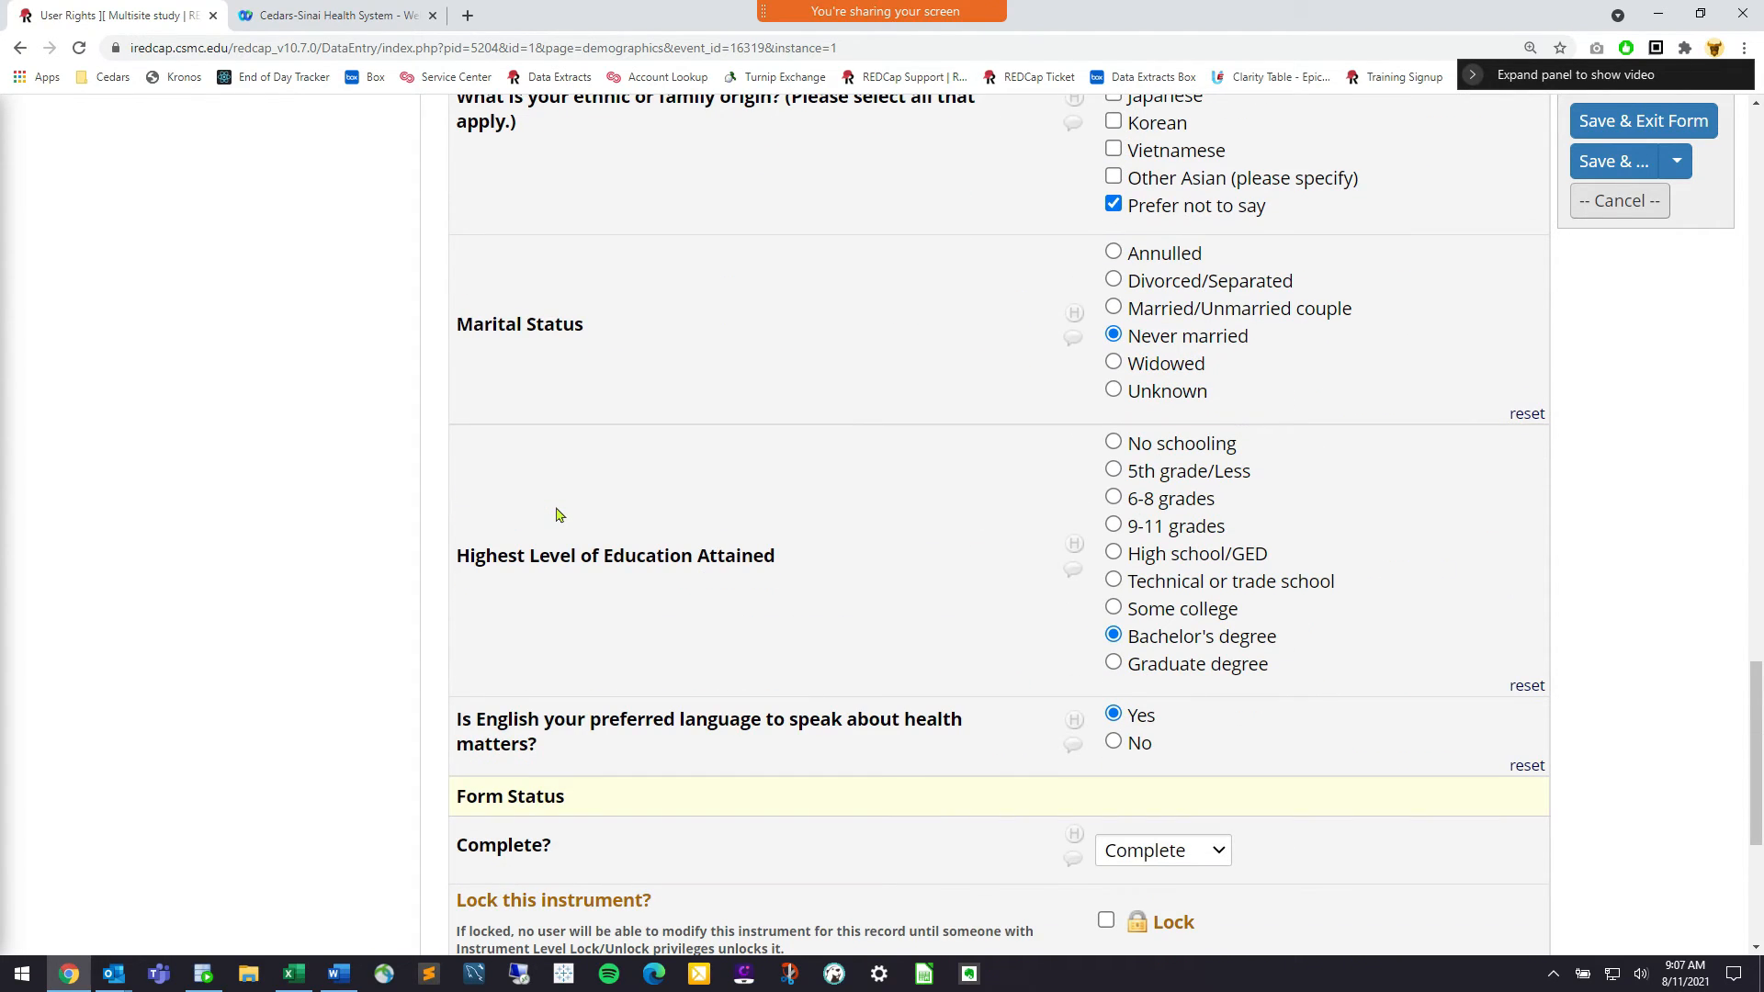
Highlight the identifying fields on the page, from First Name and Last Name down to Zip
{"action": "scroll", "coordinate": [557, 514], "scroll_direction": "up", "scroll_amount": 13}
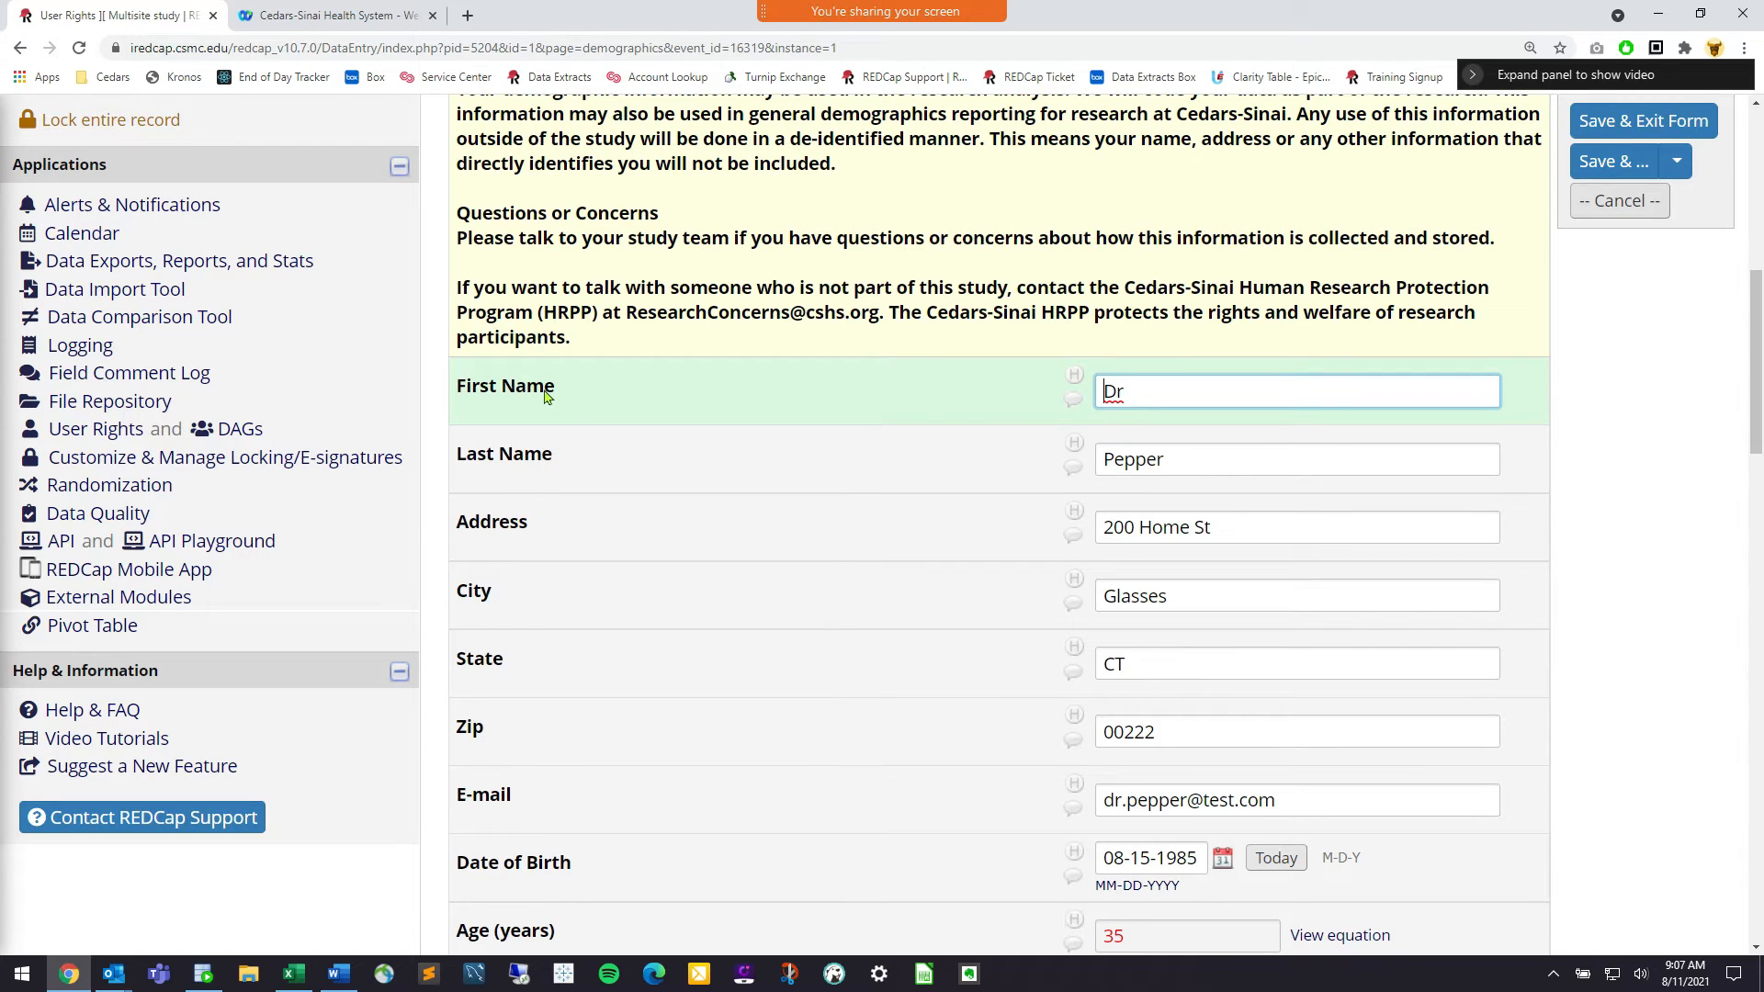
{"action": "triple_click", "coordinate": [545, 395]}
{"action": "triple_click", "coordinate": [524, 452]}
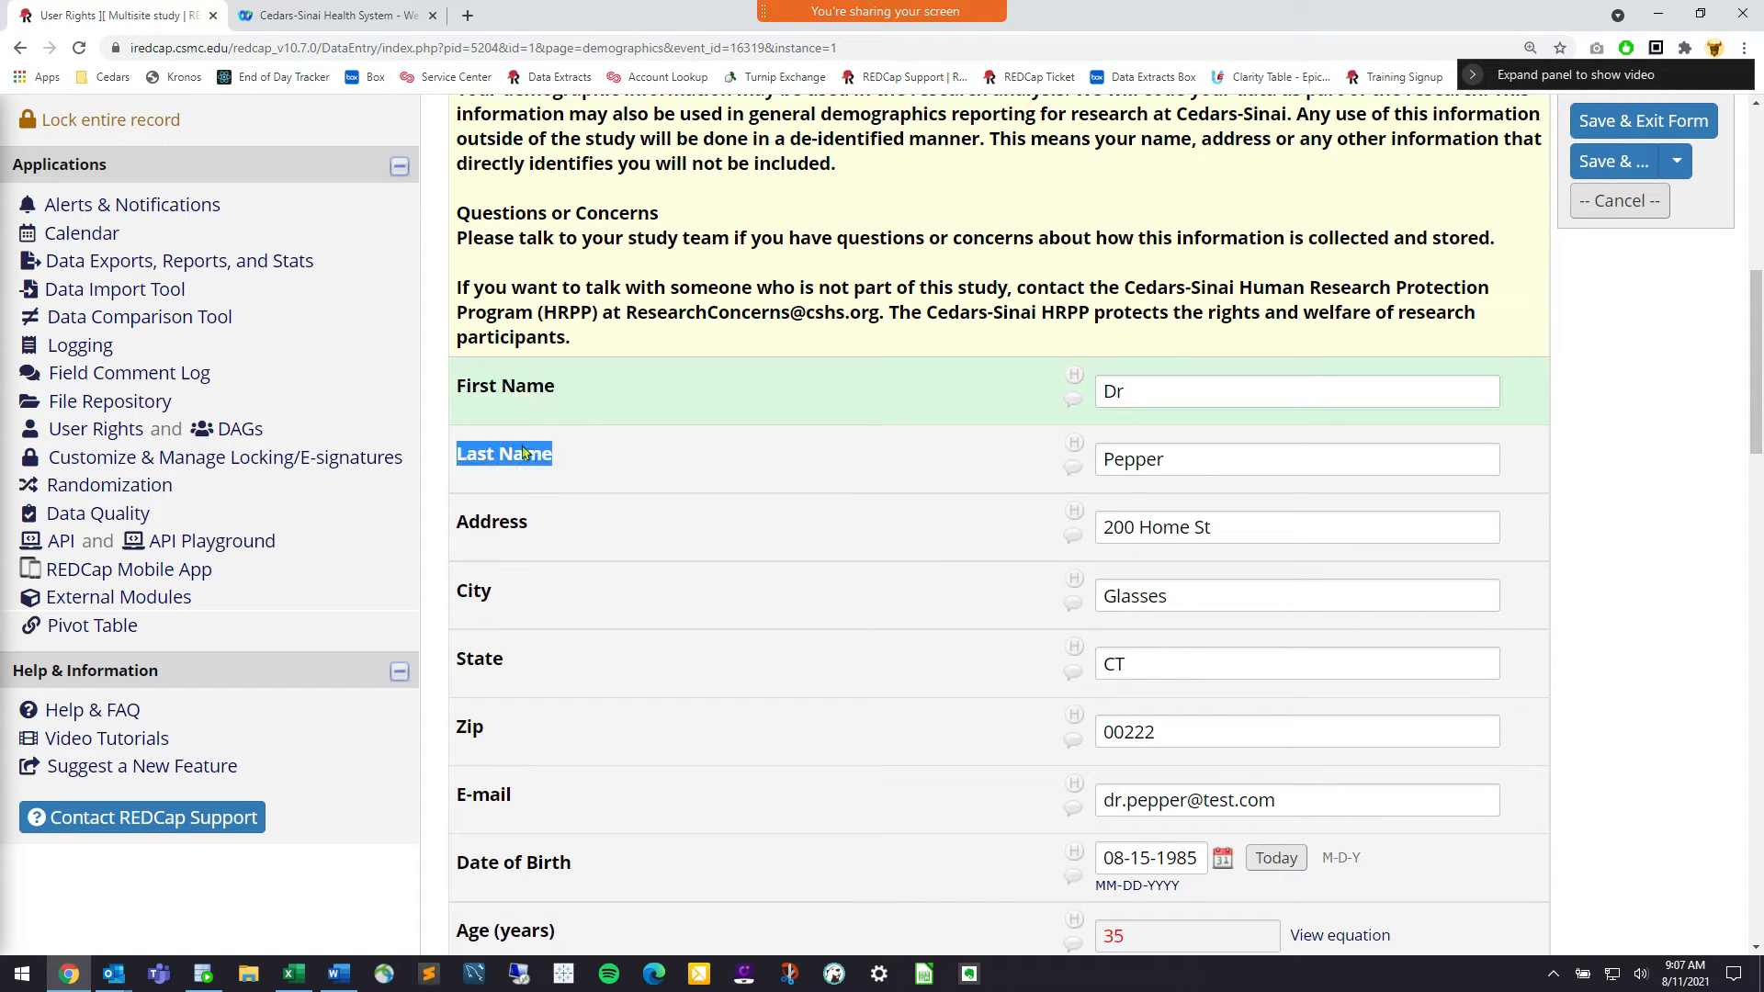
{"action": "left_click", "coordinate": [523, 452]}
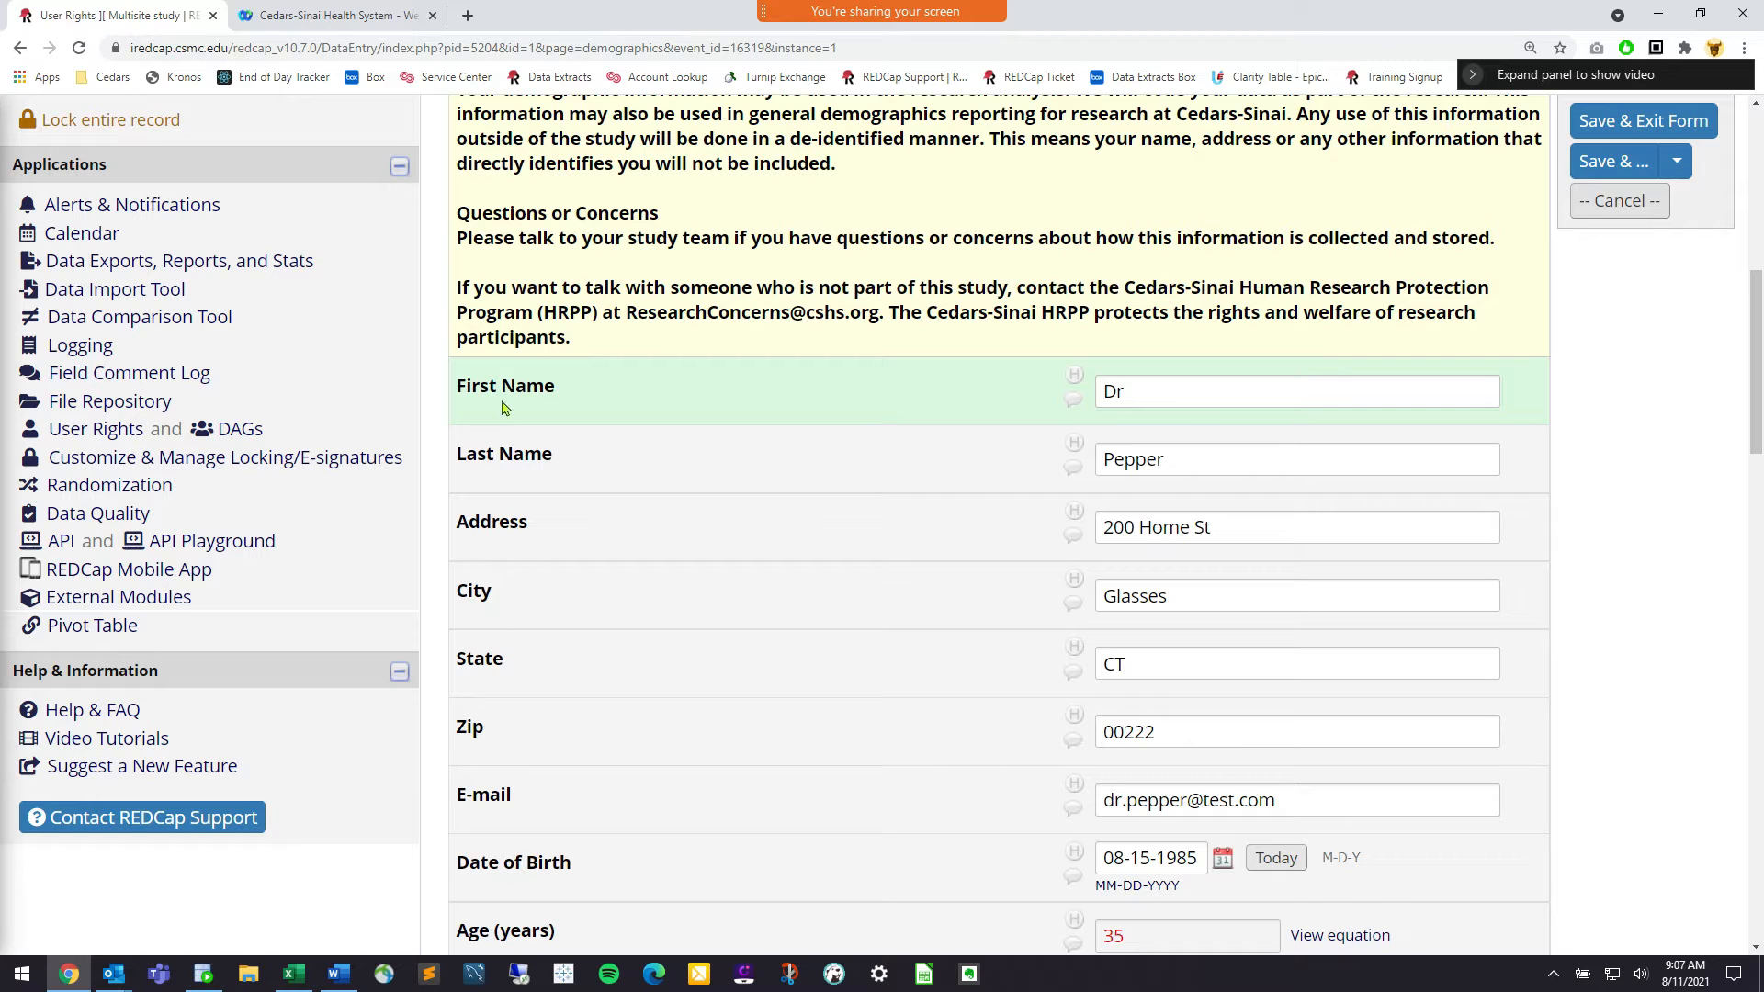
{"action": "scroll", "coordinate": [504, 543], "scroll_direction": "down", "scroll_amount": 1}
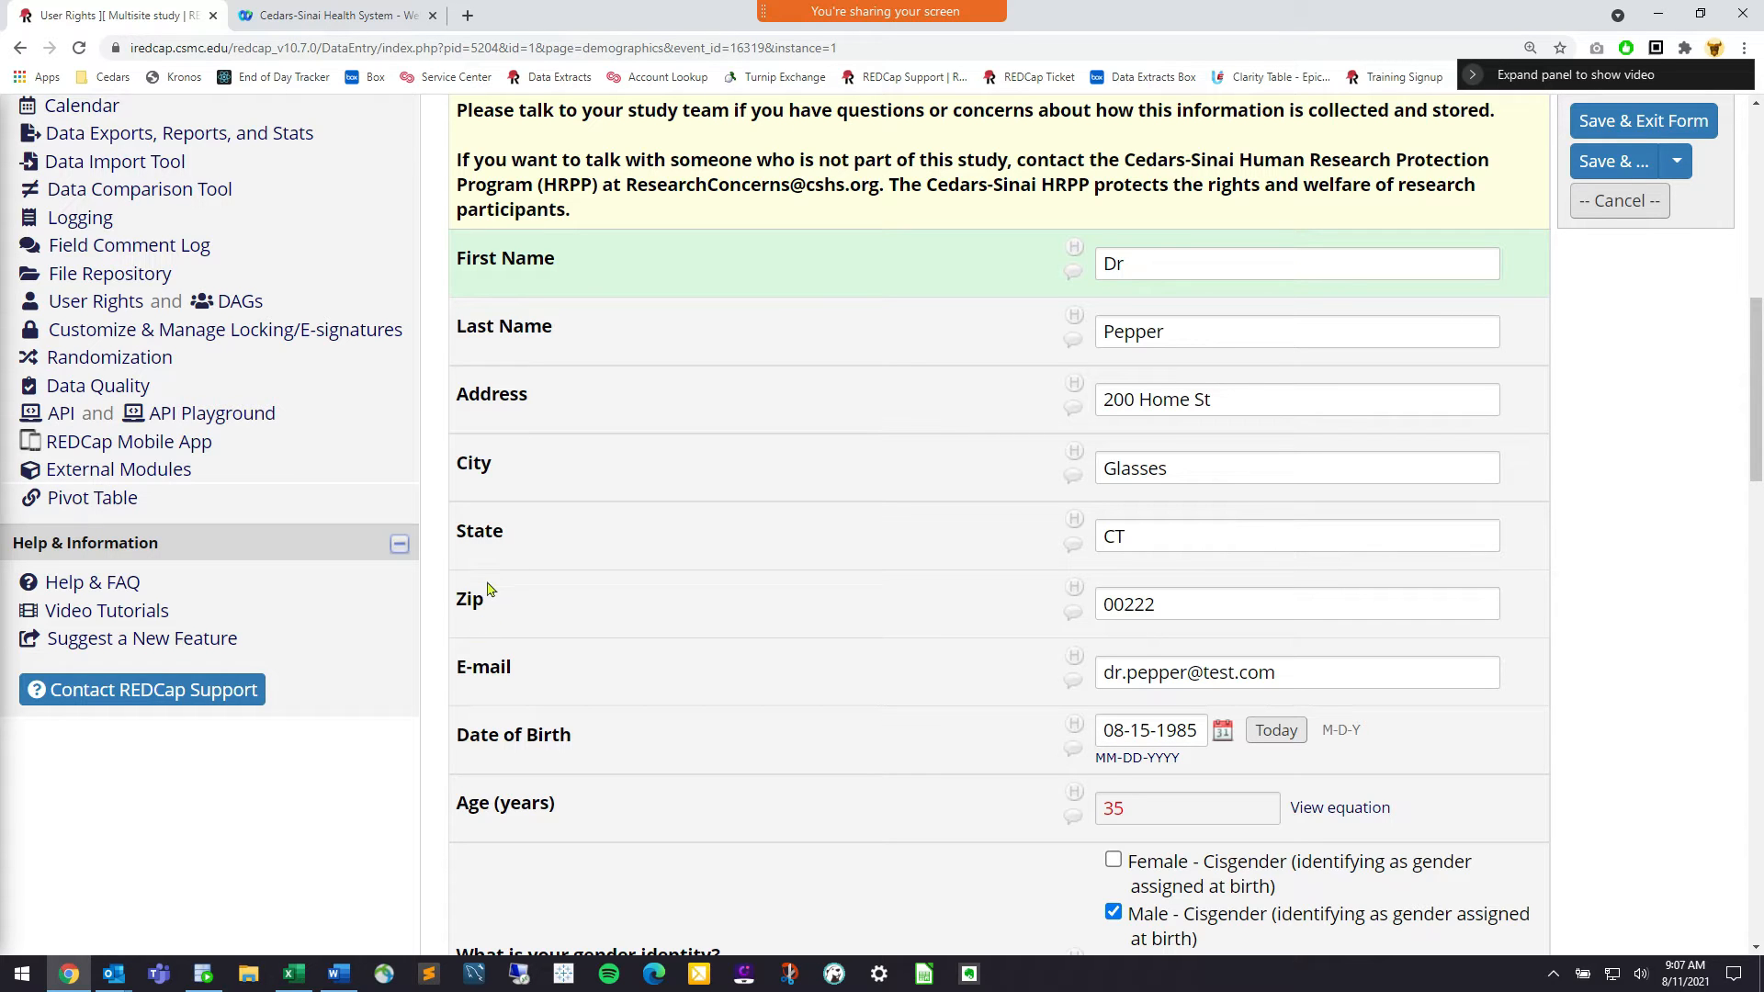
{"action": "left_click_drag", "start_coordinate": [488, 598], "coordinate": [443, 597]}
{"action": "left_click", "coordinate": [510, 546]}
{"action": "left_click_drag", "start_coordinate": [505, 533], "coordinate": [432, 527]}
{"action": "left_click", "coordinate": [467, 536]}
Scroll through the page and point out the User Rights feature
{"action": "scroll", "coordinate": [527, 601], "scroll_direction": "down", "scroll_amount": 1}
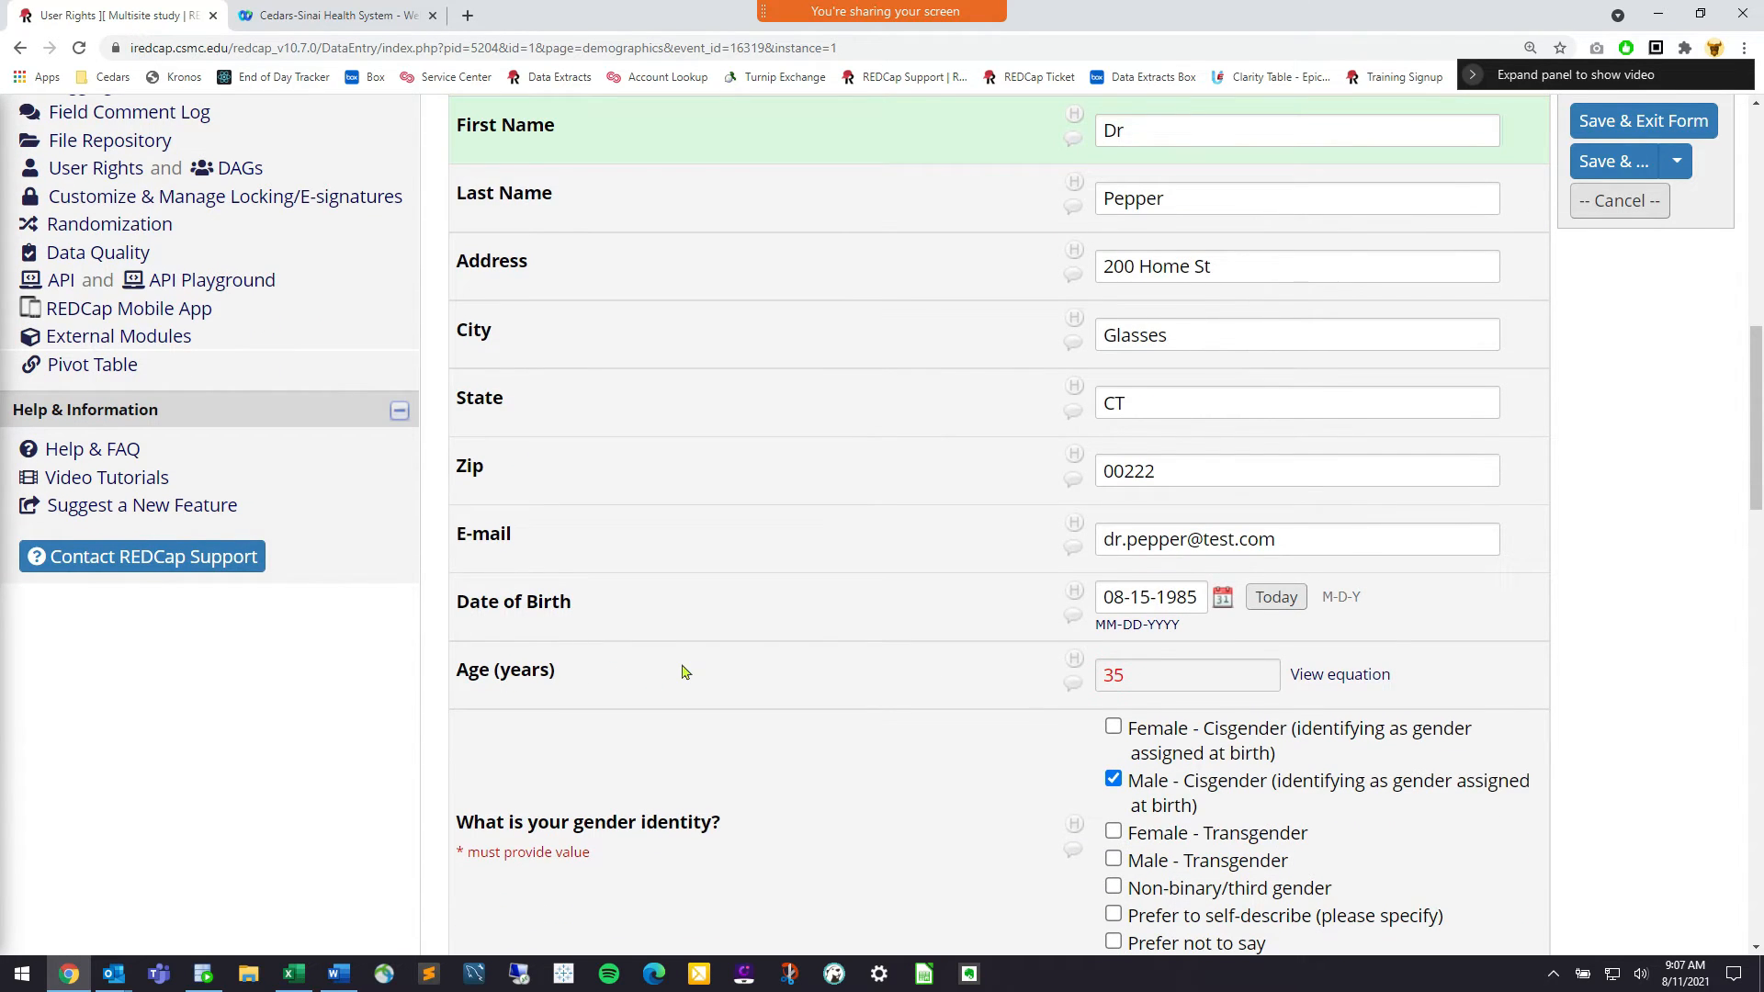
{"action": "scroll", "coordinate": [682, 671], "scroll_direction": "down", "scroll_amount": 5}
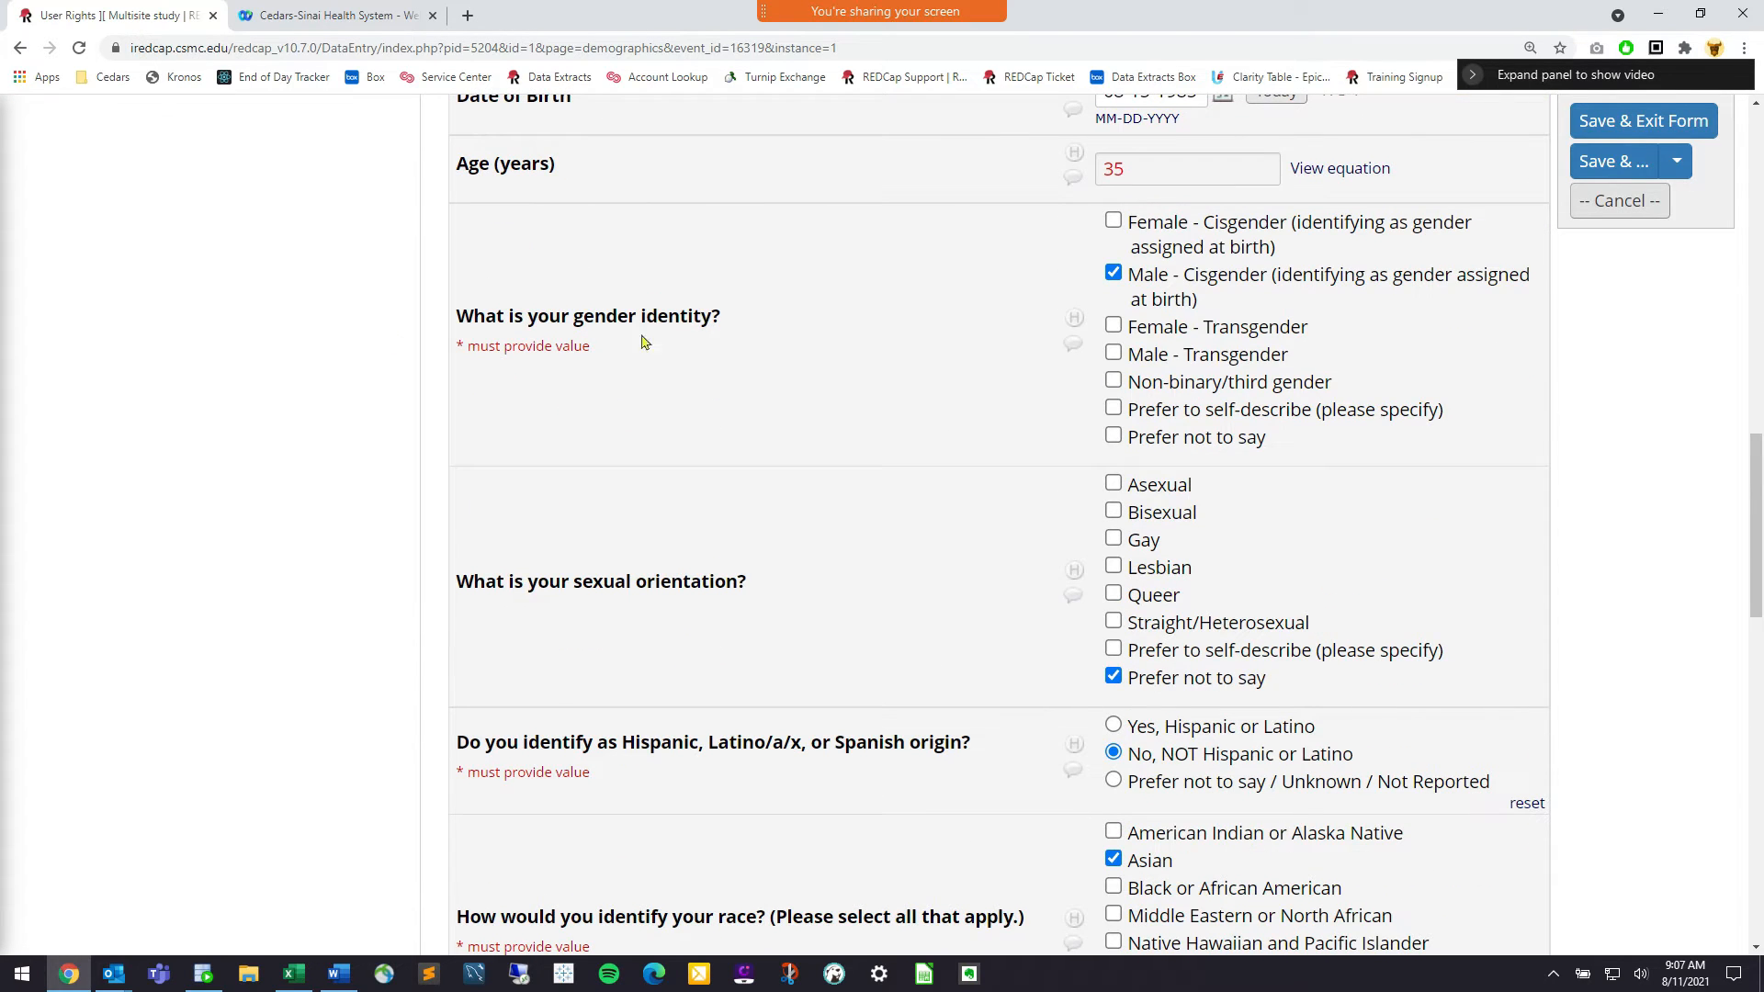
{"action": "scroll", "coordinate": [670, 516], "scroll_direction": "down", "scroll_amount": 6}
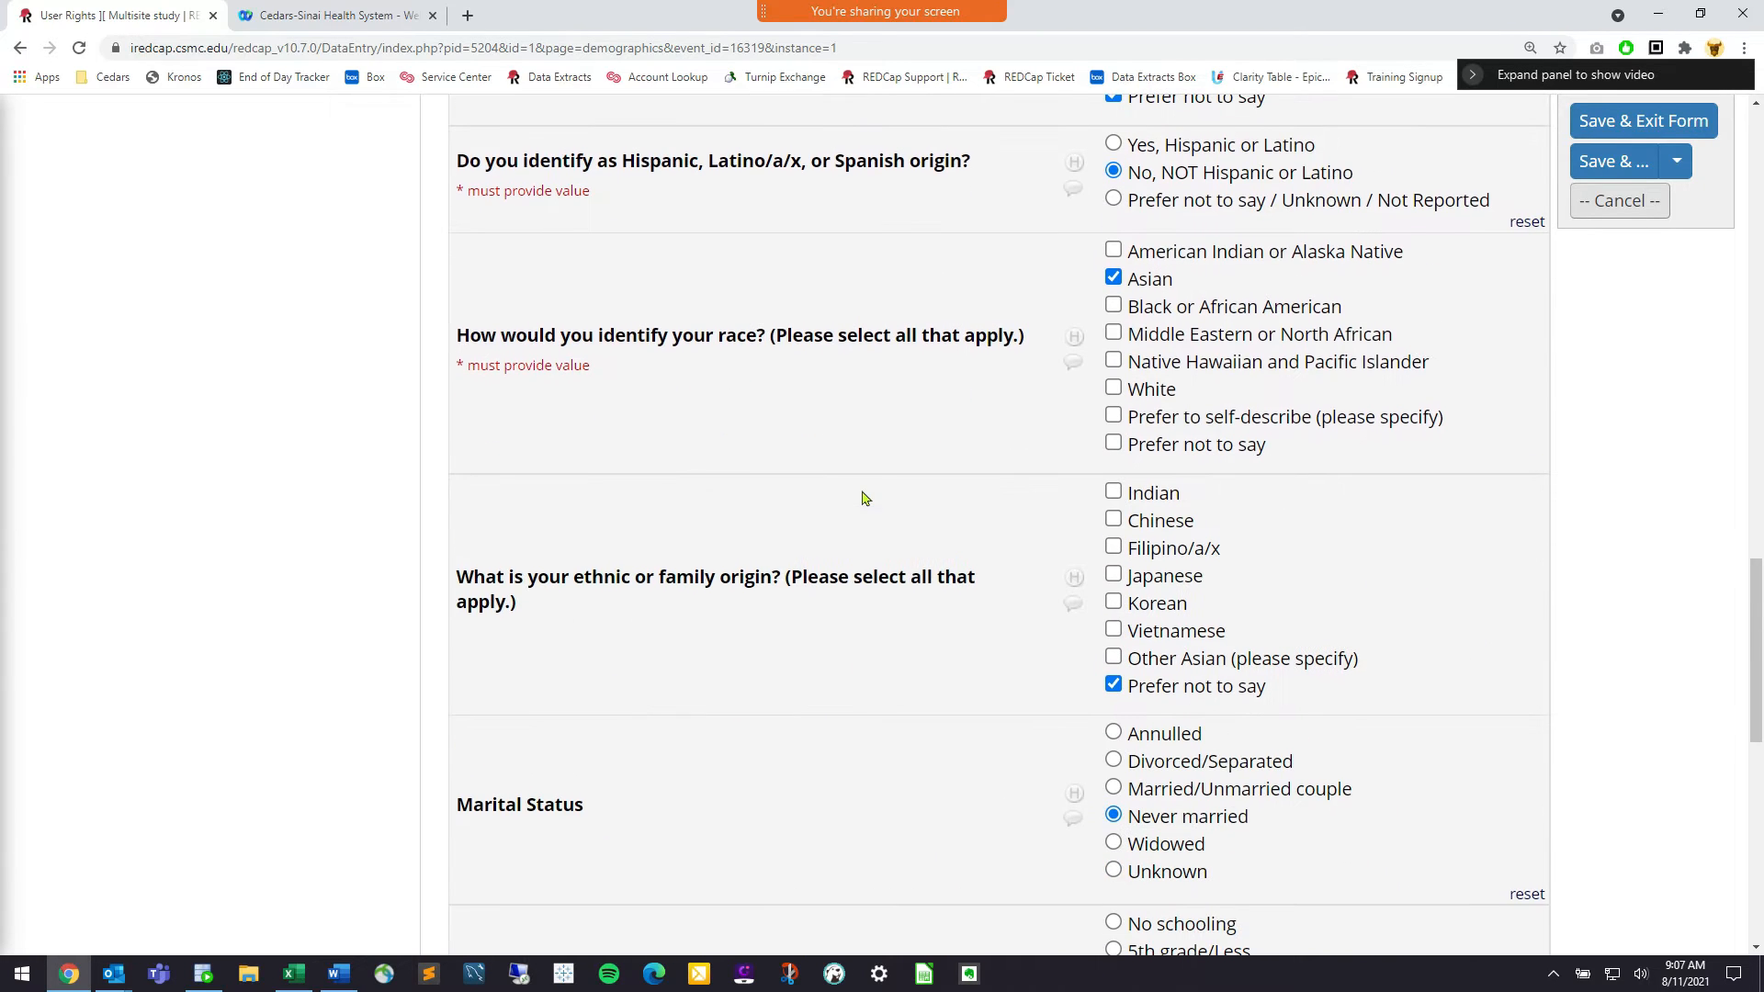
{"action": "scroll", "coordinate": [864, 498], "scroll_direction": "up", "scroll_amount": 12}
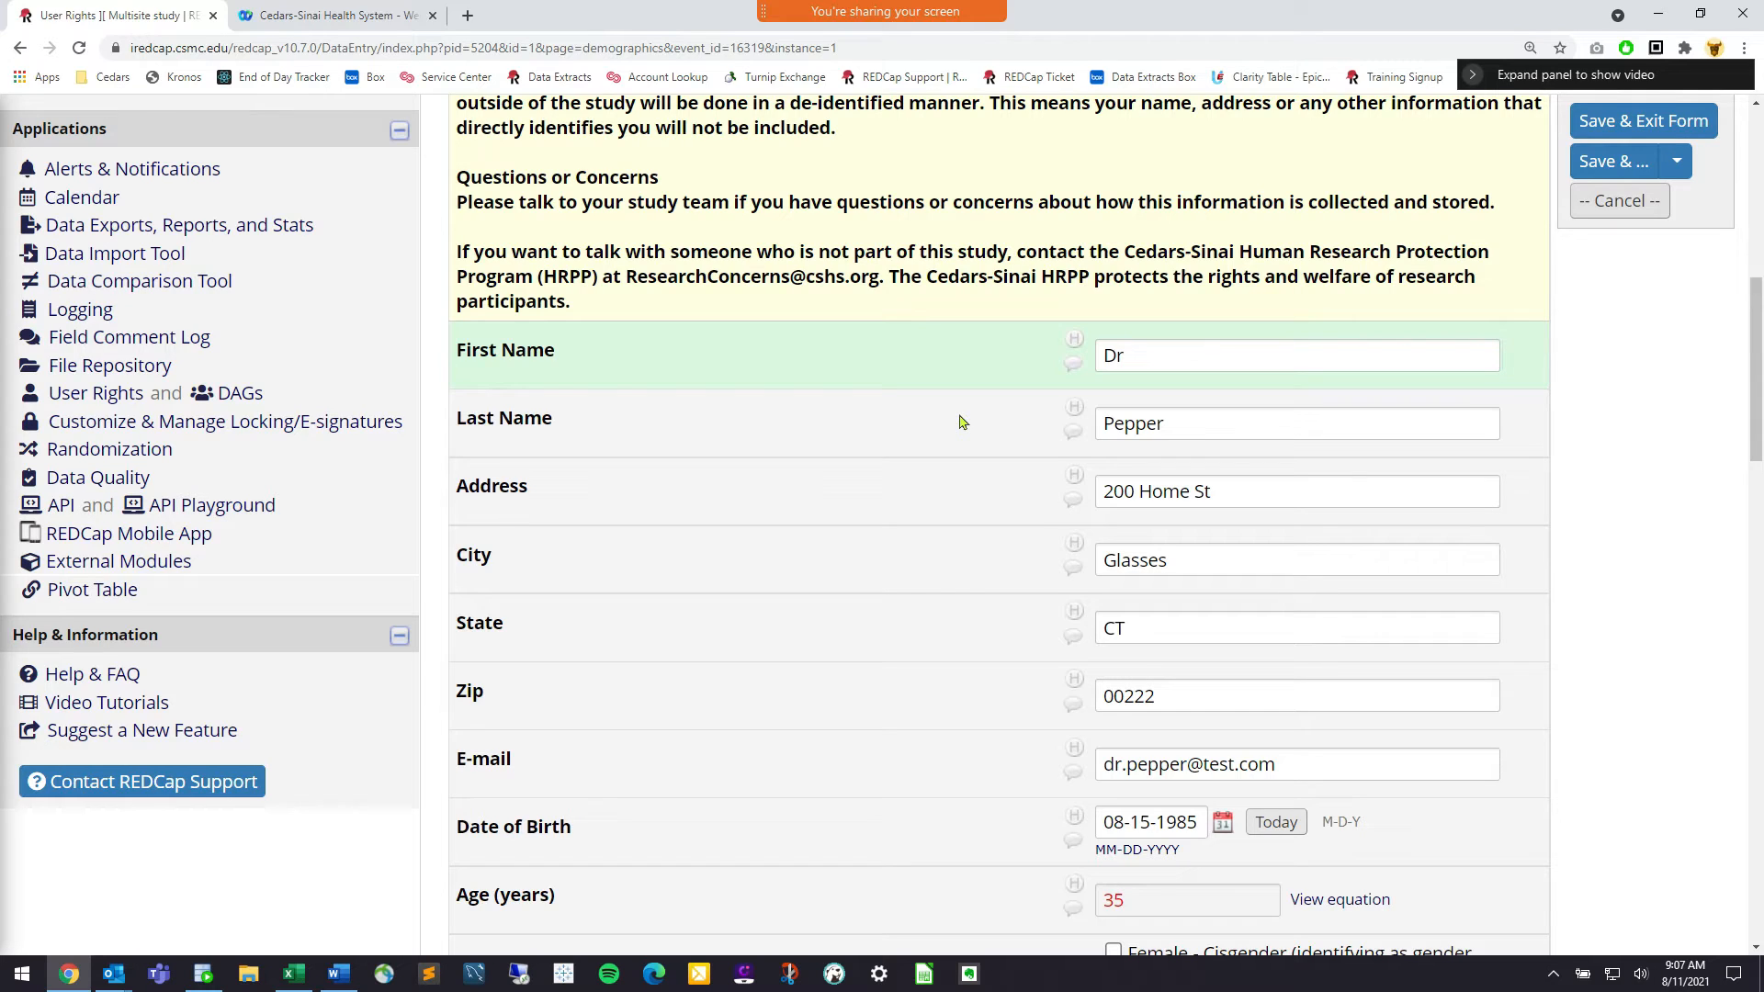
{"action": "scroll", "coordinate": [448, 360], "scroll_direction": "up", "scroll_amount": 7}
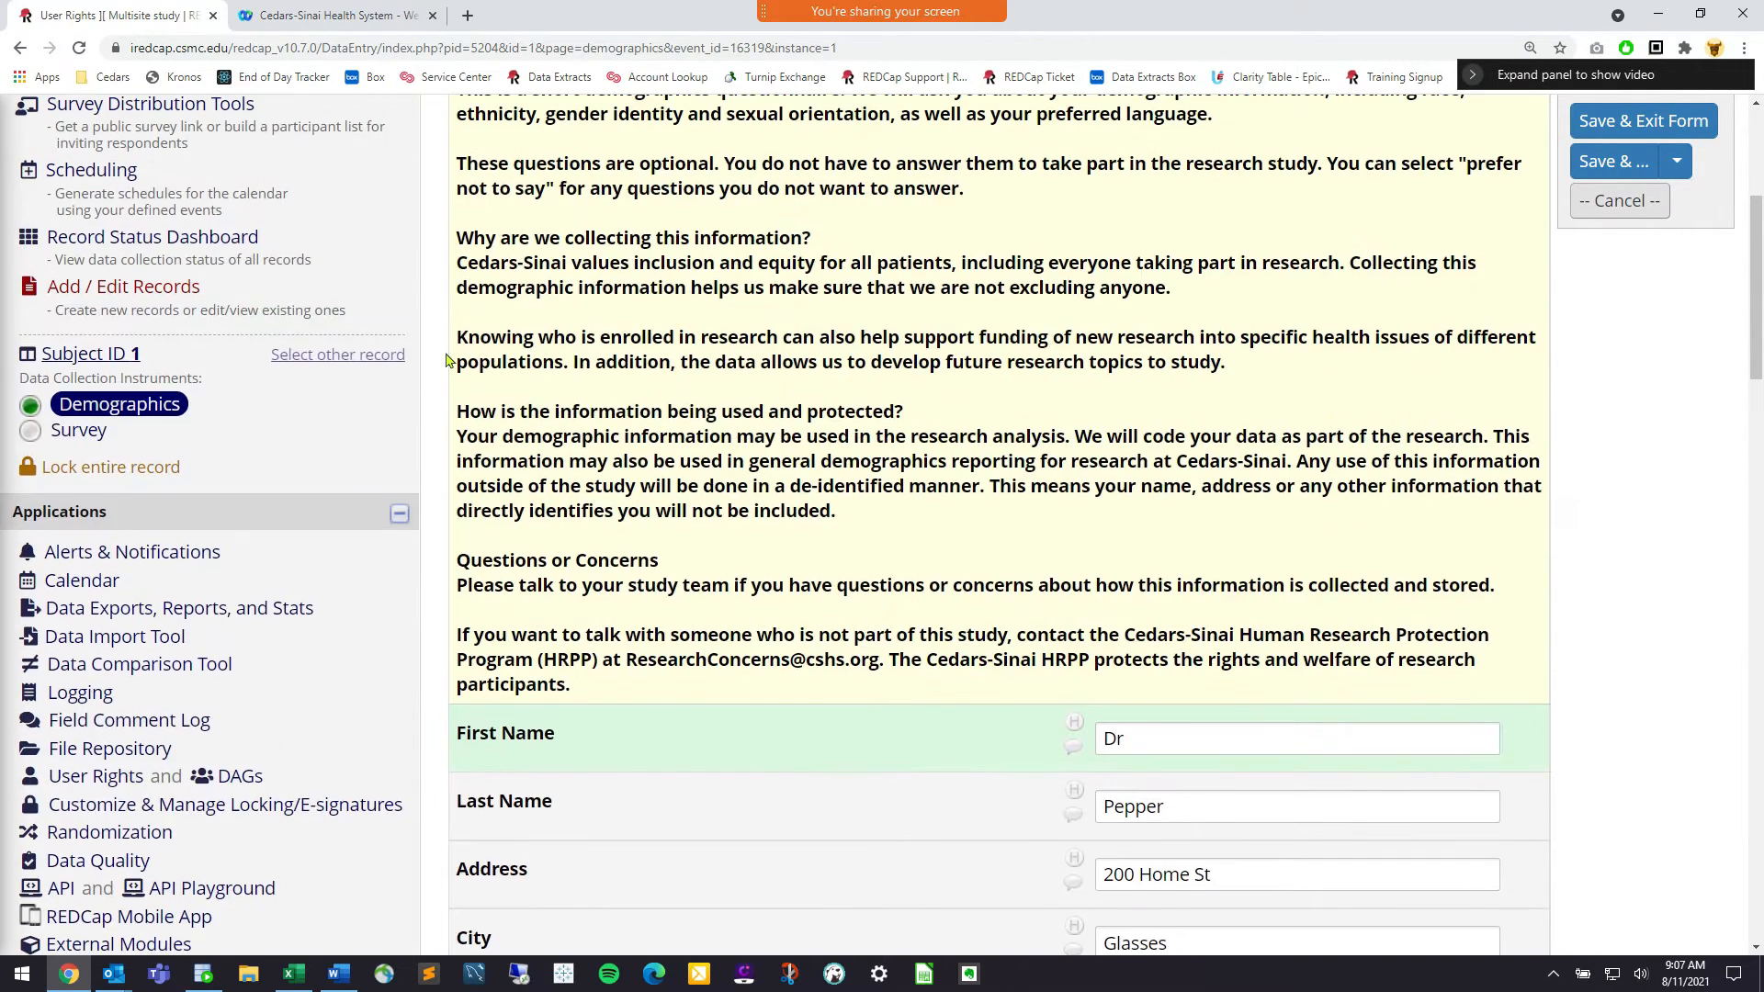
{"action": "scroll", "coordinate": [582, 420], "scroll_direction": "down", "scroll_amount": 7}
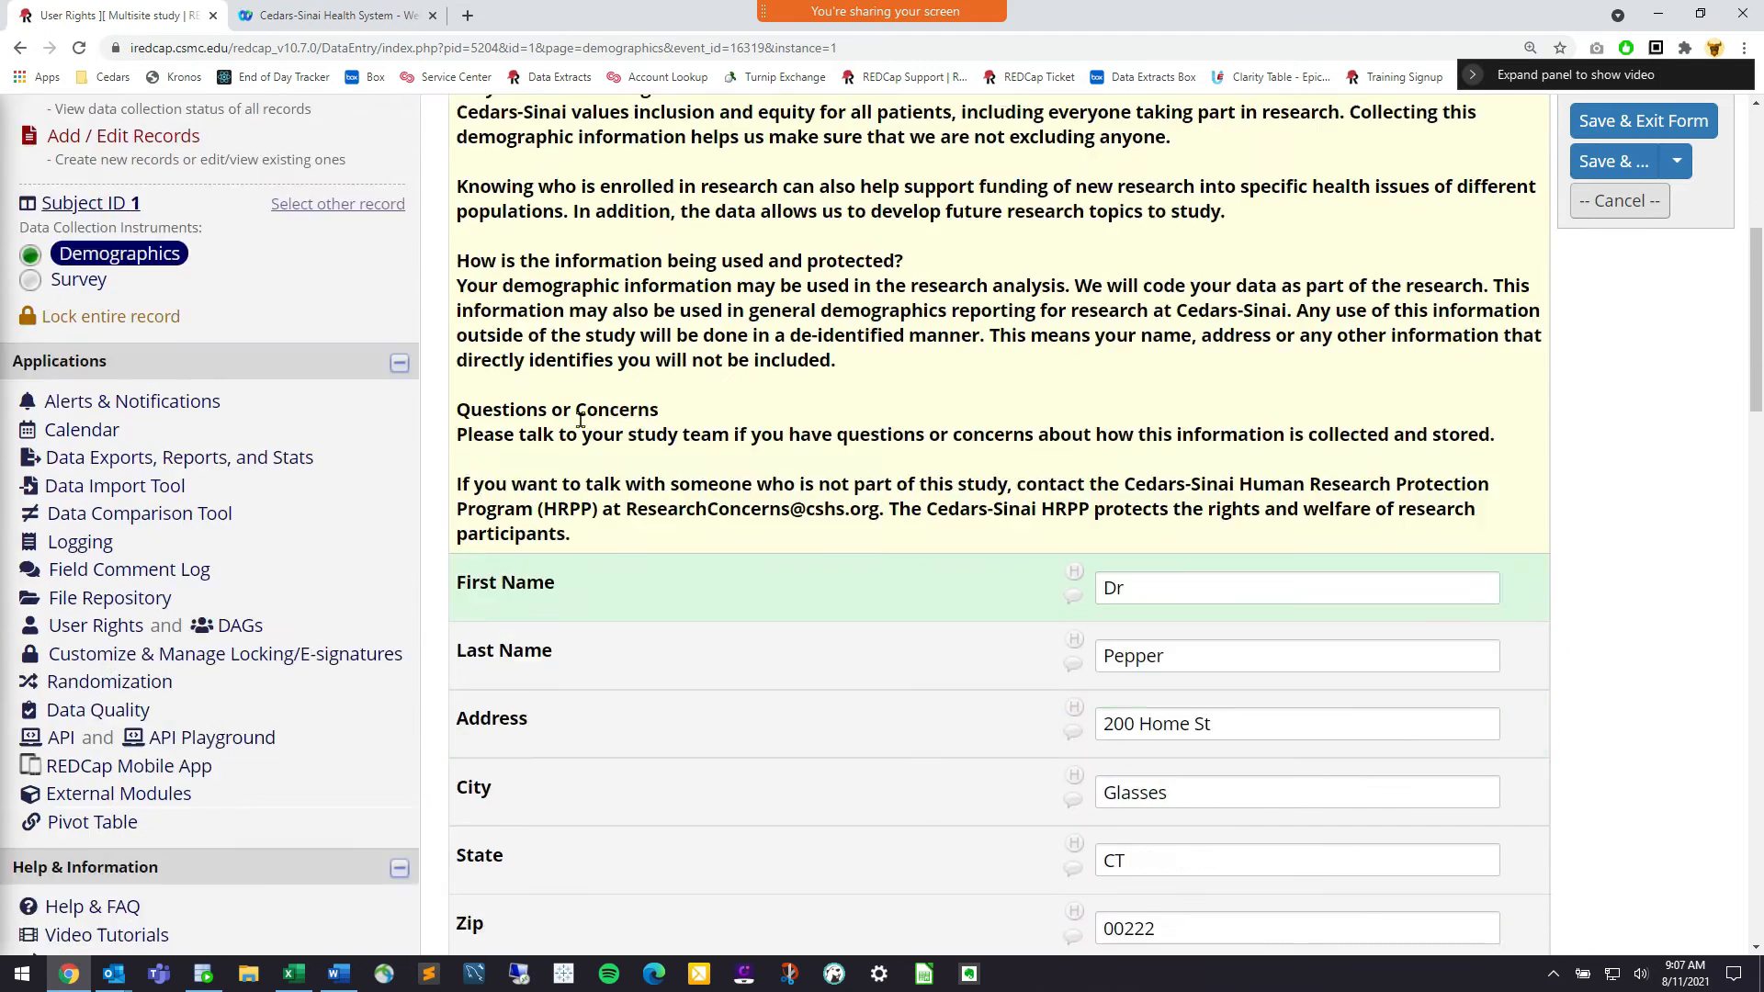
{"action": "left_click_drag", "start_coordinate": [150, 424], "coordinate": [61, 430]}
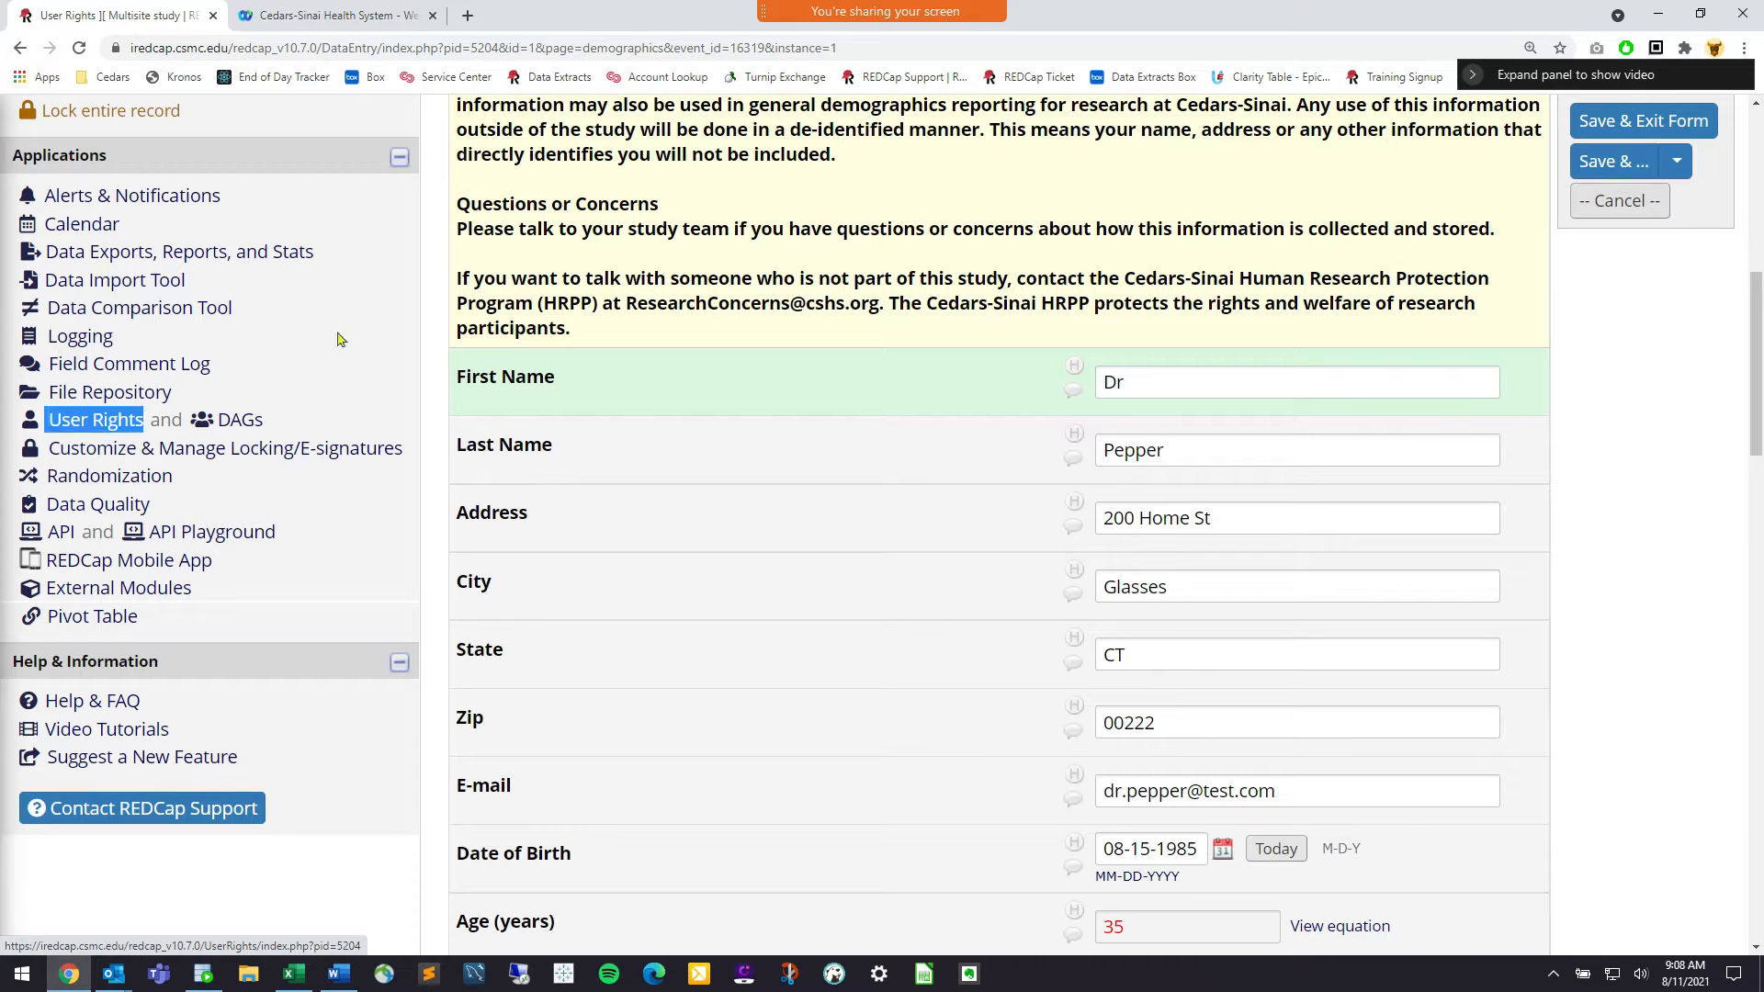
{"action": "left_click", "coordinate": [492, 305]}
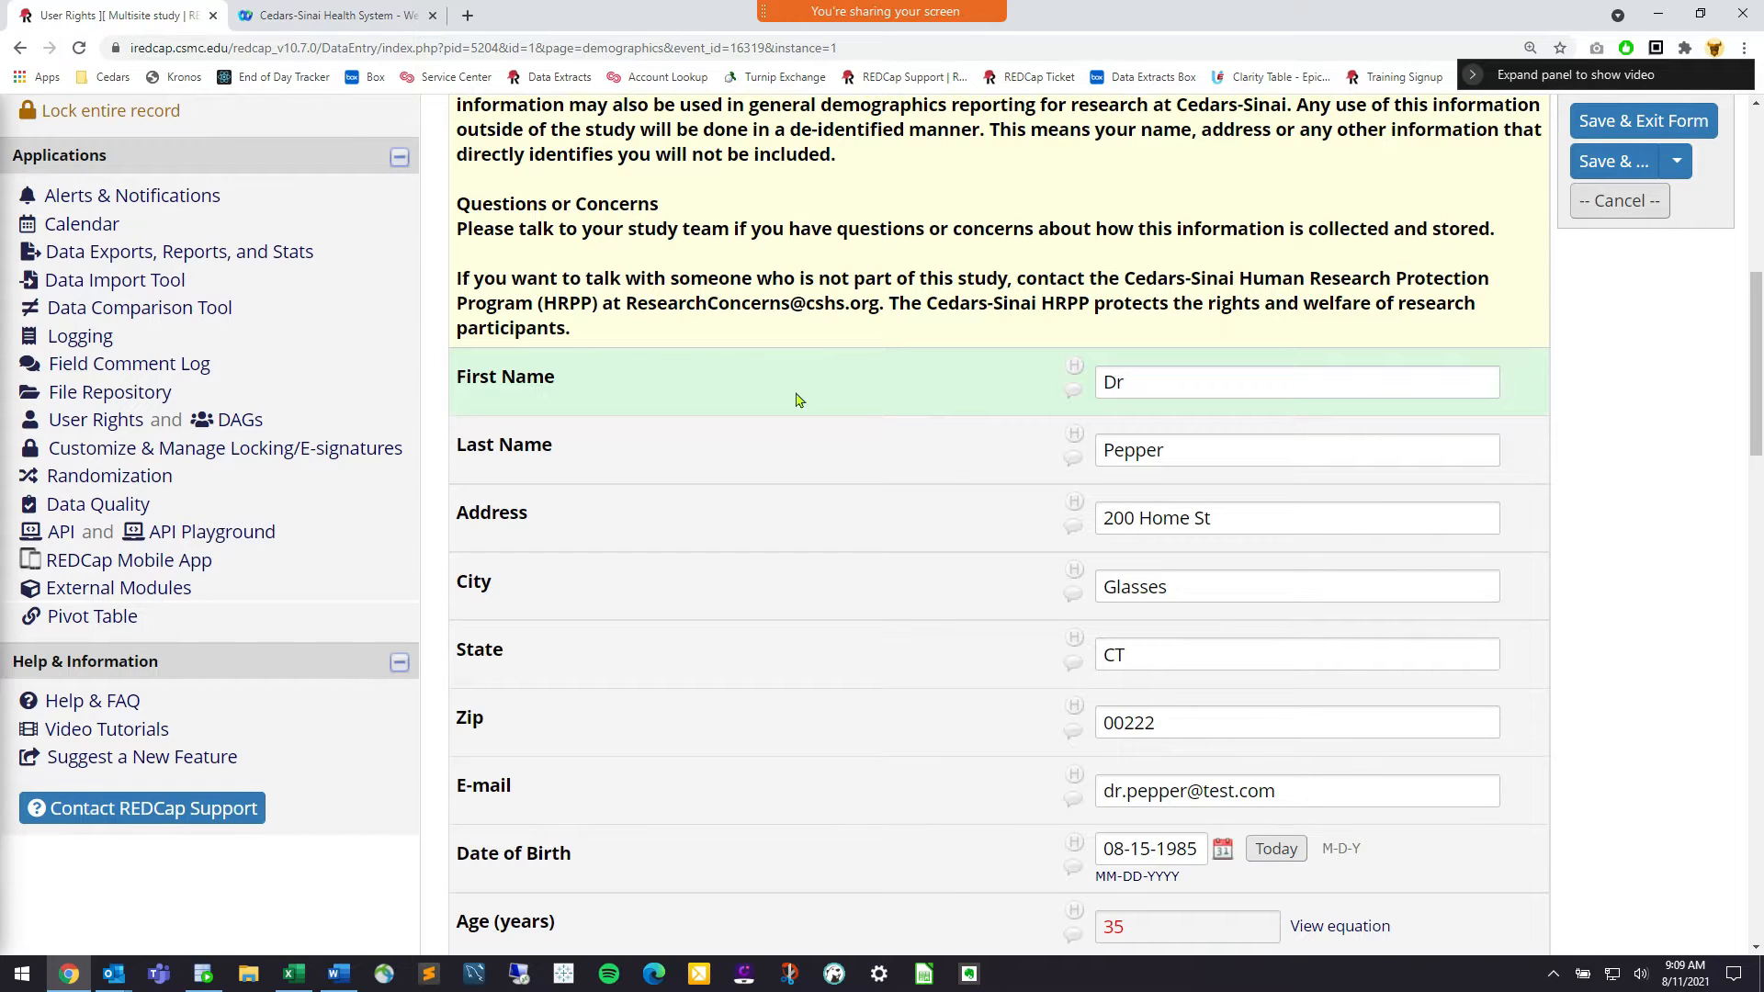
{"action": "scroll", "coordinate": [796, 399], "scroll_direction": "down", "scroll_amount": 2}
{"action": "scroll", "coordinate": [384, 407], "scroll_direction": "up", "scroll_amount": 3}
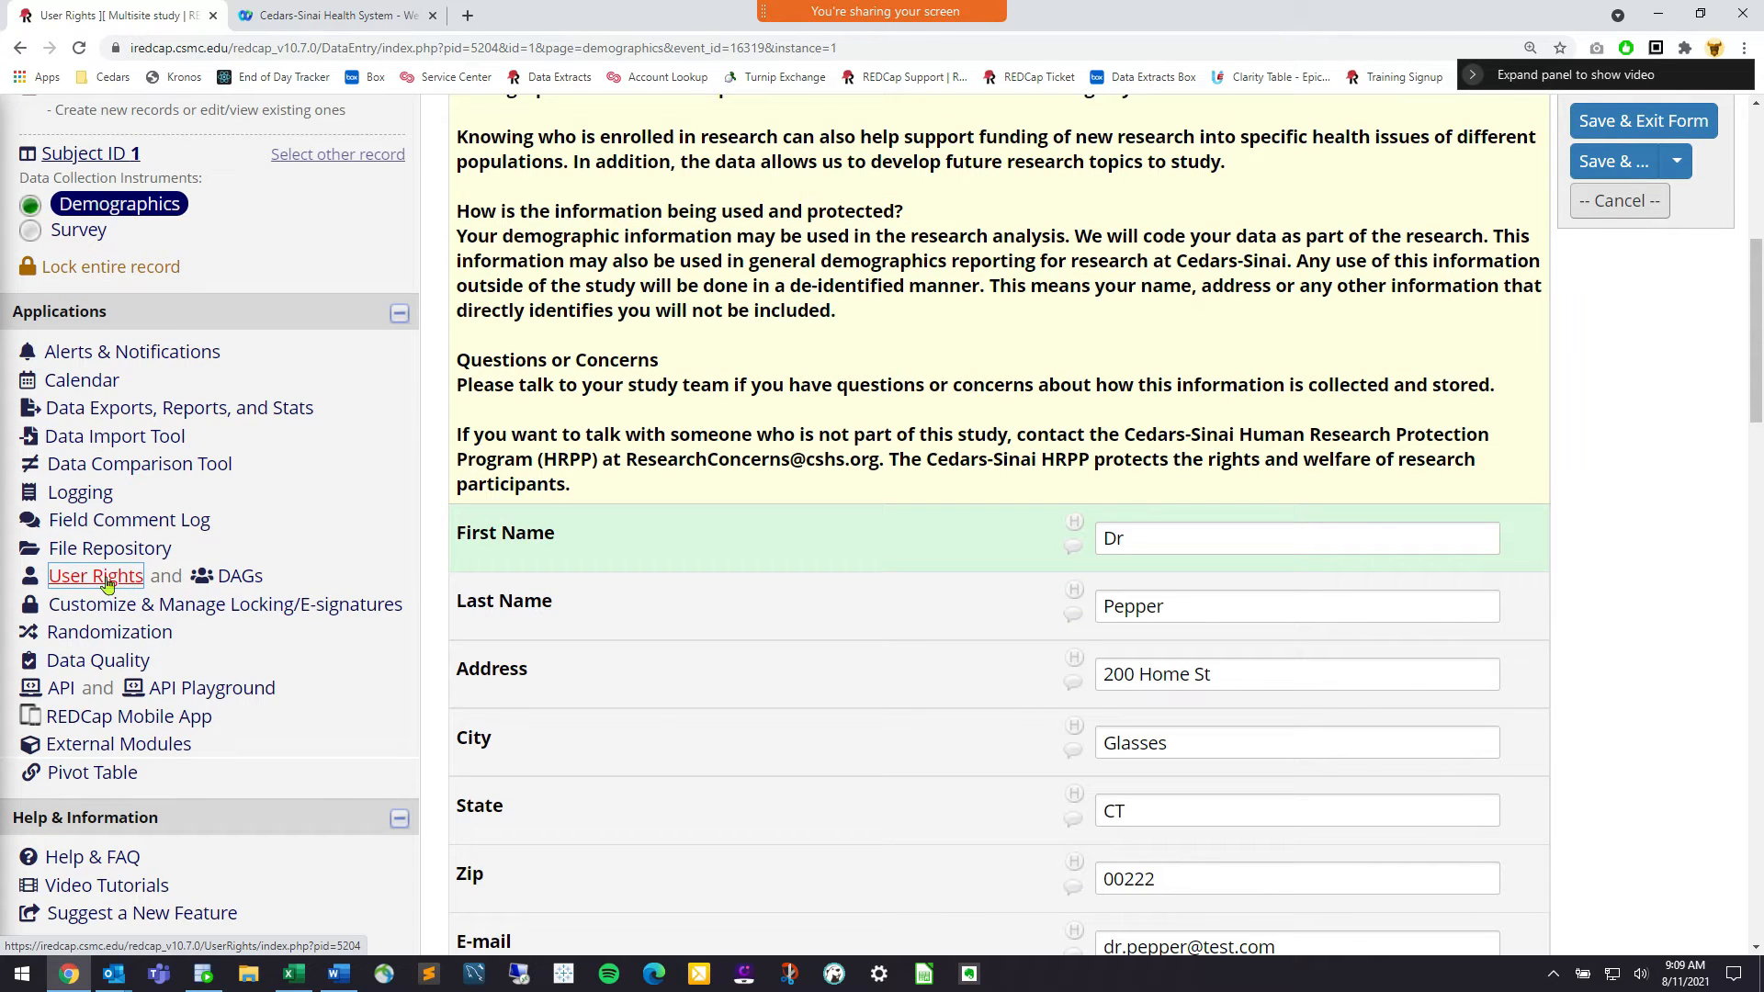
Go to the User Rights page and browse the users and roles privileges table
{"action": "left_click", "coordinate": [107, 585]}
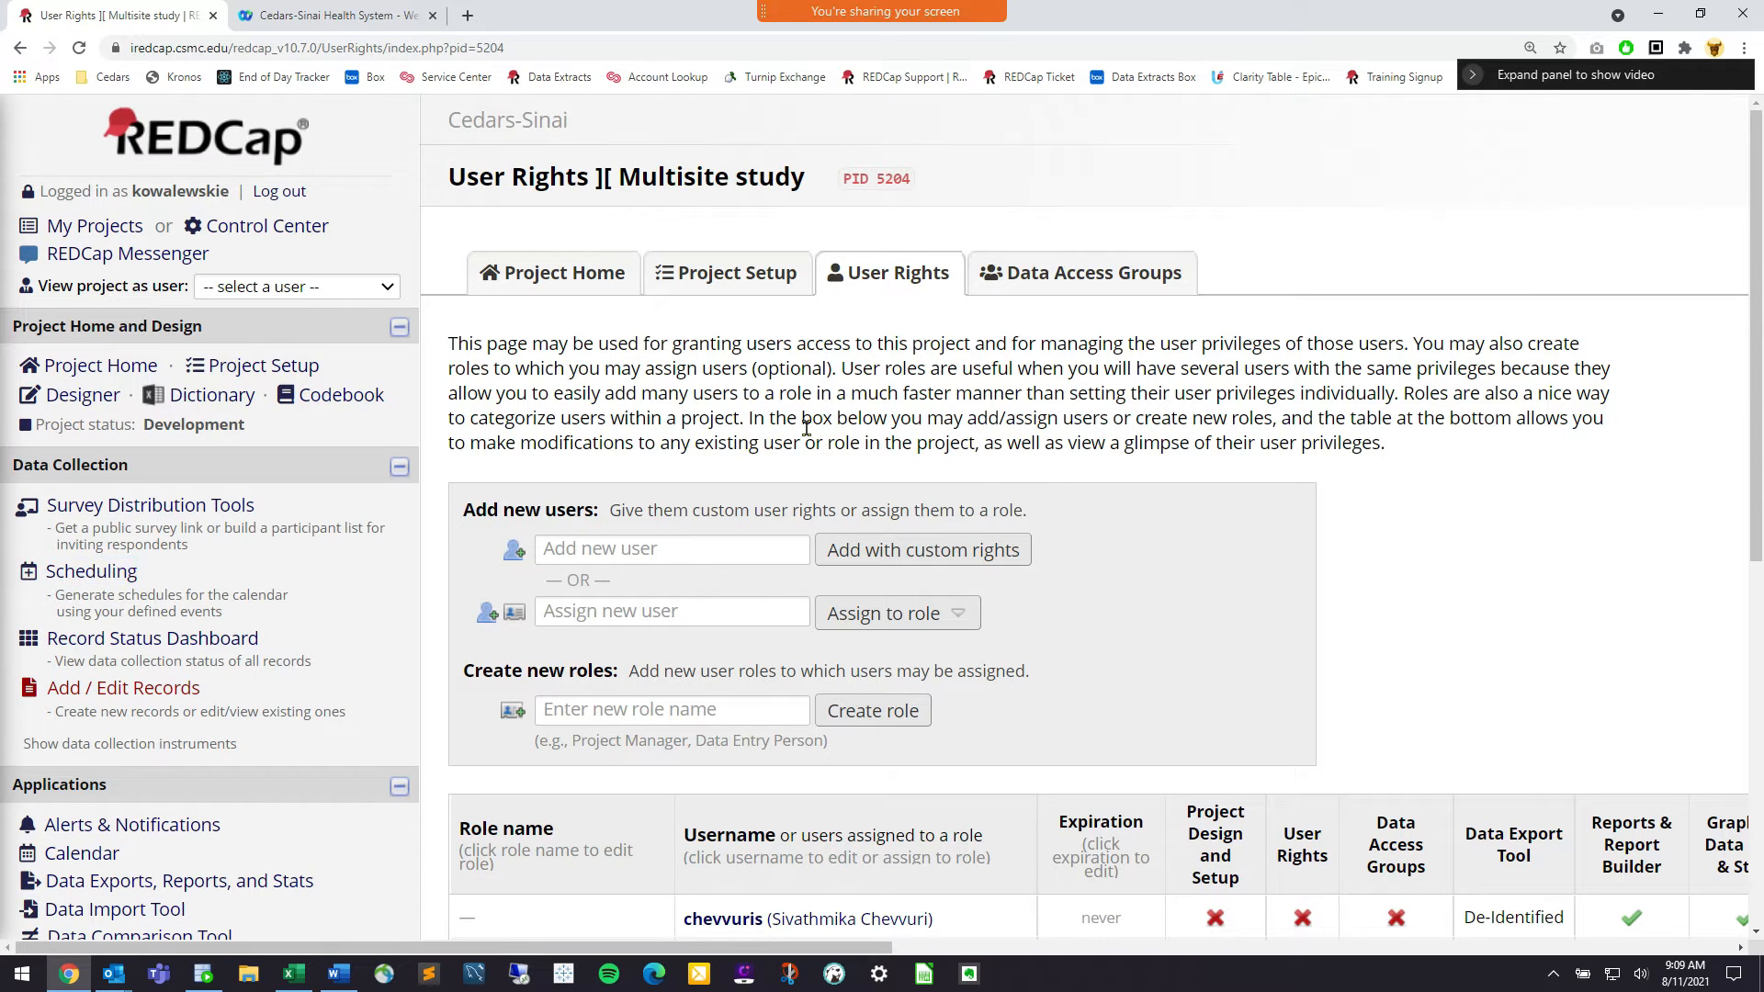
{"action": "scroll", "coordinate": [1372, 435], "scroll_direction": "down", "scroll_amount": 1}
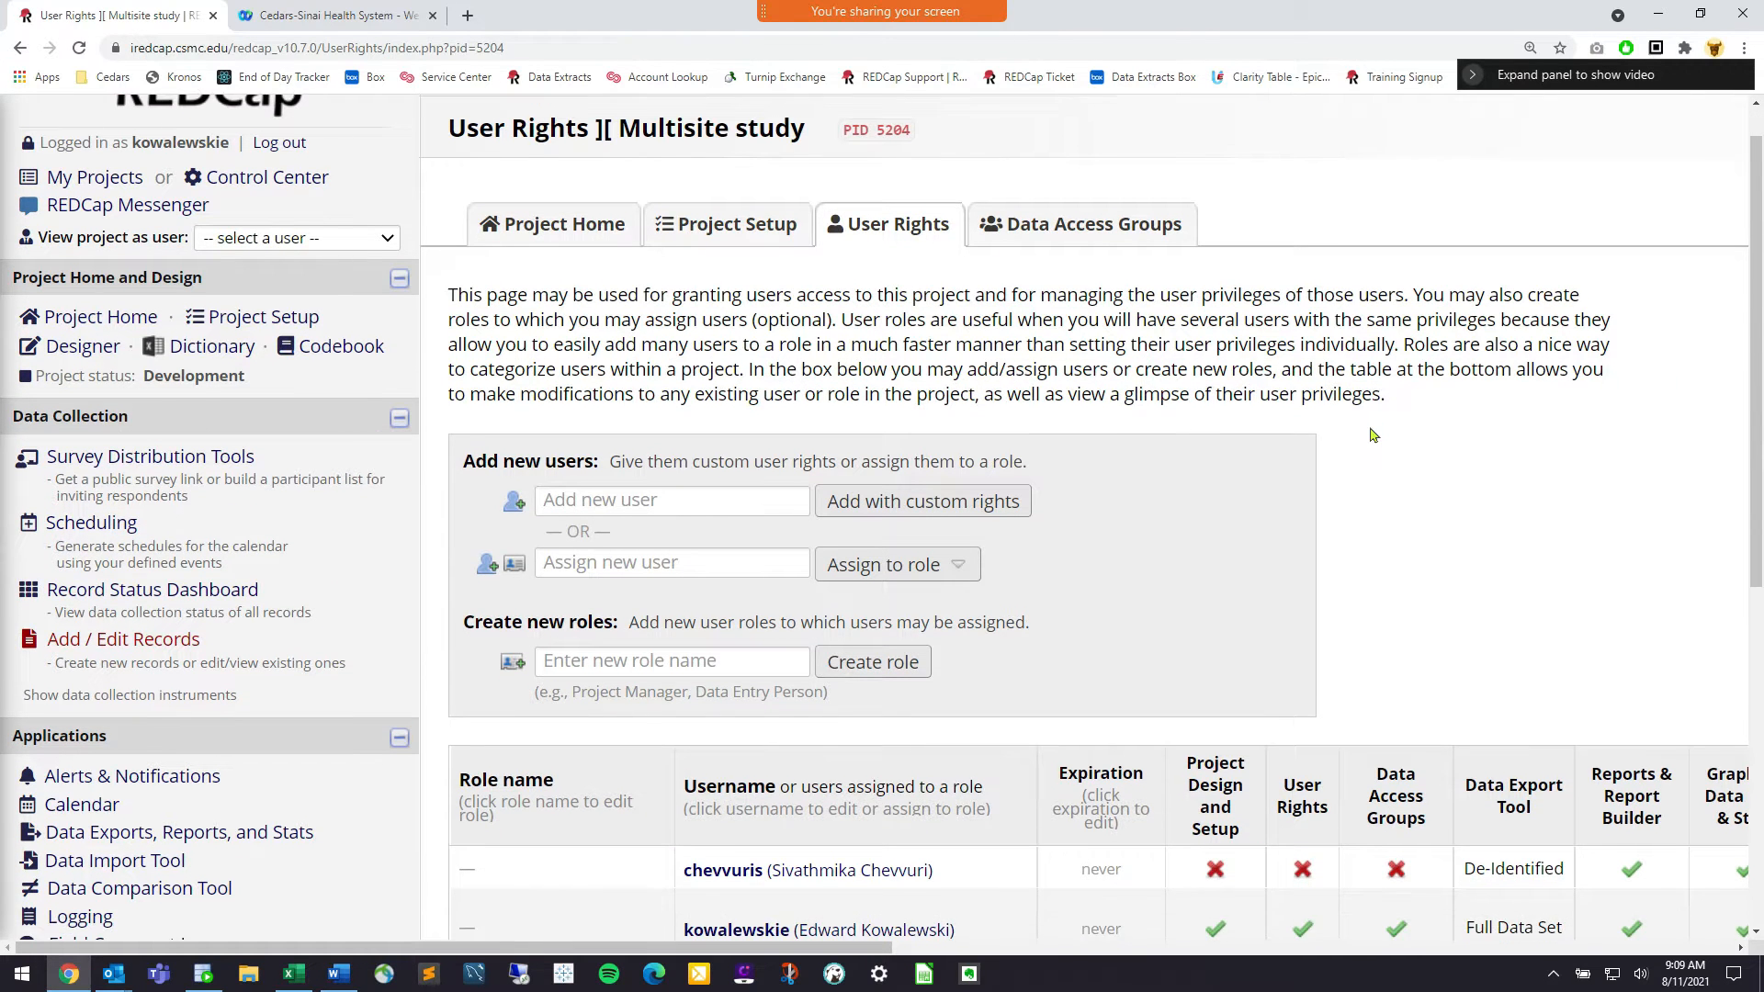
{"action": "scroll", "coordinate": [1372, 435], "scroll_direction": "down", "scroll_amount": 1}
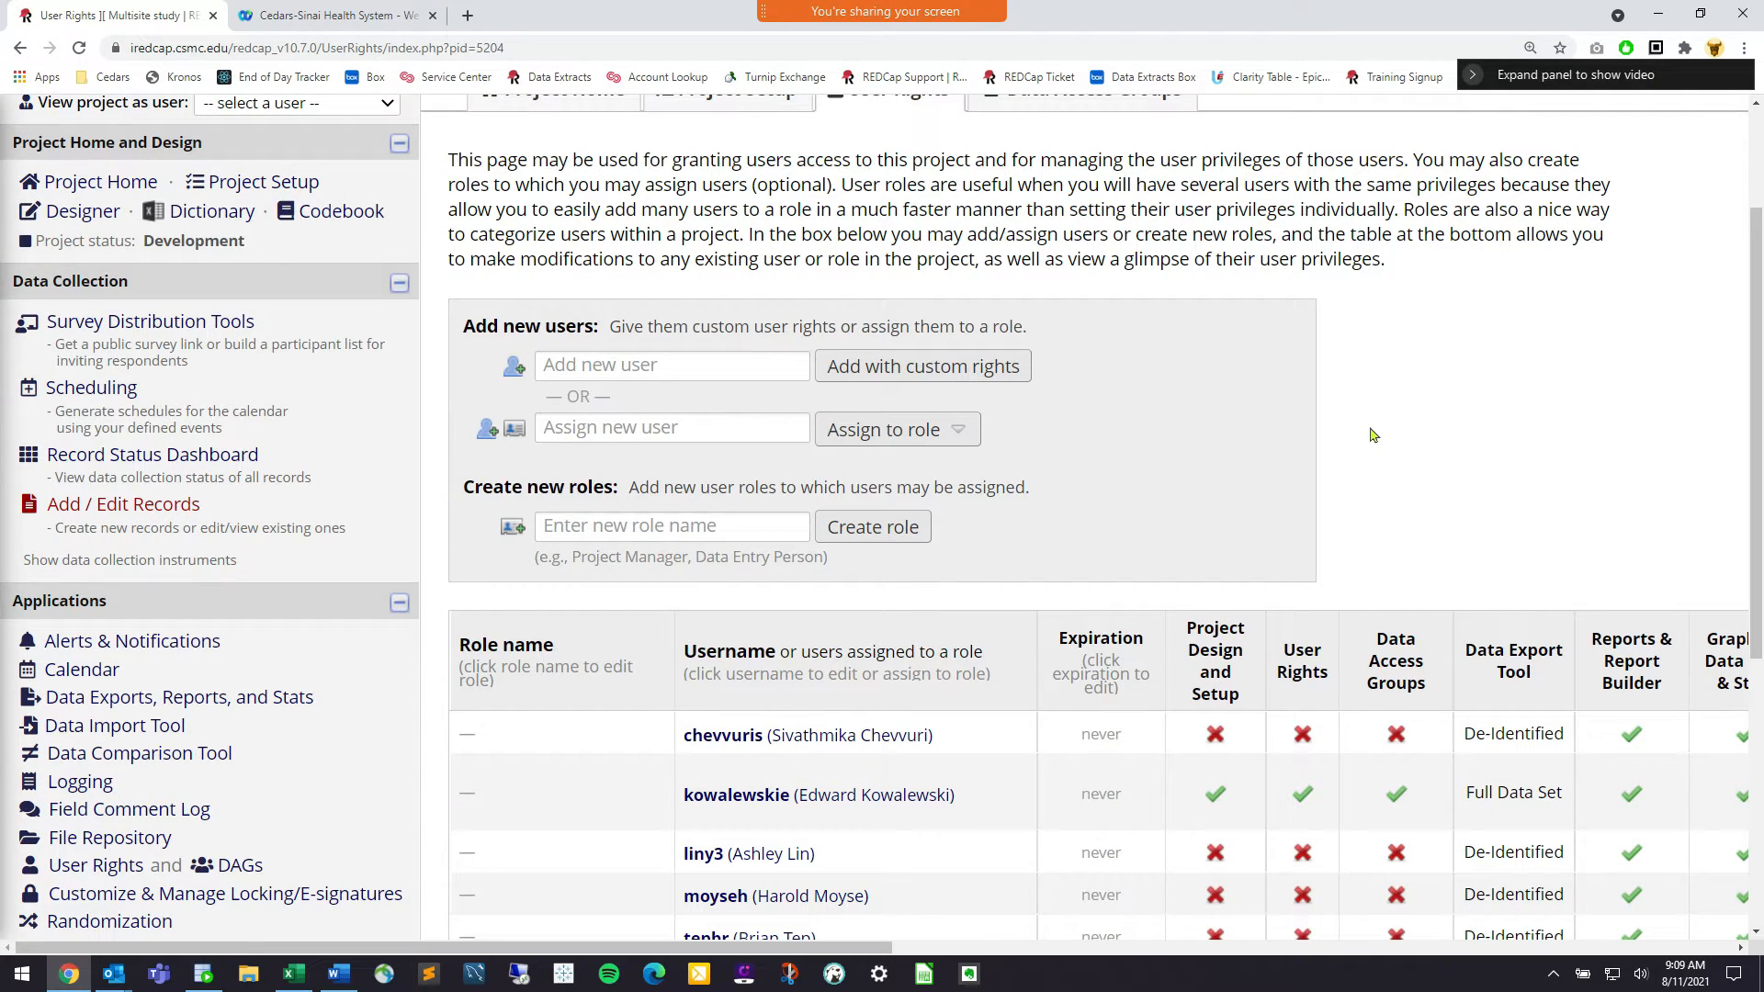
{"action": "scroll", "coordinate": [1372, 435], "scroll_direction": "down", "scroll_amount": 2}
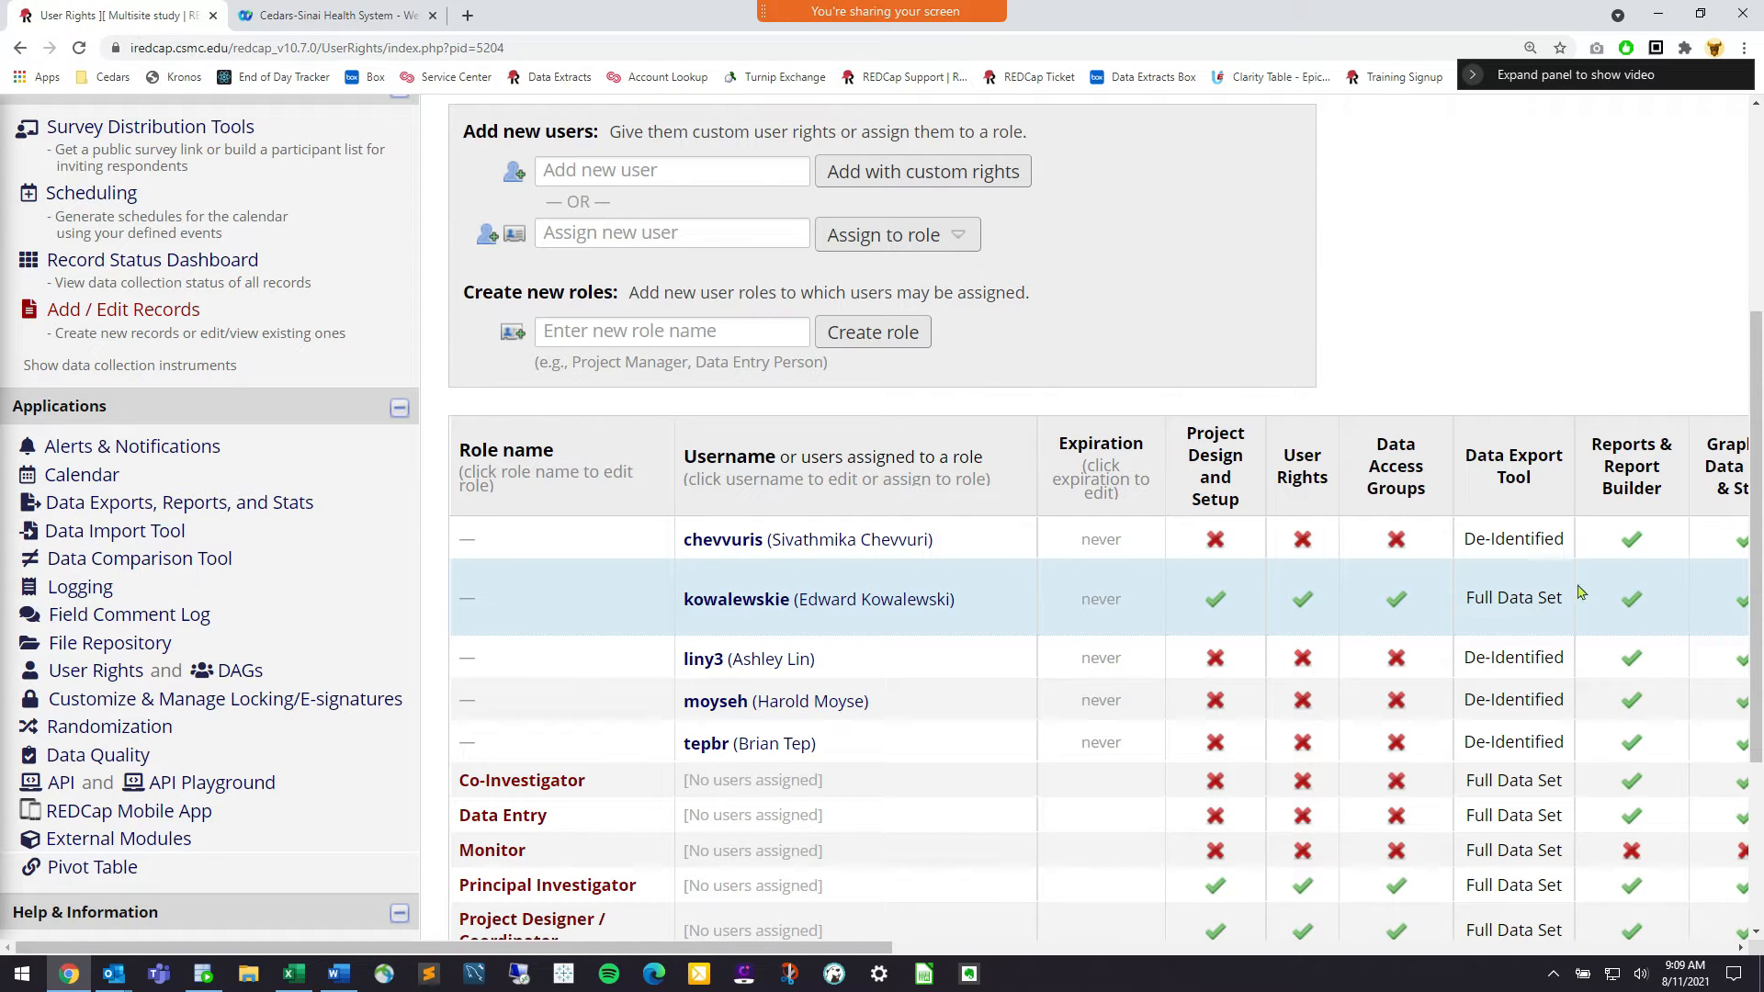
{"action": "left_click", "coordinate": [1112, 601]}
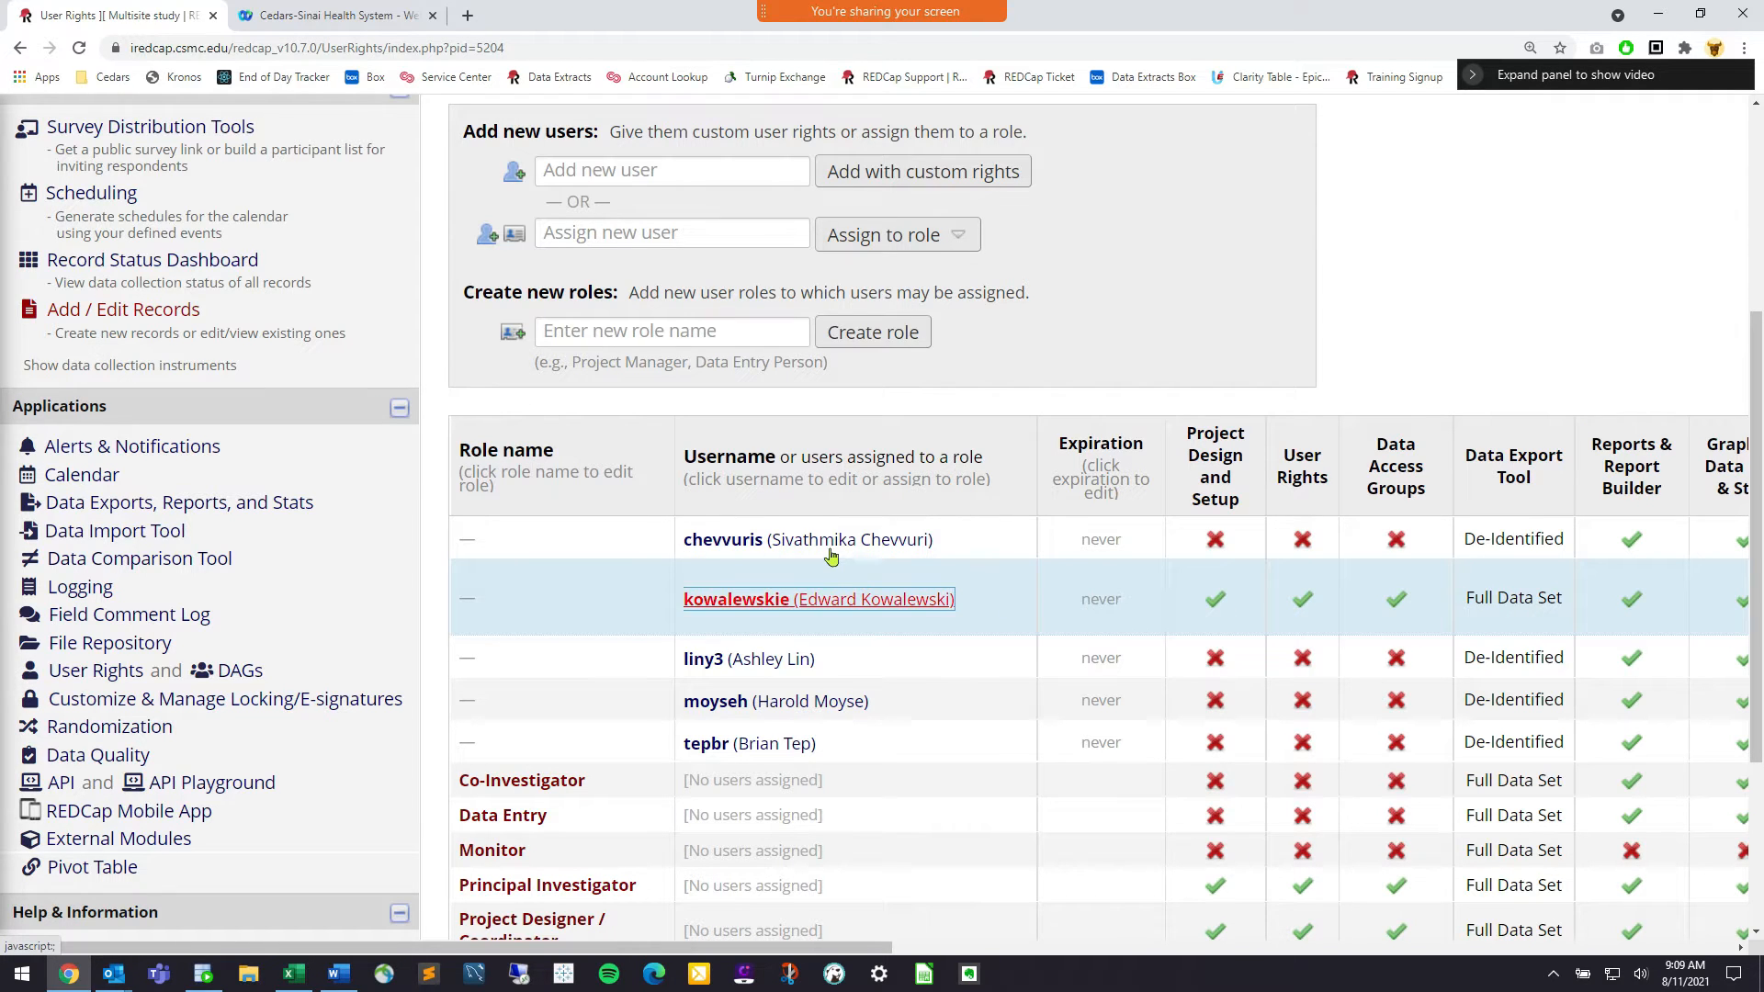
{"action": "left_click", "coordinate": [771, 662]}
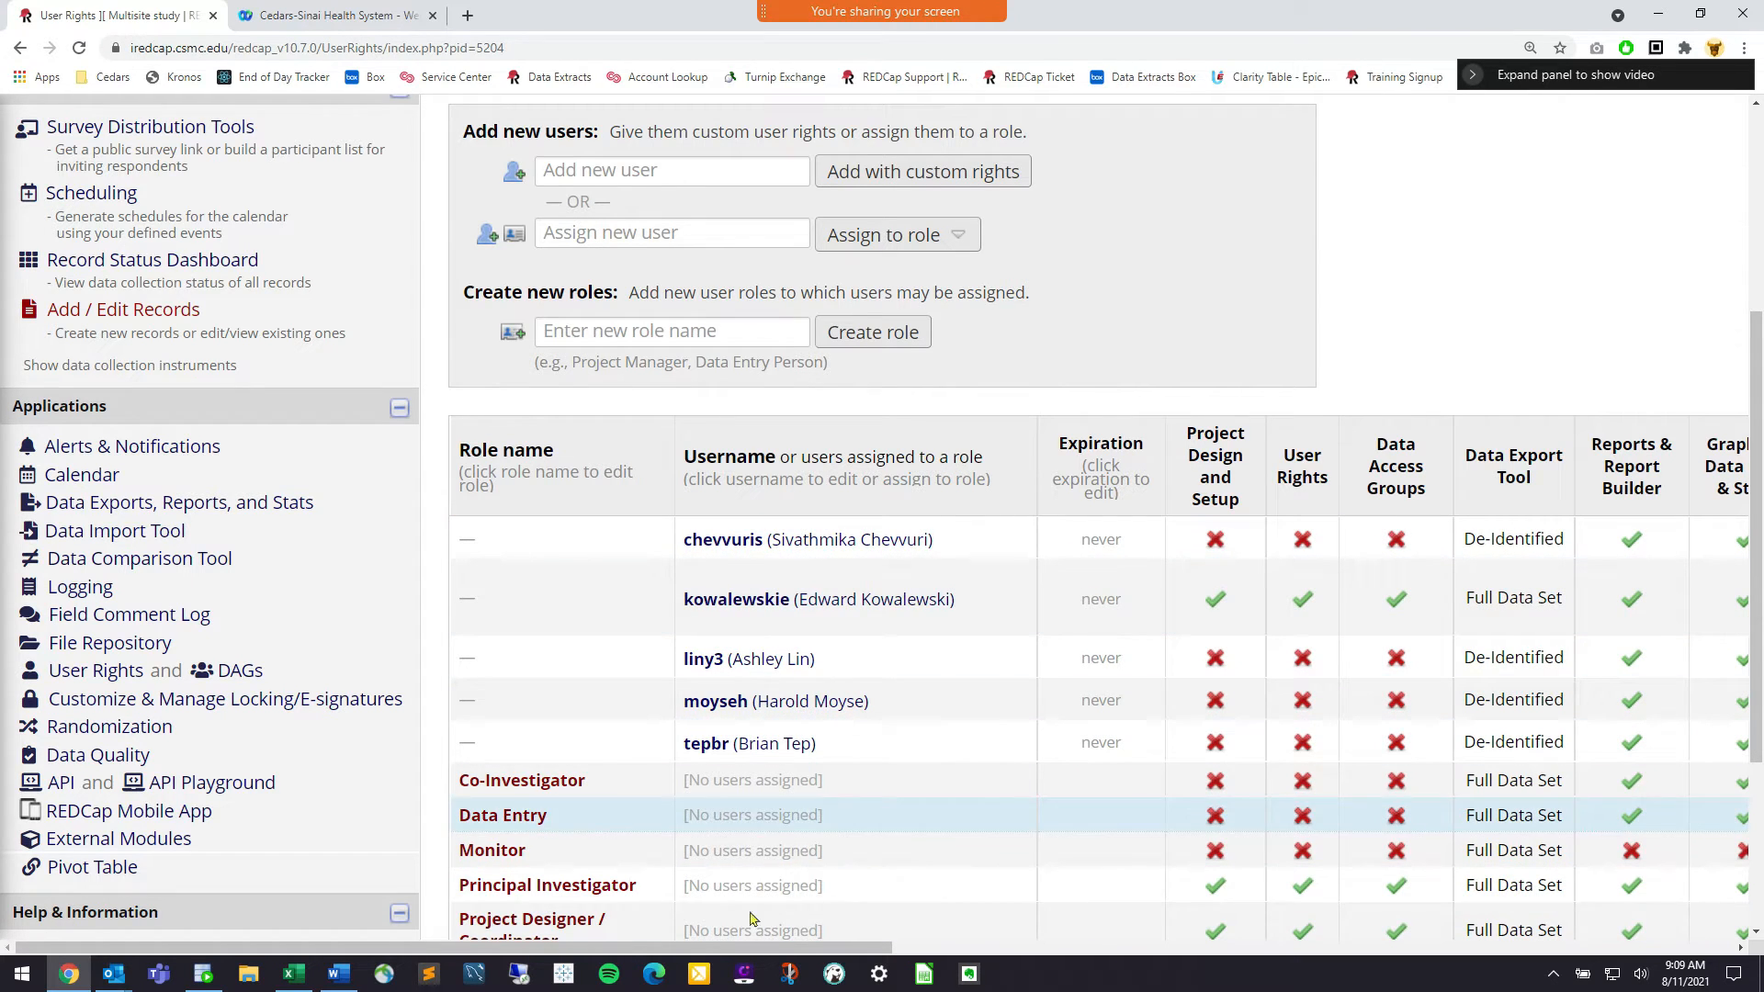
{"action": "left_click_drag", "start_coordinate": [744, 951], "coordinate": [809, 882]}
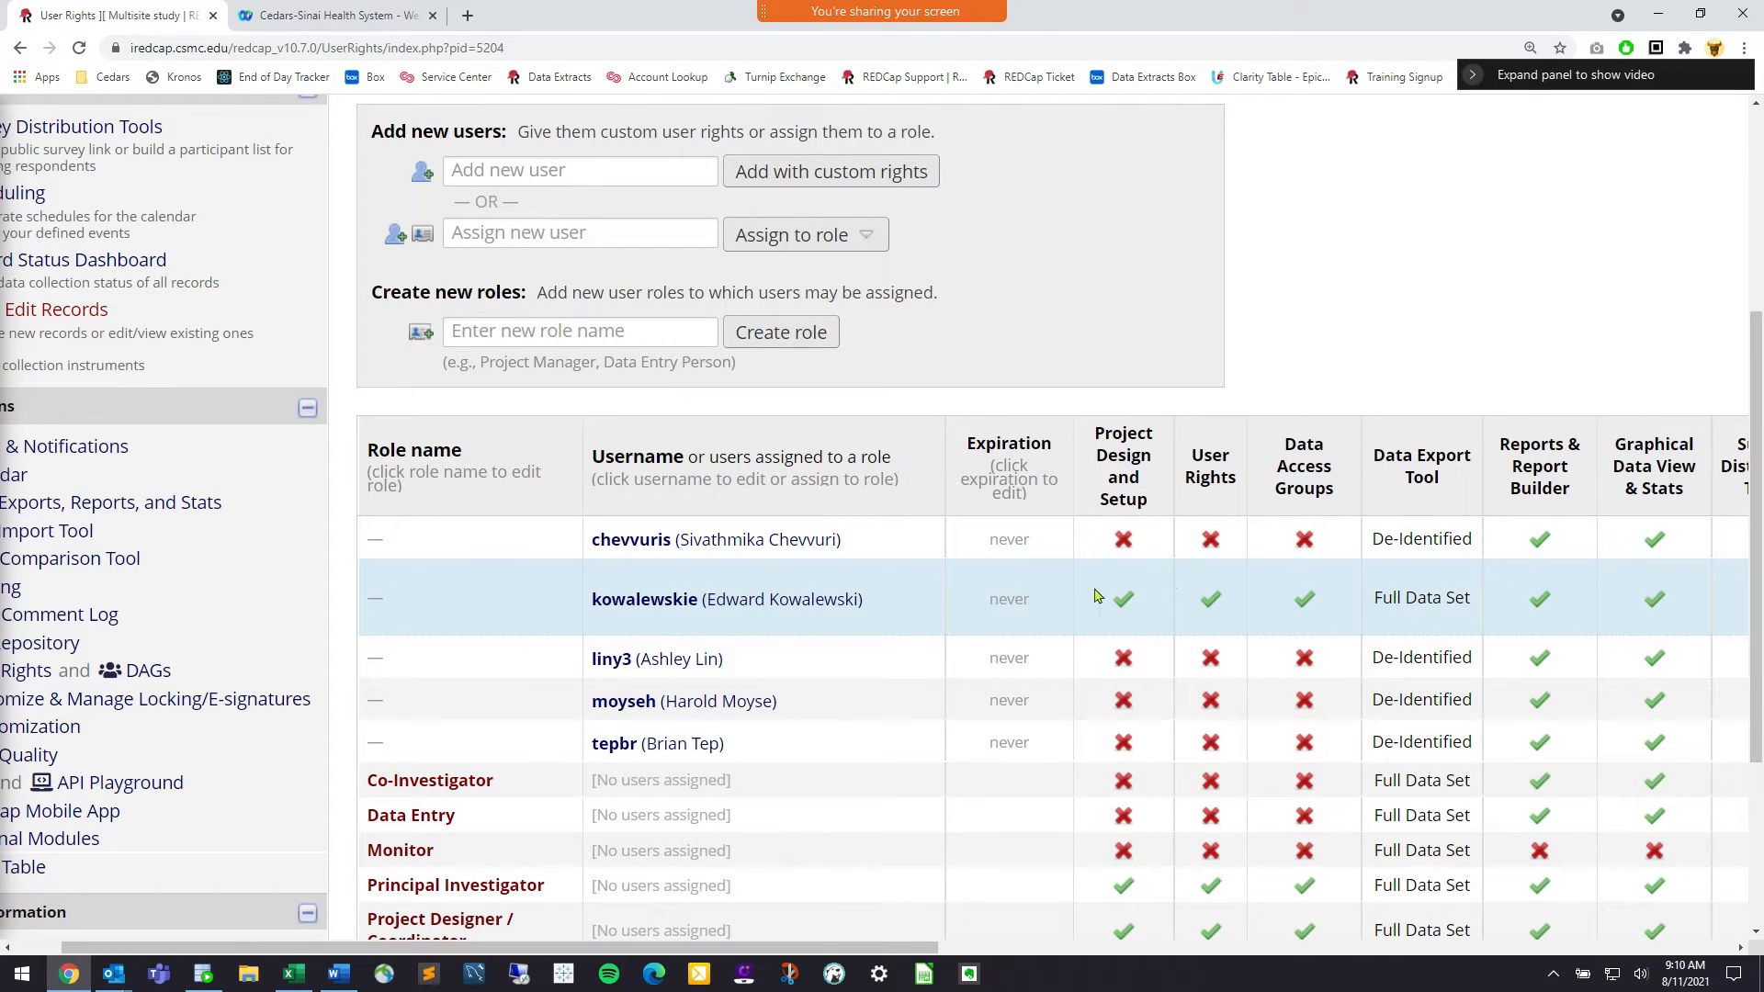
{"action": "left_click_drag", "start_coordinate": [762, 949], "coordinate": [741, 952]}
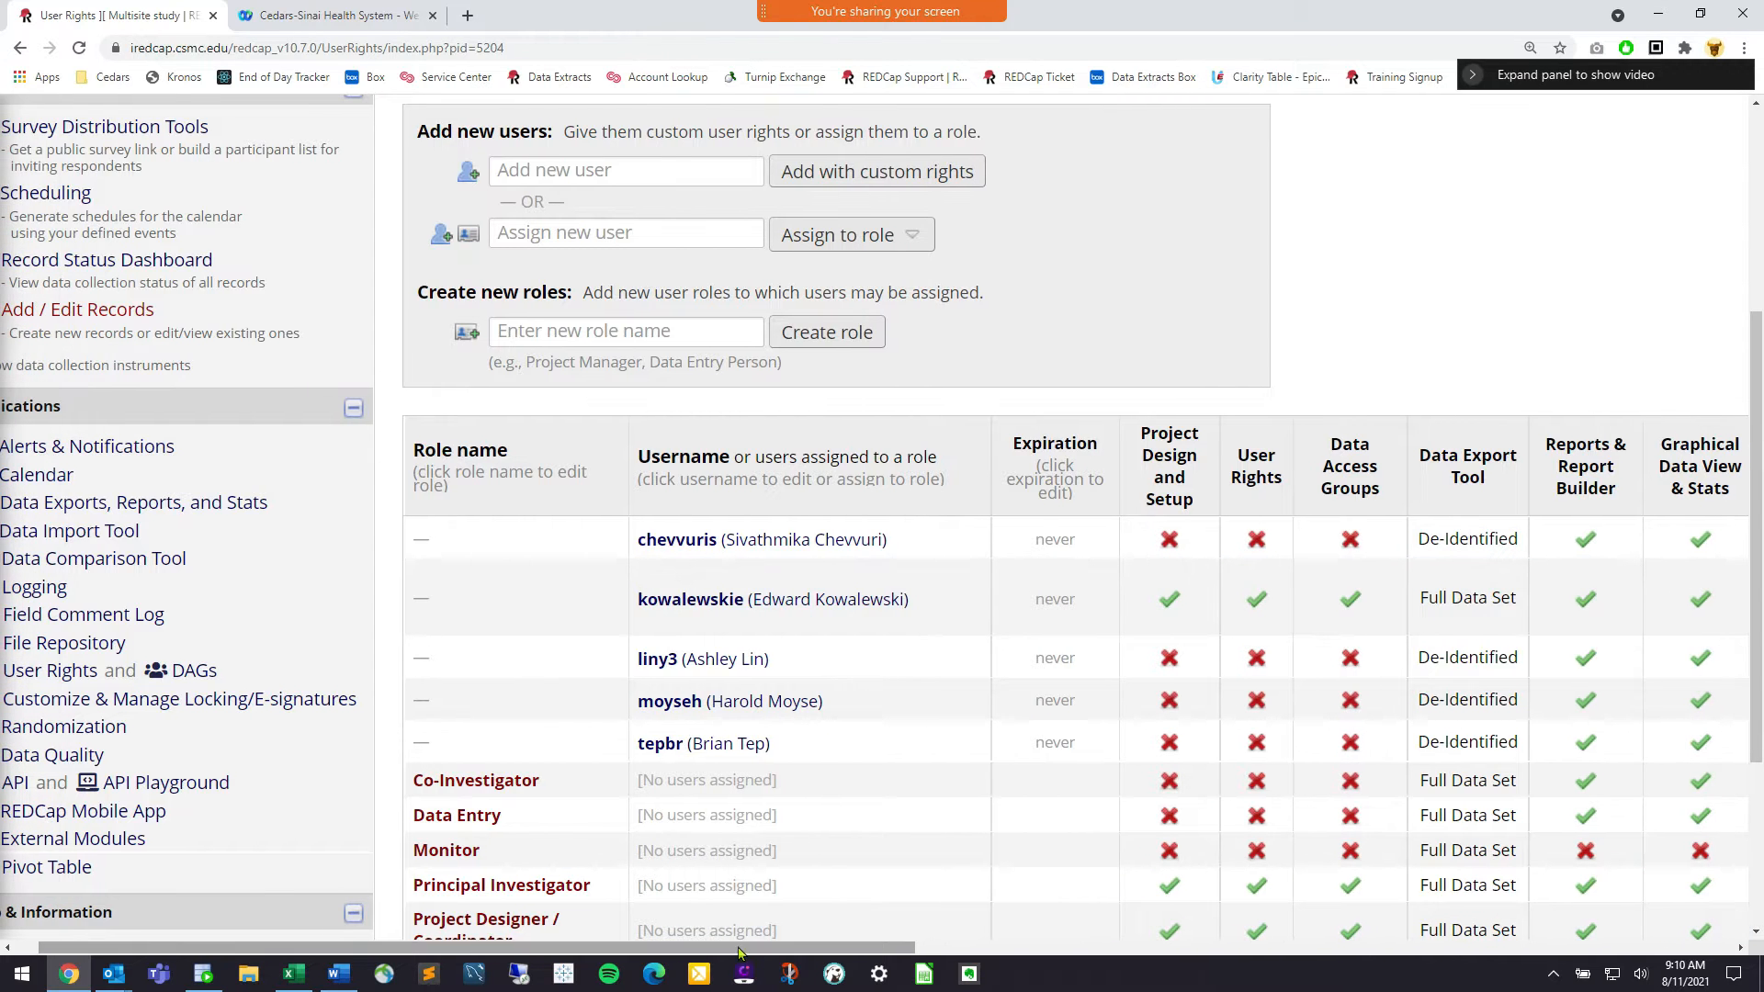
{"action": "scroll", "coordinate": [753, 882], "scroll_direction": "down", "scroll_amount": 1}
{"action": "scroll", "coordinate": [673, 701], "scroll_direction": "down", "scroll_amount": 1}
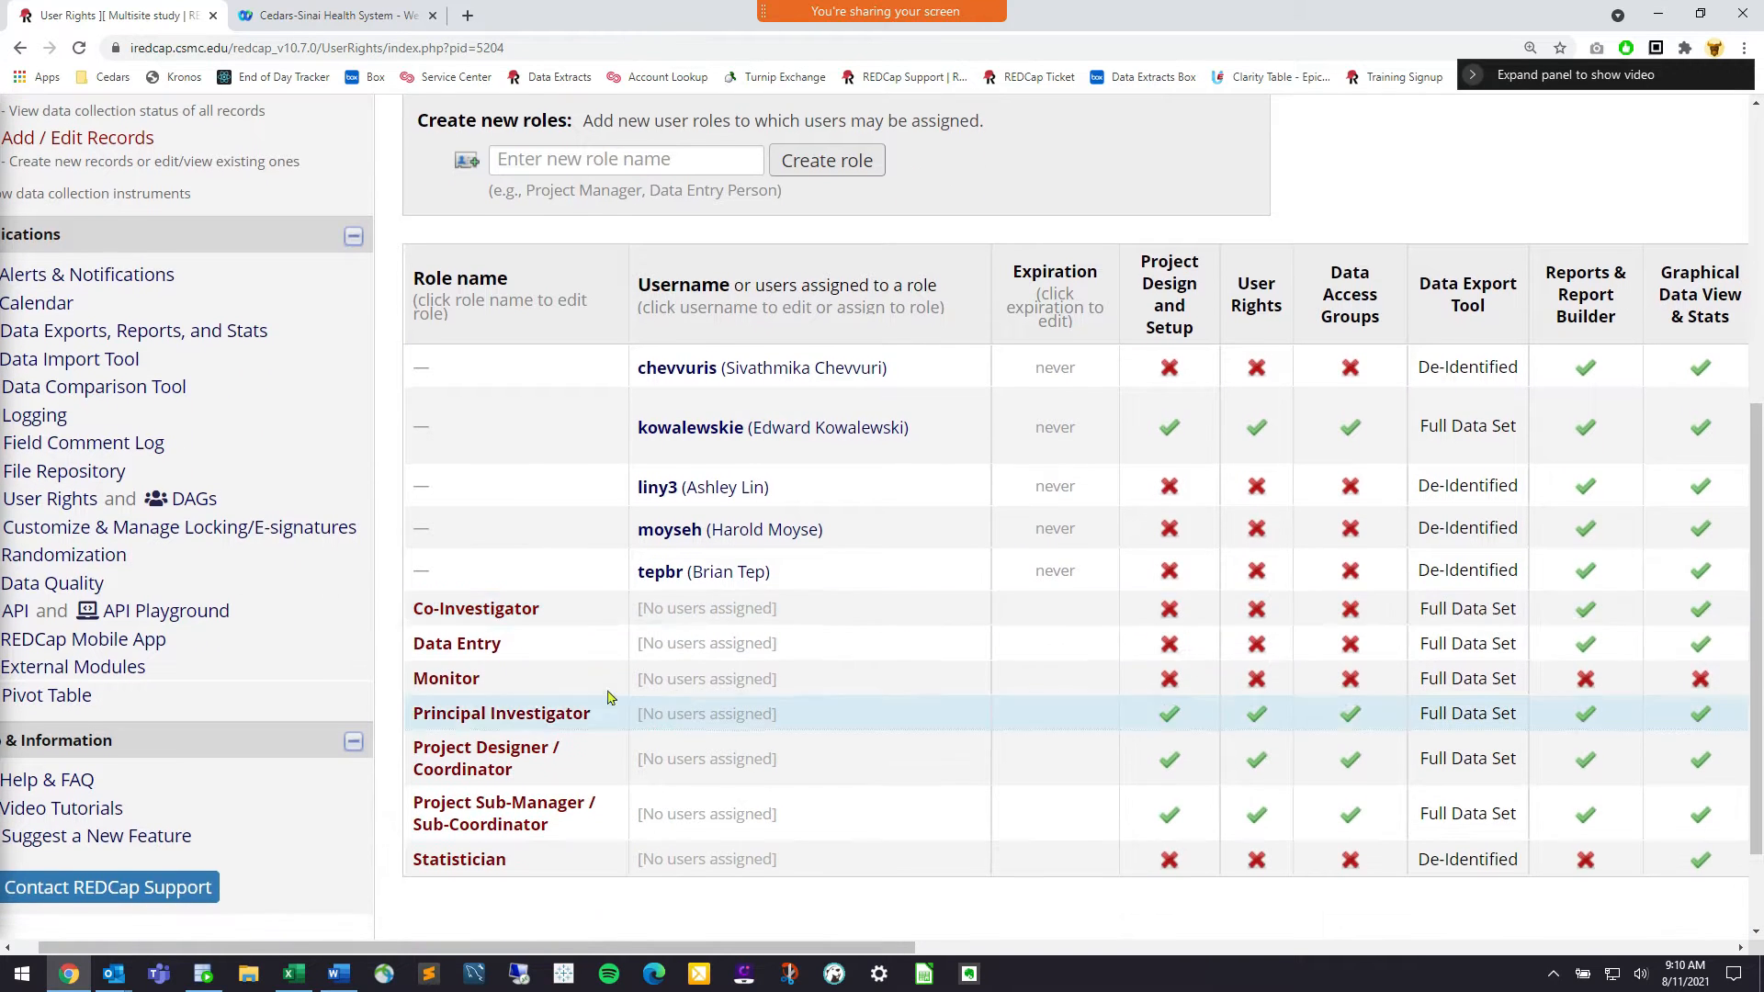
{"action": "left_click", "coordinate": [448, 782]}
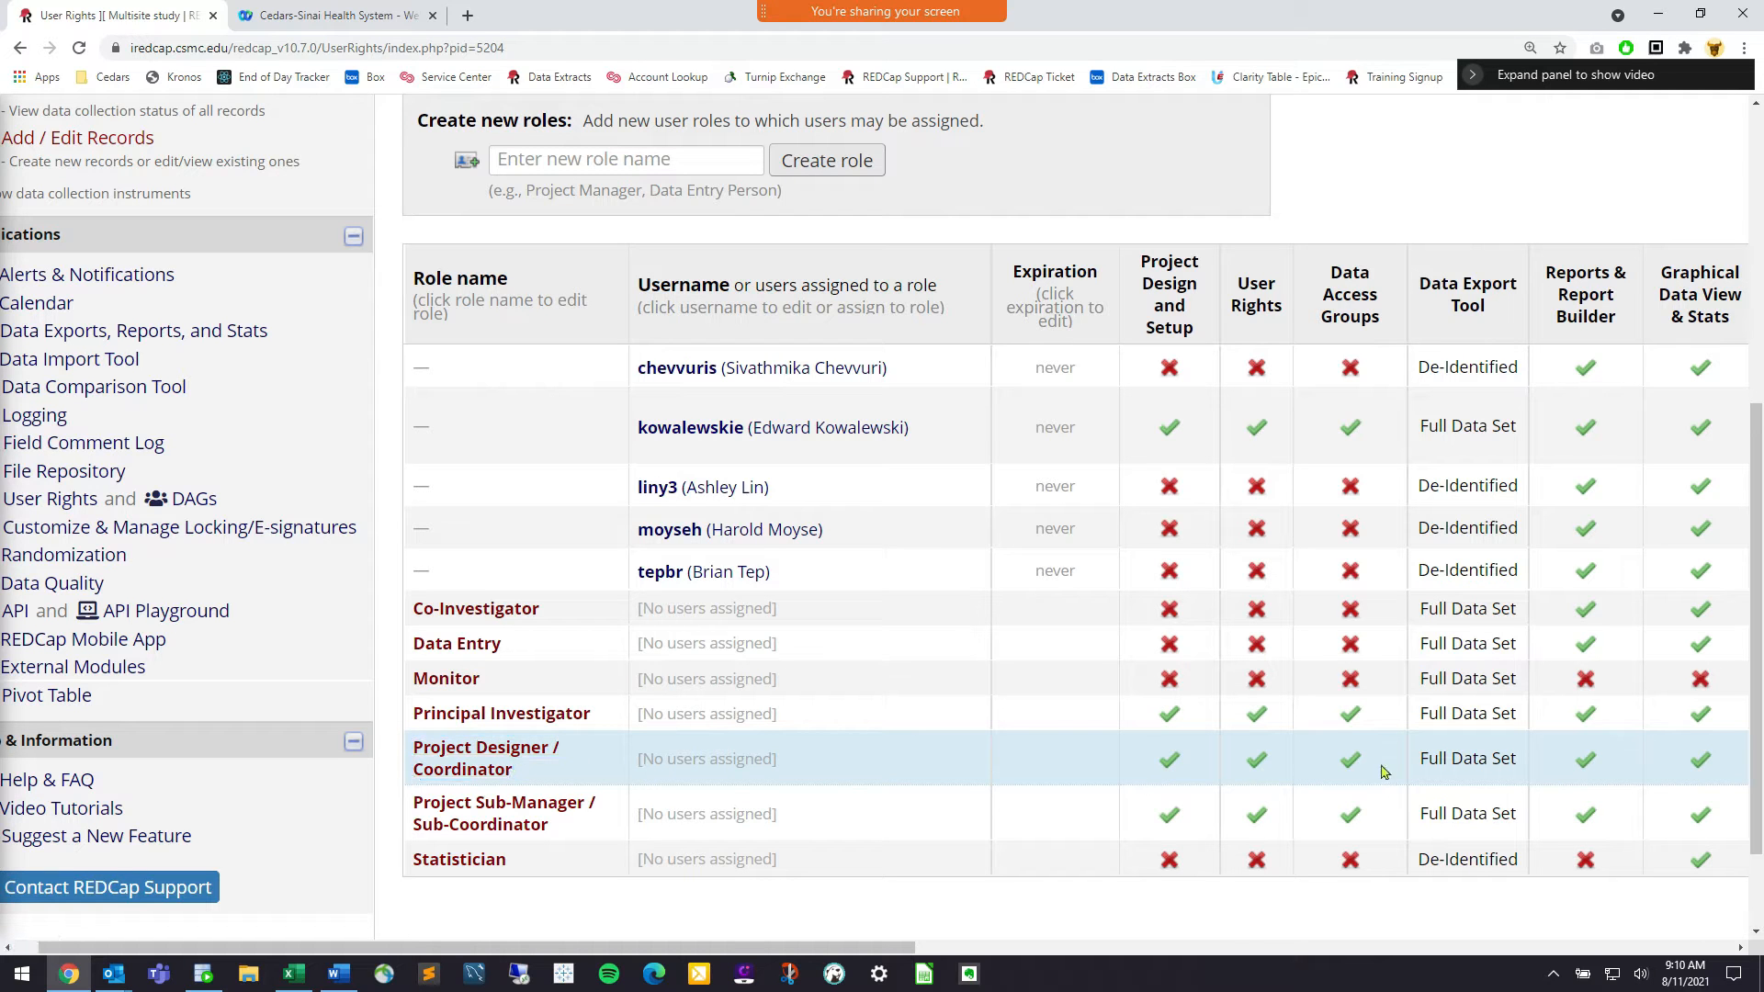
{"action": "left_click", "coordinate": [476, 609]}
{"action": "left_click_drag", "start_coordinate": [772, 946], "coordinate": [862, 947]}
{"action": "left_click", "coordinate": [975, 974]}
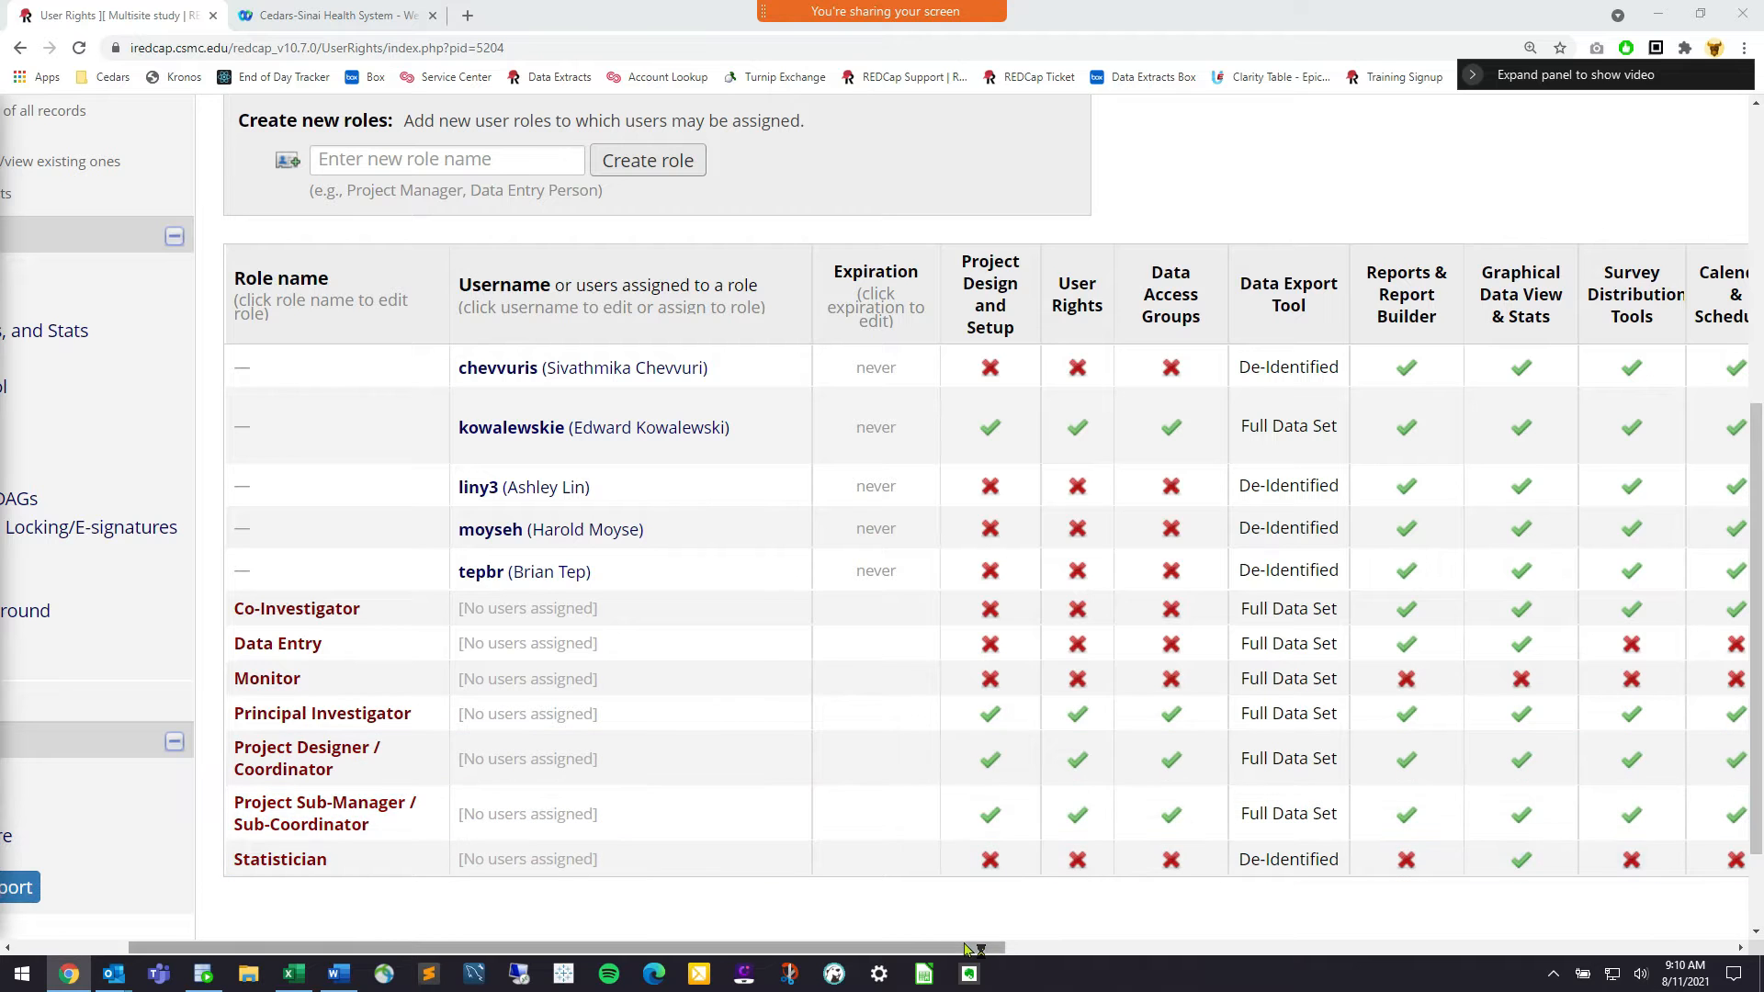
{"action": "left_click_drag", "start_coordinate": [975, 947], "coordinate": [741, 941]}
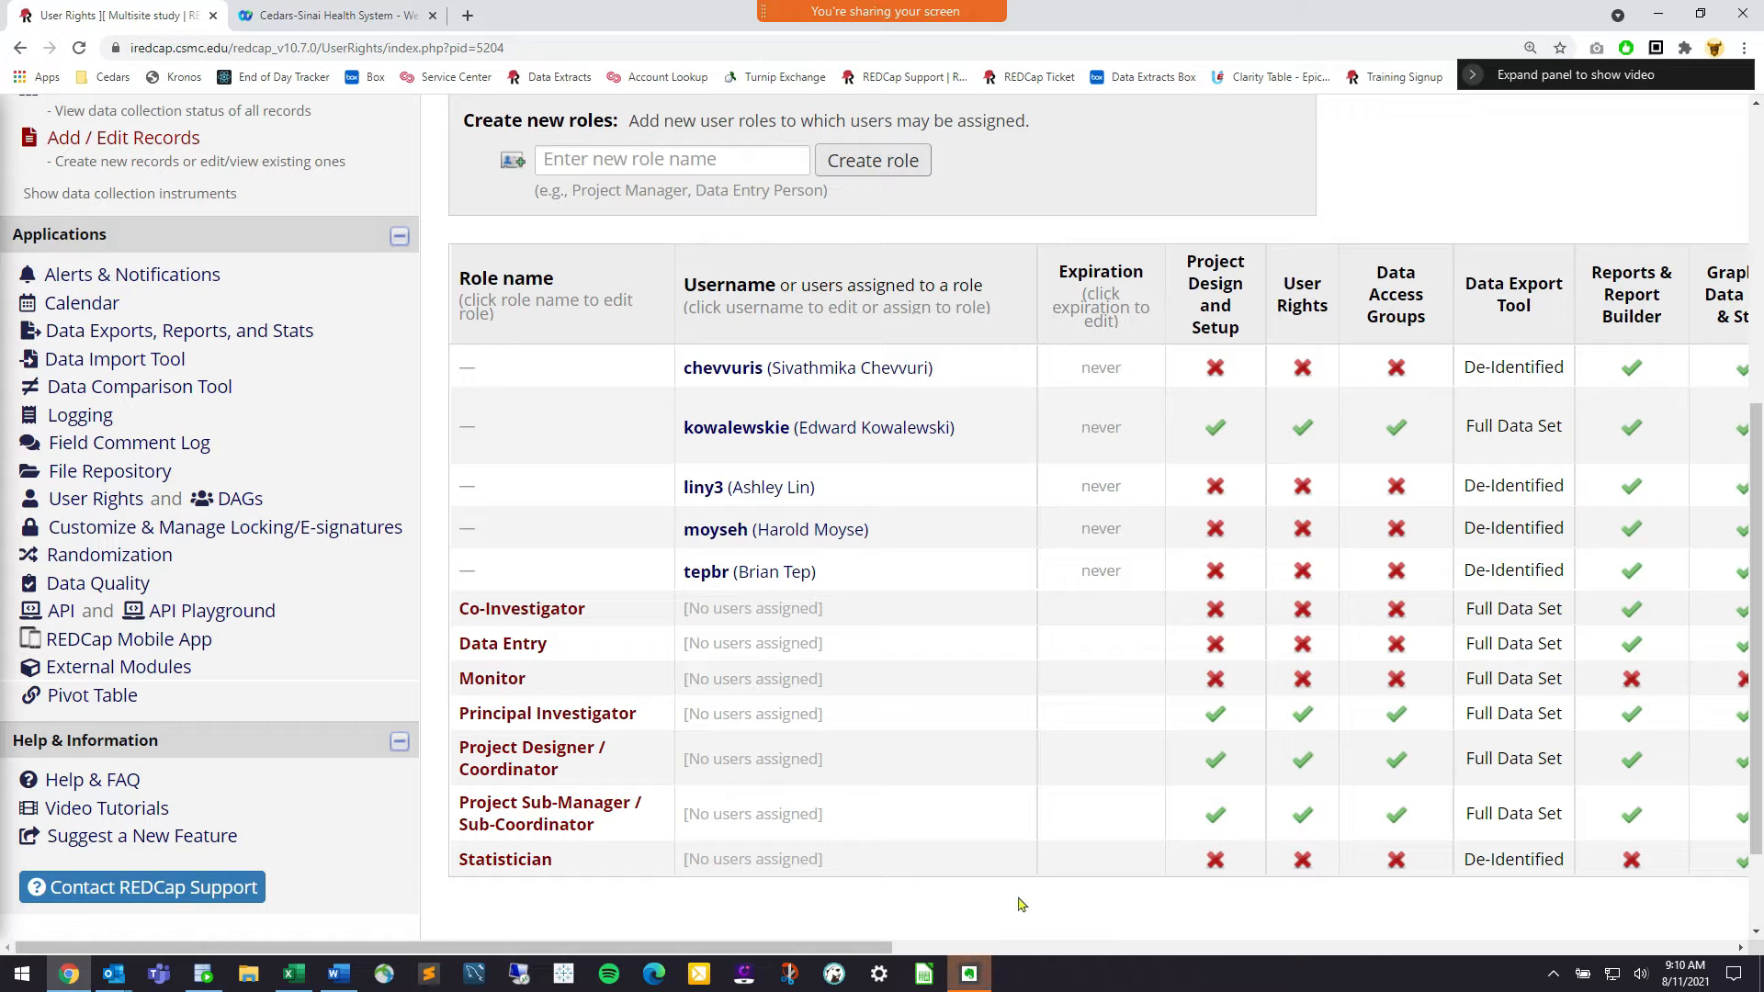
{"action": "right_click", "coordinate": [980, 967]}
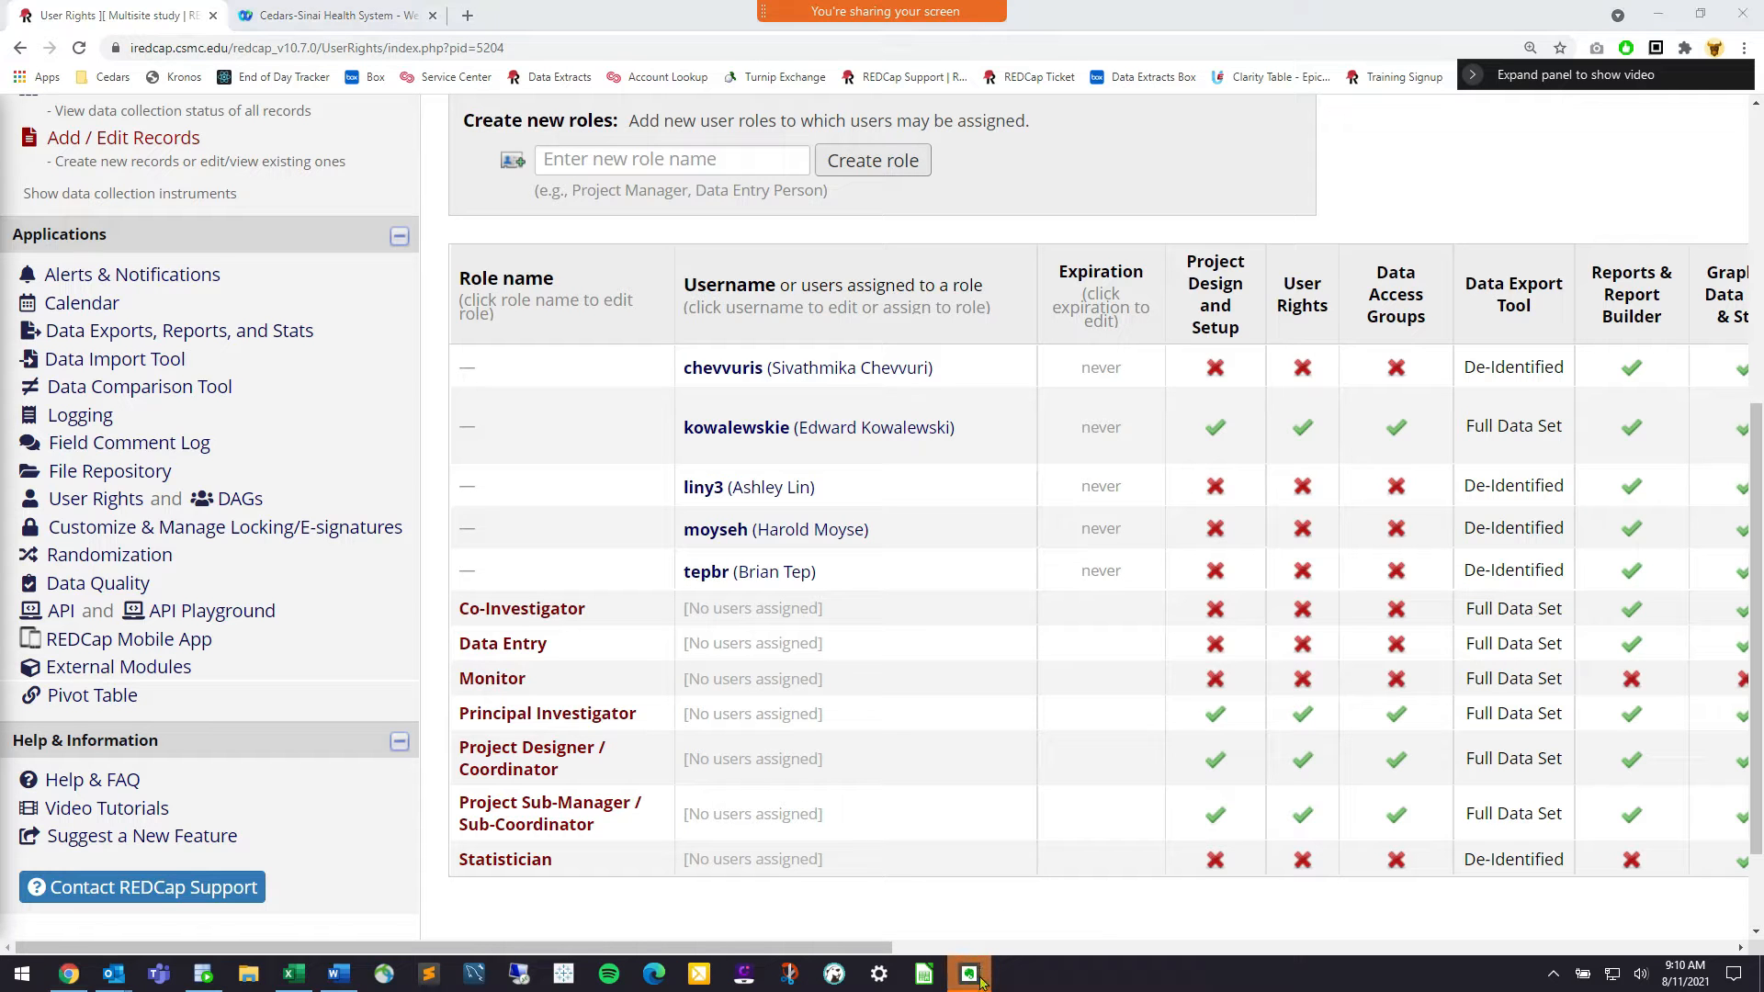
{"action": "left_click", "coordinate": [982, 943]}
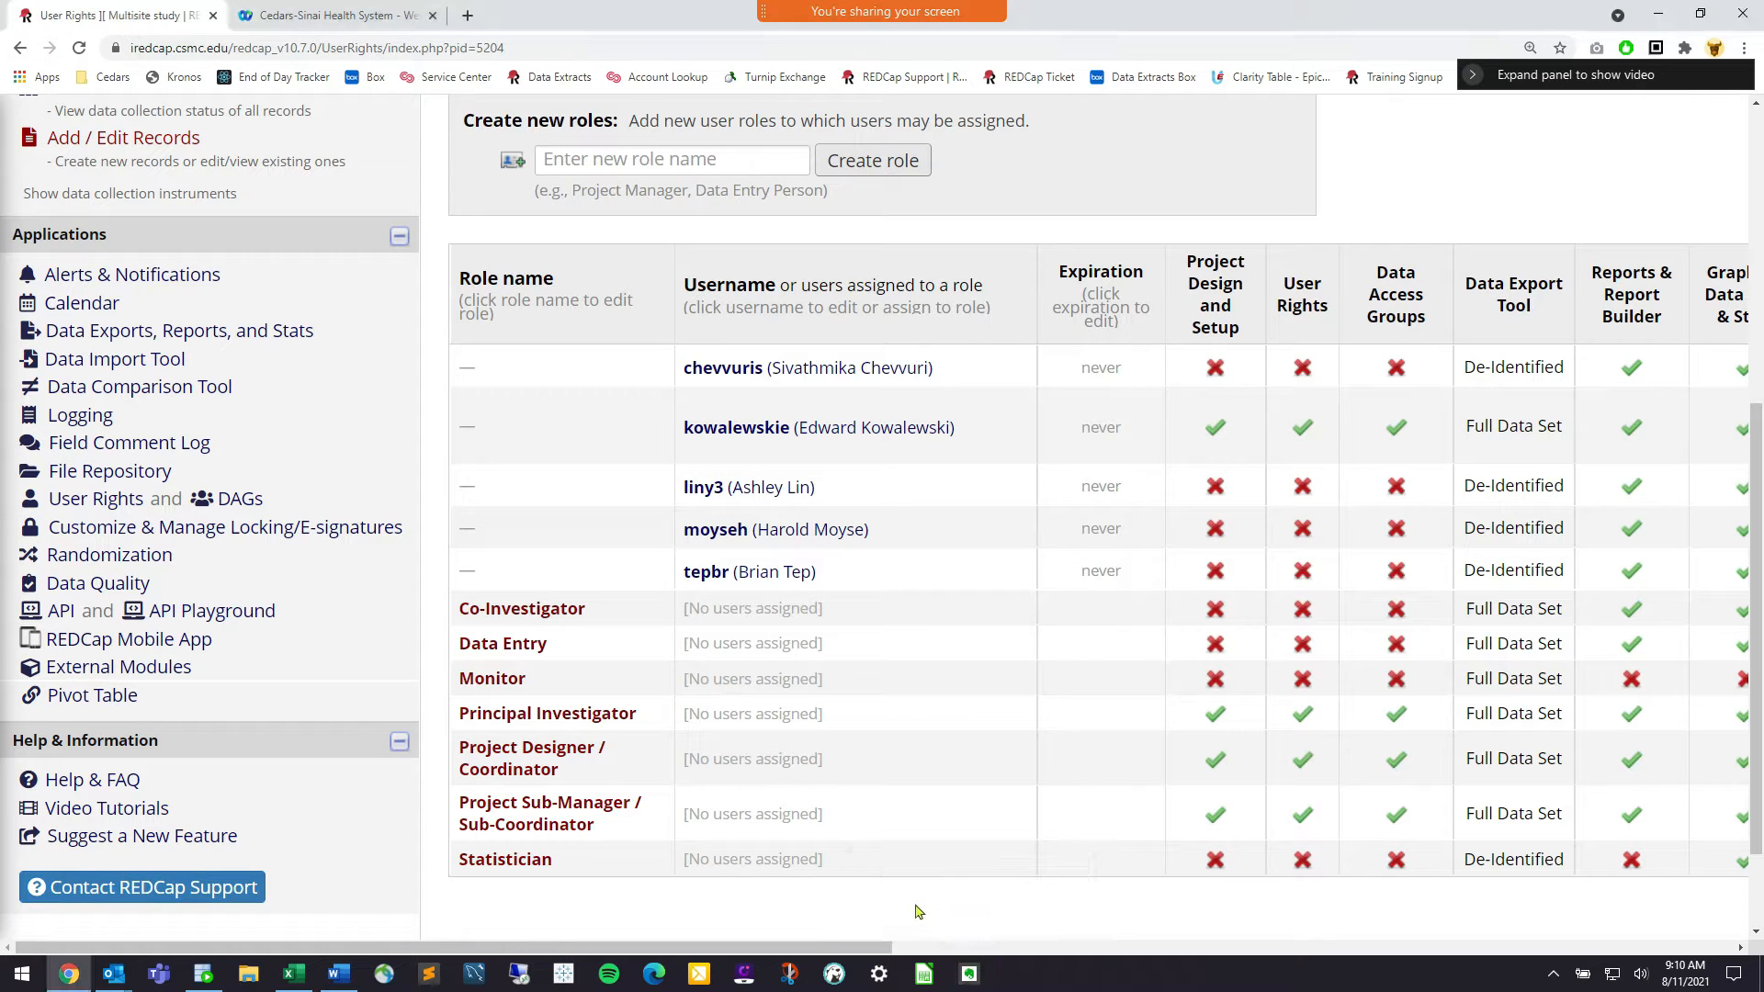
{"action": "scroll", "coordinate": [919, 913], "scroll_direction": "up", "scroll_amount": 2}
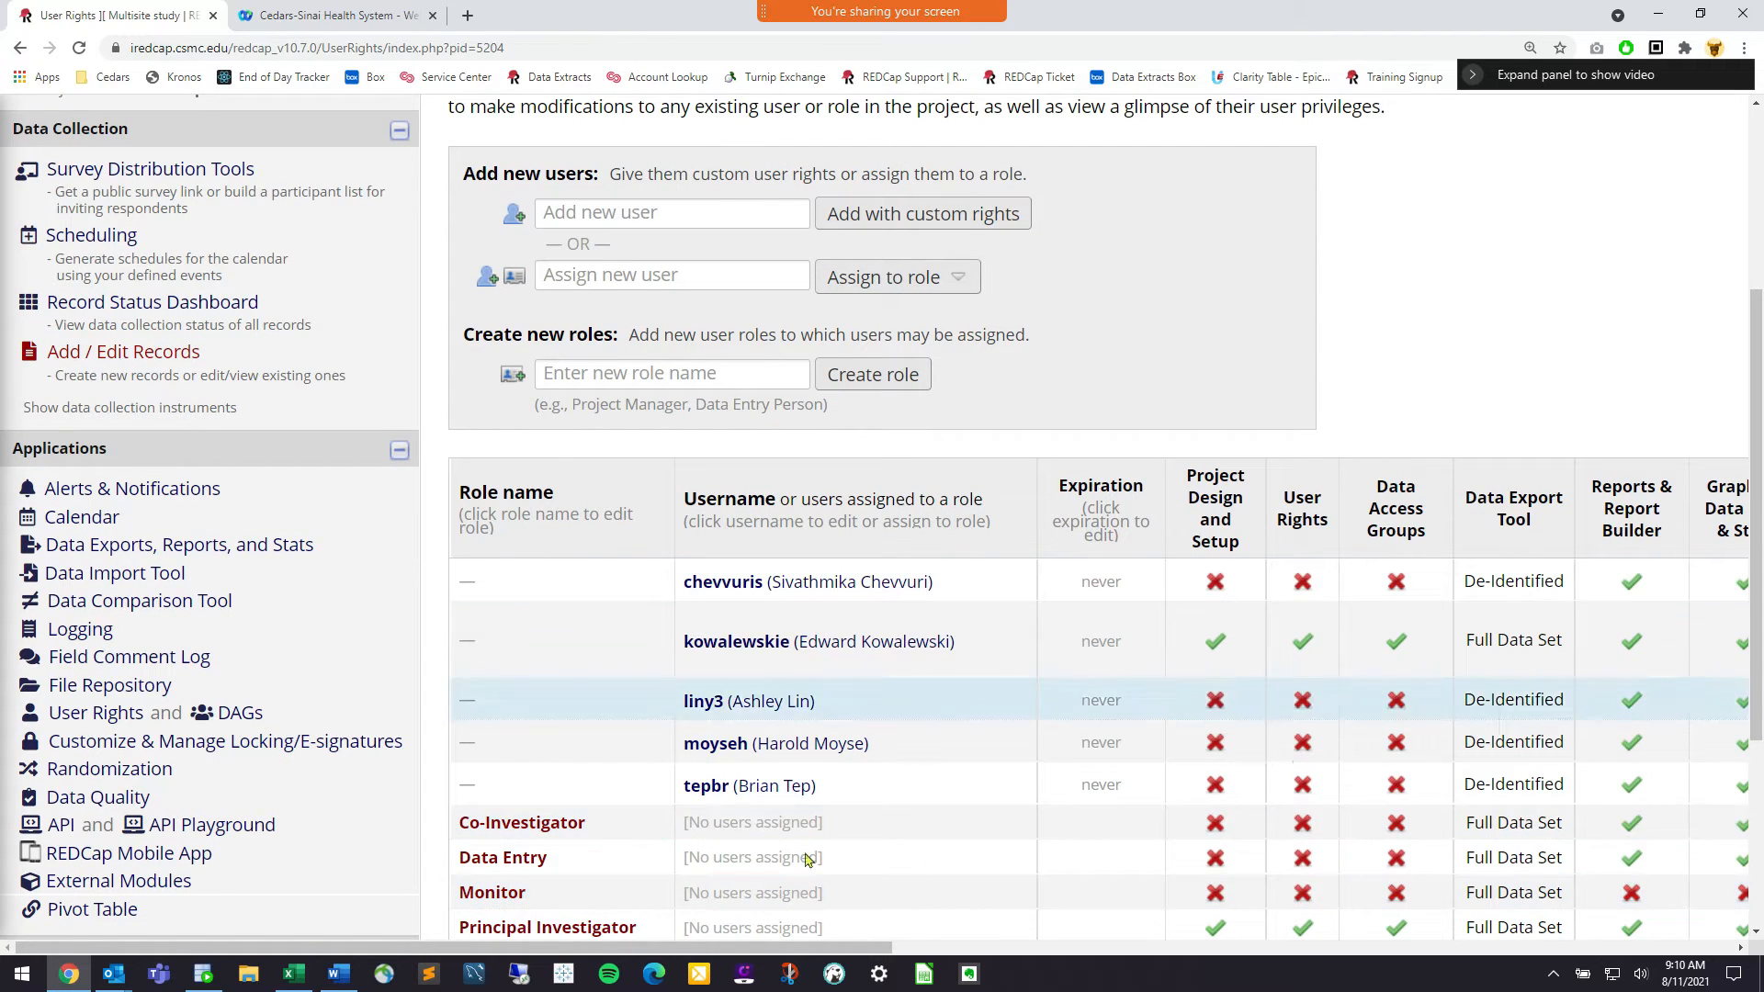
{"action": "scroll", "coordinate": [841, 652], "scroll_direction": "down", "scroll_amount": 1}
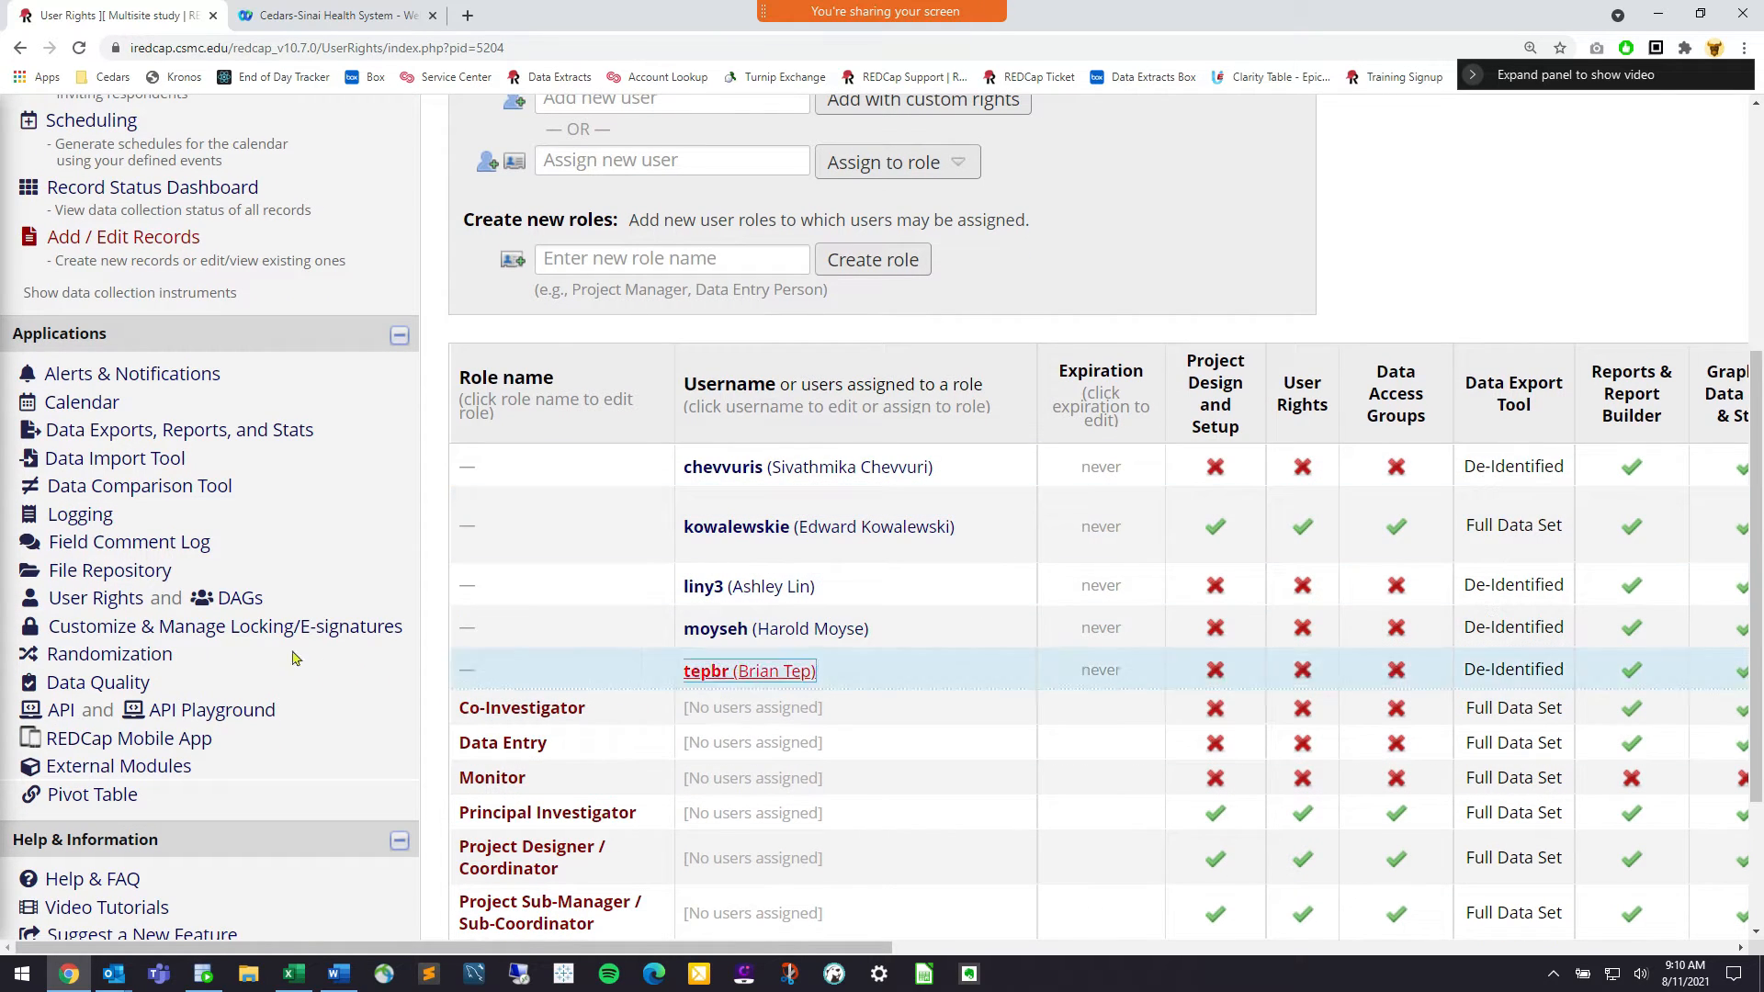
{"action": "left_click_drag", "start_coordinate": [145, 599], "coordinate": [52, 602]}
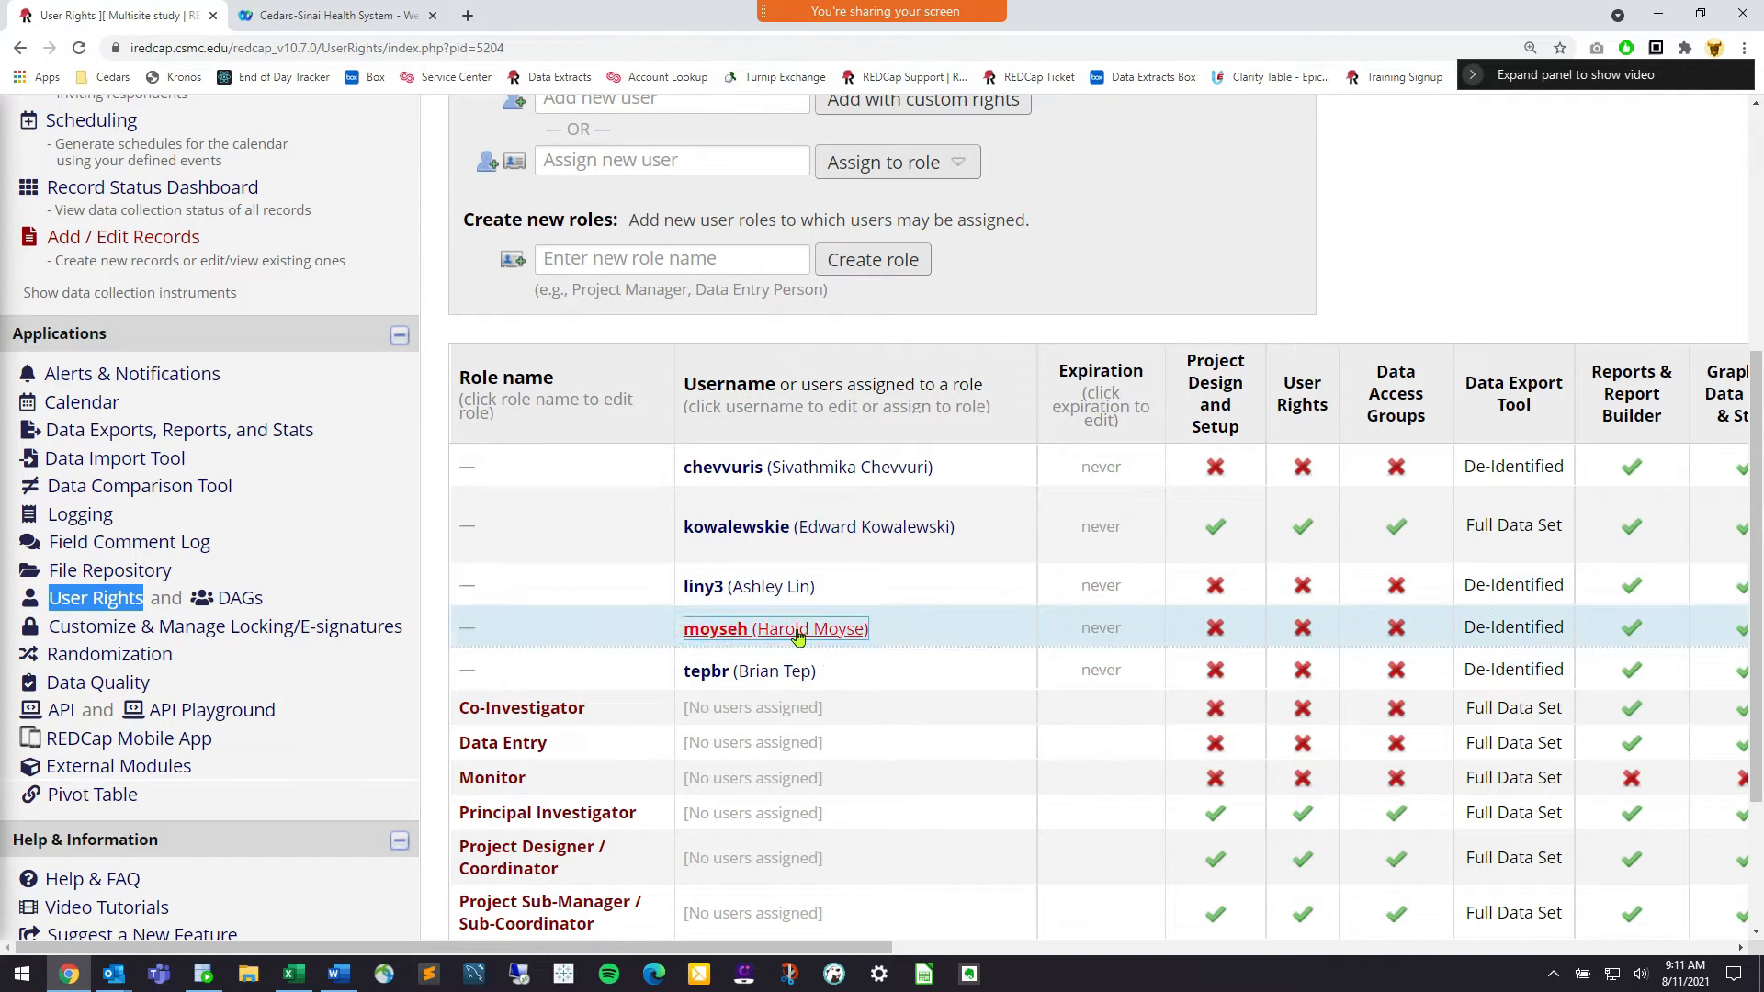
{"action": "scroll", "coordinate": [795, 469], "scroll_direction": "up", "scroll_amount": 1}
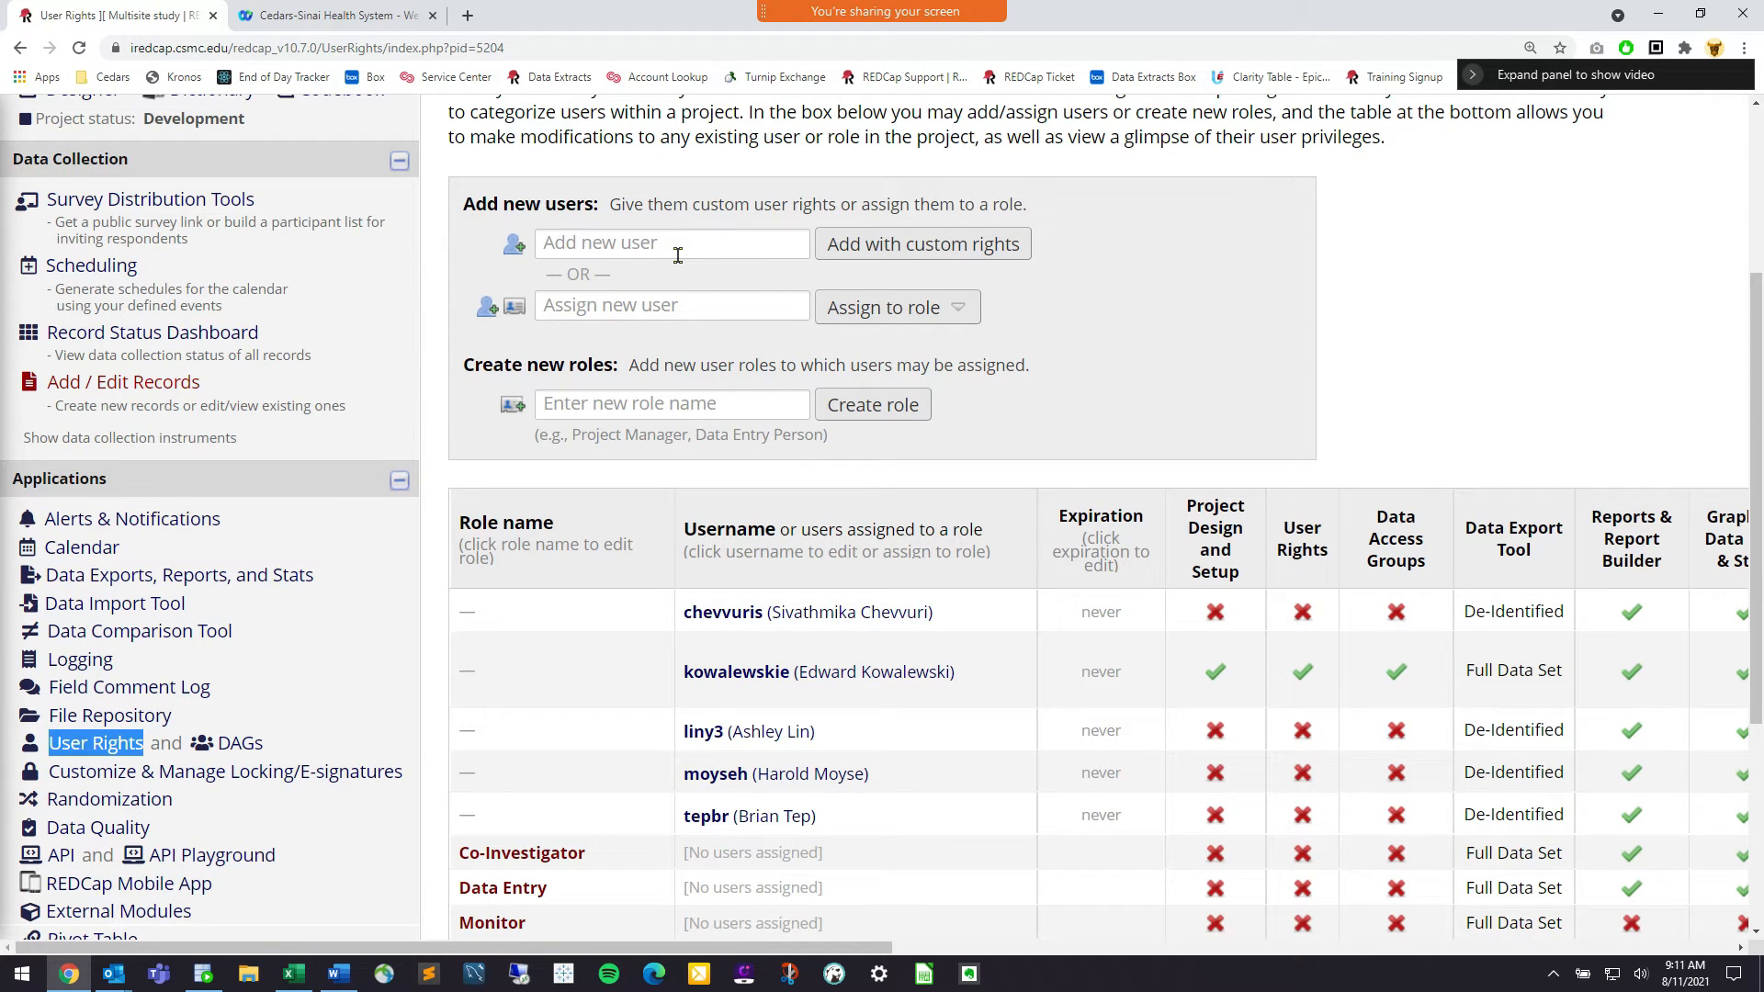
Emphasise the instructions for adding new users and the word 'rights'
{"action": "scroll", "coordinate": [813, 315], "scroll_direction": "up", "scroll_amount": 1}
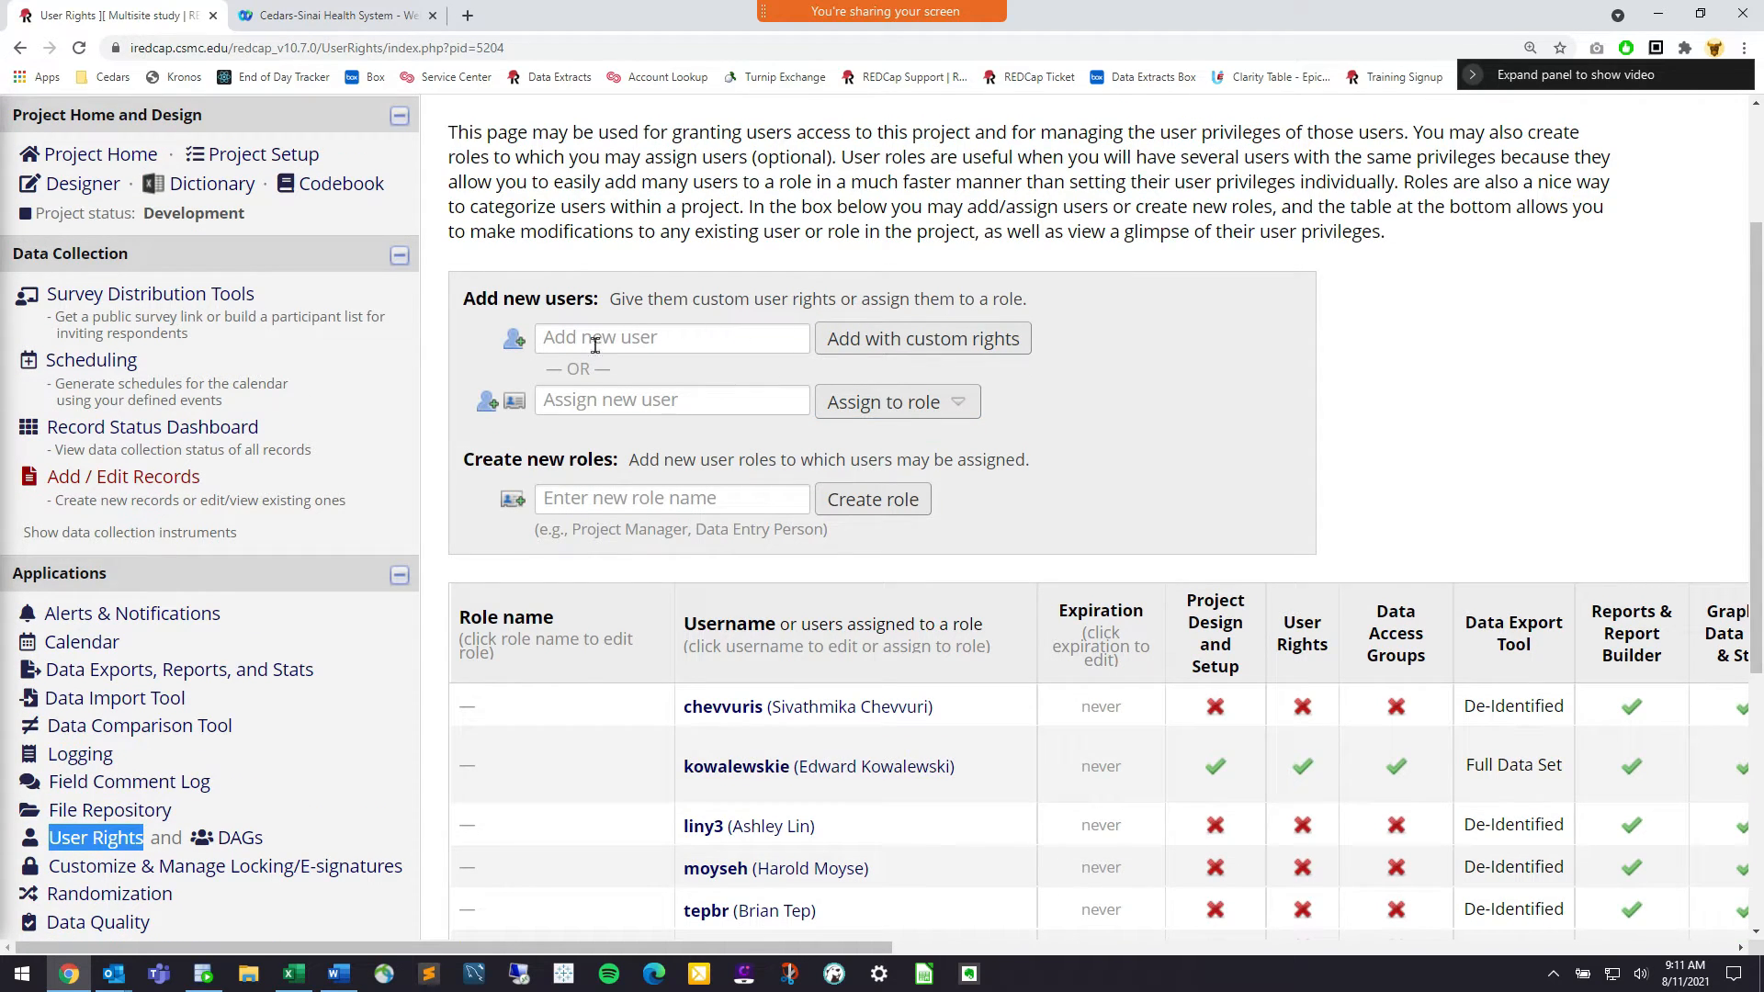
{"action": "left_click_drag", "start_coordinate": [463, 299], "coordinate": [582, 305]}
{"action": "left_click", "coordinate": [582, 304]}
{"action": "left_click", "coordinate": [700, 333]}
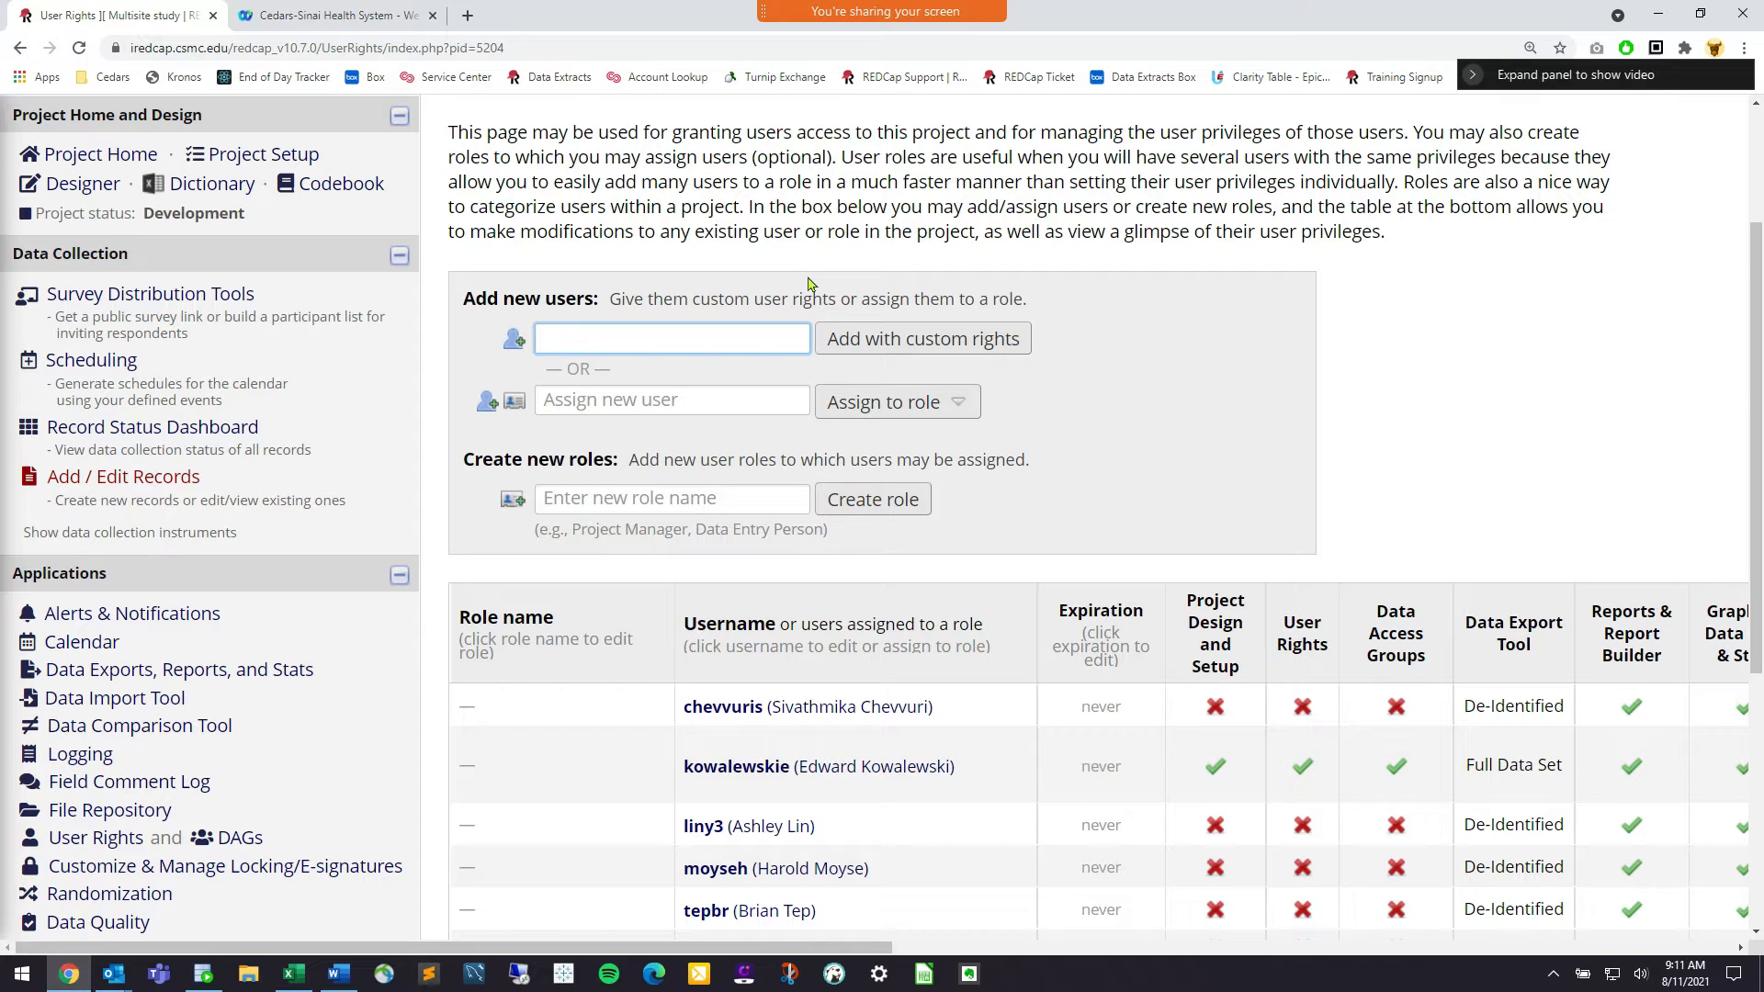
{"action": "double_click", "coordinate": [810, 284]}
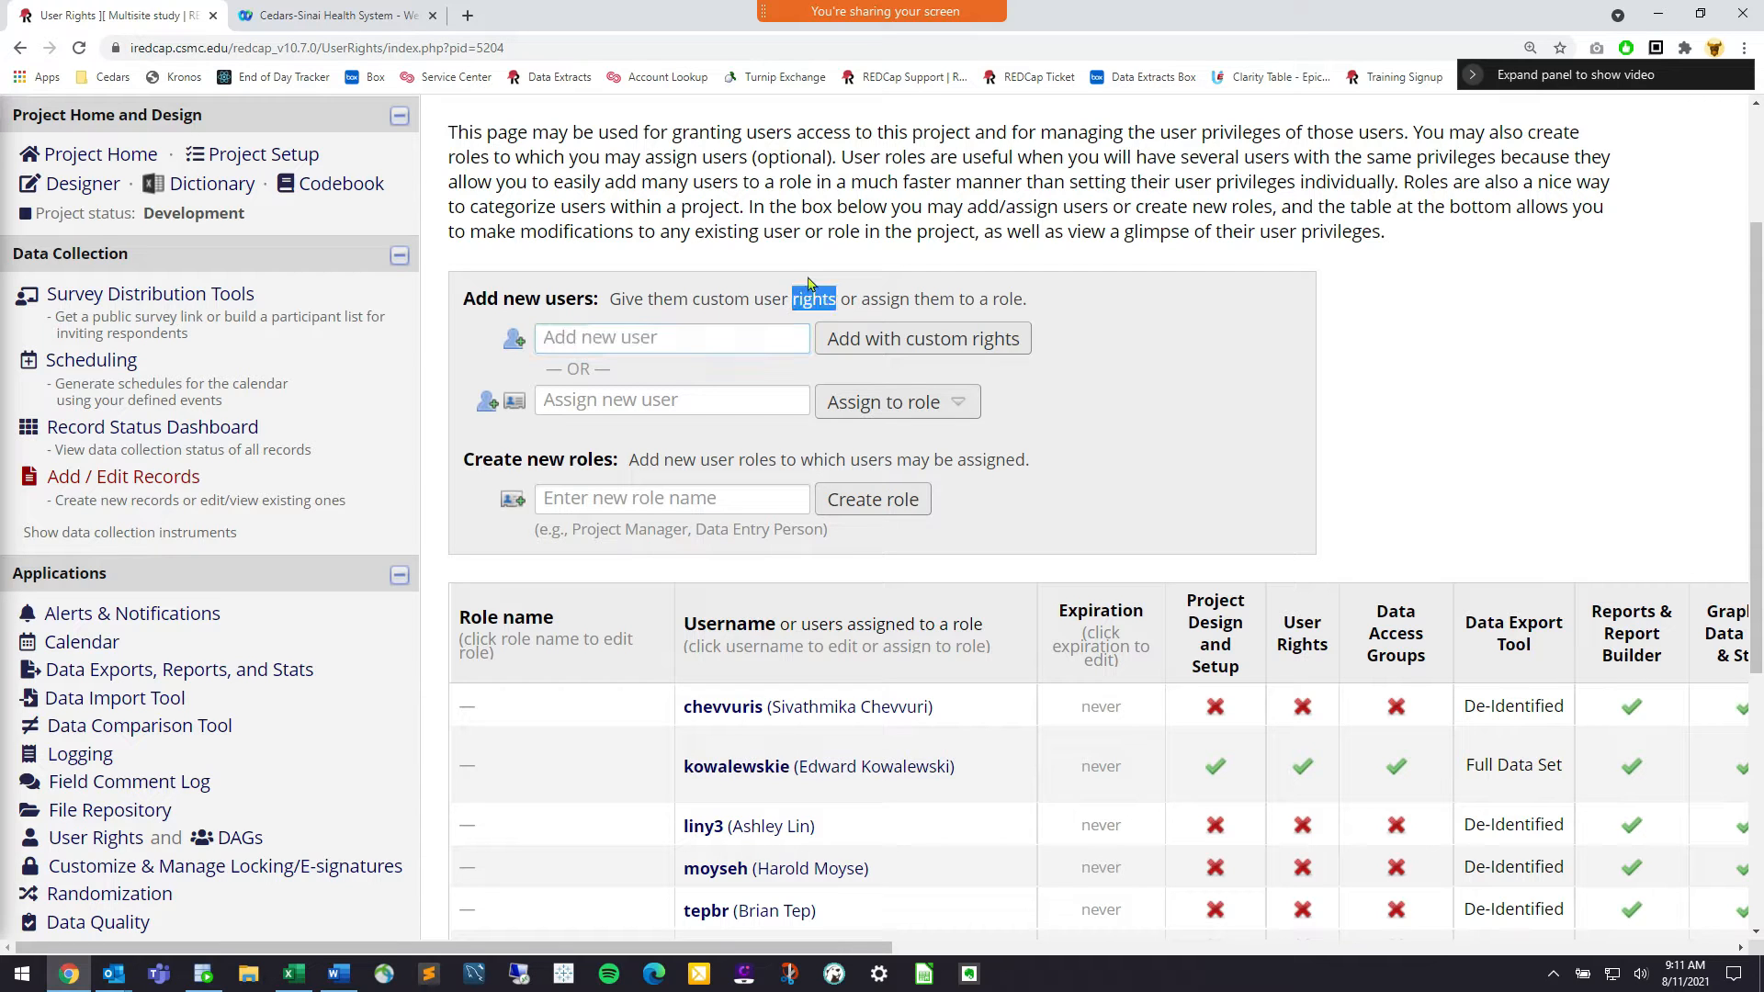
Search the user directory by several first names and browse the suggested accounts
{"action": "left_click", "coordinate": [709, 334]}
{"action": "type", "text": "soohoo"}
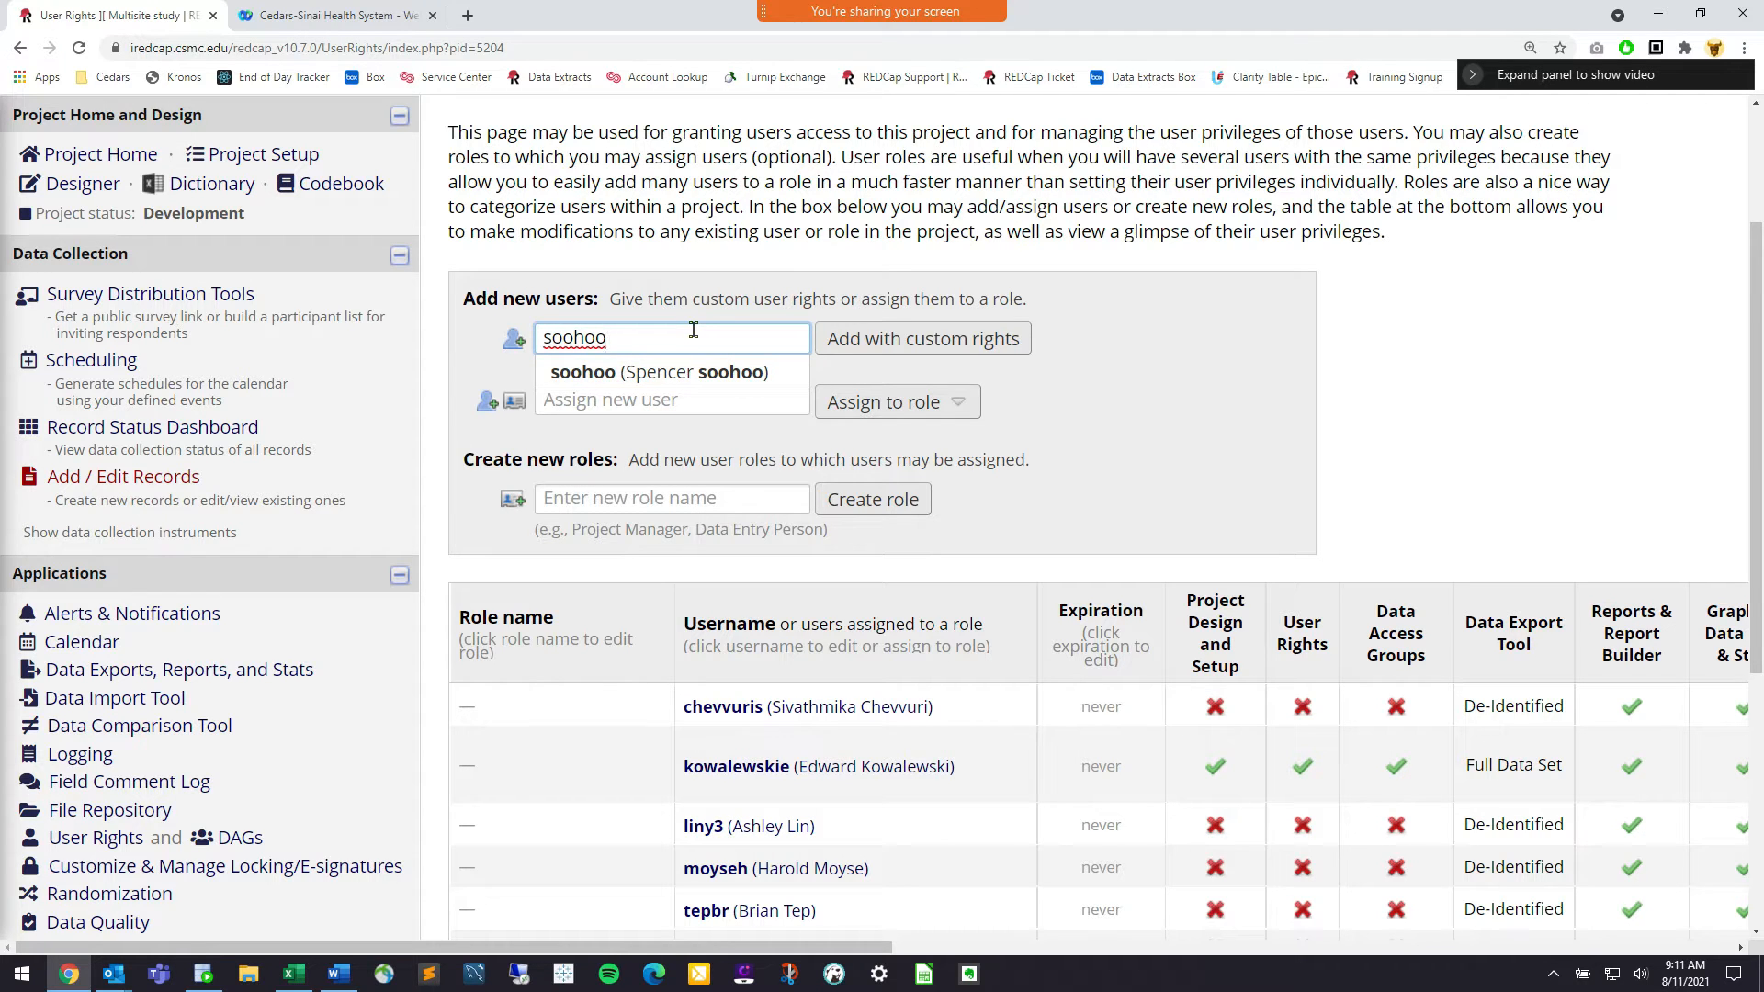
{"action": "left_click", "coordinate": [667, 377]}
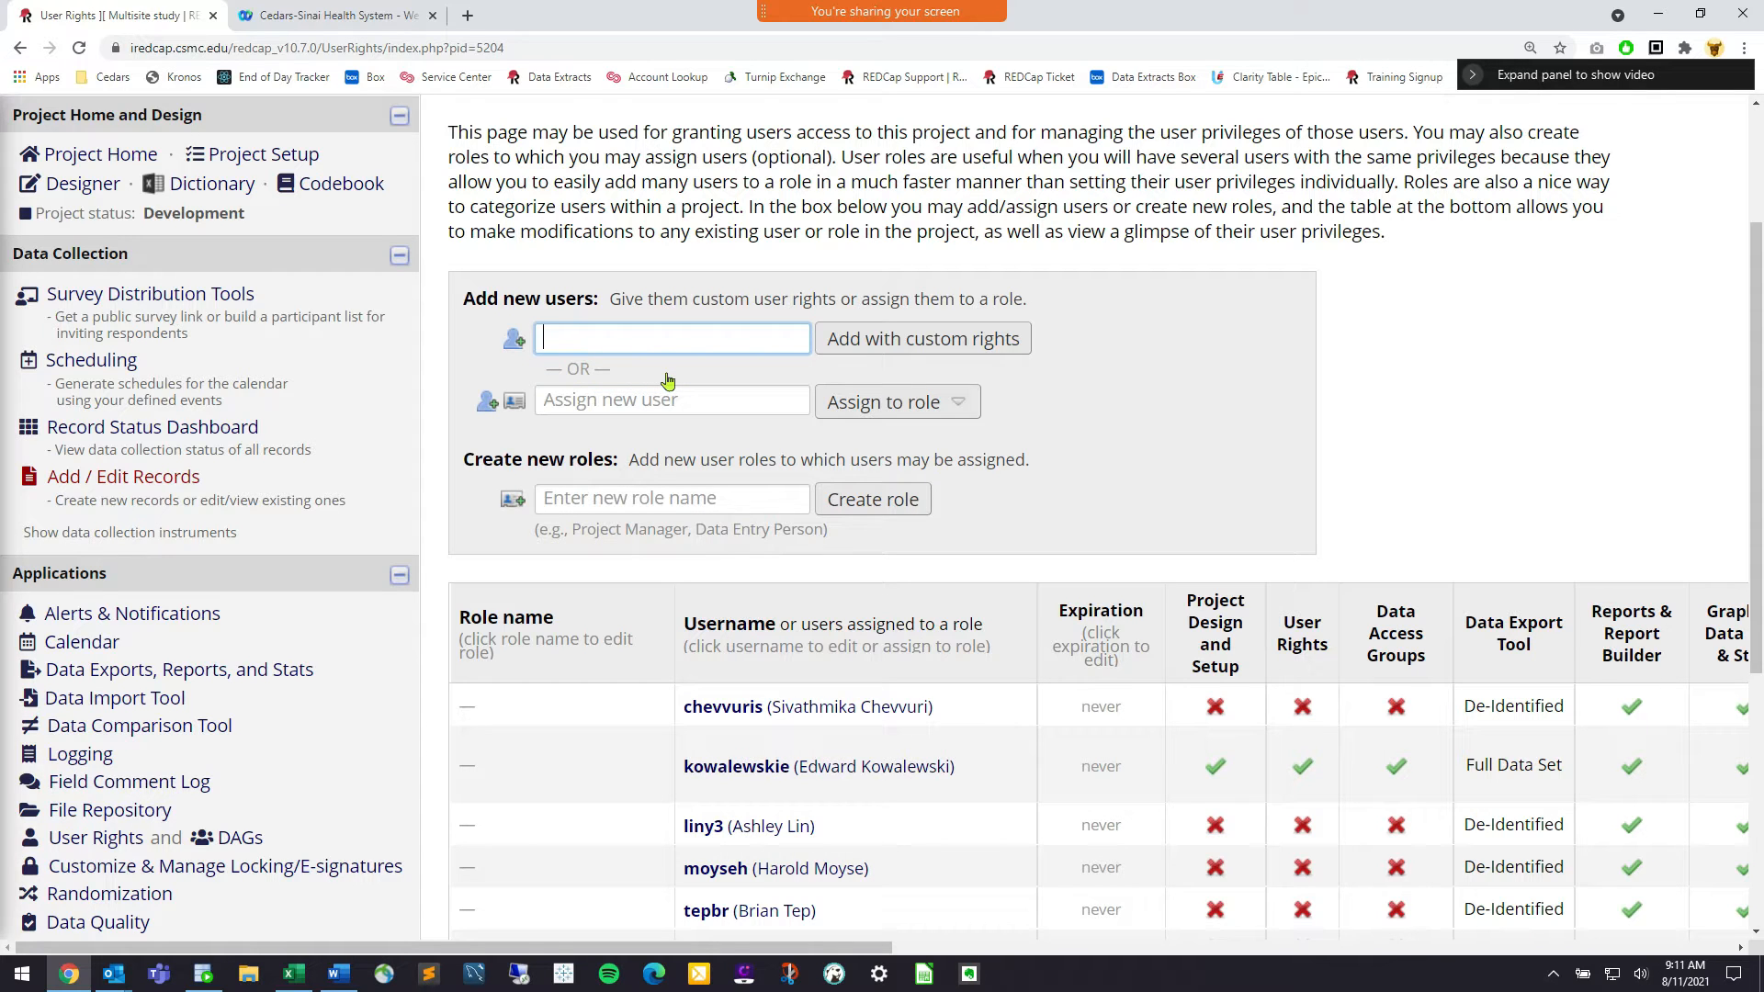
{"action": "type", "text": "jac"}
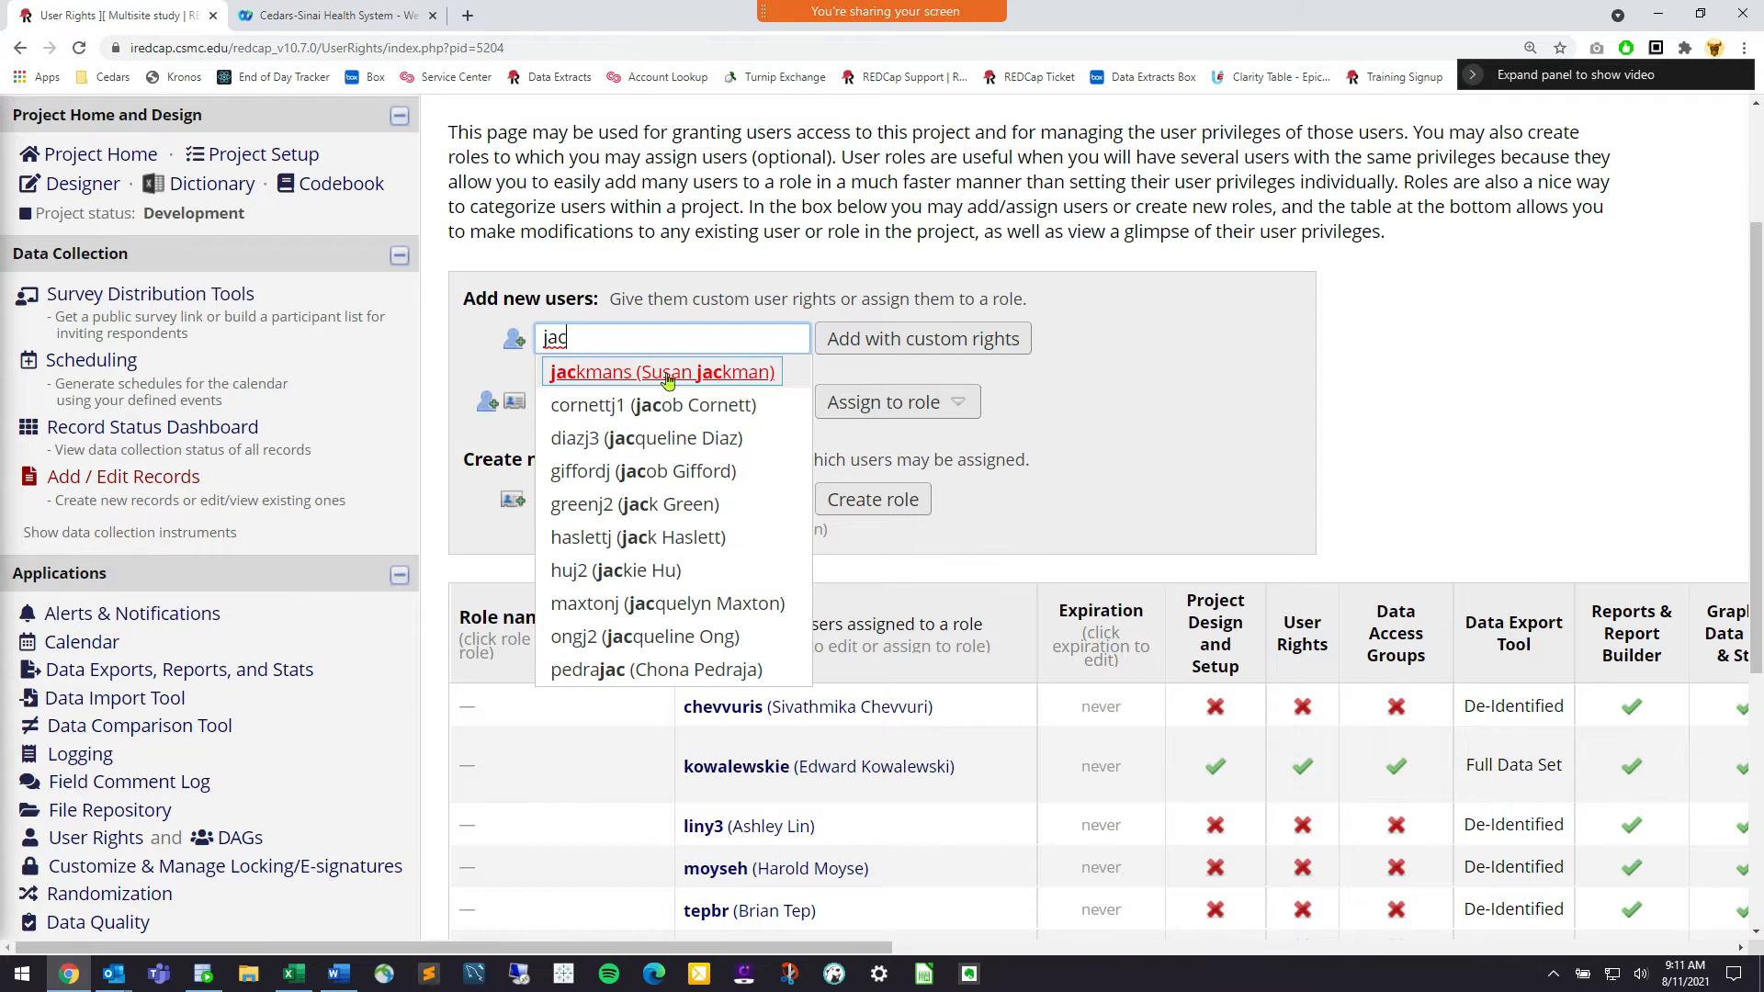
{"action": "key", "text": "BackSpace"}
{"action": "key", "text": "BackSpace"}
{"action": "key", "text": "BackSpace"}
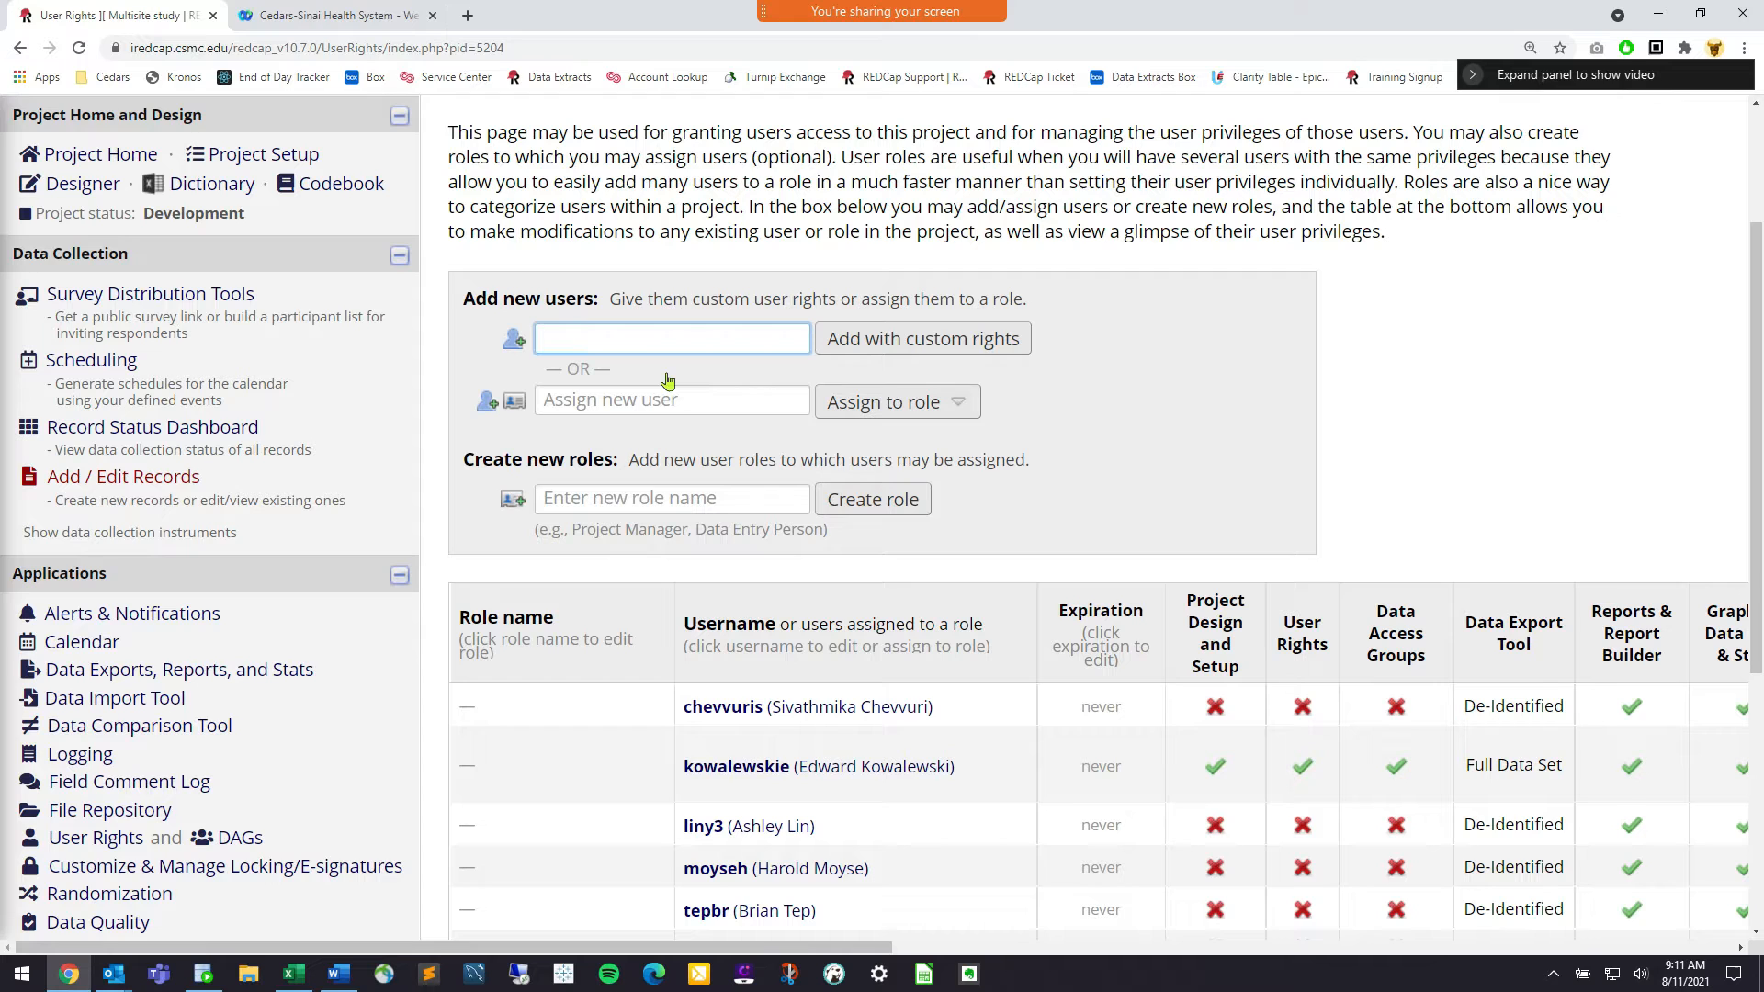
{"action": "type", "text": "kevin"}
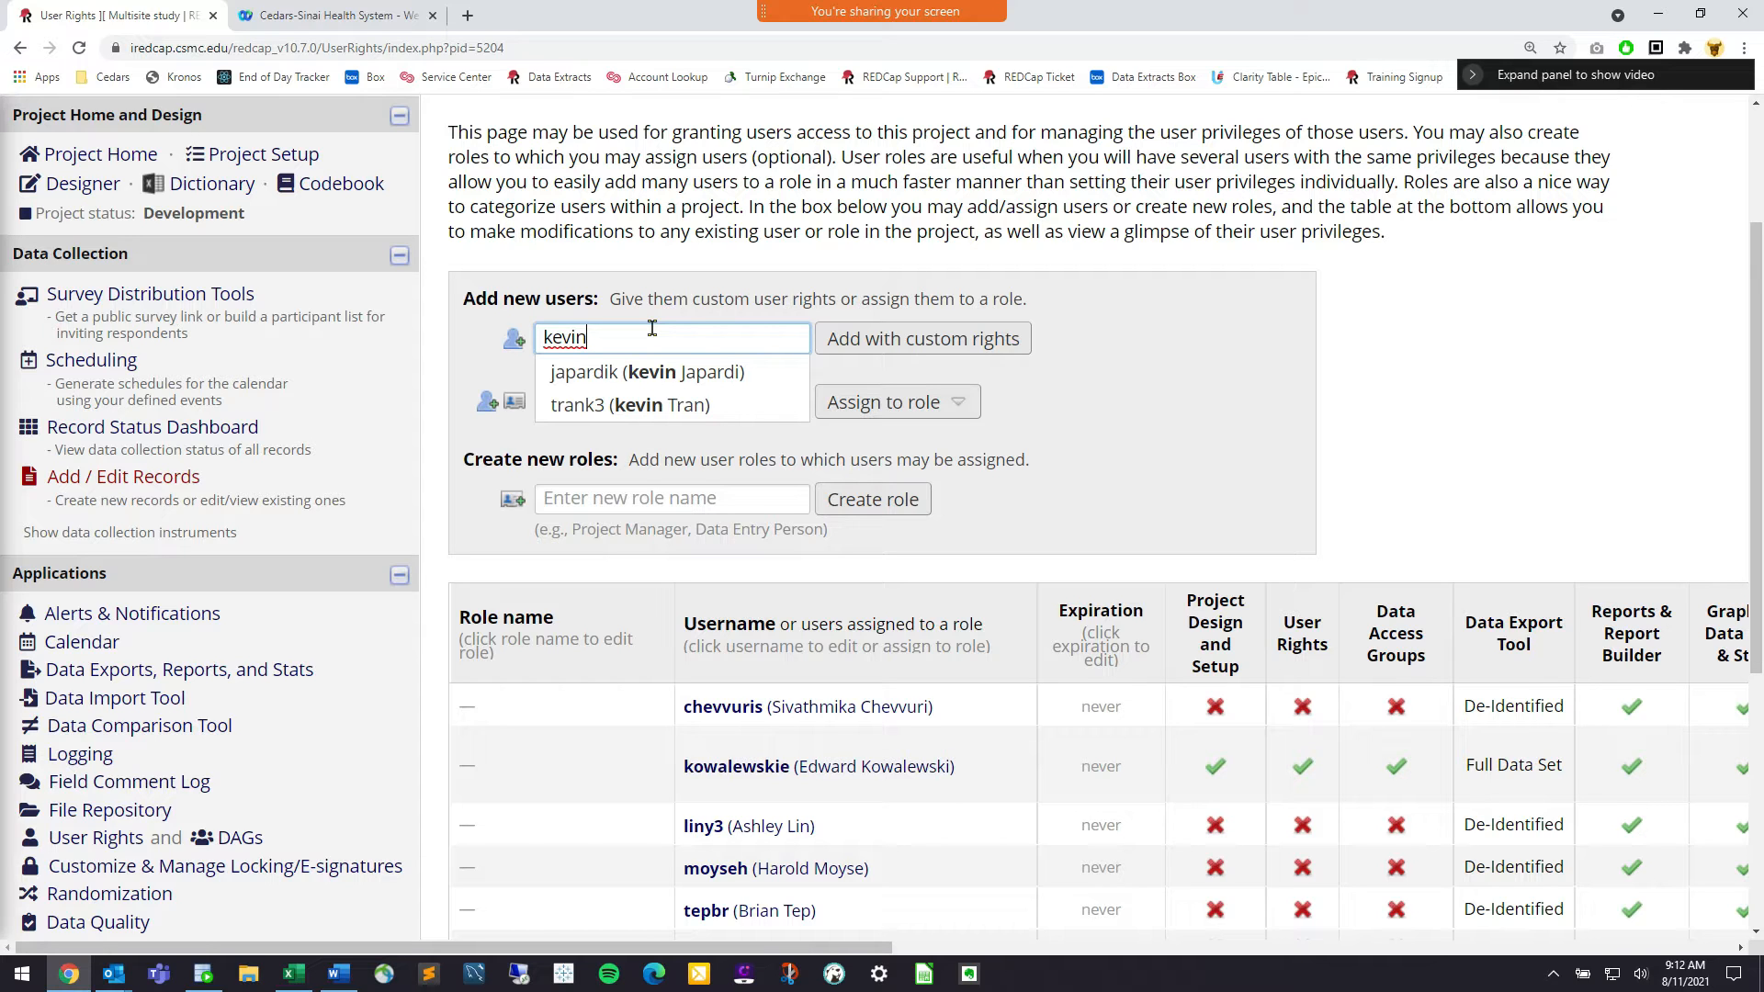
Try more first-name searches, then point out the REDCap server's web address
{"action": "key", "text": "BackSpace"}
{"action": "key", "text": "BackSpace"}
{"action": "key", "text": "BackSpace"}
{"action": "key", "text": "BackSpace"}
{"action": "key", "text": "BackSpace"}
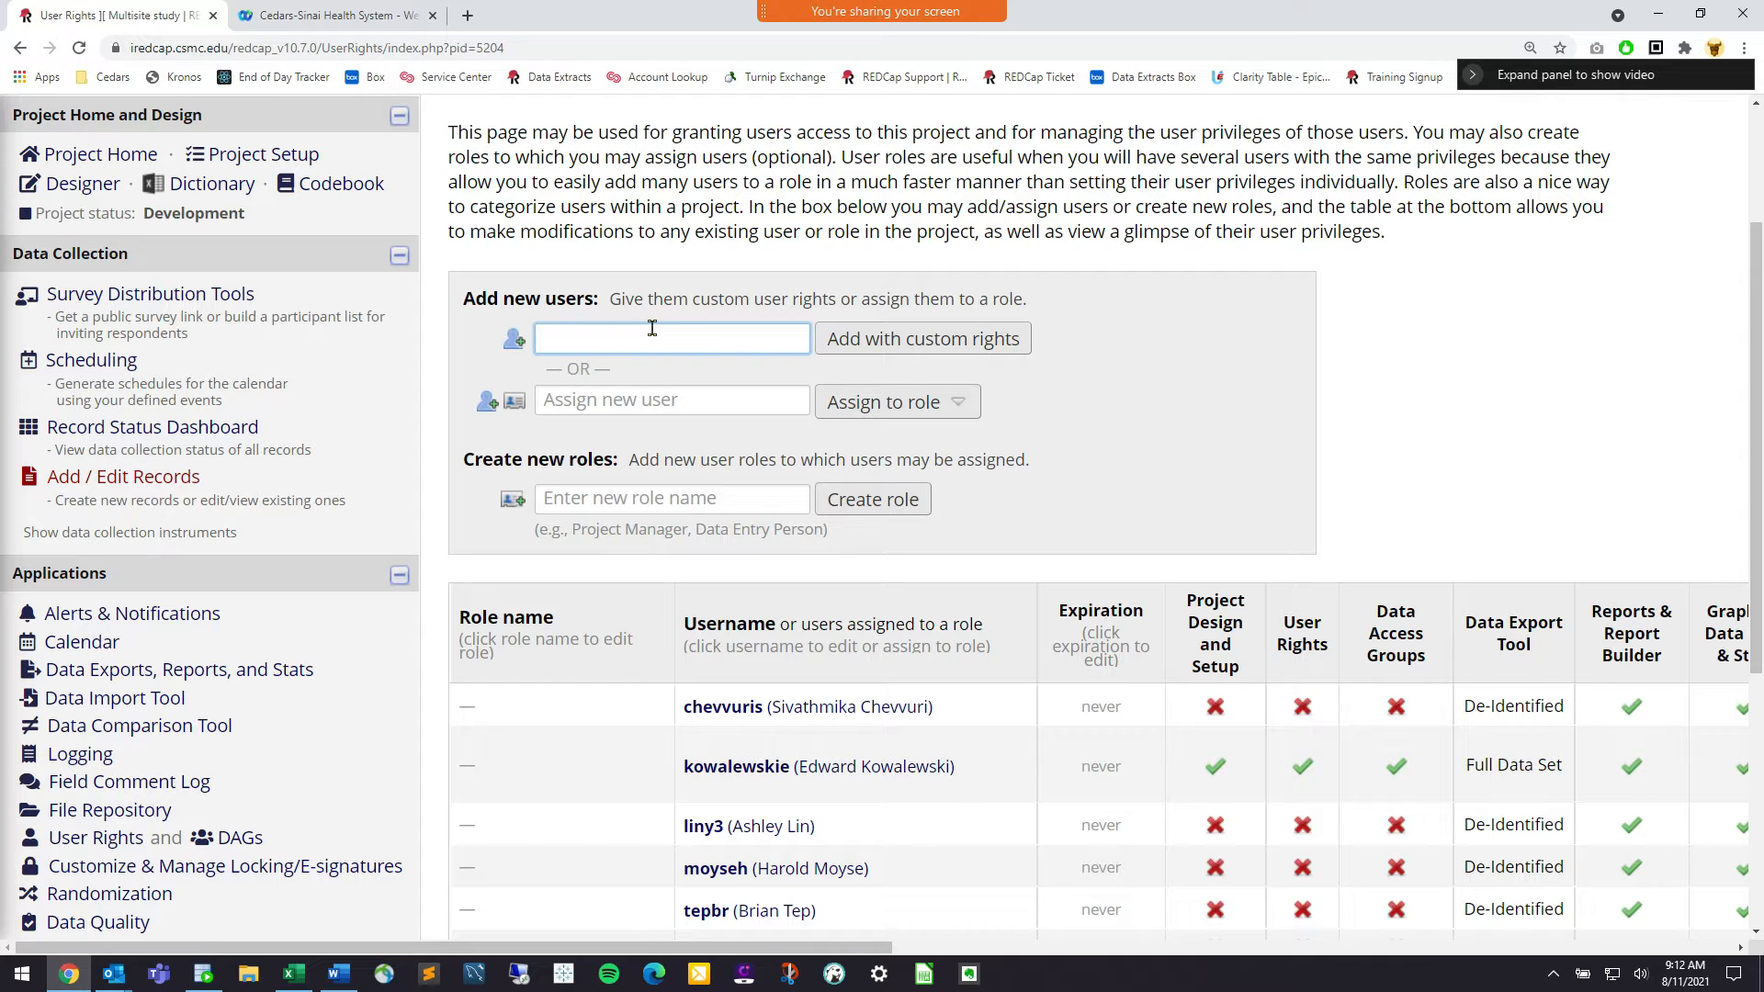
{"action": "type", "text": "jacek"}
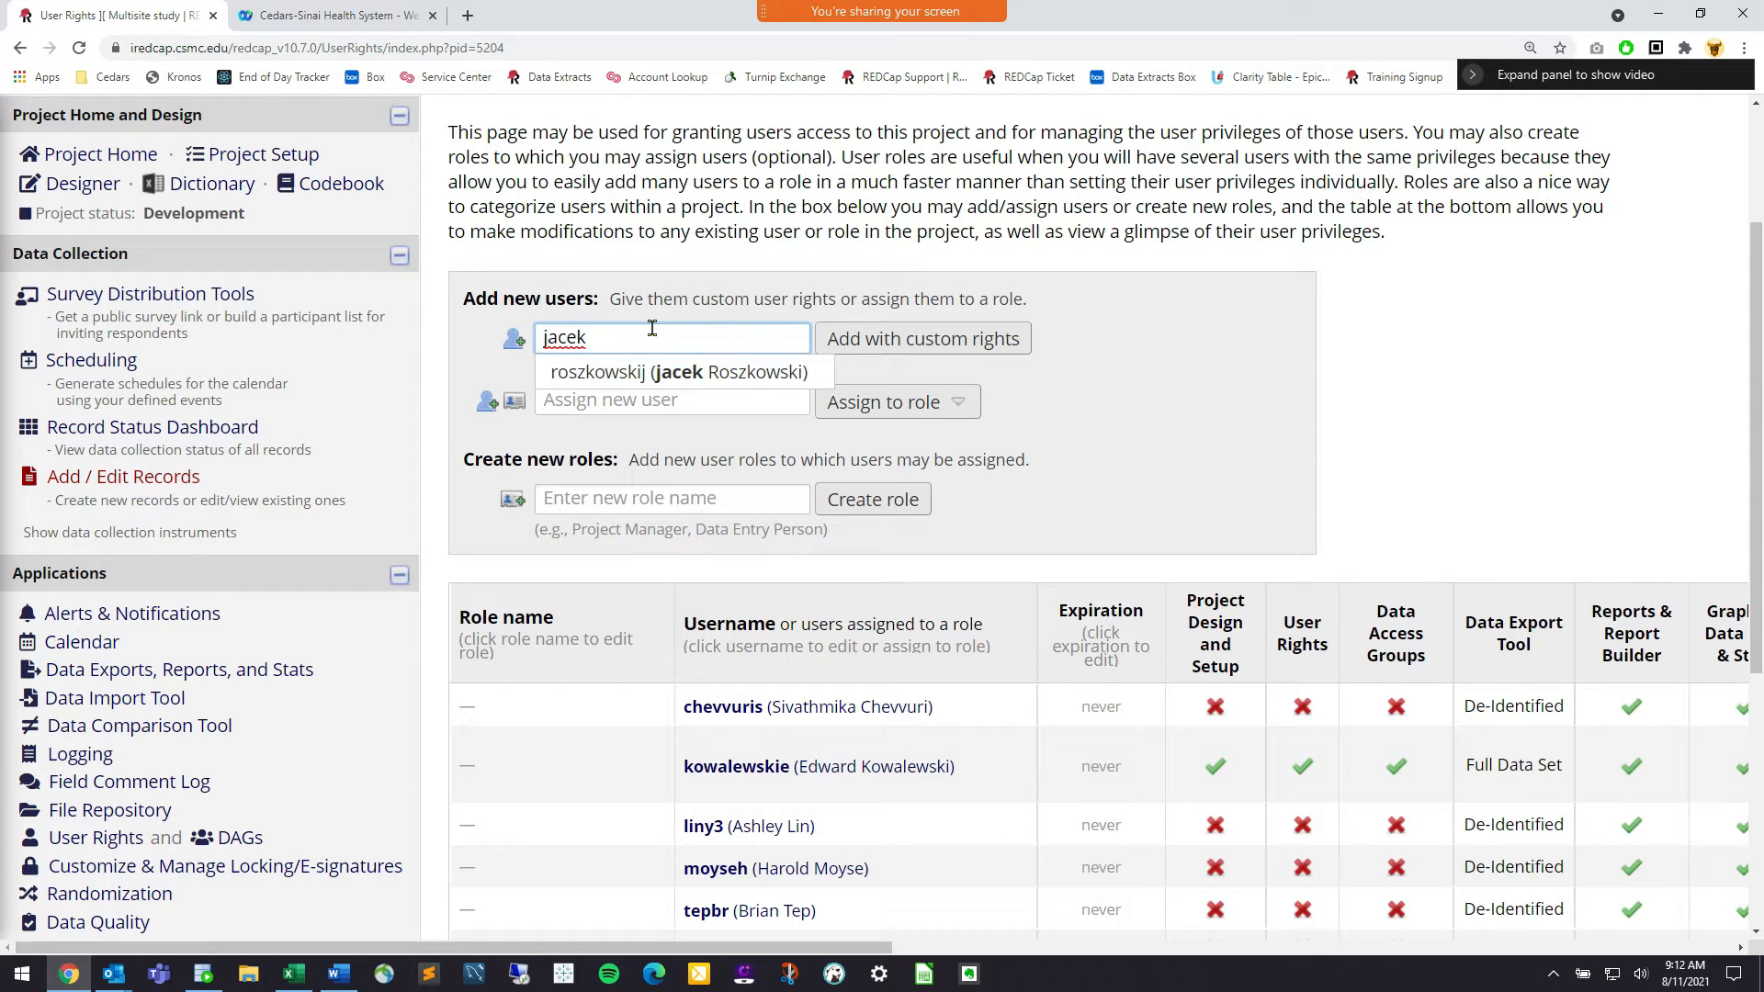
{"action": "key", "text": "BackSpace"}
{"action": "key", "text": "BackSpace"}
{"action": "key", "text": "BackSpace"}
{"action": "key", "text": "BackSpace"}
{"action": "key", "text": "BackSpace"}
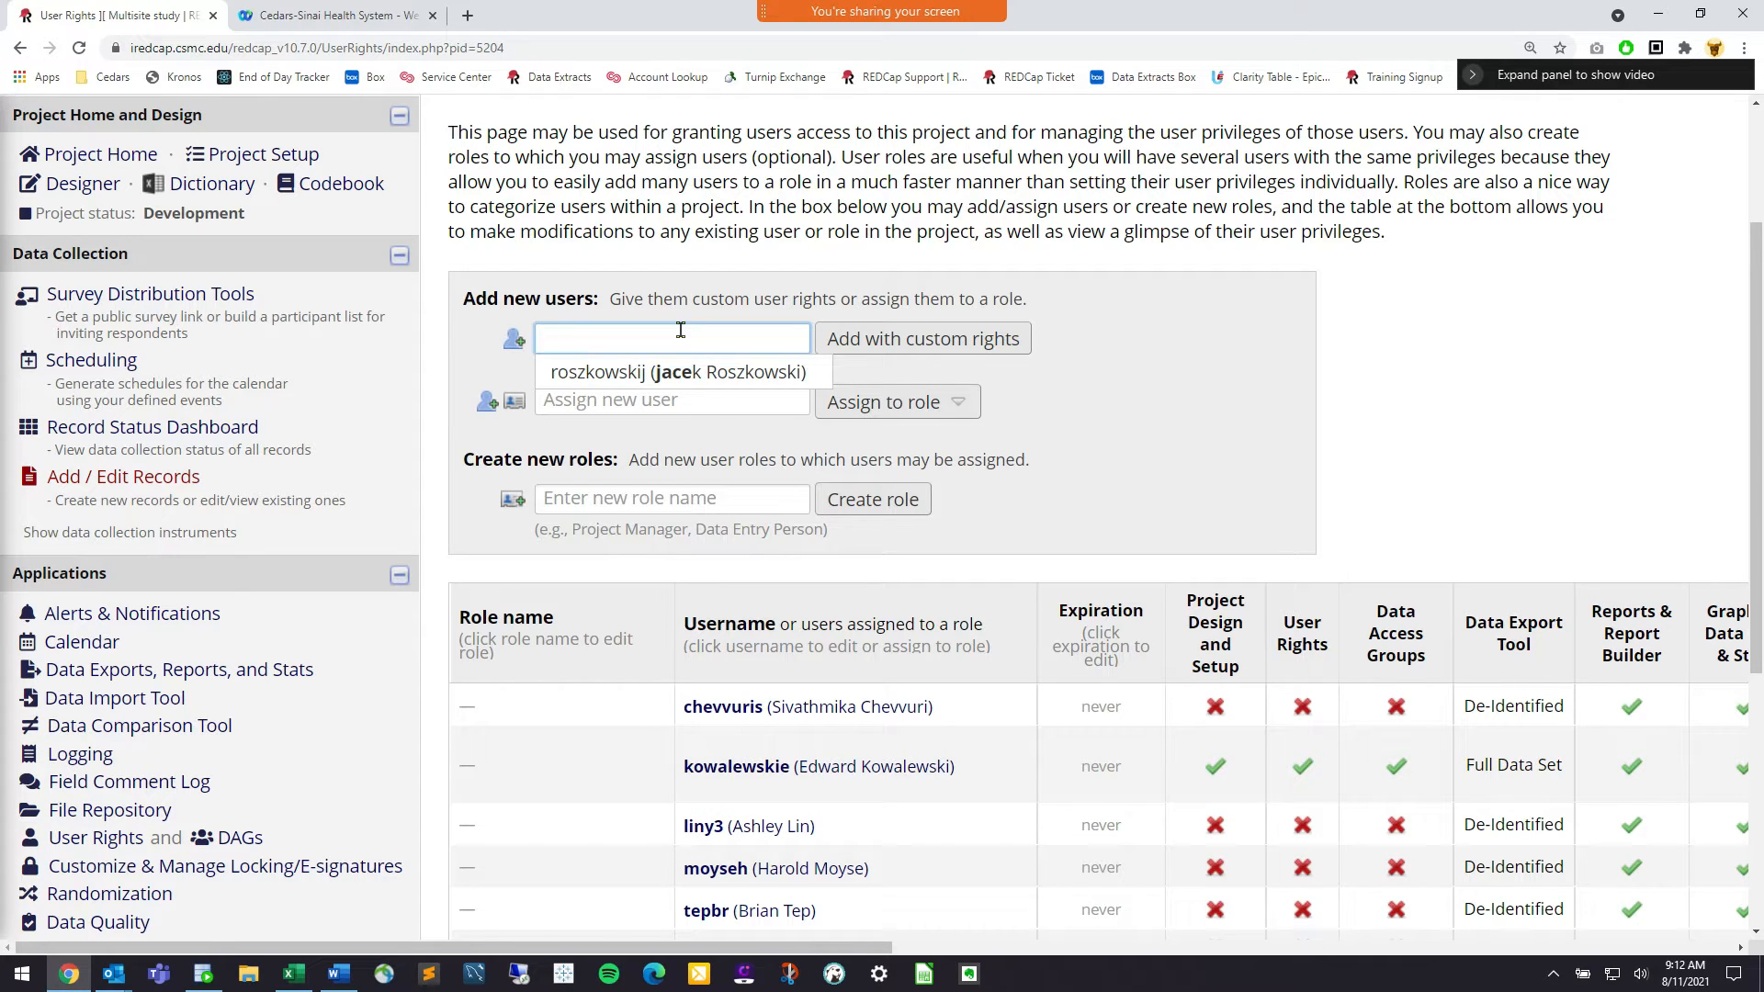
{"action": "type", "text": "stuart"}
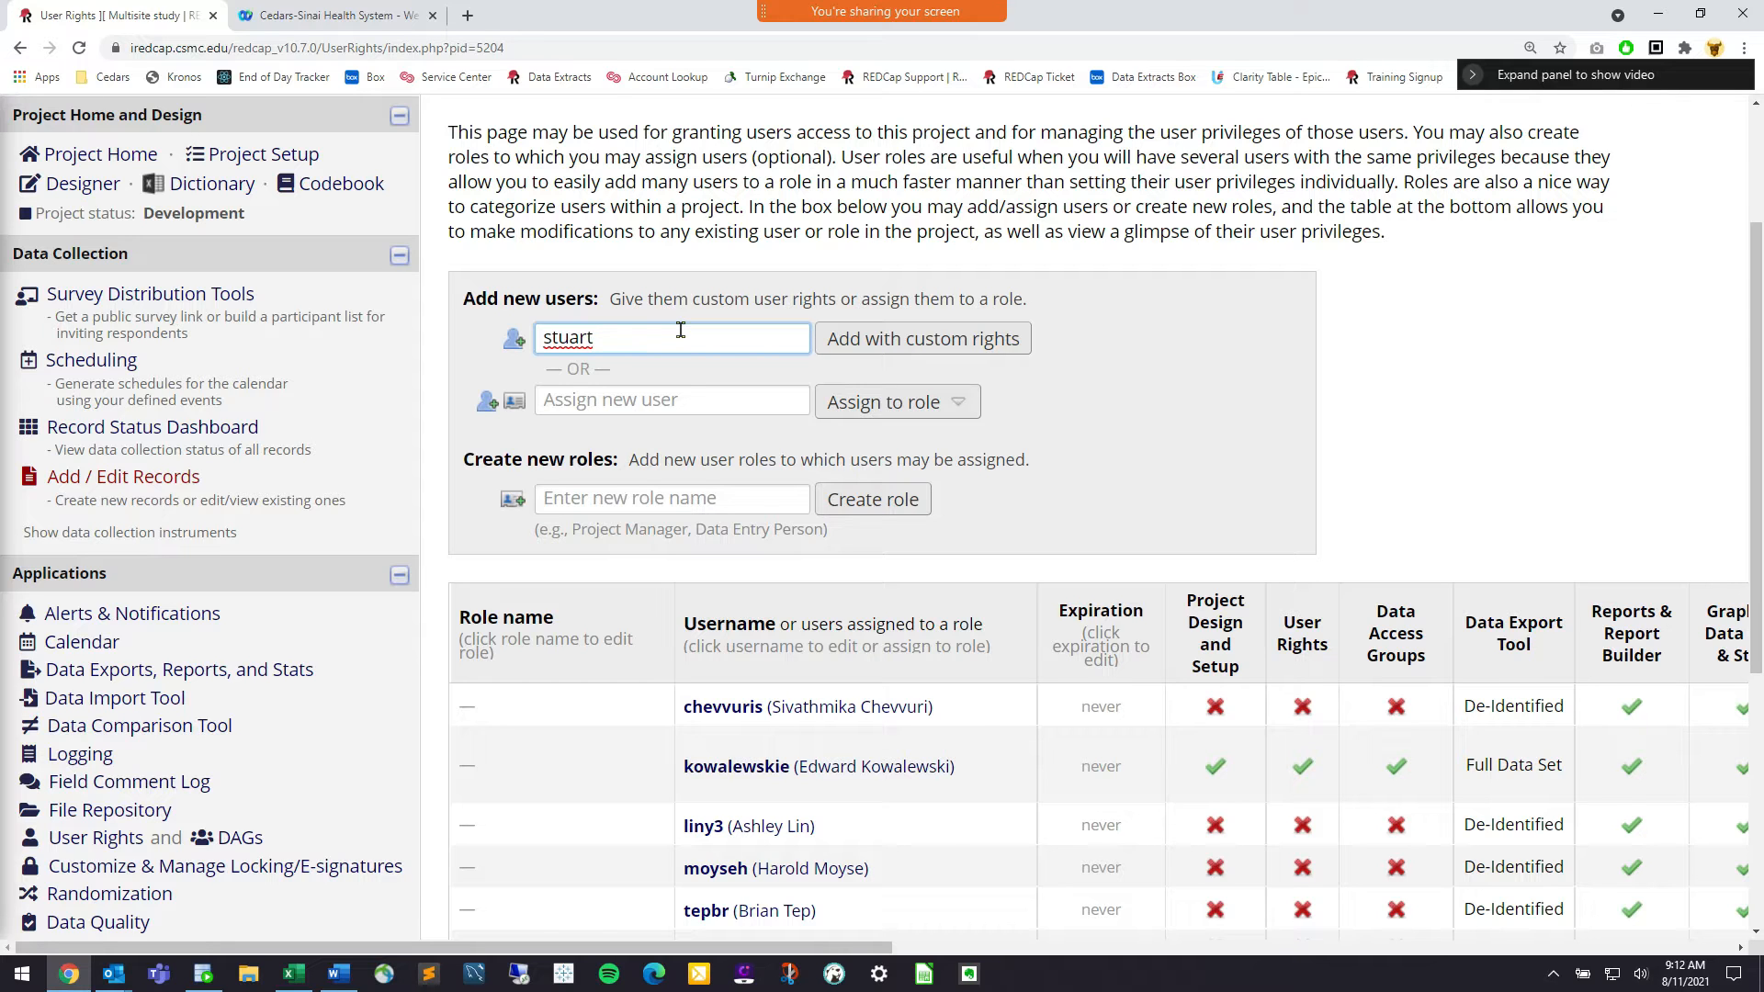
{"action": "type", "text": "noah"}
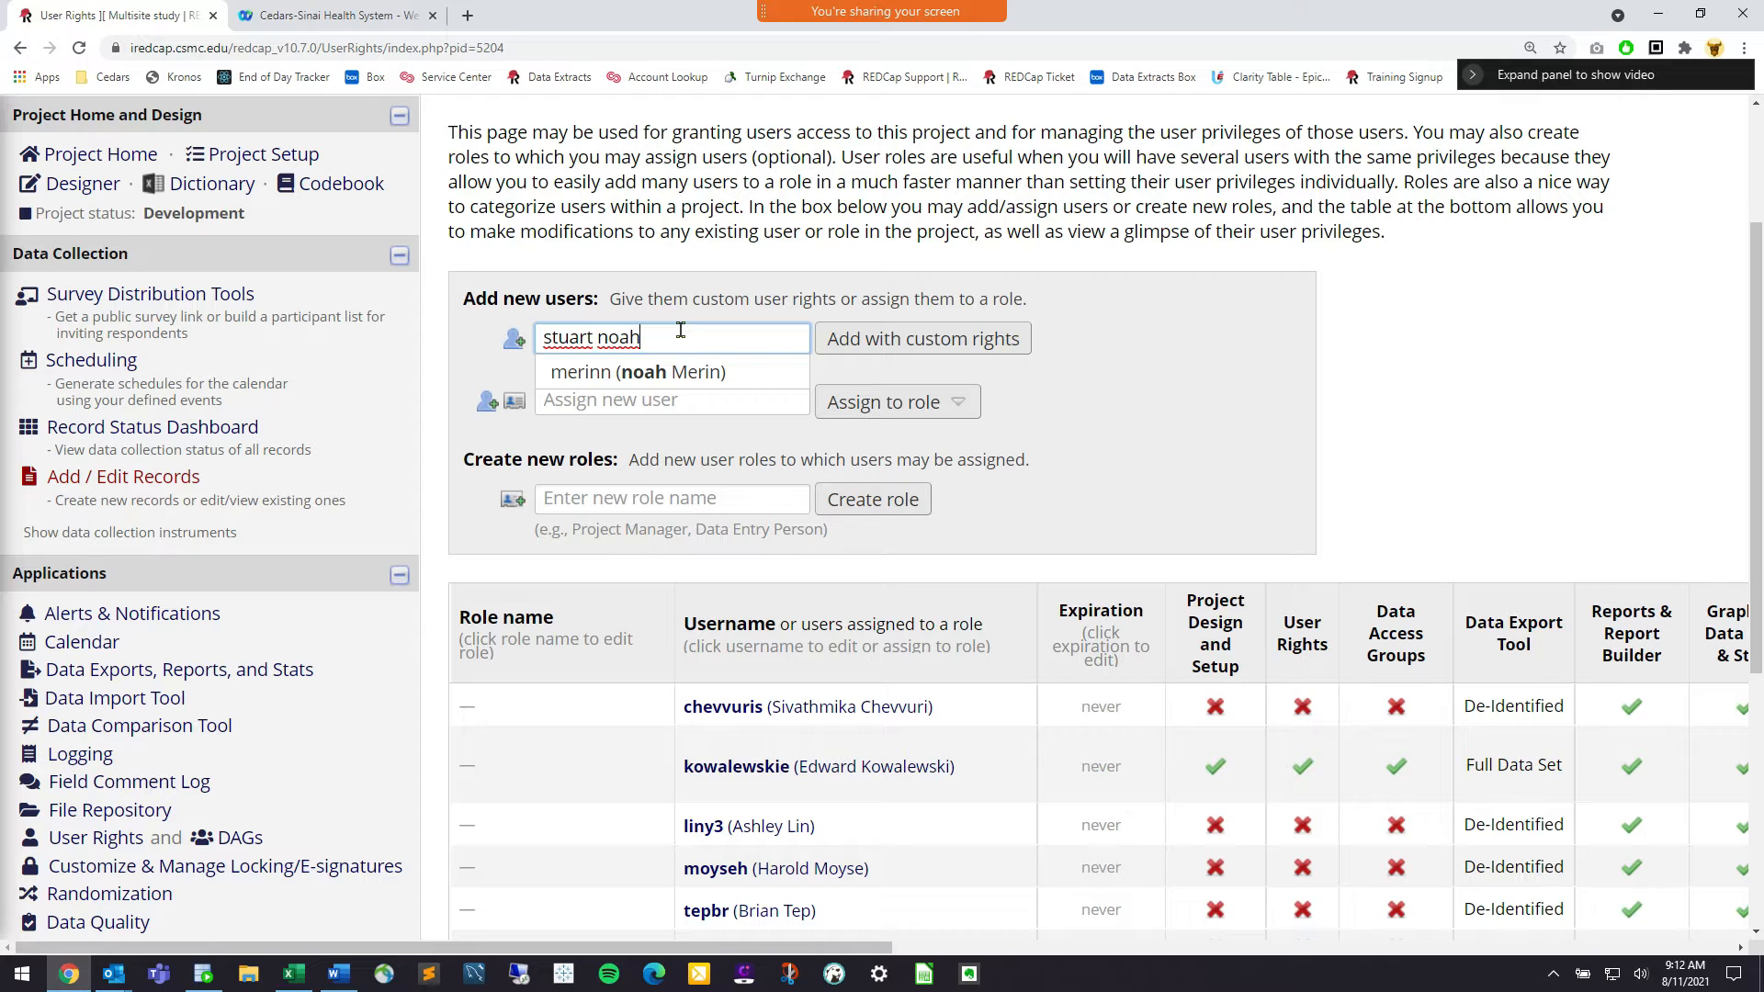
{"action": "key", "text": "BackSpace"}
{"action": "key", "text": "BackSpace"}
{"action": "key", "text": "BackSpace"}
{"action": "key", "text": "BackSpace"}
{"action": "key", "text": "BackSpace"}
{"action": "key", "text": "BackSpace"}
{"action": "key", "text": "BackSpace"}
{"action": "key", "text": "BackSpace"}
{"action": "key", "text": "BackSpace"}
{"action": "key", "text": "BackSpace"}
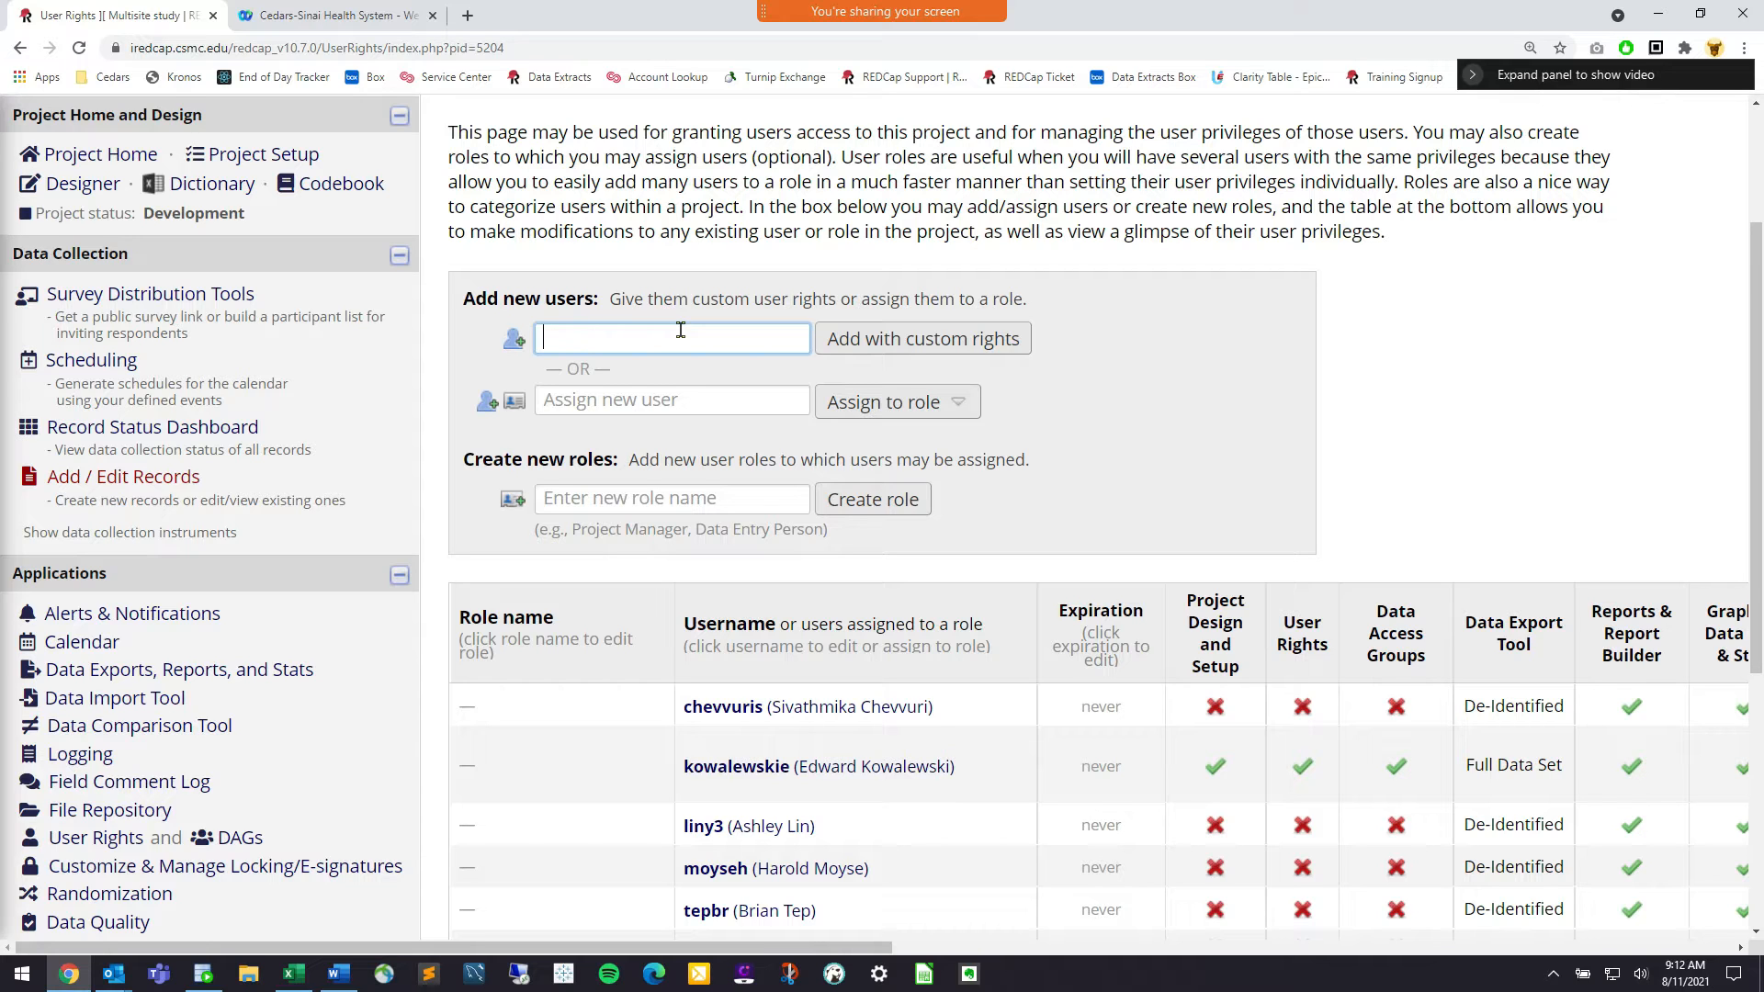
{"action": "type", "text": "kevin"}
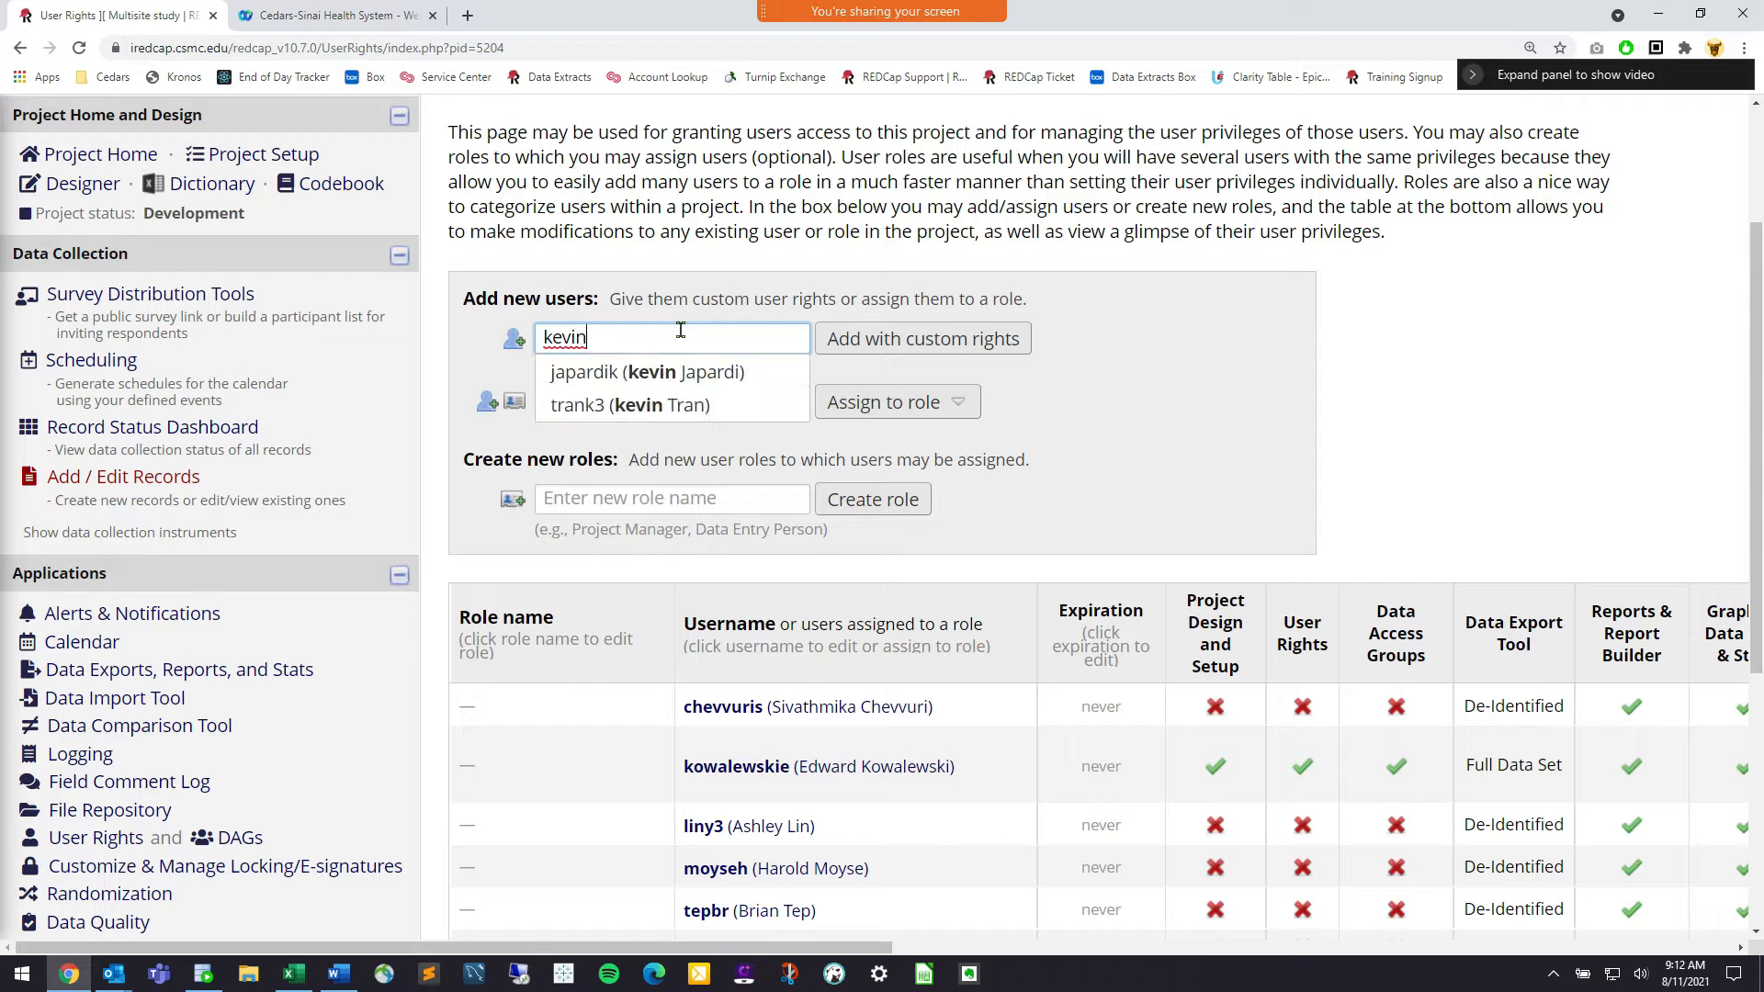
{"action": "key", "text": "BackSpace"}
{"action": "key", "text": "BackSpace"}
{"action": "key", "text": "BackSpace"}
{"action": "key", "text": "BackSpace"}
{"action": "key", "text": "BackSpace"}
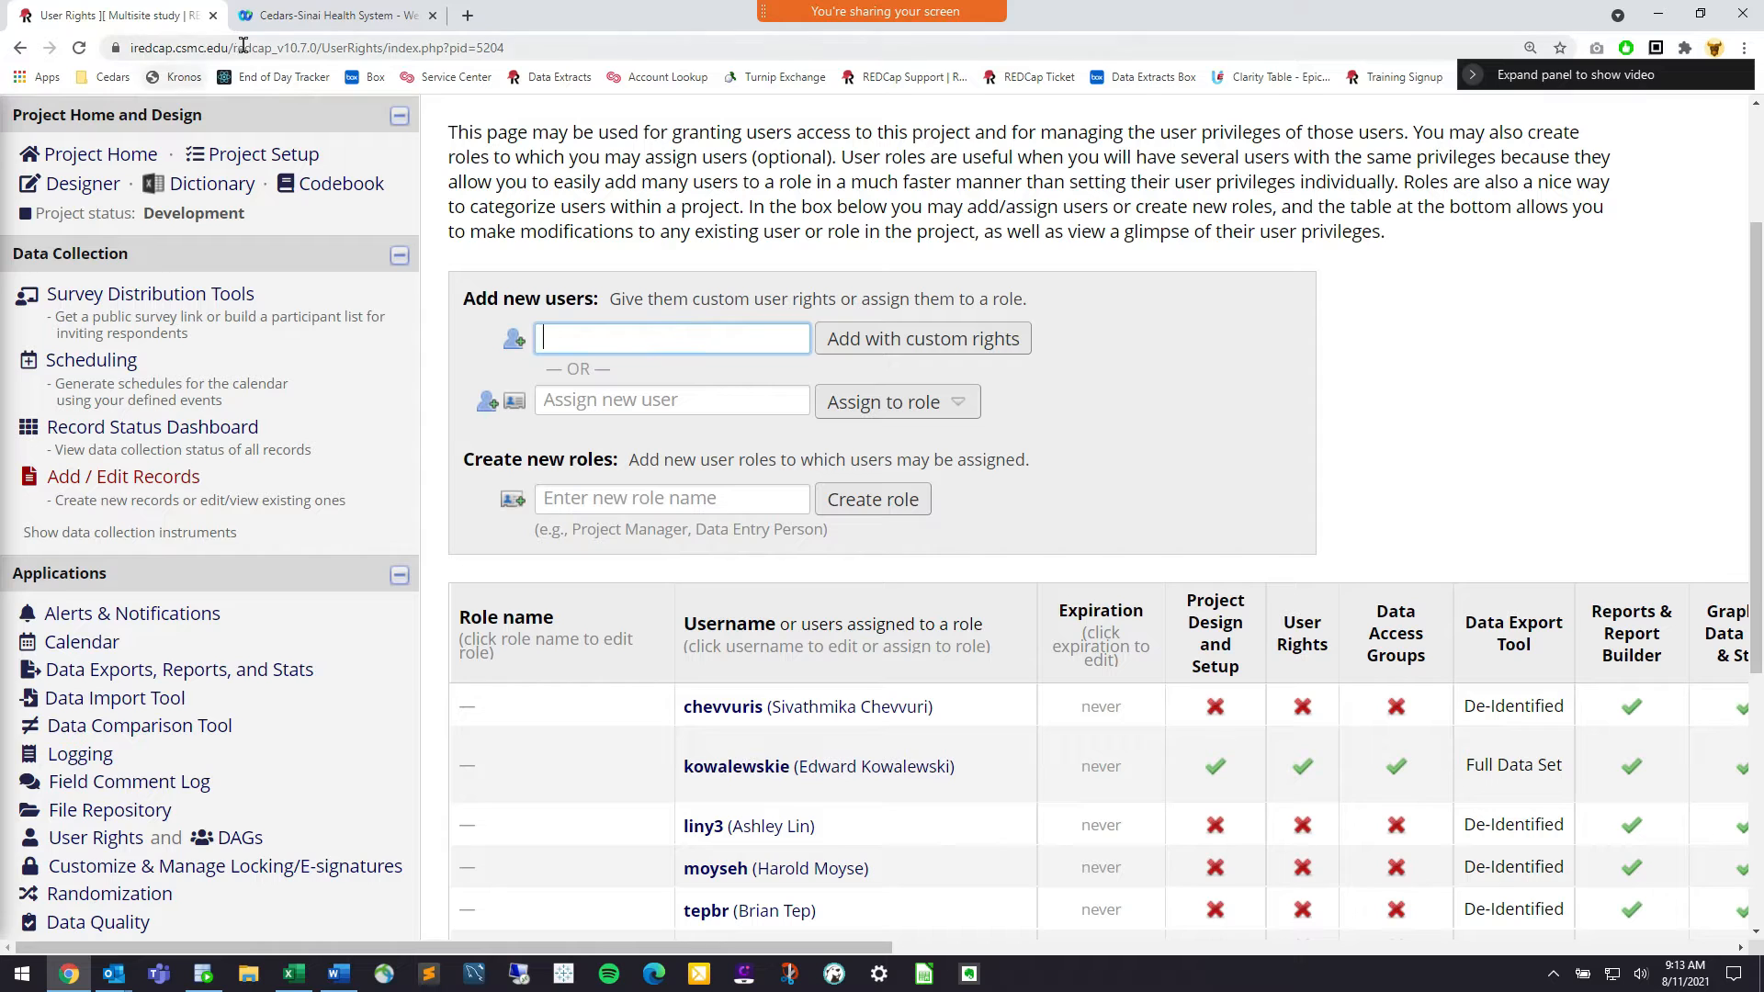
{"action": "left_click_drag", "start_coordinate": [229, 50], "coordinate": [120, 56]}
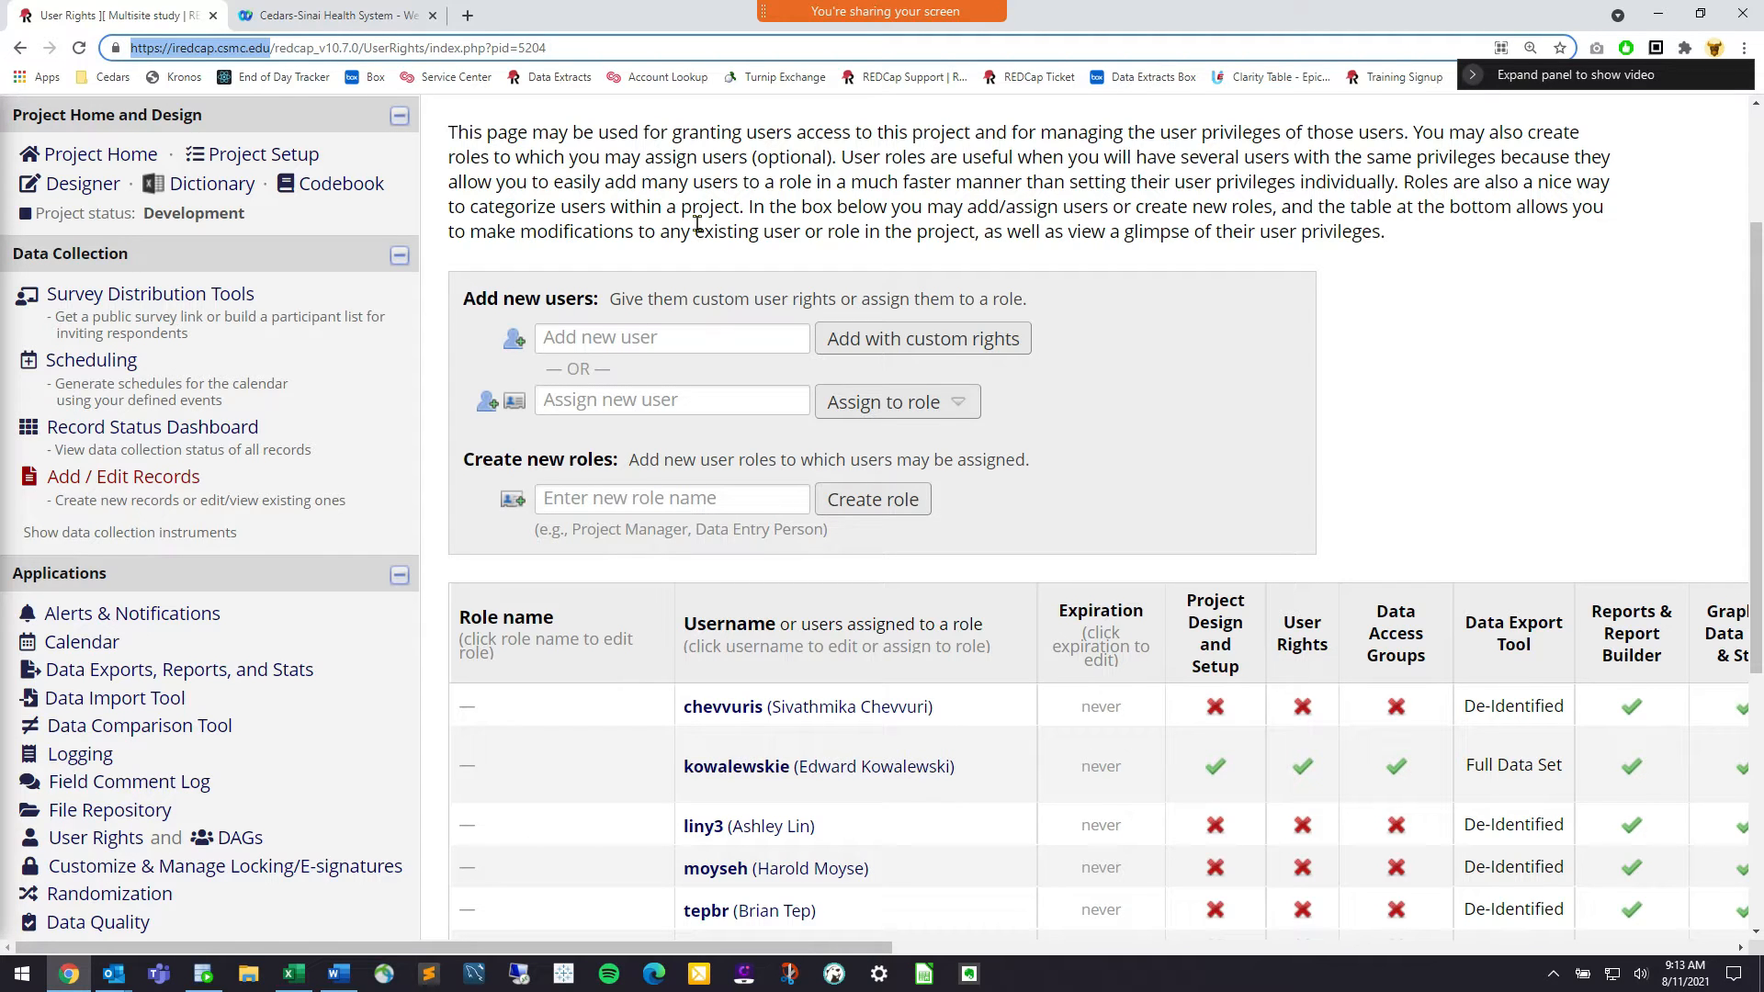
Search by first name again, pick the matching account, and choose custom rights
{"action": "left_click", "coordinate": [743, 329]}
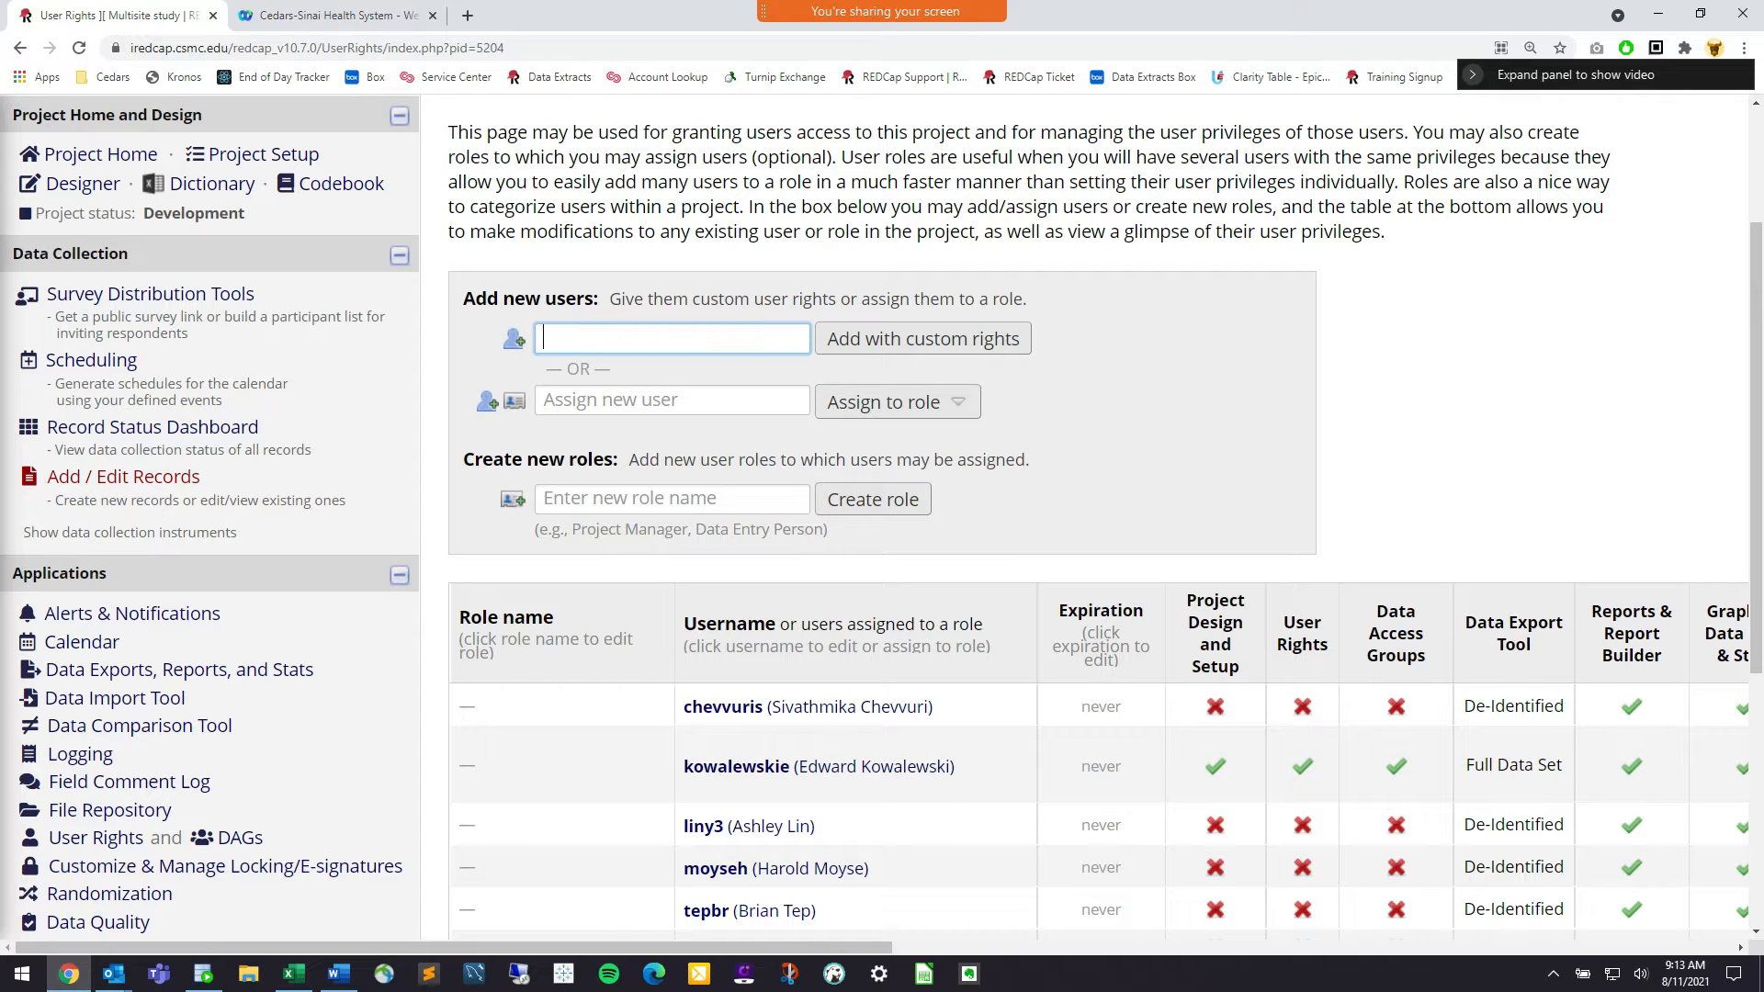
{"action": "type", "text": "kevin"}
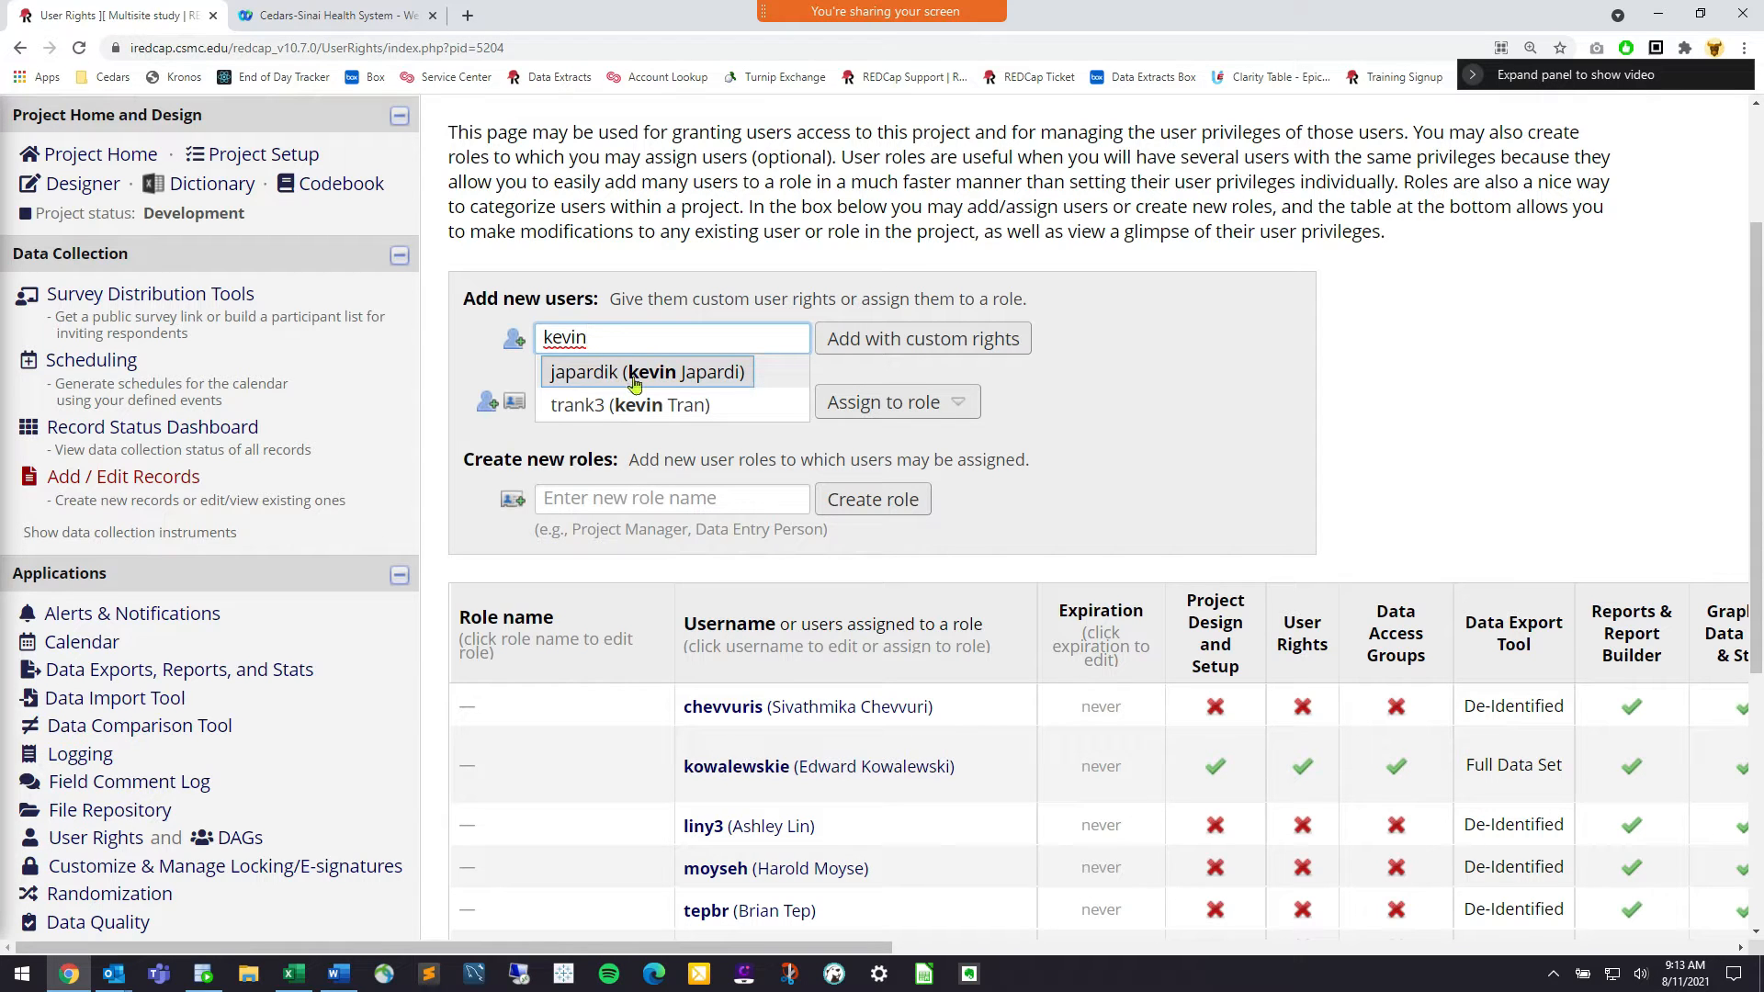
{"action": "left_click", "coordinate": [599, 378]}
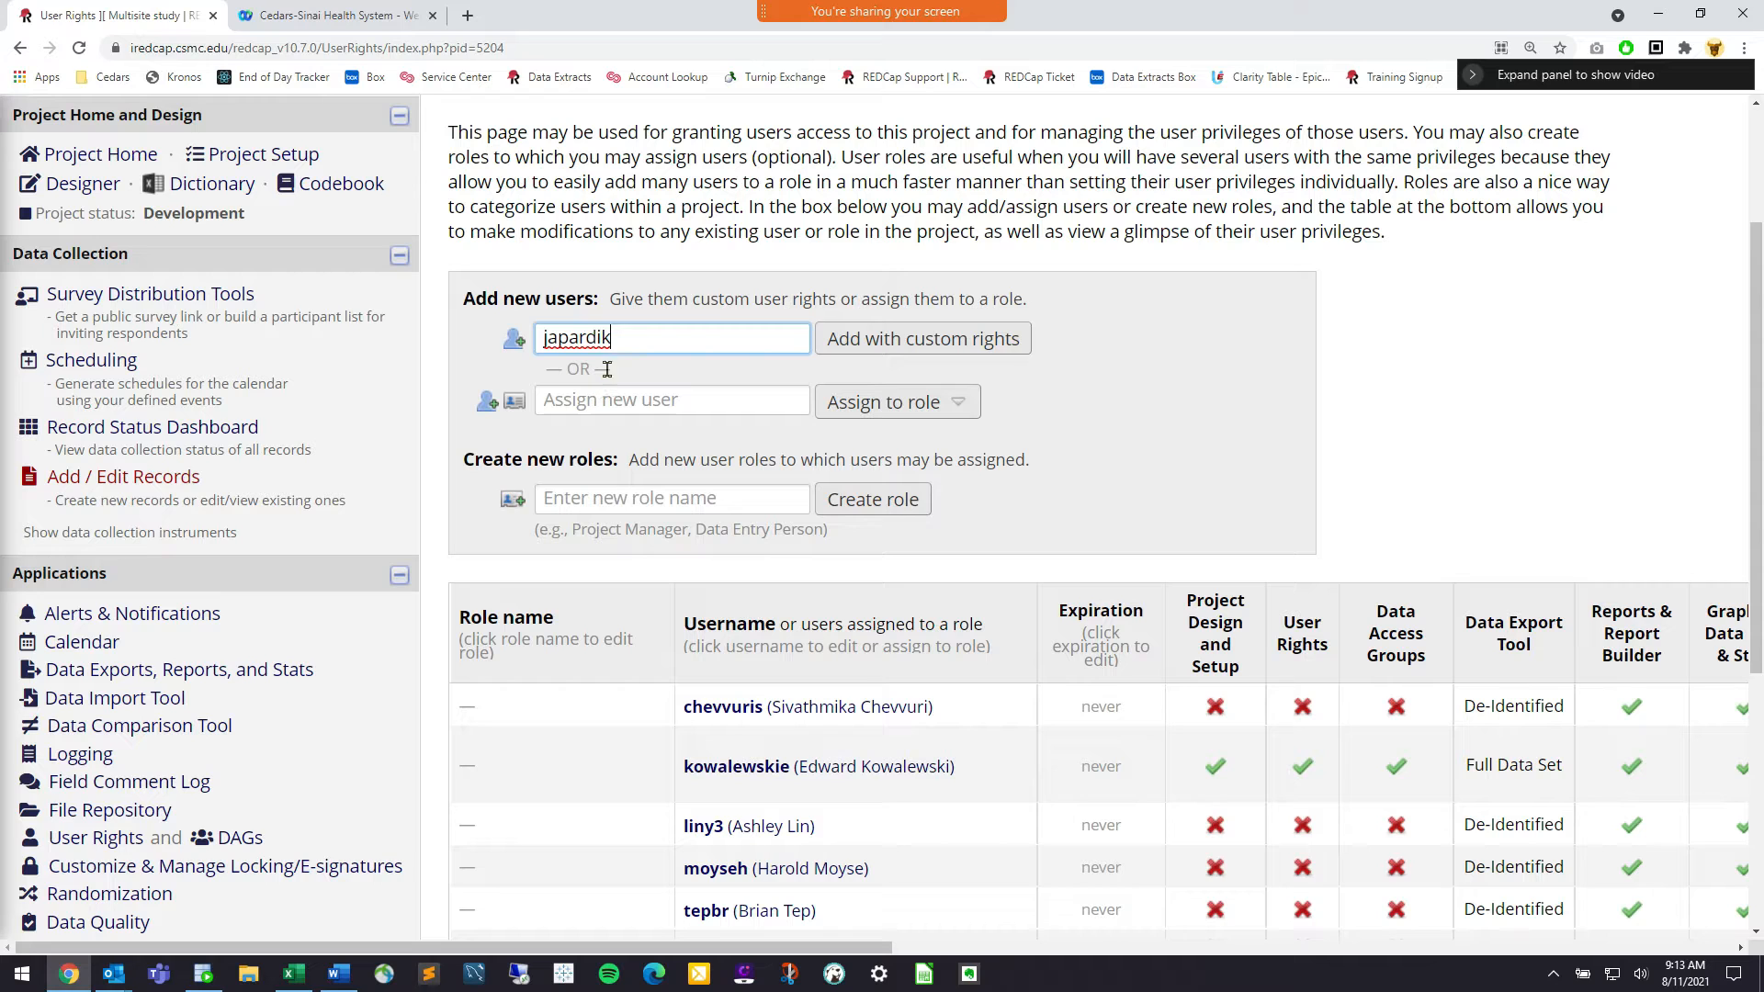
{"action": "left_click", "coordinate": [962, 341]}
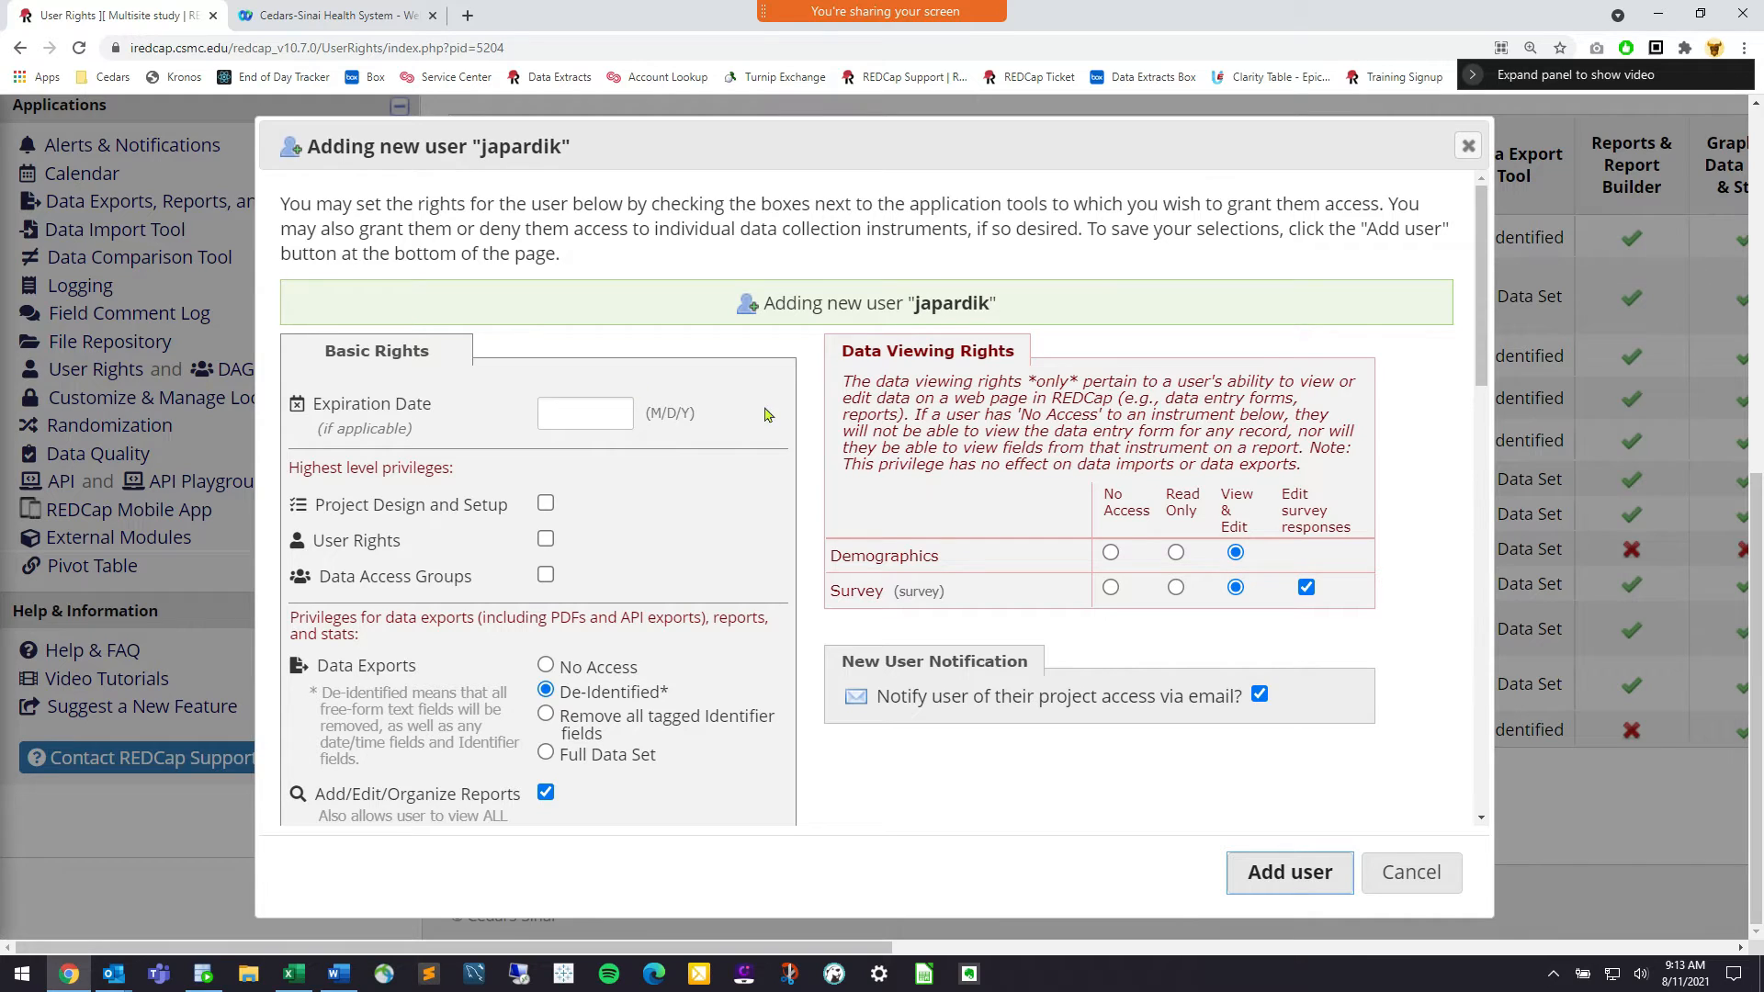
Browse the Expiration Date calendar to August 2023, then close it without setting a date
{"action": "scroll", "coordinate": [564, 500], "scroll_direction": "down", "scroll_amount": 2}
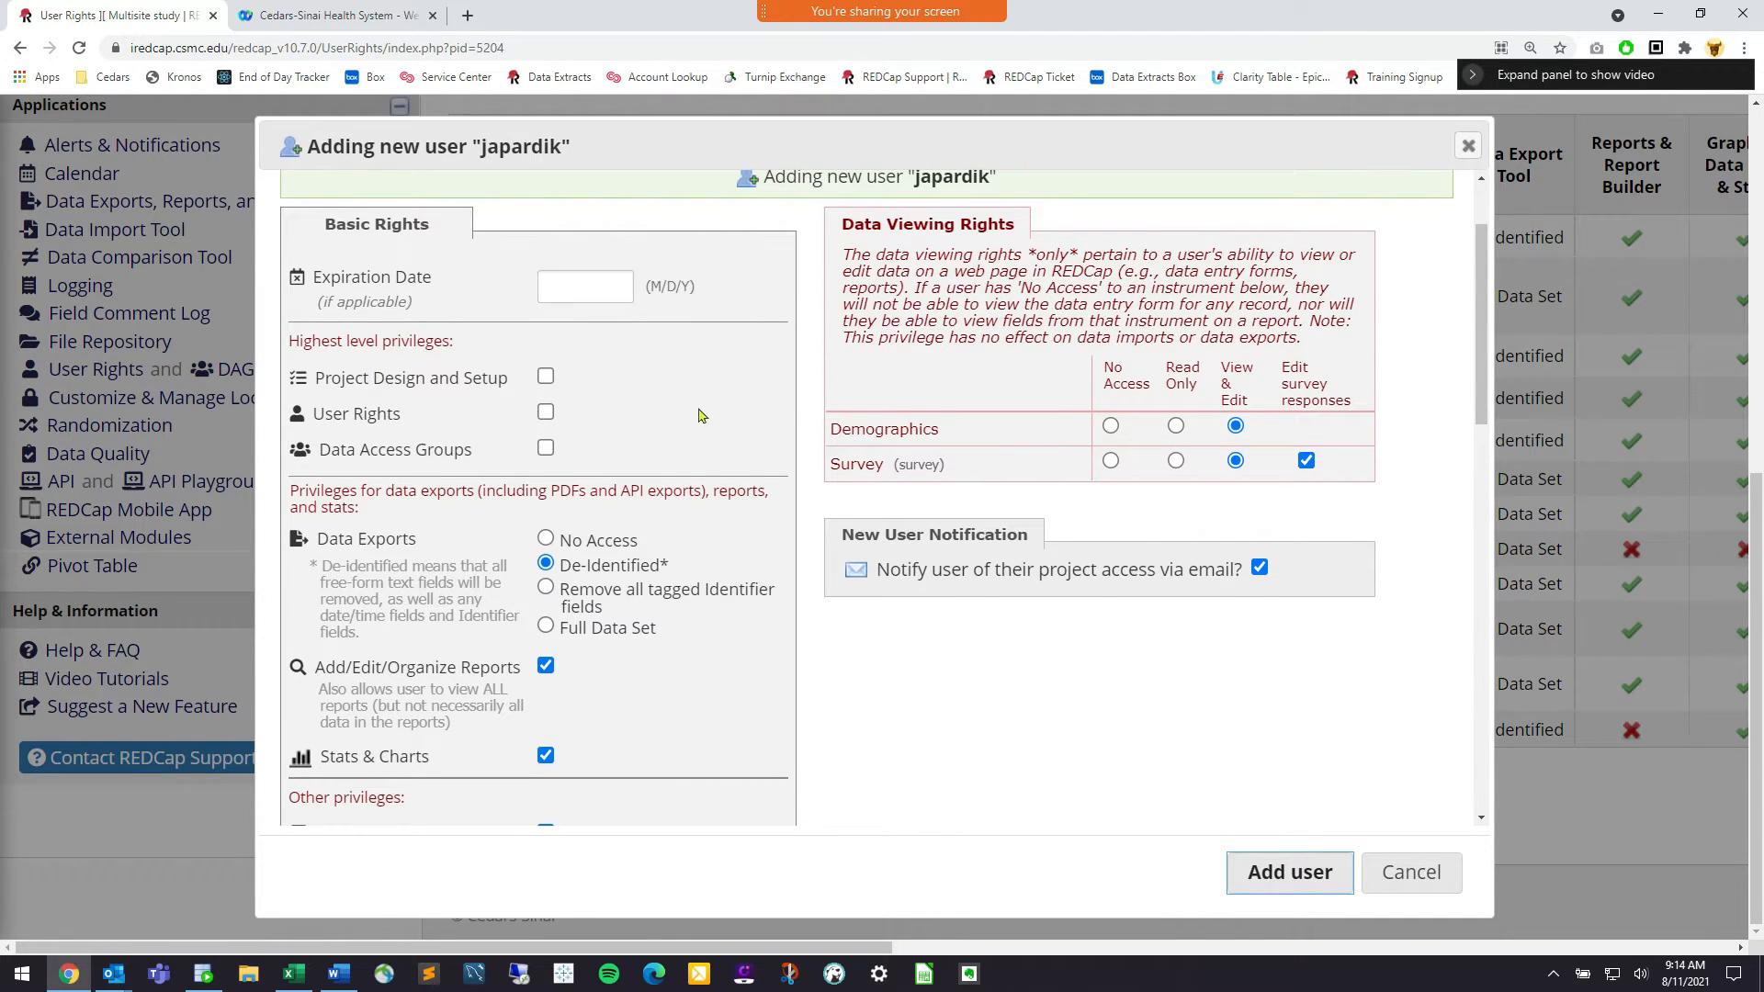
{"action": "left_click_drag", "start_coordinate": [435, 283], "coordinate": [345, 283]}
{"action": "left_click", "coordinate": [345, 283]}
{"action": "left_click", "coordinate": [584, 296]}
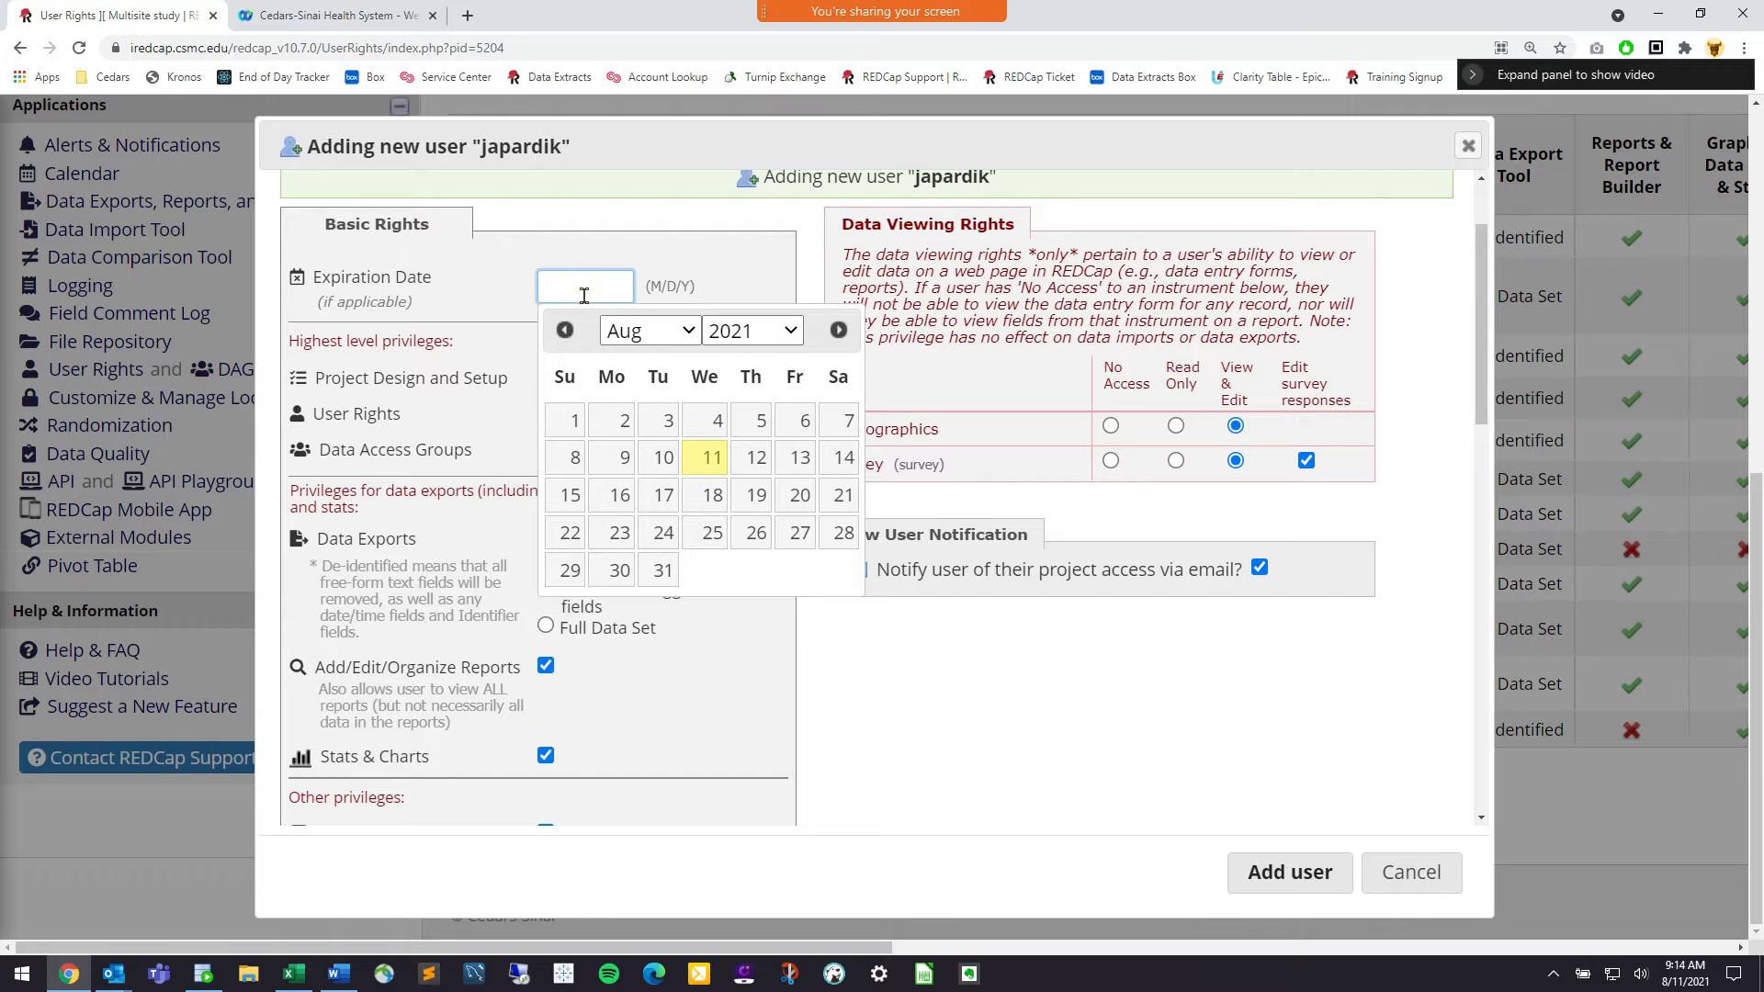
{"action": "left_click", "coordinate": [787, 330]}
{"action": "left_click", "coordinate": [752, 759]}
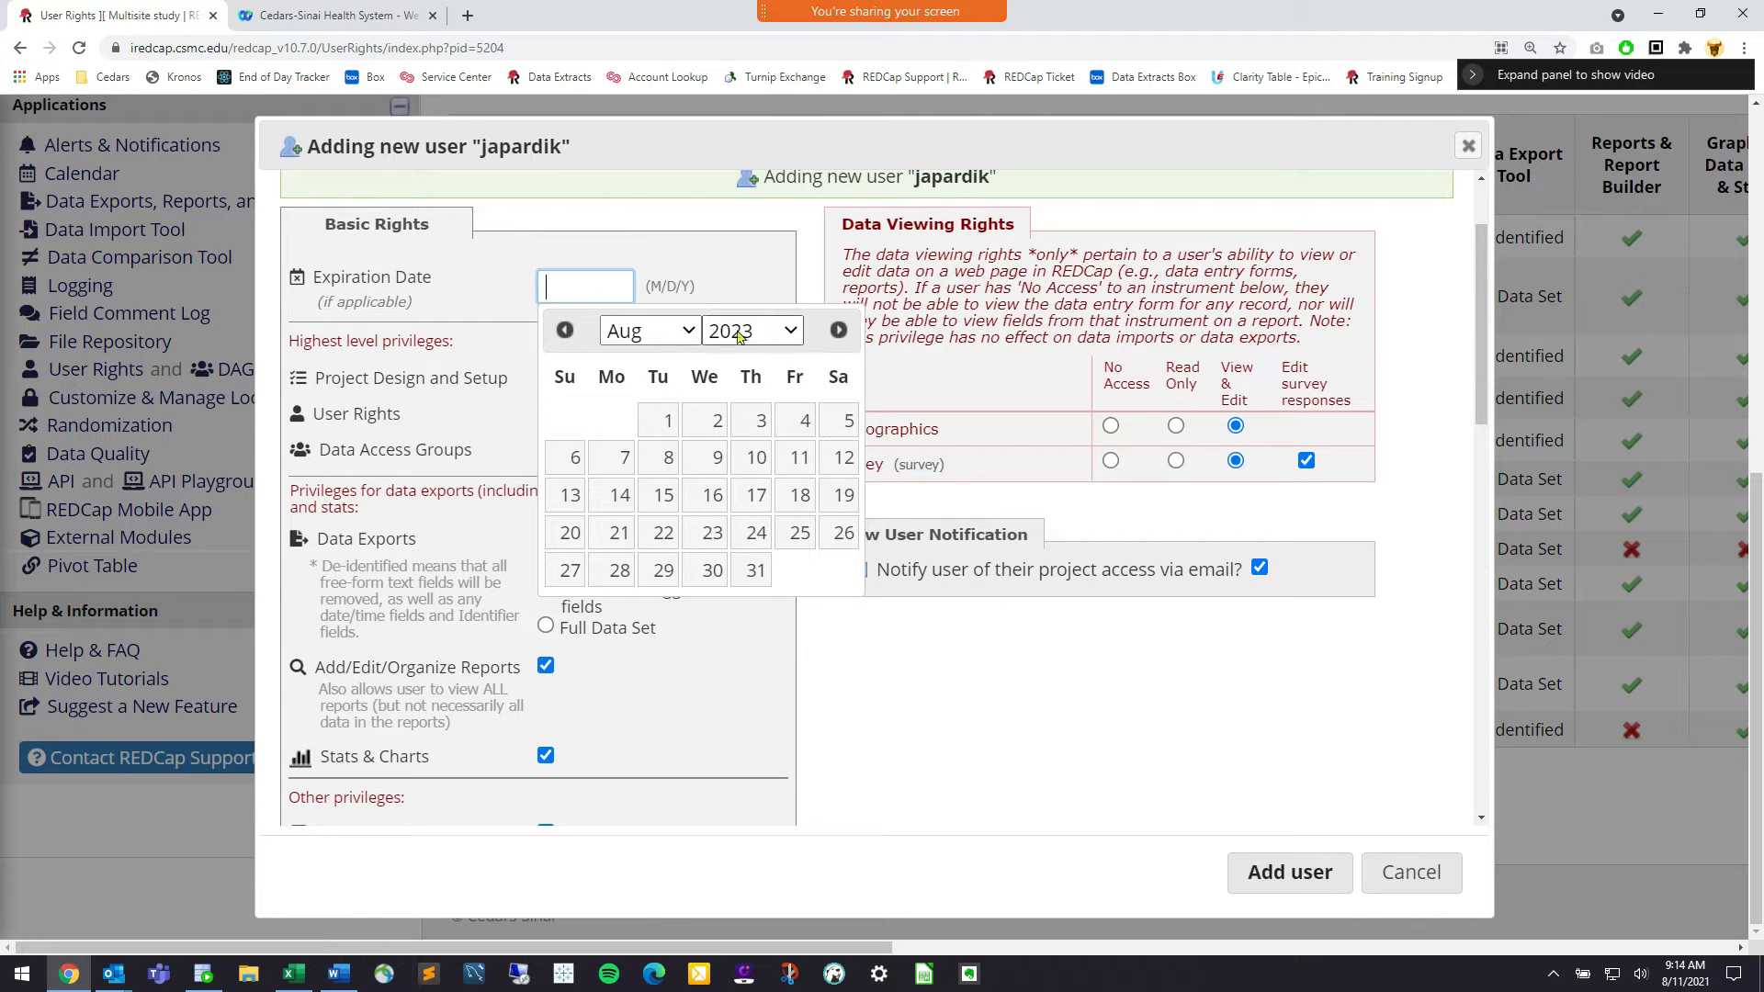
{"action": "left_click", "coordinate": [707, 282]}
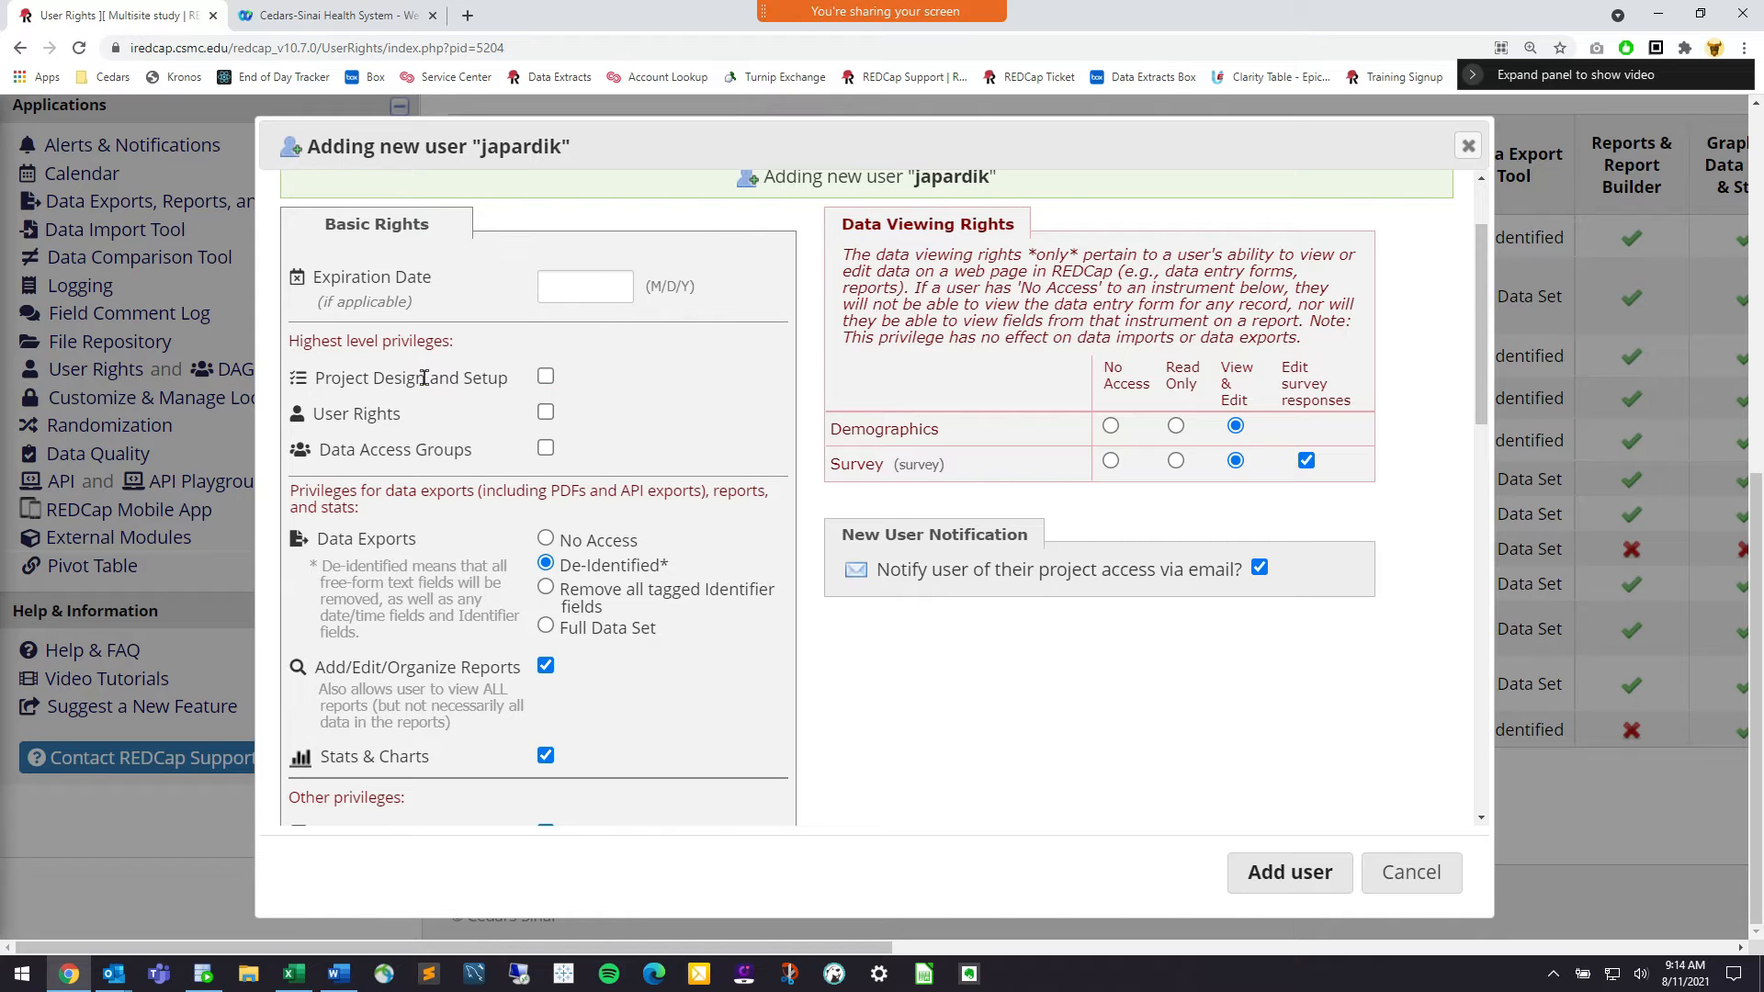
{"action": "left_click_drag", "start_coordinate": [465, 344], "coordinate": [331, 345]}
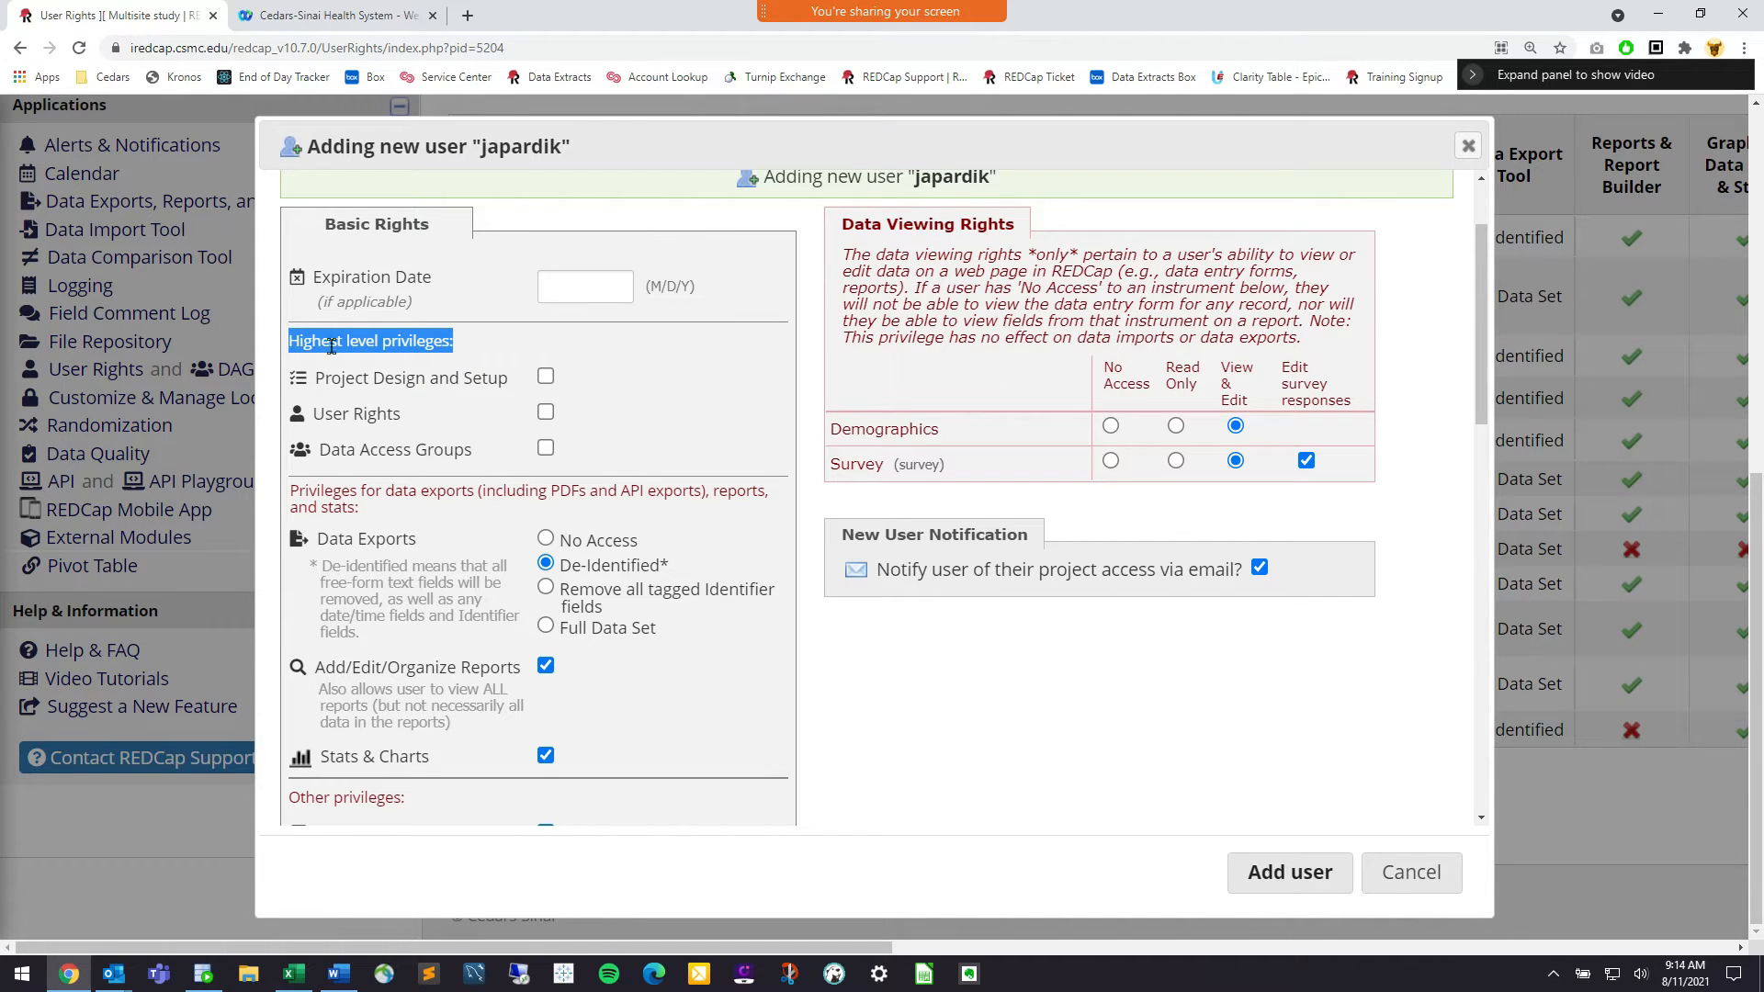
{"action": "left_click", "coordinate": [488, 409]}
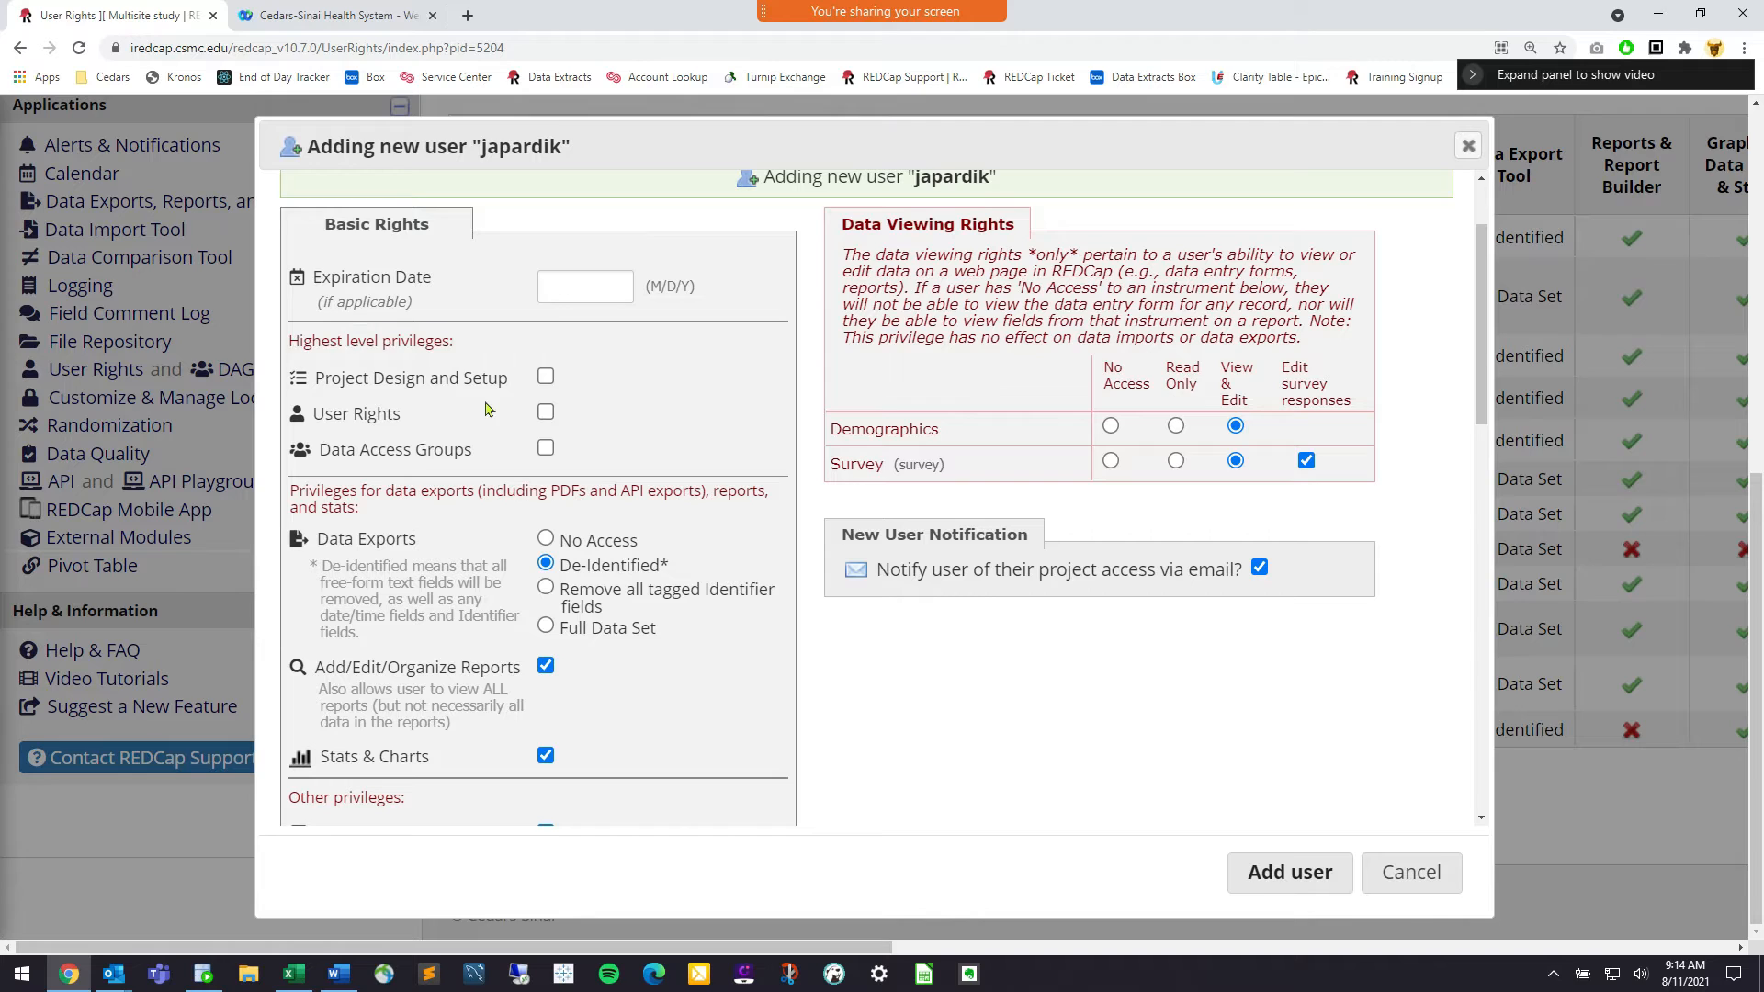
{"action": "left_click", "coordinate": [546, 413]}
{"action": "left_click_drag", "start_coordinate": [396, 409], "coordinate": [320, 407]}
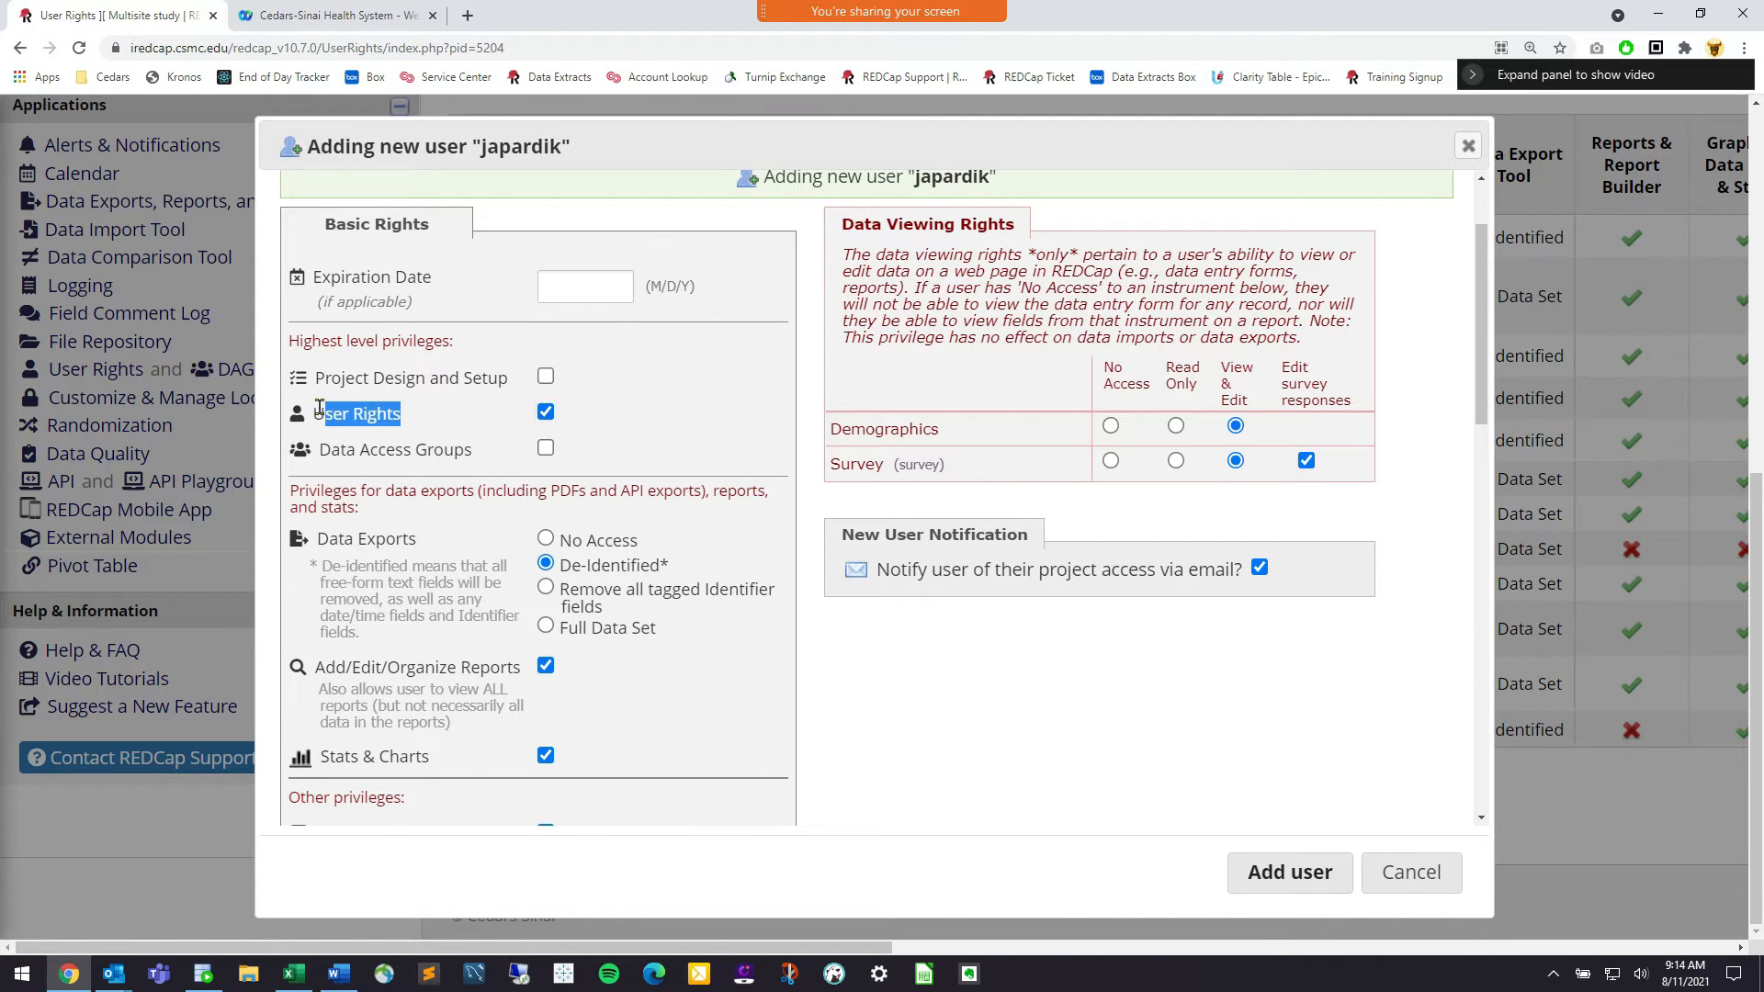
{"action": "left_click", "coordinate": [320, 407]}
{"action": "left_click", "coordinate": [546, 376]}
{"action": "left_click_drag", "start_coordinate": [504, 379], "coordinate": [321, 381]}
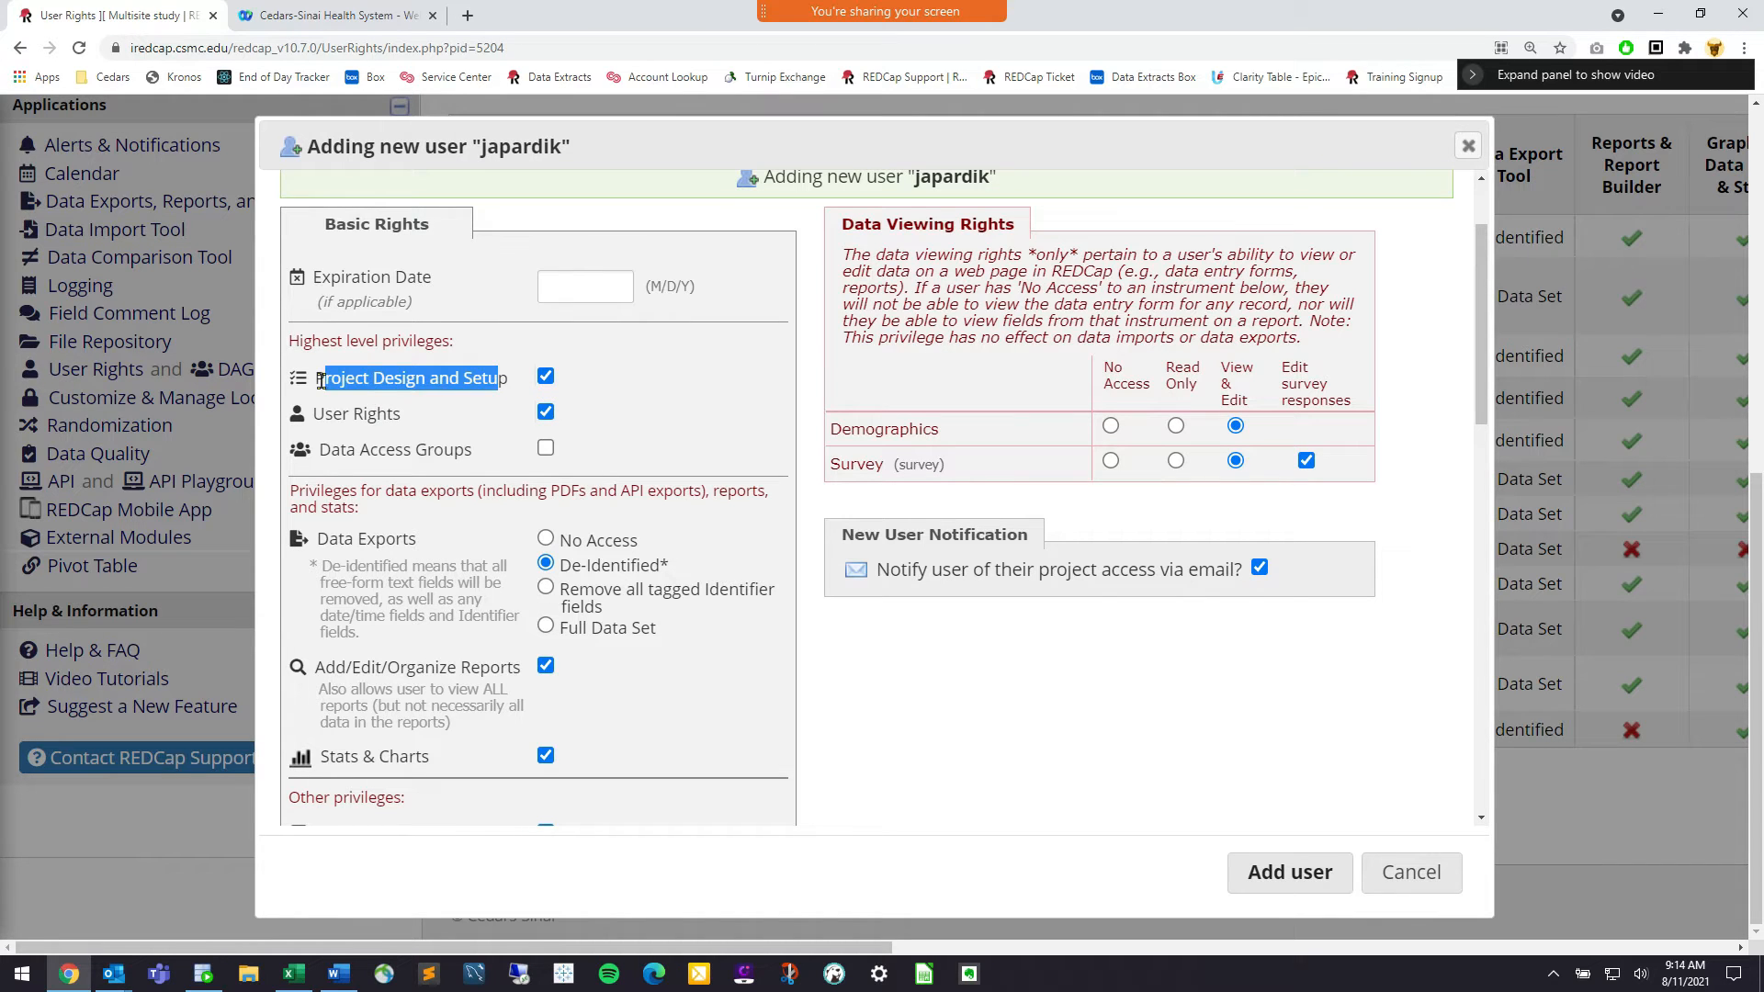
{"action": "left_click", "coordinate": [321, 381]}
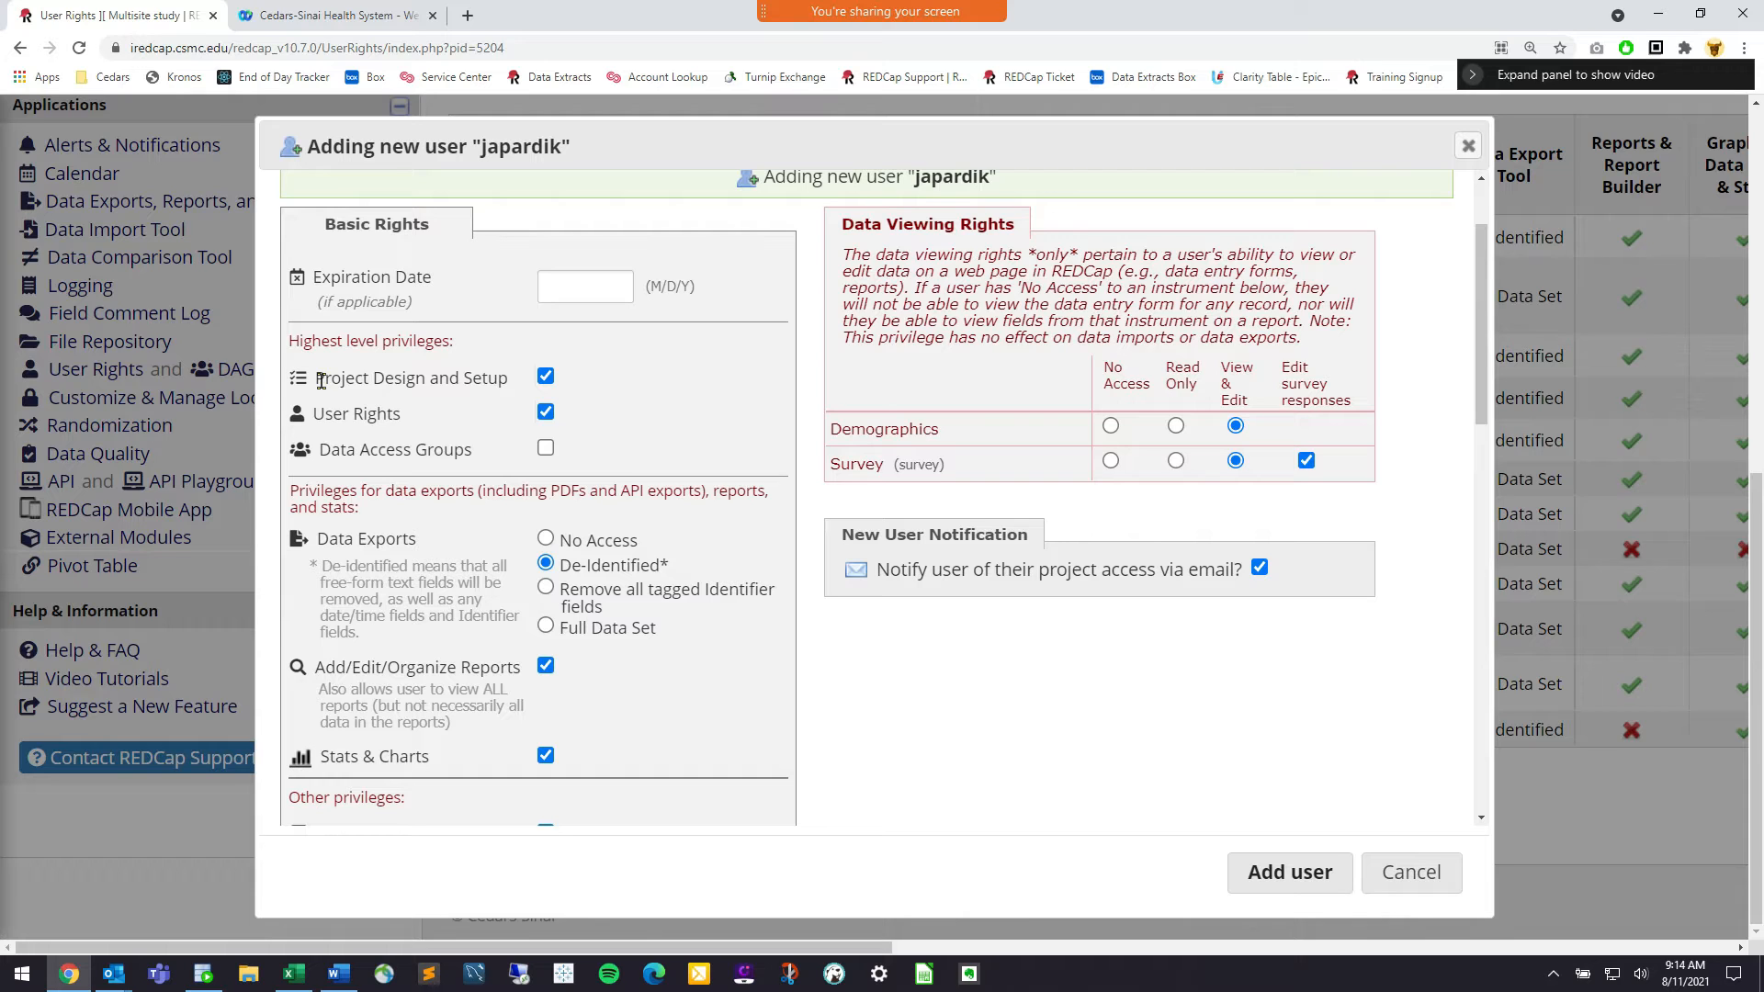
{"action": "left_click", "coordinate": [545, 380]}
{"action": "left_click_drag", "start_coordinate": [477, 450], "coordinate": [314, 457]}
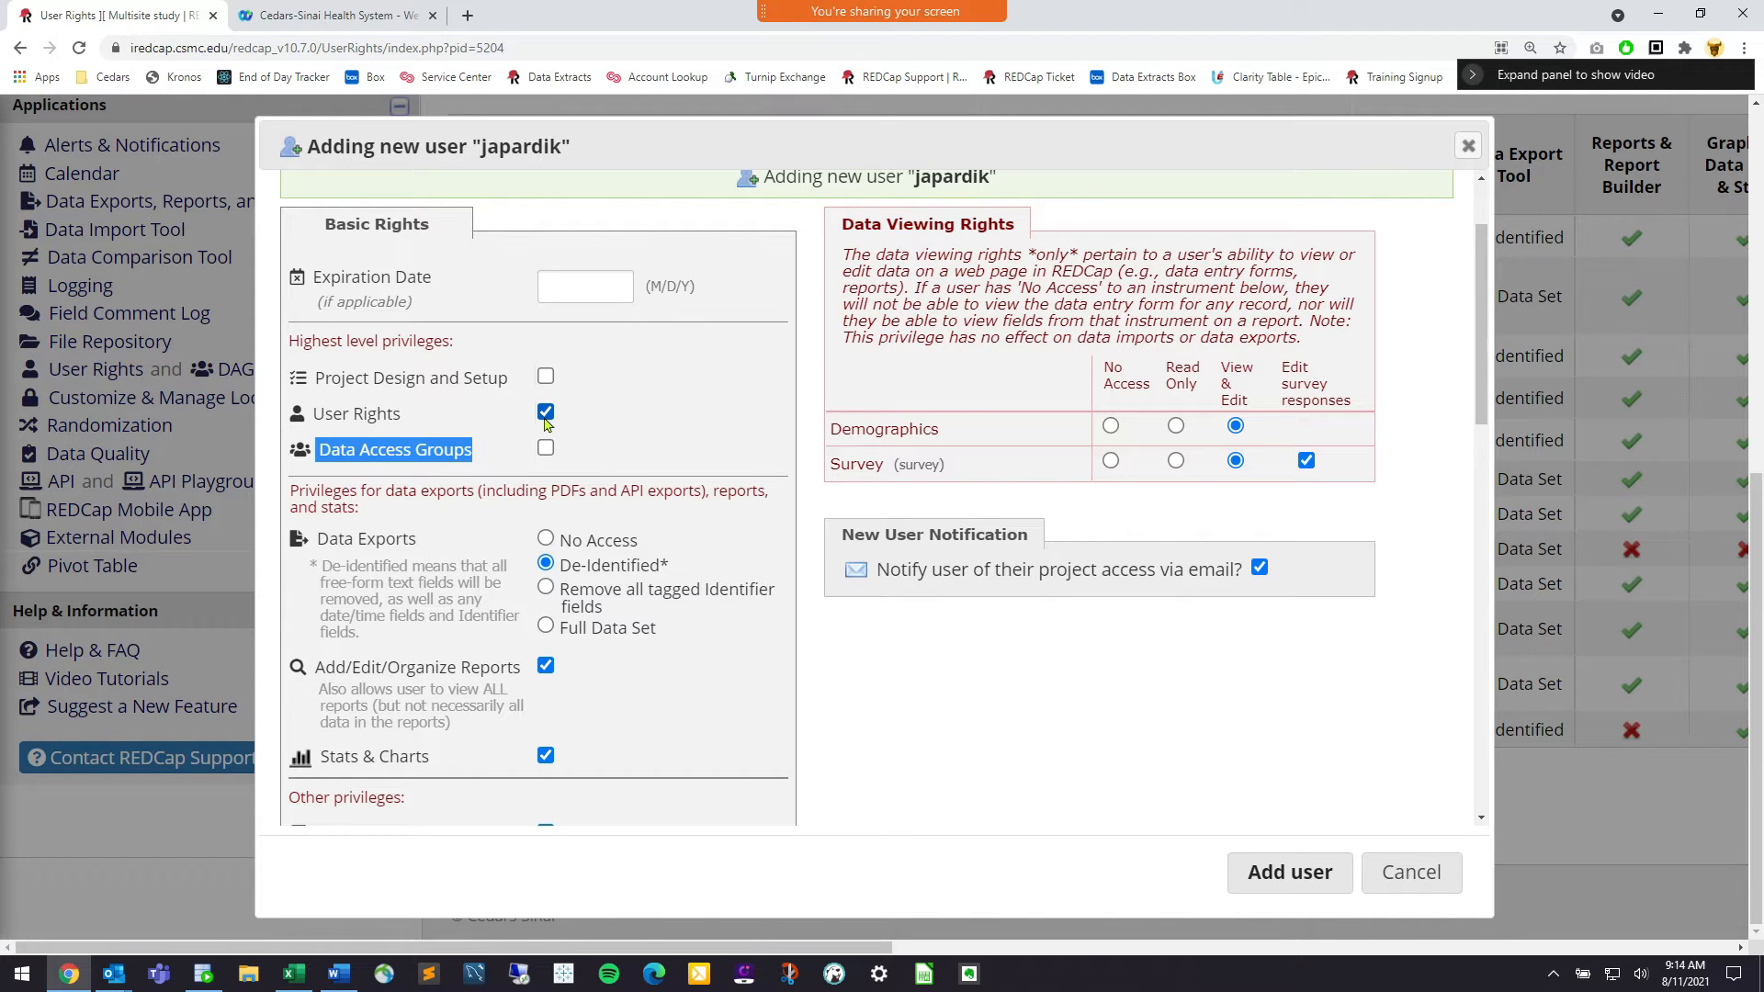
{"action": "left_click", "coordinate": [464, 428]}
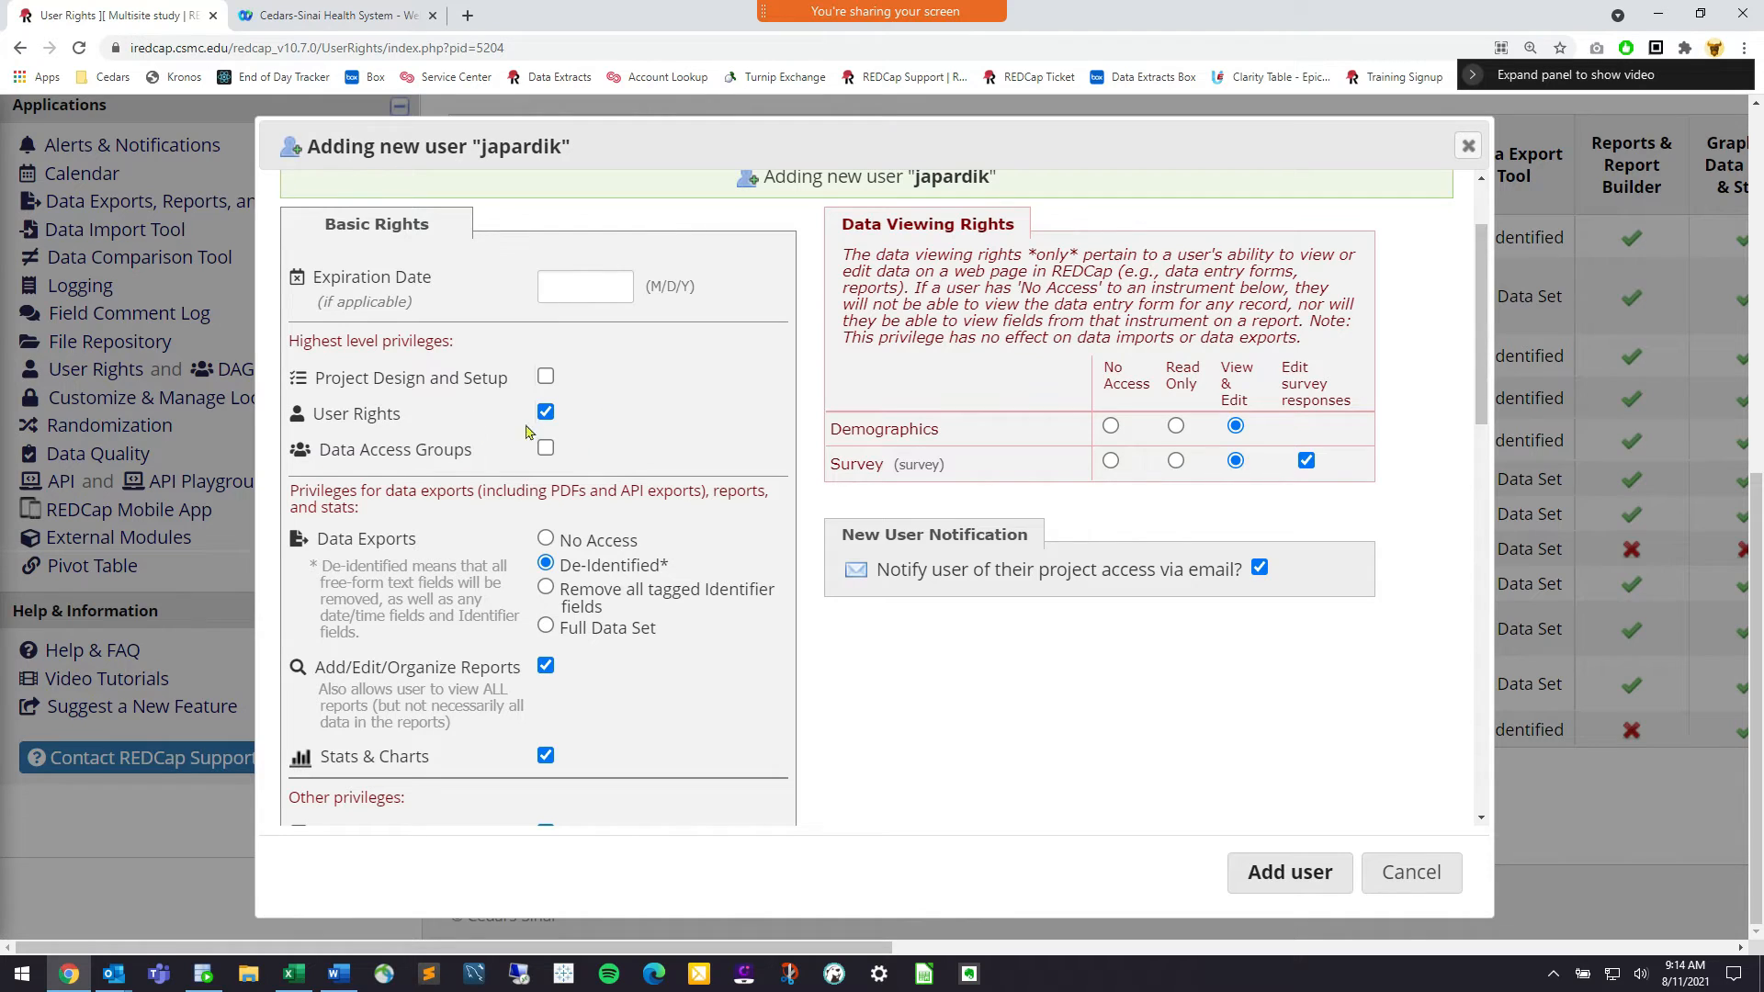
{"action": "left_click_drag", "start_coordinate": [401, 425], "coordinate": [376, 426]}
{"action": "left_click", "coordinate": [334, 428]}
{"action": "left_click", "coordinate": [545, 414]}
{"action": "scroll", "coordinate": [632, 408], "scroll_direction": "down", "scroll_amount": 1}
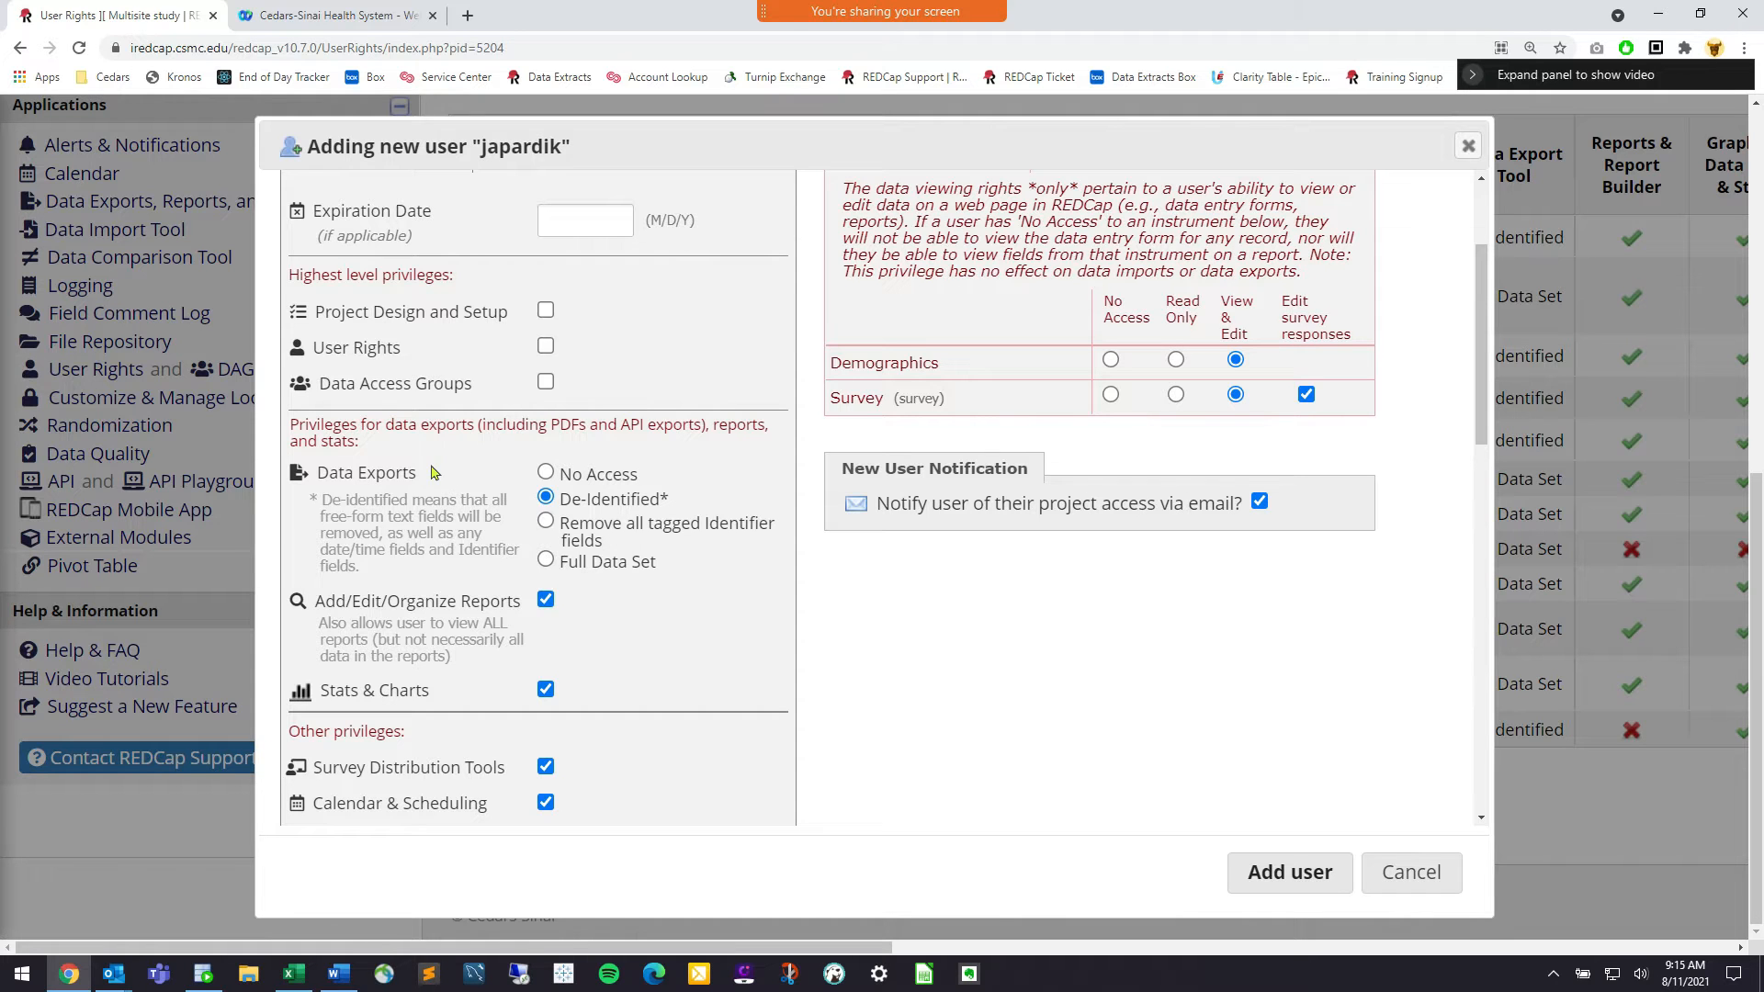
{"action": "scroll", "coordinate": [431, 470], "scroll_direction": "down", "scroll_amount": 1}
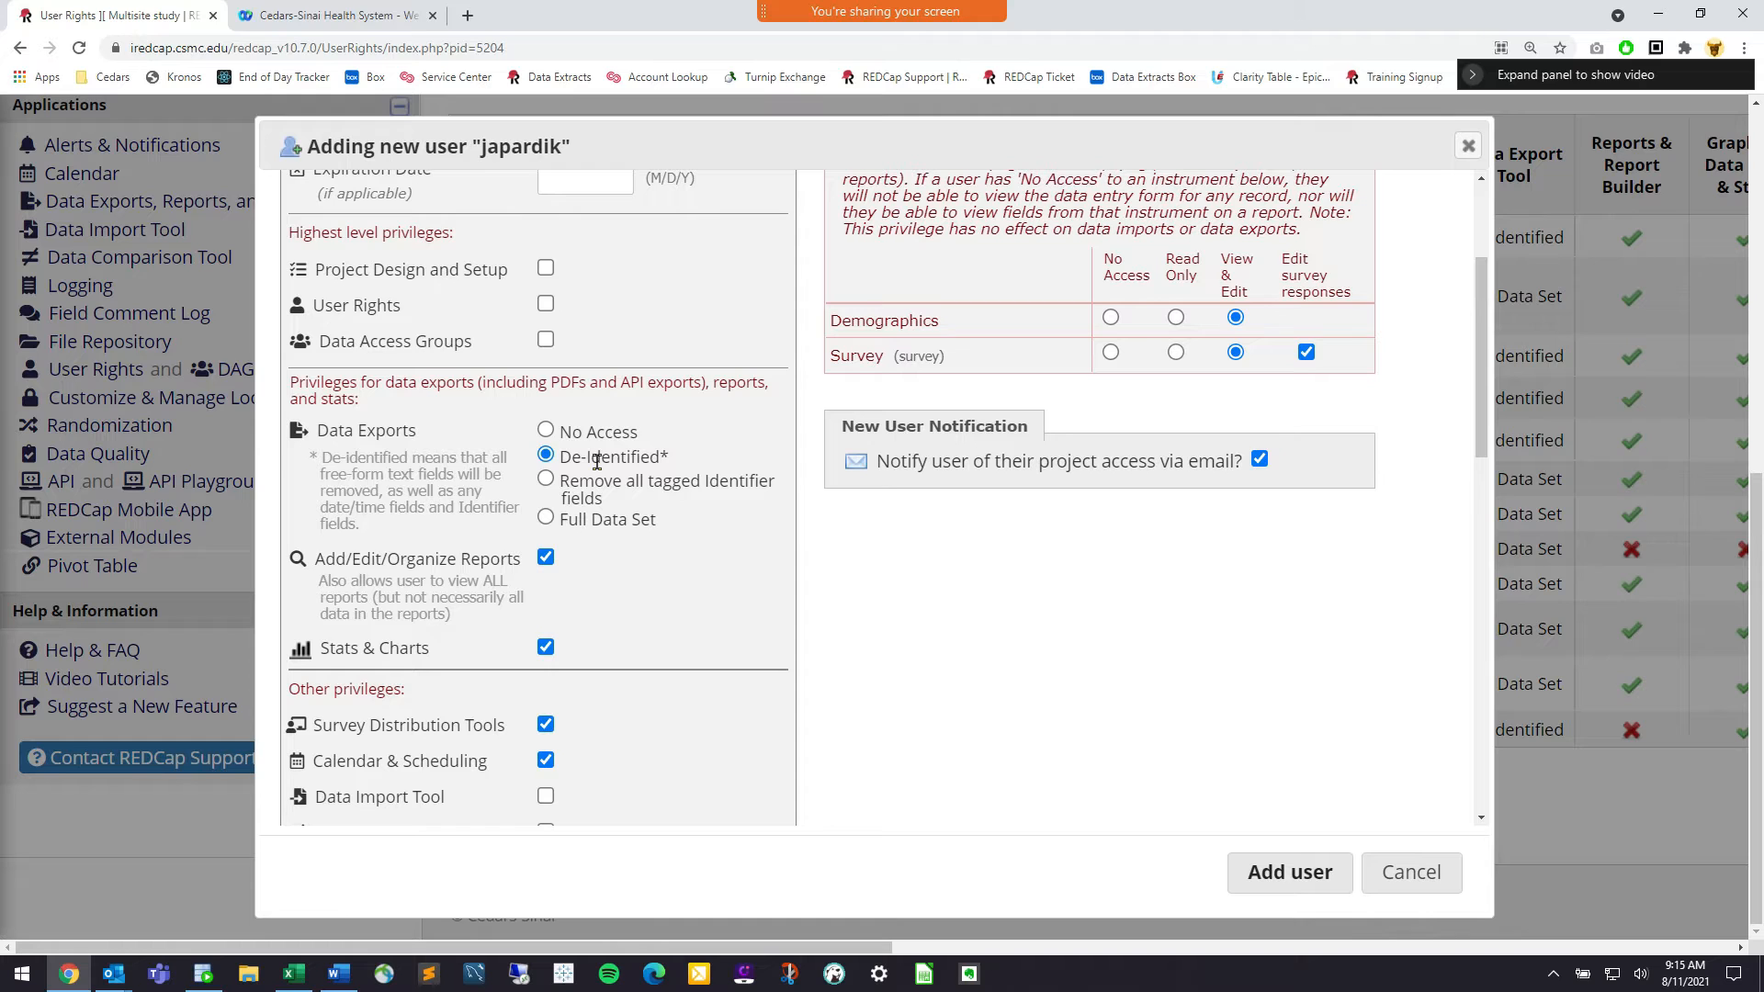
{"action": "mouse_move", "coordinate": [560, 454]}
{"action": "left_mouse_down"}
{"action": "mouse_move", "coordinate": [601, 455]}
{"action": "mouse_move", "coordinate": [555, 457]}
{"action": "left_mouse_up"}
{"action": "left_click", "coordinate": [626, 455]}
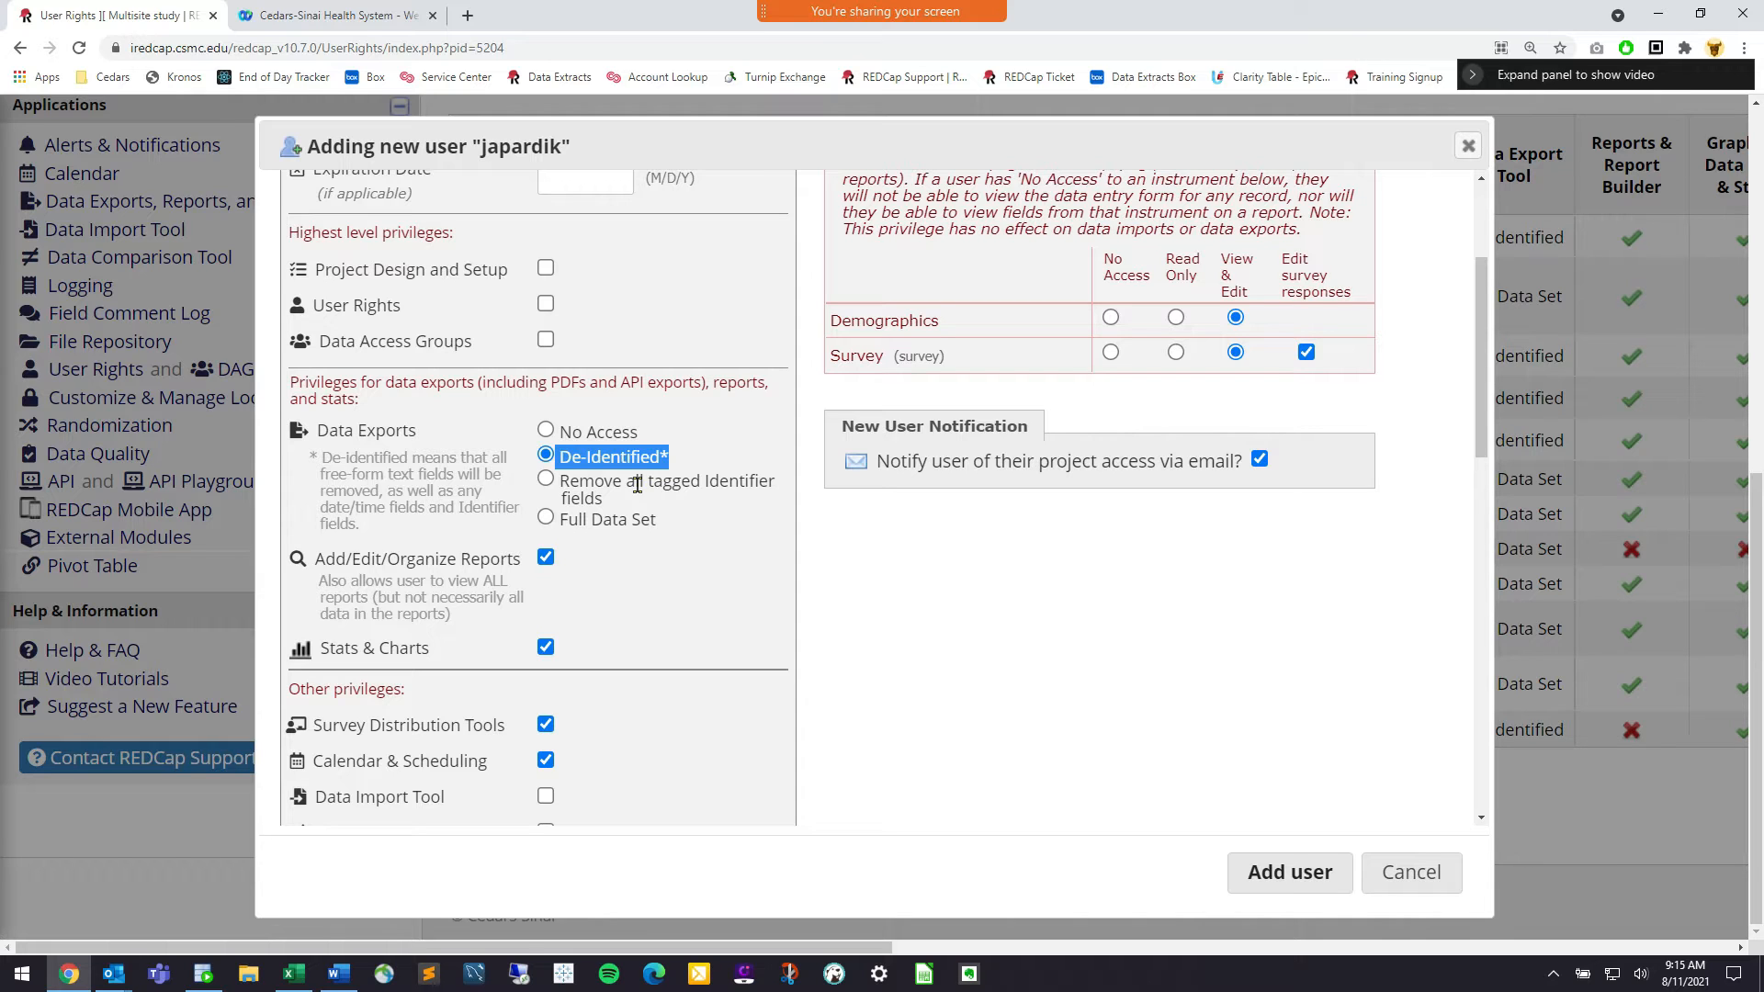
{"action": "left_click", "coordinate": [570, 433]}
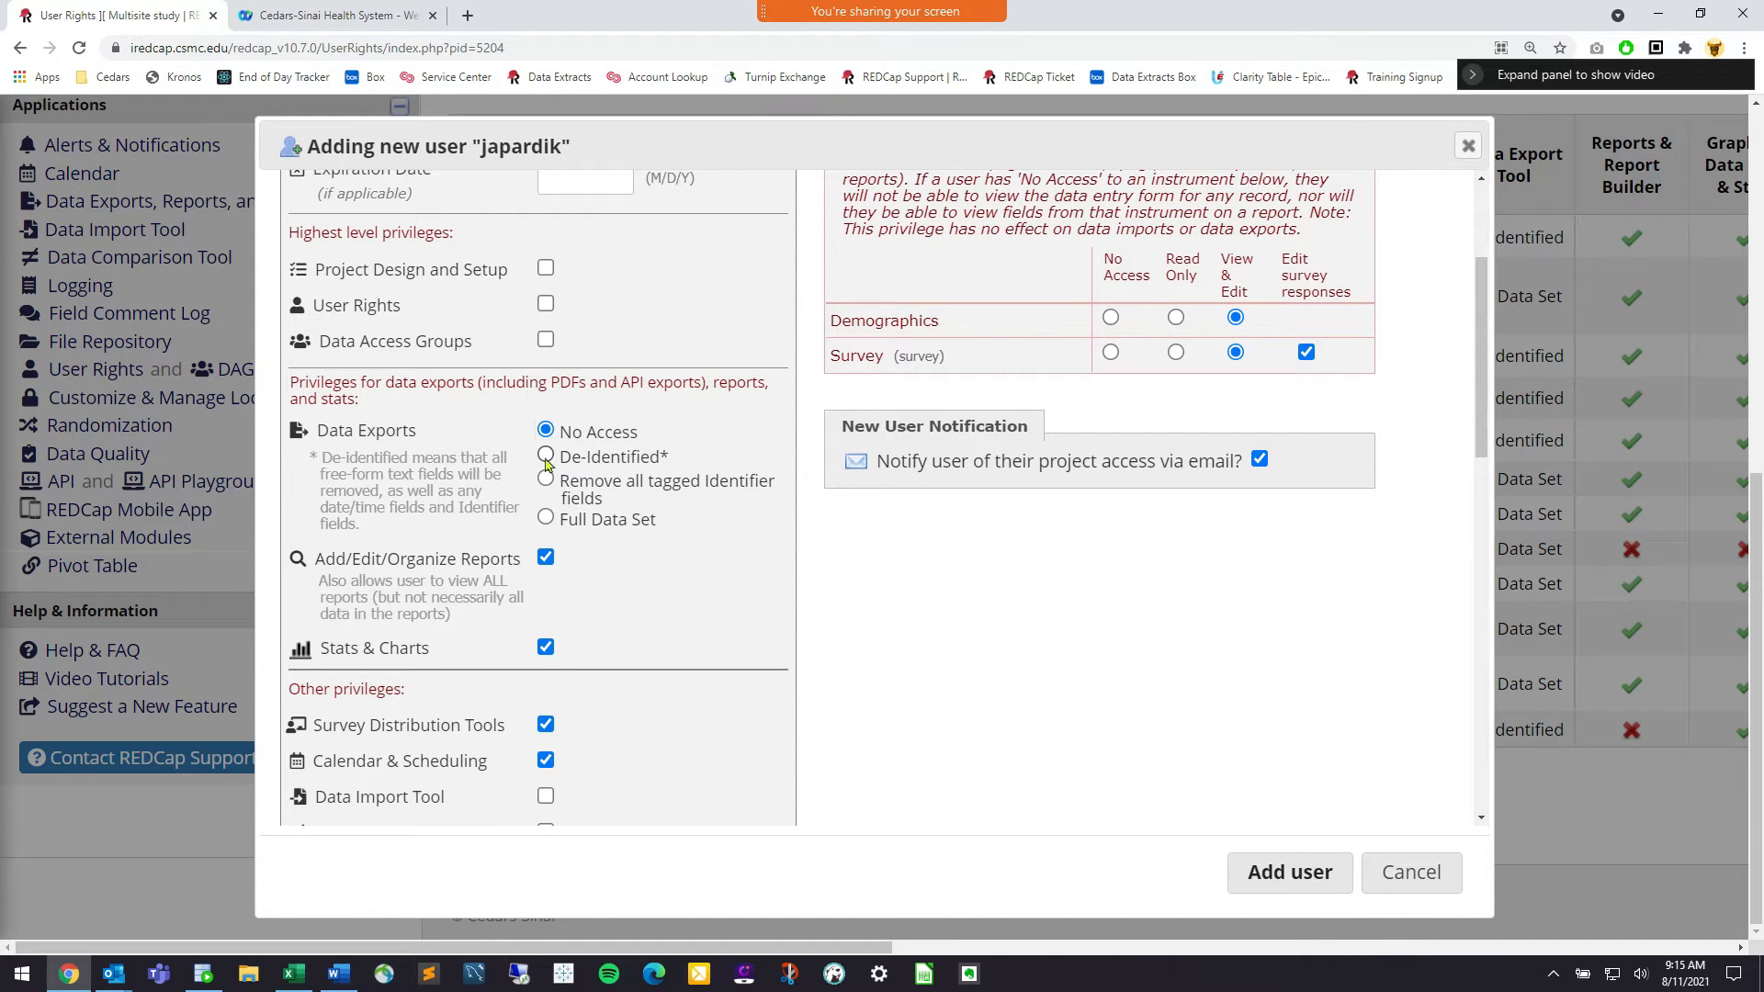
{"action": "left_click", "coordinate": [554, 460]}
{"action": "left_click_drag", "start_coordinate": [557, 456], "coordinate": [672, 453]}
{"action": "left_click", "coordinate": [680, 464]}
{"action": "scroll", "coordinate": [548, 476], "scroll_direction": "down", "scroll_amount": 1}
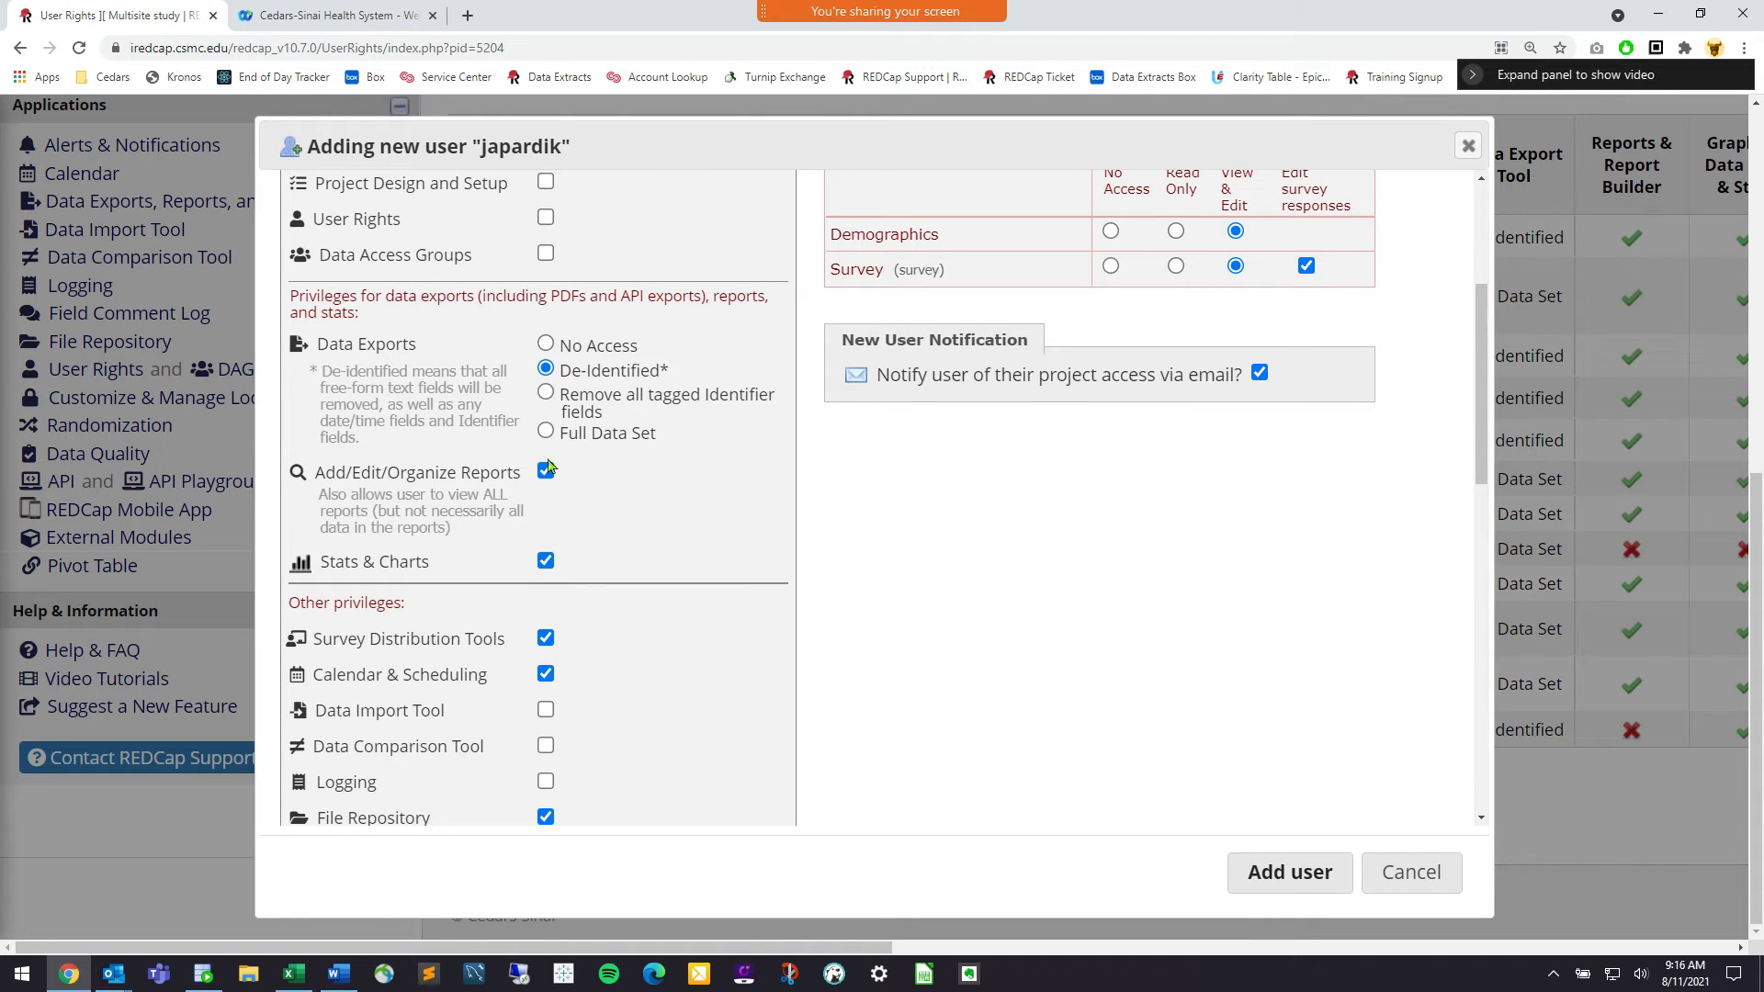
Untick the Calendar & Scheduling privilege after reviewing the Survey Distribution Tools label
{"action": "scroll", "coordinate": [455, 488], "scroll_direction": "down", "scroll_amount": 1}
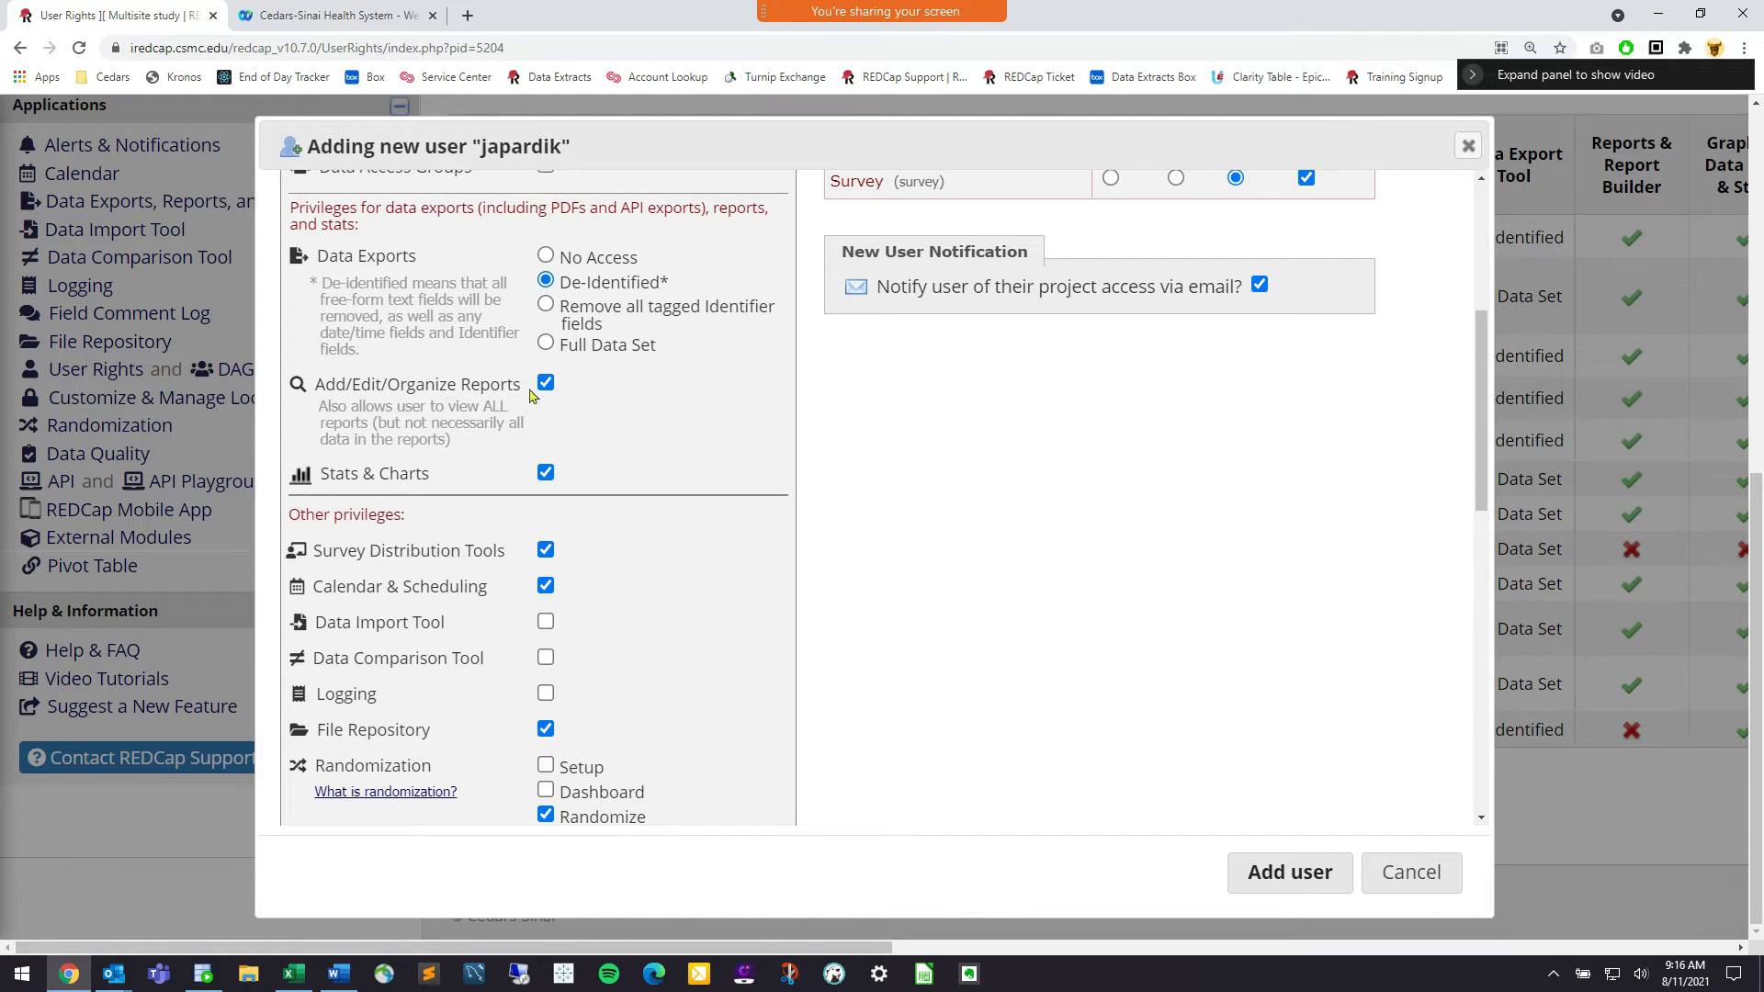
{"action": "scroll", "coordinate": [547, 464], "scroll_direction": "down", "scroll_amount": 1}
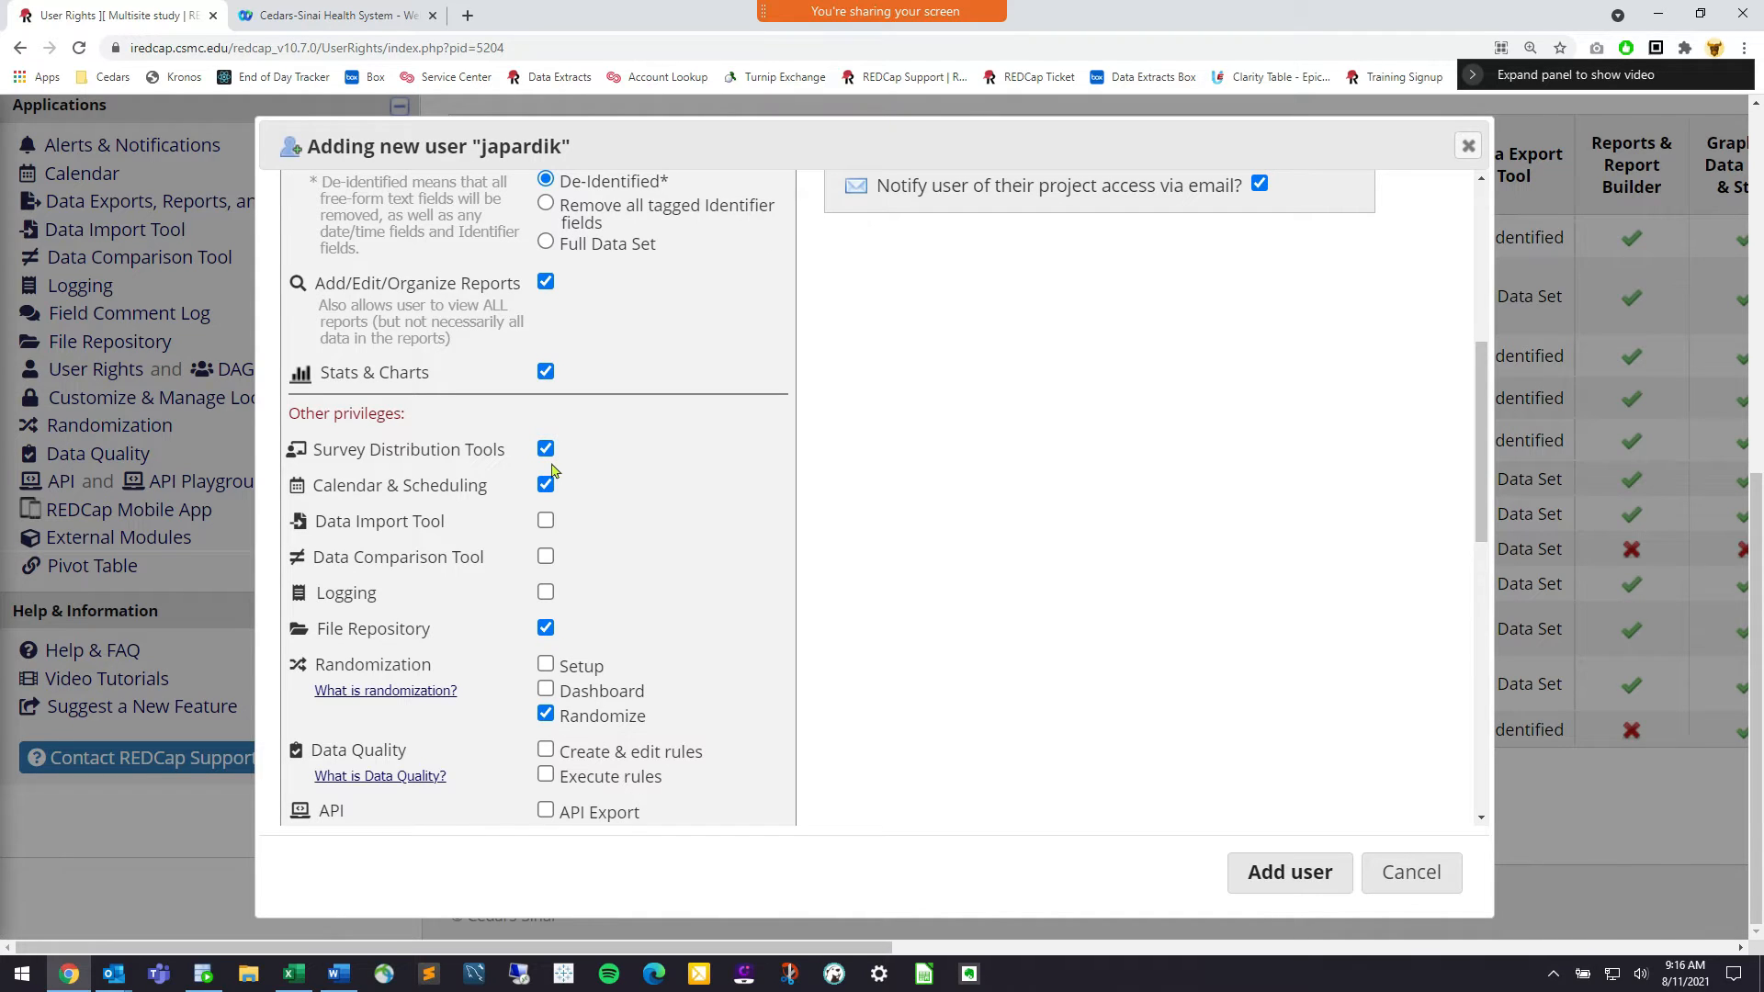
{"action": "left_click_drag", "start_coordinate": [505, 450], "coordinate": [368, 452]}
{"action": "left_click", "coordinate": [369, 452]}
{"action": "left_click_drag", "start_coordinate": [494, 488], "coordinate": [342, 486]}
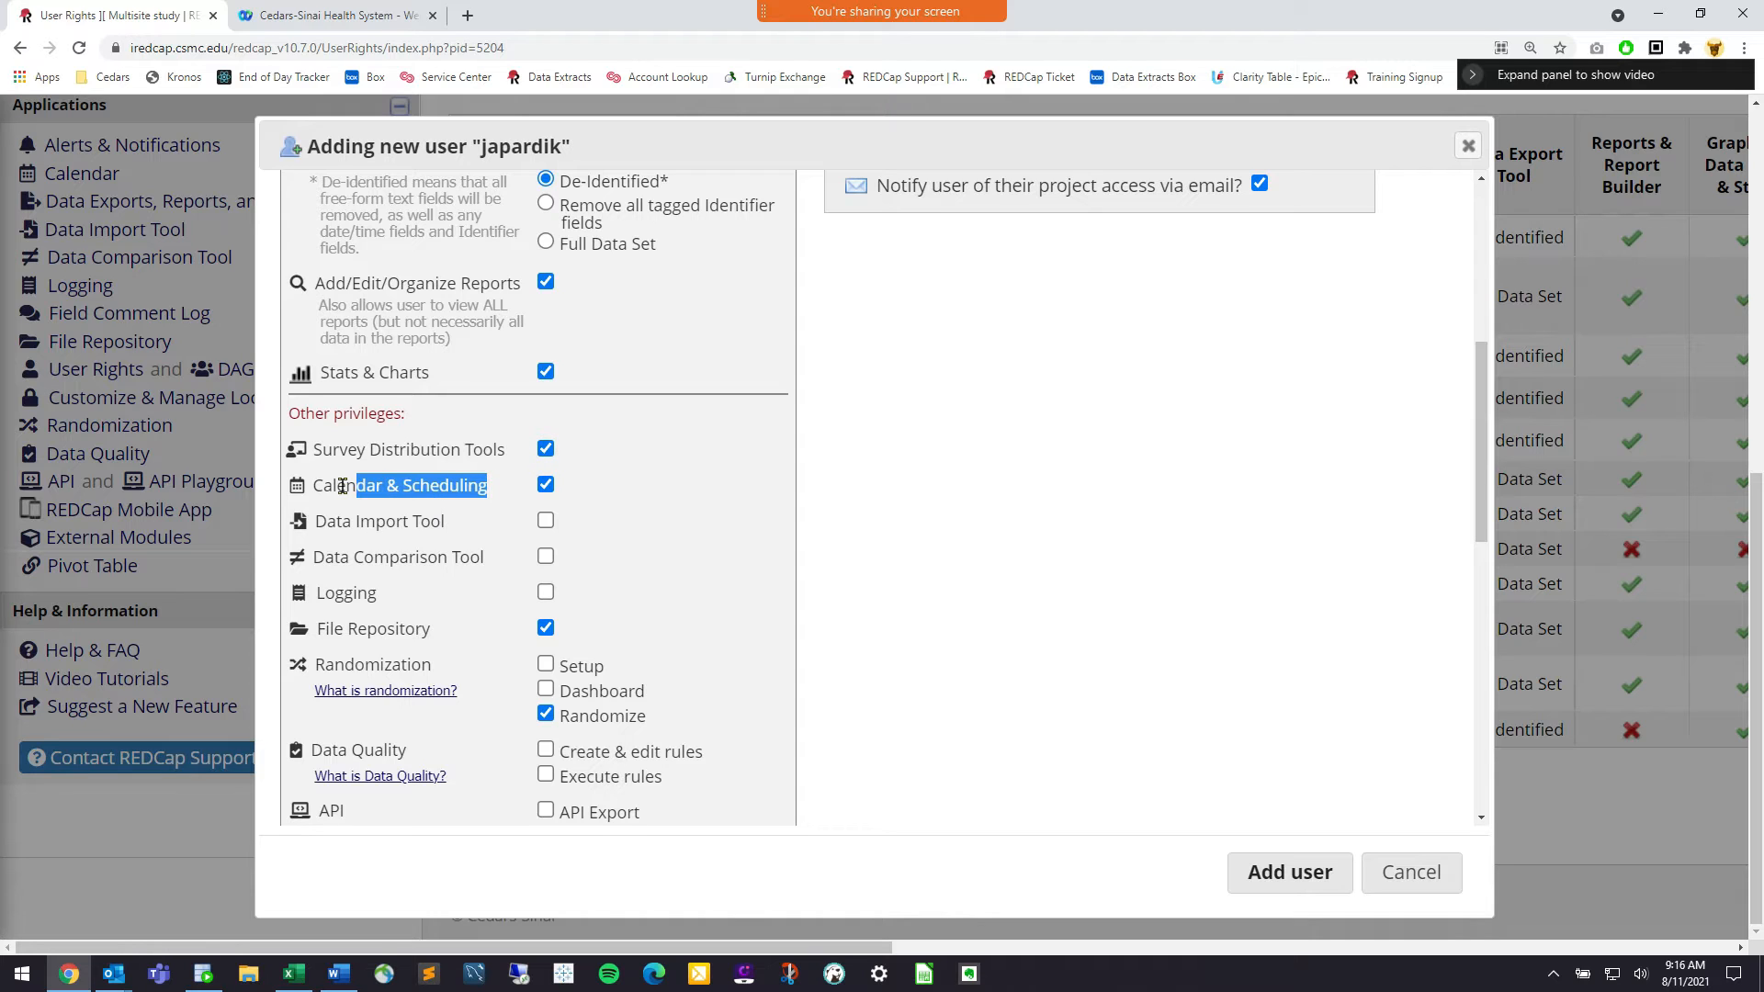
{"action": "left_click", "coordinate": [342, 486]}
{"action": "left_click", "coordinate": [546, 485]}
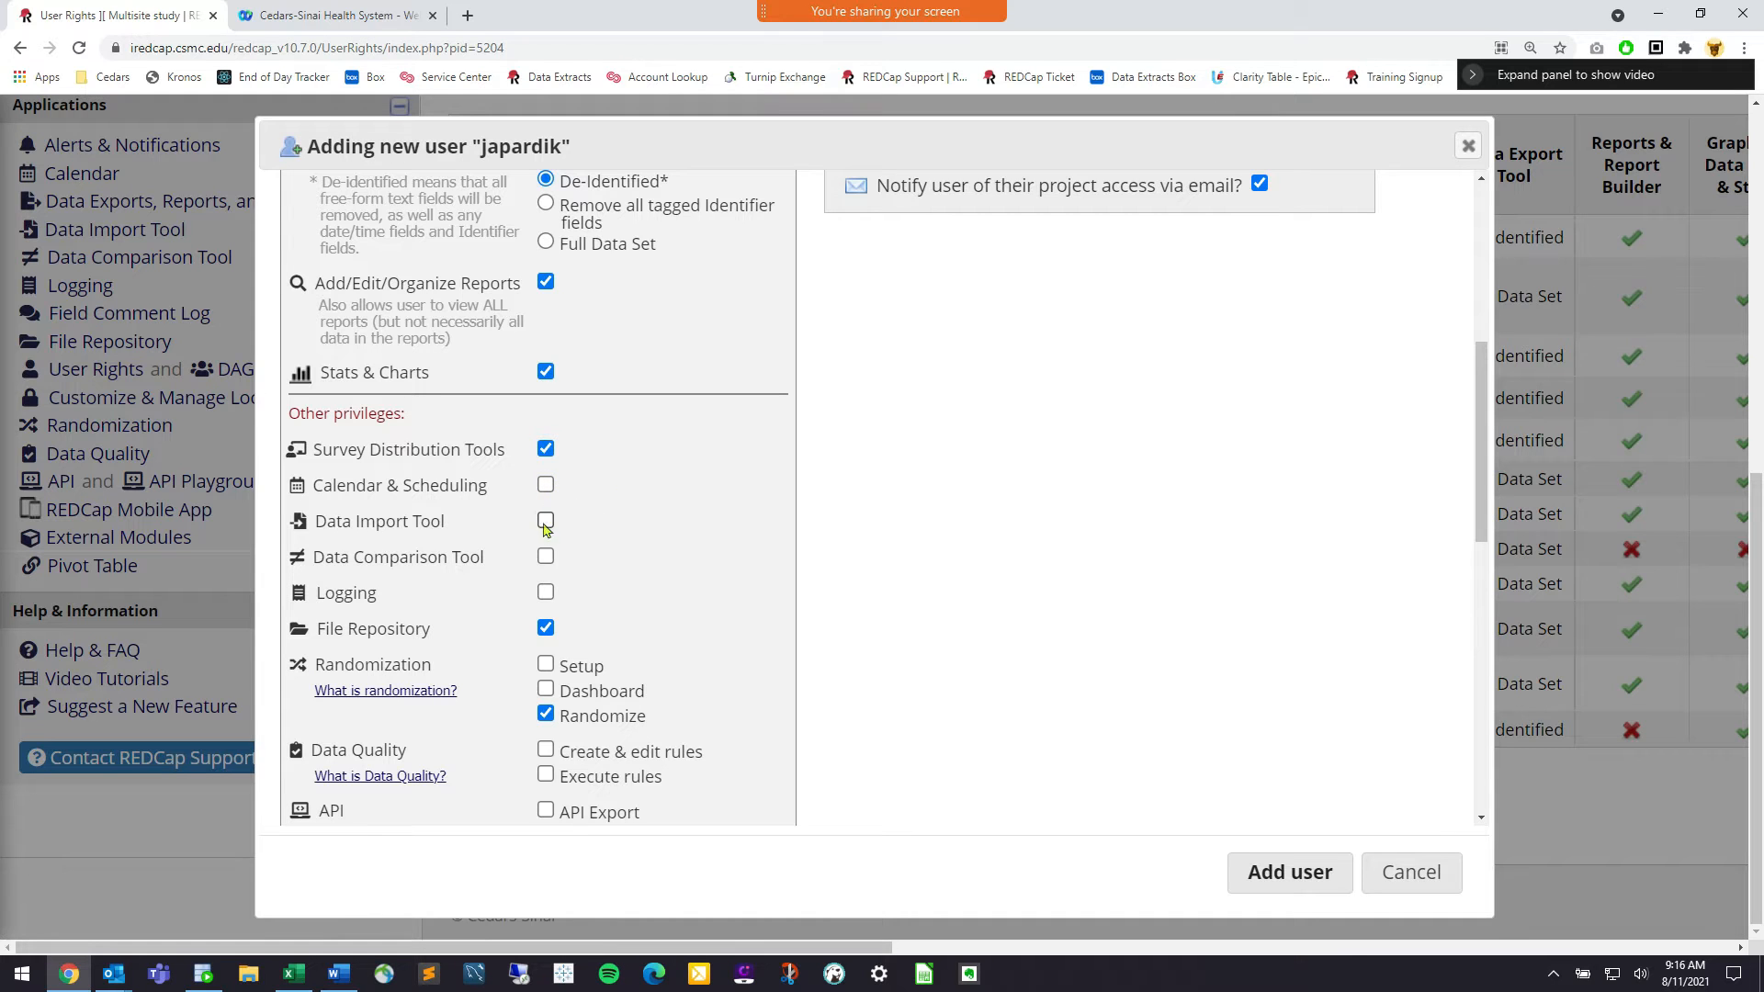
Point out the Data Import Tool, Logging and File Repository privileges
{"action": "left_click_drag", "start_coordinate": [335, 521], "coordinate": [452, 548]}
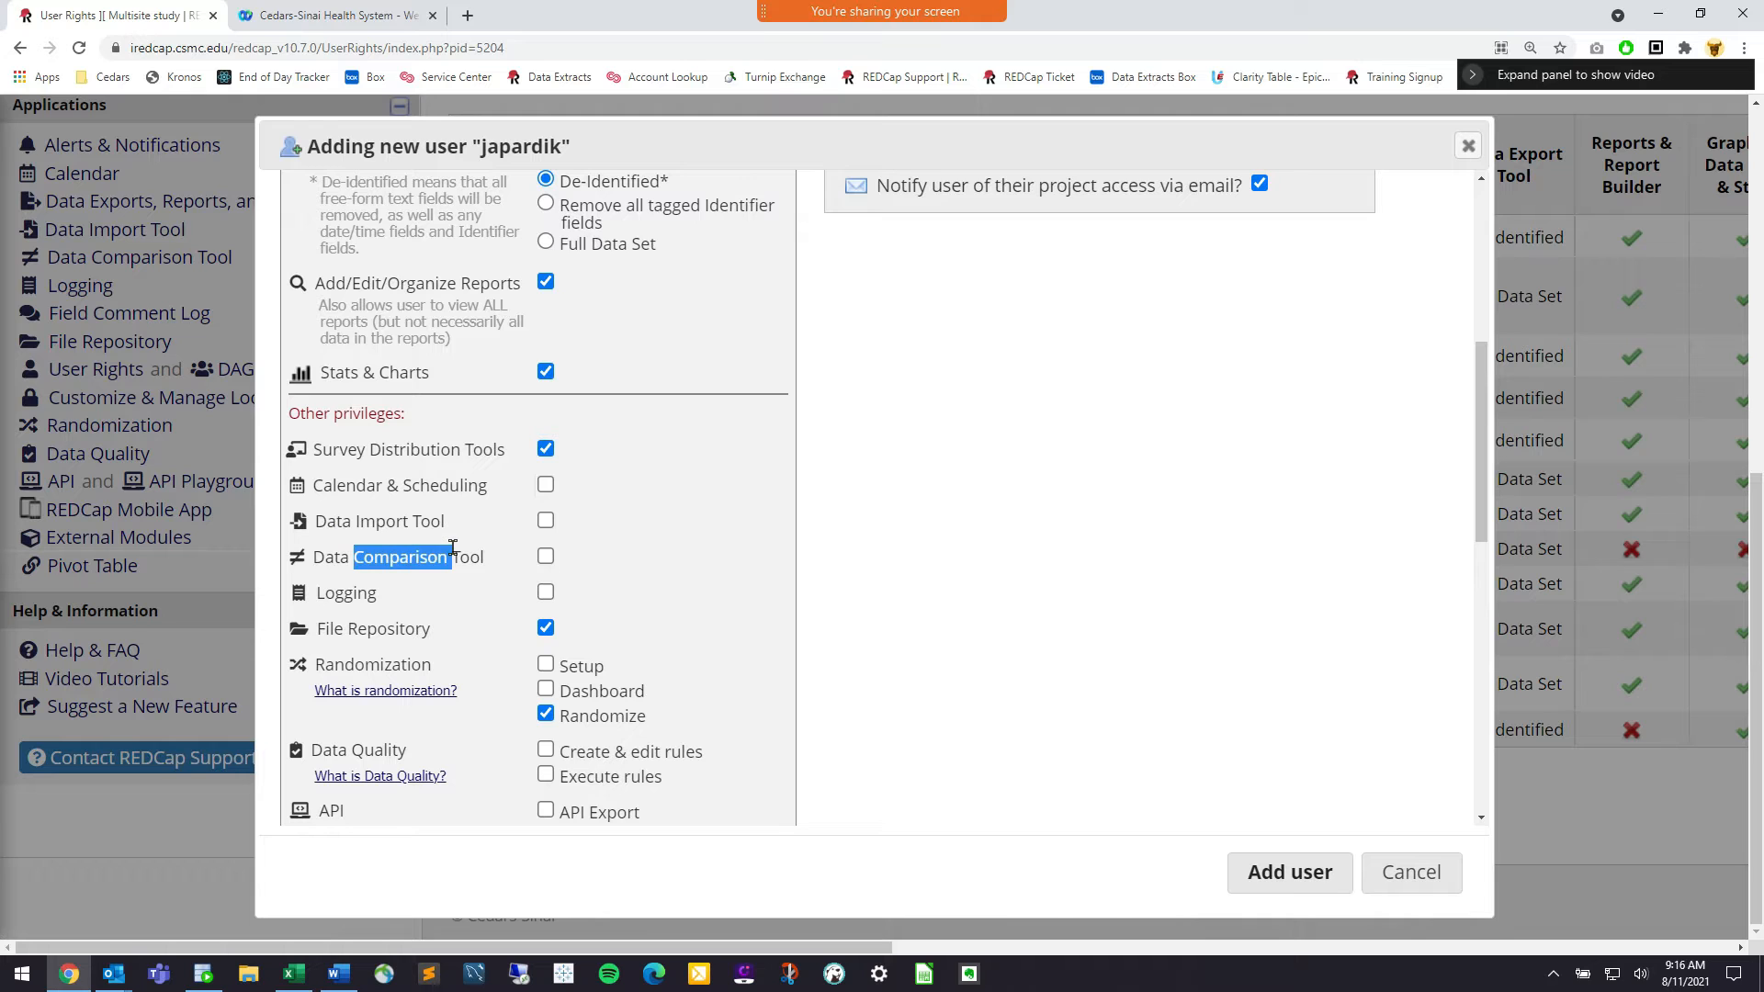
{"action": "left_click", "coordinate": [452, 548]}
{"action": "double_click", "coordinate": [356, 598]}
{"action": "left_click", "coordinate": [314, 595]}
{"action": "scroll", "coordinate": [315, 596], "scroll_direction": "down", "scroll_amount": 1}
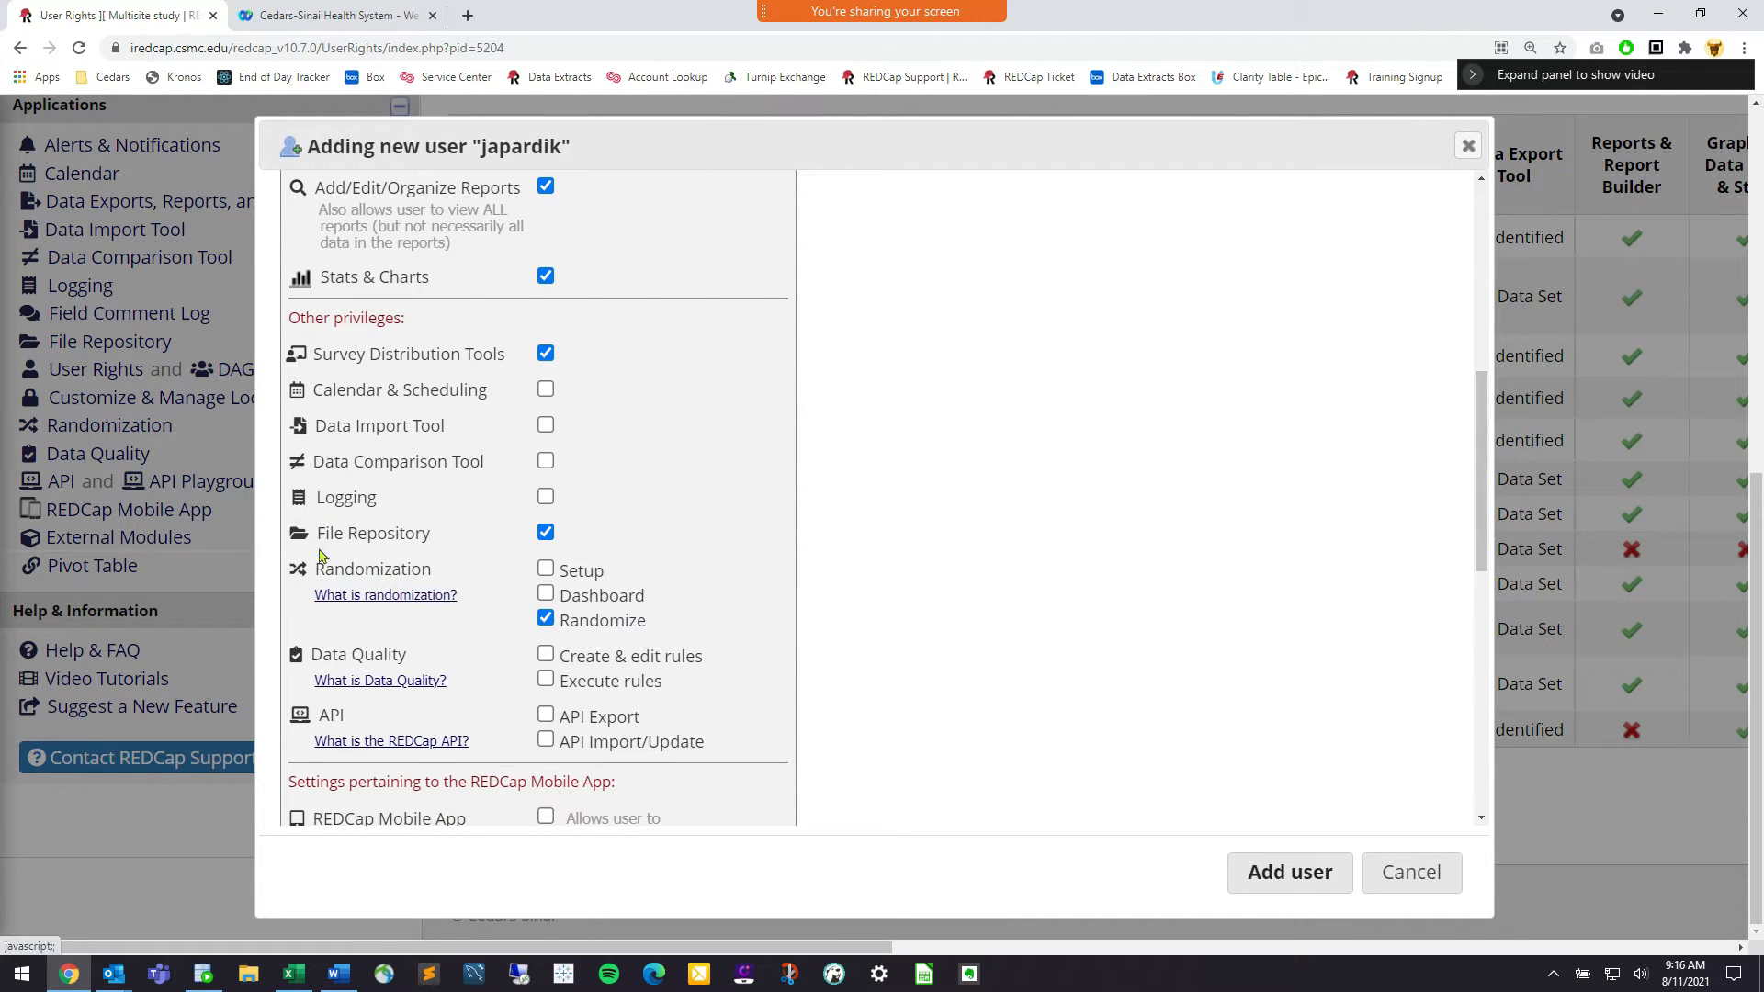
{"action": "left_click_drag", "start_coordinate": [445, 544], "coordinate": [329, 538]}
{"action": "left_click", "coordinate": [329, 536]}
Read the randomization help, then highlight Data Quality and API and open Data Quality's explanation
{"action": "left_click_drag", "start_coordinate": [423, 570], "coordinate": [347, 599]}
{"action": "left_click", "coordinate": [346, 597]}
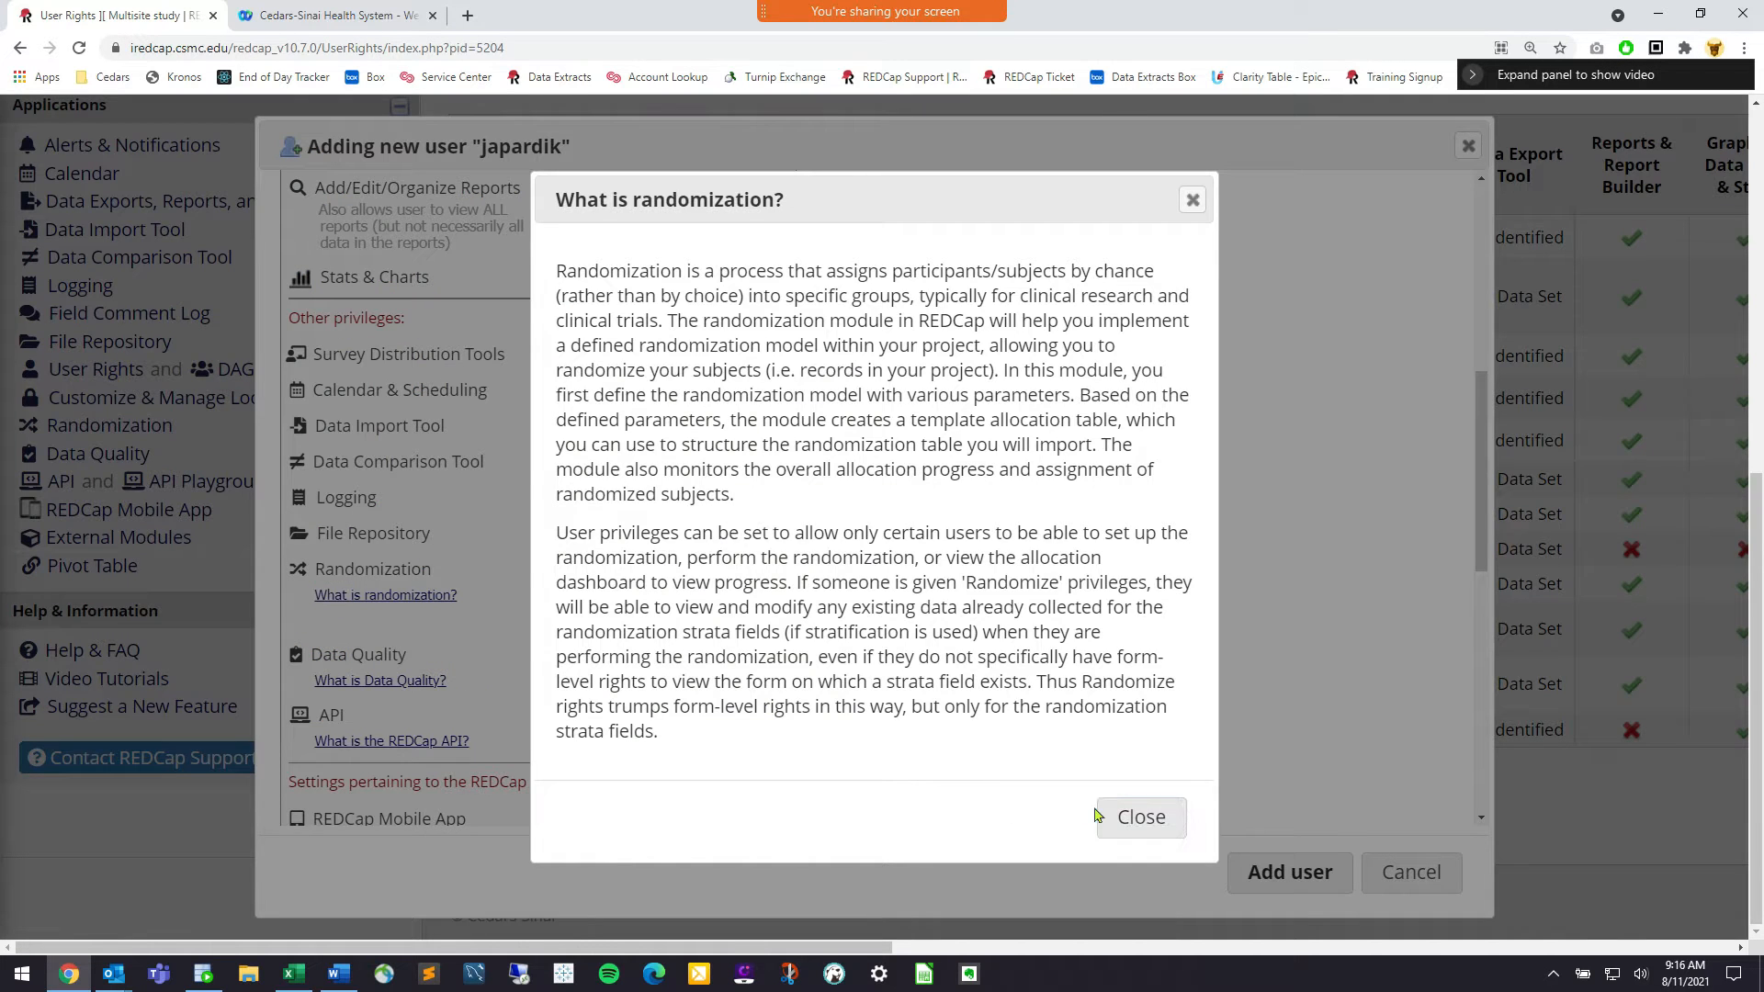
{"action": "left_click", "coordinate": [1119, 823]}
{"action": "left_click_drag", "start_coordinate": [403, 656], "coordinate": [322, 656]}
{"action": "left_click", "coordinate": [324, 656]}
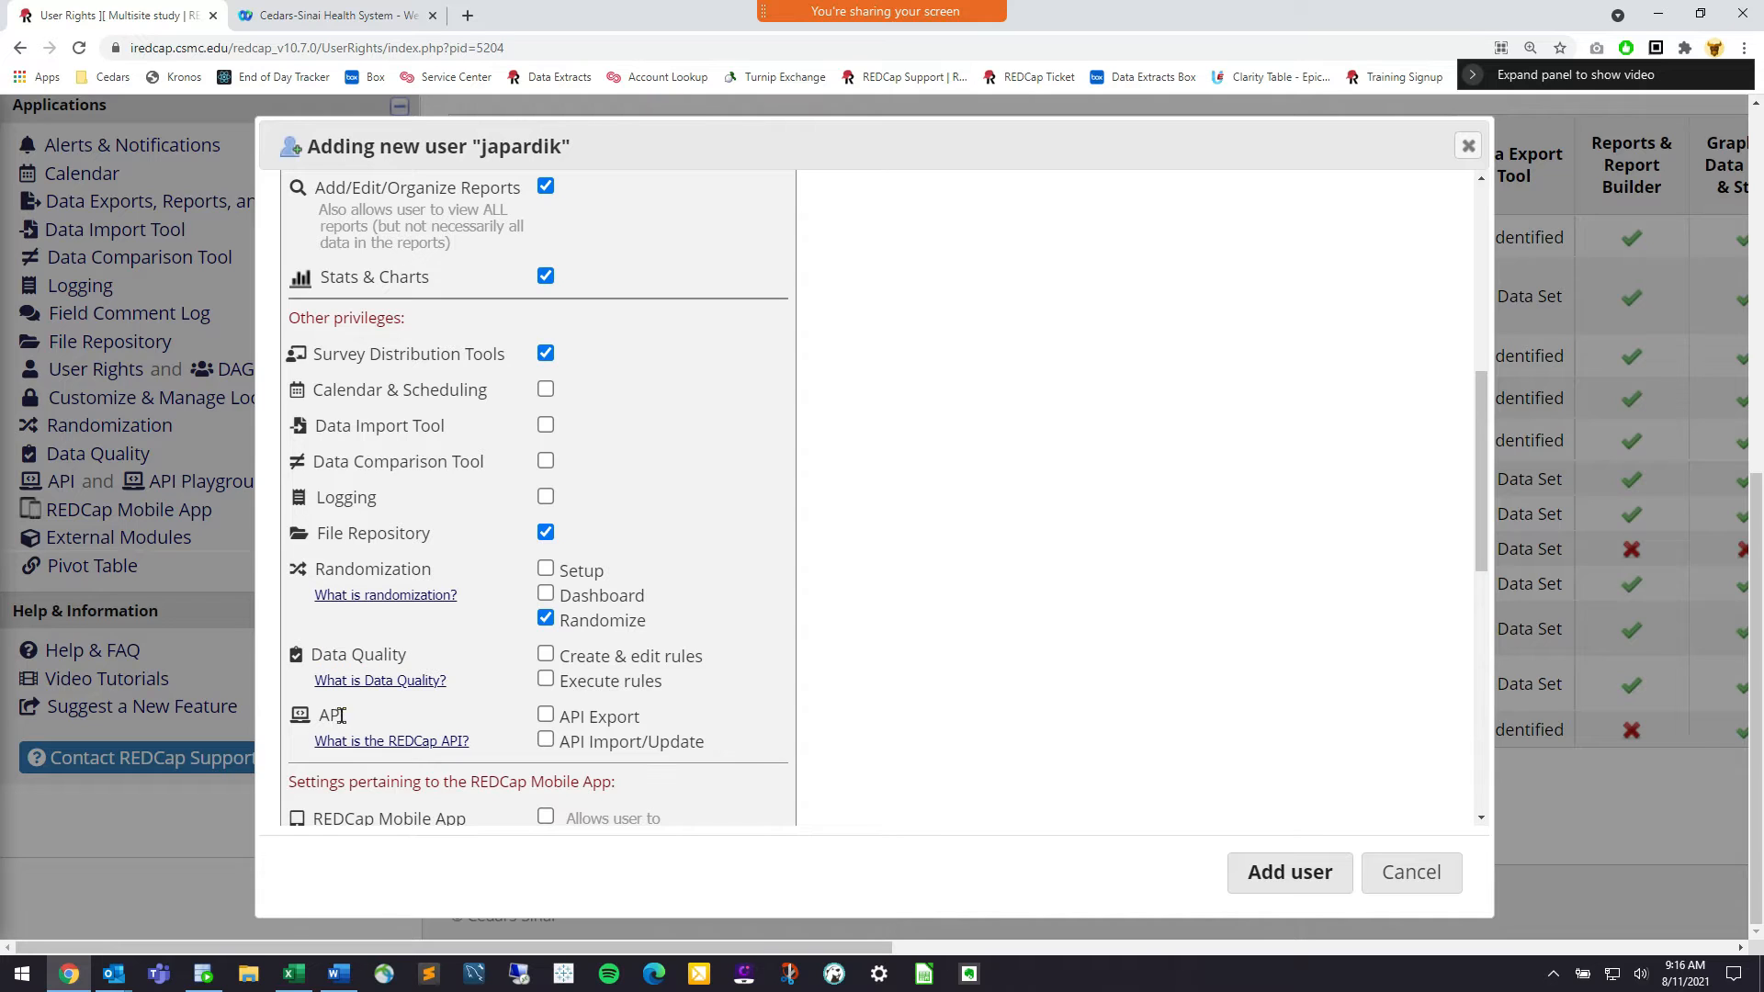
{"action": "double_click", "coordinate": [322, 715]}
{"action": "left_click", "coordinate": [322, 715]}
{"action": "left_click", "coordinate": [423, 682]}
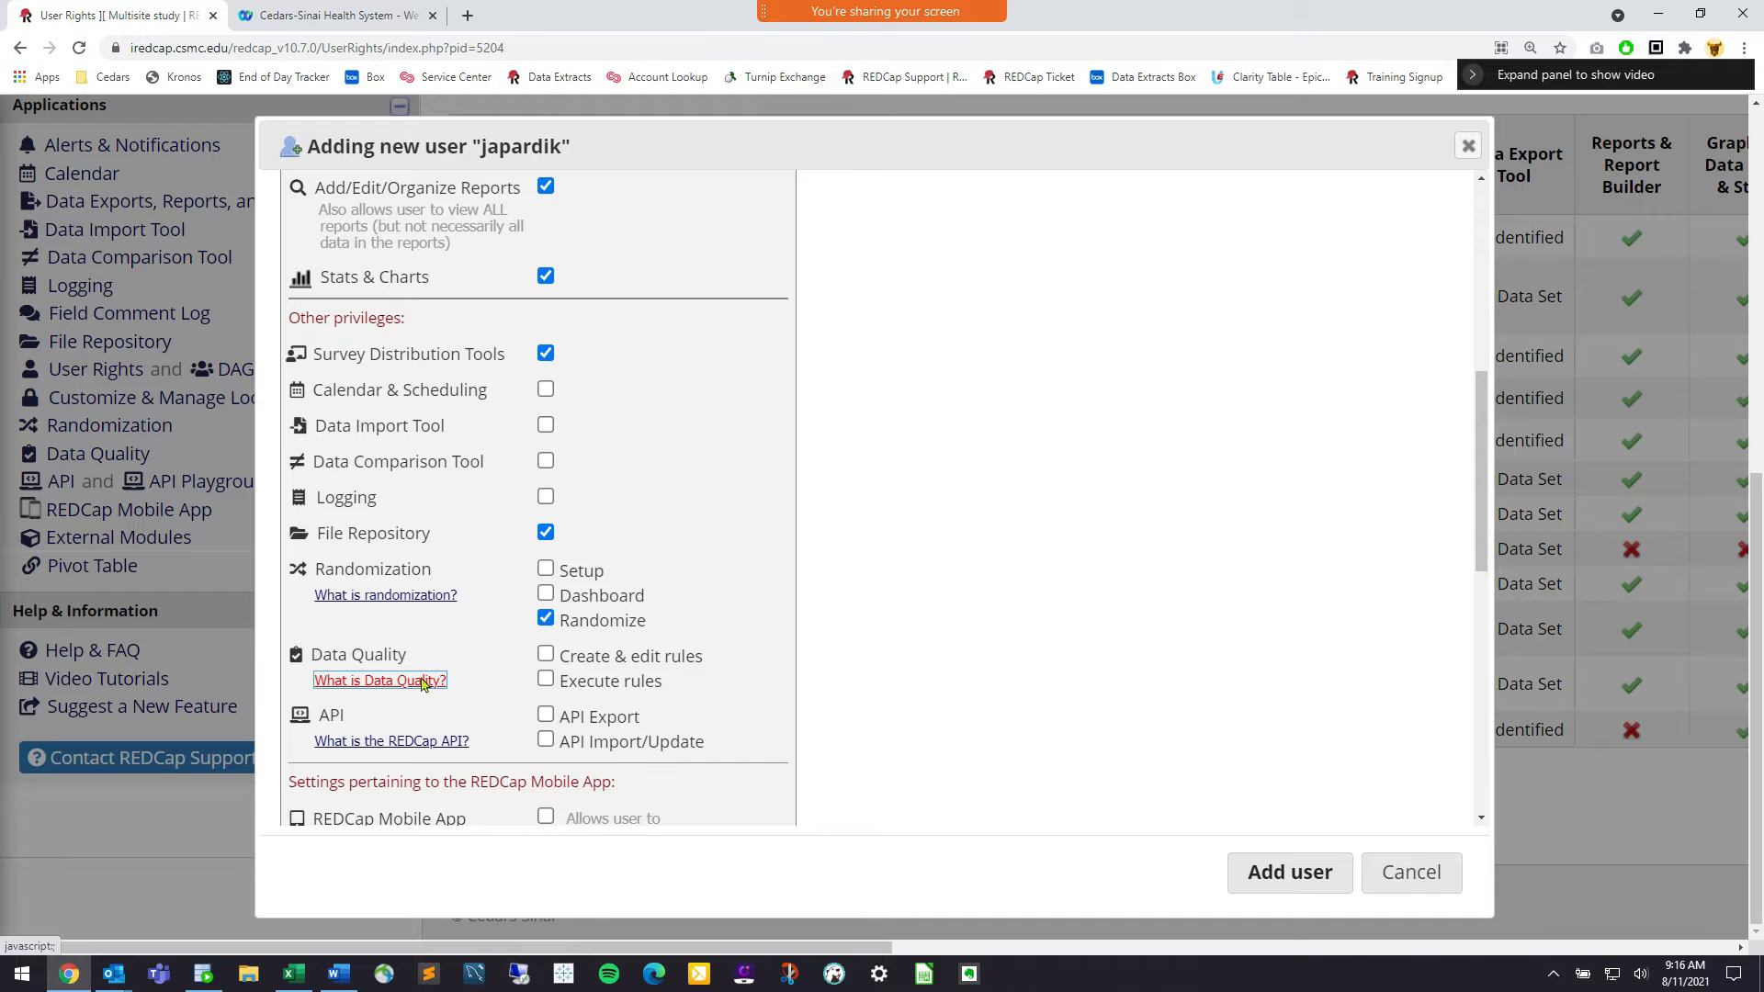
{"action": "scroll", "coordinate": [586, 480], "scroll_direction": "up", "scroll_amount": 4}
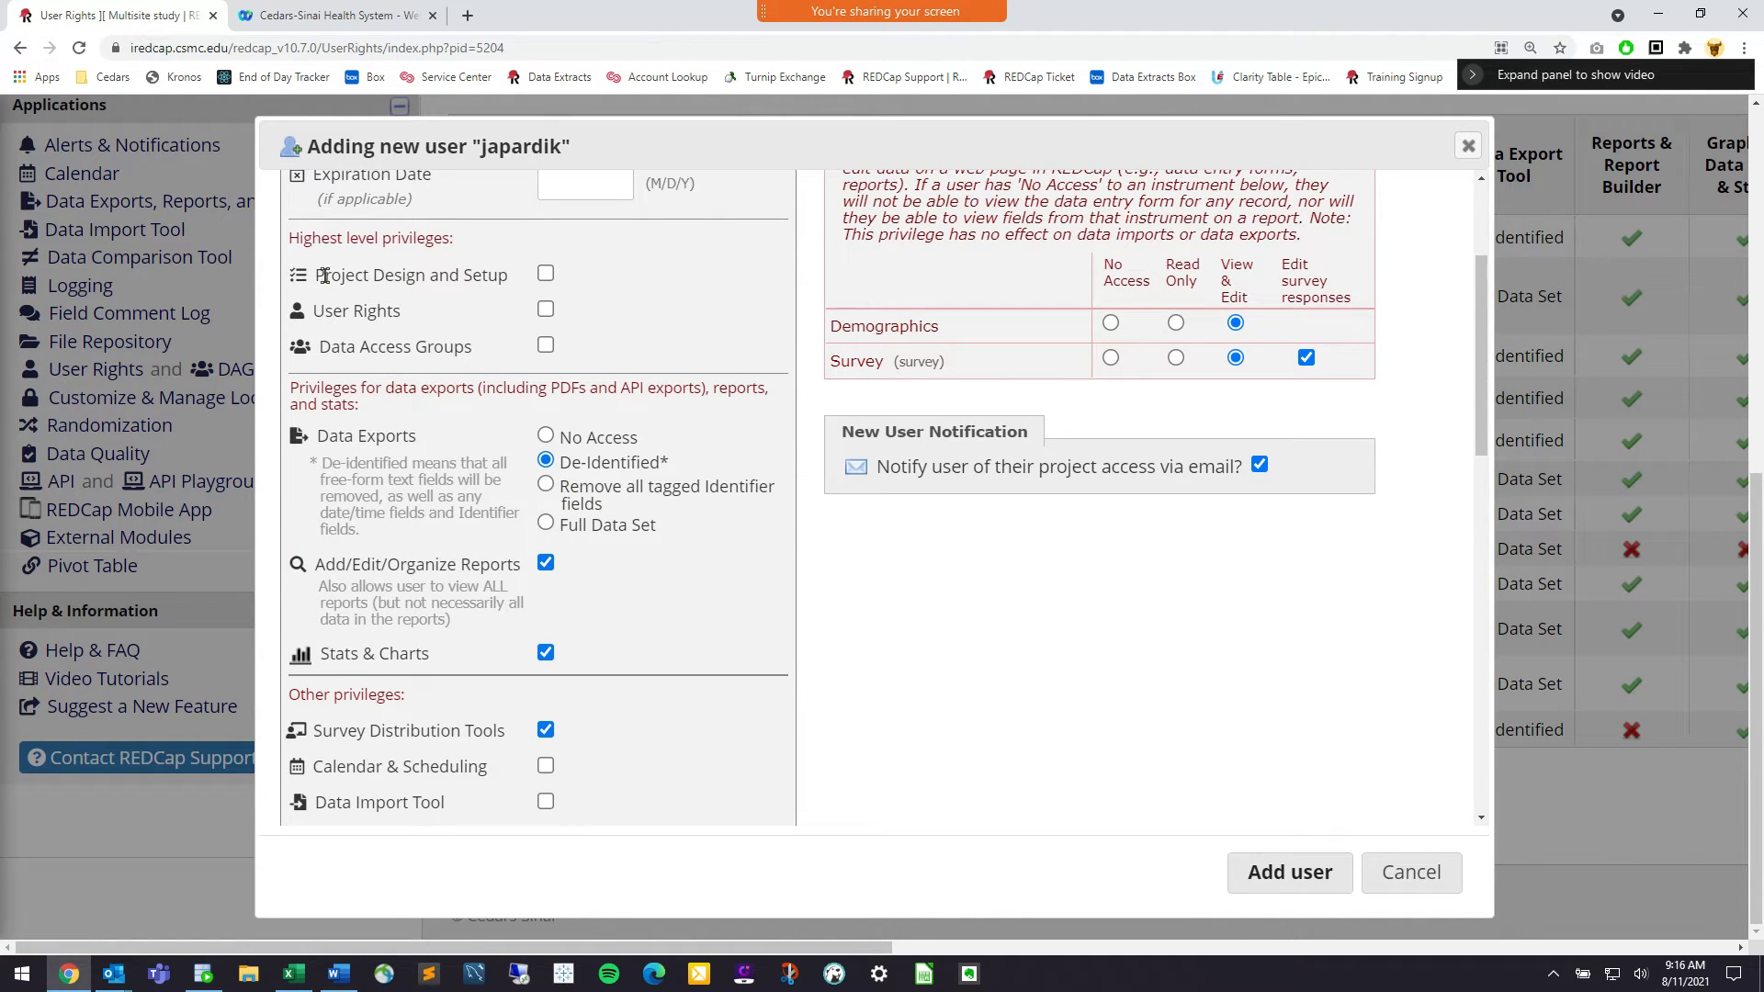
Highlight the Highest level privileges and project records settings headings
{"action": "left_click_drag", "start_coordinate": [459, 244], "coordinate": [288, 261]}
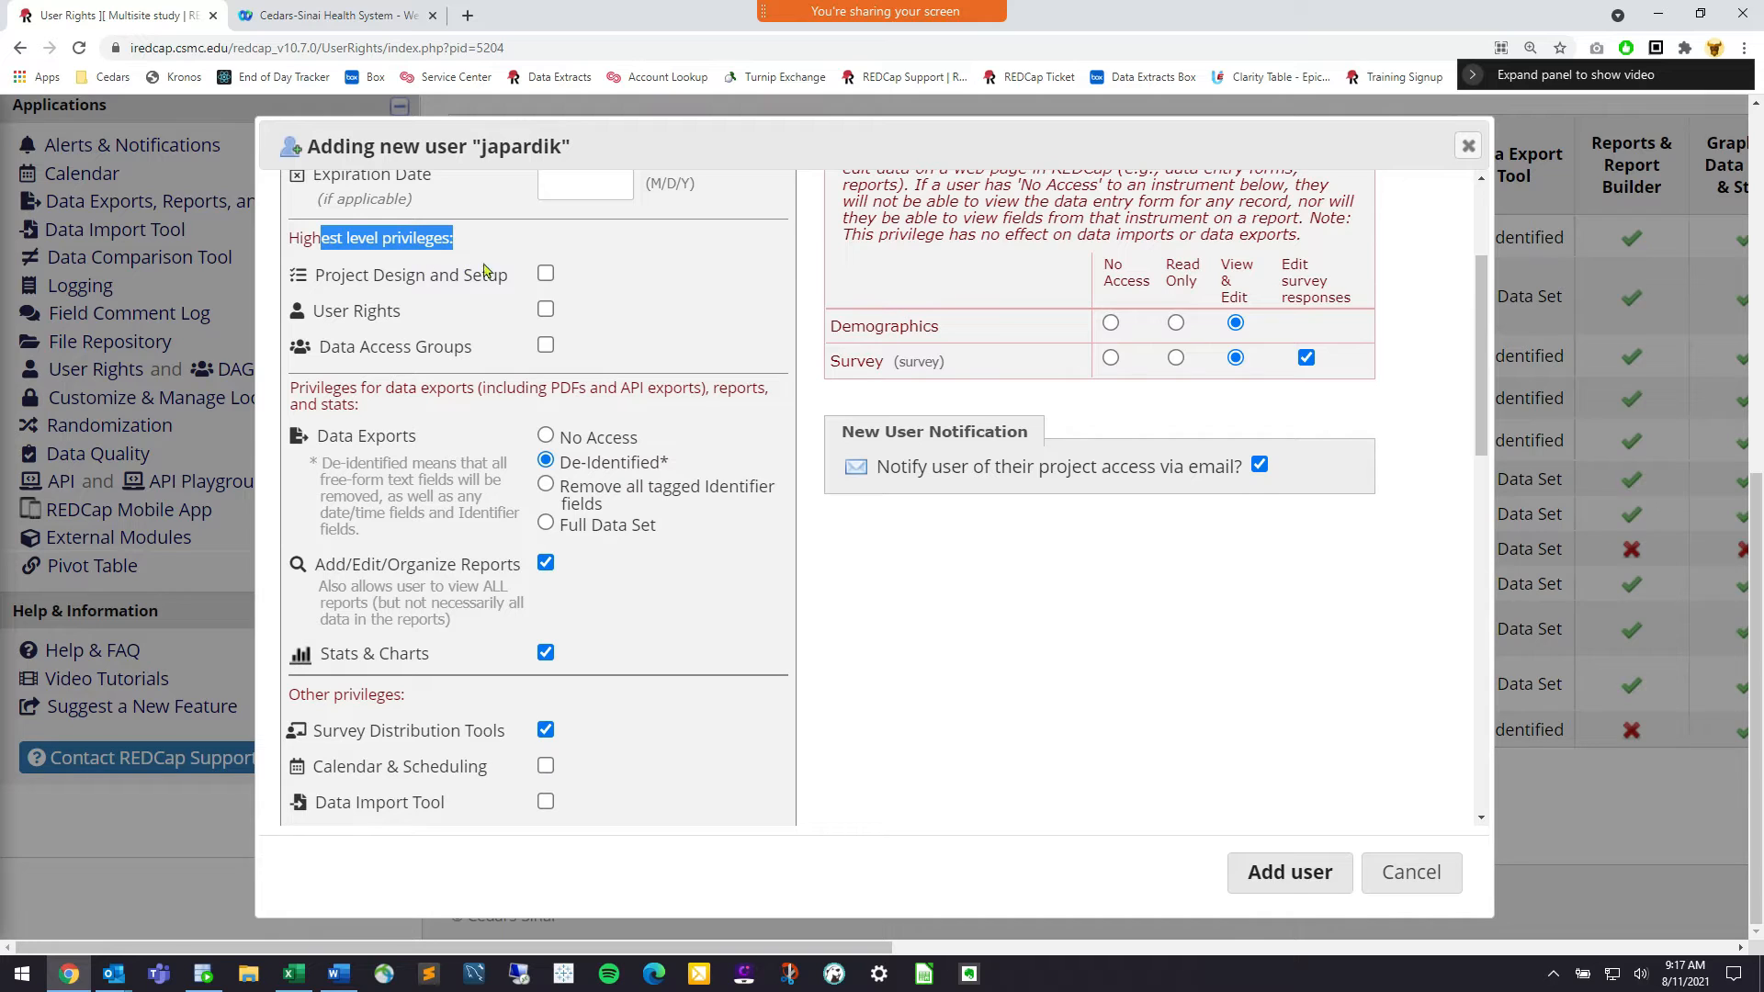
{"action": "left_click_drag", "start_coordinate": [497, 274], "coordinate": [308, 311]}
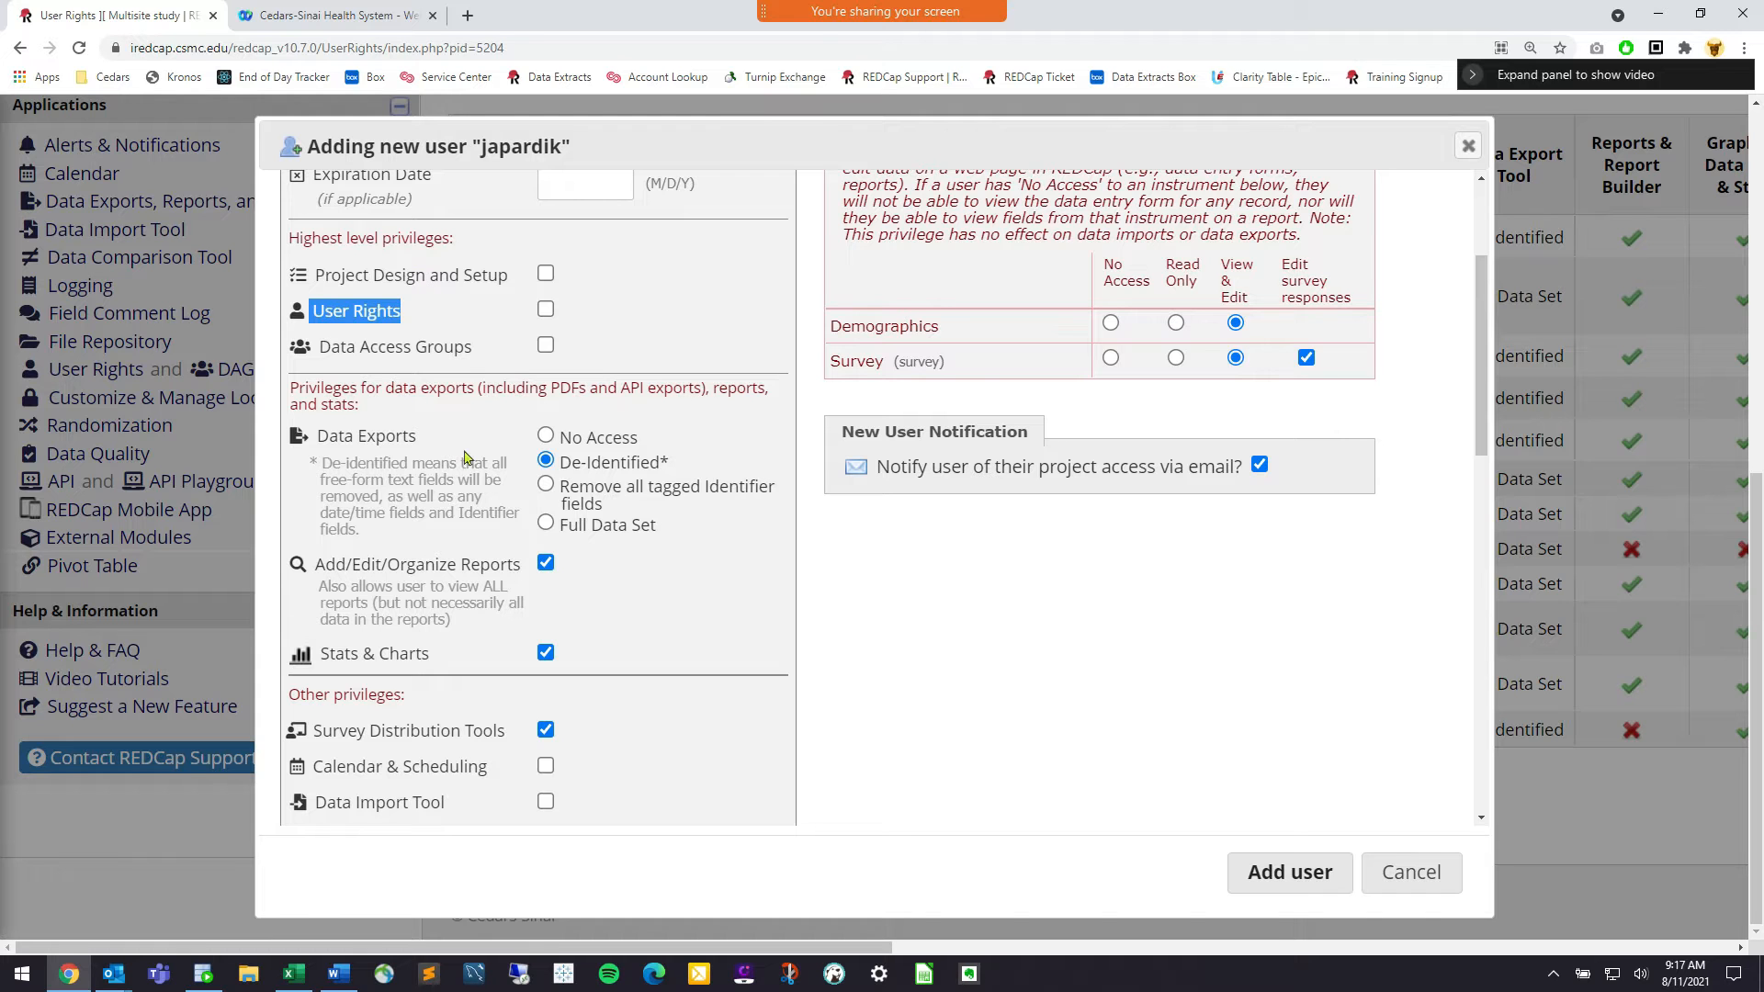
{"action": "scroll", "coordinate": [466, 457], "scroll_direction": "down", "scroll_amount": 12}
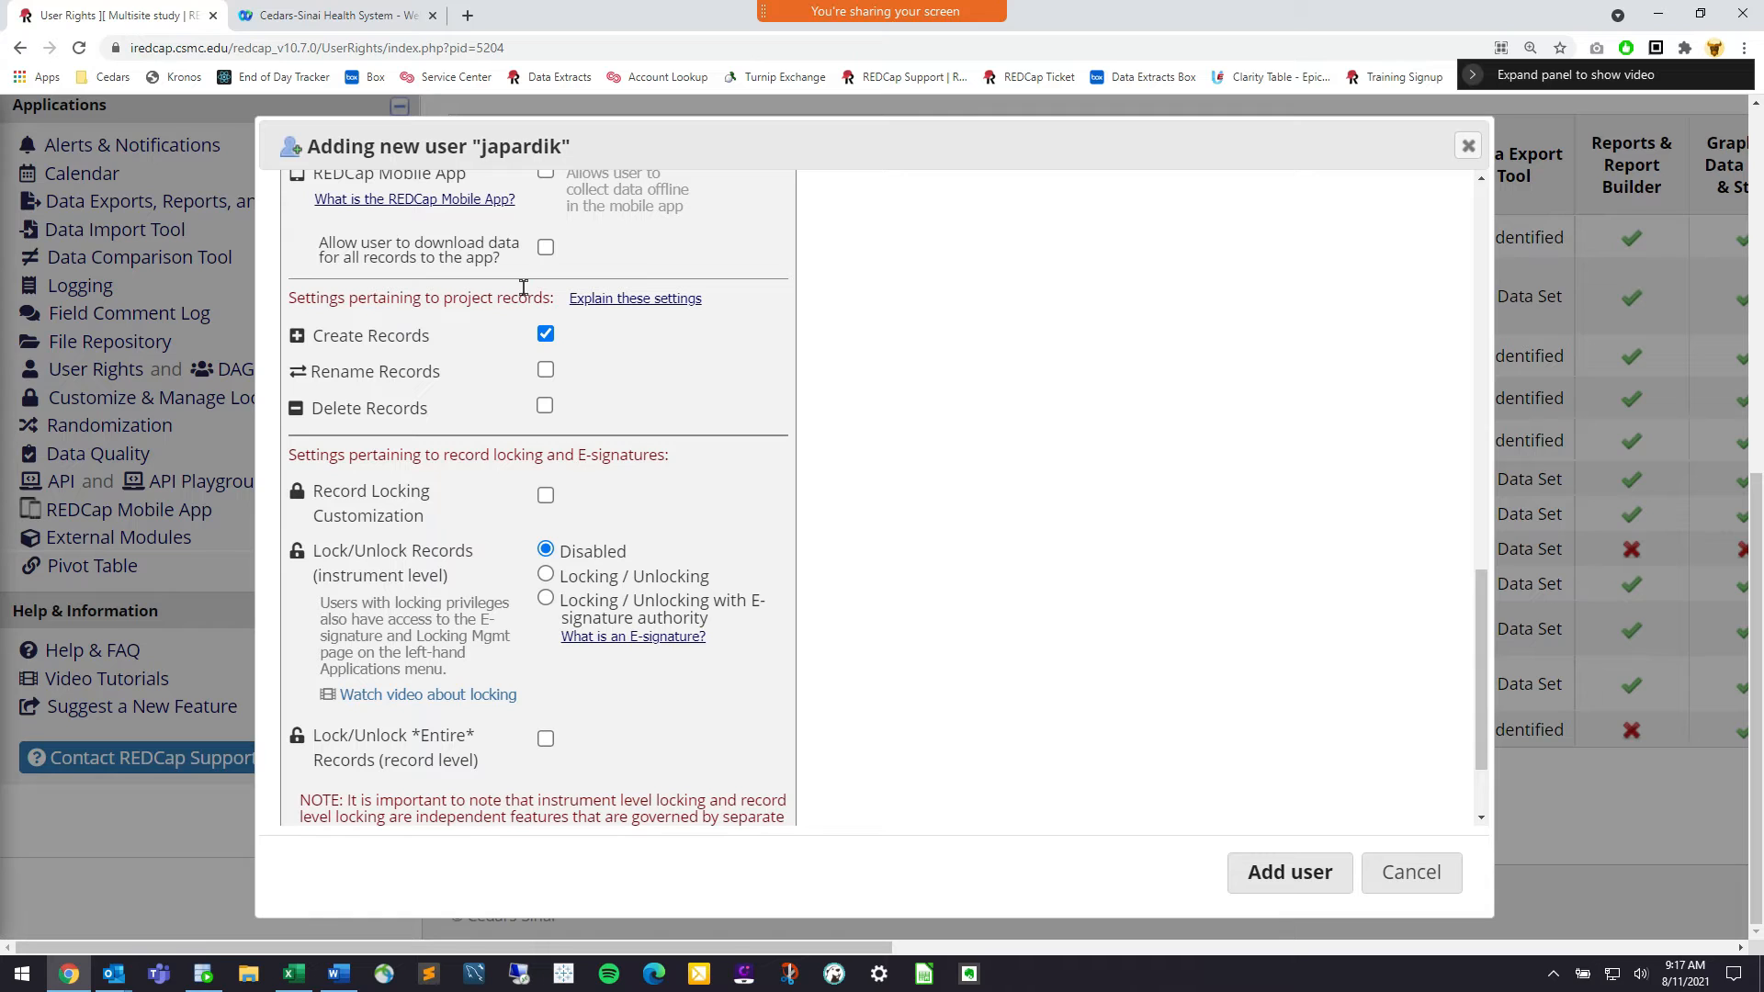
{"action": "left_click_drag", "start_coordinate": [551, 295], "coordinate": [302, 298]}
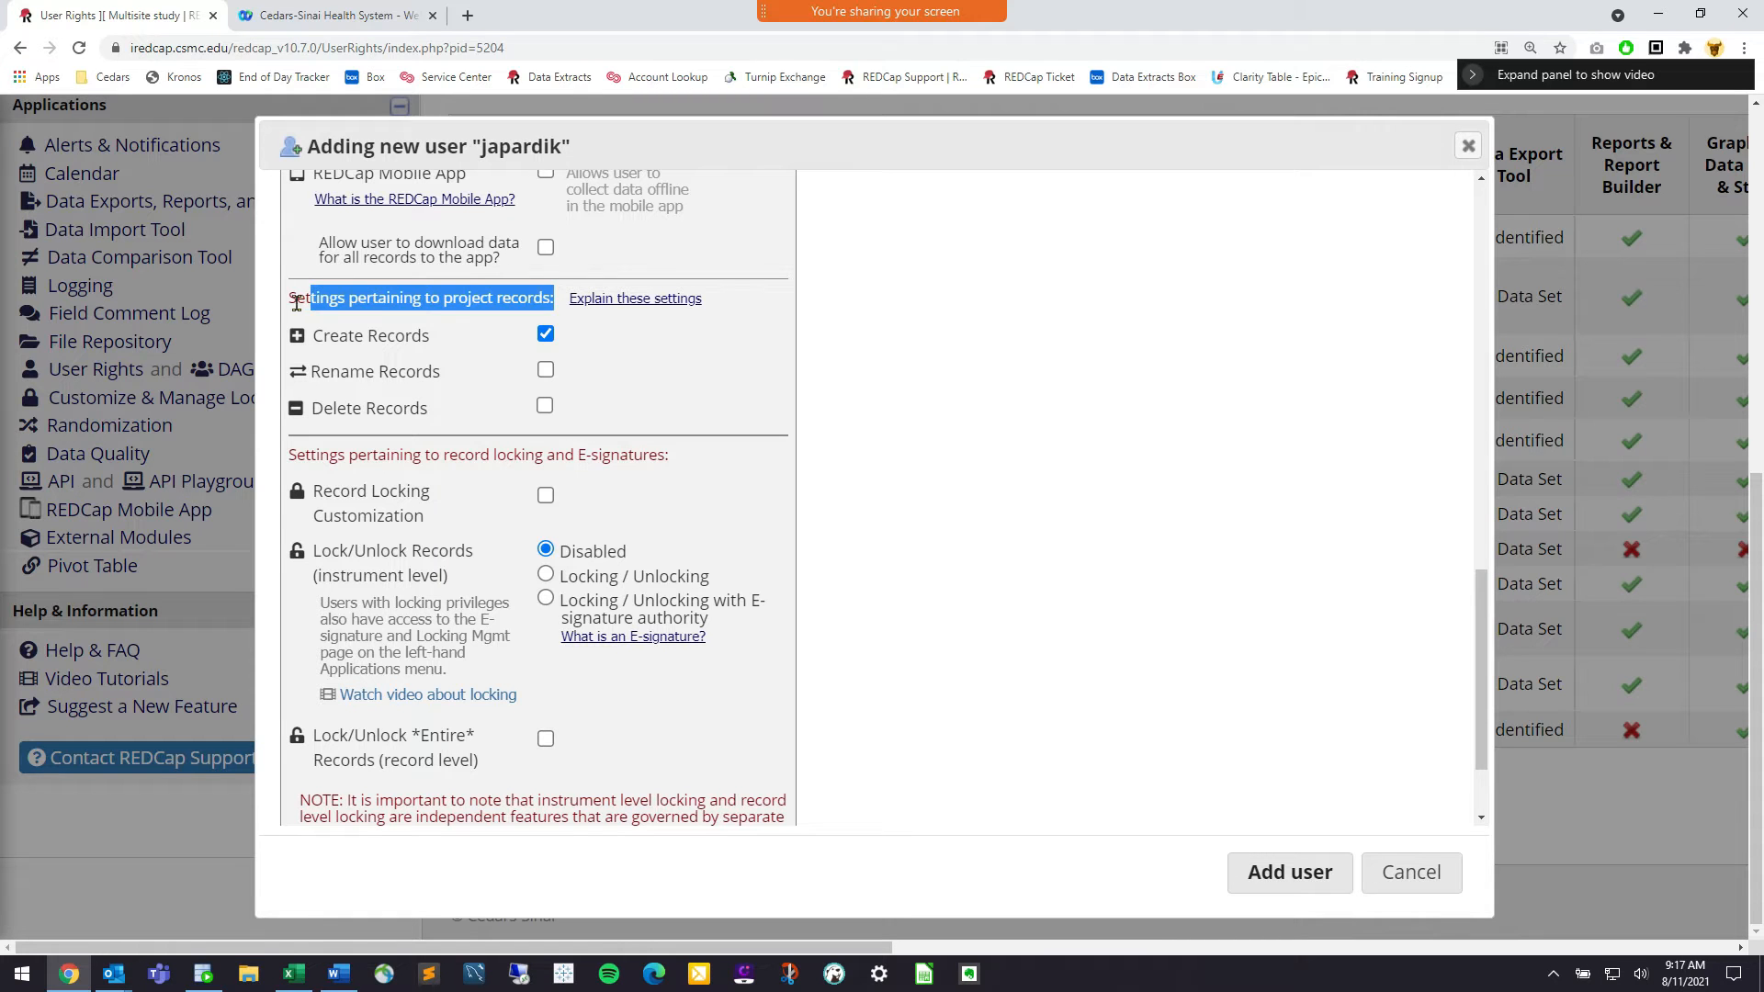
{"action": "left_click", "coordinate": [299, 298]}
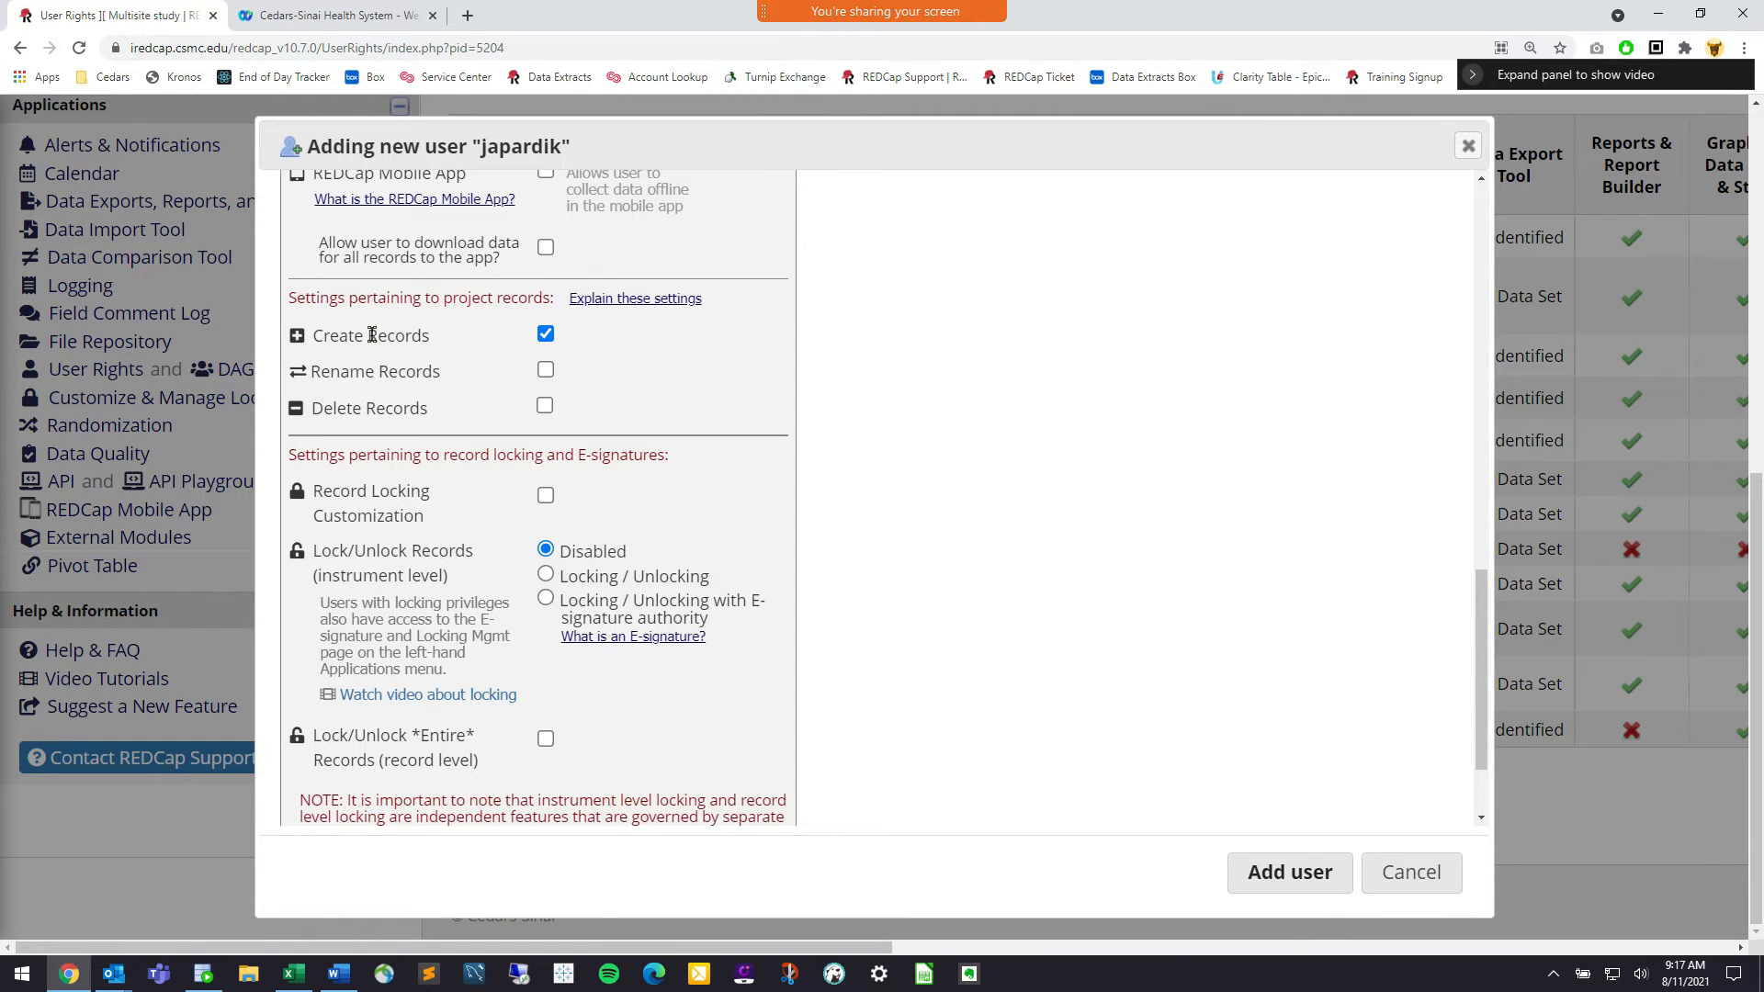
Toggle Delete Records on, off and on again, leaving it enabled
{"action": "left_click", "coordinate": [546, 407]}
{"action": "left_click", "coordinate": [546, 406]}
{"action": "left_click_drag", "start_coordinate": [338, 450], "coordinate": [323, 434]}
{"action": "left_click", "coordinate": [327, 428]}
{"action": "left_click_drag", "start_coordinate": [433, 410], "coordinate": [311, 414]}
{"action": "left_click", "coordinate": [311, 414]}
{"action": "left_click", "coordinate": [544, 407]}
{"action": "scroll", "coordinate": [846, 485], "scroll_direction": "down", "scroll_amount": 2}
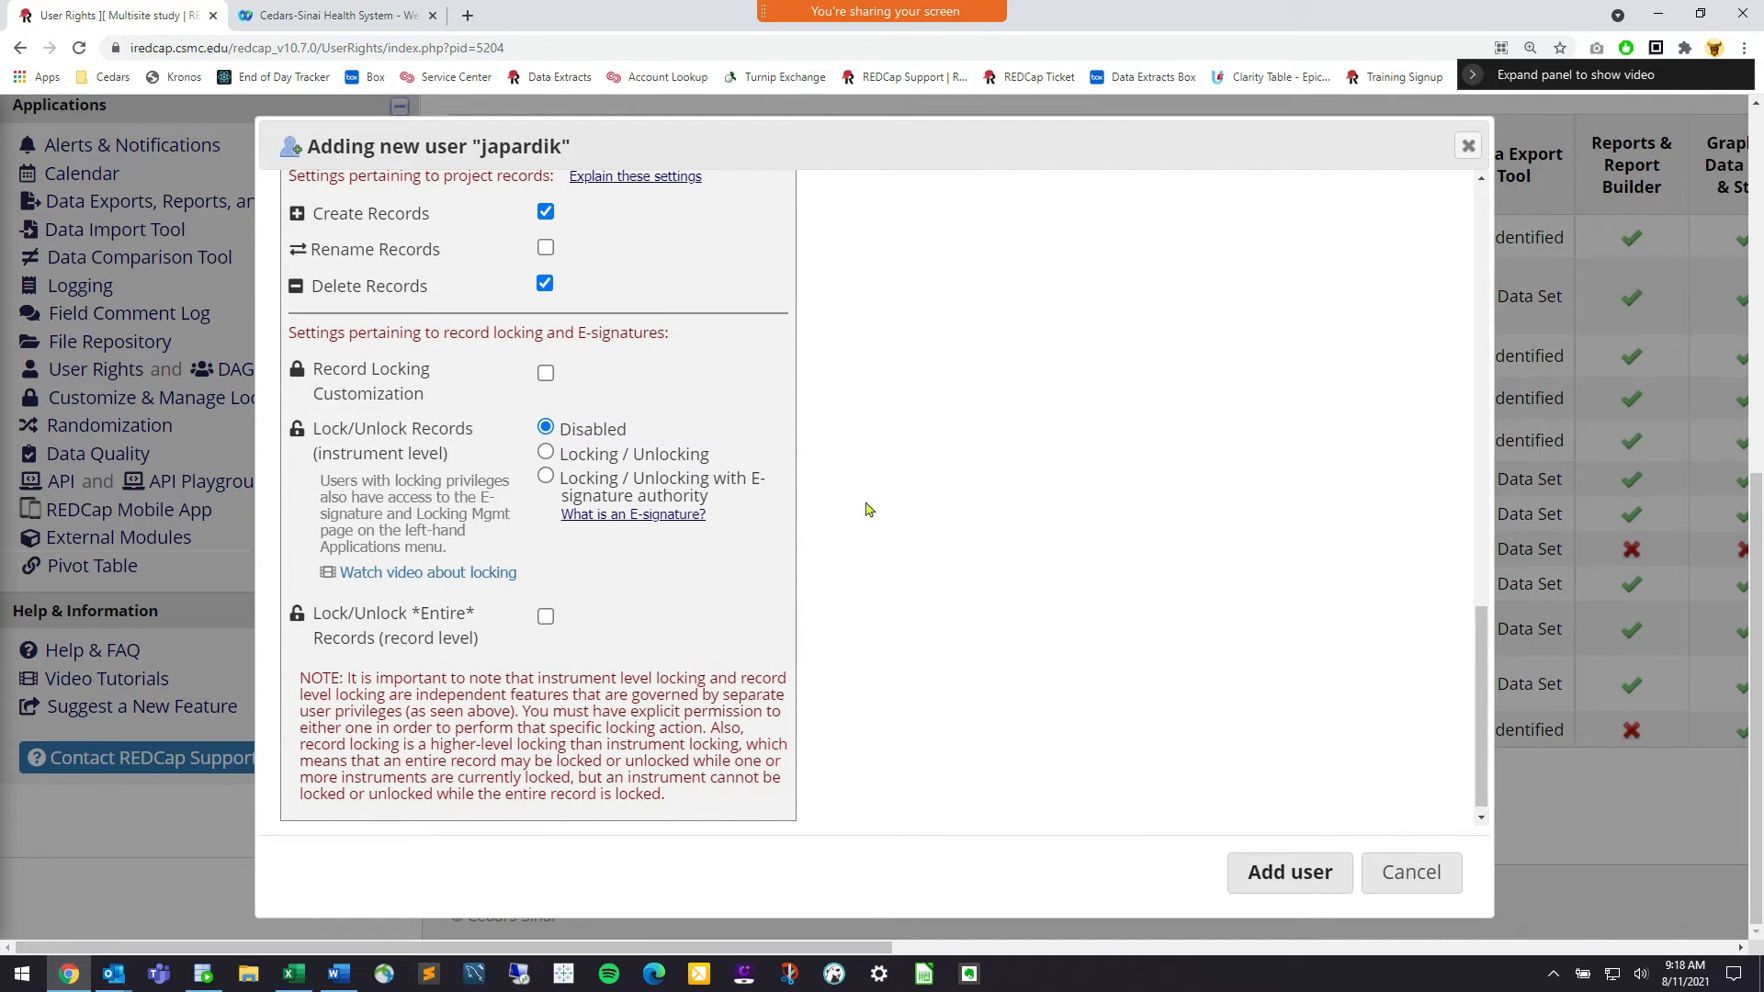
{"action": "scroll", "coordinate": [867, 509], "scroll_direction": "up", "scroll_amount": 15}
{"action": "left_click_drag", "start_coordinate": [463, 473], "coordinate": [287, 471]}
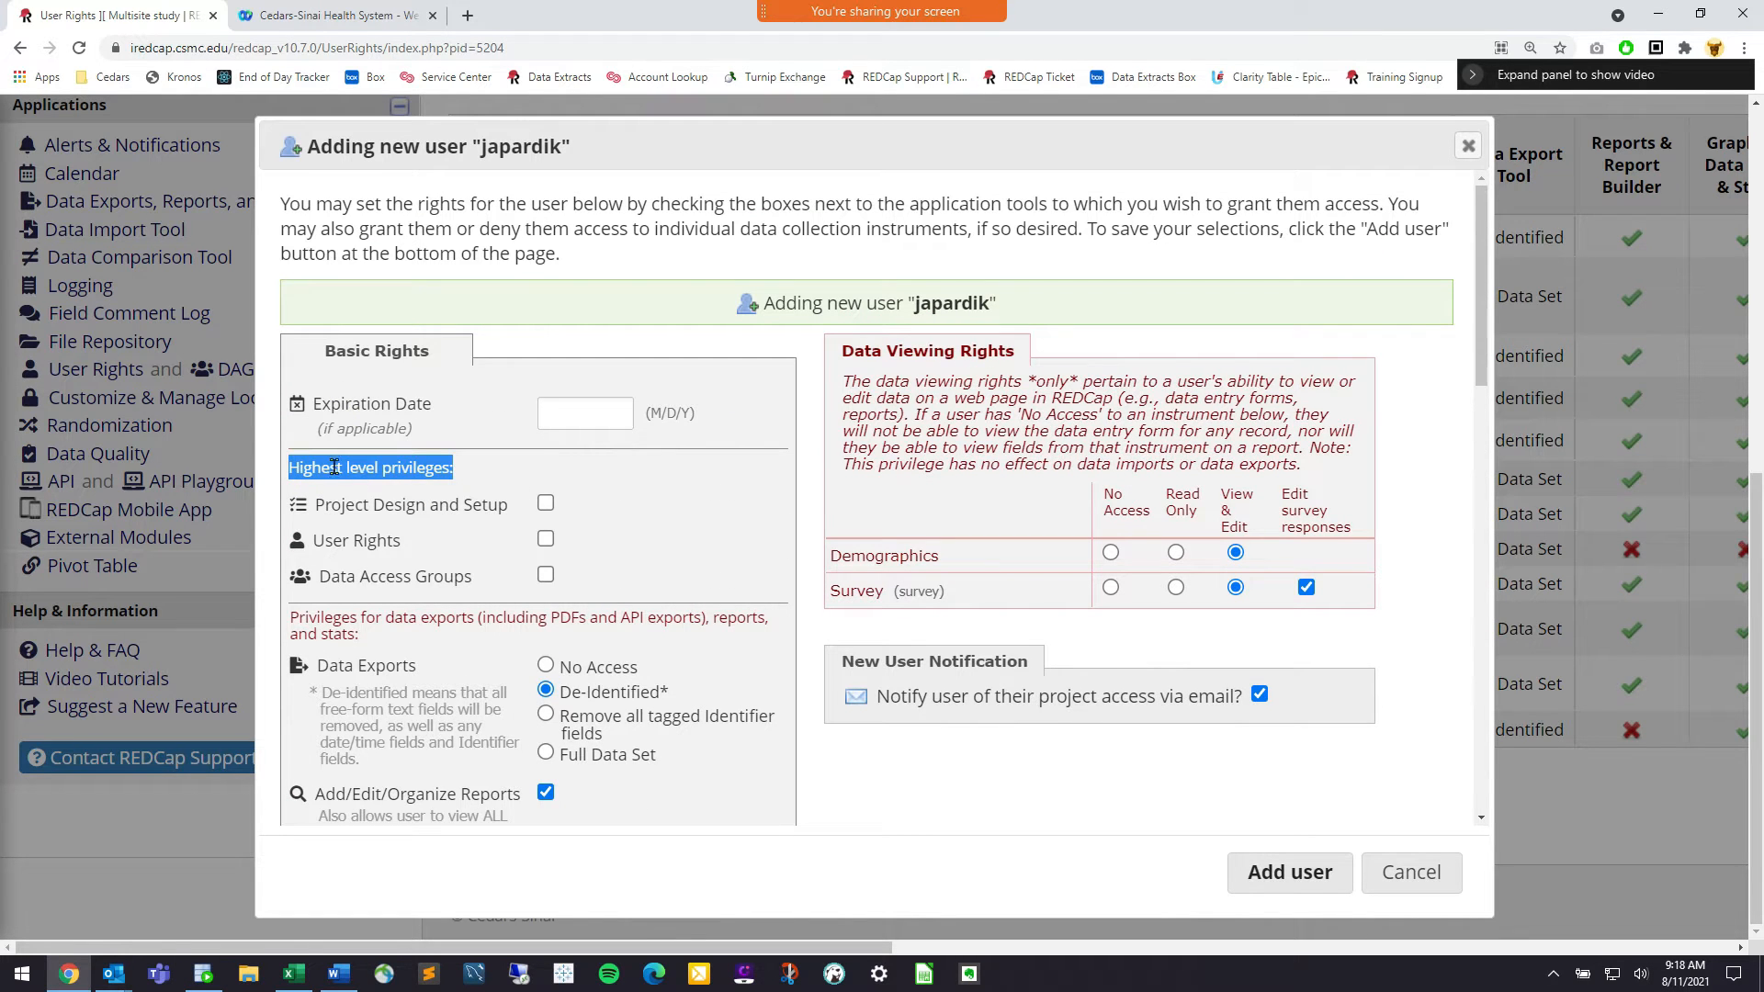
{"action": "scroll", "coordinate": [442, 496], "scroll_direction": "down", "scroll_amount": 12}
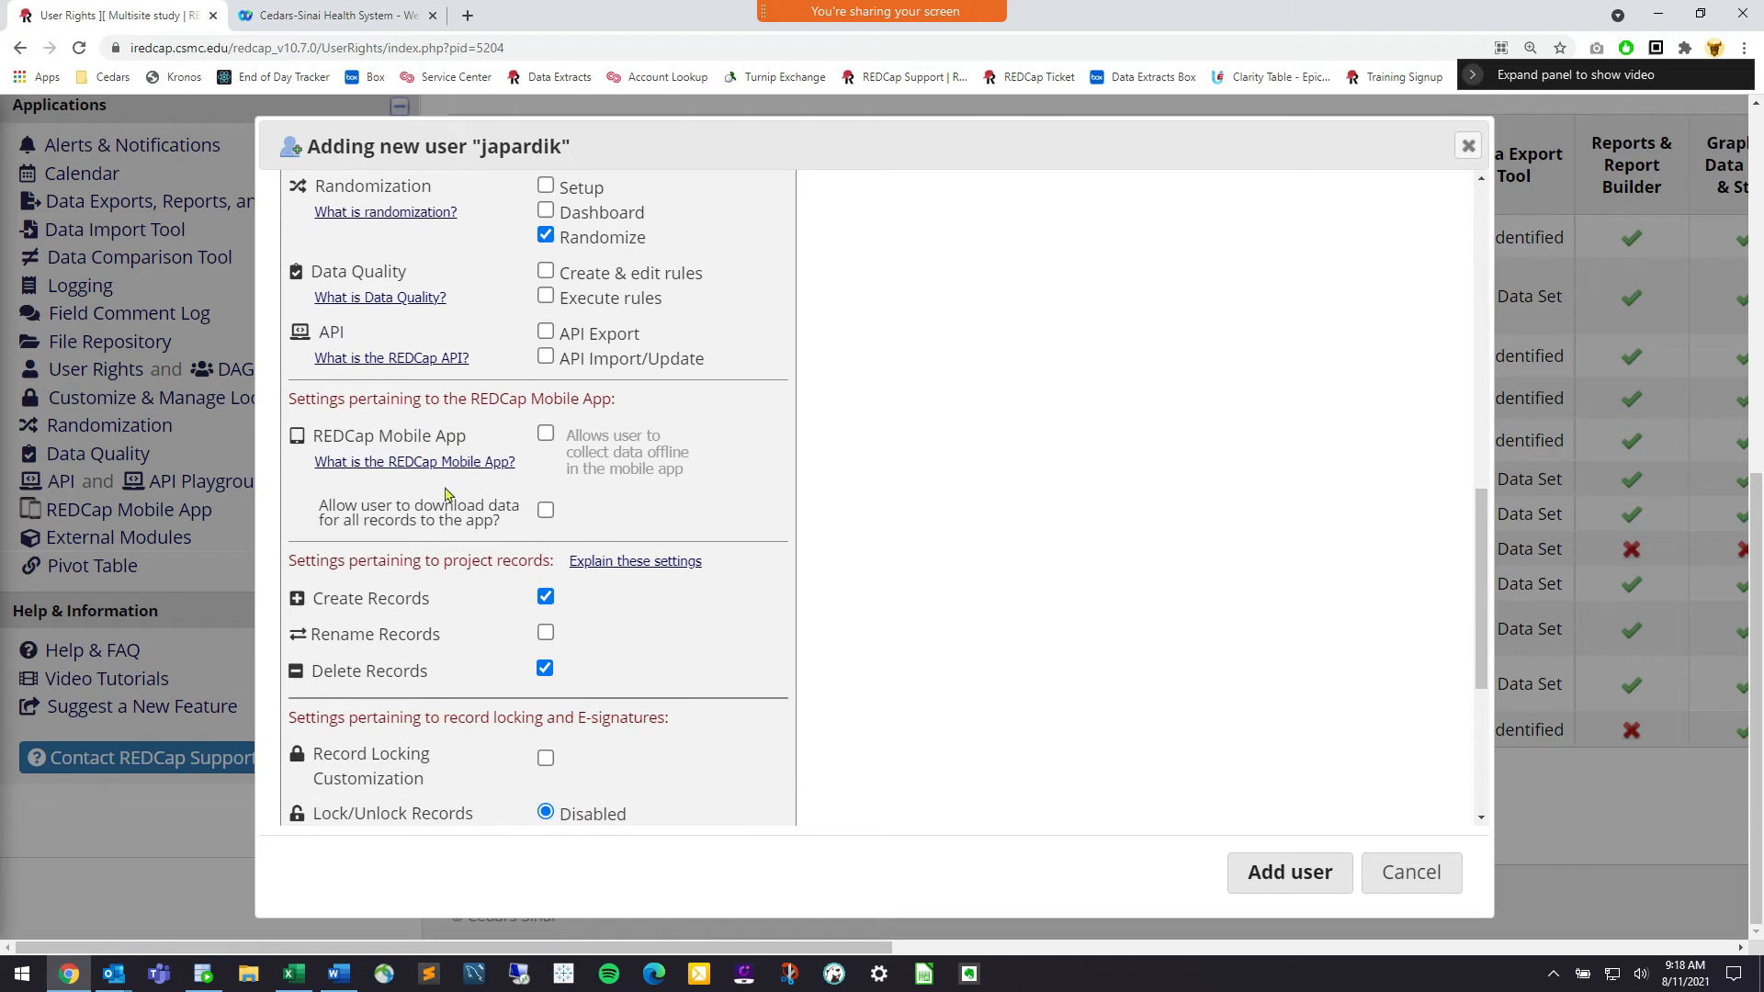
{"action": "scroll", "coordinate": [464, 496], "scroll_direction": "down", "scroll_amount": 2}
{"action": "left_click_drag", "start_coordinate": [552, 401], "coordinate": [289, 406]}
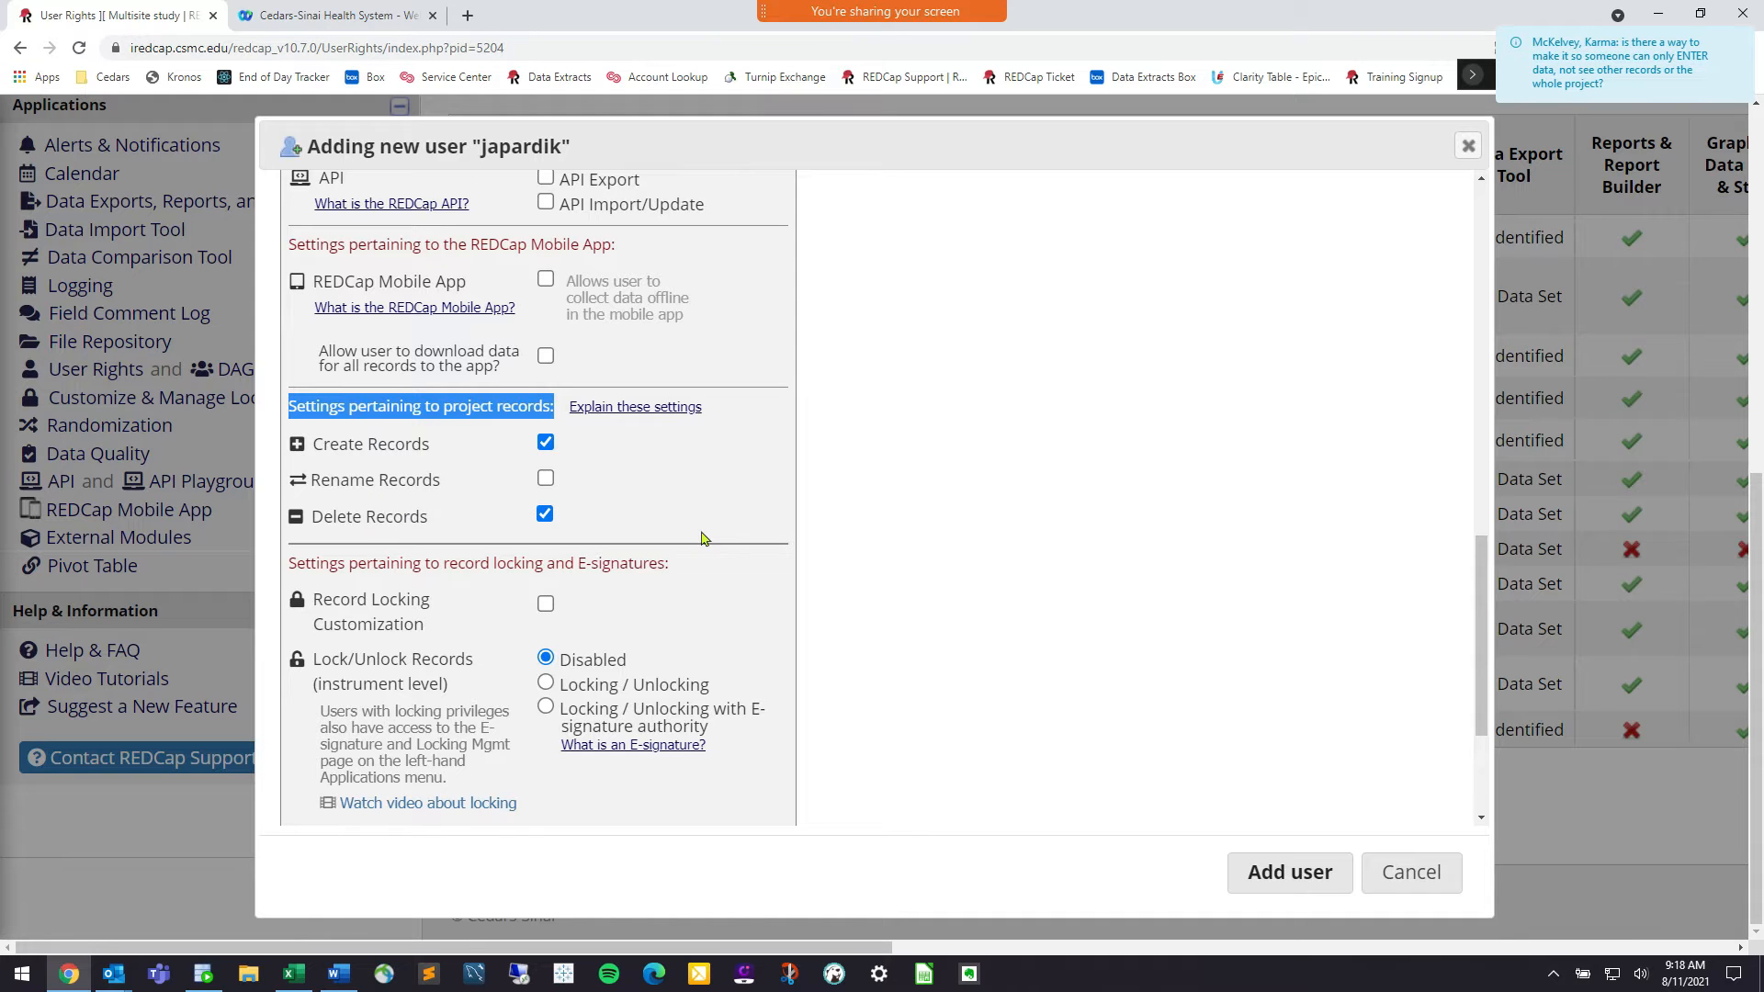
{"action": "scroll", "coordinate": [701, 538], "scroll_direction": "up", "scroll_amount": 15}
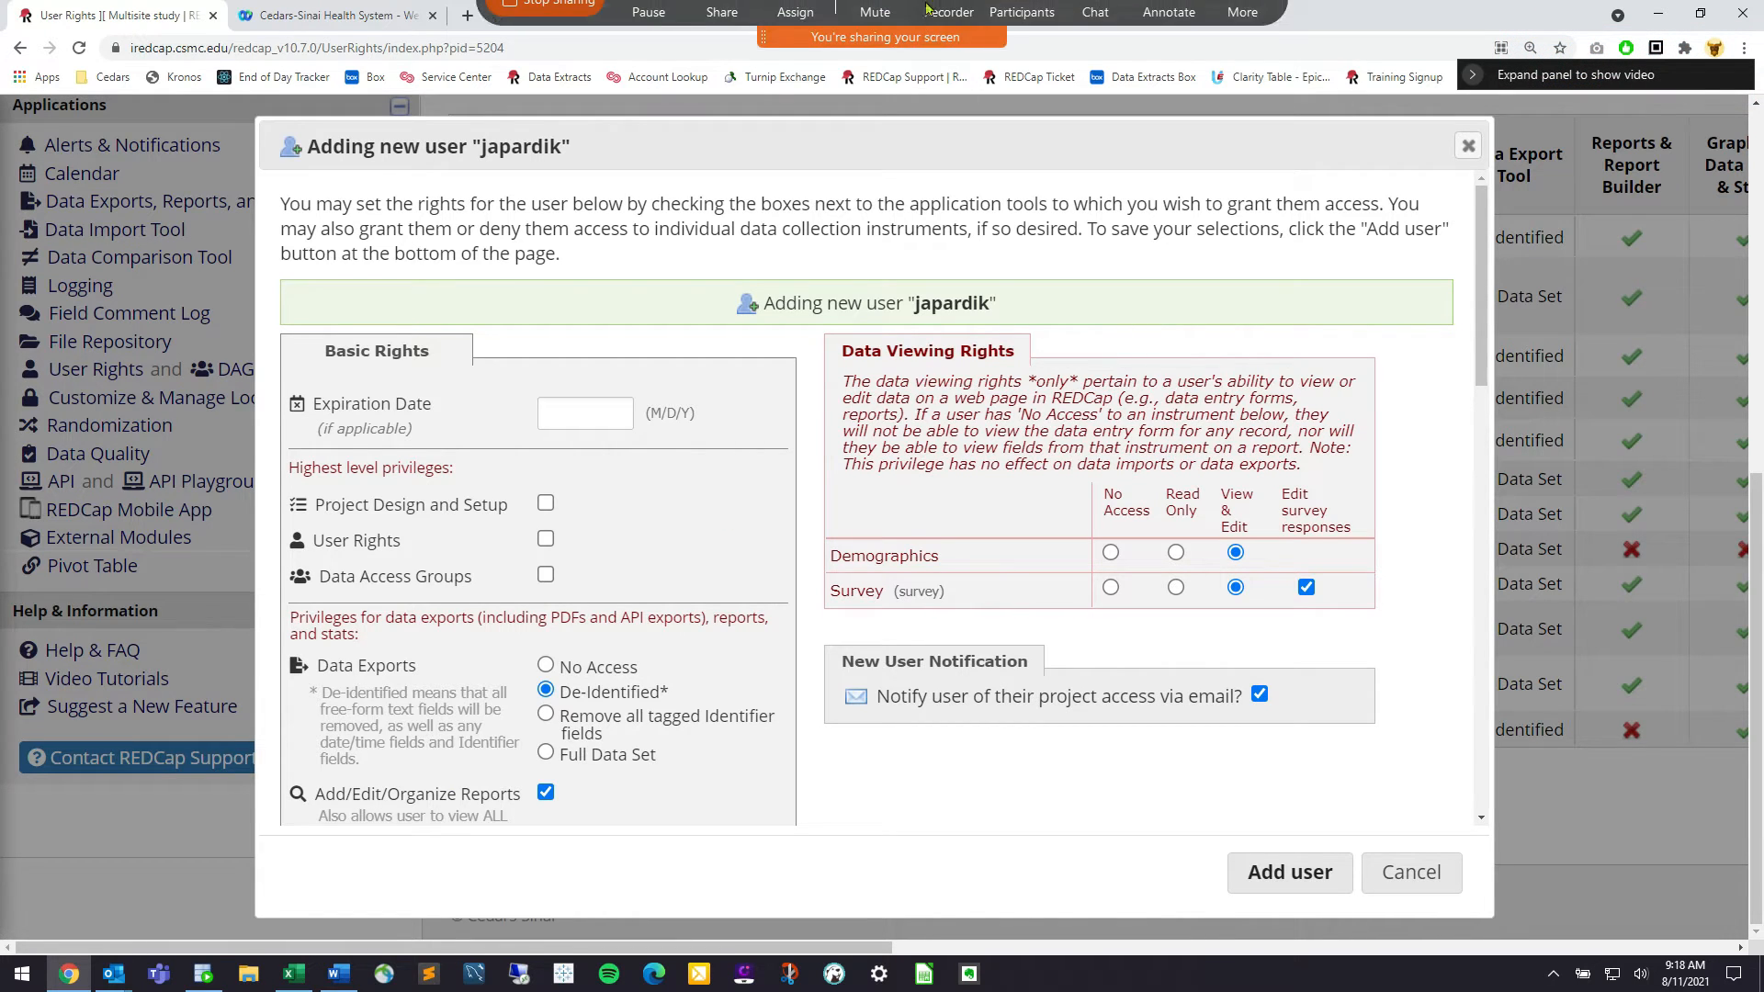
{"action": "left_click", "coordinate": [1096, 28]}
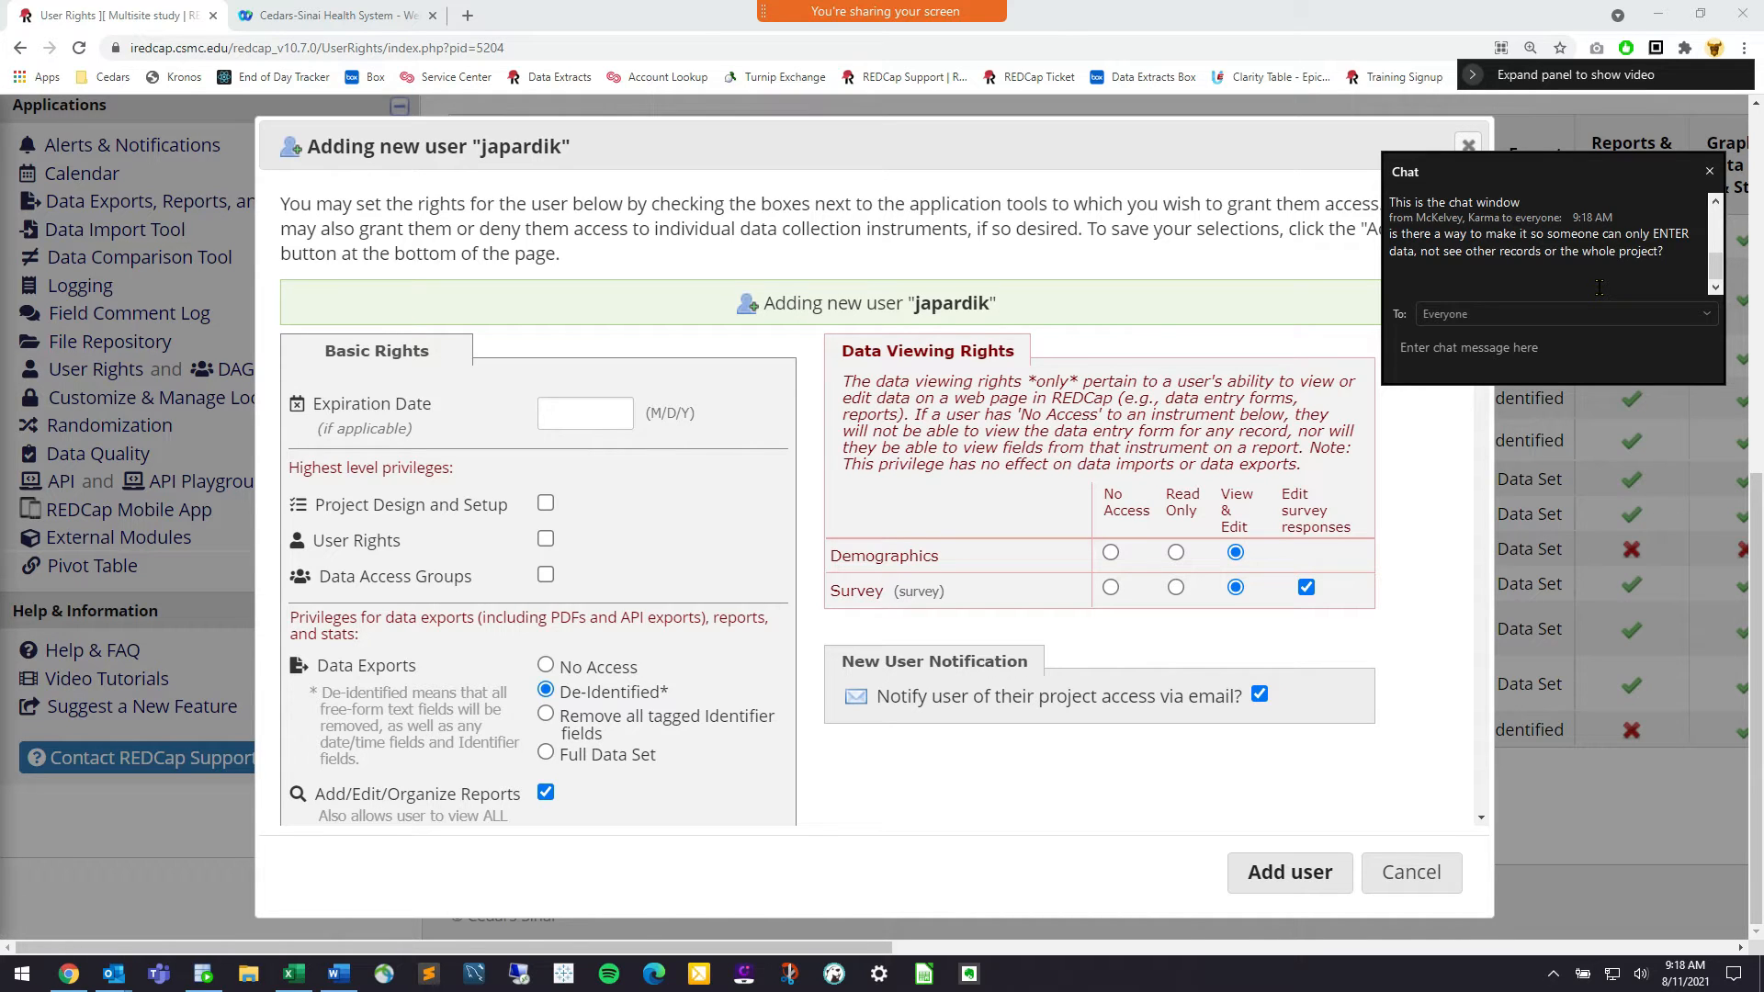
{"action": "left_click", "coordinate": [1707, 173]}
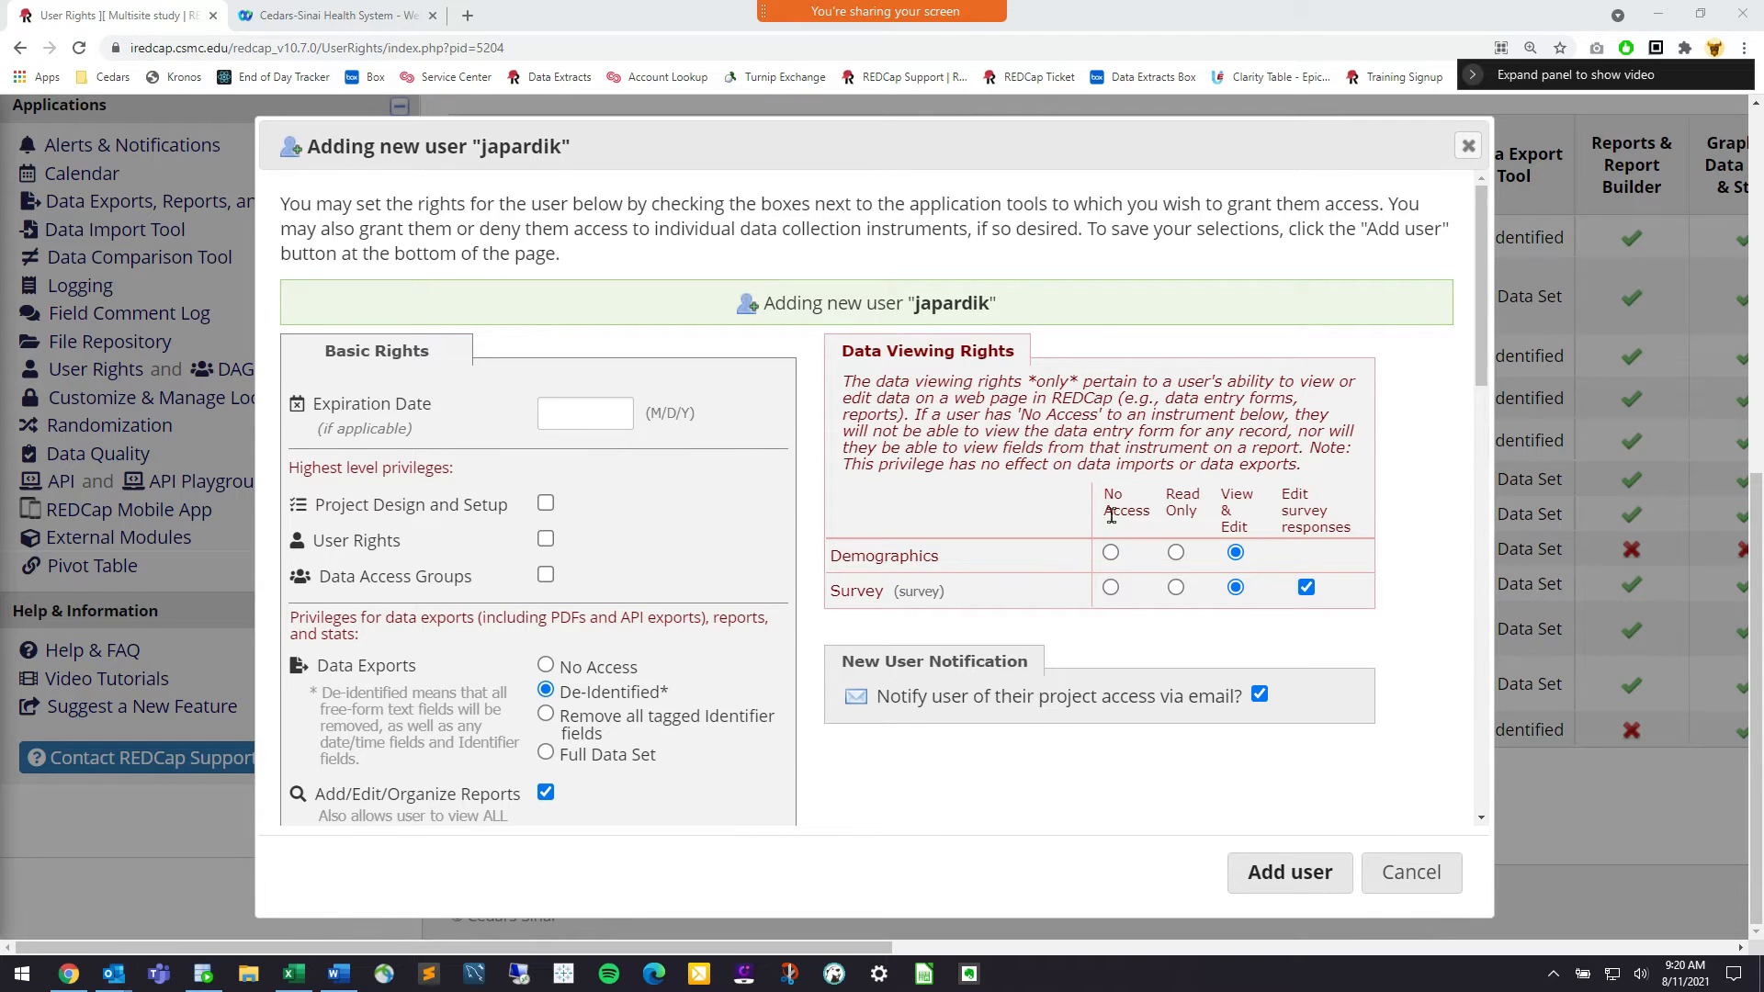
{"action": "left_click_drag", "start_coordinate": [862, 381], "coordinate": [1118, 388]}
{"action": "left_click", "coordinate": [1118, 388]}
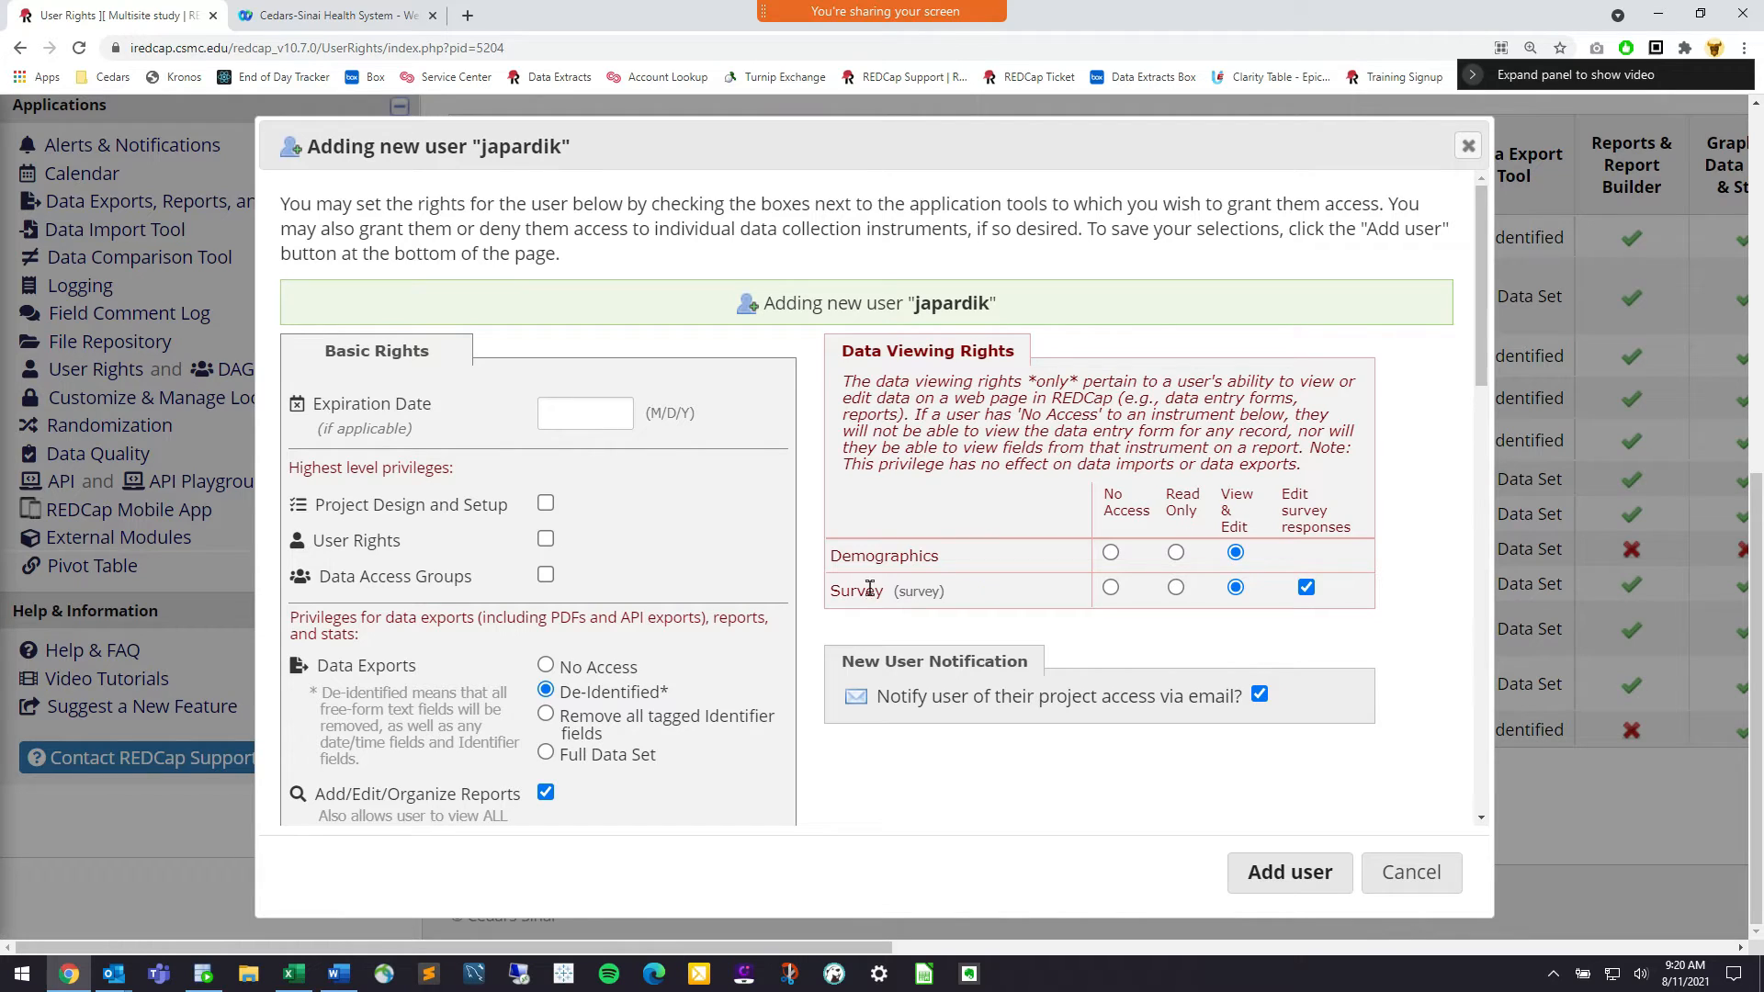
Try No Access and Read Only for the Survey instrument, then restore View & Edit
{"action": "double_click", "coordinate": [860, 557]}
{"action": "left_click", "coordinate": [846, 557]}
{"action": "left_click", "coordinate": [1111, 589]}
{"action": "left_click", "coordinate": [1175, 589]}
{"action": "left_click", "coordinate": [1112, 589]}
{"action": "left_click", "coordinate": [1175, 592]}
{"action": "left_click", "coordinate": [1235, 591]}
Uncheck Edit survey responses and Notify user via email
{"action": "left_click", "coordinate": [1147, 517]}
{"action": "left_click", "coordinate": [1263, 696]}
{"action": "scroll", "coordinate": [1108, 692], "scroll_direction": "down", "scroll_amount": 2}
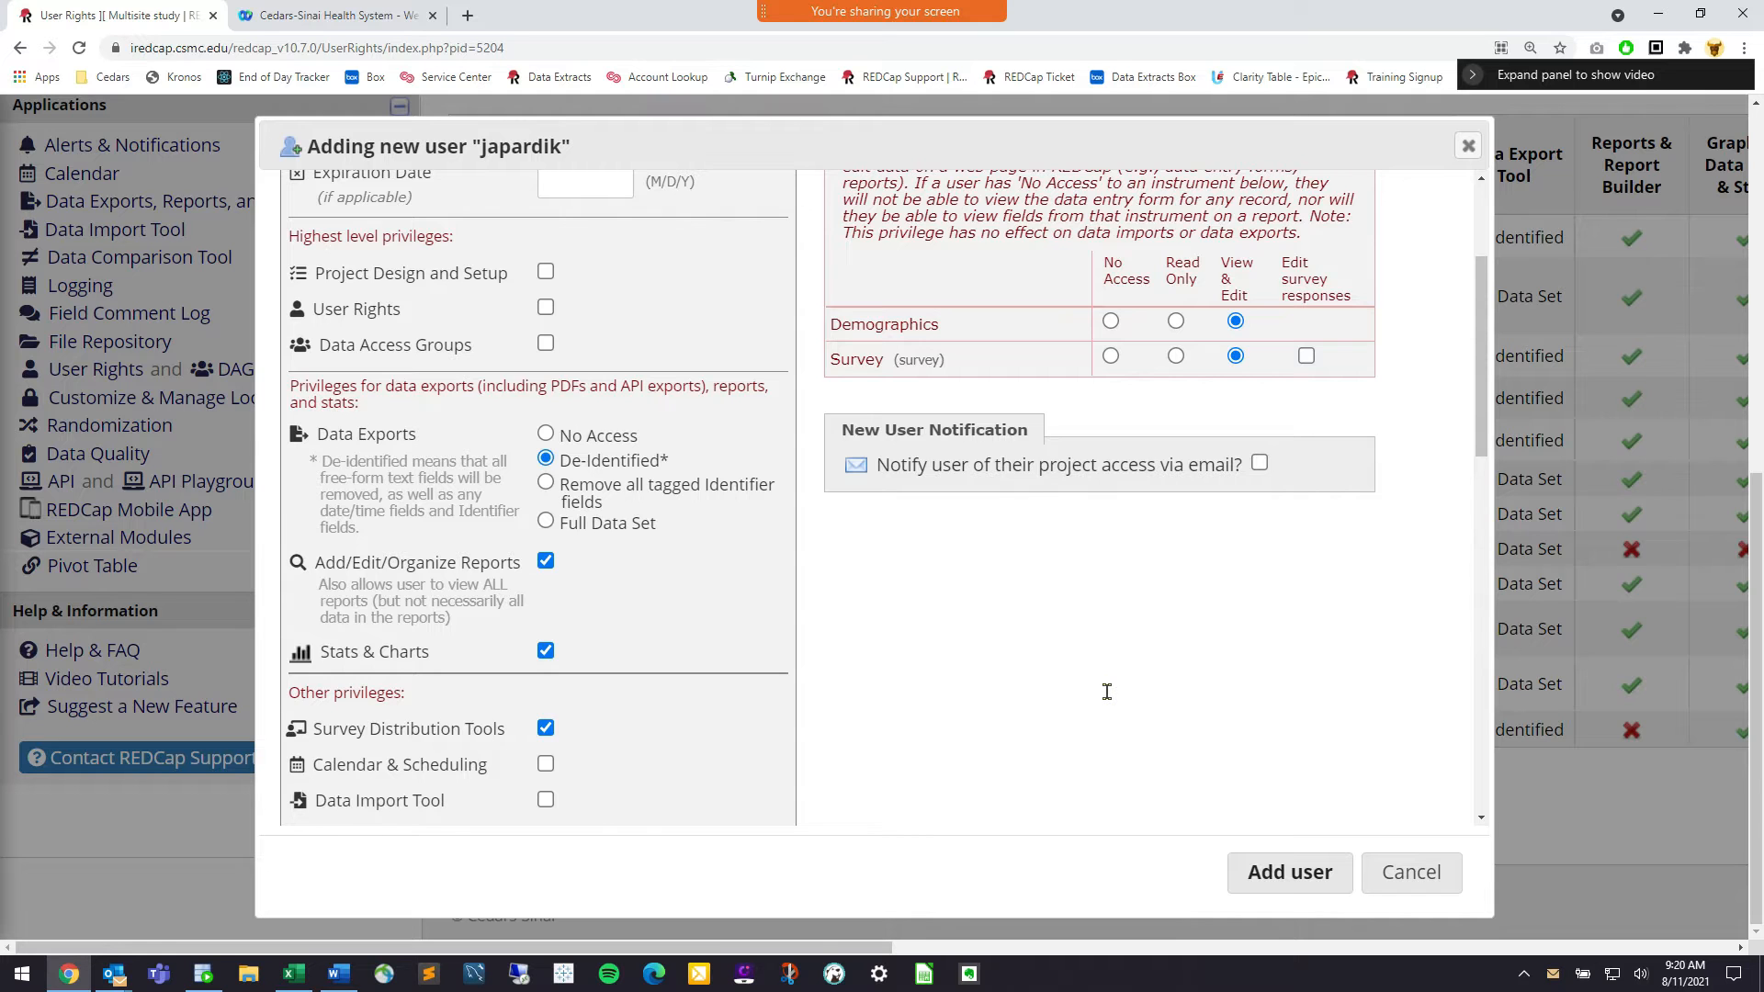
{"action": "scroll", "coordinate": [1108, 692], "scroll_direction": "up", "scroll_amount": 1}
{"action": "scroll", "coordinate": [1303, 653], "scroll_direction": "down", "scroll_amount": 5}
{"action": "scroll", "coordinate": [1303, 652], "scroll_direction": "down", "scroll_amount": 5}
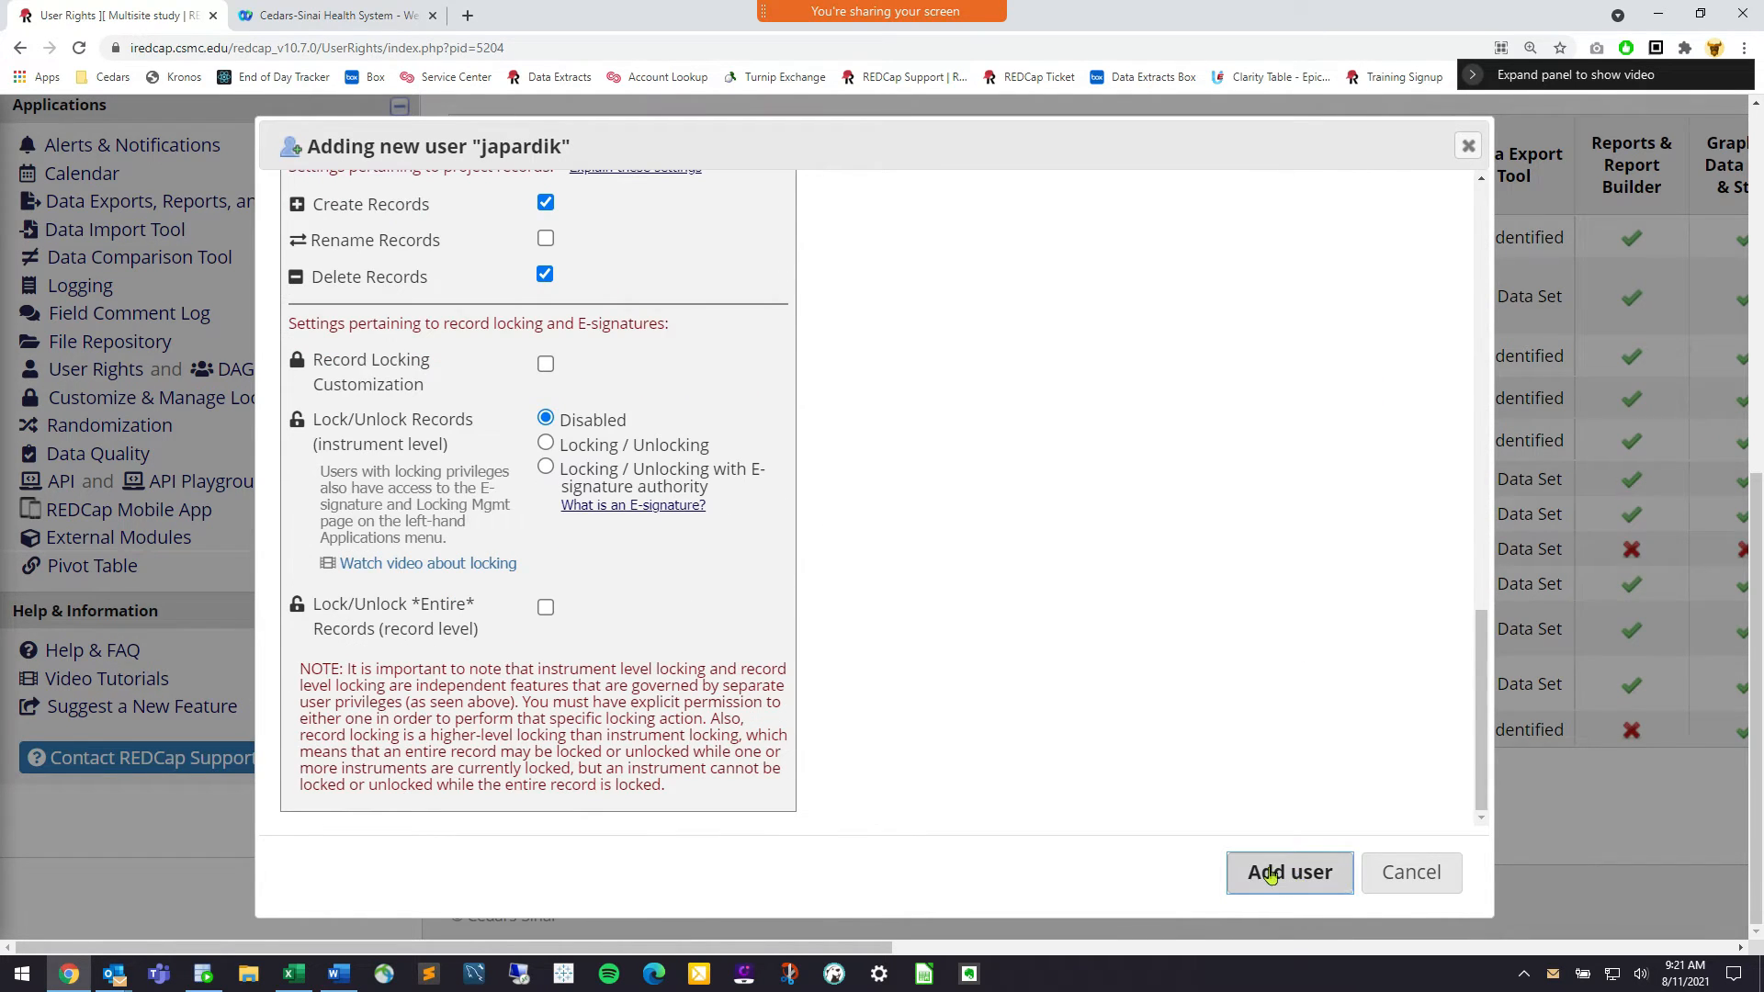
Add the user with these rights and review the six-user rights table
{"action": "scroll", "coordinate": [1259, 649], "scroll_direction": "up", "scroll_amount": 10}
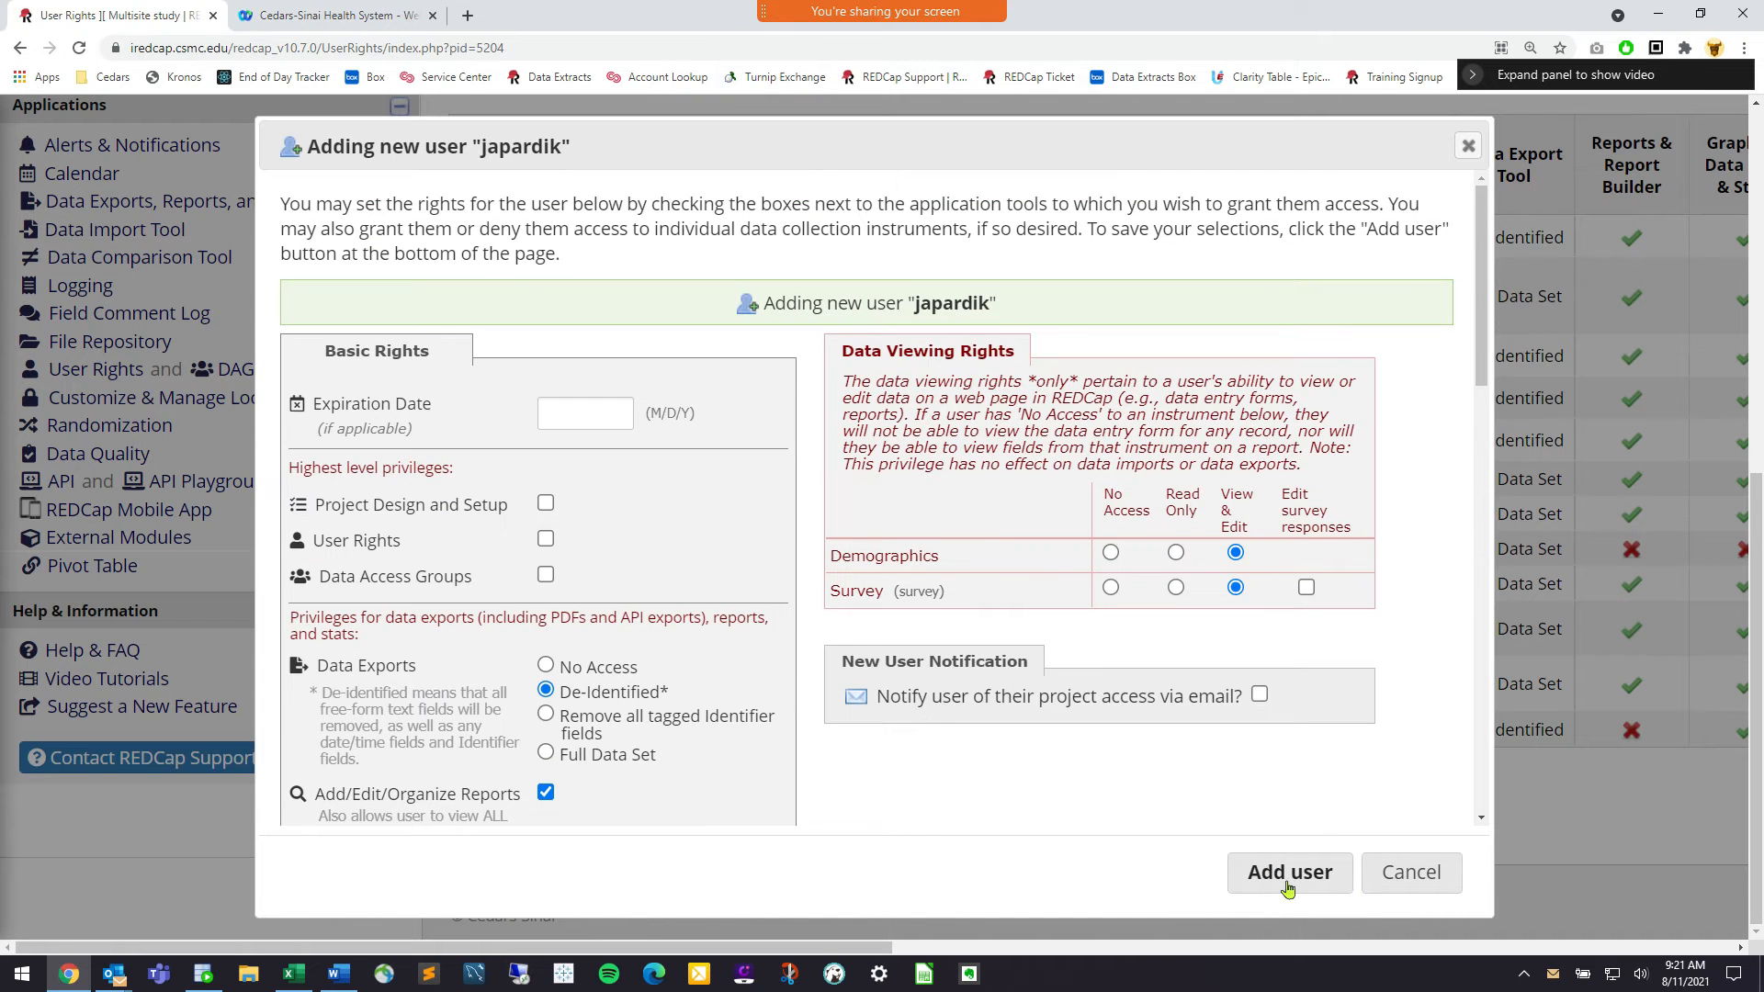
{"action": "left_click", "coordinate": [1289, 873]}
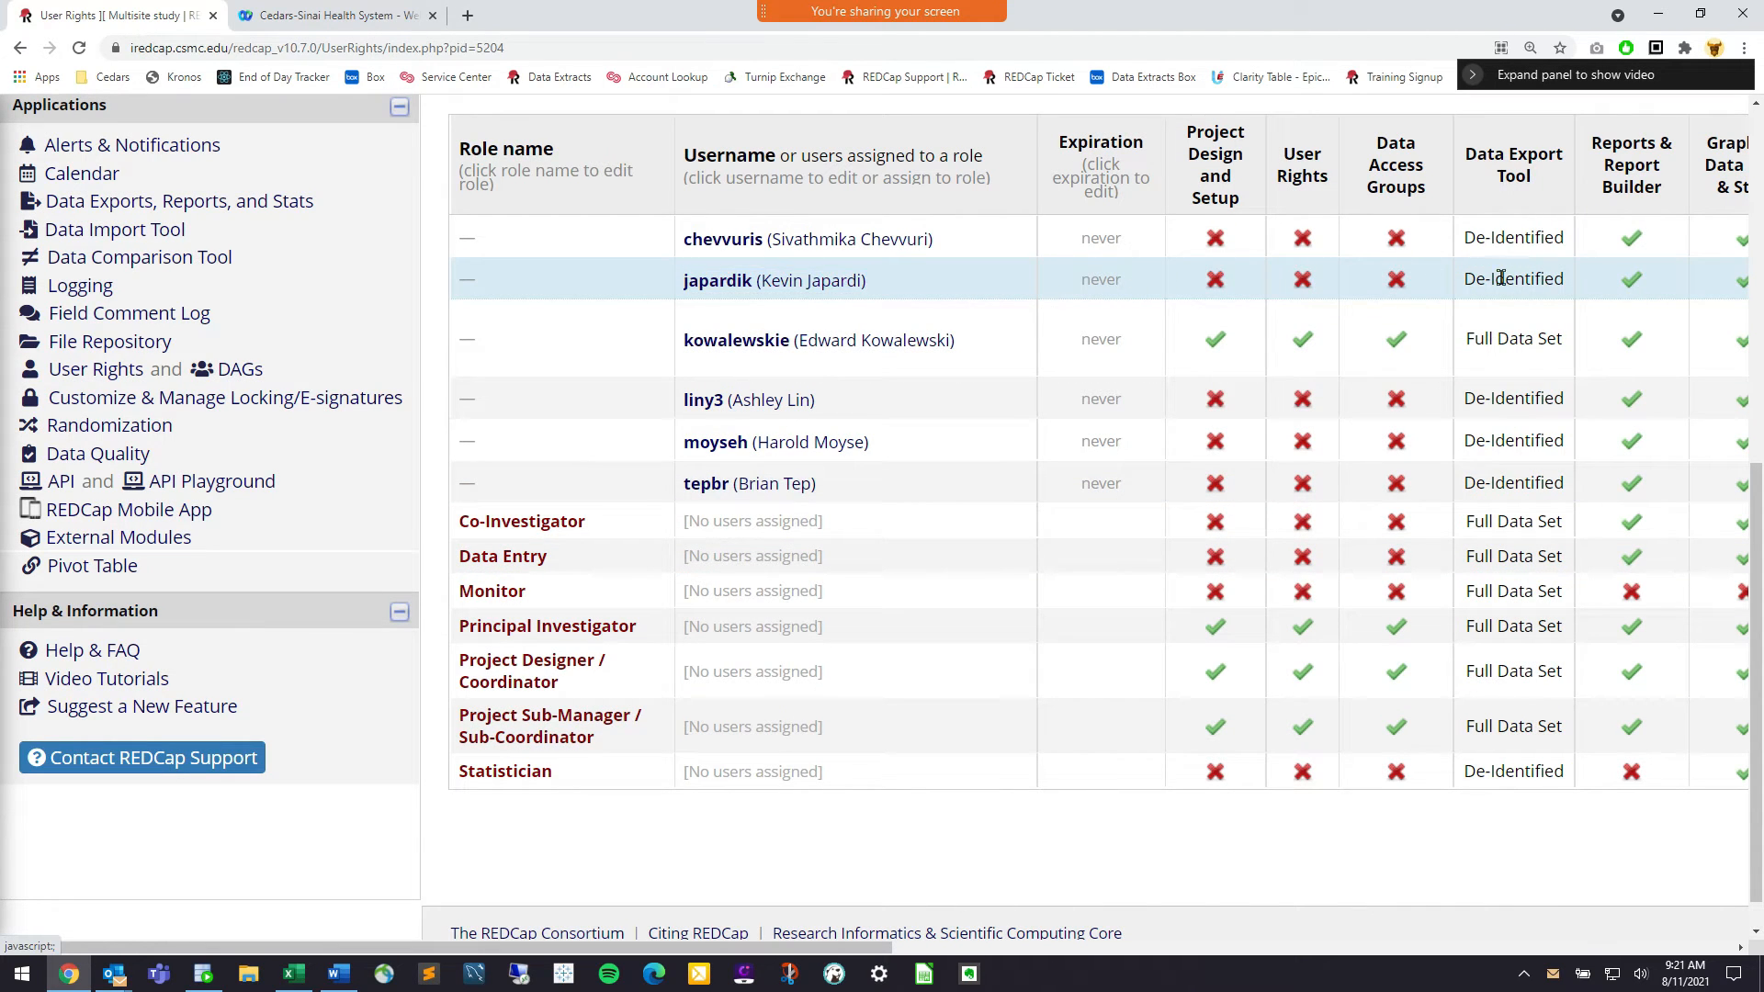
{"action": "scroll", "coordinate": [1361, 337], "scroll_direction": "up", "scroll_amount": 1}
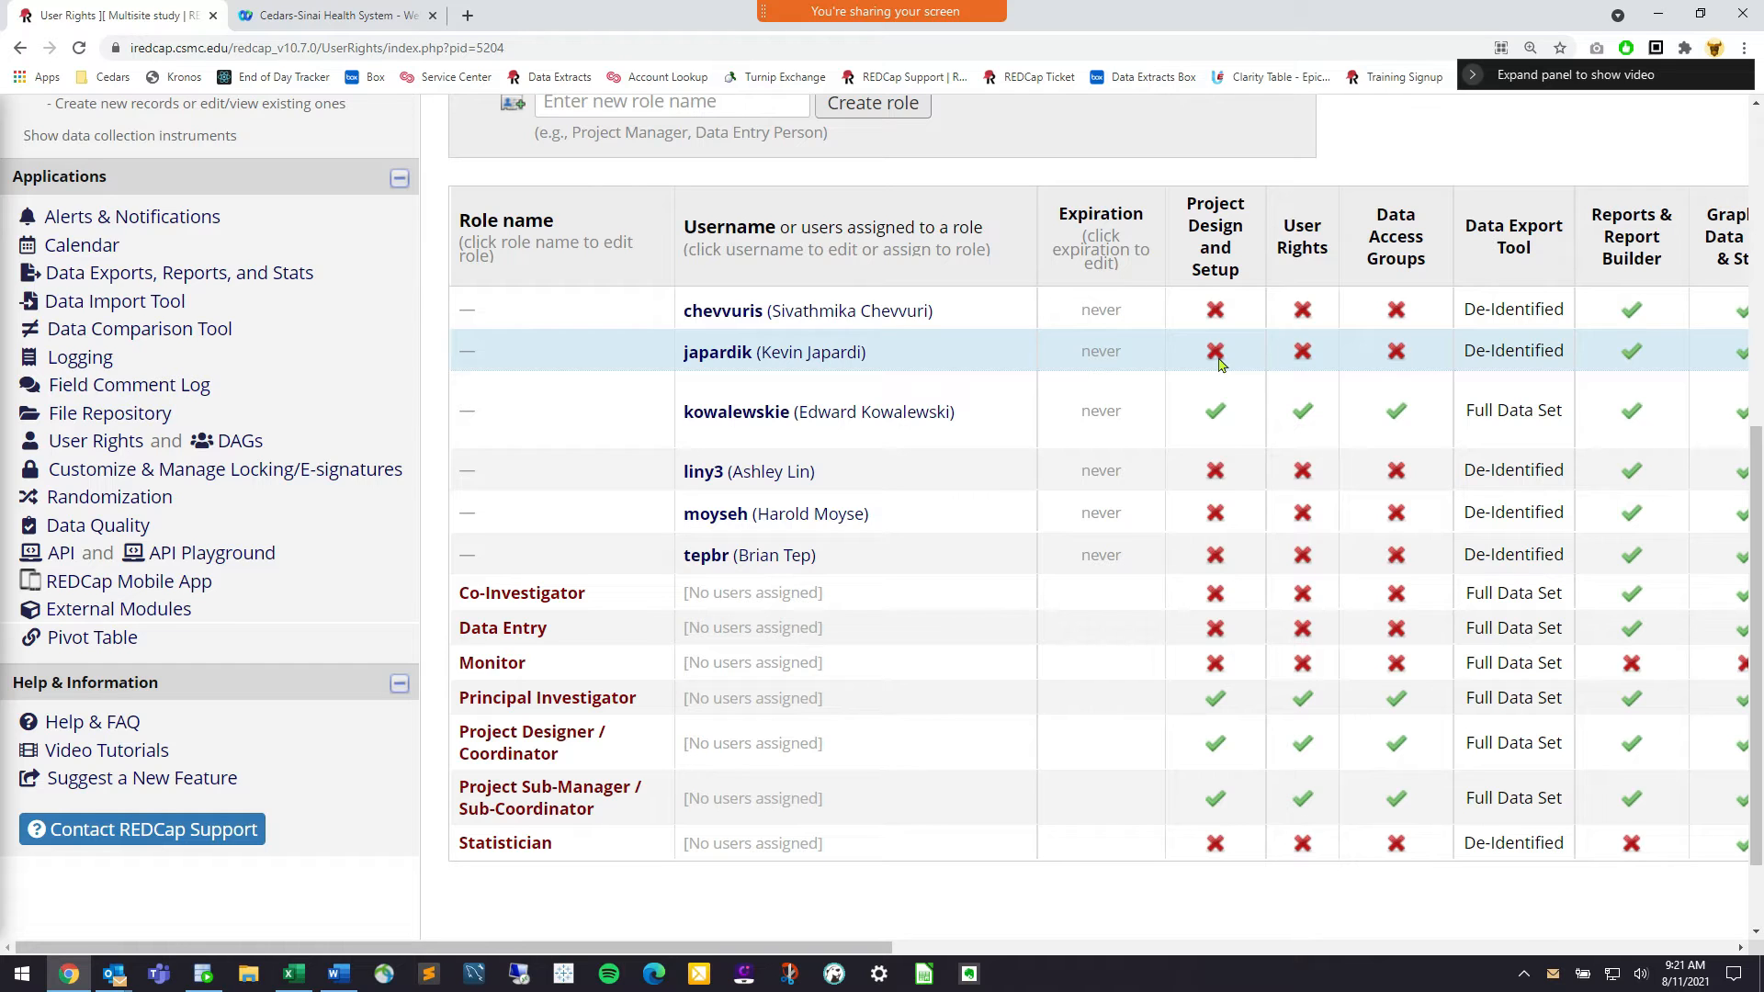
{"action": "left_click_drag", "start_coordinate": [146, 445], "coordinate": [48, 449]}
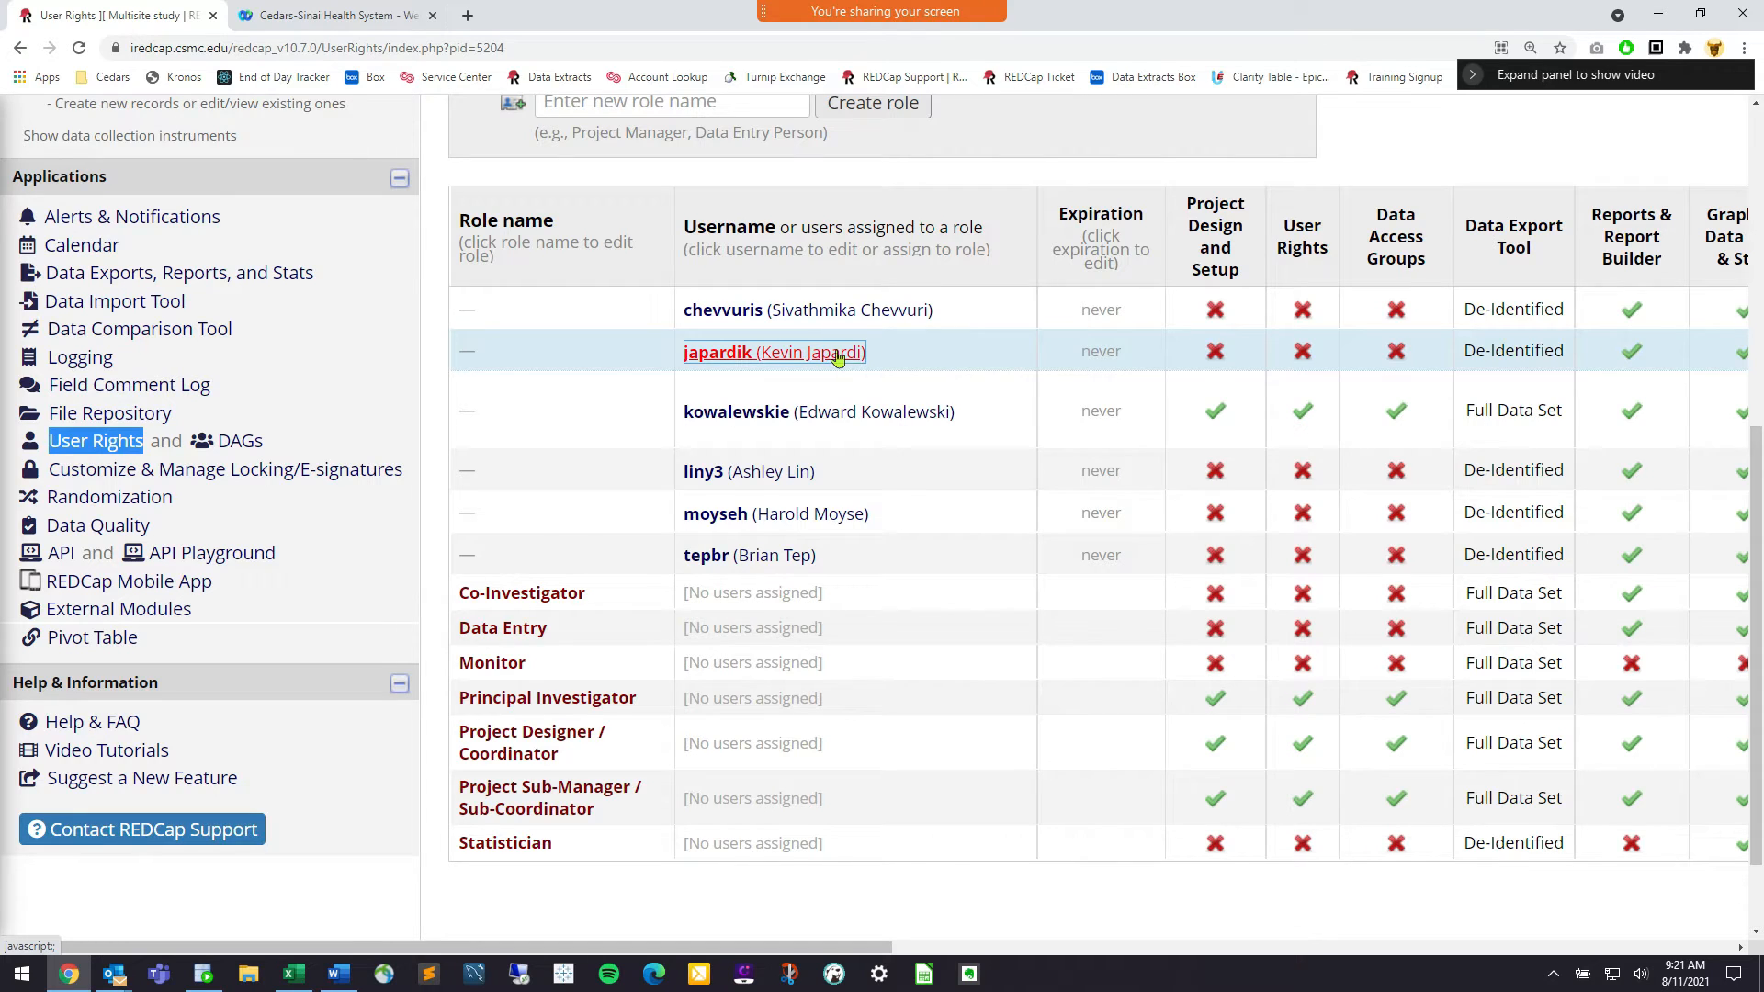
Edit the new user's privileges to tick Project Design and Setup, and save
{"action": "left_click", "coordinate": [836, 355]}
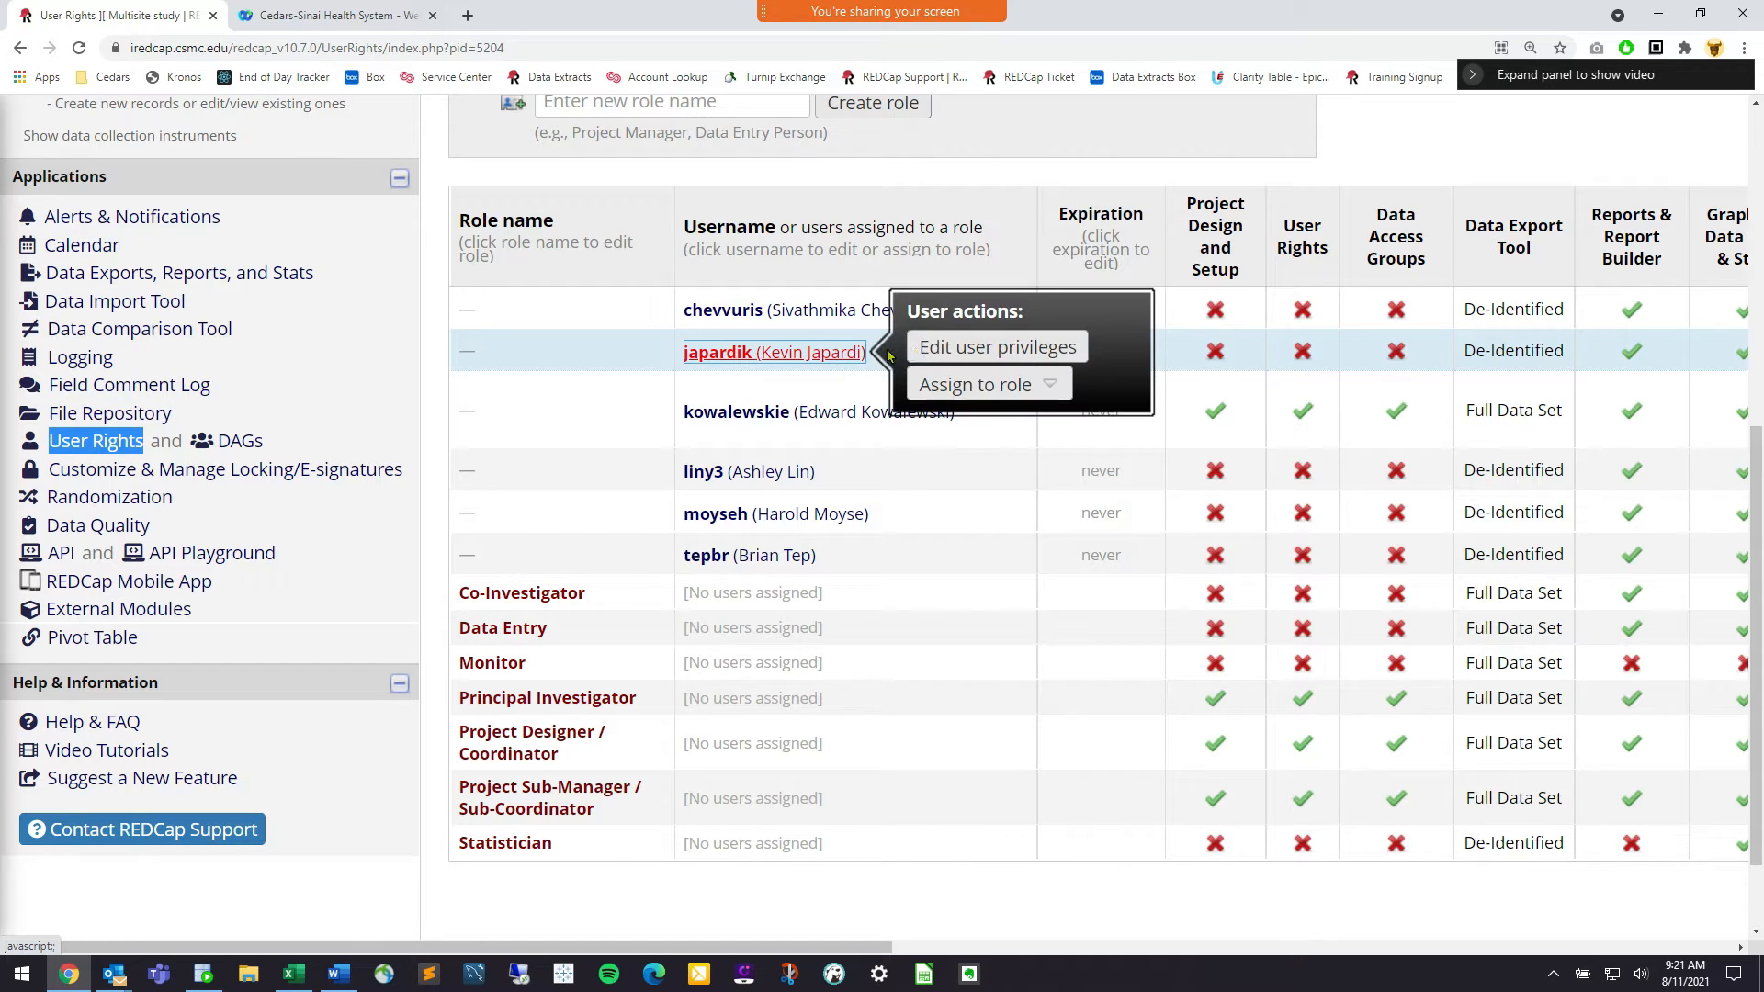
{"action": "left_click", "coordinate": [1006, 354]}
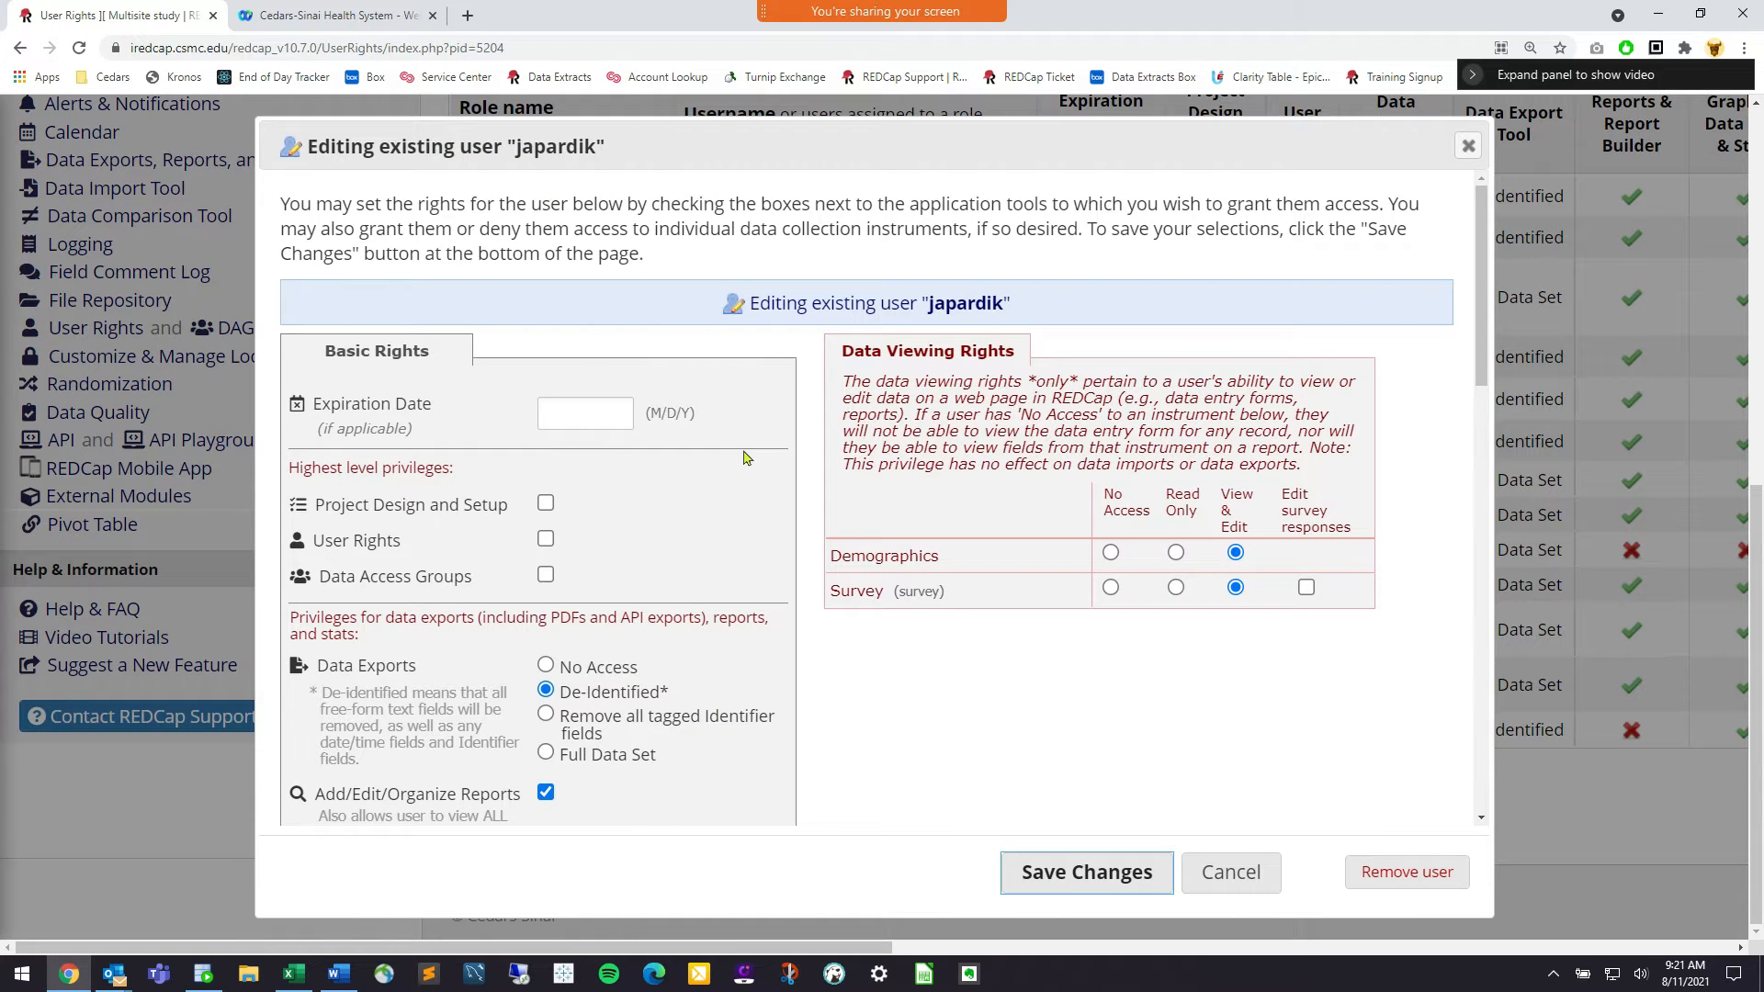
{"action": "scroll", "coordinate": [712, 447], "scroll_direction": "down", "scroll_amount": 1}
{"action": "scroll", "coordinate": [542, 406], "scroll_direction": "down", "scroll_amount": 1}
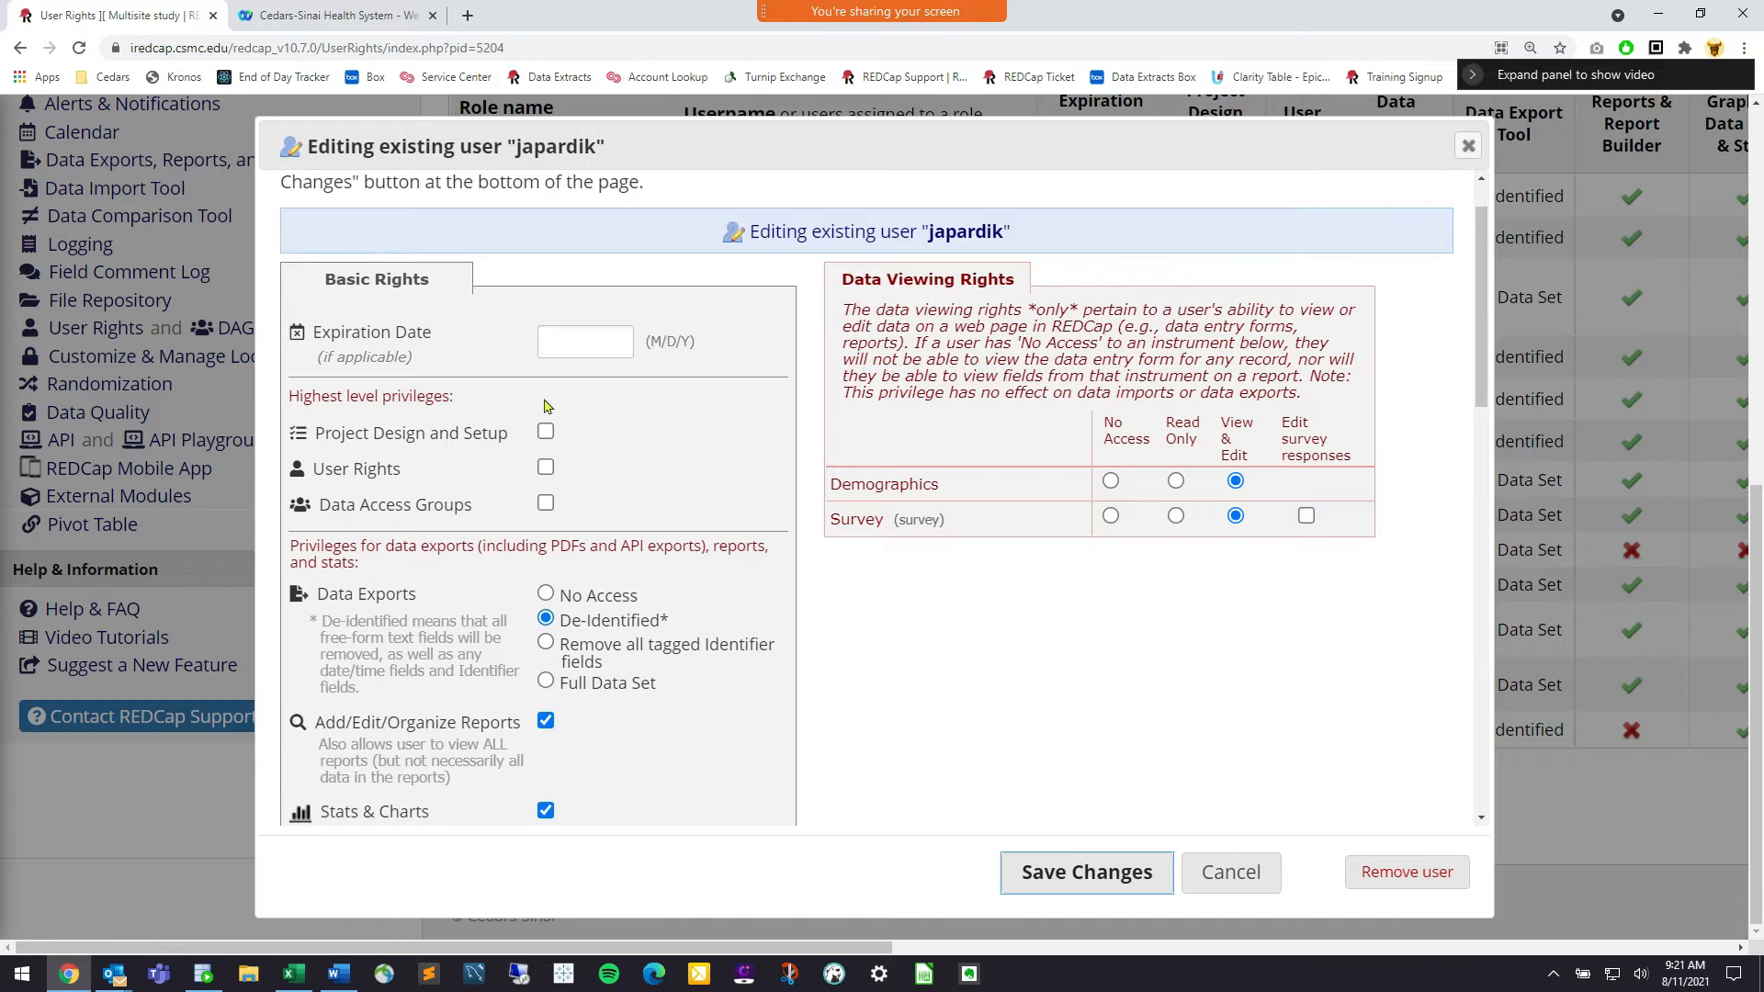
{"action": "scroll", "coordinate": [545, 407], "scroll_direction": "down", "scroll_amount": 3}
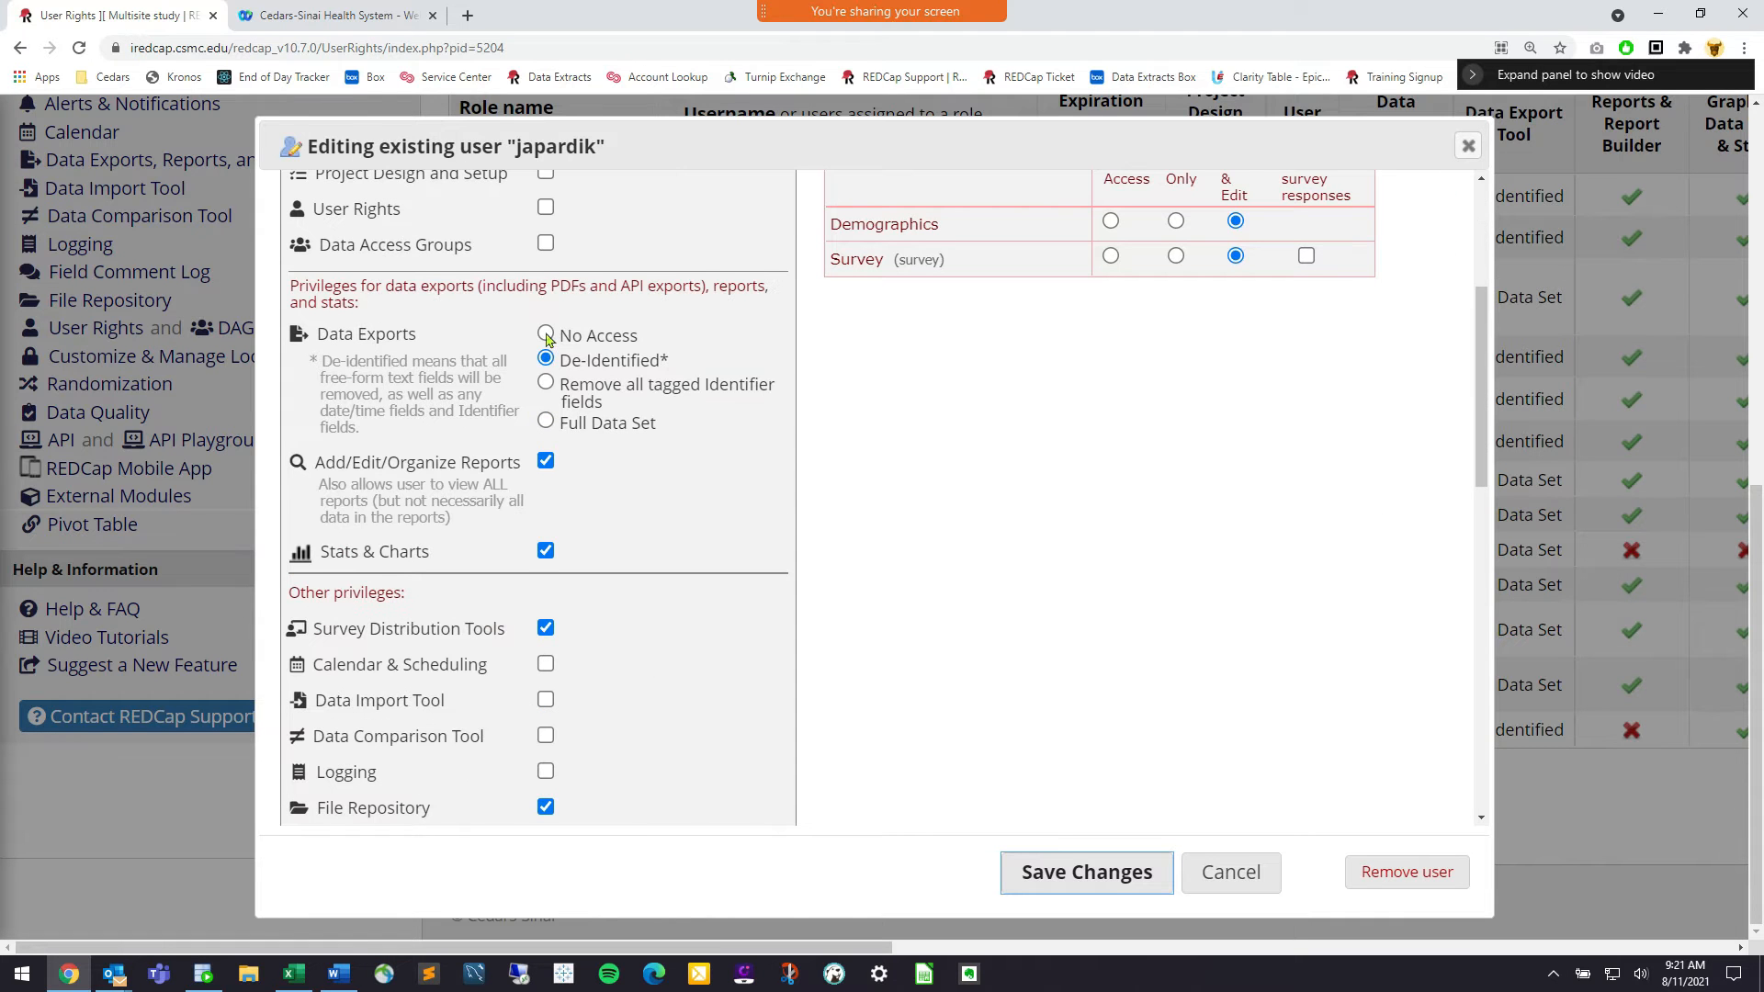
{"action": "scroll", "coordinate": [547, 337], "scroll_direction": "up", "scroll_amount": 1}
{"action": "left_click", "coordinate": [546, 257]}
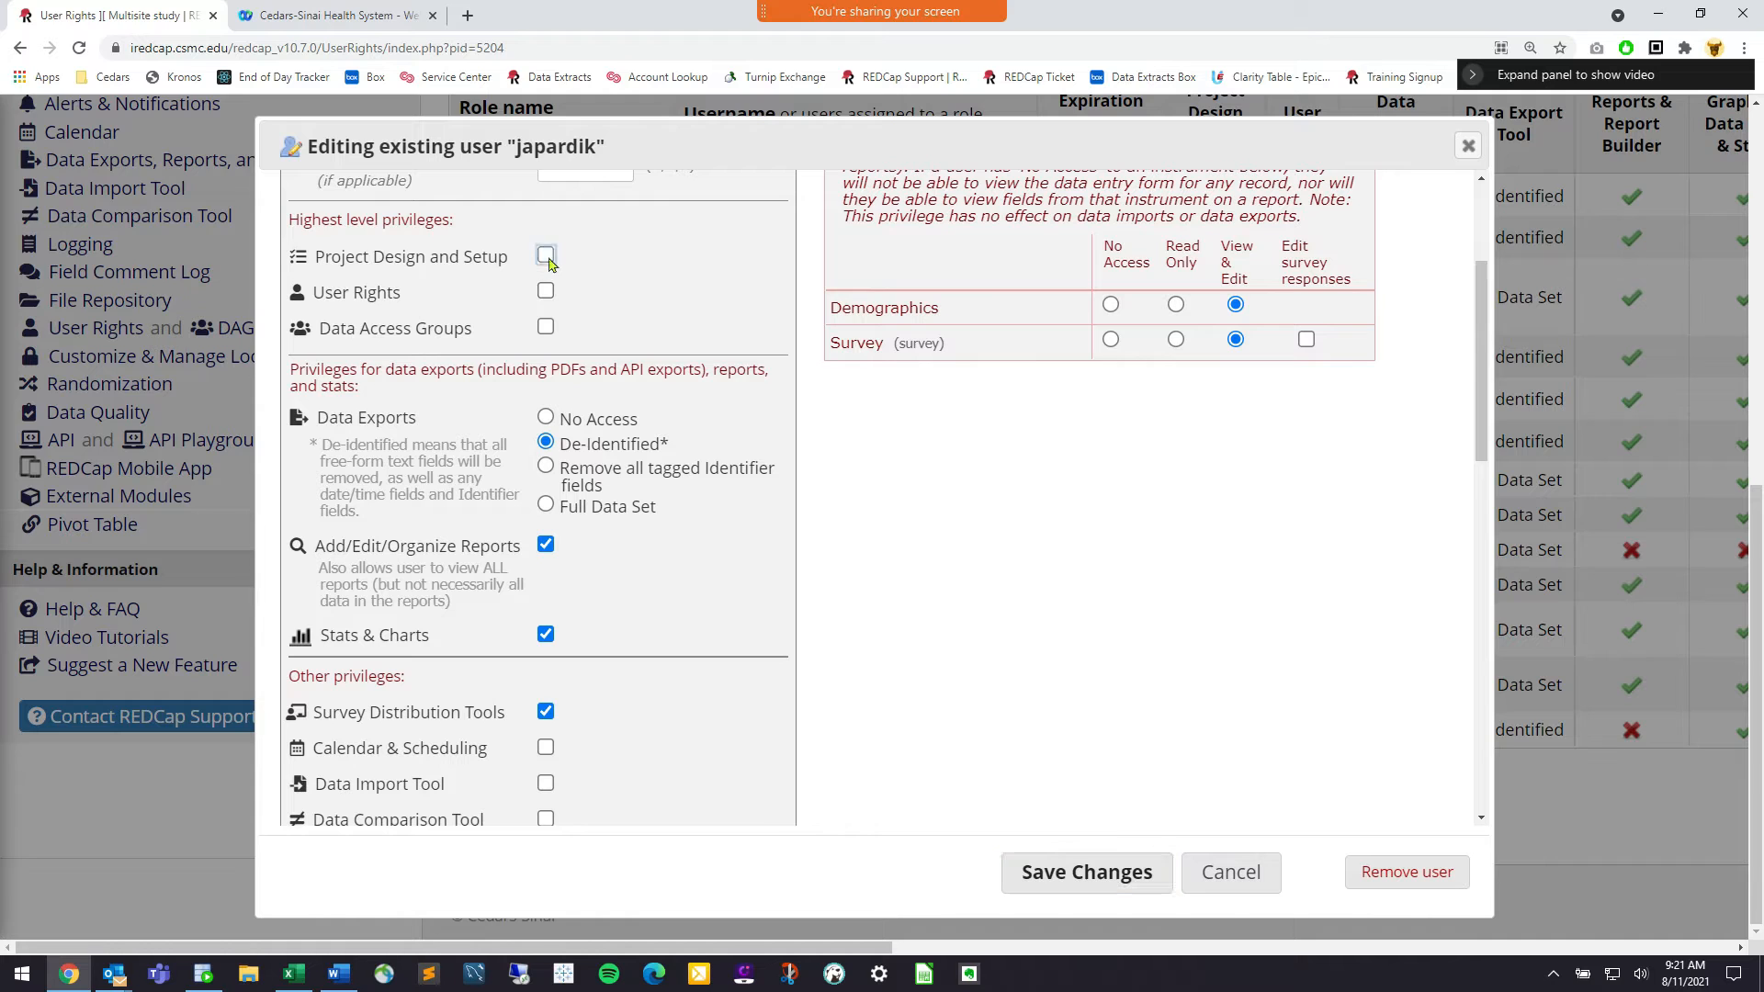
{"action": "left_click", "coordinate": [1071, 878]}
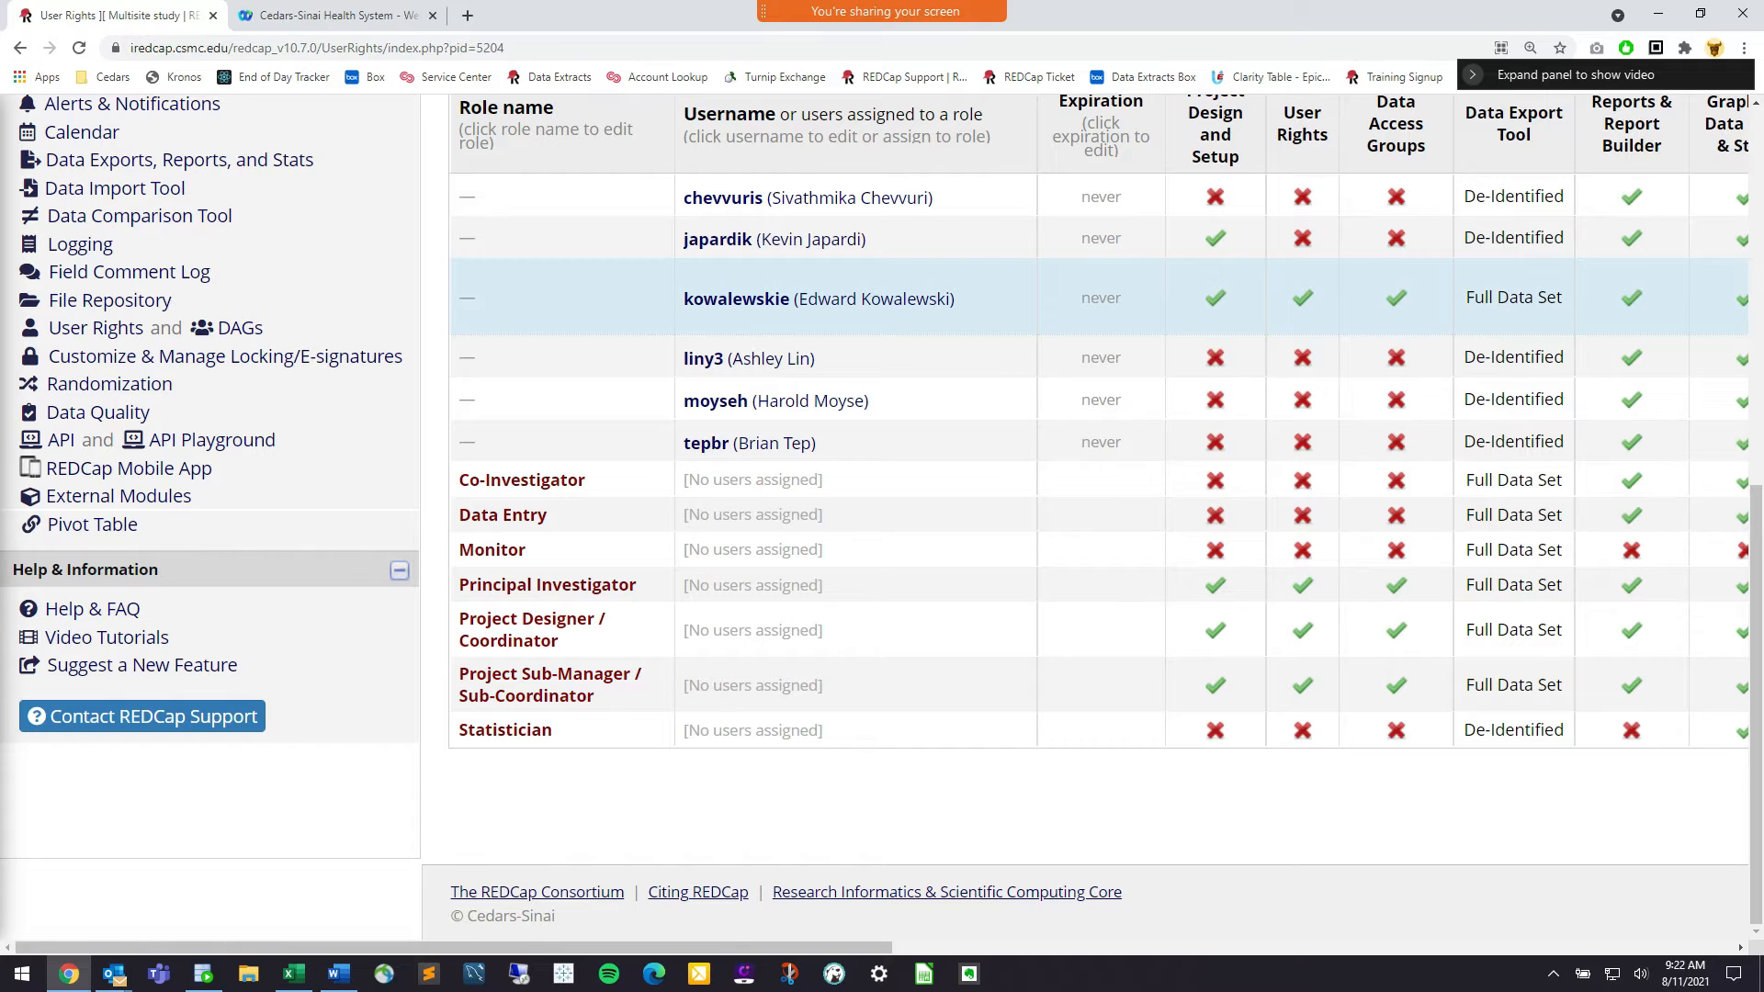
{"action": "scroll", "coordinate": [919, 550], "scroll_direction": "up", "scroll_amount": 1}
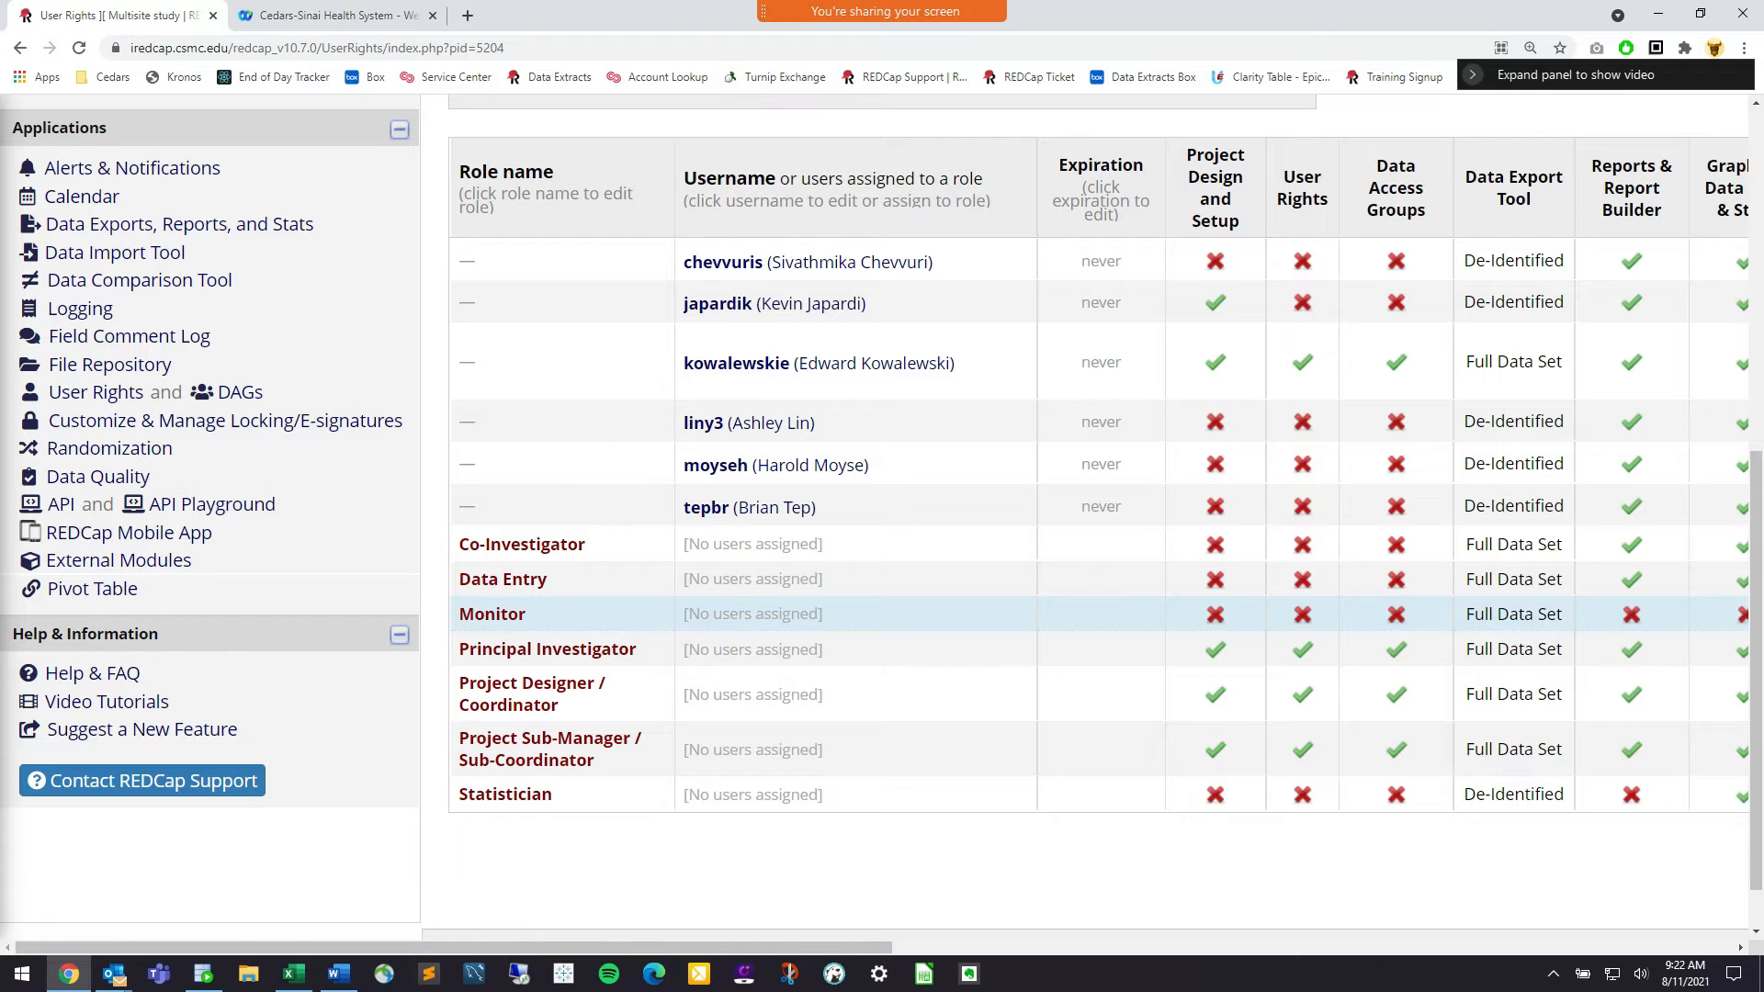
{"action": "scroll", "coordinate": [919, 613], "scroll_direction": "up", "scroll_amount": 3}
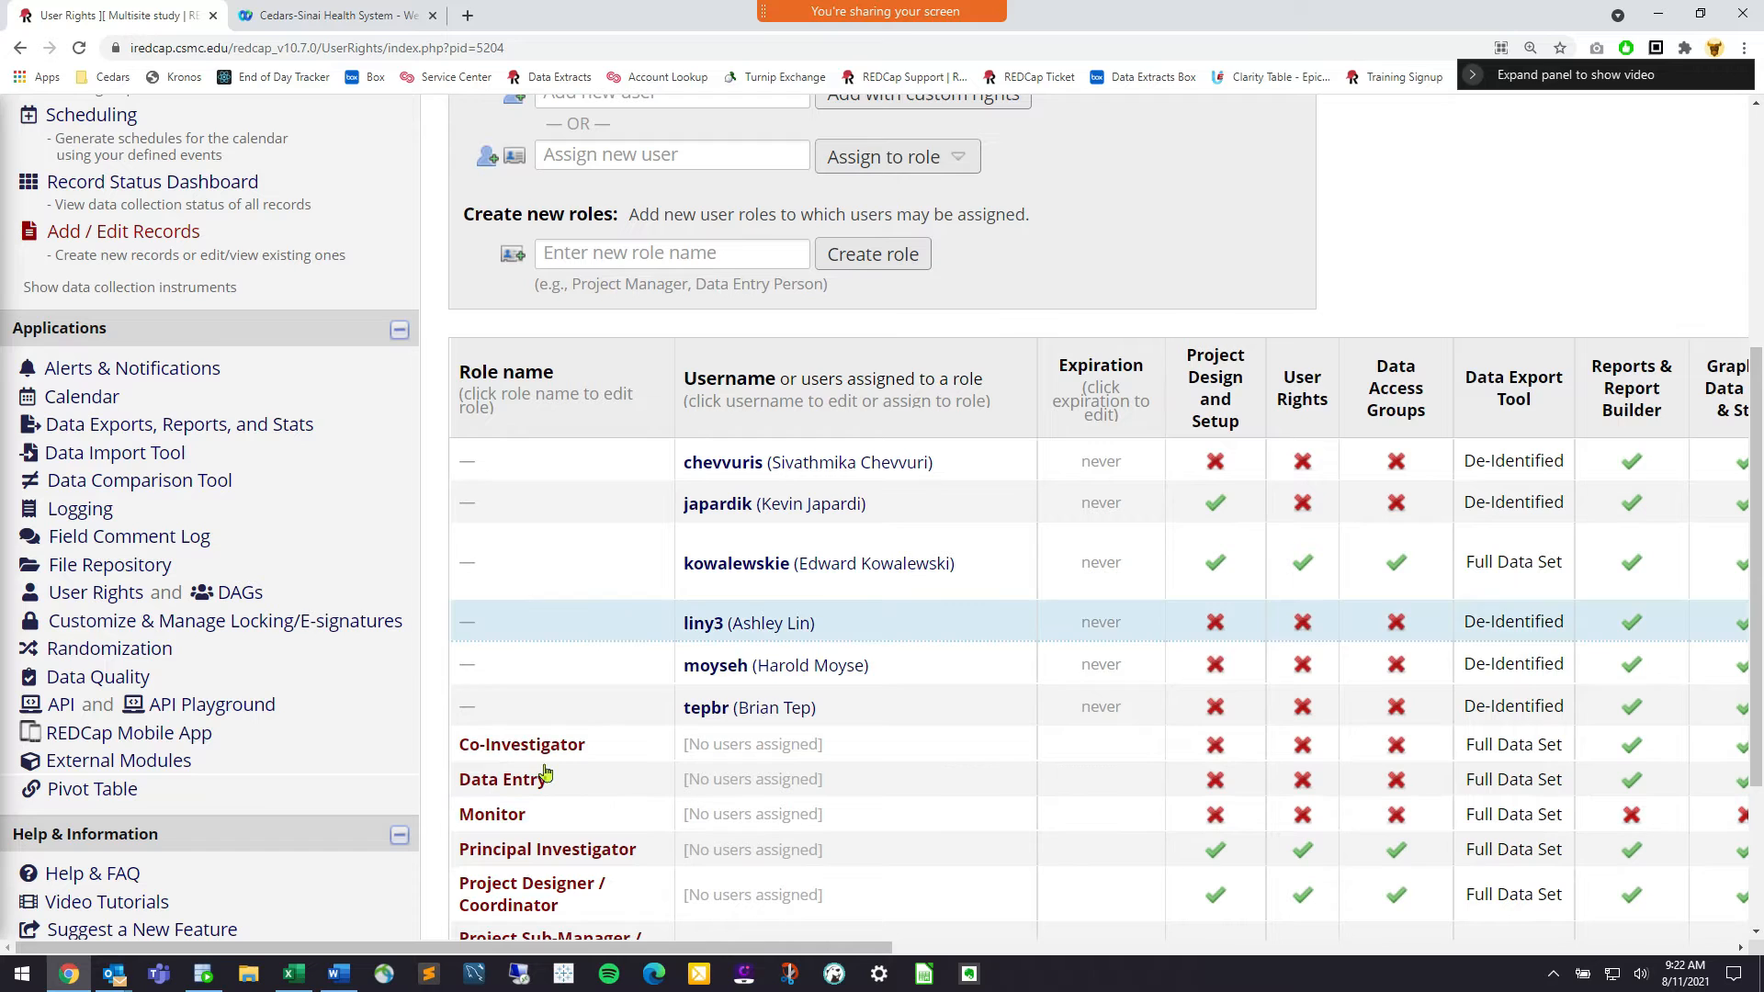
{"action": "left_click", "coordinate": [525, 750]}
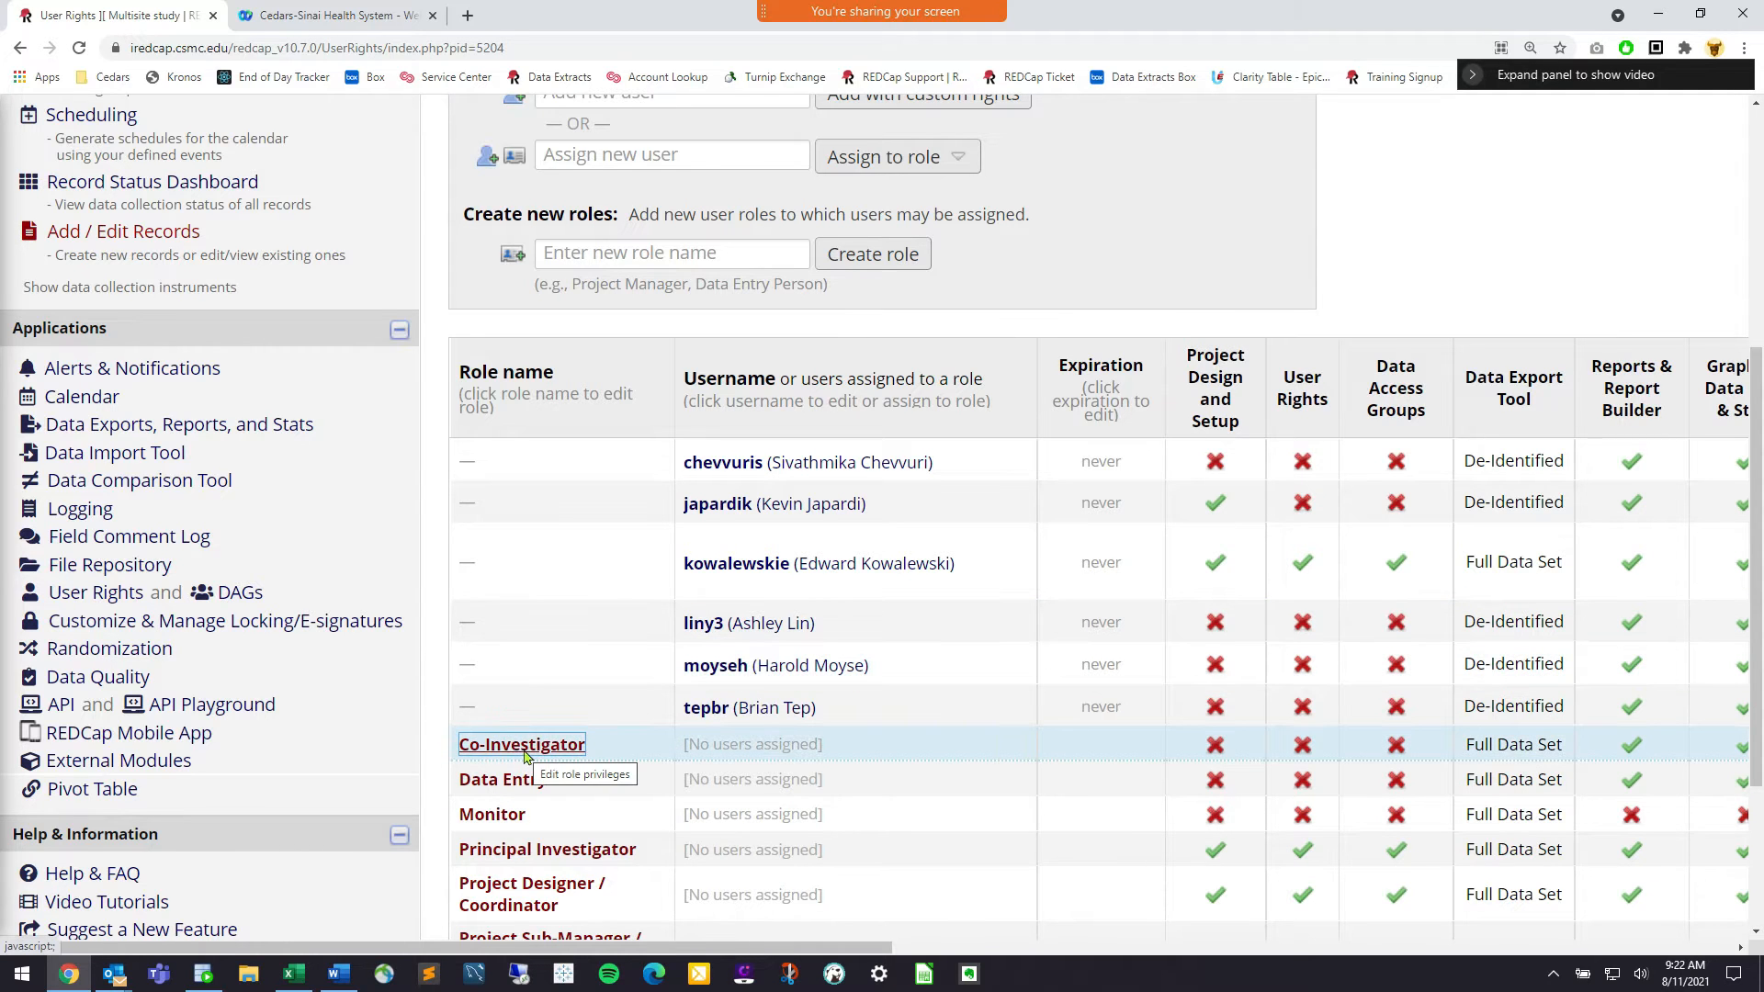
{"action": "left_click", "coordinate": [512, 816]}
{"action": "left_click", "coordinate": [514, 851]}
{"action": "left_click", "coordinate": [520, 897]}
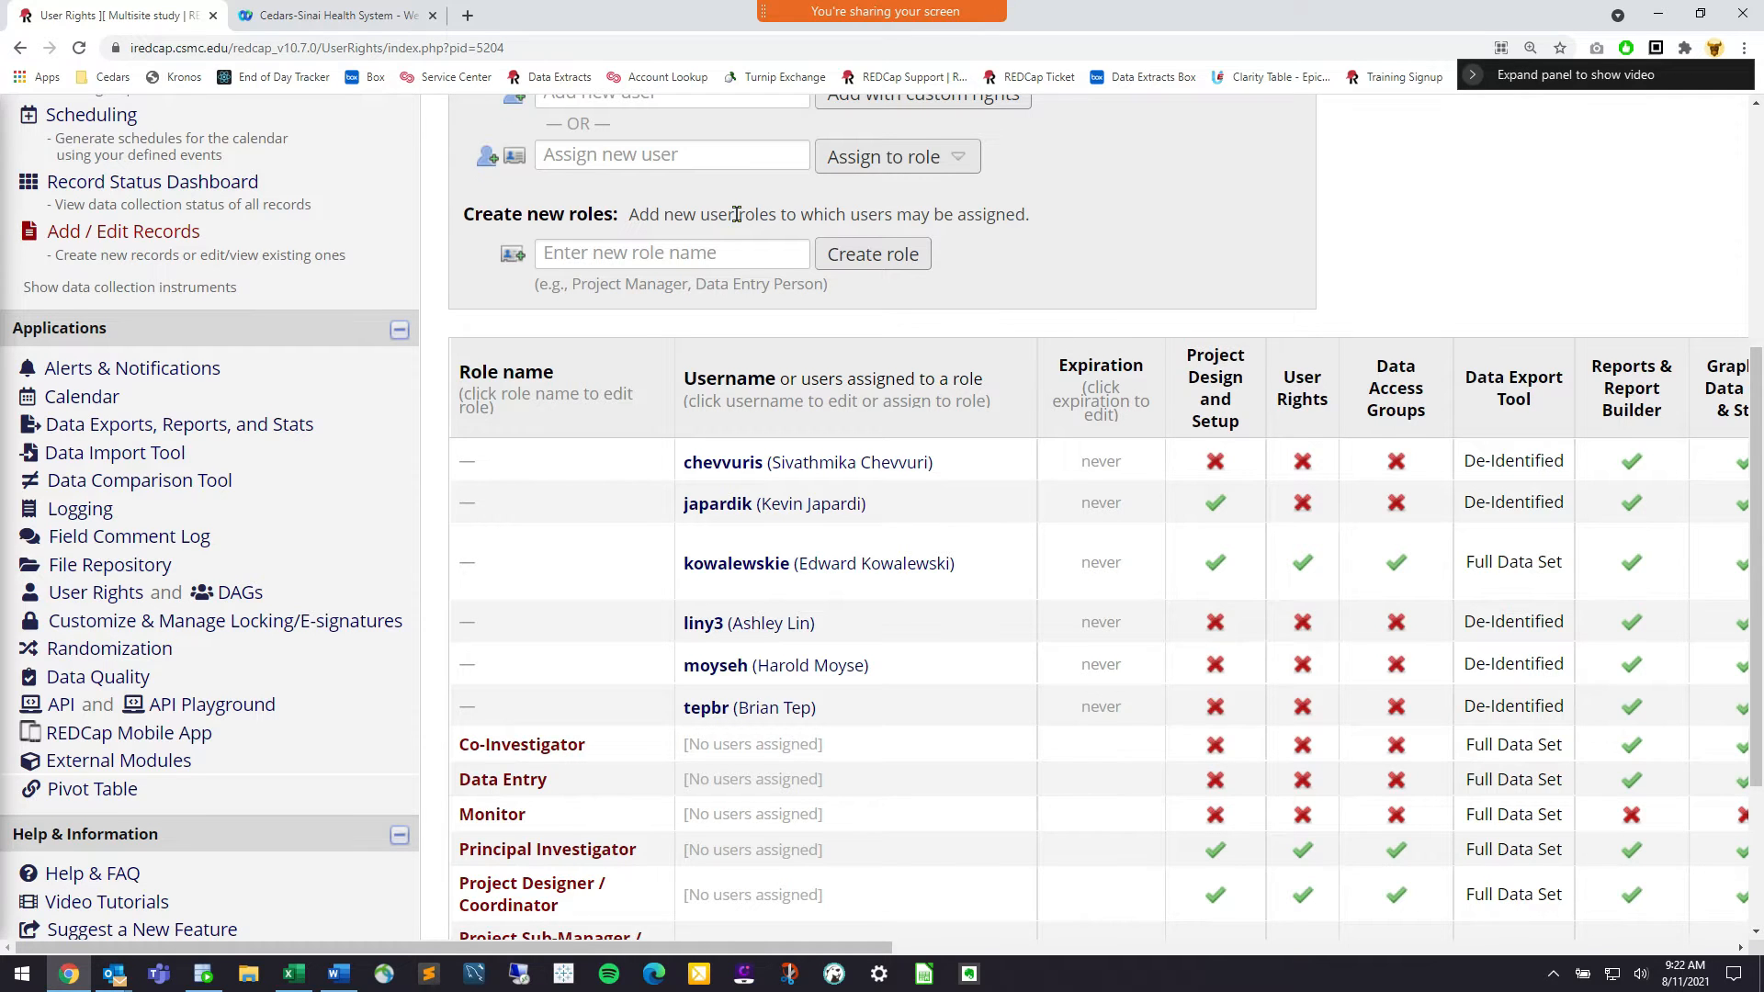
{"action": "scroll", "coordinate": [736, 215], "scroll_direction": "up", "scroll_amount": 1}
{"action": "scroll", "coordinate": [669, 256], "scroll_direction": "up", "scroll_amount": 1}
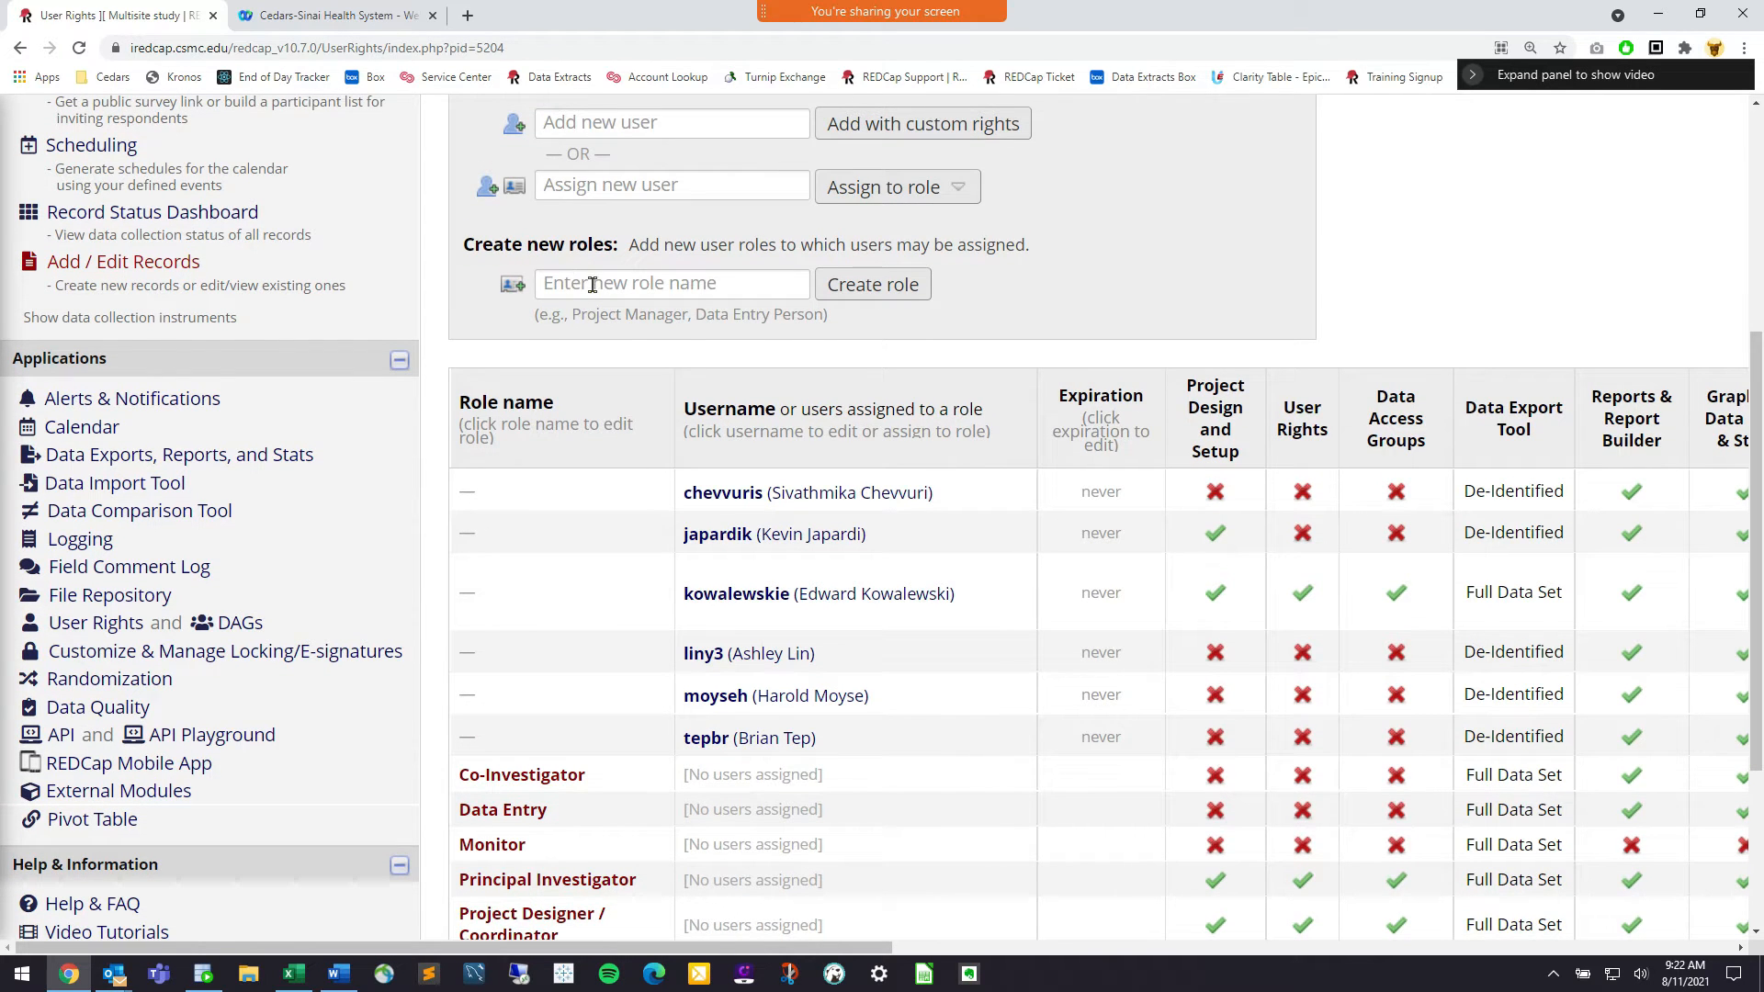
Name a new user role 'Project Builder' and begin creating it
{"action": "left_click", "coordinate": [674, 284]}
{"action": "type", "text": "P"}
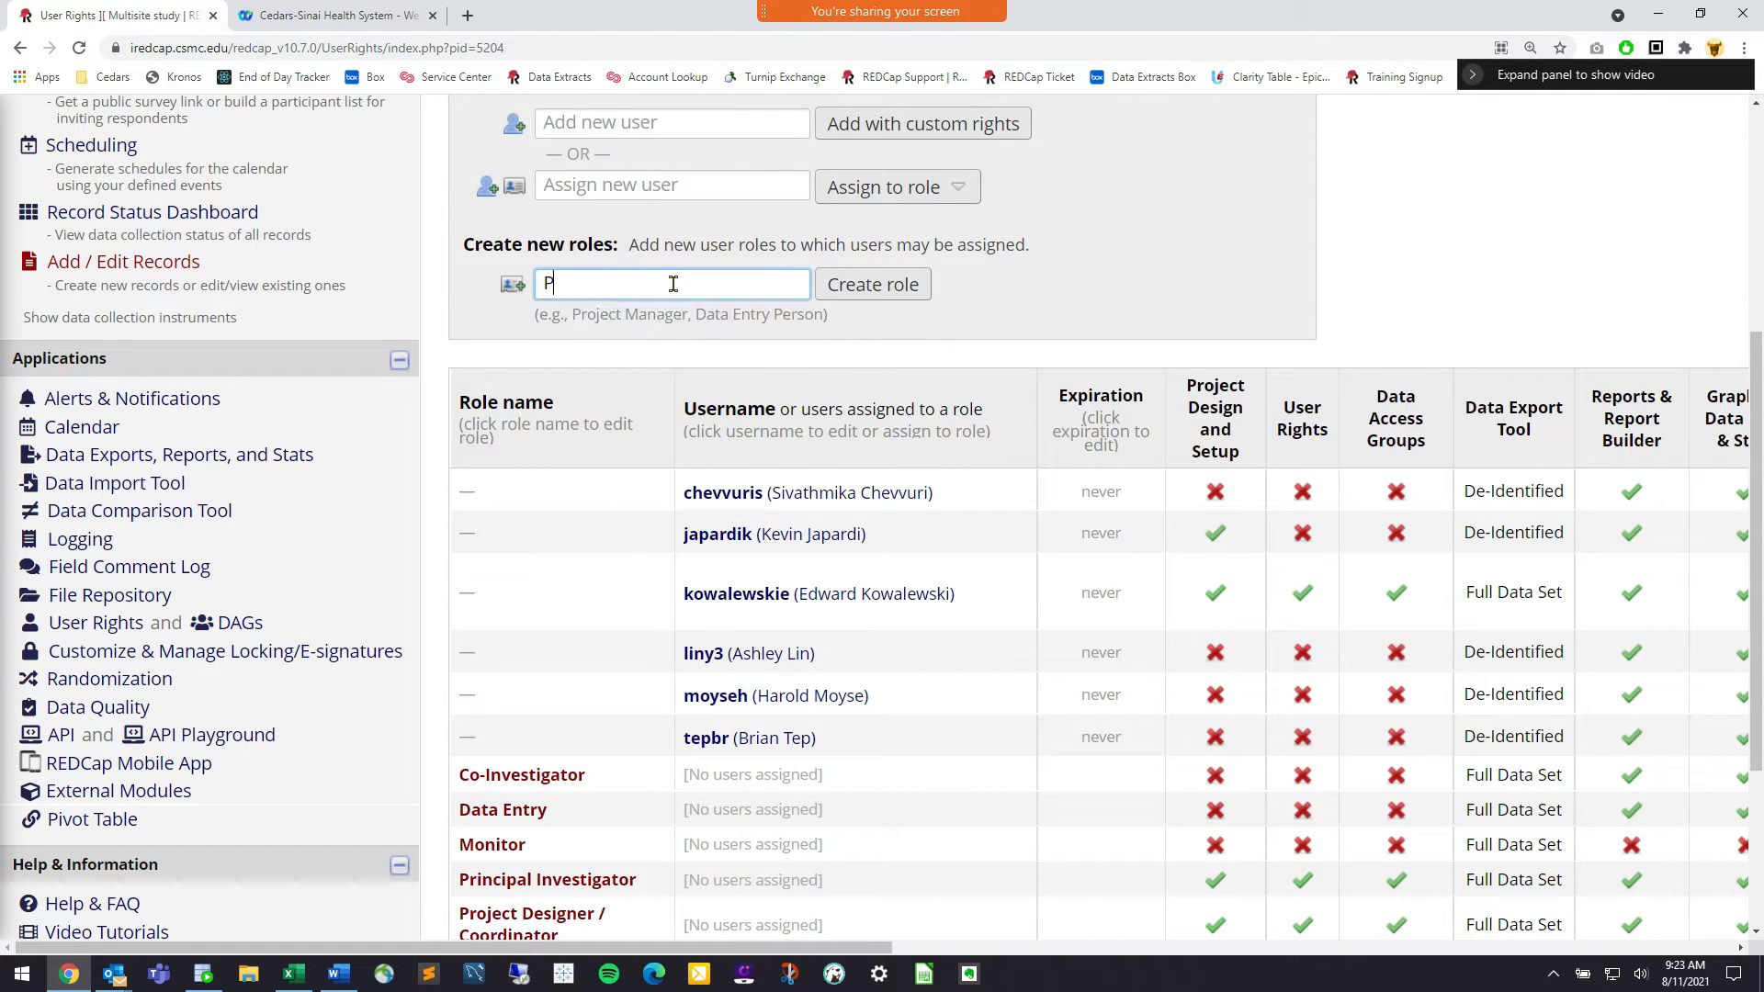
{"action": "type", "text": "roject Builder"}
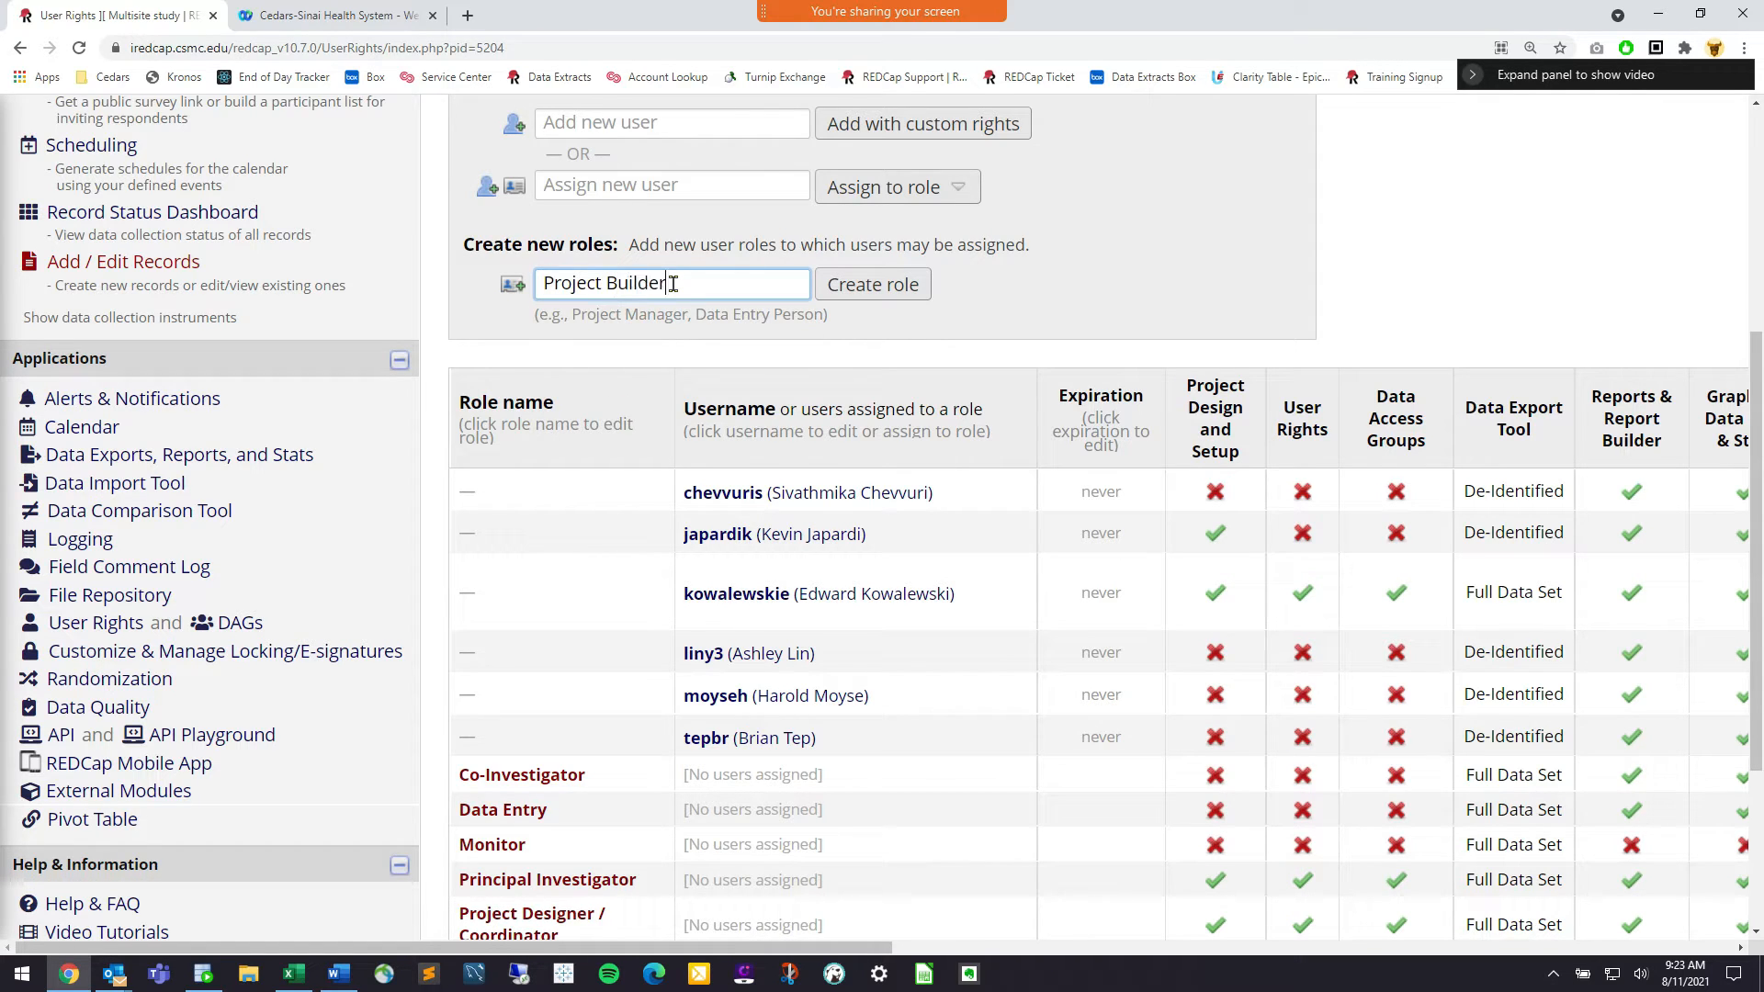
{"action": "left_click", "coordinate": [884, 288]}
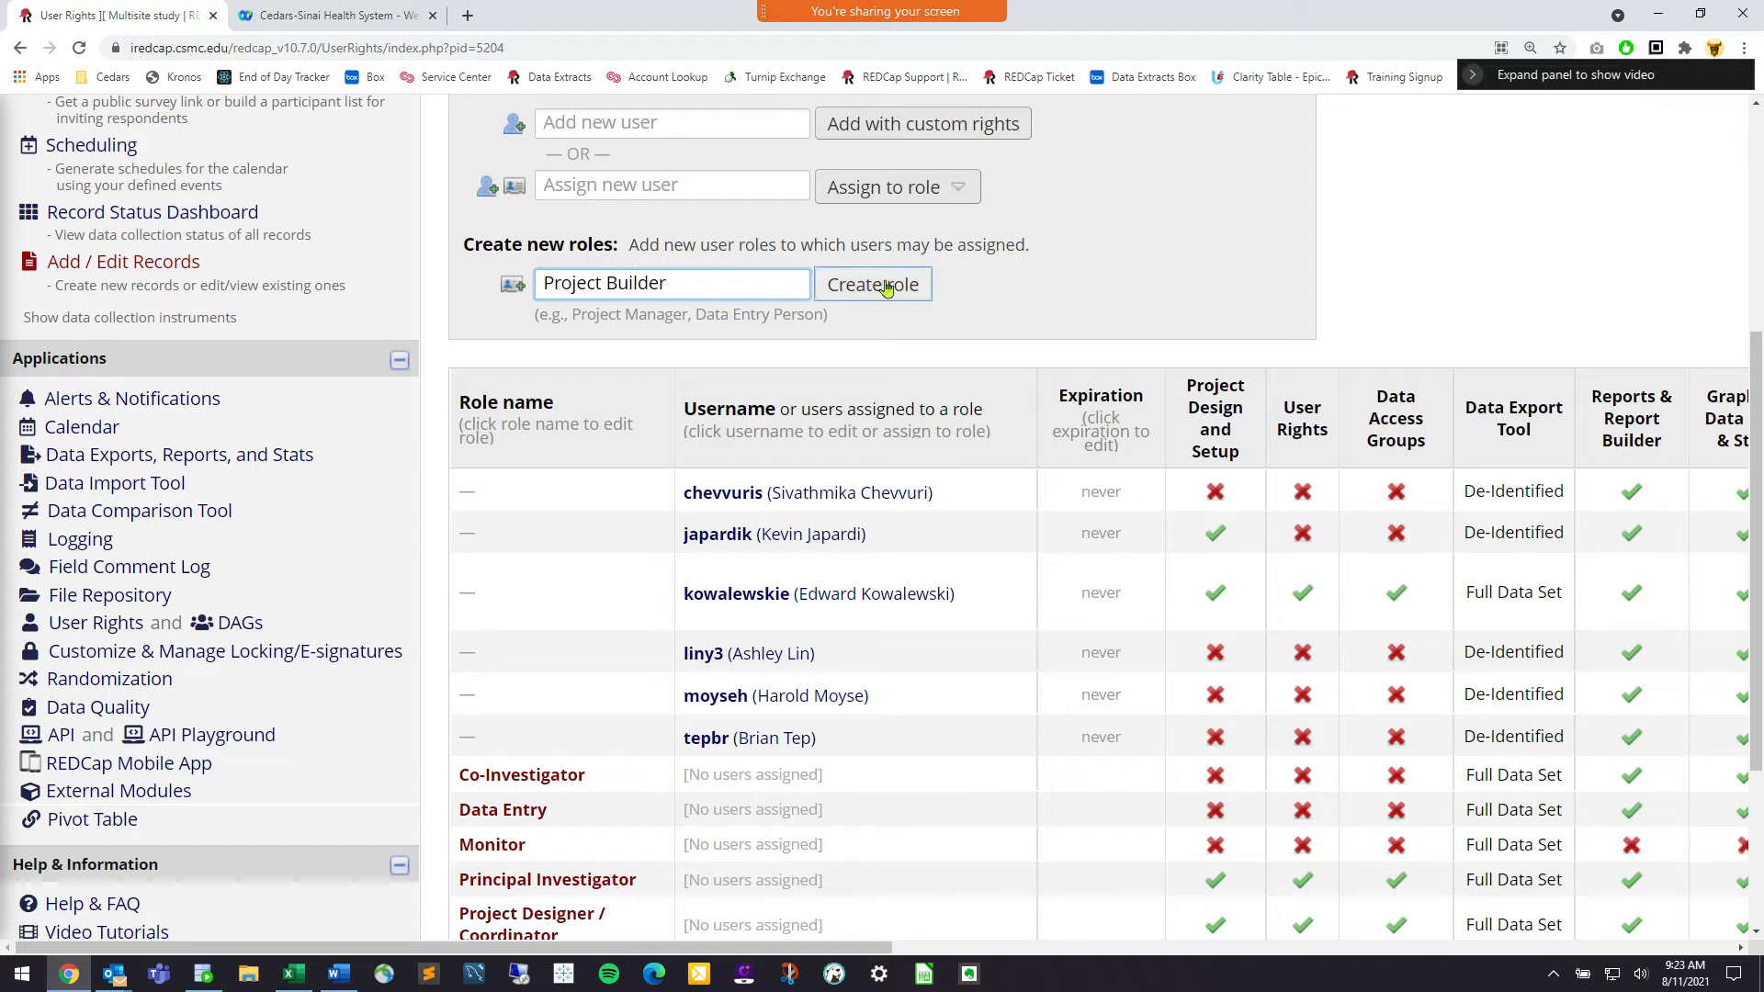
{"action": "left_click", "coordinate": [886, 289]}
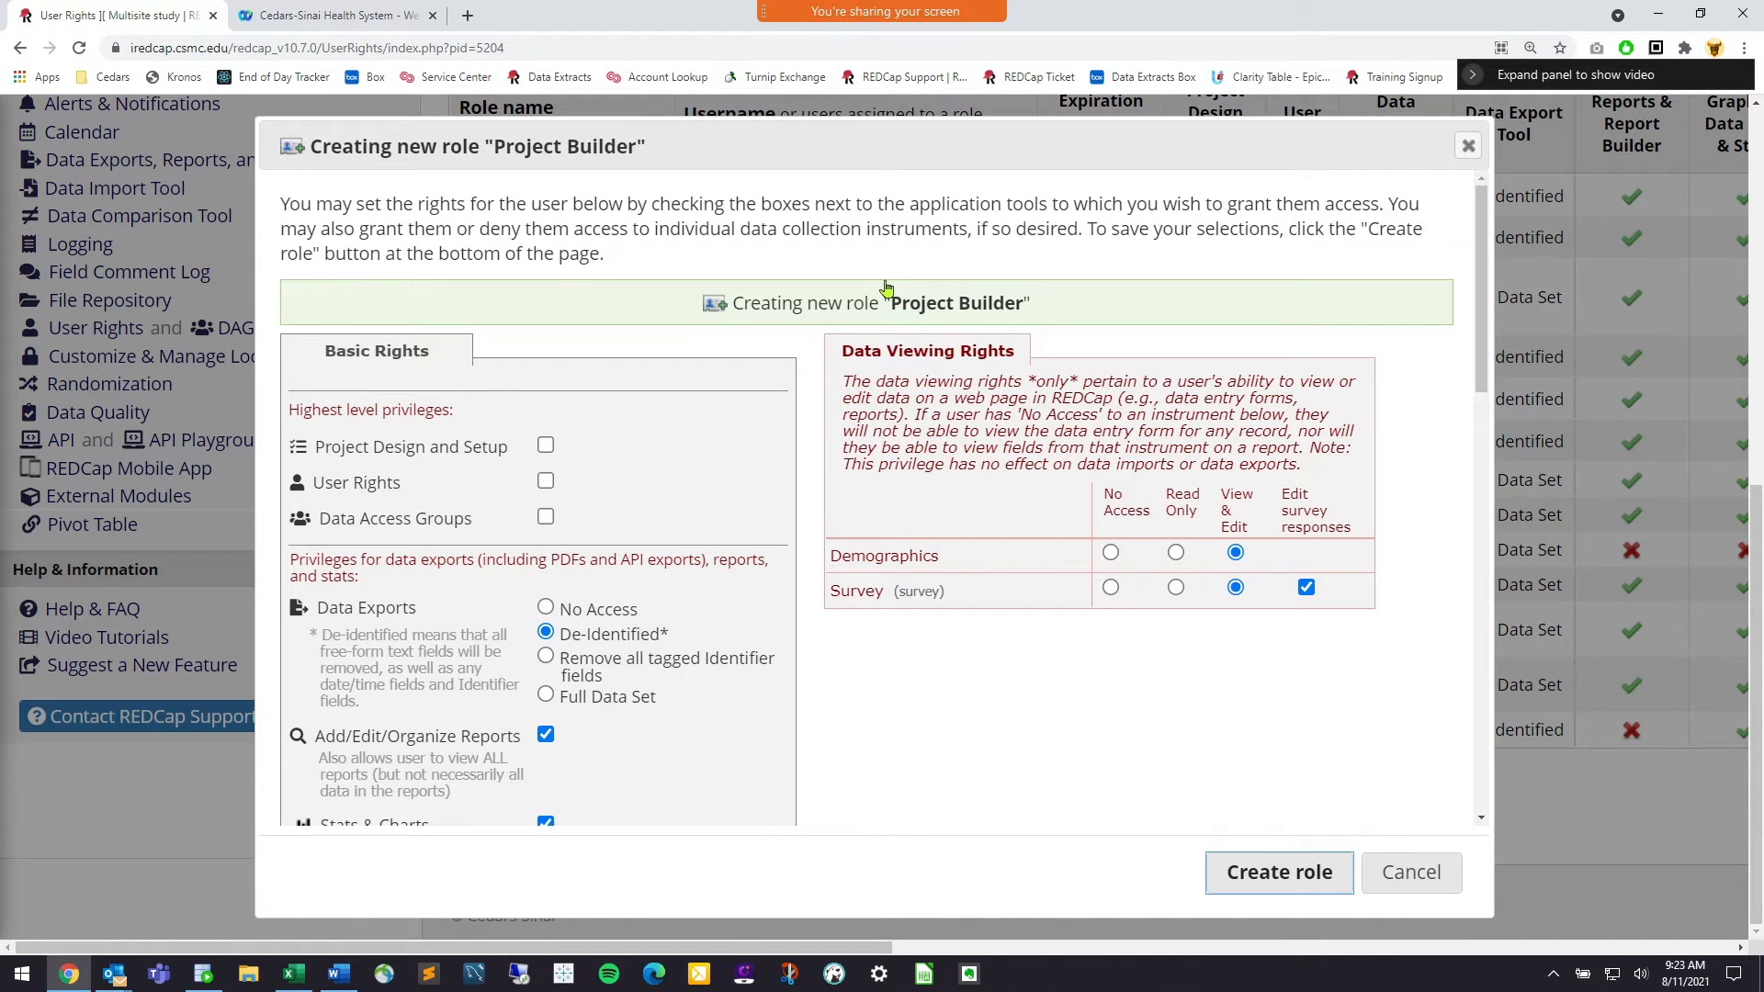
Grant the role Project Design and Setup rights
{"action": "left_click", "coordinate": [545, 447]}
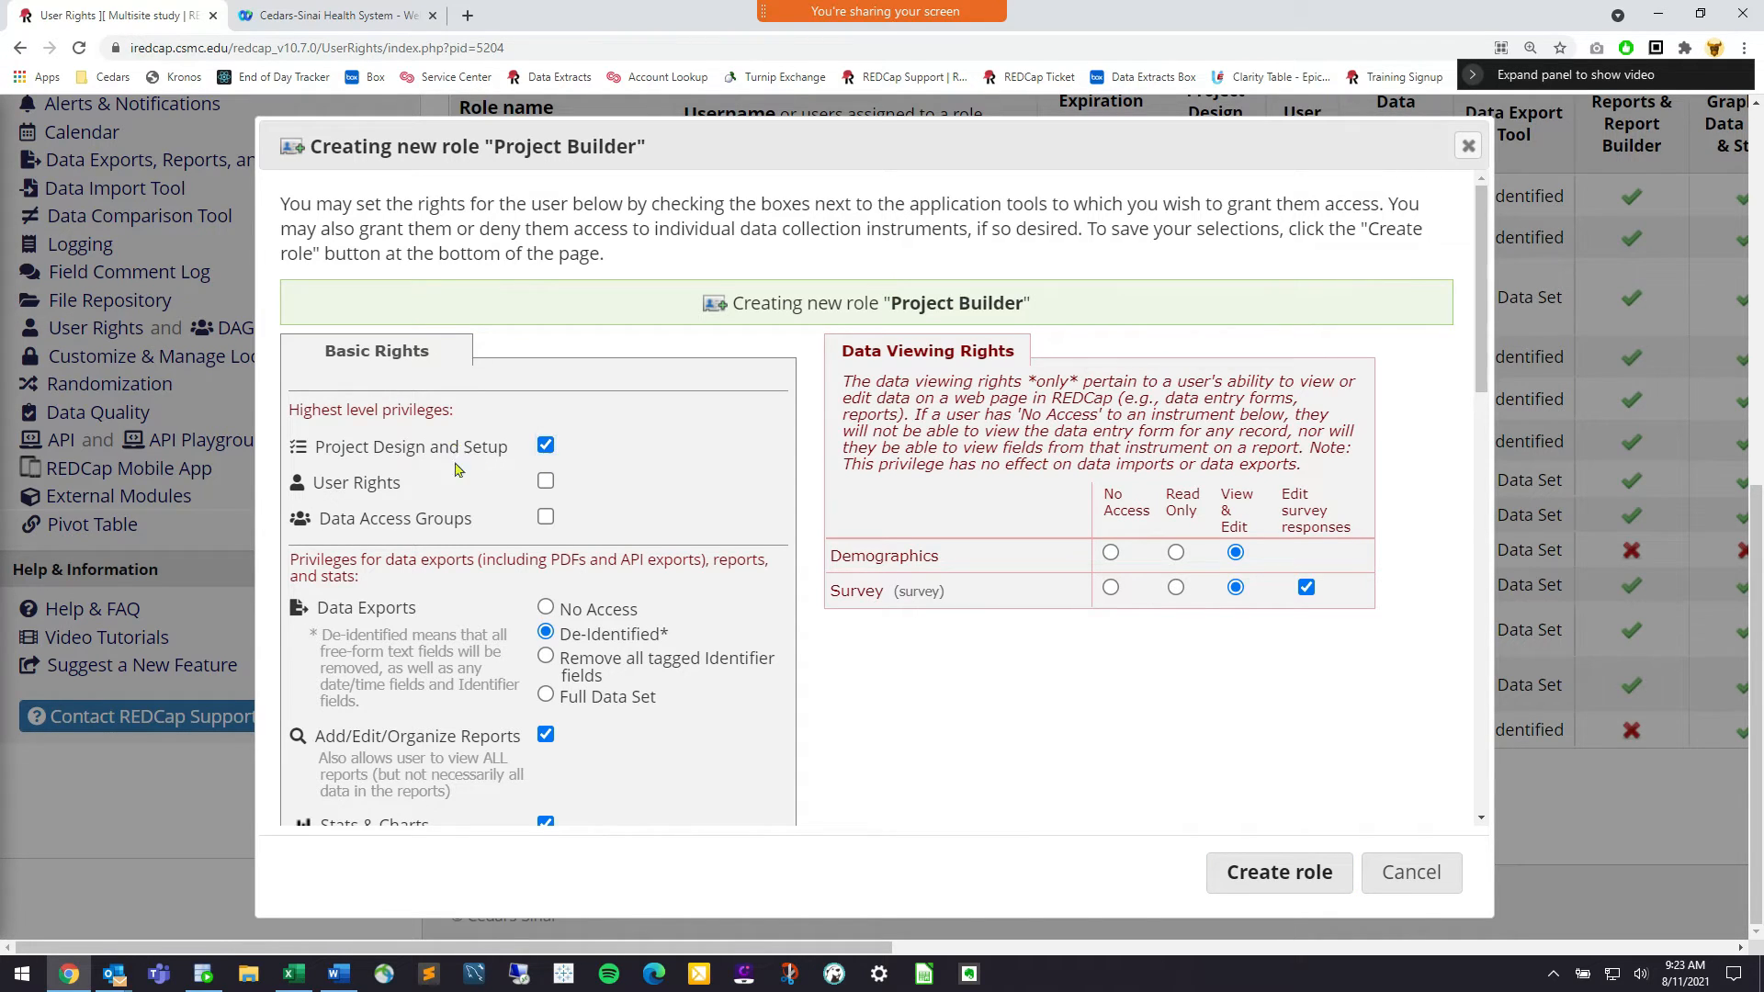
{"action": "left_click_drag", "start_coordinate": [457, 470], "coordinate": [386, 450]}
{"action": "left_click", "coordinate": [367, 454]}
Remove data export, reports, Stats & Charts, survey, calendar, File Repository and Randomize rights
{"action": "left_click", "coordinate": [545, 607]}
{"action": "scroll", "coordinate": [595, 601], "scroll_direction": "down", "scroll_amount": 1}
{"action": "left_click", "coordinate": [546, 640]}
{"action": "left_click", "coordinate": [546, 731]}
{"action": "scroll", "coordinate": [546, 736], "scroll_direction": "down", "scroll_amount": 4}
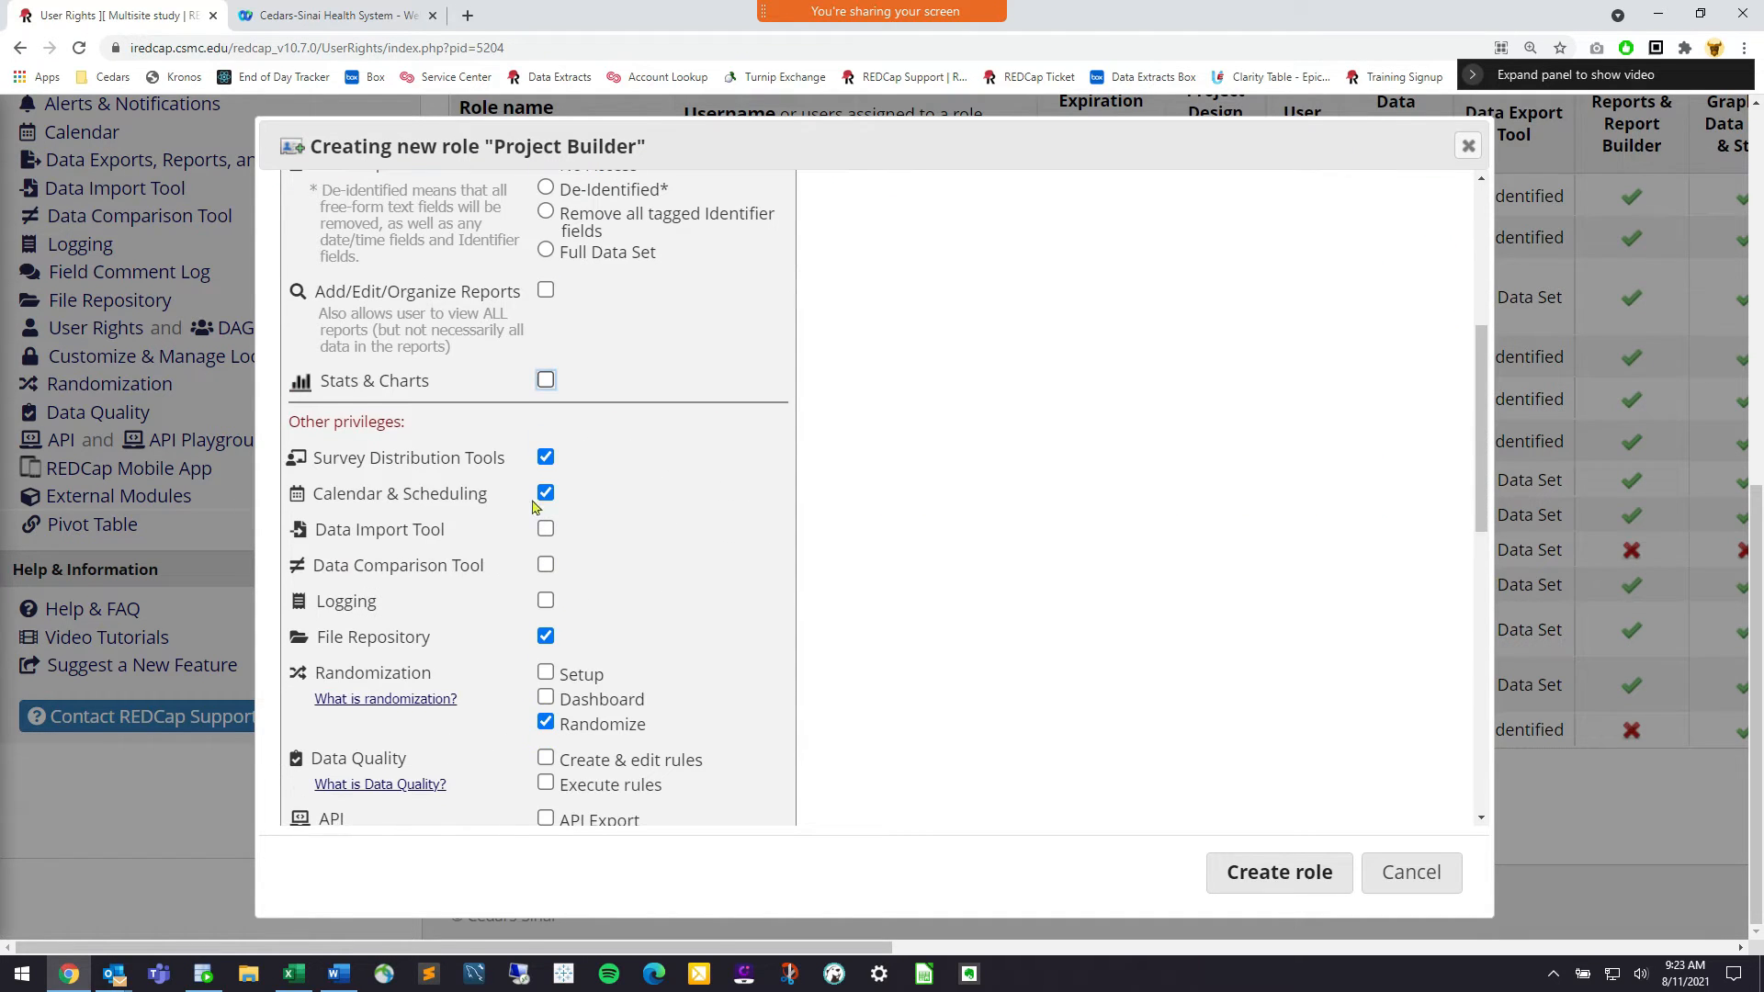
{"action": "left_click", "coordinate": [546, 457]}
{"action": "left_click", "coordinate": [546, 493]}
{"action": "left_click", "coordinate": [546, 636]}
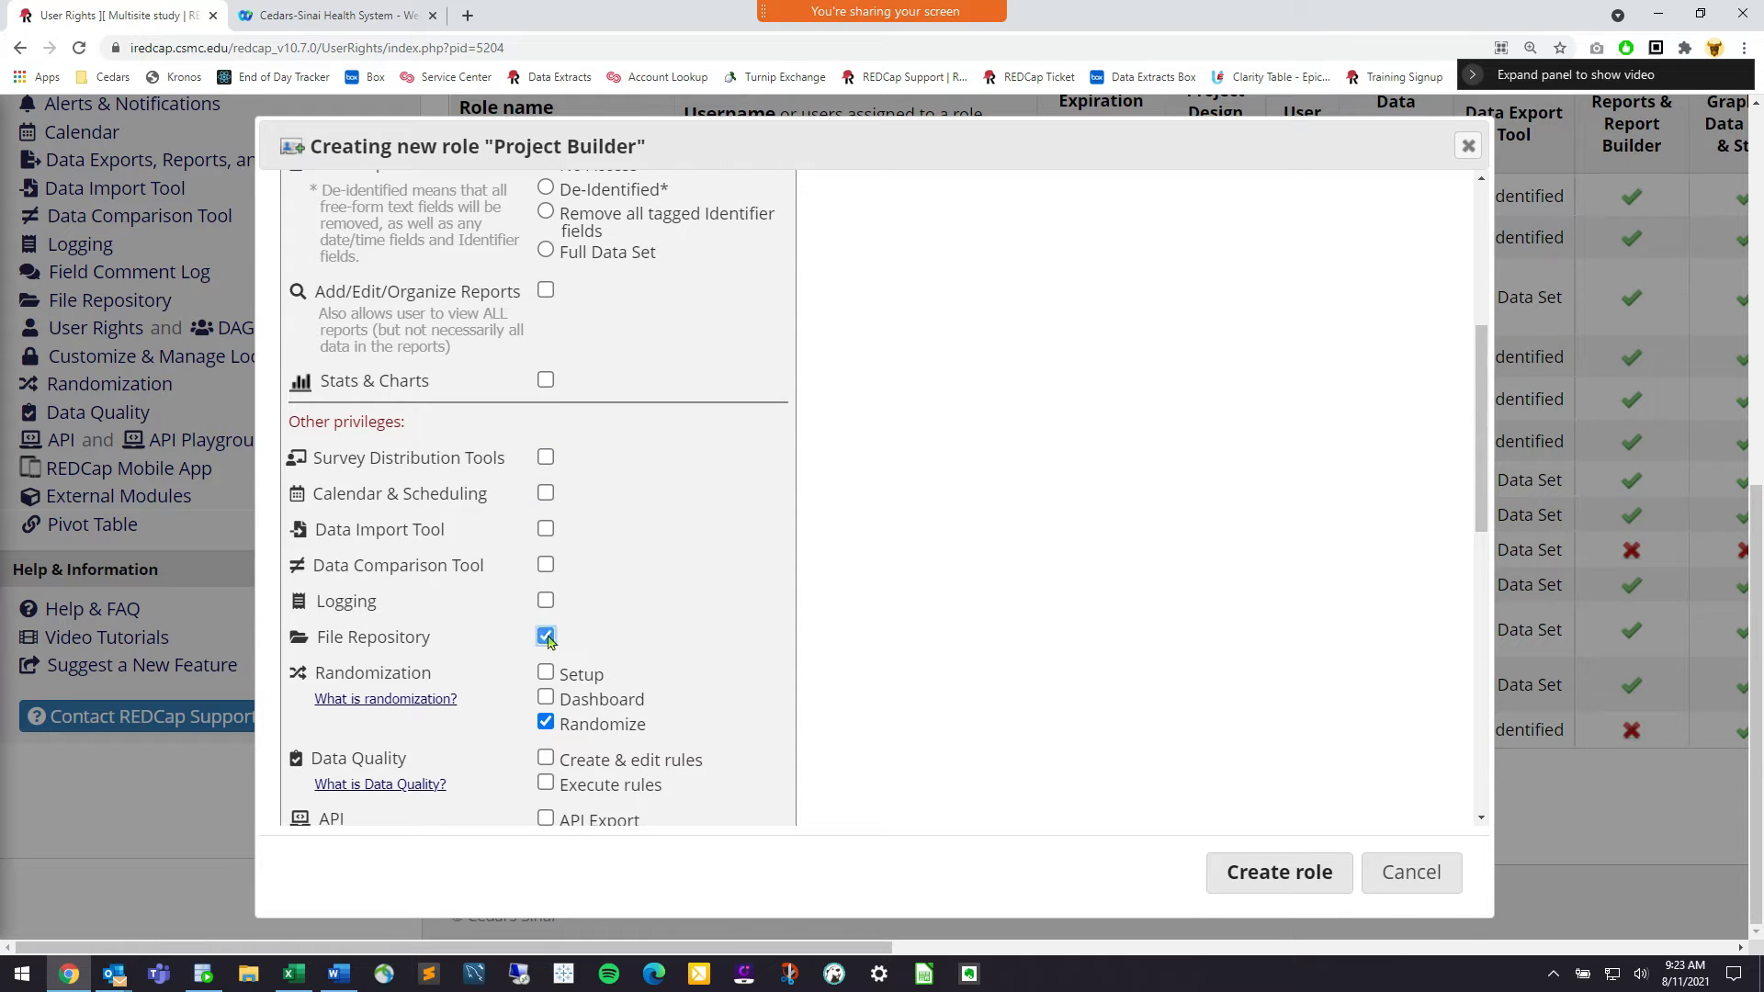
{"action": "left_click", "coordinate": [546, 723]}
{"action": "scroll", "coordinate": [551, 723], "scroll_direction": "down", "scroll_amount": 5}
Leave Create Records off, set Demographics to No Access, and create the role
{"action": "left_click", "coordinate": [546, 672]}
{"action": "left_click", "coordinate": [546, 672]}
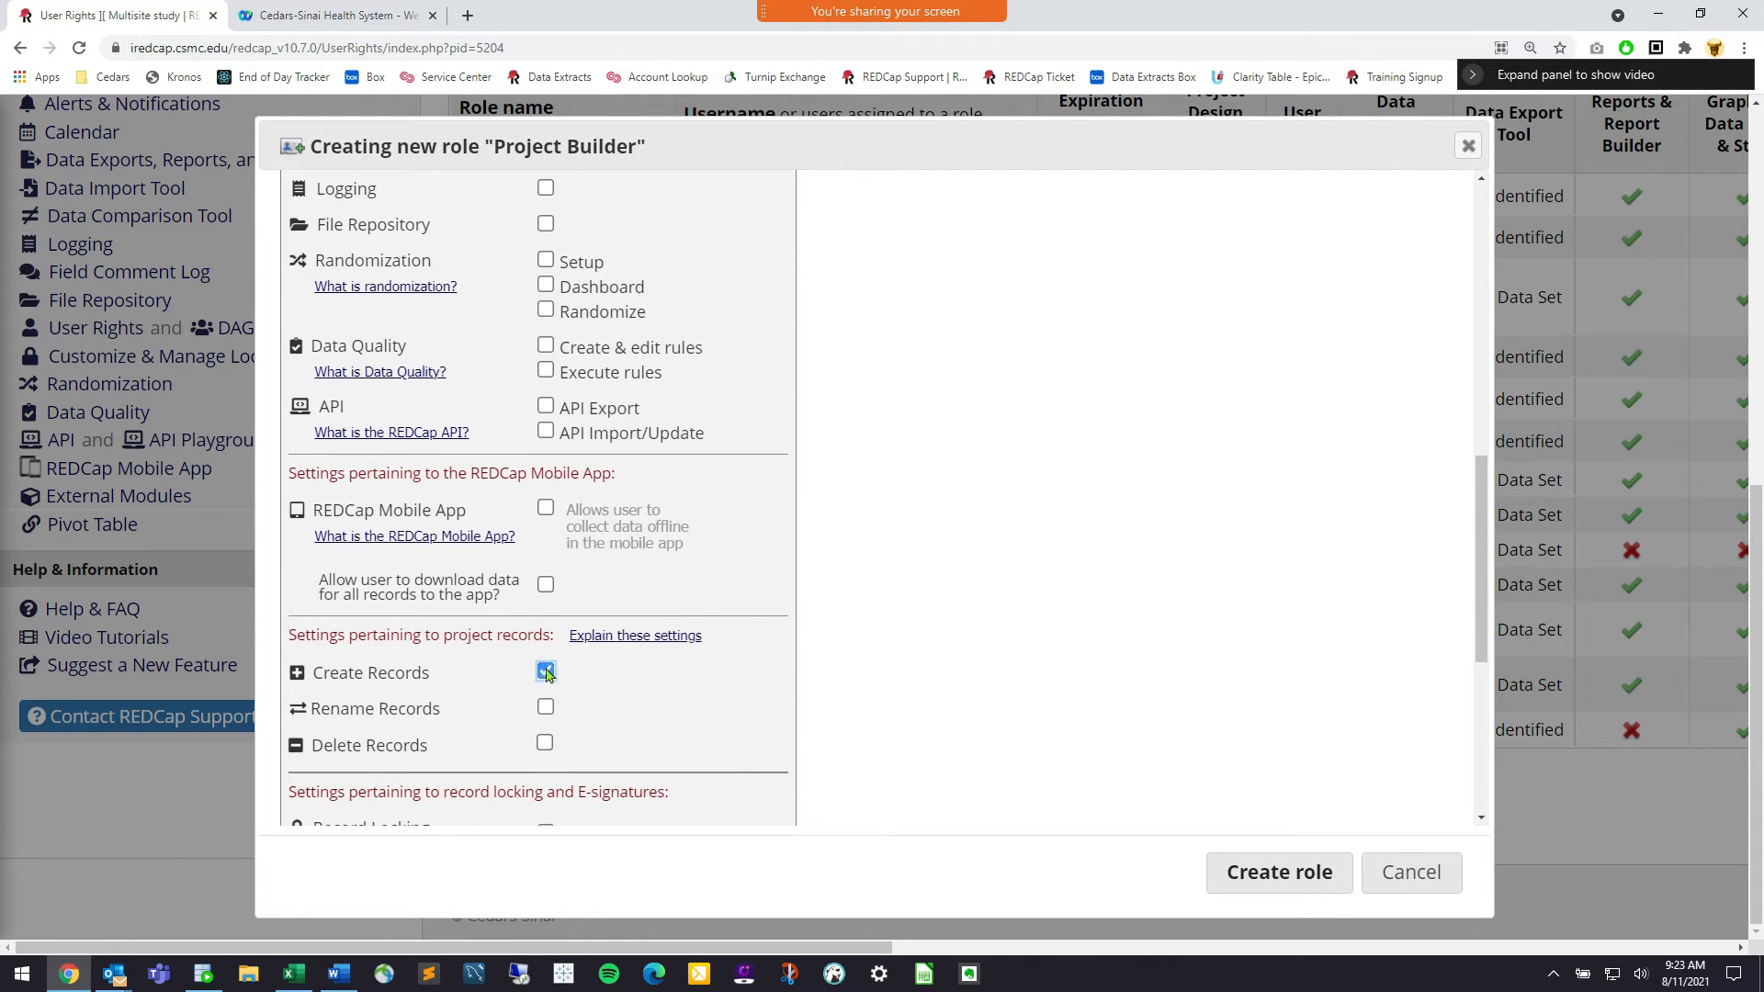
{"action": "triple_click", "coordinate": [352, 671]}
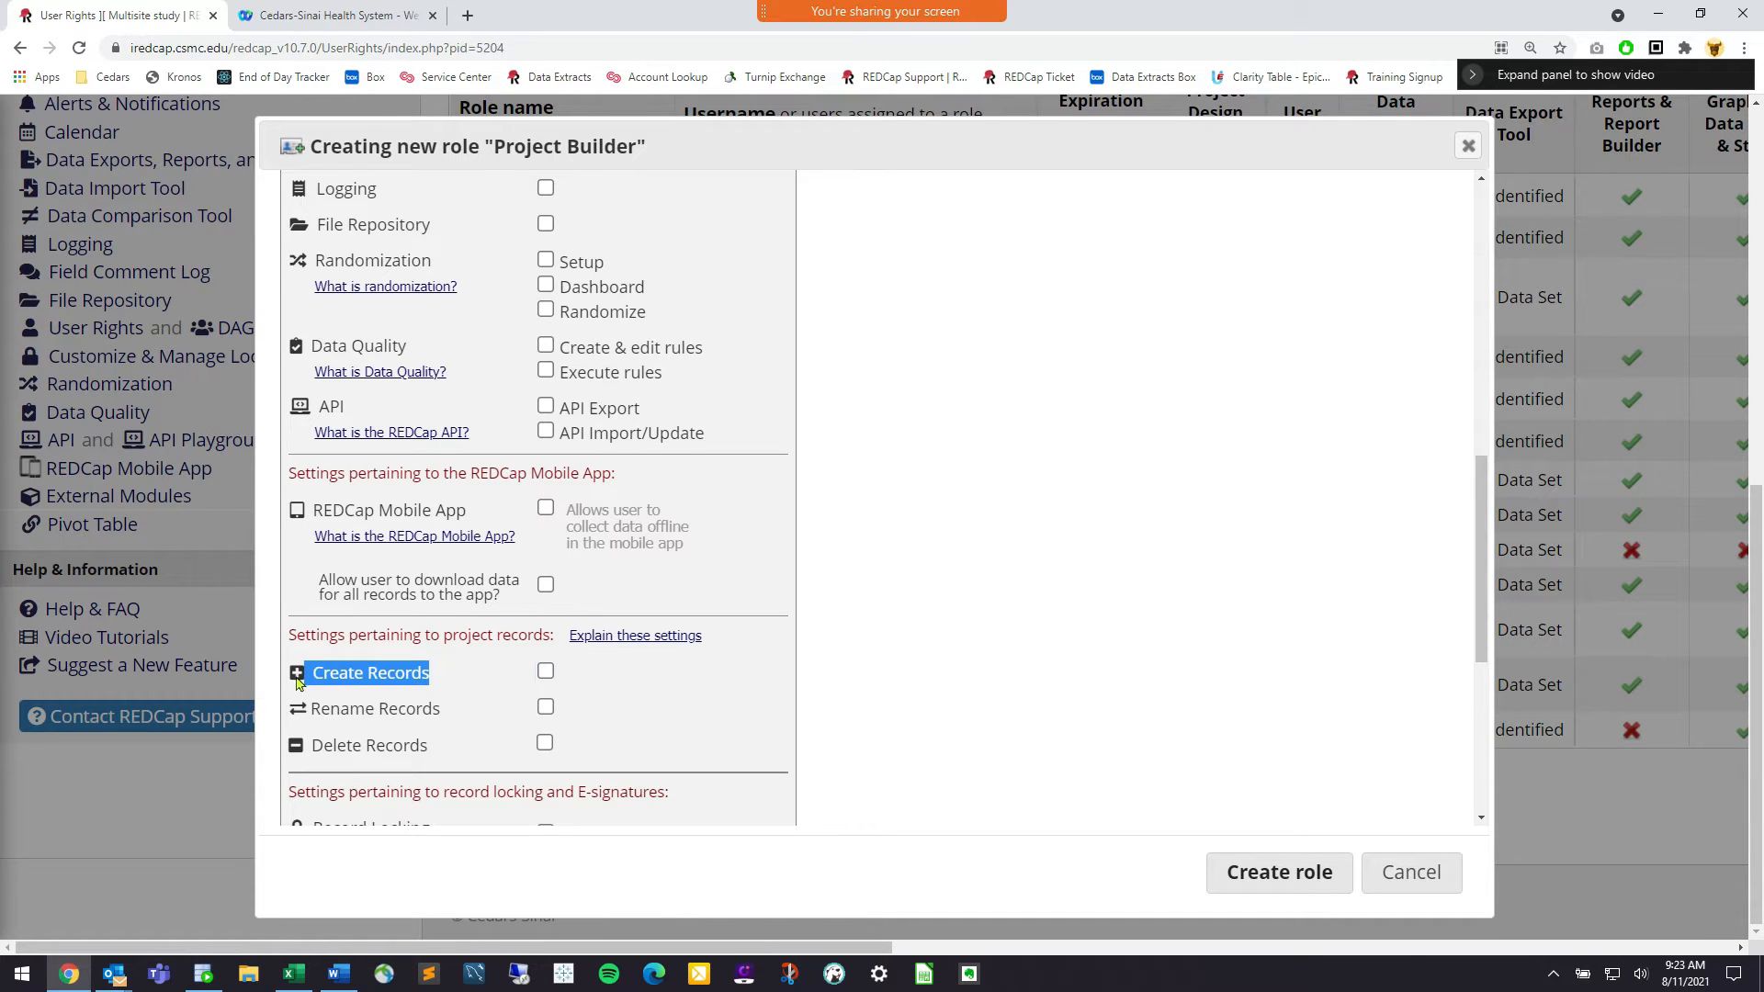
{"action": "scroll", "coordinate": [432, 634], "scroll_direction": "down", "scroll_amount": 3}
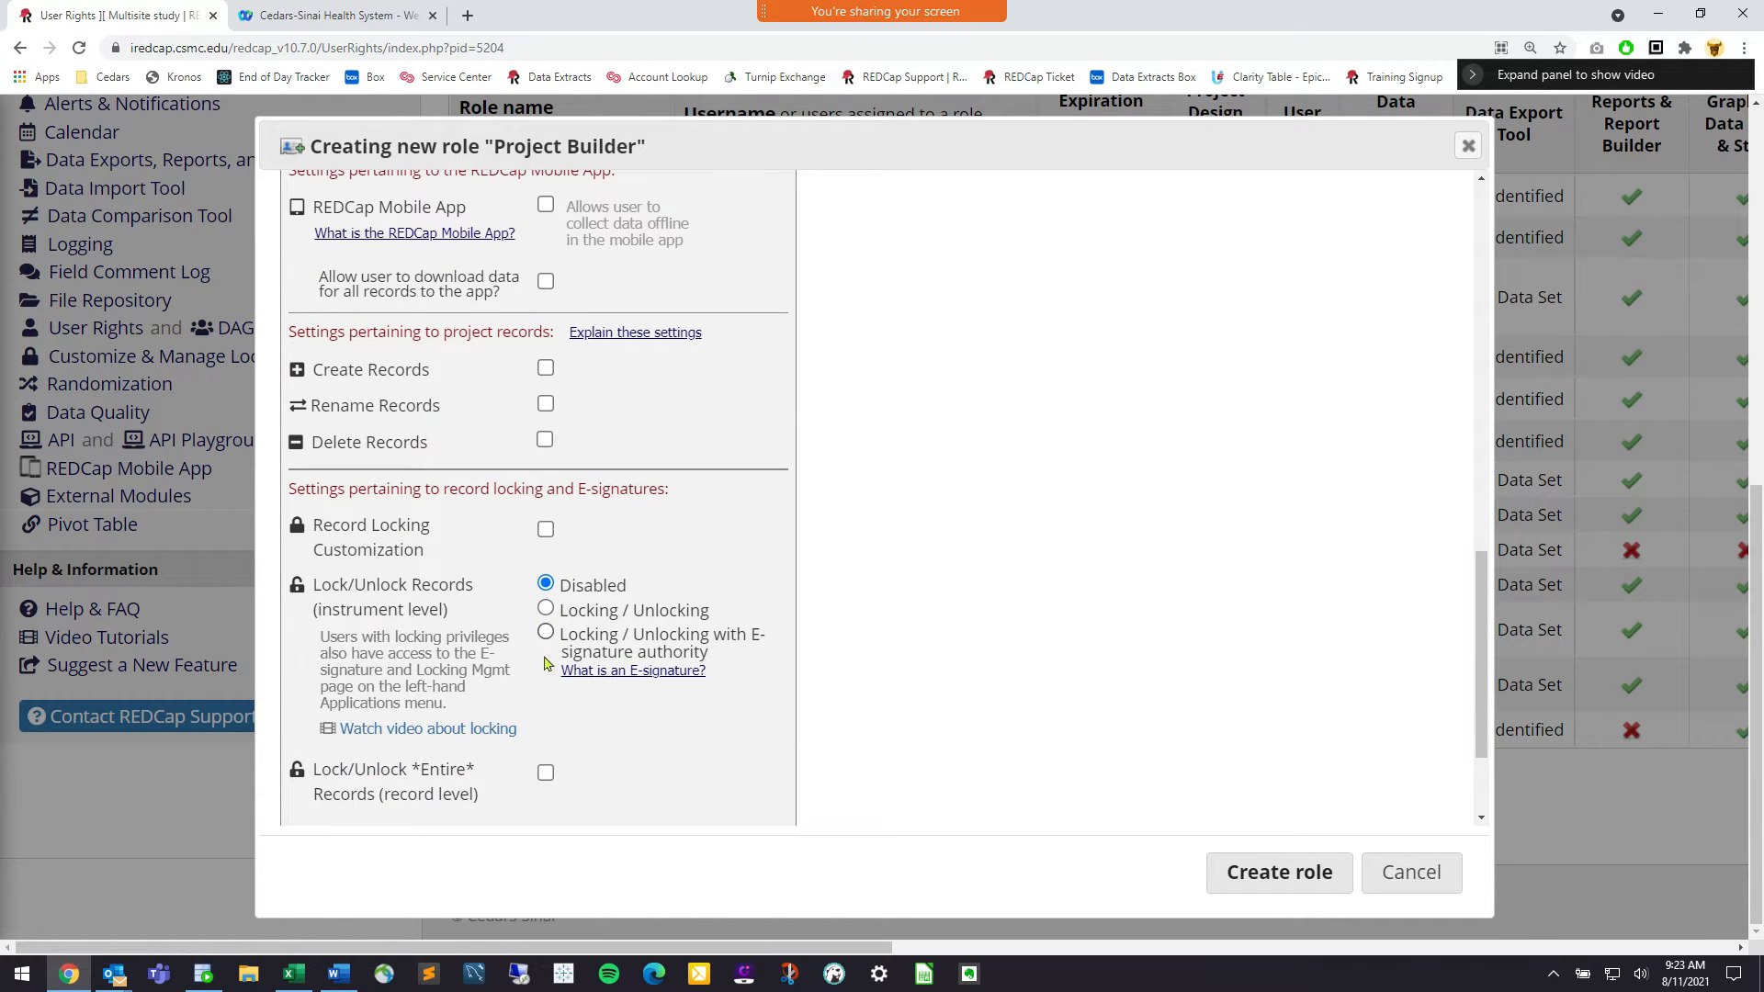
{"action": "scroll", "coordinate": [662, 579], "scroll_direction": "up", "scroll_amount": 10}
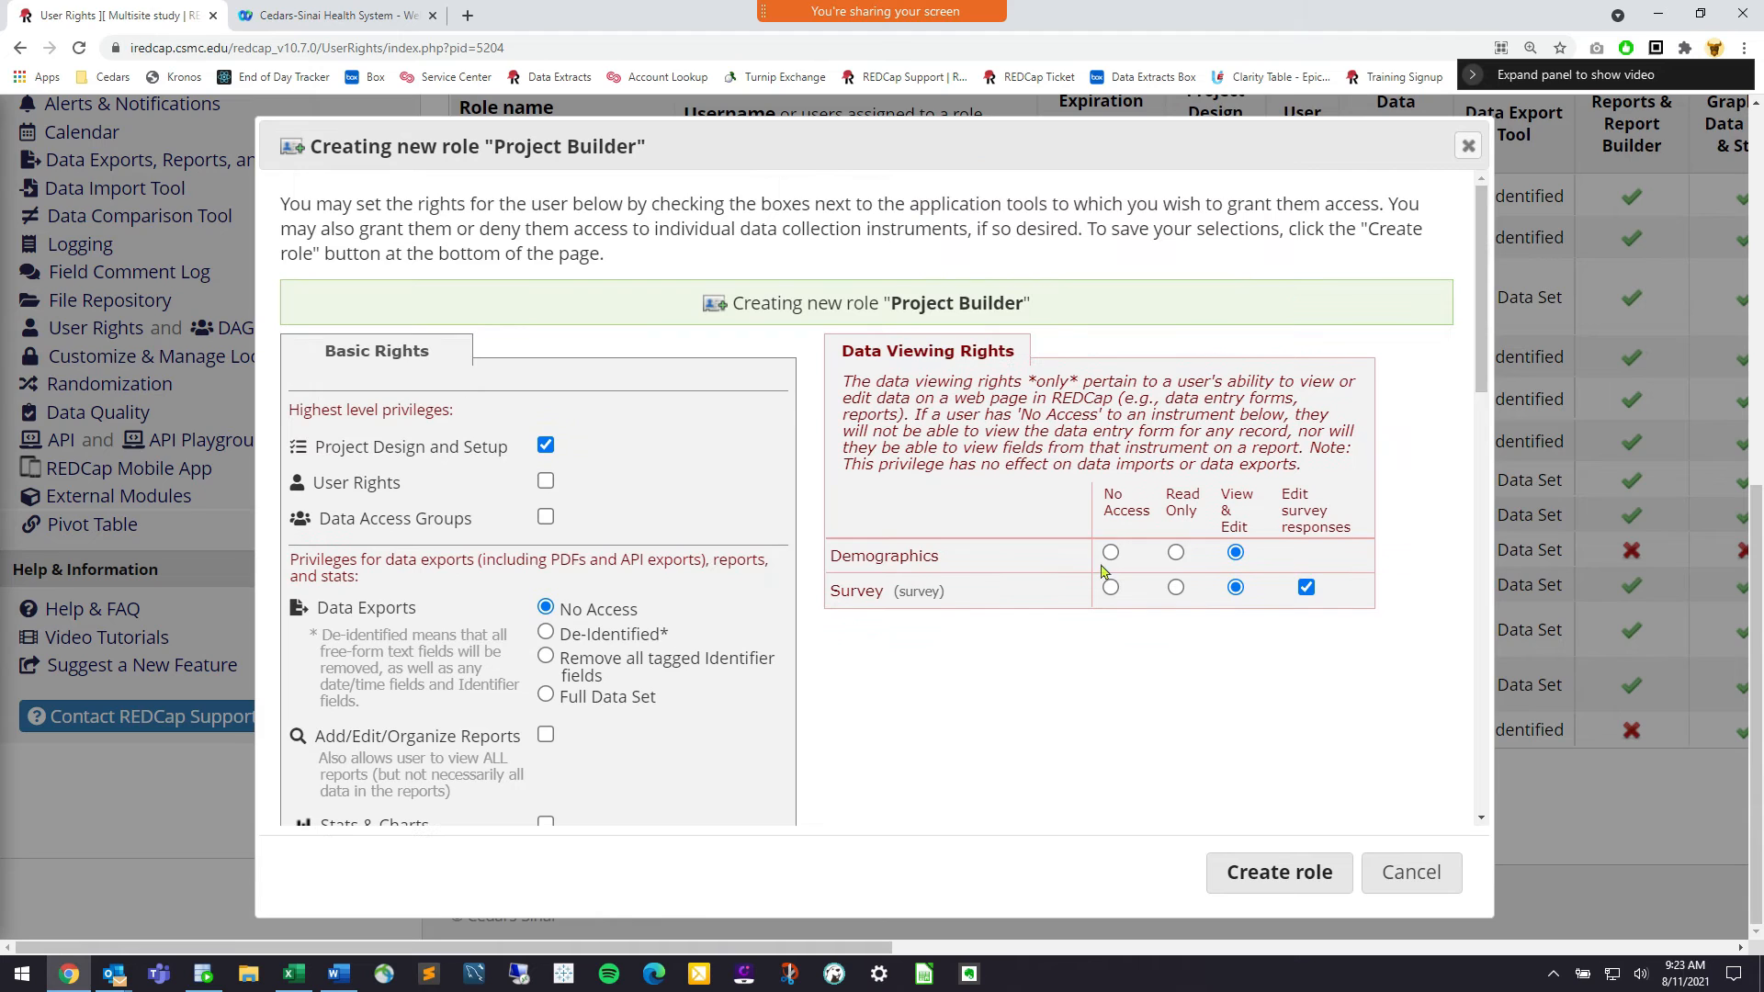
{"action": "left_click", "coordinate": [1111, 552]}
{"action": "left_click", "coordinate": [1242, 880]}
{"action": "left_click", "coordinate": [1238, 864]}
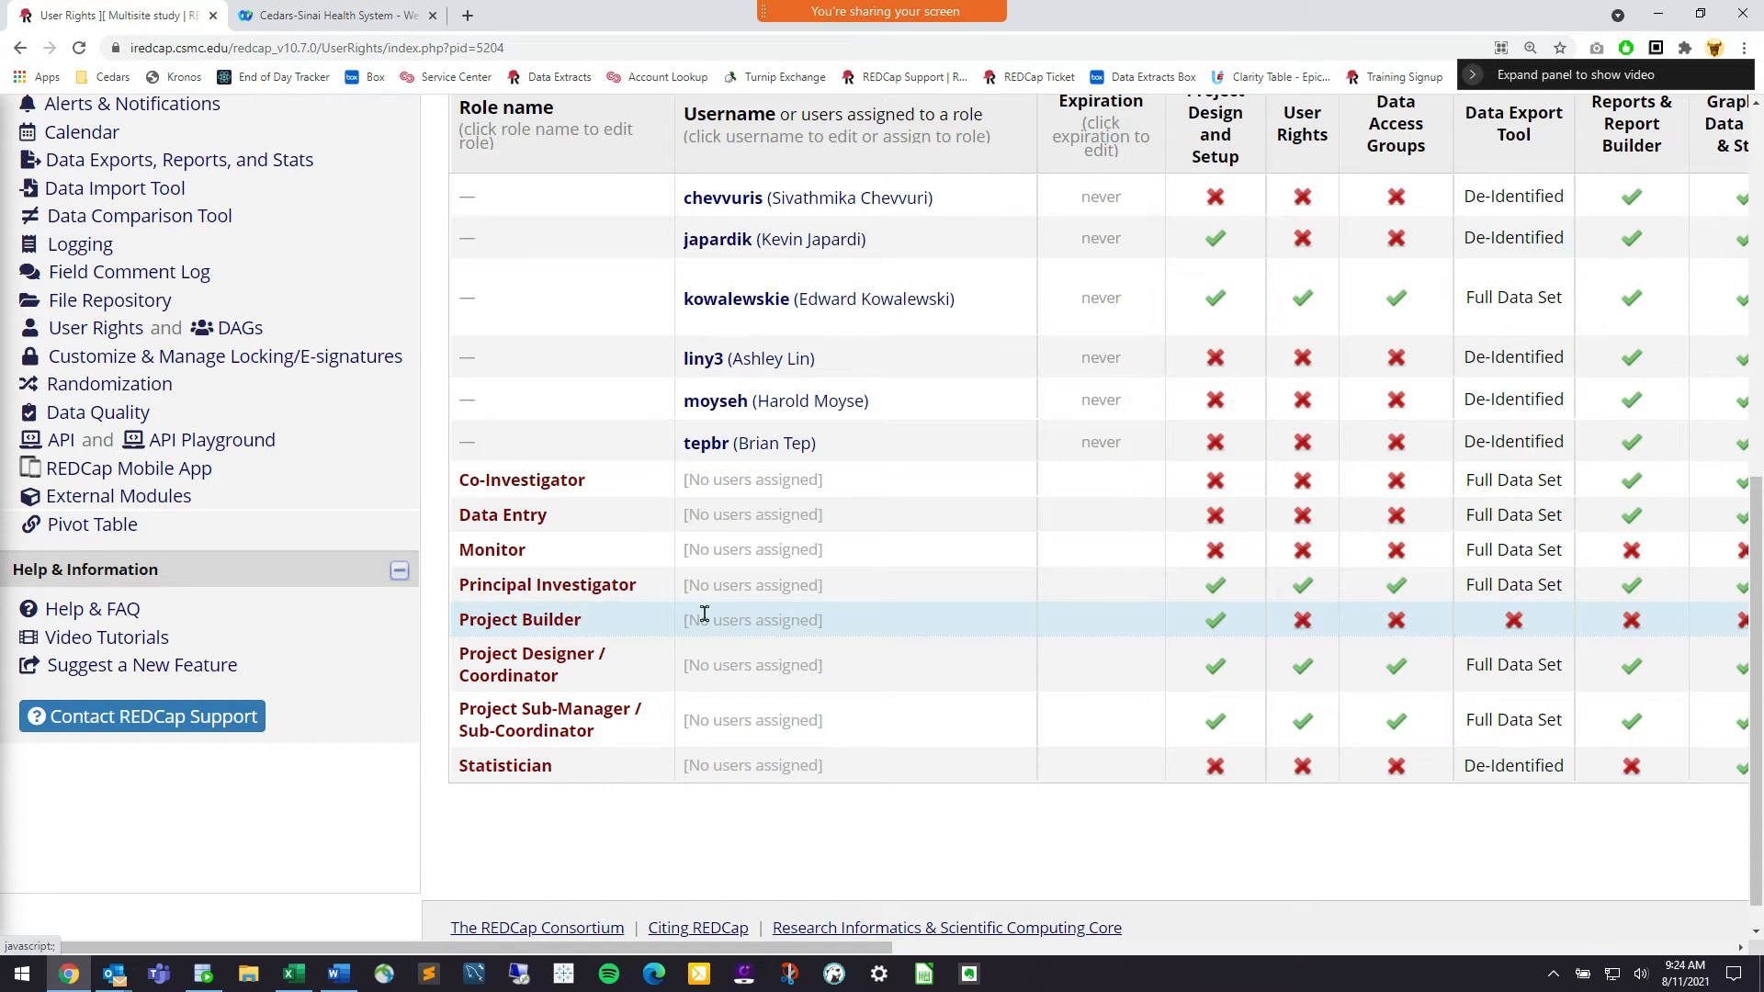
Look up the user by username and assign them to Project Builder with email notification off
{"action": "scroll", "coordinate": [557, 800], "scroll_direction": "up", "scroll_amount": 2}
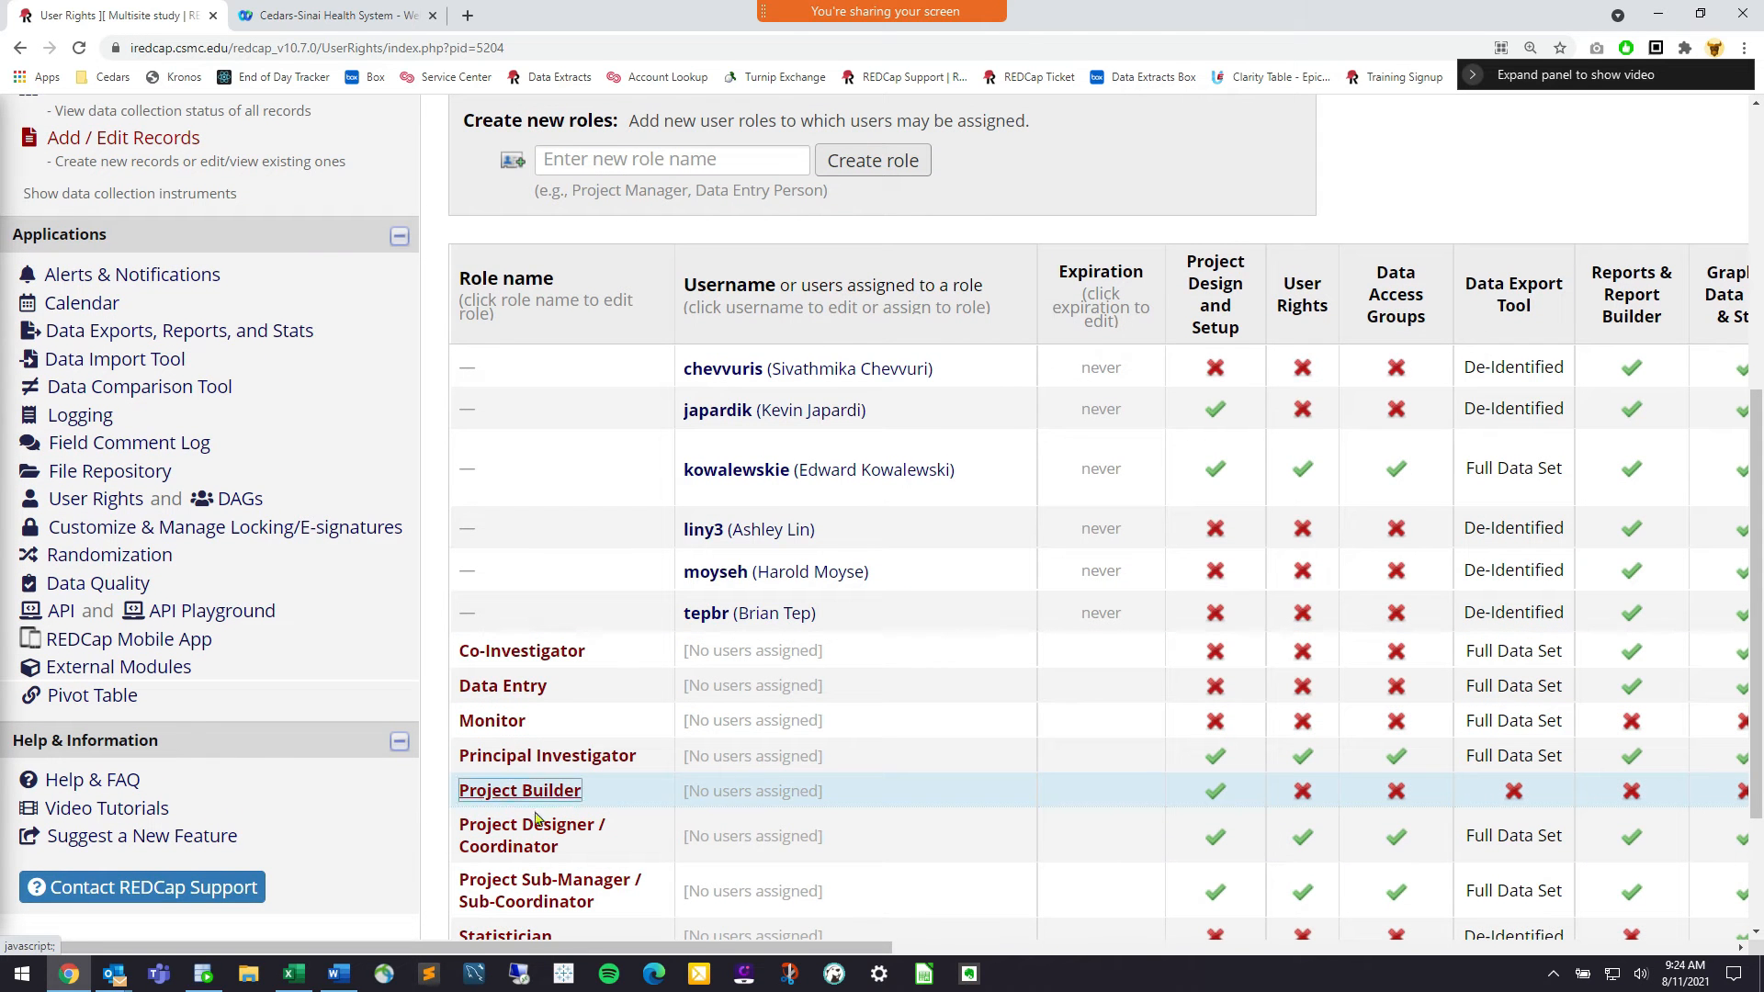
{"action": "scroll", "coordinate": [549, 794], "scroll_direction": "up", "scroll_amount": 3}
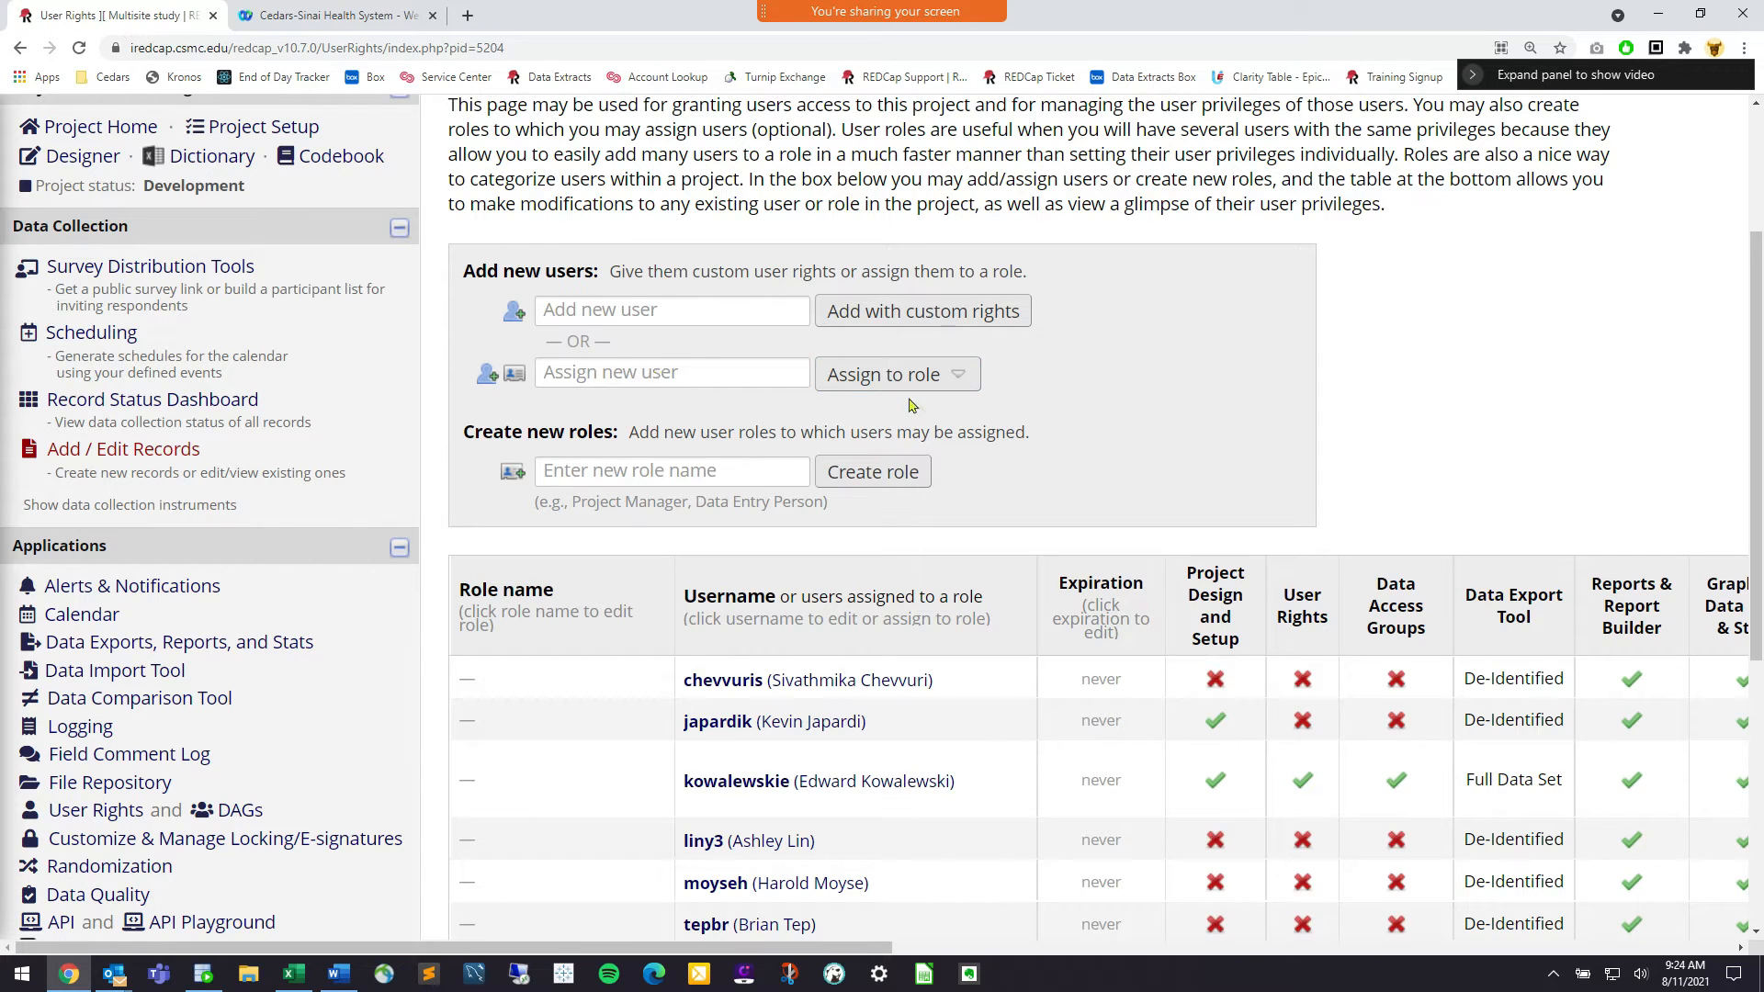
{"action": "left_click", "coordinate": [731, 375]}
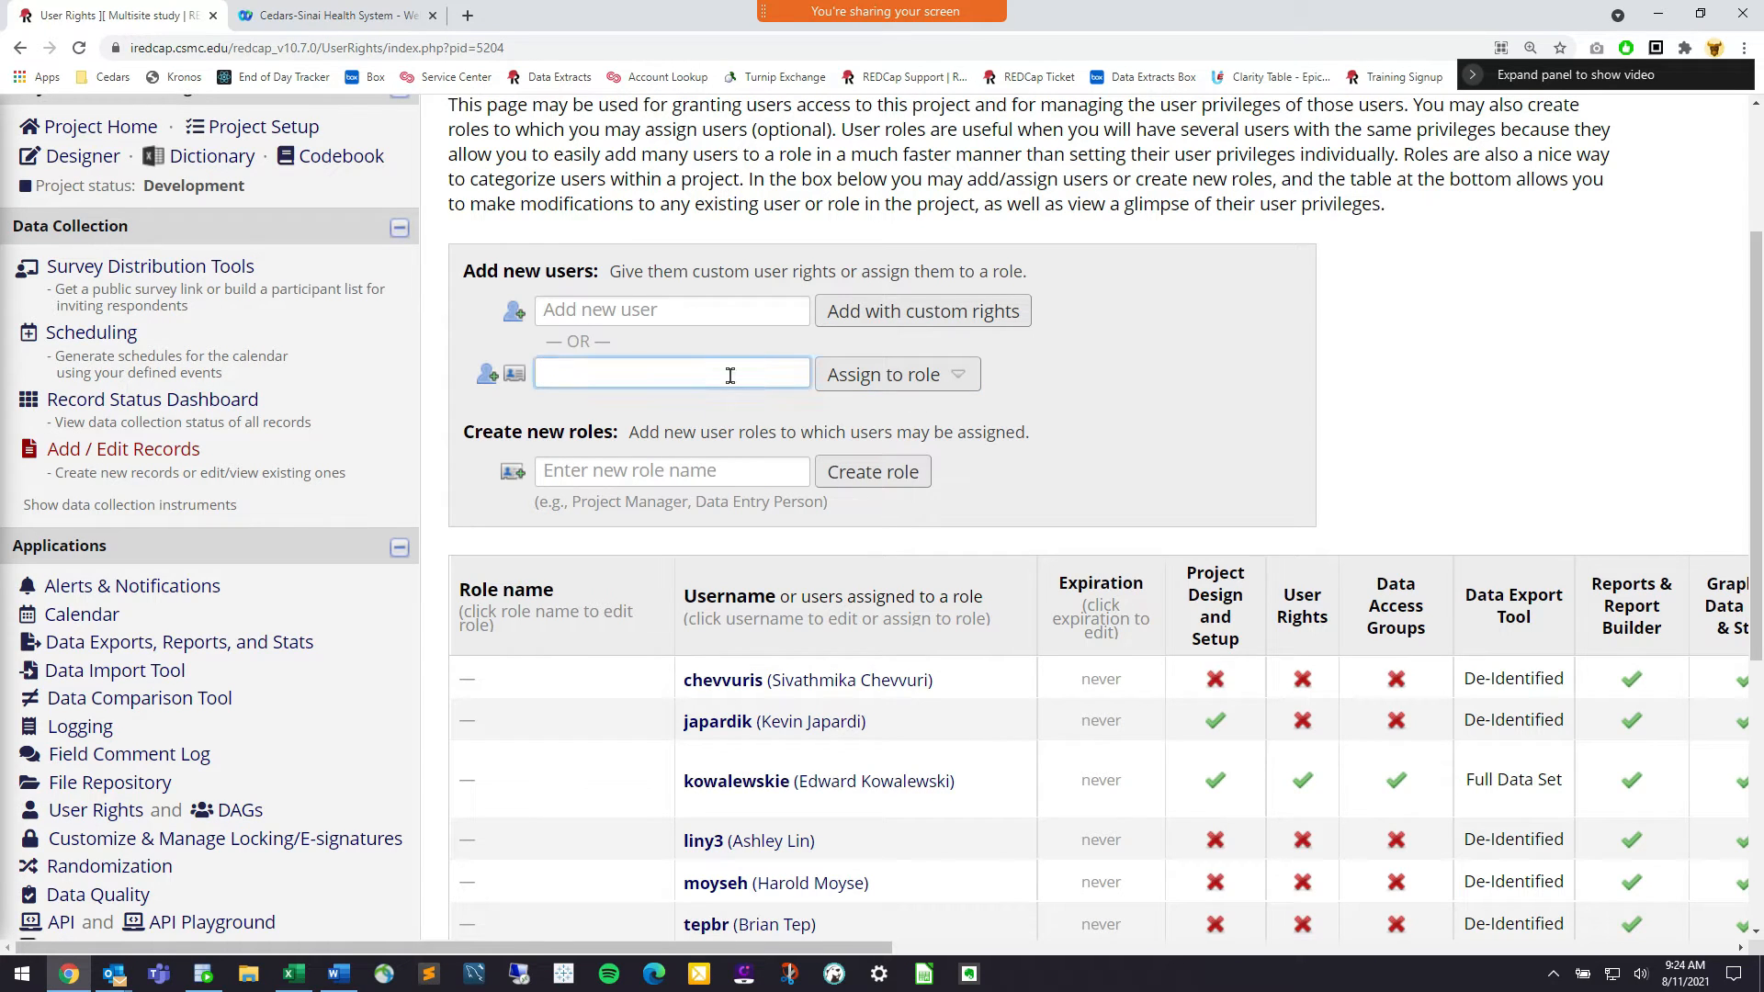
{"action": "type", "text": "soohoo"}
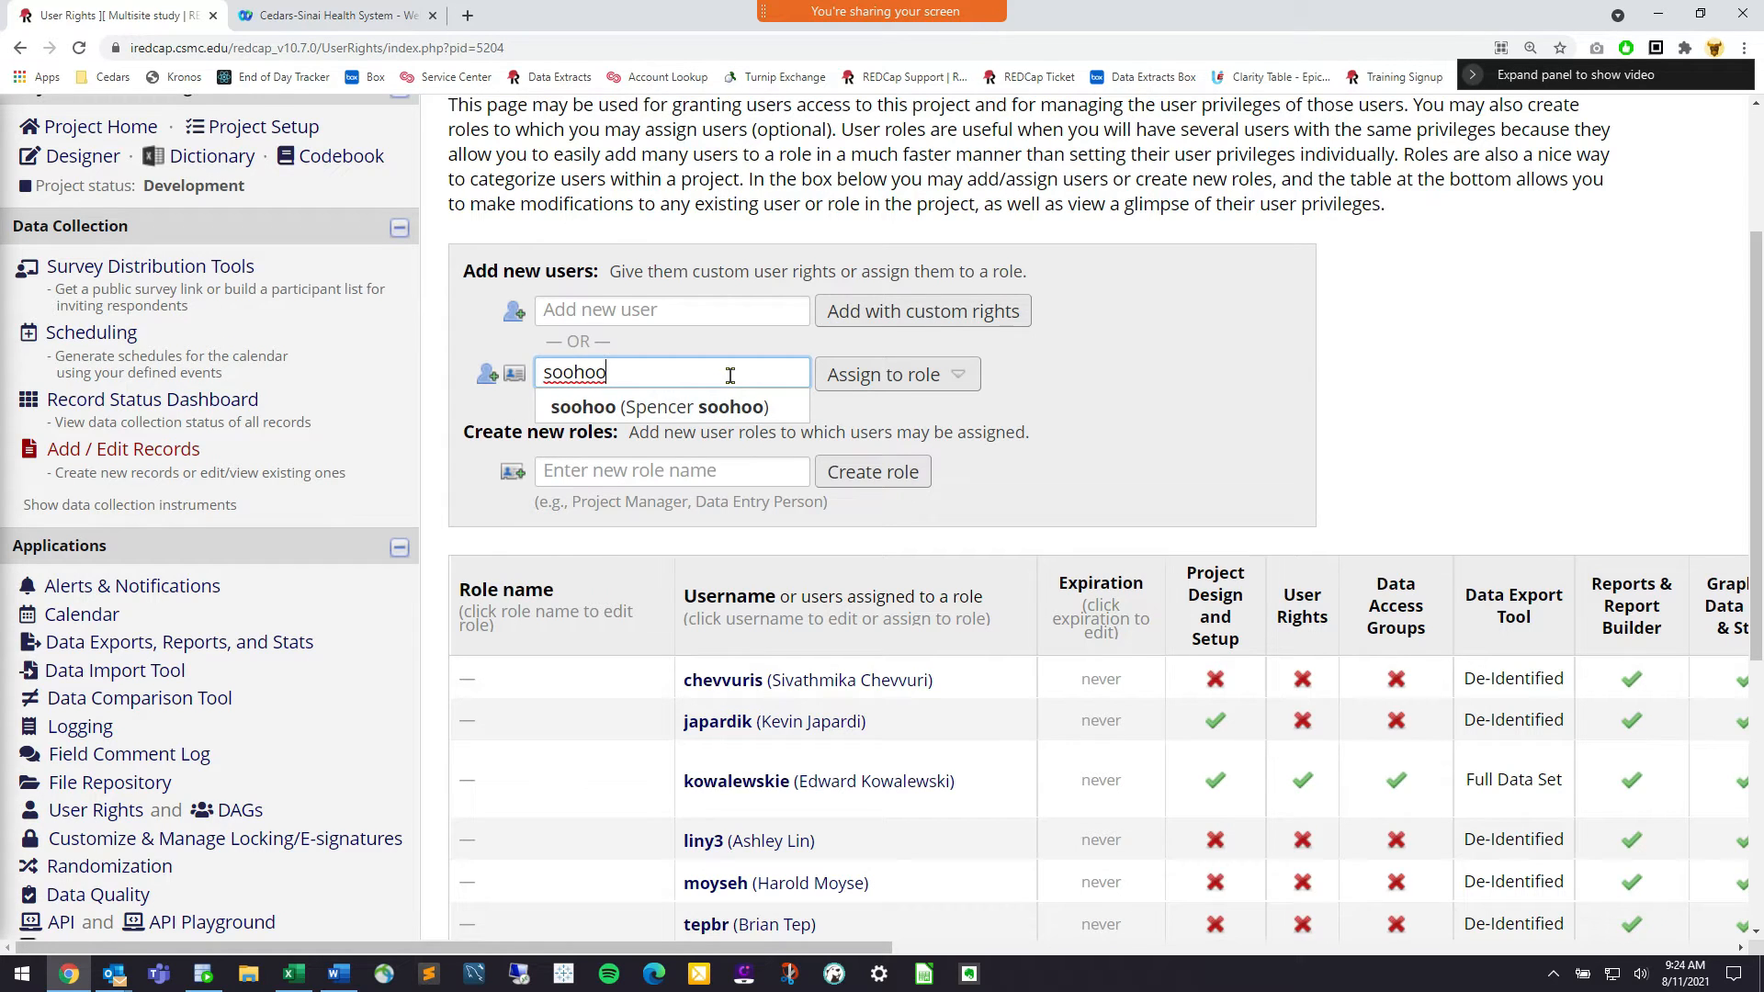
{"action": "left_click", "coordinate": [758, 410]}
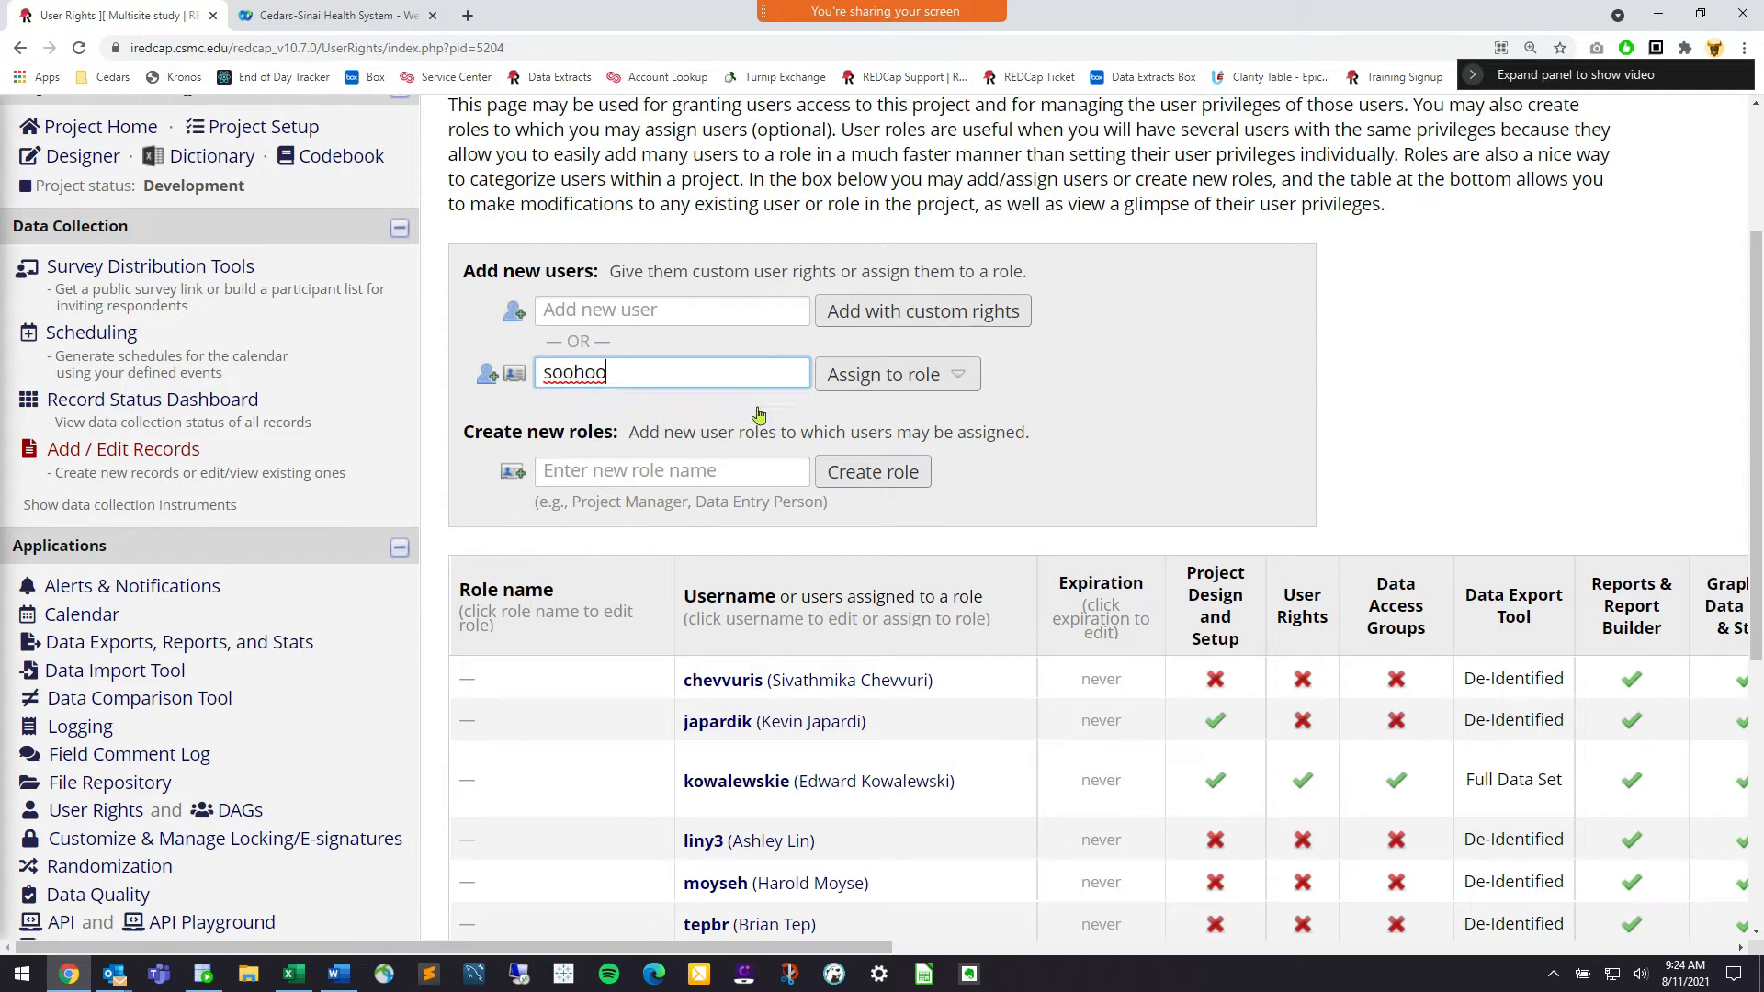
{"action": "left_click", "coordinate": [853, 377]}
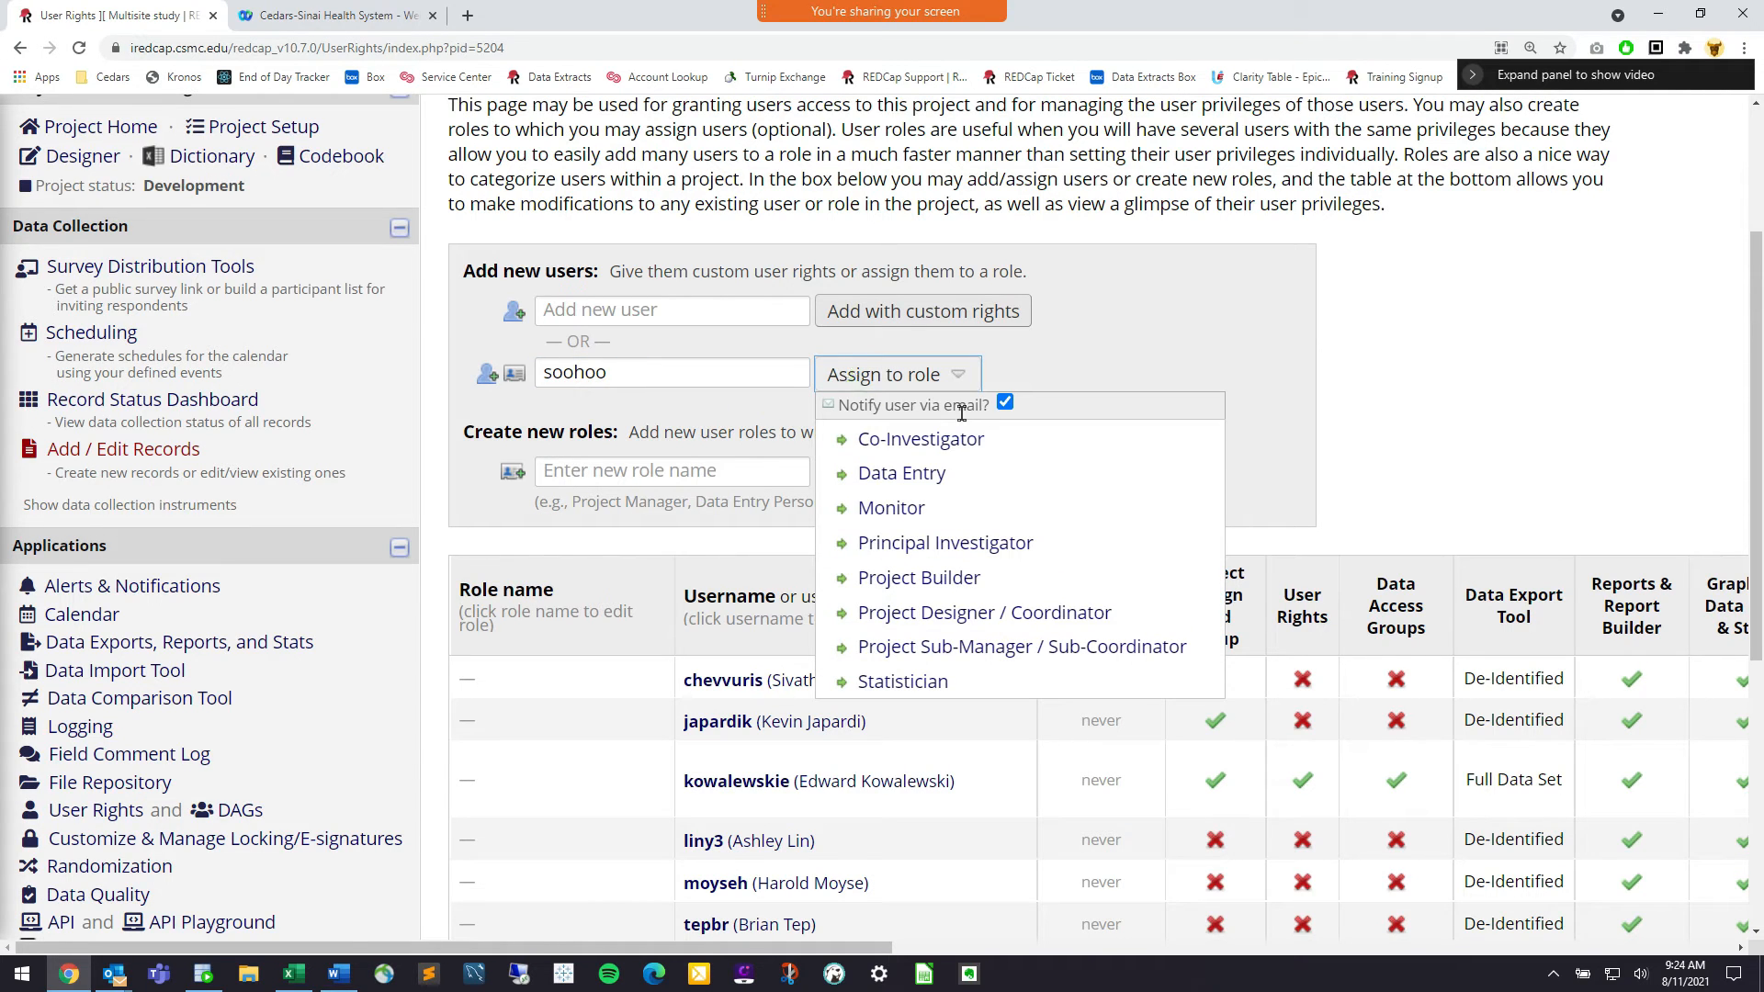
{"action": "left_click", "coordinate": [1005, 404]}
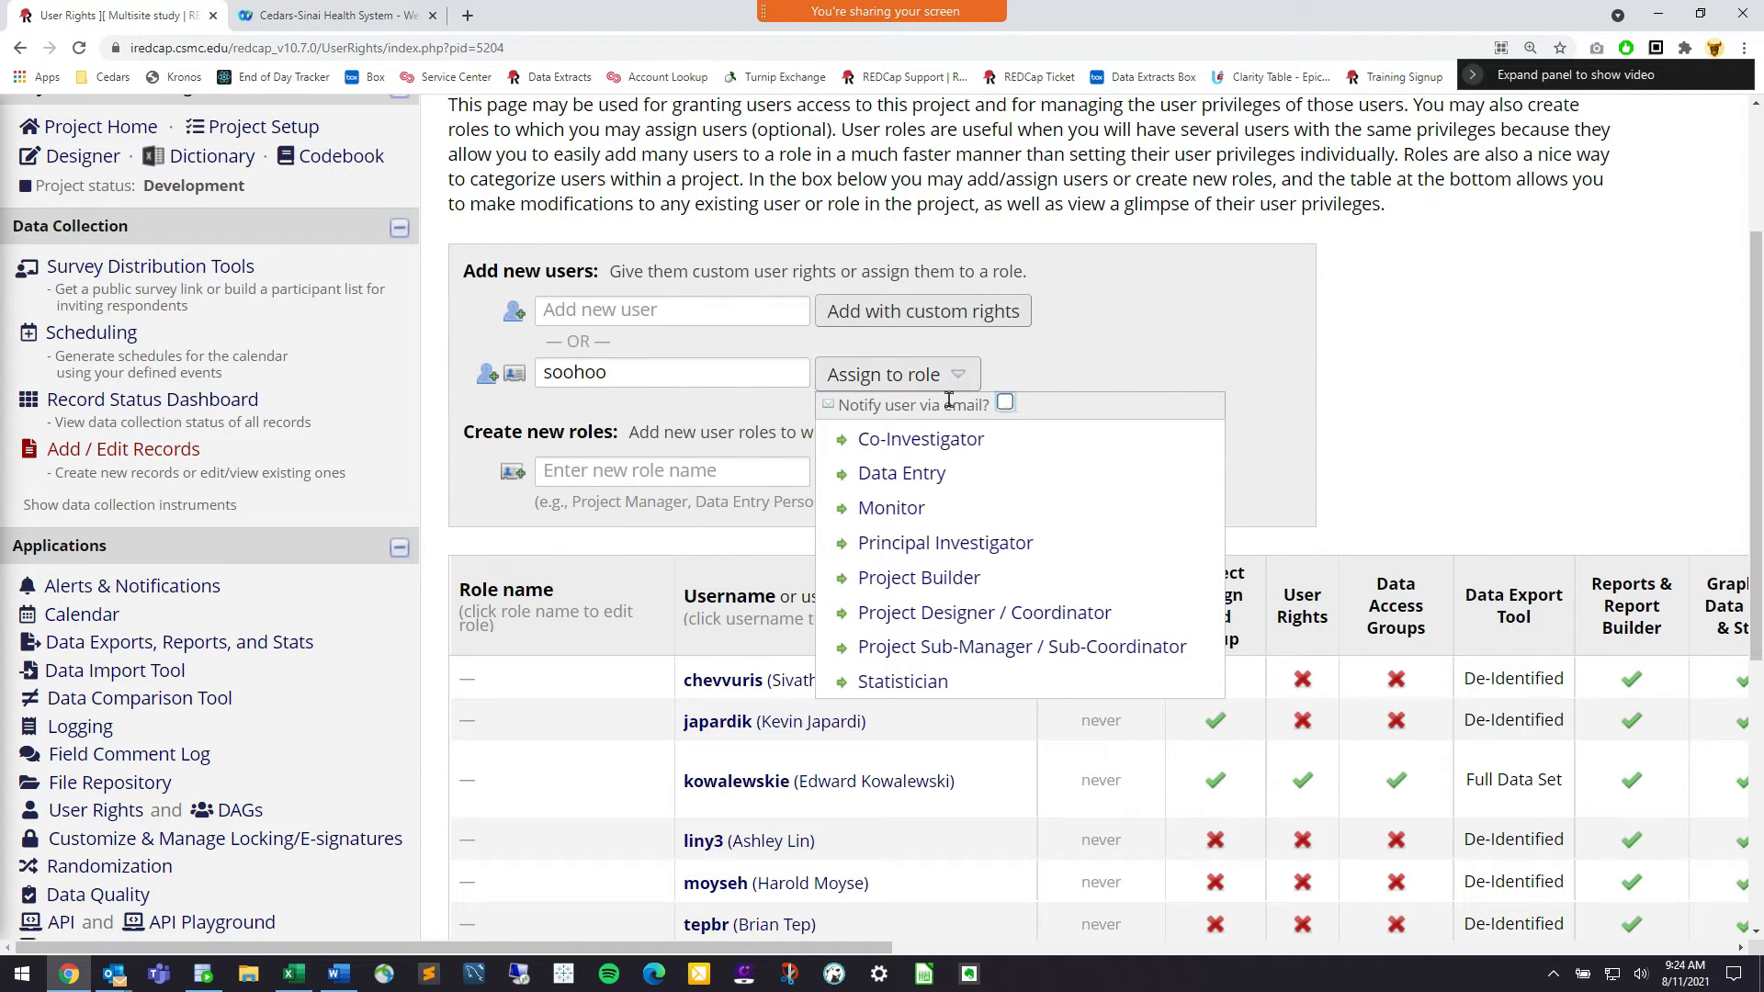
{"action": "left_click", "coordinate": [969, 579]}
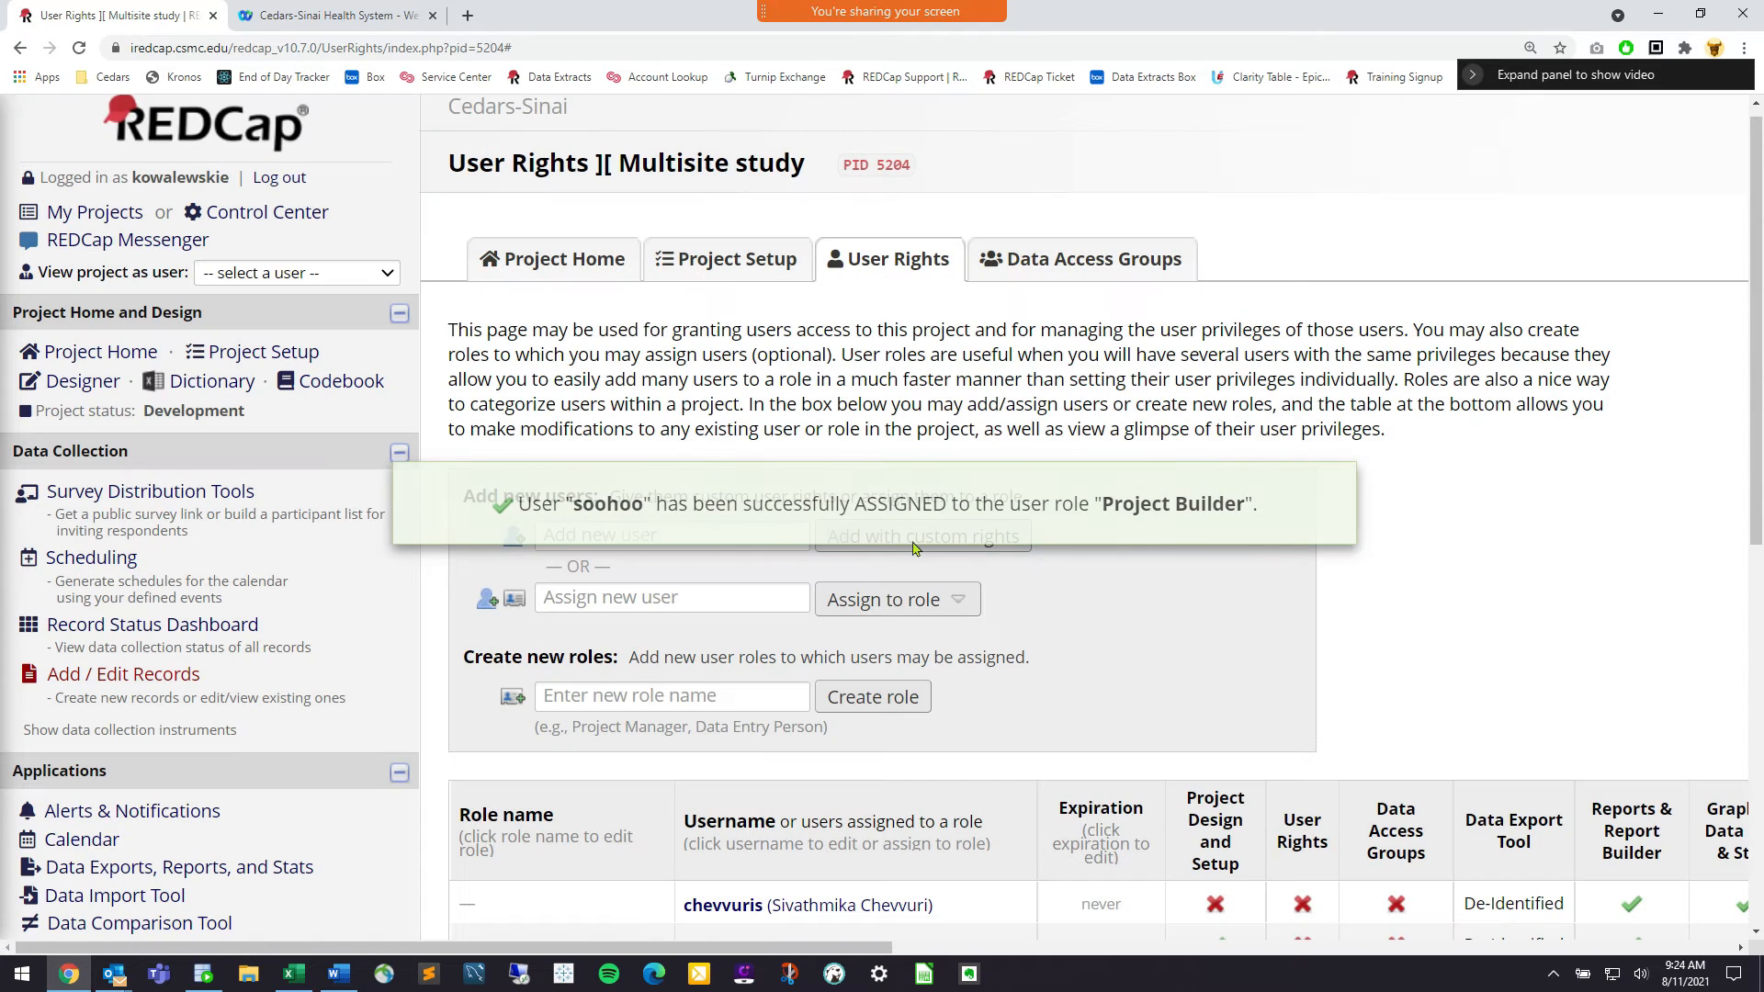
{"action": "scroll", "coordinate": [1004, 599], "scroll_direction": "down", "scroll_amount": 2}
{"action": "scroll", "coordinate": [1004, 599], "scroll_direction": "down", "scroll_amount": 6}
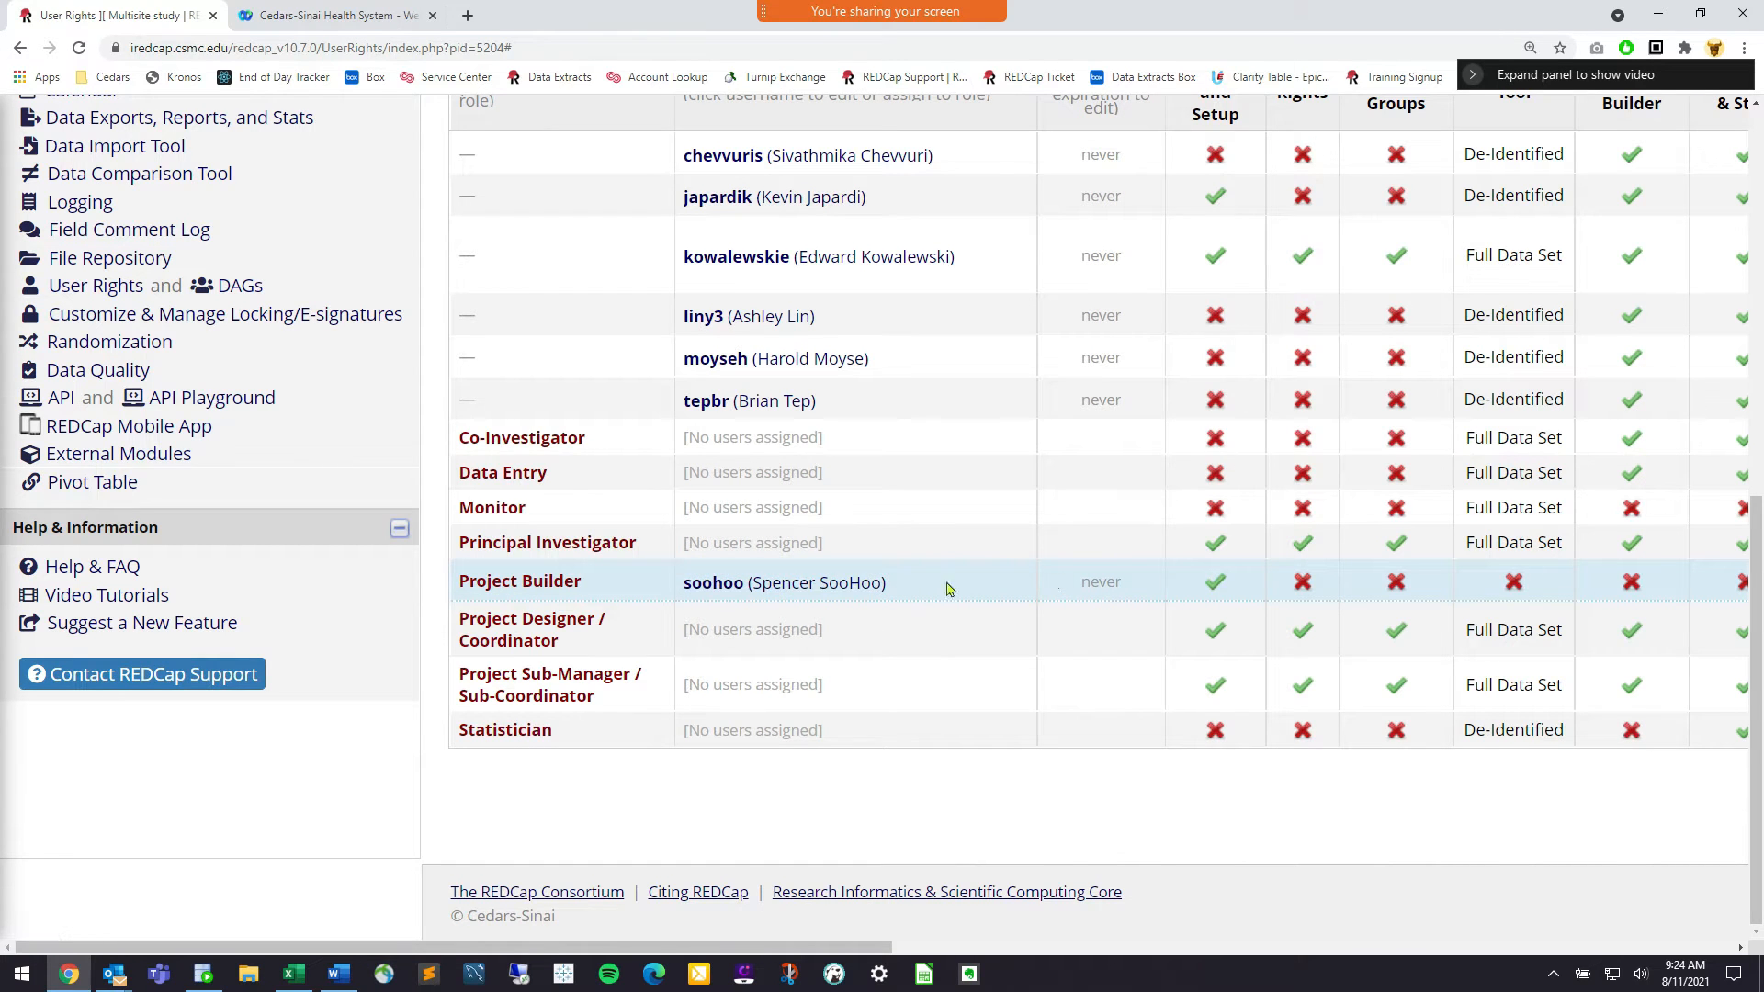
{"action": "scroll", "coordinate": [967, 580], "scroll_direction": "right", "scroll_amount": 2}
{"action": "scroll", "coordinate": [967, 581], "scroll_direction": "right", "scroll_amount": 4}
{"action": "scroll", "coordinate": [967, 581], "scroll_direction": "left", "scroll_amount": 2}
{"action": "scroll", "coordinate": [747, 574], "scroll_direction": "left", "scroll_amount": 3}
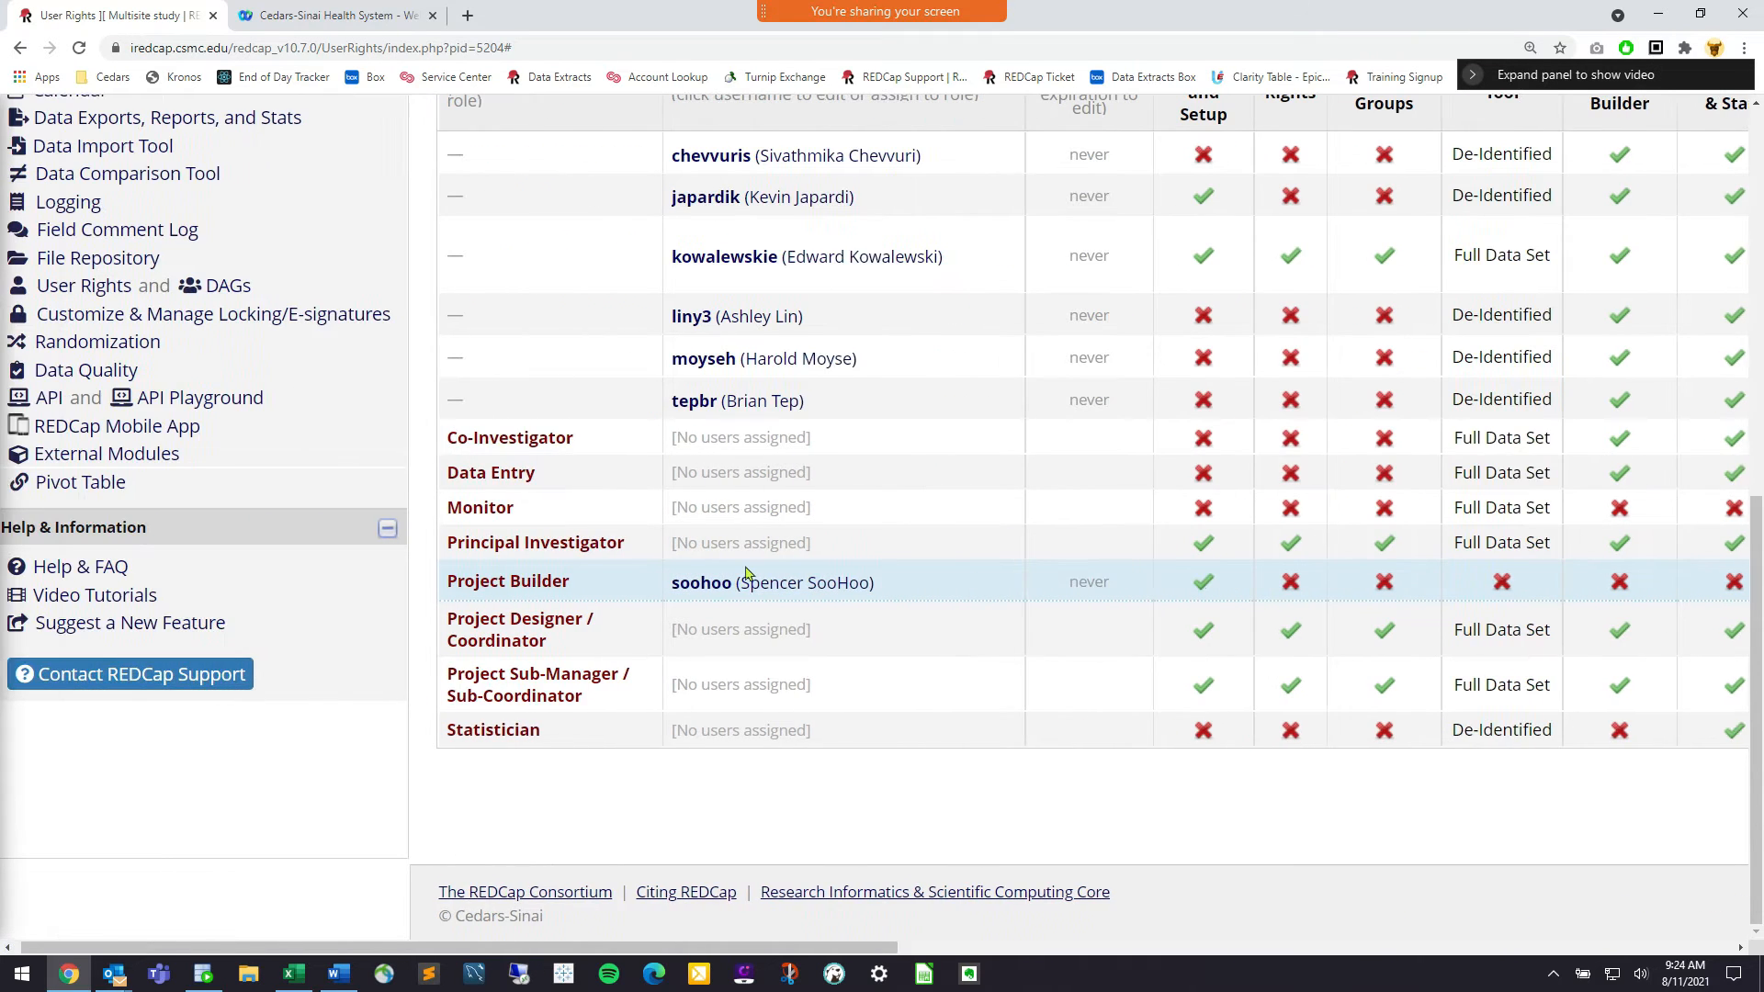
{"action": "scroll", "coordinate": [747, 574], "scroll_direction": "up", "scroll_amount": 3}
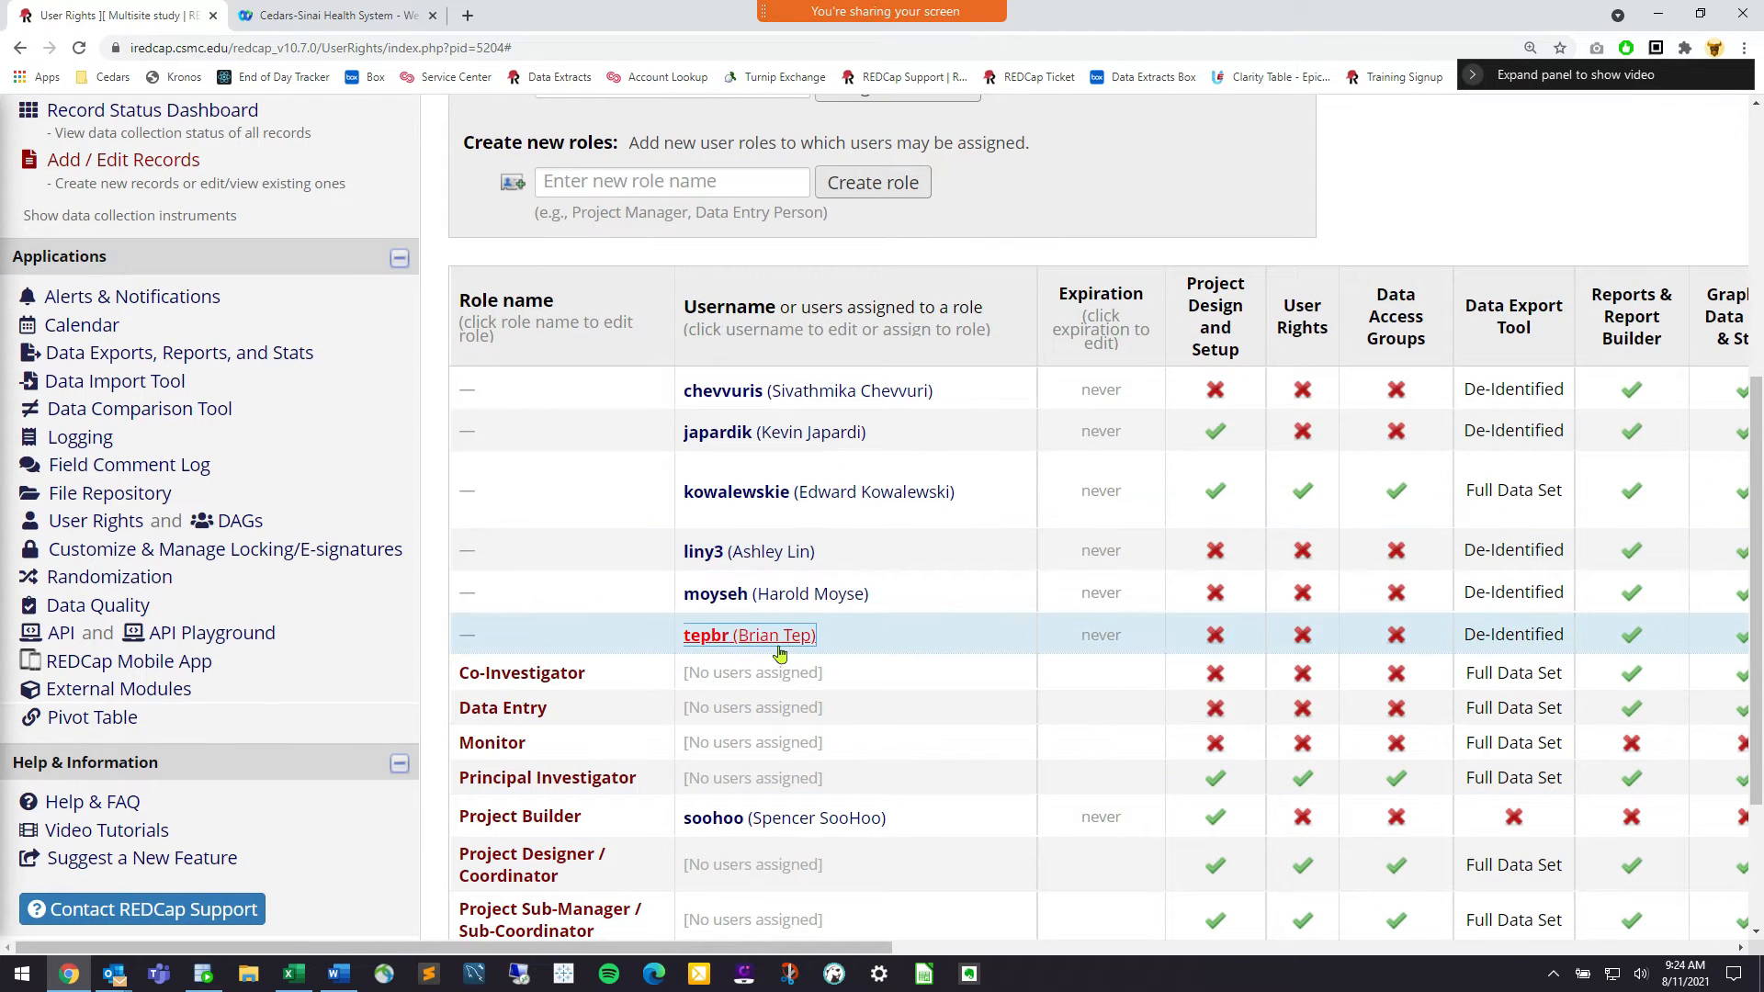
{"action": "scroll", "coordinate": [864, 648], "scroll_direction": "down", "scroll_amount": 1}
{"action": "scroll", "coordinate": [865, 648], "scroll_direction": "up", "scroll_amount": 3}
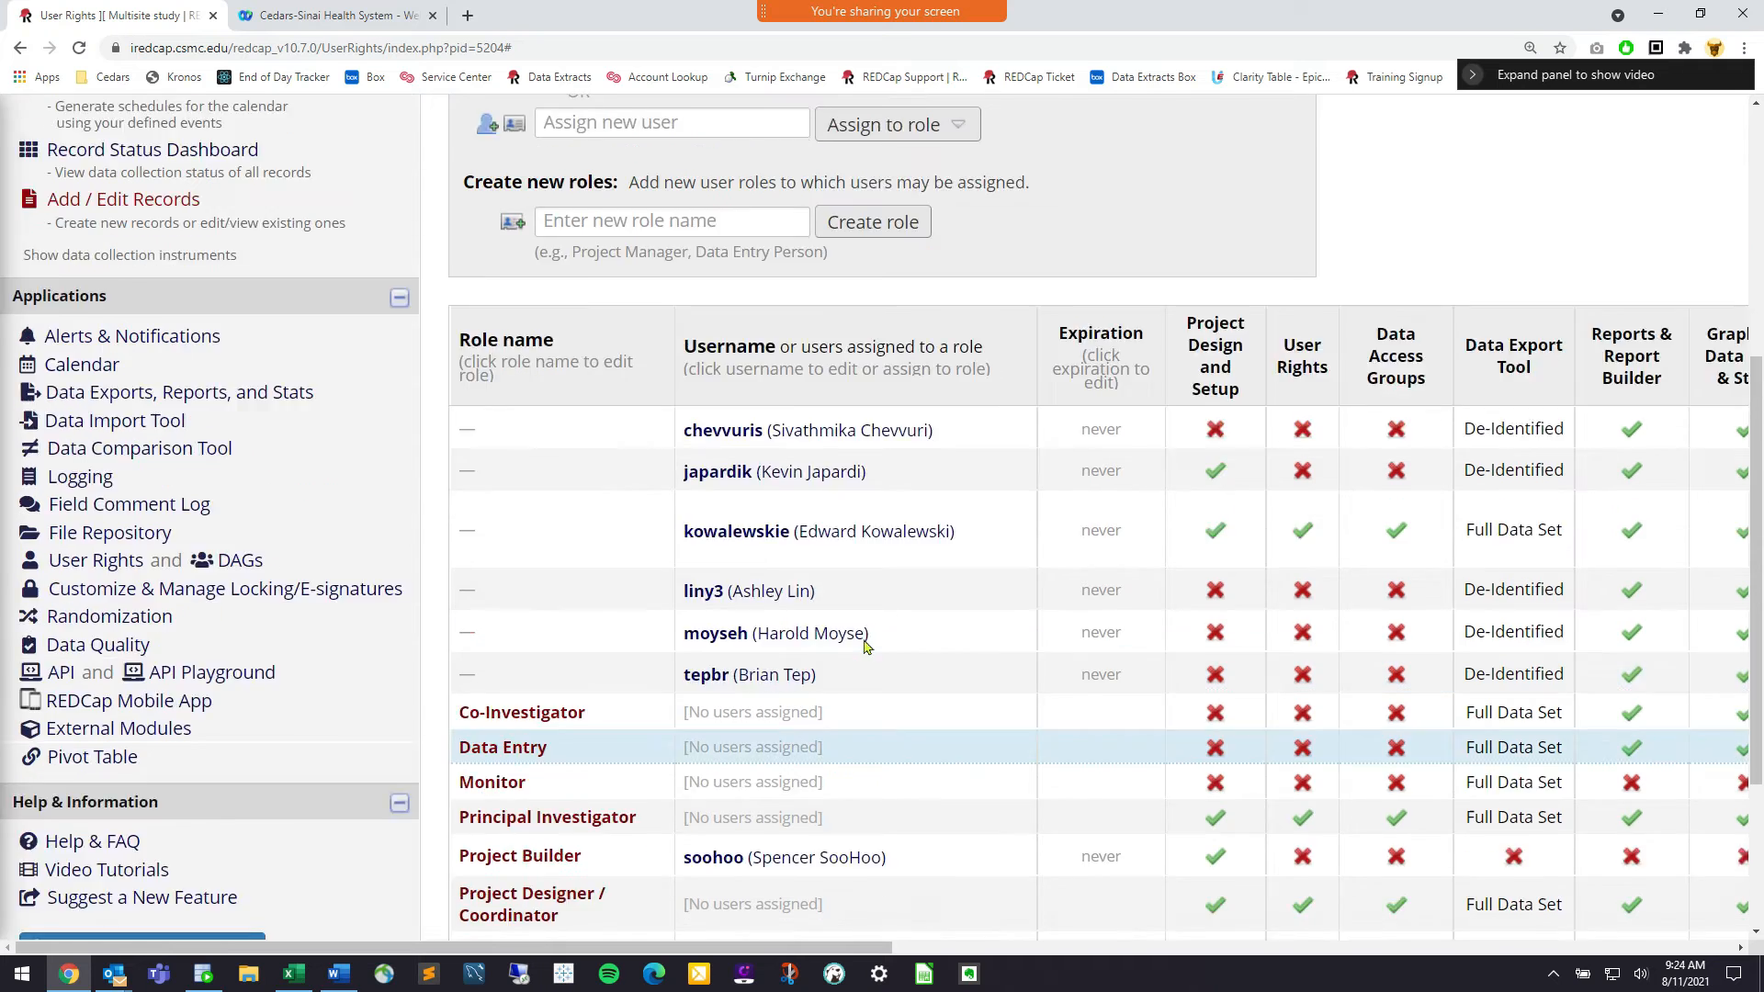
{"action": "left_click", "coordinate": [689, 327]}
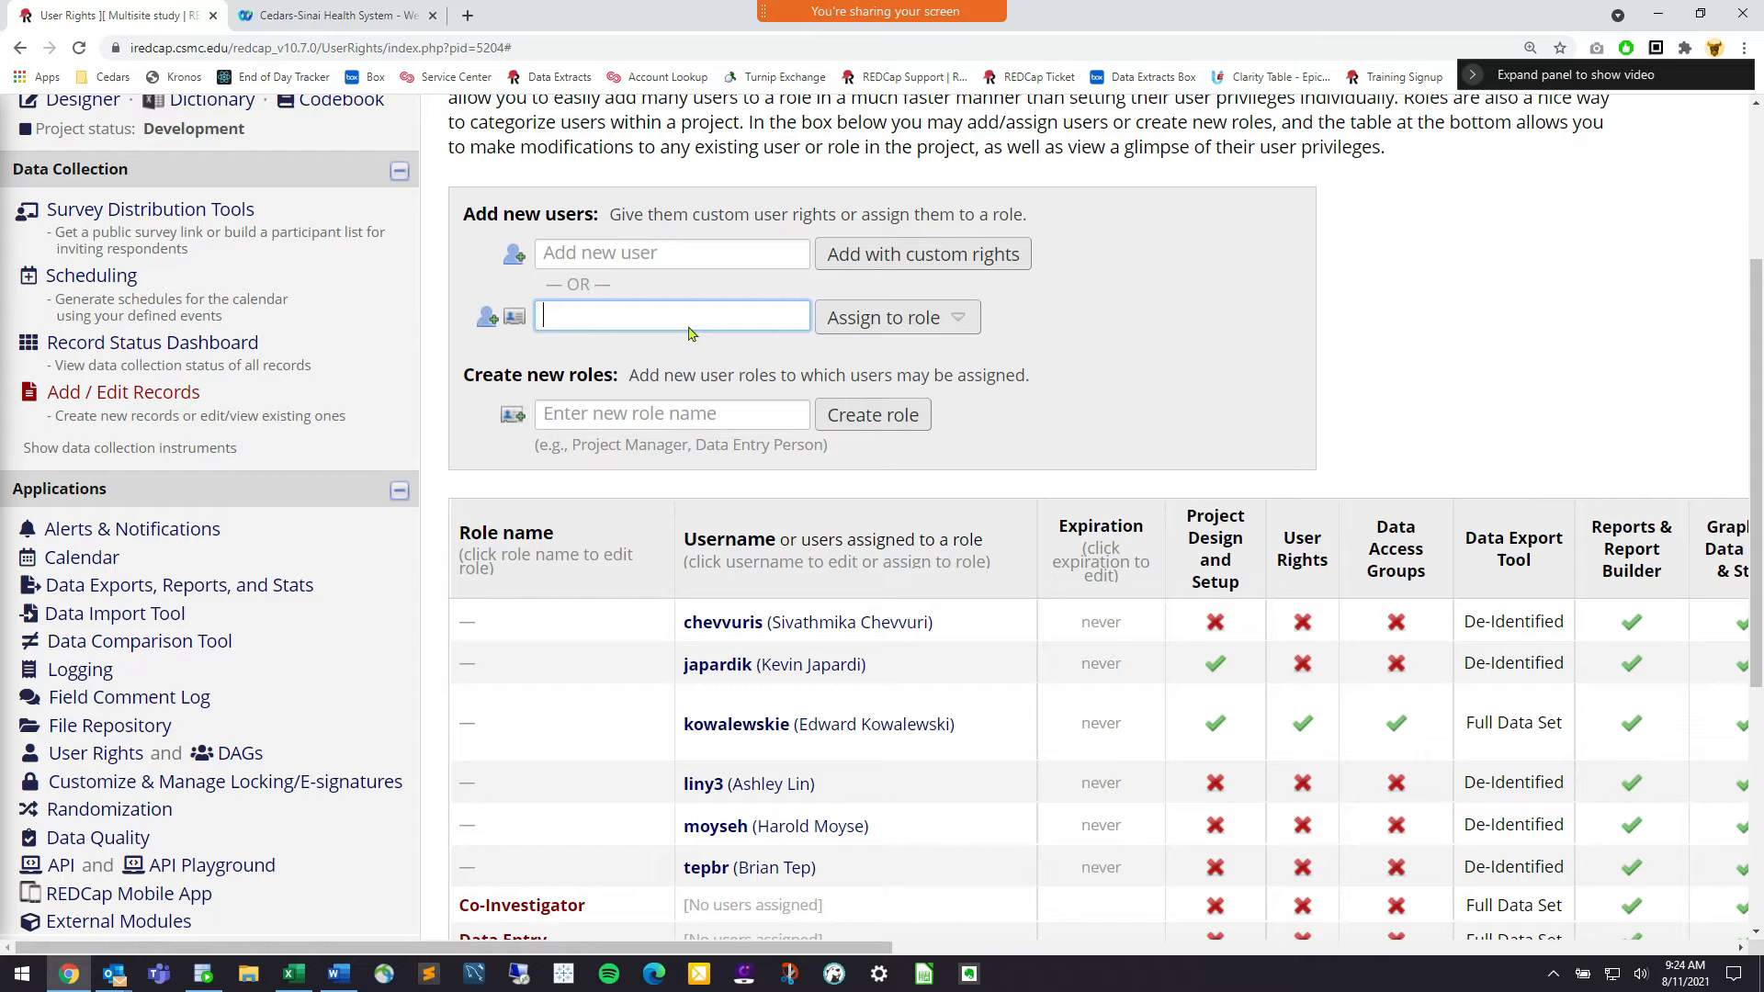
Assign the second user to the Data Entry role with email notification turned off
{"action": "type", "text": "lilith"}
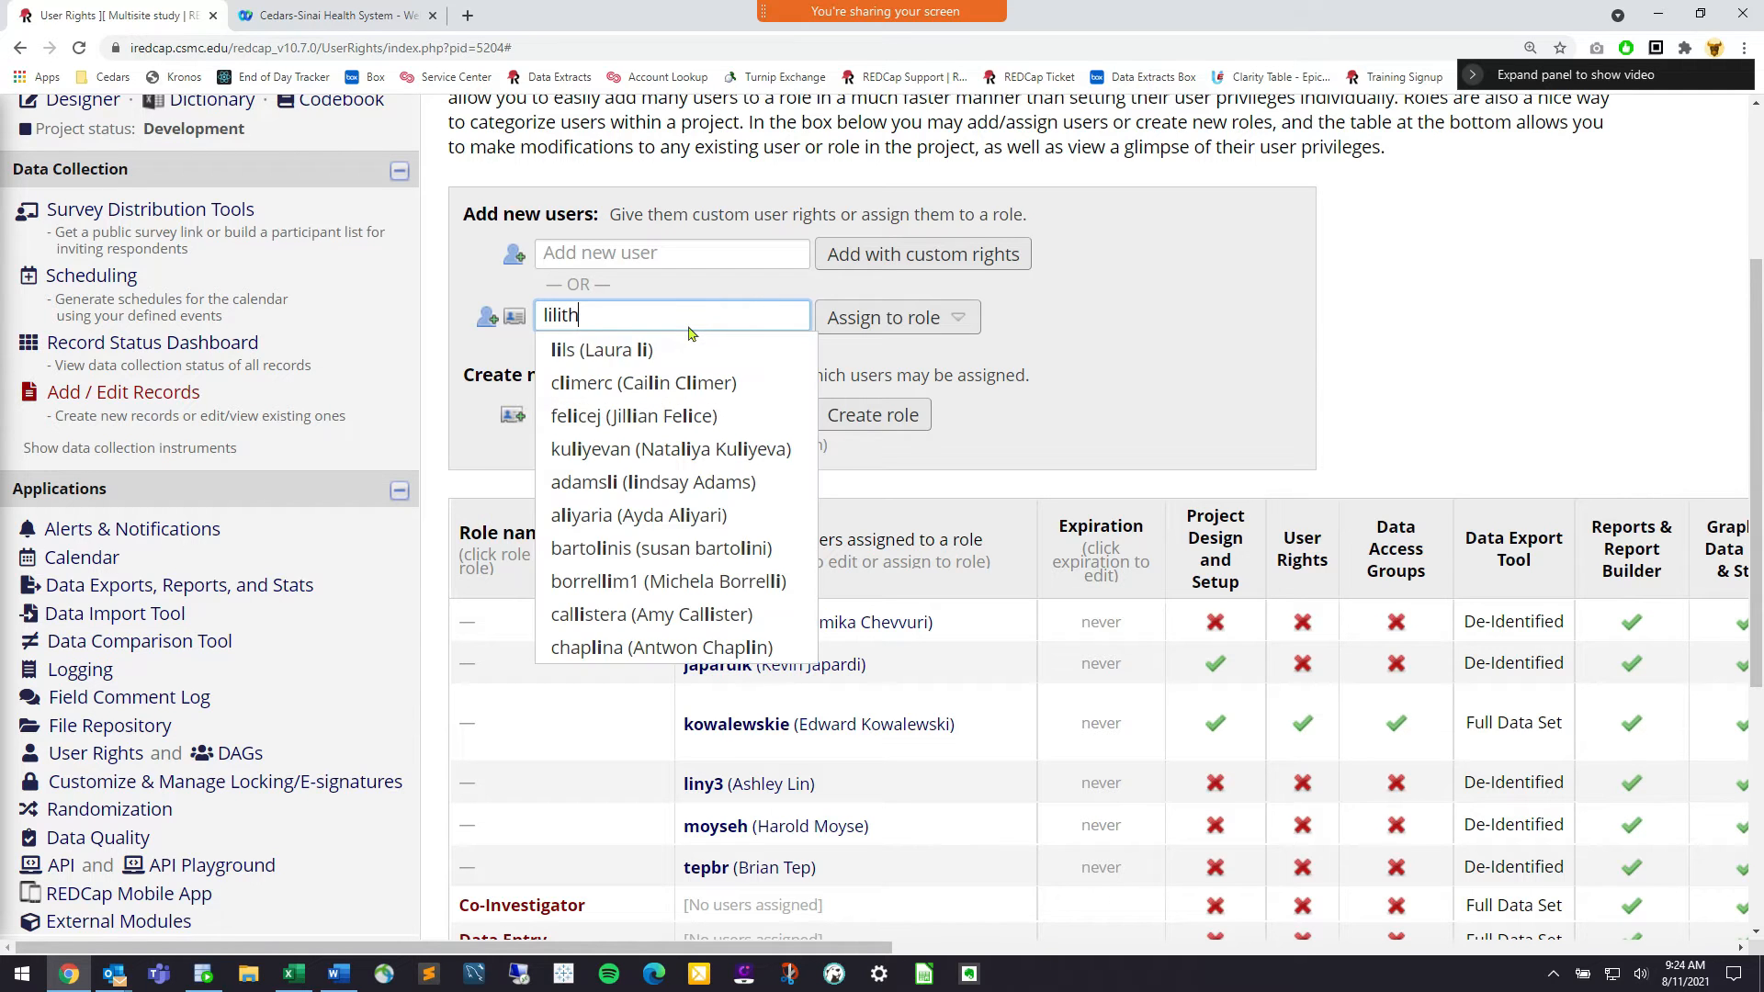
{"action": "left_click", "coordinate": [697, 348]}
{"action": "left_click", "coordinate": [868, 323]}
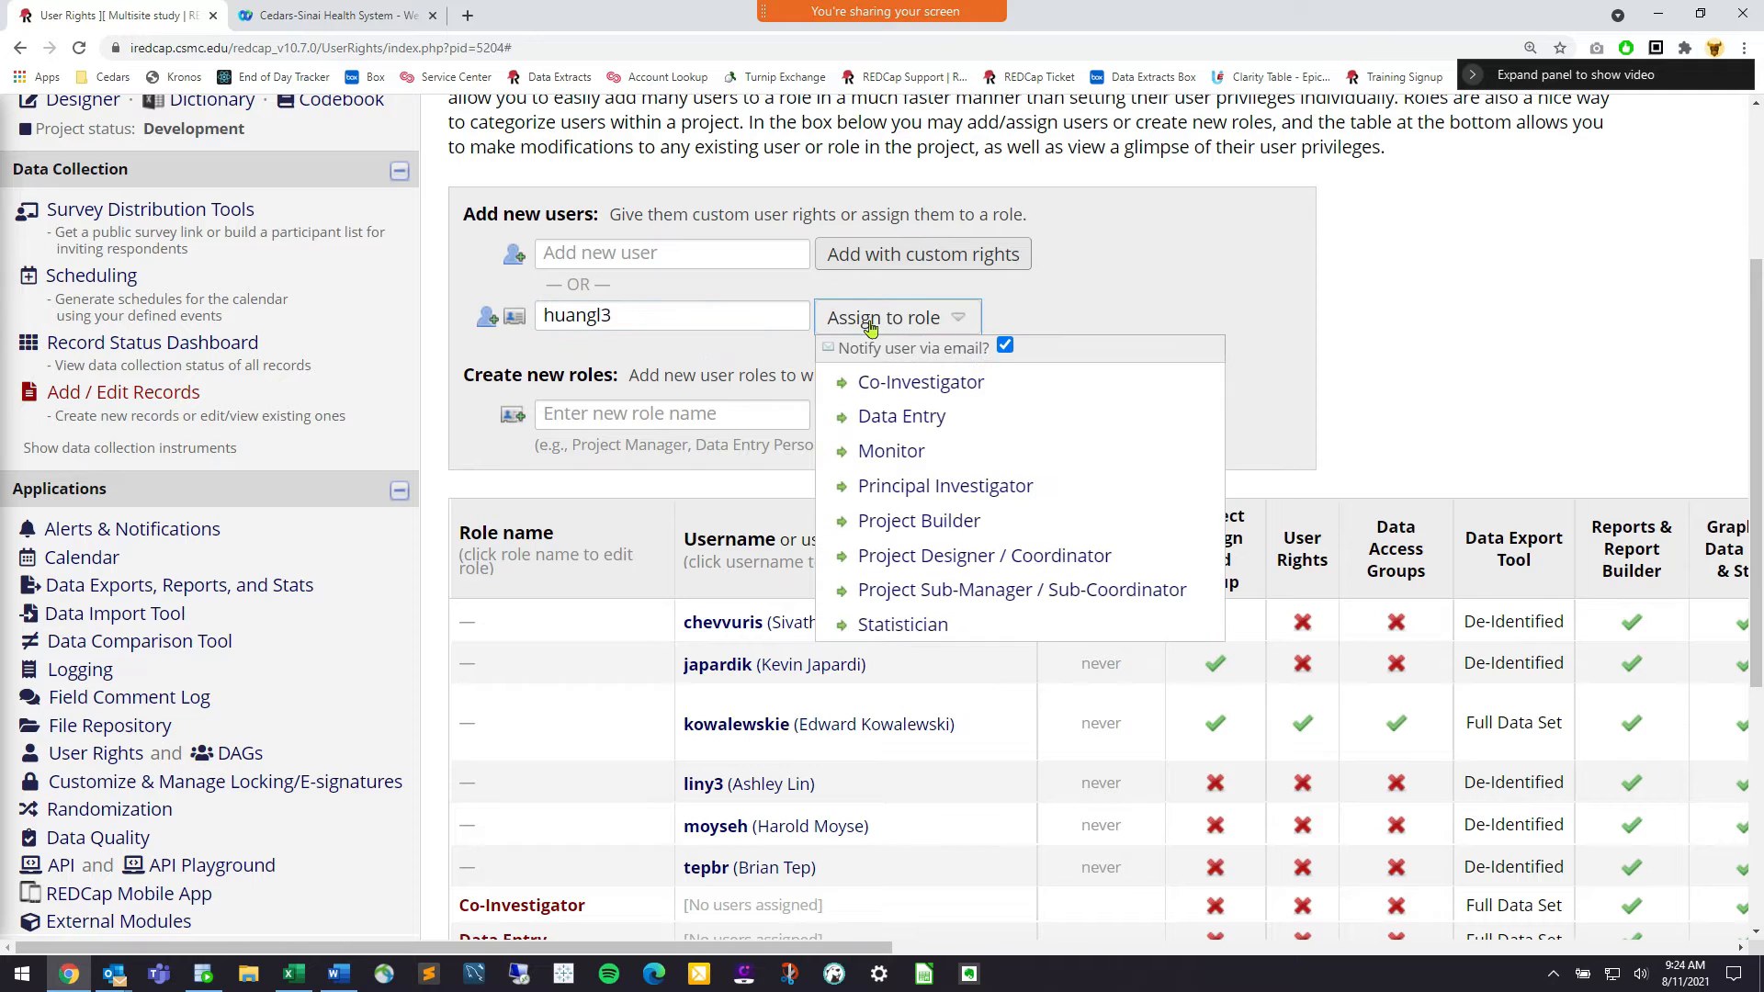
{"action": "left_click", "coordinate": [1006, 346]}
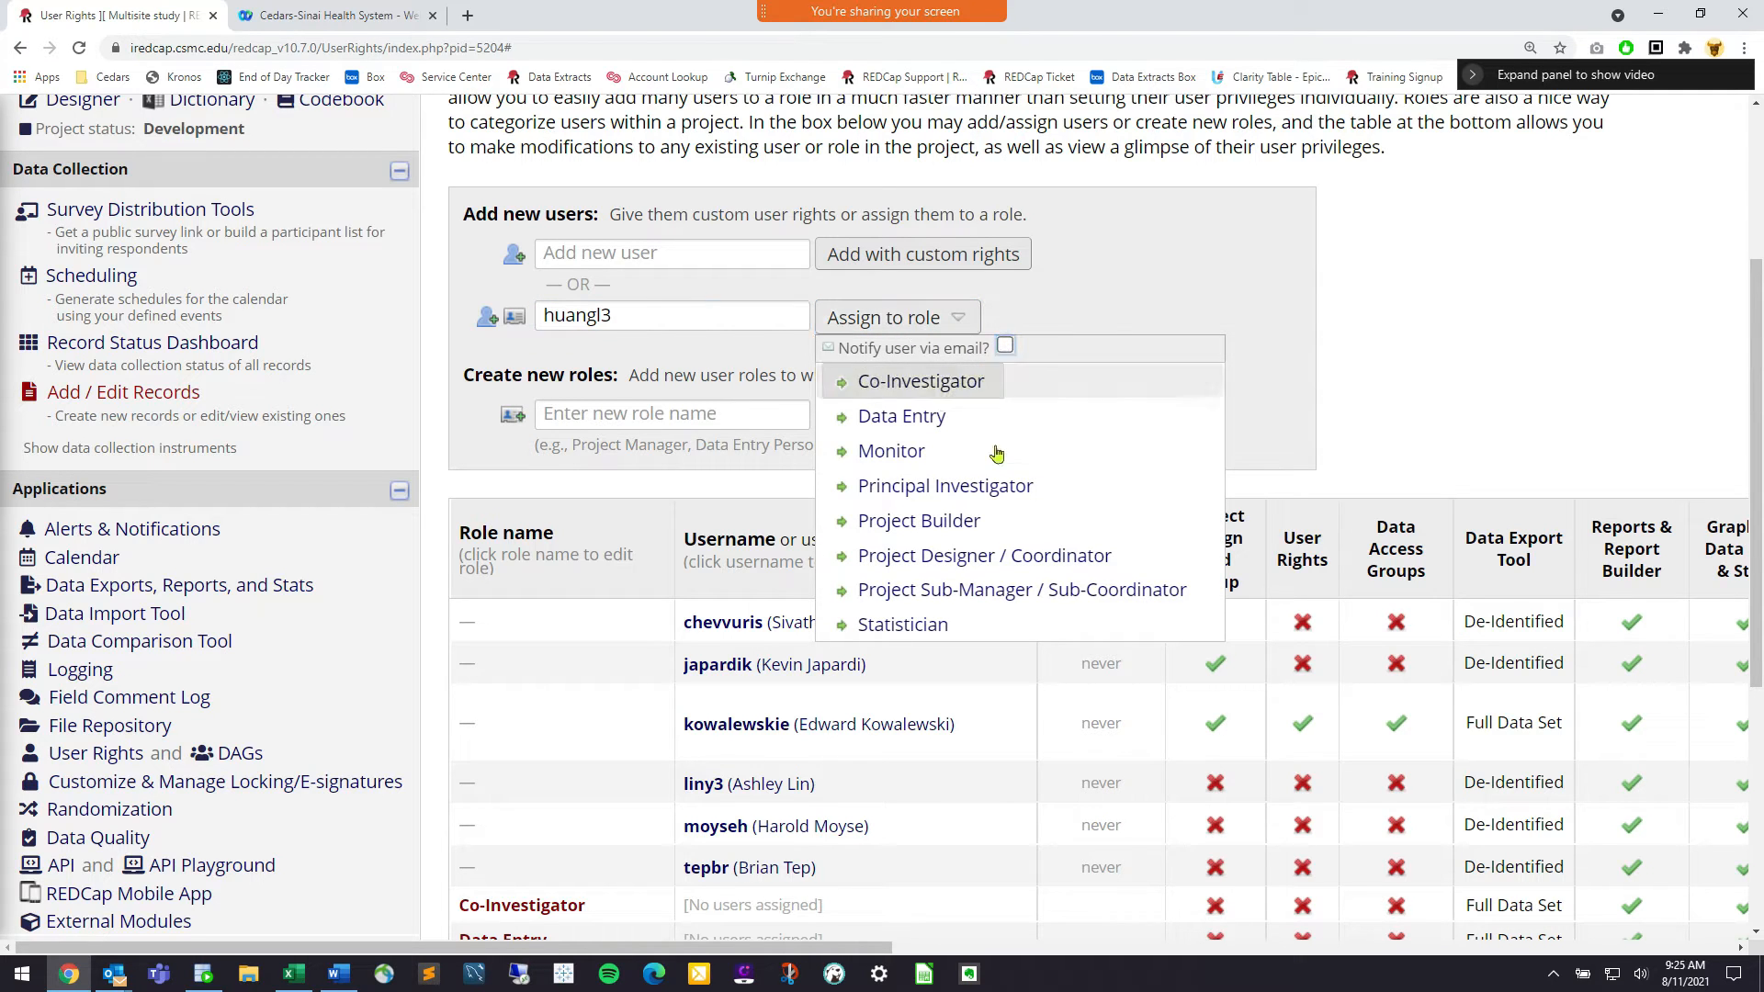
{"action": "left_click", "coordinate": [905, 428]}
Review the user rights list and bring up the 'View project as user' options
{"action": "scroll", "coordinate": [708, 678], "scroll_direction": "down", "scroll_amount": 2}
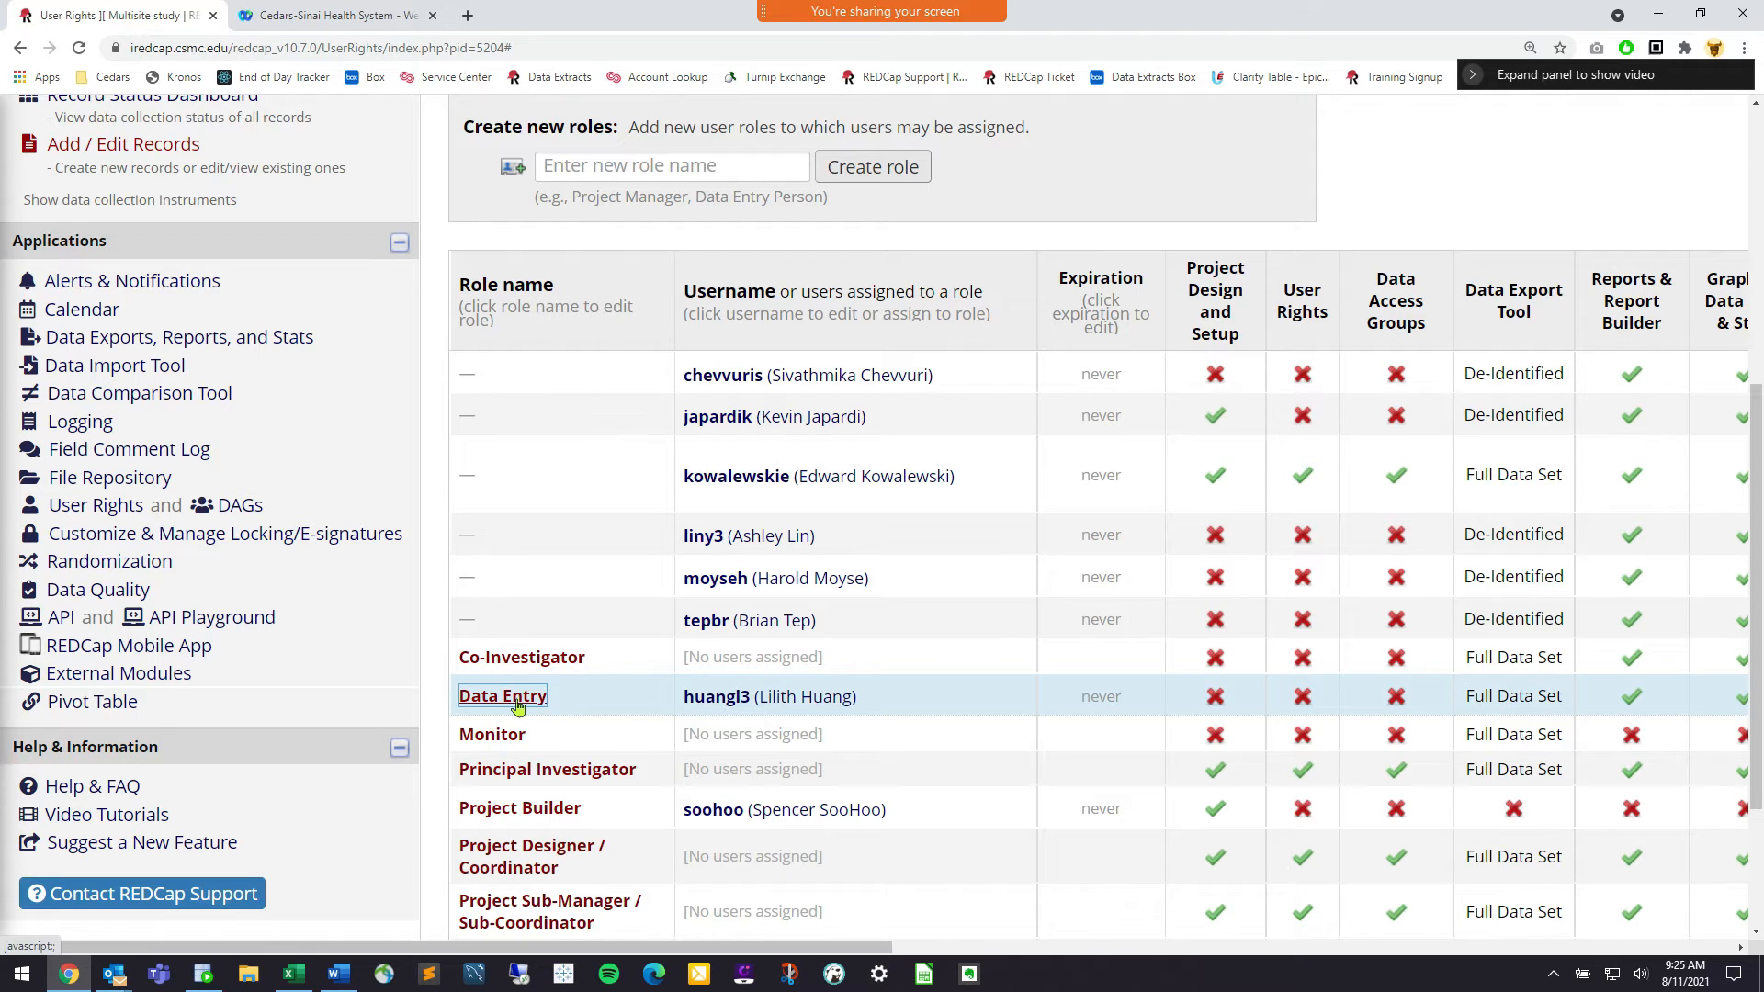
{"action": "left_click", "coordinate": [542, 813]}
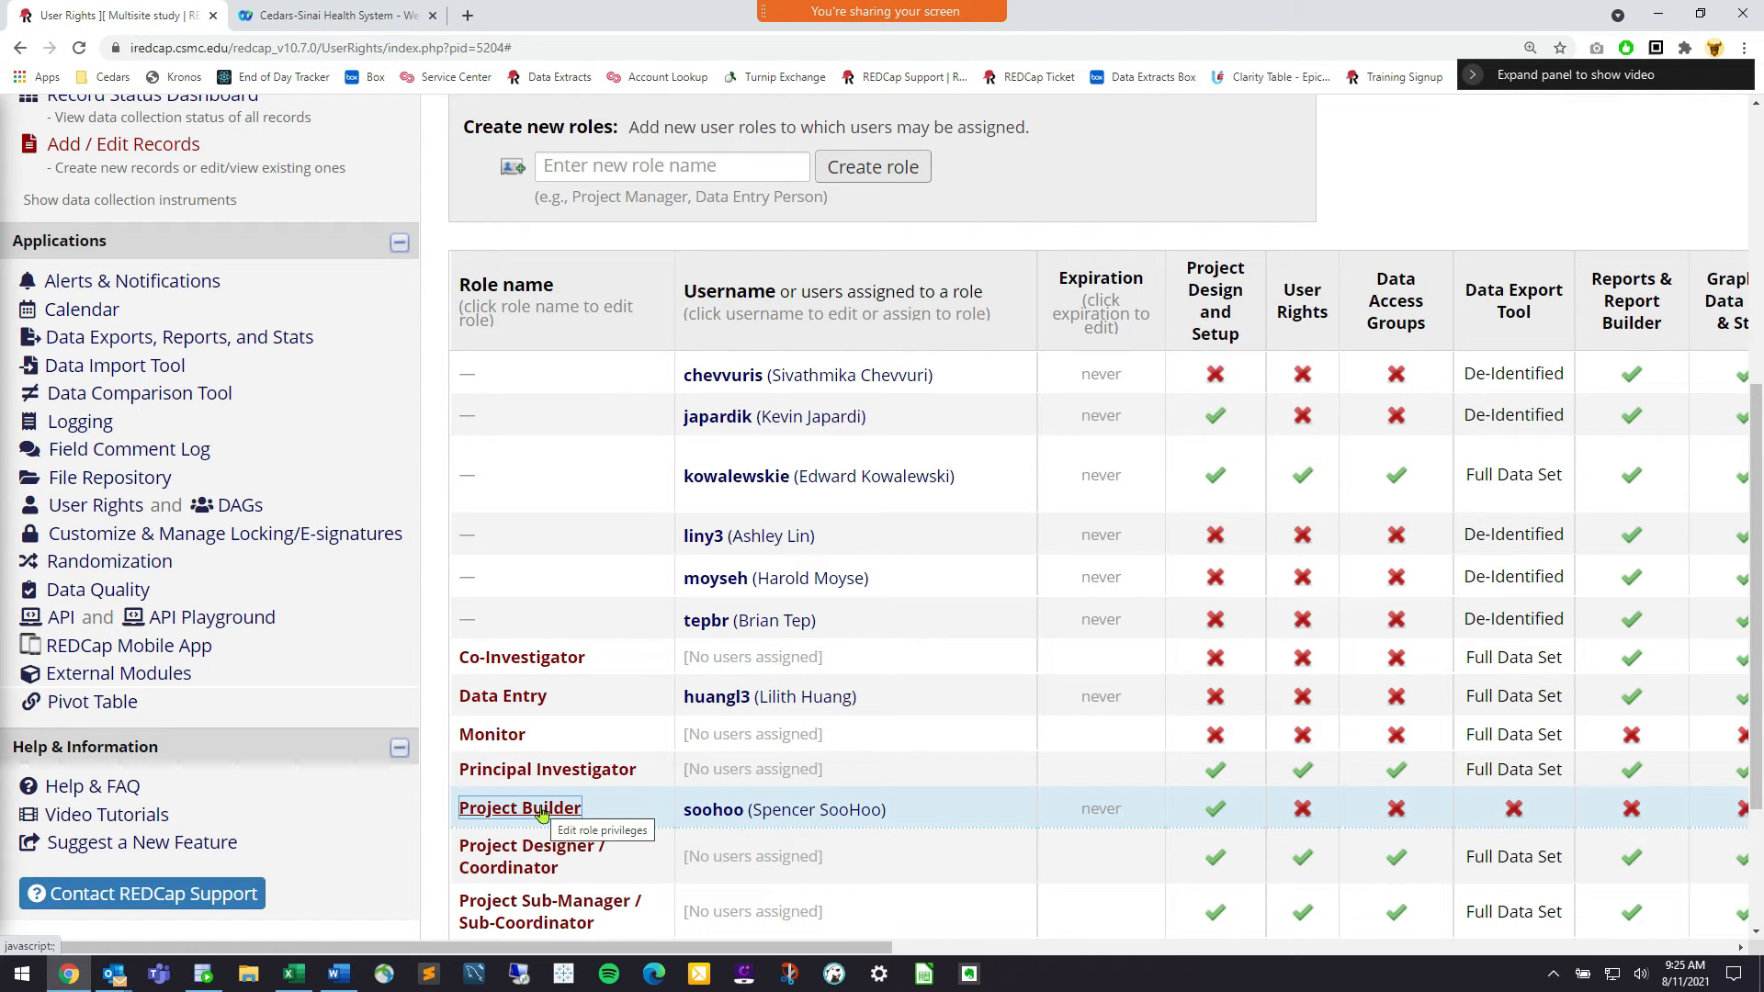
{"action": "scroll", "coordinate": [575, 736], "scroll_direction": "up", "scroll_amount": 5}
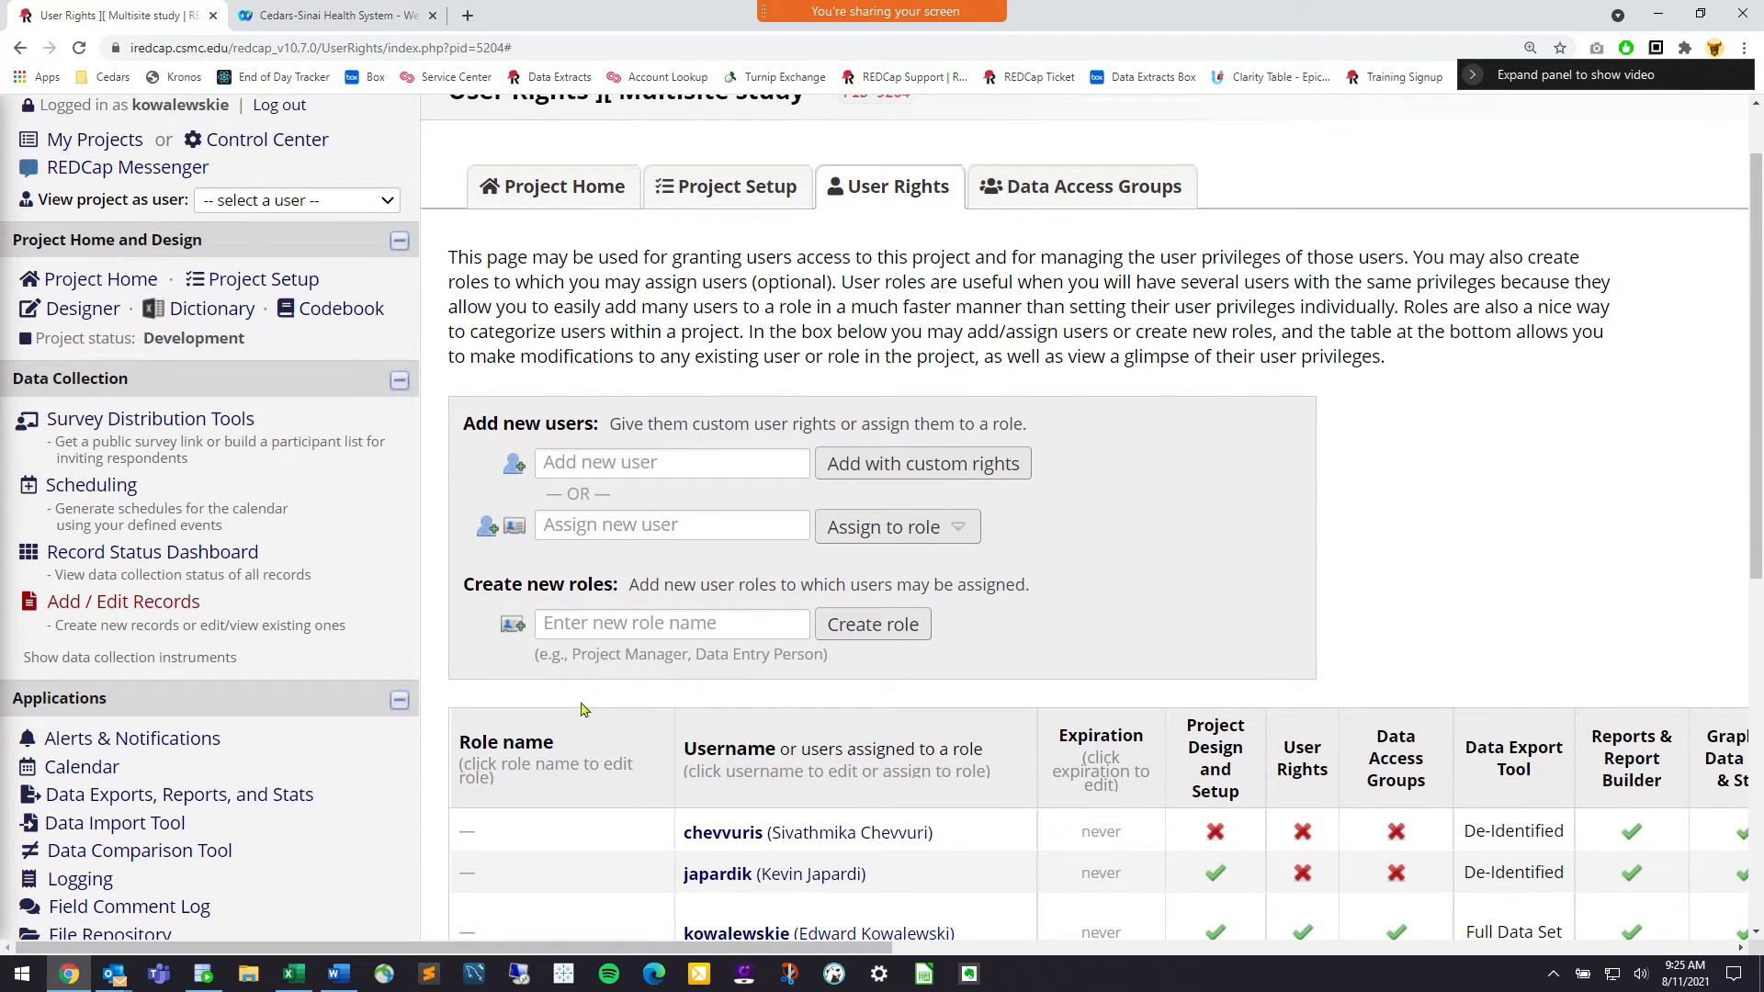
{"action": "scroll", "coordinate": [582, 710], "scroll_direction": "up", "scroll_amount": 1}
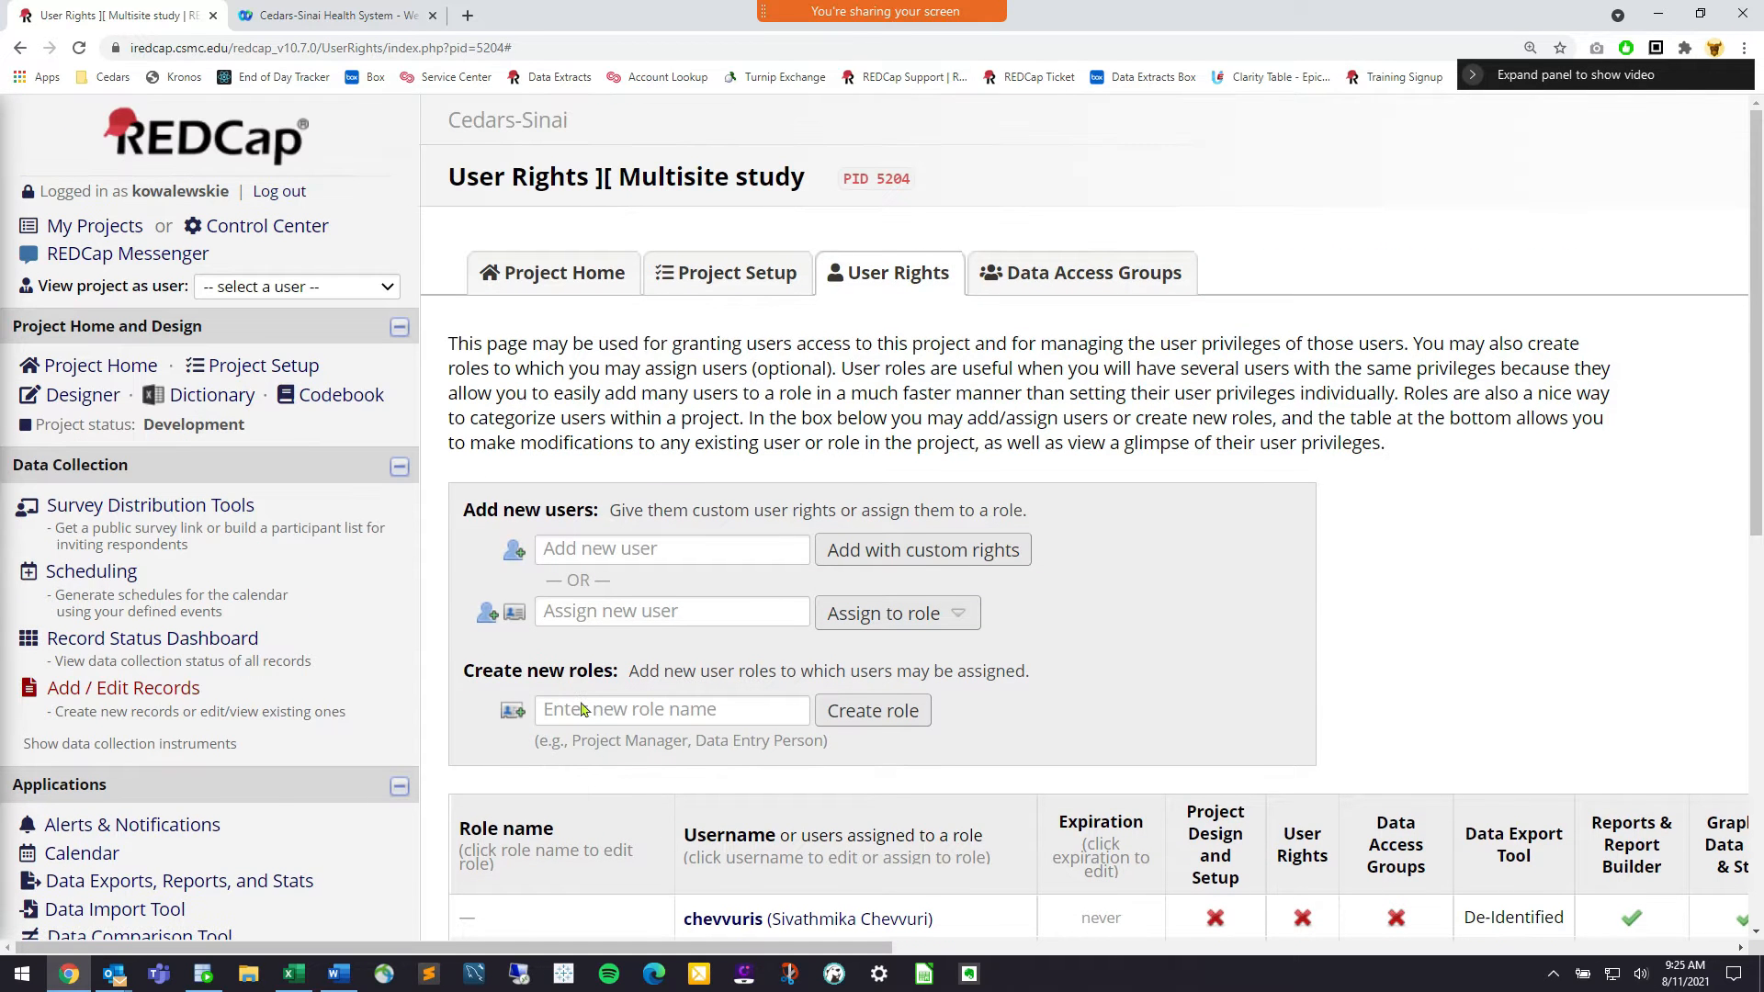
{"action": "left_click", "coordinate": [297, 288]}
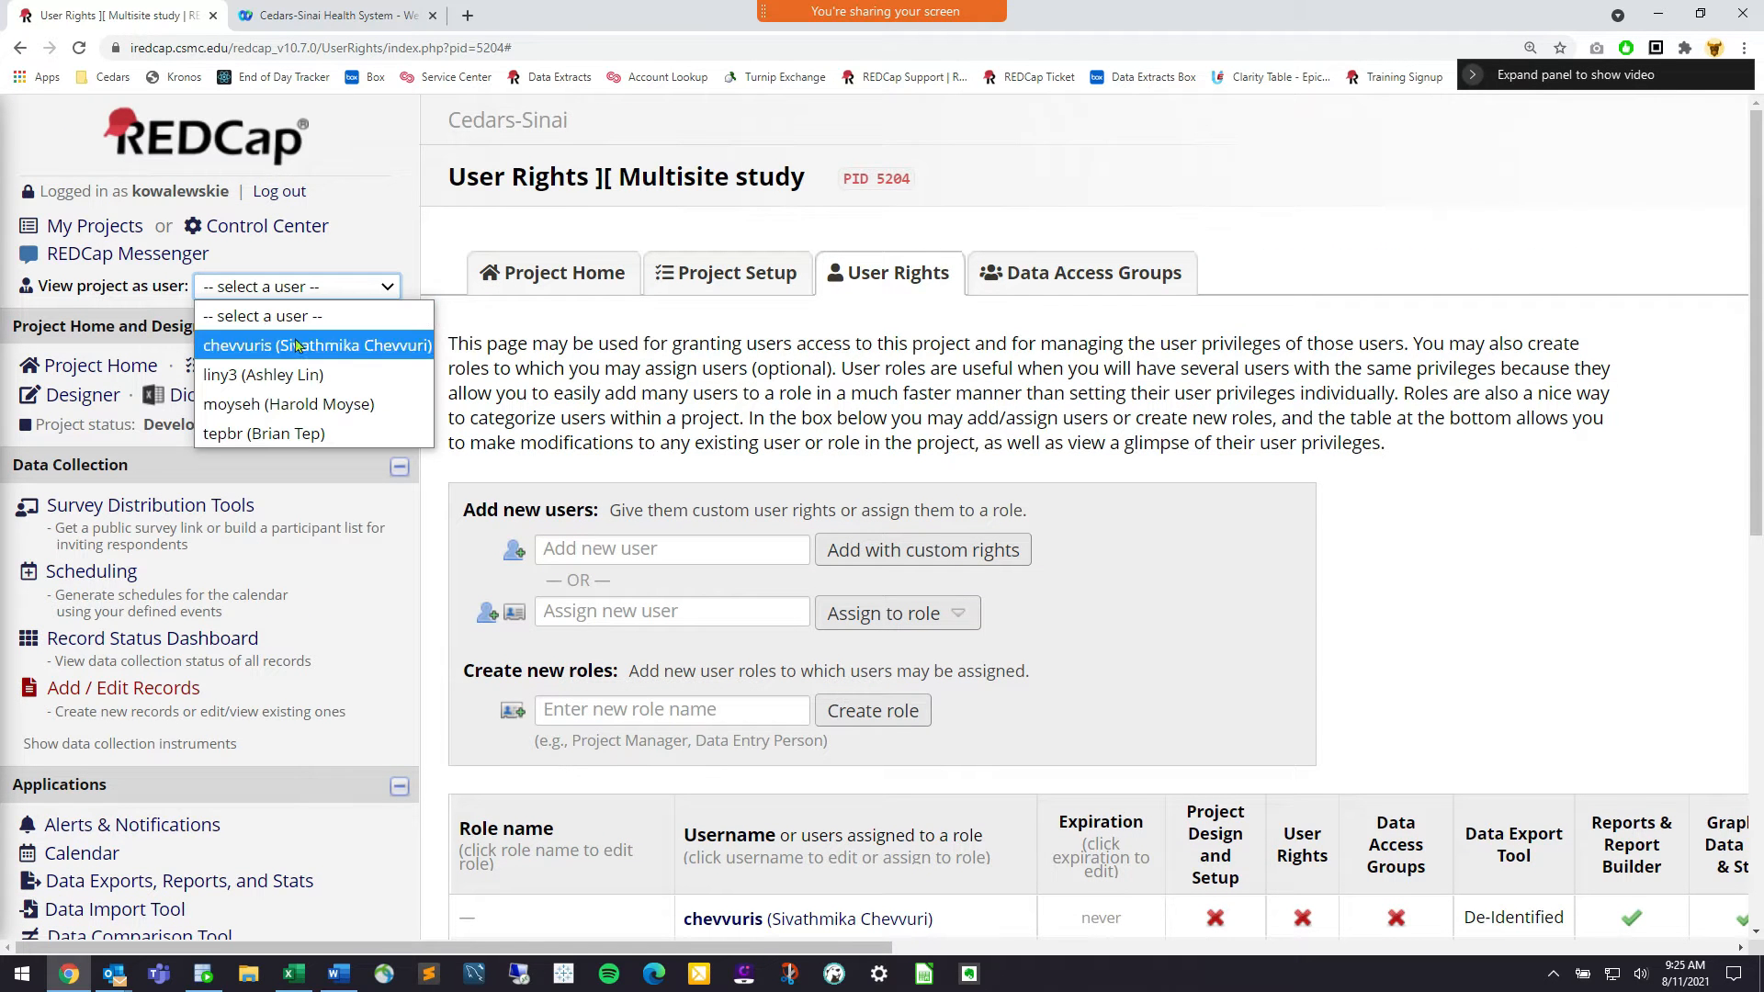
Switch to viewing the project as the Project Builder user
{"action": "left_click", "coordinate": [310, 315]}
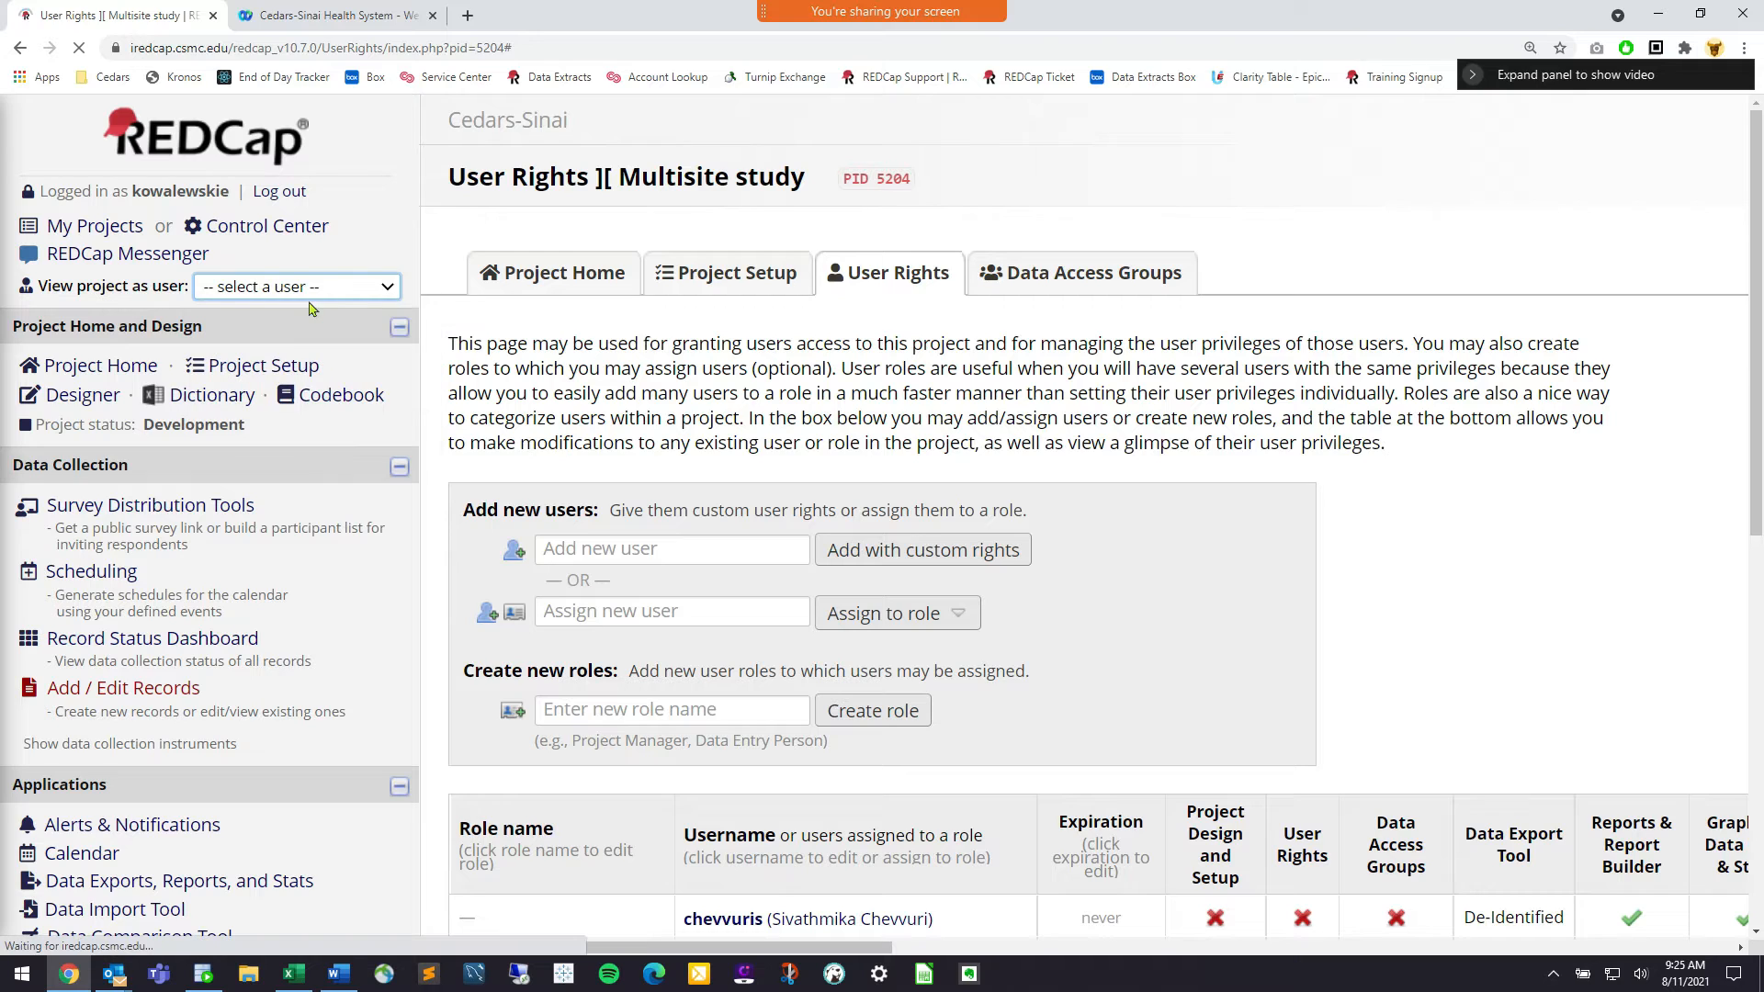
{"action": "scroll", "coordinate": [657, 455], "scroll_direction": "down", "scroll_amount": 3}
{"action": "scroll", "coordinate": [655, 453], "scroll_direction": "down", "scroll_amount": 6}
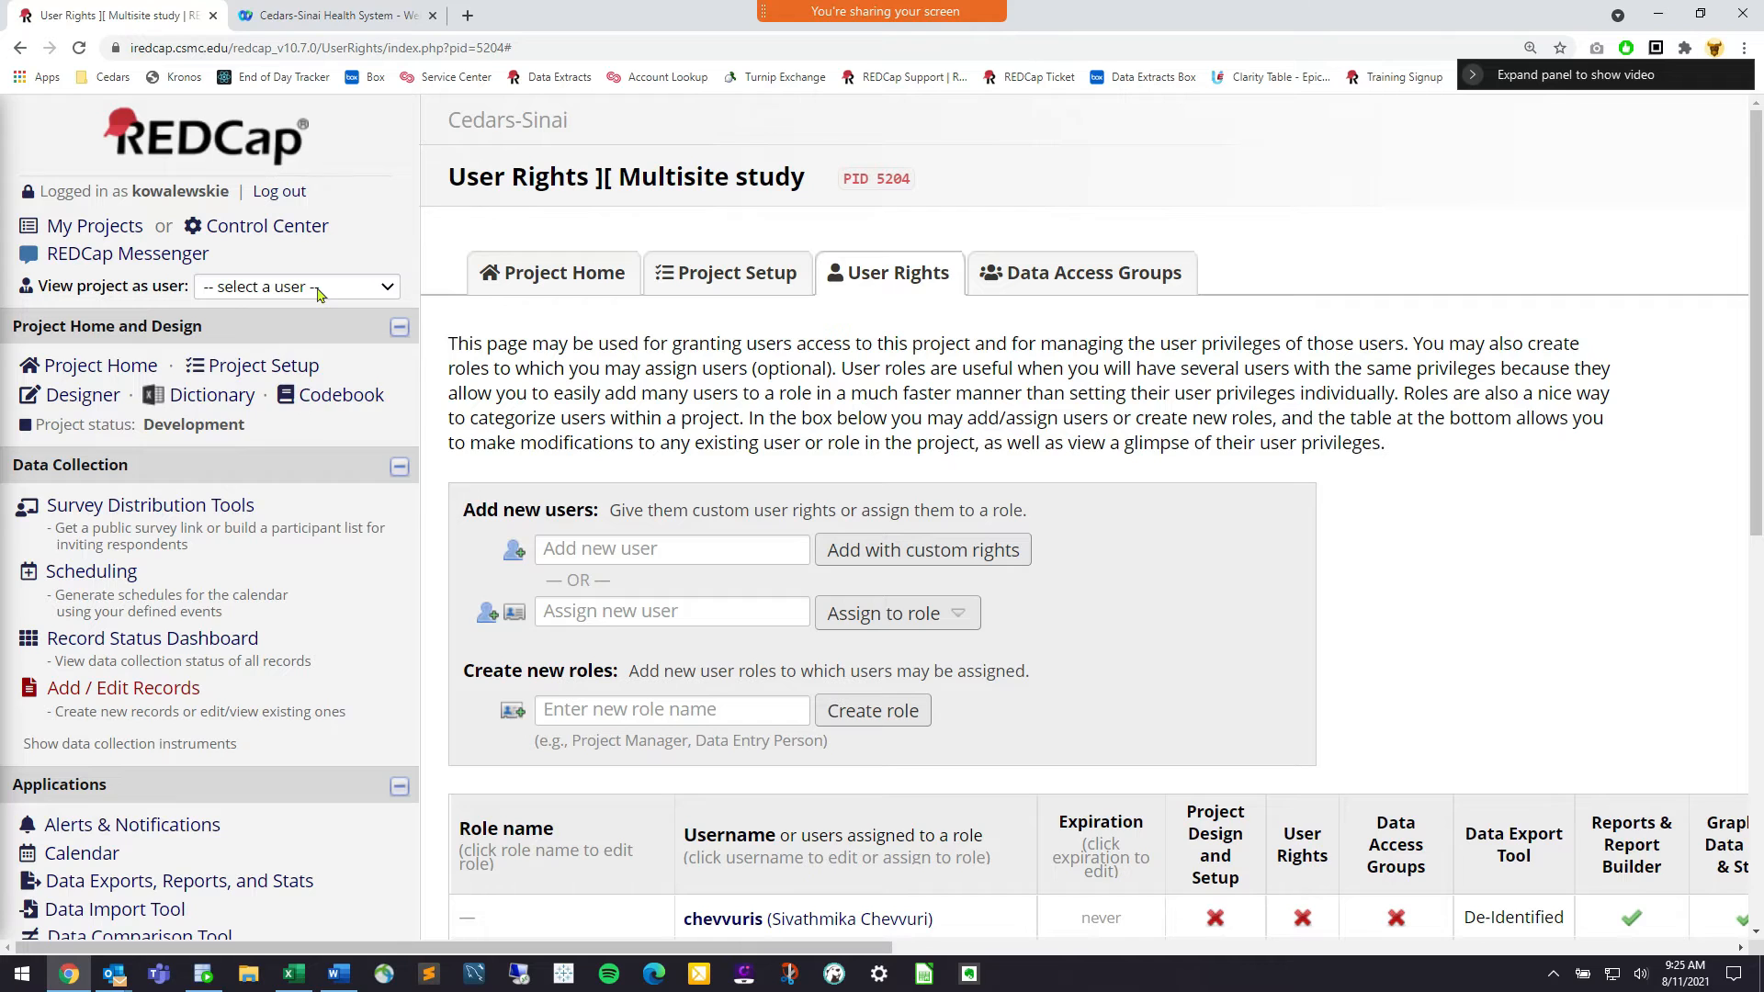
{"action": "left_click", "coordinate": [318, 288]}
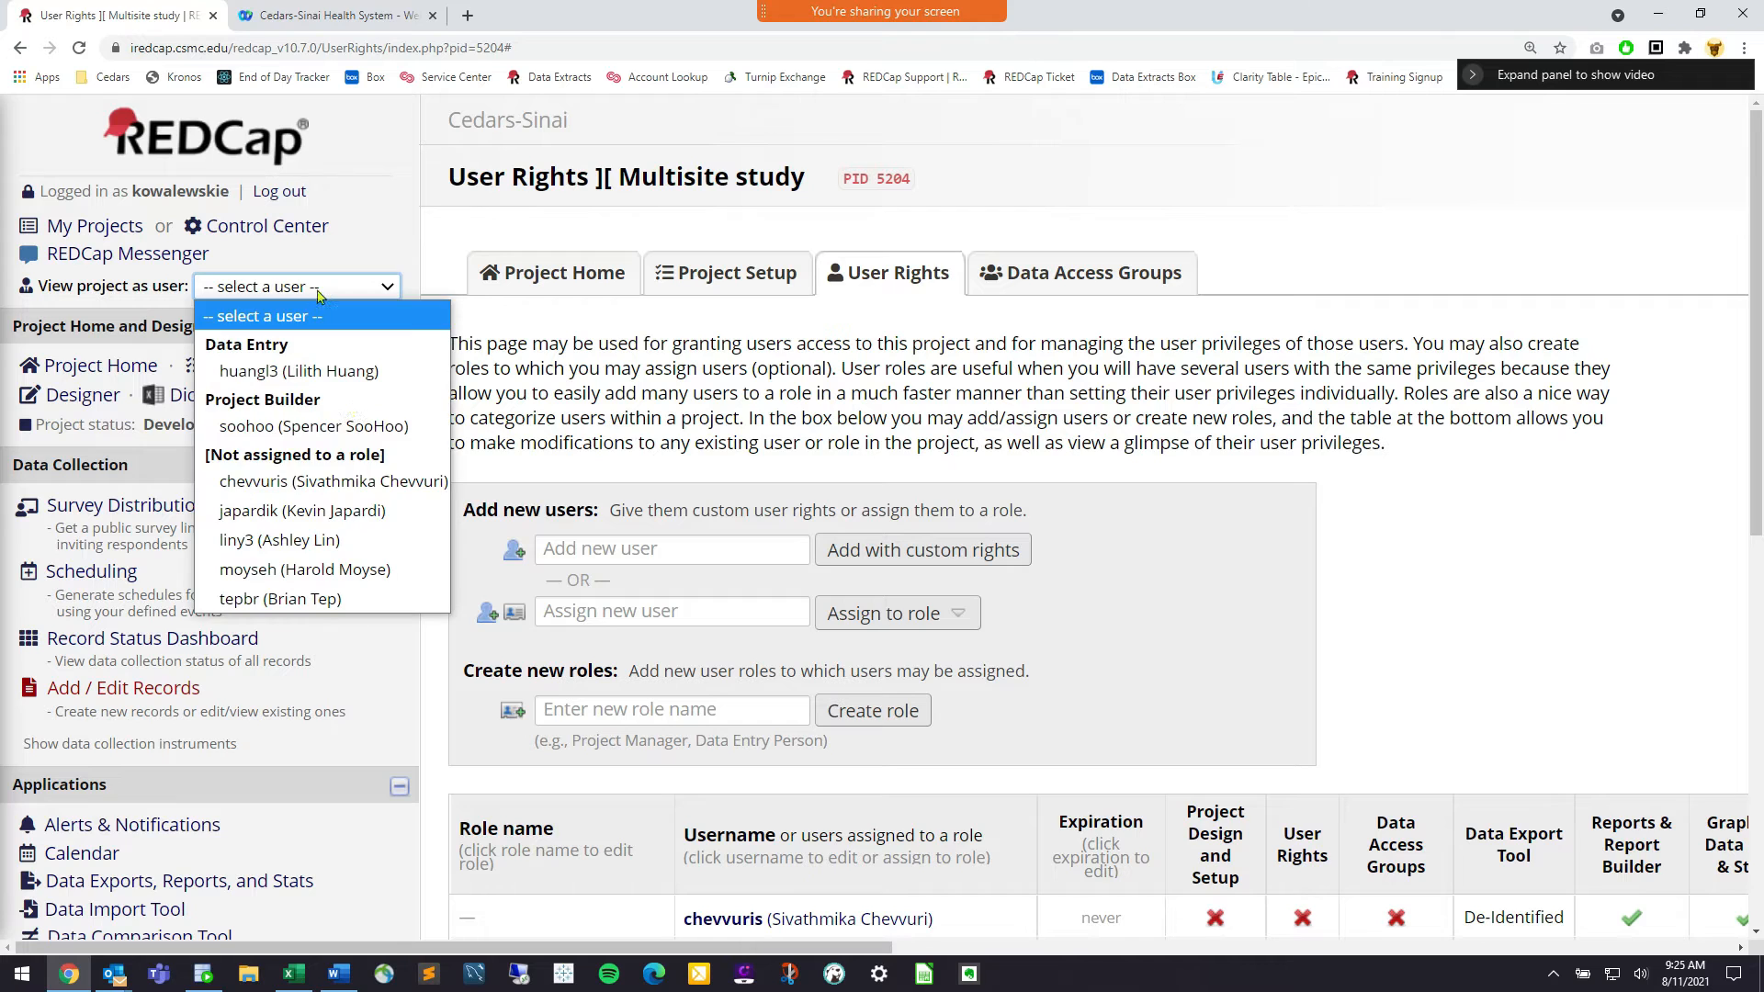
{"action": "left_click", "coordinate": [390, 427]}
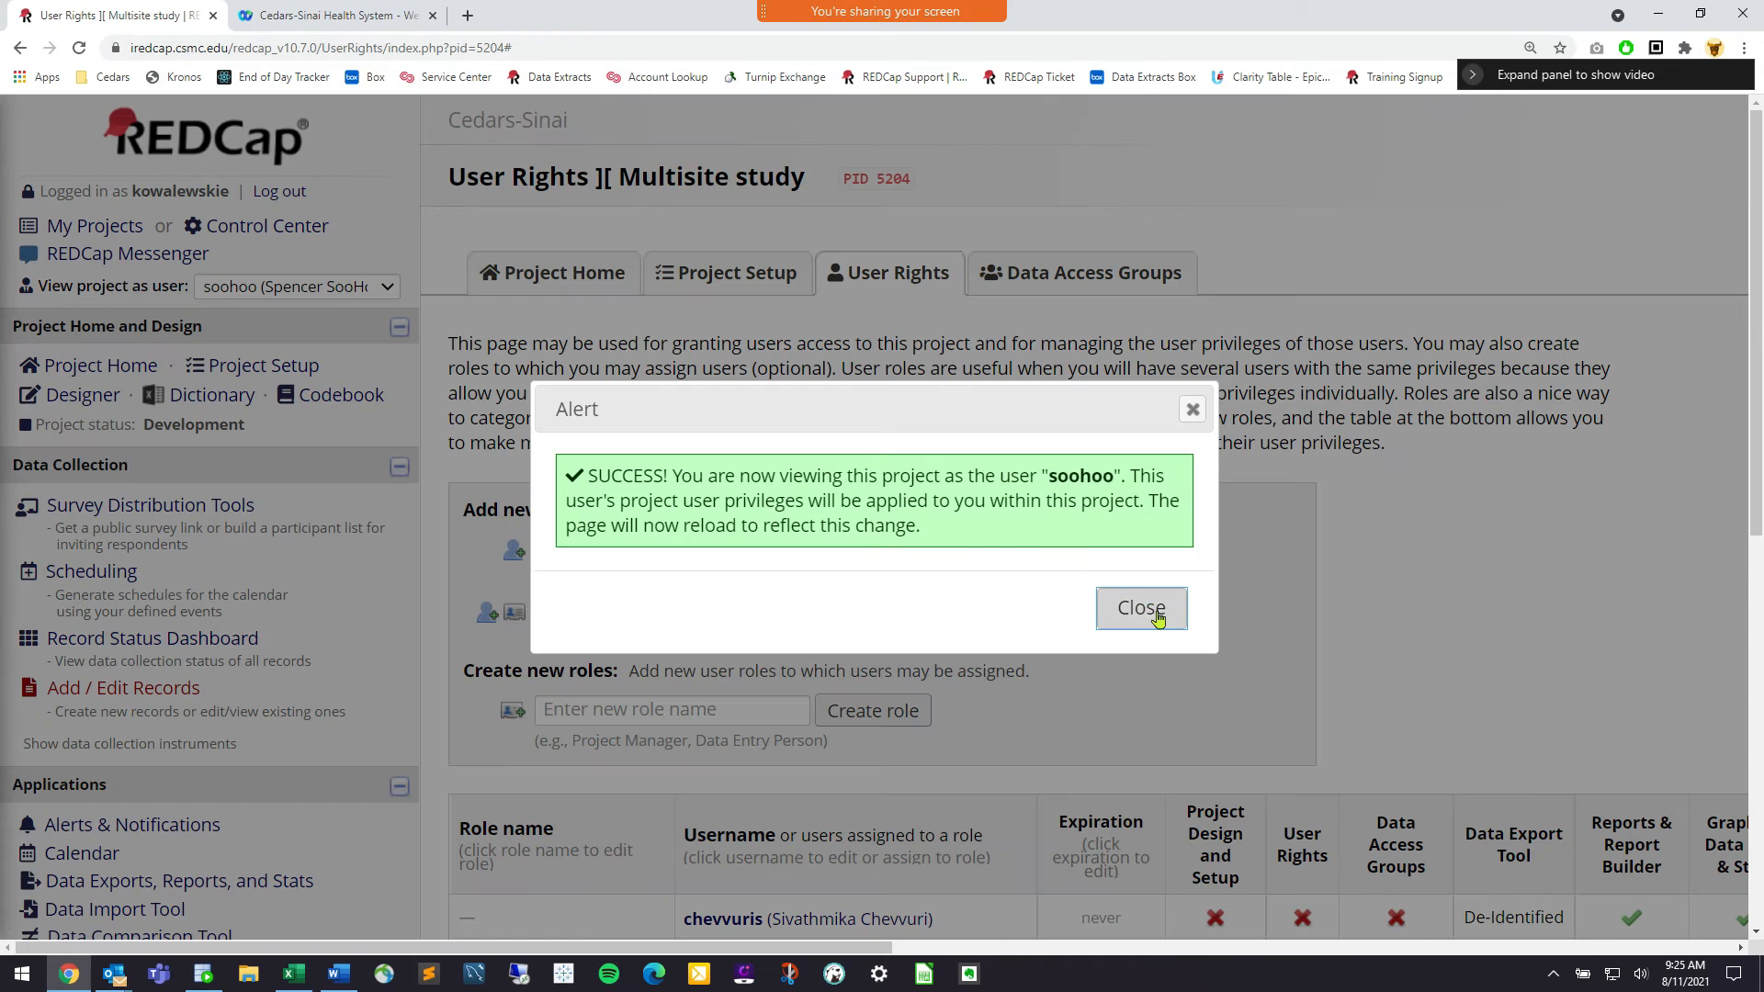
{"action": "left_click", "coordinate": [1142, 609]}
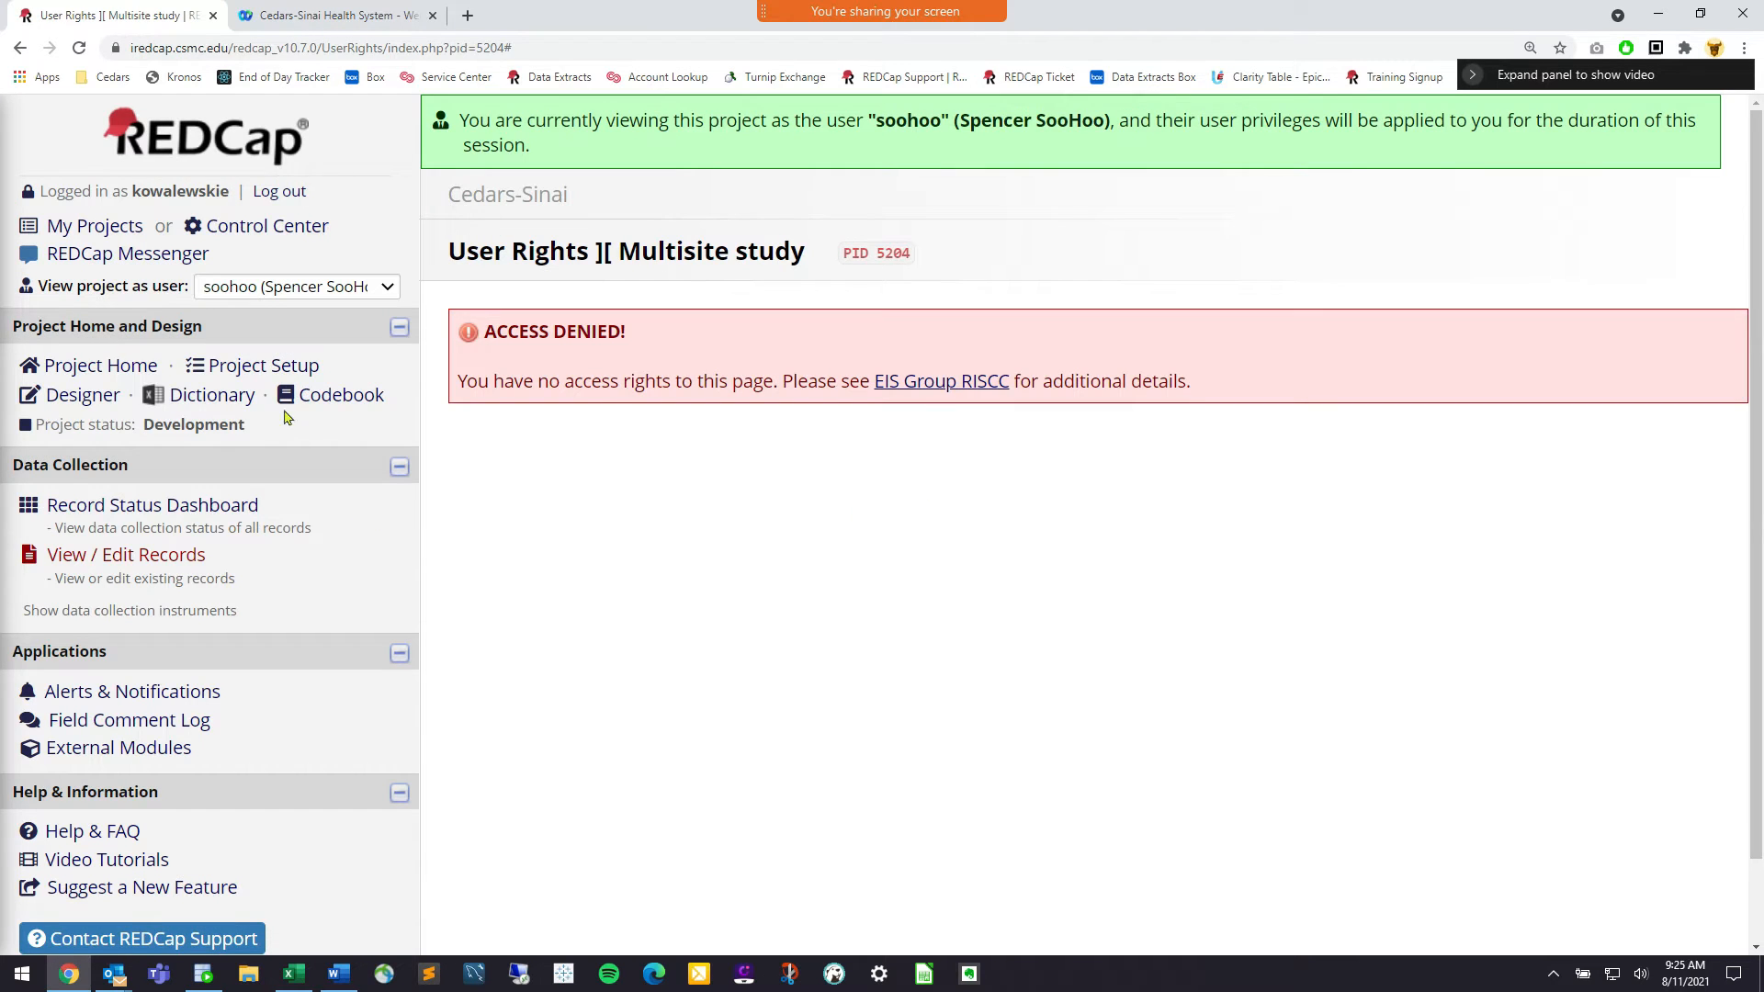
Check Project Setup and sidebar pages, then go to View / Edit Records
{"action": "left_click", "coordinate": [284, 370]}
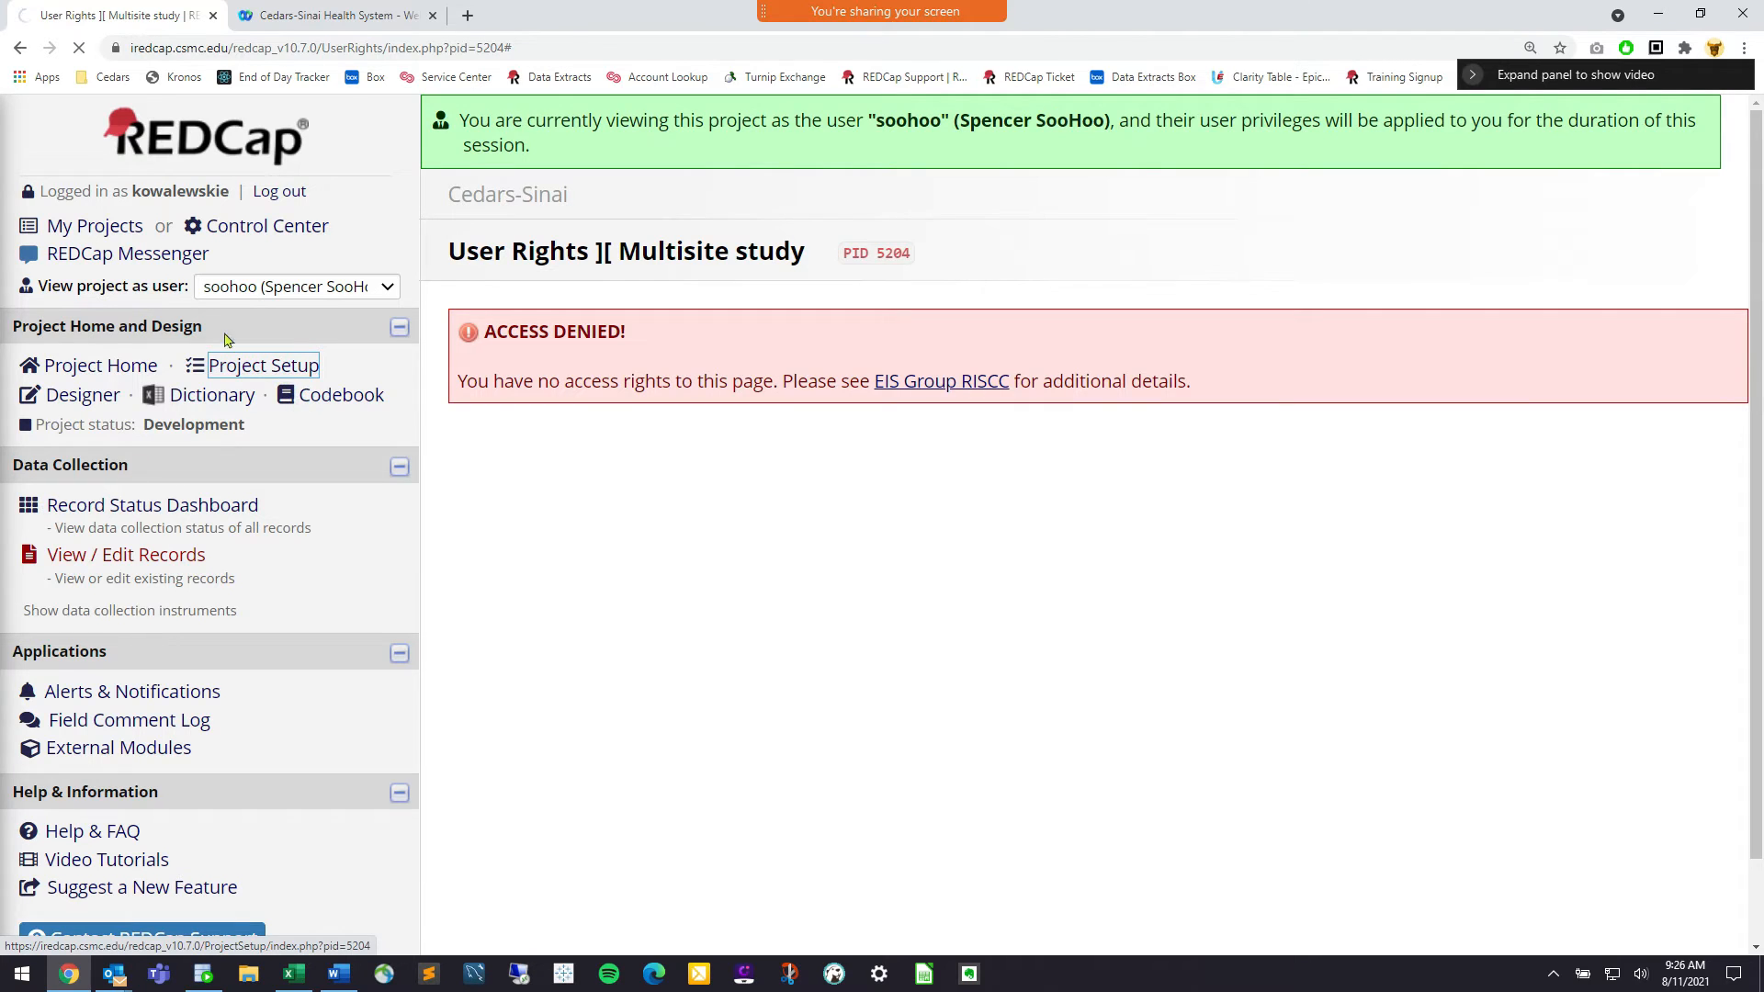
{"action": "scroll", "coordinate": [266, 405], "scroll_direction": "down", "scroll_amount": 3}
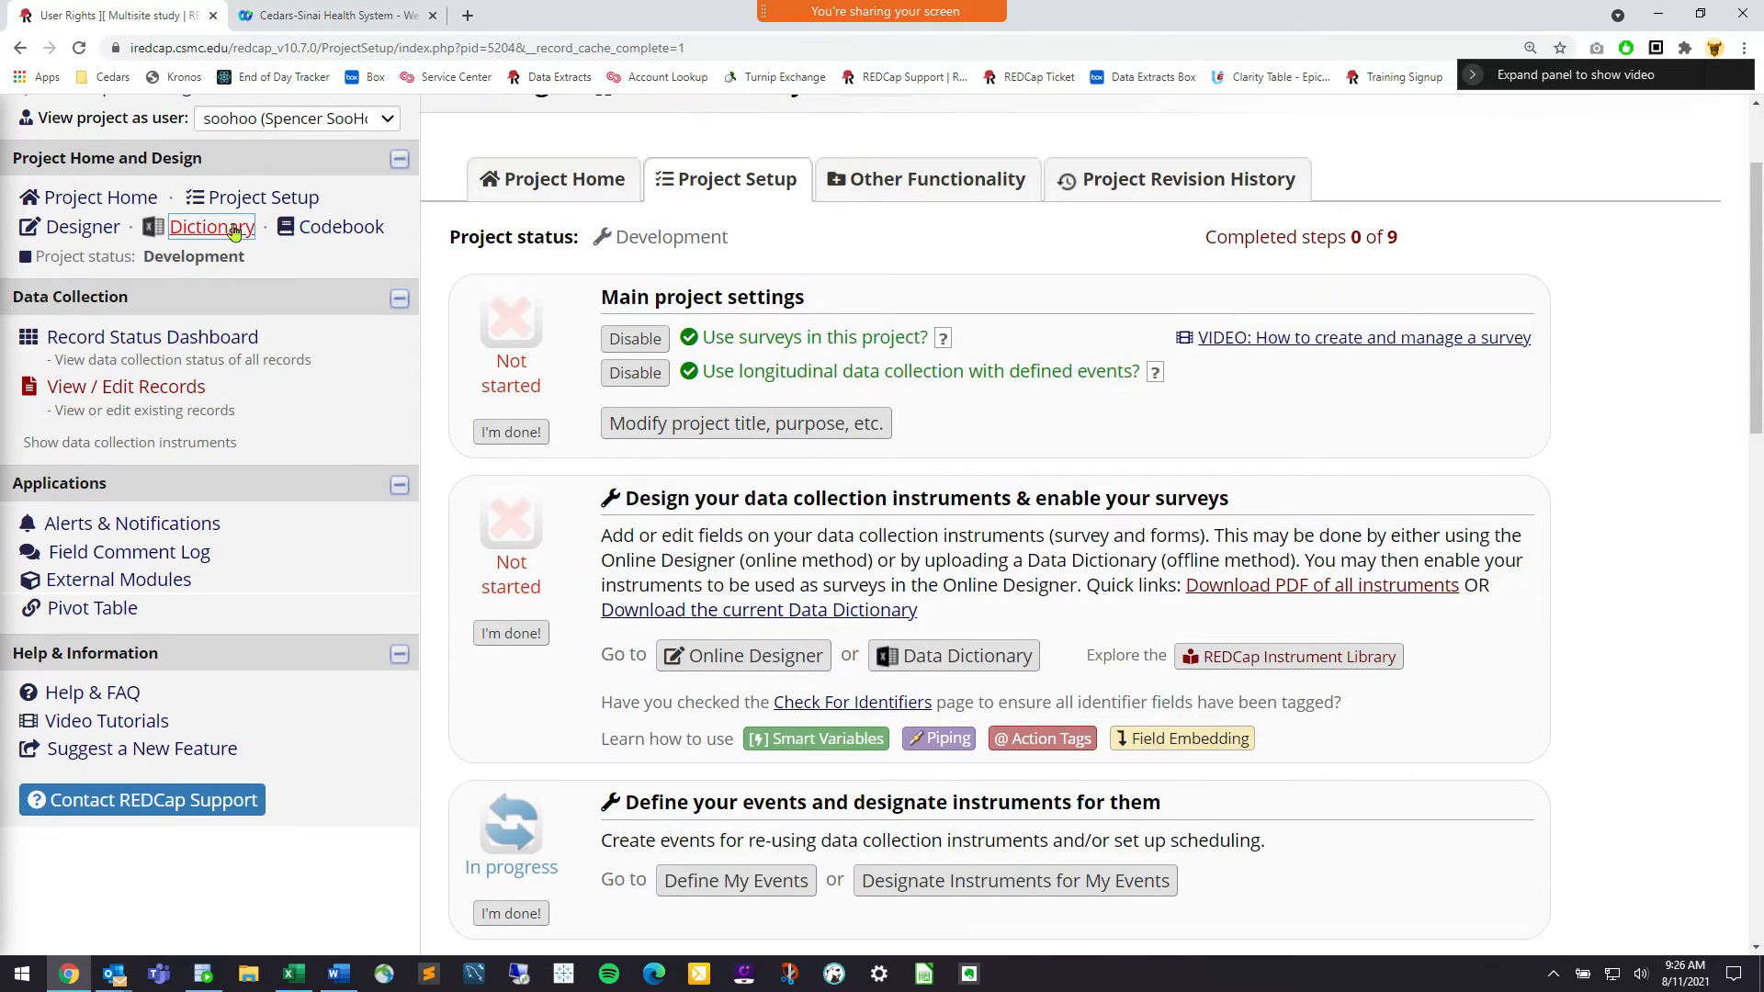
{"action": "scroll", "coordinate": [240, 237], "scroll_direction": "up", "scroll_amount": 1}
{"action": "left_click", "coordinate": [113, 492]}
{"action": "left_click", "coordinate": [93, 659]}
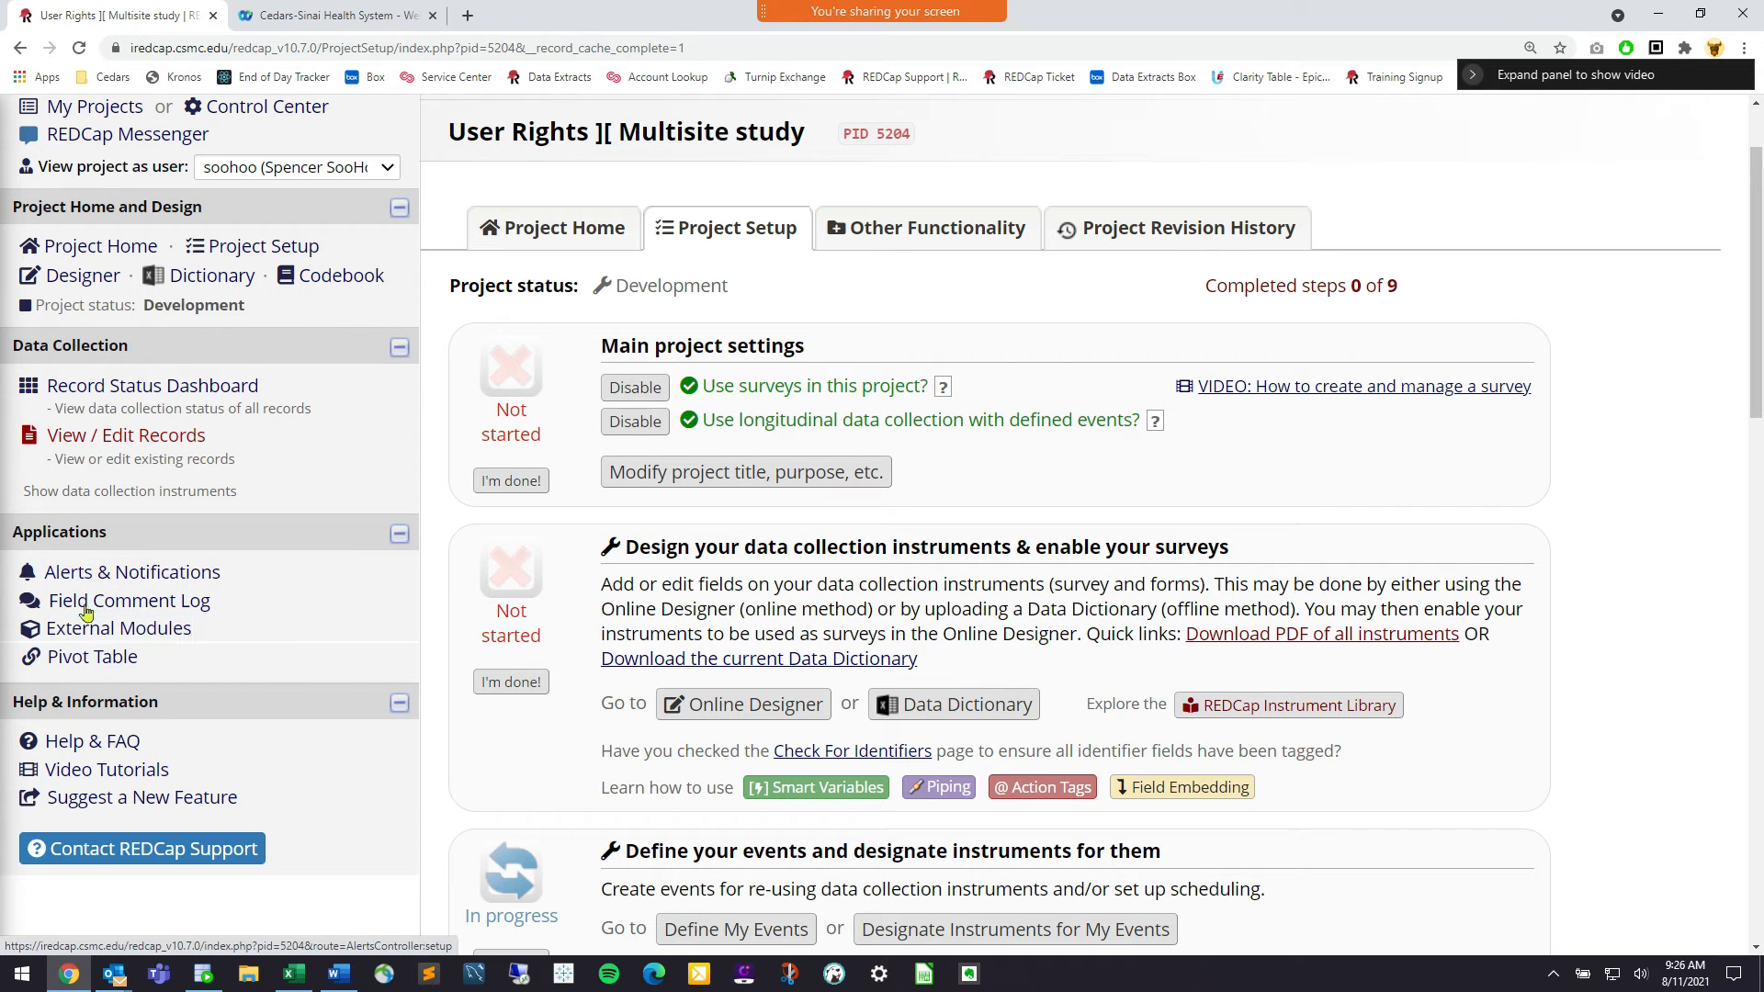
{"action": "left_click", "coordinate": [98, 634]}
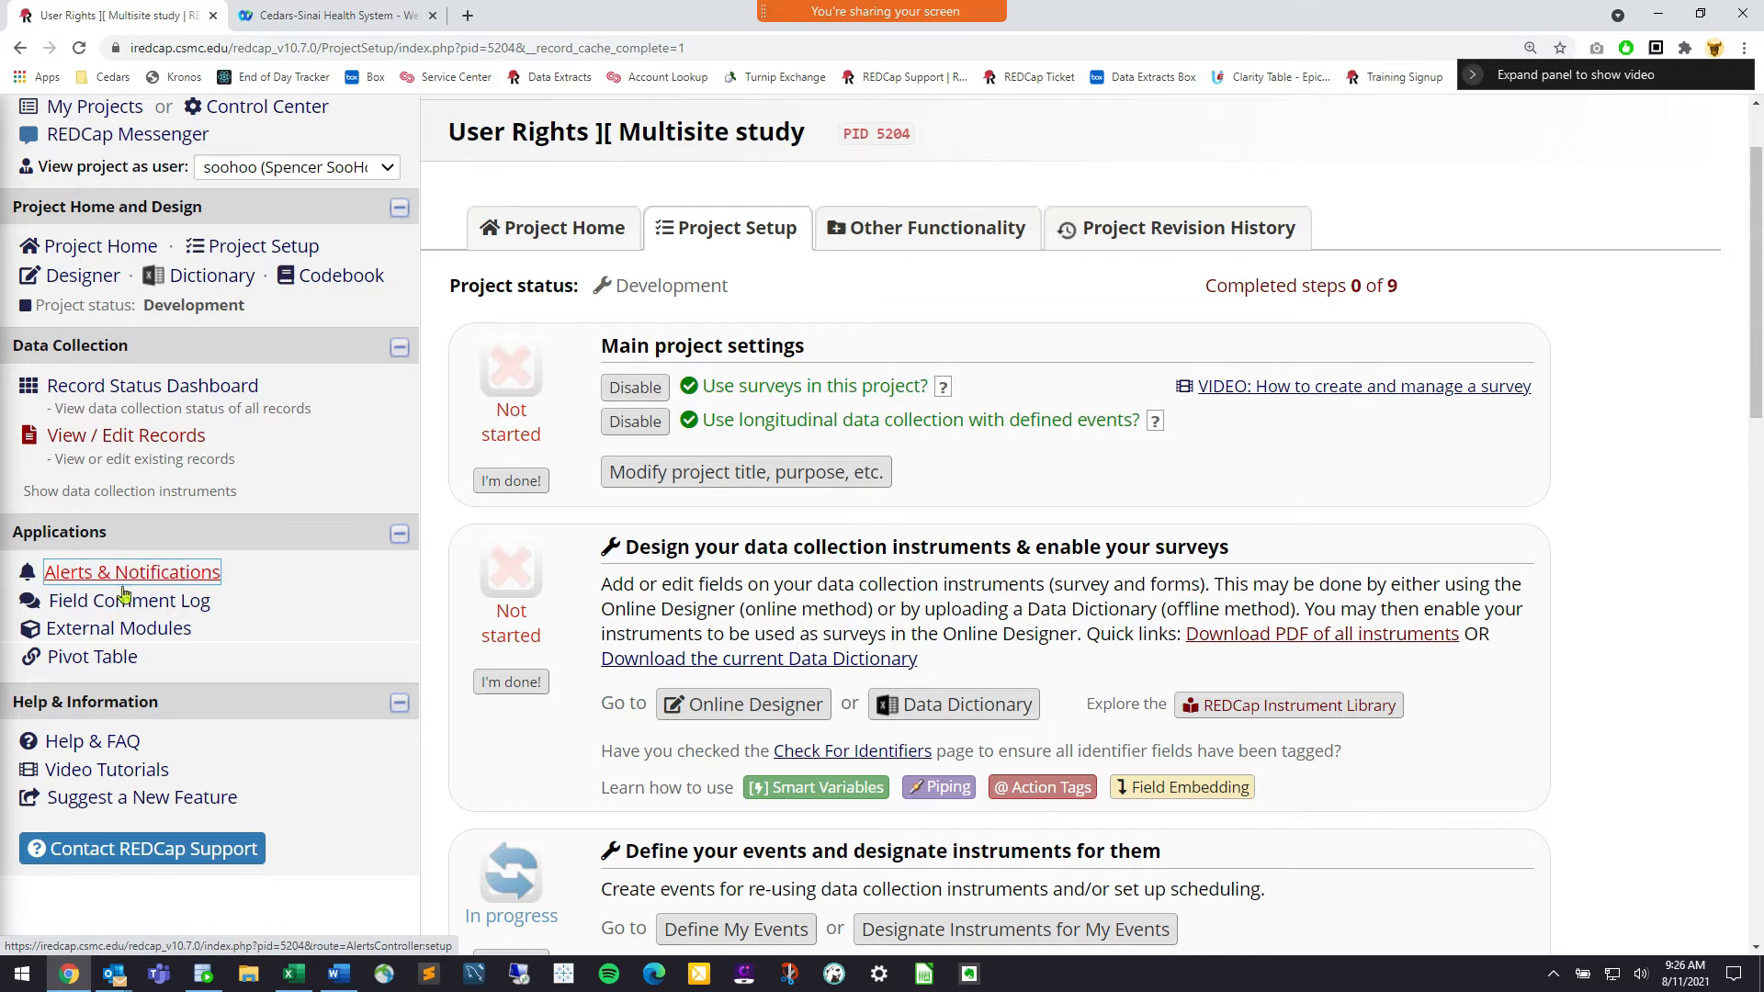
{"action": "left_click", "coordinate": [139, 444]}
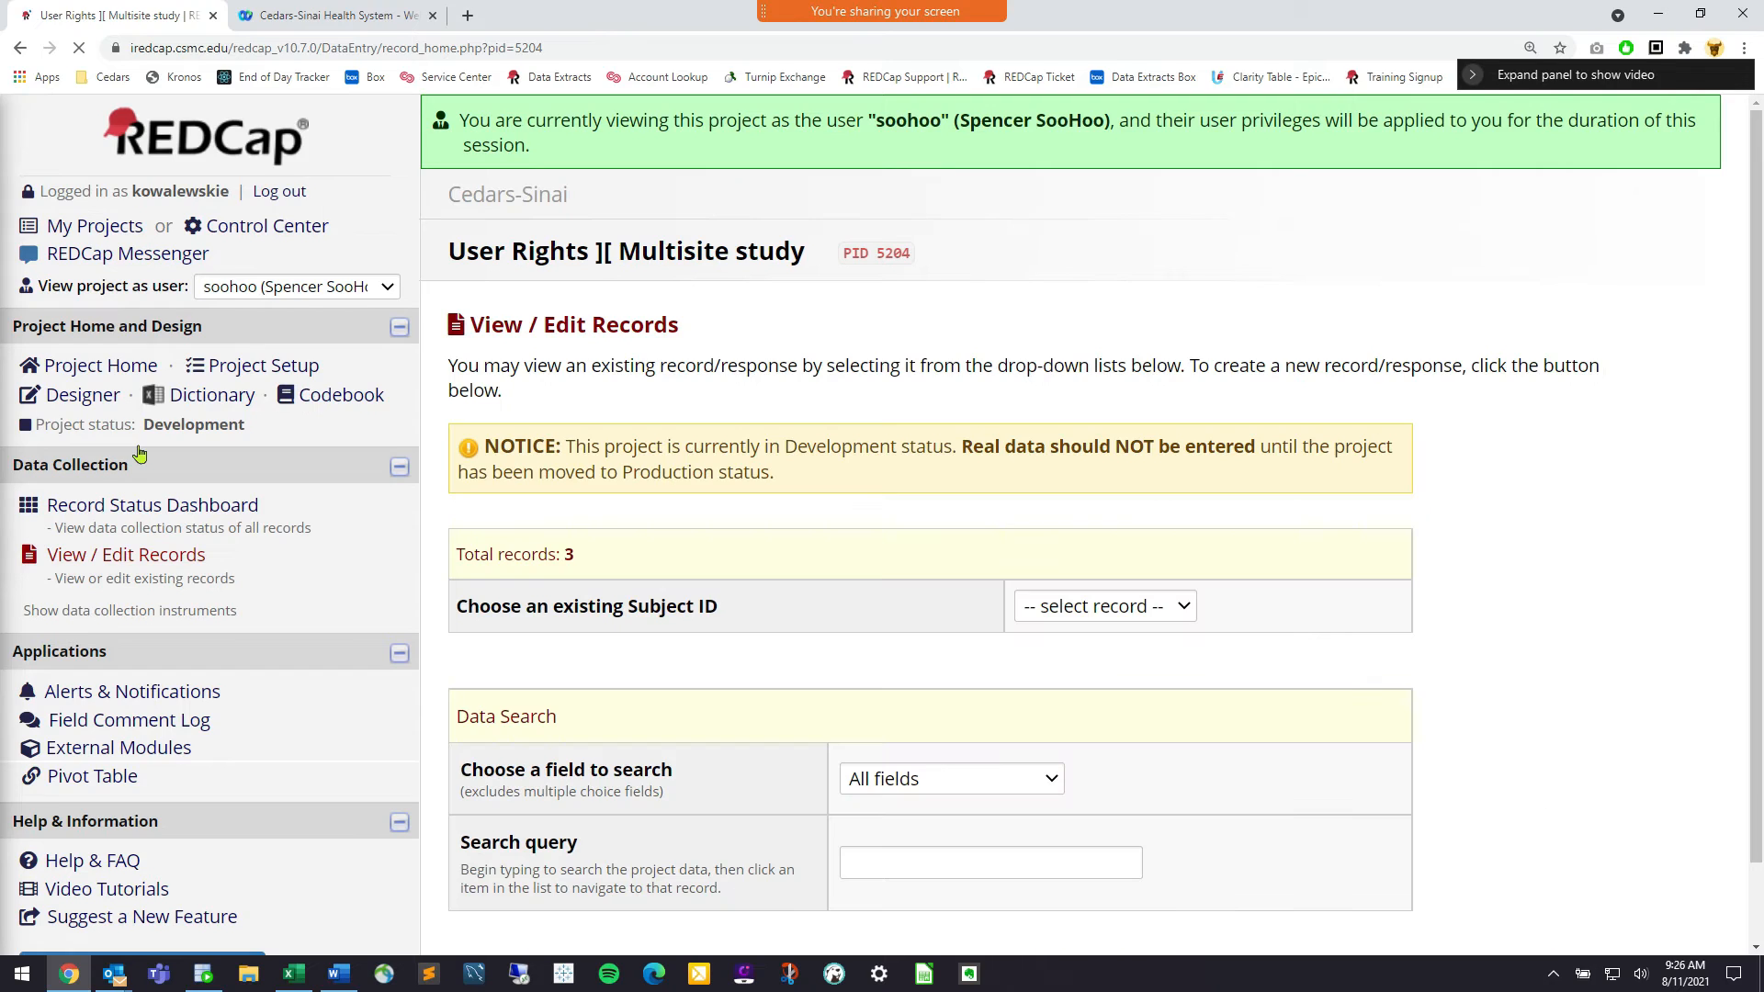
Open Subject ID 1, then Subject ID 2, whose record home lists no instruments
{"action": "double_click", "coordinate": [176, 556]}
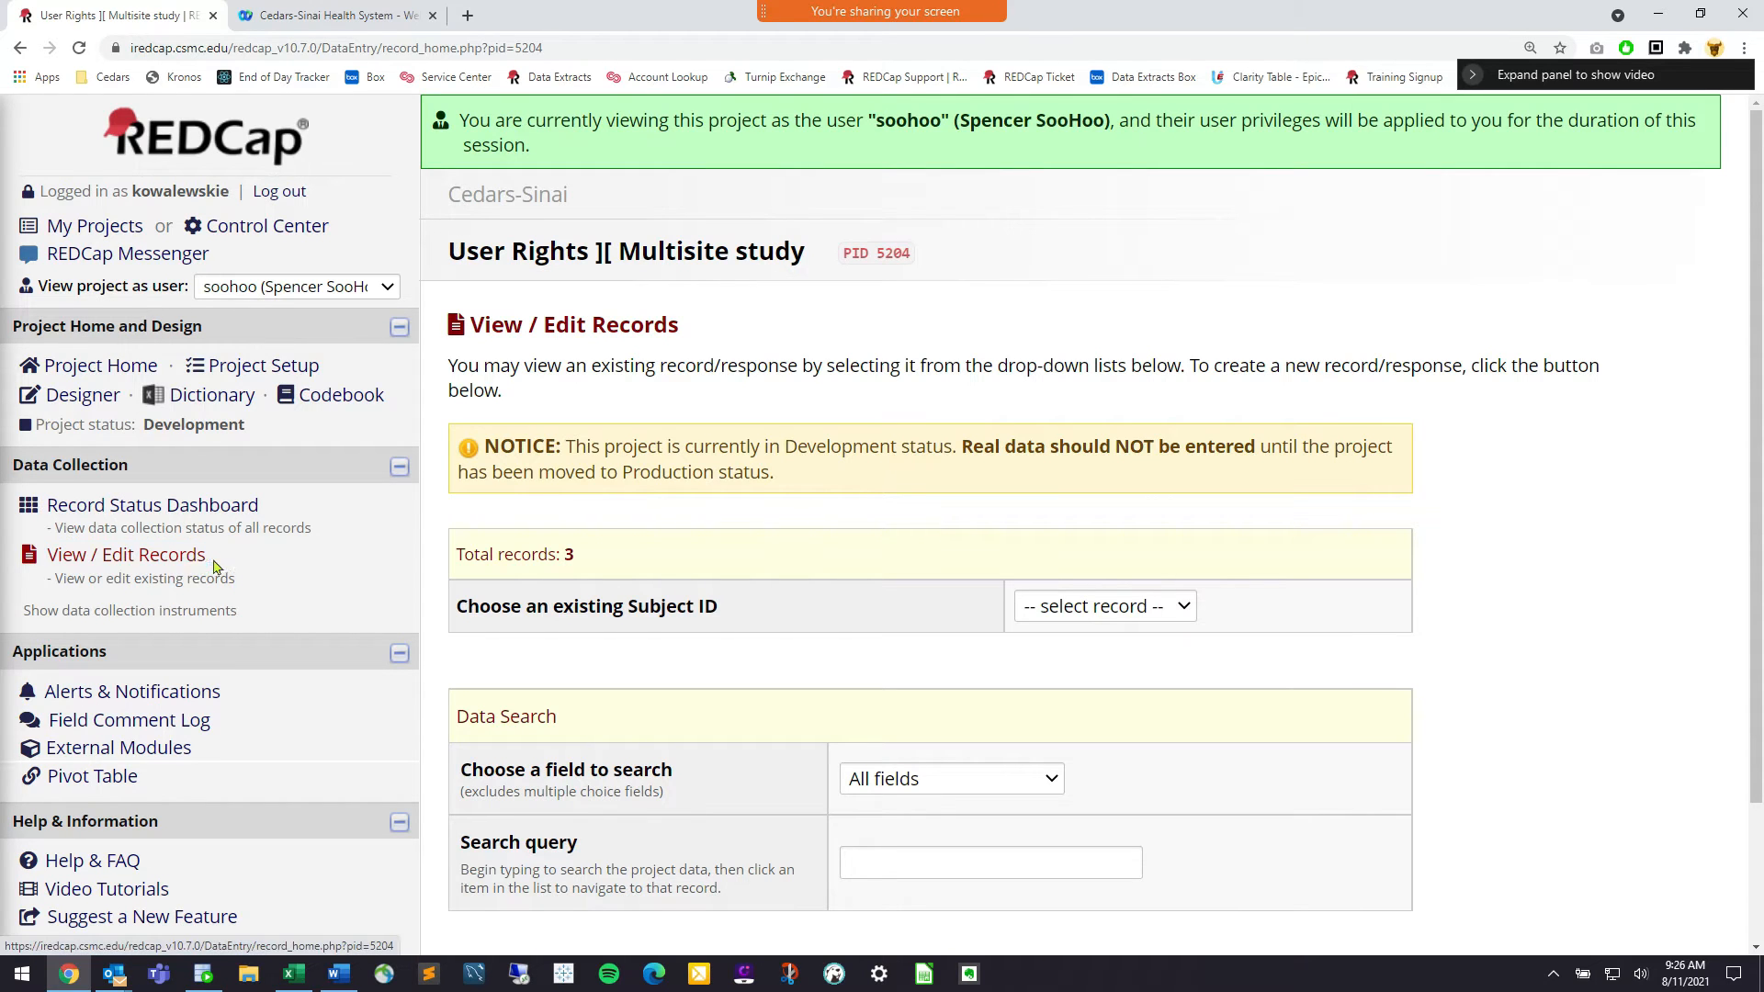
{"action": "left_click_drag", "start_coordinate": [60, 558], "coordinate": [42, 556]}
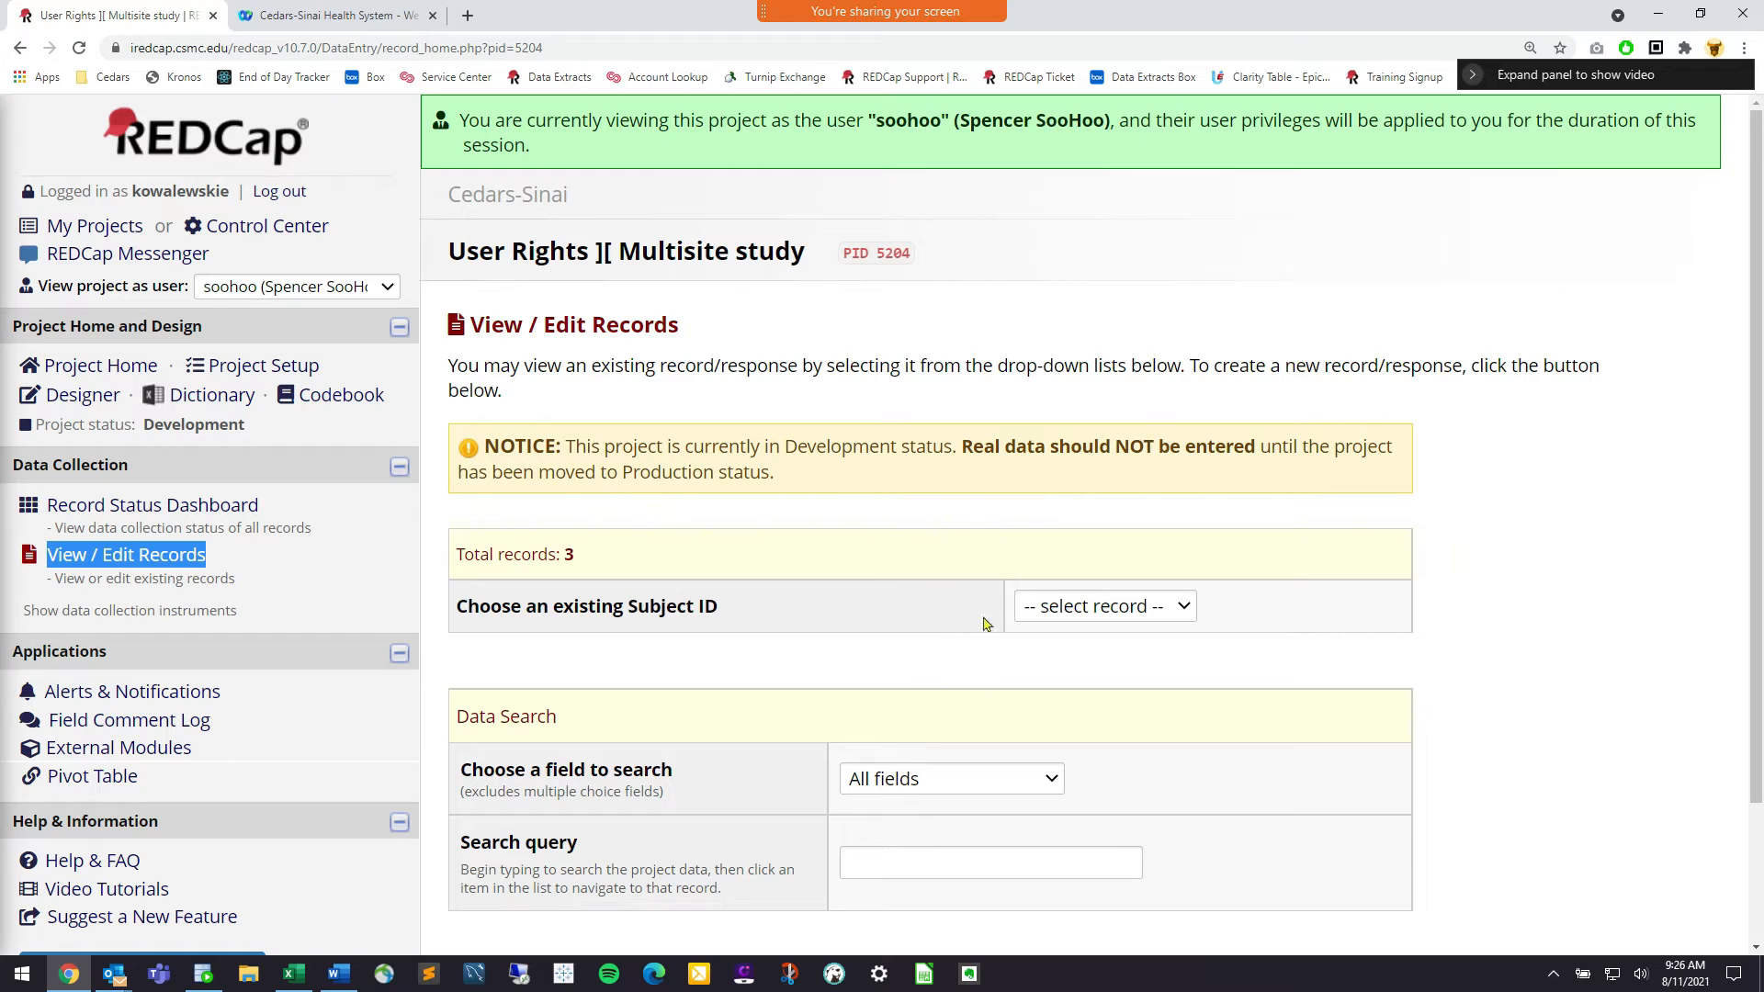
{"action": "left_click", "coordinate": [952, 588]}
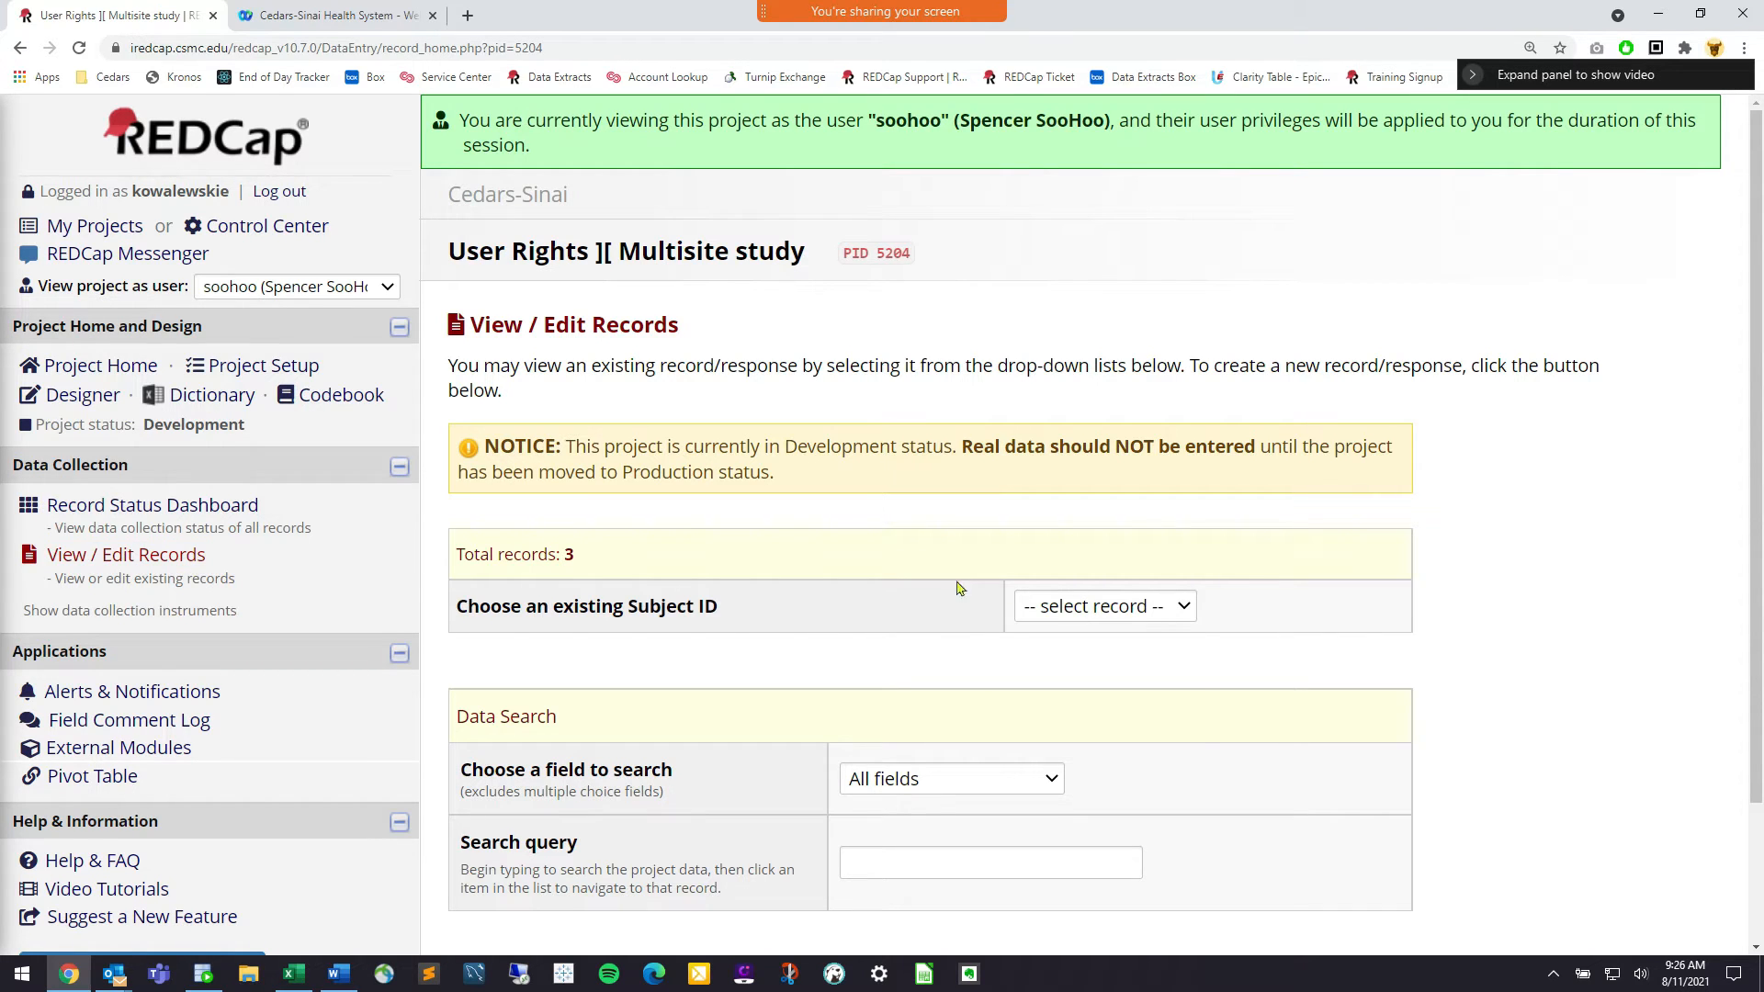
{"action": "left_click", "coordinate": [1079, 615]}
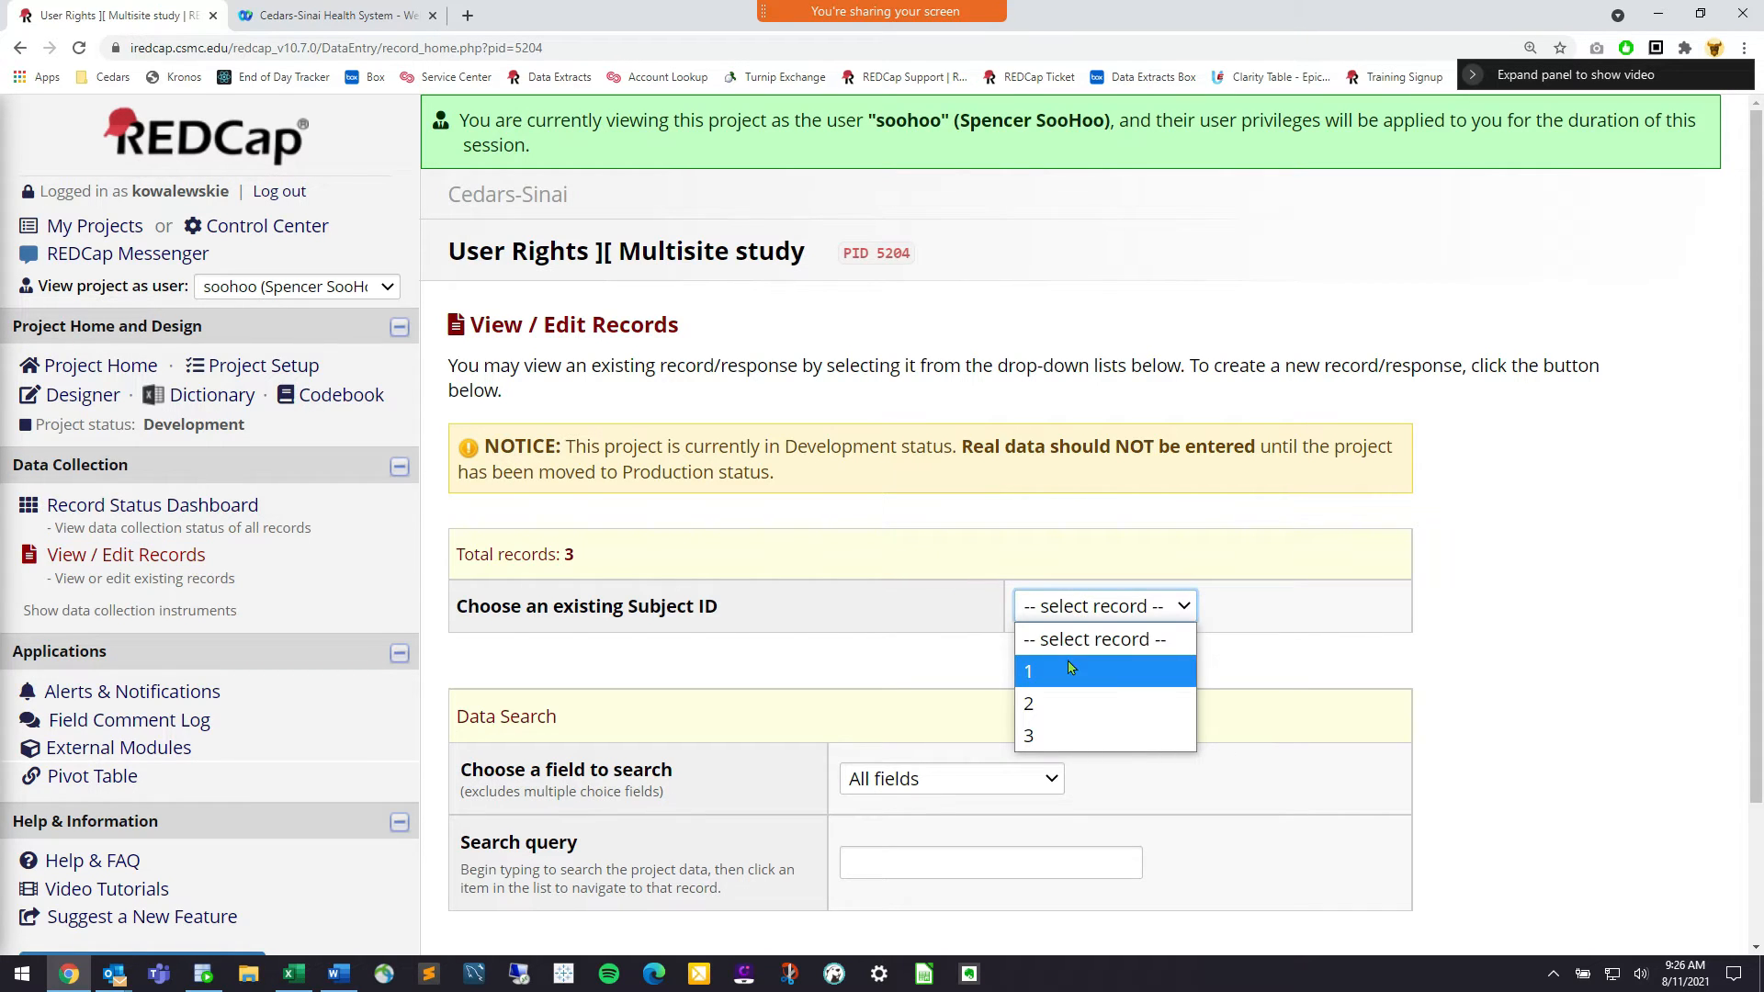
{"action": "left_click", "coordinate": [1070, 666]}
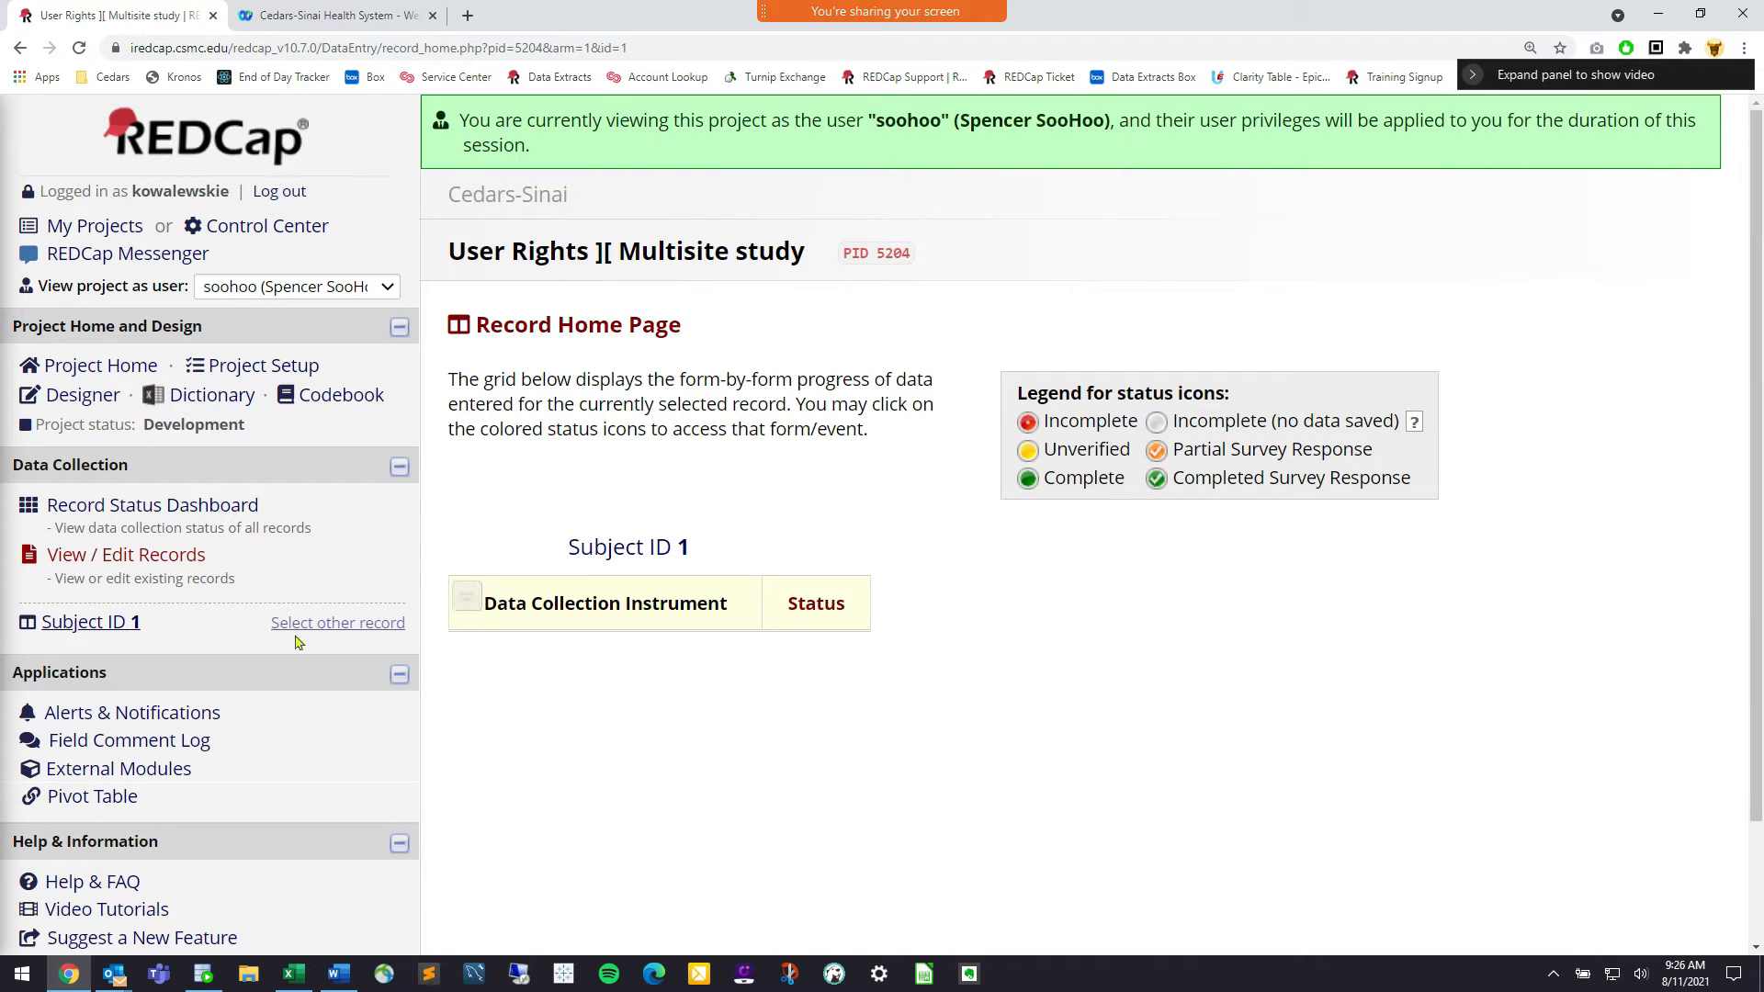
{"action": "left_click", "coordinate": [187, 559]}
{"action": "left_click", "coordinate": [1055, 605]}
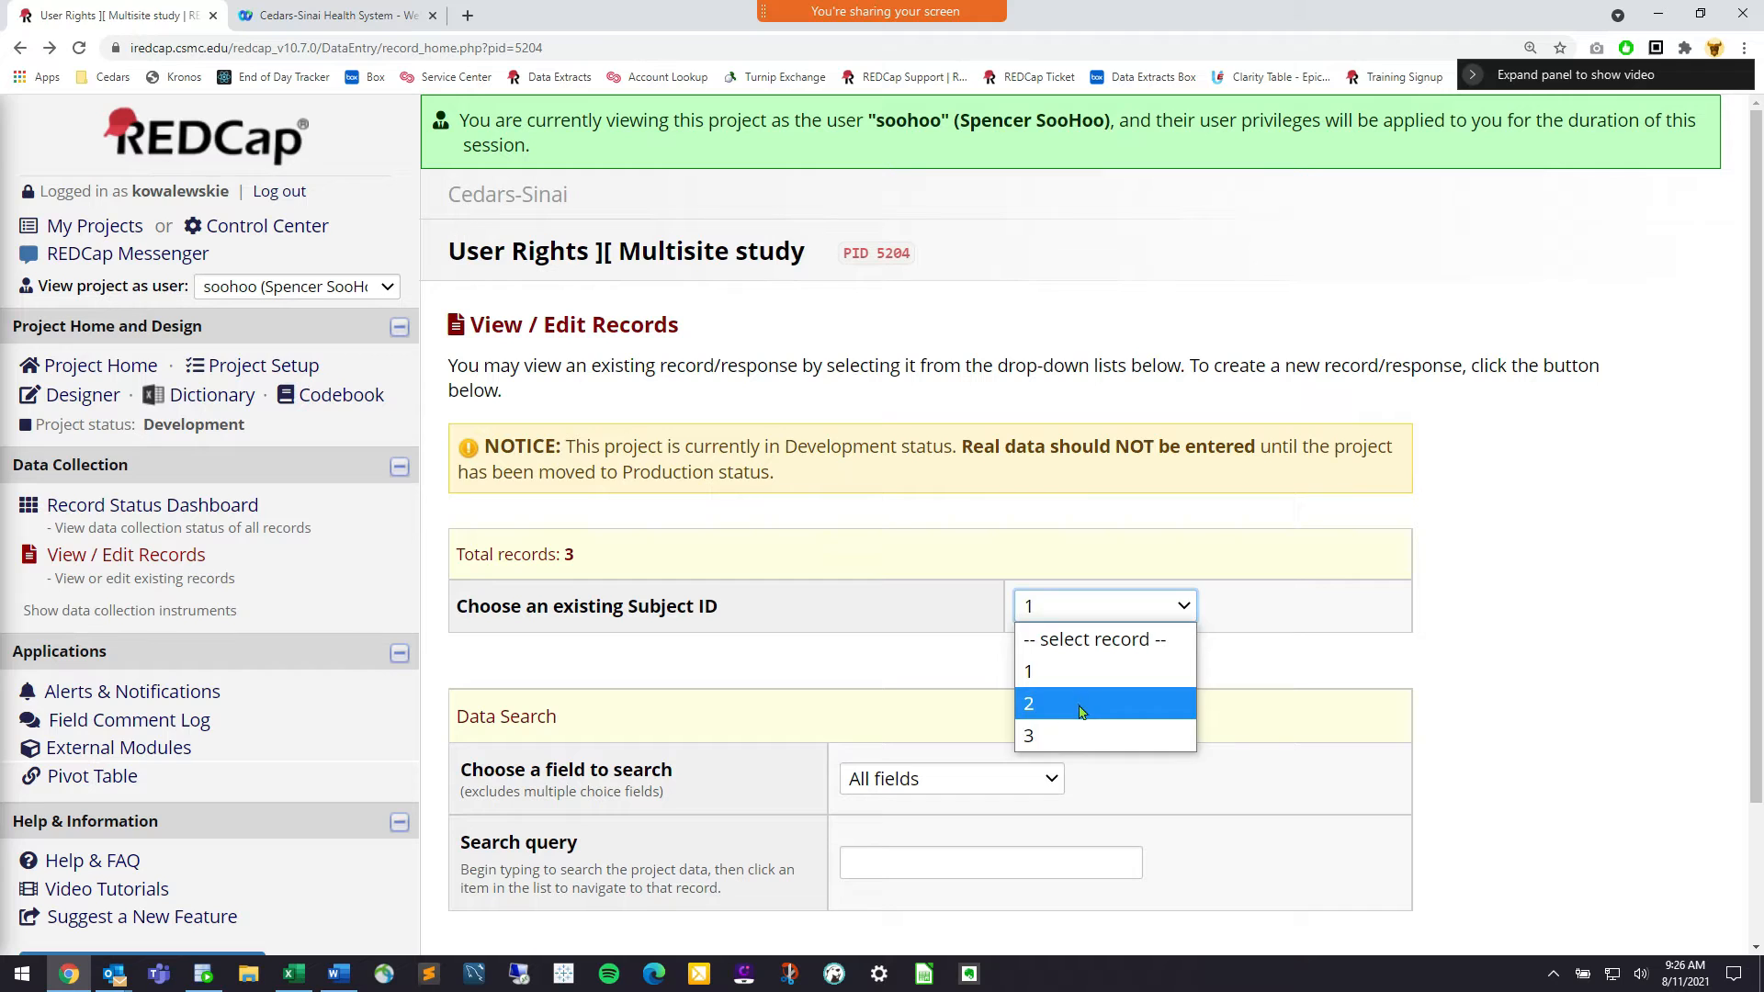
{"action": "left_click", "coordinate": [1082, 705]}
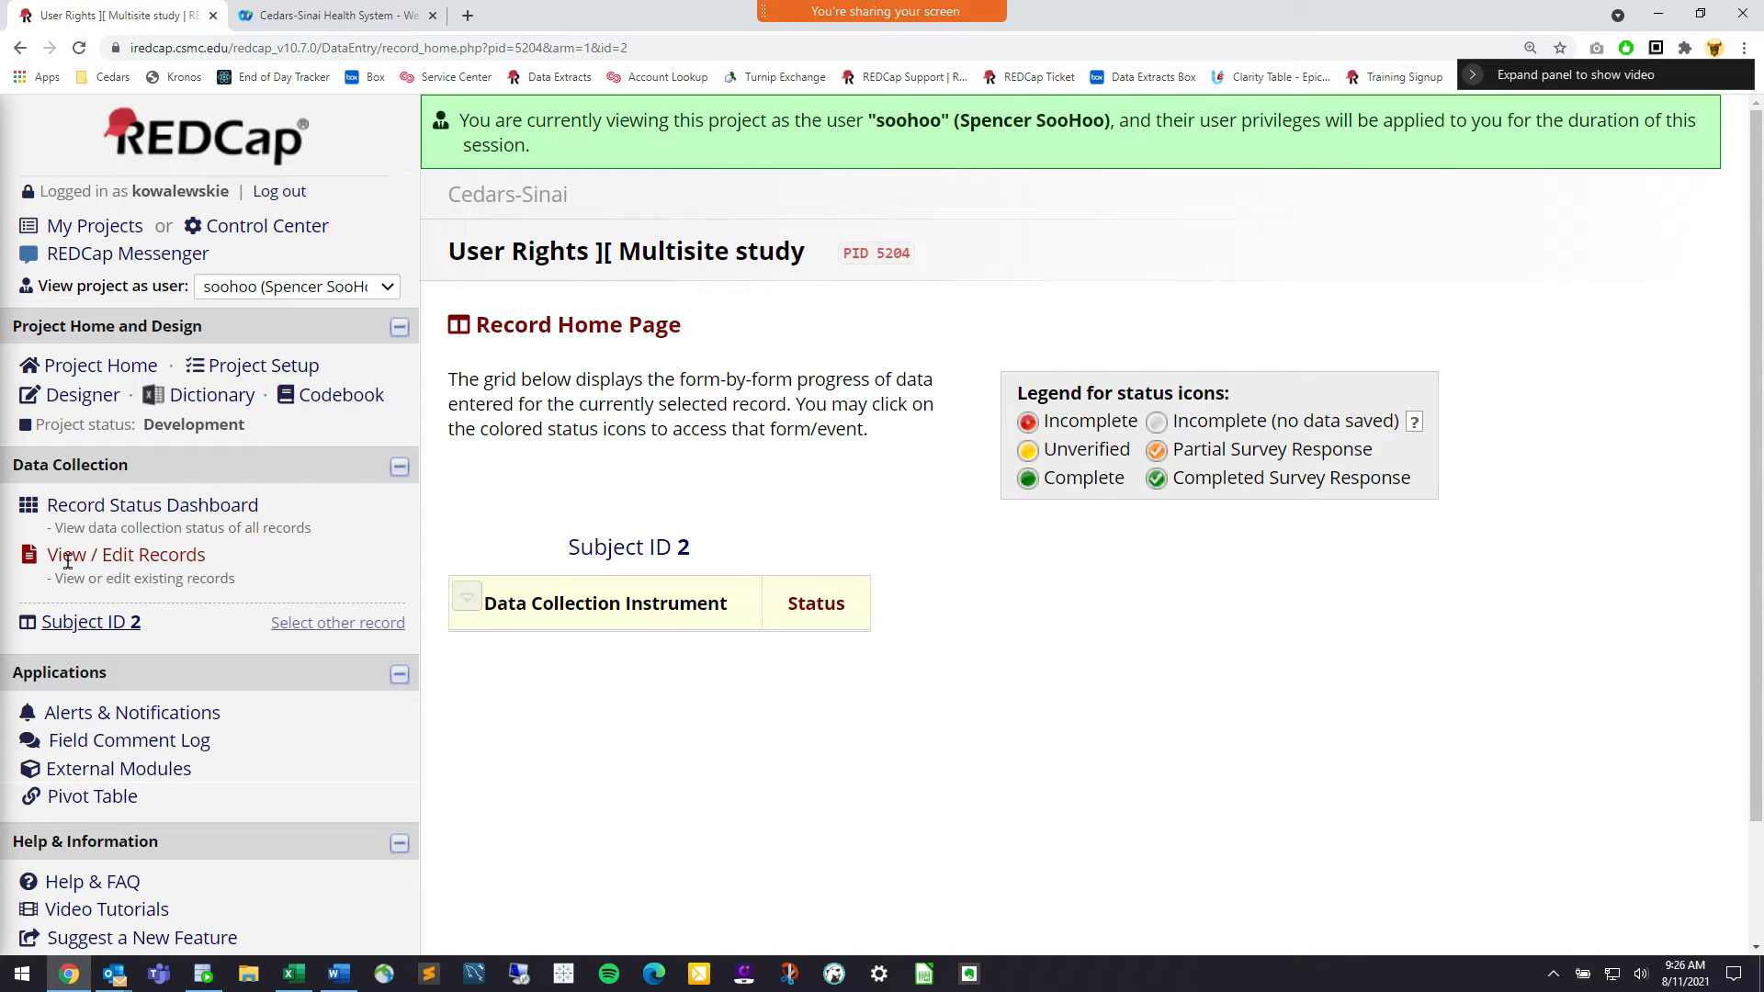
{"action": "left_click", "coordinate": [307, 289]}
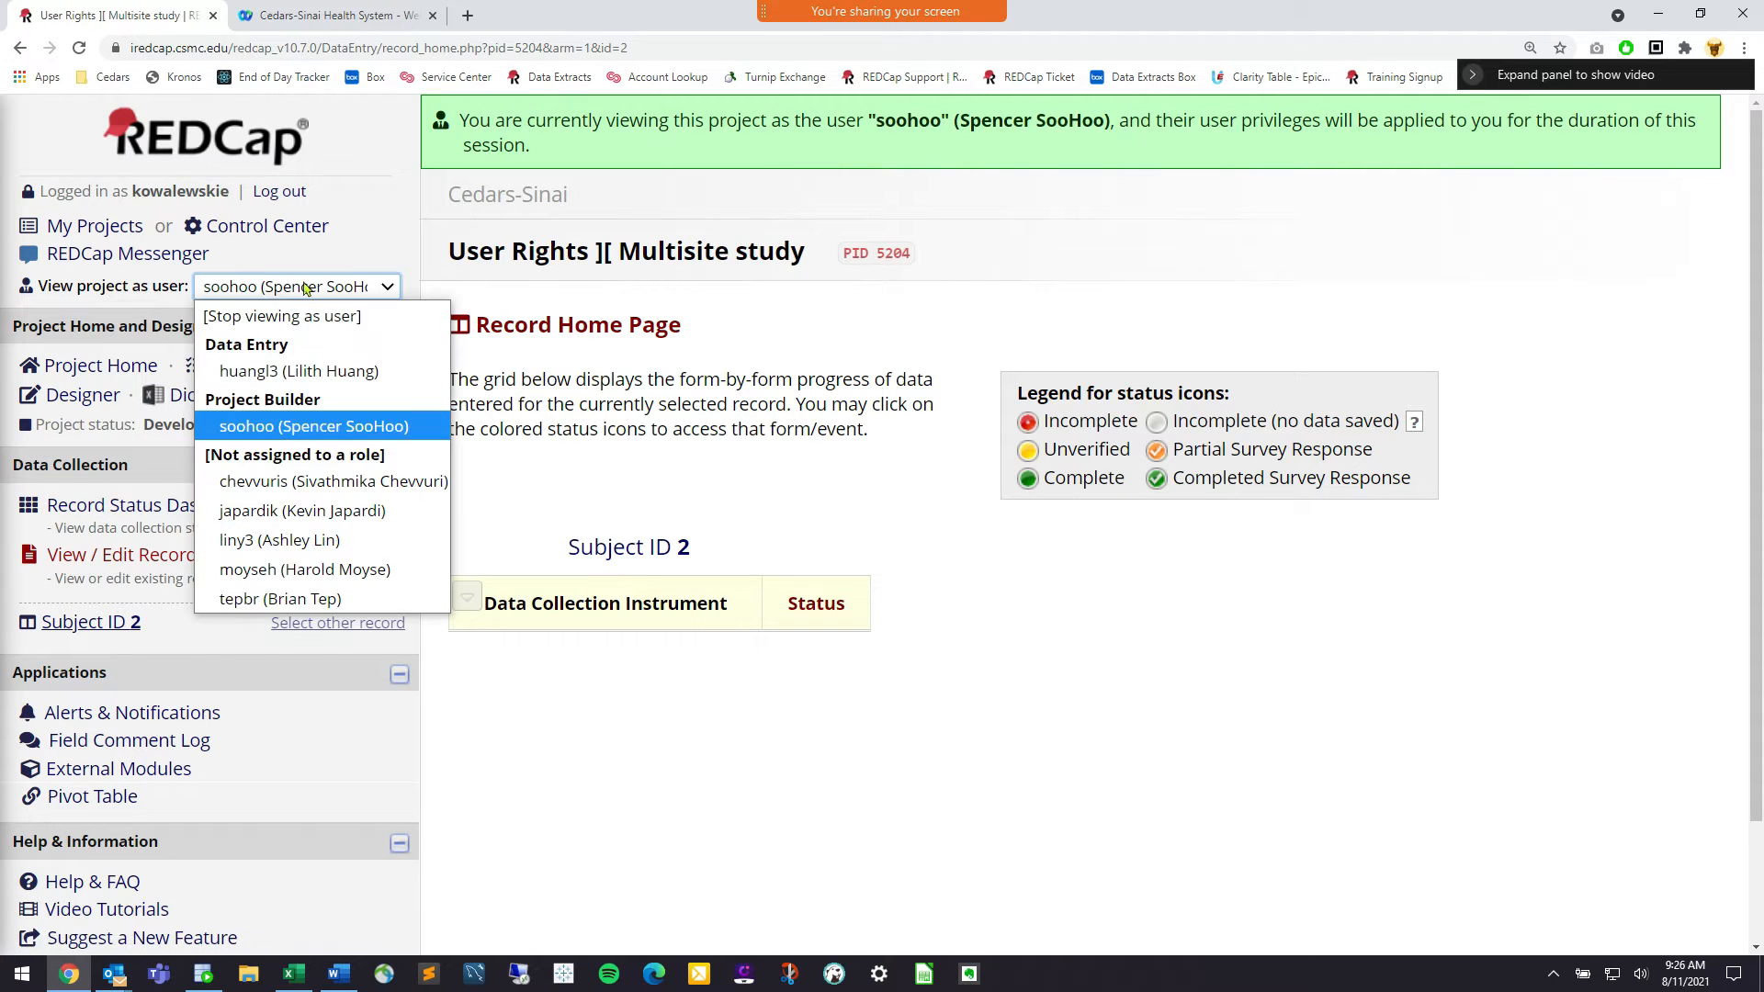
View the project as the Data Entry user and open Subject ID 1's record home
{"action": "left_click", "coordinate": [363, 373]}
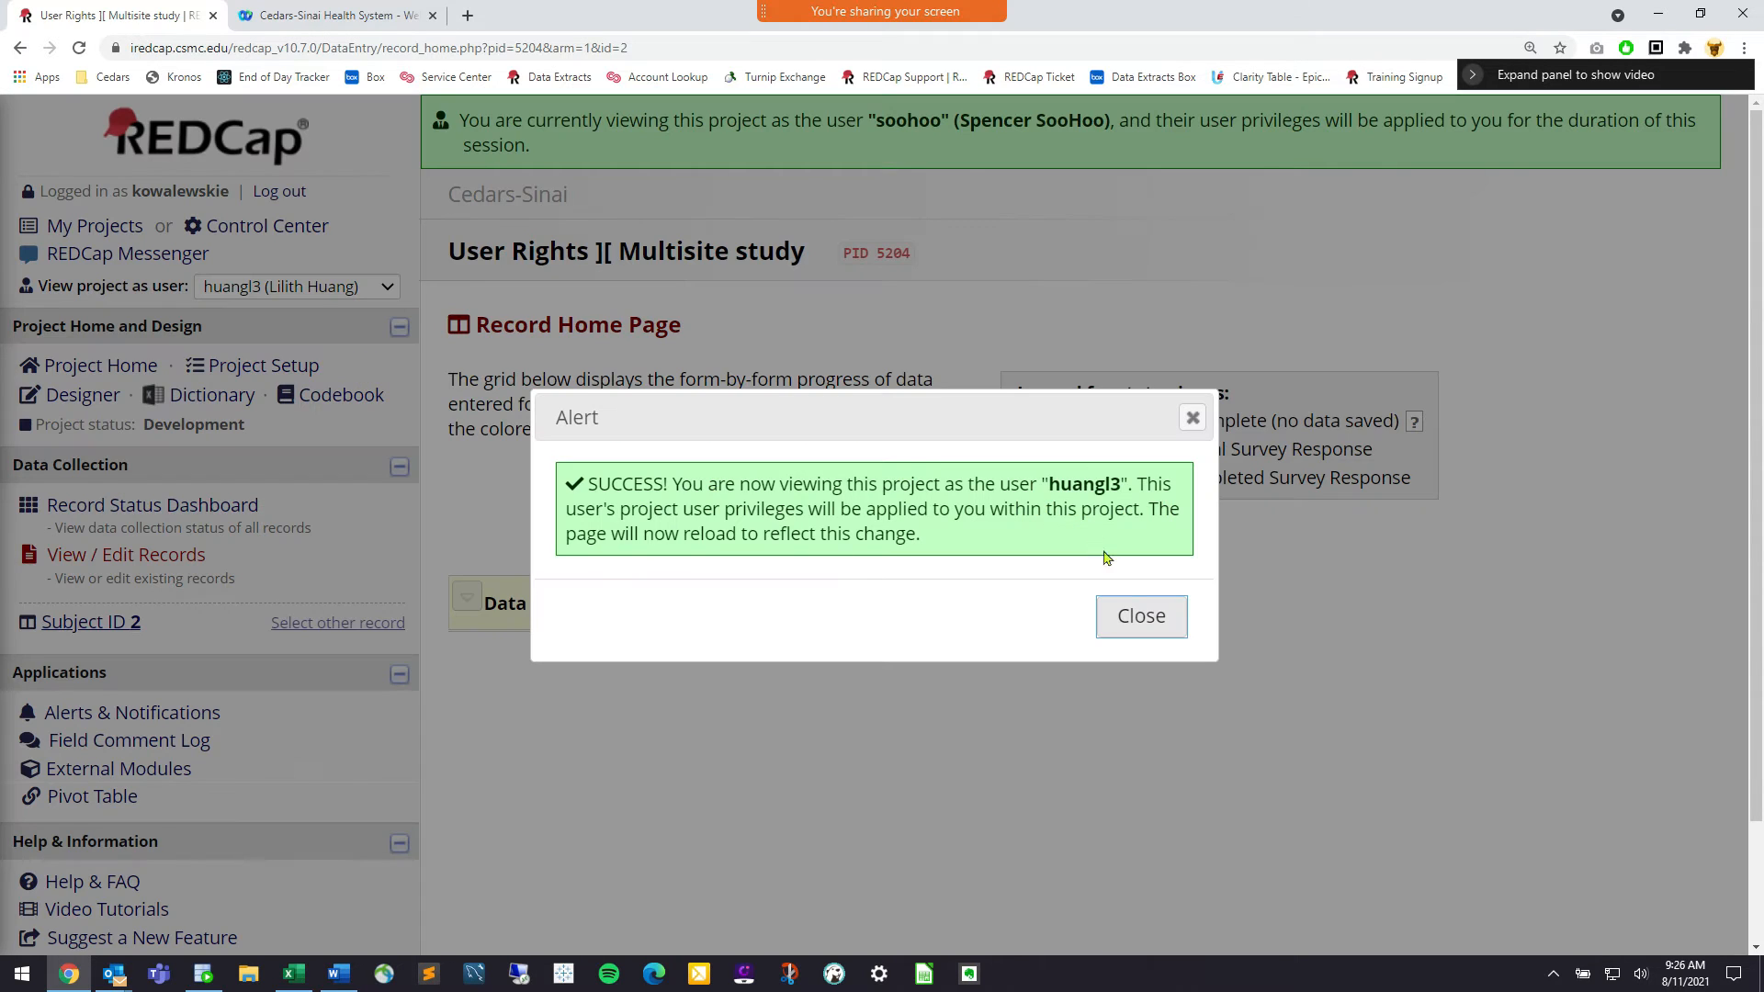
{"action": "left_click", "coordinate": [1136, 616]}
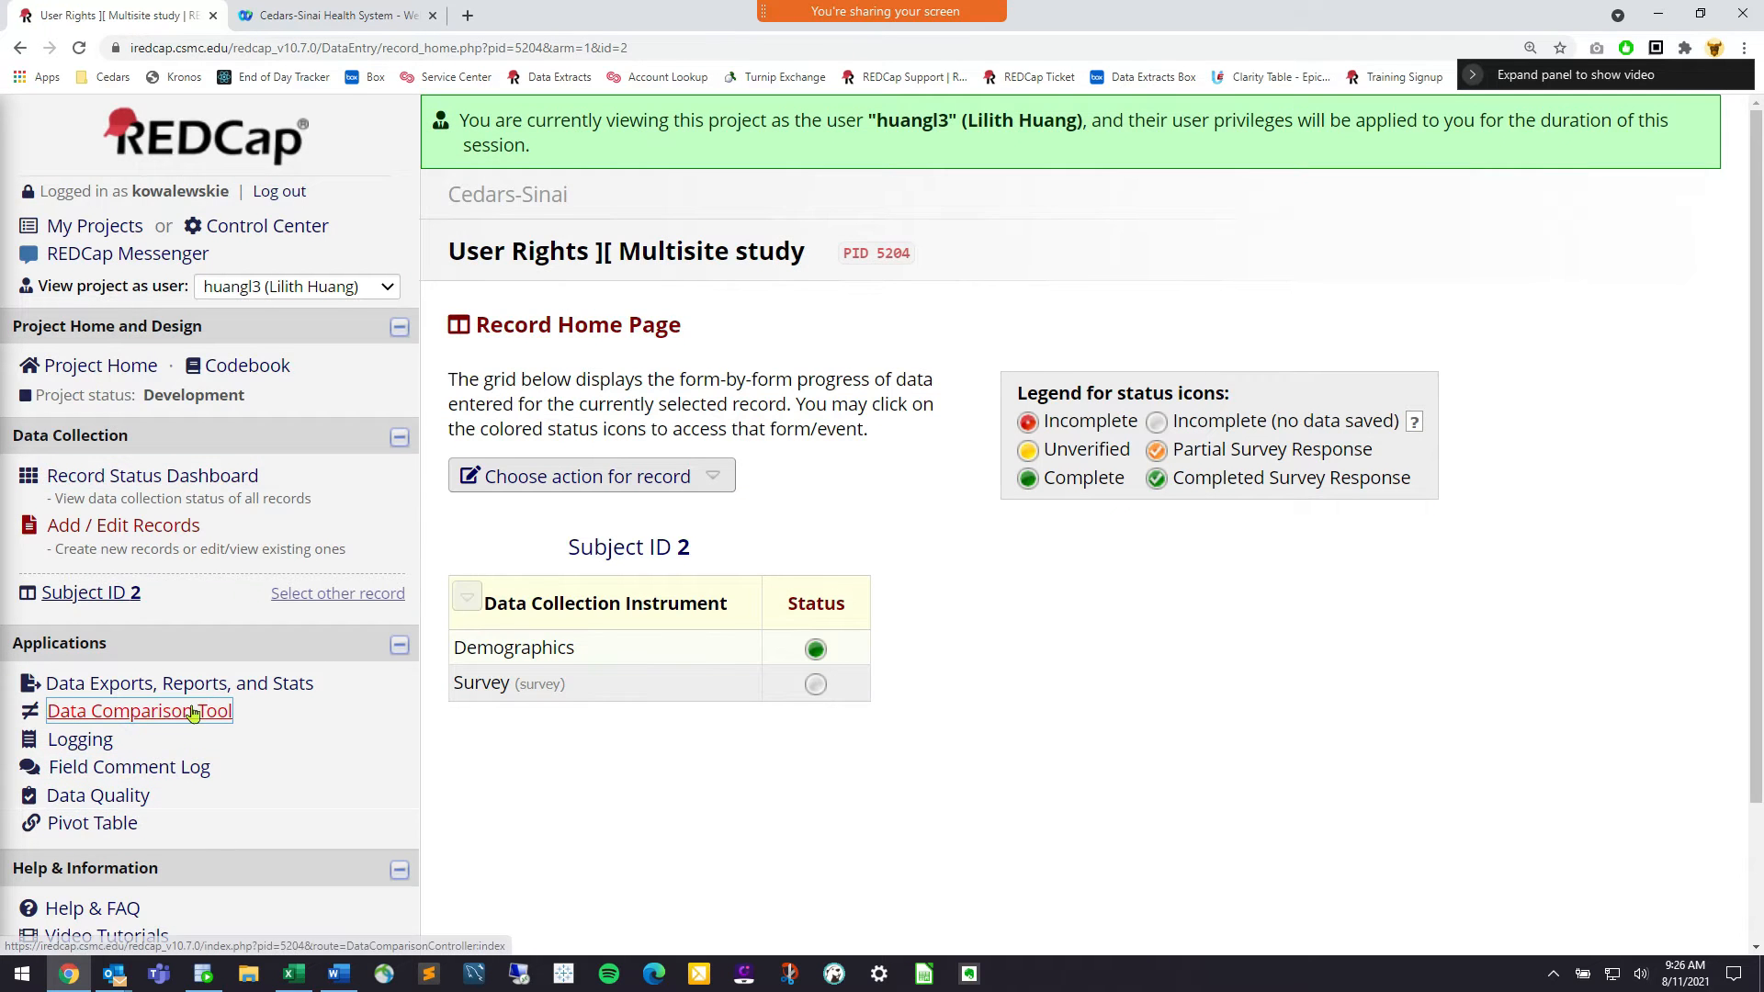
{"action": "scroll", "coordinate": [203, 698], "scroll_direction": "down", "scroll_amount": 1}
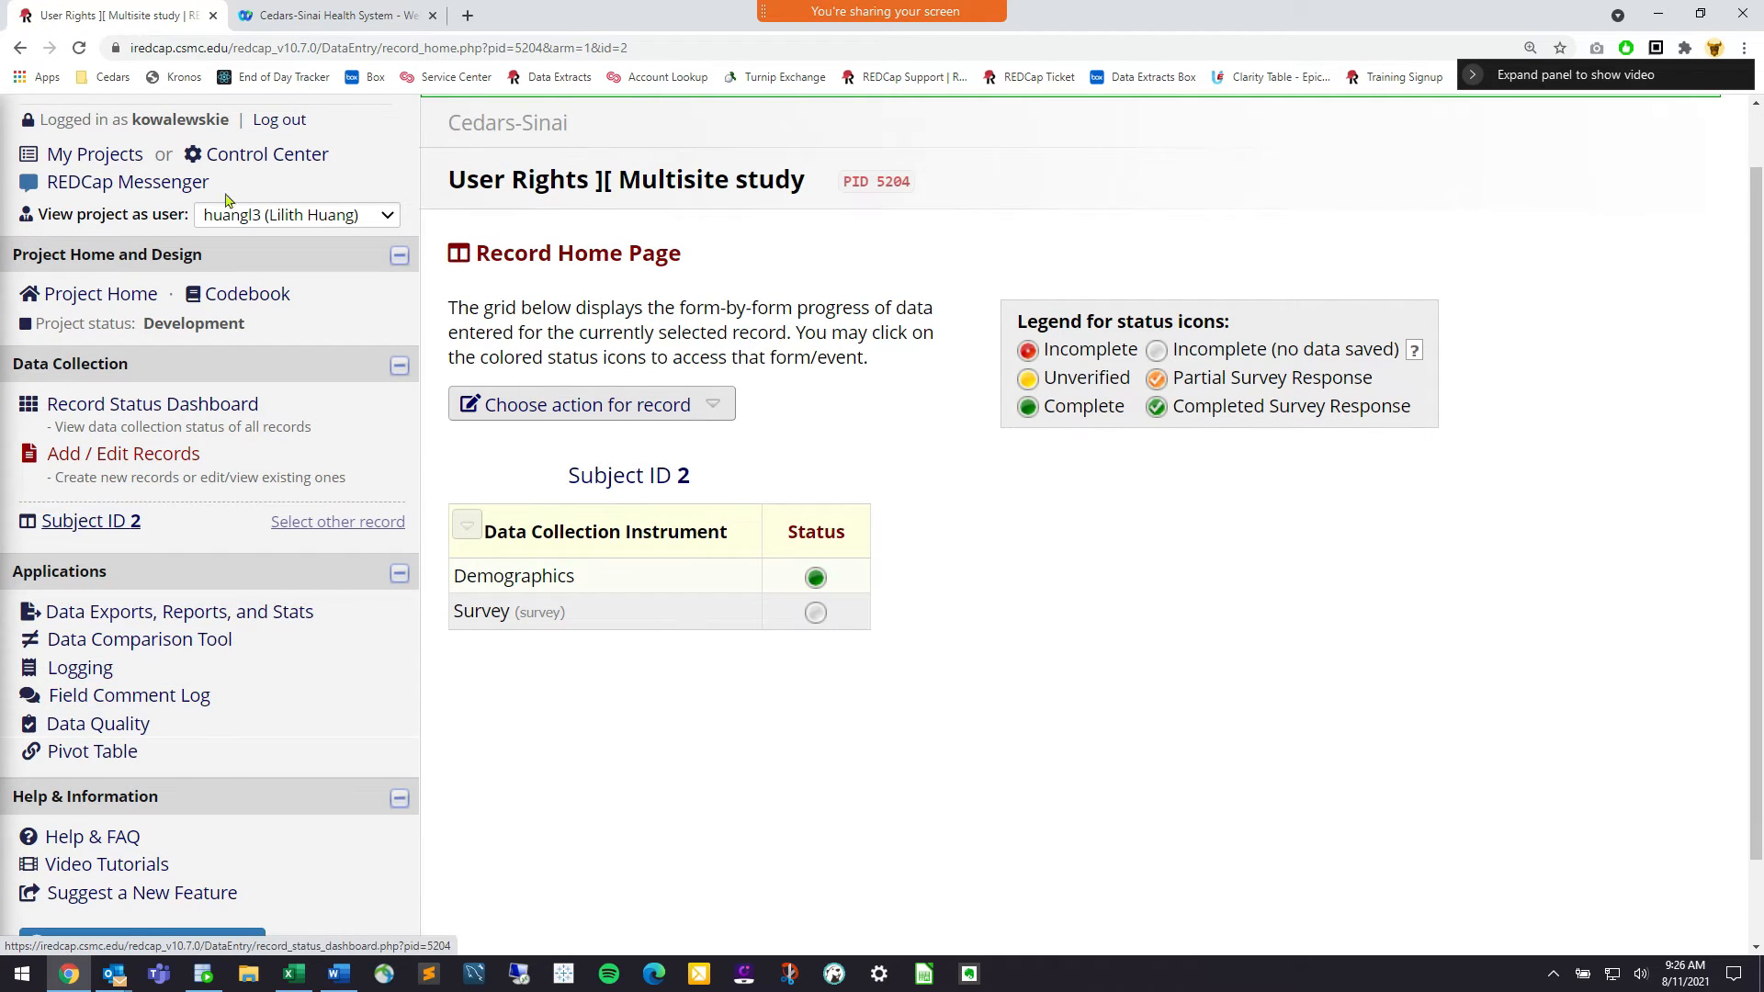
{"action": "left_click", "coordinate": [180, 419]}
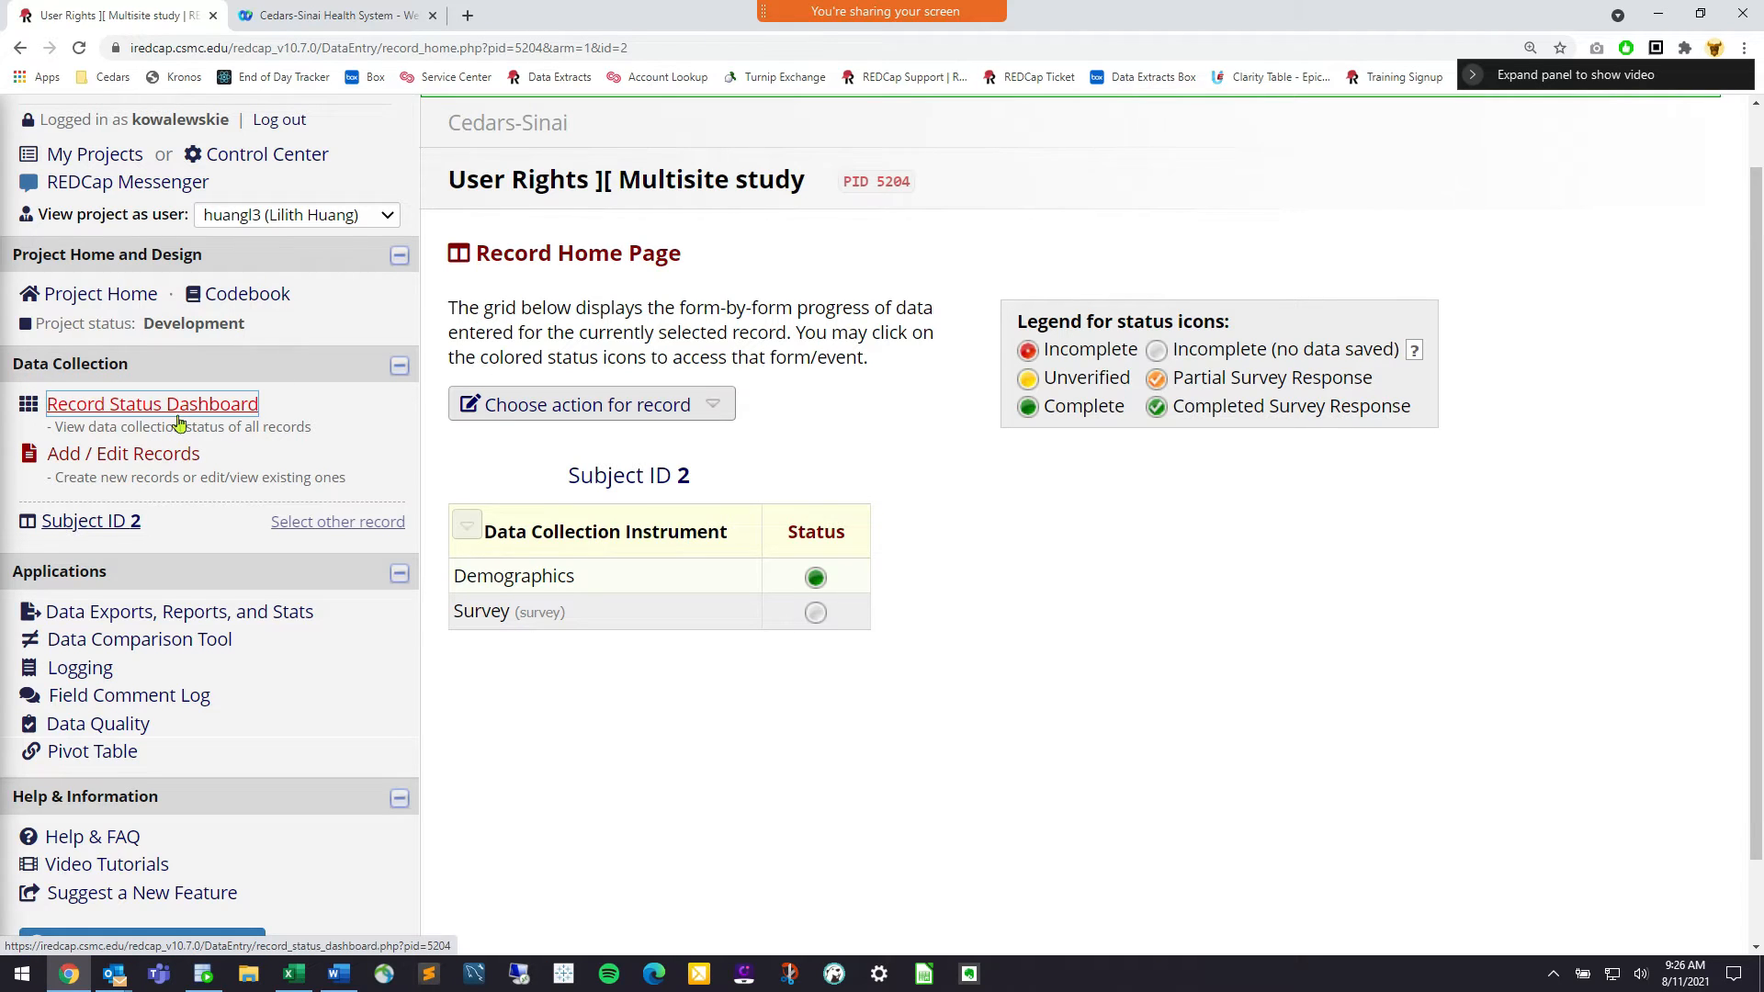
{"action": "left_click", "coordinate": [153, 465]}
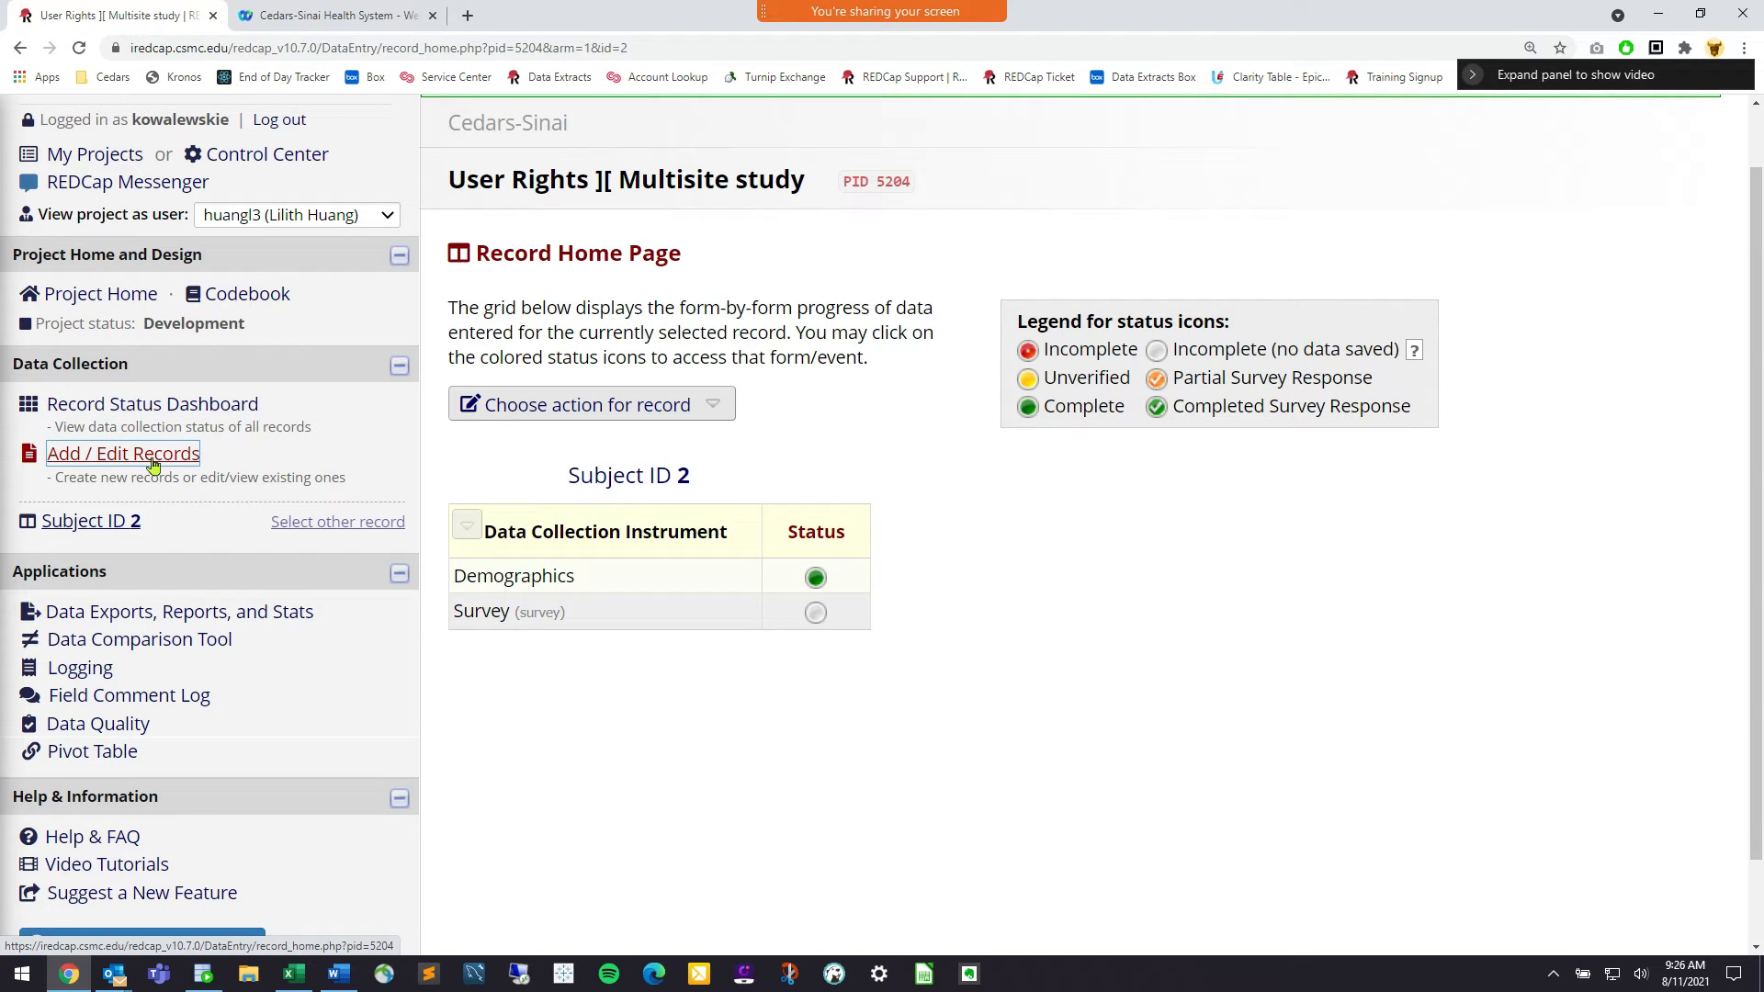
{"action": "left_click", "coordinate": [152, 460]}
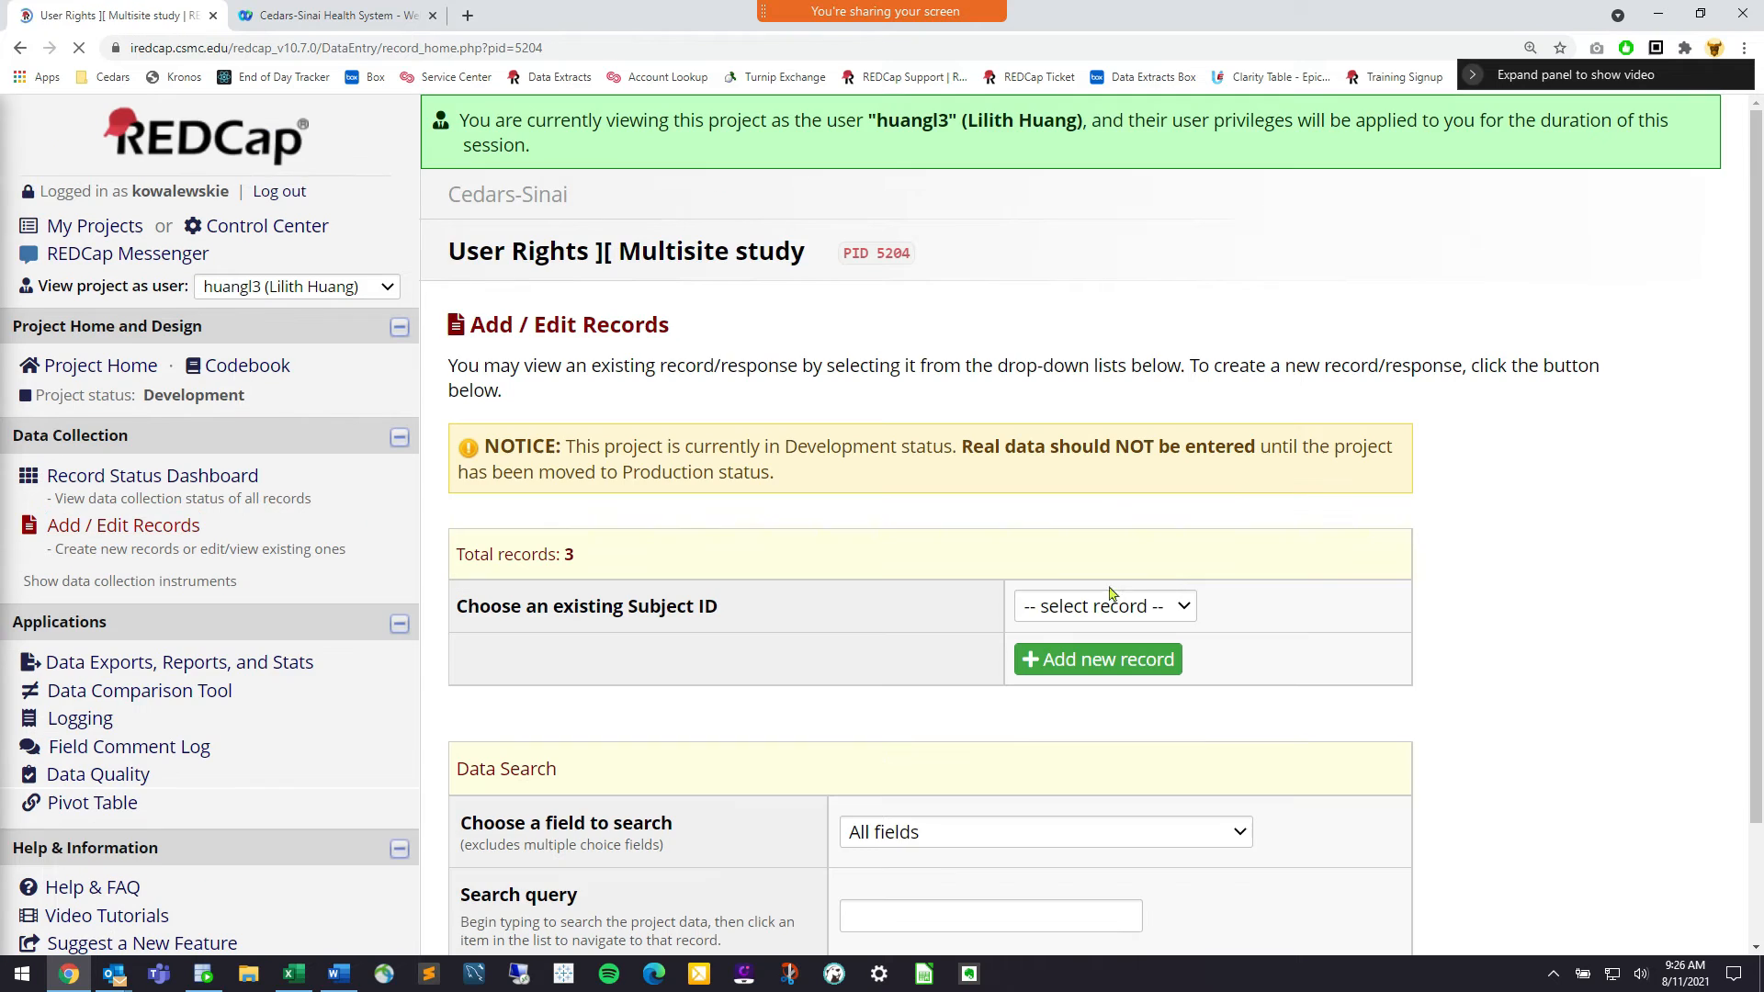
{"action": "left_click", "coordinate": [1126, 608]}
{"action": "left_click", "coordinate": [1127, 672]}
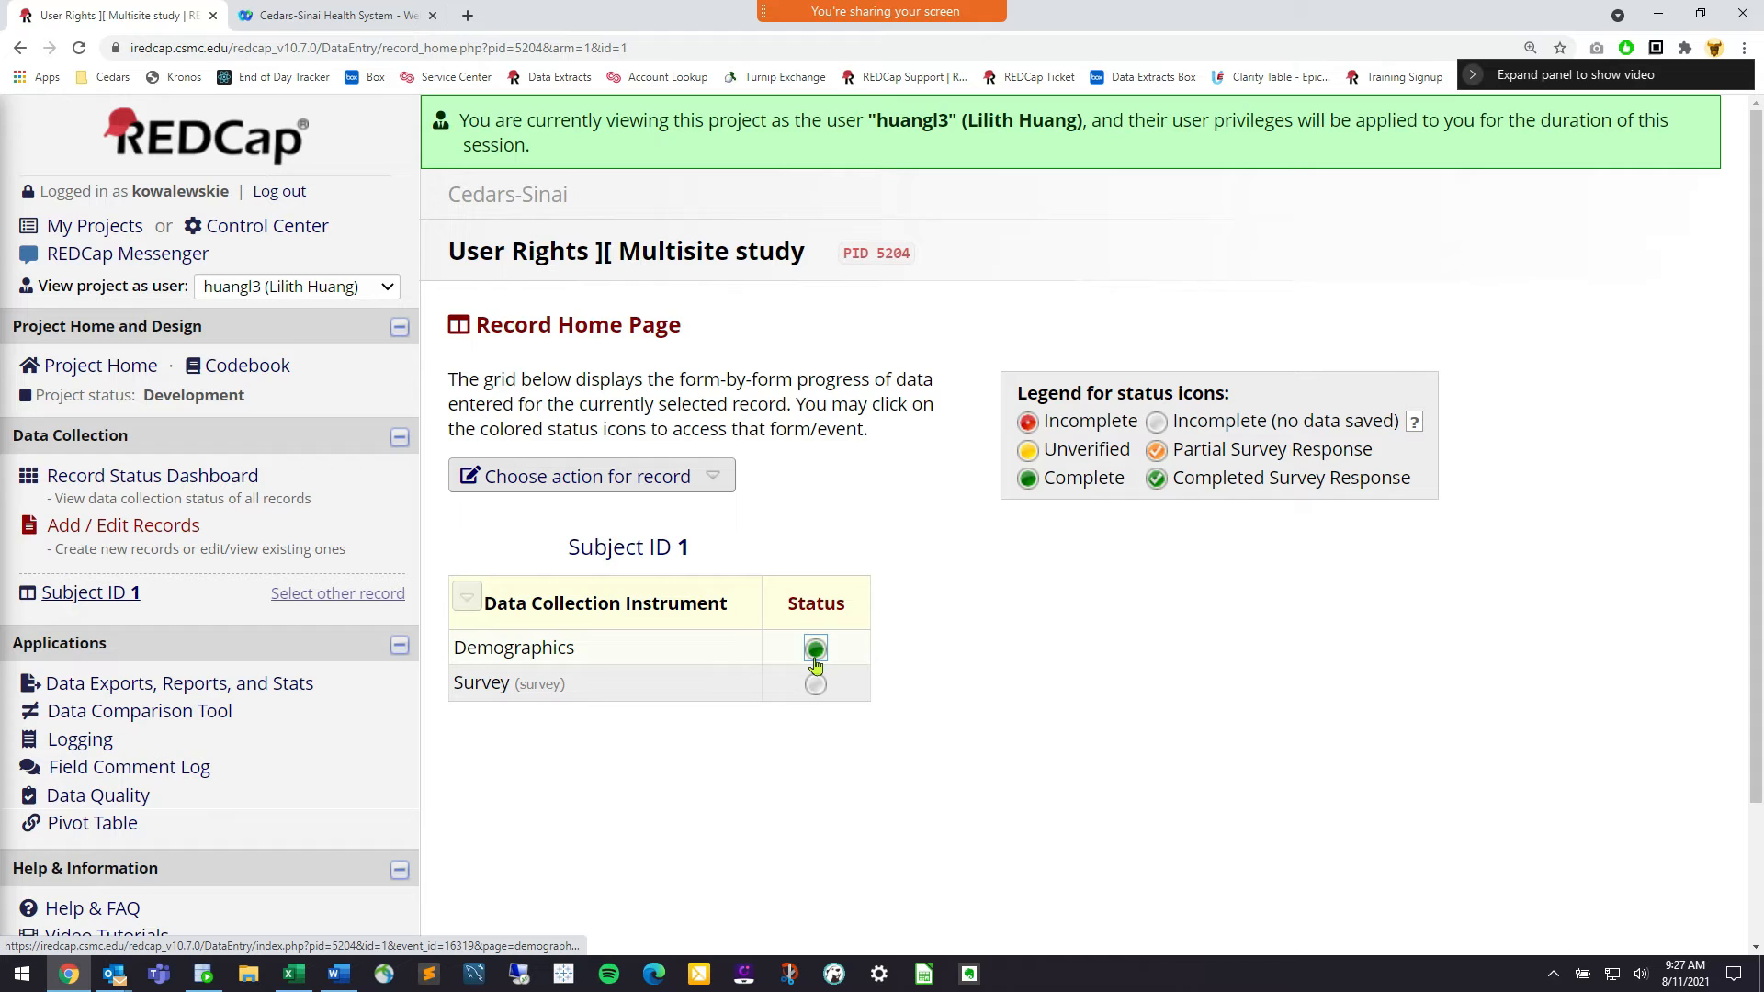
{"action": "left_click", "coordinate": [178, 527]}
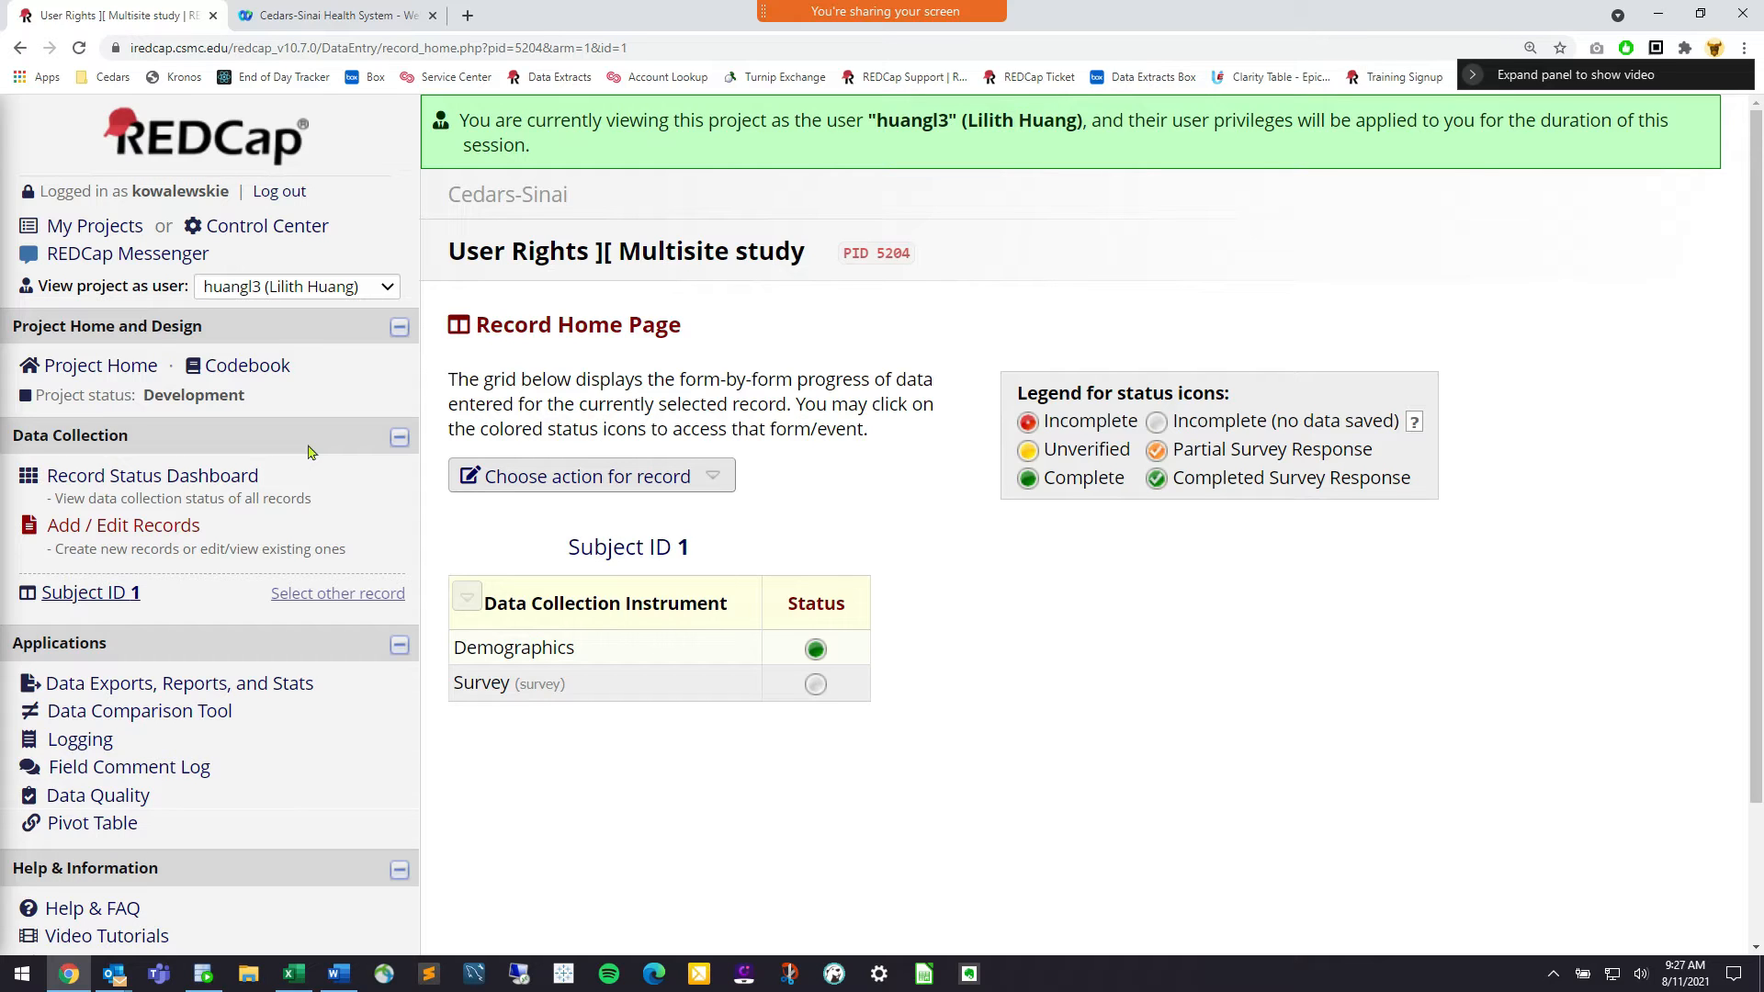
Choose [Stop viewing as user] in the 'View project as user' list
{"action": "left_click", "coordinate": [317, 290]}
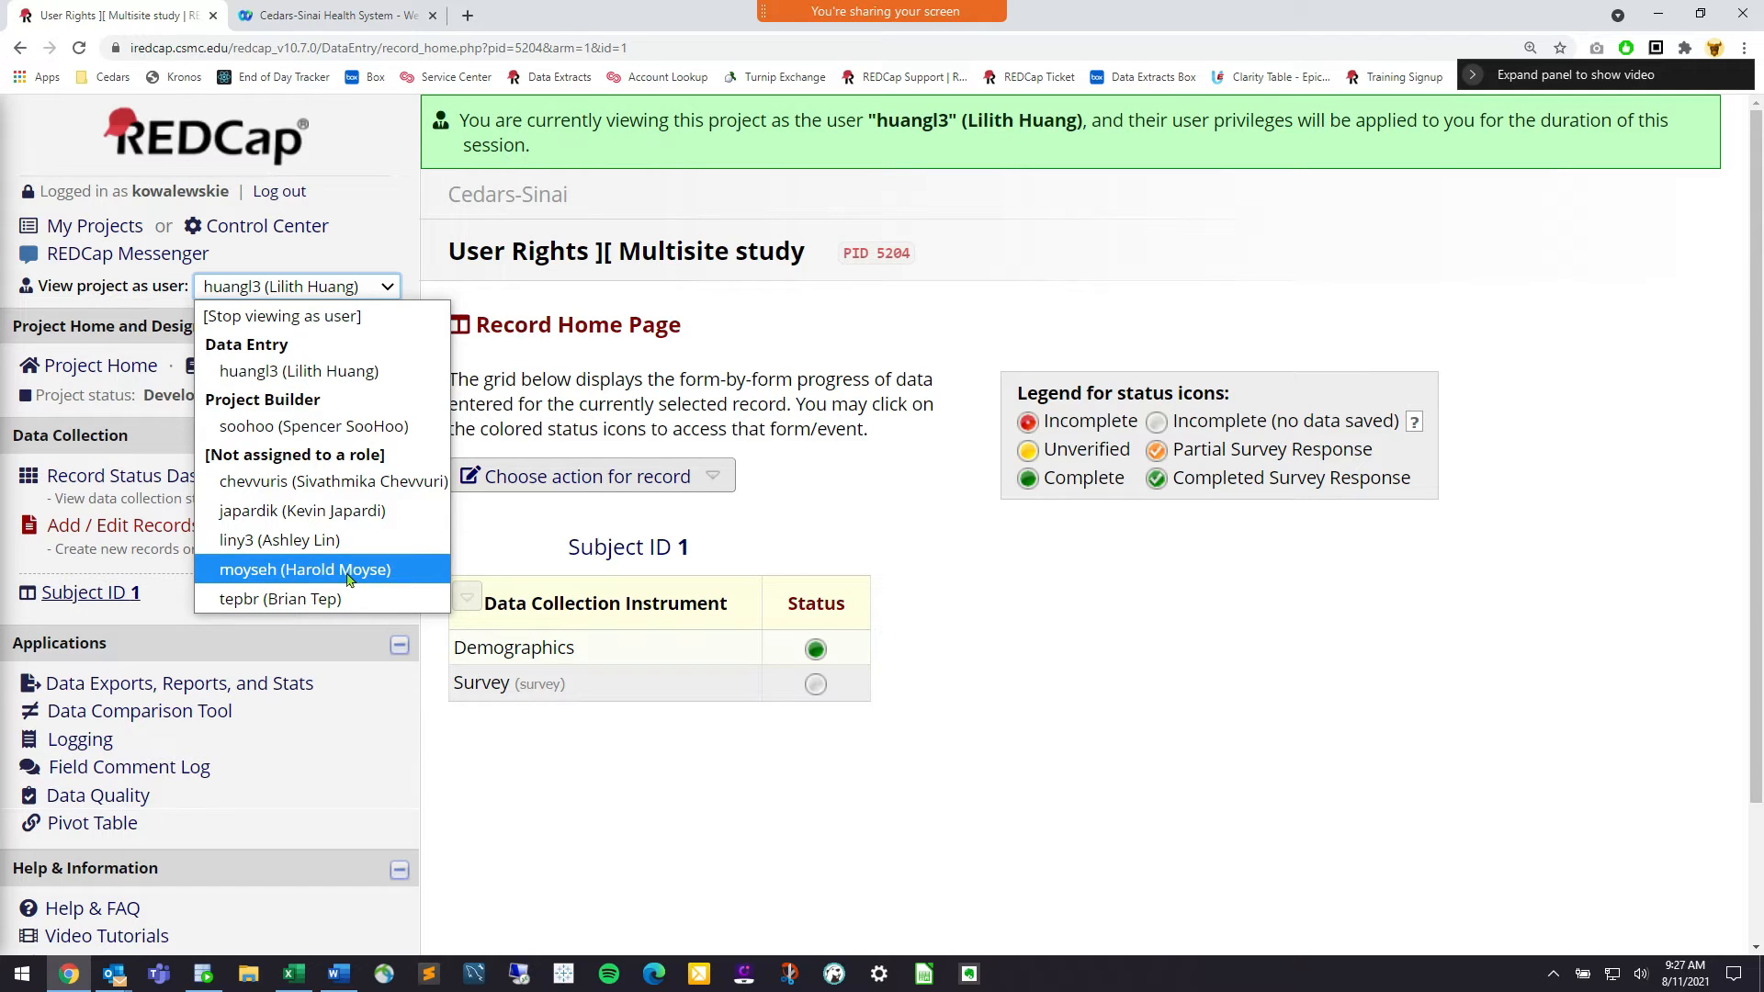
{"action": "left_click", "coordinate": [348, 316]}
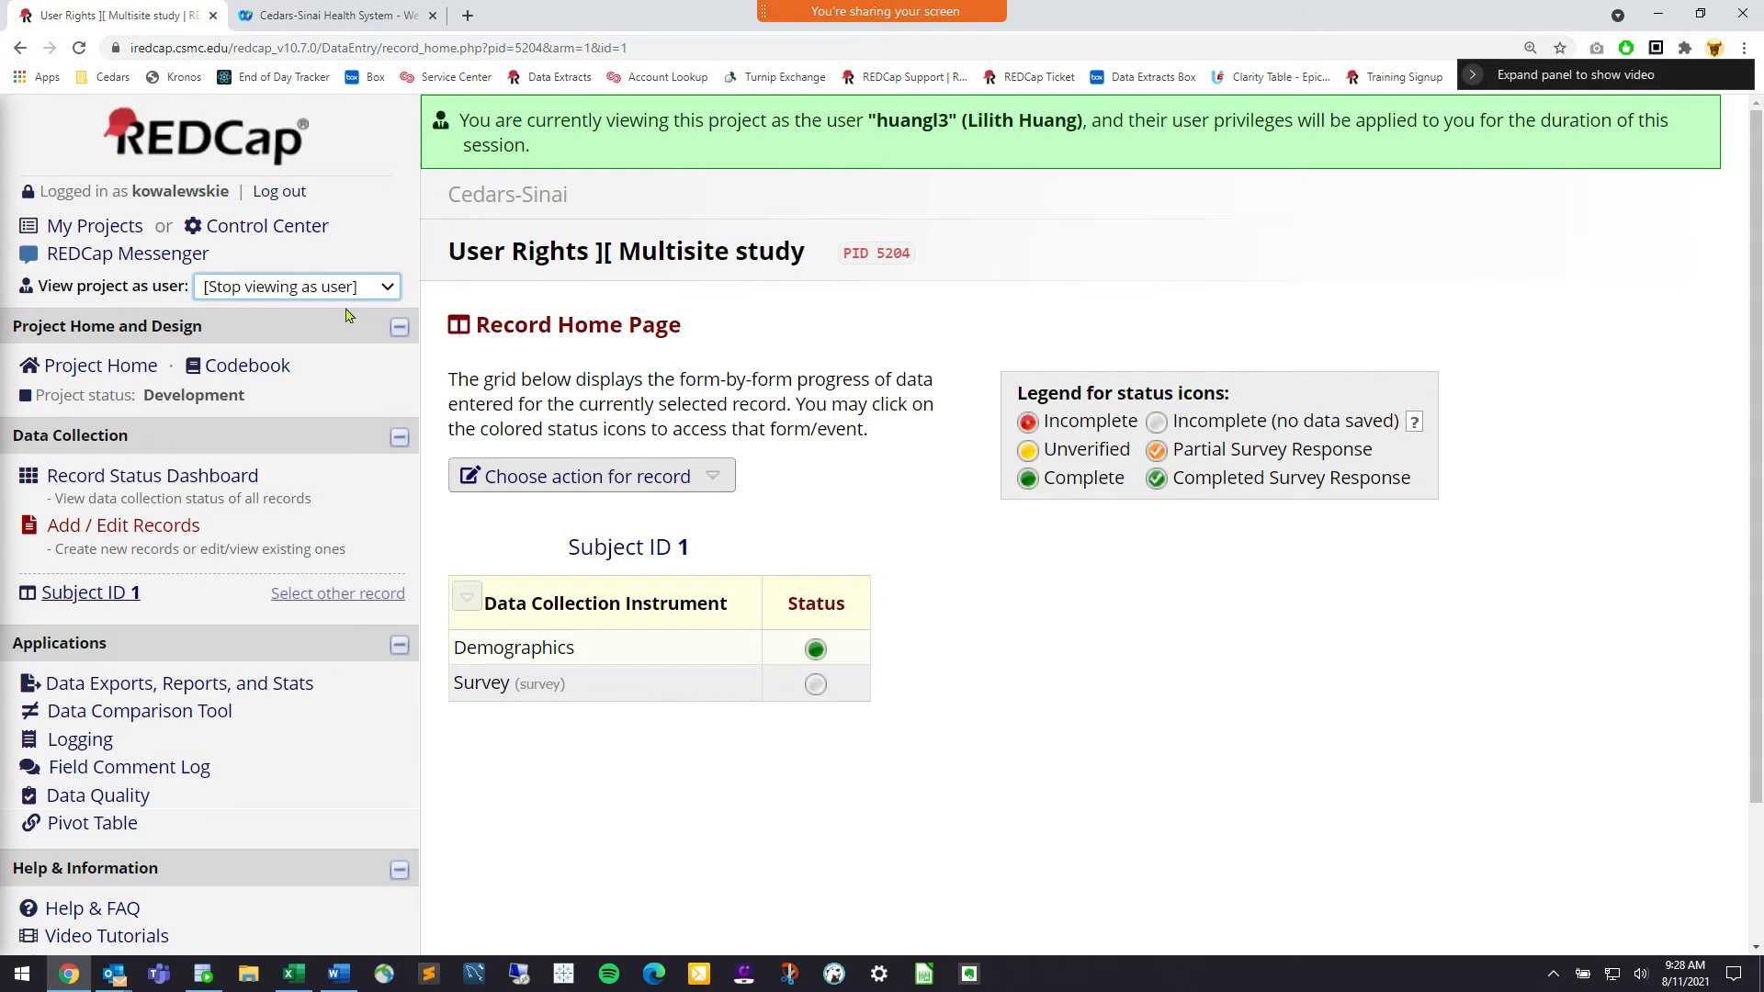
Reload under your own account, check the Designer, then go to Data Exports, Reports, and Stats
{"action": "left_click", "coordinate": [1125, 604]}
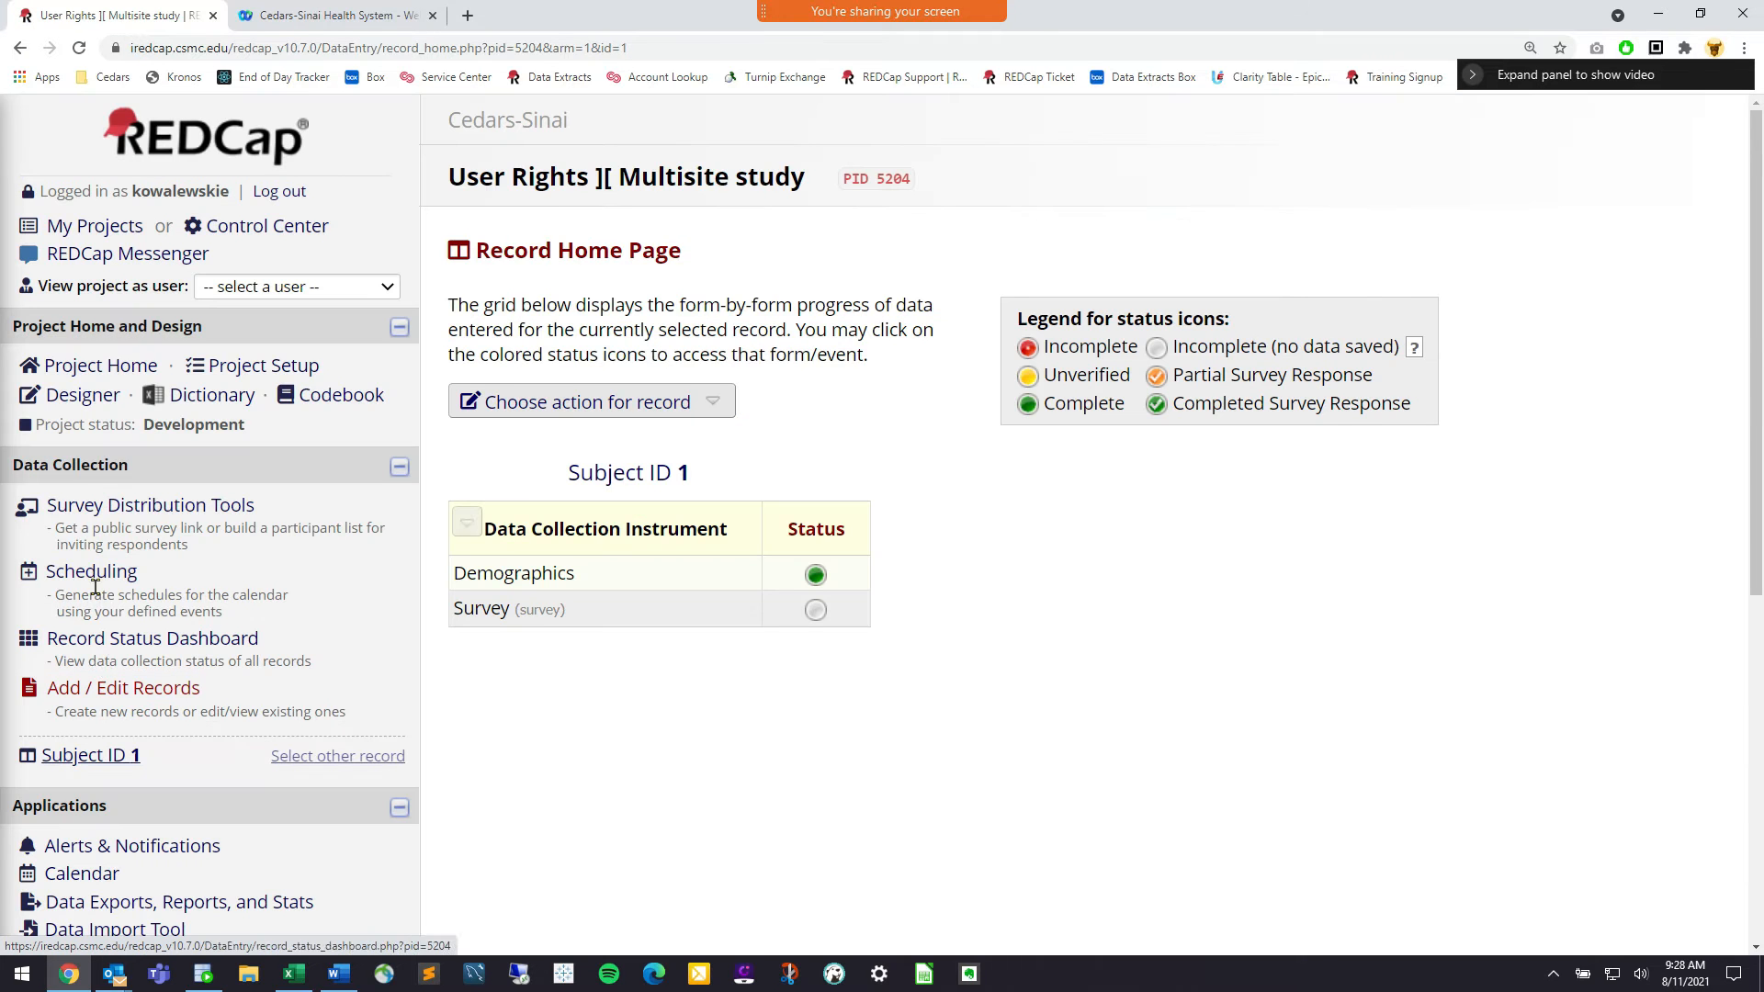
{"action": "scroll", "coordinate": [177, 467], "scroll_direction": "down", "scroll_amount": 4}
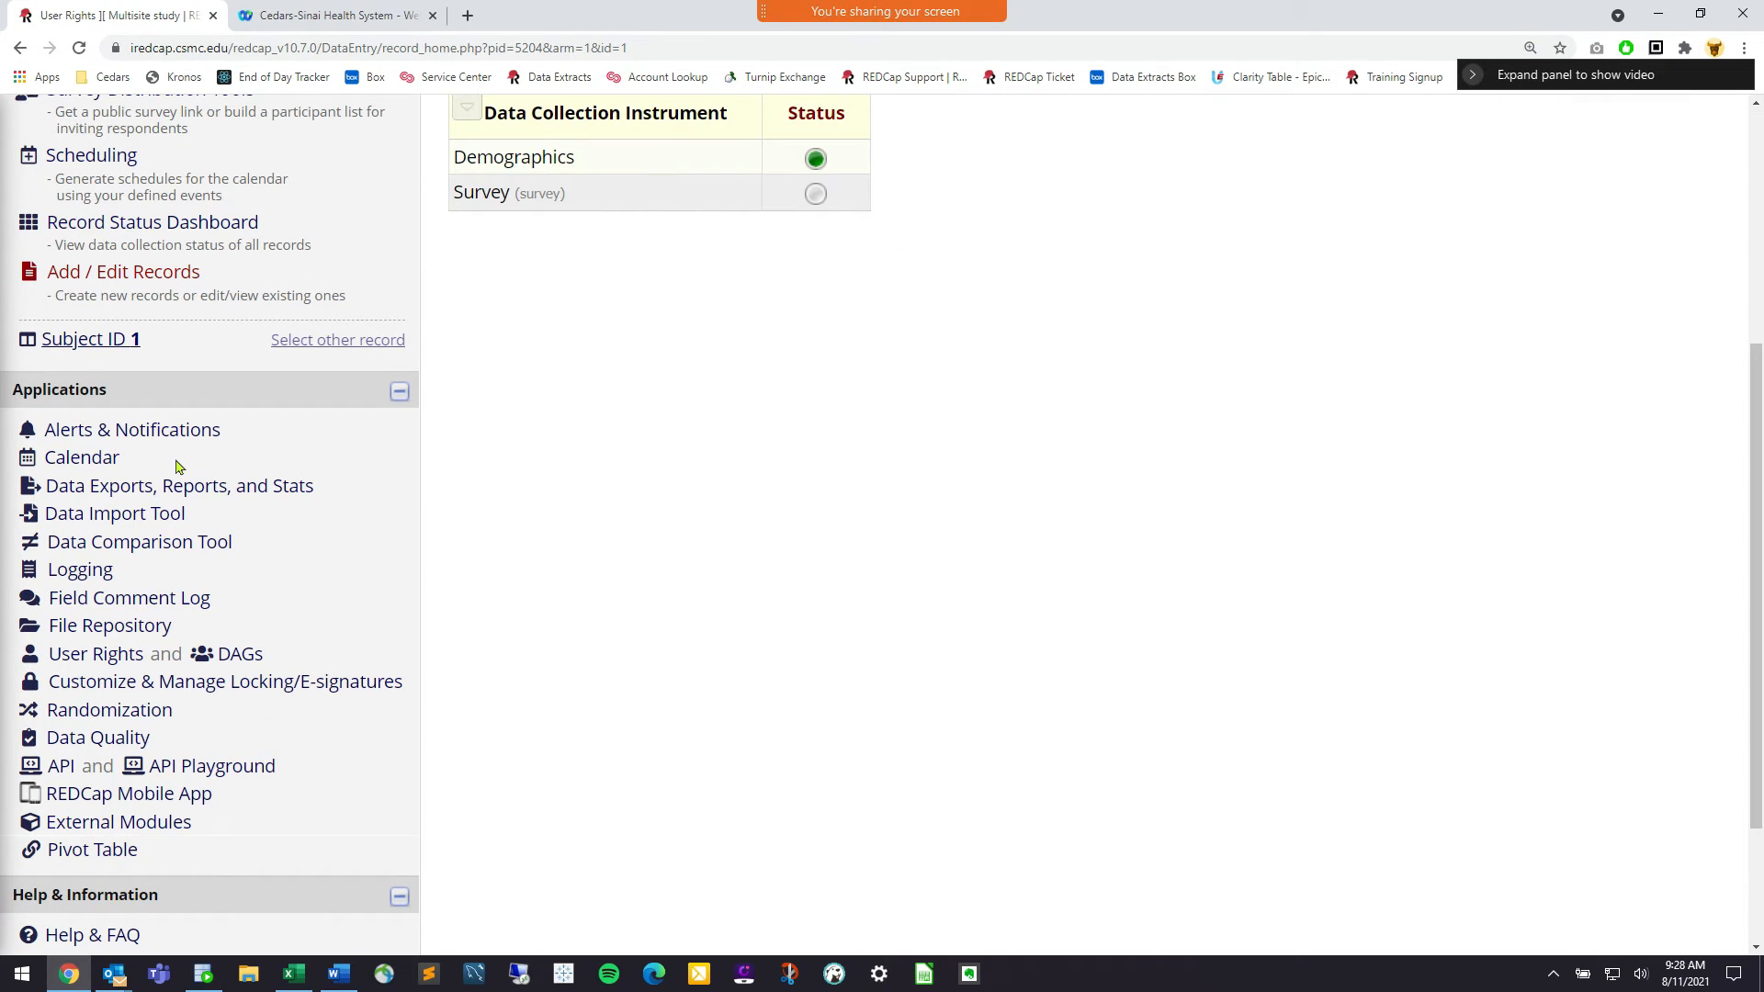
{"action": "scroll", "coordinate": [177, 468], "scroll_direction": "up", "scroll_amount": 4}
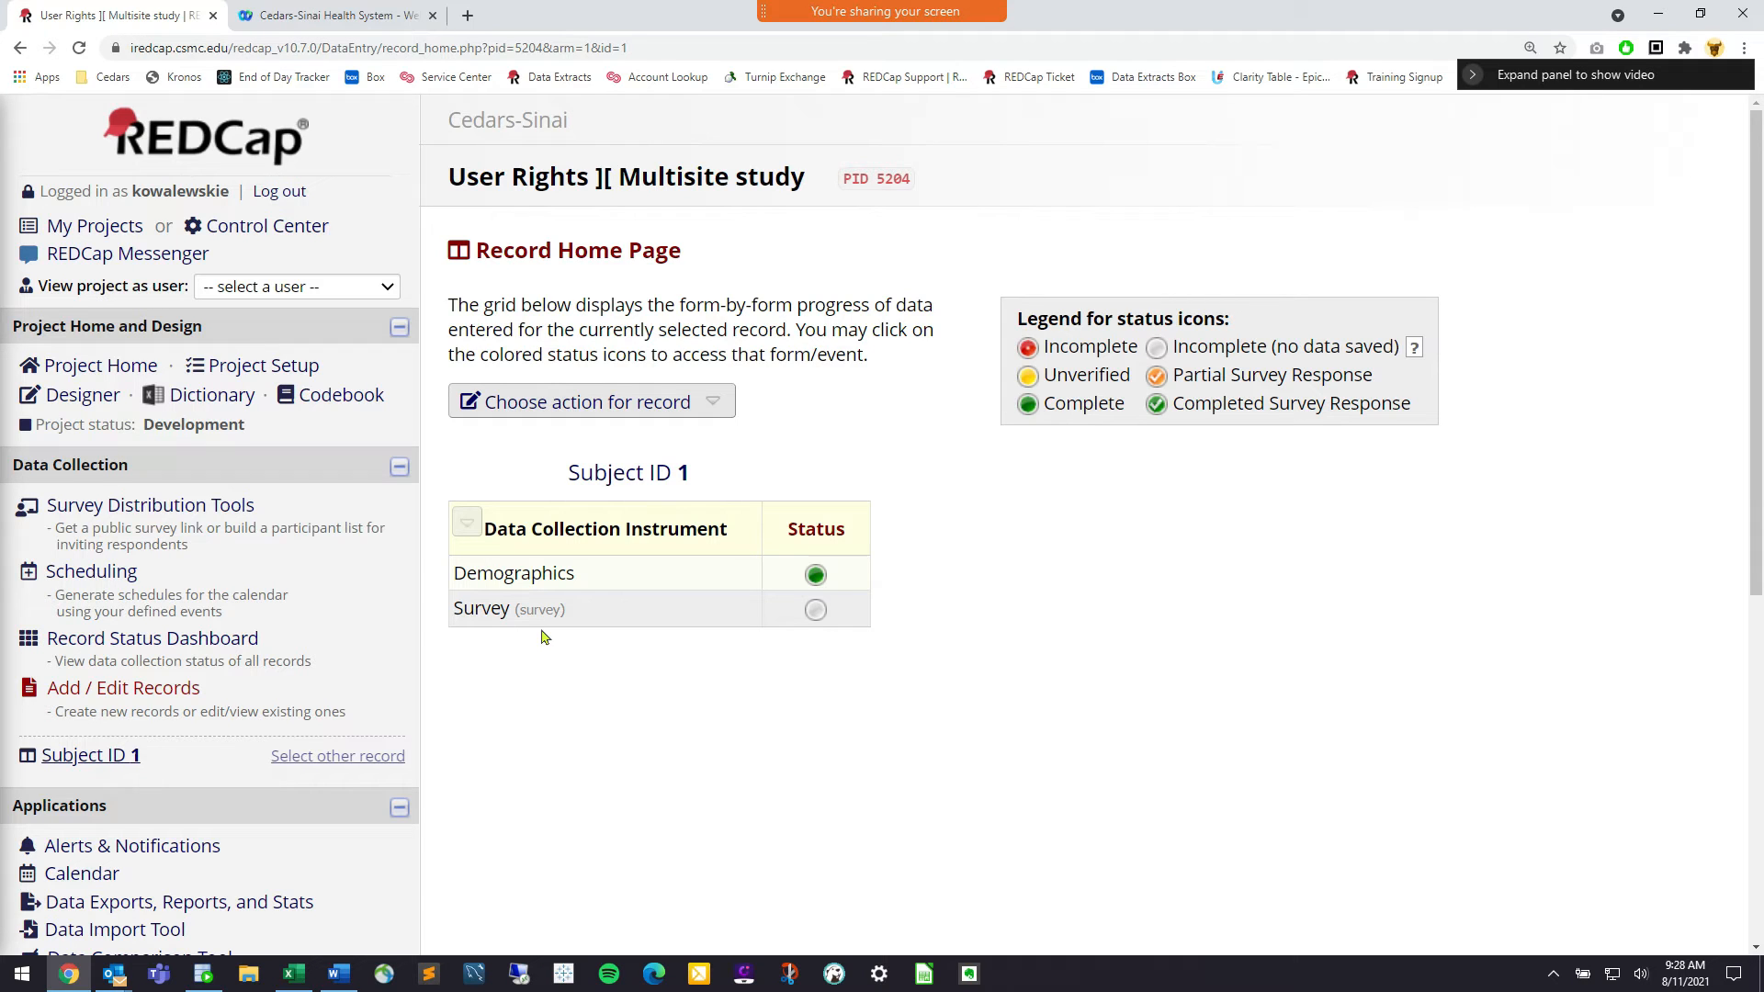
{"action": "left_click", "coordinate": [83, 395]}
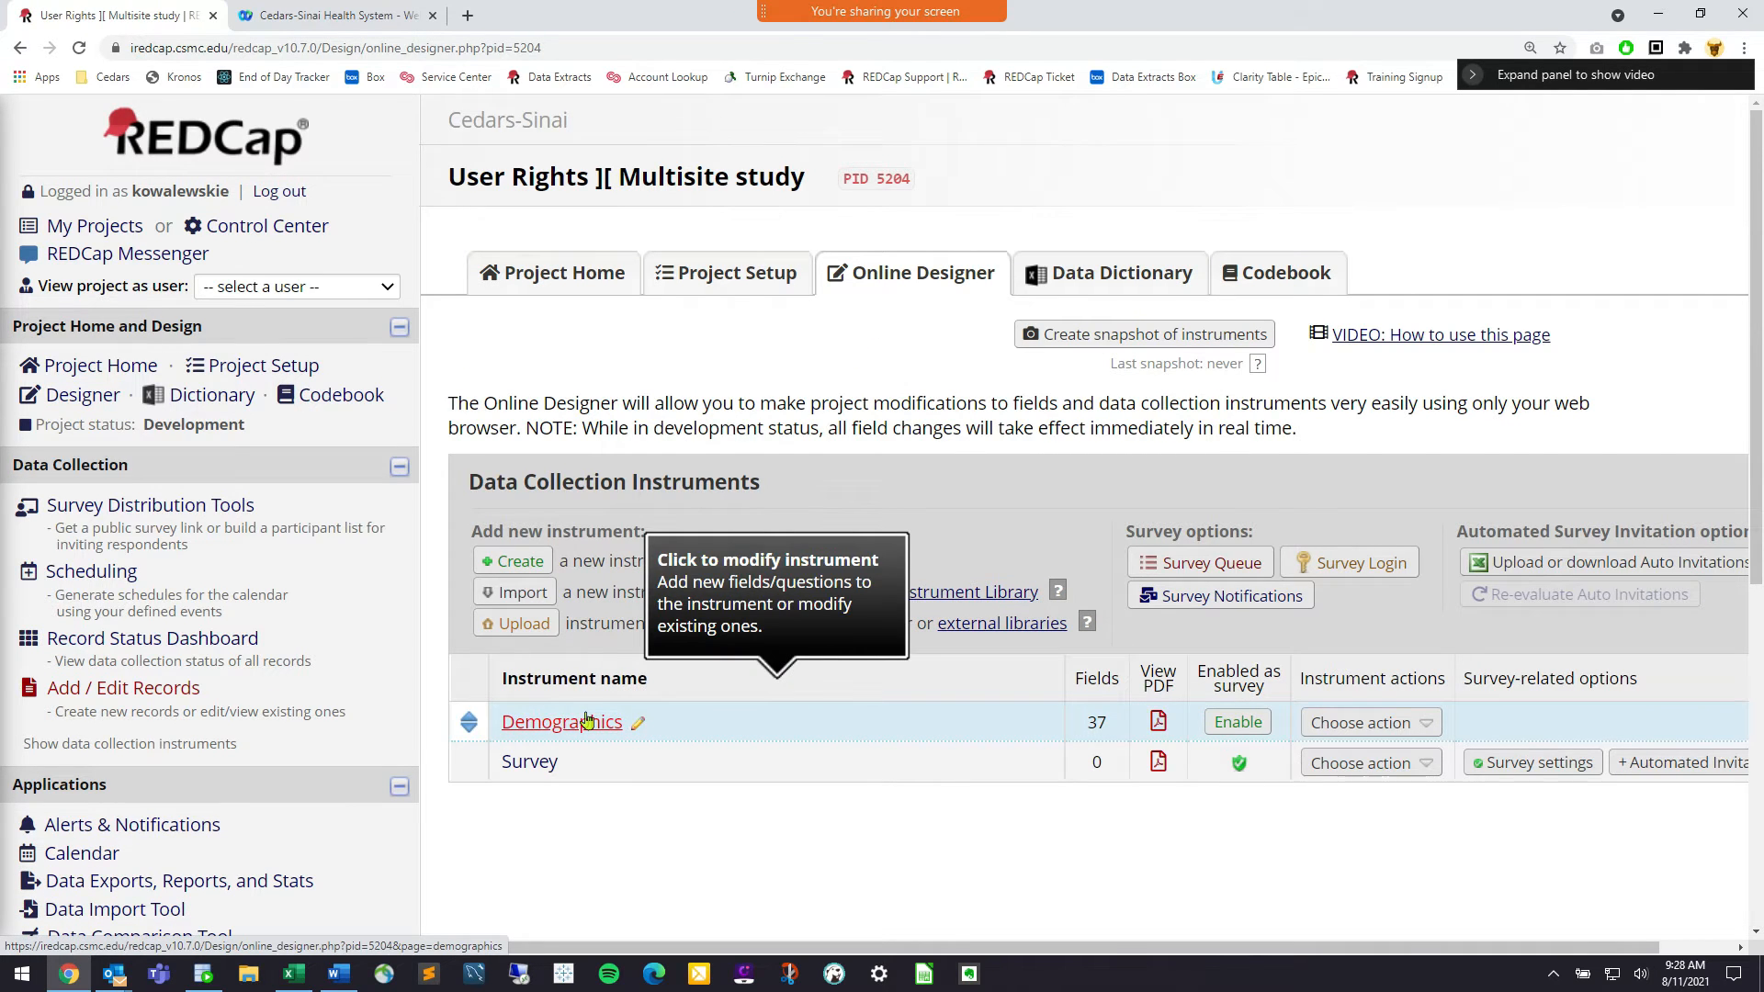
{"action": "scroll", "coordinate": [276, 643], "scroll_direction": "down", "scroll_amount": 2}
{"action": "left_click", "coordinate": [190, 725]}
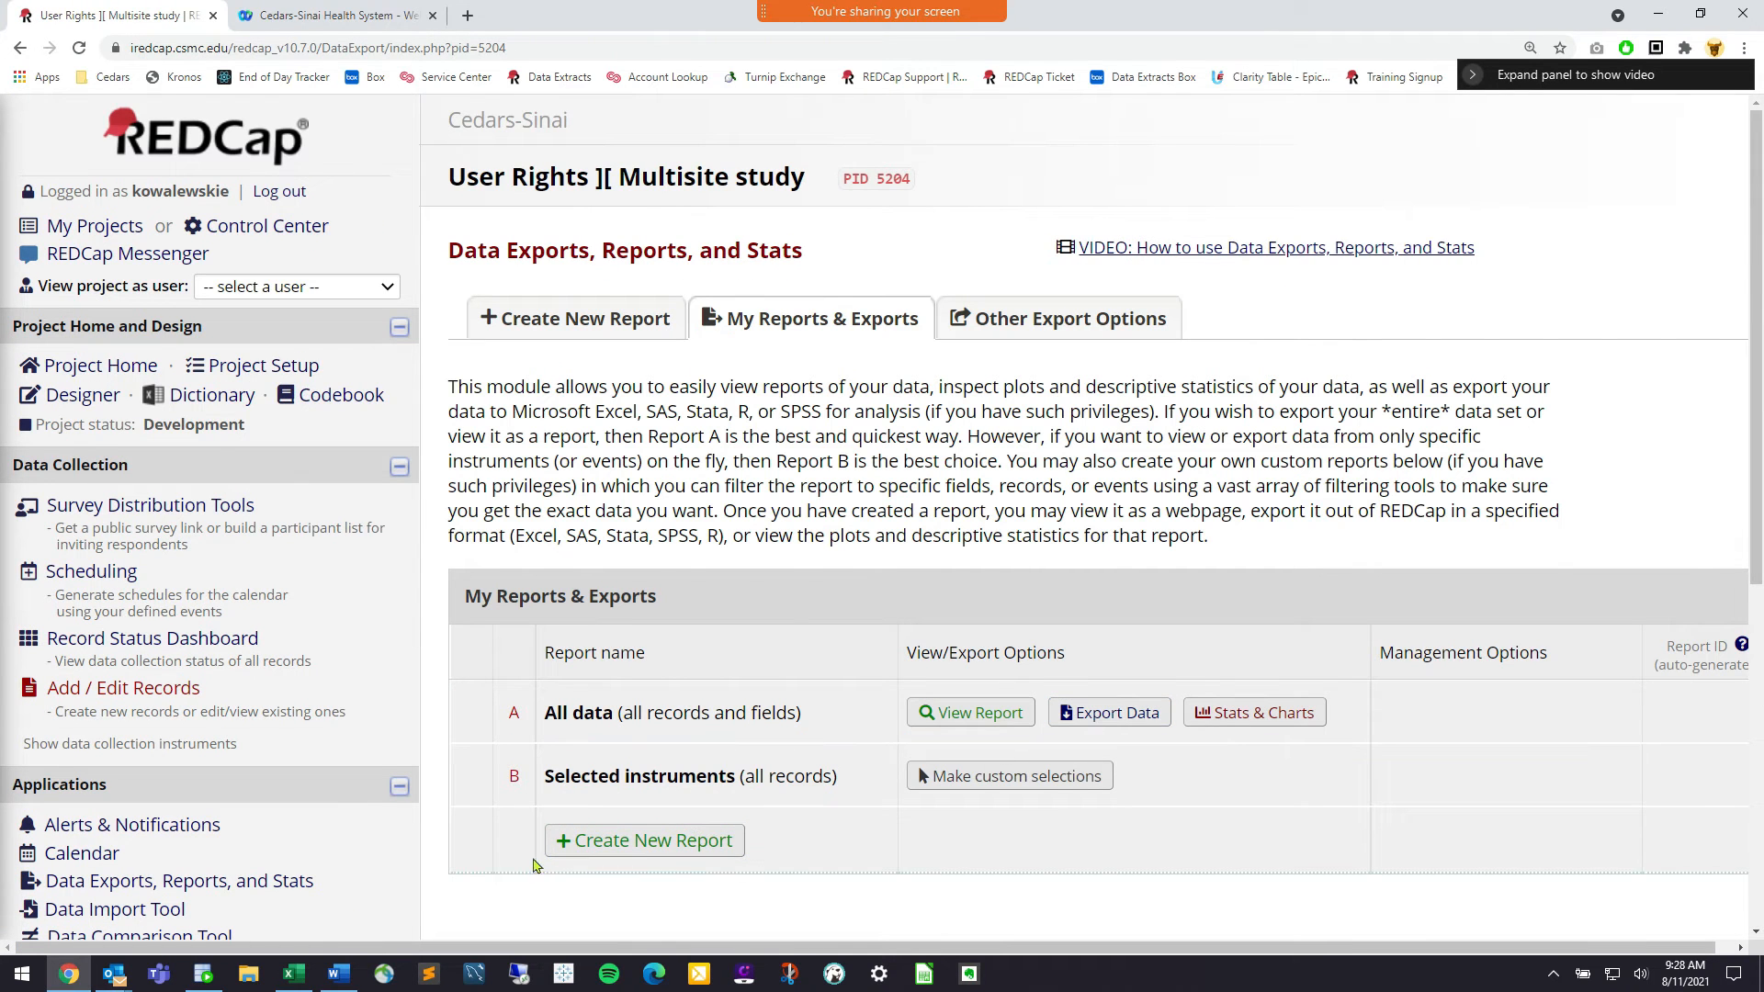
Export report A (All data) as CSV / Microsoft Excel (labels) and open the downloaded file
{"action": "triple_click", "coordinate": [268, 876]}
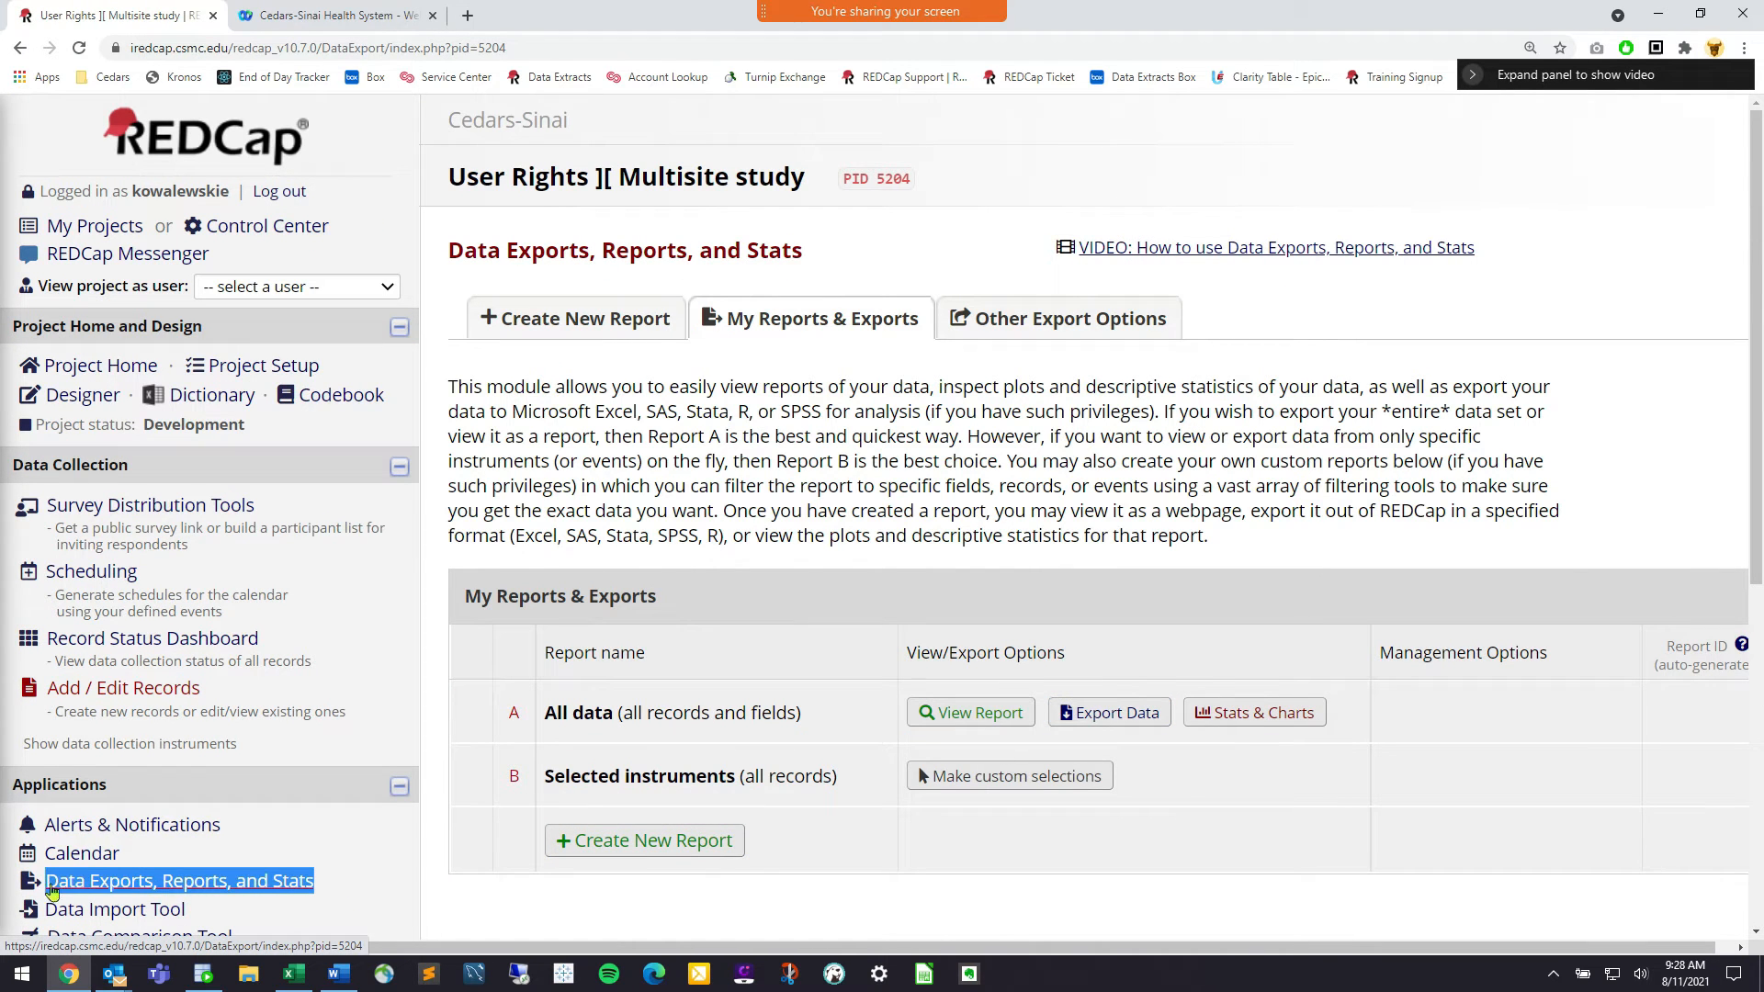
{"action": "left_click", "coordinate": [1122, 726]}
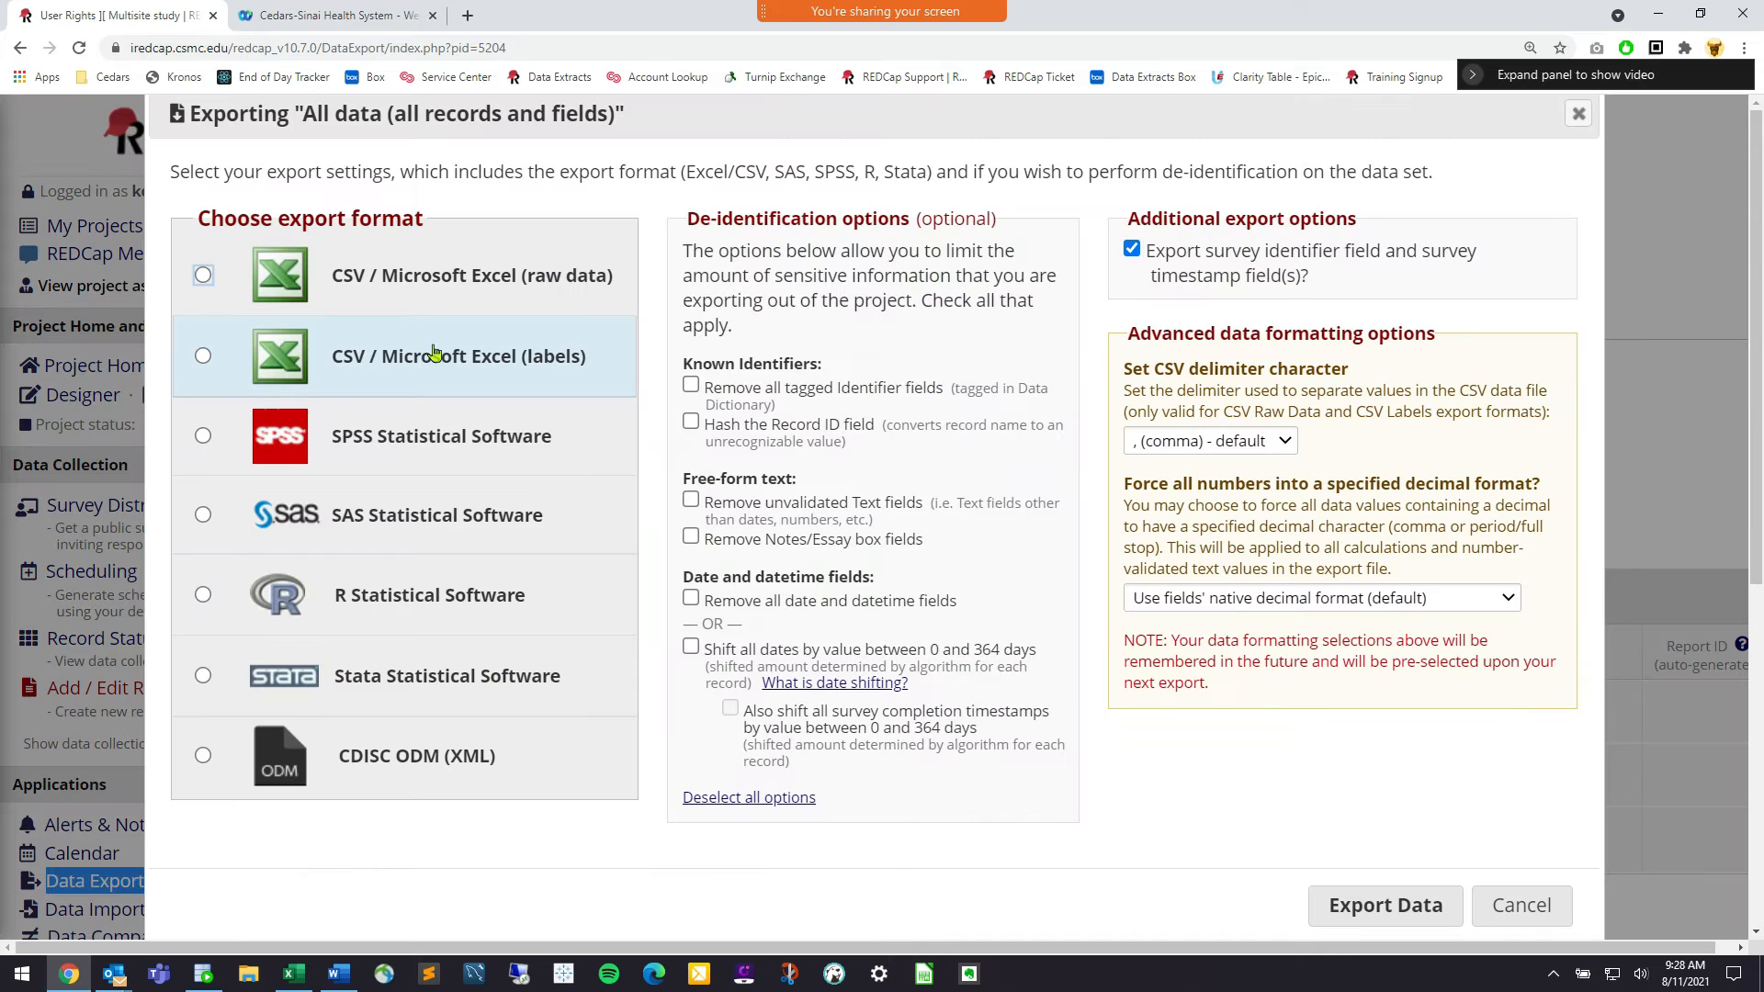
{"action": "left_click", "coordinate": [1353, 898]}
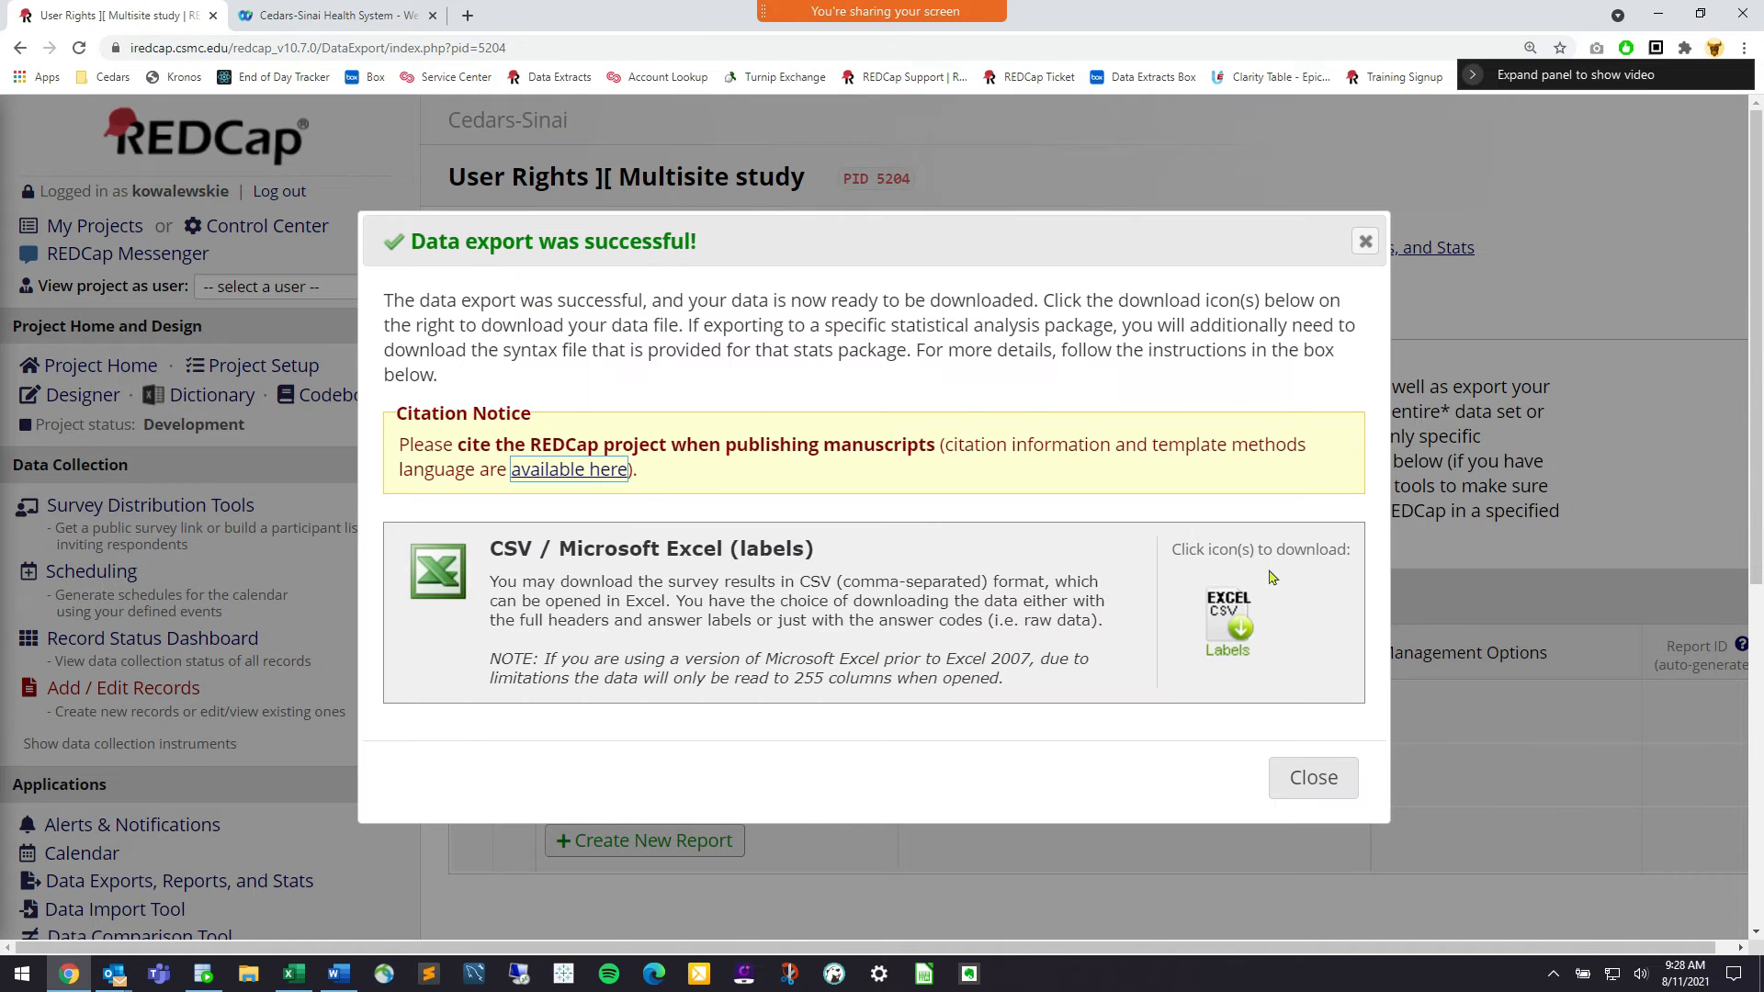
{"action": "left_click", "coordinate": [1309, 777]}
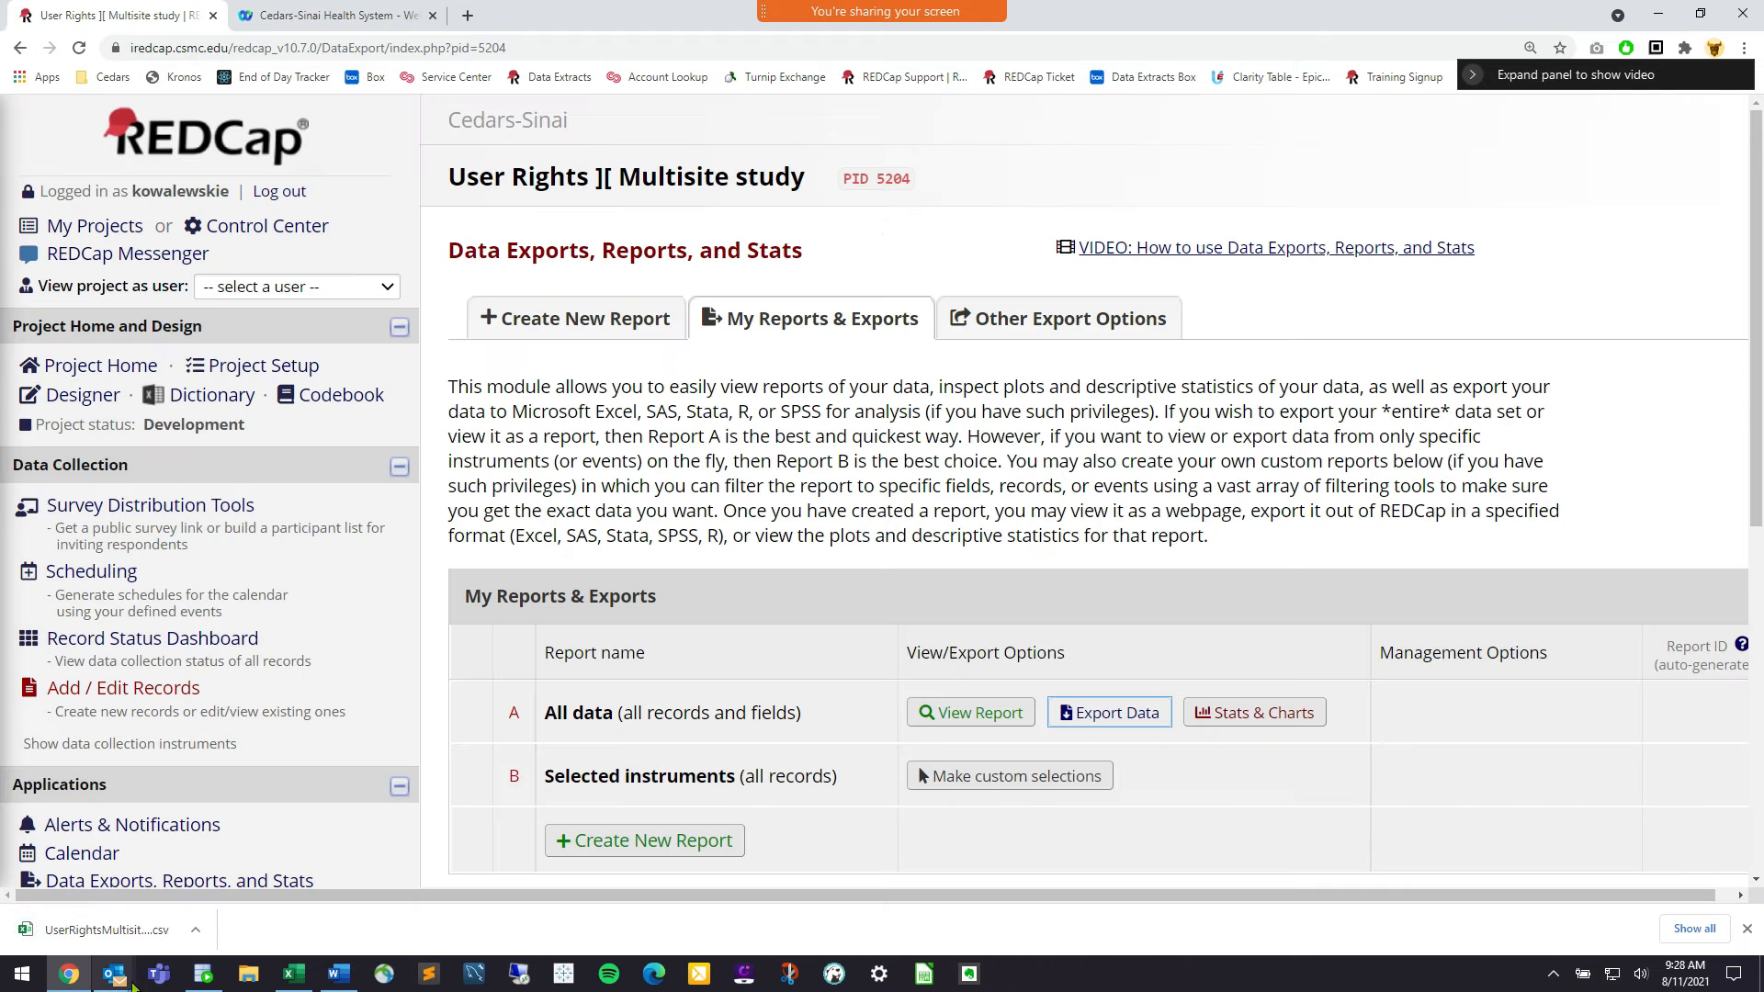
{"action": "left_click", "coordinate": [111, 930]}
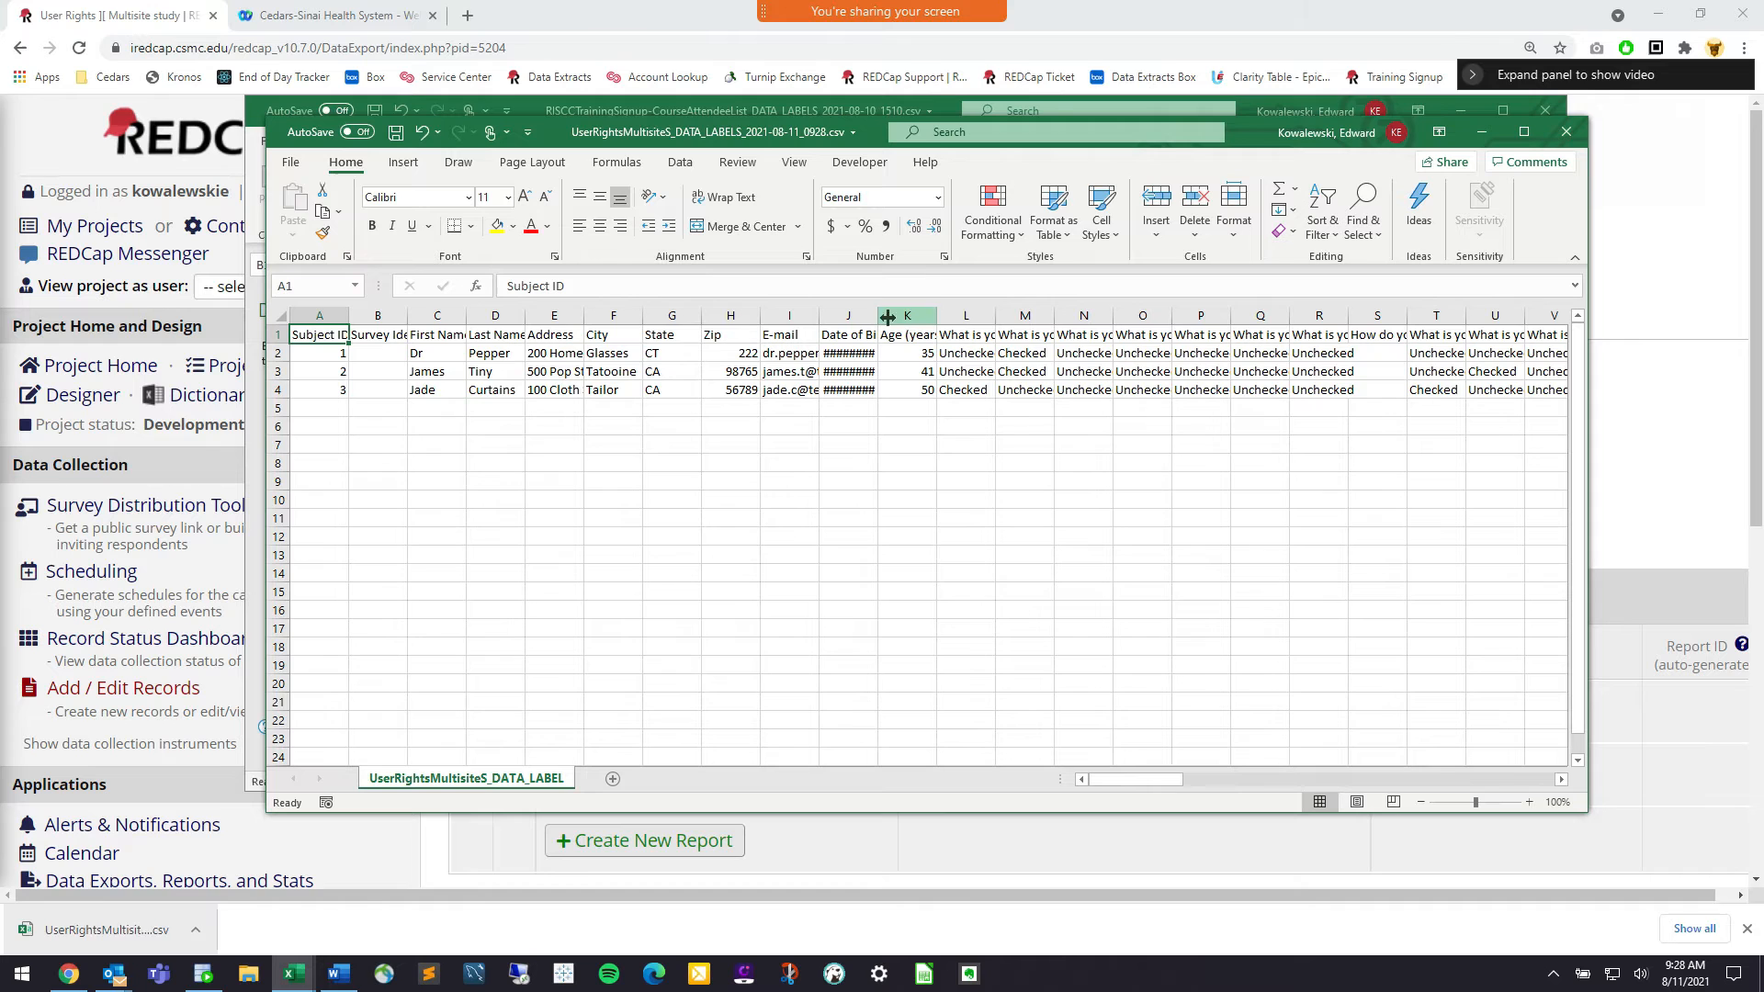
Widen the Date of Birth column, maximize Excel and zoom the sheet to 130%
{"action": "left_click_drag", "start_coordinate": [879, 315], "coordinate": [925, 315]}
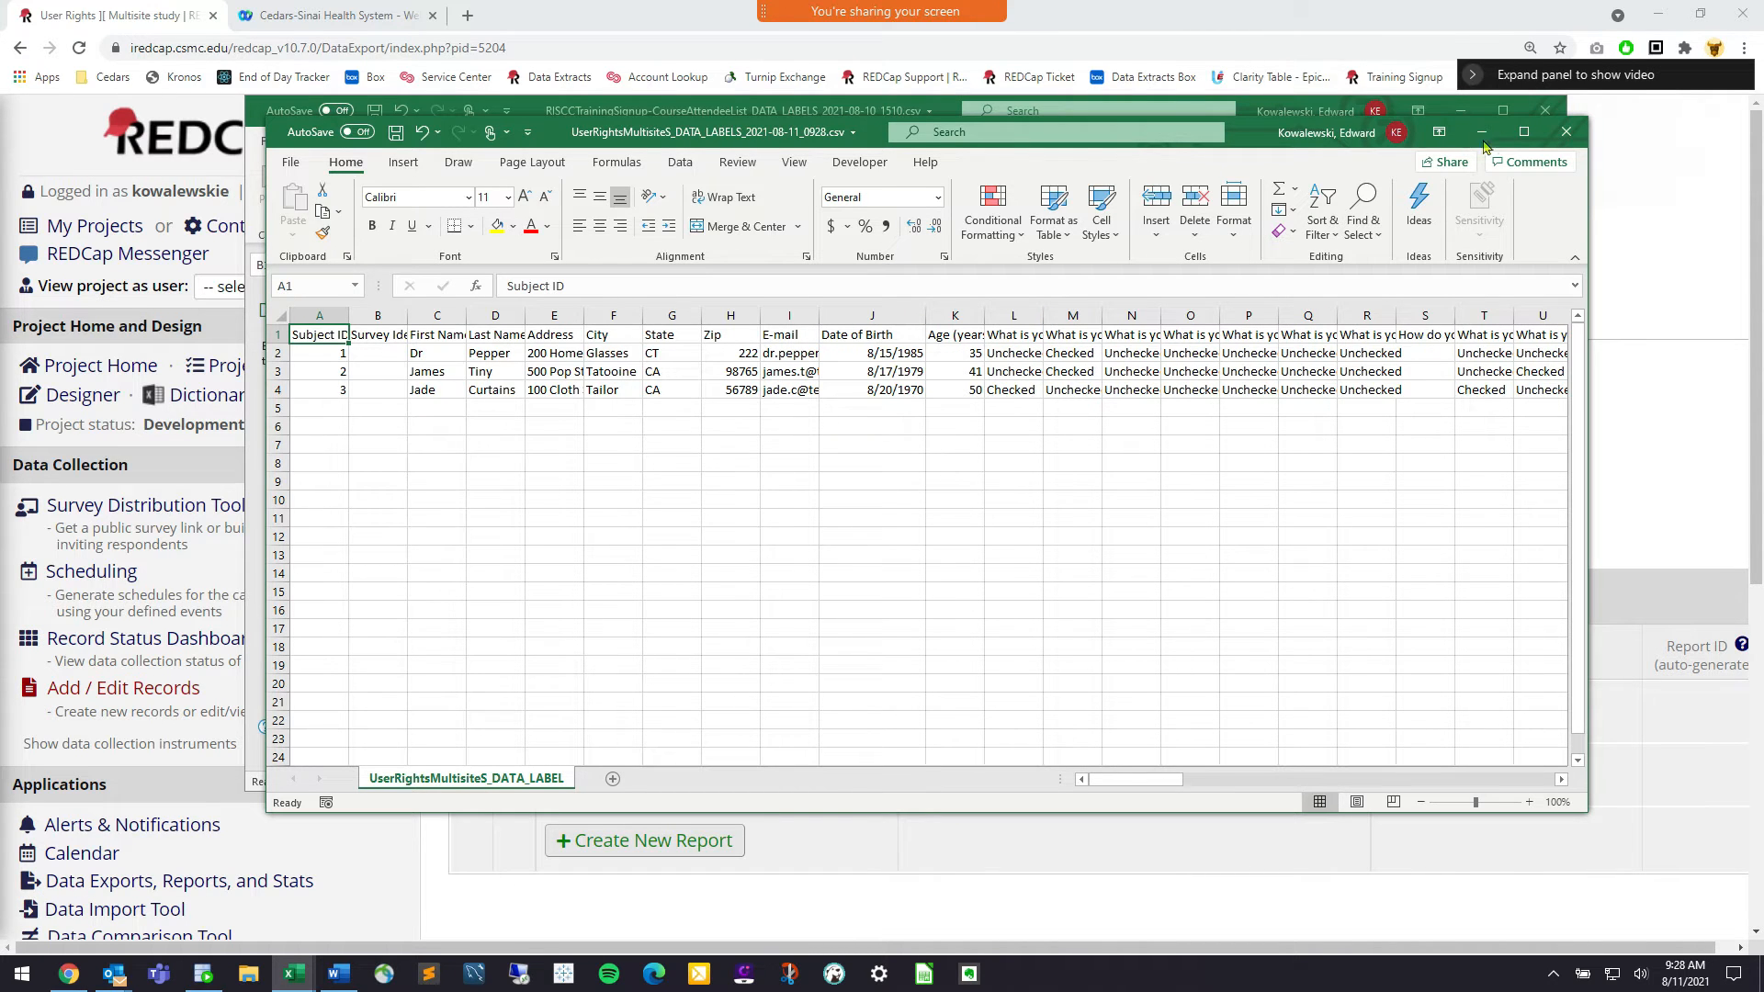
{"action": "left_click", "coordinate": [1525, 132]}
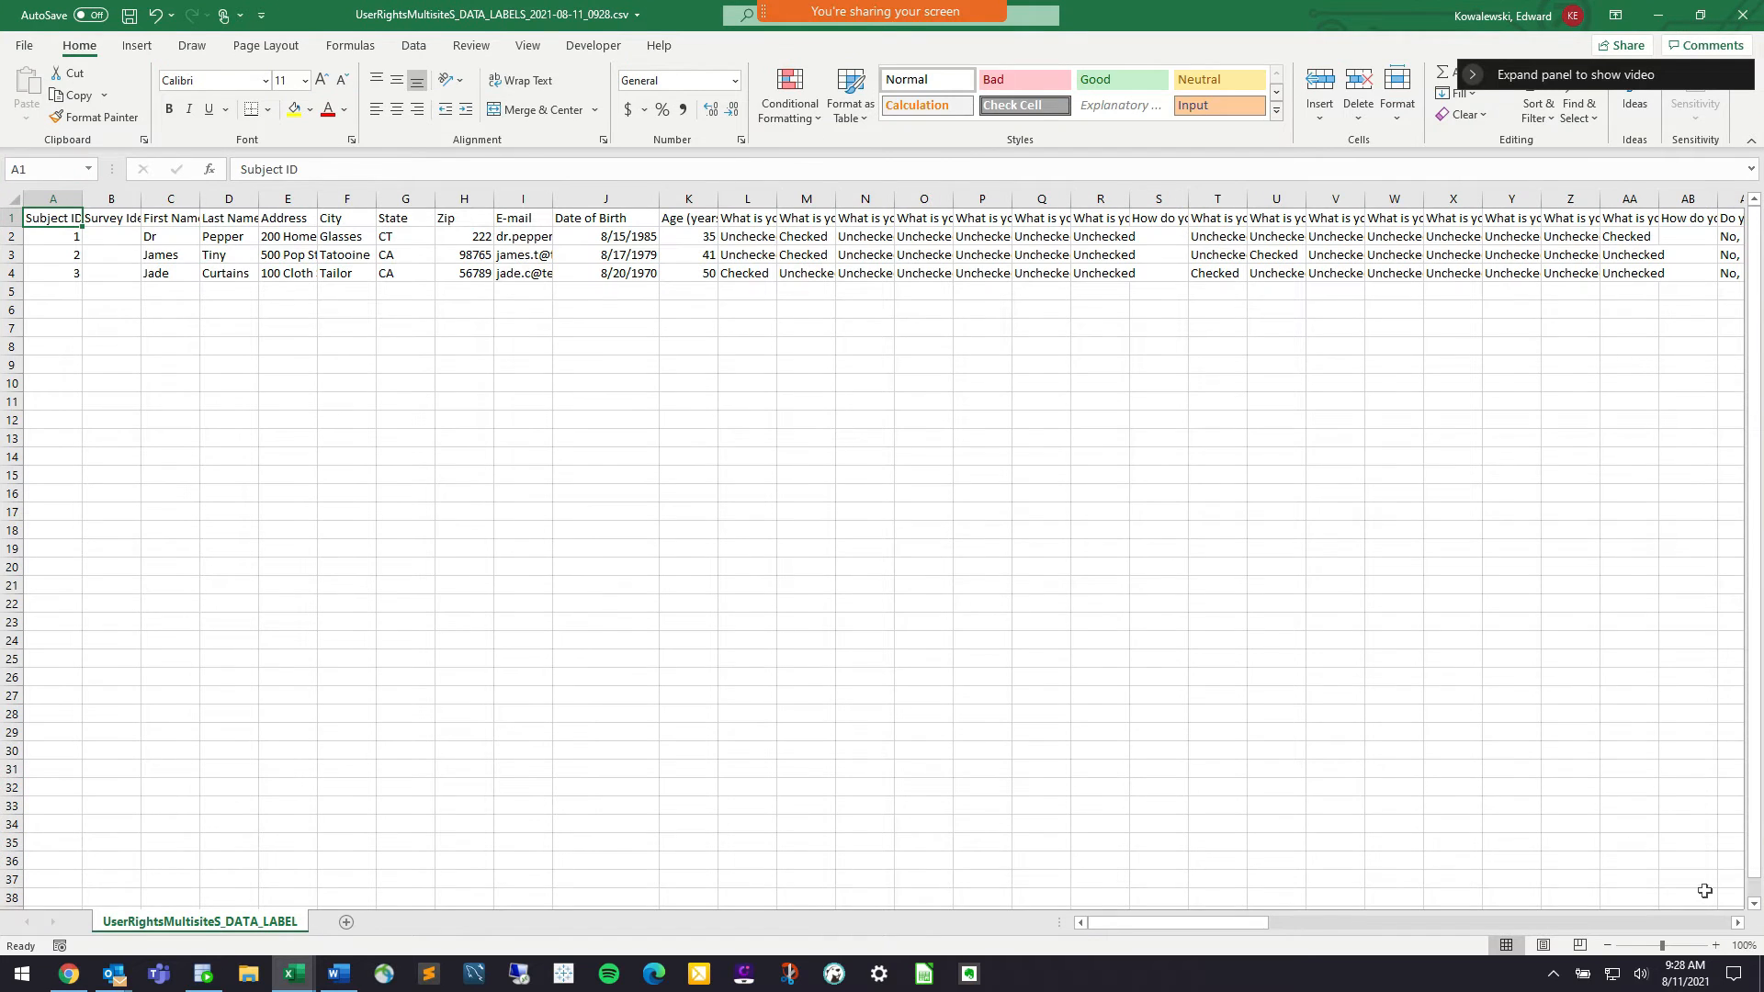
{"action": "left_click", "coordinate": [1715, 946]}
{"action": "left_click", "coordinate": [1715, 945]}
{"action": "left_click", "coordinate": [1716, 945]}
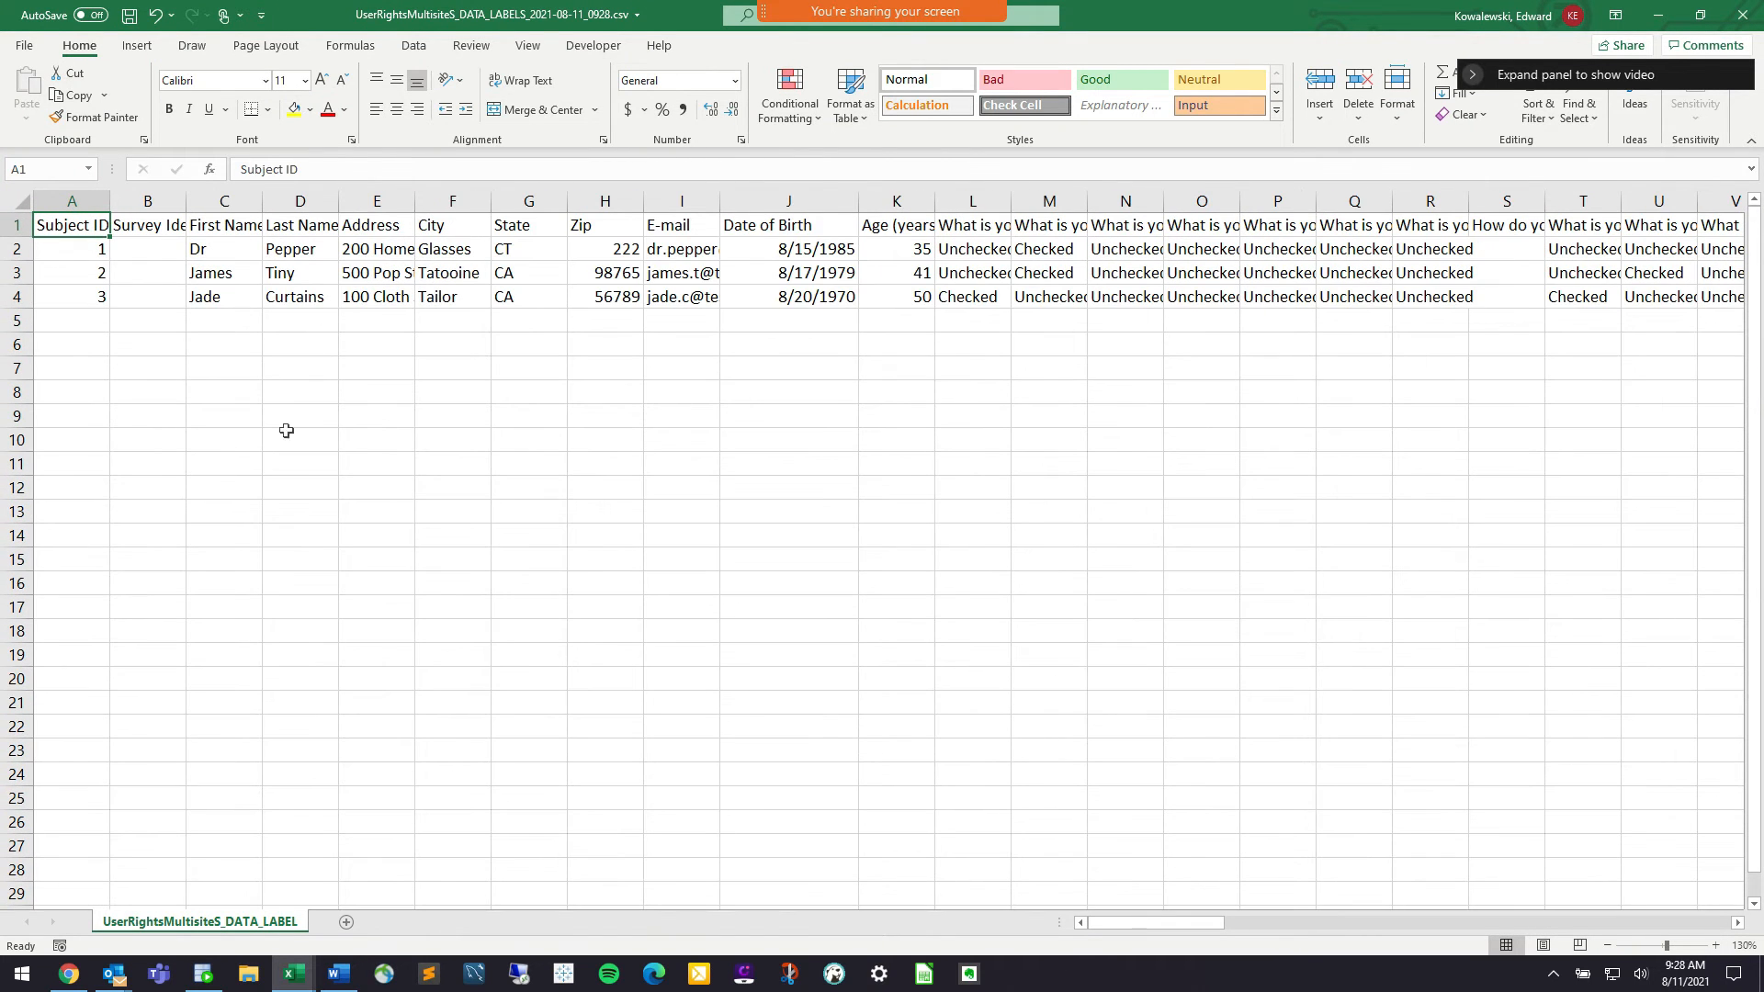
Check the names, addresses, e-mails, birth dates and ages, then close without saving
{"action": "left_click_drag", "start_coordinate": [230, 250], "coordinate": [280, 279]}
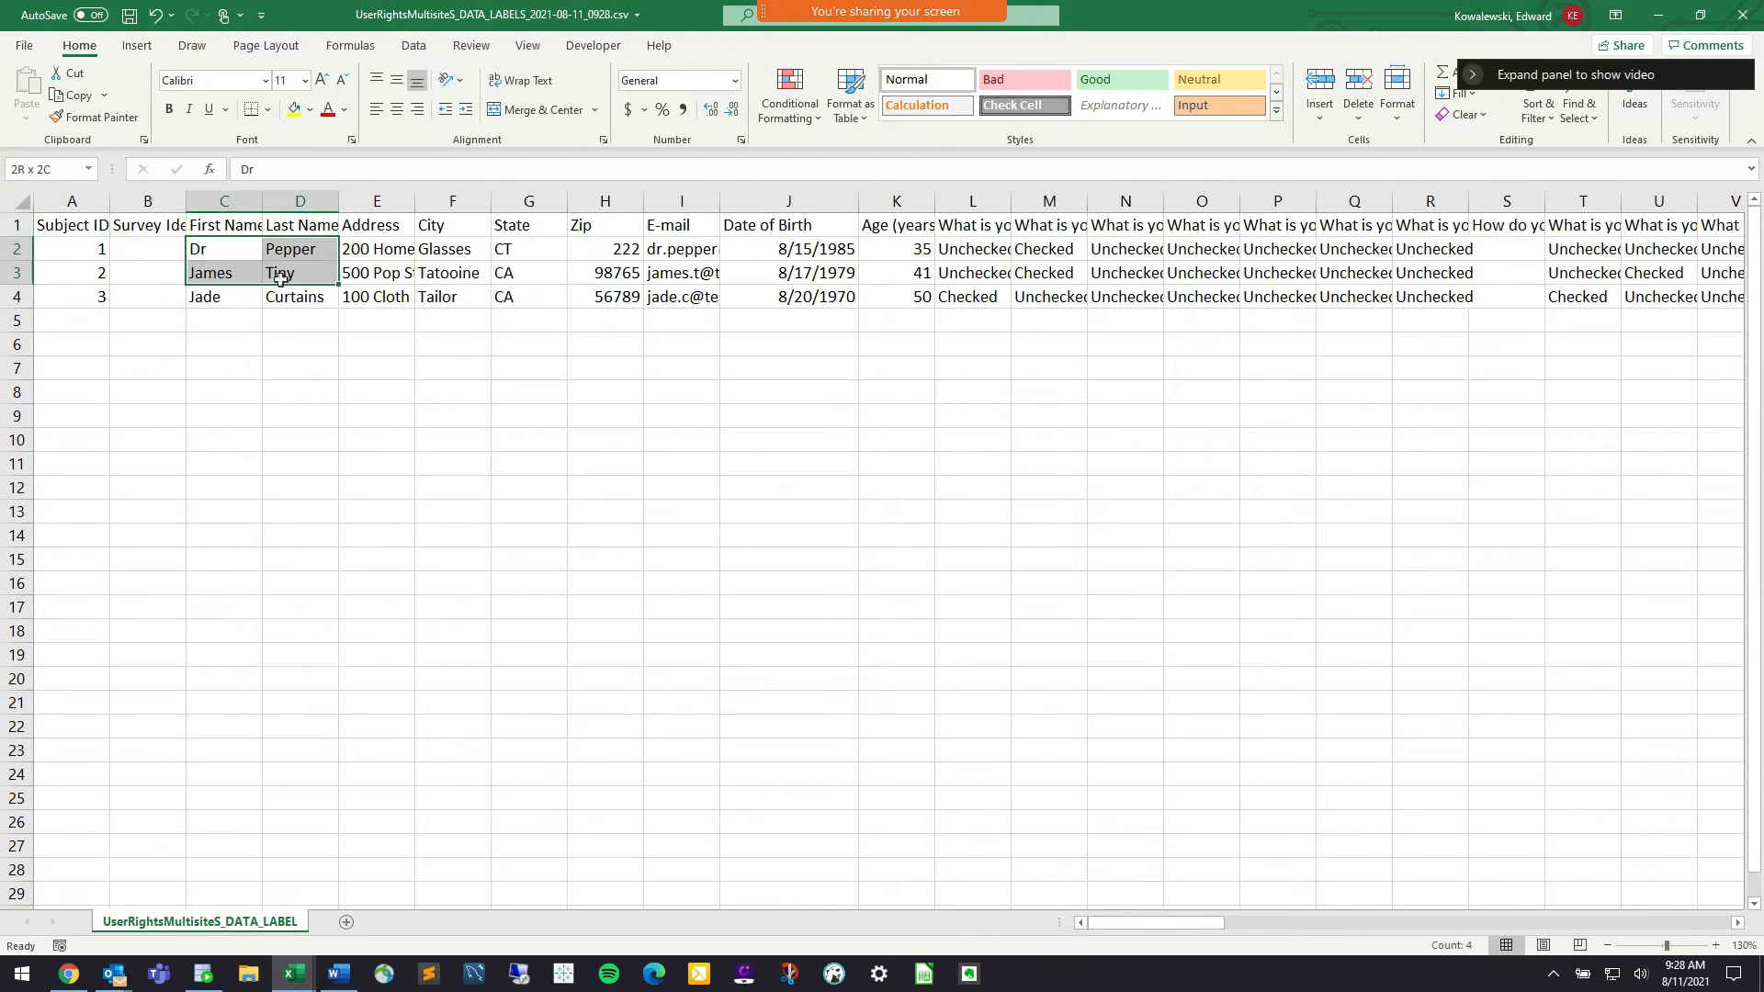
{"action": "left_click", "coordinate": [403, 257]}
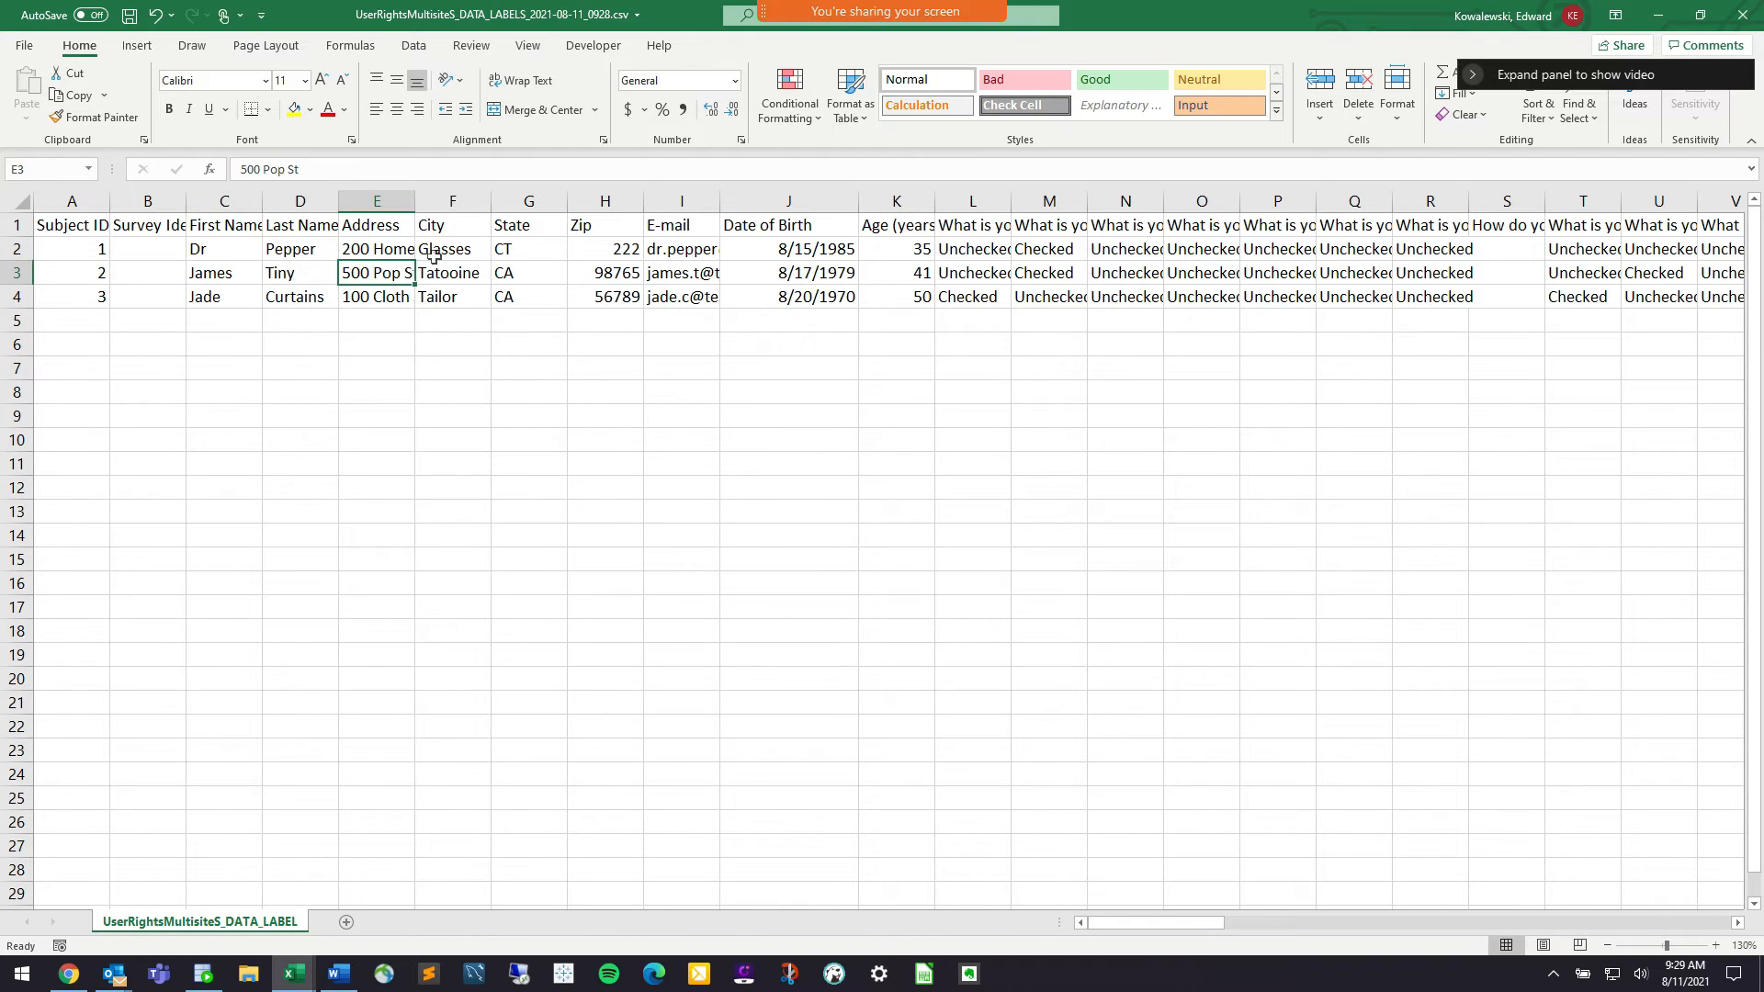
{"action": "left_click", "coordinate": [446, 258]}
{"action": "left_click", "coordinate": [518, 258]}
{"action": "left_click", "coordinate": [607, 278]}
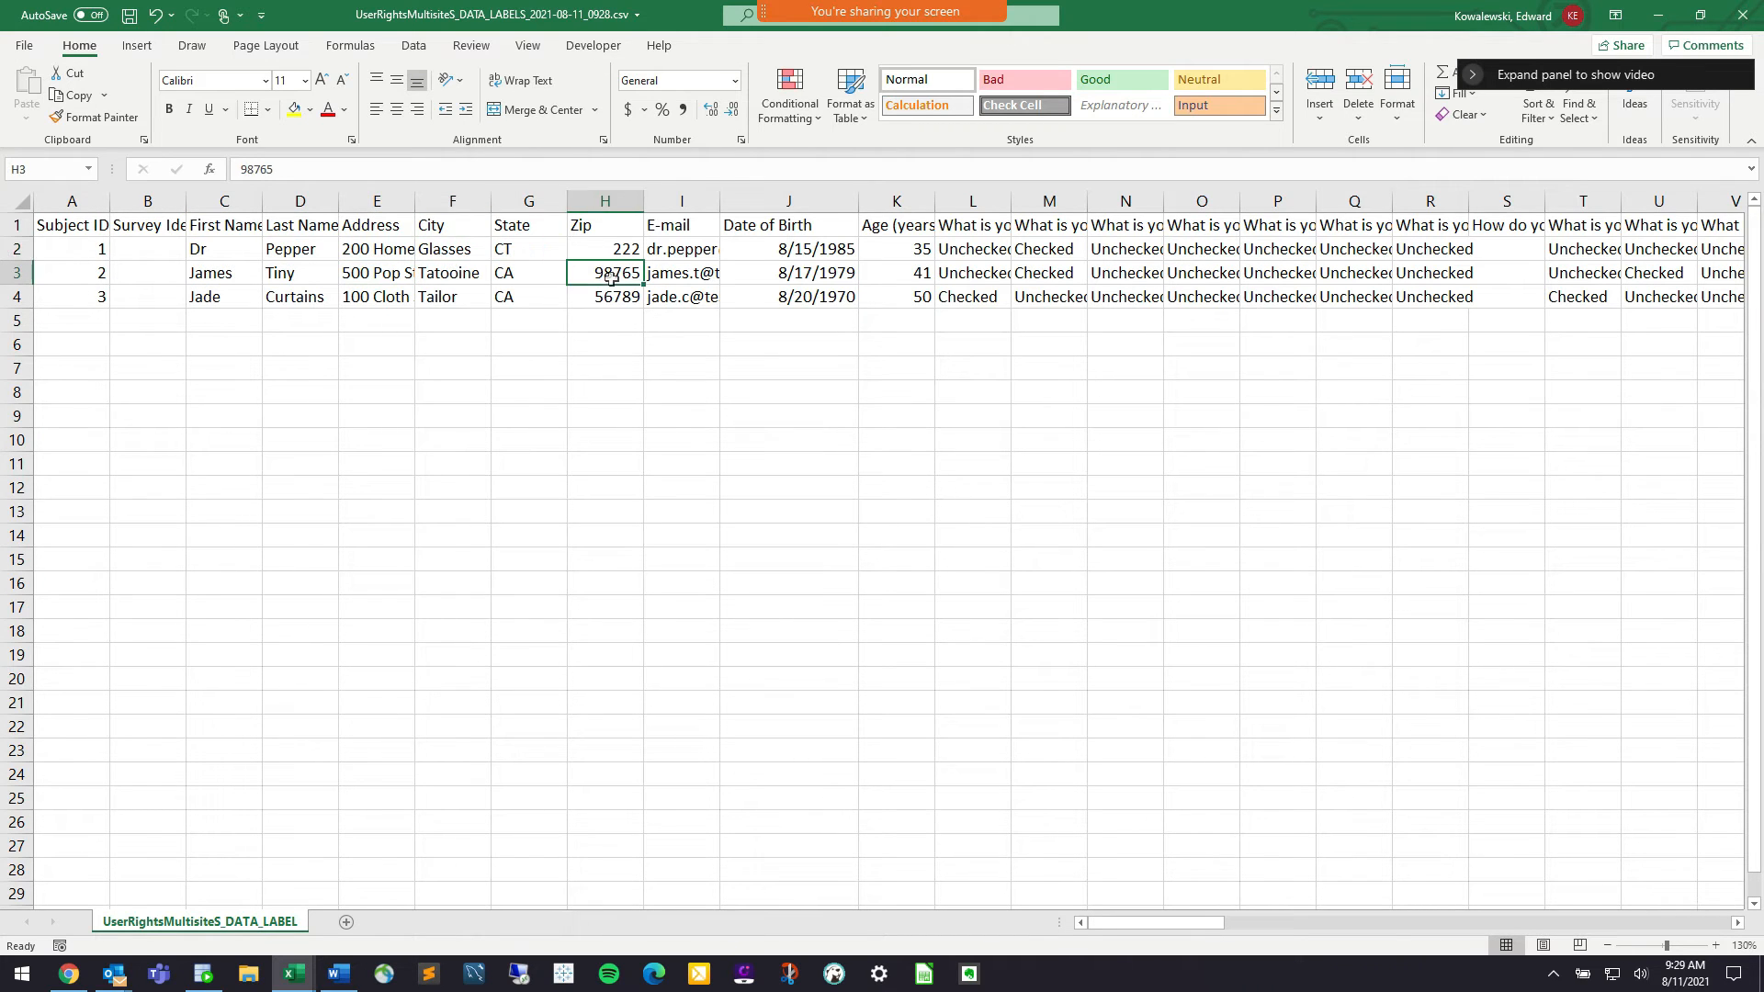
{"action": "left_click", "coordinate": [706, 259]}
{"action": "left_click", "coordinate": [823, 272]}
{"action": "left_click", "coordinate": [896, 273]}
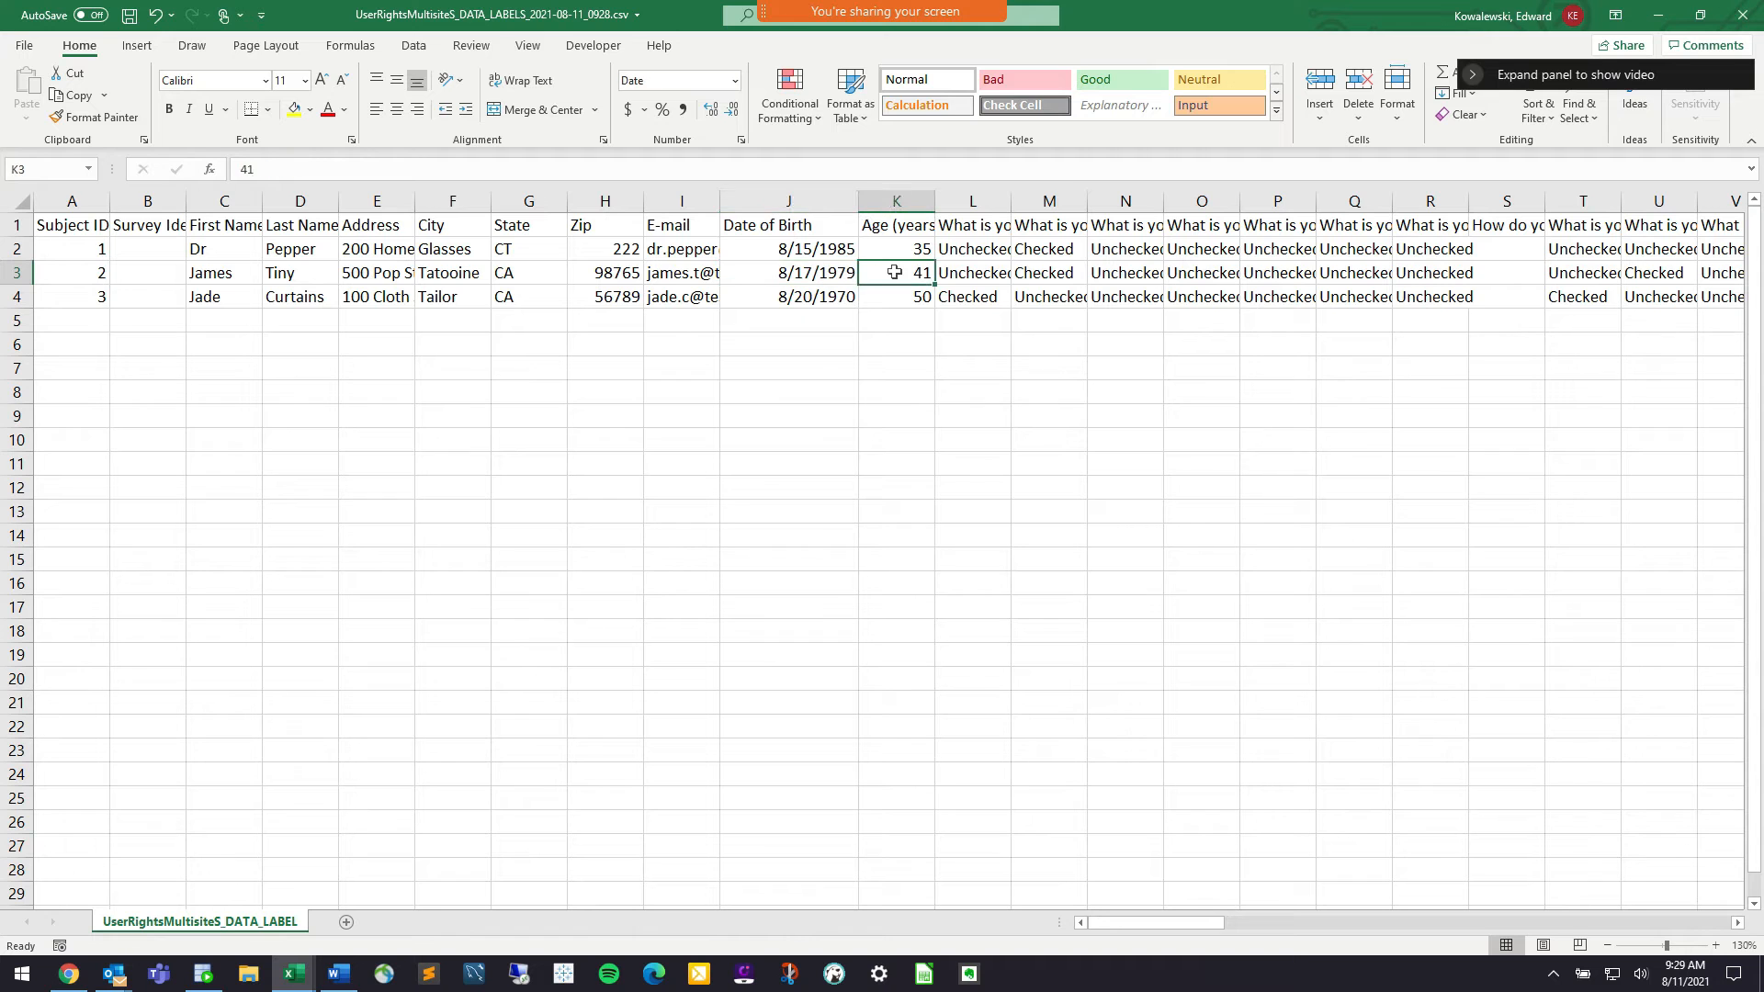
{"action": "scroll", "coordinate": [799, 270], "scroll_direction": "right", "scroll_amount": 15}
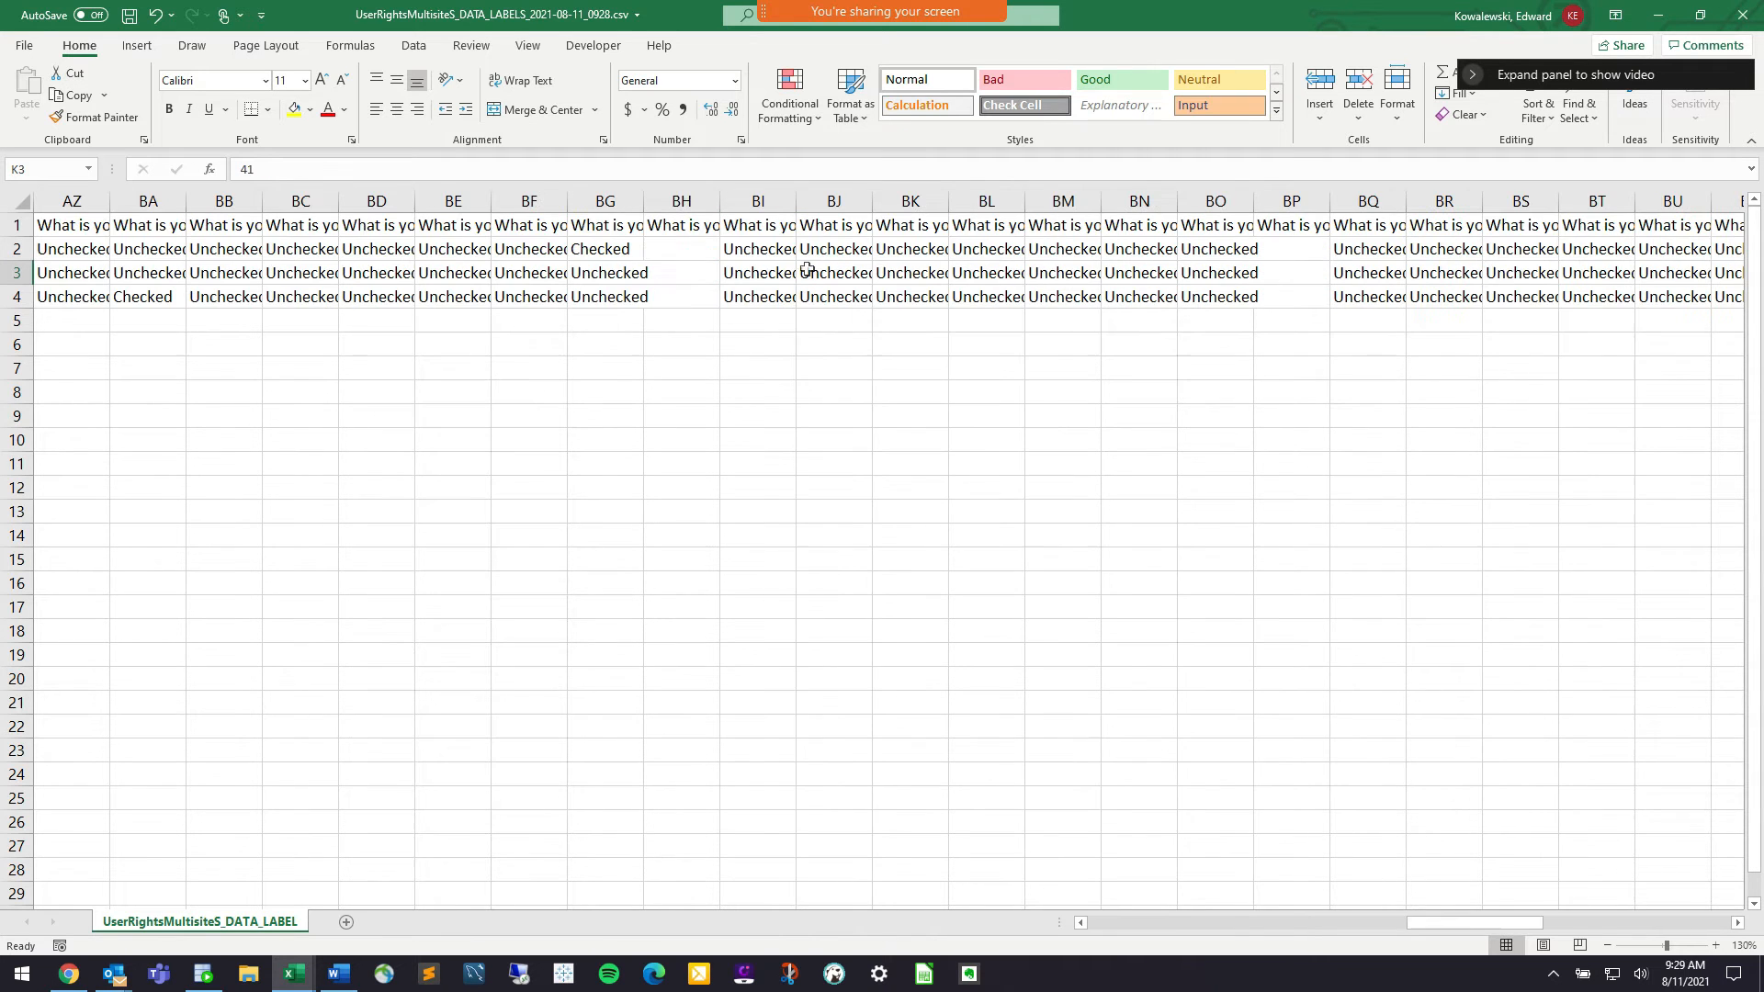
{"action": "scroll", "coordinate": [1278, 432], "scroll_direction": "left", "scroll_amount": 15}
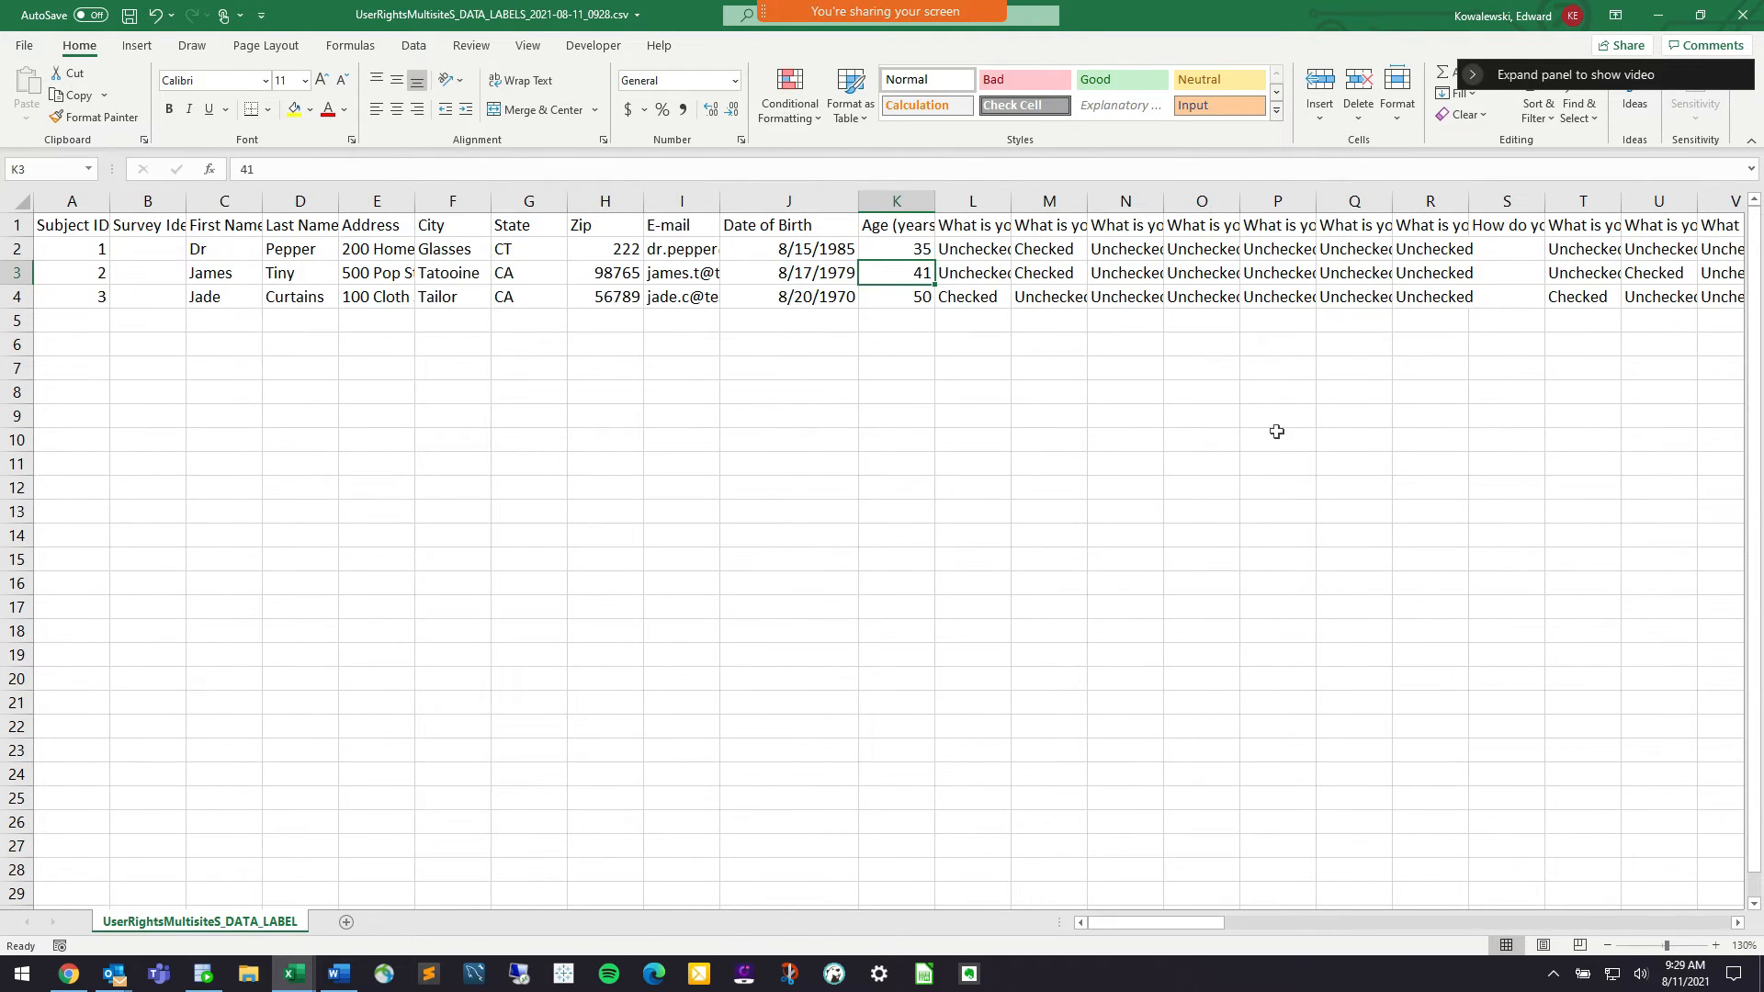
{"action": "left_click", "coordinate": [1745, 24]}
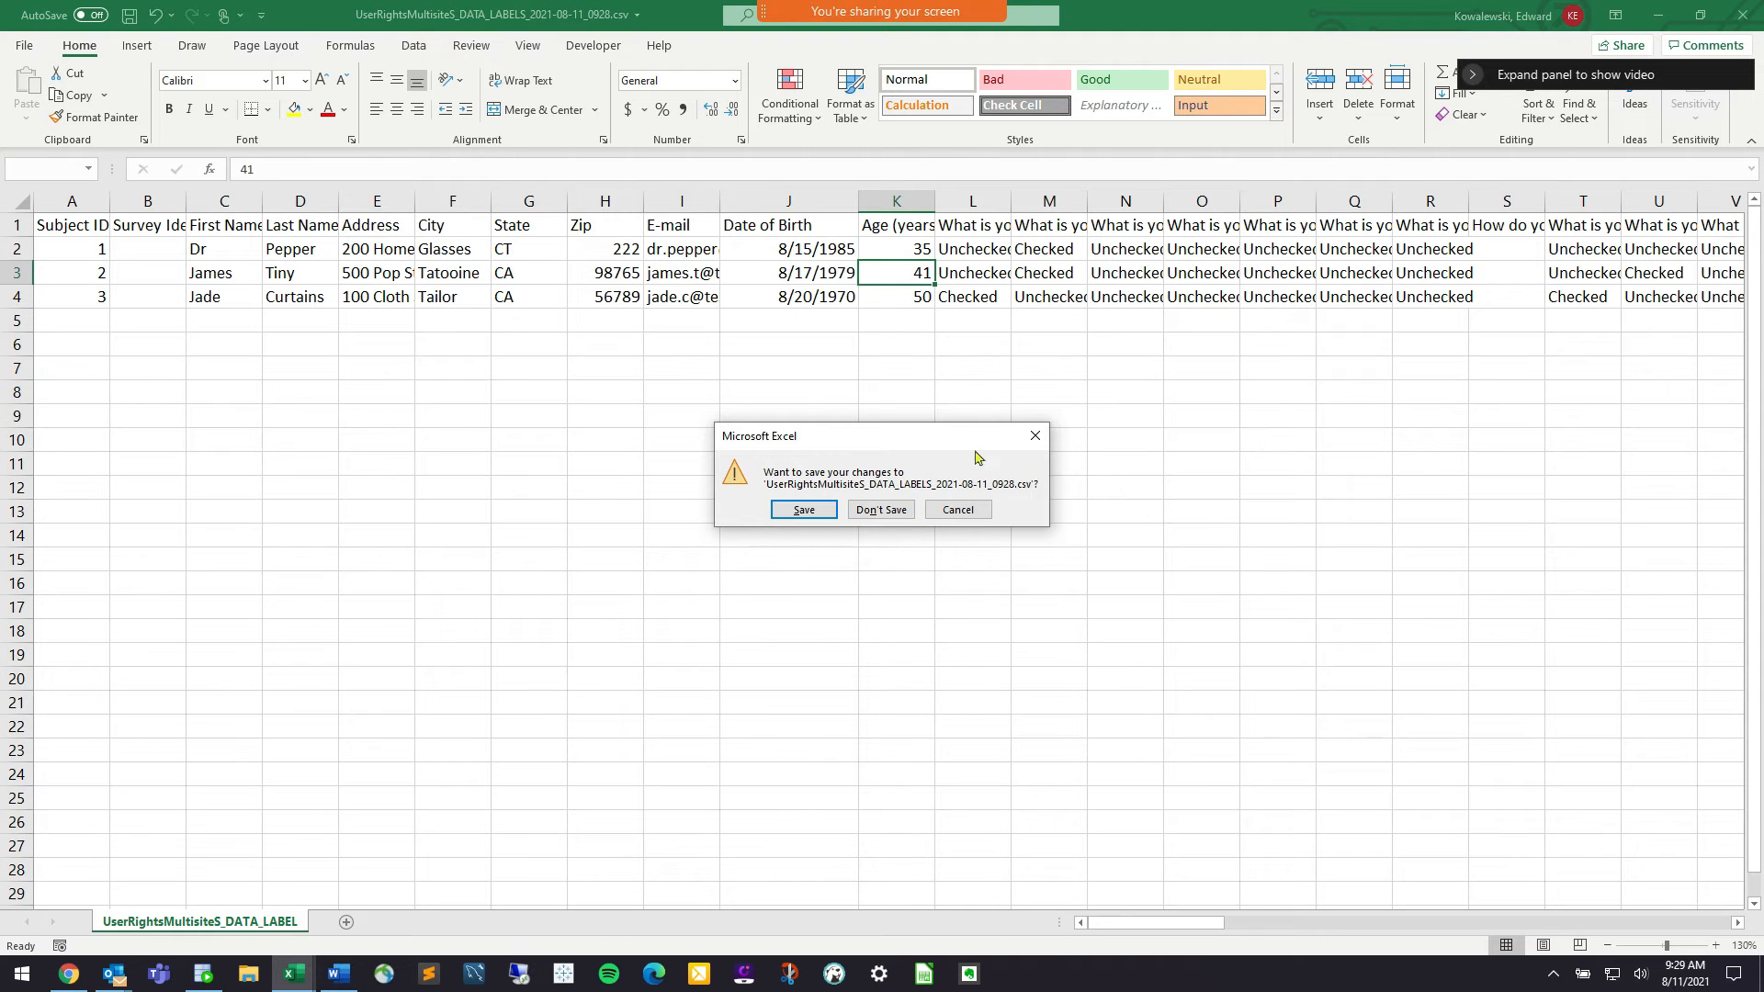
{"action": "left_click", "coordinate": [880, 510]}
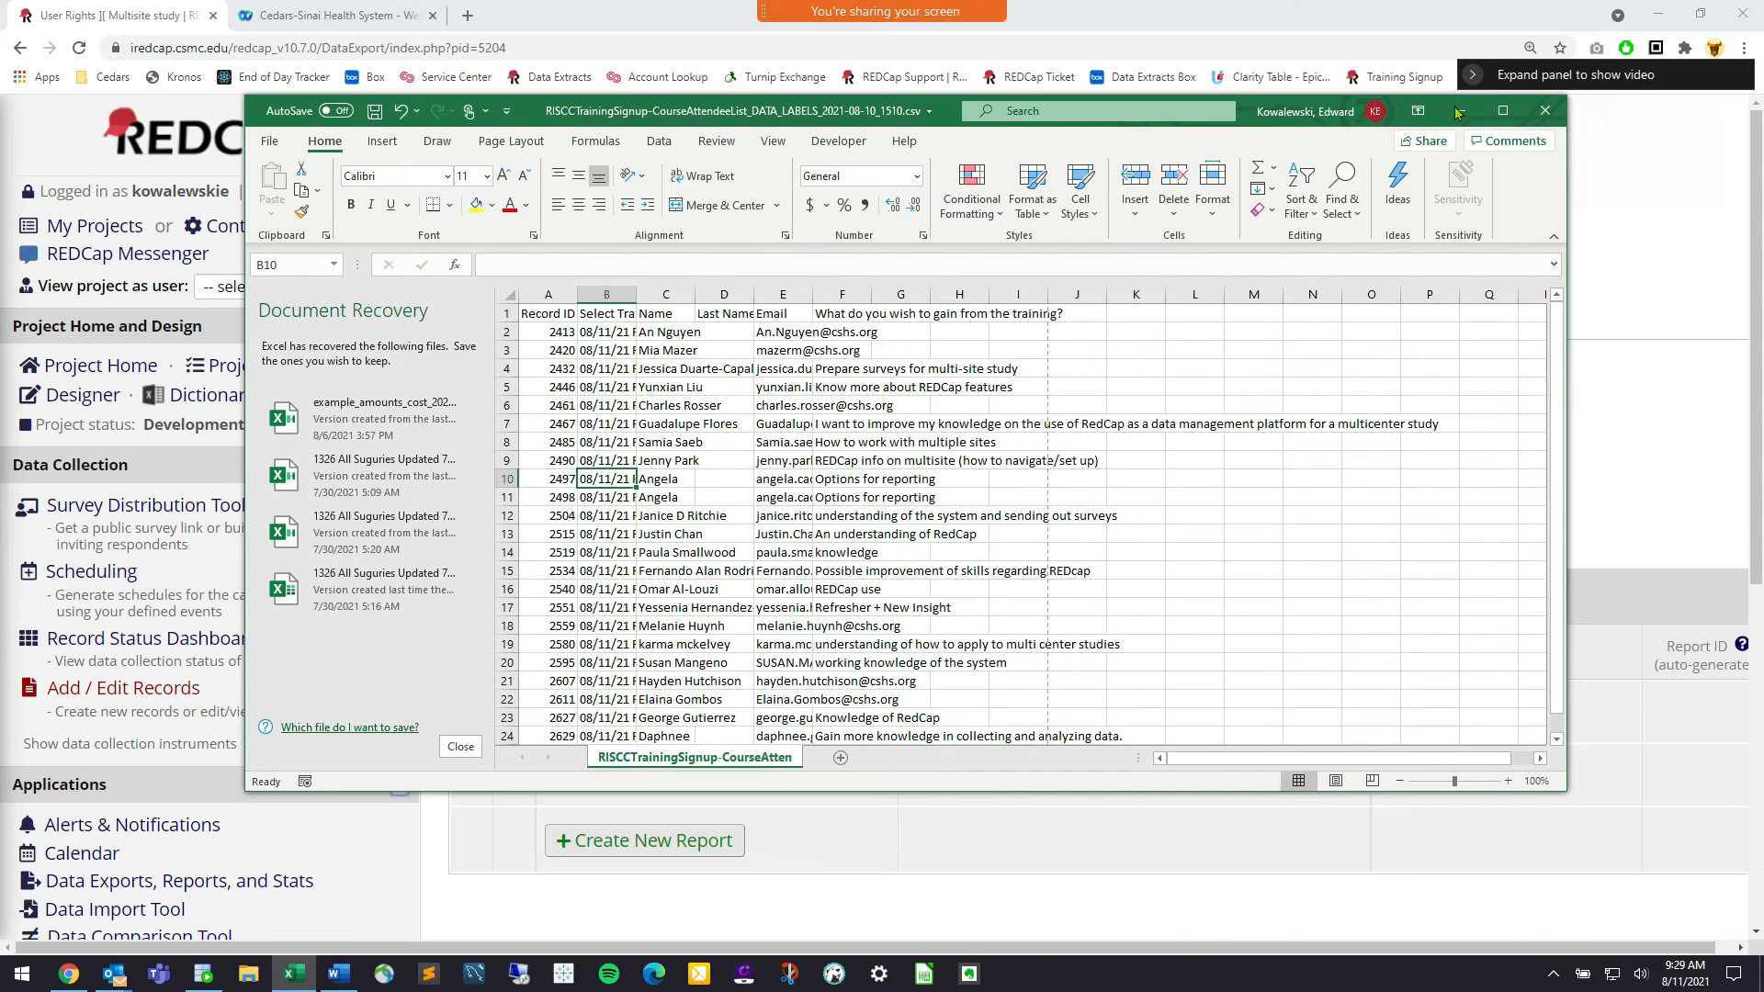
View the project as the Data Entry user and reload the page
{"action": "left_click", "coordinate": [292, 290]}
{"action": "left_click", "coordinate": [299, 379]}
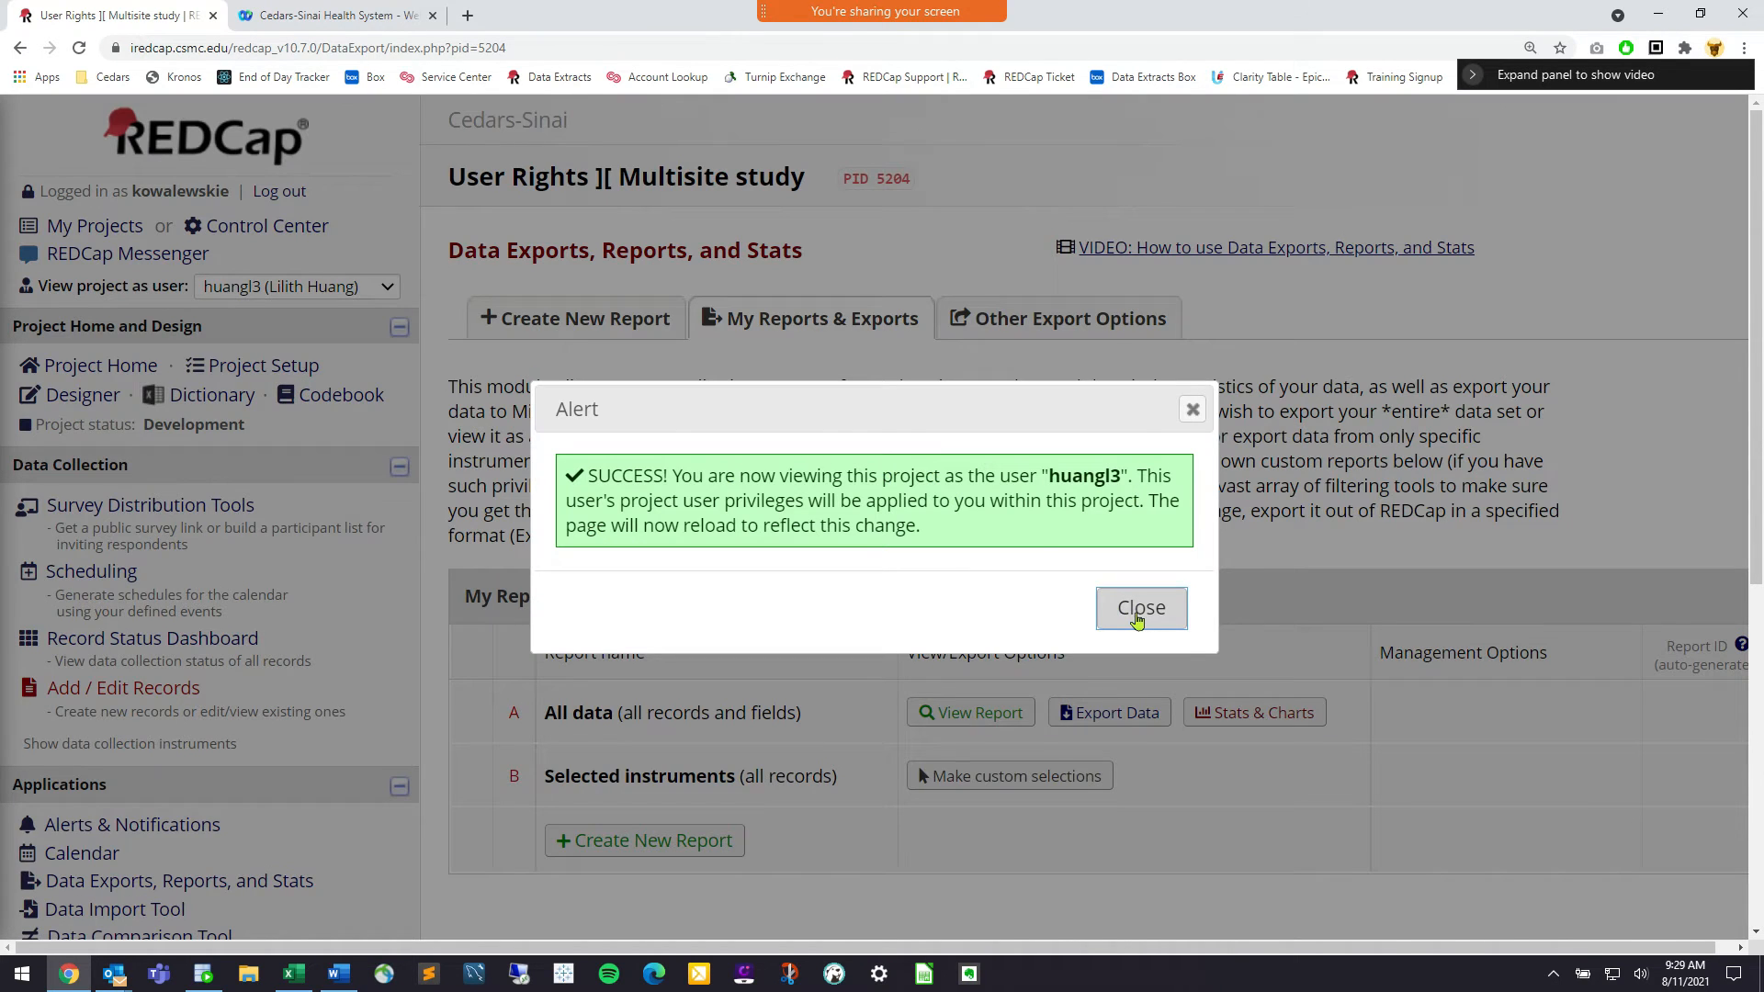
{"action": "left_click", "coordinate": [1141, 608]}
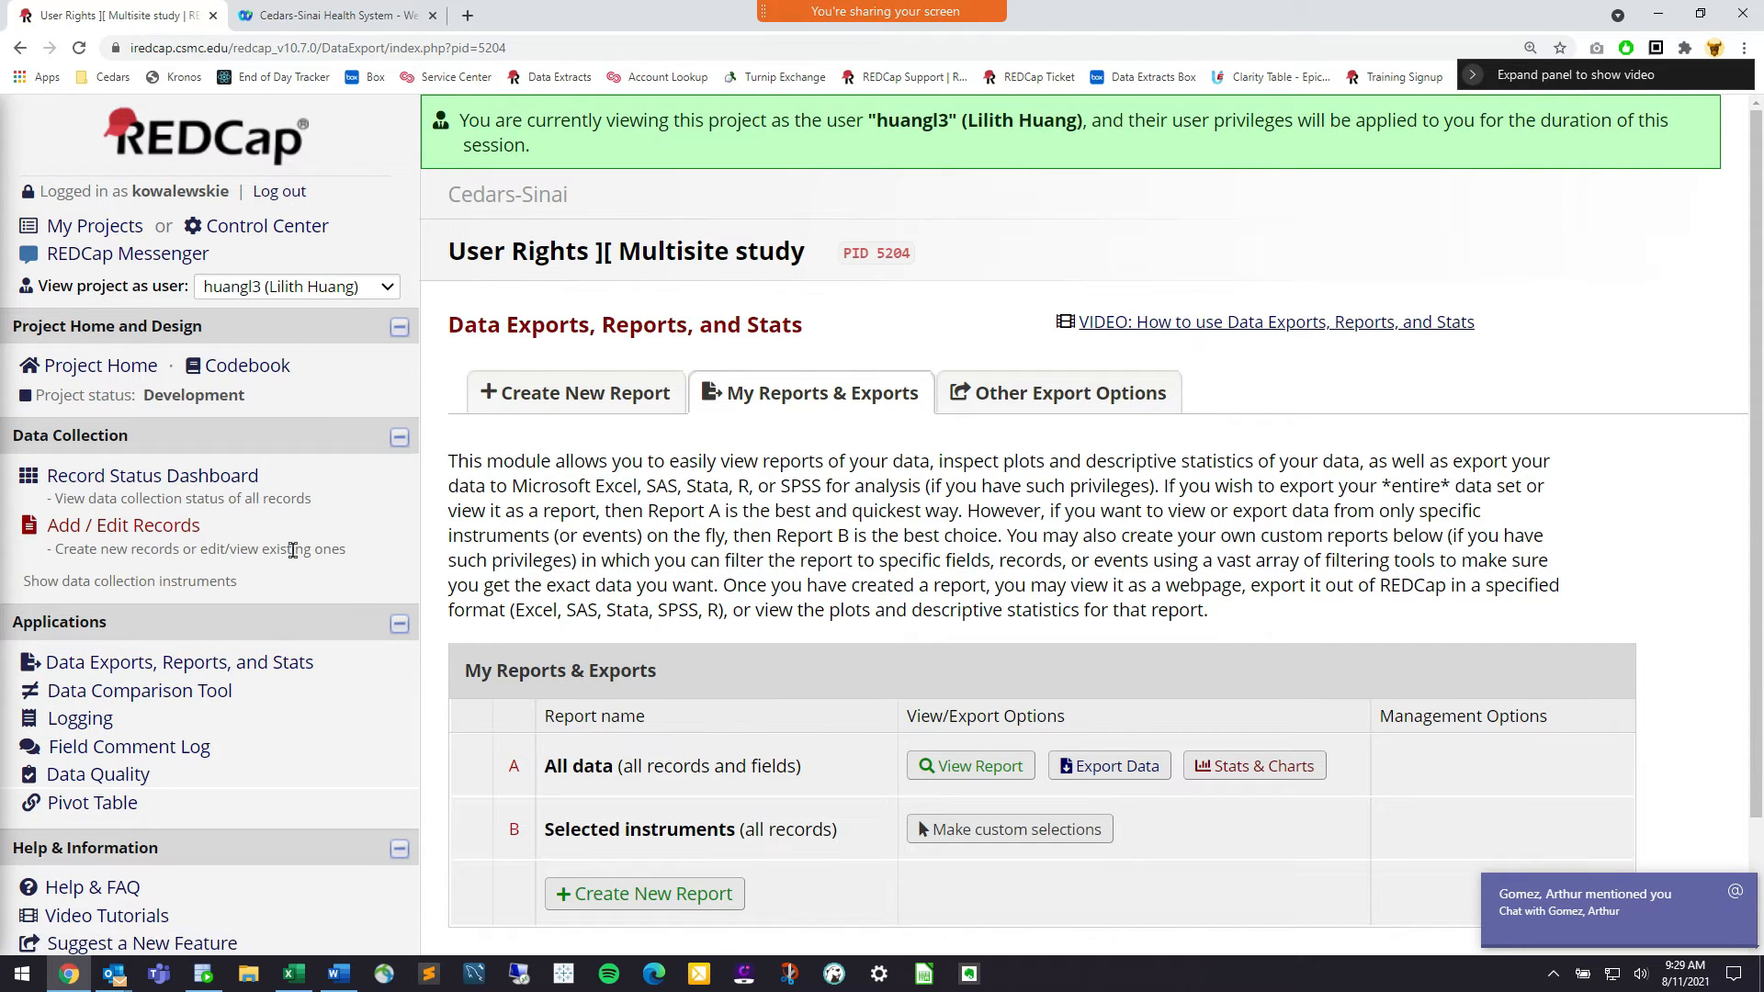
Export the All data report as CSV (labels) and open the downloaded file in Excel
{"action": "left_click", "coordinate": [251, 664]}
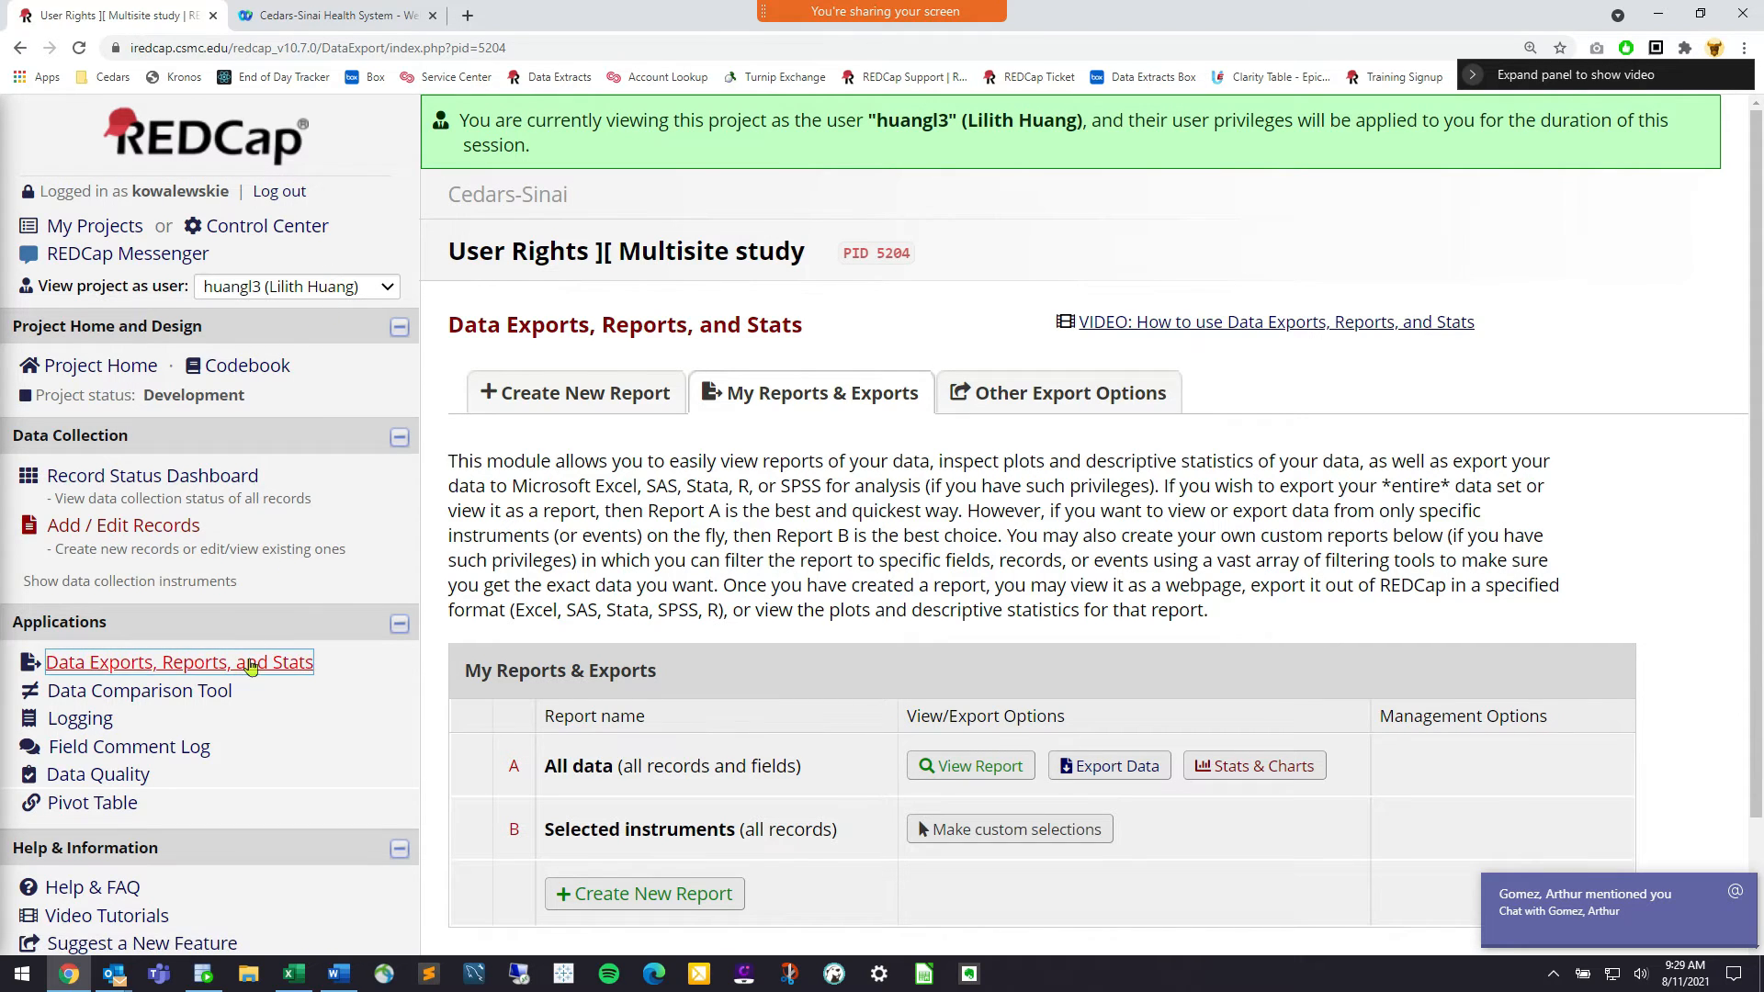
{"action": "left_click", "coordinate": [1077, 768]}
{"action": "left_click", "coordinate": [517, 397]}
{"action": "left_click", "coordinate": [1383, 914]}
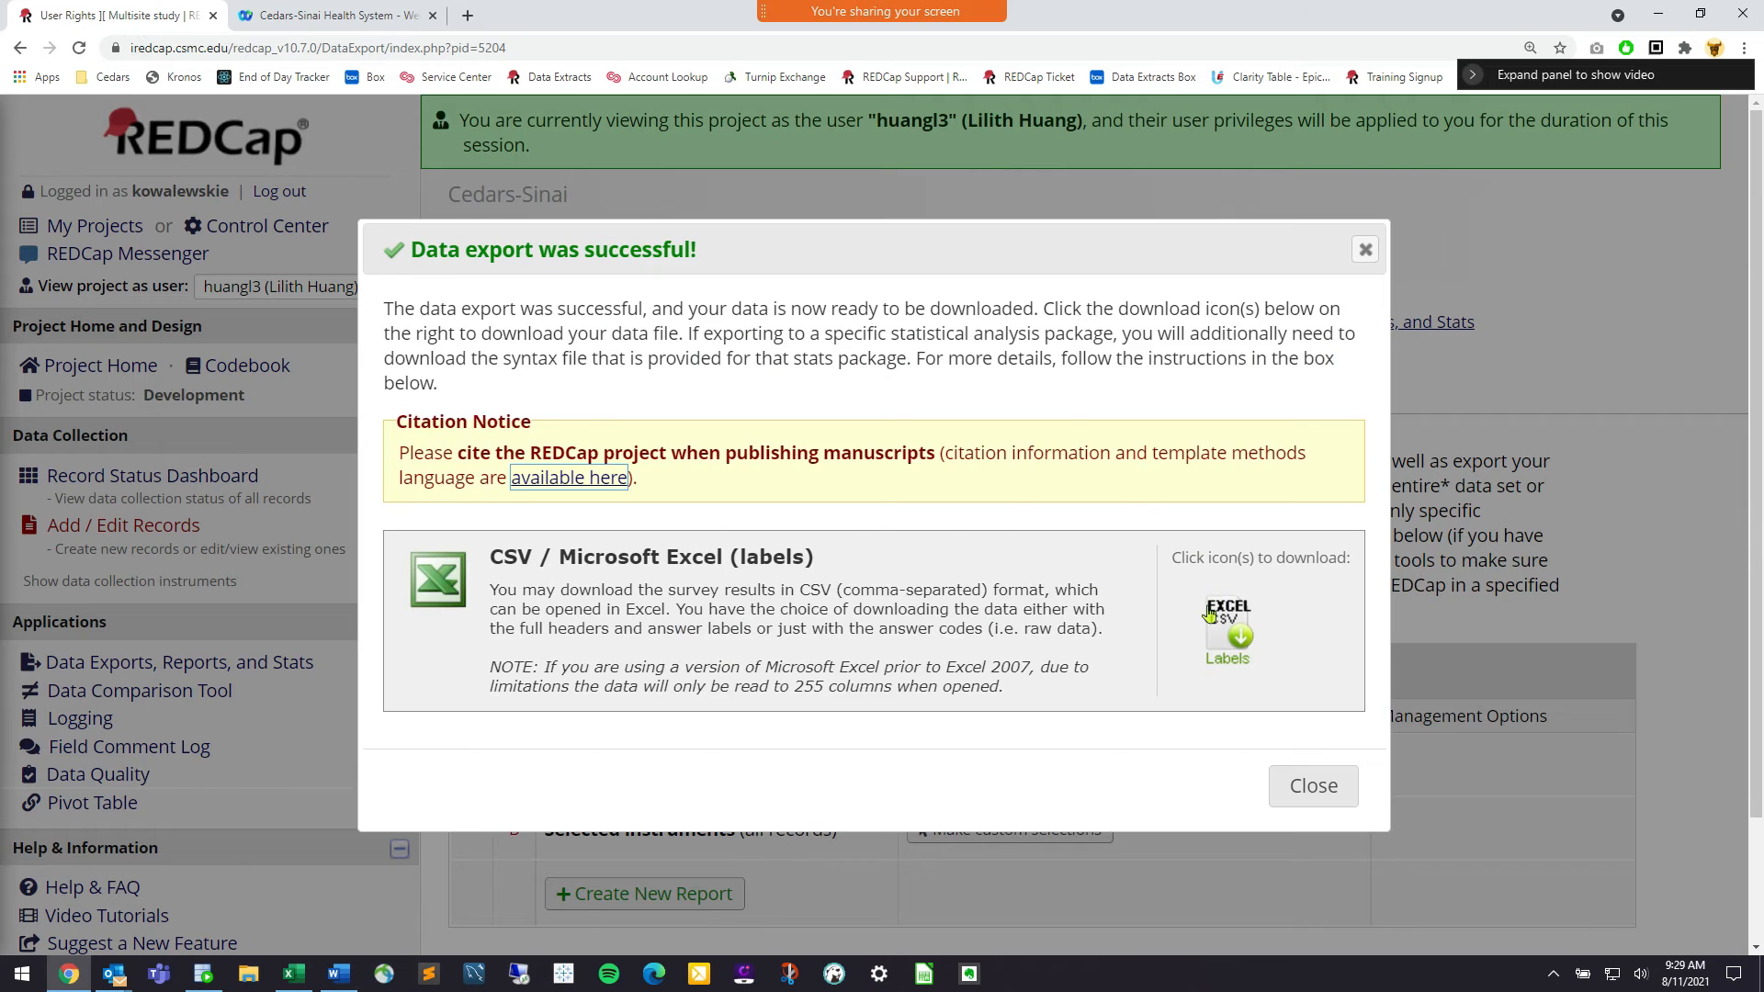
{"action": "left_click", "coordinate": [1228, 632]}
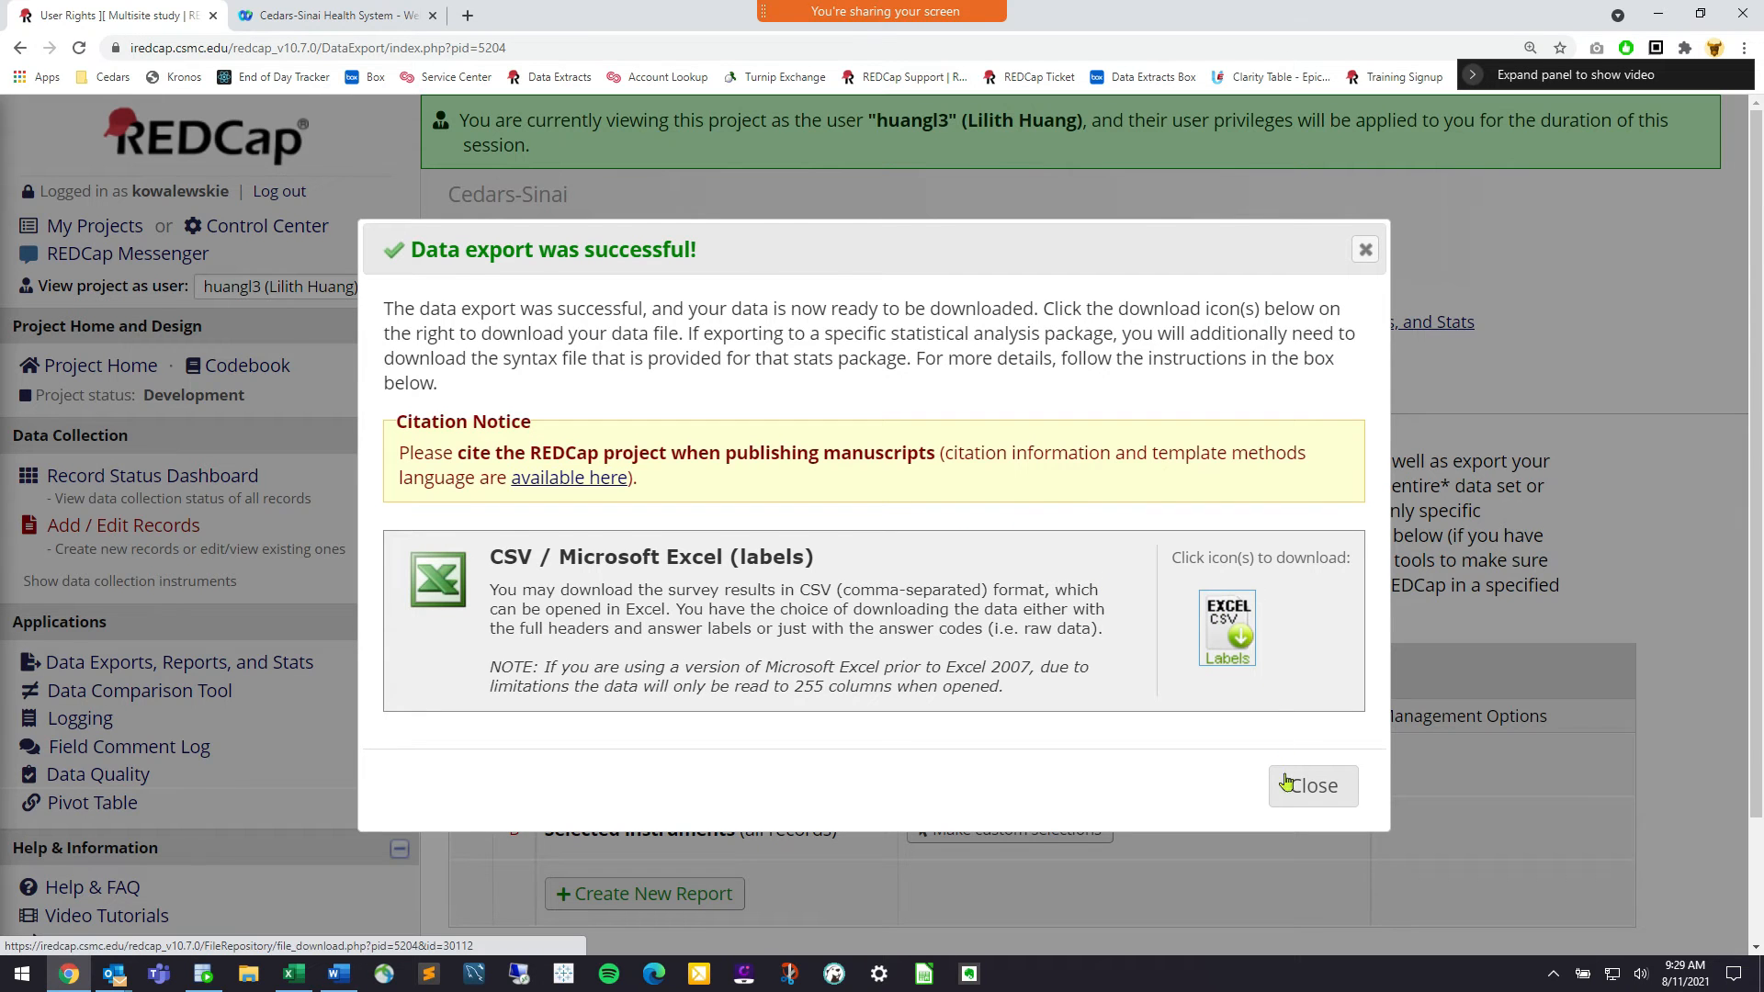
{"action": "left_click", "coordinate": [1284, 772]}
{"action": "left_click", "coordinate": [120, 933]}
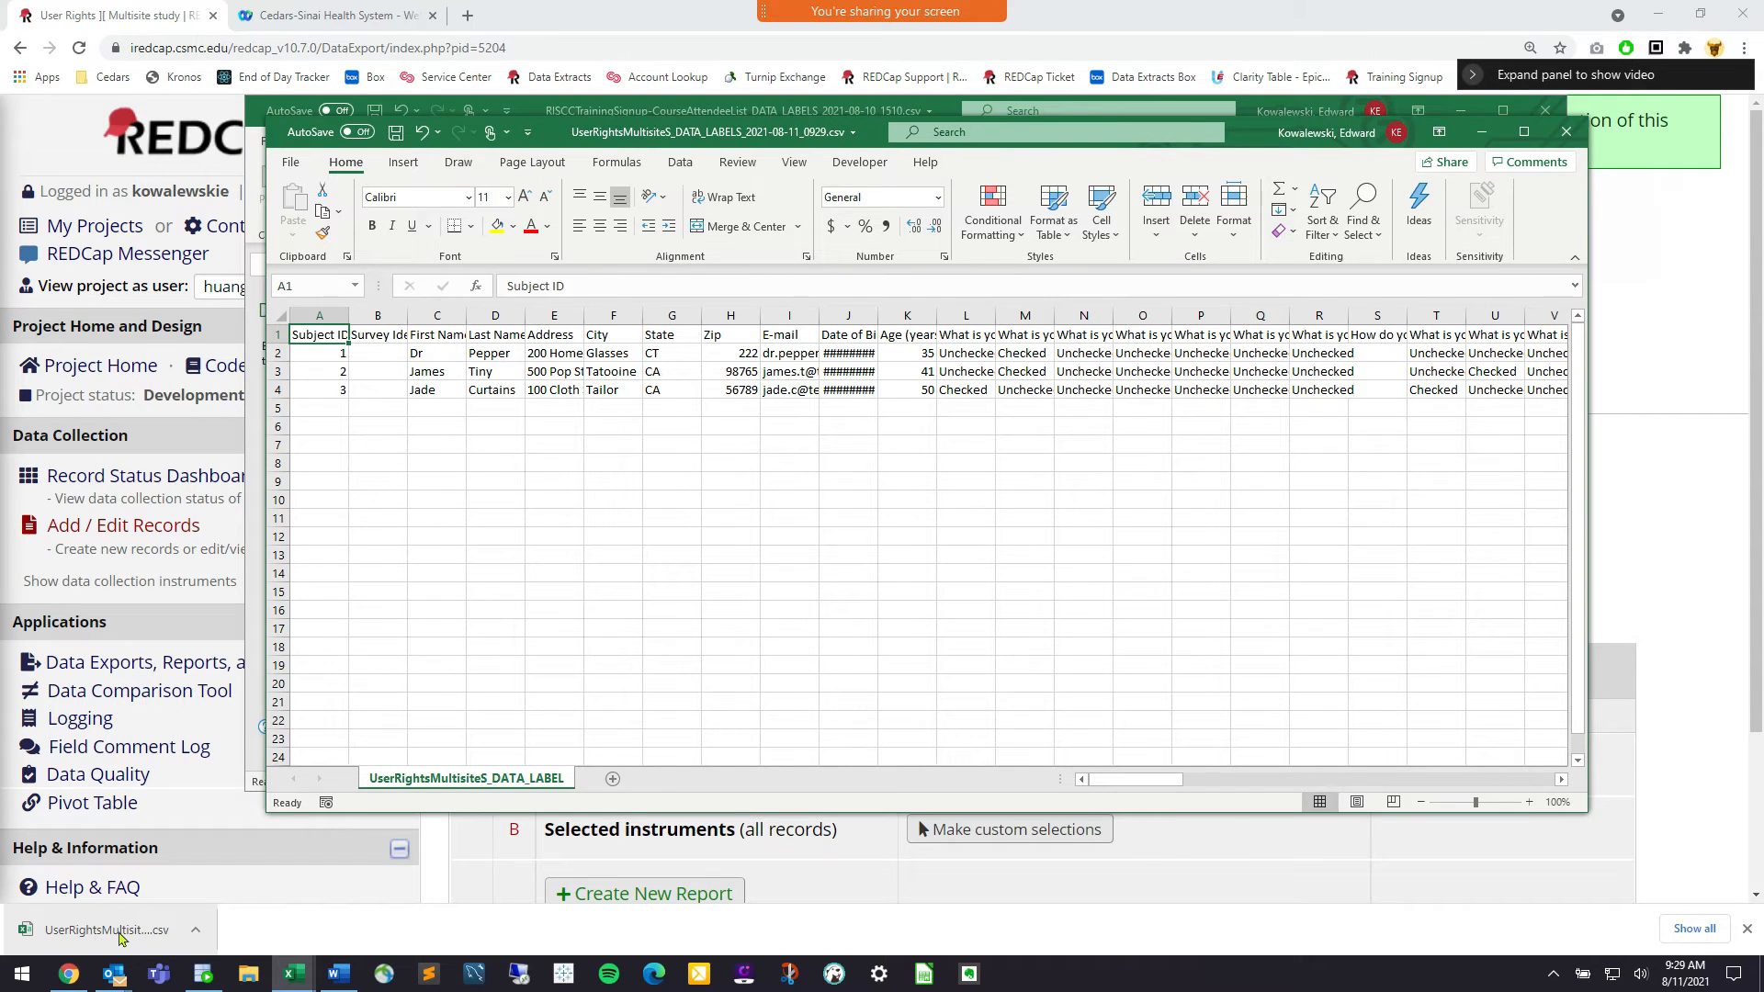
Close the exported workbook and the leftover Excel recovery window
{"action": "left_click", "coordinate": [1567, 131]}
{"action": "left_click", "coordinate": [1545, 110]}
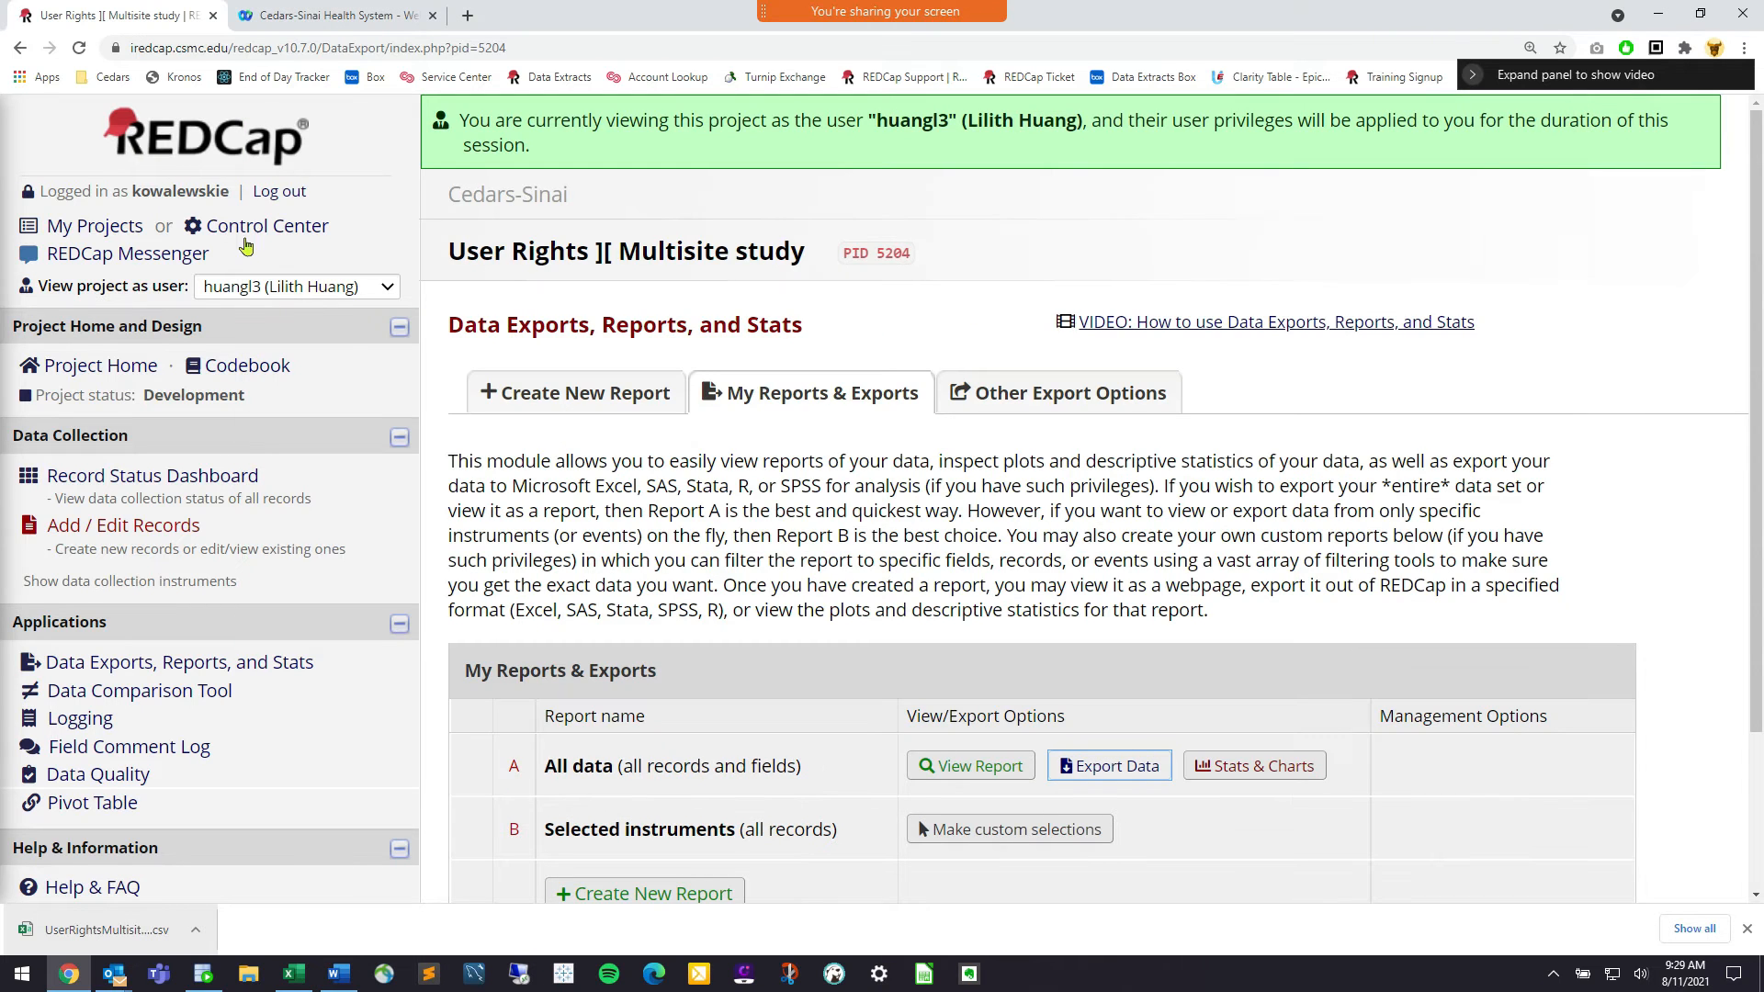
{"action": "left_click", "coordinate": [265, 288]}
{"action": "left_click", "coordinate": [287, 287]}
{"action": "left_click", "coordinate": [288, 316]}
{"action": "left_click", "coordinate": [1142, 605]}
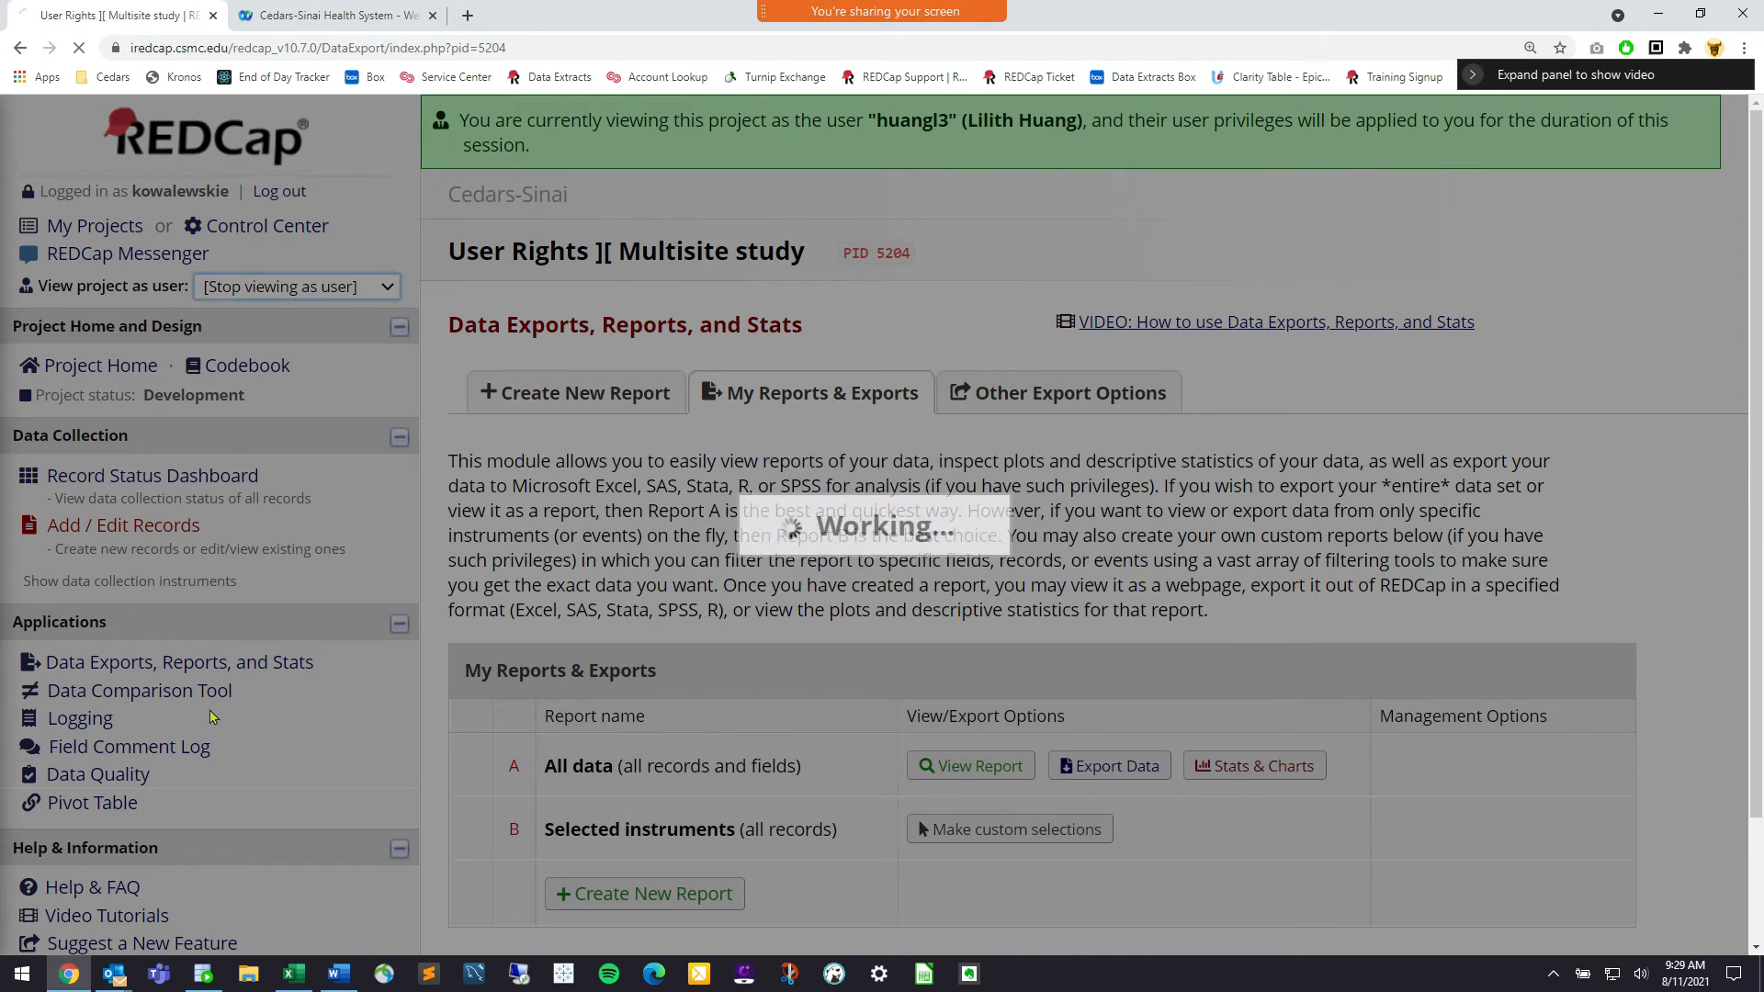
{"action": "scroll", "coordinate": [185, 703], "scroll_direction": "down", "scroll_amount": 3}
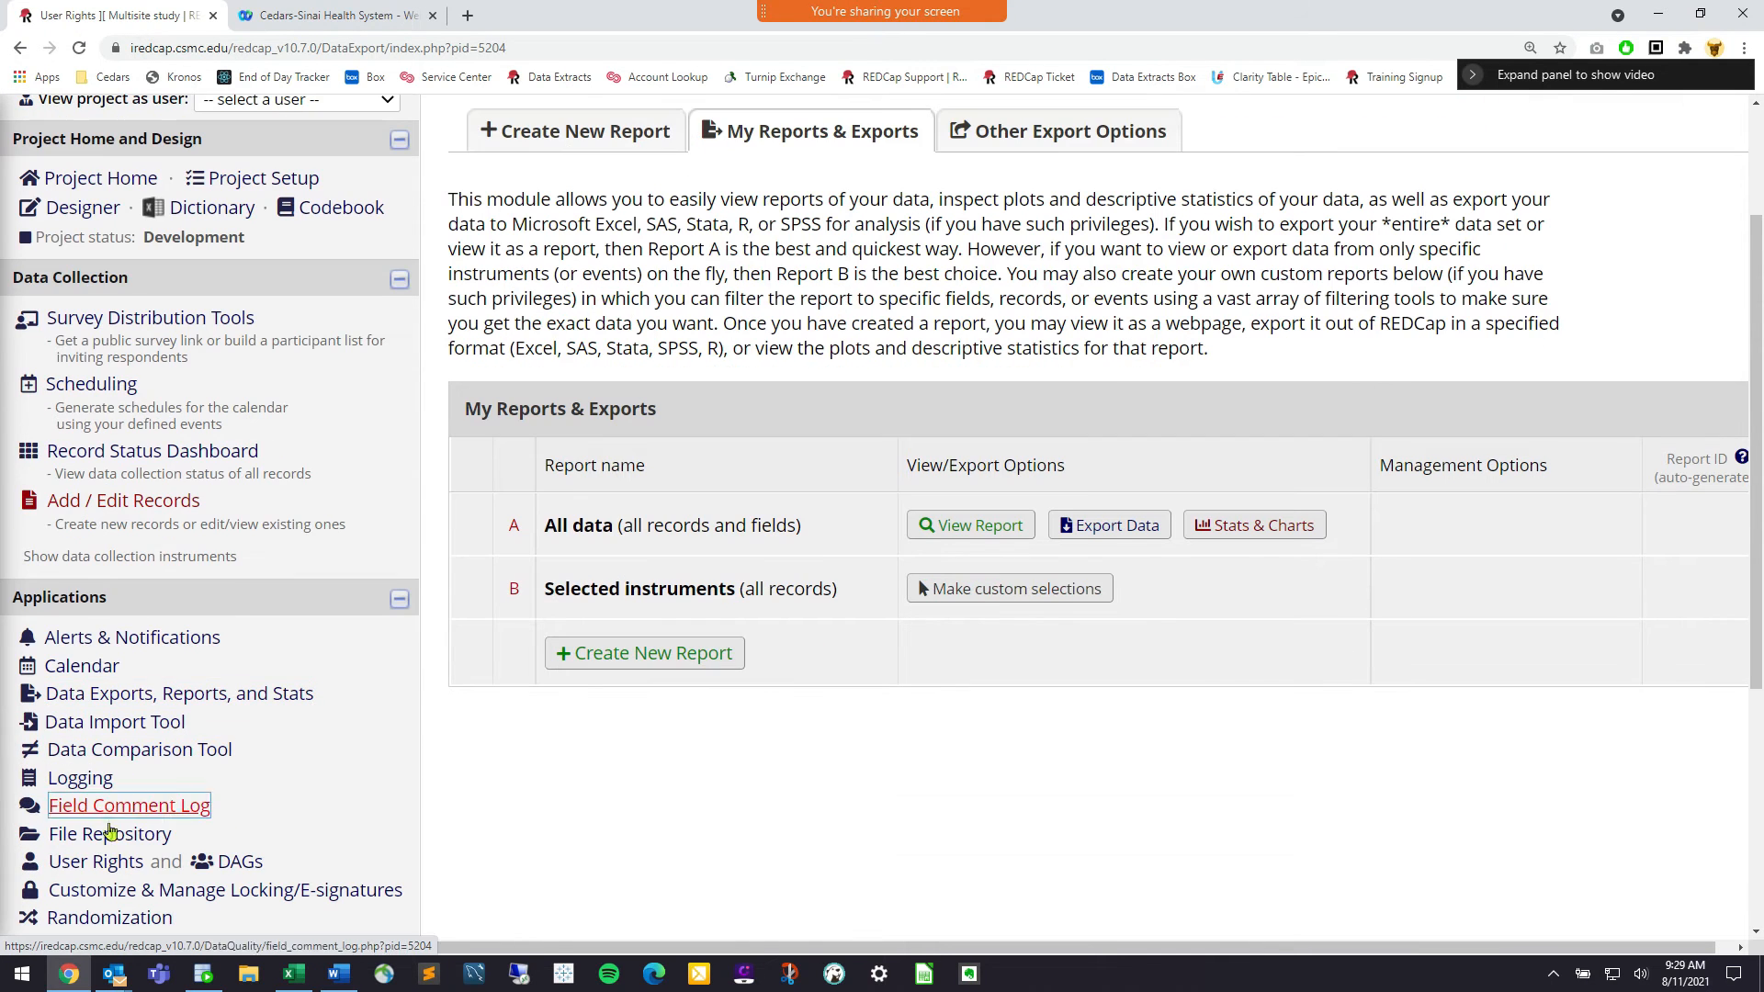
{"action": "left_click", "coordinate": [97, 864]}
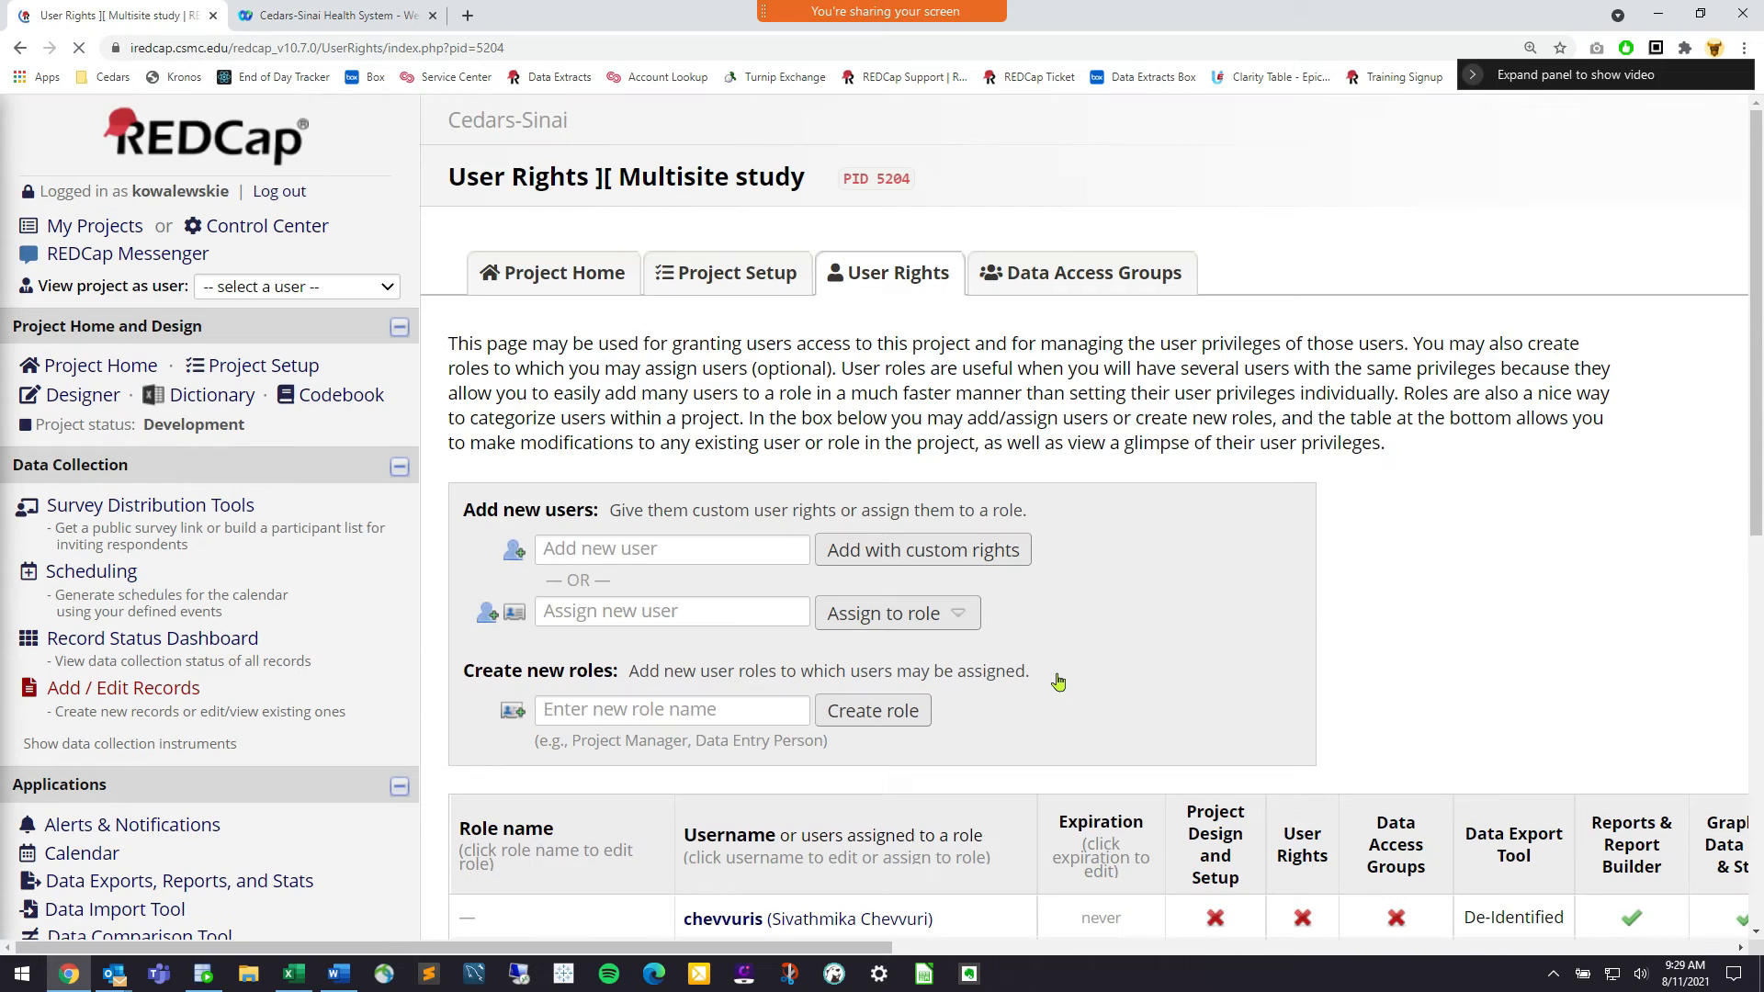
{"action": "scroll", "coordinate": [1056, 681], "scroll_direction": "down", "scroll_amount": 5}
{"action": "scroll", "coordinate": [1378, 676], "scroll_direction": "down", "scroll_amount": 1}
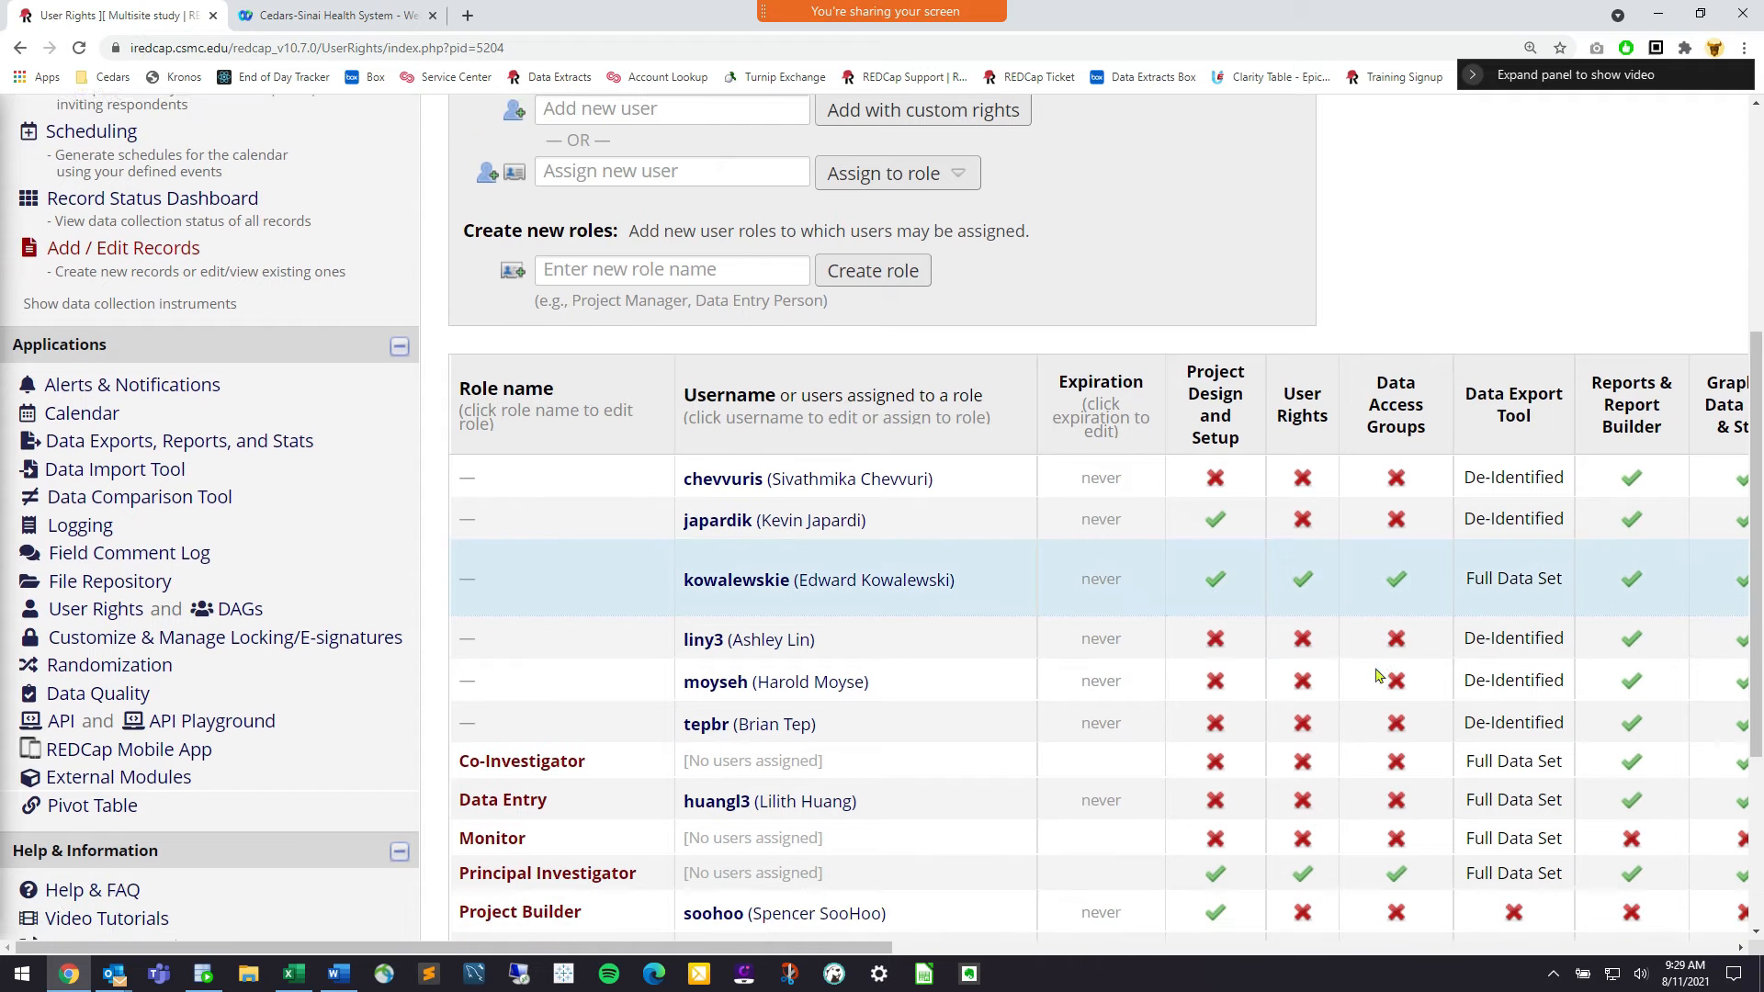
{"action": "mouse_move", "coordinate": [1471, 788]}
{"action": "left_mouse_down"}
{"action": "mouse_move", "coordinate": [1553, 785]}
{"action": "mouse_move", "coordinate": [1439, 799]}
{"action": "left_mouse_up"}
{"action": "left_click", "coordinate": [1557, 786]}
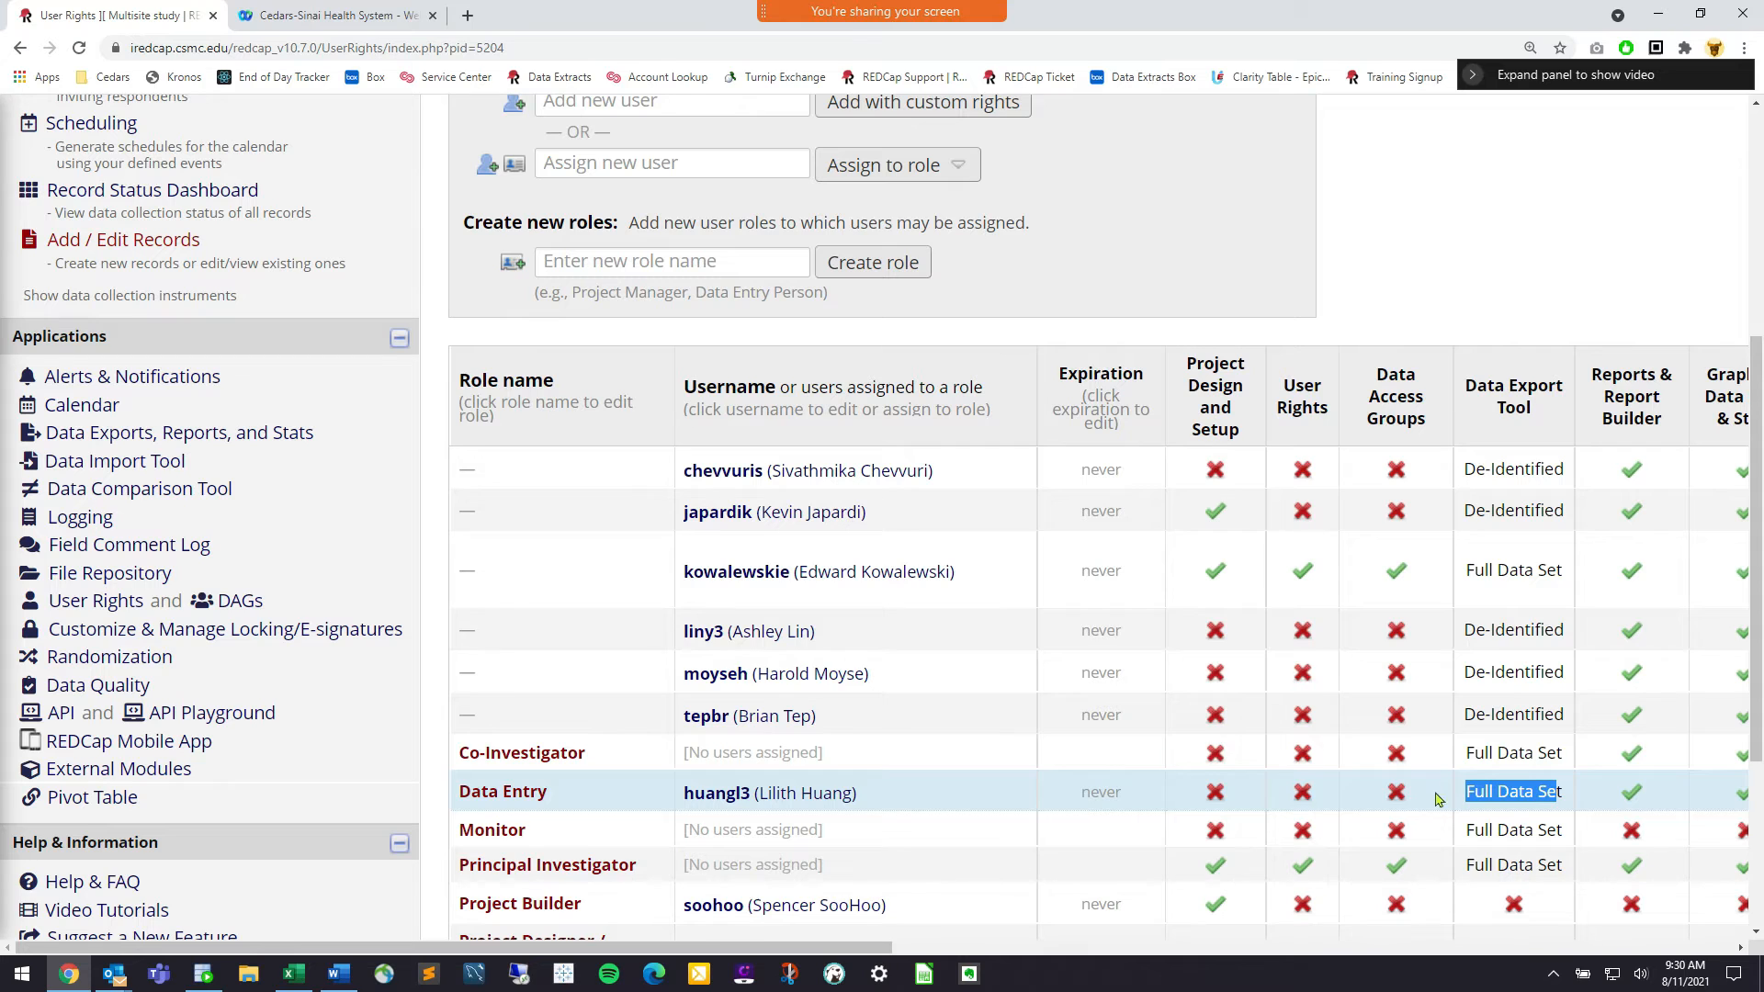
{"action": "left_click", "coordinate": [536, 649]}
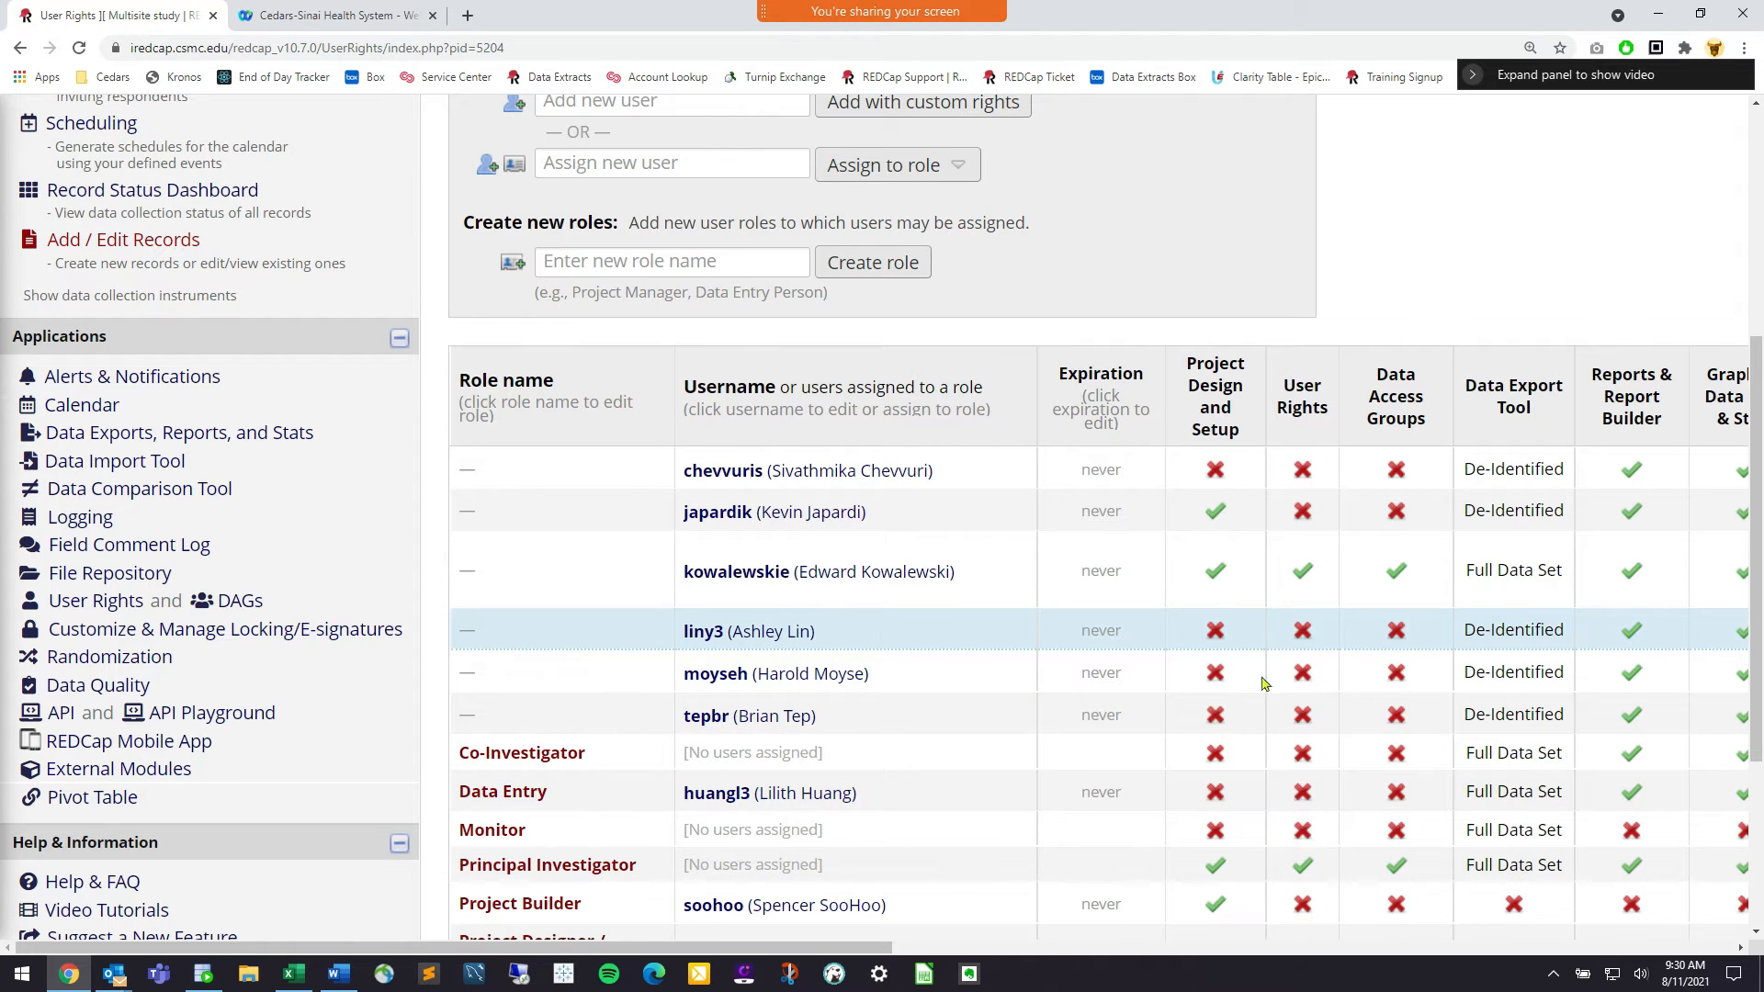
{"action": "left_click_drag", "start_coordinate": [1469, 631], "coordinate": [1553, 631]}
{"action": "left_click", "coordinate": [1200, 647]}
{"action": "left_click_drag", "start_coordinate": [1466, 633], "coordinate": [1546, 639]}
{"action": "scroll", "coordinate": [735, 478], "scroll_direction": "up", "scroll_amount": 5}
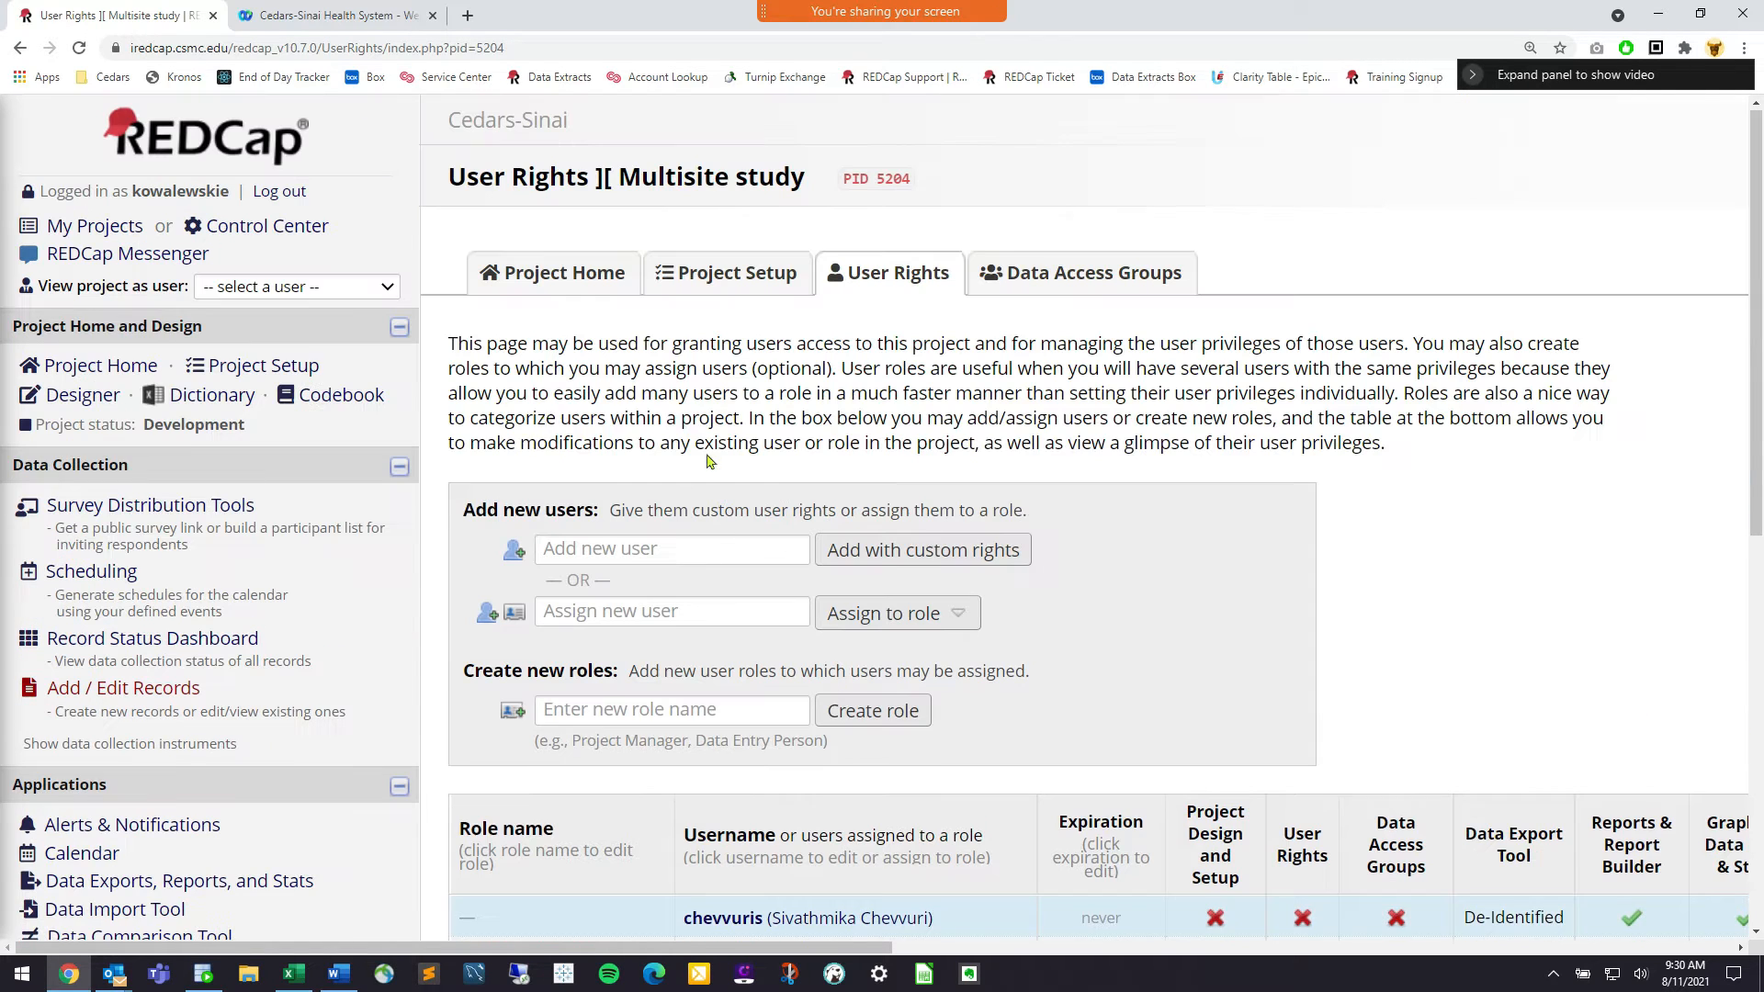
{"action": "left_click", "coordinate": [264, 290]}
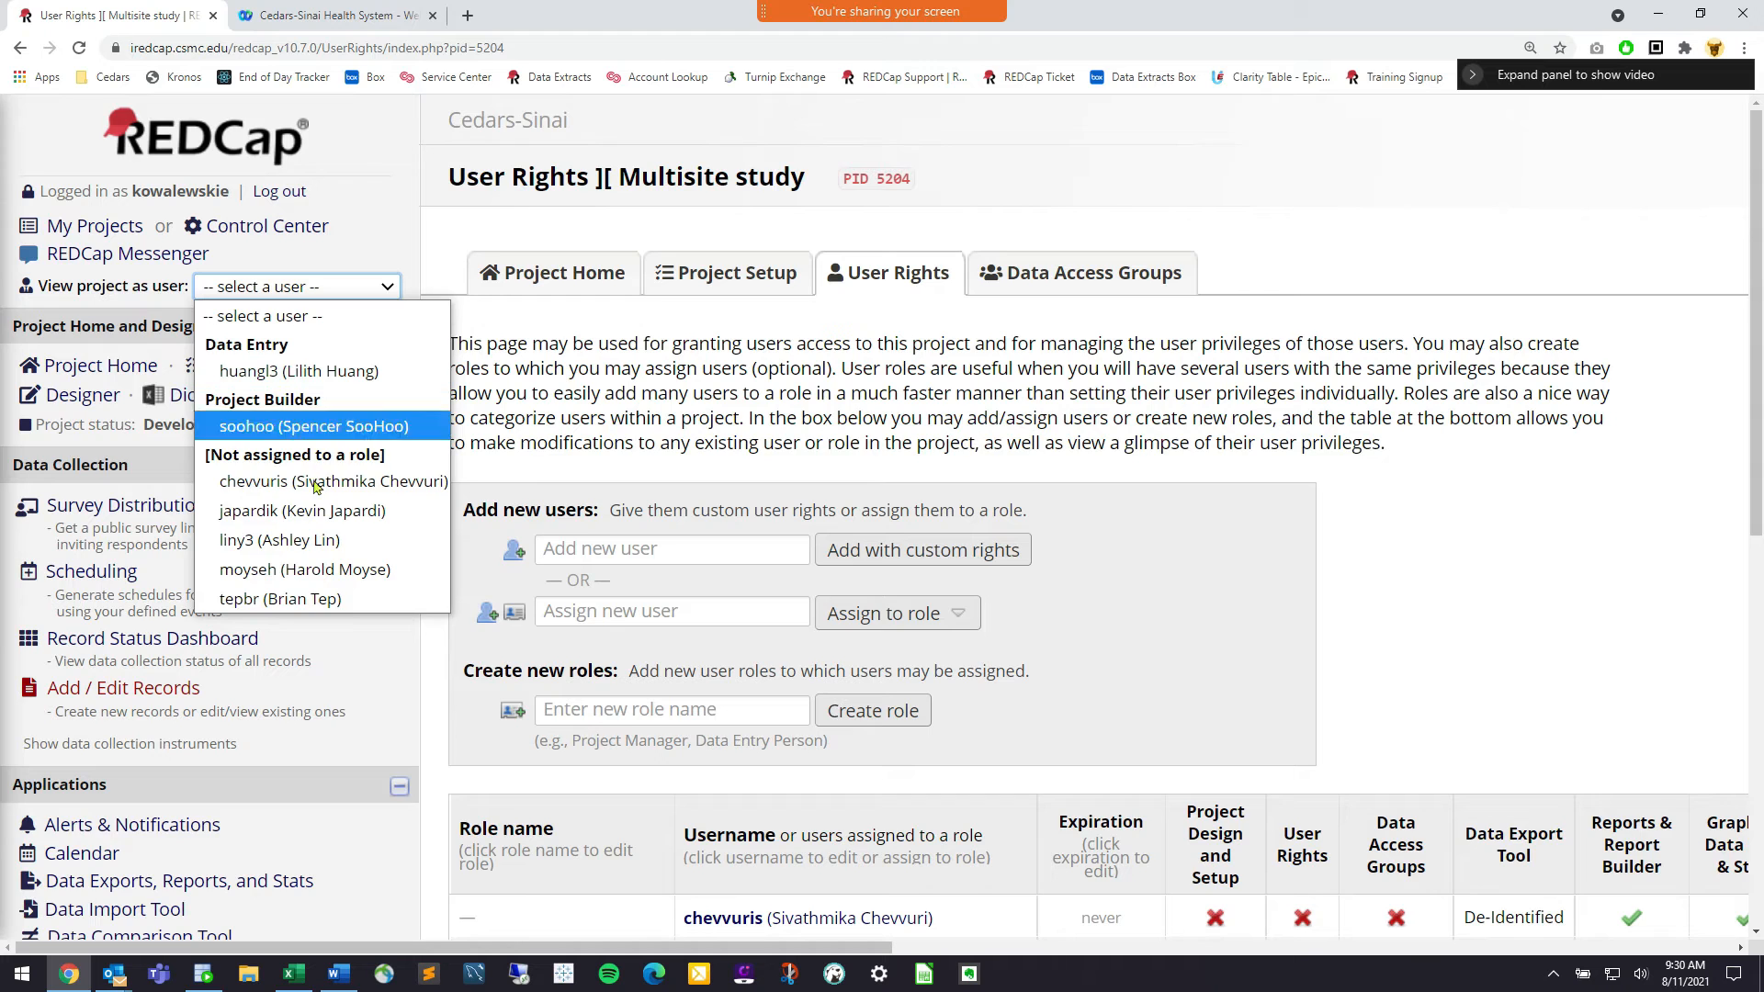
As the de-identified user, export All data as CSV (labels) and open it in Excel
{"action": "left_click", "coordinate": [296, 542]}
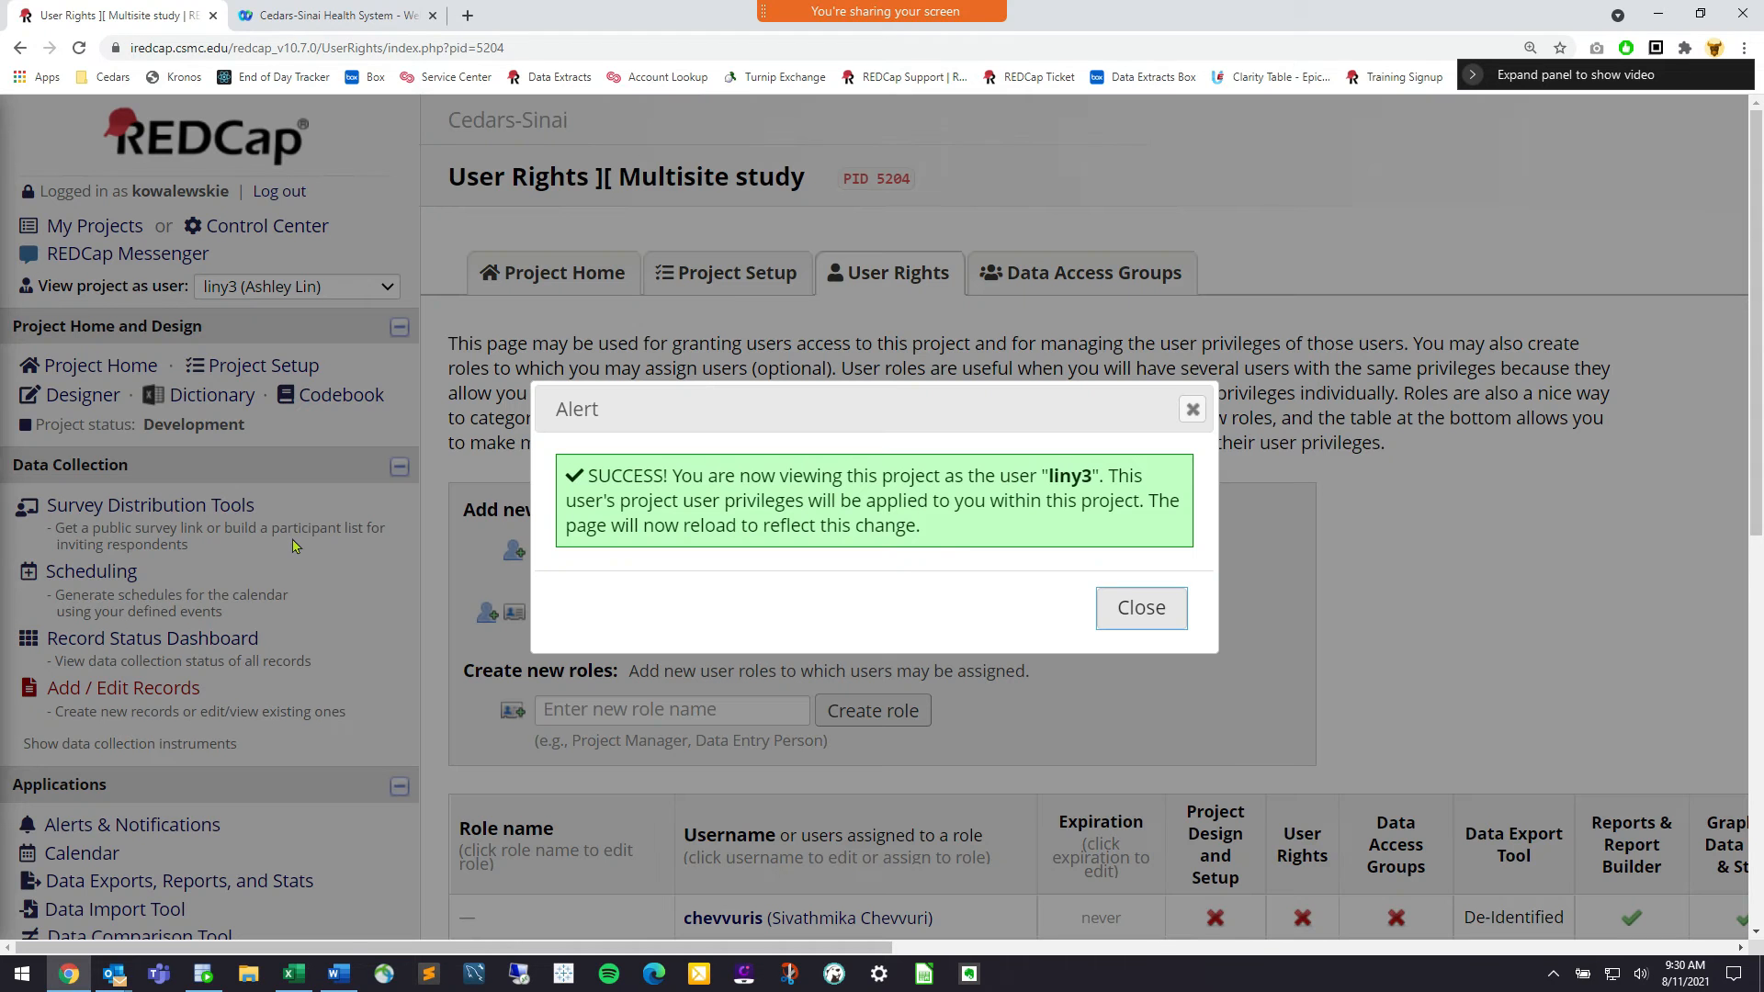
{"action": "left_click", "coordinate": [1136, 609]}
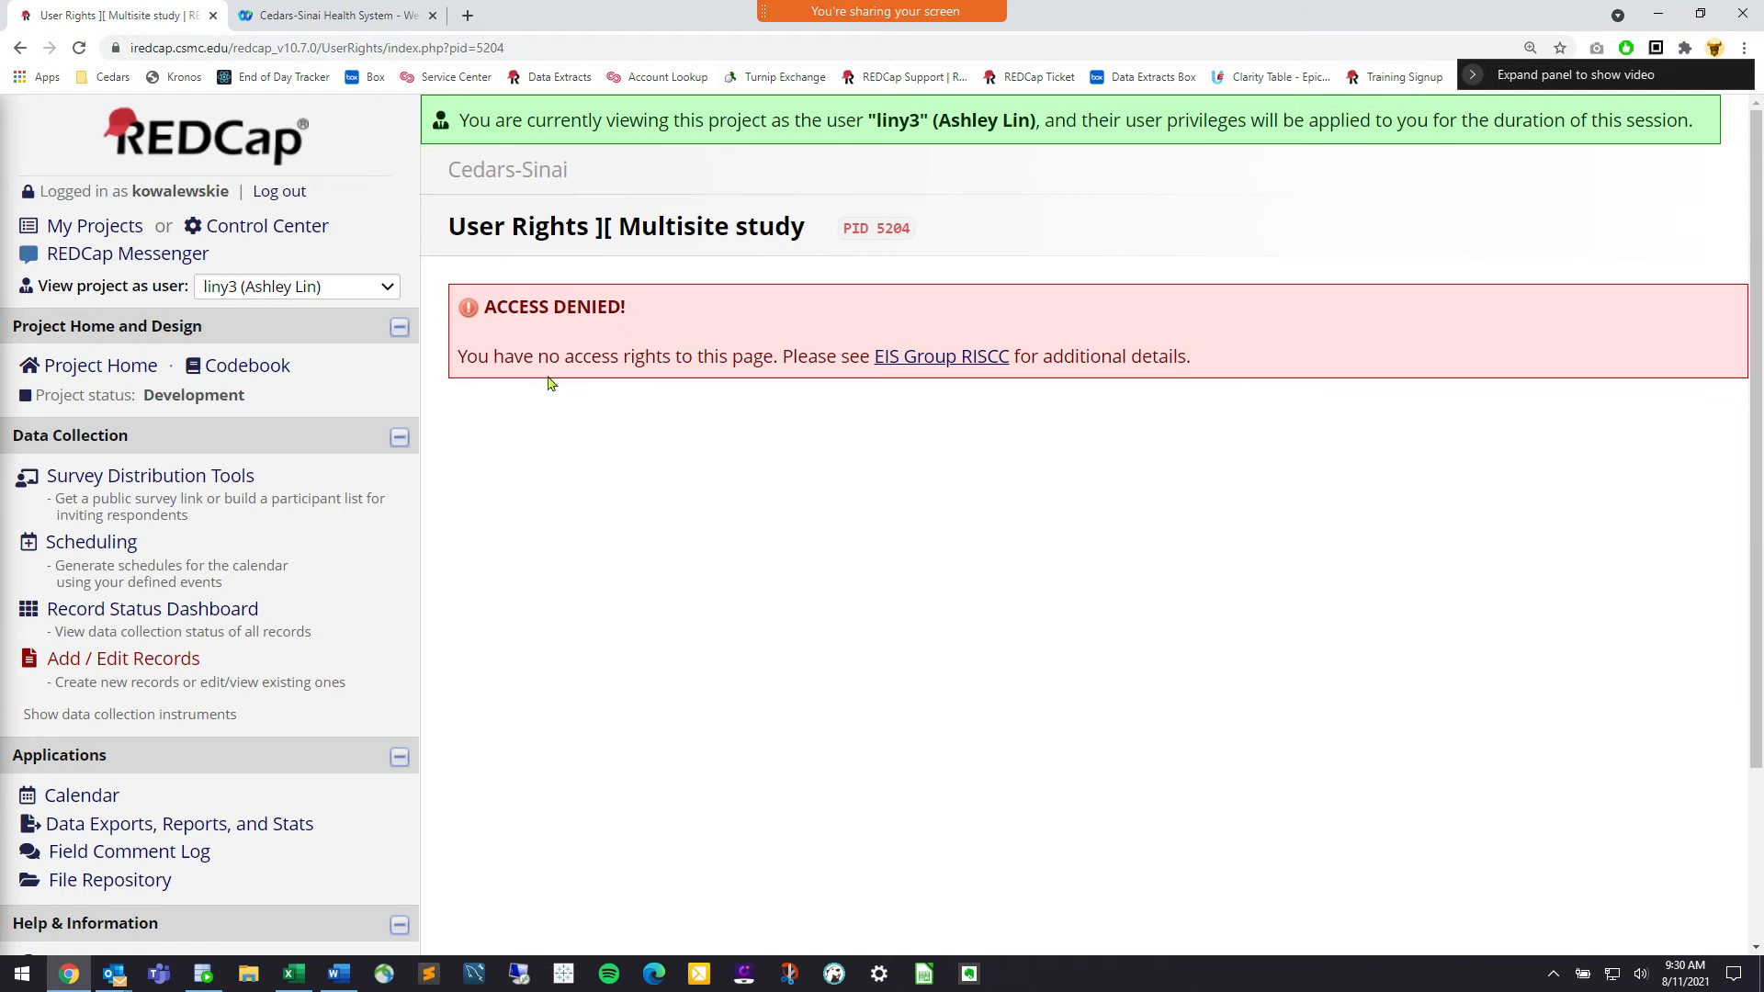
{"action": "left_click", "coordinate": [169, 825]}
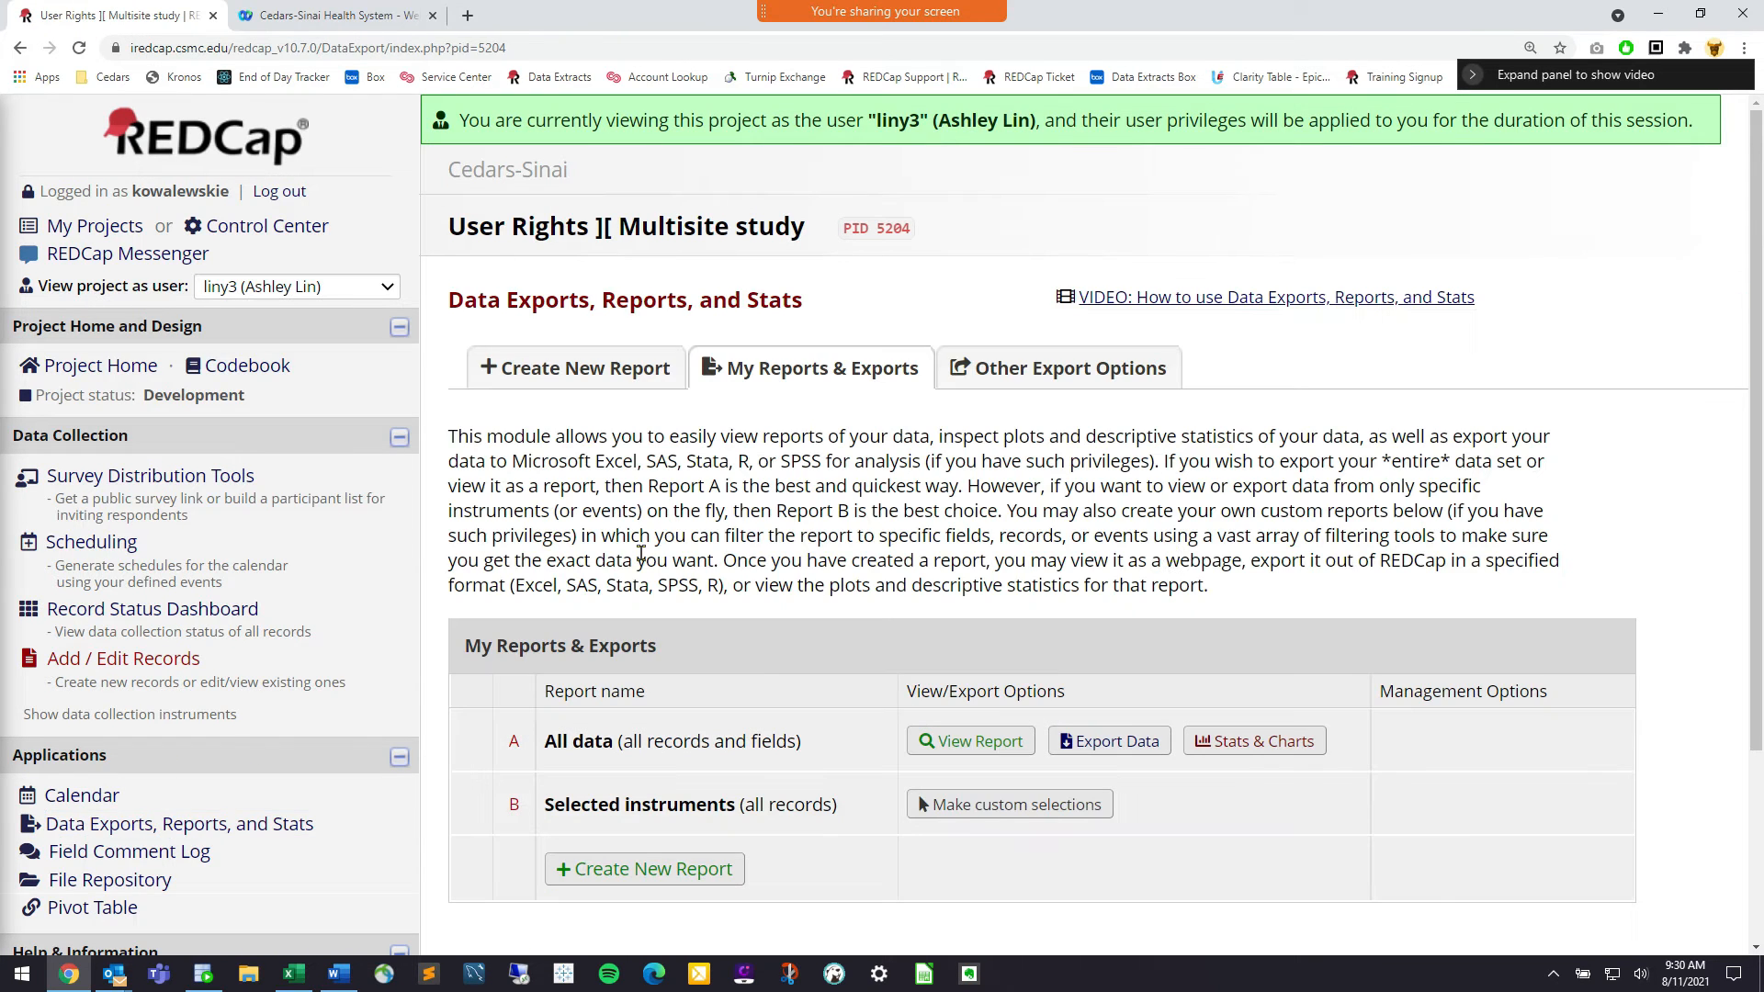
{"action": "left_click", "coordinate": [1109, 743]}
{"action": "left_click", "coordinate": [537, 373]}
{"action": "left_click", "coordinate": [1338, 912]}
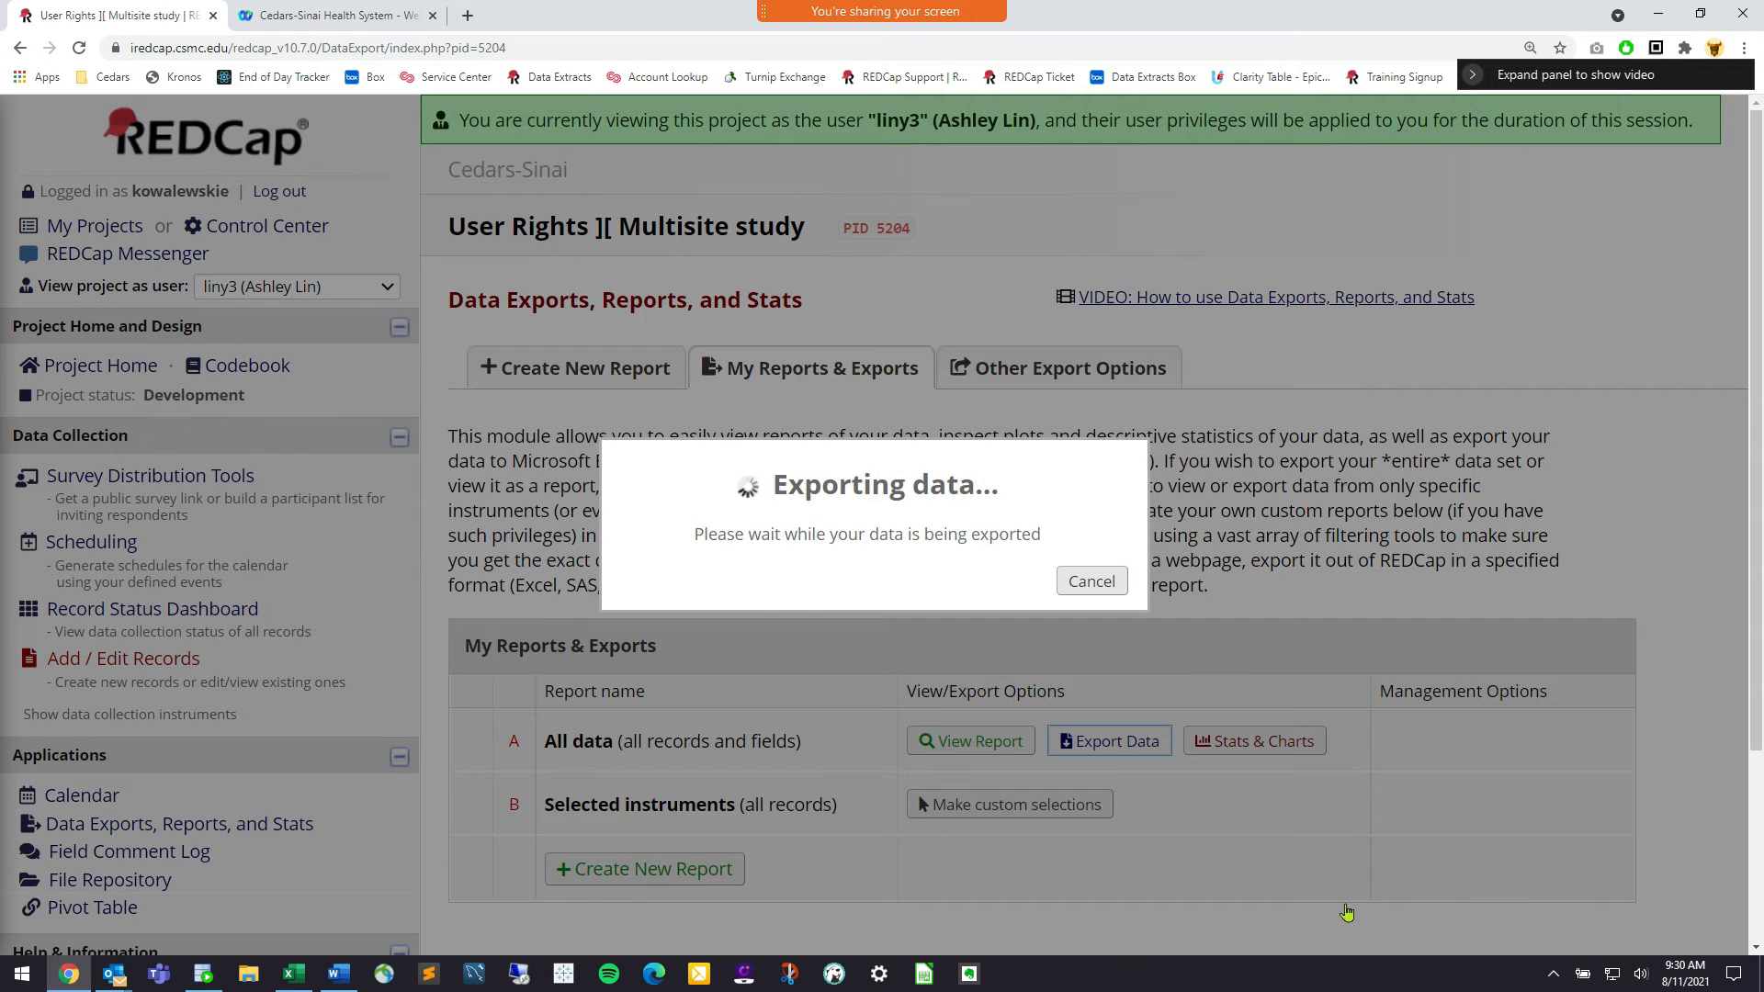
{"action": "left_click", "coordinate": [1228, 698]}
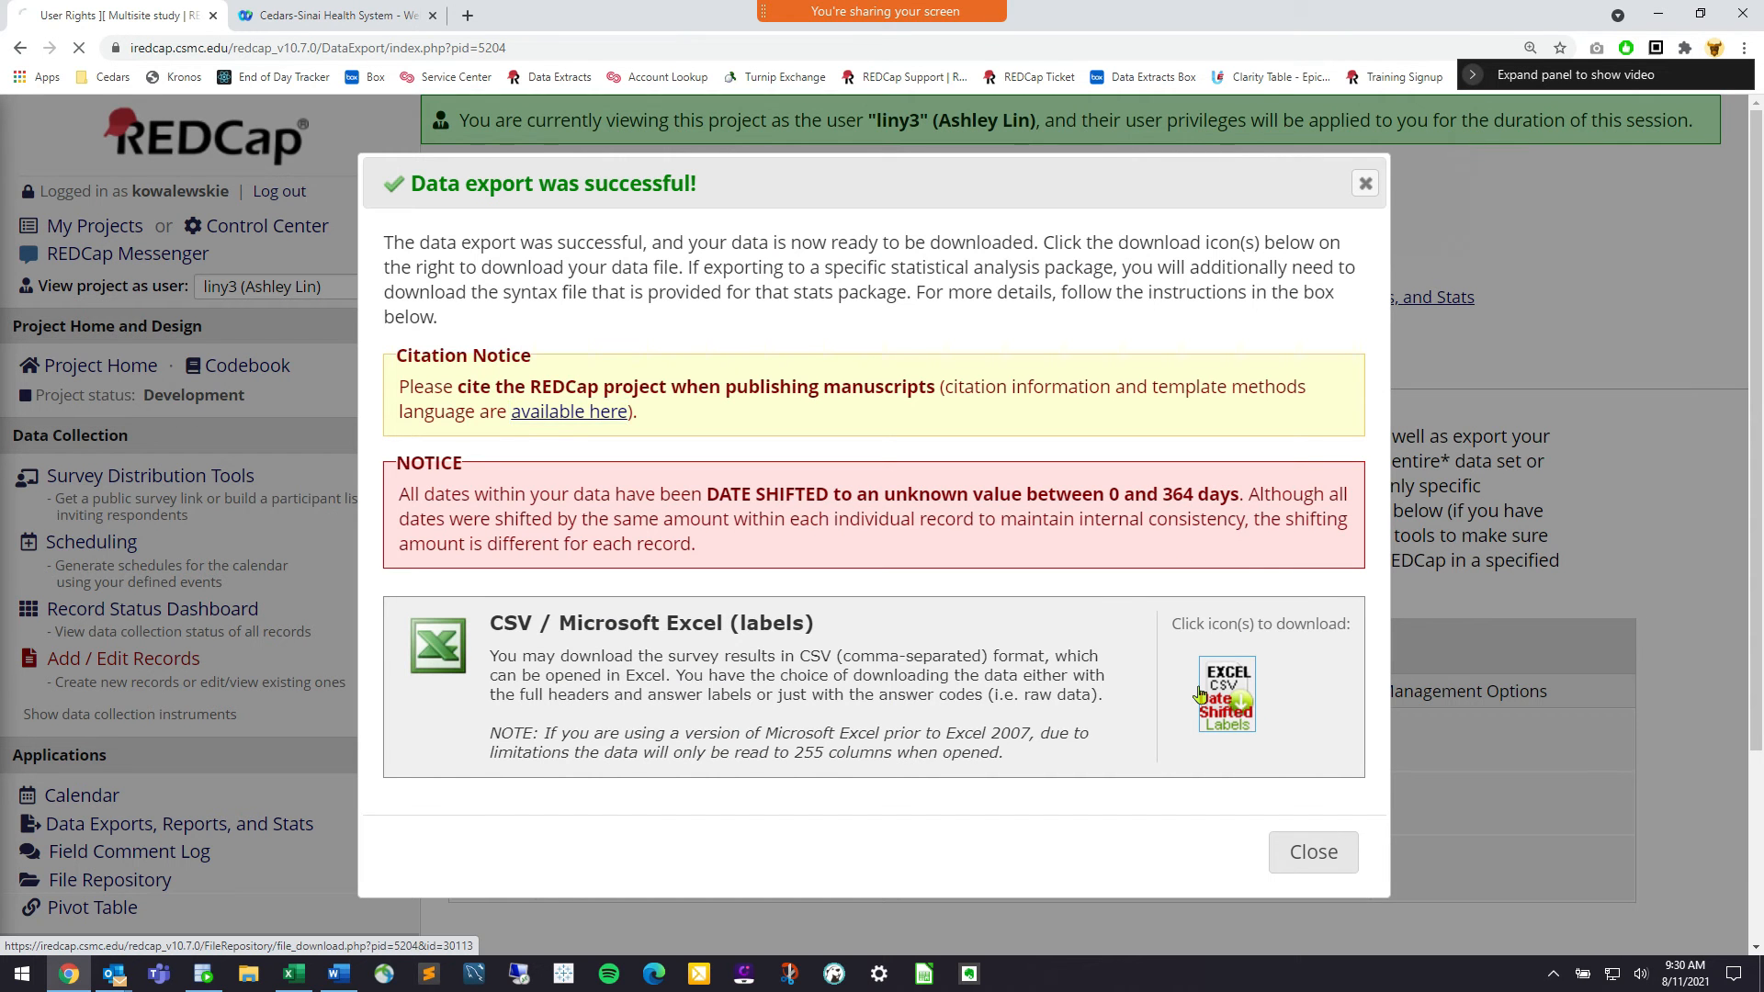
{"action": "left_click", "coordinate": [101, 932]}
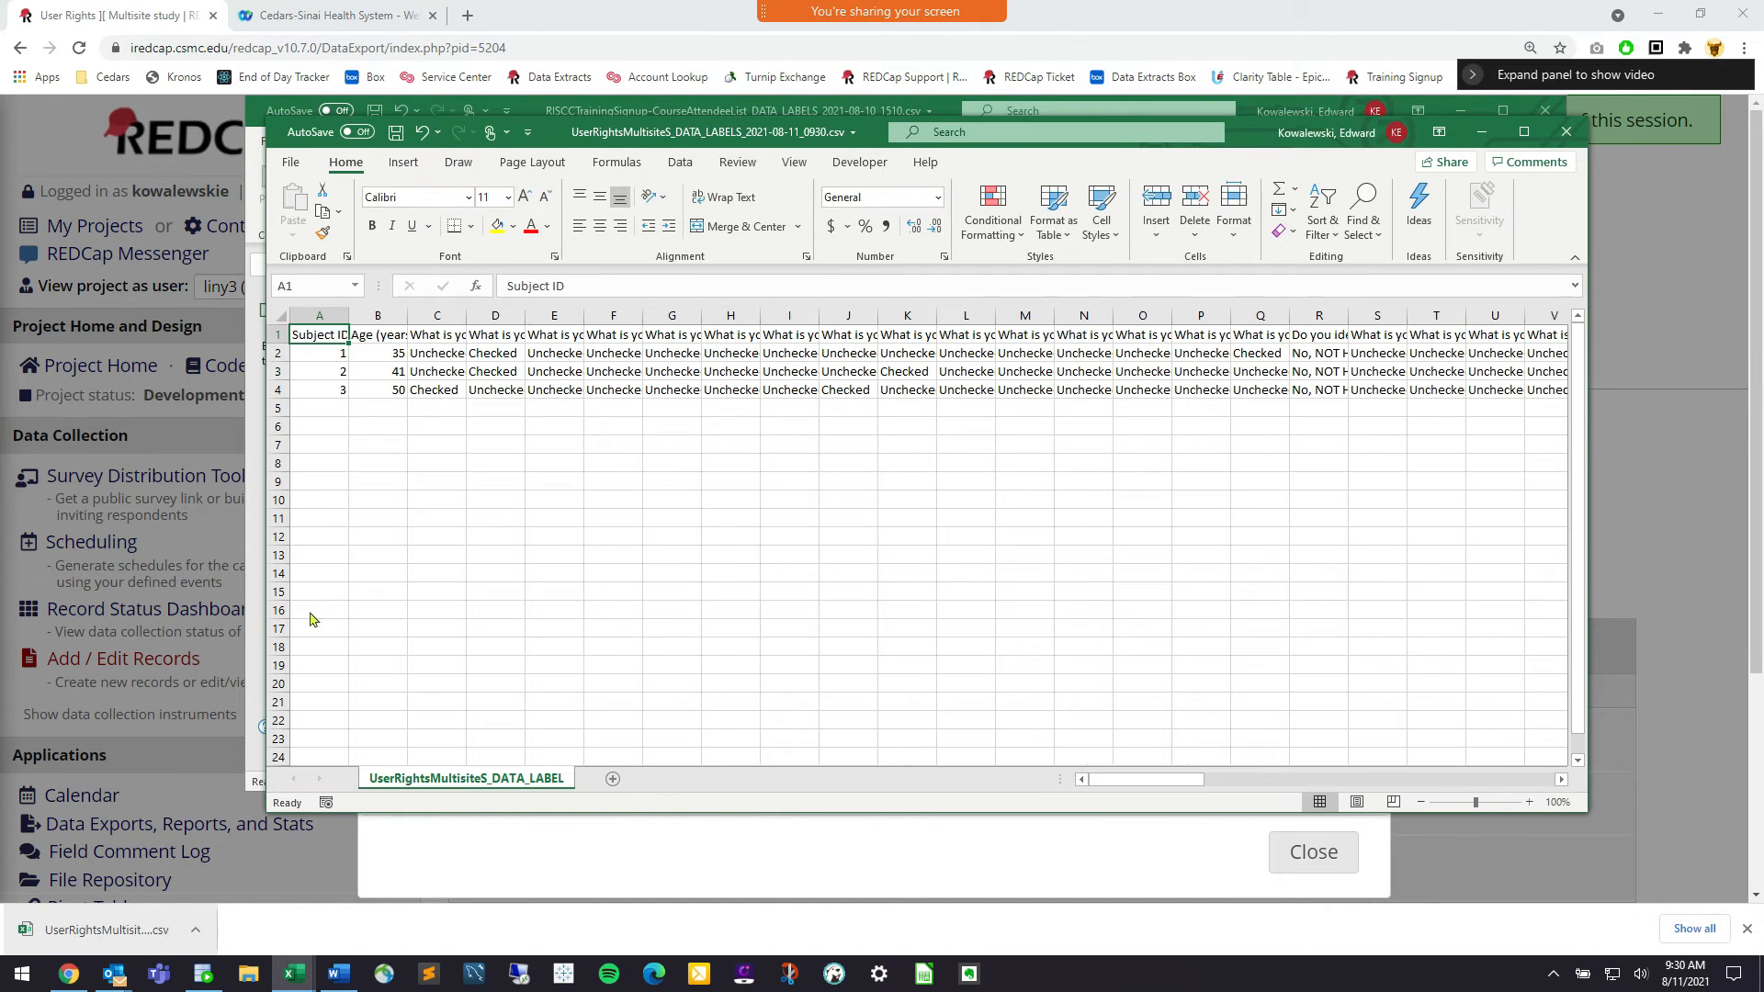
Widen column B and scan the Age, gender identity, sexual orientation and Complete? headers
{"action": "left_click_drag", "start_coordinate": [400, 323], "coordinate": [449, 322]}
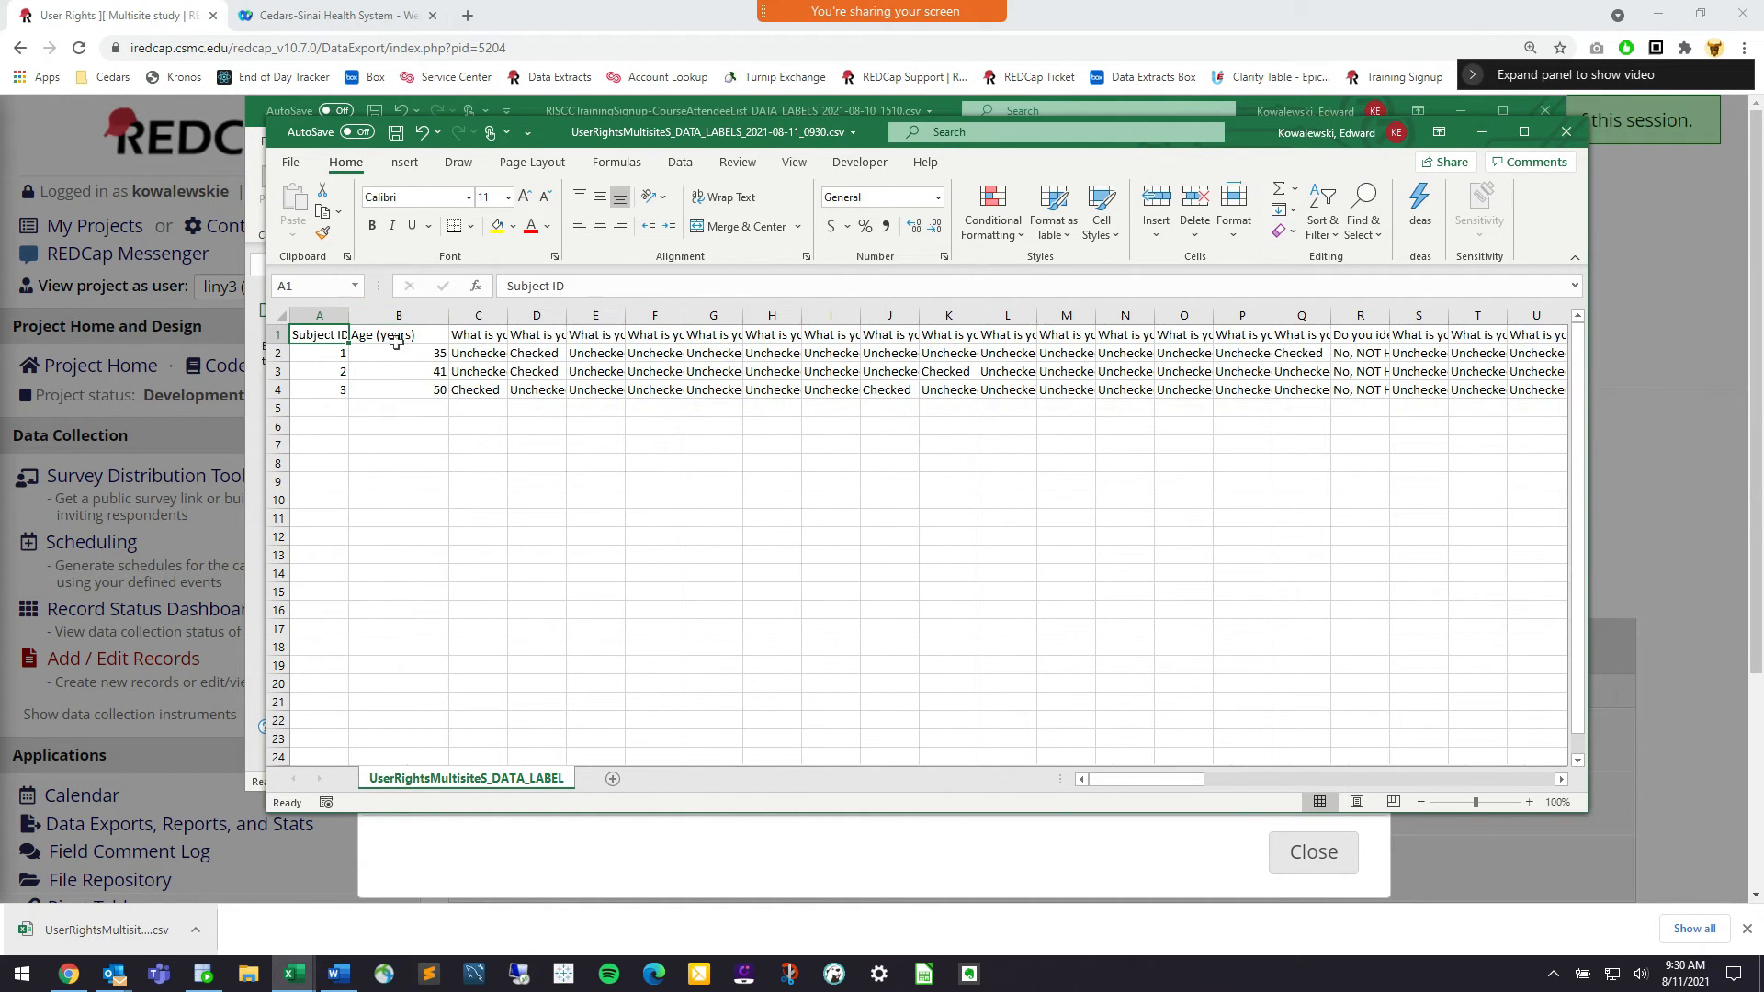
{"action": "left_click", "coordinate": [398, 337]}
{"action": "left_click_drag", "start_coordinate": [406, 389], "coordinate": [399, 336]}
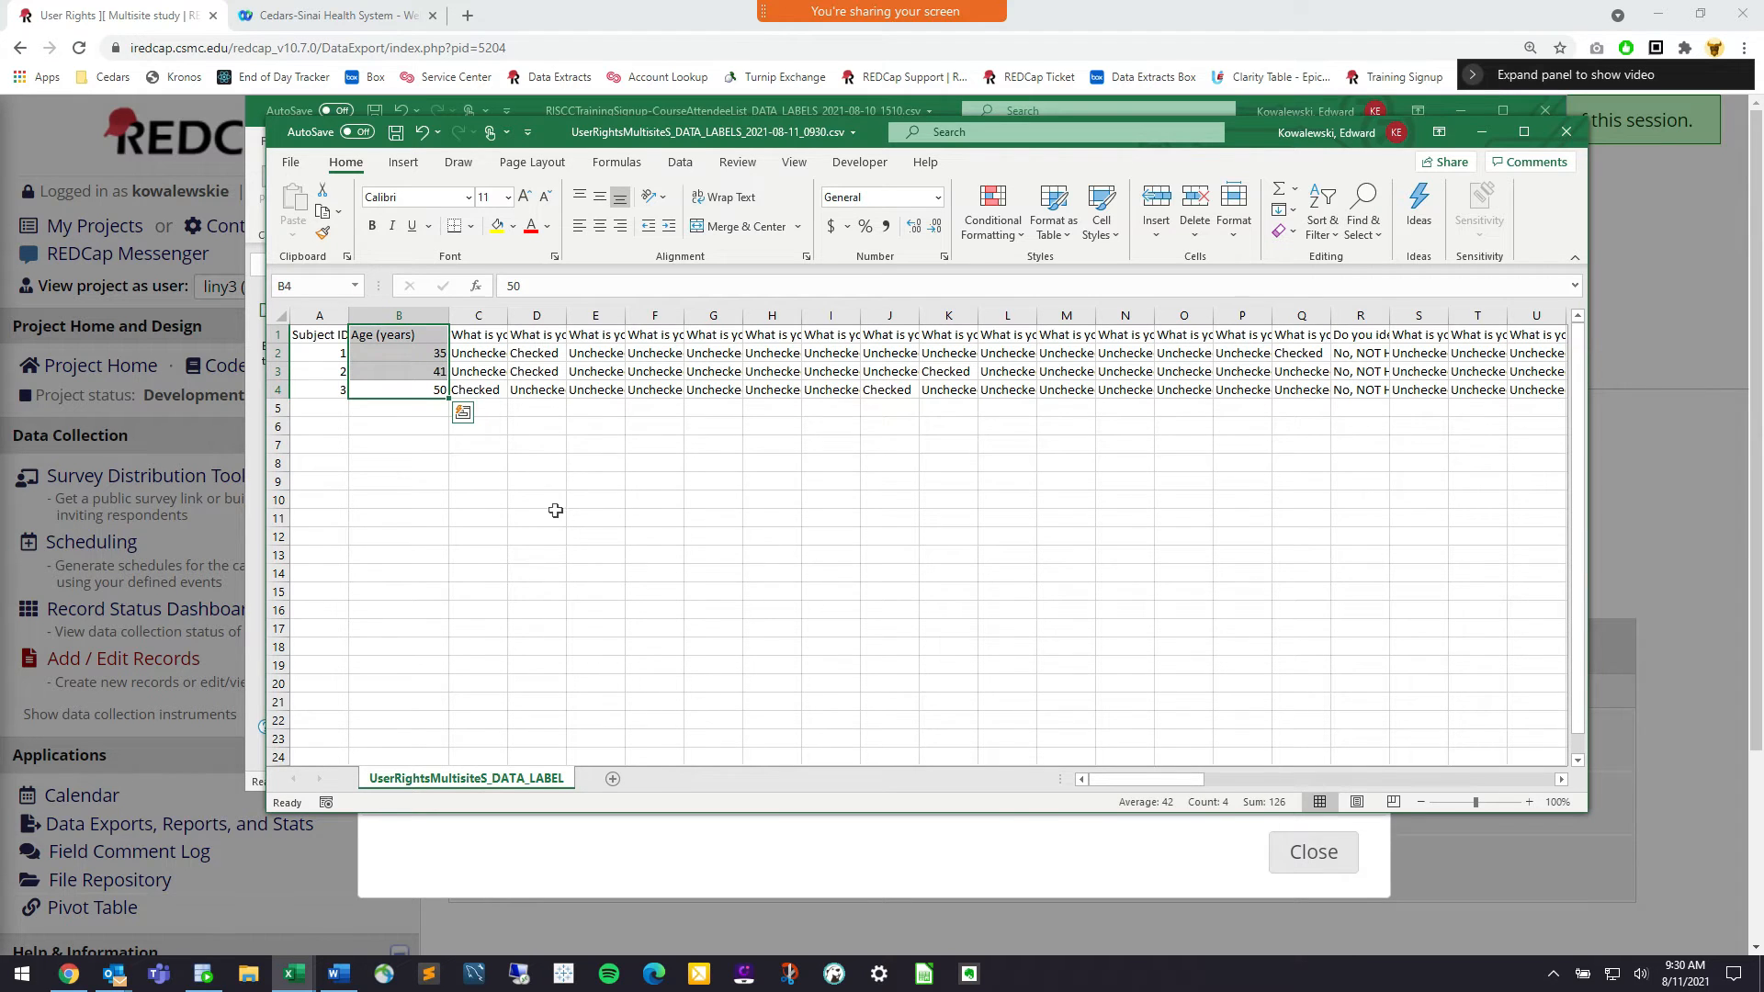
{"action": "left_click", "coordinate": [484, 338]}
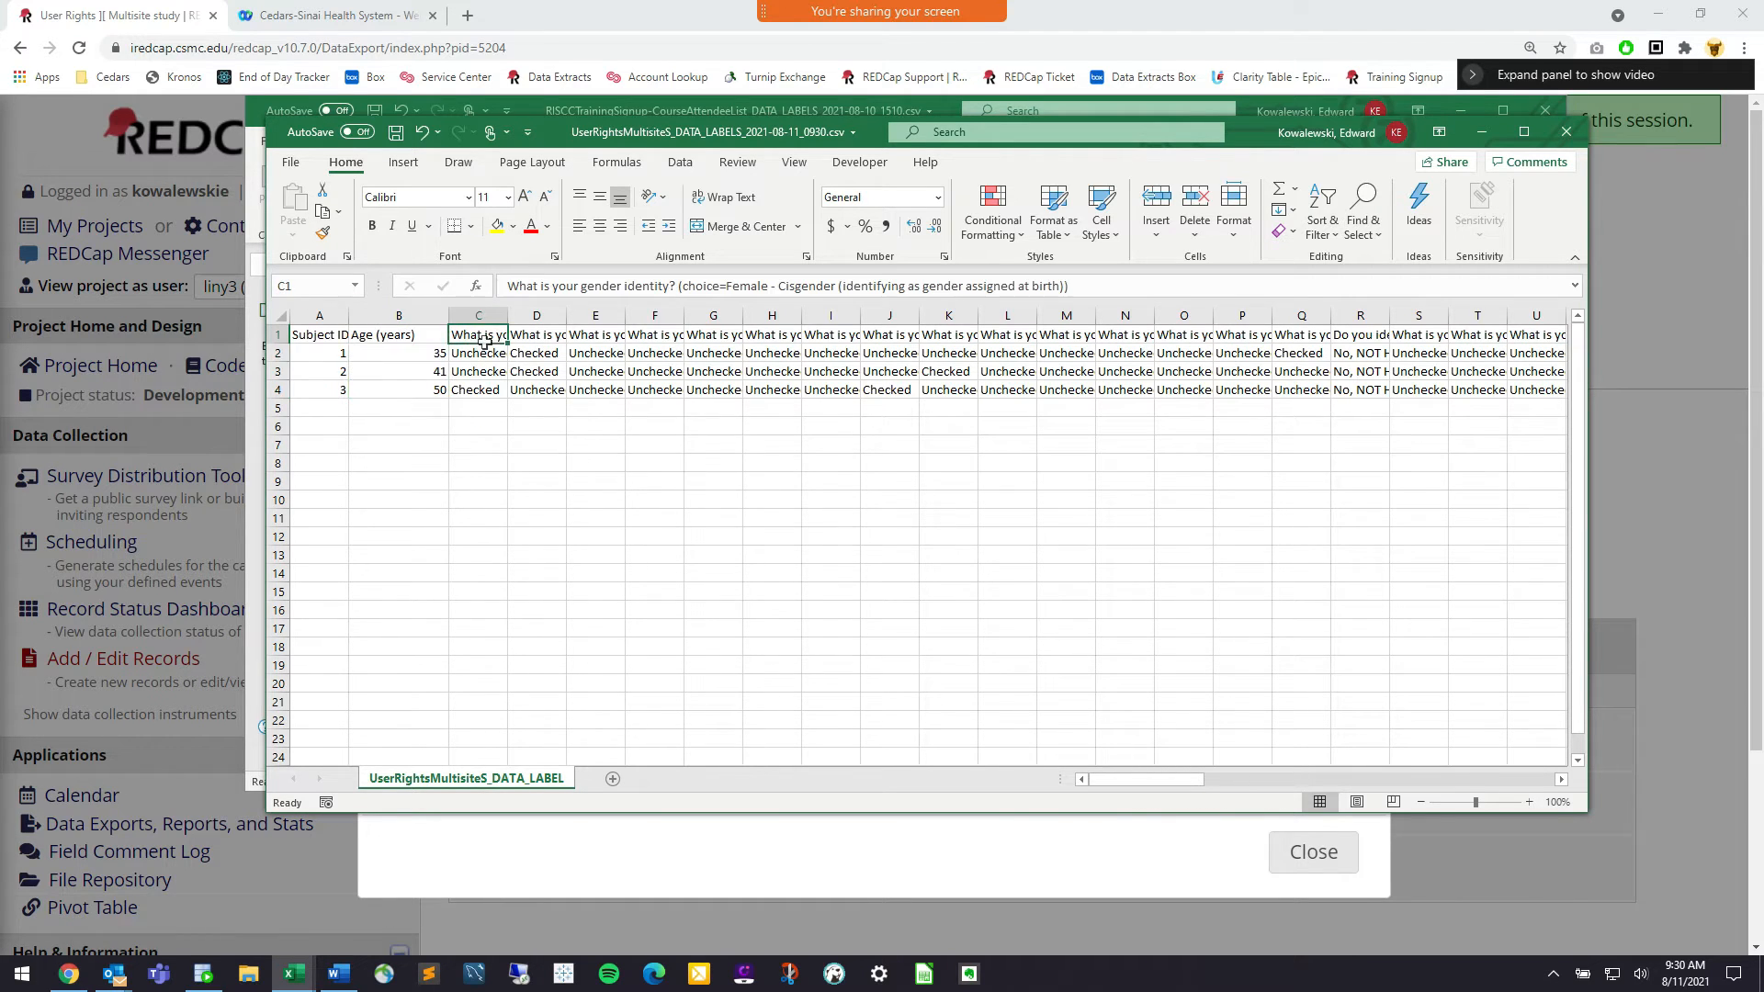
{"action": "left_click", "coordinate": [546, 335]}
{"action": "left_click", "coordinate": [588, 336]}
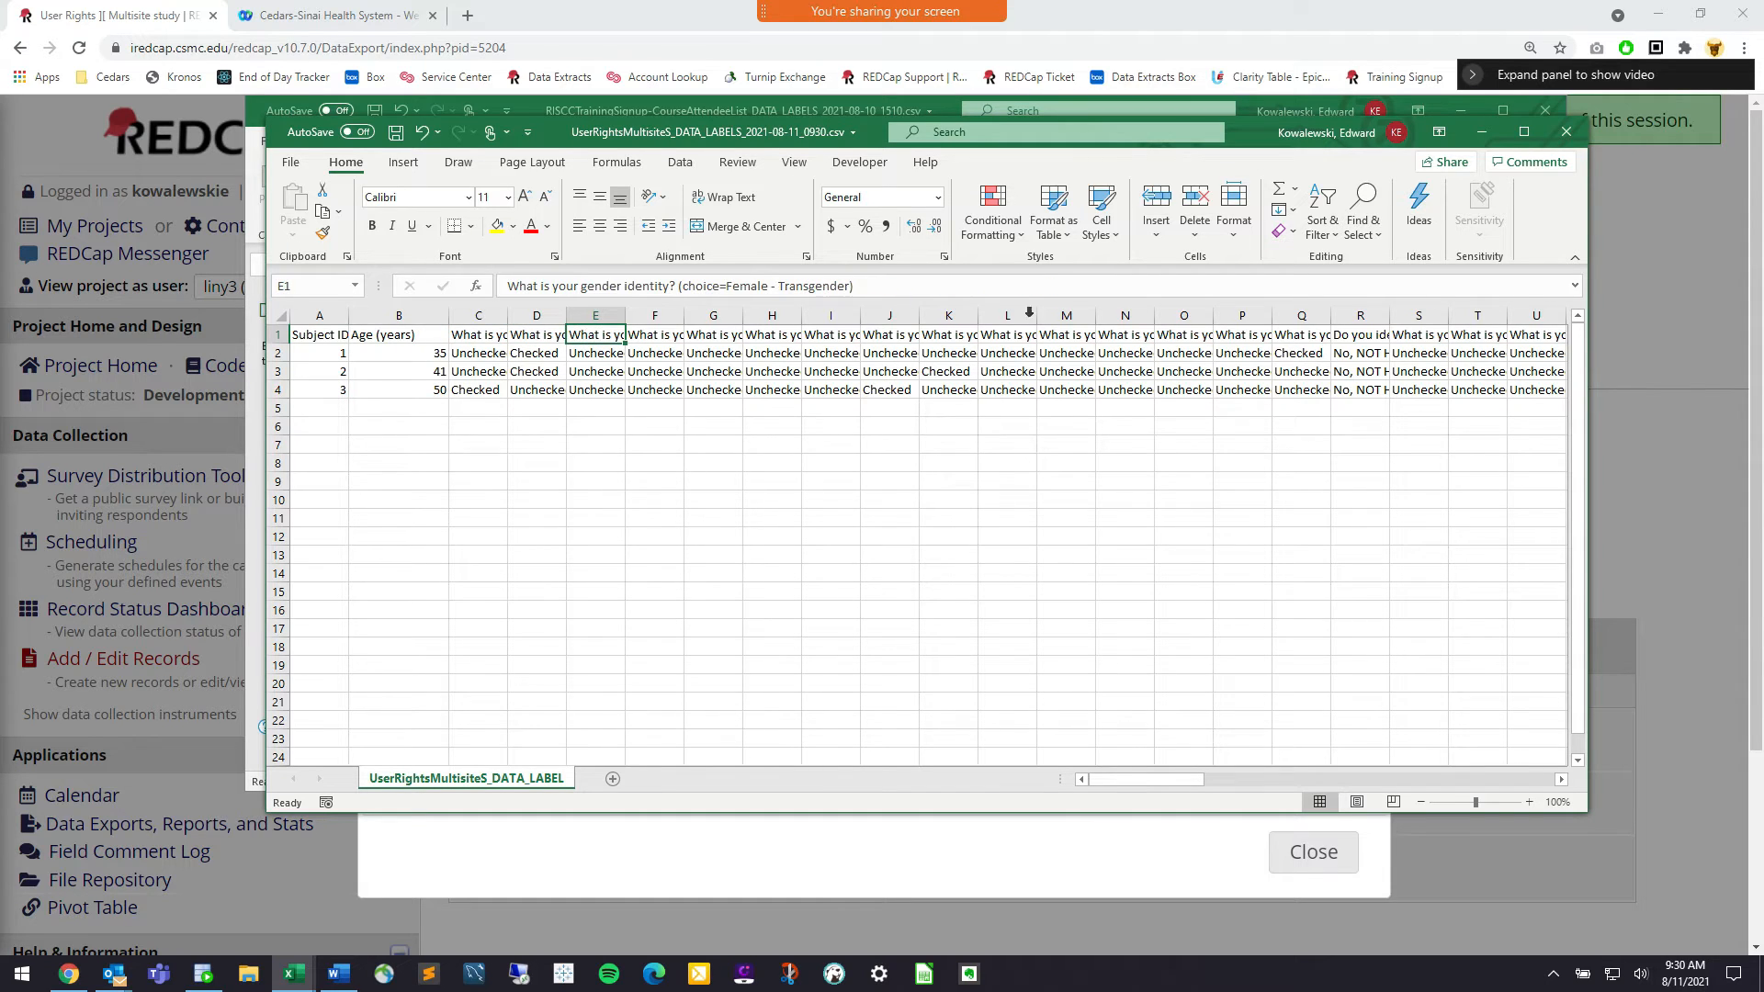
{"action": "left_click", "coordinate": [1071, 333]}
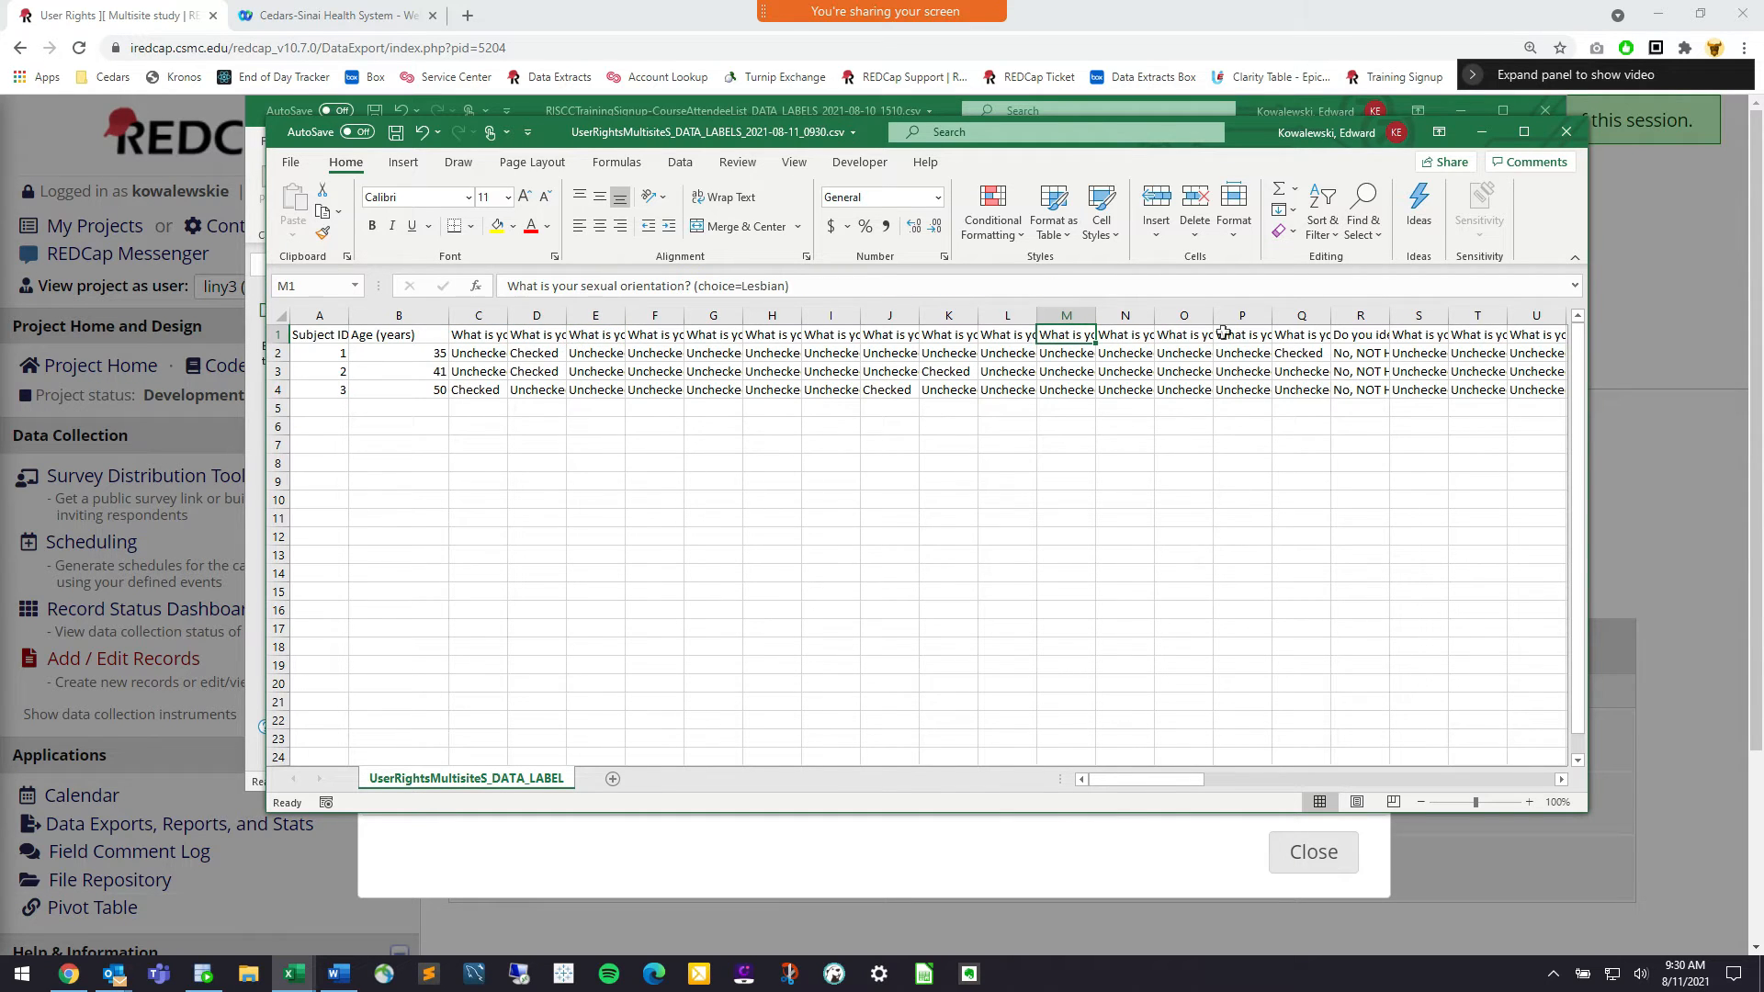
{"action": "key", "text": "Right"}
{"action": "key", "text": "Right"}
{"action": "key", "text": "Right"}
{"action": "key", "text": "Right"}
{"action": "key", "text": "Right"}
{"action": "key", "text": "Right"}
{"action": "key", "text": "Right"}
{"action": "key", "text": "Right"}
{"action": "key", "text": "Right"}
{"action": "key", "text": "Right"}
{"action": "key", "text": "Right"}
{"action": "key", "text": "Right"}
{"action": "key", "text": "Right"}
{"action": "key", "text": "Right"}
{"action": "key", "text": "Right"}
{"action": "key", "text": "Right"}
{"action": "key", "text": "Right"}
{"action": "key", "text": "Right"}
{"action": "key", "text": "Right"}
{"action": "key", "text": "Right"}
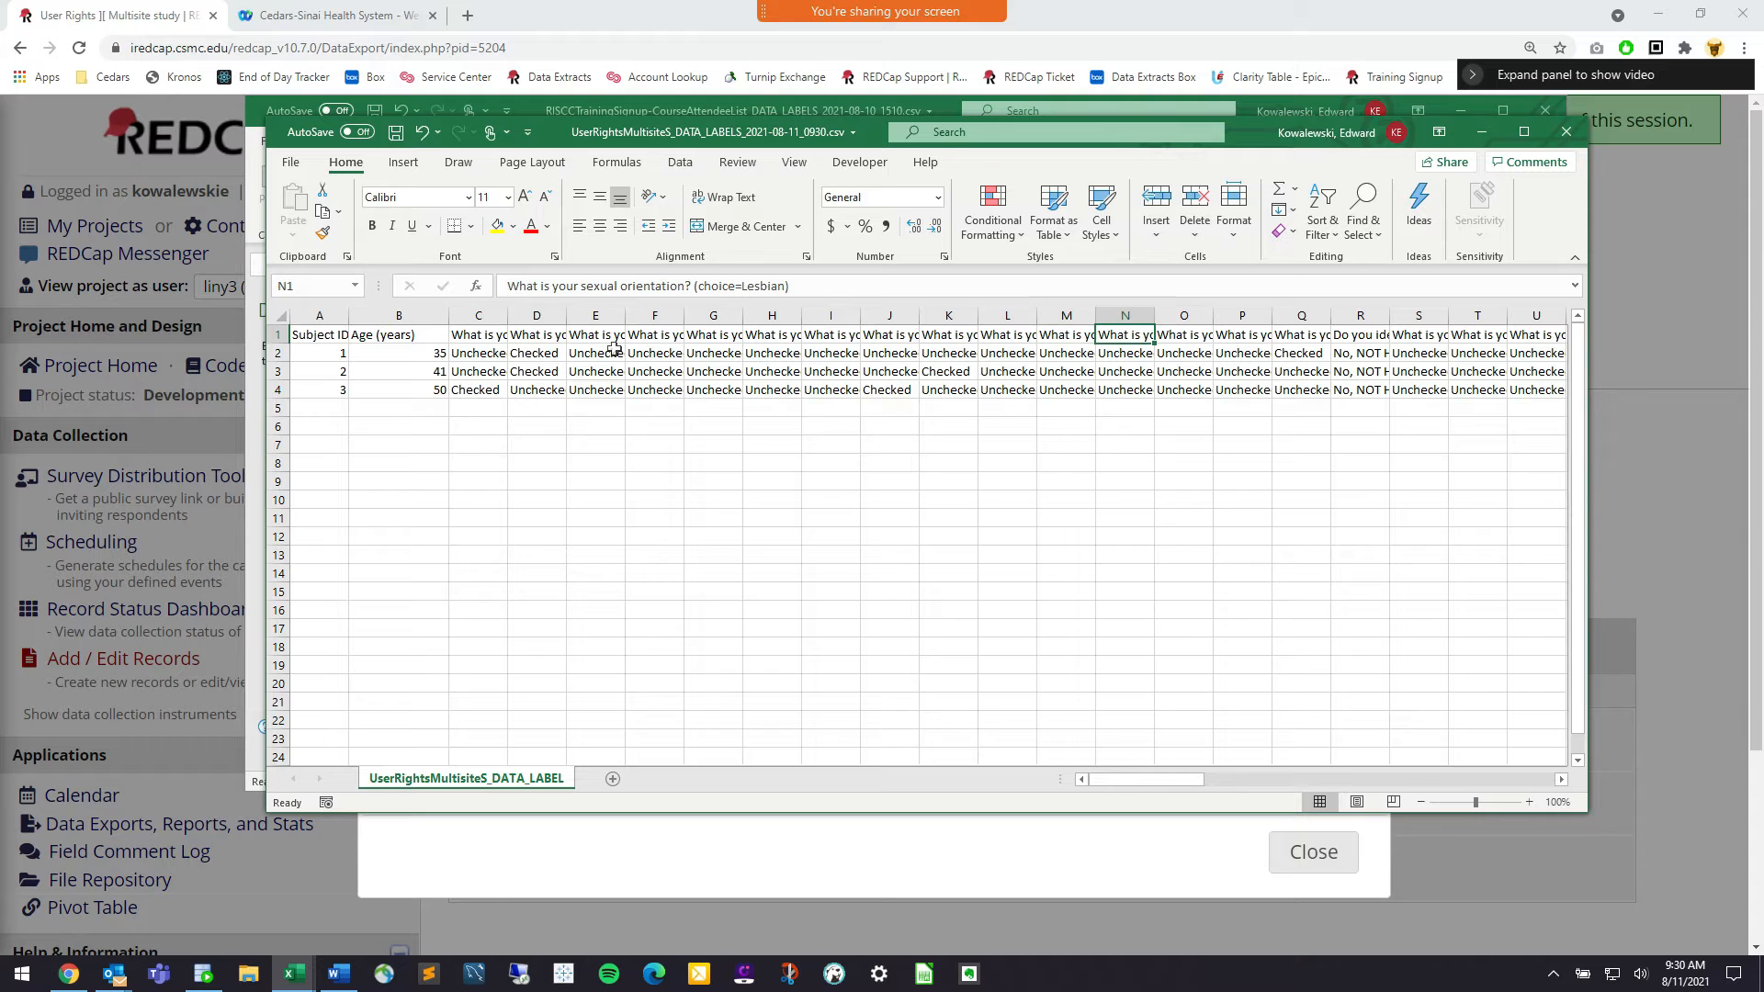
{"action": "key", "text": "Right"}
{"action": "key", "text": "Right"}
{"action": "key", "text": "Right"}
{"action": "key", "text": "Right"}
{"action": "key", "text": "Right"}
{"action": "key", "text": "Right"}
{"action": "key", "text": "Right"}
{"action": "key", "text": "Right"}
{"action": "key", "text": "Right"}
{"action": "key", "text": "Right"}
{"action": "key", "text": "Right"}
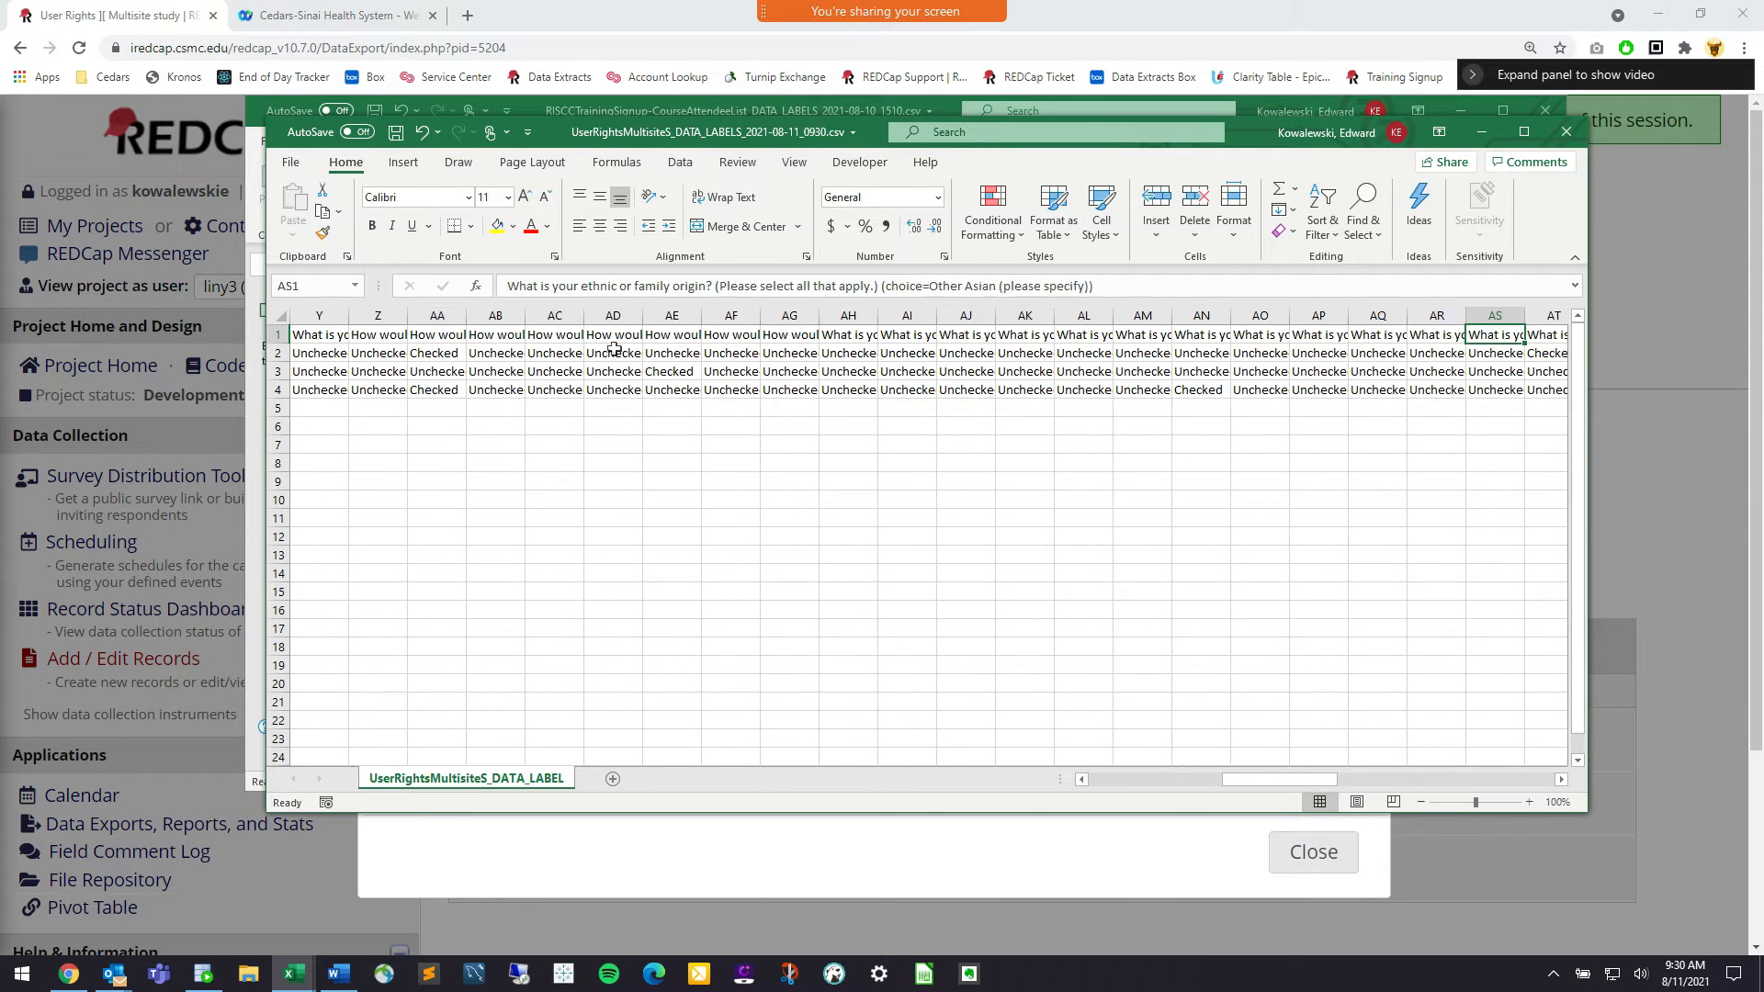
{"action": "key", "text": "Right"}
{"action": "key", "text": "Right"}
{"action": "key", "text": "Right"}
{"action": "key", "text": "Right"}
{"action": "key", "text": "Right"}
{"action": "key", "text": "Right"}
{"action": "key", "text": "Right"}
{"action": "key", "text": "Right"}
{"action": "key", "text": "Right"}
{"action": "key", "text": "Right"}
{"action": "key", "text": "Right"}
{"action": "key", "text": "Right"}
{"action": "key", "text": "Right"}
{"action": "key", "text": "Right"}
{"action": "key", "text": "Right"}
{"action": "key", "text": "Right"}
{"action": "key", "text": "Right"}
{"action": "key", "text": "Right"}
{"action": "key", "text": "Right"}
{"action": "key", "text": "Right"}
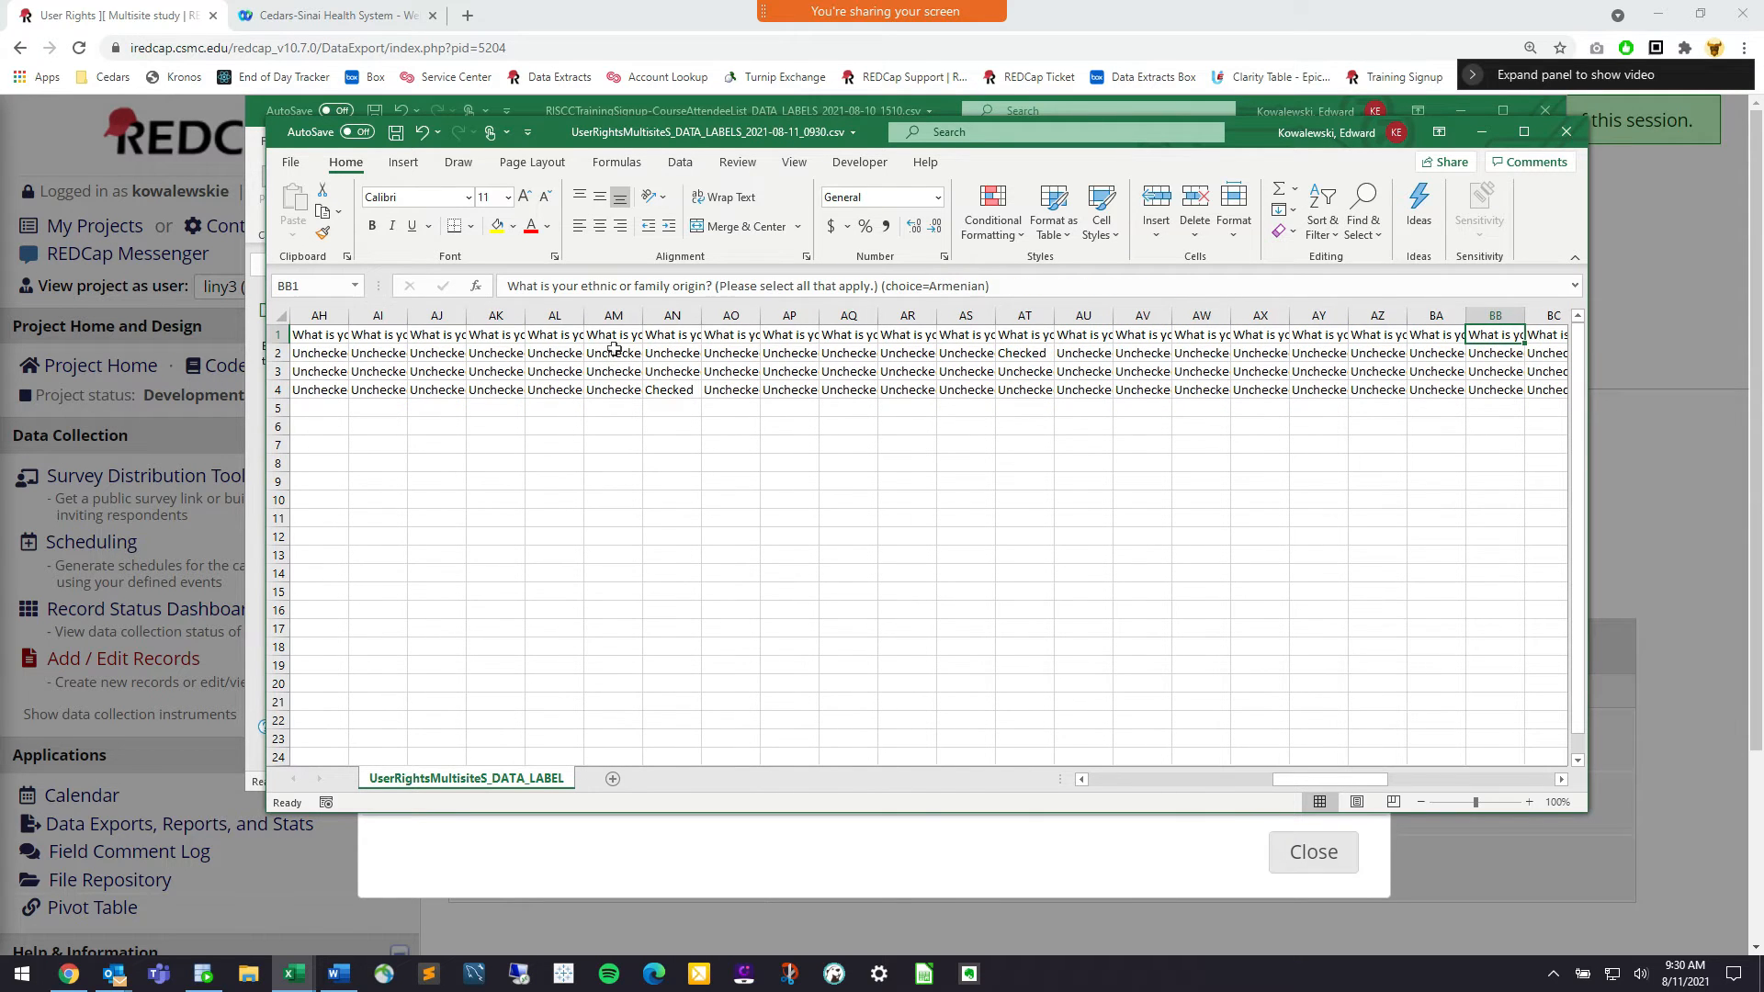
{"action": "key", "text": "Left"}
{"action": "key", "text": "Left"}
{"action": "key", "text": "Left"}
{"action": "key", "text": "Left"}
{"action": "key", "text": "Left"}
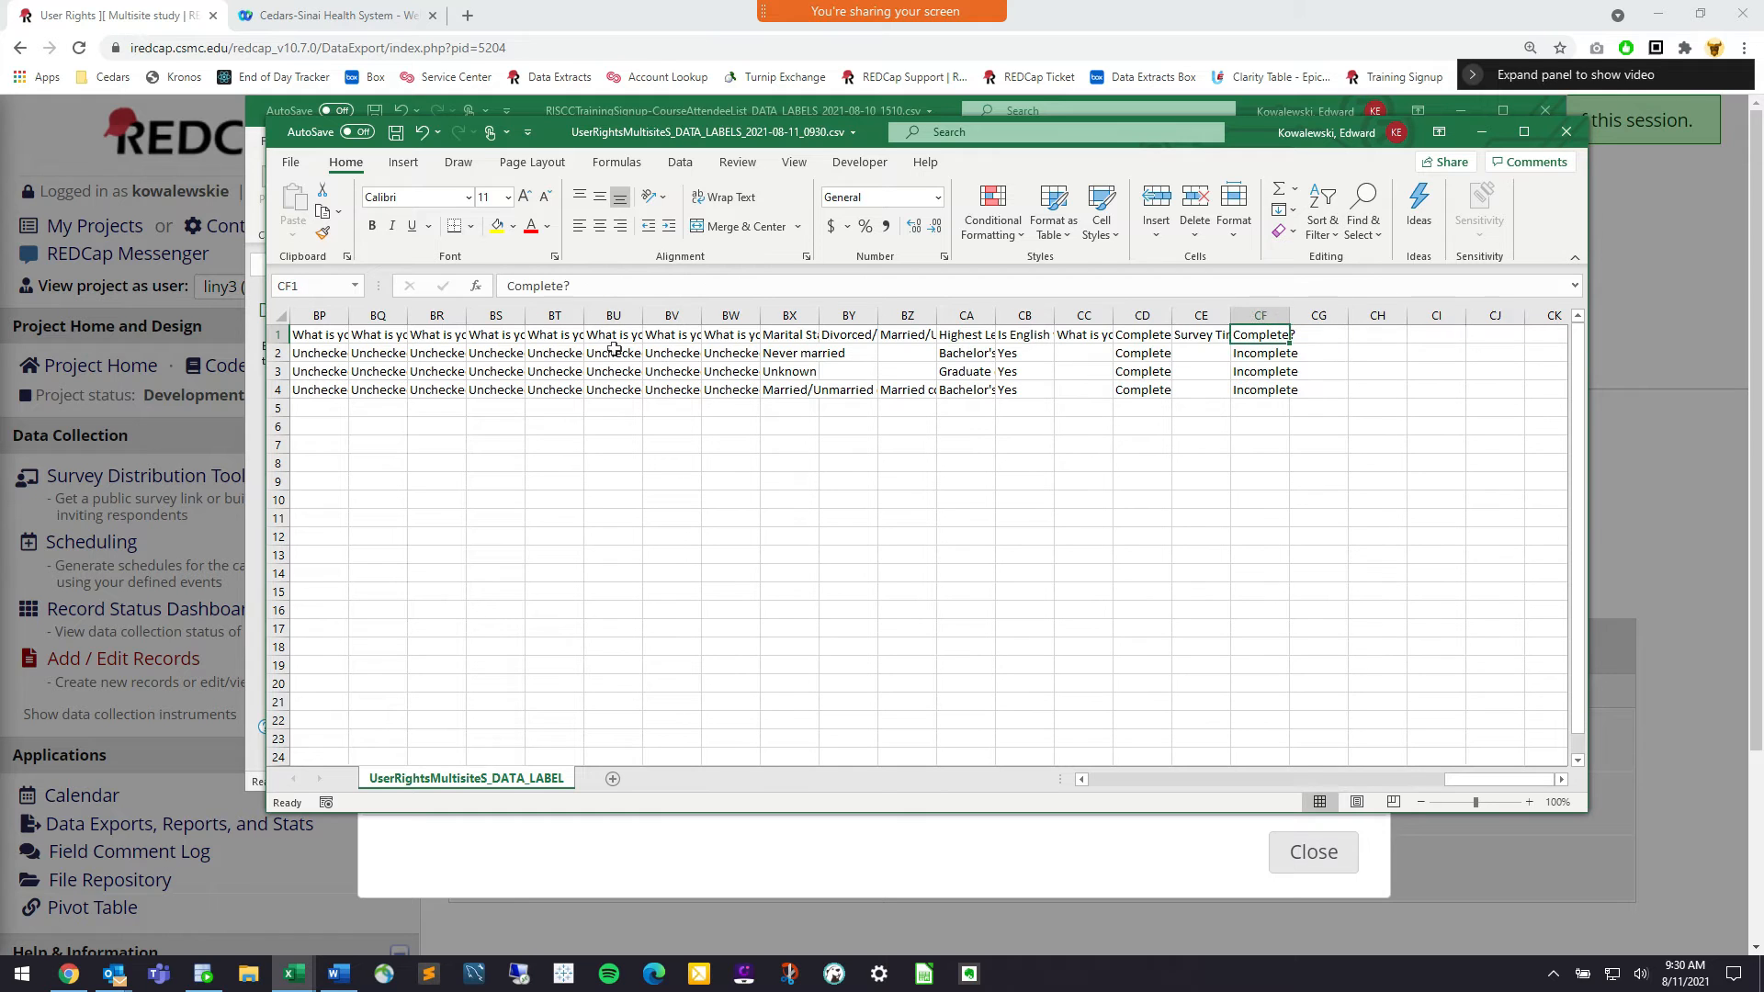
Close the exported spreadsheet without saving and return to REDCap
{"action": "left_click", "coordinate": [1566, 131]}
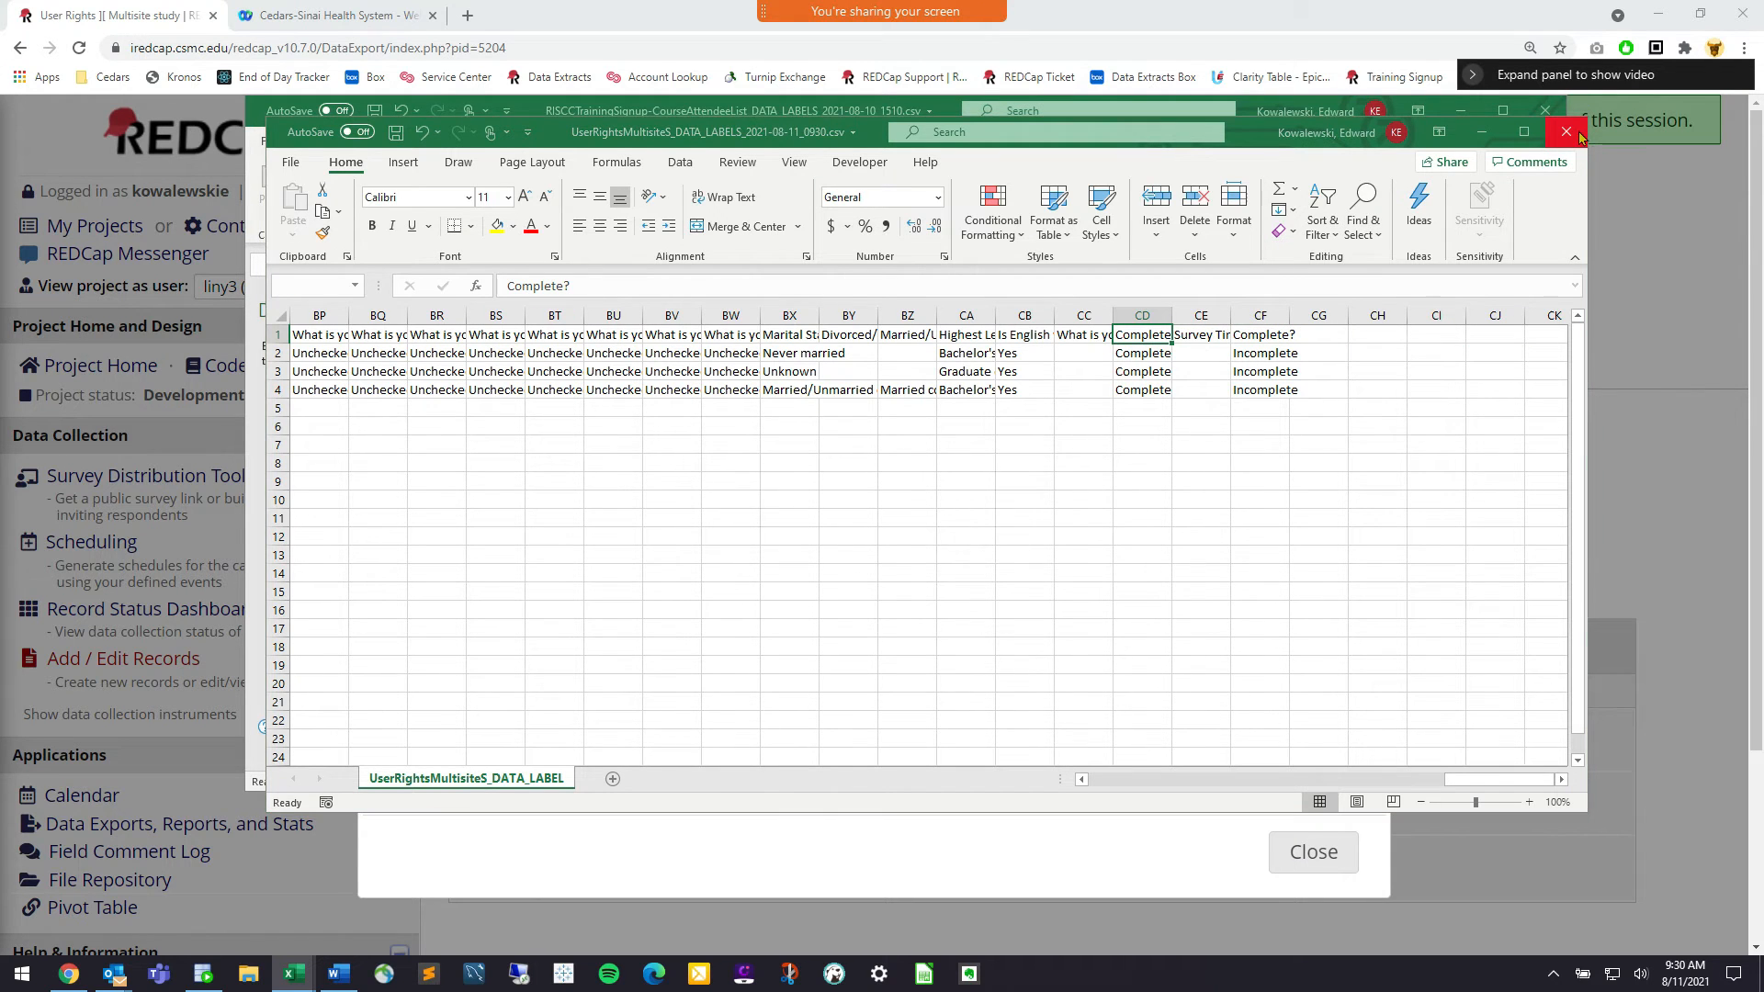
{"action": "left_click", "coordinate": [881, 516]}
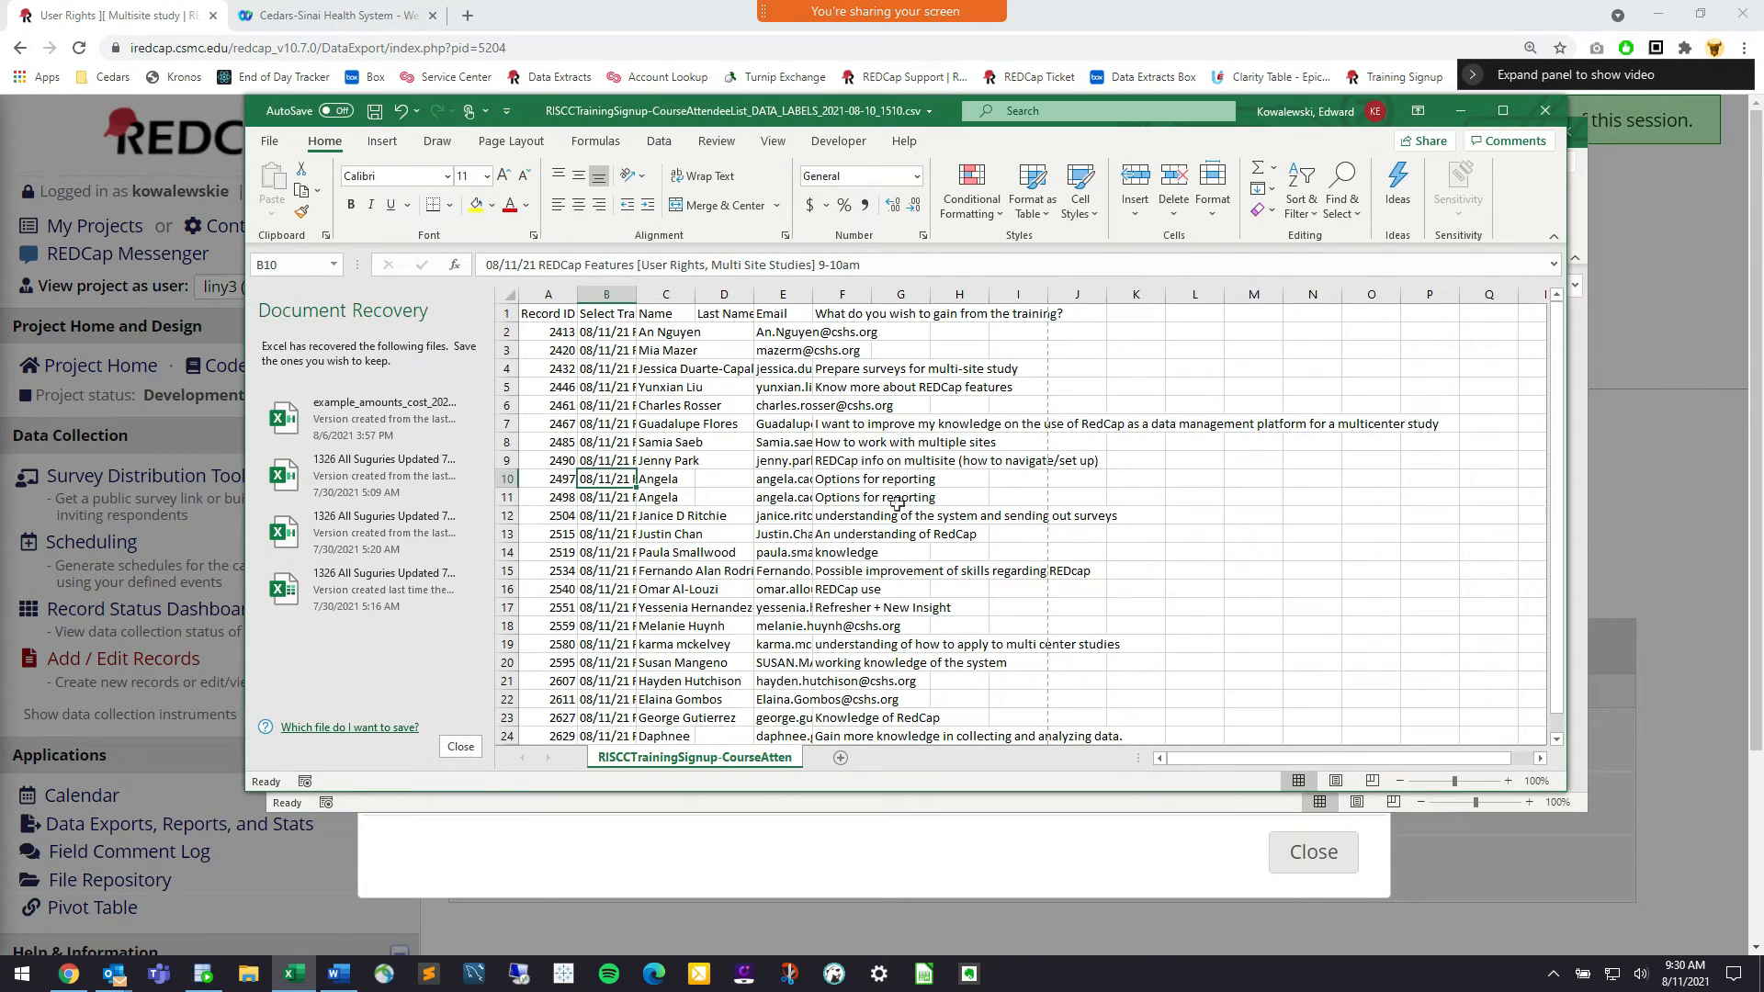
{"action": "left_click", "coordinate": [1465, 112]}
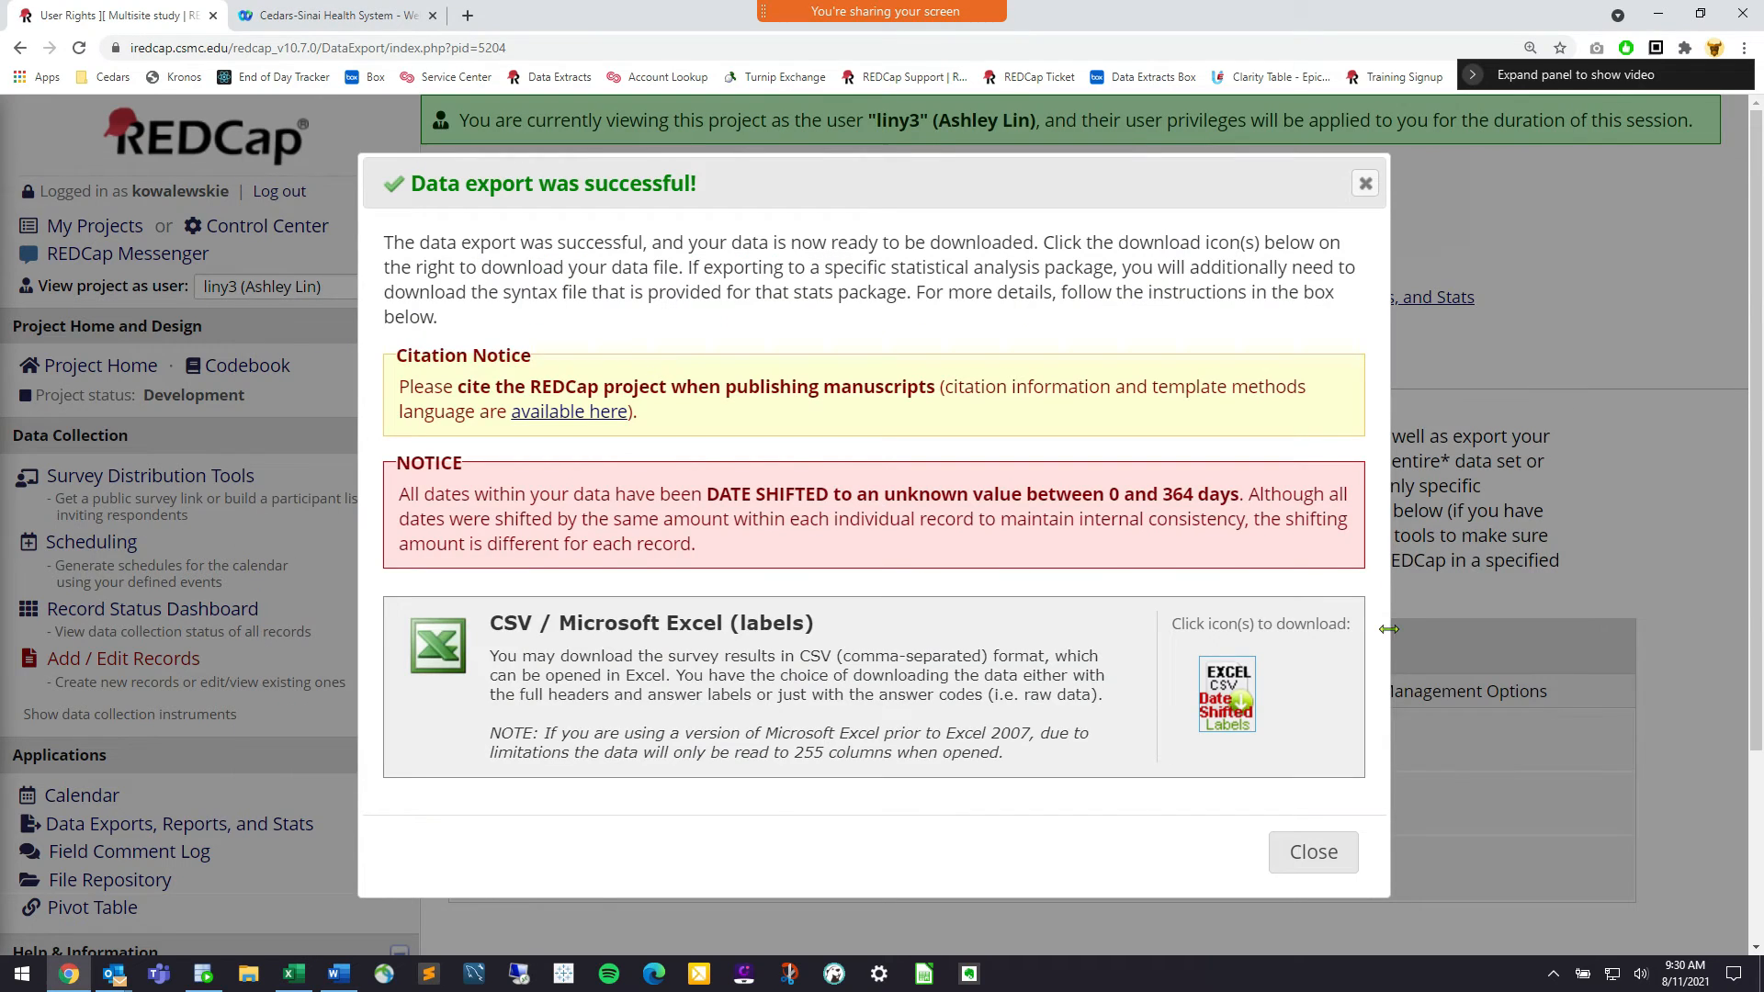
Close the export results and choose [Stop viewing as user] to restore your own privileges
{"action": "left_click", "coordinate": [1316, 854]}
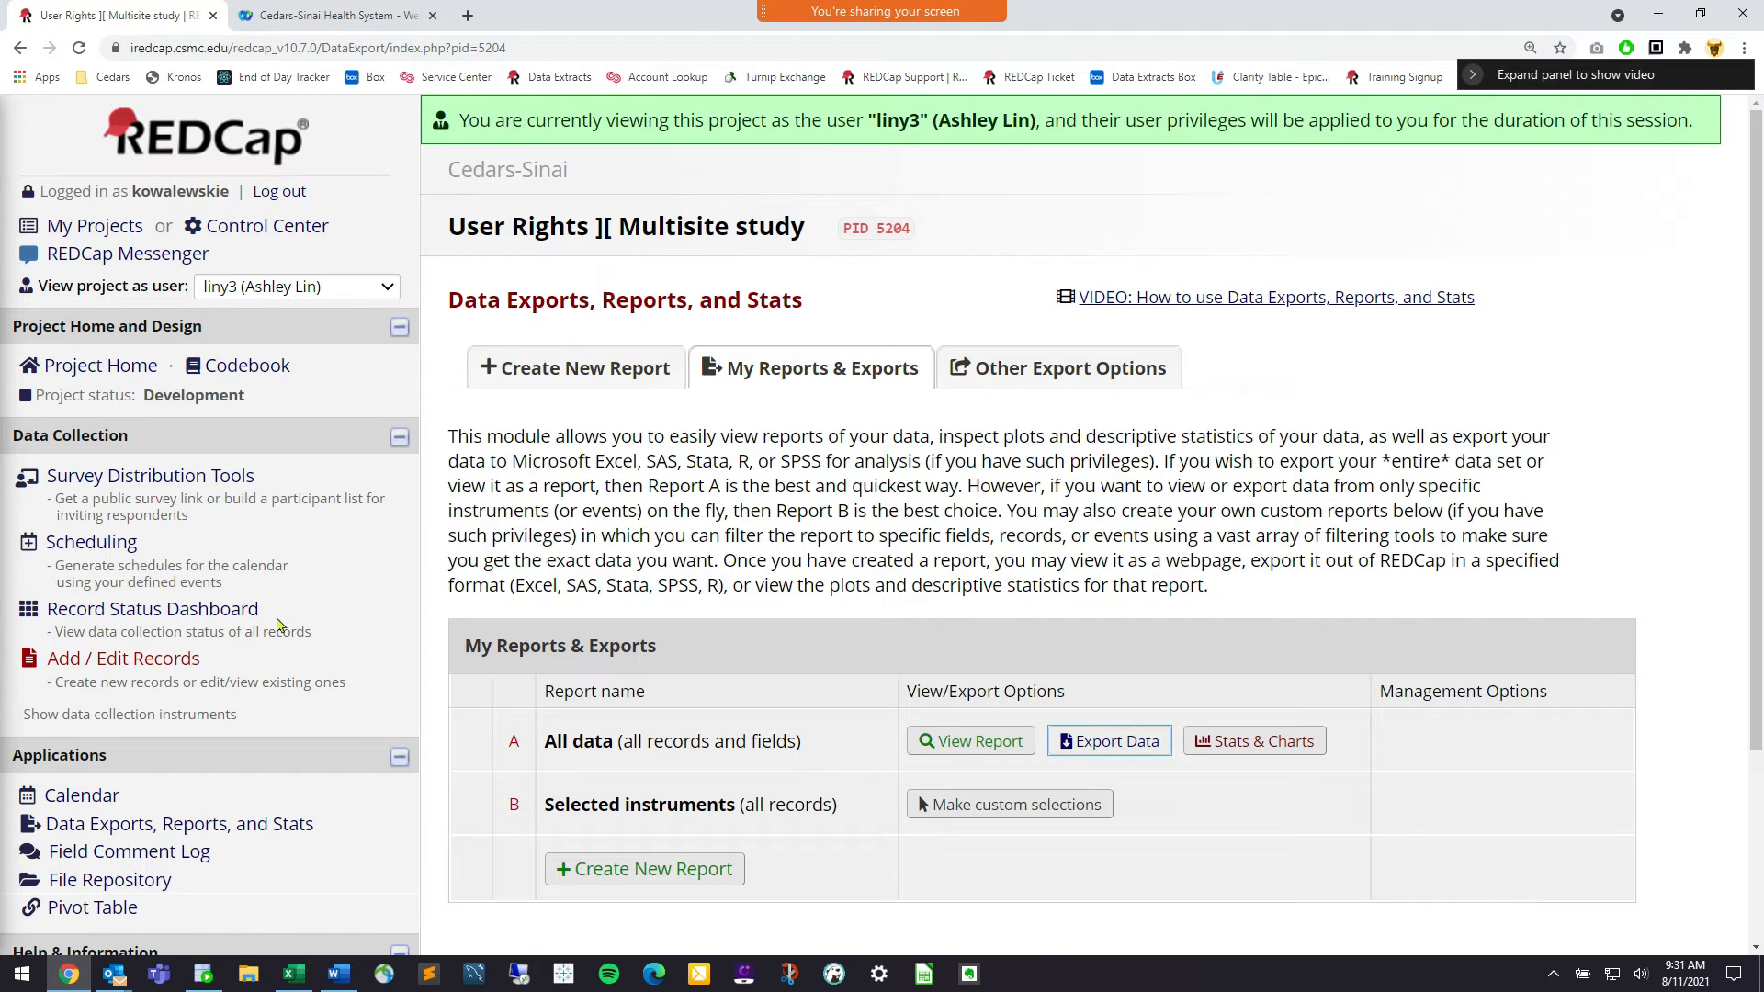
{"action": "left_click", "coordinate": [317, 286]}
{"action": "left_click", "coordinate": [331, 322]}
{"action": "left_click", "coordinate": [1140, 607]}
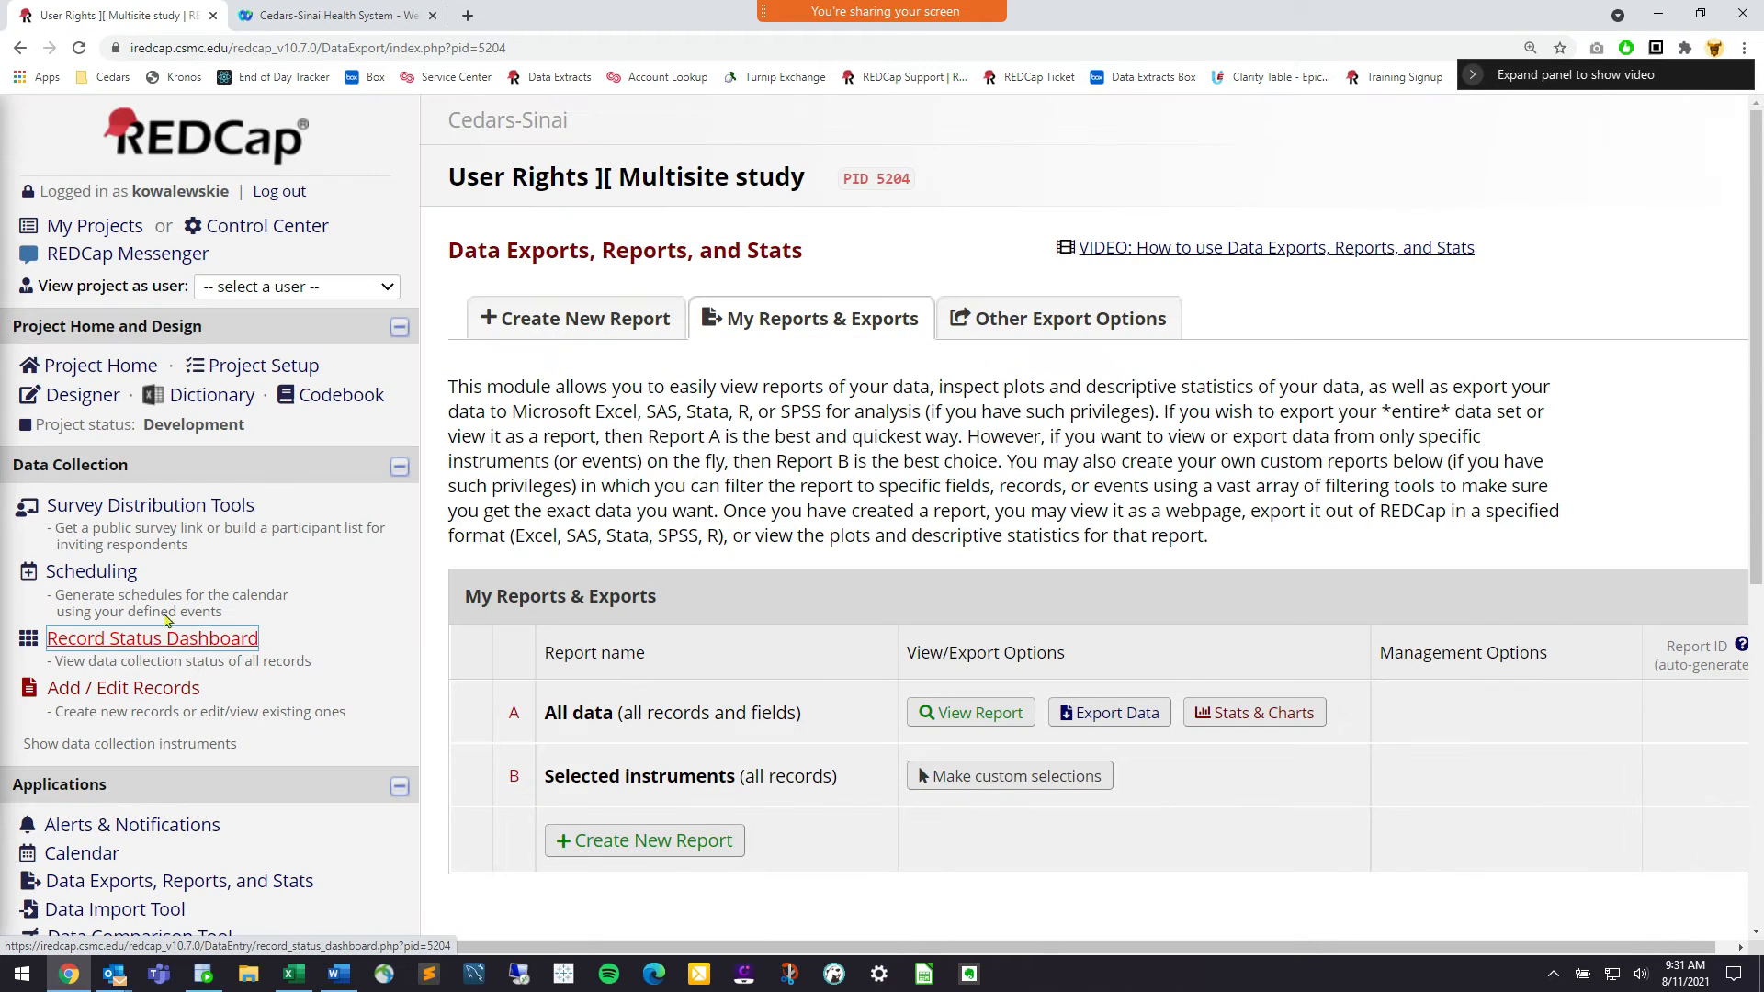
Create a 'PHI Form' instrument in the Online Designer and drag it above Demographics
{"action": "left_click", "coordinate": [83, 395]}
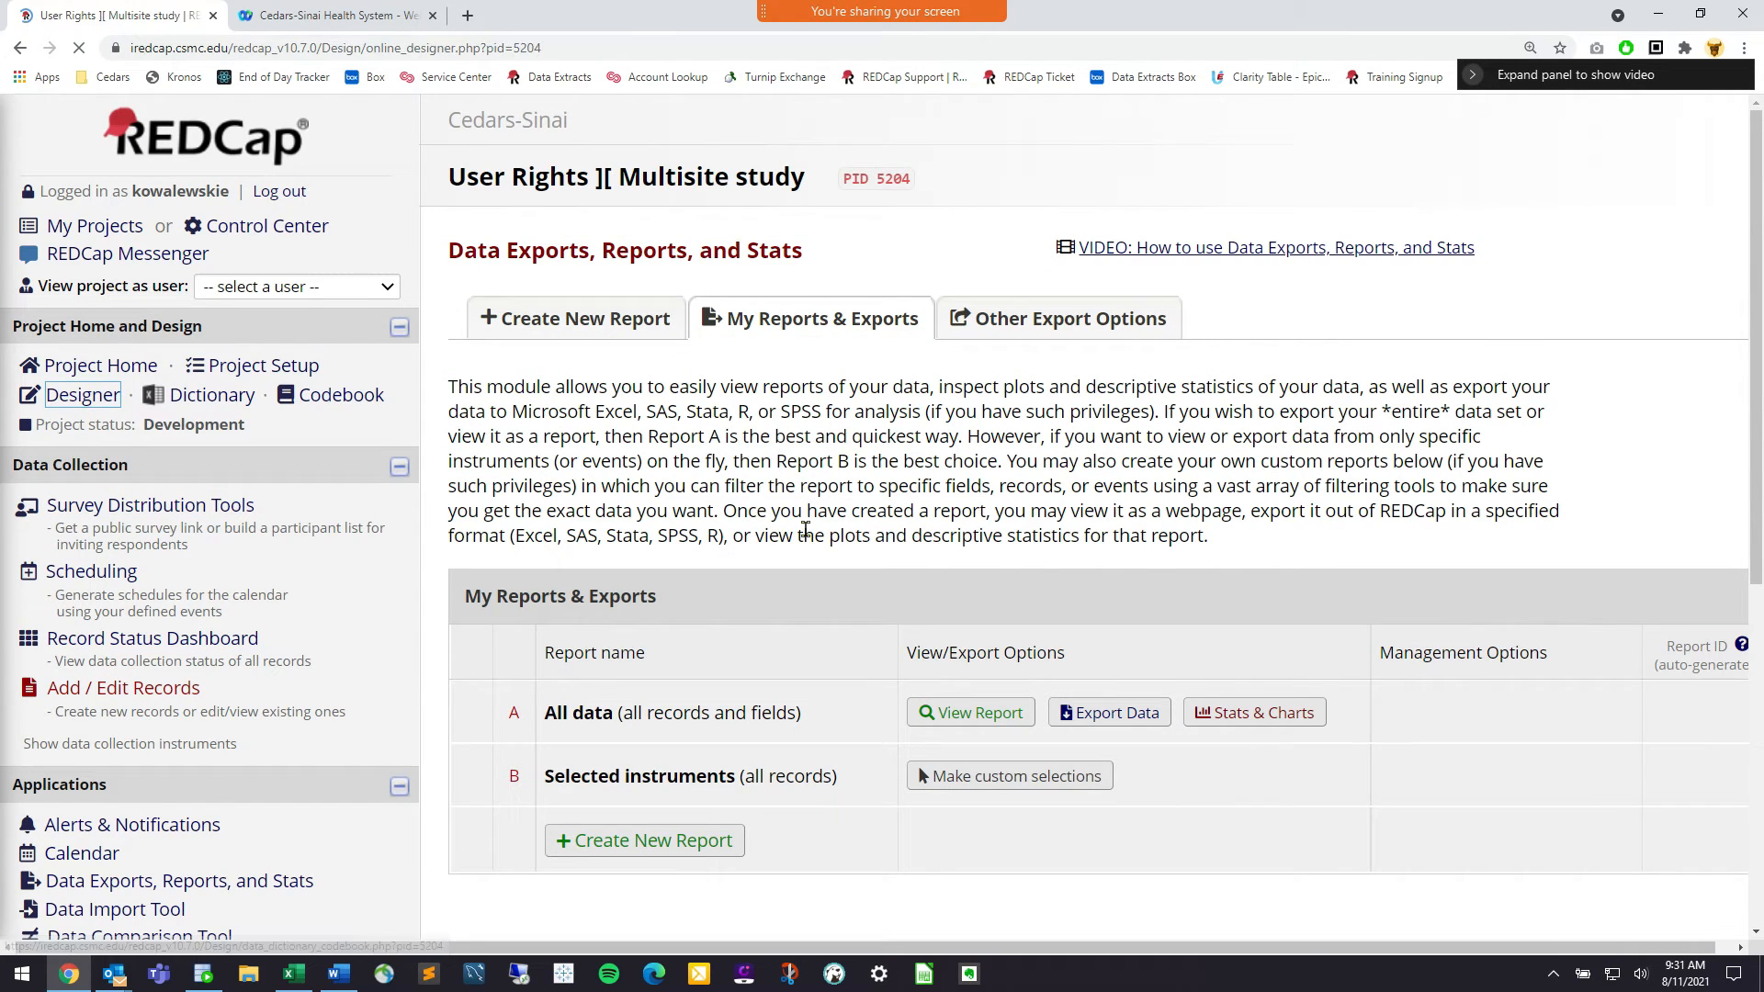
{"action": "scroll", "coordinate": [552, 533], "scroll_direction": "down", "scroll_amount": 2}
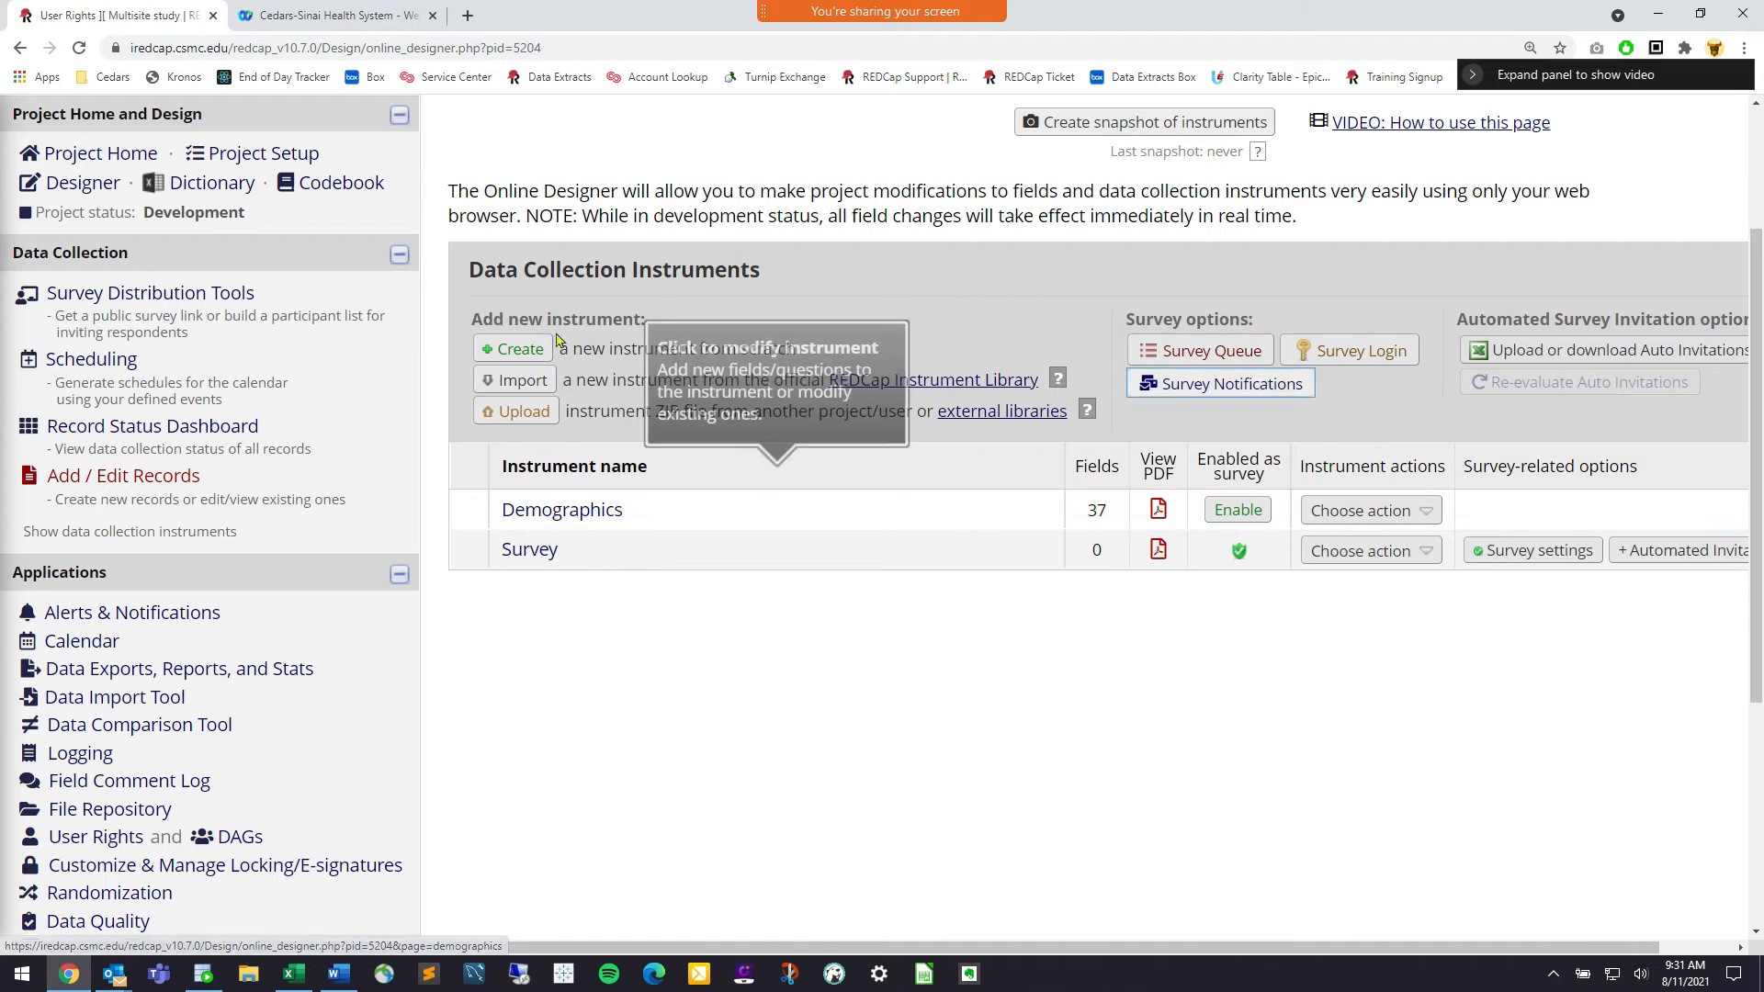
{"action": "left_click", "coordinate": [536, 352]}
{"action": "left_click", "coordinate": [611, 561]}
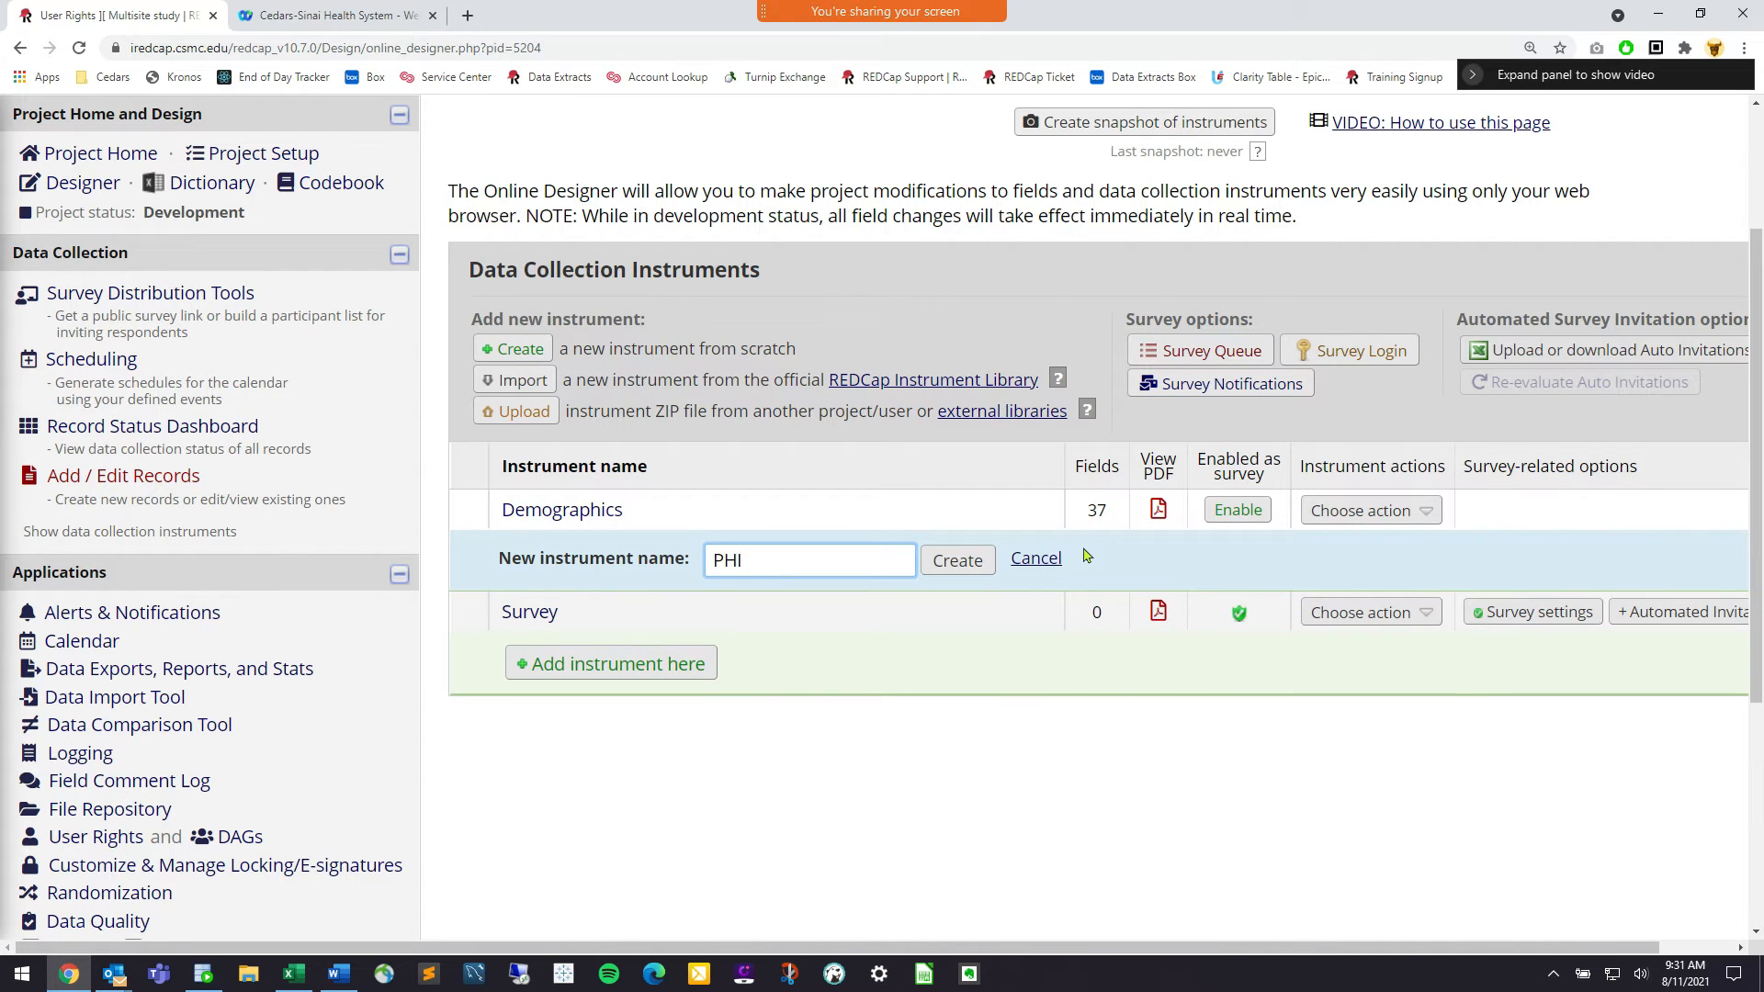
{"action": "left_click", "coordinate": [957, 561]}
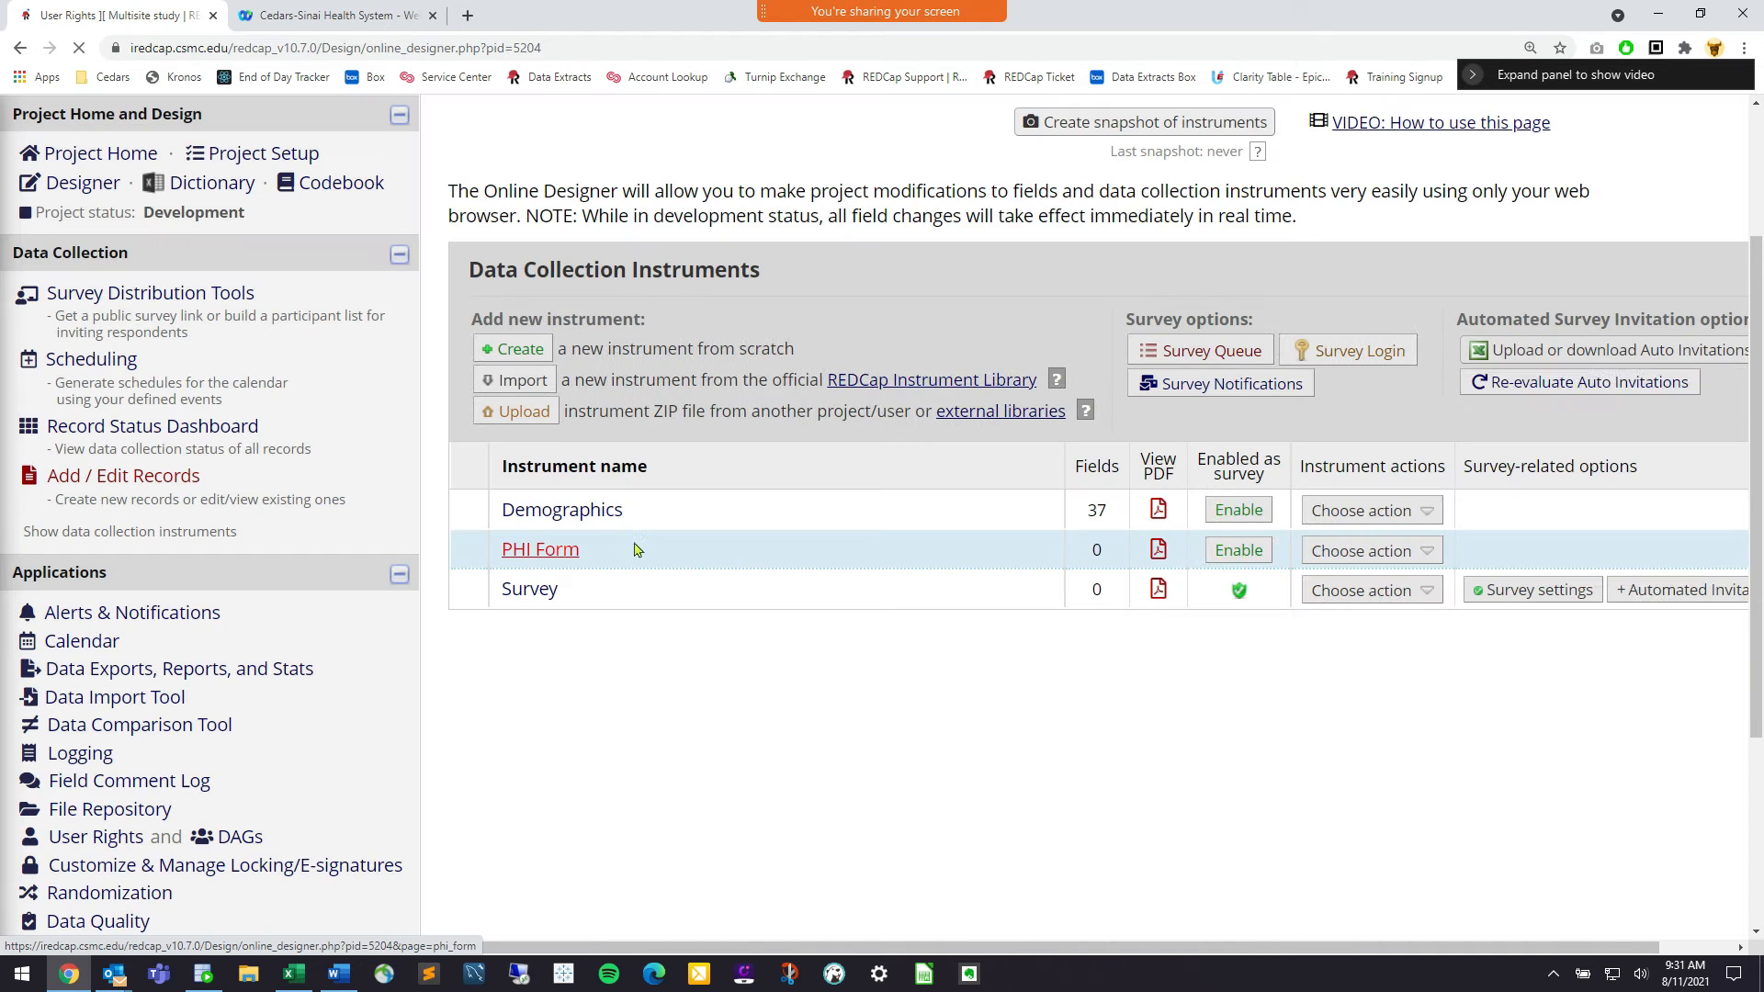
{"action": "left_click_drag", "start_coordinate": [462, 538], "coordinate": [465, 510]}
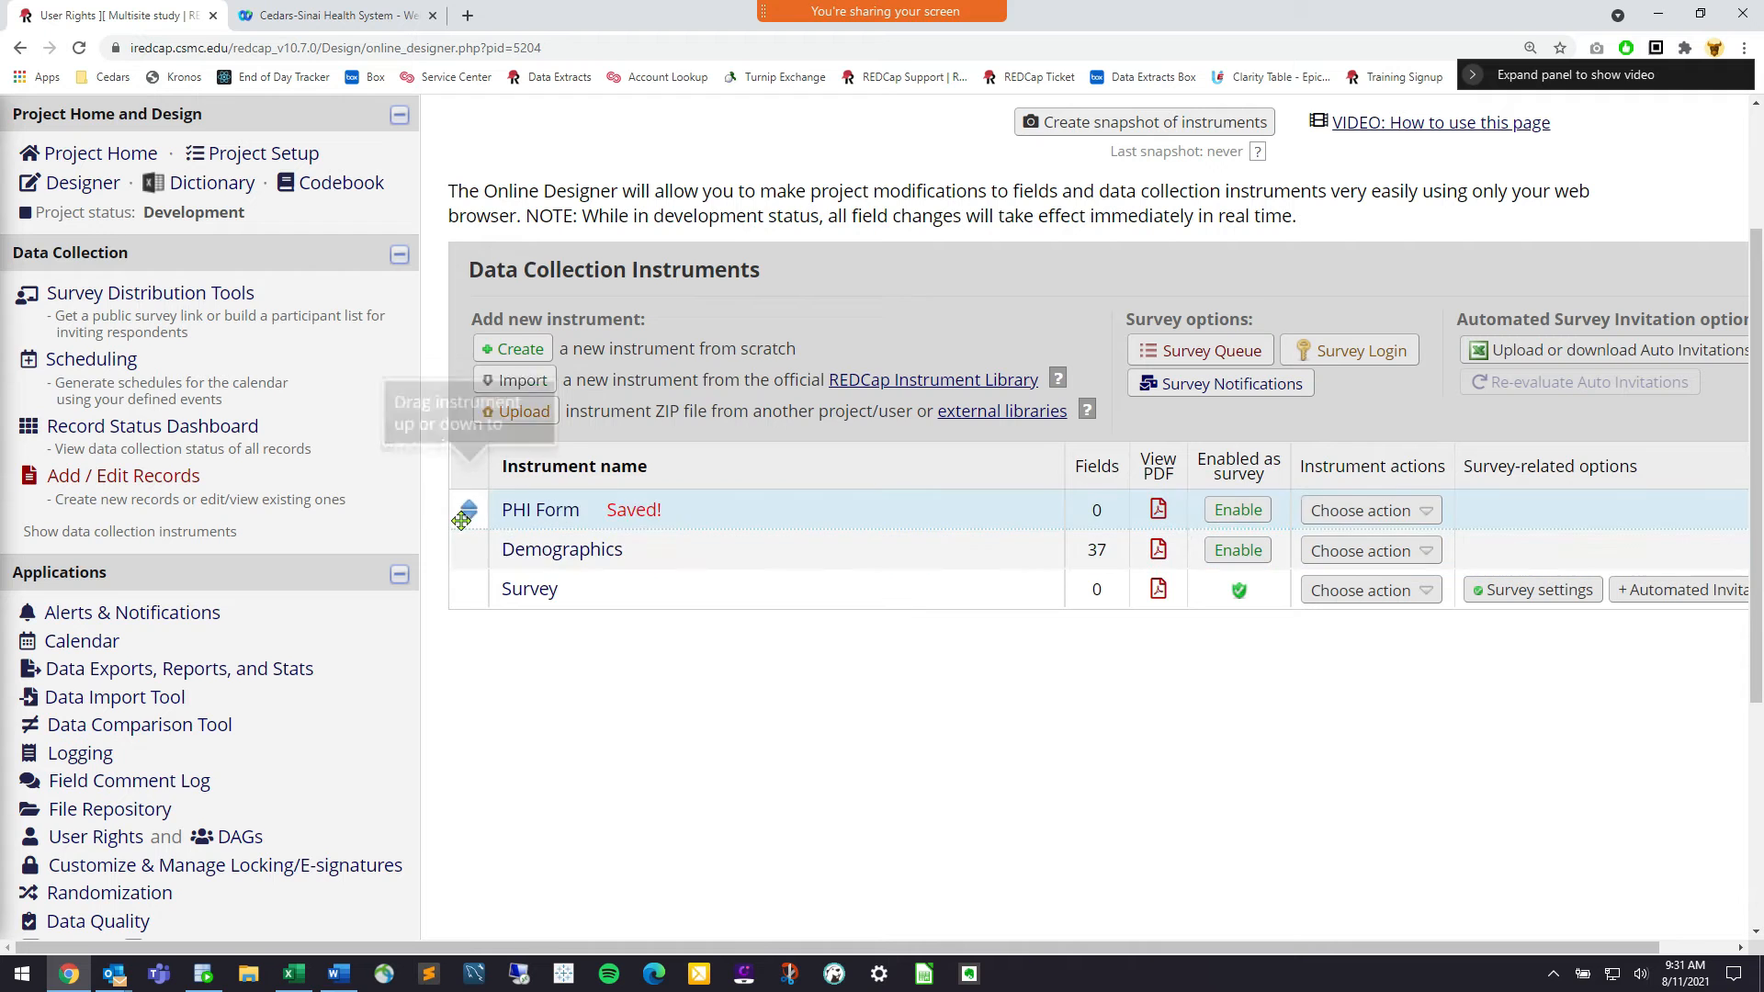
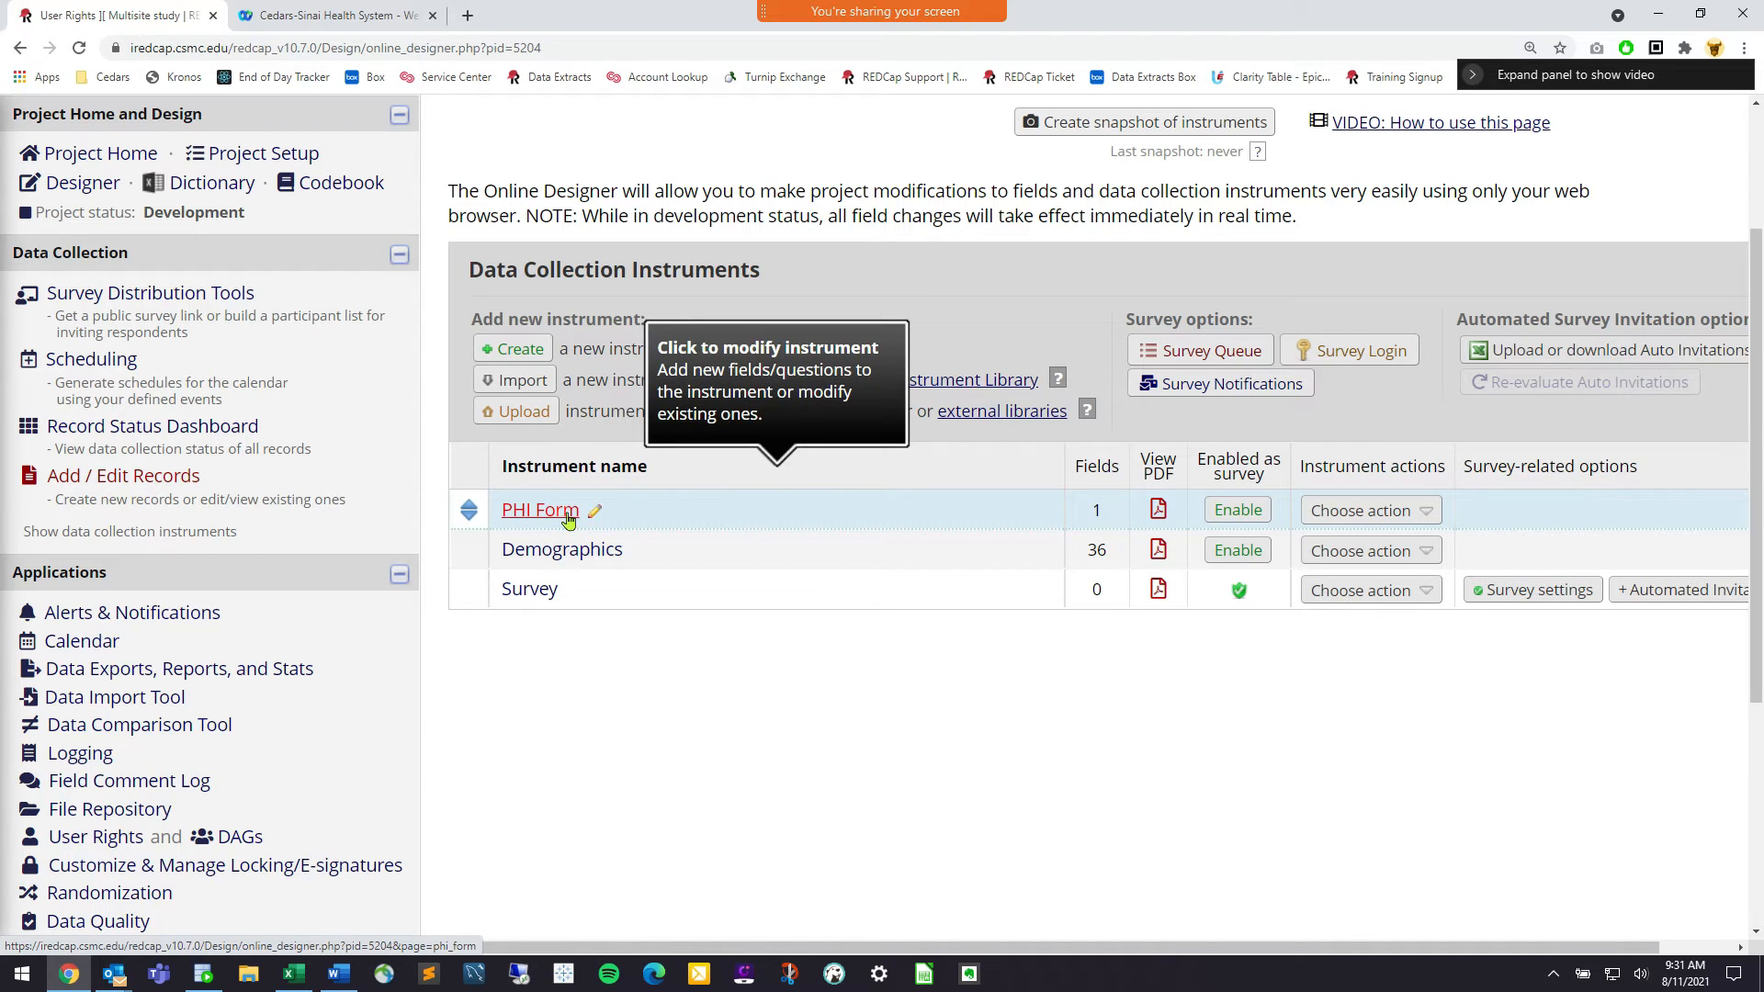
Open Demographics and move First Name and Last Name into PHI Form after Subject ID
{"action": "left_click", "coordinate": [574, 551]}
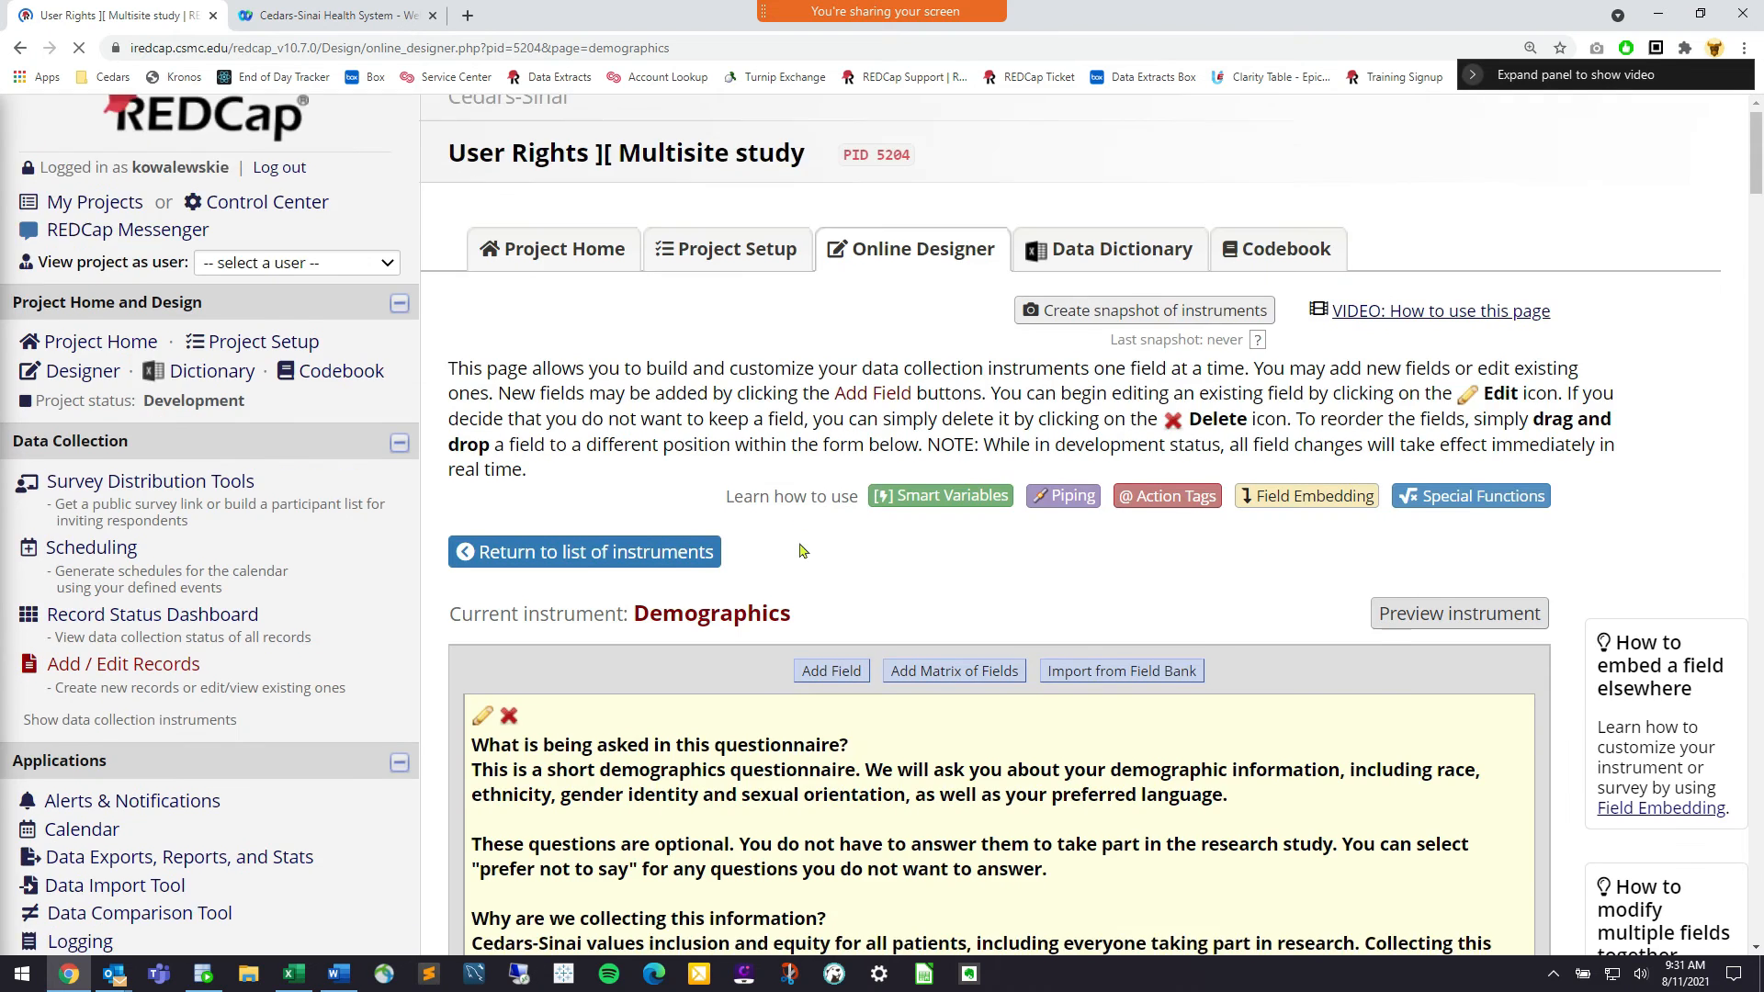
{"action": "scroll", "coordinate": [804, 551], "scroll_direction": "down", "scroll_amount": 6}
{"action": "scroll", "coordinate": [800, 549], "scroll_direction": "down", "scroll_amount": 5}
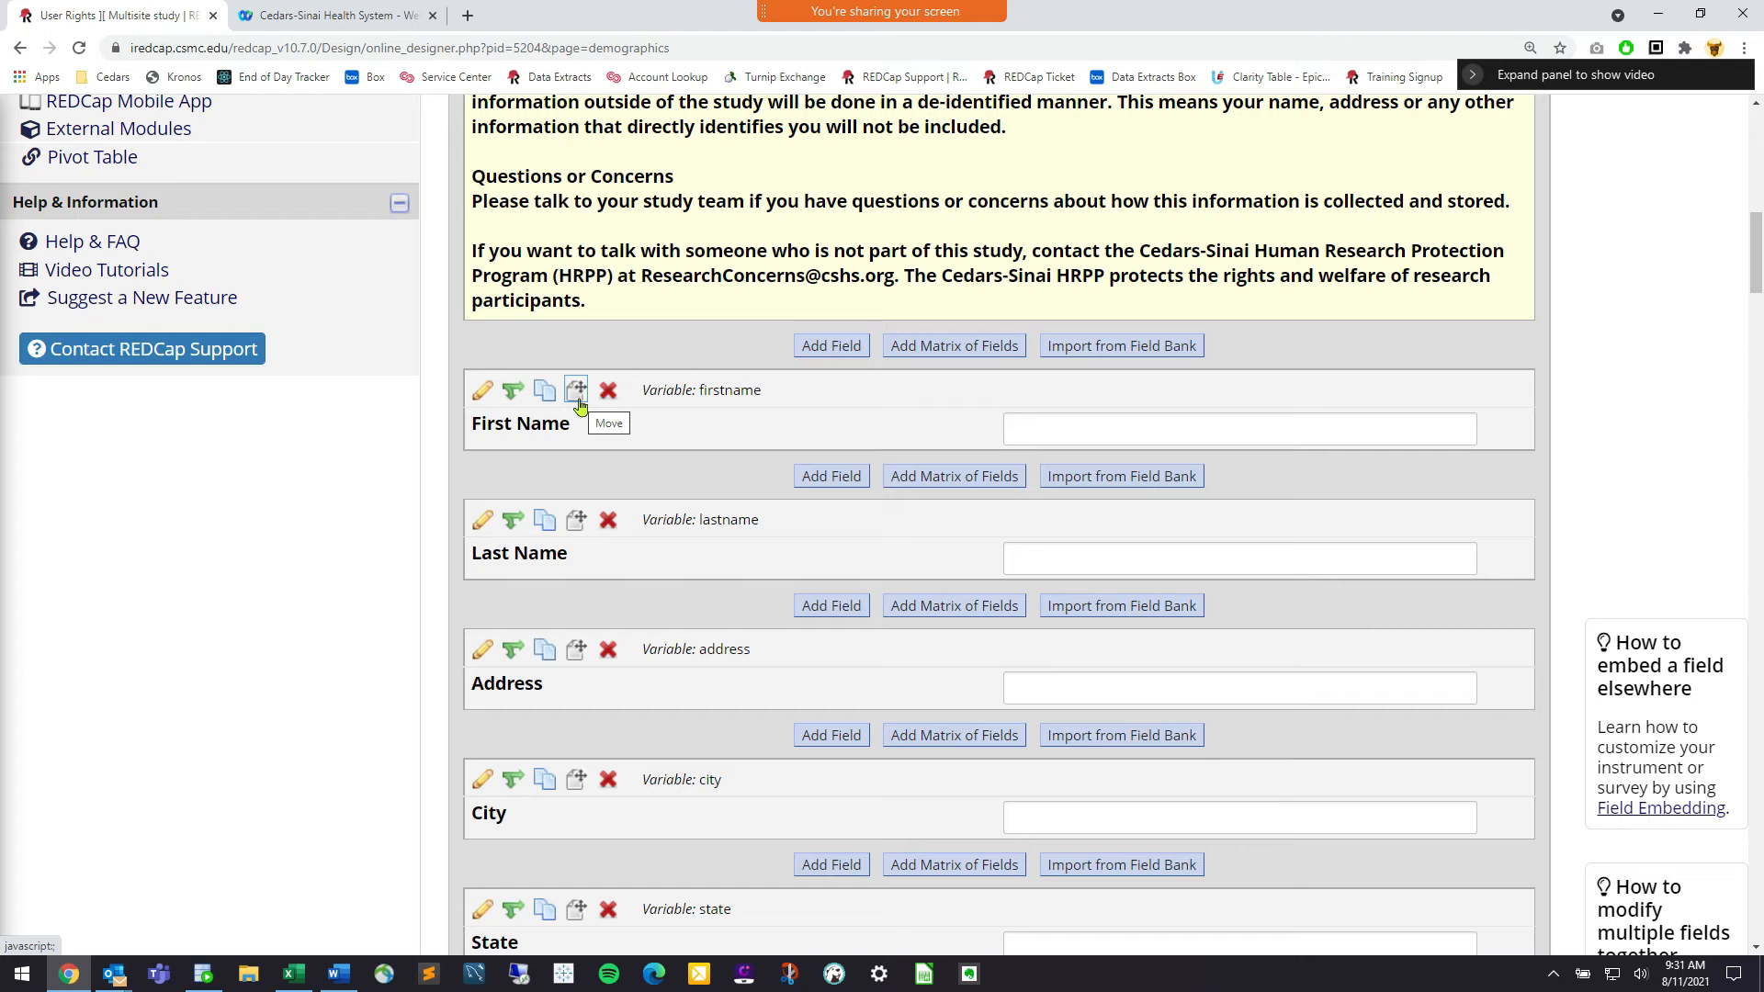
{"action": "left_click", "coordinate": [578, 395]}
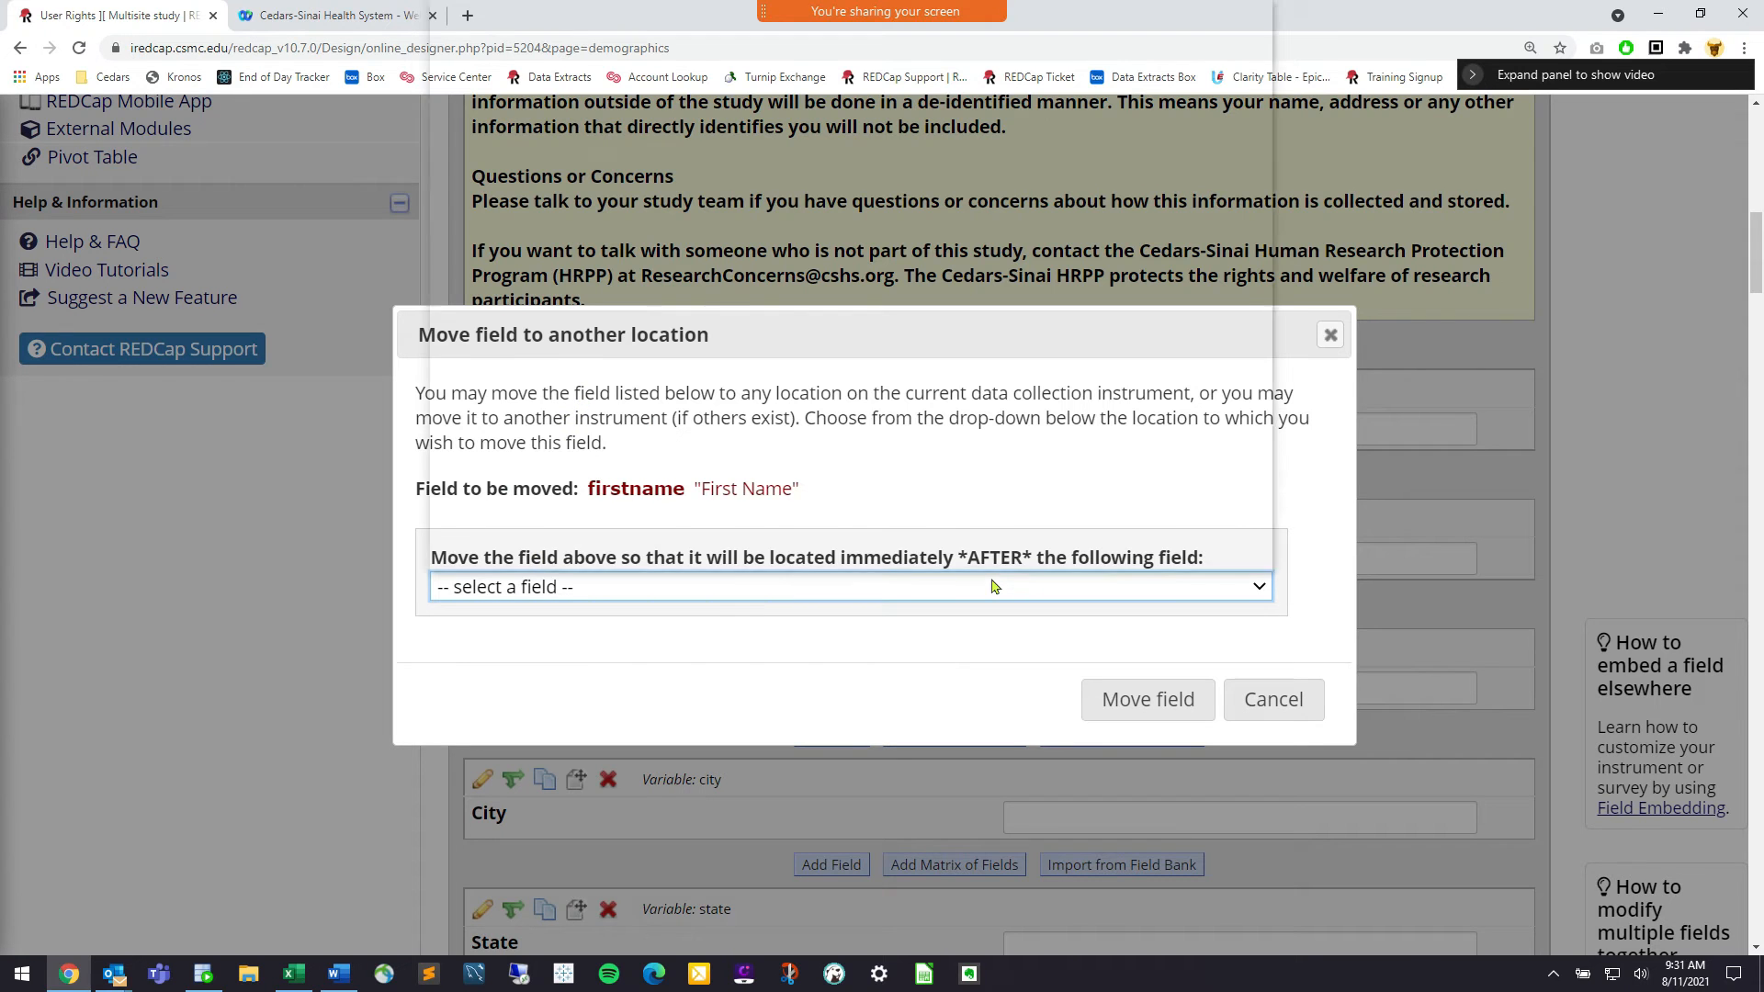
{"action": "left_click", "coordinate": [992, 586]}
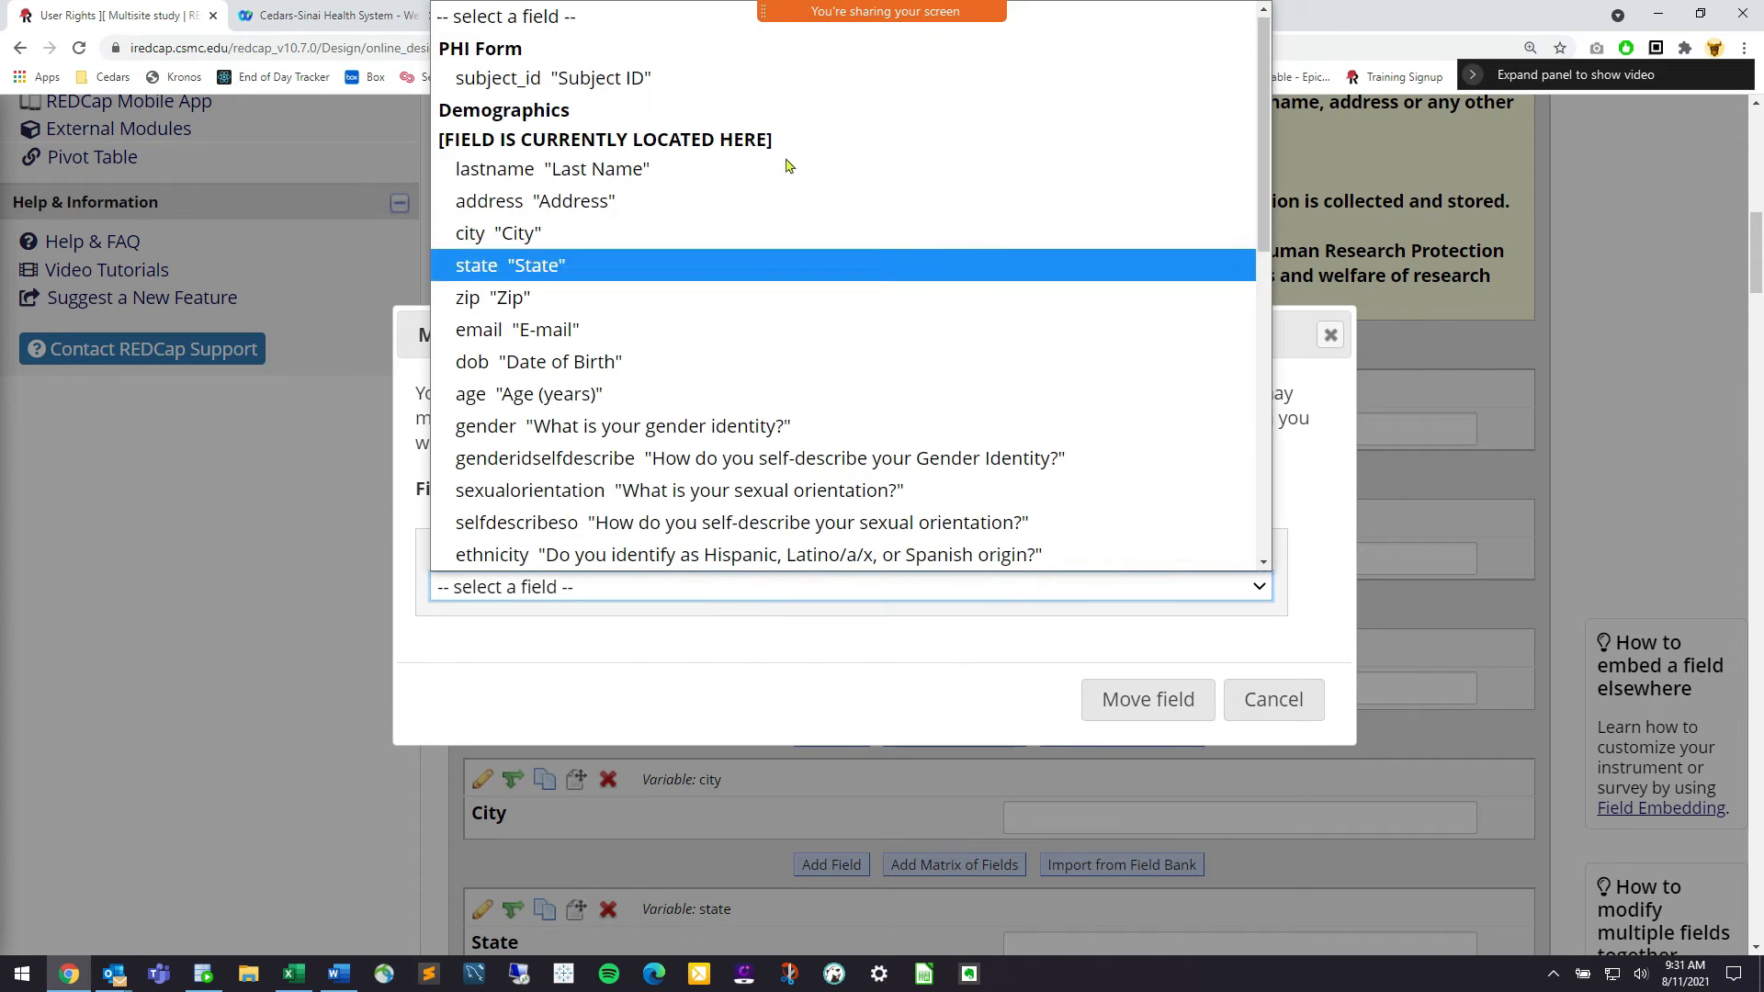
{"action": "left_click", "coordinate": [787, 74]}
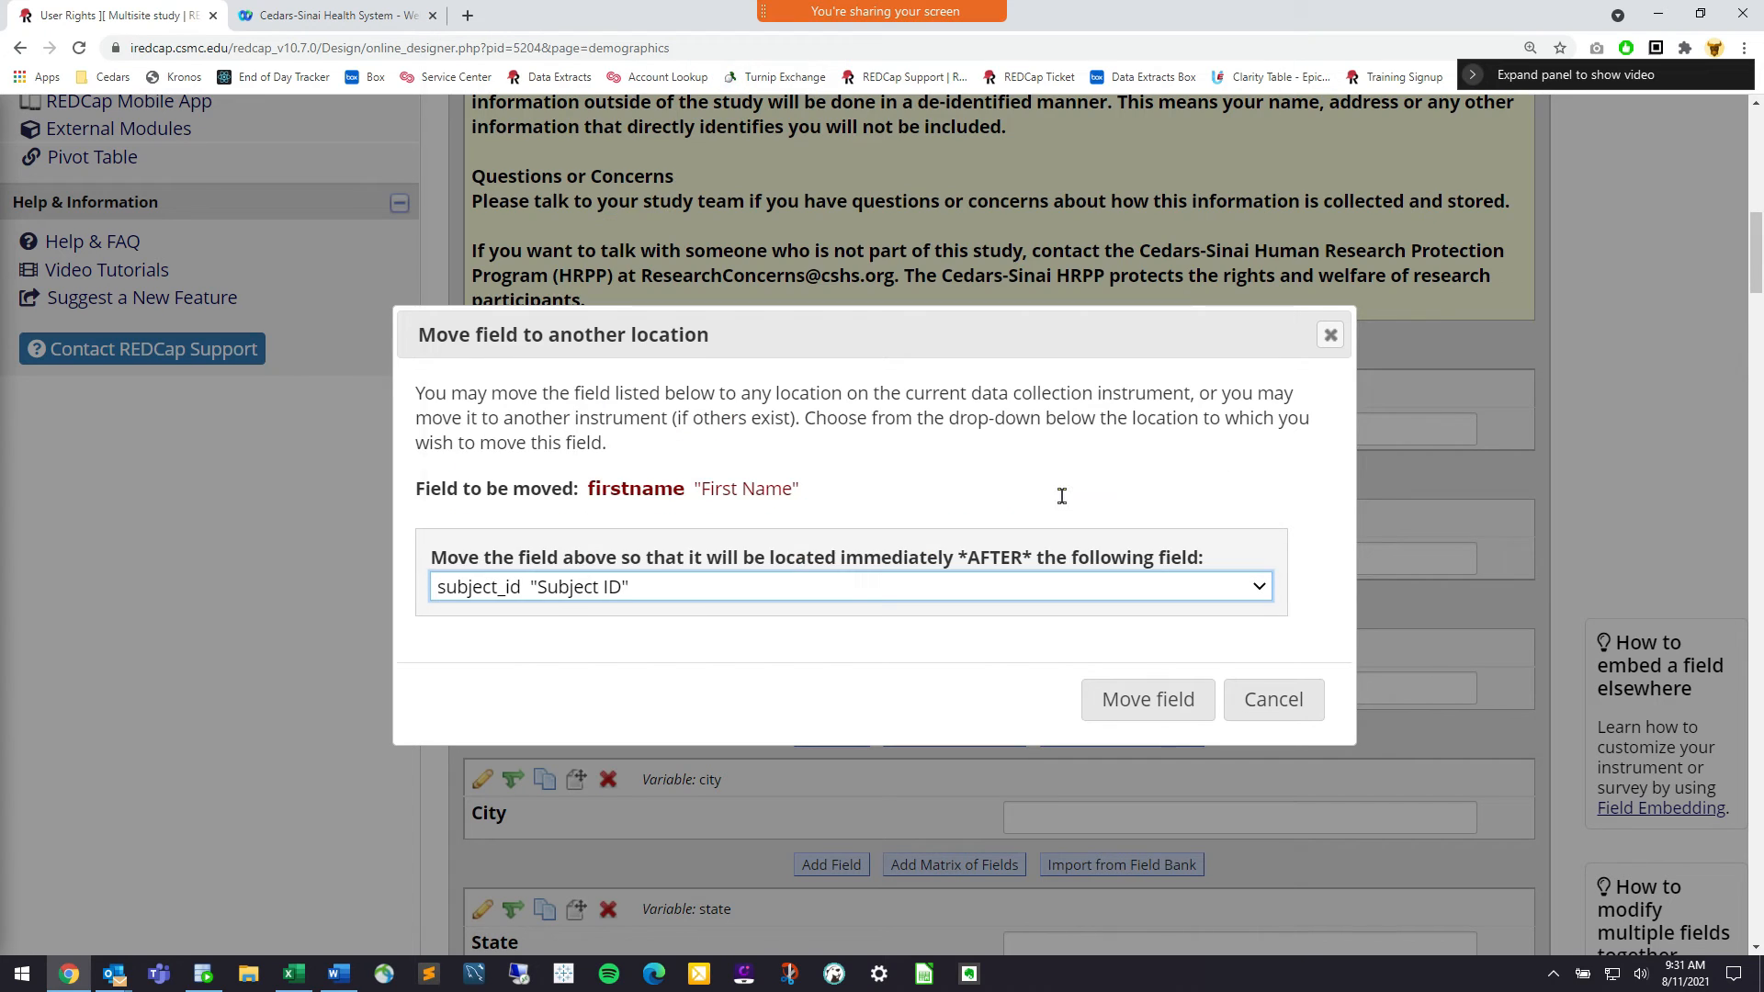
{"action": "left_click", "coordinate": [1135, 700]}
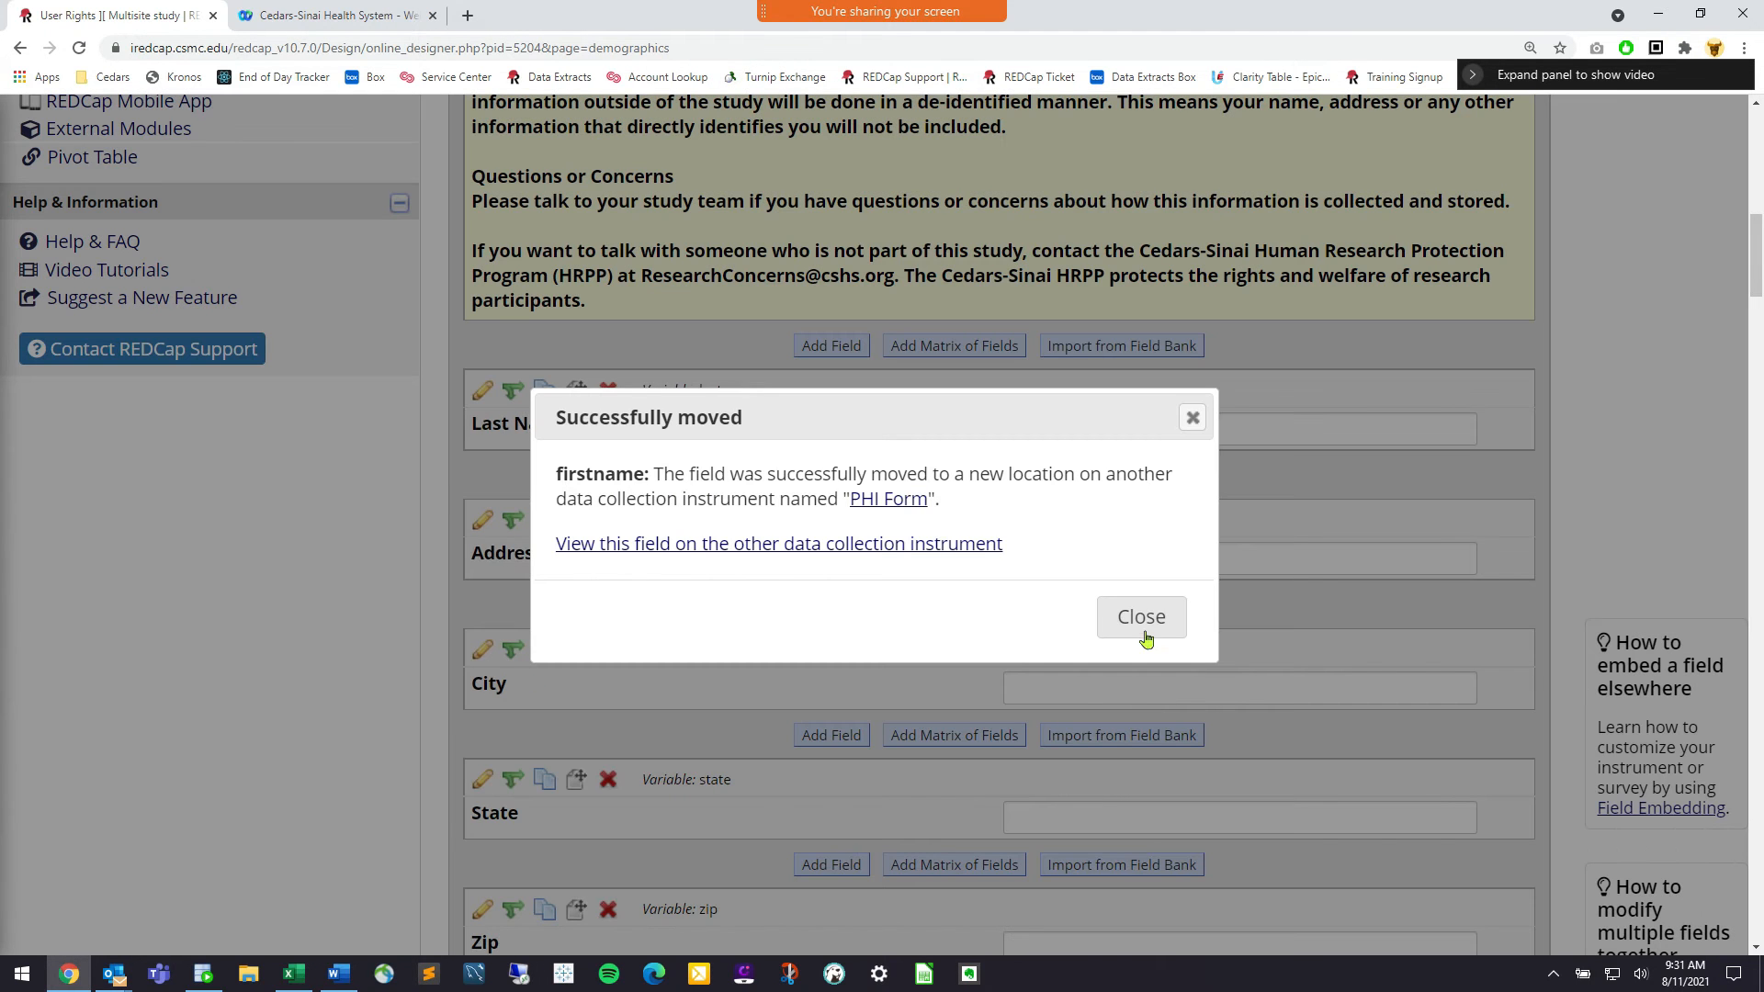
{"action": "left_click", "coordinate": [1142, 617]}
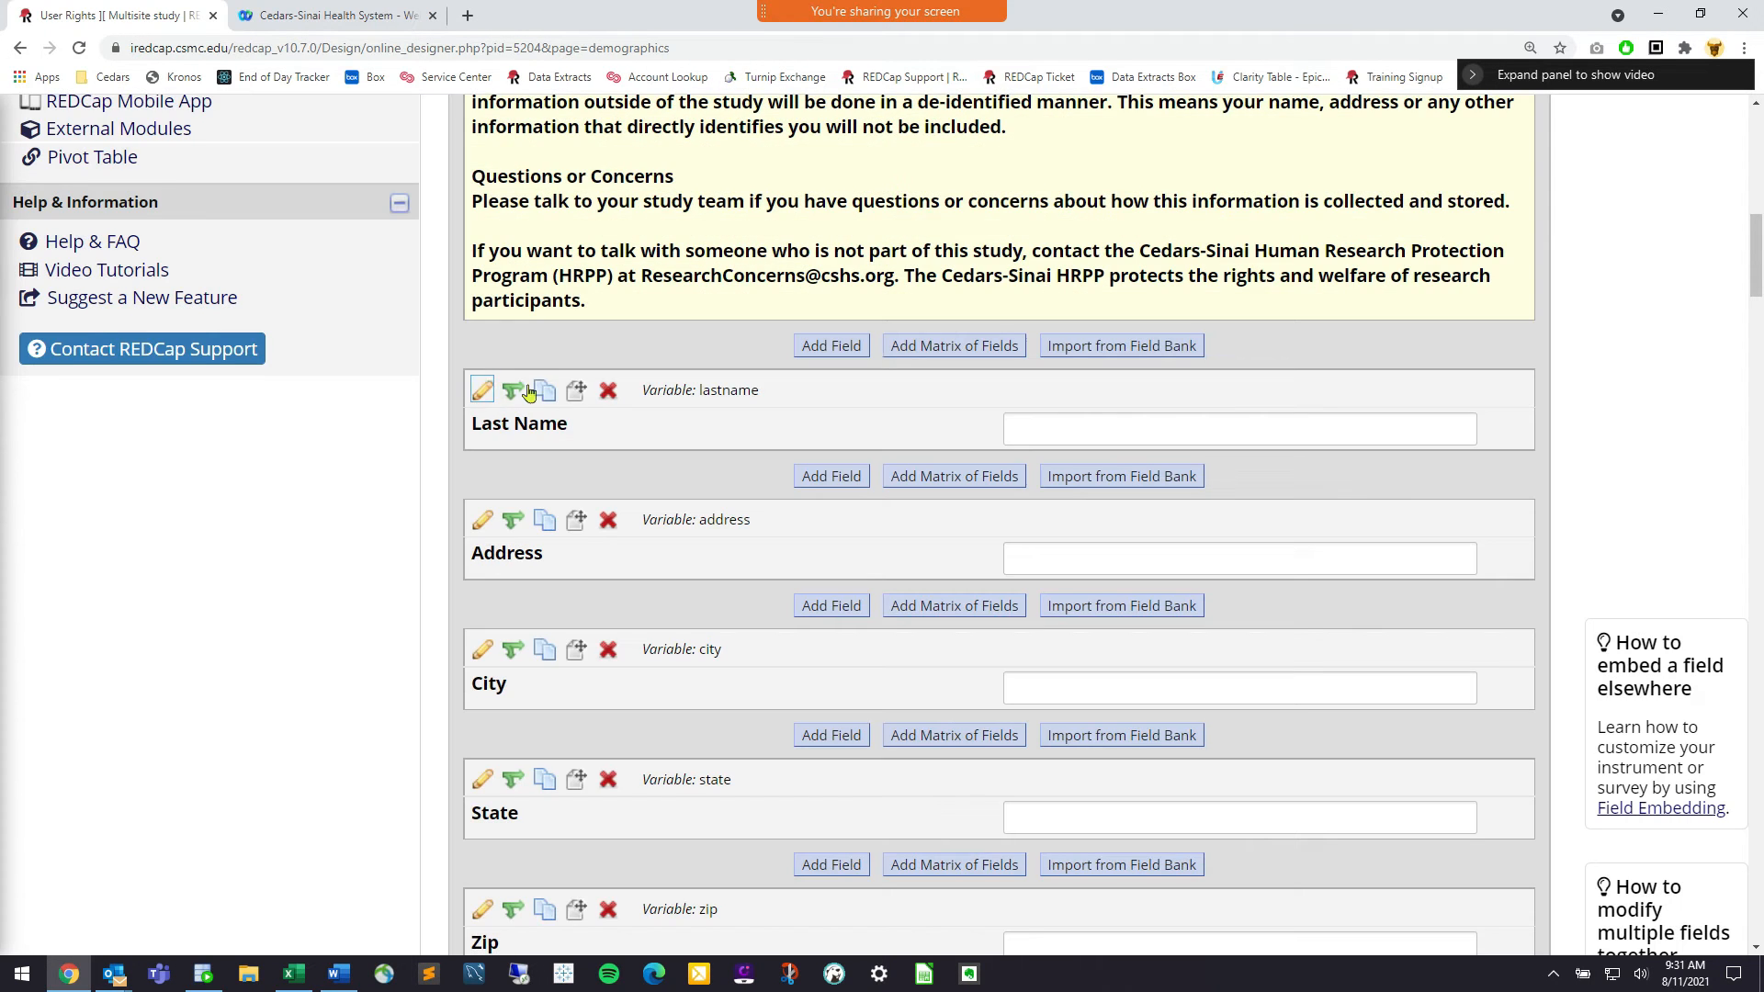
{"action": "left_click", "coordinate": [575, 392]}
{"action": "left_click", "coordinate": [670, 588]}
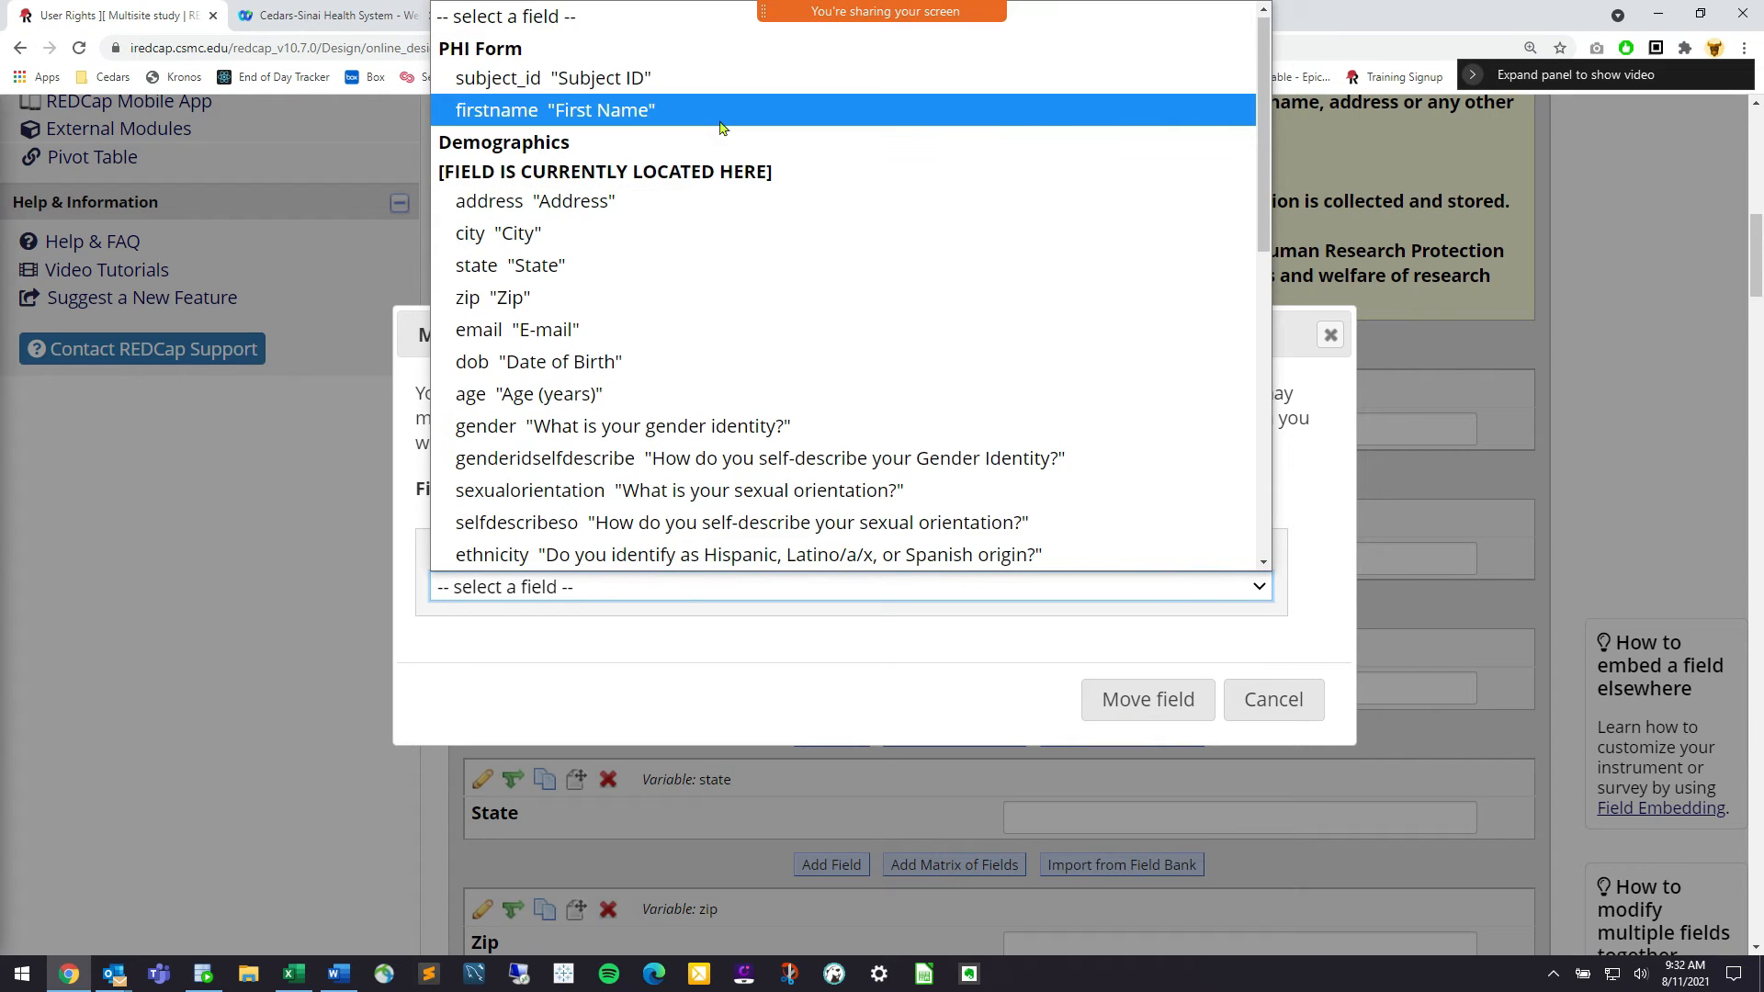
{"action": "left_click", "coordinate": [643, 110]}
{"action": "left_click", "coordinate": [1163, 704]}
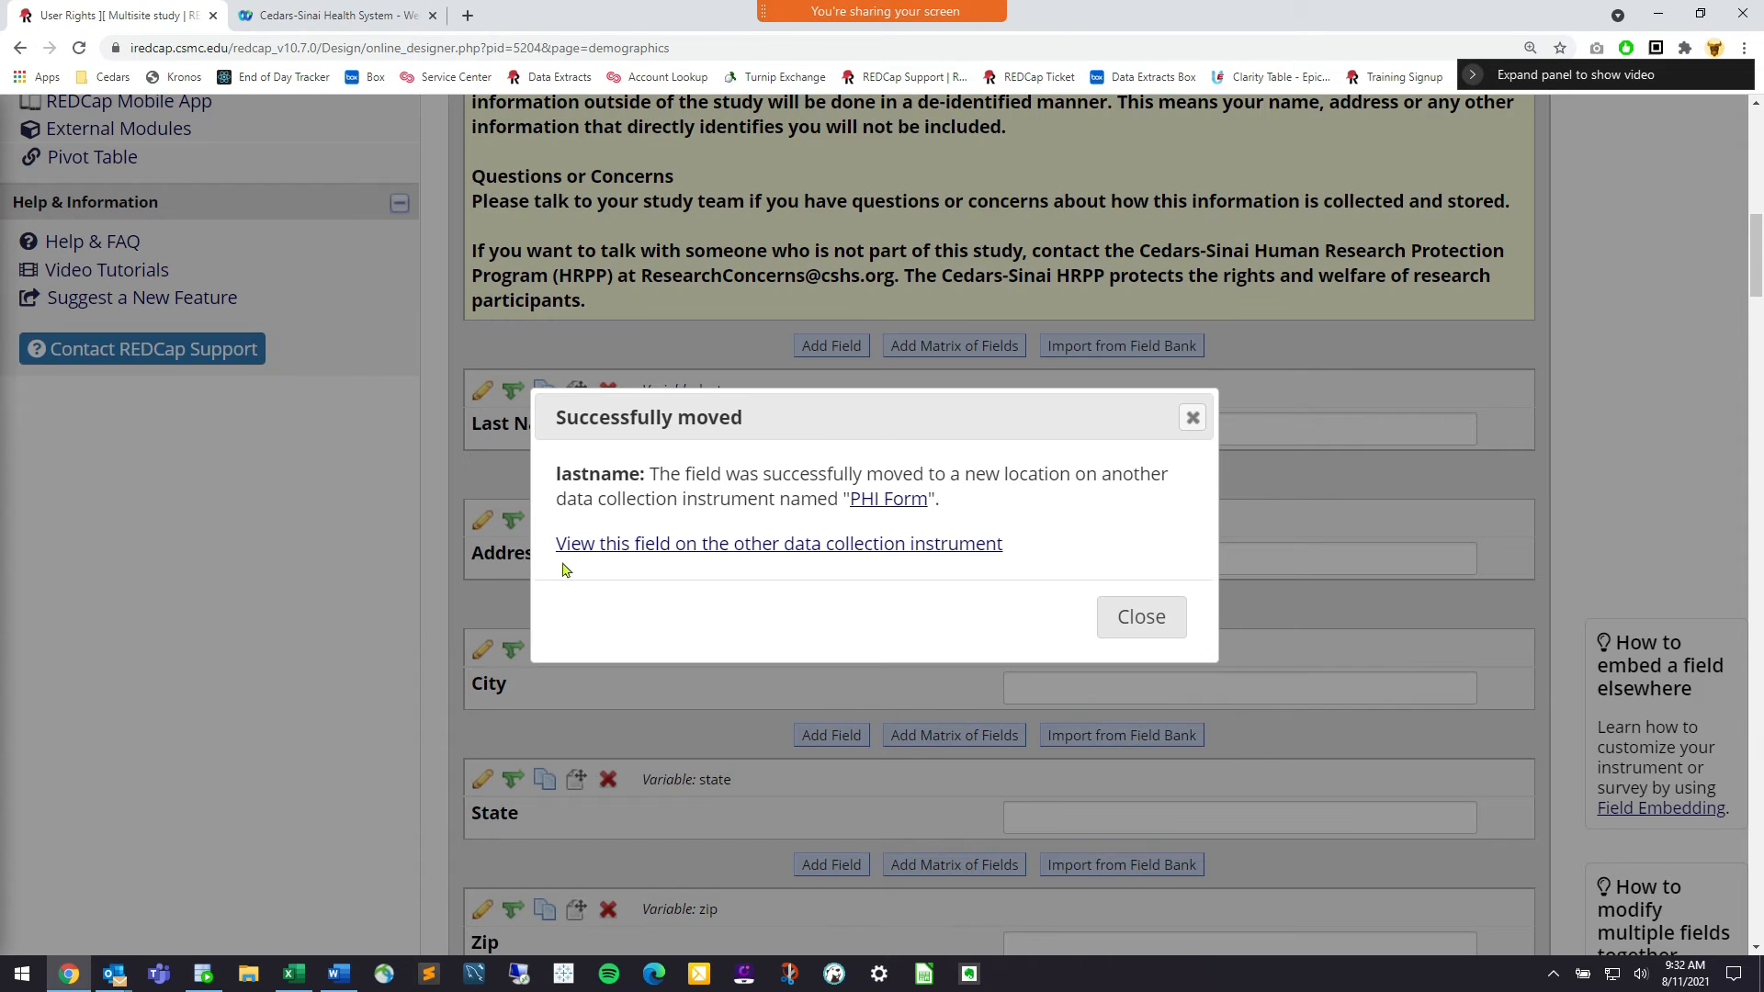
{"action": "left_click", "coordinate": [1101, 616]}
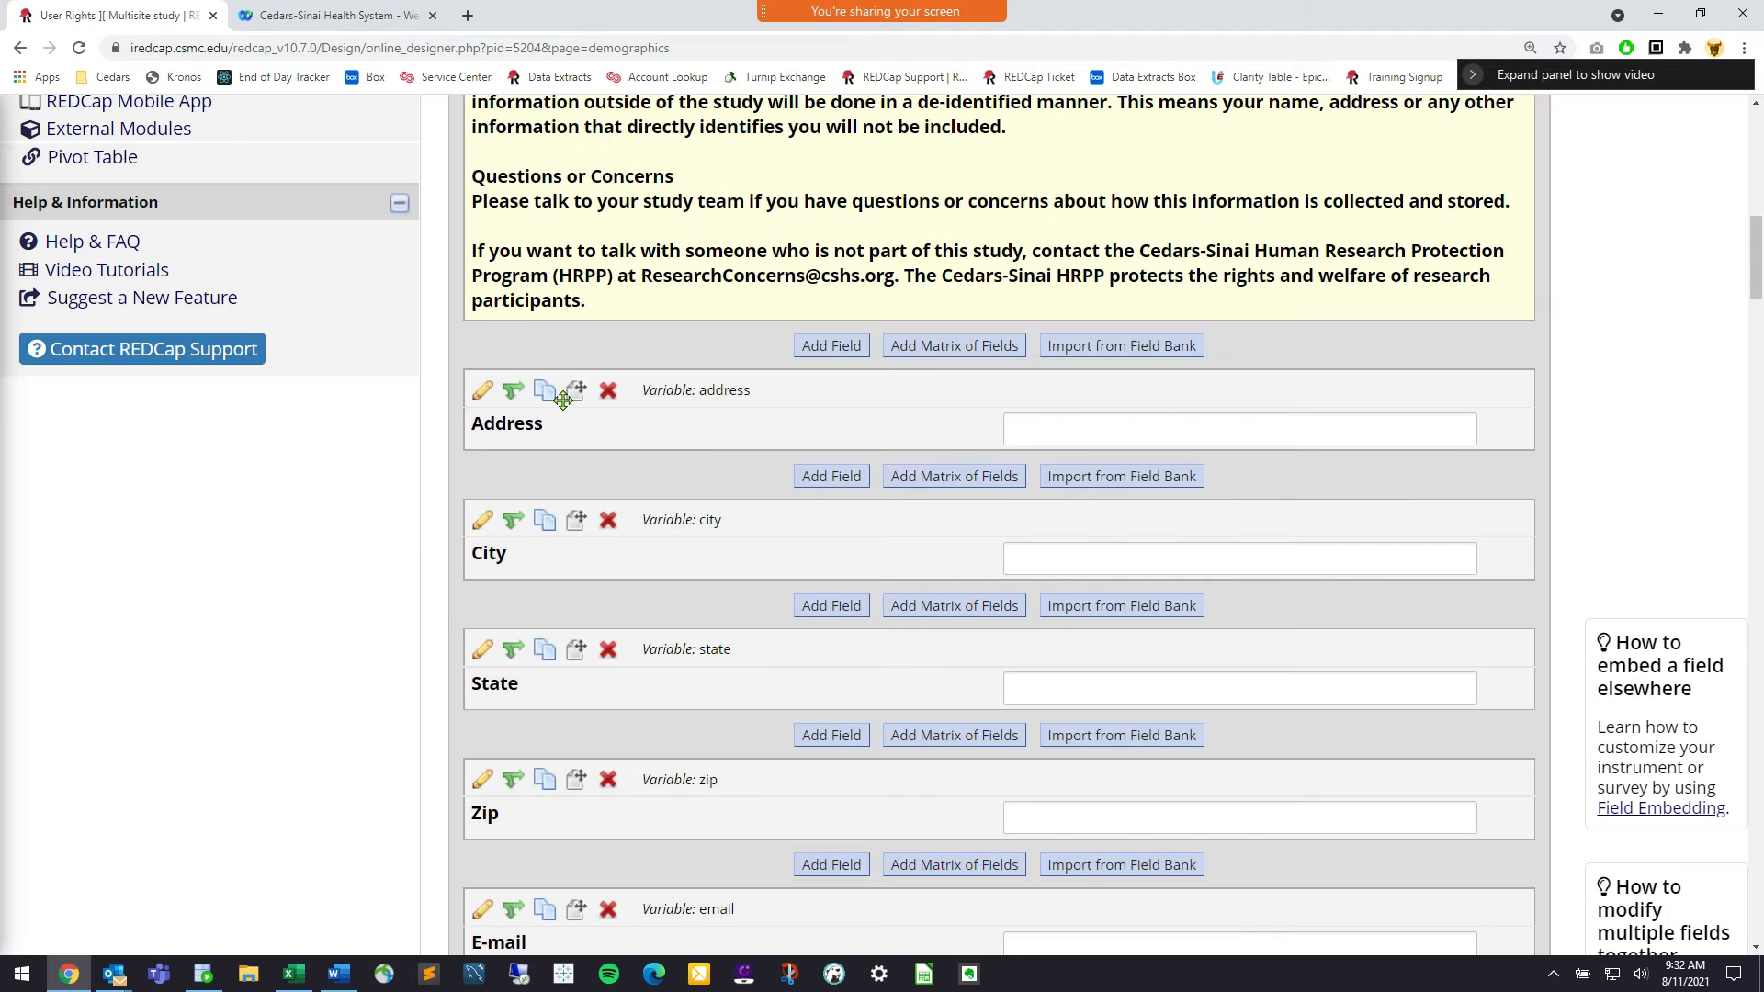
Move Address and City into PHI Form, following Last Name
{"action": "left_click", "coordinate": [593, 387]}
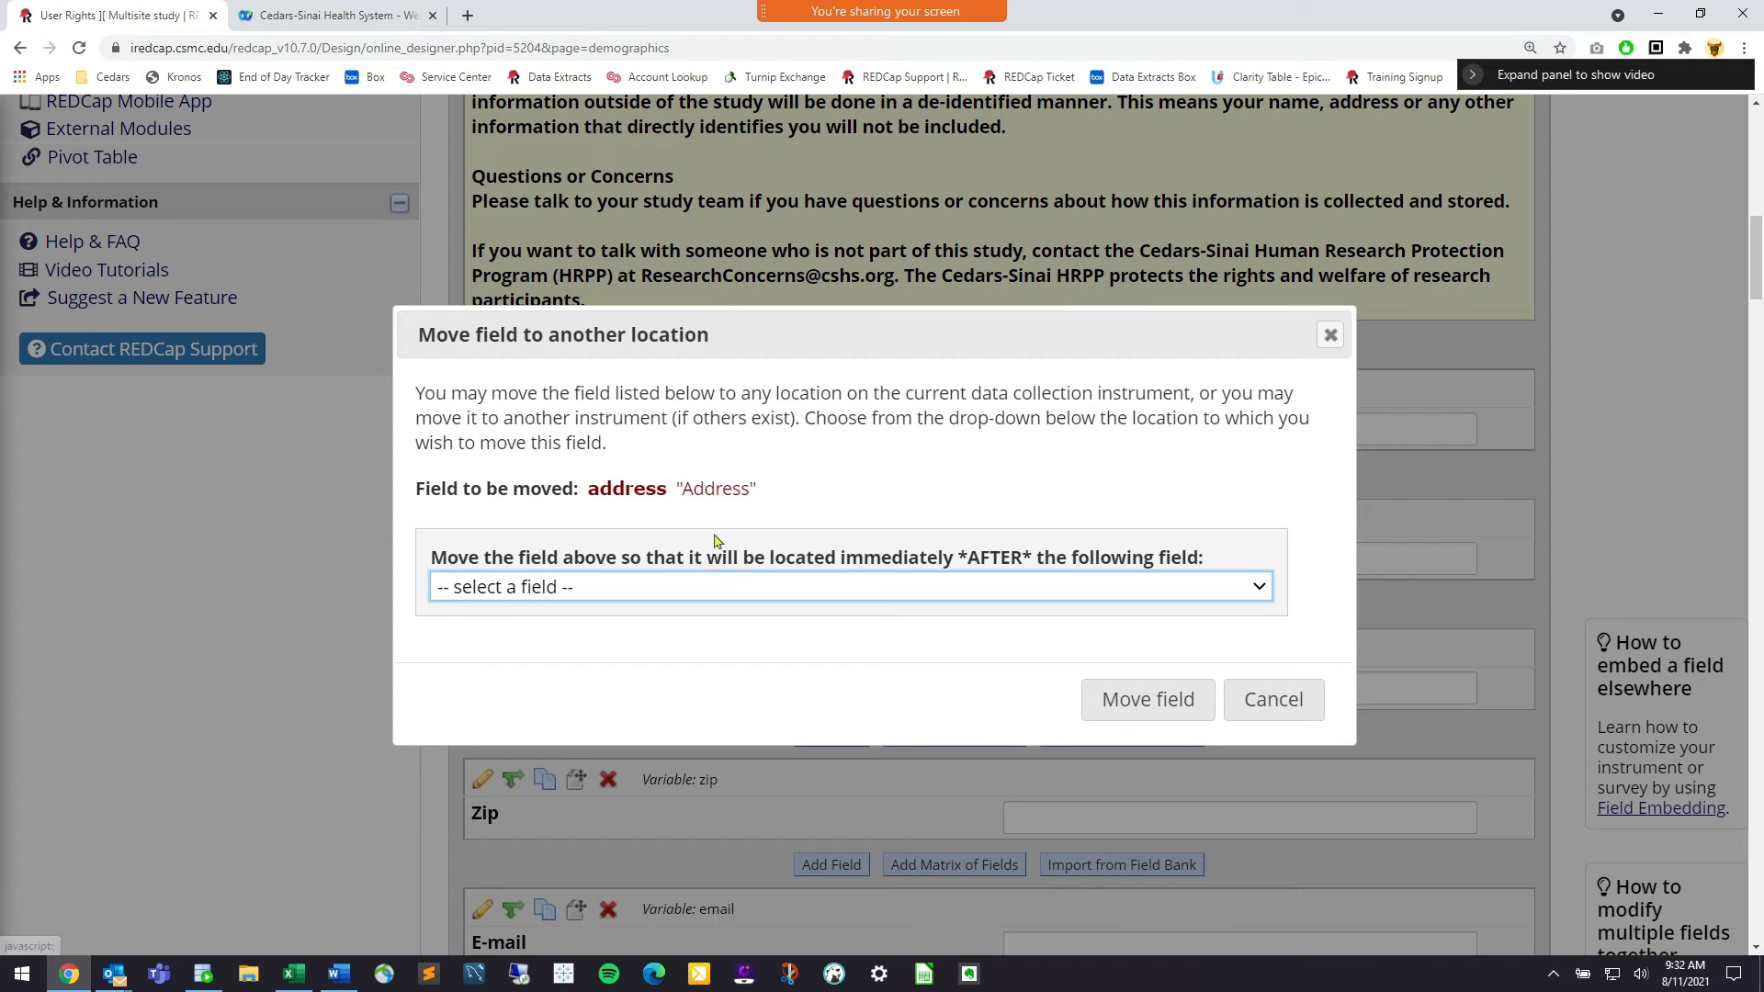
{"action": "left_click", "coordinate": [630, 587]}
{"action": "left_click", "coordinate": [631, 141]}
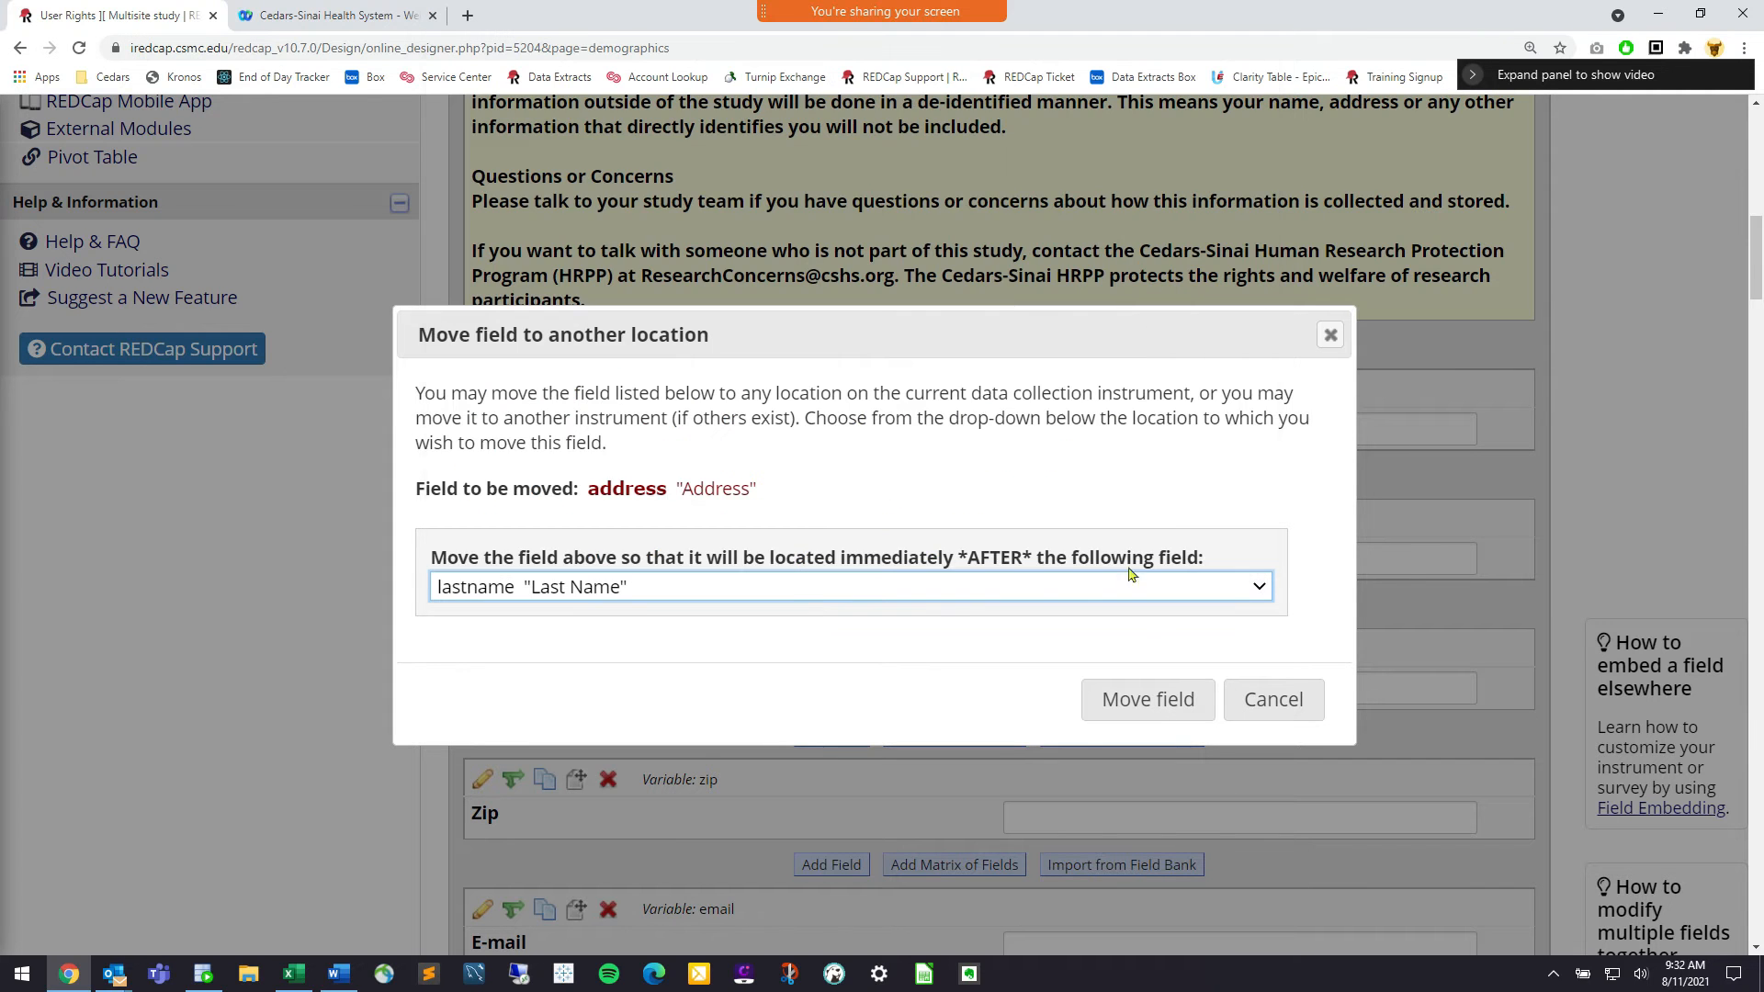
{"action": "left_click", "coordinate": [1151, 702]}
{"action": "left_click", "coordinate": [1150, 620]}
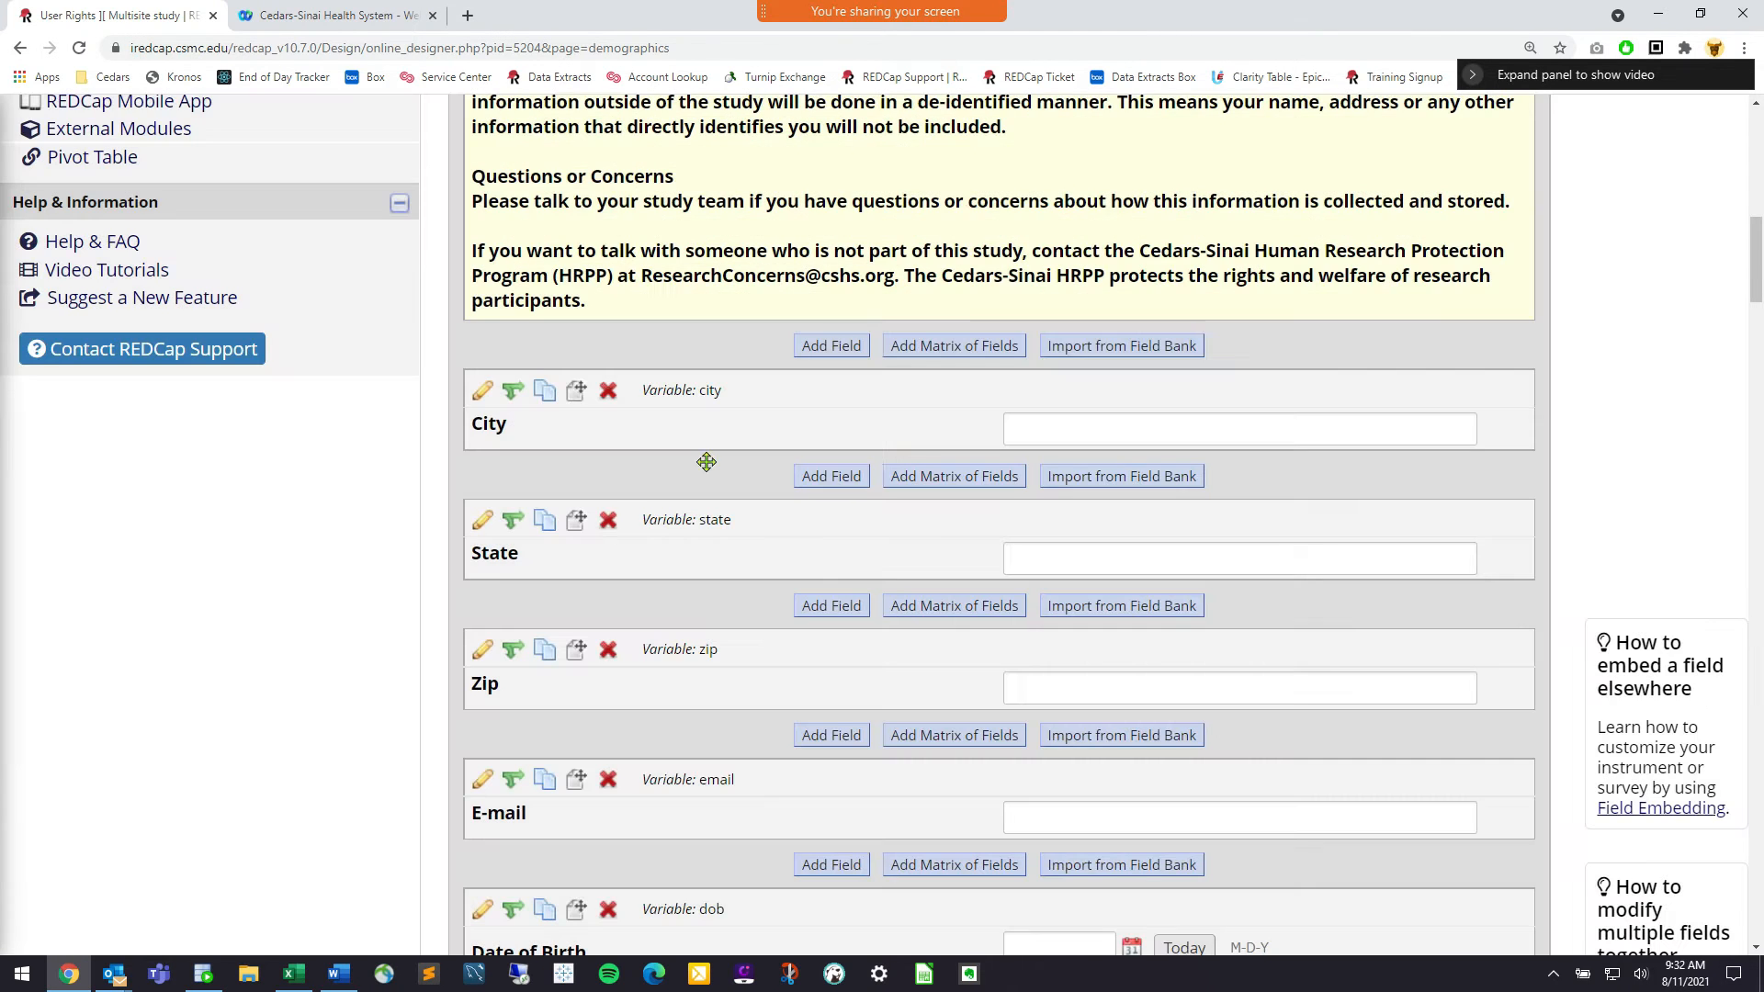
{"action": "left_click", "coordinate": [577, 391]}
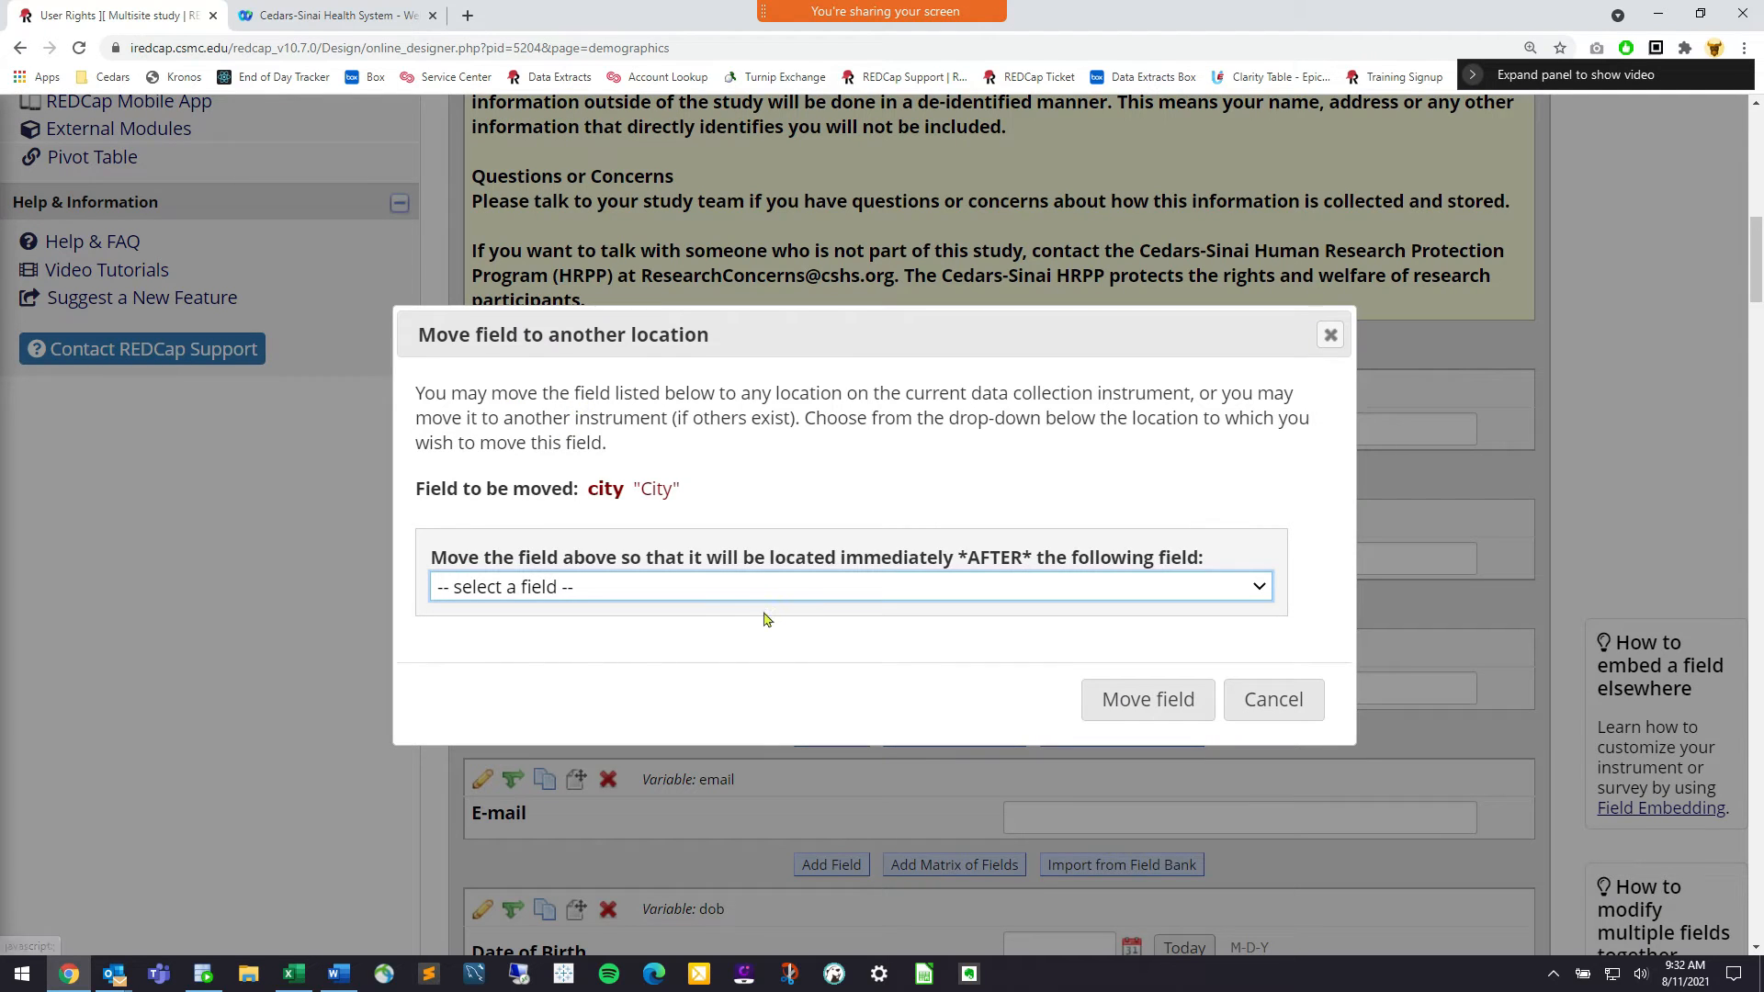
{"action": "left_click", "coordinate": [774, 589]}
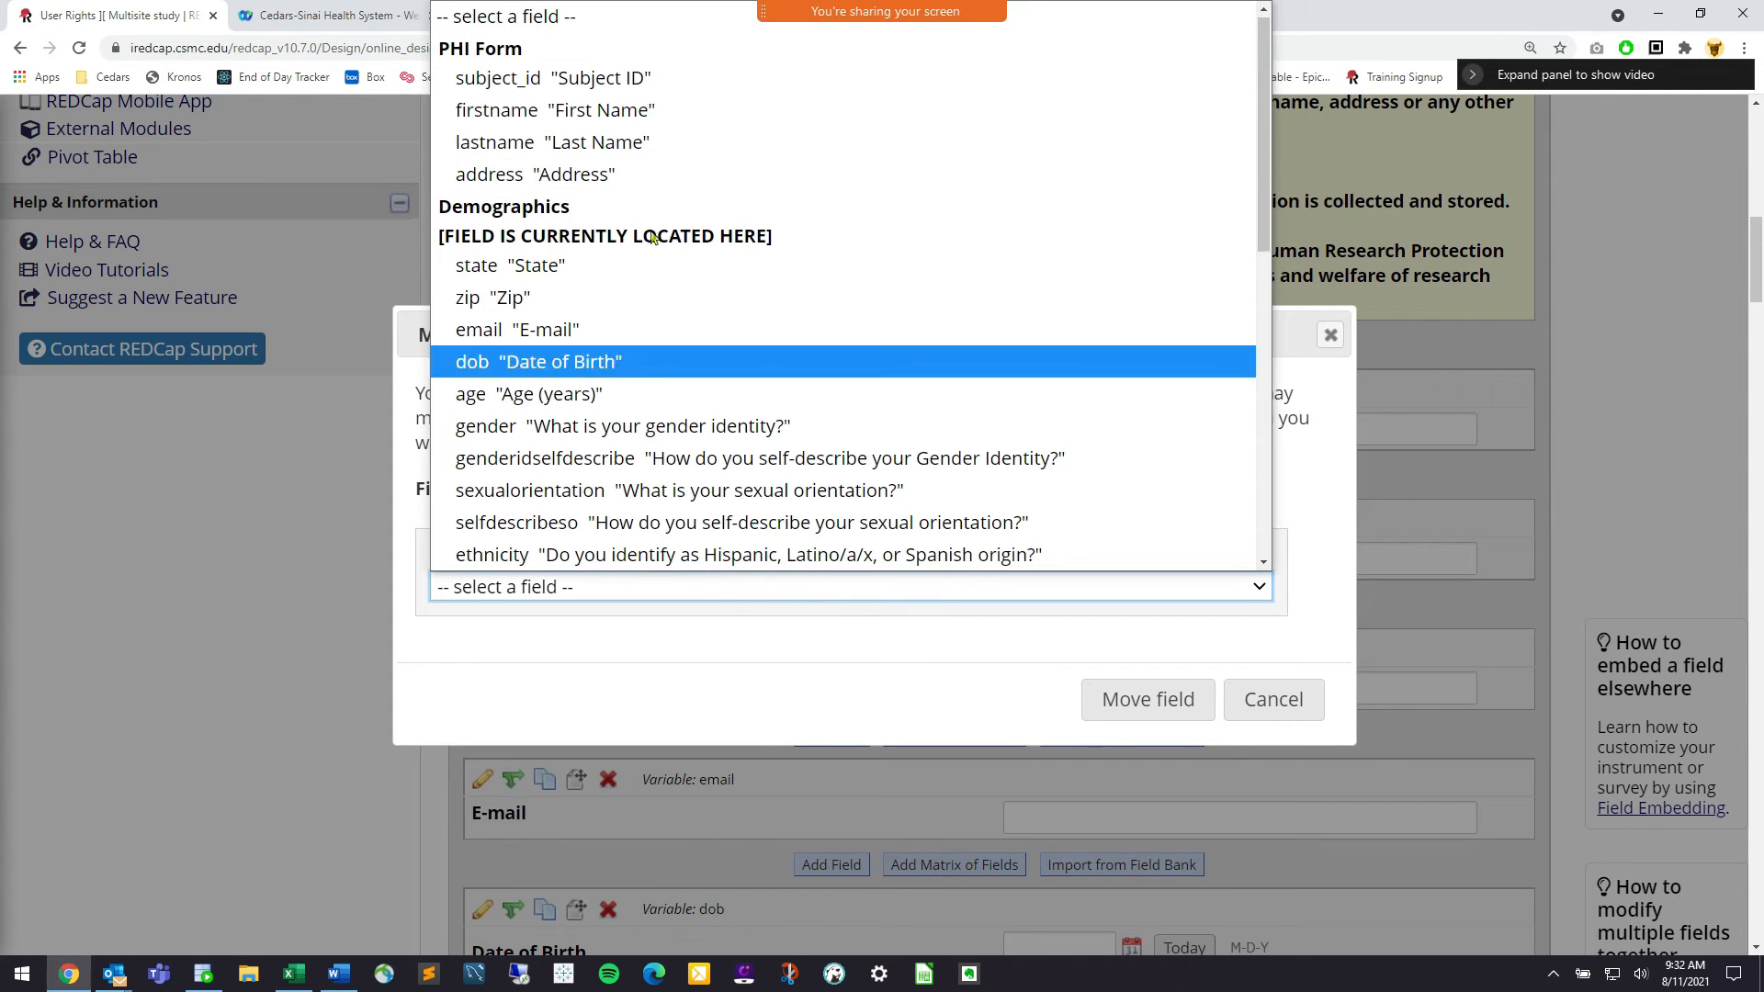
{"action": "left_click", "coordinate": [684, 174]}
{"action": "left_click", "coordinate": [1179, 697]}
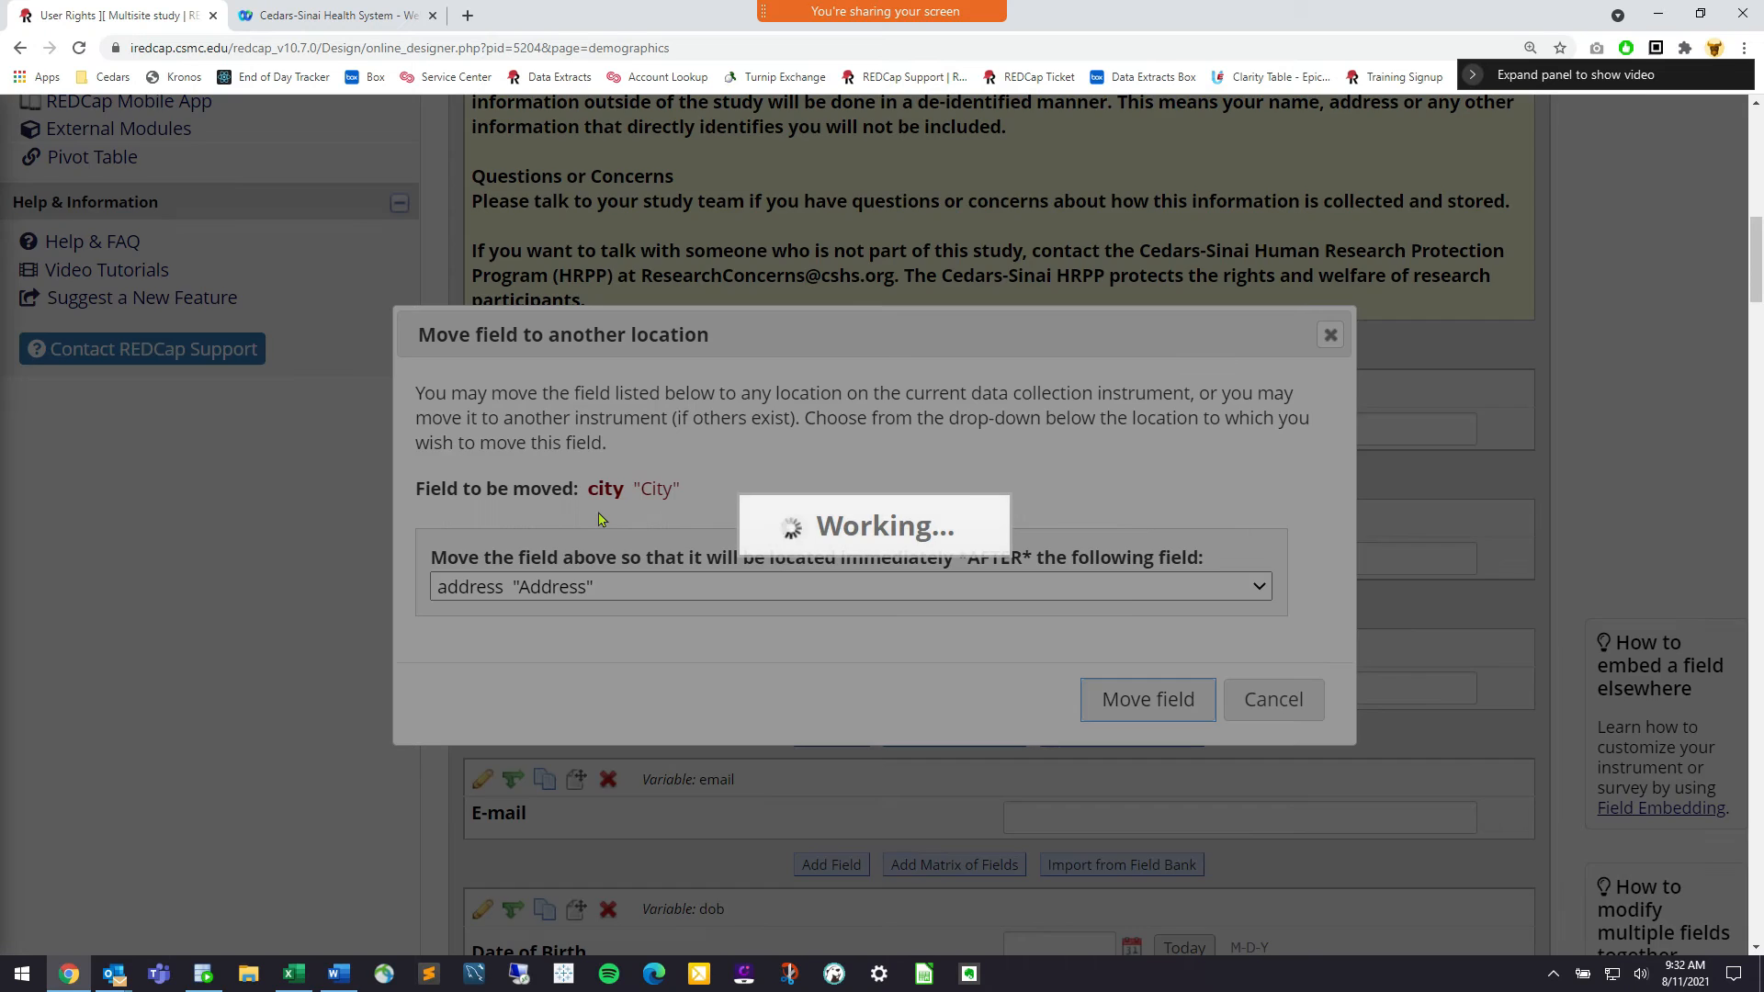
{"action": "left_click", "coordinate": [1165, 621]}
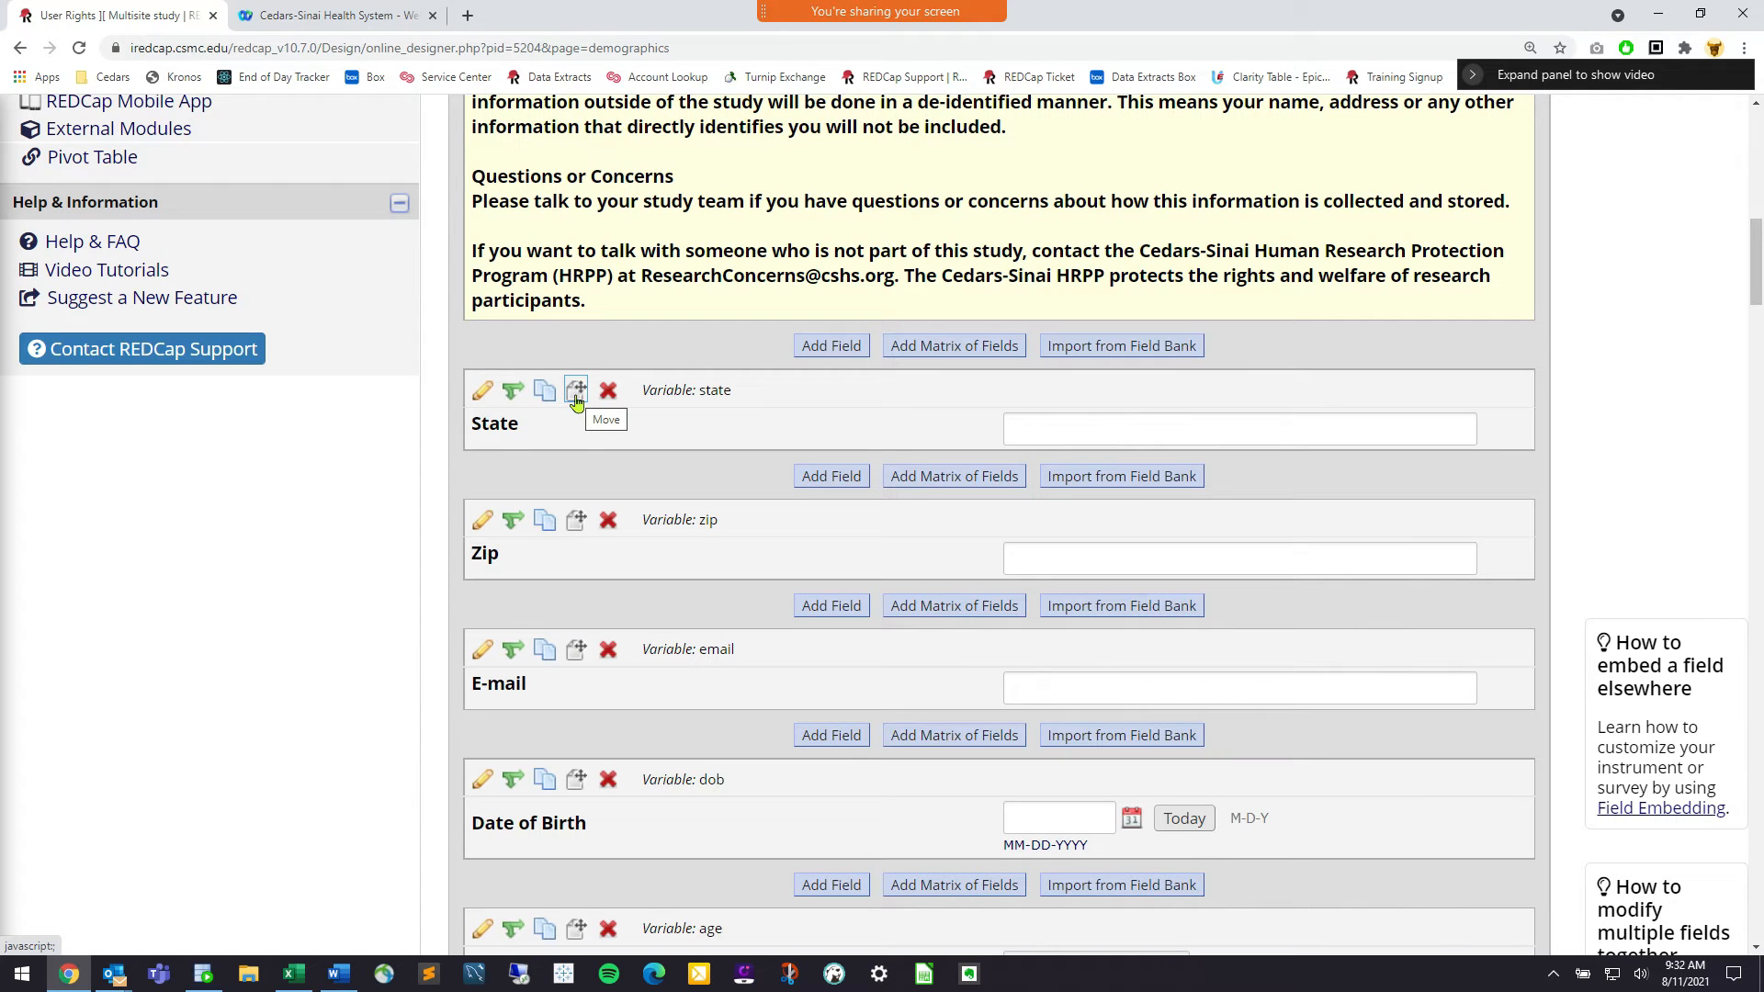
Move Zip and E-mail into PHI Form after City
{"action": "left_click", "coordinate": [574, 522]}
{"action": "left_click", "coordinate": [754, 595]}
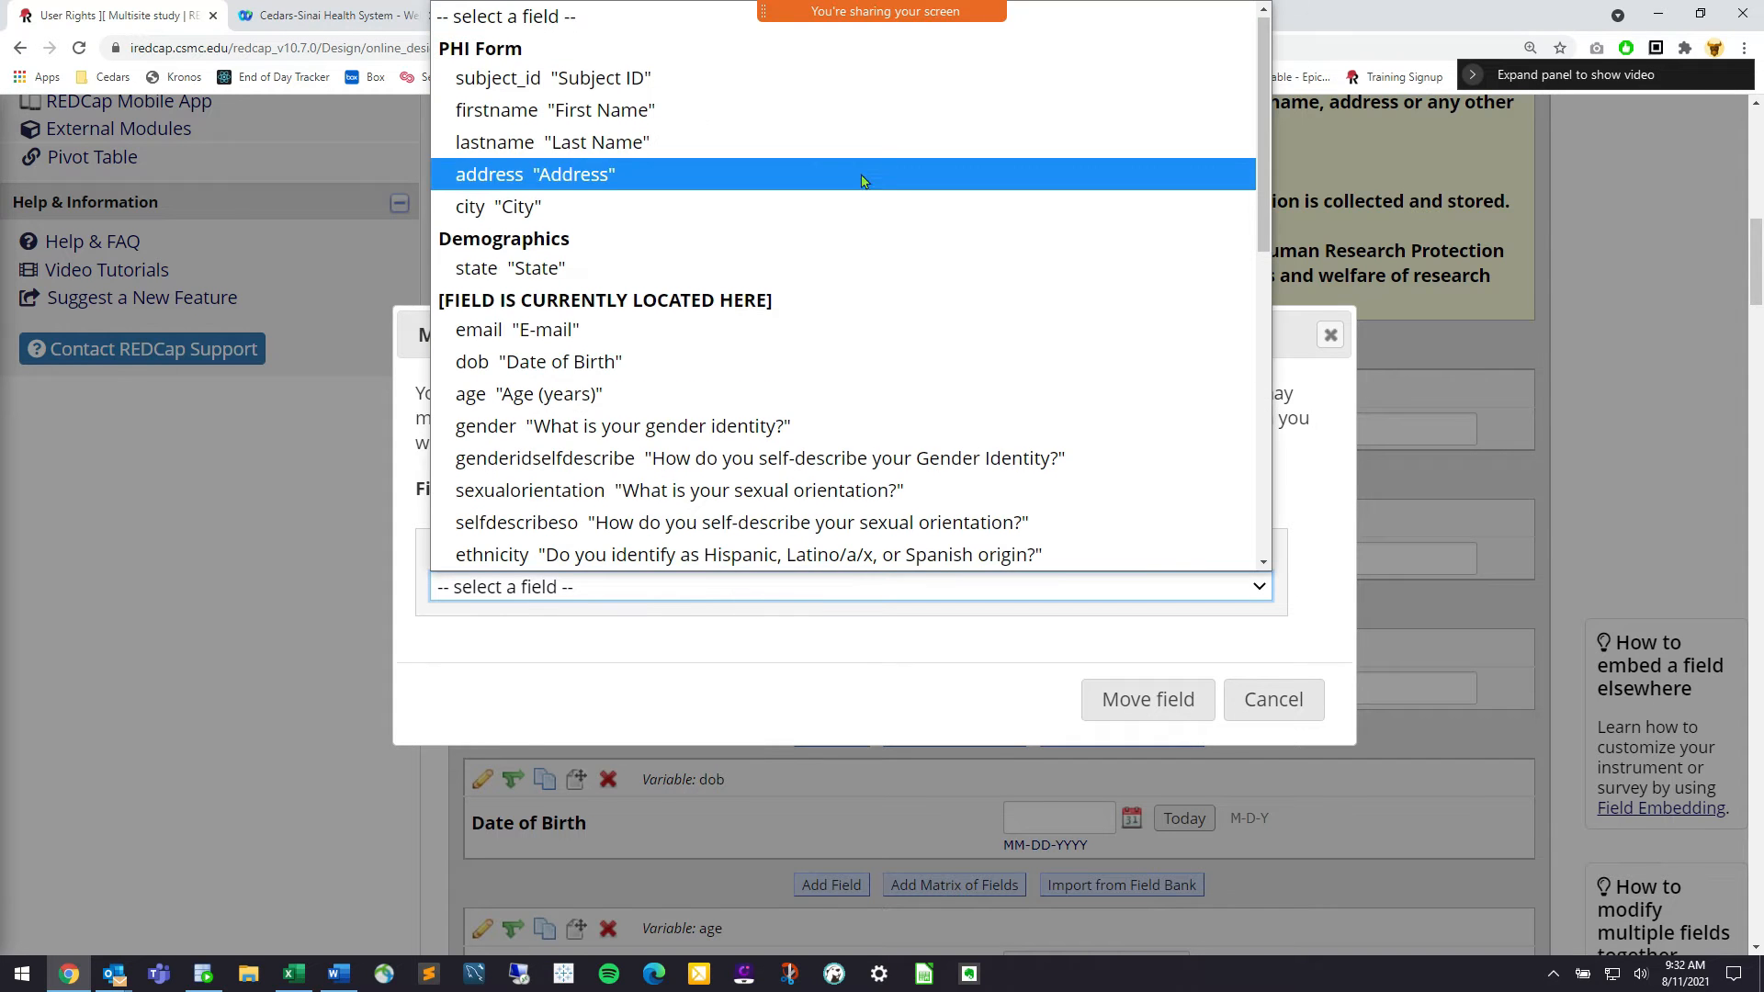
{"action": "left_click", "coordinate": [843, 205]}
{"action": "left_click", "coordinate": [1110, 692]}
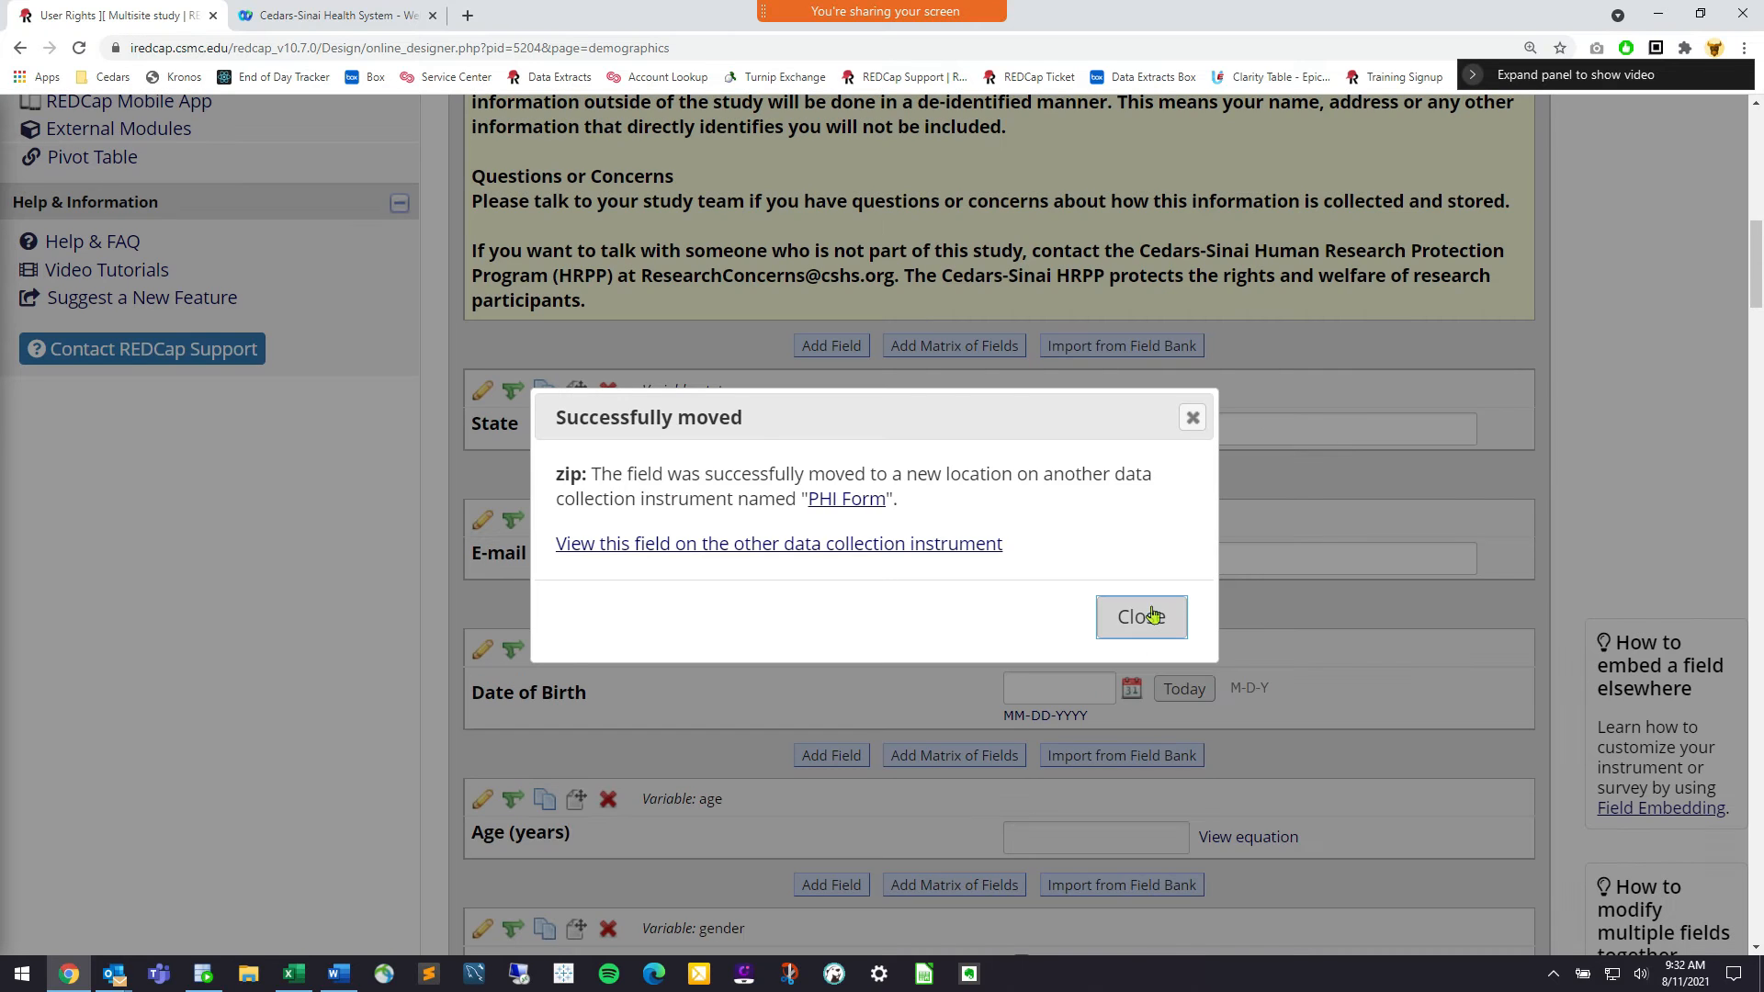
{"action": "left_click", "coordinate": [1152, 615]}
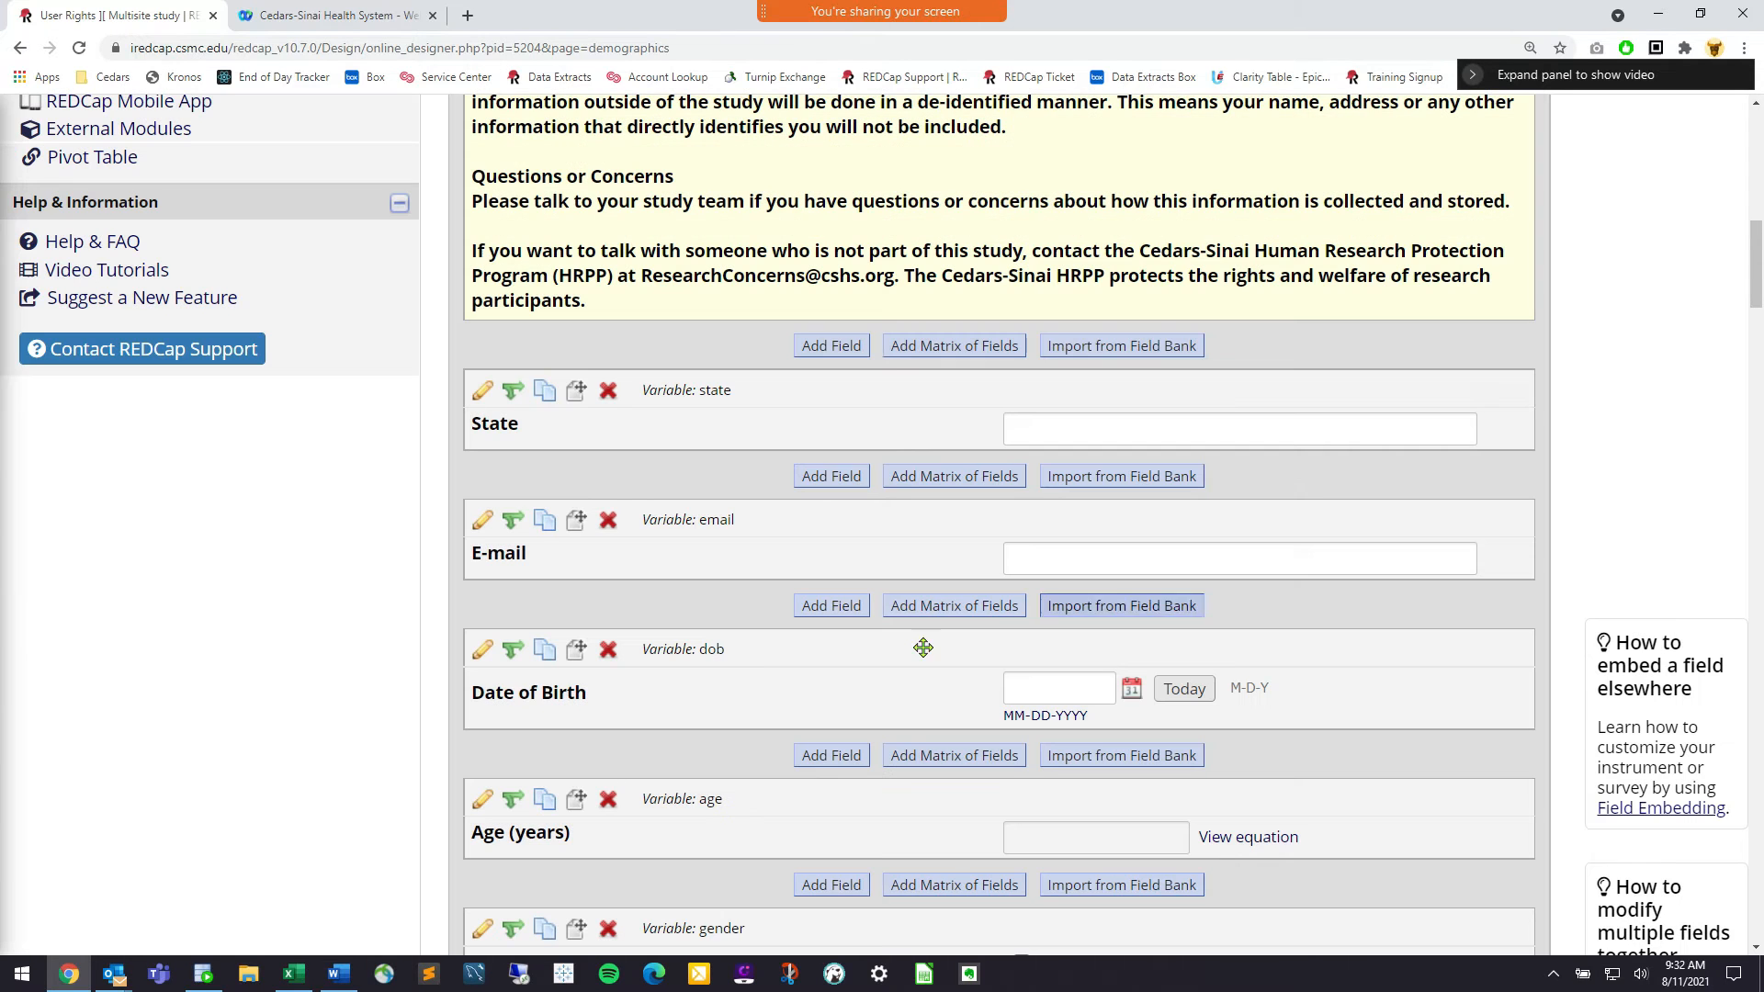
{"action": "left_click", "coordinate": [577, 521]}
{"action": "left_click", "coordinate": [728, 593]}
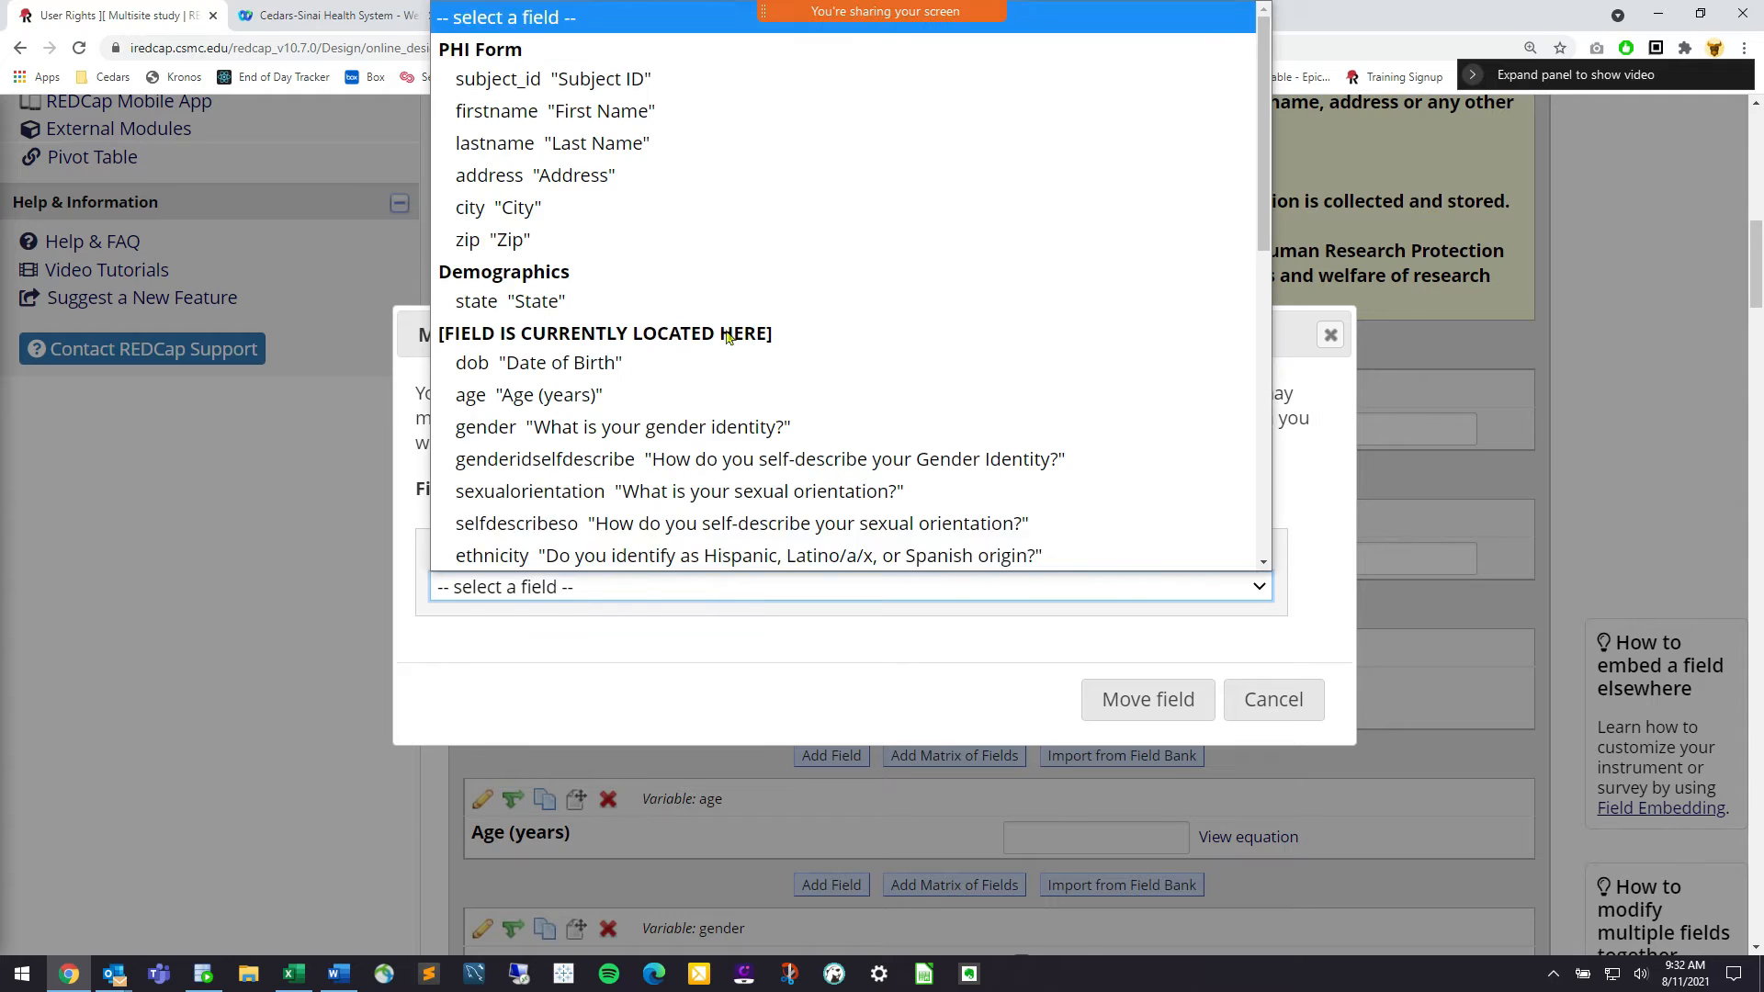
{"action": "left_click", "coordinate": [722, 241]}
{"action": "left_click", "coordinate": [1149, 700]}
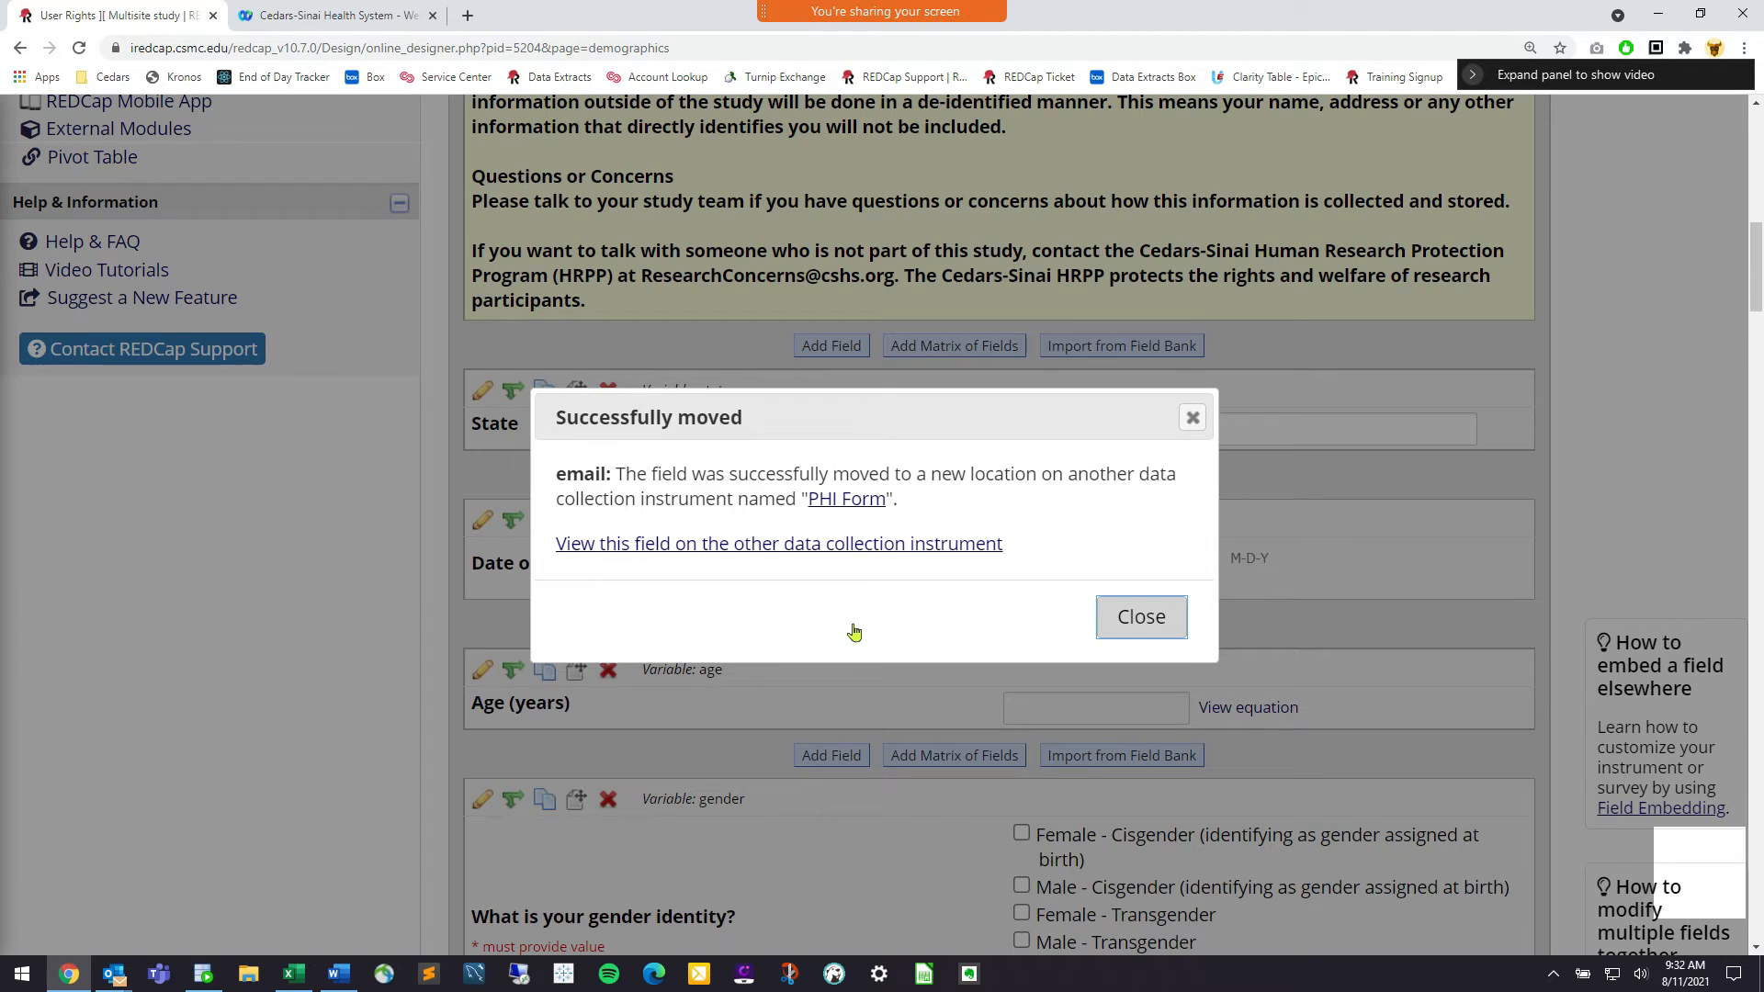
{"action": "left_click", "coordinate": [1163, 620]}
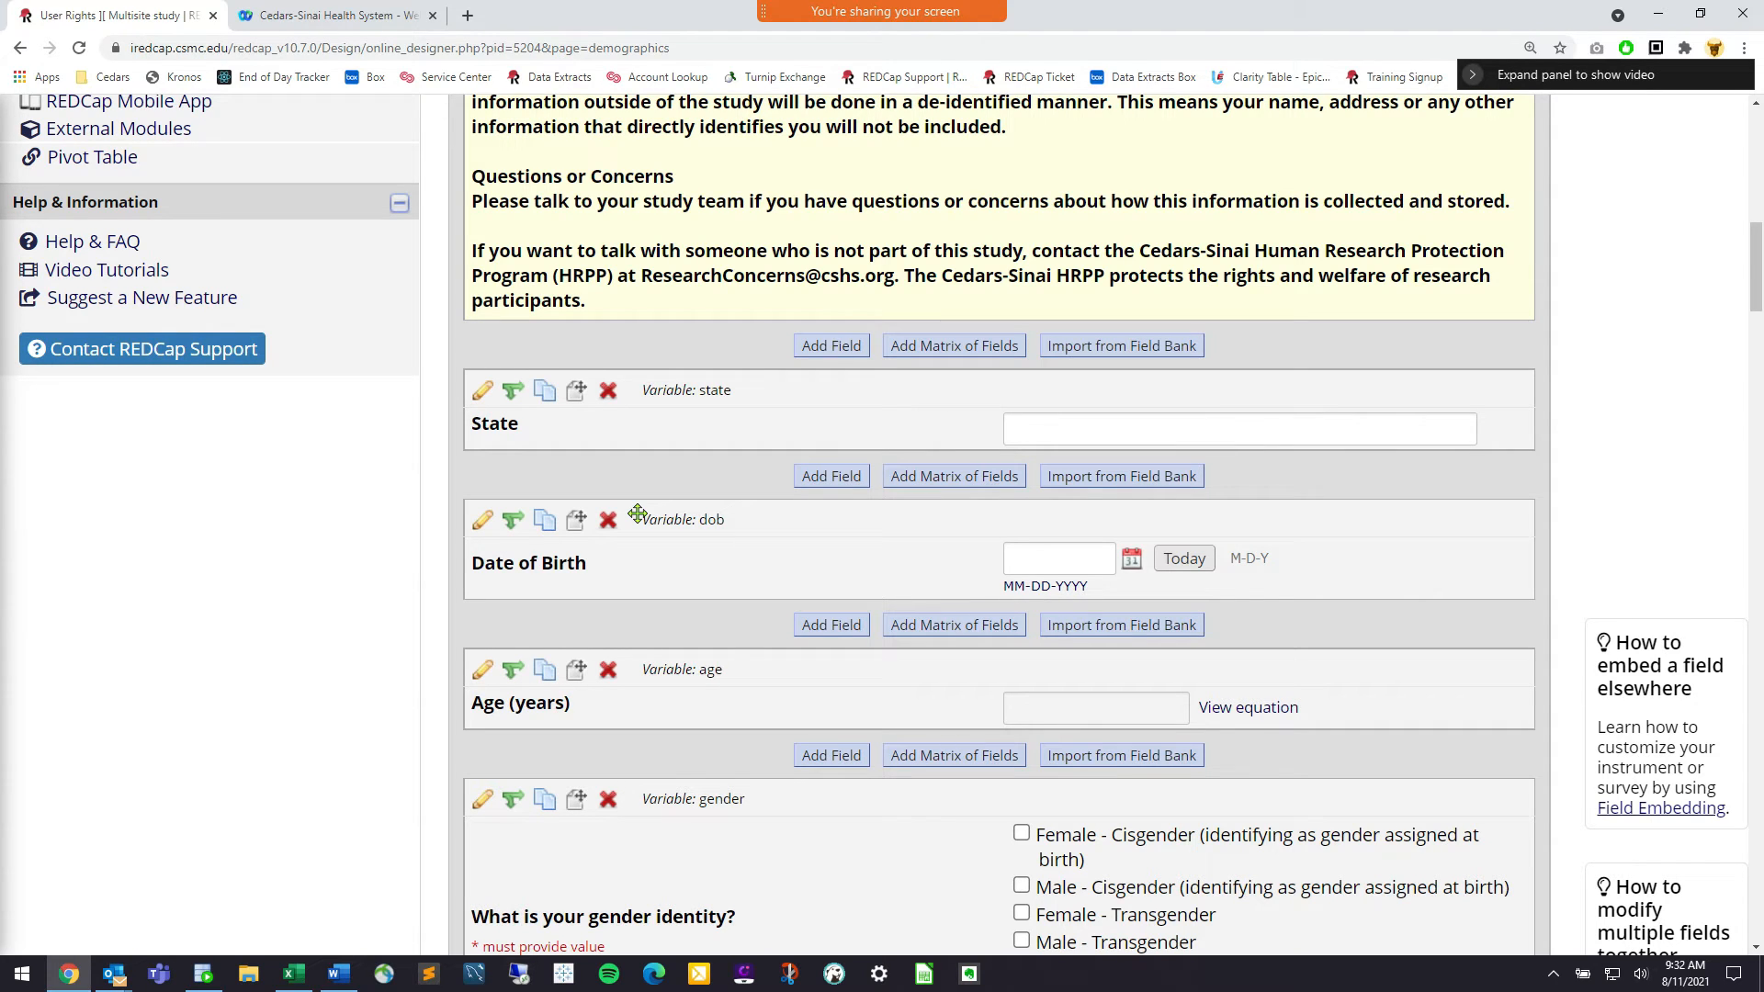
Move Date of Birth into PHI Form right after E-mail
{"action": "left_click", "coordinate": [576, 521]}
{"action": "left_click", "coordinate": [612, 587]}
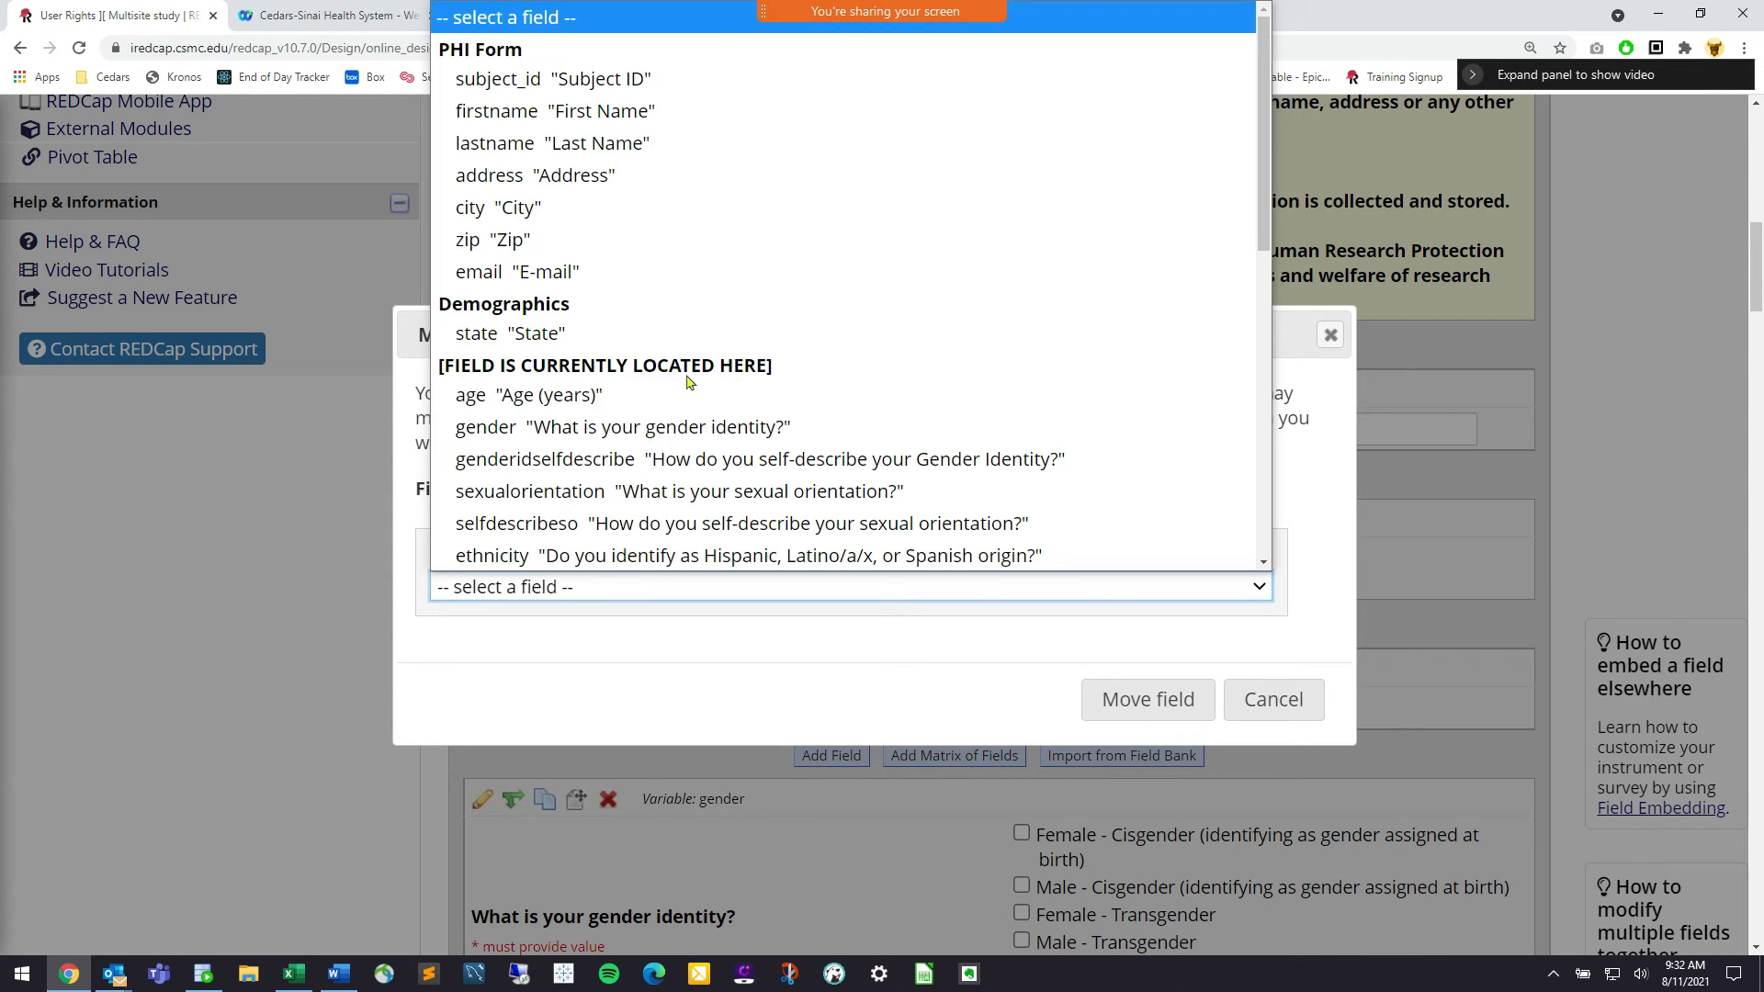
{"action": "key", "text": "Return"}
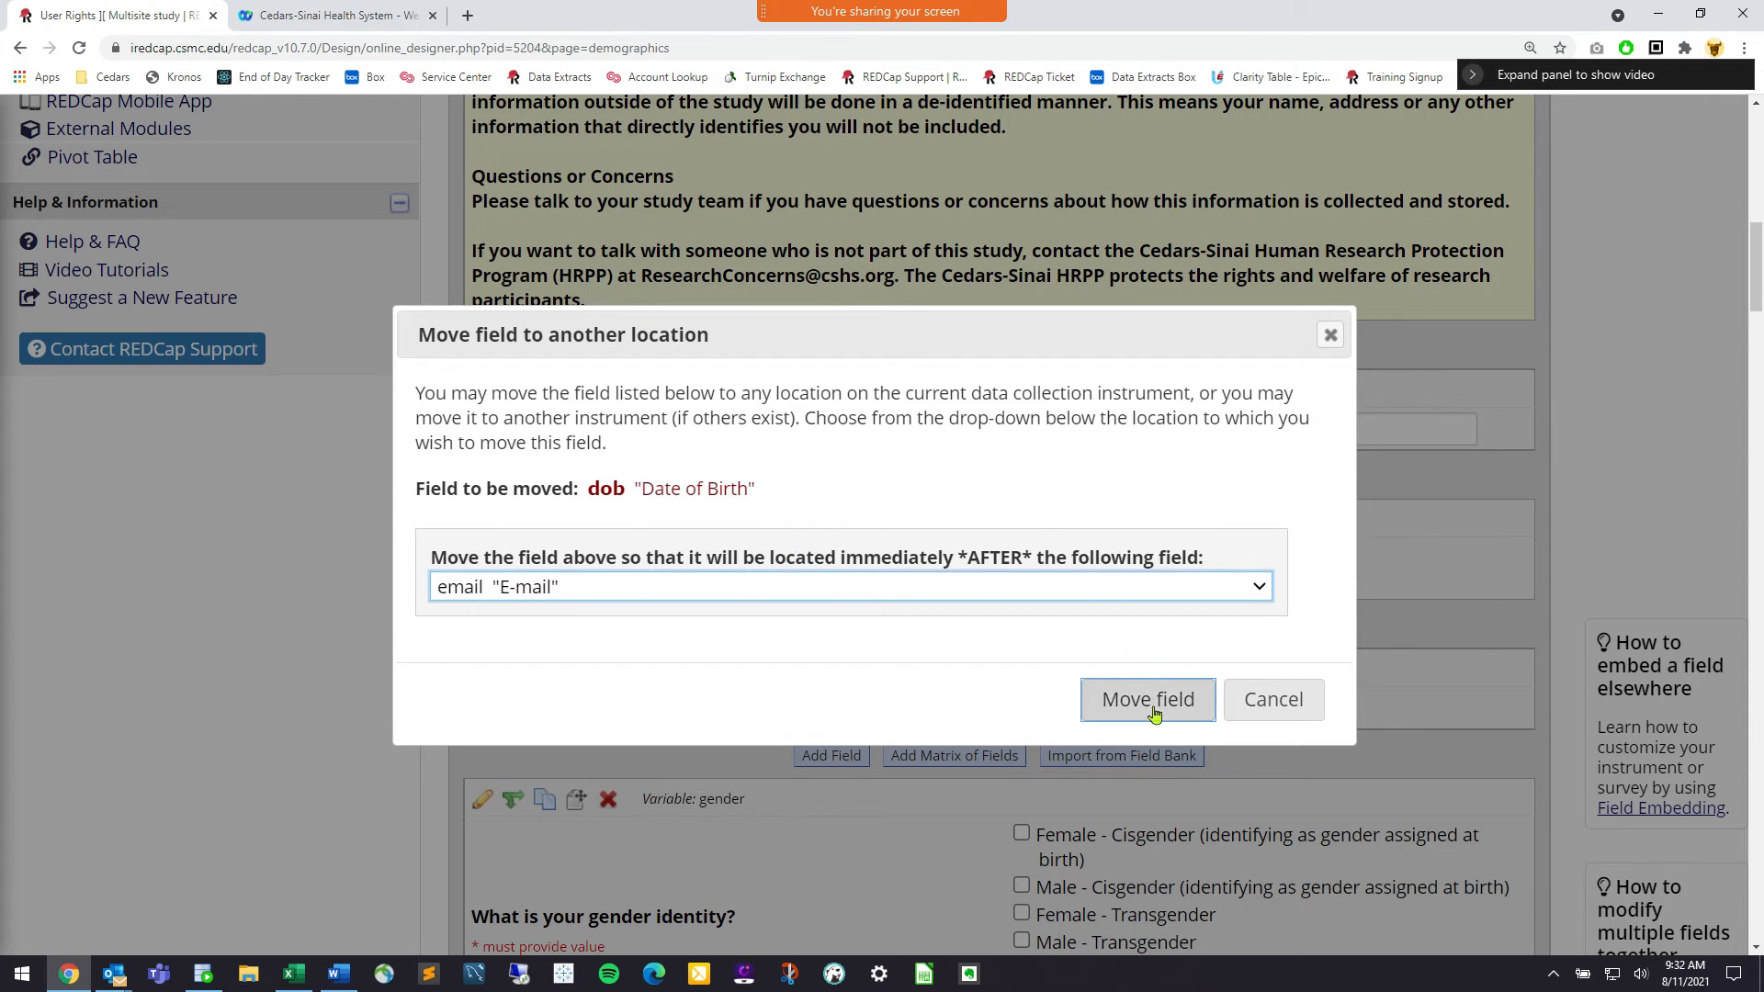
{"action": "left_click", "coordinate": [1154, 712]}
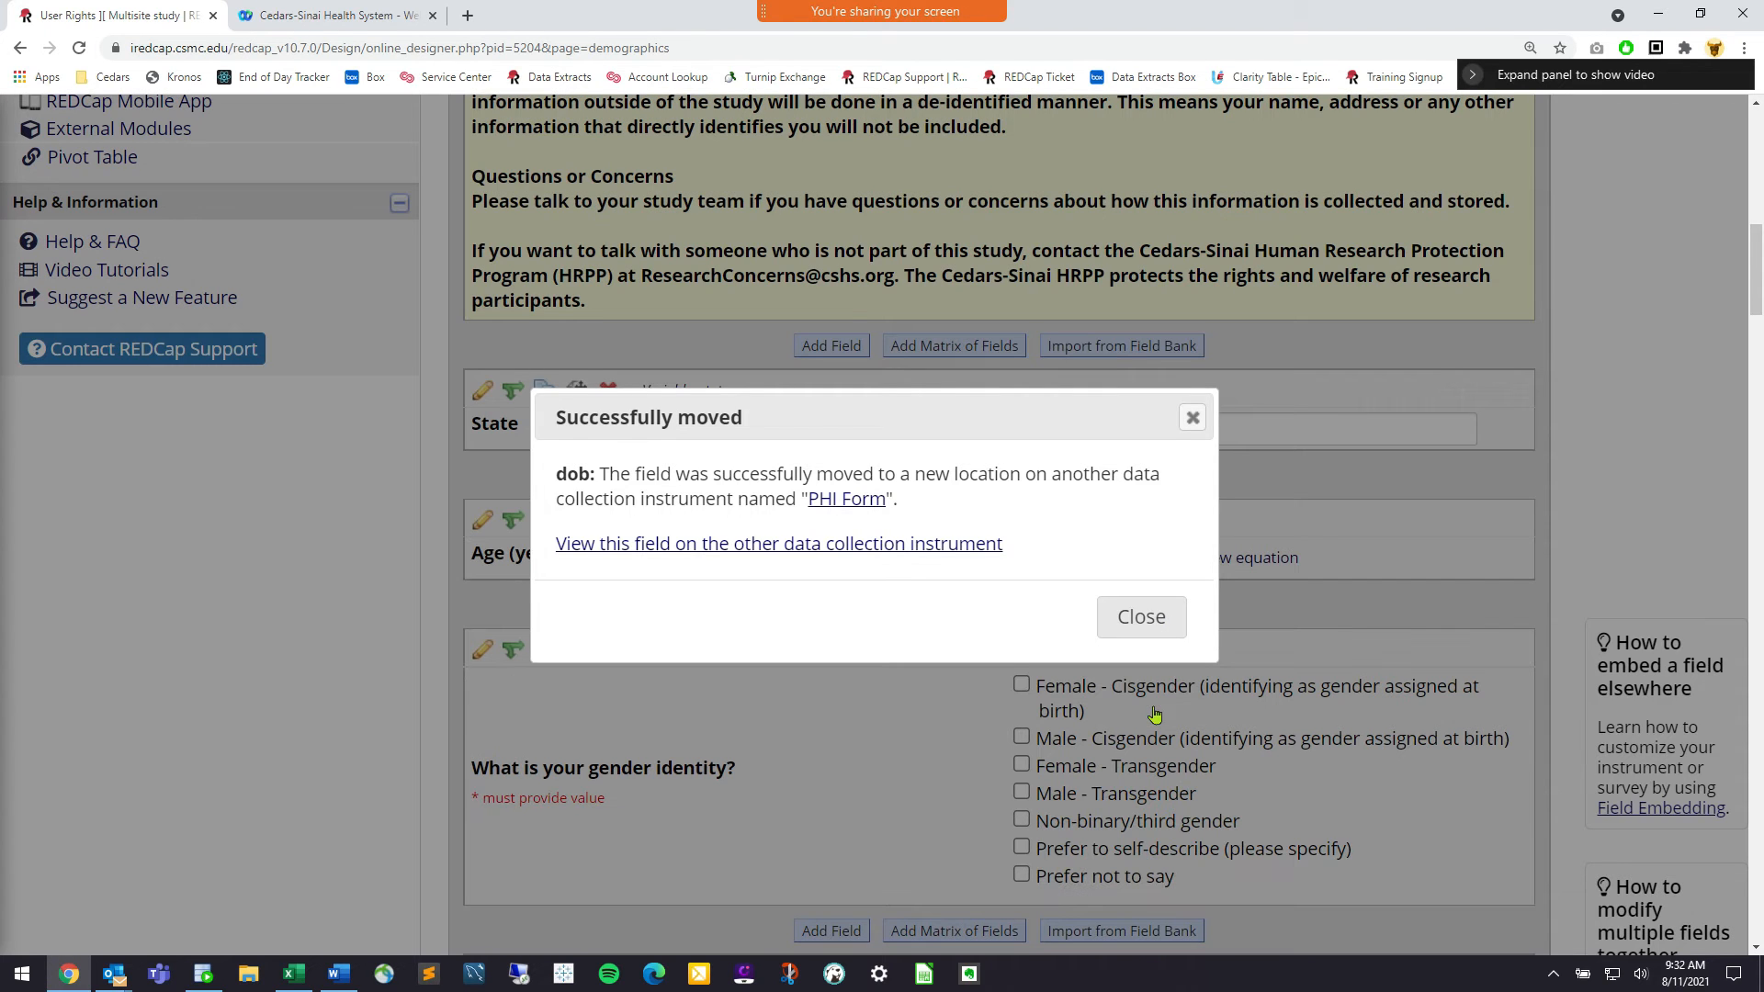
{"action": "left_click", "coordinate": [1141, 618]}
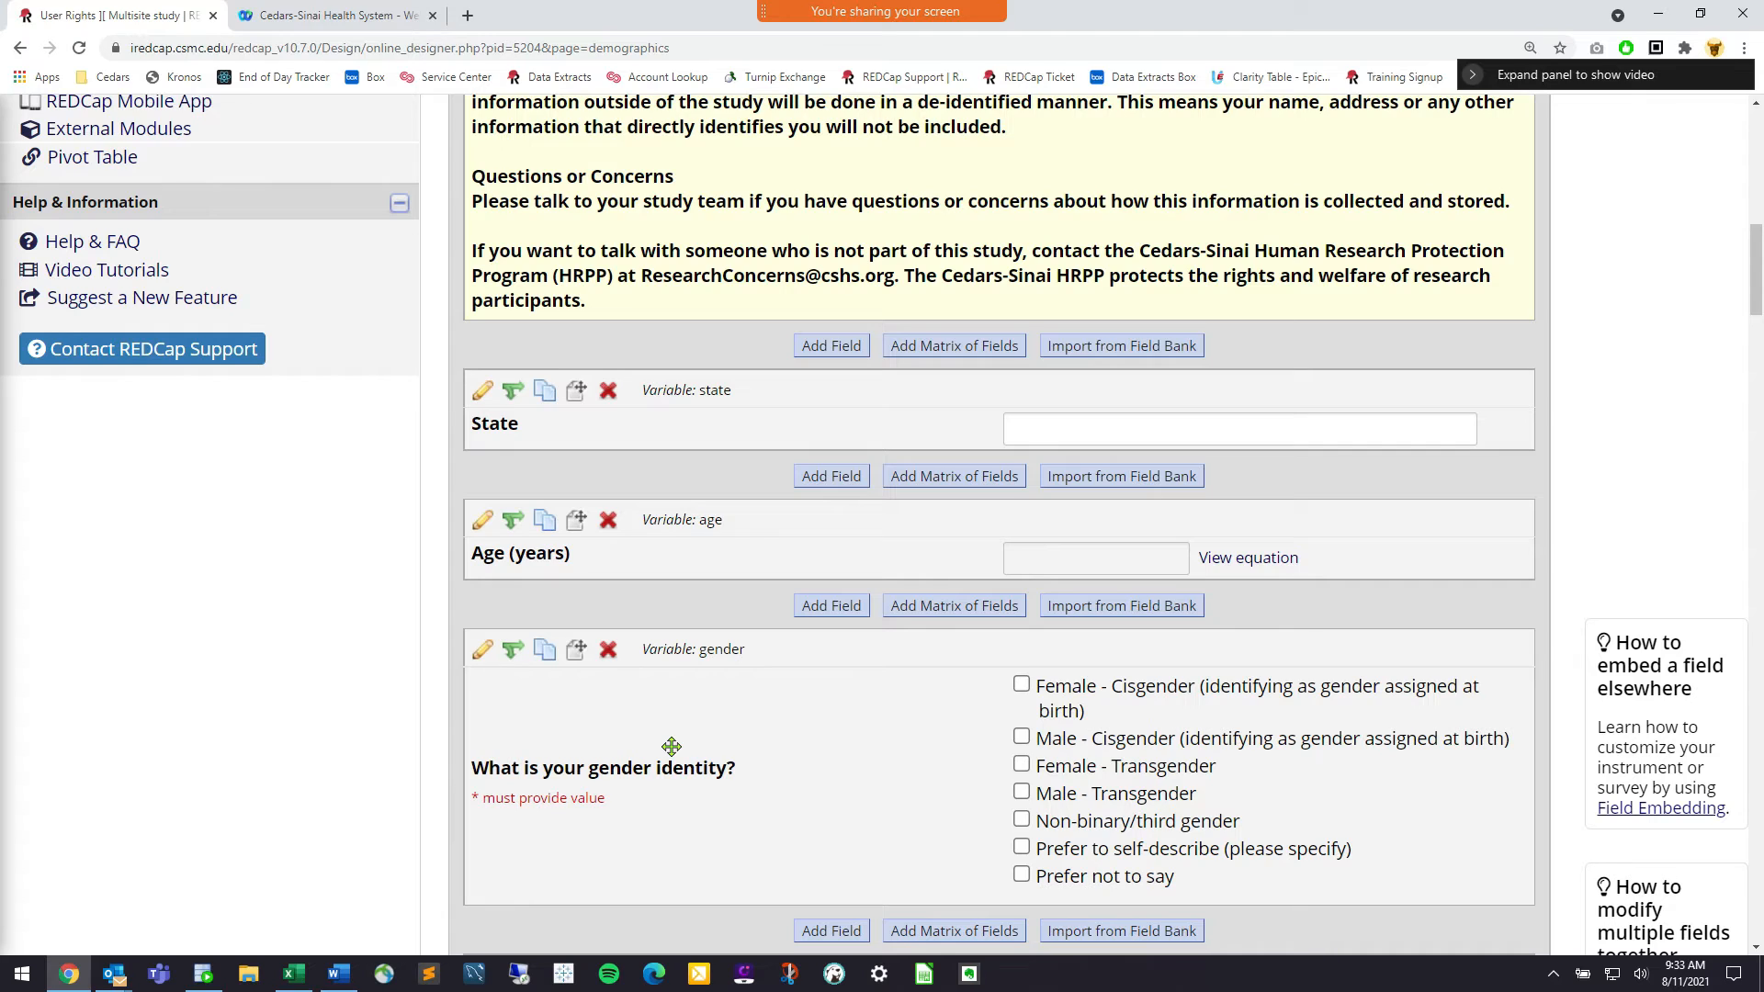
{"action": "scroll", "coordinate": [671, 746], "scroll_direction": "down", "scroll_amount": 2}
{"action": "scroll", "coordinate": [661, 496], "scroll_direction": "up", "scroll_amount": 11}
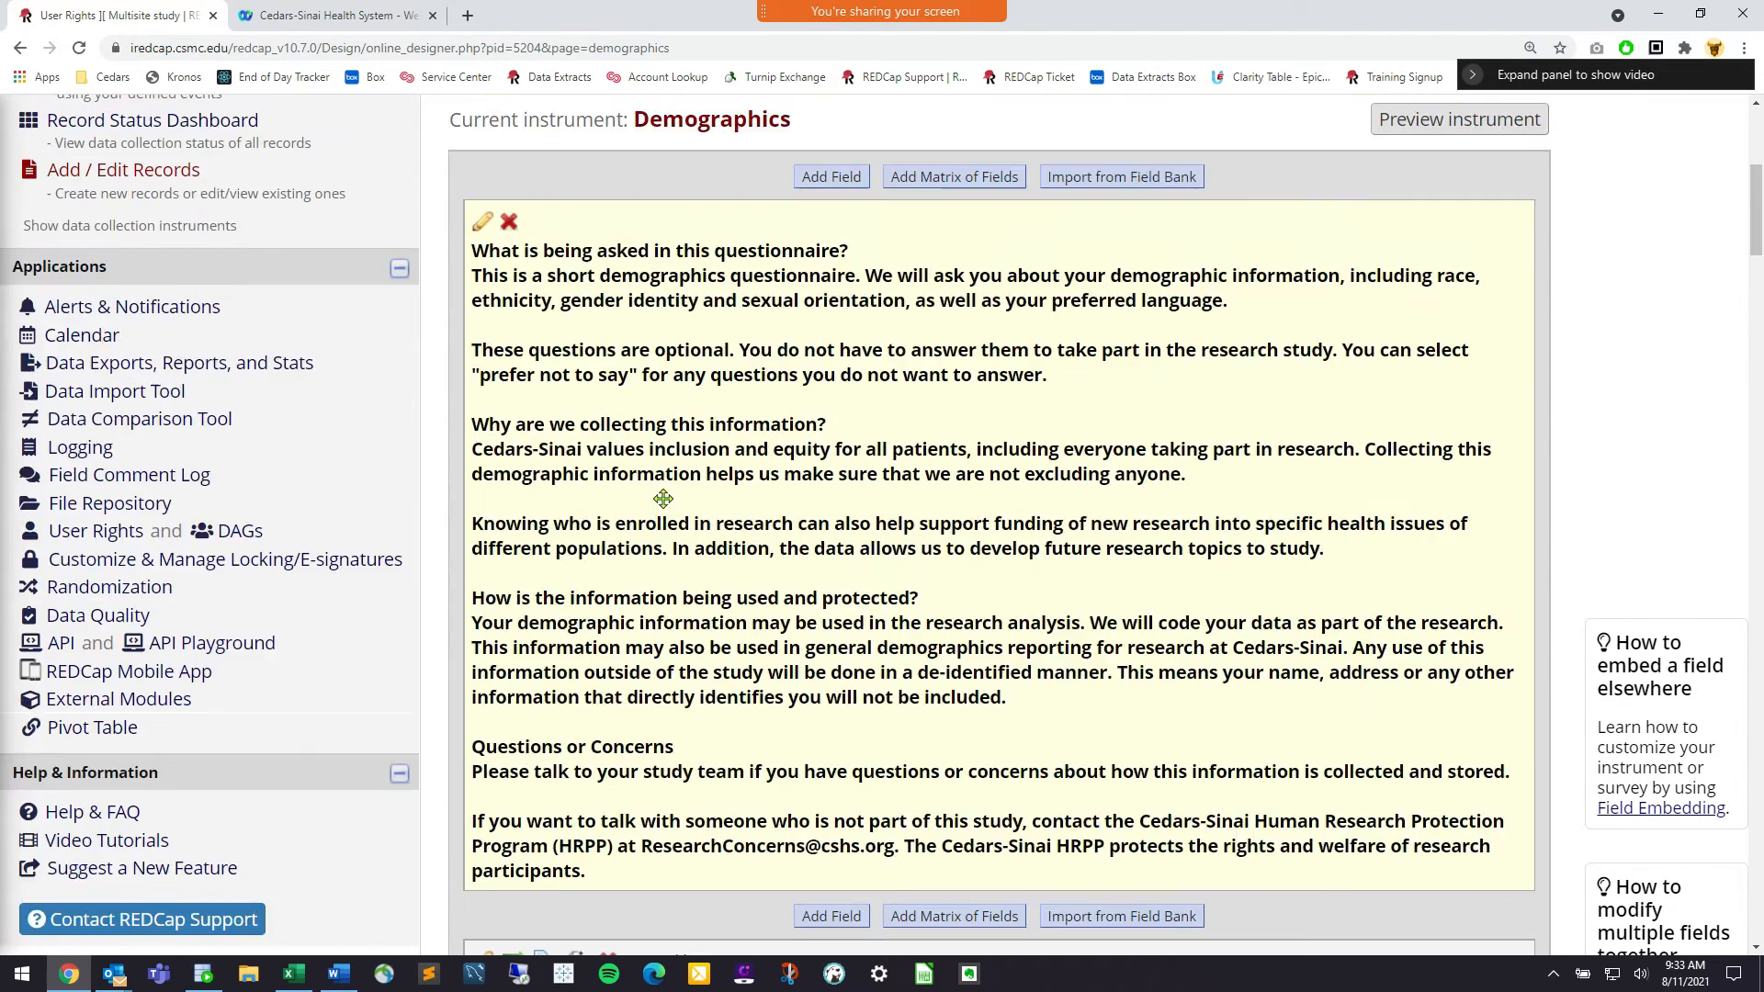
Back at the instrument list, review PHI Form's eight fields ending with Date of Birth
{"action": "left_click", "coordinate": [611, 345]}
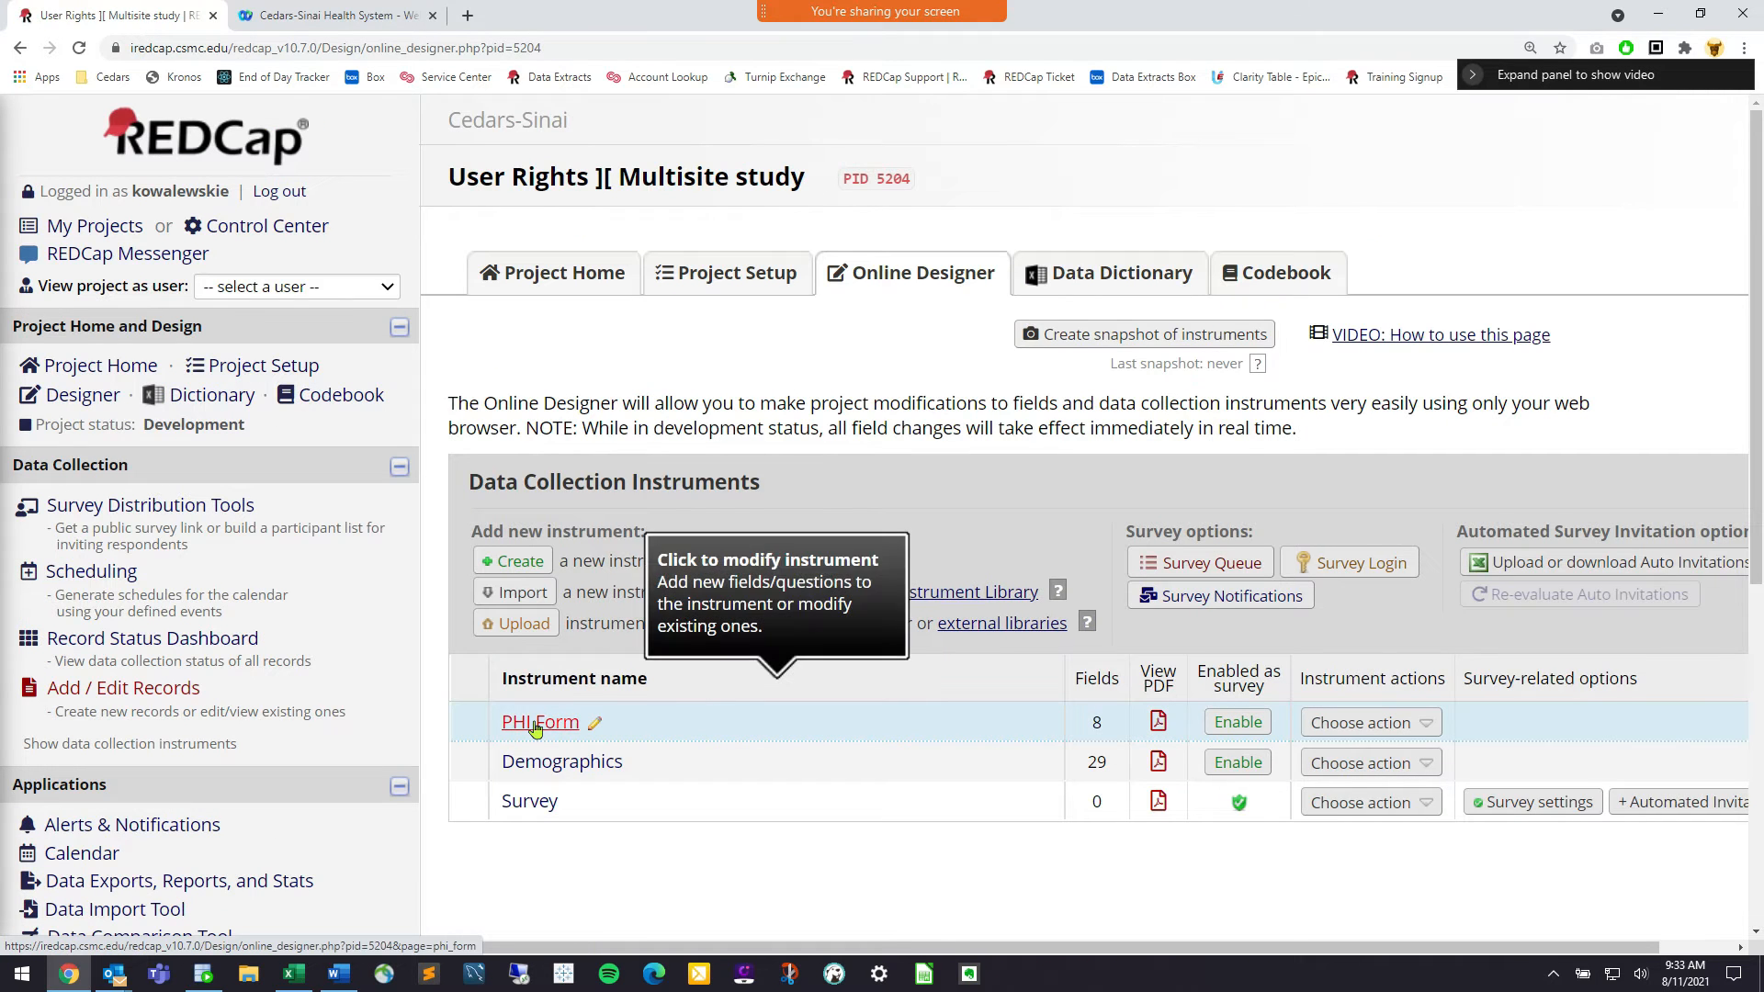
{"action": "left_click", "coordinate": [537, 726]}
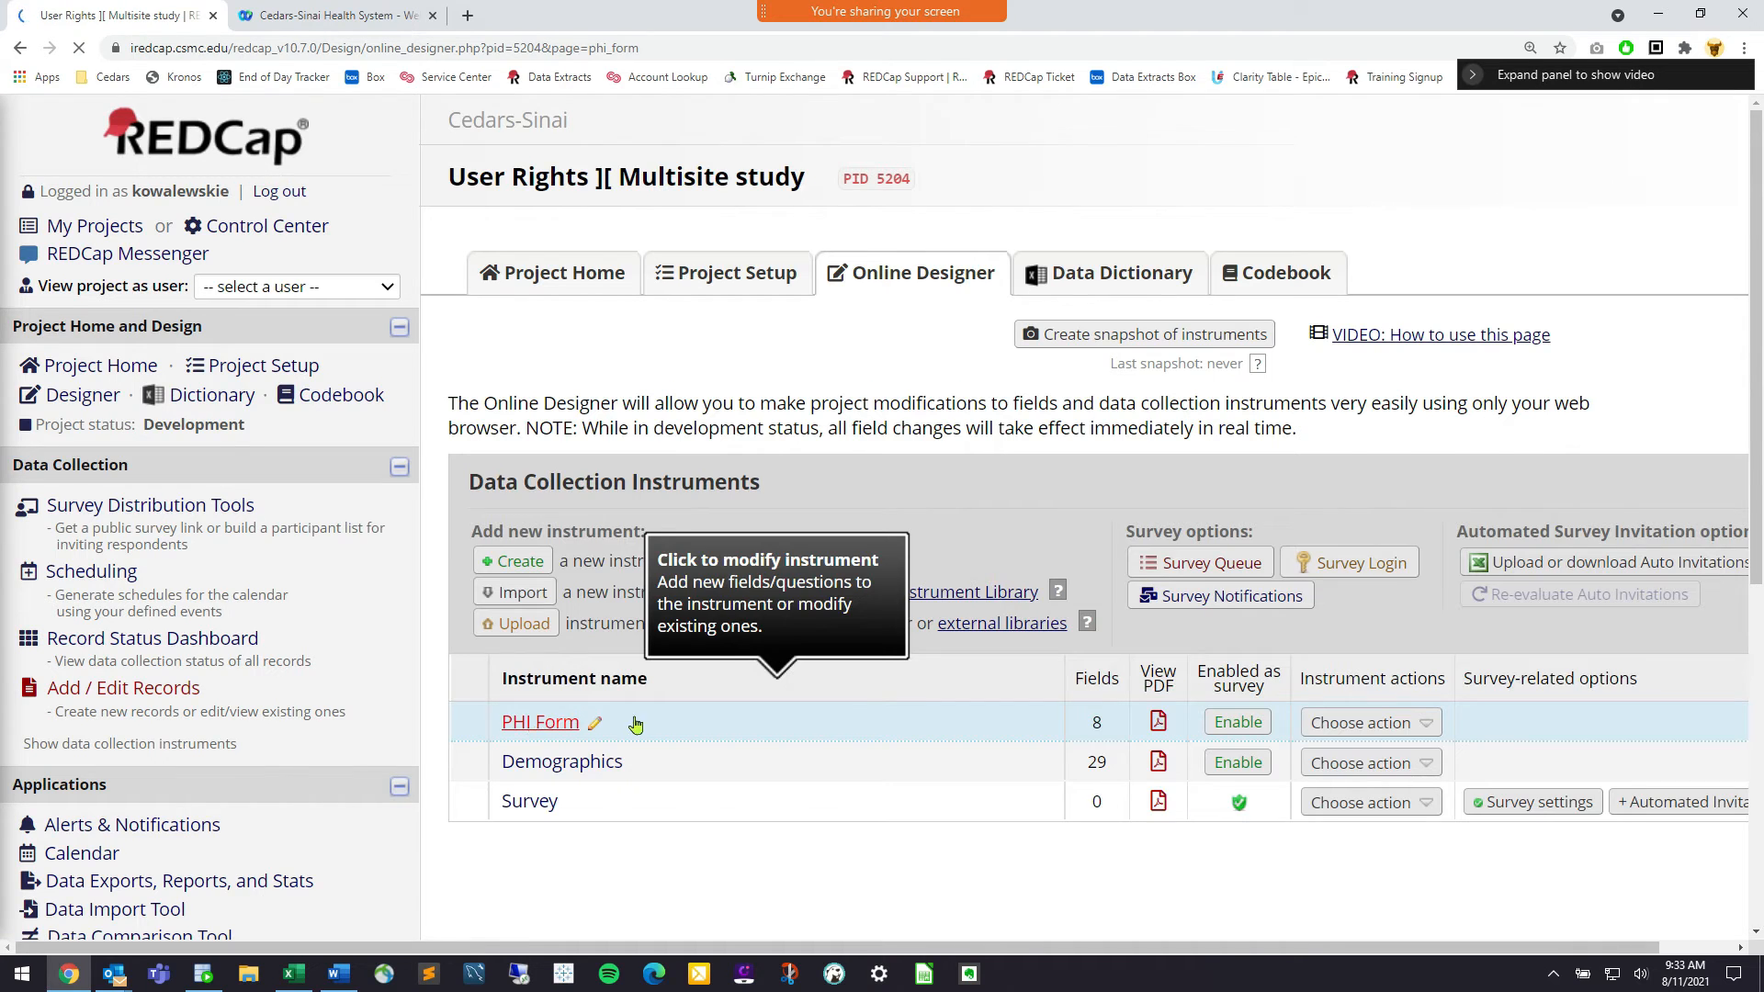
{"action": "scroll", "coordinate": [792, 803], "scroll_direction": "down", "scroll_amount": 5}
{"action": "scroll", "coordinate": [795, 802], "scroll_direction": "down", "scroll_amount": 4}
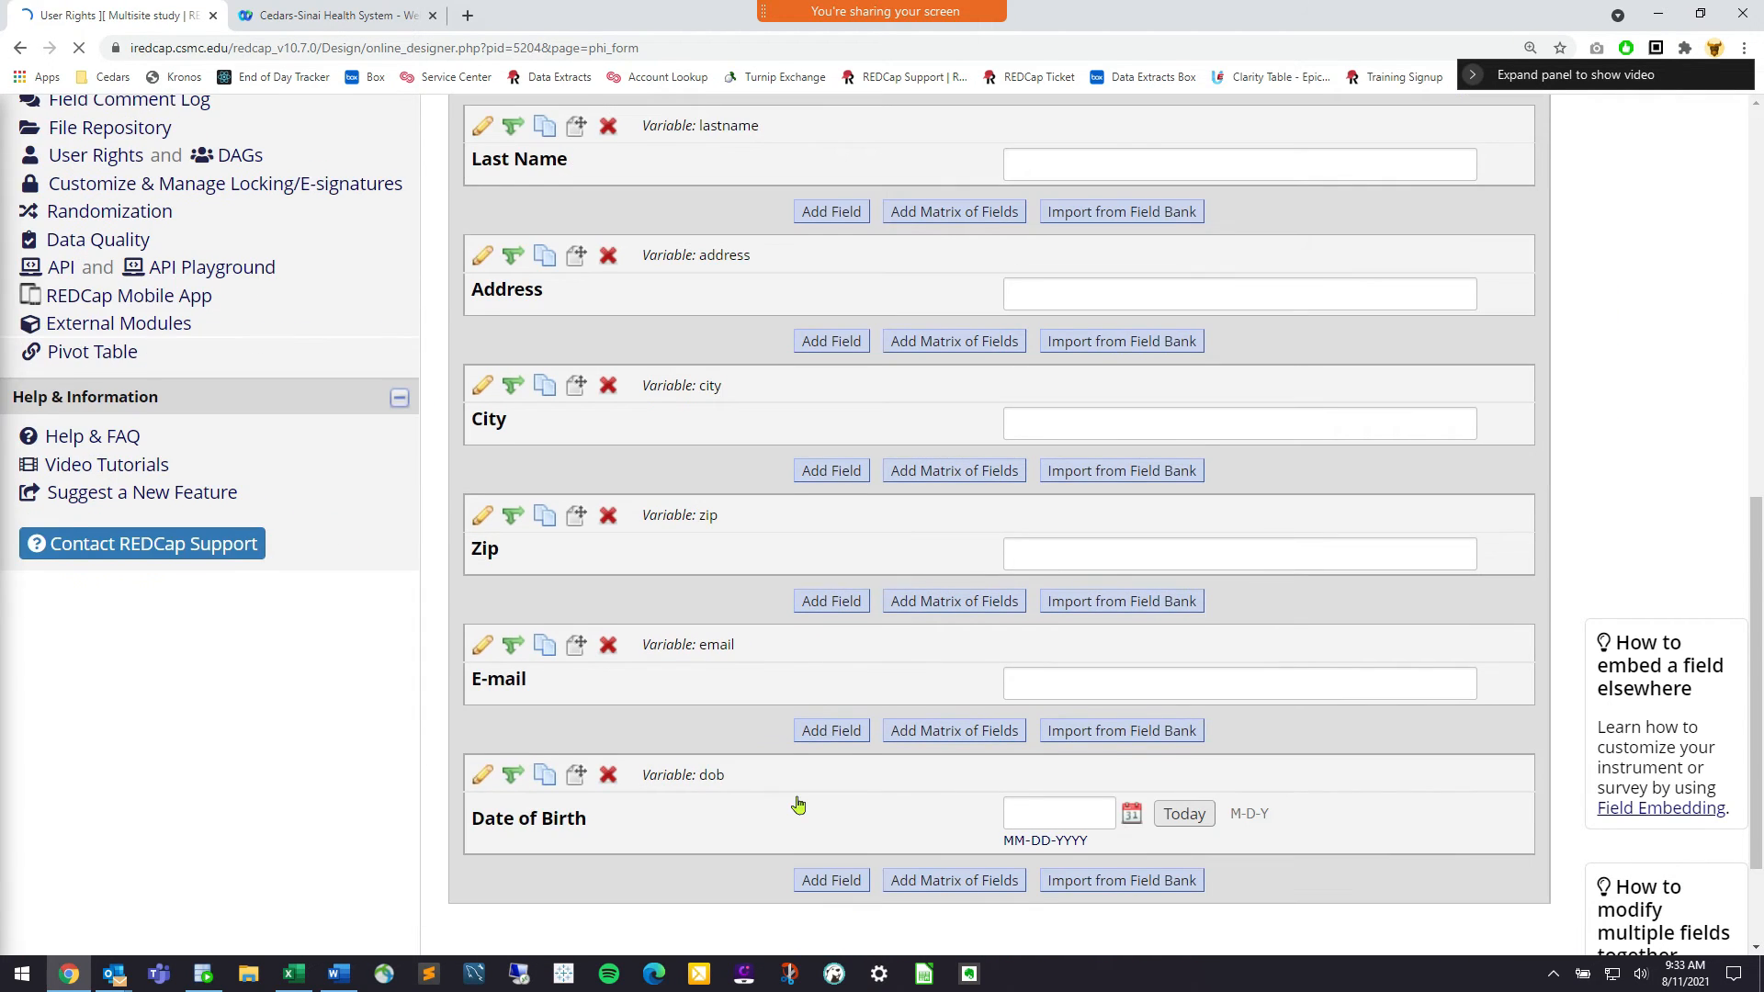
{"action": "scroll", "coordinate": [795, 799], "scroll_direction": "up", "scroll_amount": 10}
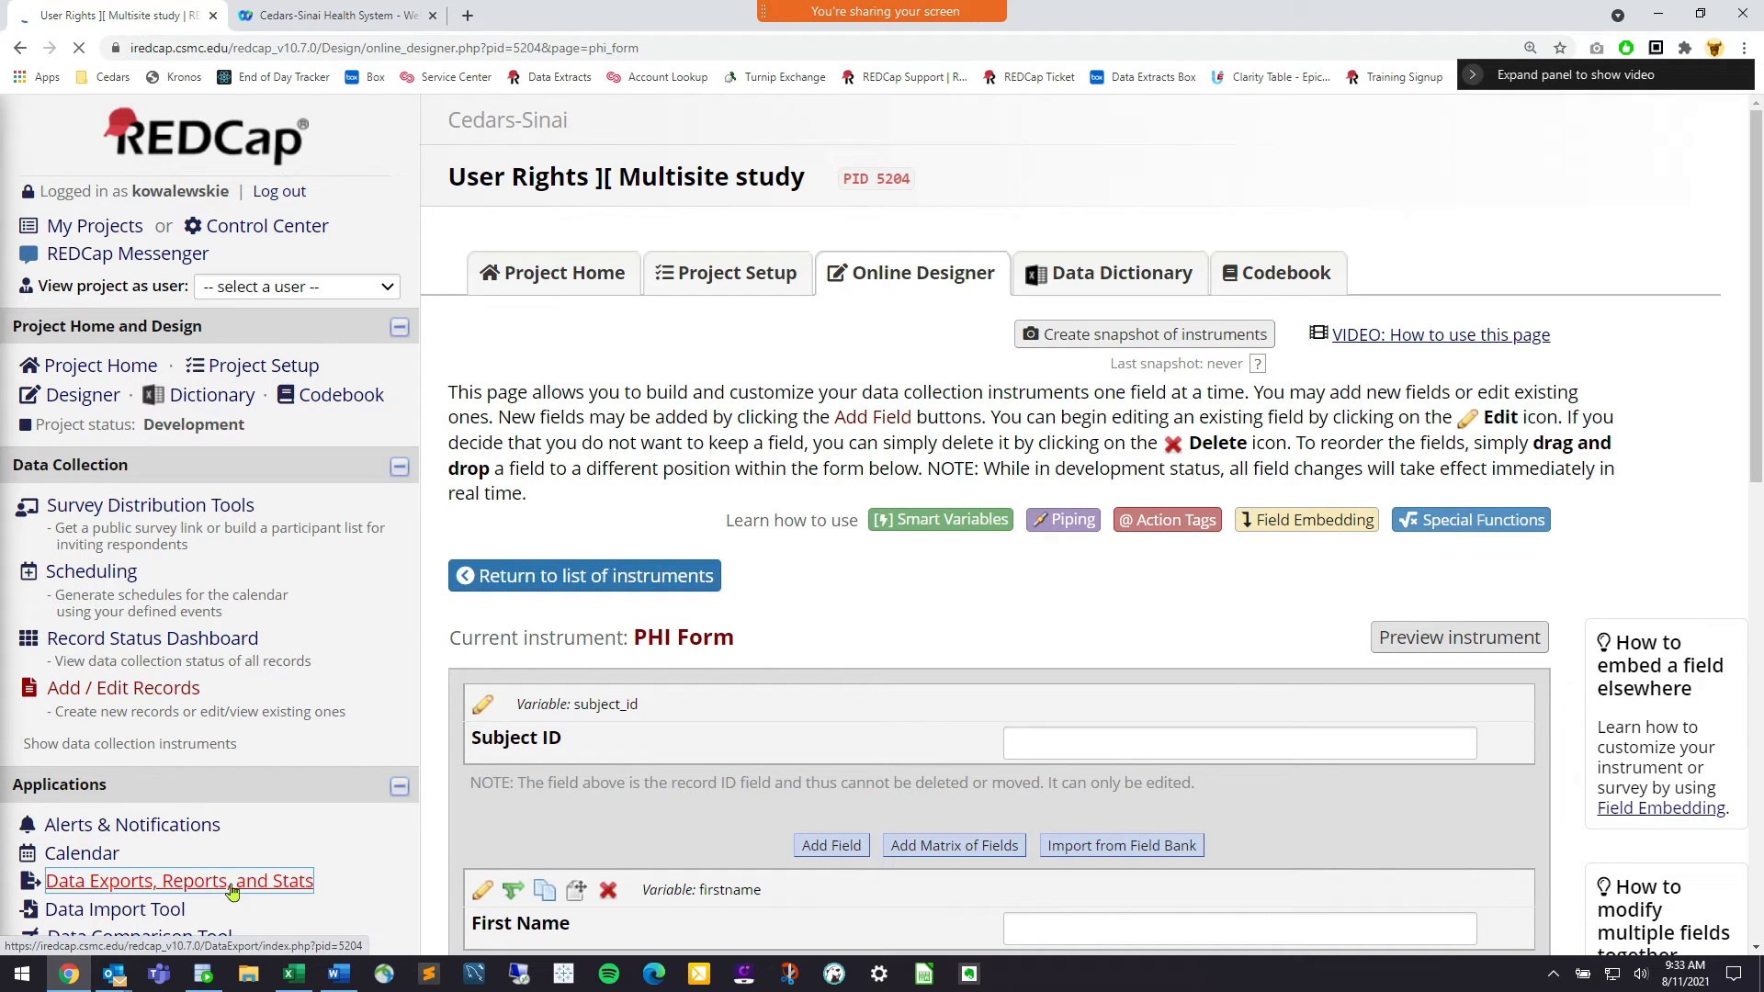
{"action": "scroll", "coordinate": [232, 891], "scroll_direction": "down", "scroll_amount": 3}
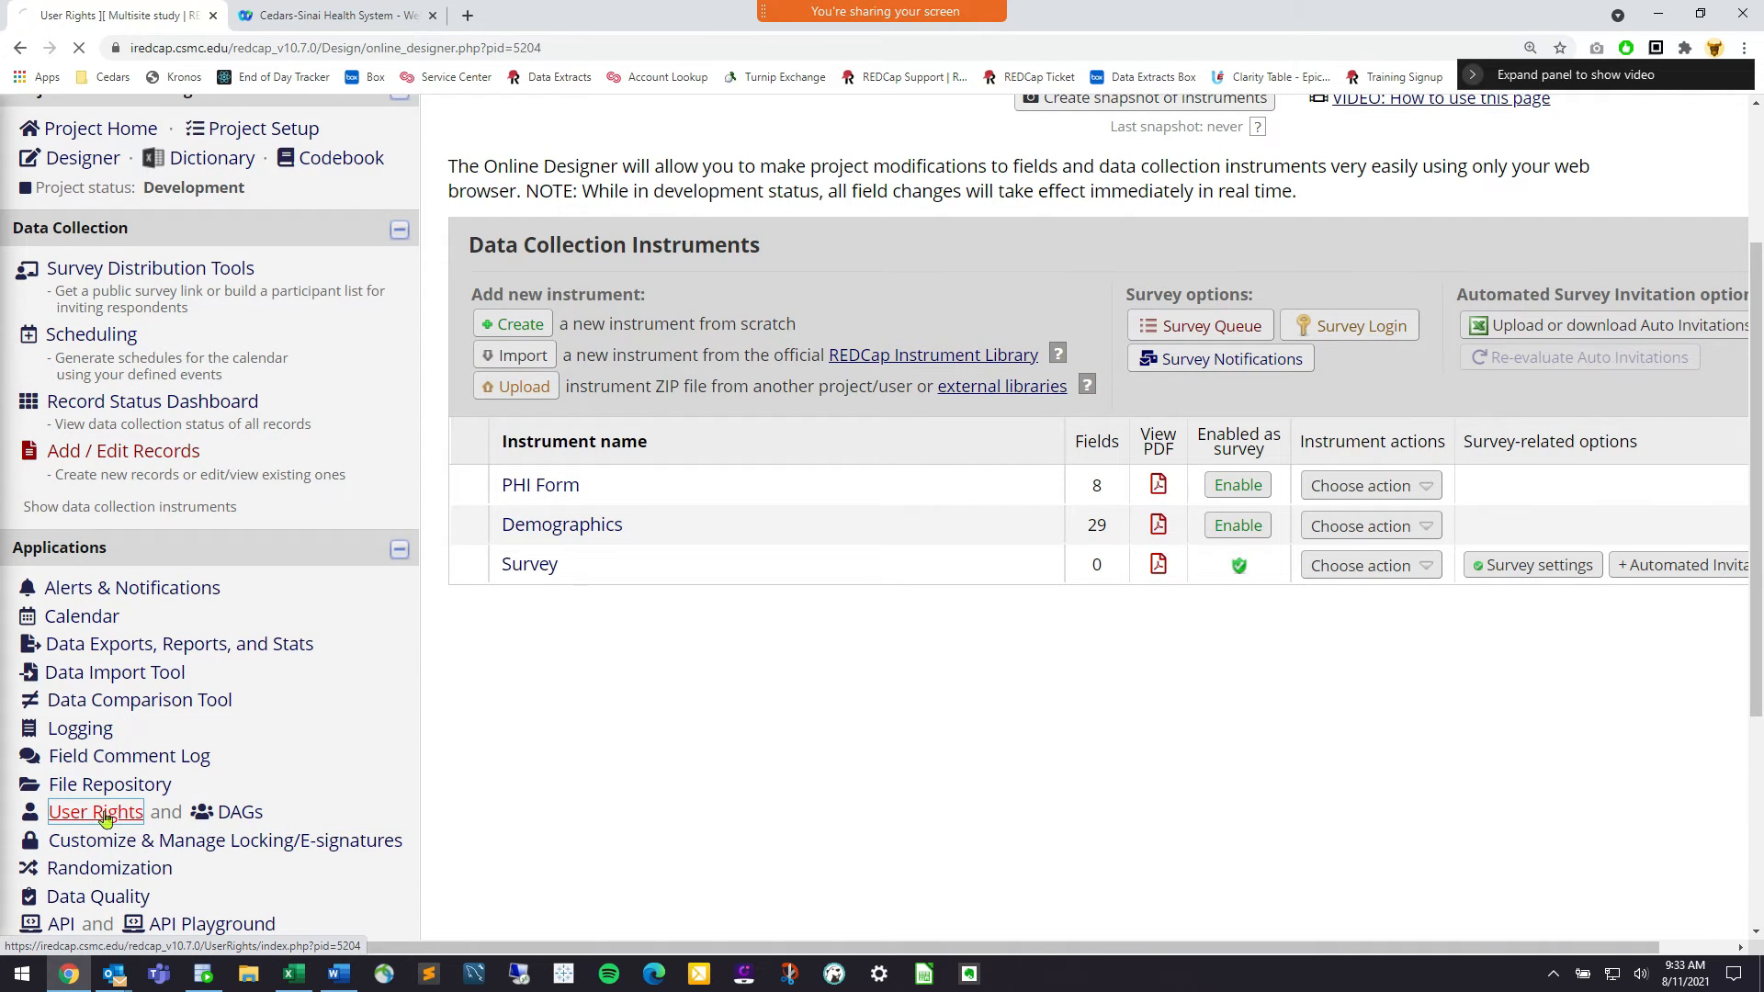
Open the first listed user's privileges from User Rights
{"action": "scroll", "coordinate": [104, 818], "scroll_direction": "down", "scroll_amount": 5}
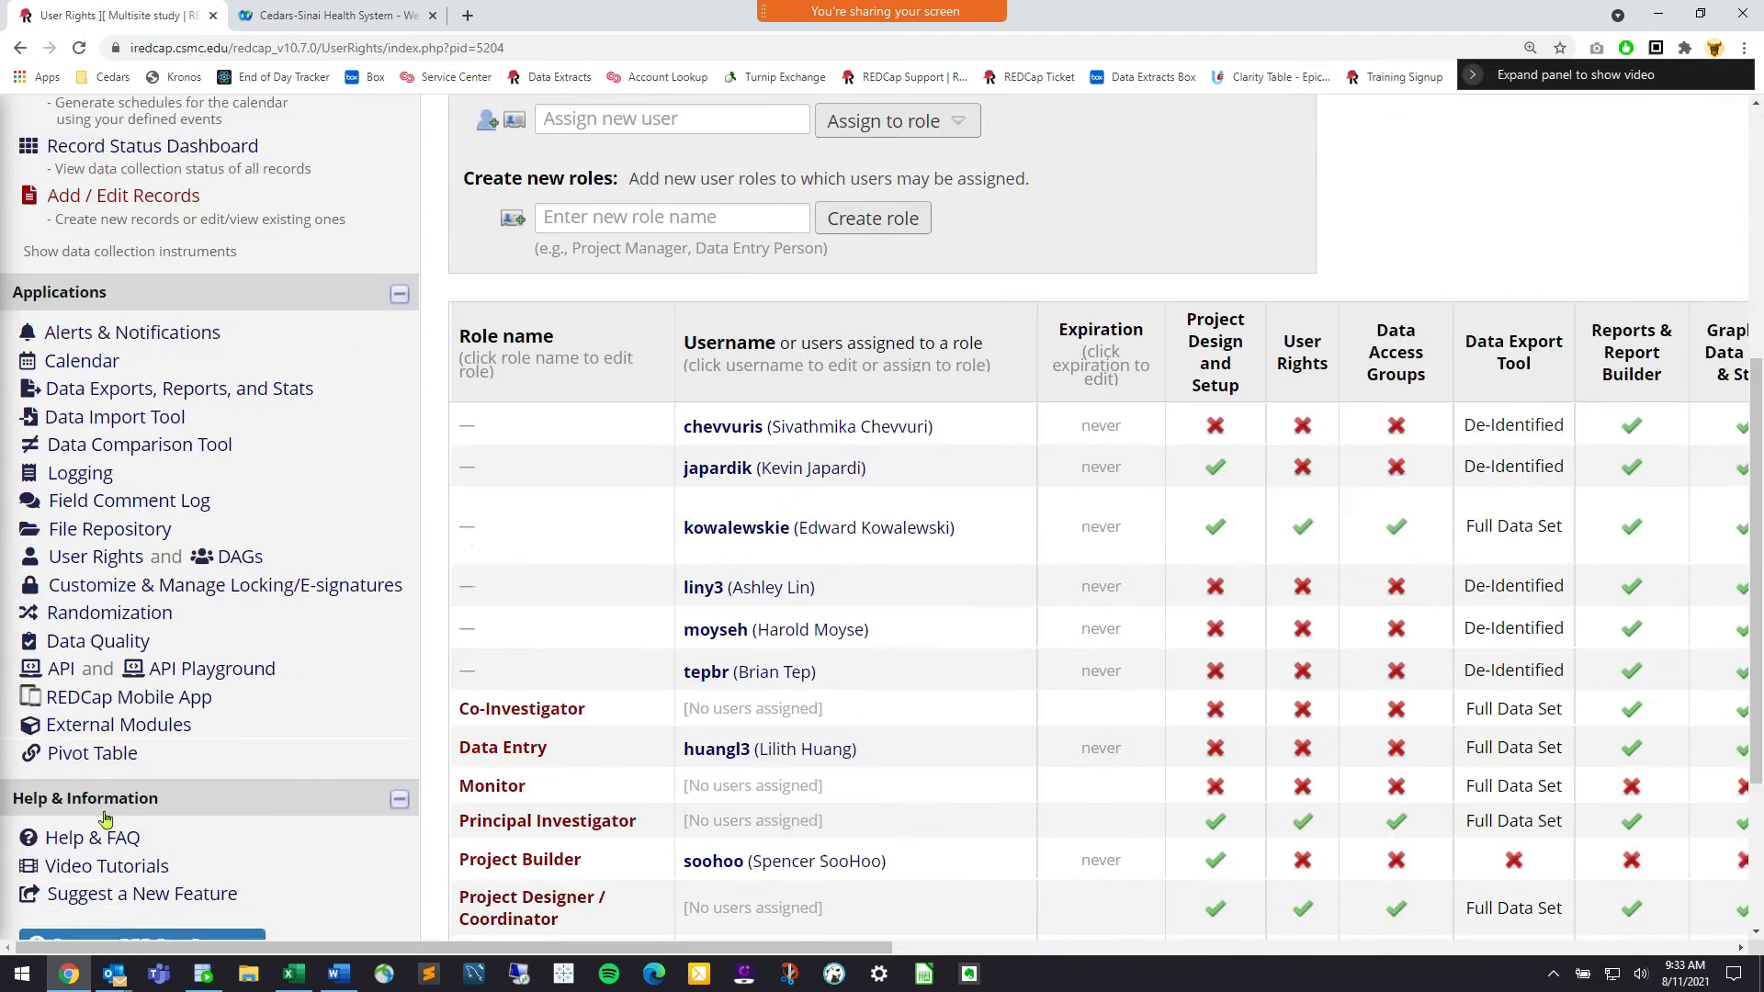
{"action": "scroll", "coordinate": [104, 819], "scroll_direction": "down", "scroll_amount": 1}
{"action": "left_click_drag", "start_coordinate": [145, 458], "coordinate": [42, 459]}
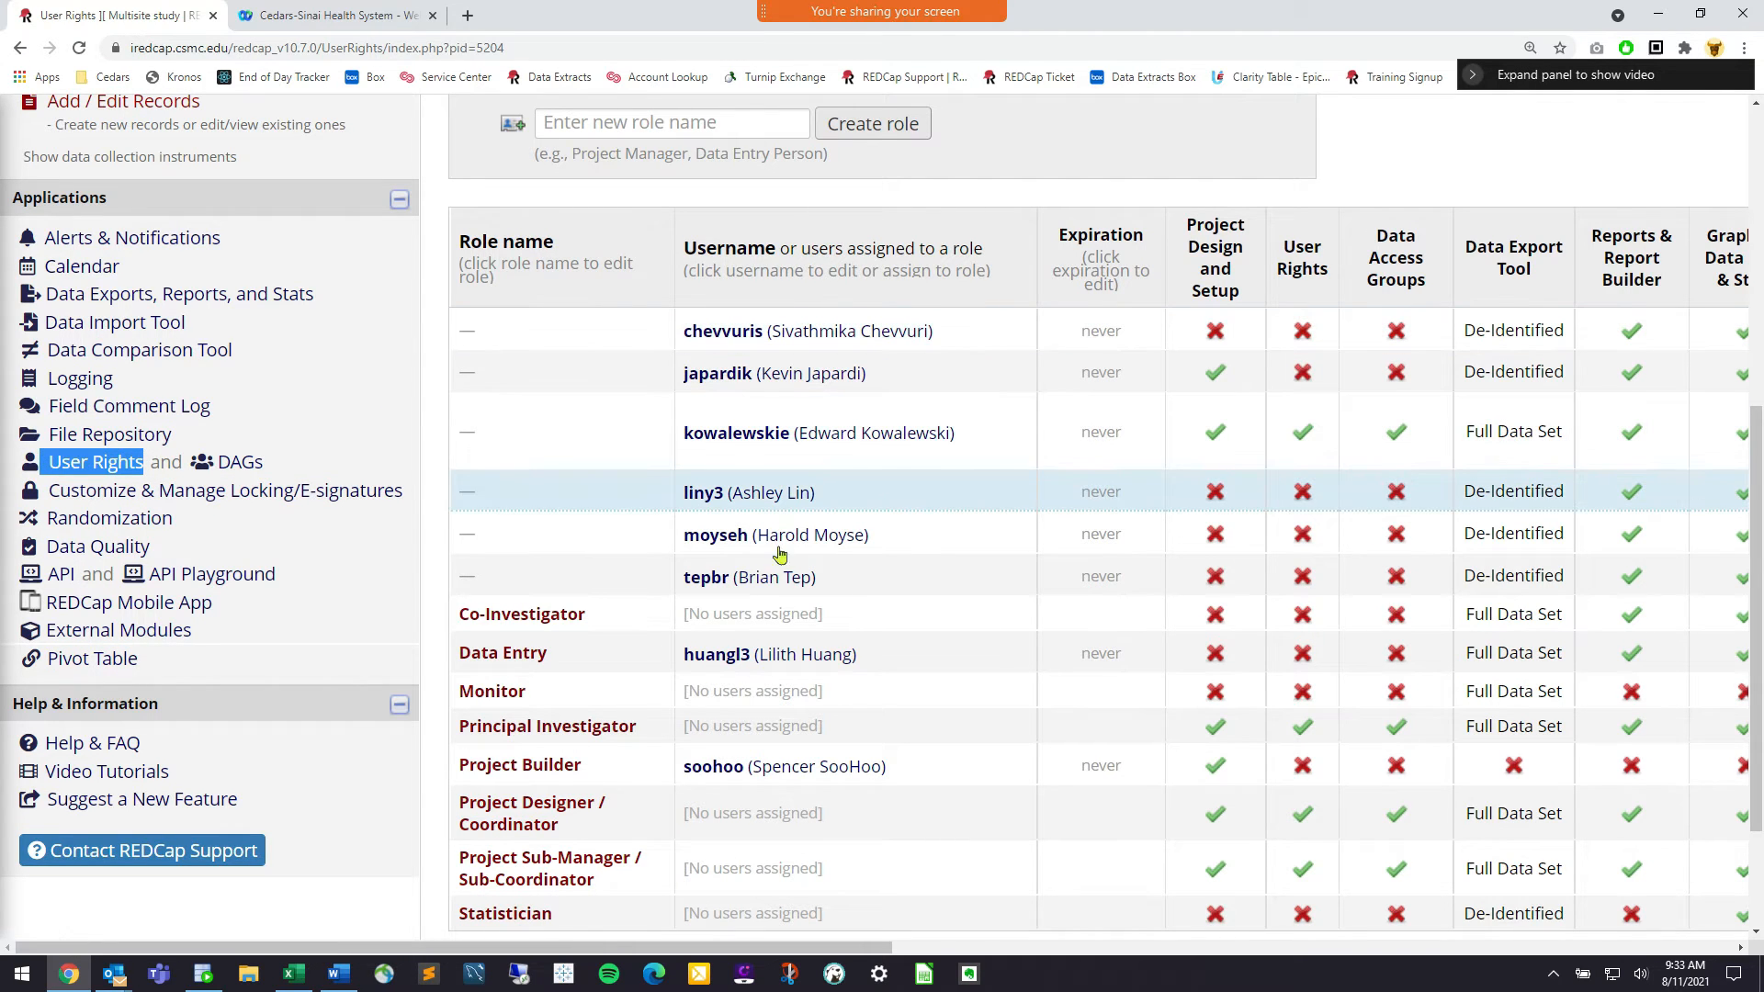
{"action": "left_click", "coordinate": [819, 331]}
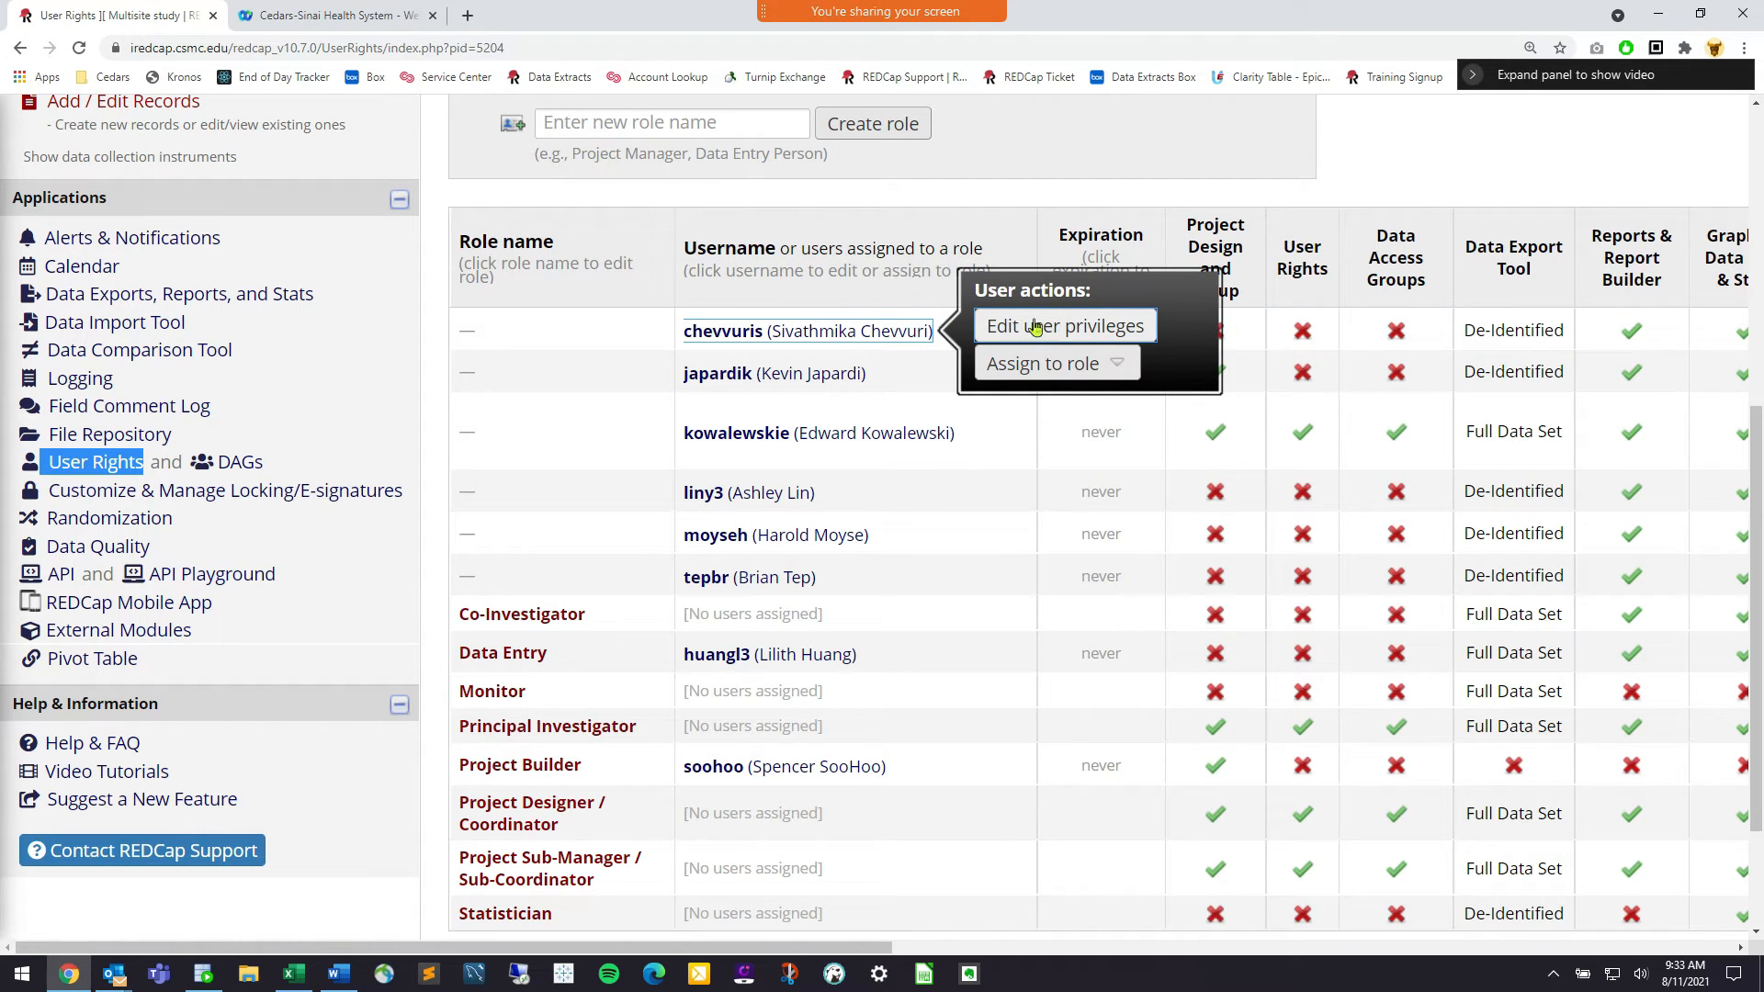
{"action": "left_click", "coordinate": [1006, 329]}
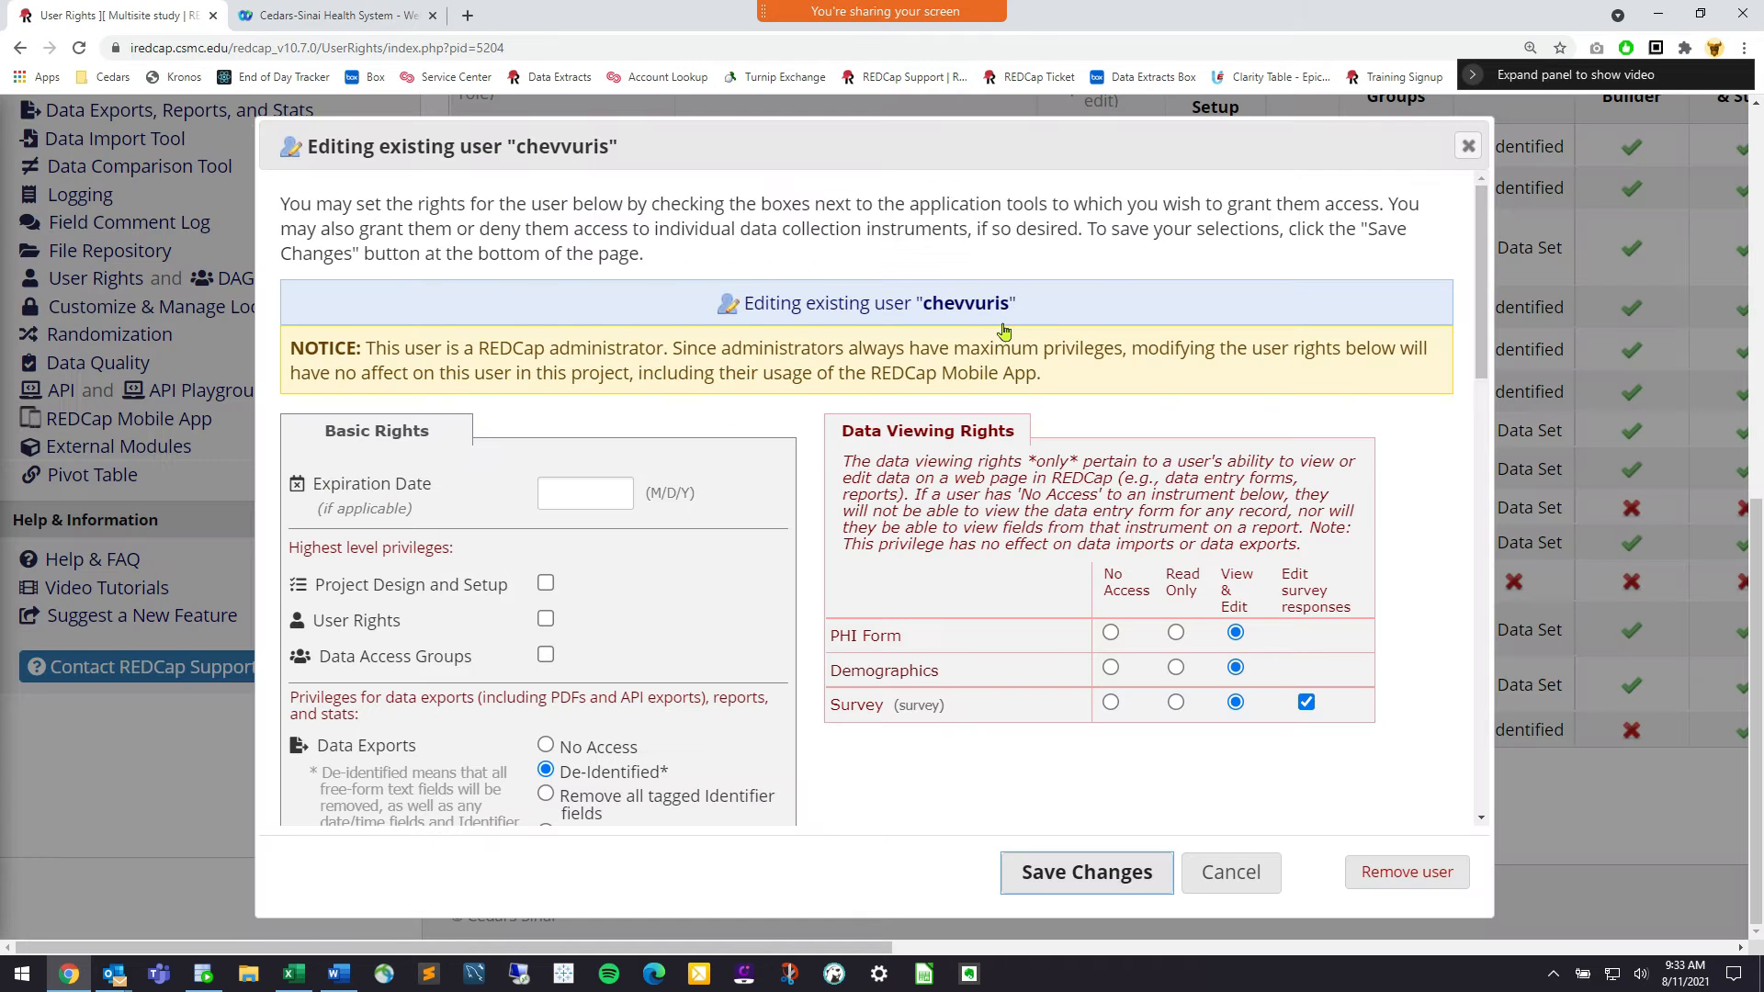
Set PHI Form to No Access, keep Demographics and Survey at View & Edit, and save
{"action": "scroll", "coordinate": [947, 438], "scroll_direction": "down", "scroll_amount": 1}
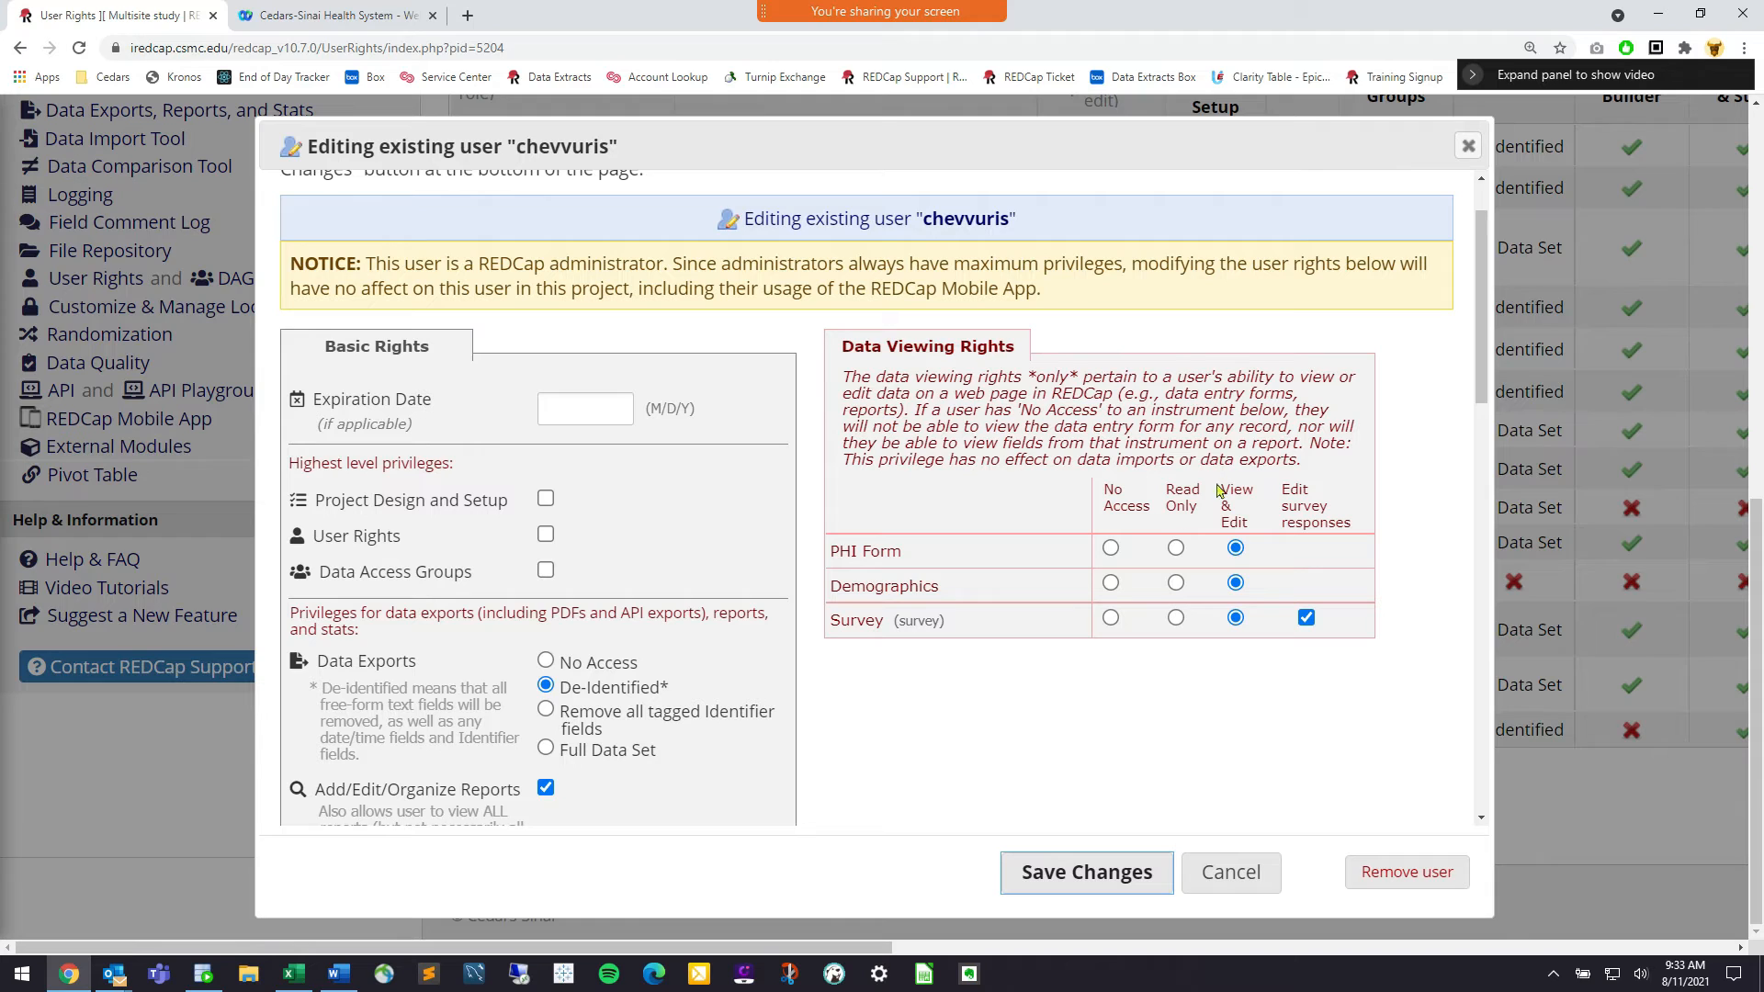
{"action": "left_click", "coordinate": [1110, 548]}
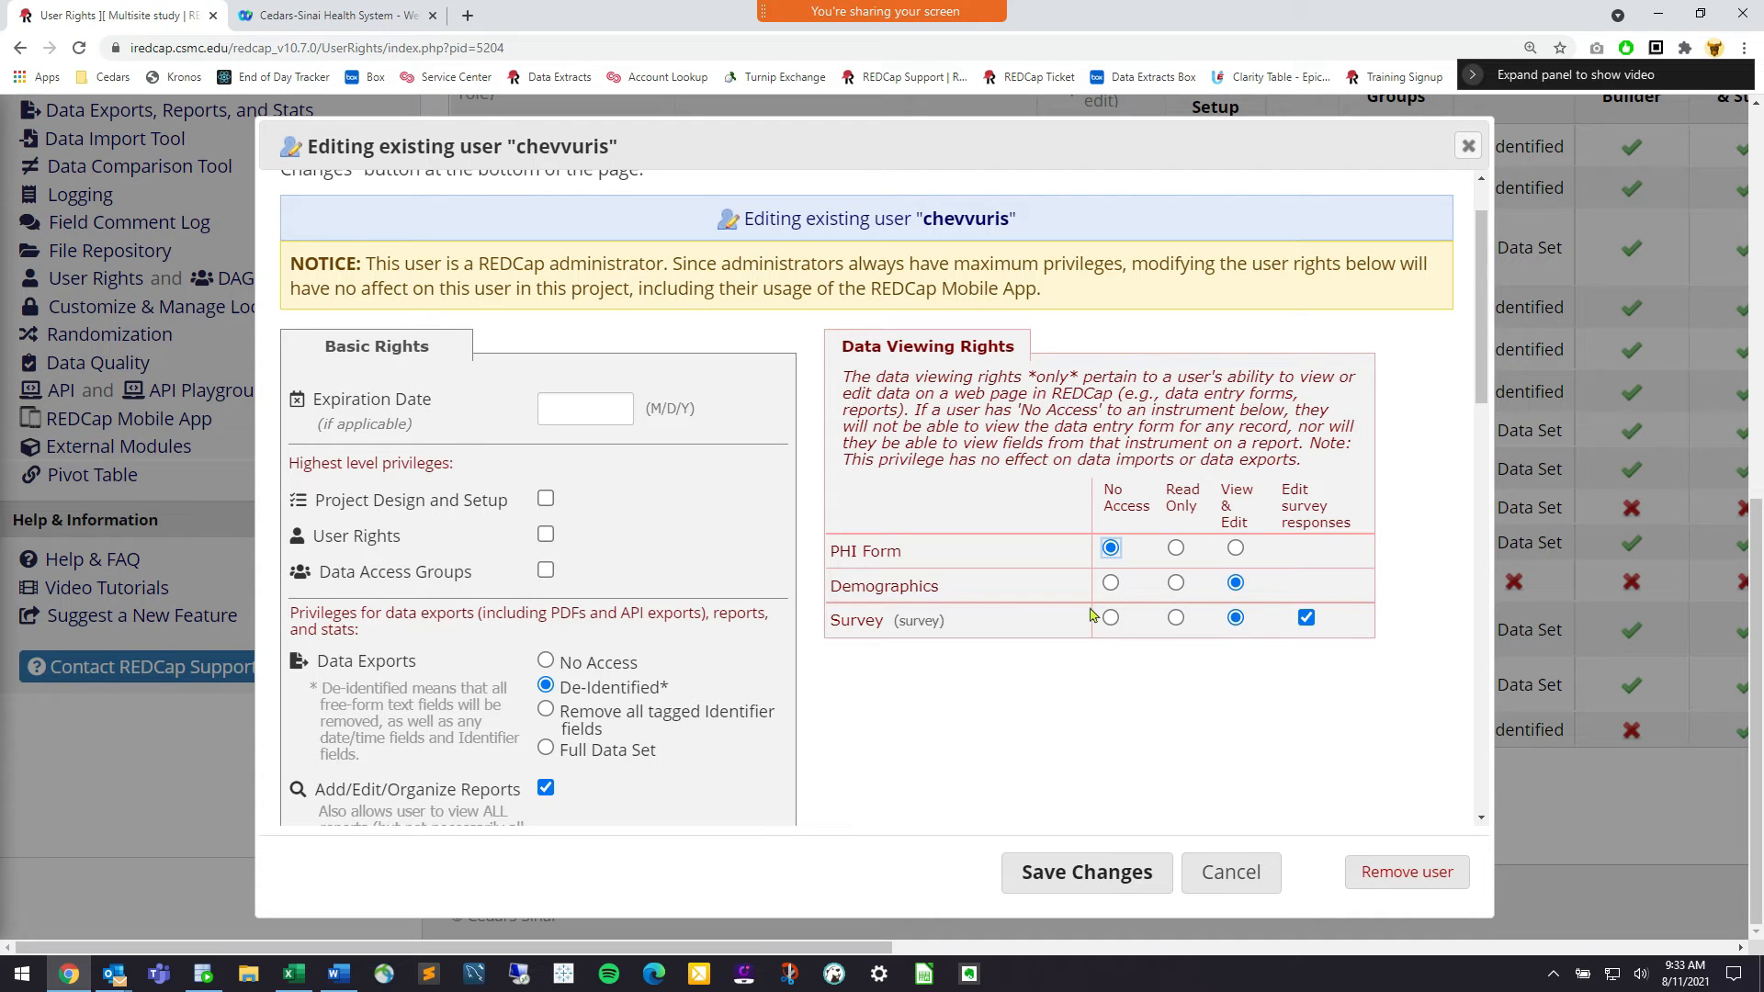
{"action": "left_click", "coordinate": [1116, 532]}
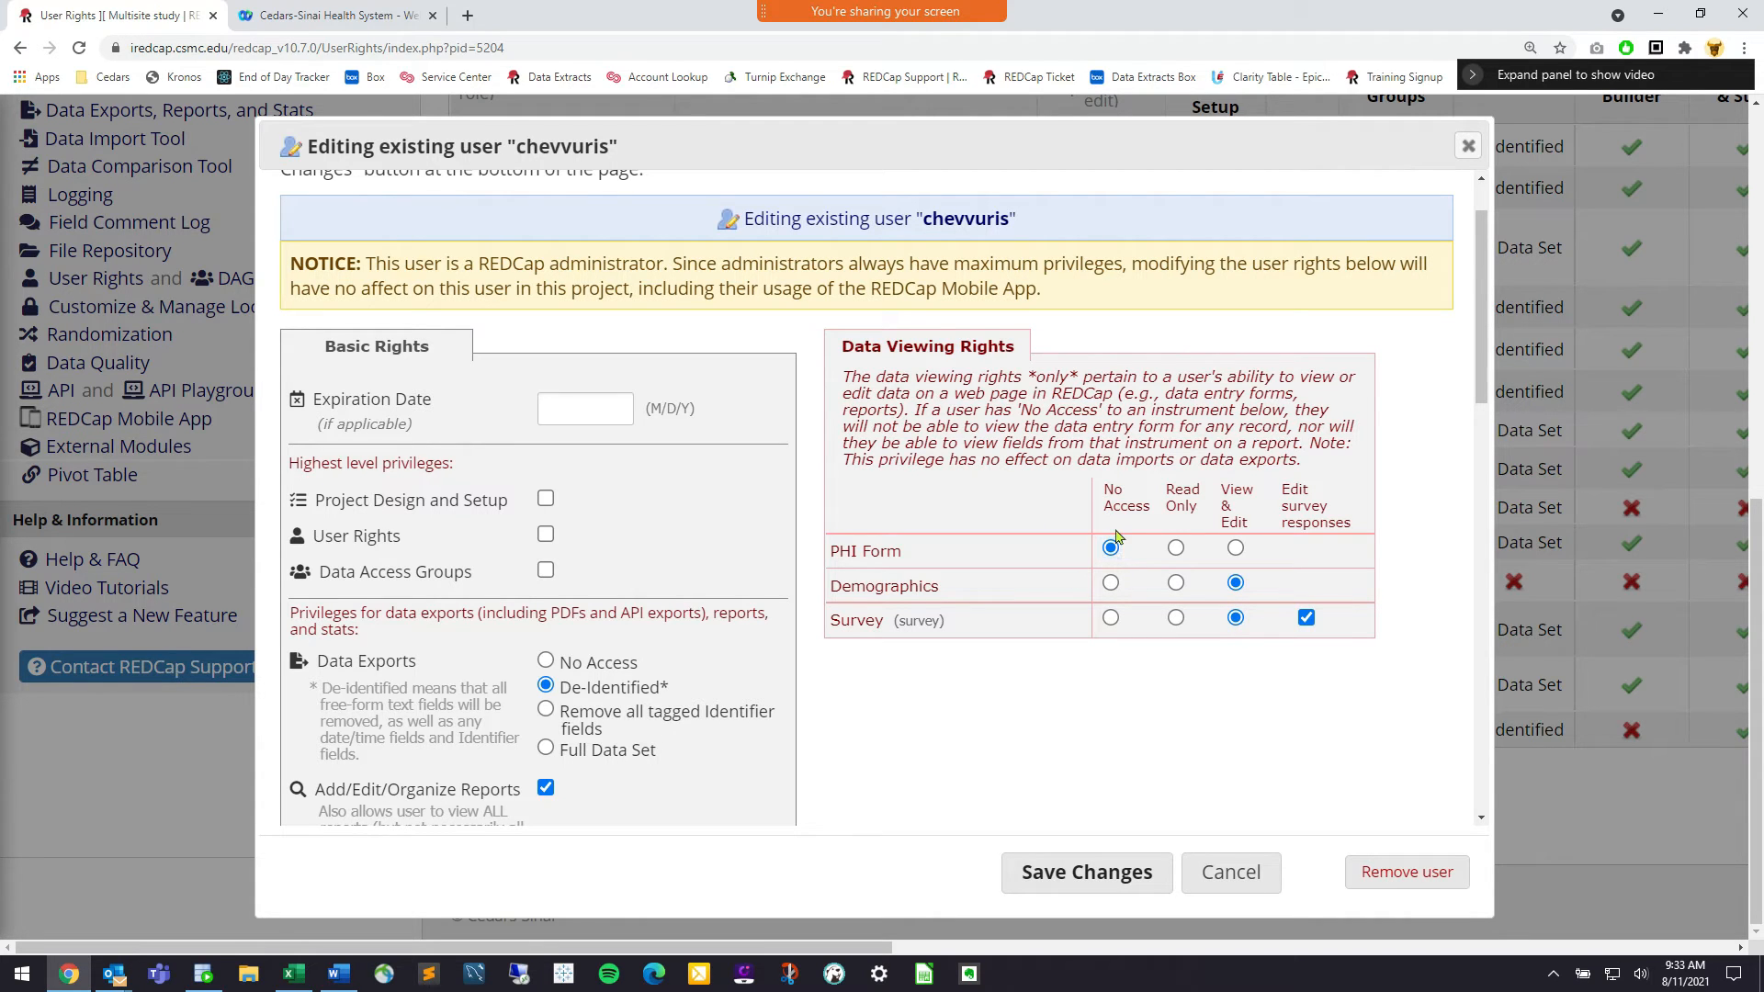
{"action": "left_click_drag", "start_coordinate": [898, 574], "coordinate": [815, 559]}
{"action": "left_click", "coordinate": [857, 549]}
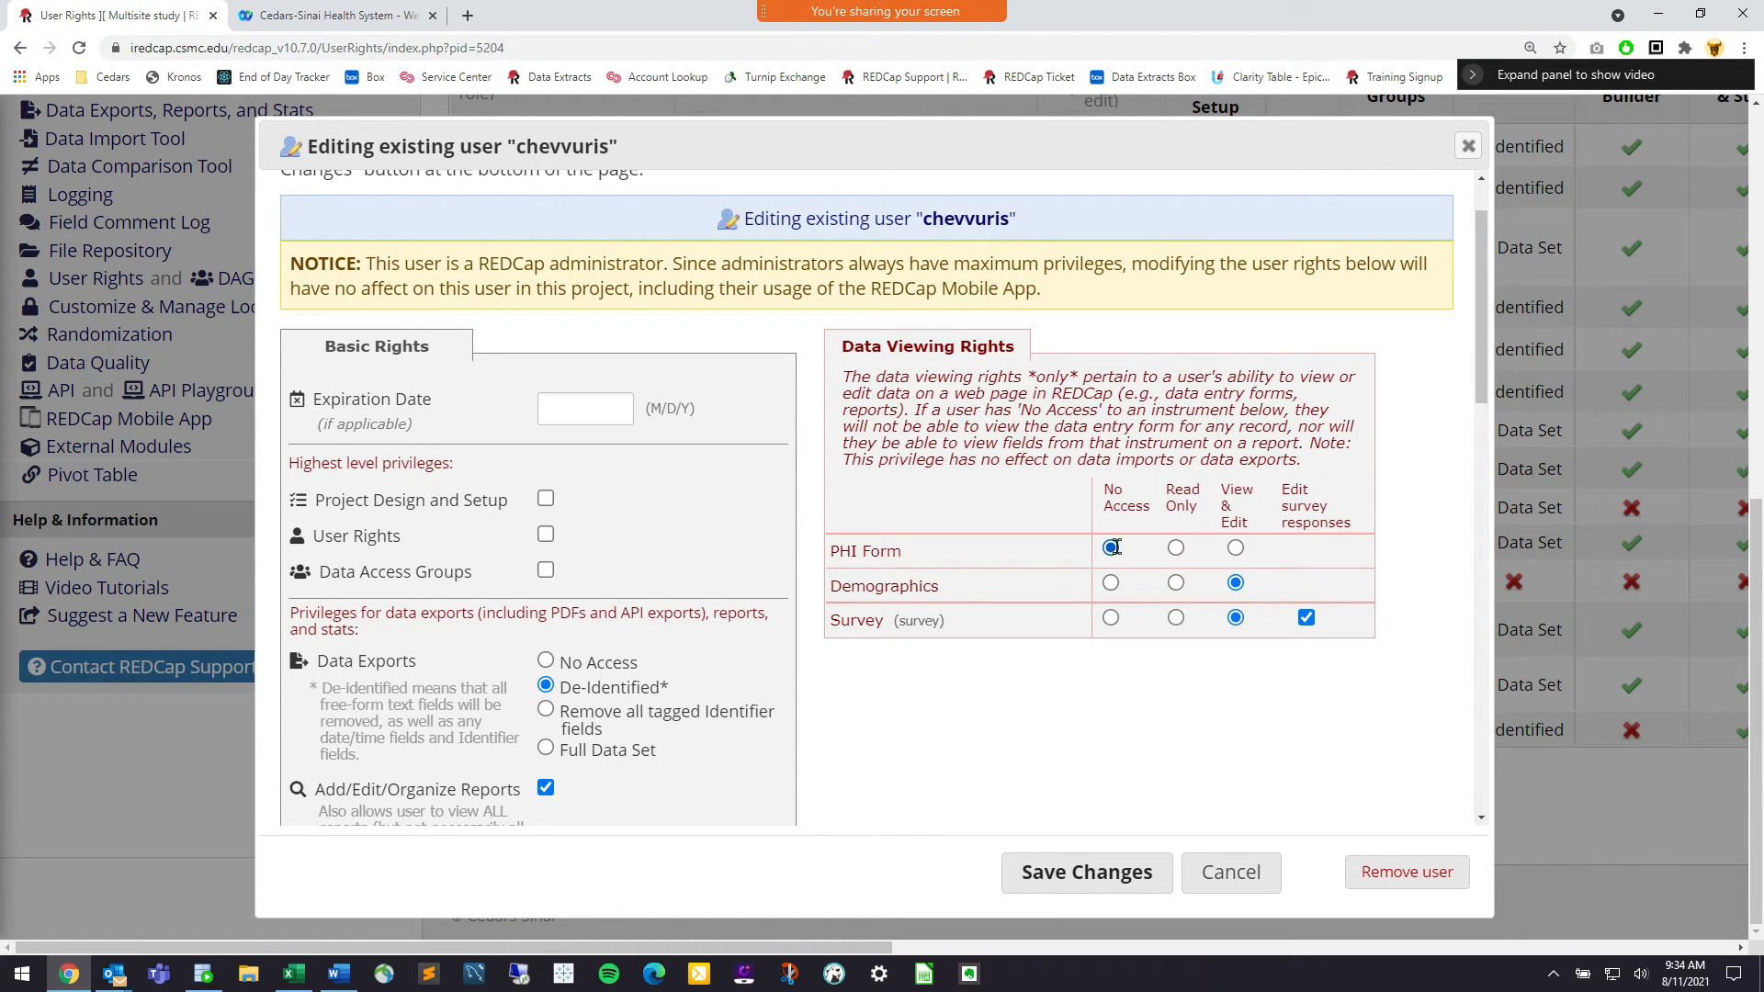
{"action": "left_click", "coordinate": [1052, 875]}
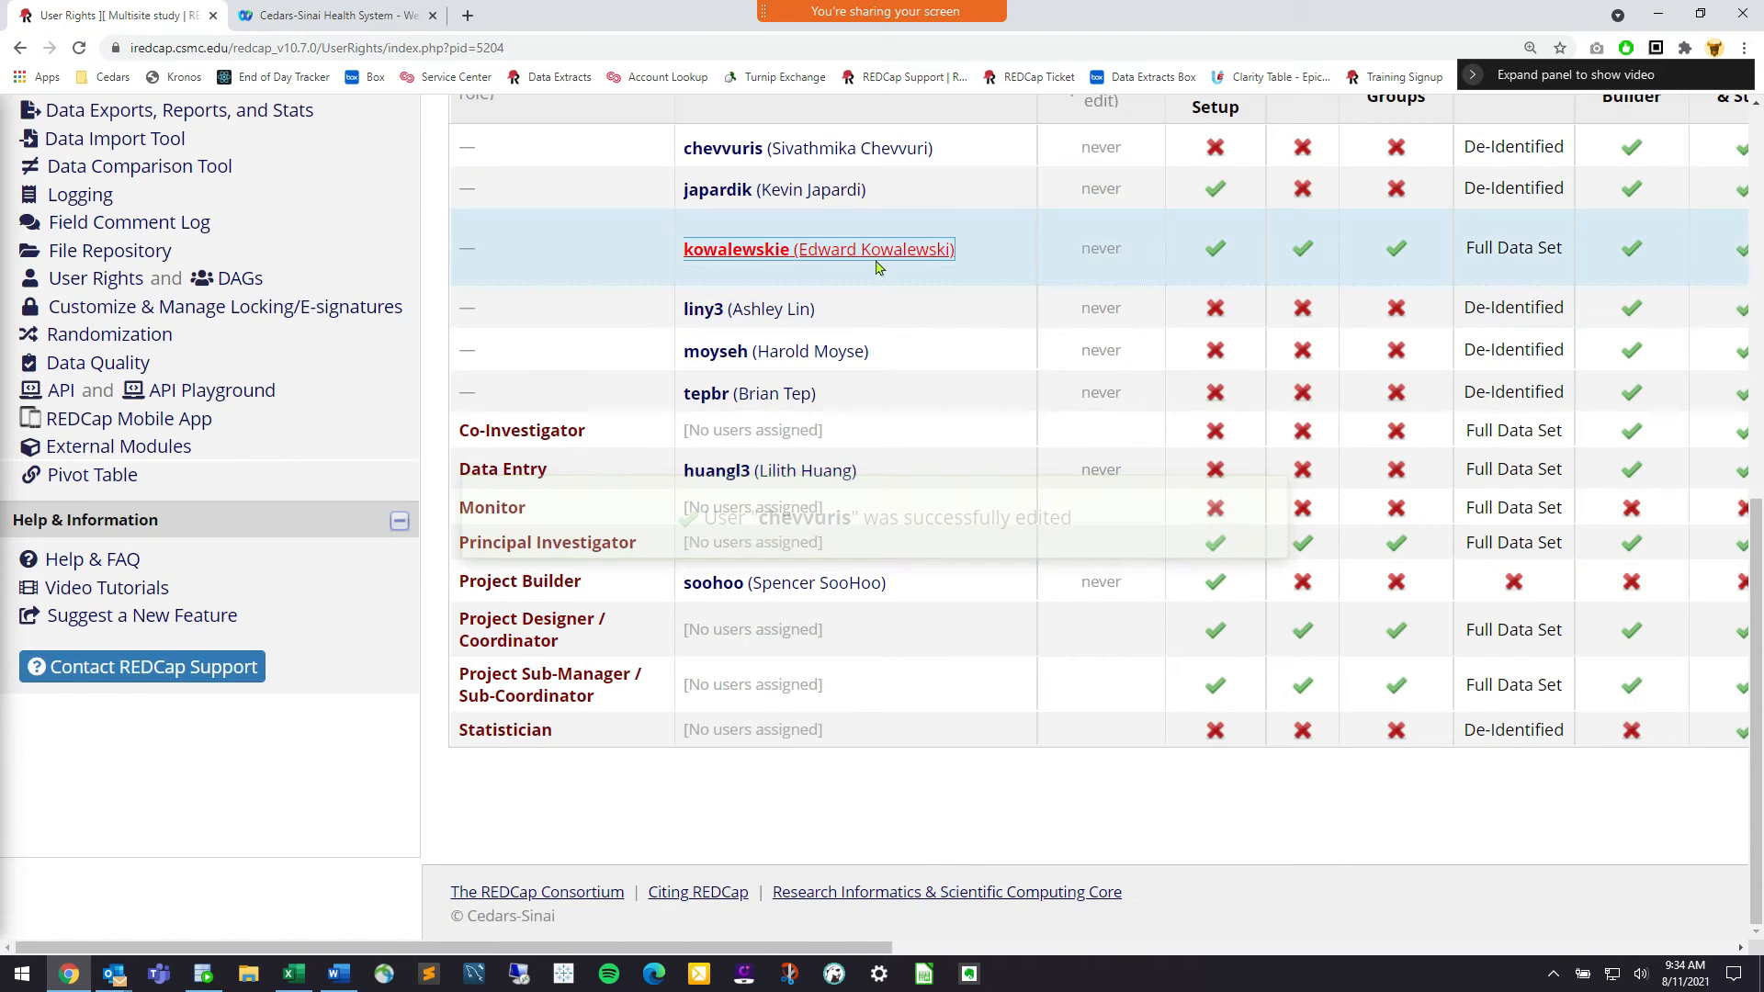
{"action": "scroll", "coordinate": [724, 294], "scroll_direction": "up", "scroll_amount": 2}
{"action": "scroll", "coordinate": [724, 303], "scroll_direction": "up", "scroll_amount": 5}
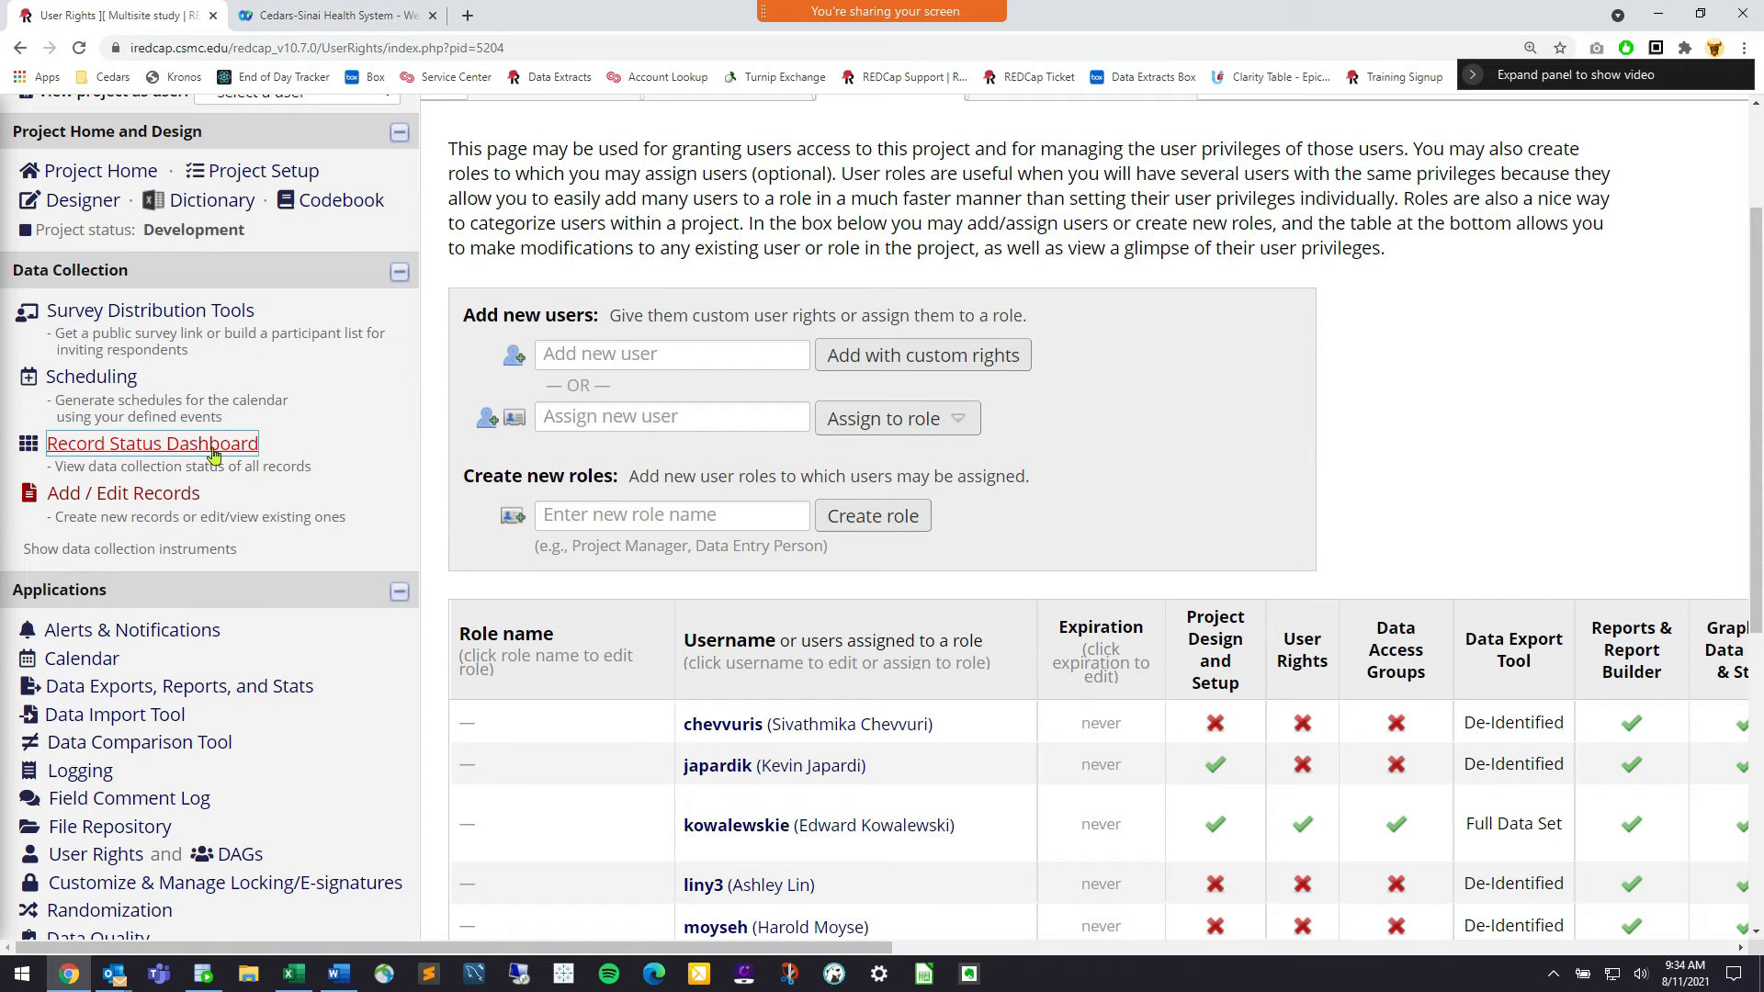
{"action": "left_click", "coordinate": [213, 450]}
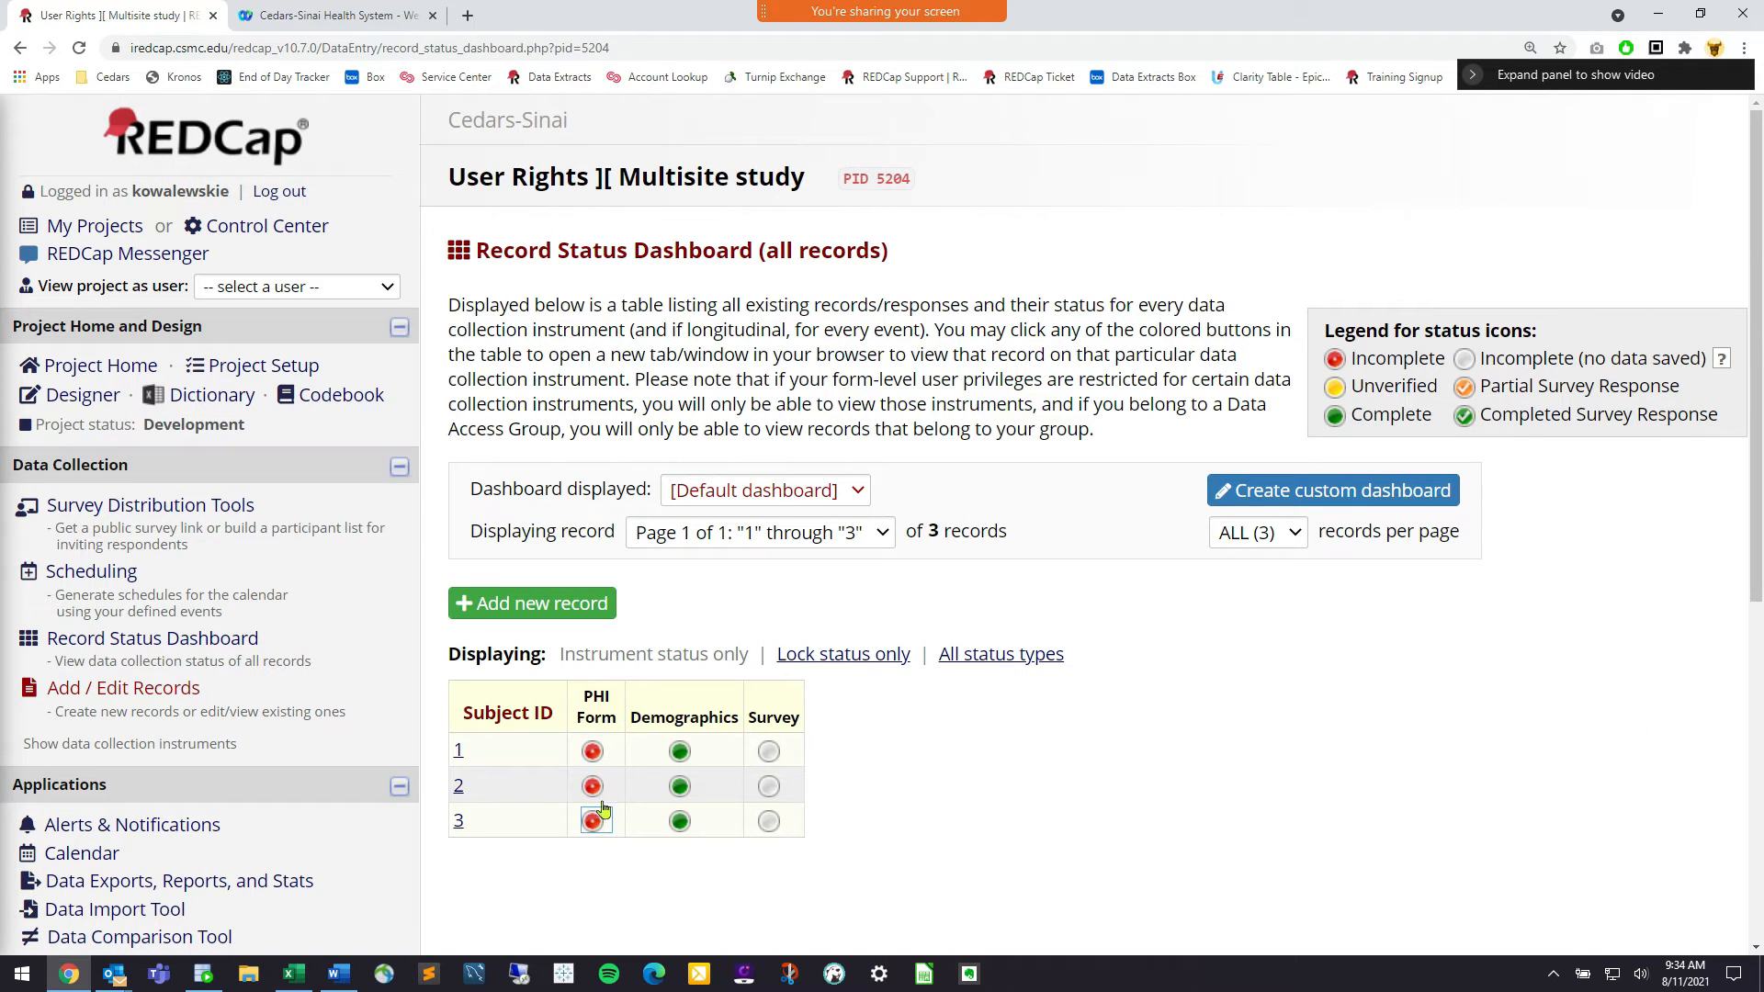
Check record 1's PHI Form, then view the dashboard as the restricted user
{"action": "left_click", "coordinate": [594, 753]}
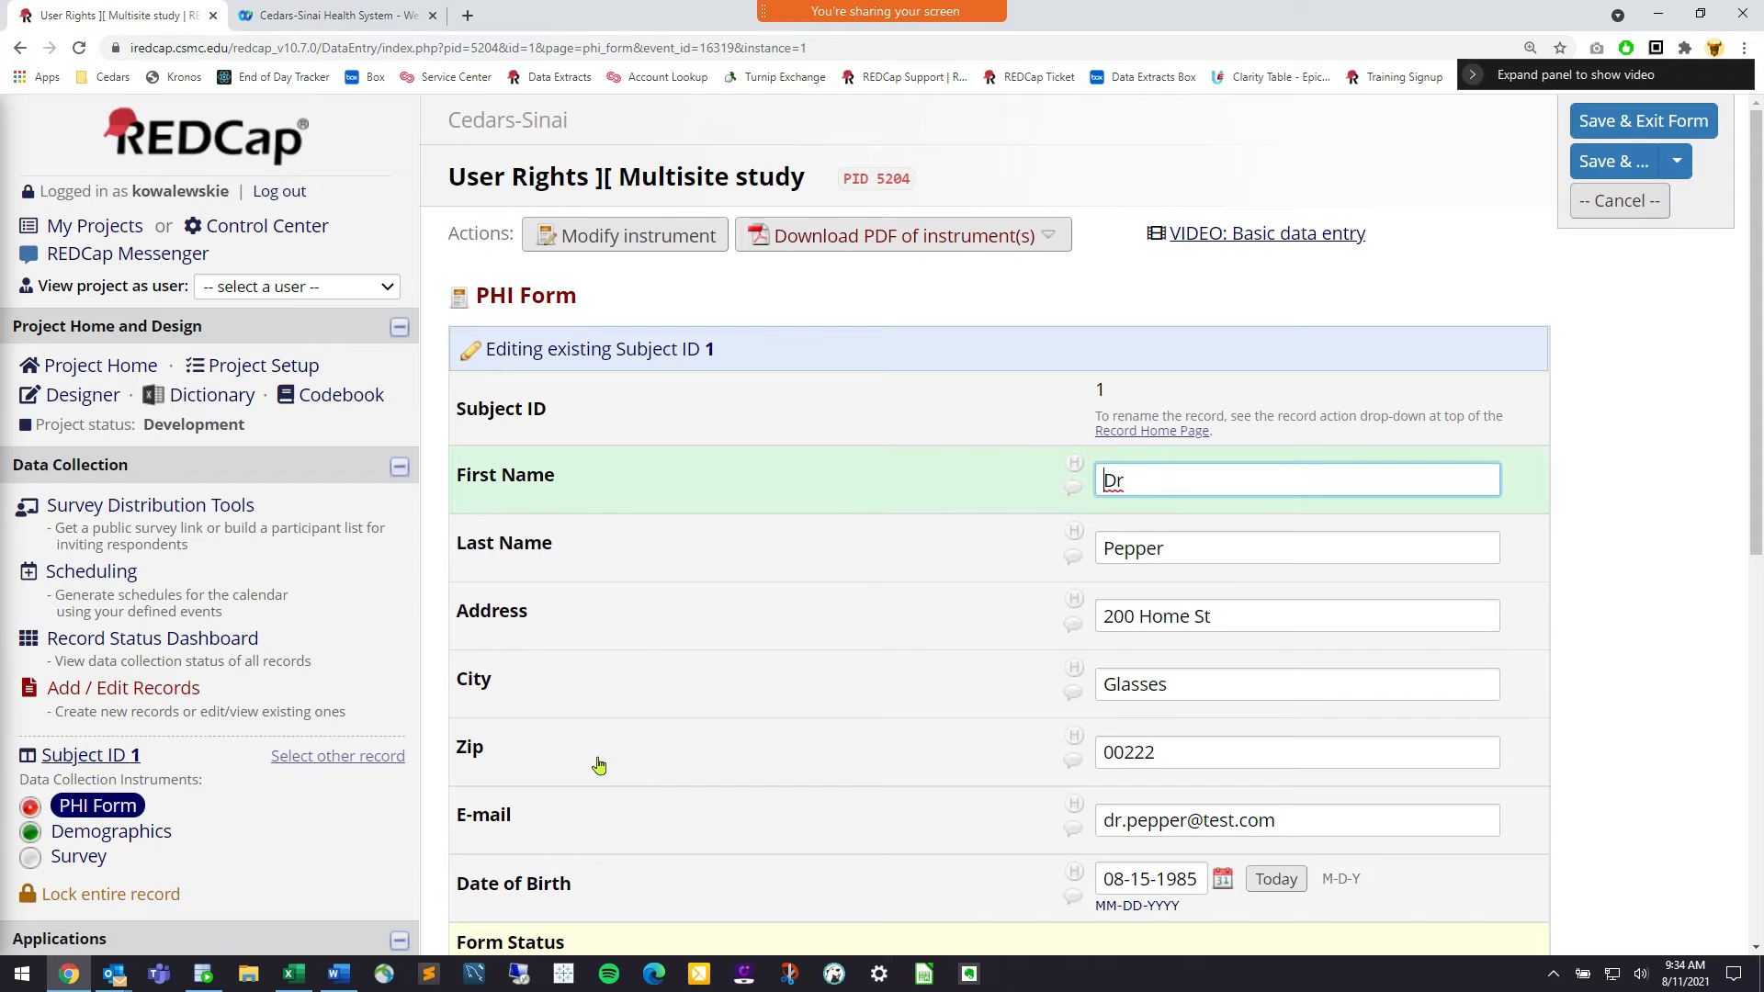
{"action": "left_click", "coordinate": [22, 47]}
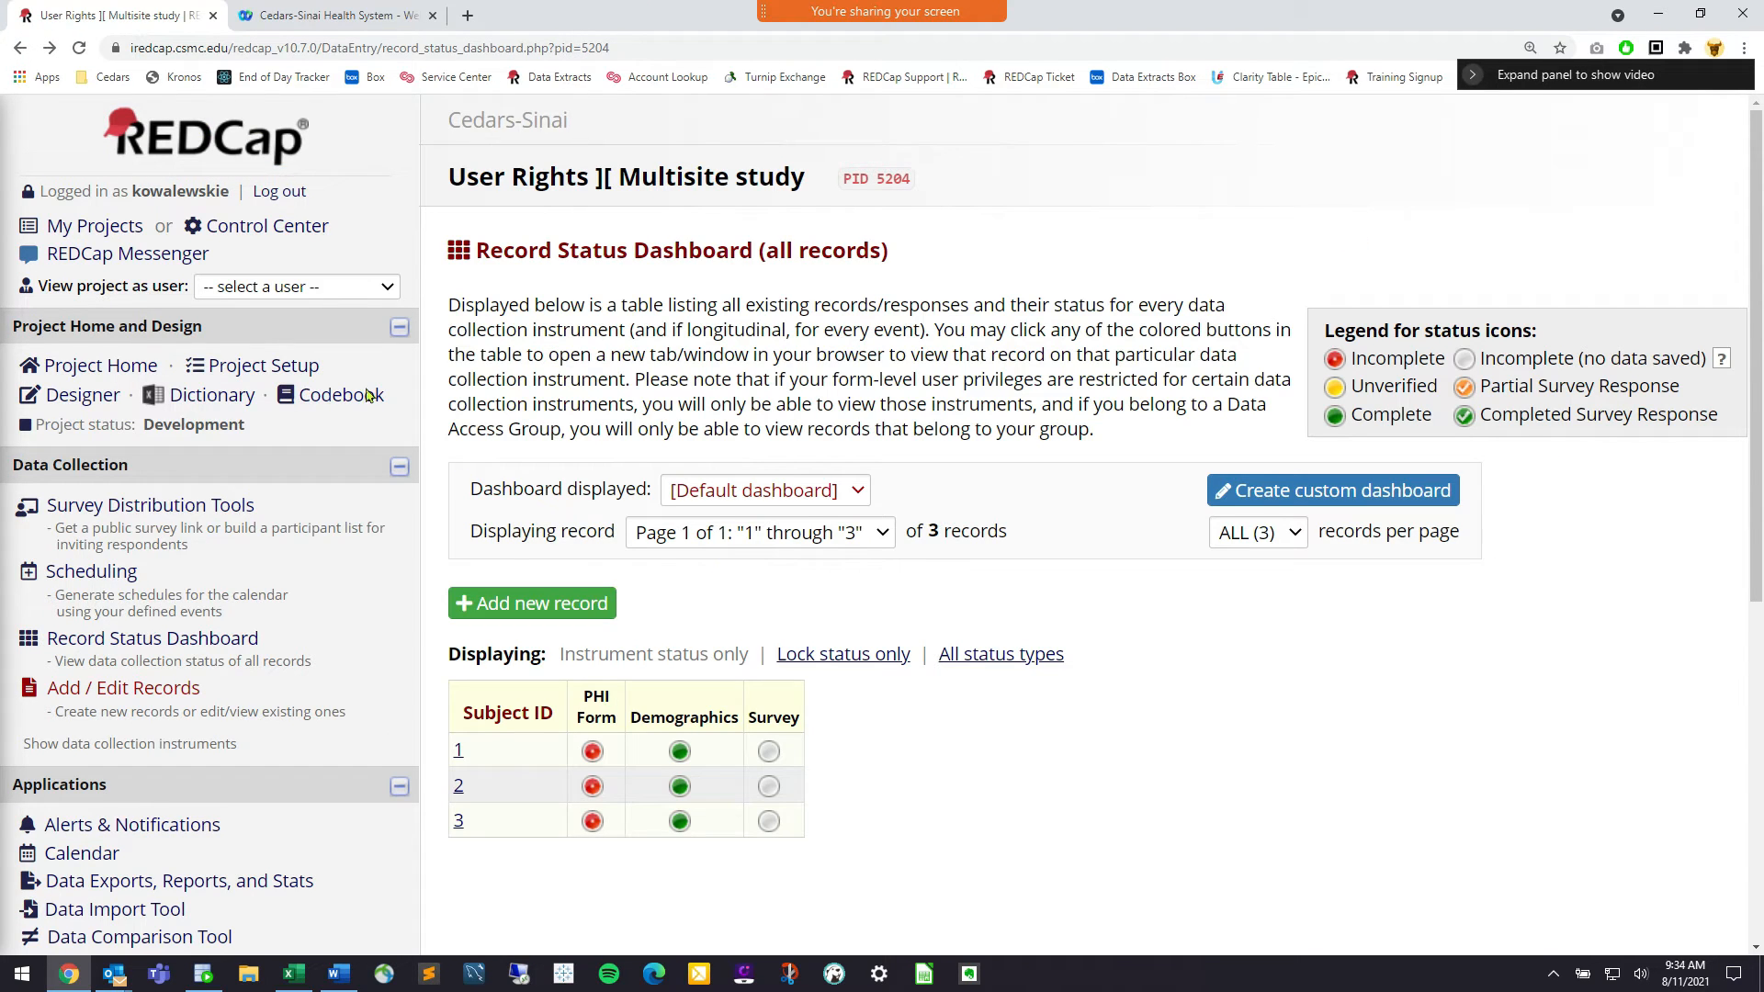
{"action": "left_click", "coordinate": [345, 287]}
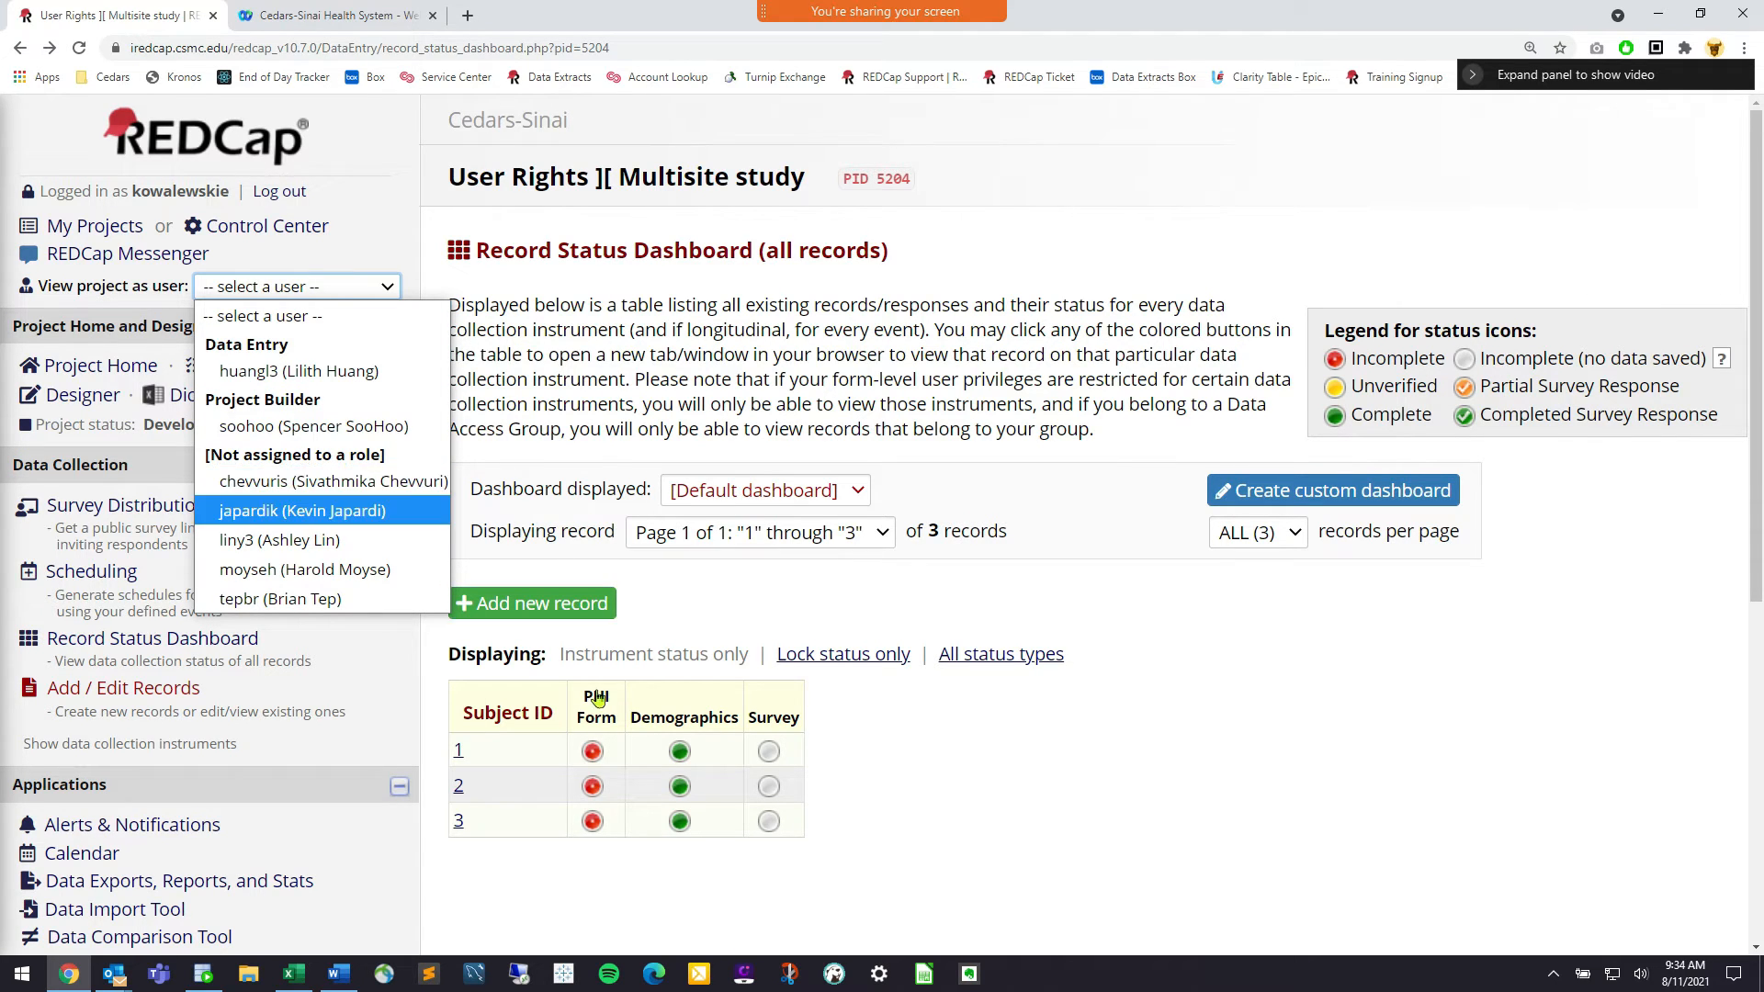
{"action": "left_click", "coordinate": [398, 478]}
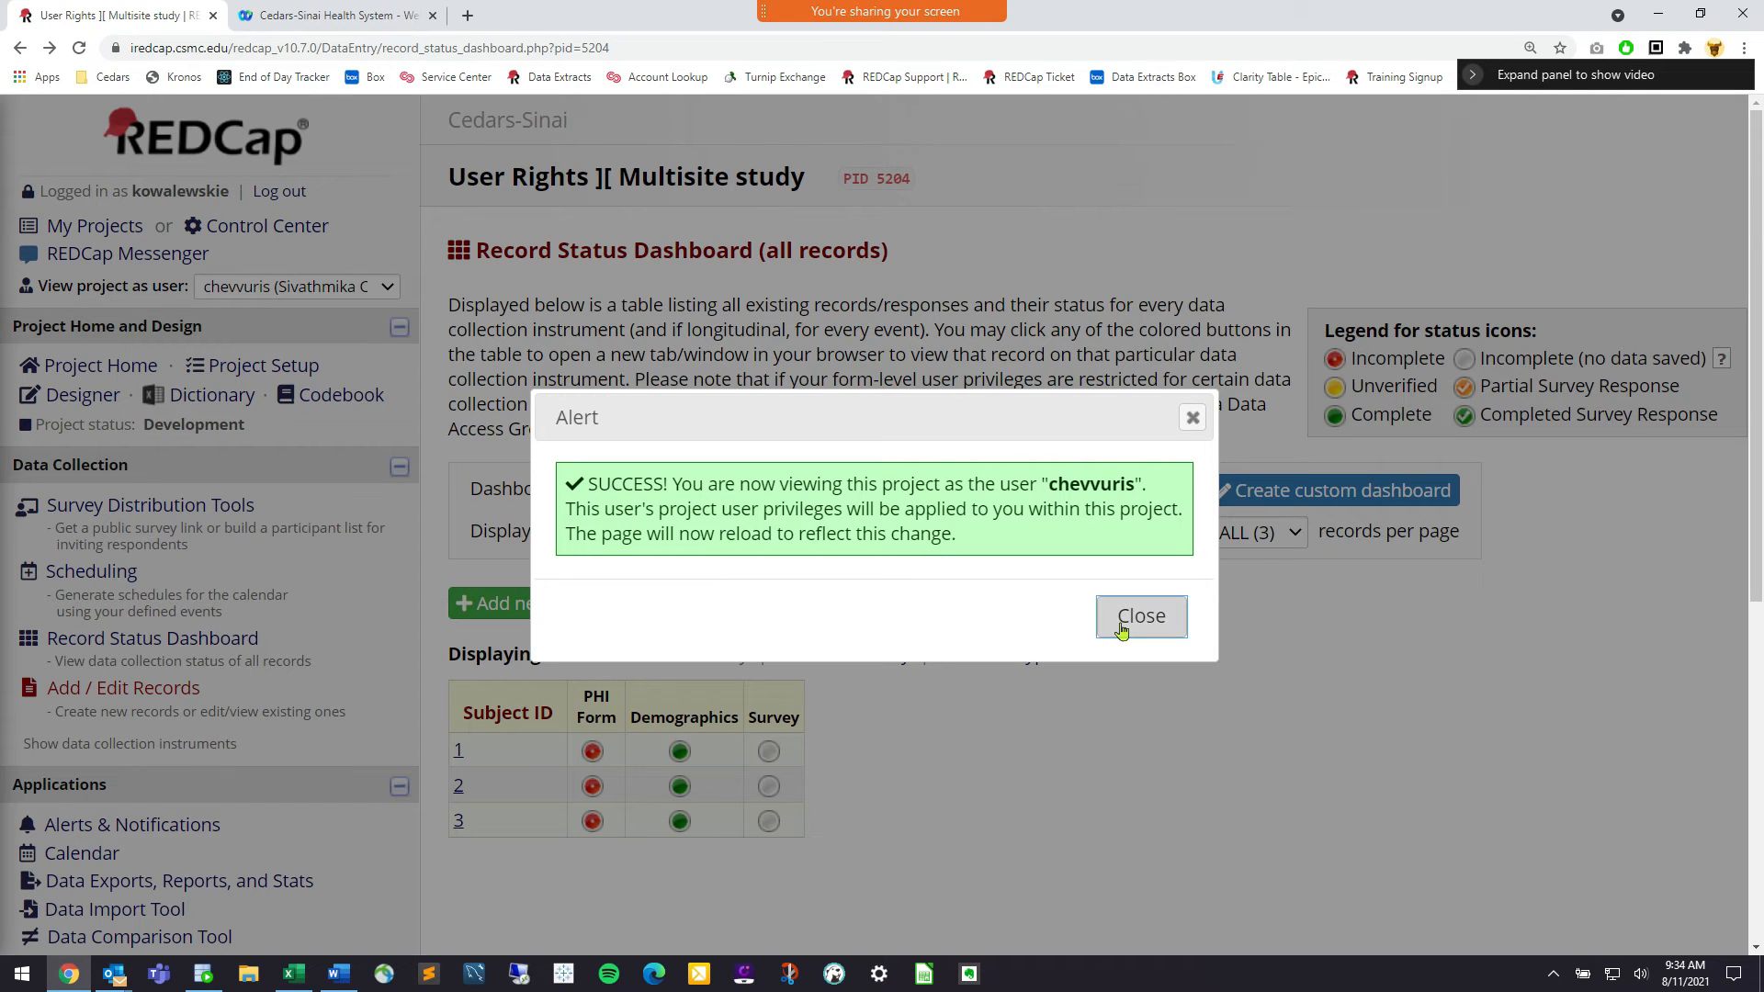
{"action": "left_click", "coordinate": [1122, 629]}
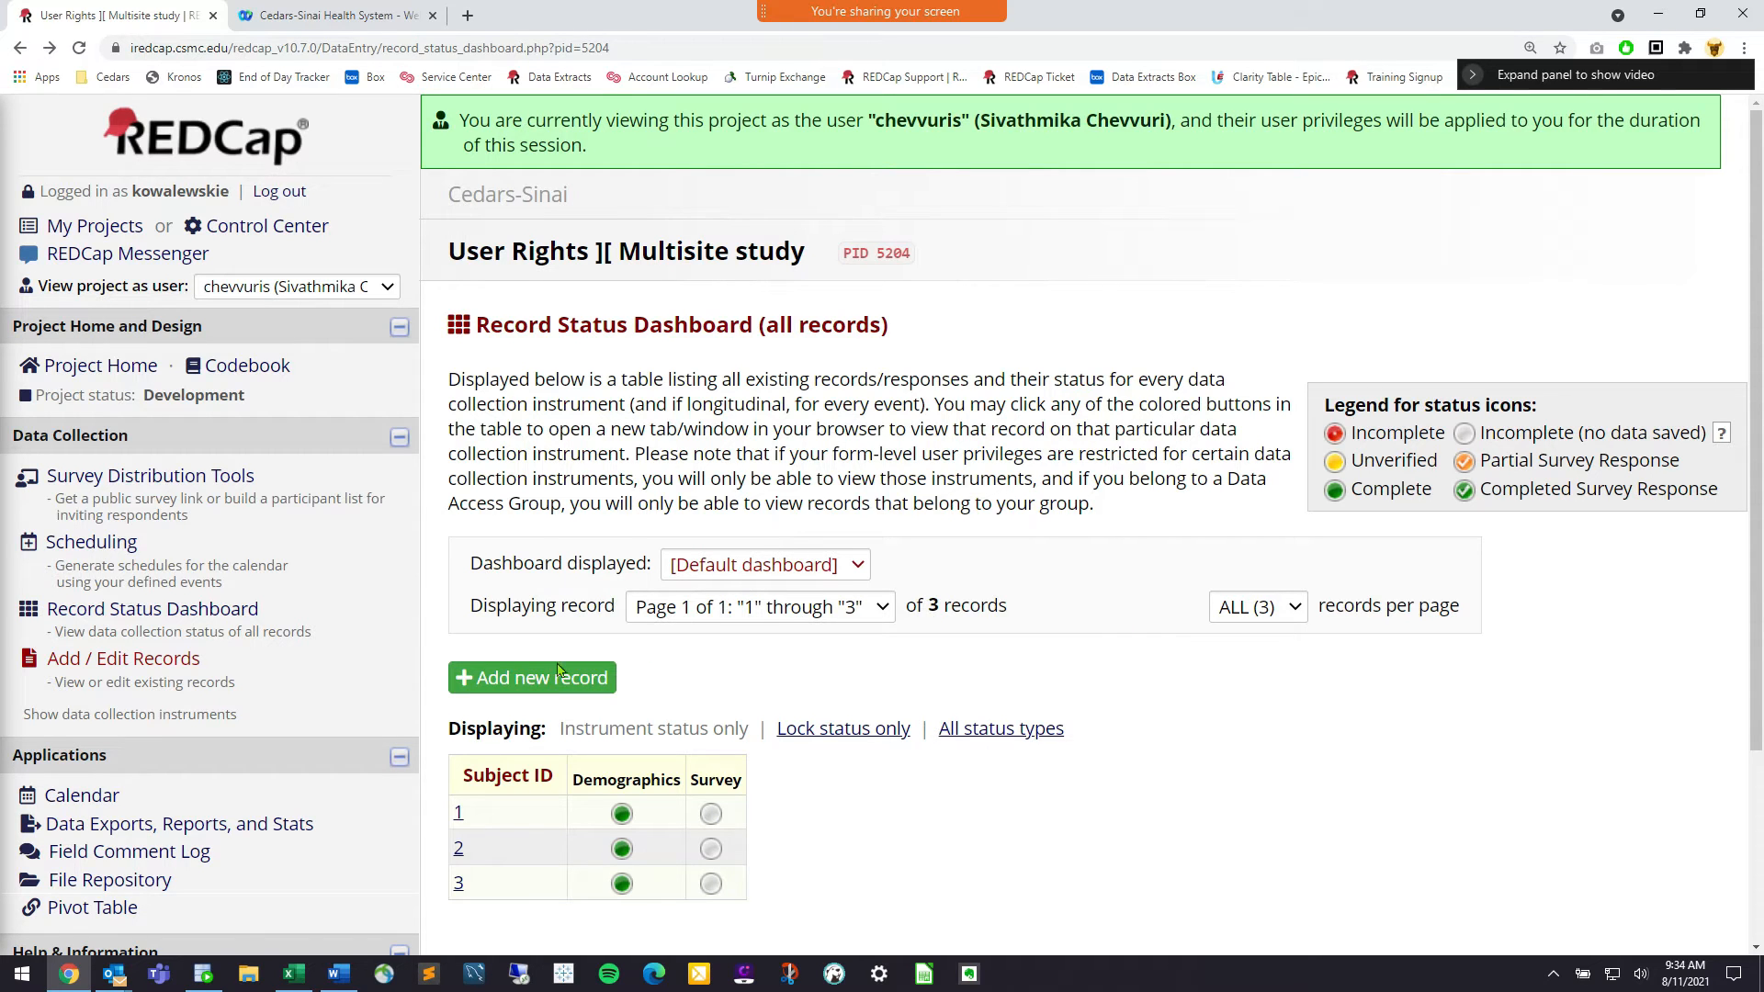
Stop viewing as that user so the PHI Form column returns for all 3 records
{"action": "scroll", "coordinate": [563, 670], "scroll_direction": "down", "scroll_amount": 3}
{"action": "scroll", "coordinate": [213, 329], "scroll_direction": "up", "scroll_amount": 3}
{"action": "left_click", "coordinate": [296, 287]}
{"action": "left_click", "coordinate": [307, 311]}
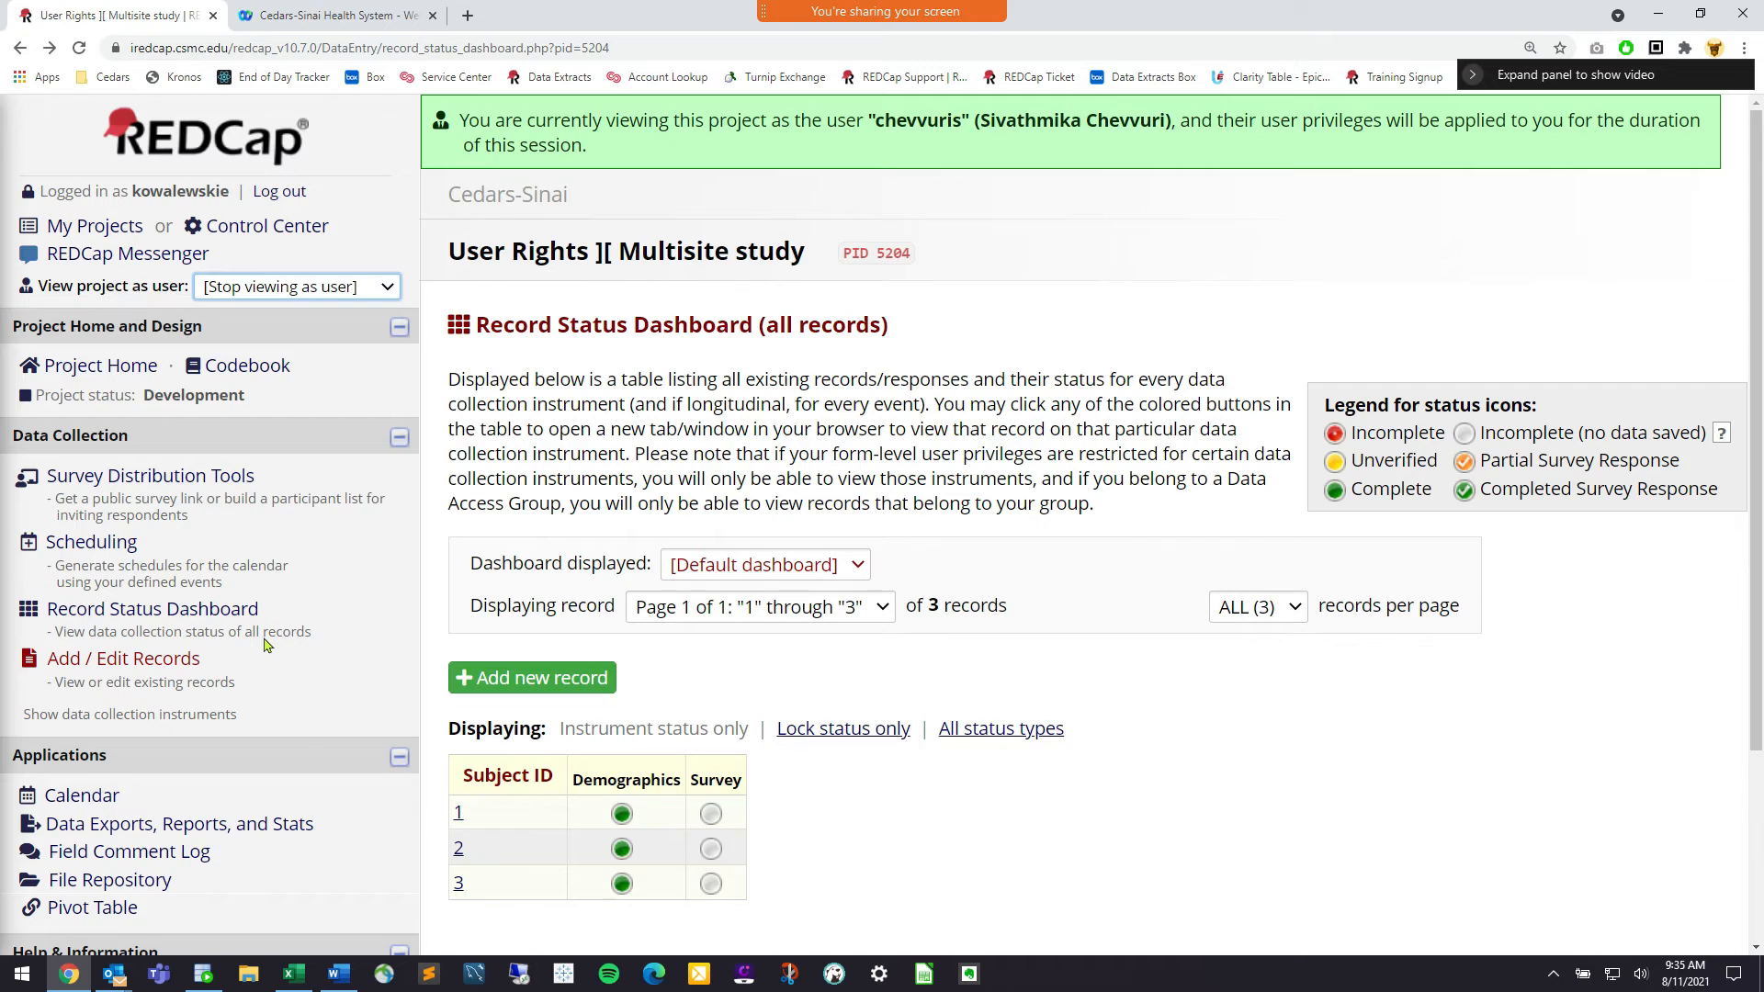
{"action": "left_click", "coordinate": [1141, 545]}
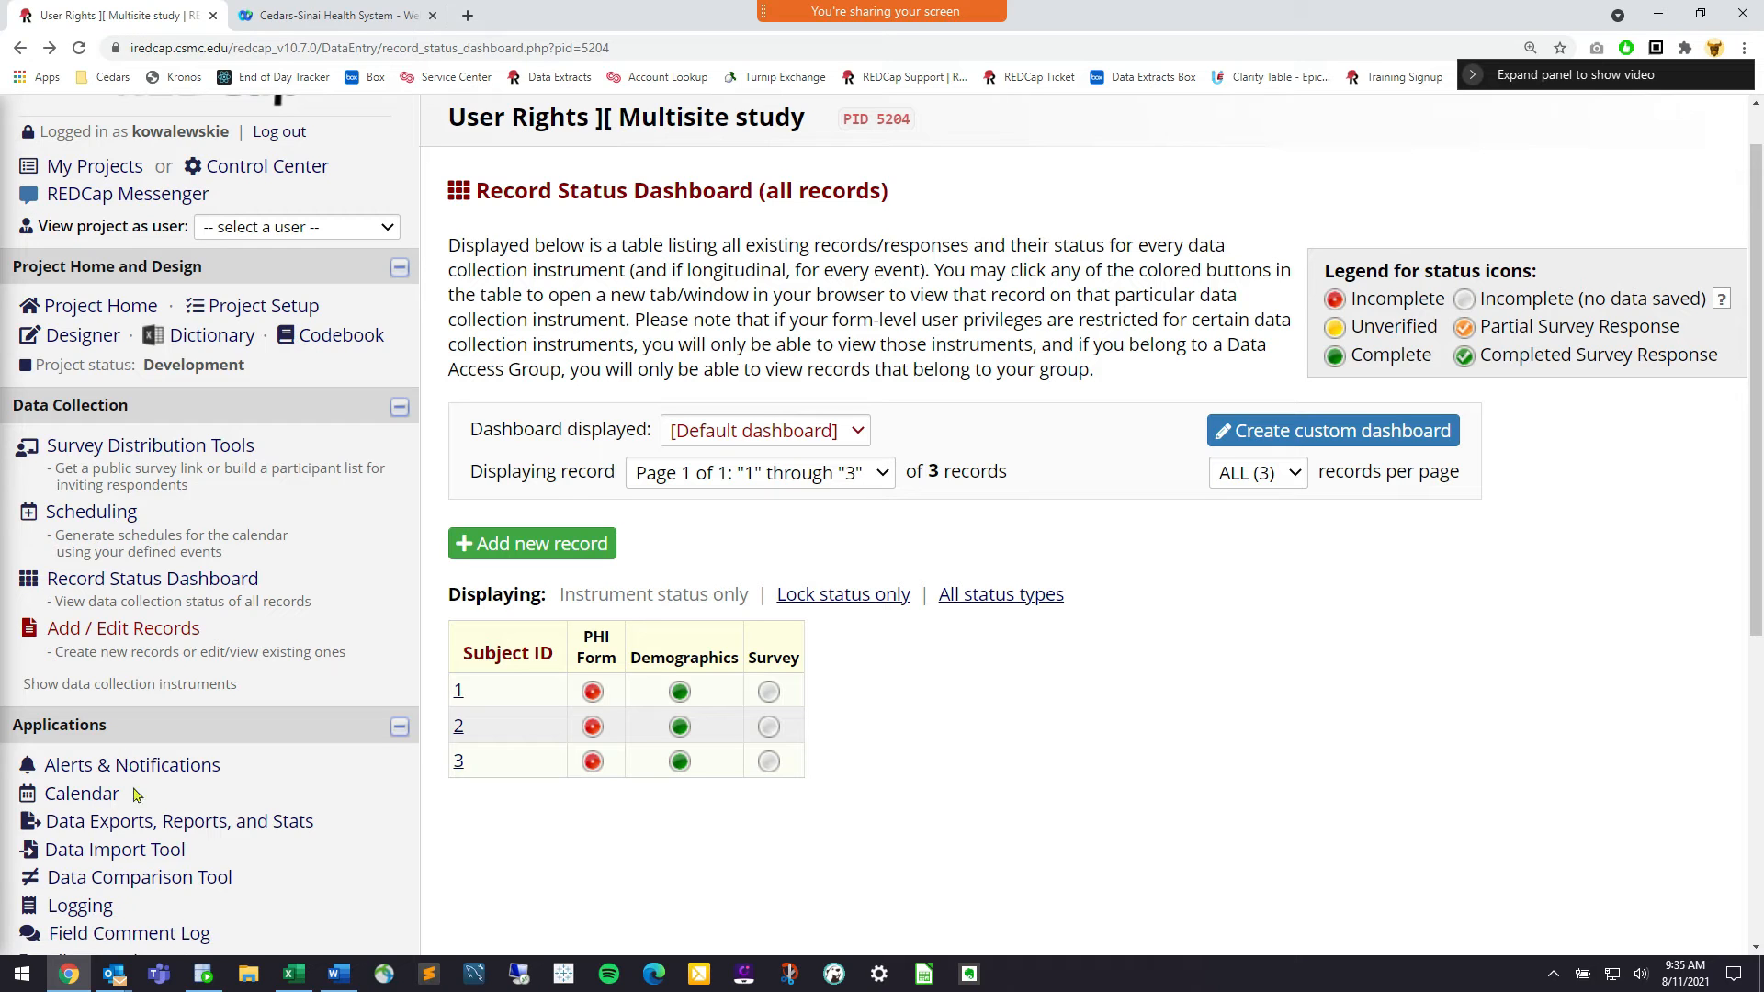
Reopen the first user's privileges, confirm PHI Form shows No Access, and cancel unchanged
{"action": "scroll", "coordinate": [95, 910], "scroll_direction": "down", "scroll_amount": 1}
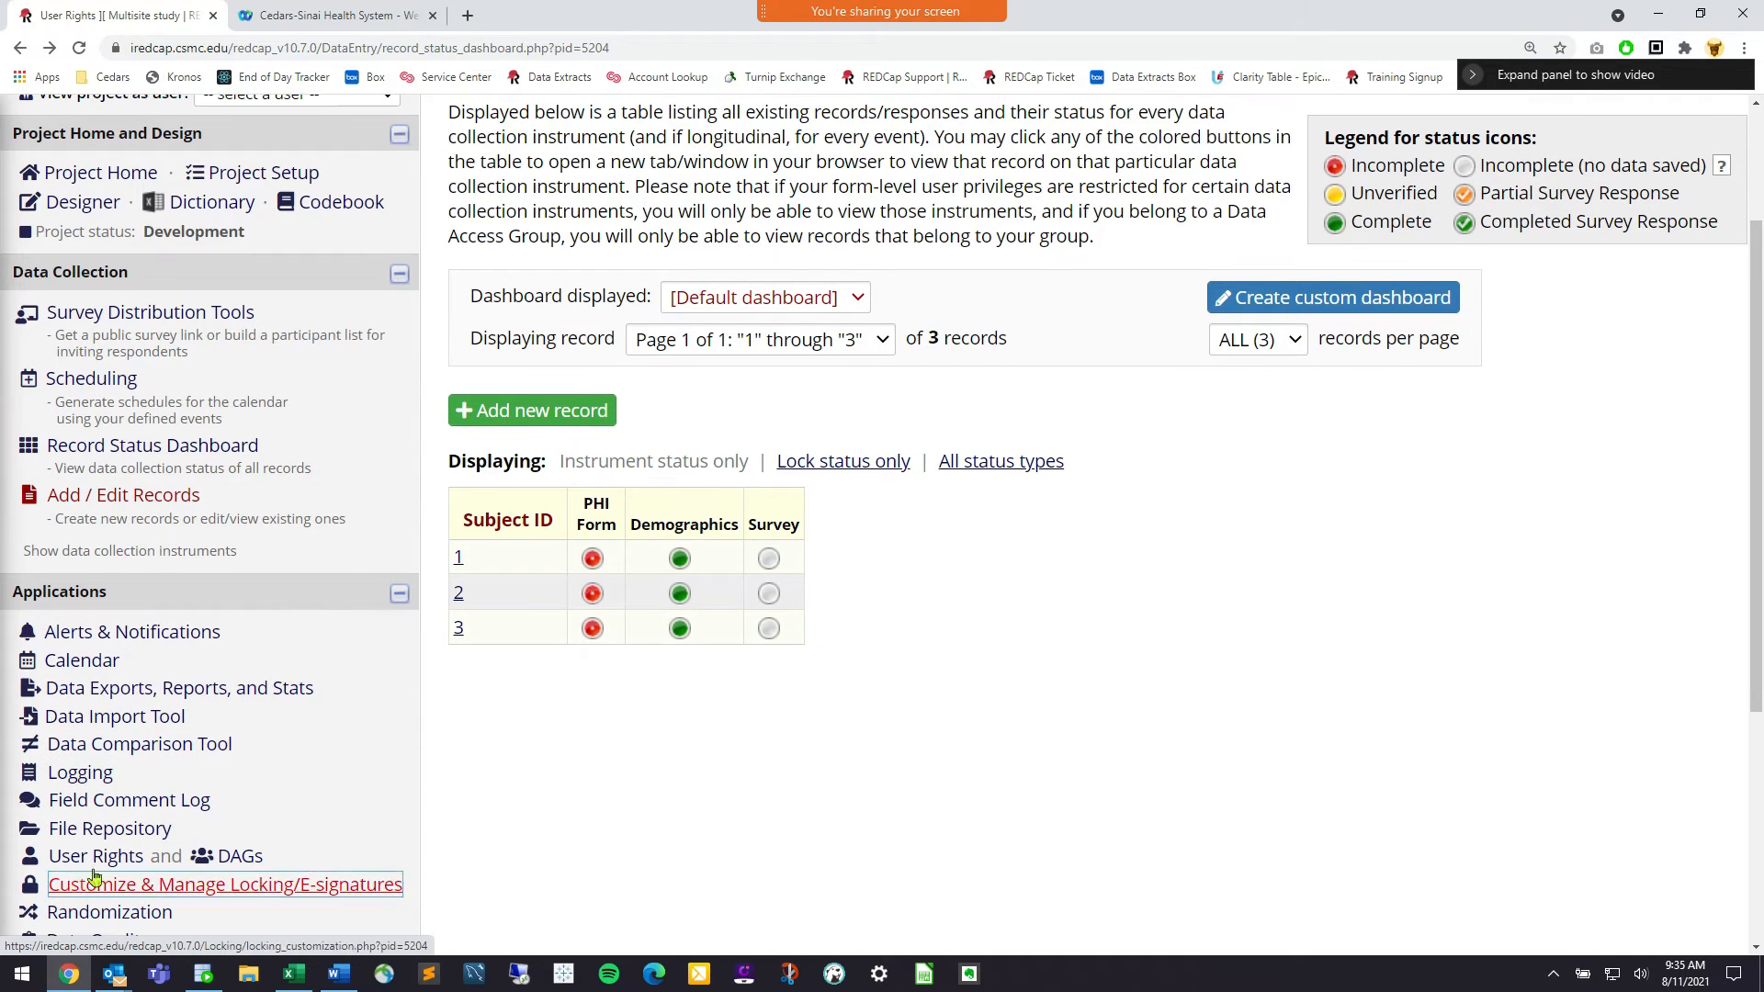
{"action": "left_click", "coordinate": [94, 860]}
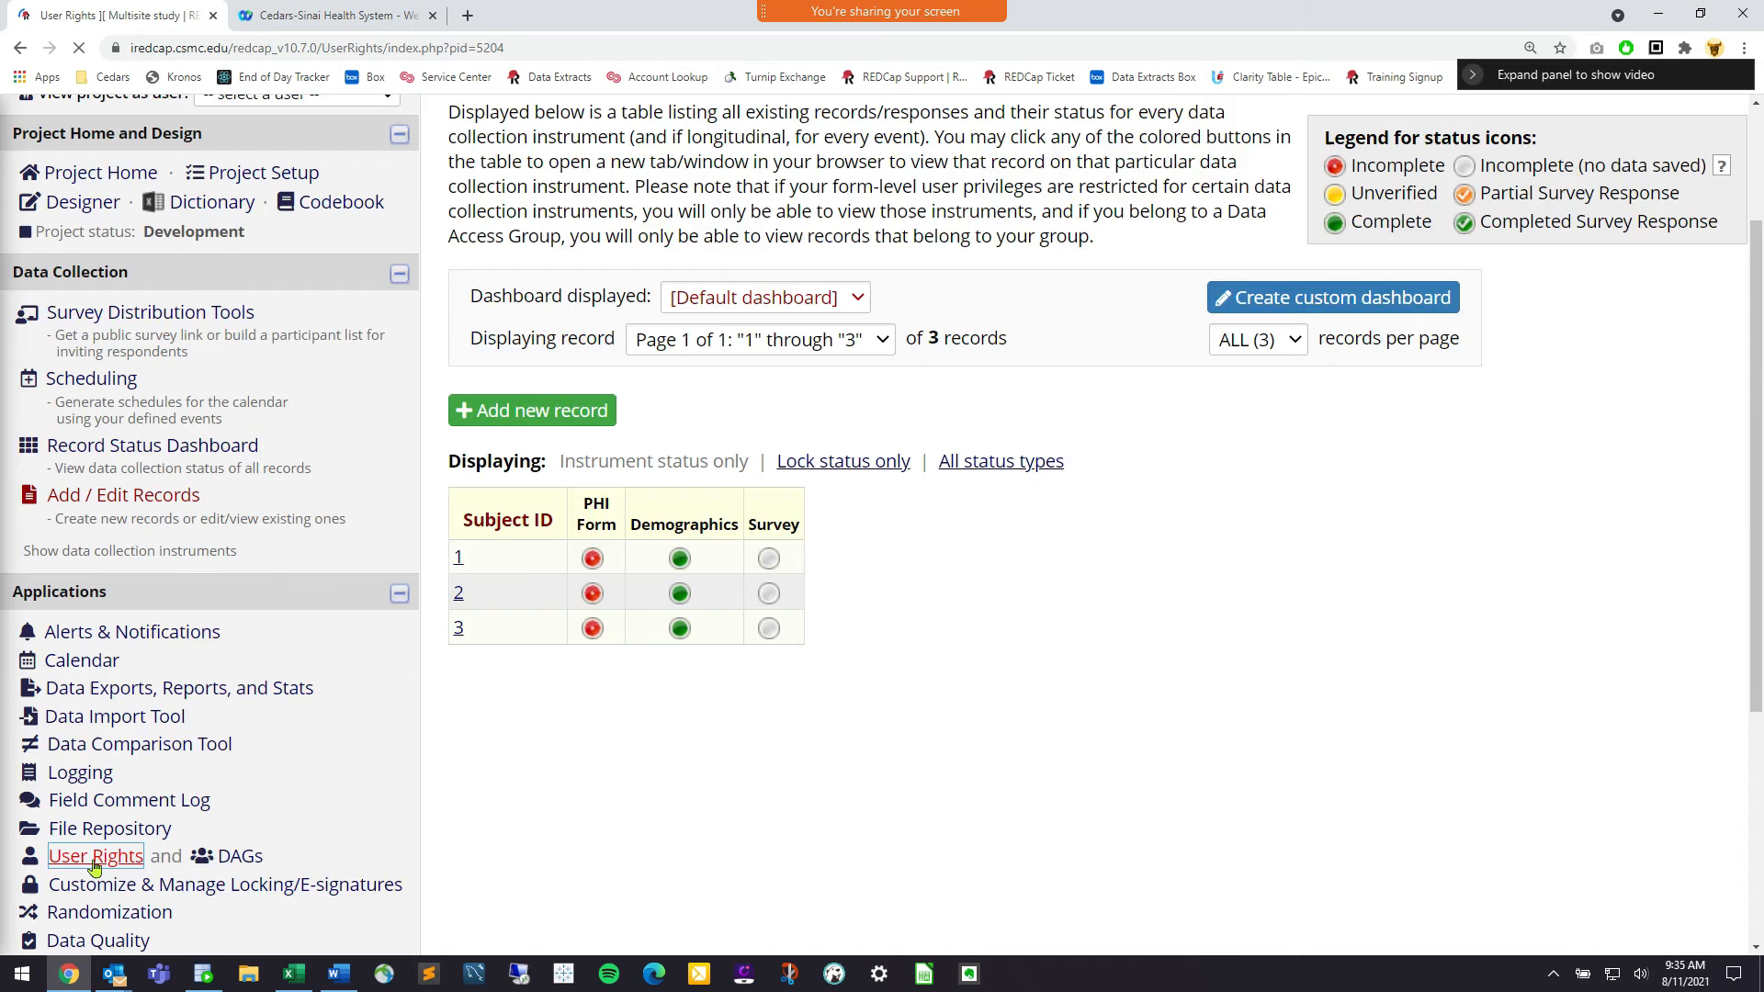
{"action": "scroll", "coordinate": [662, 678], "scroll_direction": "down", "scroll_amount": 3}
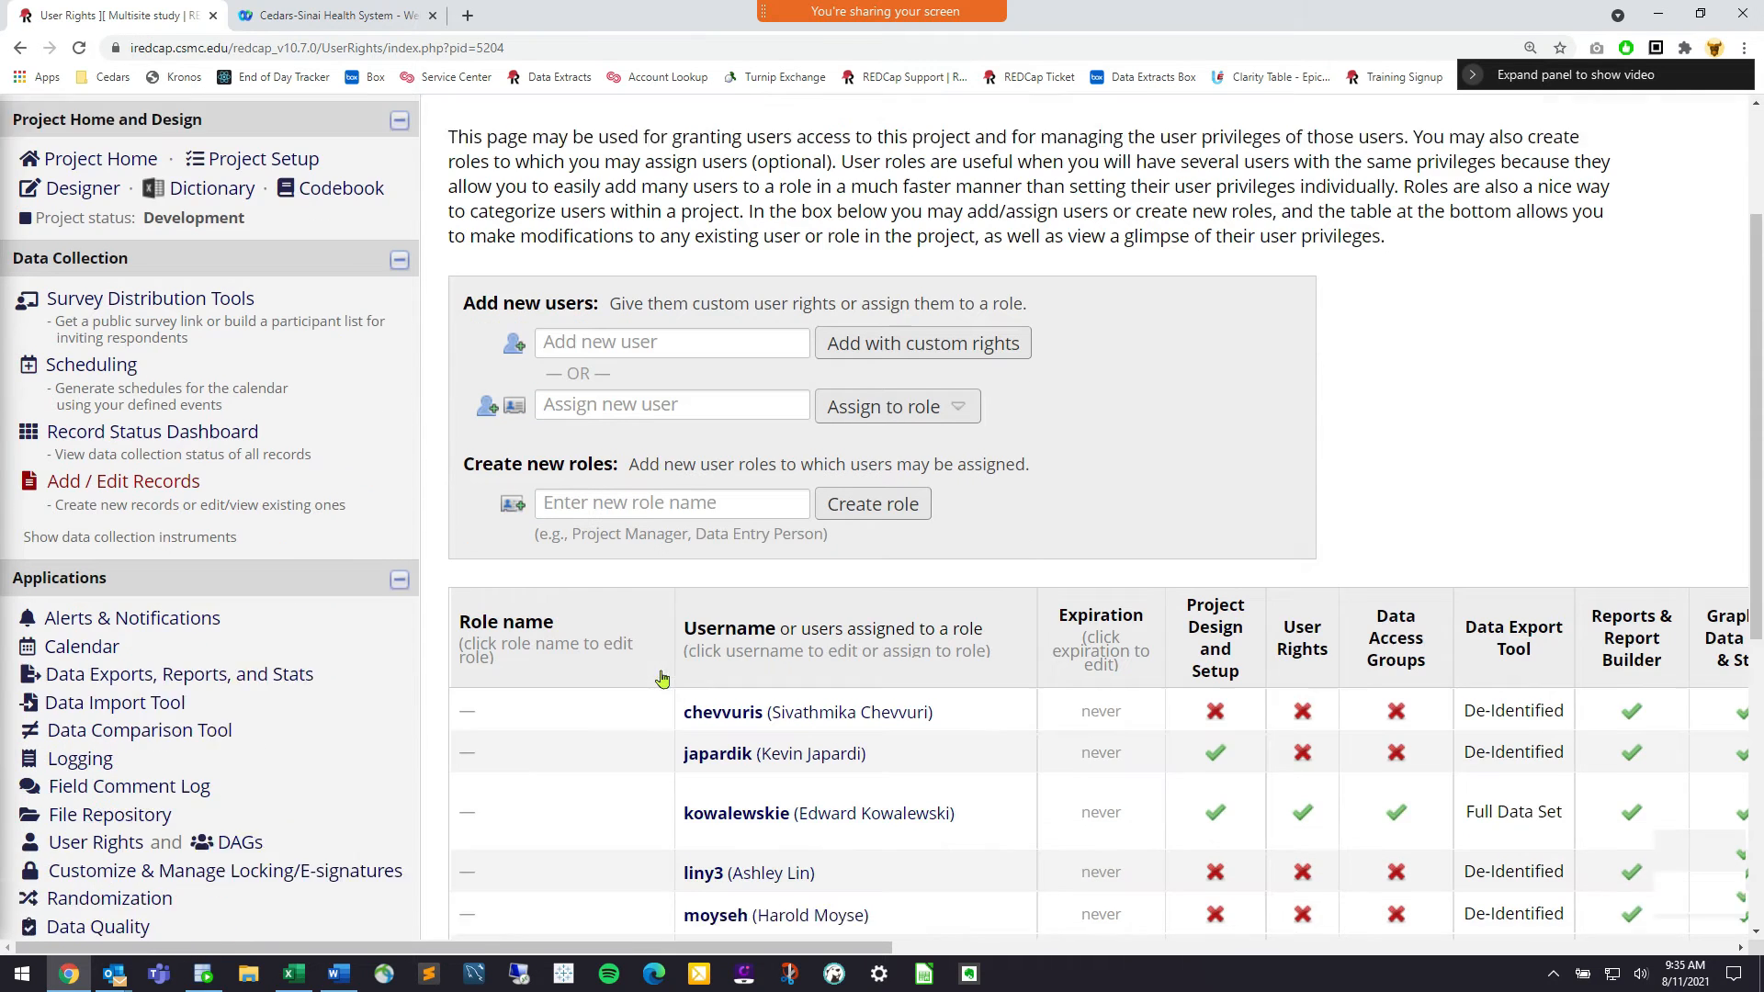
{"action": "left_click", "coordinate": [729, 659]}
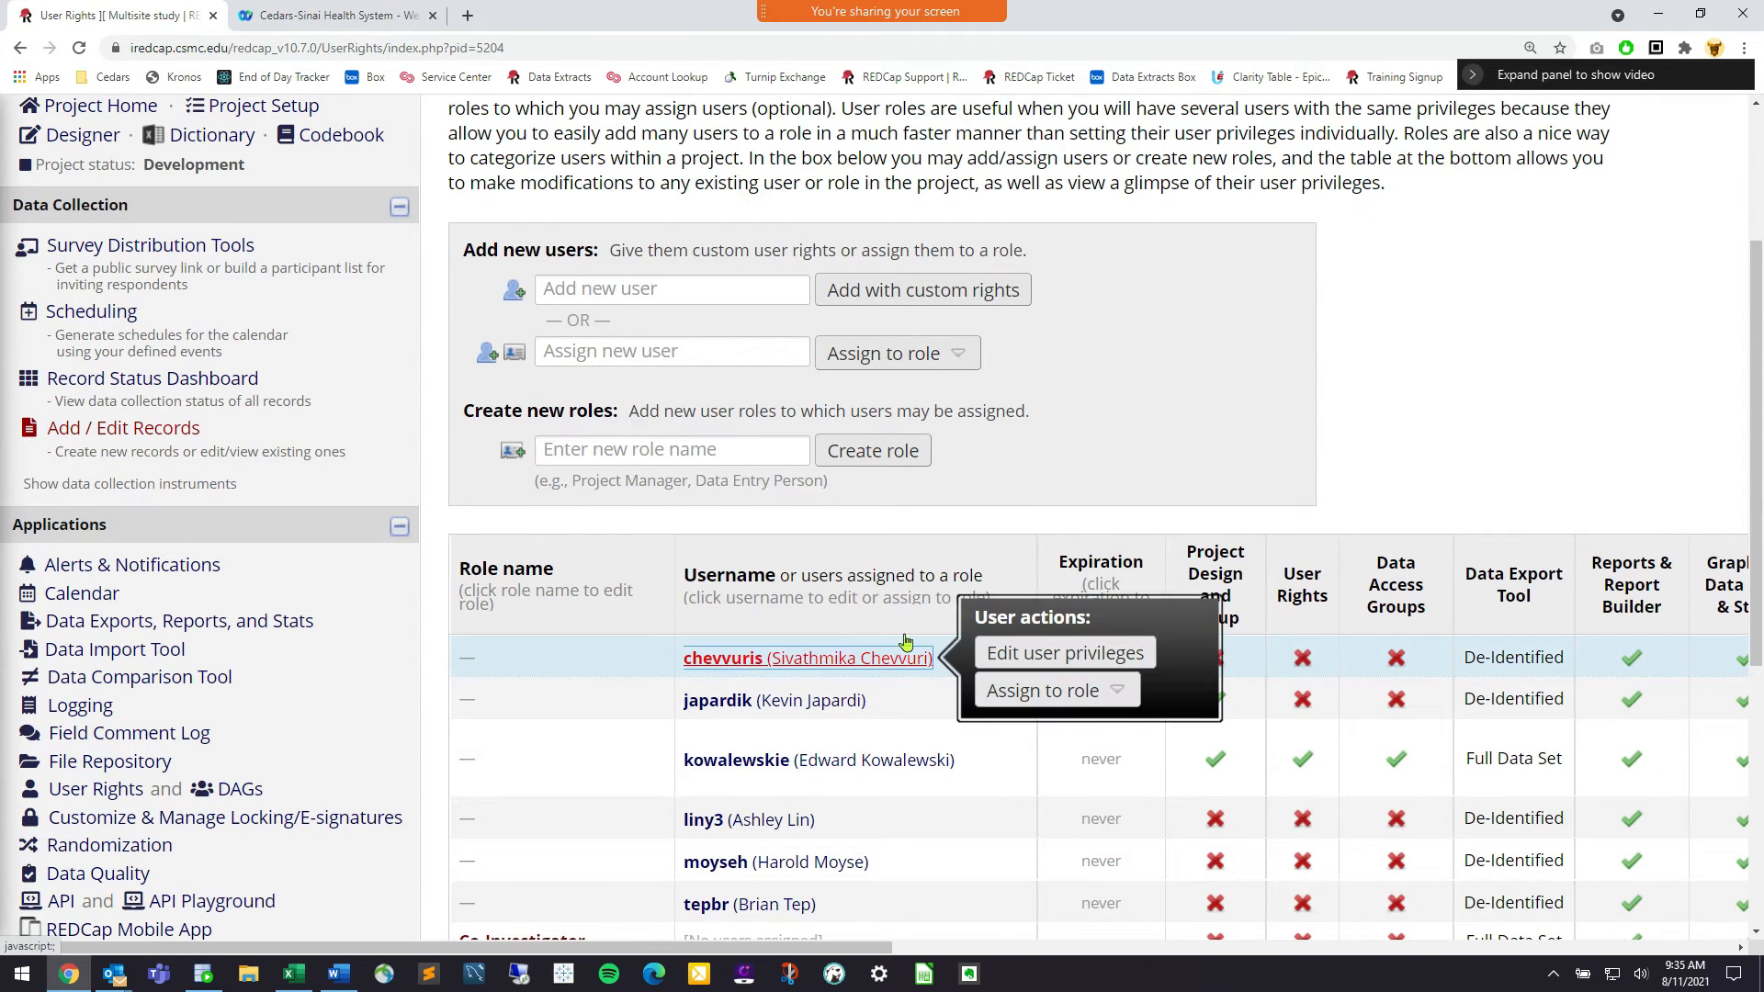
{"action": "left_click", "coordinate": [1001, 654]}
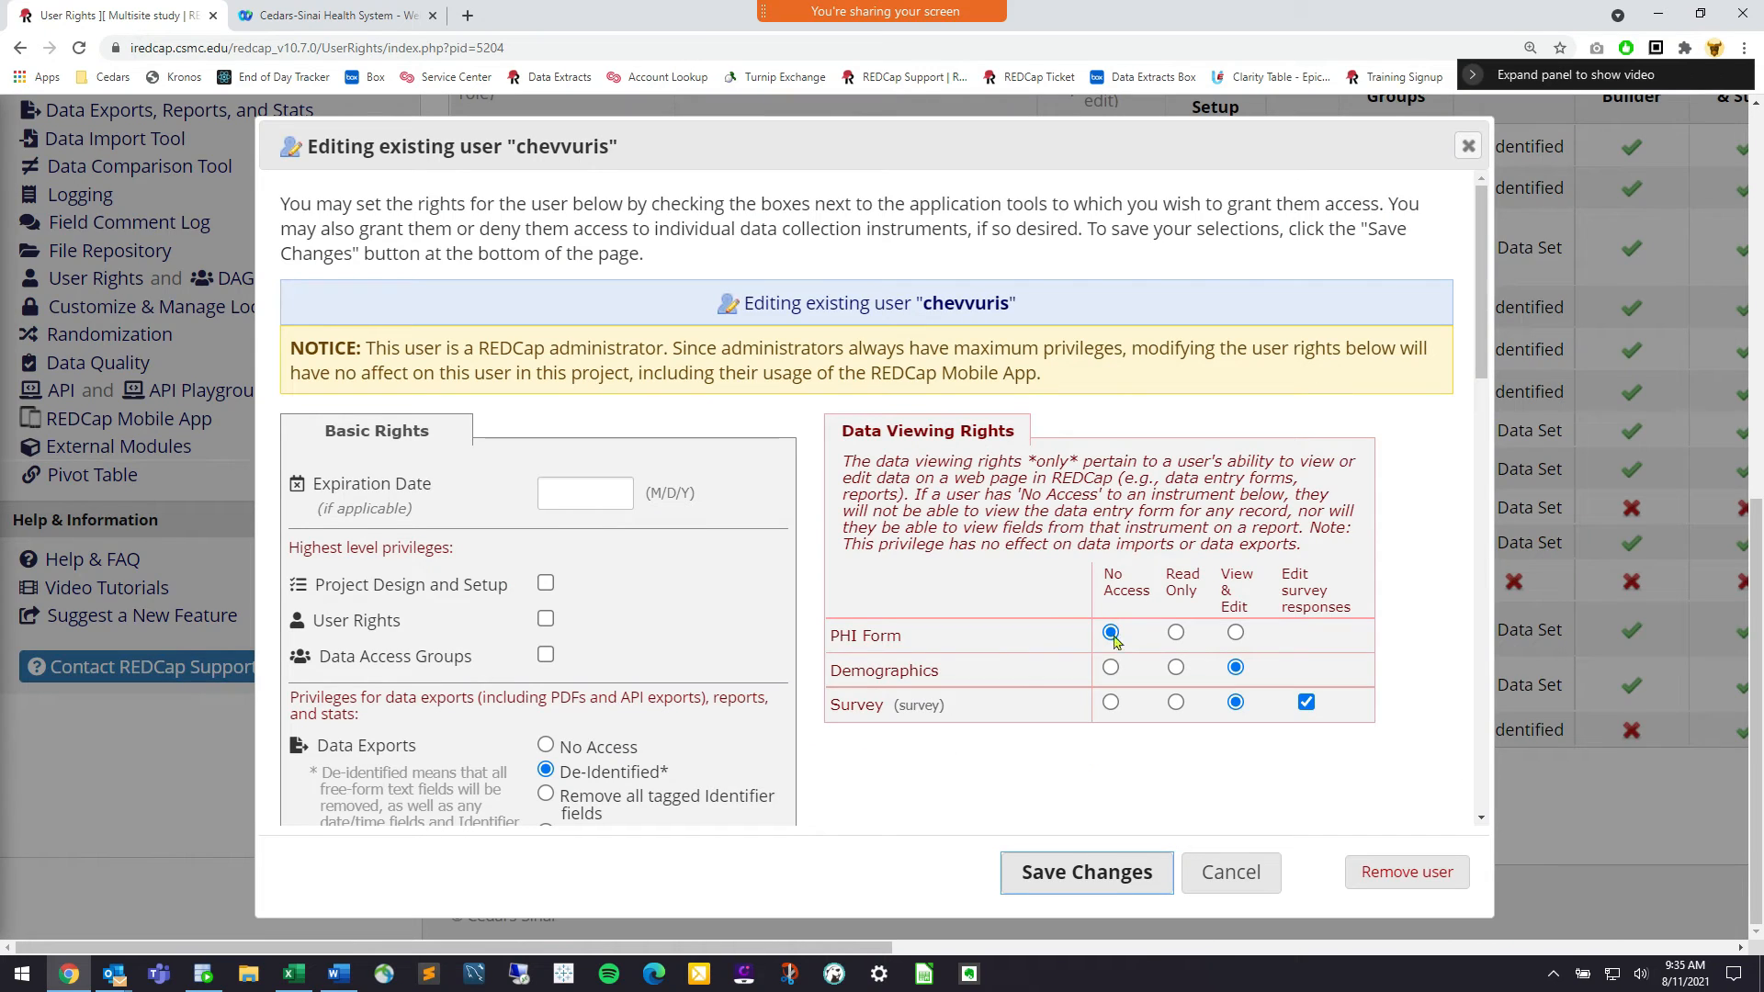
{"action": "left_click_drag", "start_coordinate": [842, 628], "coordinate": [904, 634]}
{"action": "left_click", "coordinate": [837, 627]}
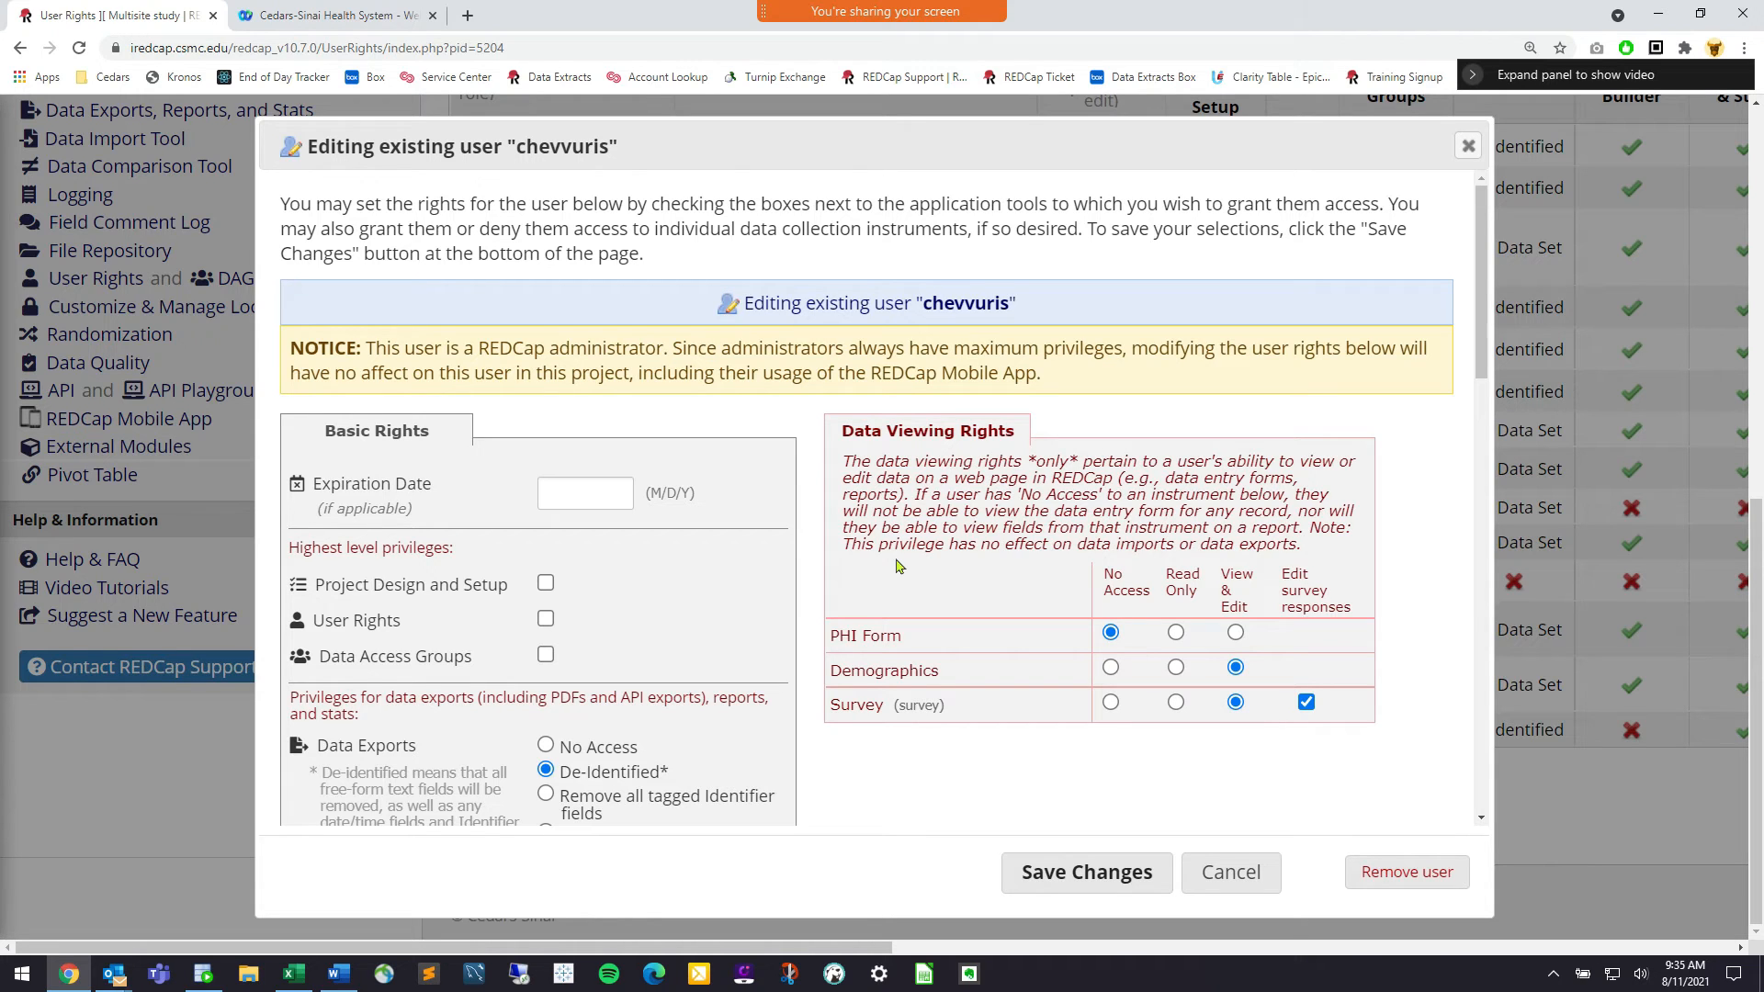
{"action": "left_click", "coordinate": [1236, 872]}
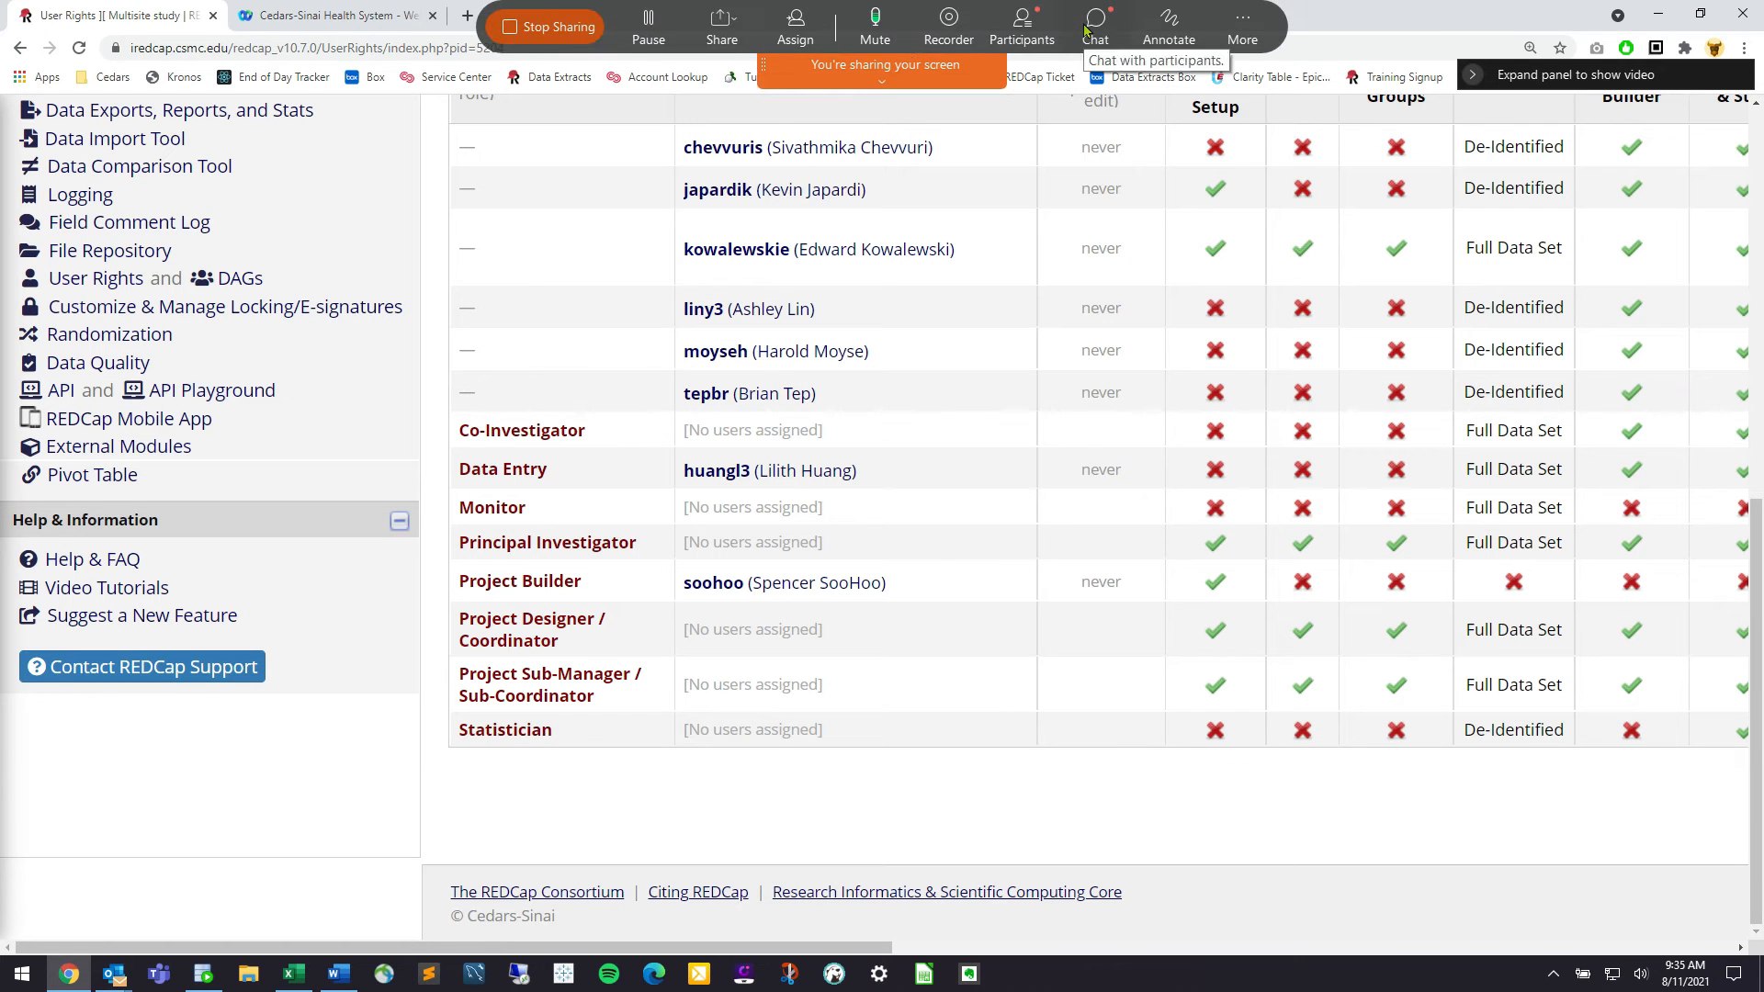
{"action": "scroll", "coordinate": [1494, 260], "scroll_direction": "up", "scroll_amount": 2}
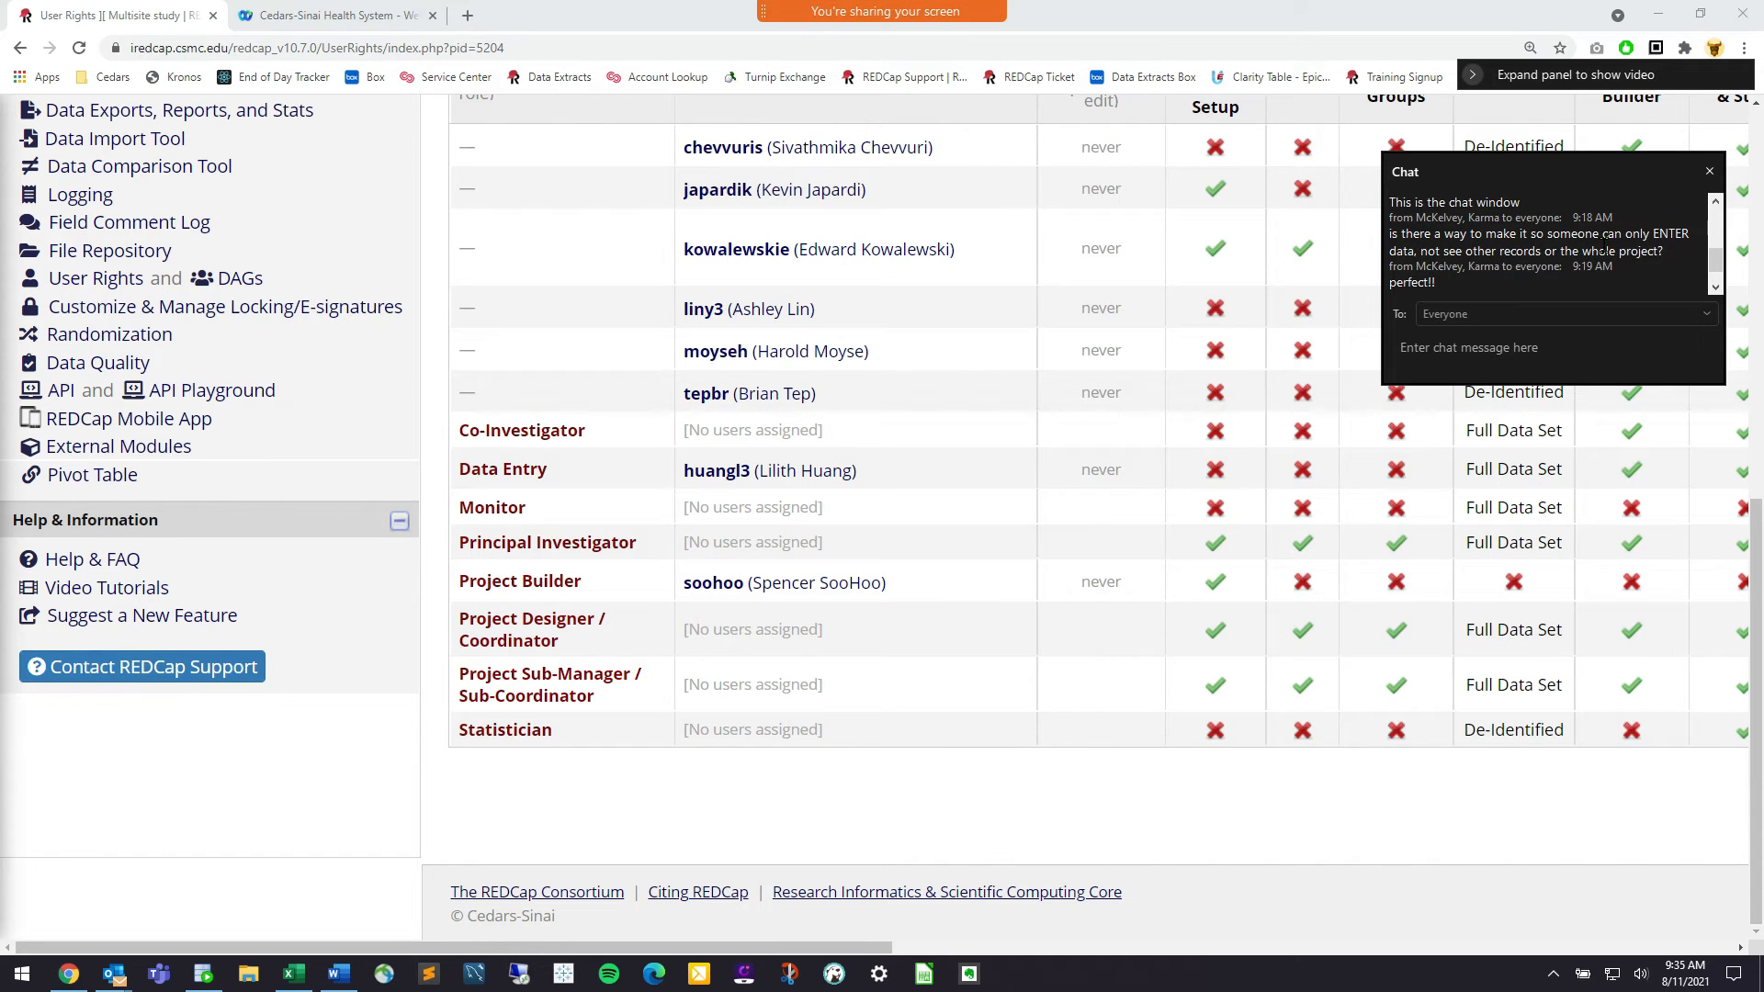
{"action": "left_click", "coordinate": [1710, 171]}
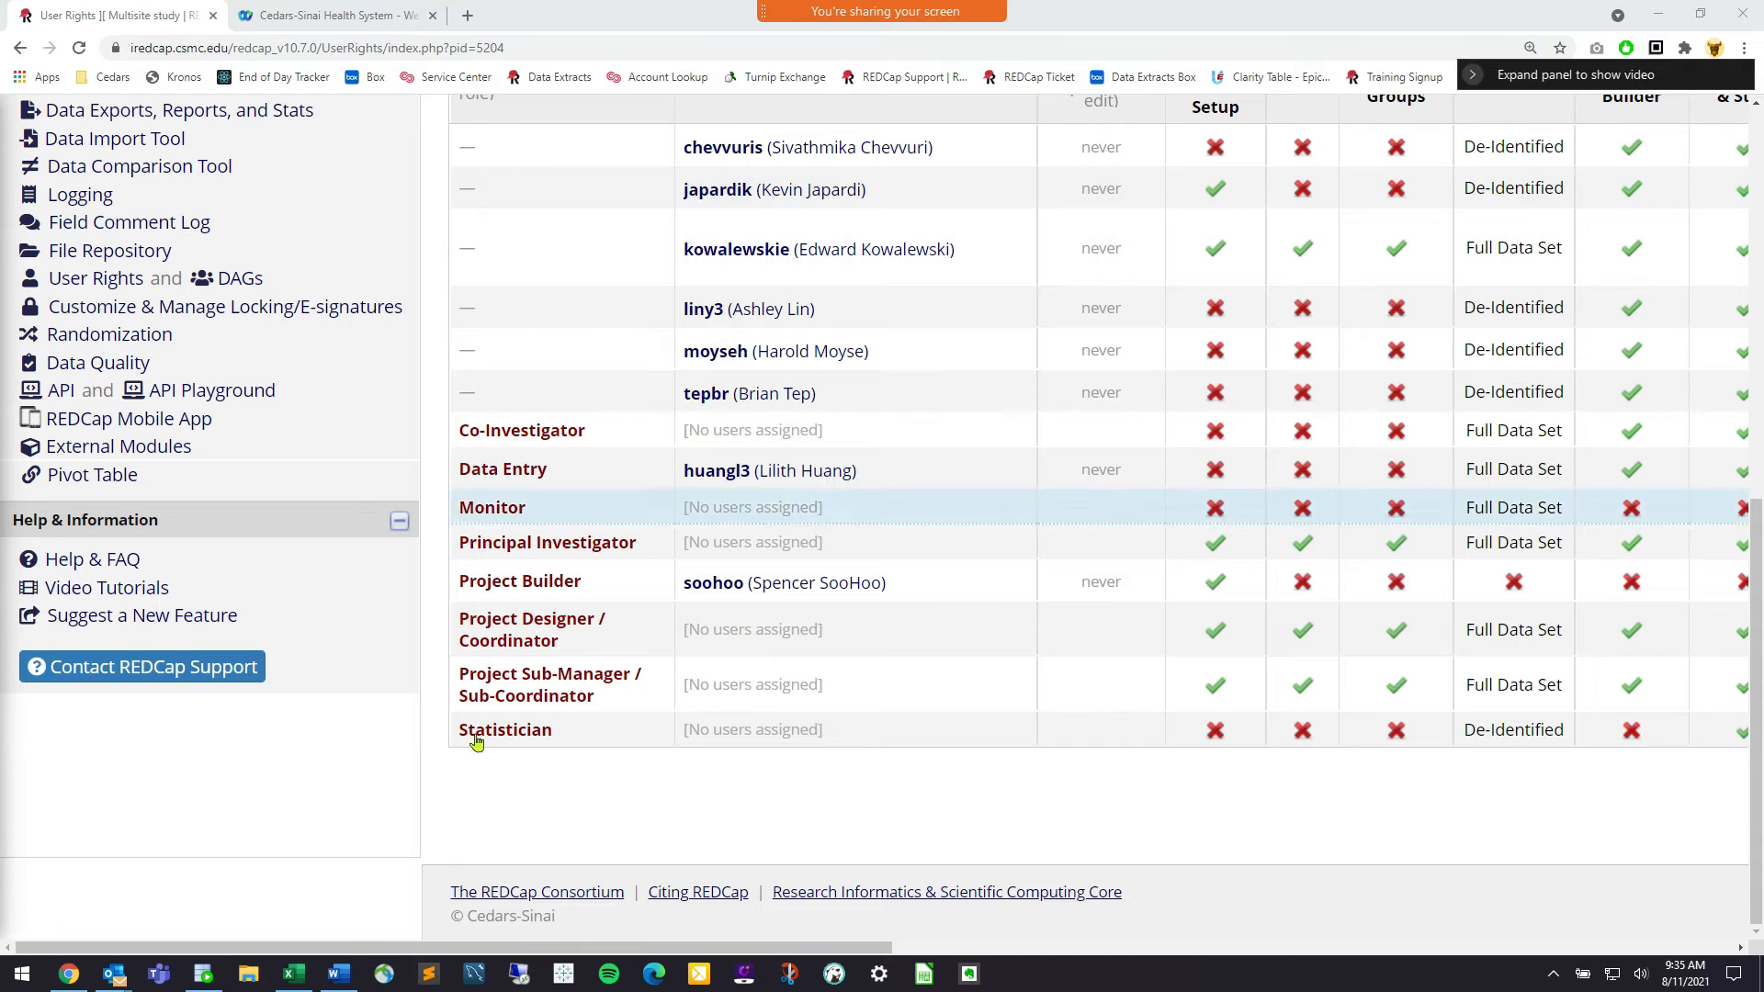
{"action": "scroll", "coordinate": [411, 730], "scroll_direction": "up", "scroll_amount": 2}
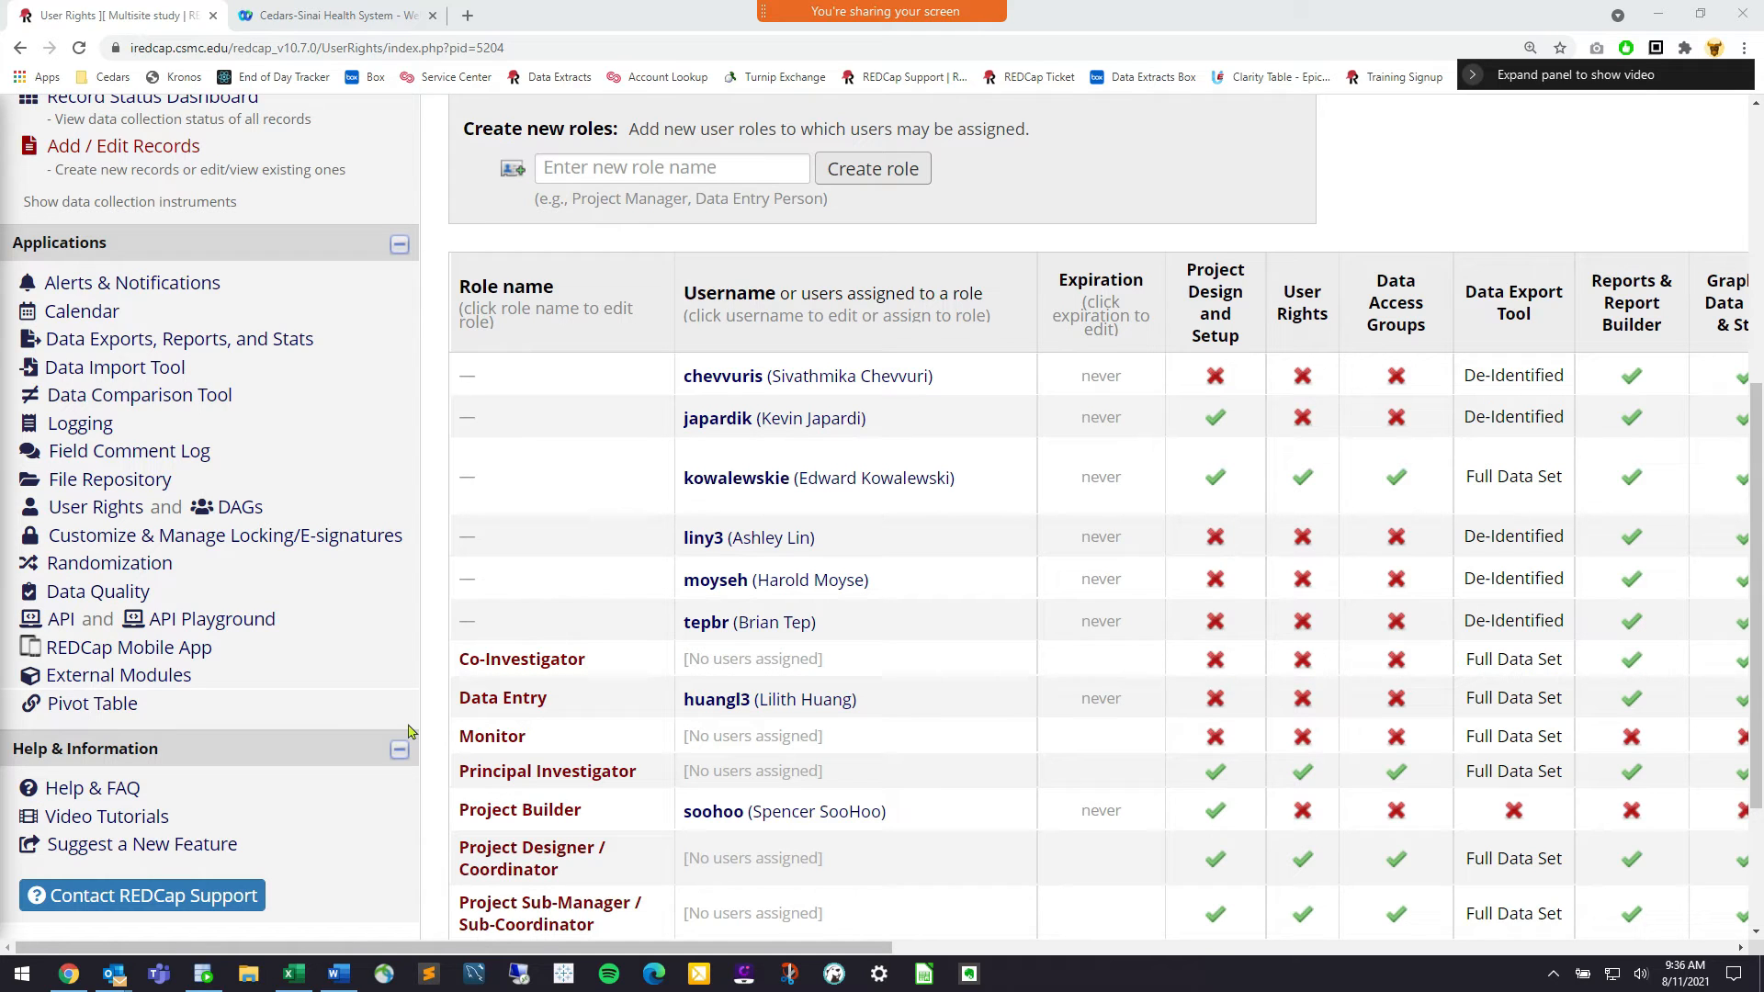
{"action": "left_click", "coordinate": [244, 974]}
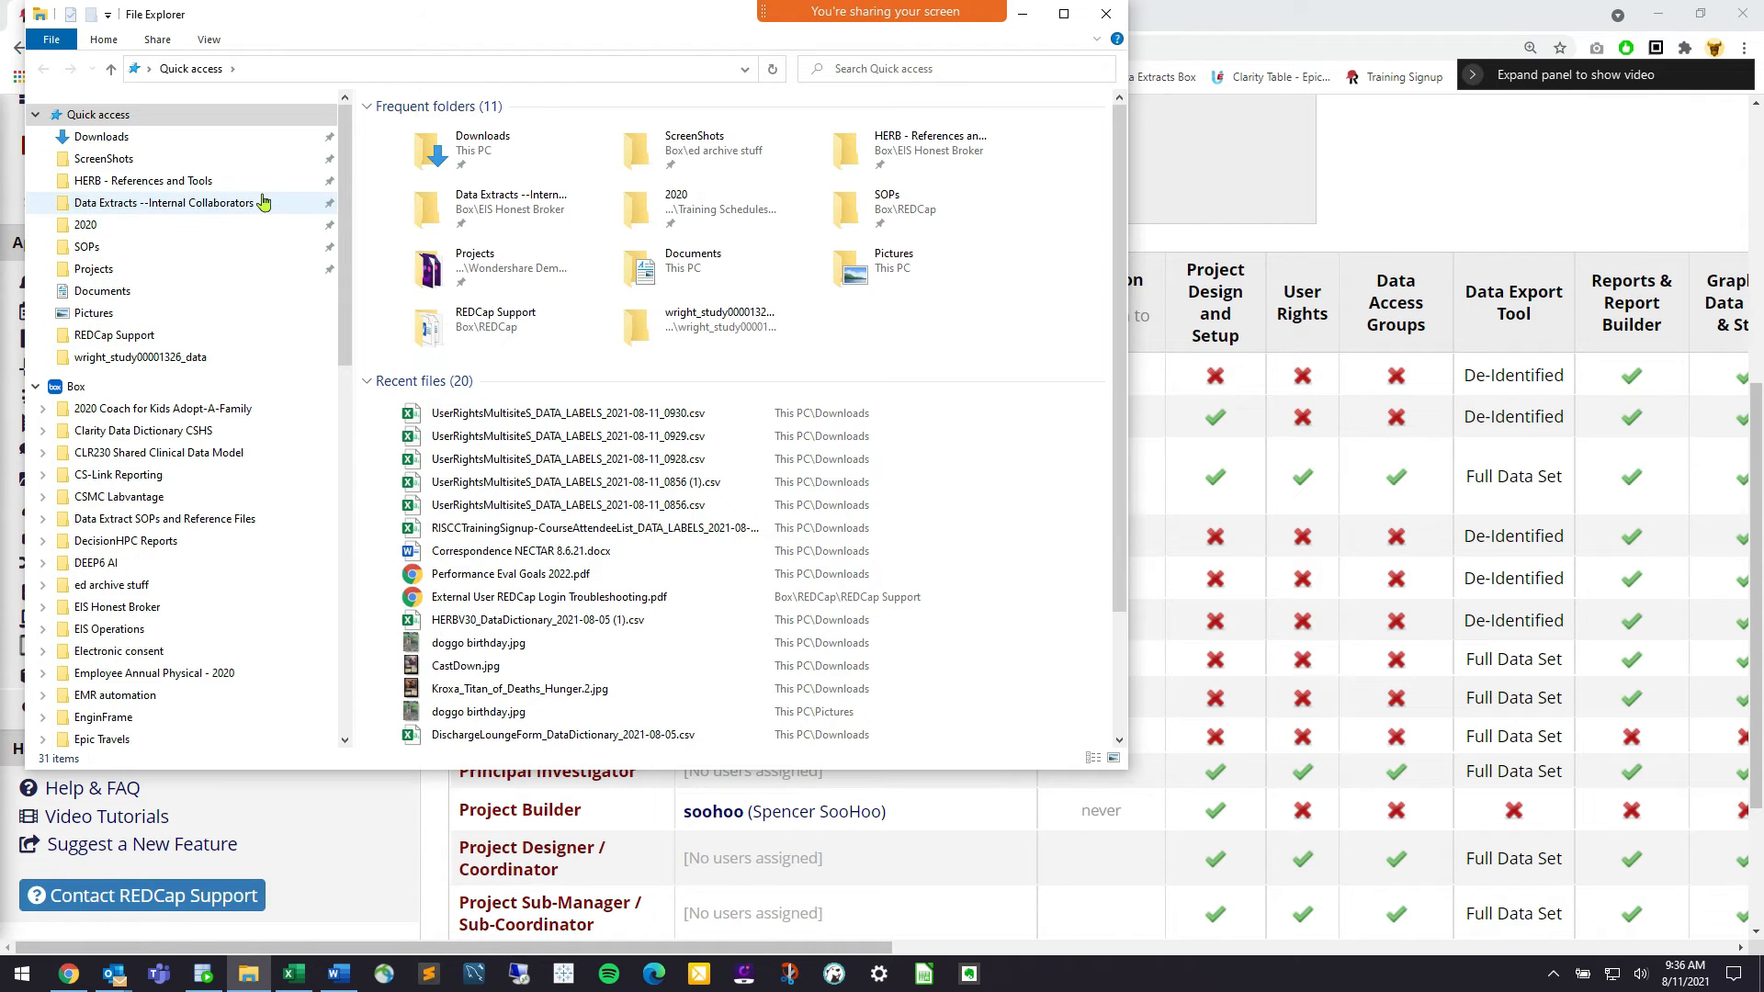
Open 'Onboarding External Collaborator for REDCap.pdf' from the REDCap Support folder in Chrome
{"action": "left_click", "coordinate": [147, 335]}
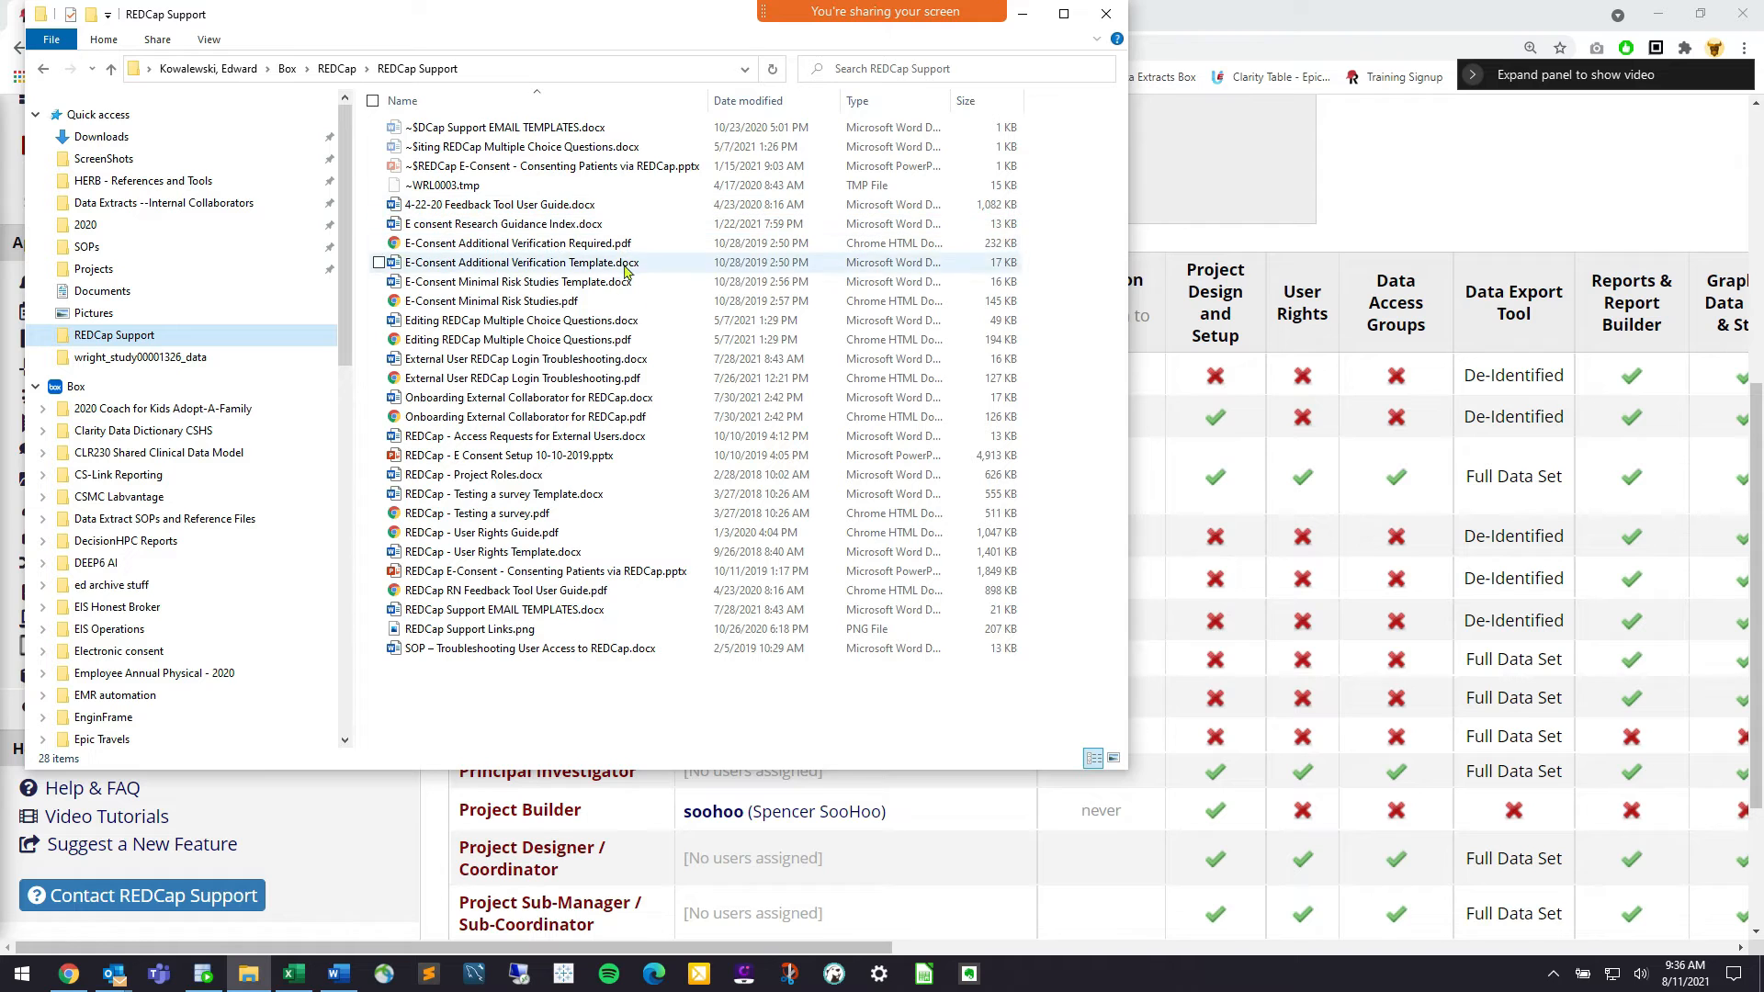
{"action": "left_click", "coordinate": [644, 424]}
{"action": "double_click", "coordinate": [644, 424]}
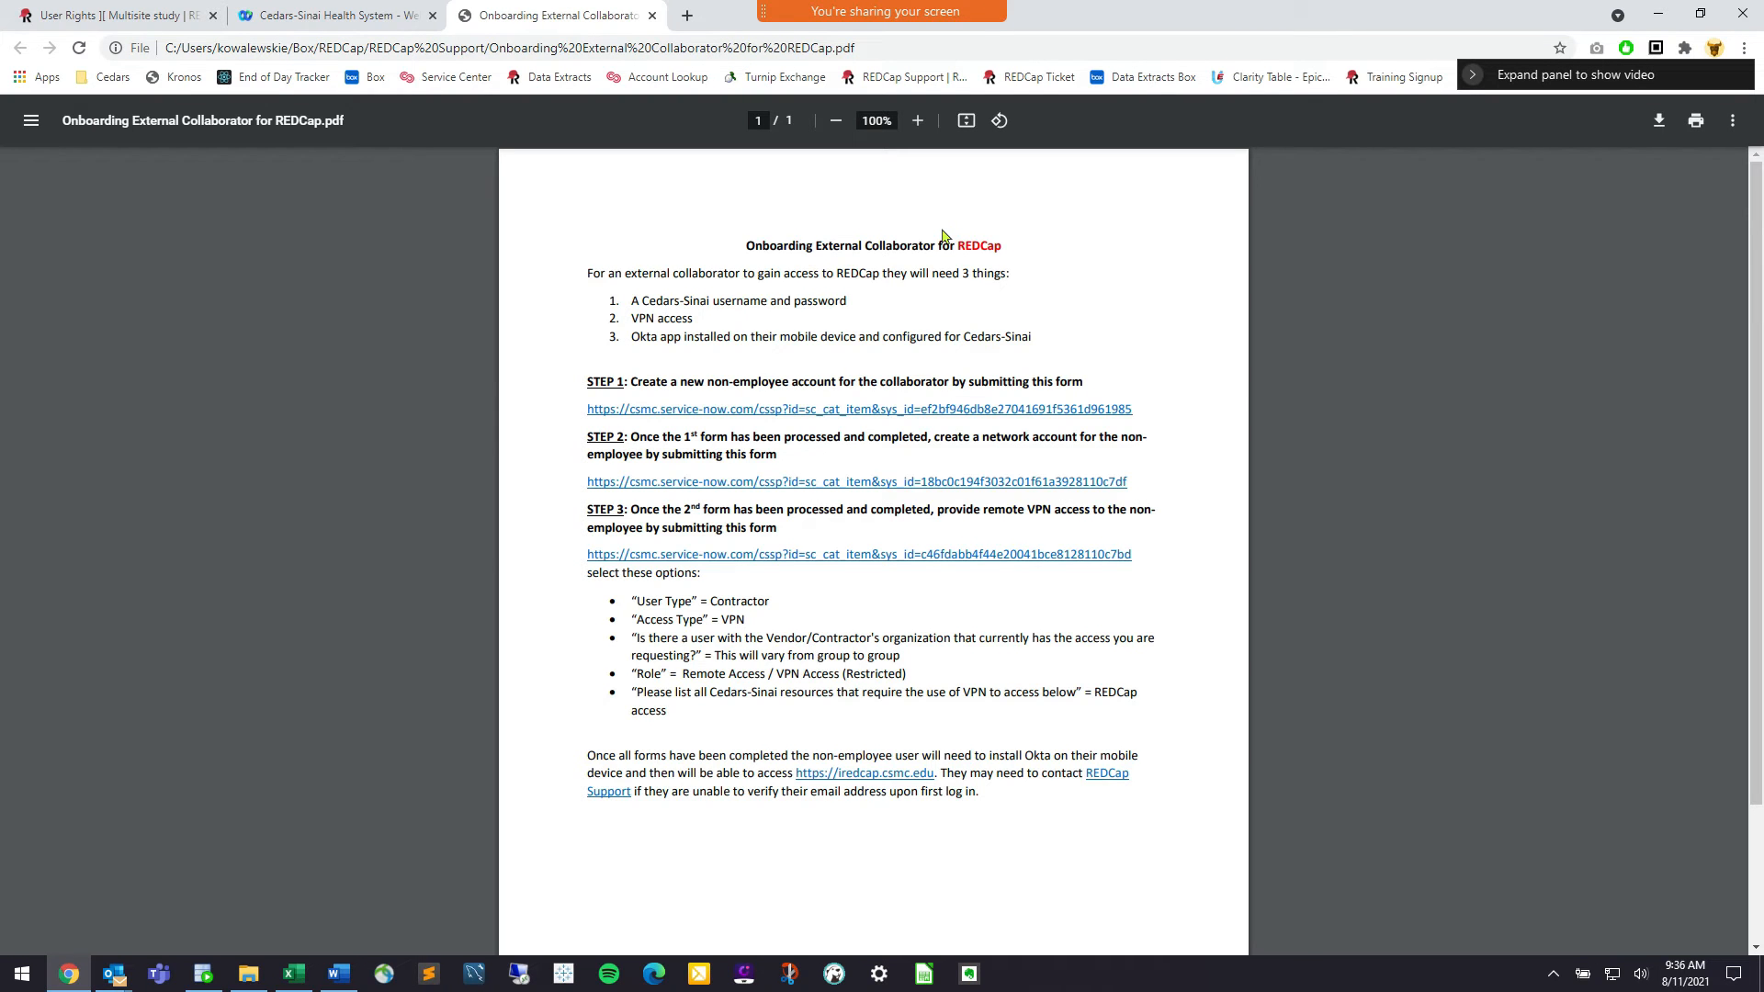
{"action": "scroll", "coordinate": [942, 236], "scroll_direction": "up", "scroll_amount": 5}
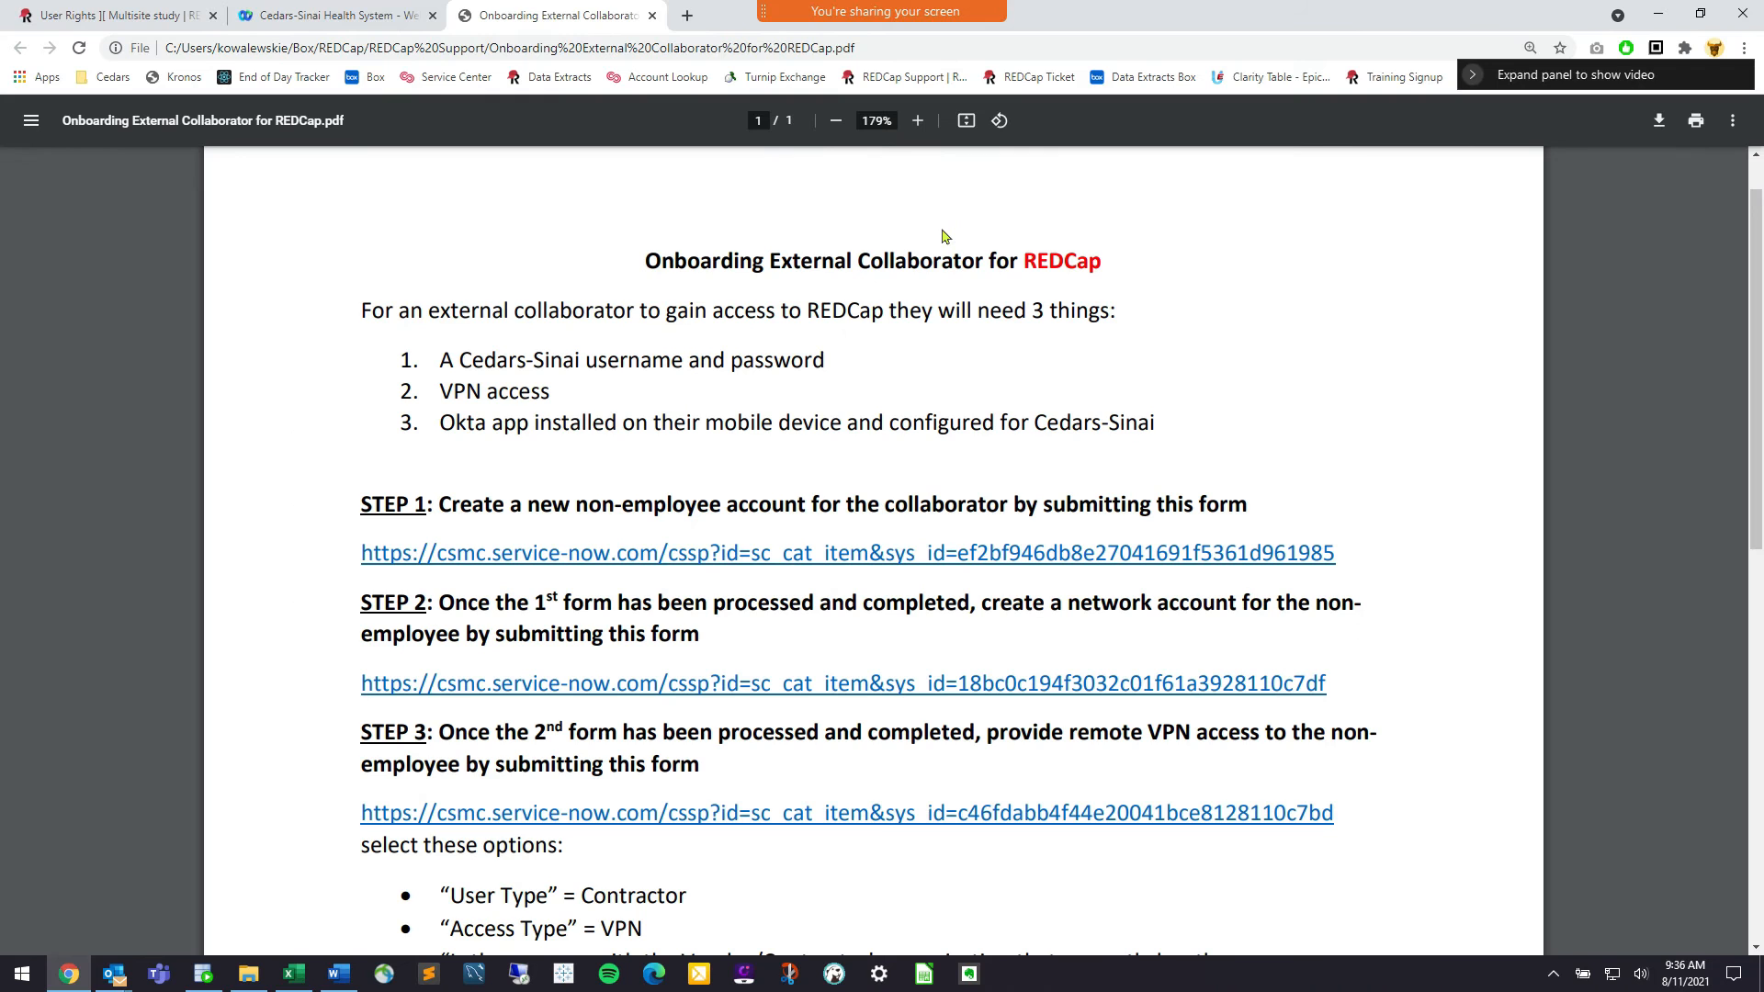
{"action": "scroll", "coordinate": [1410, 370], "scroll_direction": "down", "scroll_amount": 1}
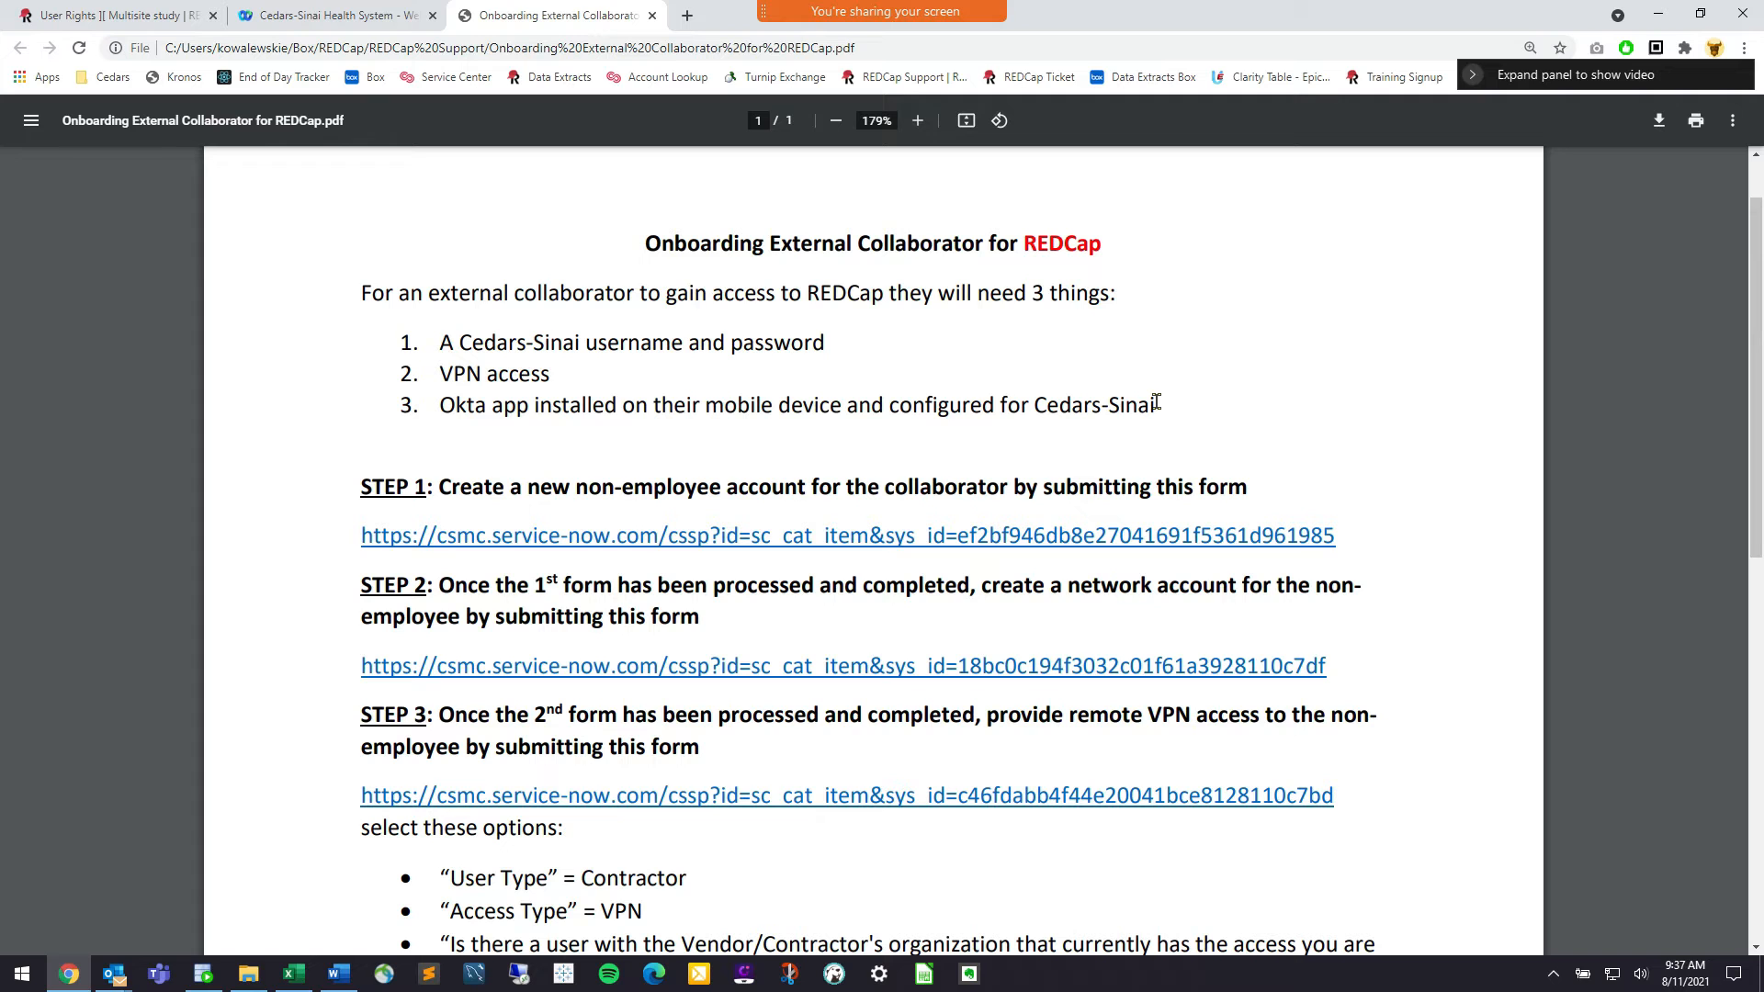
{"action": "left_click_drag", "start_coordinate": [829, 346], "coordinate": [542, 341]}
{"action": "left_click", "coordinate": [543, 341]}
{"action": "scroll", "coordinate": [717, 384], "scroll_direction": "down", "scroll_amount": 1}
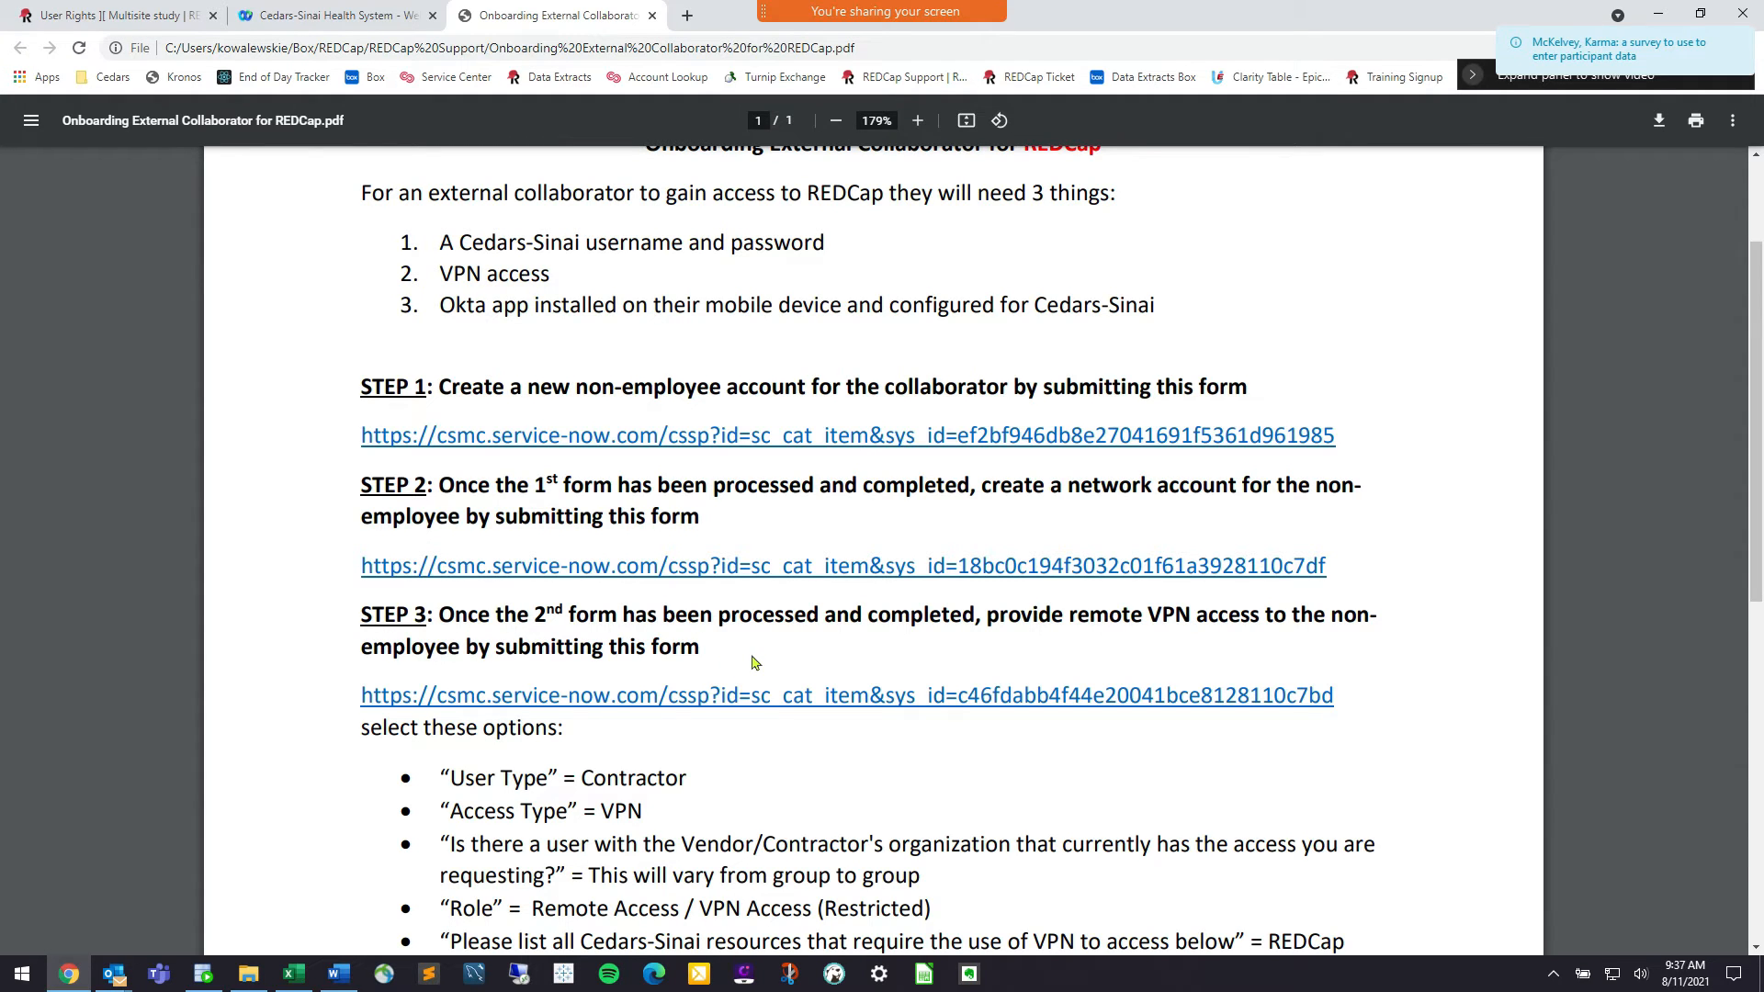
{"action": "scroll", "coordinate": [755, 663], "scroll_direction": "down", "scroll_amount": 1}
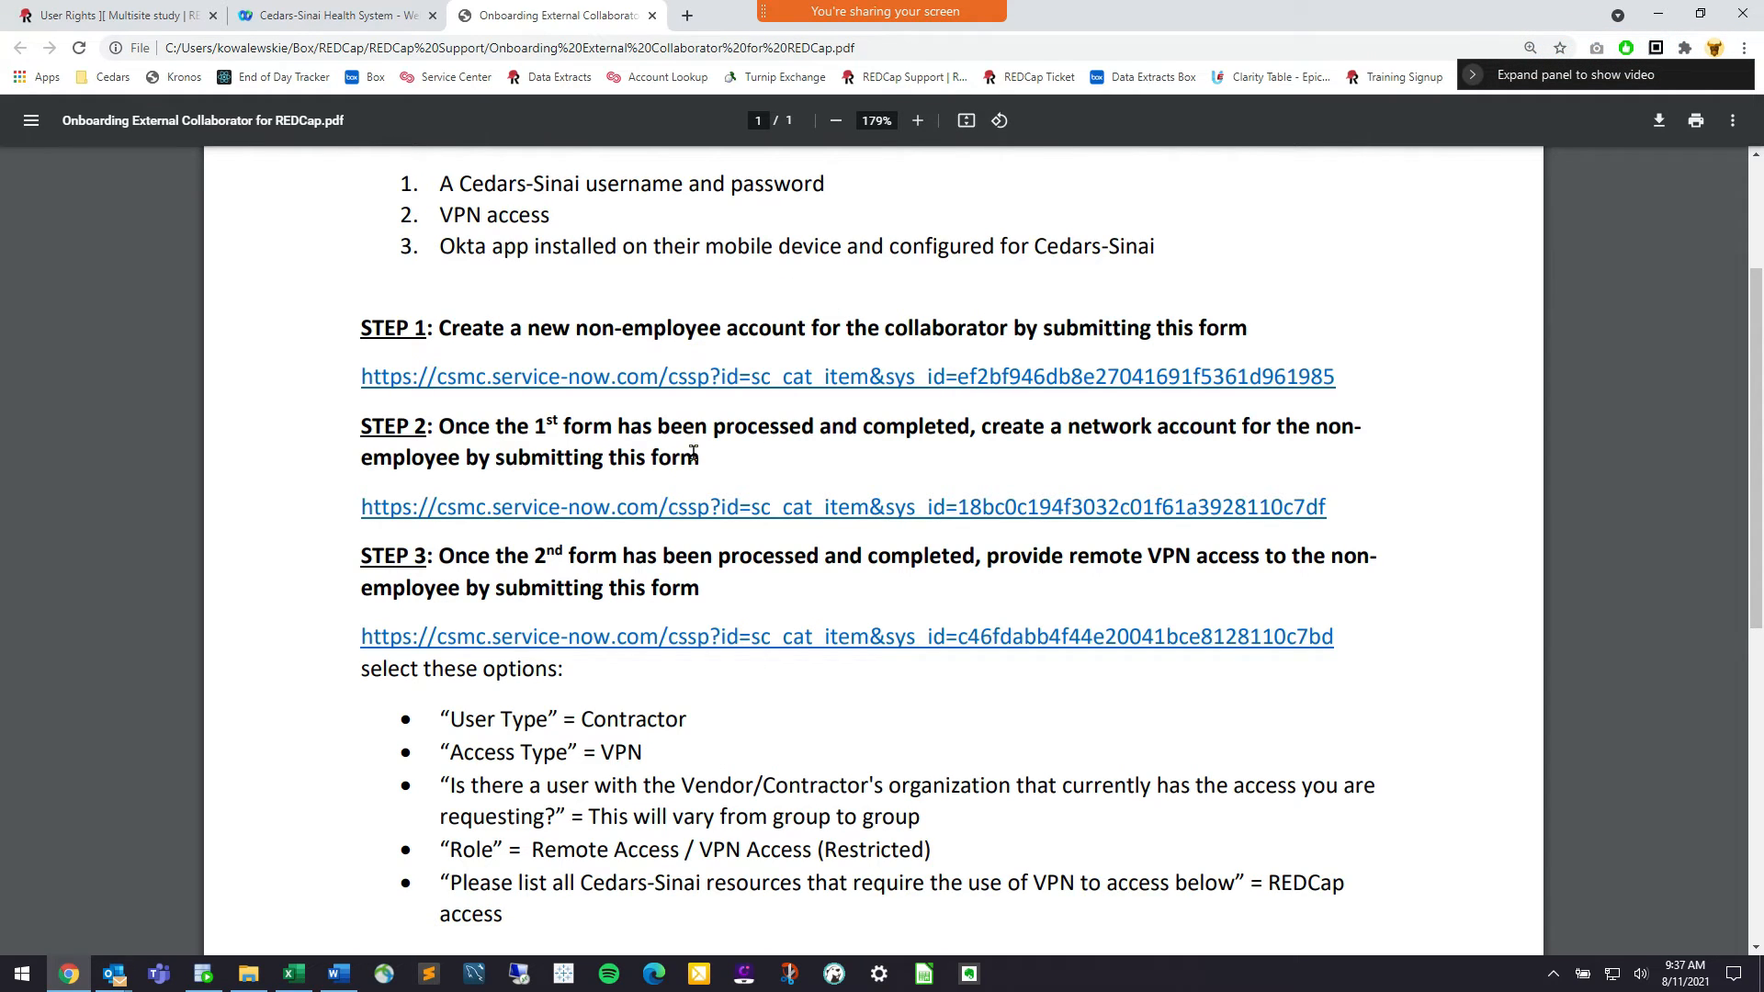
{"action": "scroll", "coordinate": [691, 569], "scroll_direction": "down", "scroll_amount": 2}
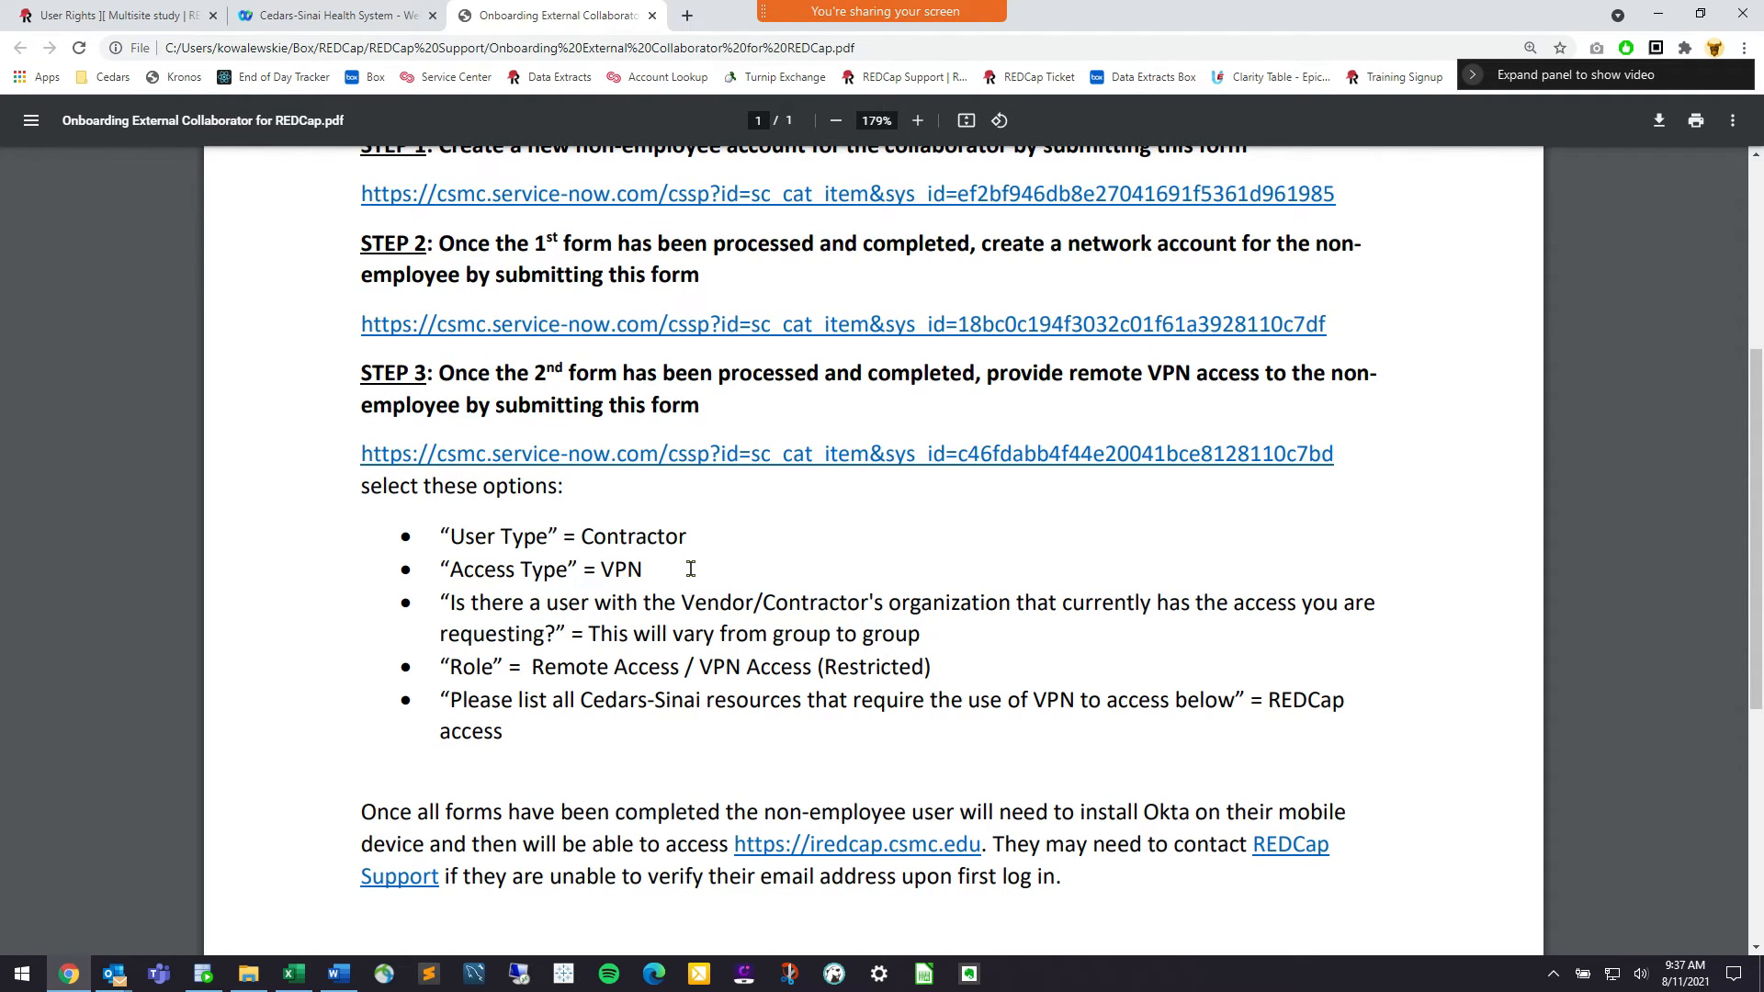
{"action": "scroll", "coordinate": [691, 569], "scroll_direction": "up", "scroll_amount": 1}
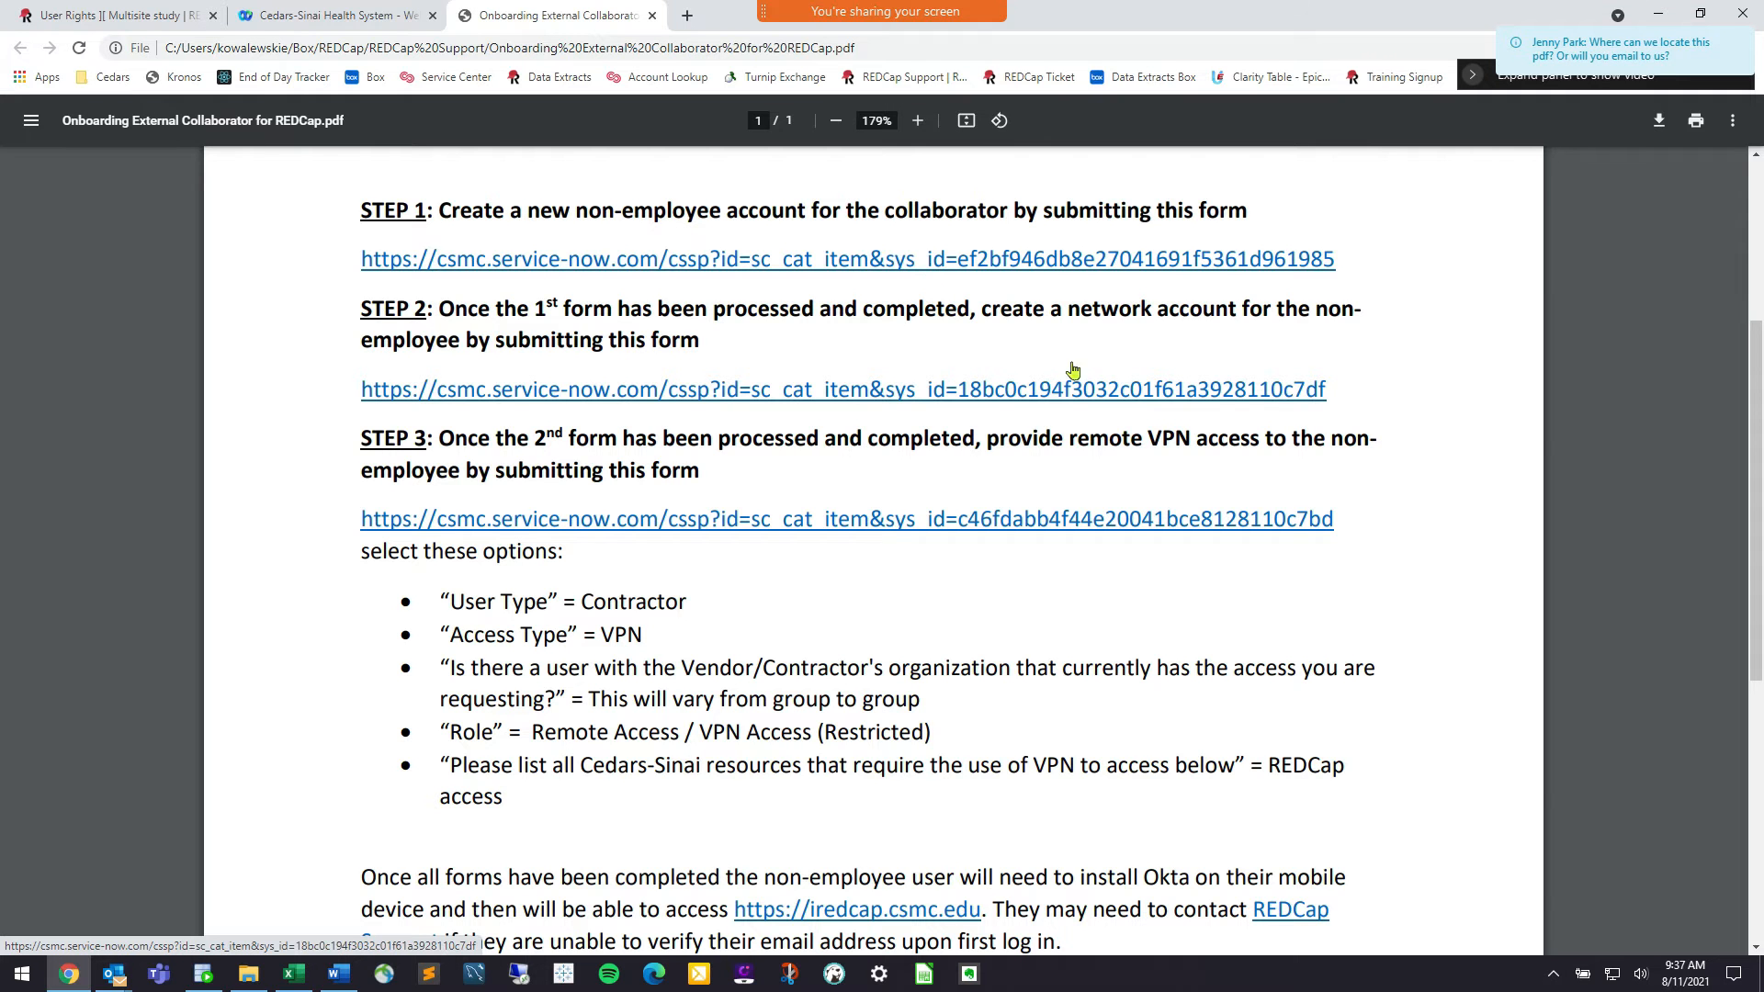
{"action": "scroll", "coordinate": [969, 522], "scroll_direction": "down", "scroll_amount": 2}
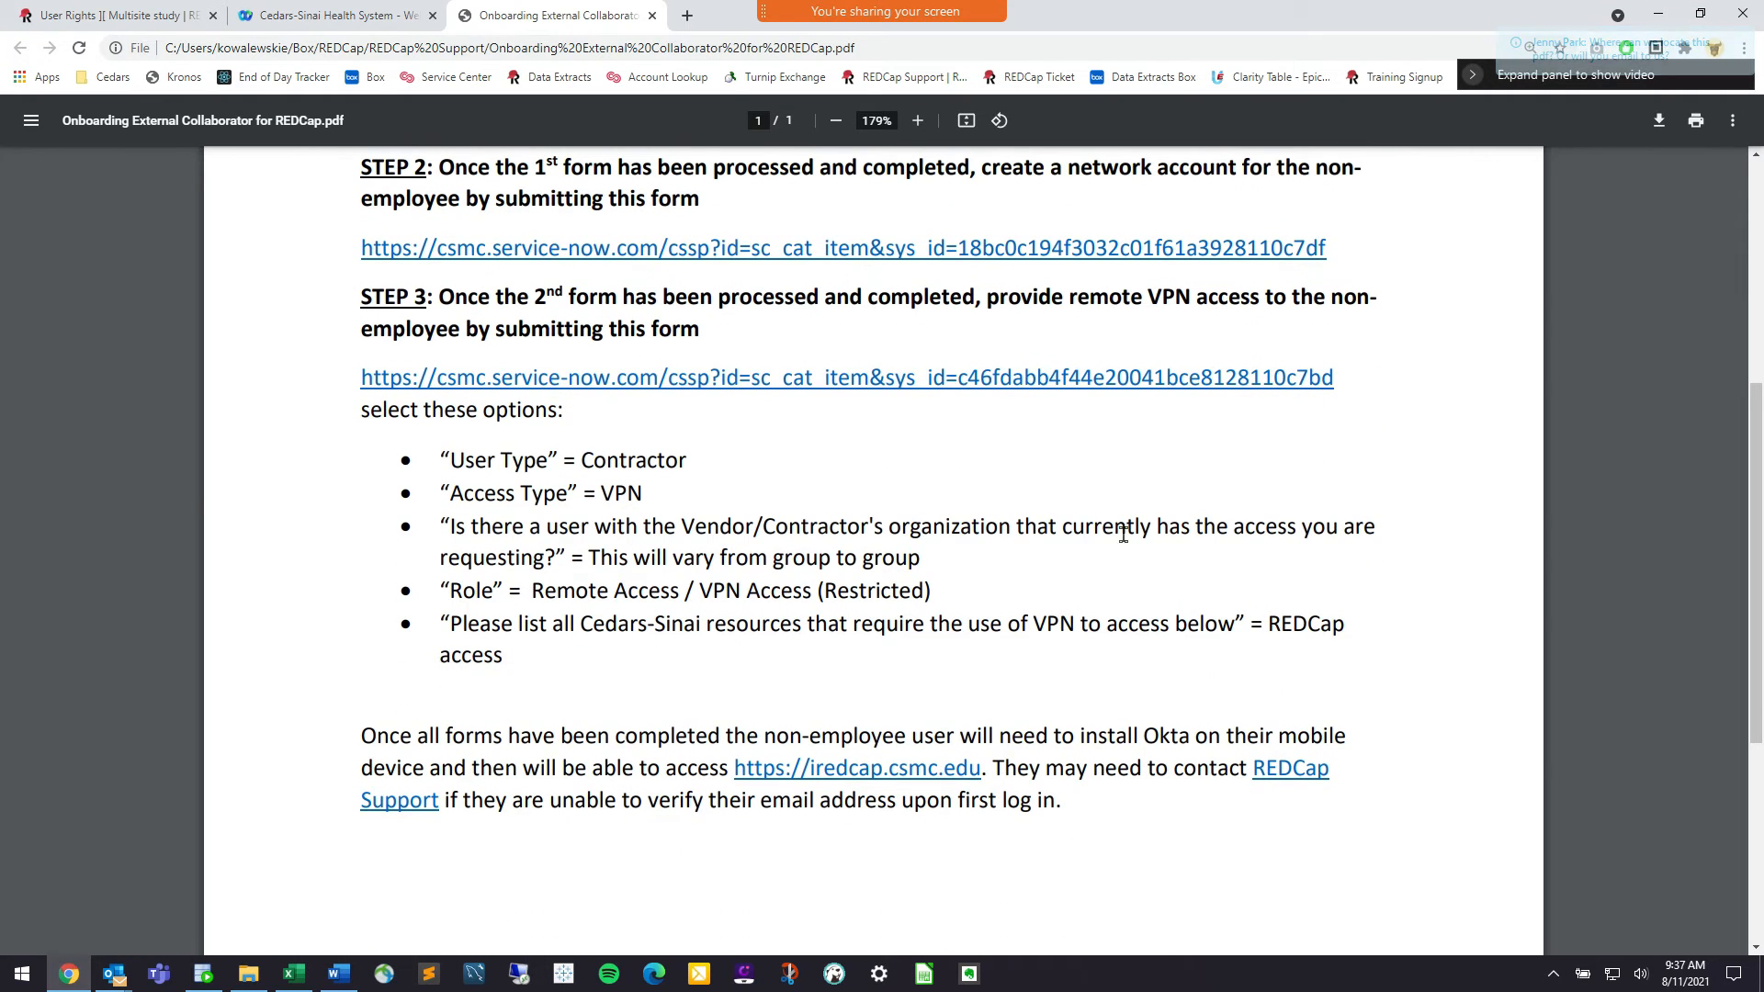
{"action": "scroll", "coordinate": [1119, 508], "scroll_direction": "up", "scroll_amount": 4}
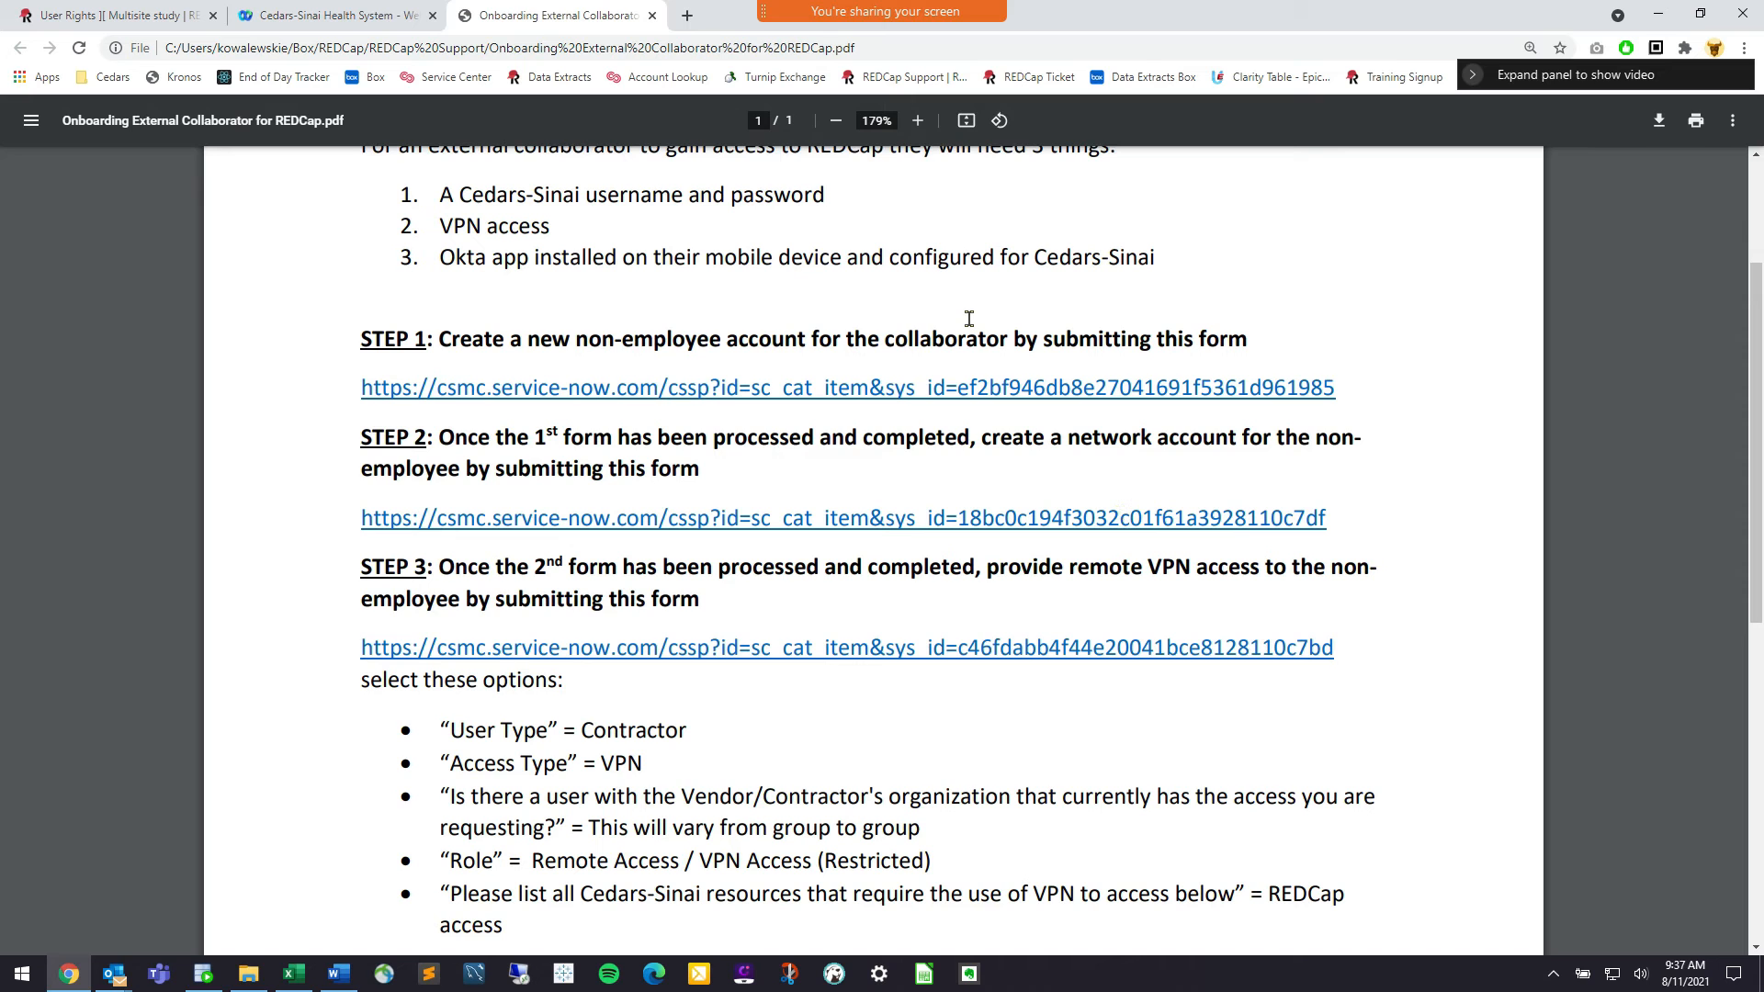
{"action": "scroll", "coordinate": [969, 318], "scroll_direction": "down", "scroll_amount": 6}
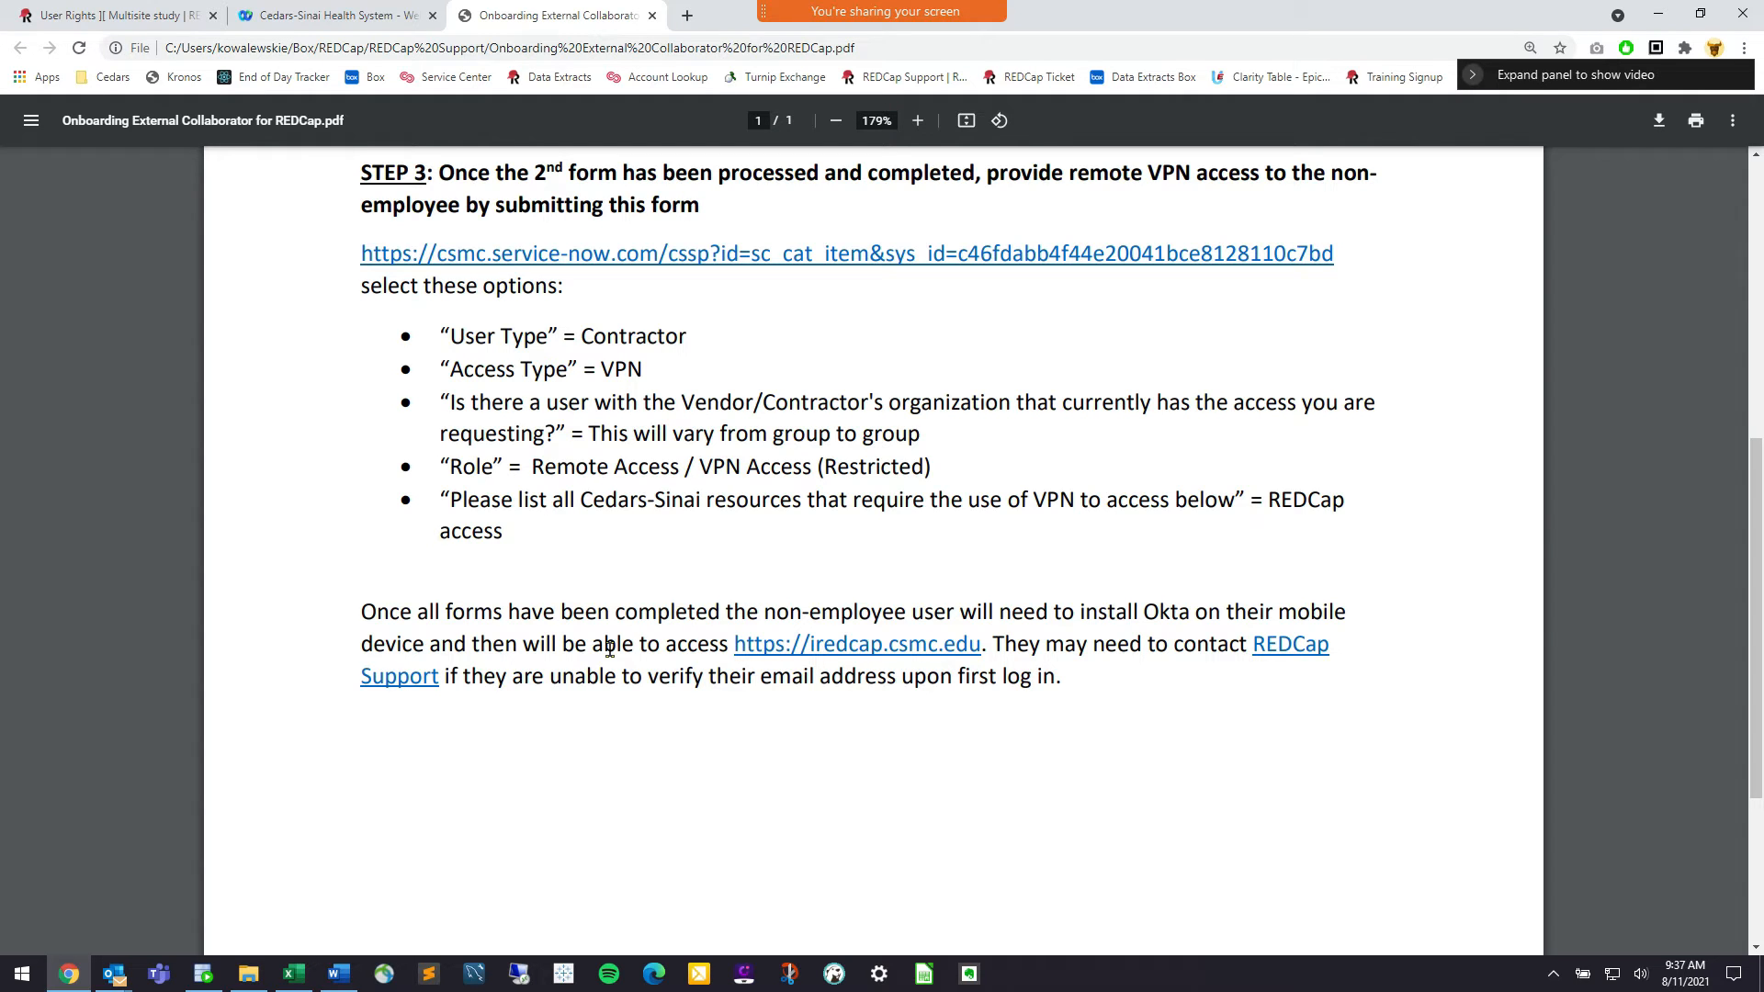
{"action": "scroll", "coordinate": [609, 649], "scroll_direction": "down", "scroll_amount": 1}
{"action": "scroll", "coordinate": [609, 649], "scroll_direction": "down", "scroll_amount": 3}
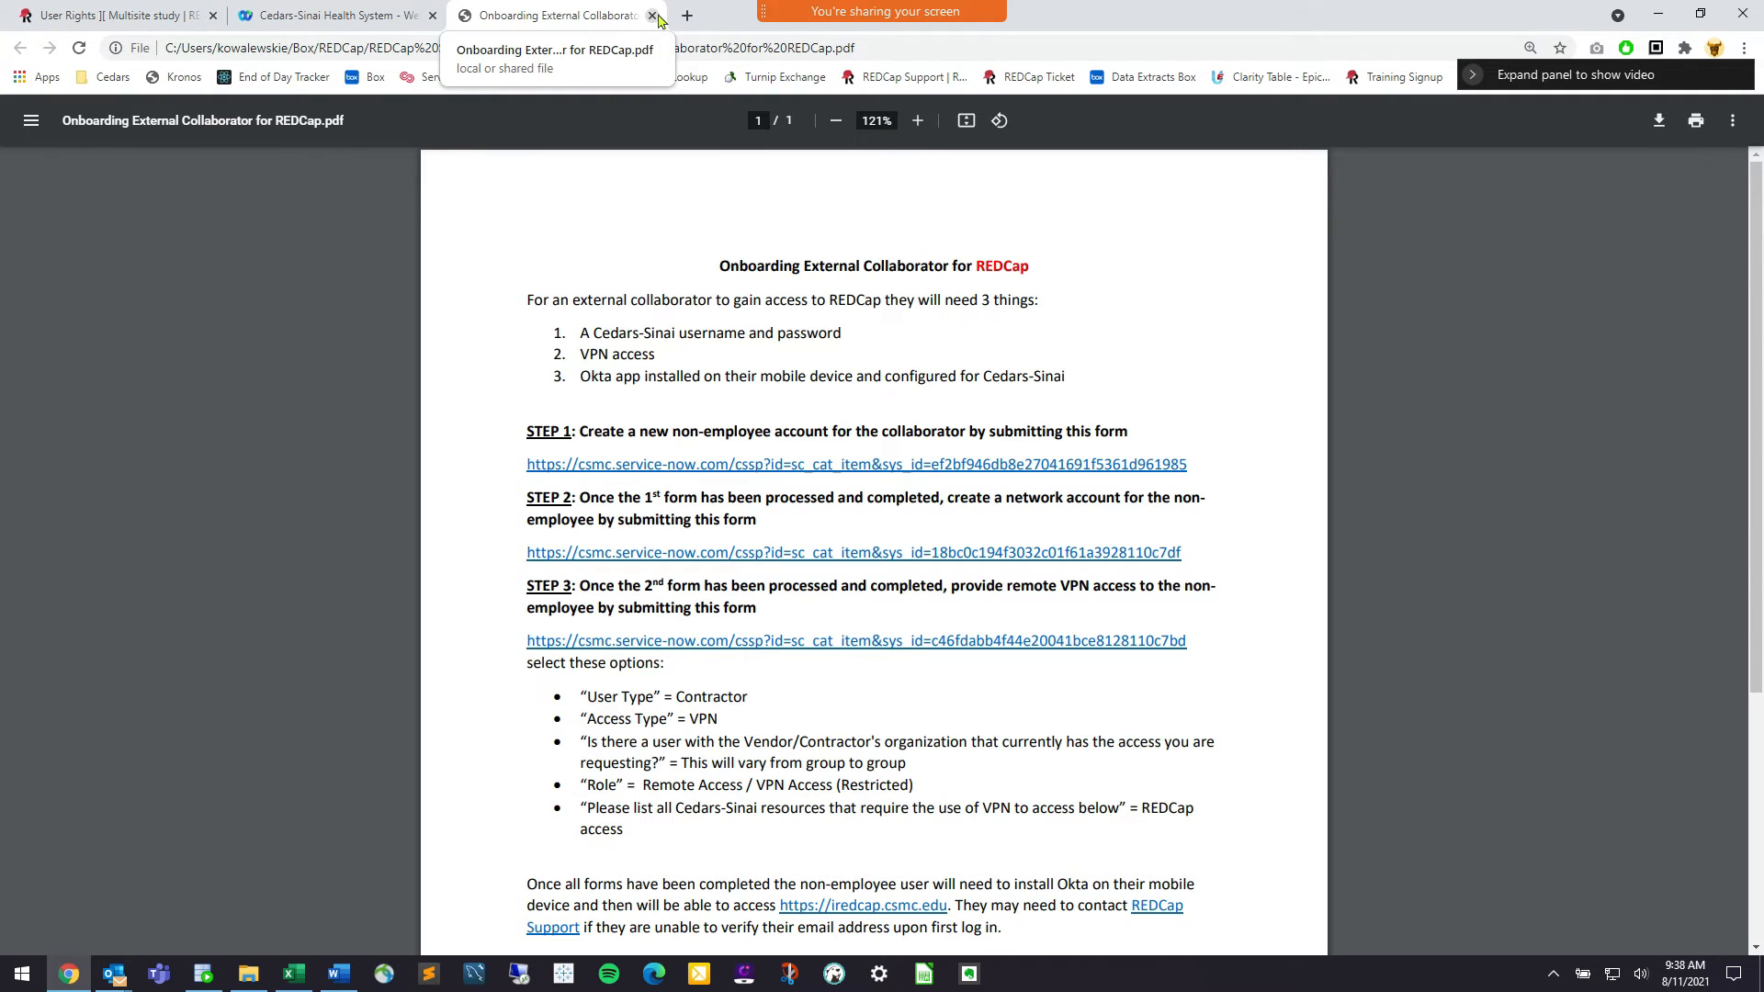
{"action": "mouse_move", "coordinate": [882, 11]}
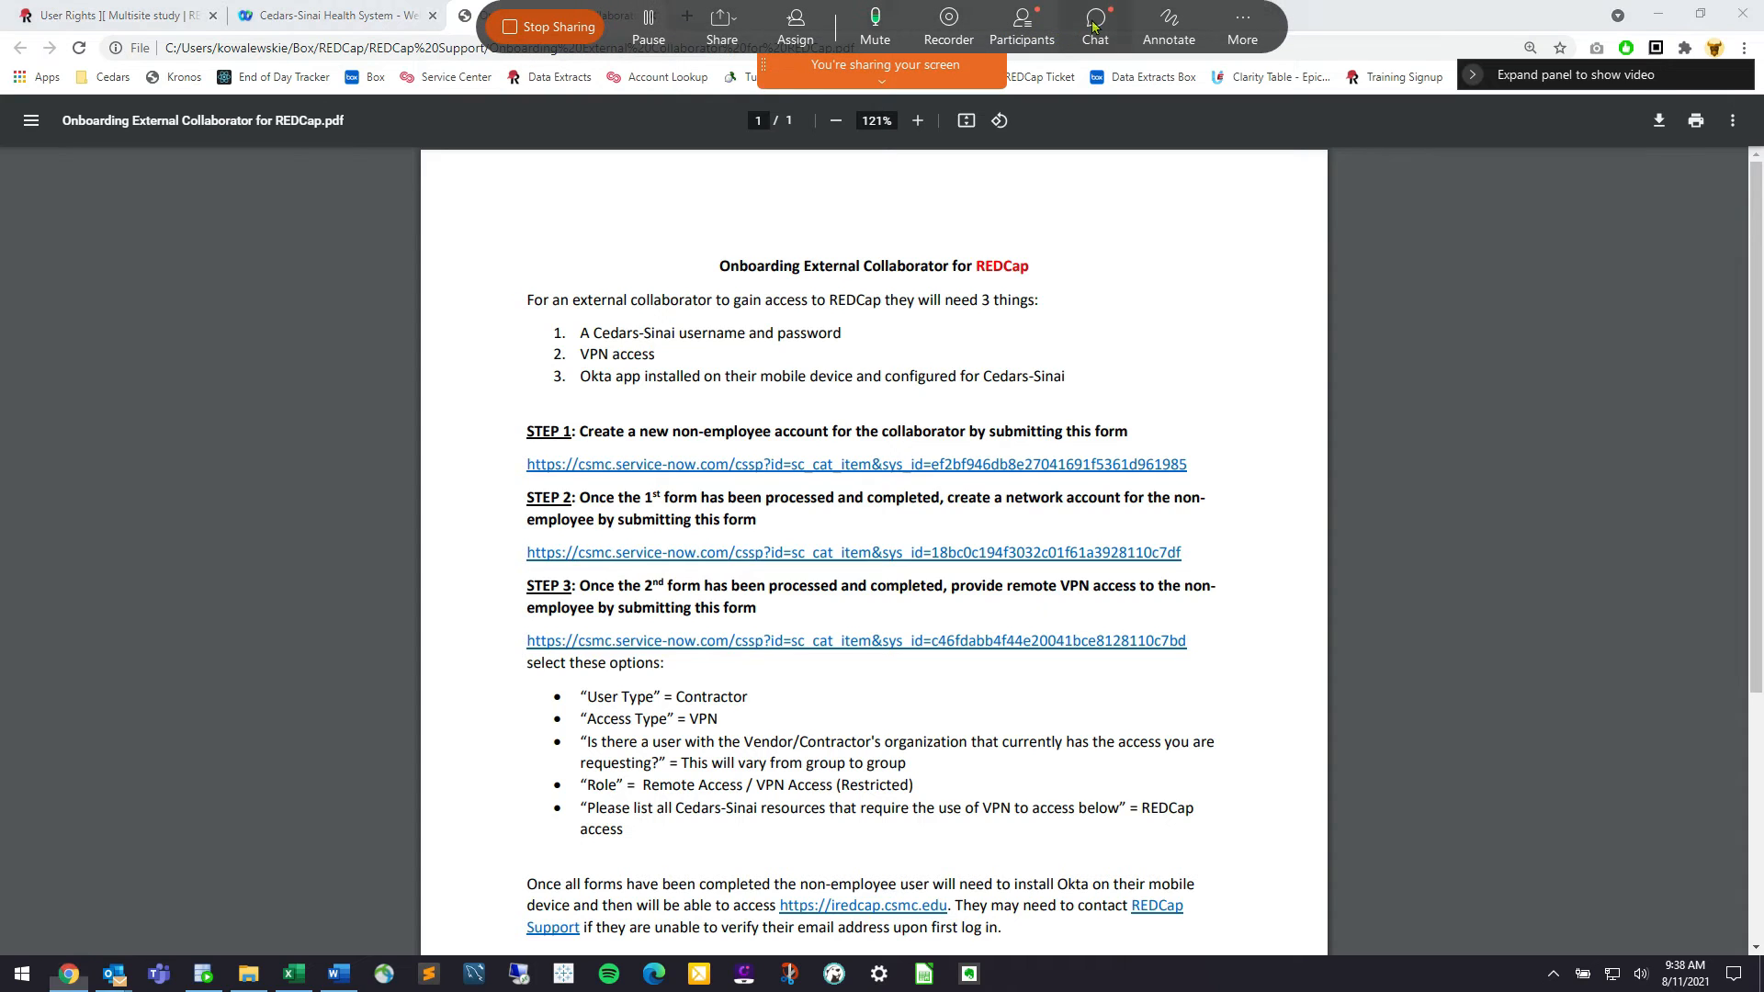
Open the meeting chat, enlarge the panel to read questions, then return to File Explorer
{"action": "left_click", "coordinate": [1096, 26]}
{"action": "scroll", "coordinate": [1519, 280], "scroll_direction": "up", "scroll_amount": 2}
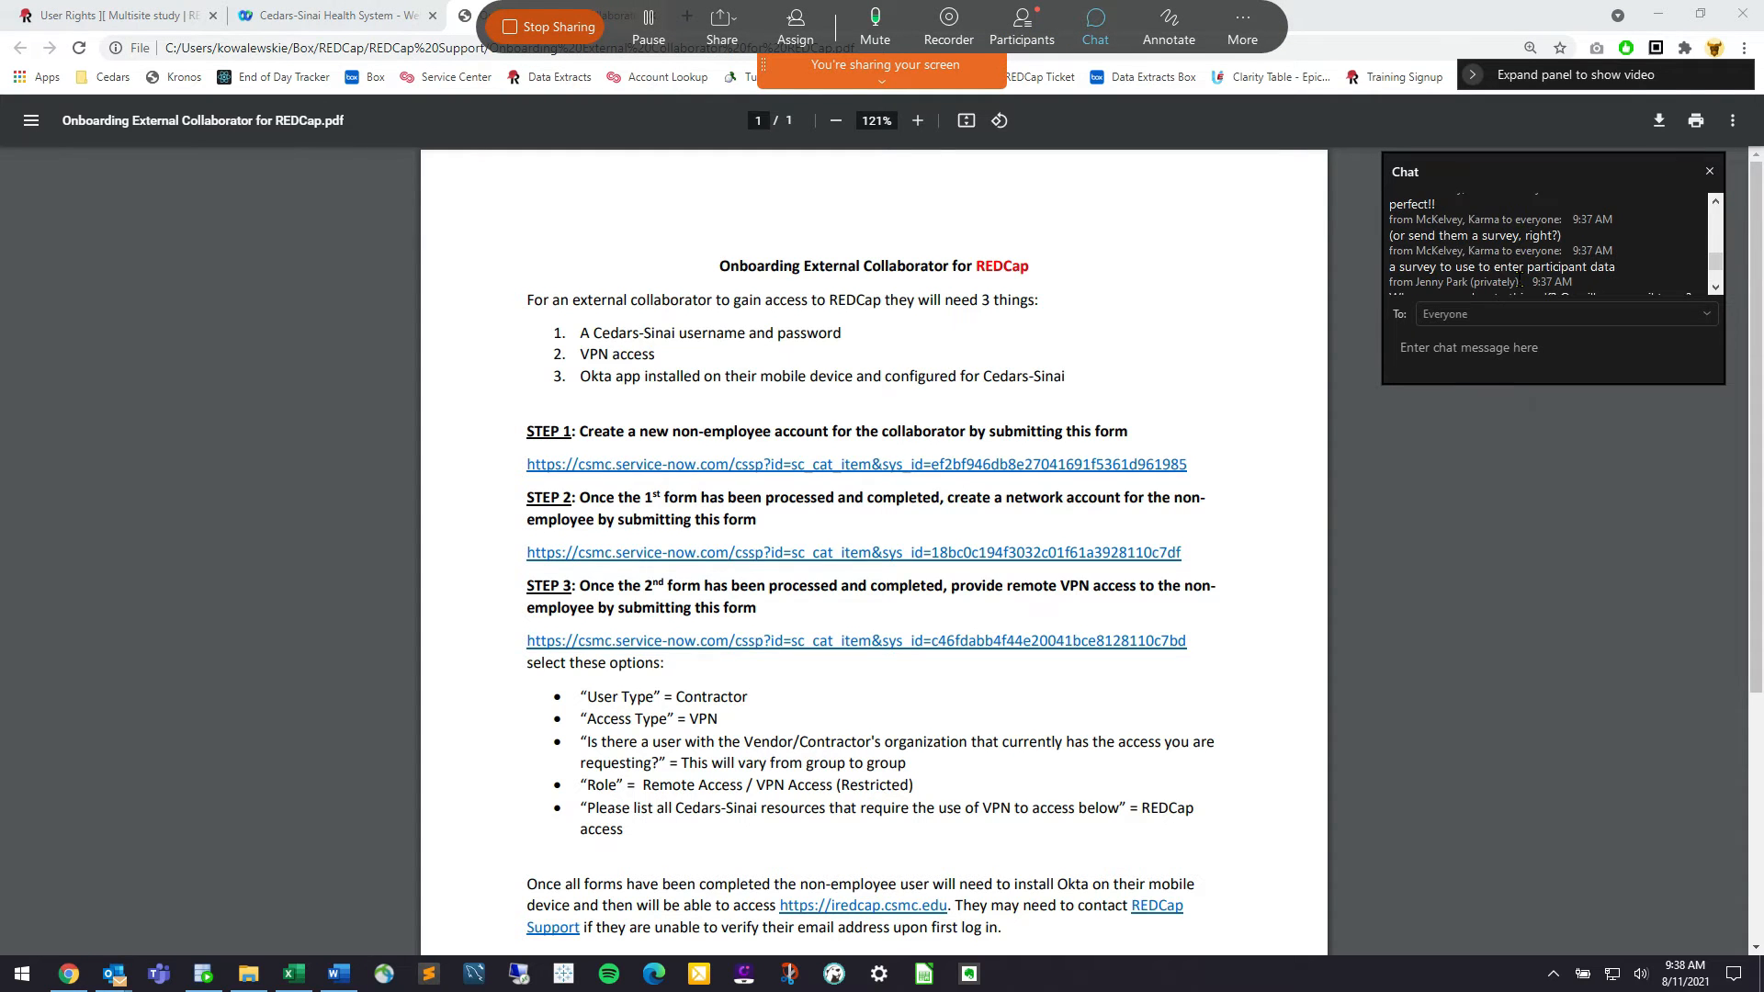
{"action": "left_click_drag", "start_coordinate": [1542, 384], "coordinate": [1535, 465]}
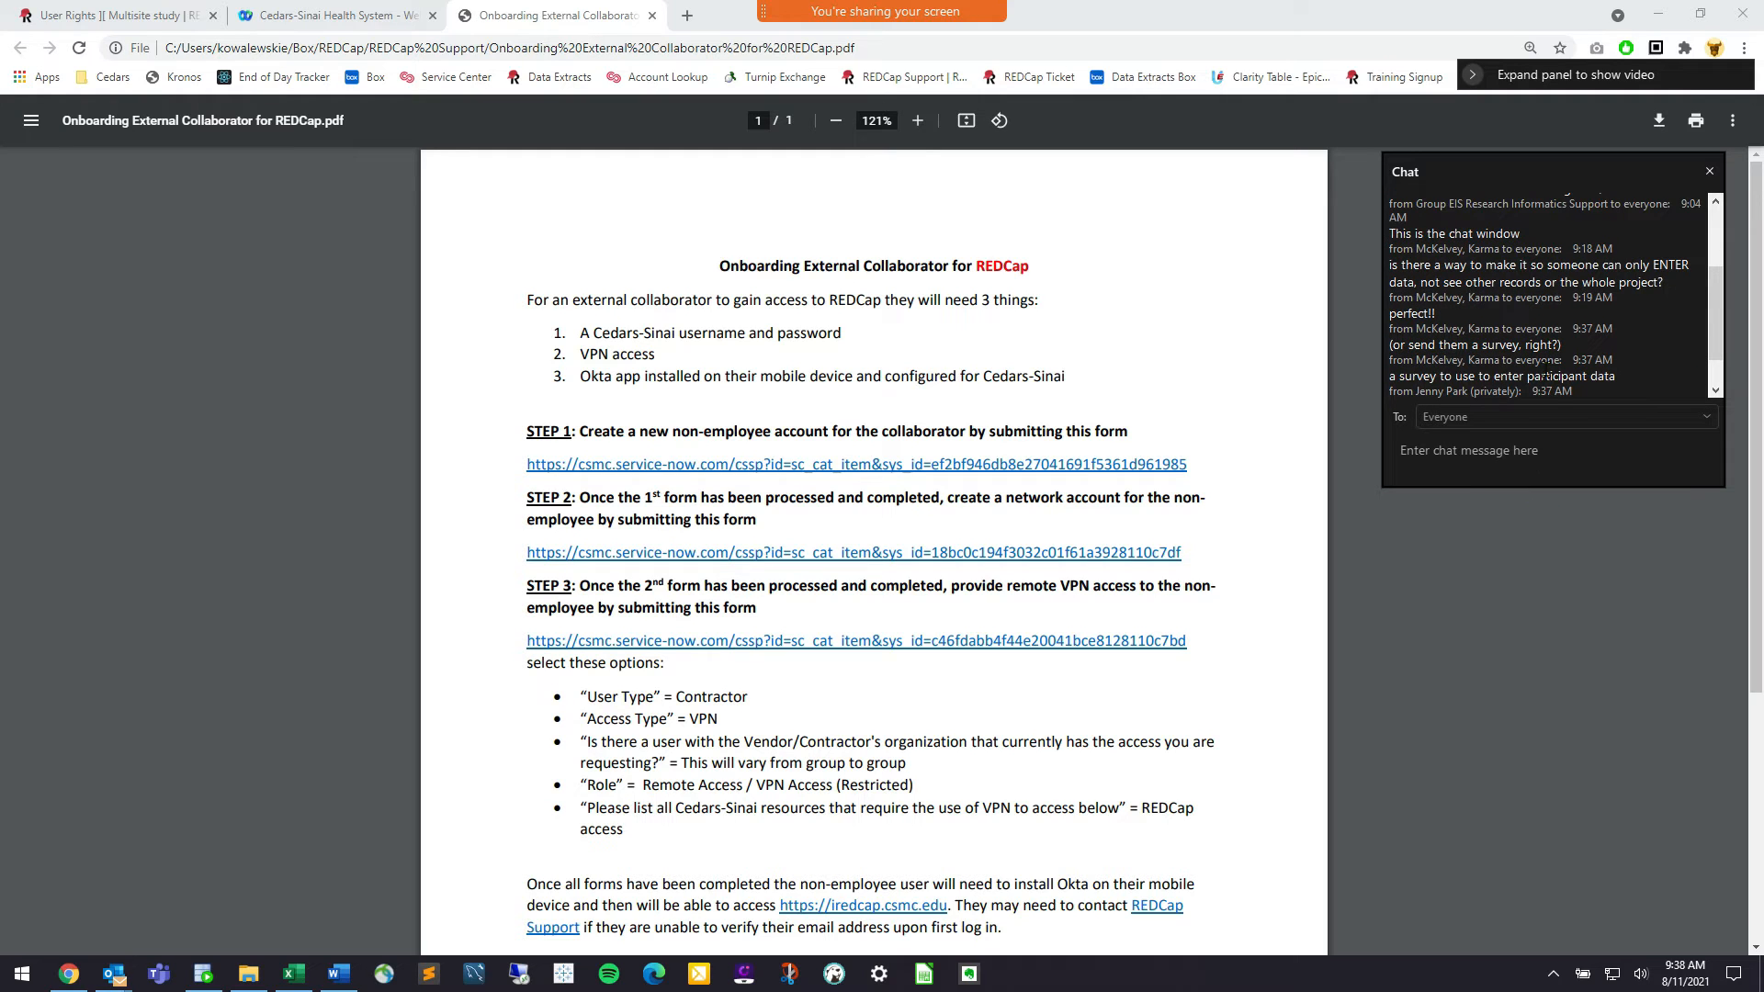
{"action": "scroll", "coordinate": [1546, 369], "scroll_direction": "down", "scroll_amount": 1}
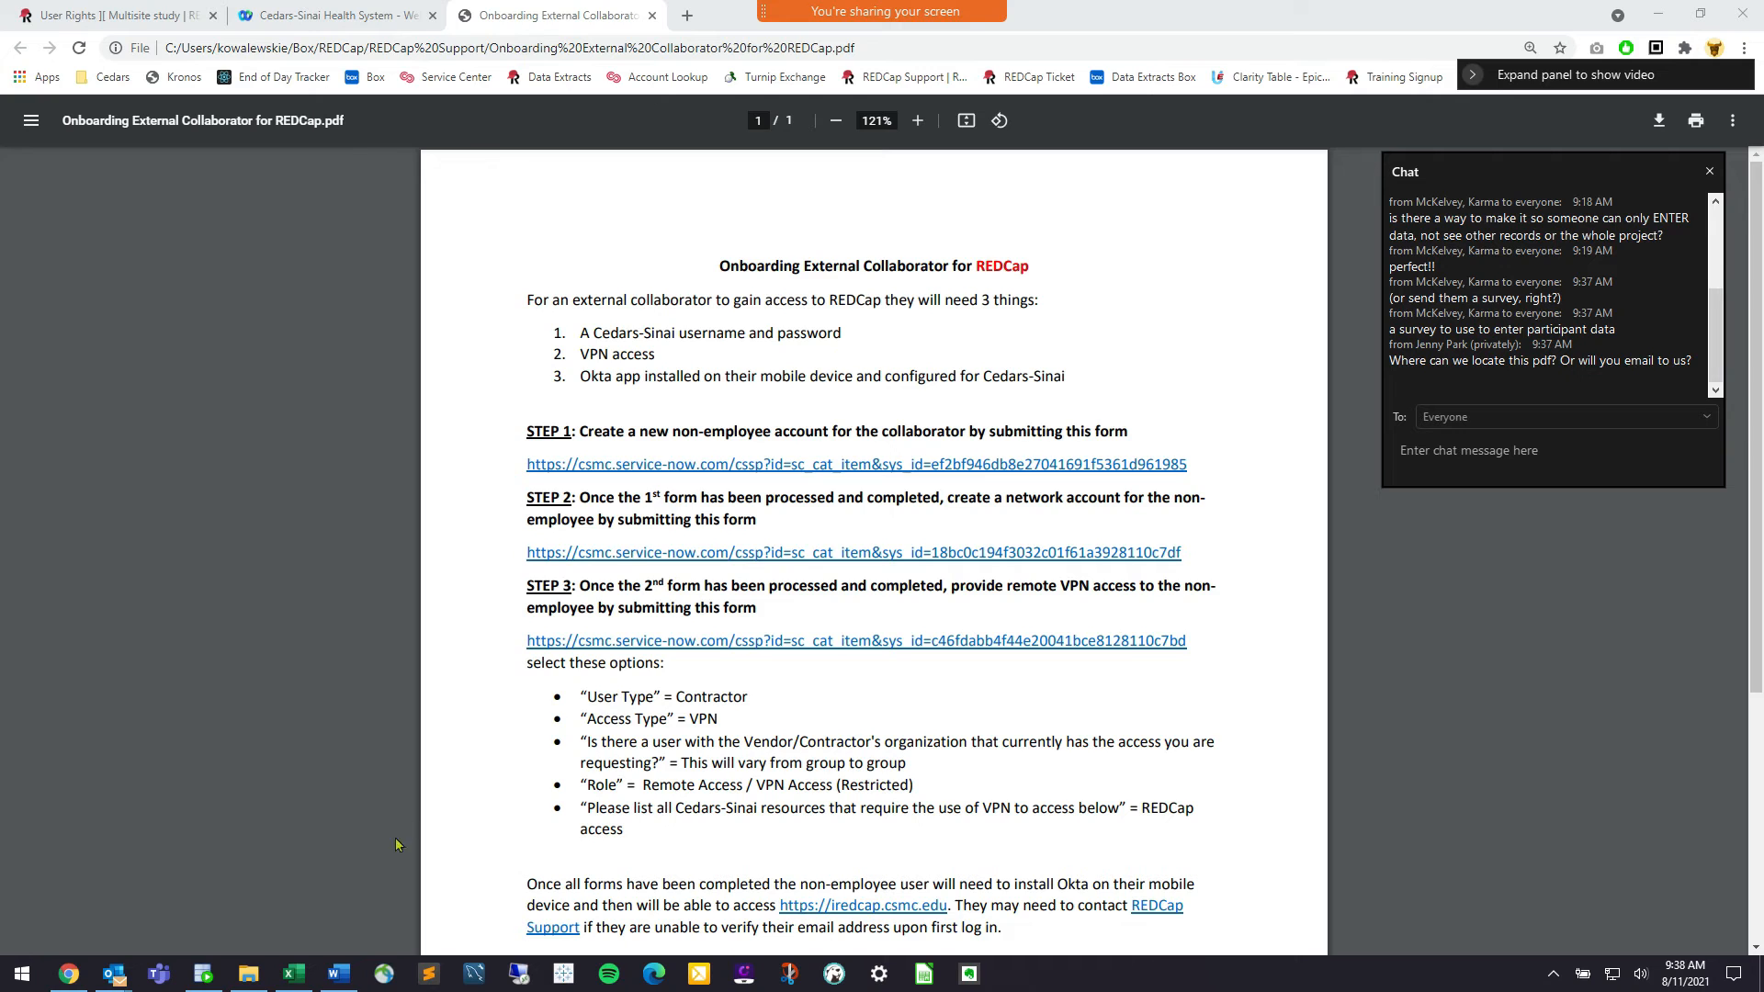
{"action": "left_click", "coordinate": [248, 974]}
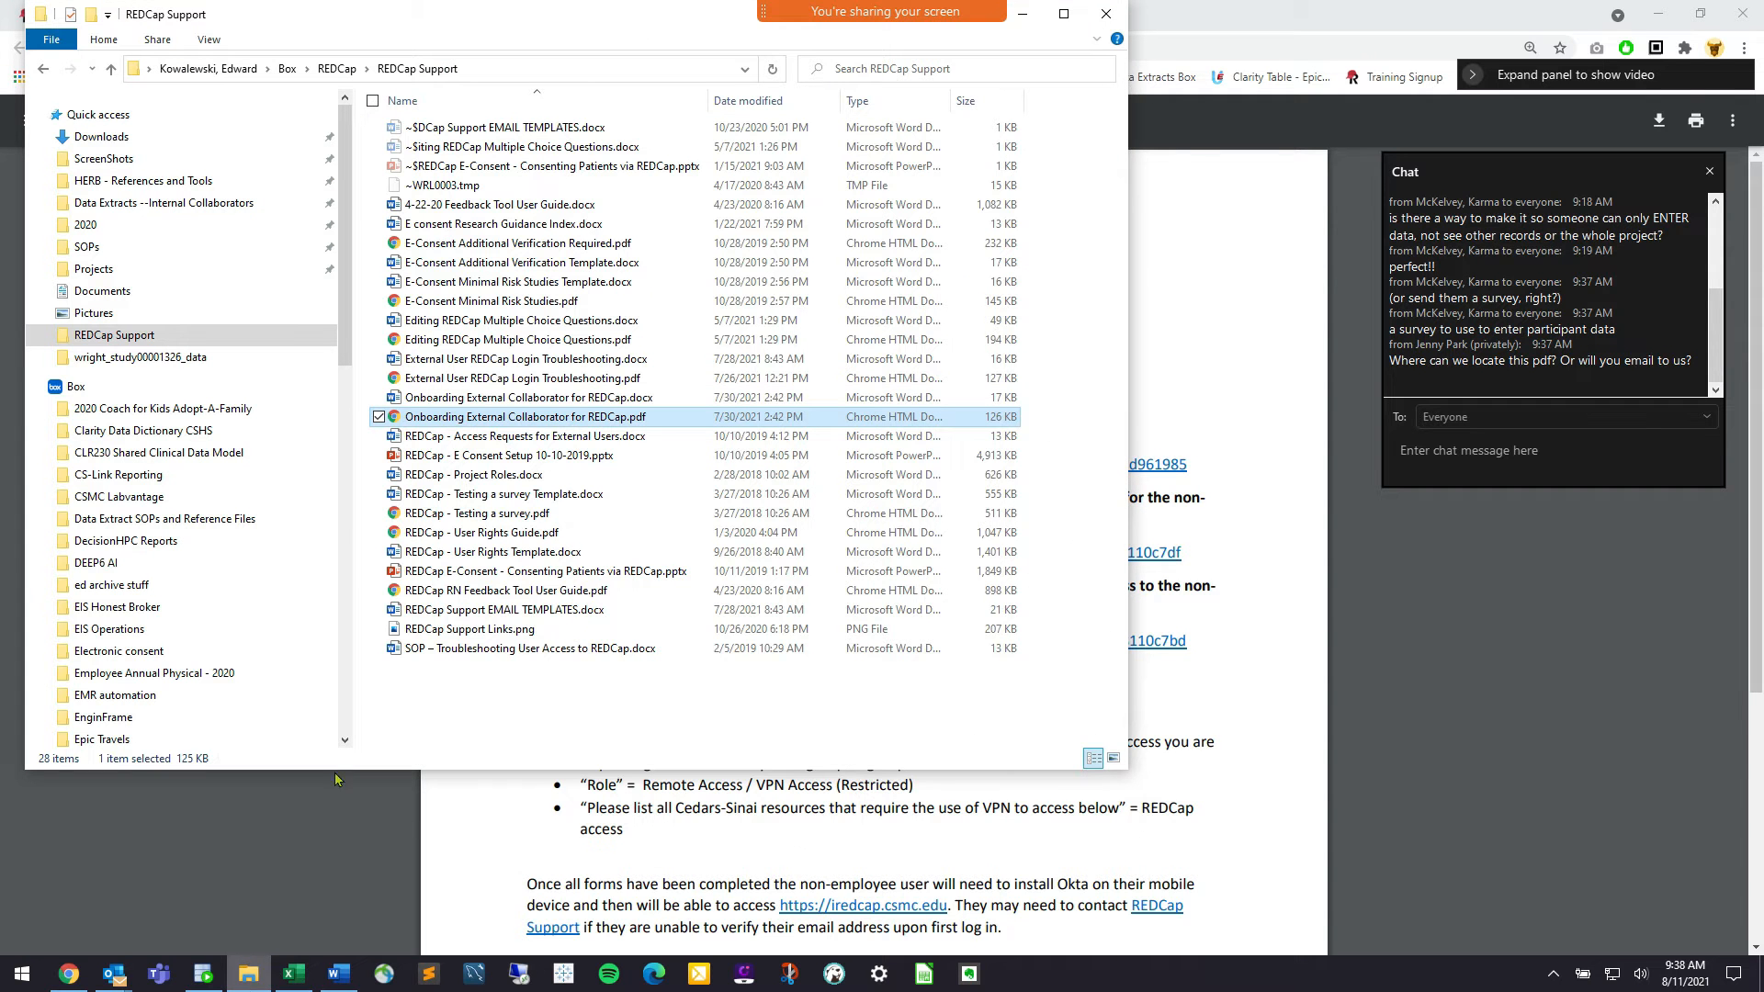
Open 'REDCap - User Rights Guide.pdf' and scroll through its six pages
{"action": "double_click", "coordinate": [606, 533]}
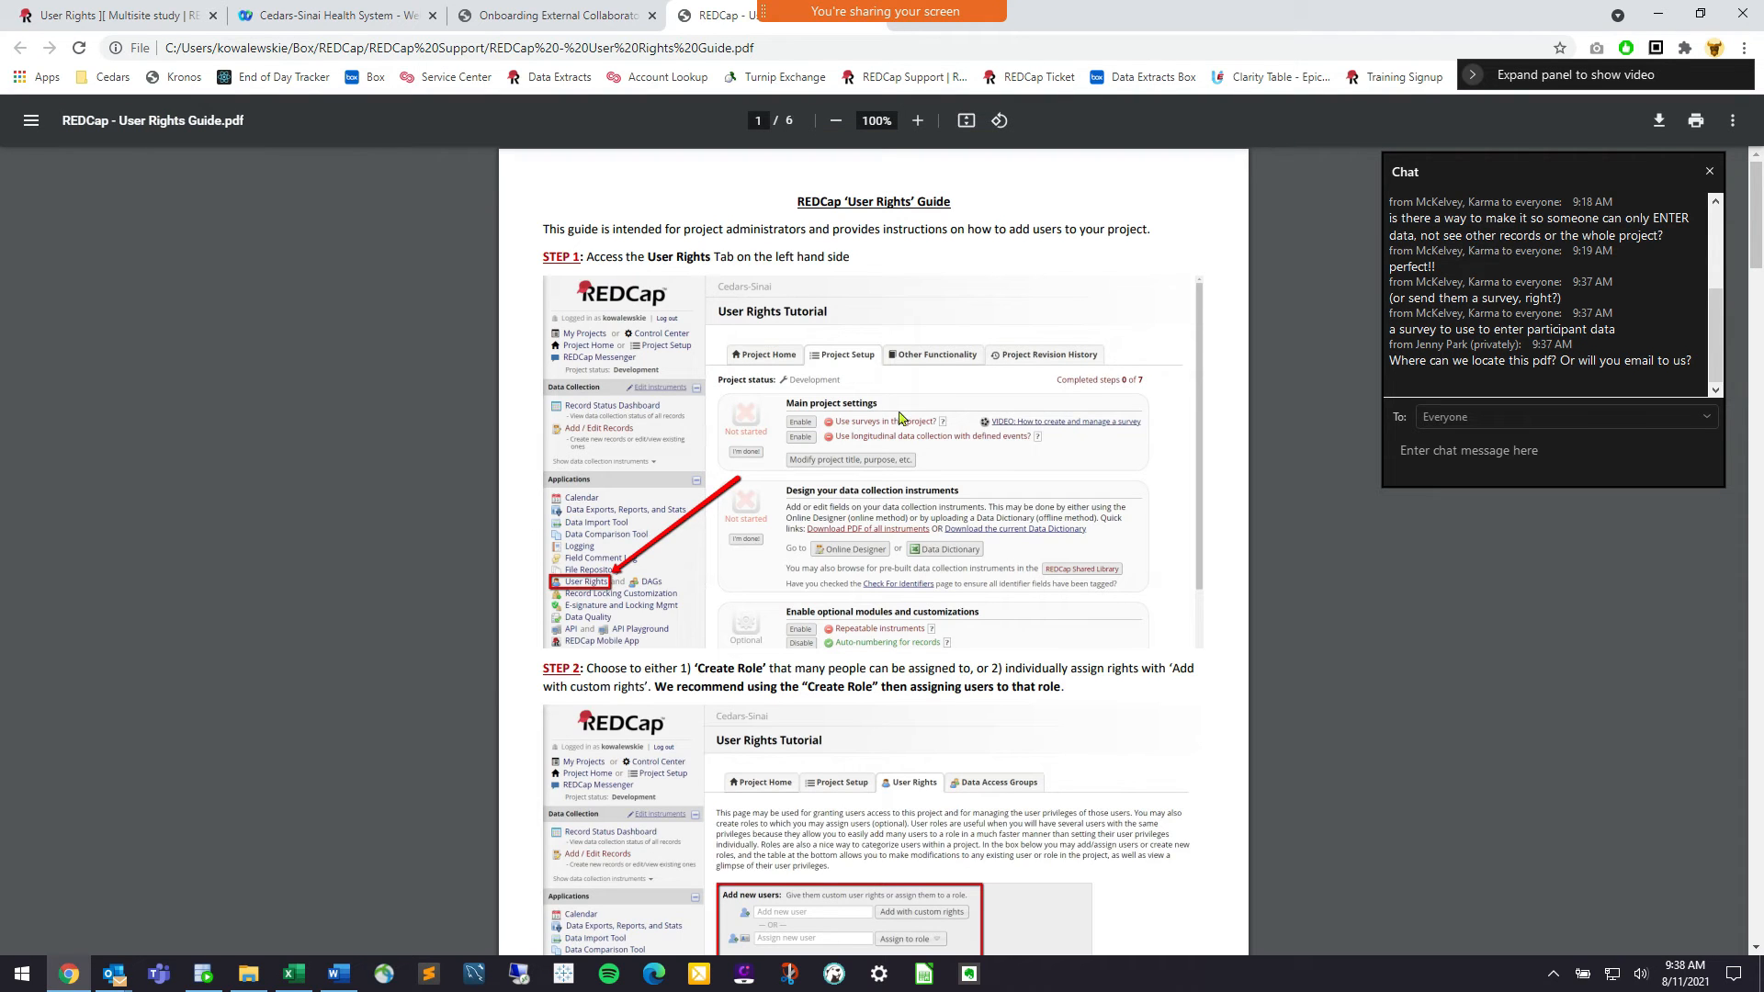
{"action": "scroll", "coordinate": [831, 455], "scroll_direction": "down", "scroll_amount": 5}
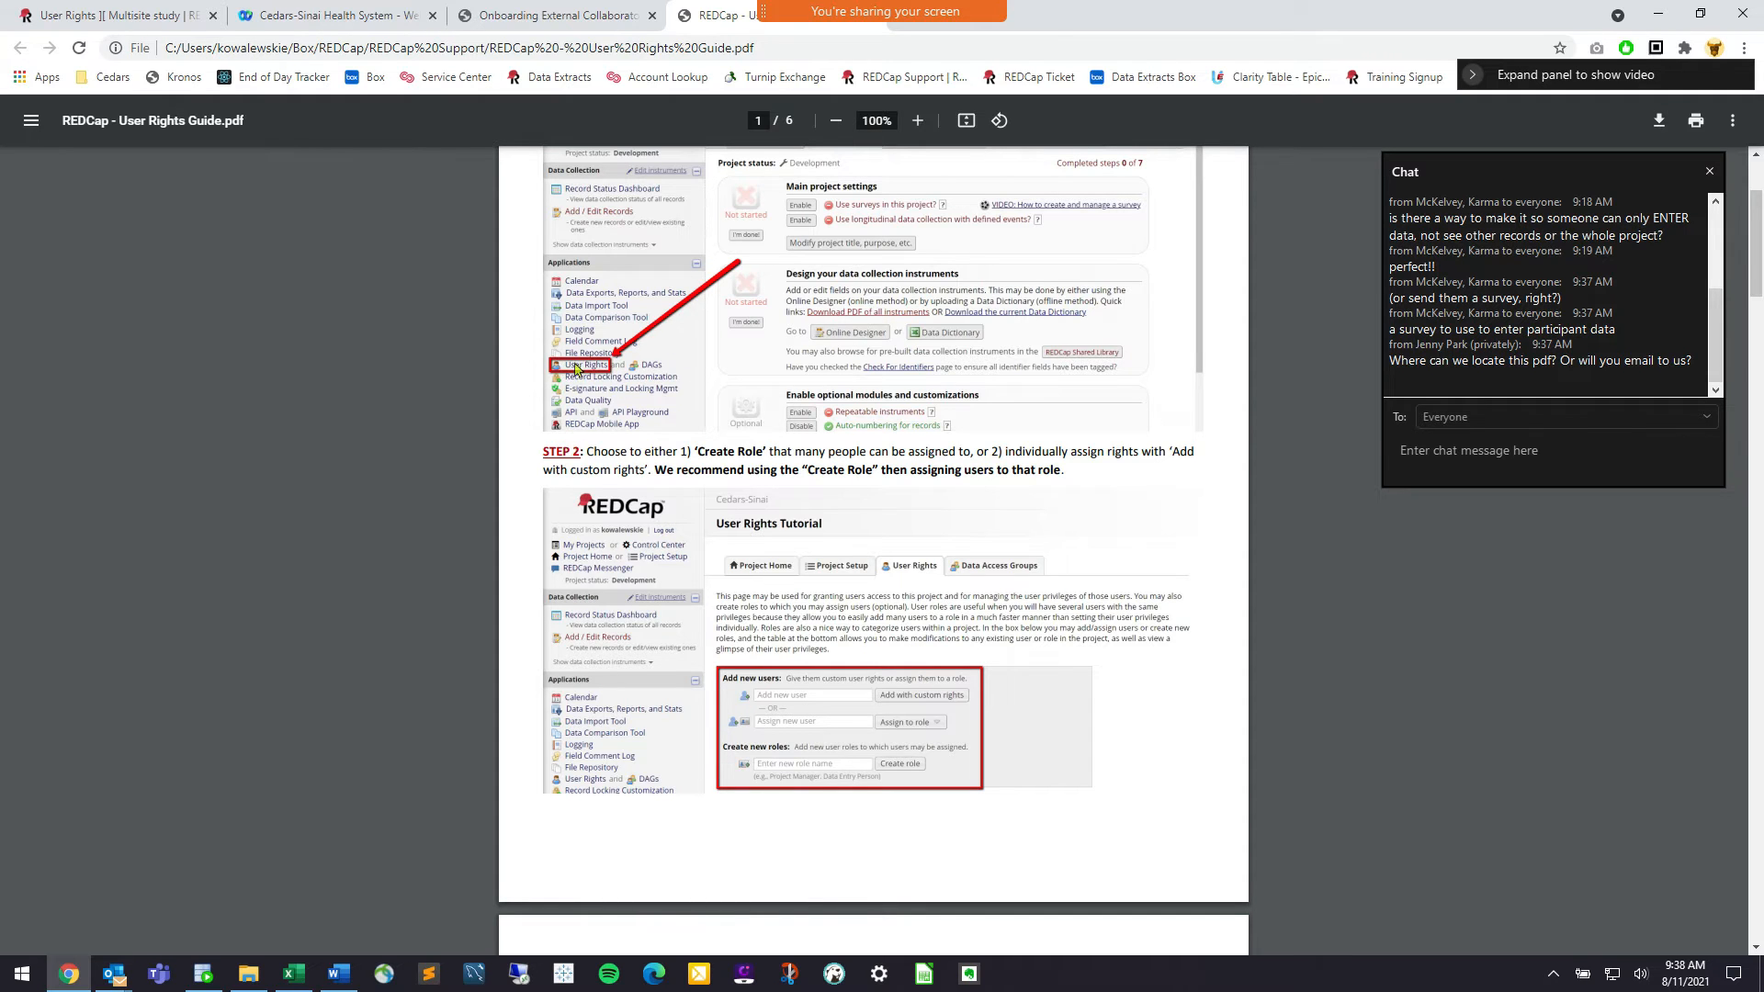
{"action": "scroll", "coordinate": [642, 380], "scroll_direction": "down", "scroll_amount": 5}
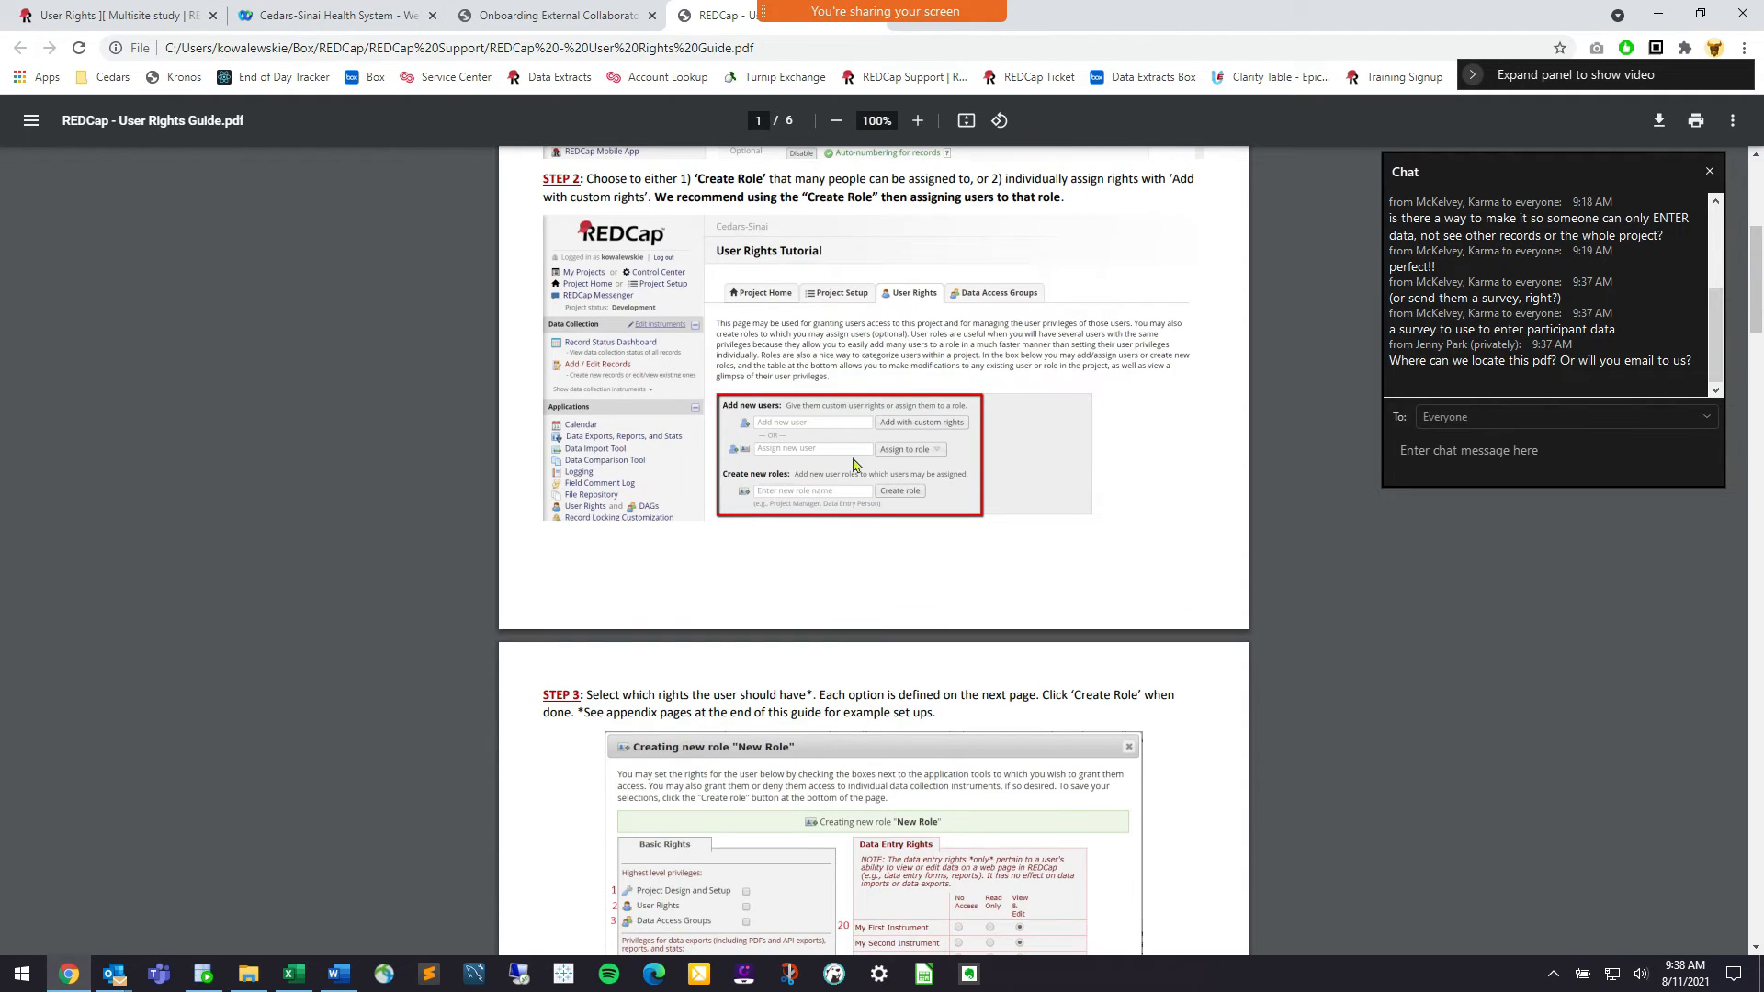
{"action": "scroll", "coordinate": [831, 466], "scroll_direction": "down", "scroll_amount": 5}
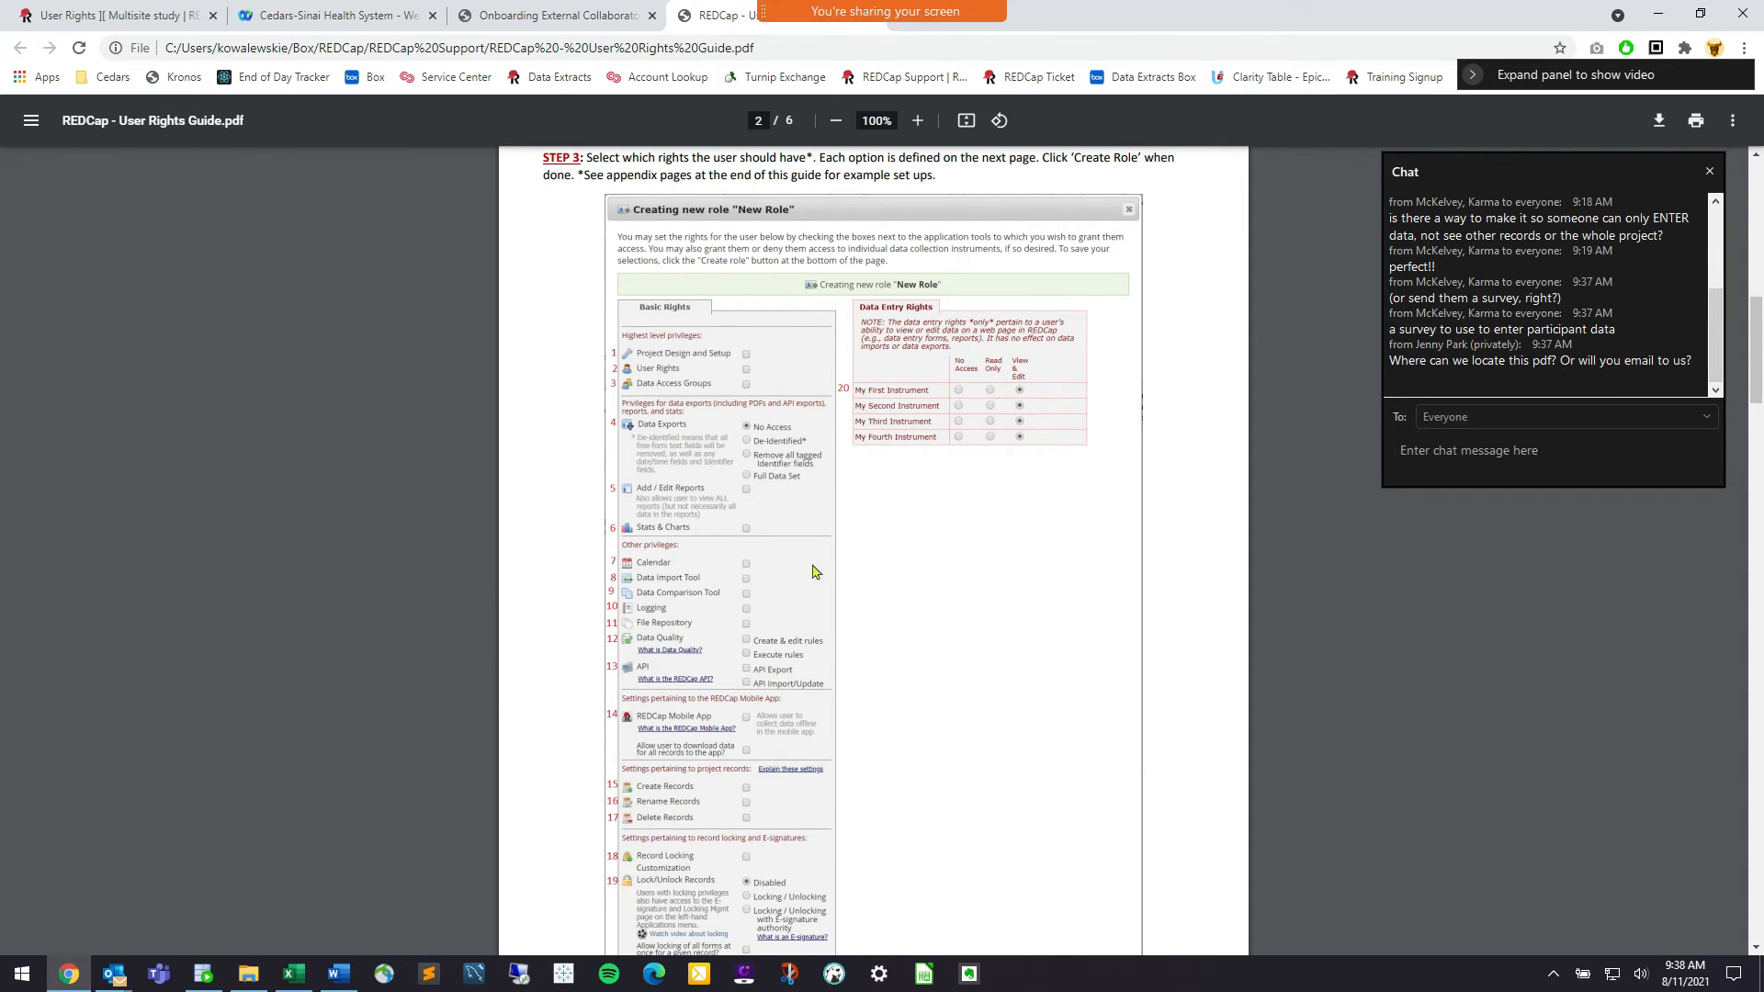
{"action": "scroll", "coordinate": [609, 335], "scroll_direction": "down", "scroll_amount": 2}
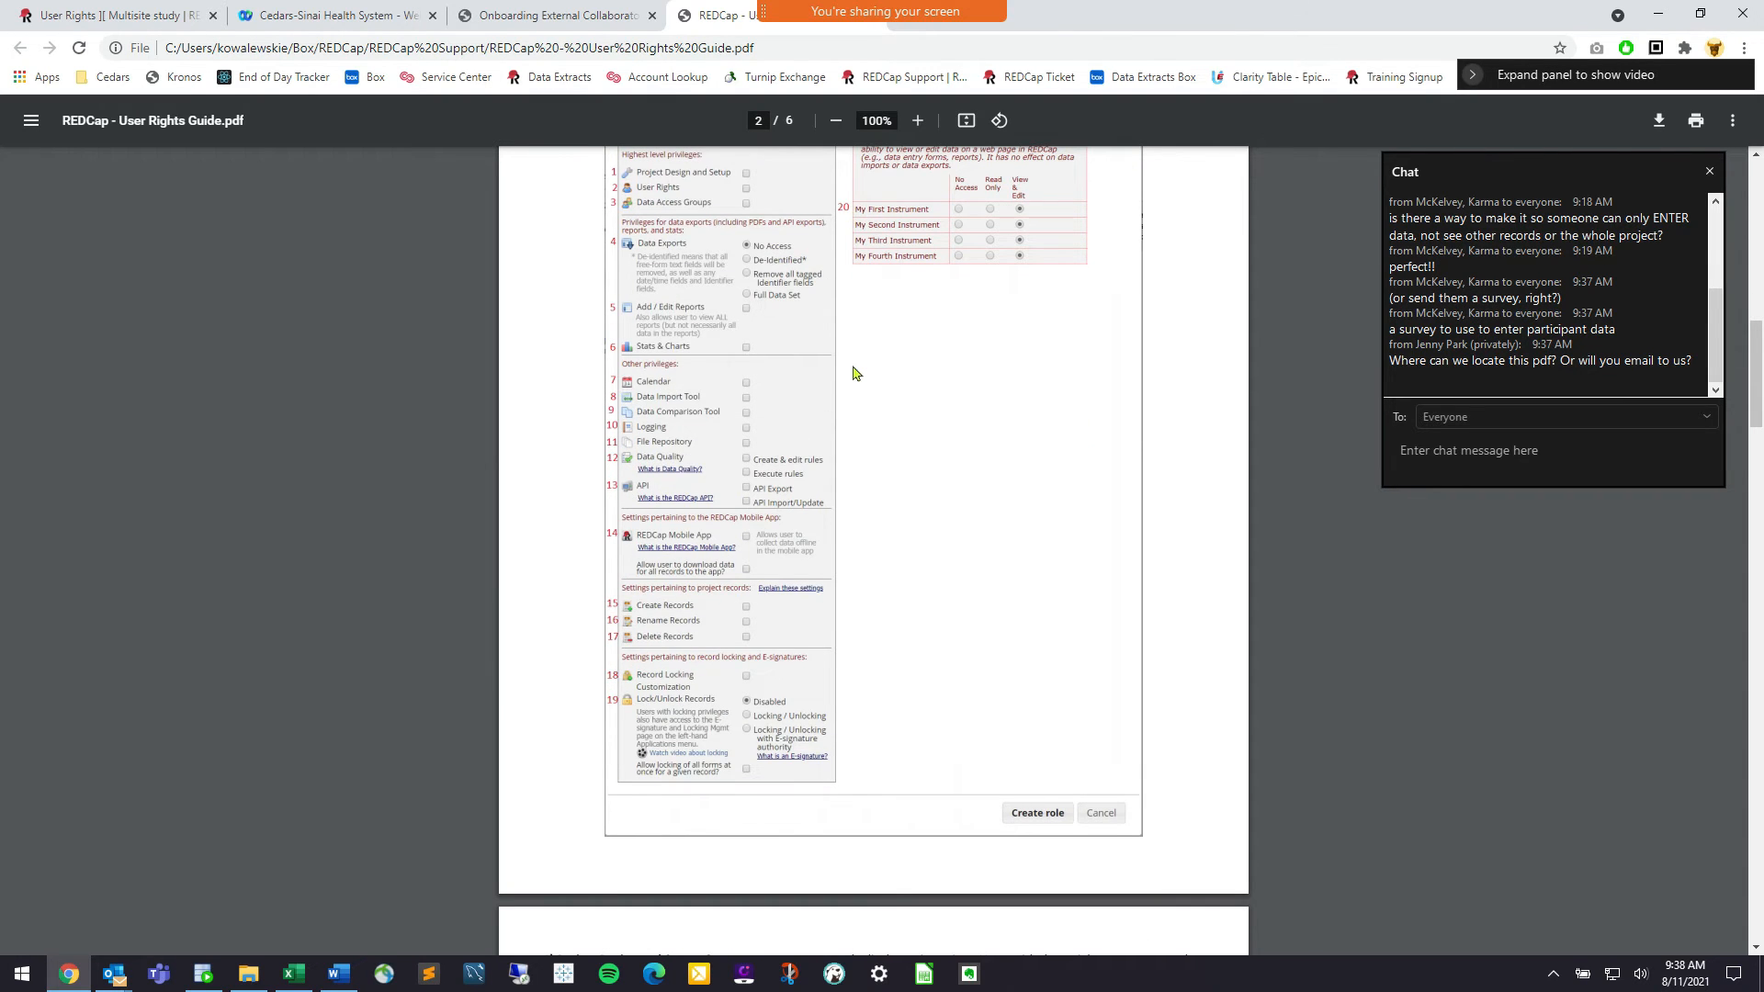
{"action": "scroll", "coordinate": [853, 372], "scroll_direction": "down", "scroll_amount": 5}
{"action": "scroll", "coordinate": [852, 372], "scroll_direction": "down", "scroll_amount": 3}
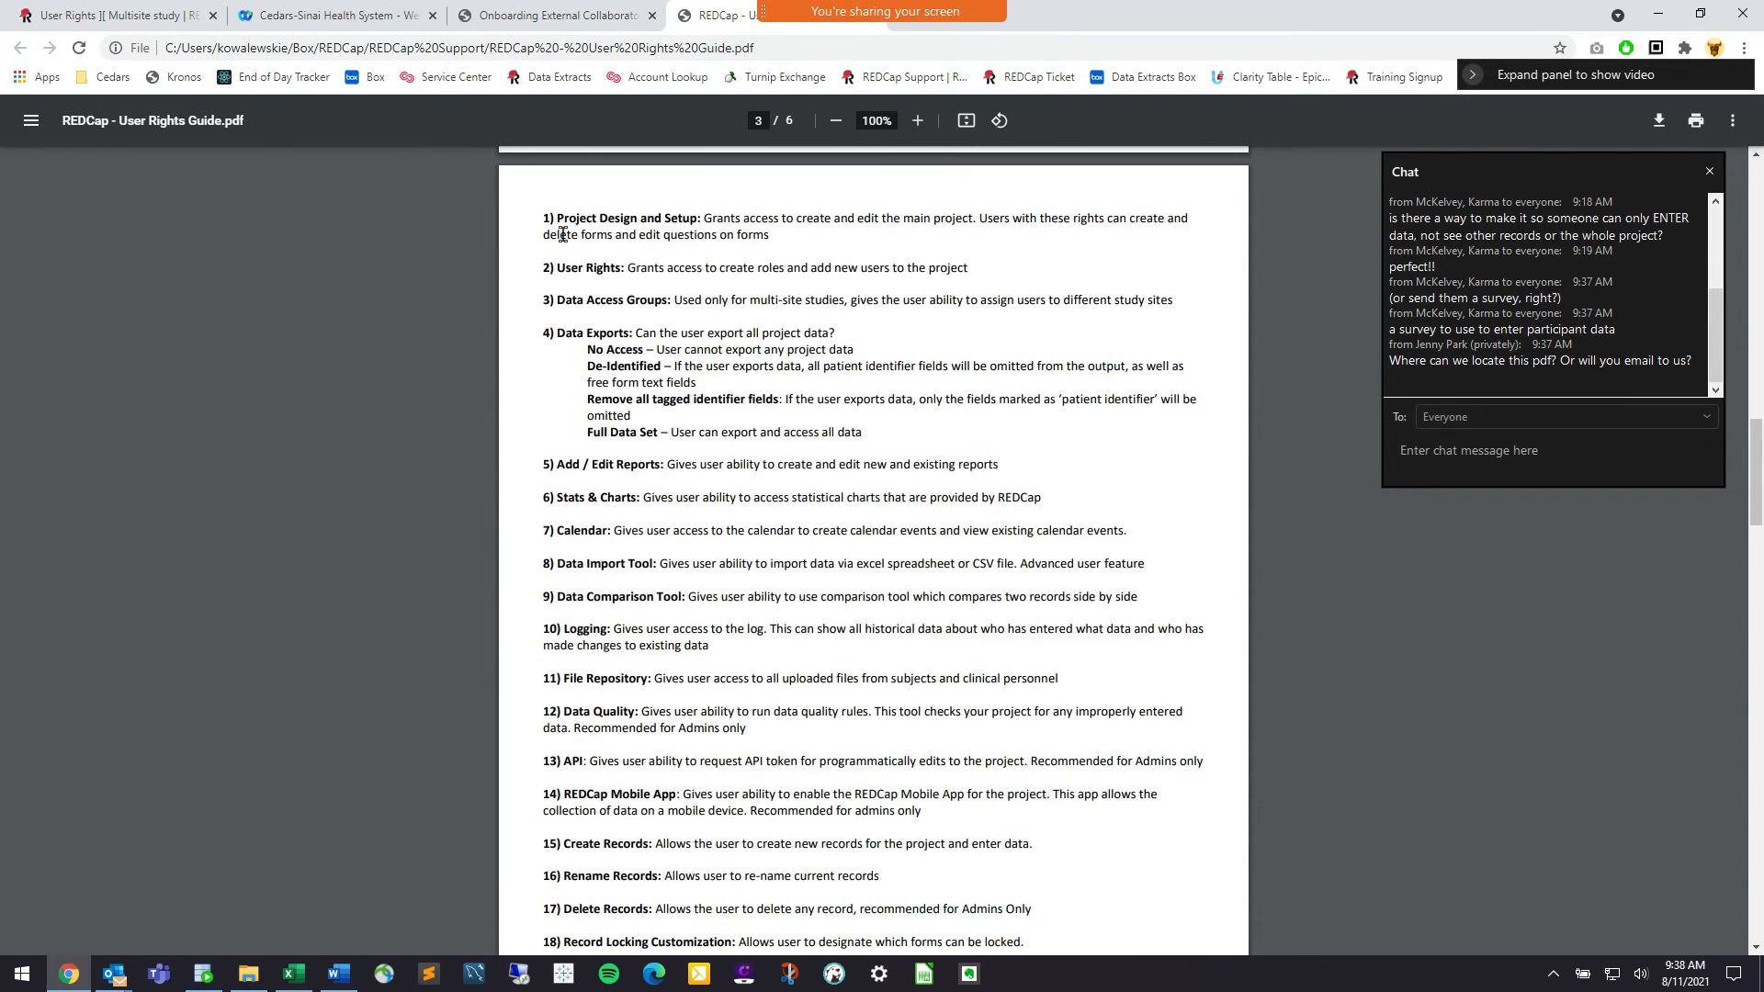
{"action": "scroll", "coordinate": [653, 361], "scroll_direction": "up", "scroll_amount": 7}
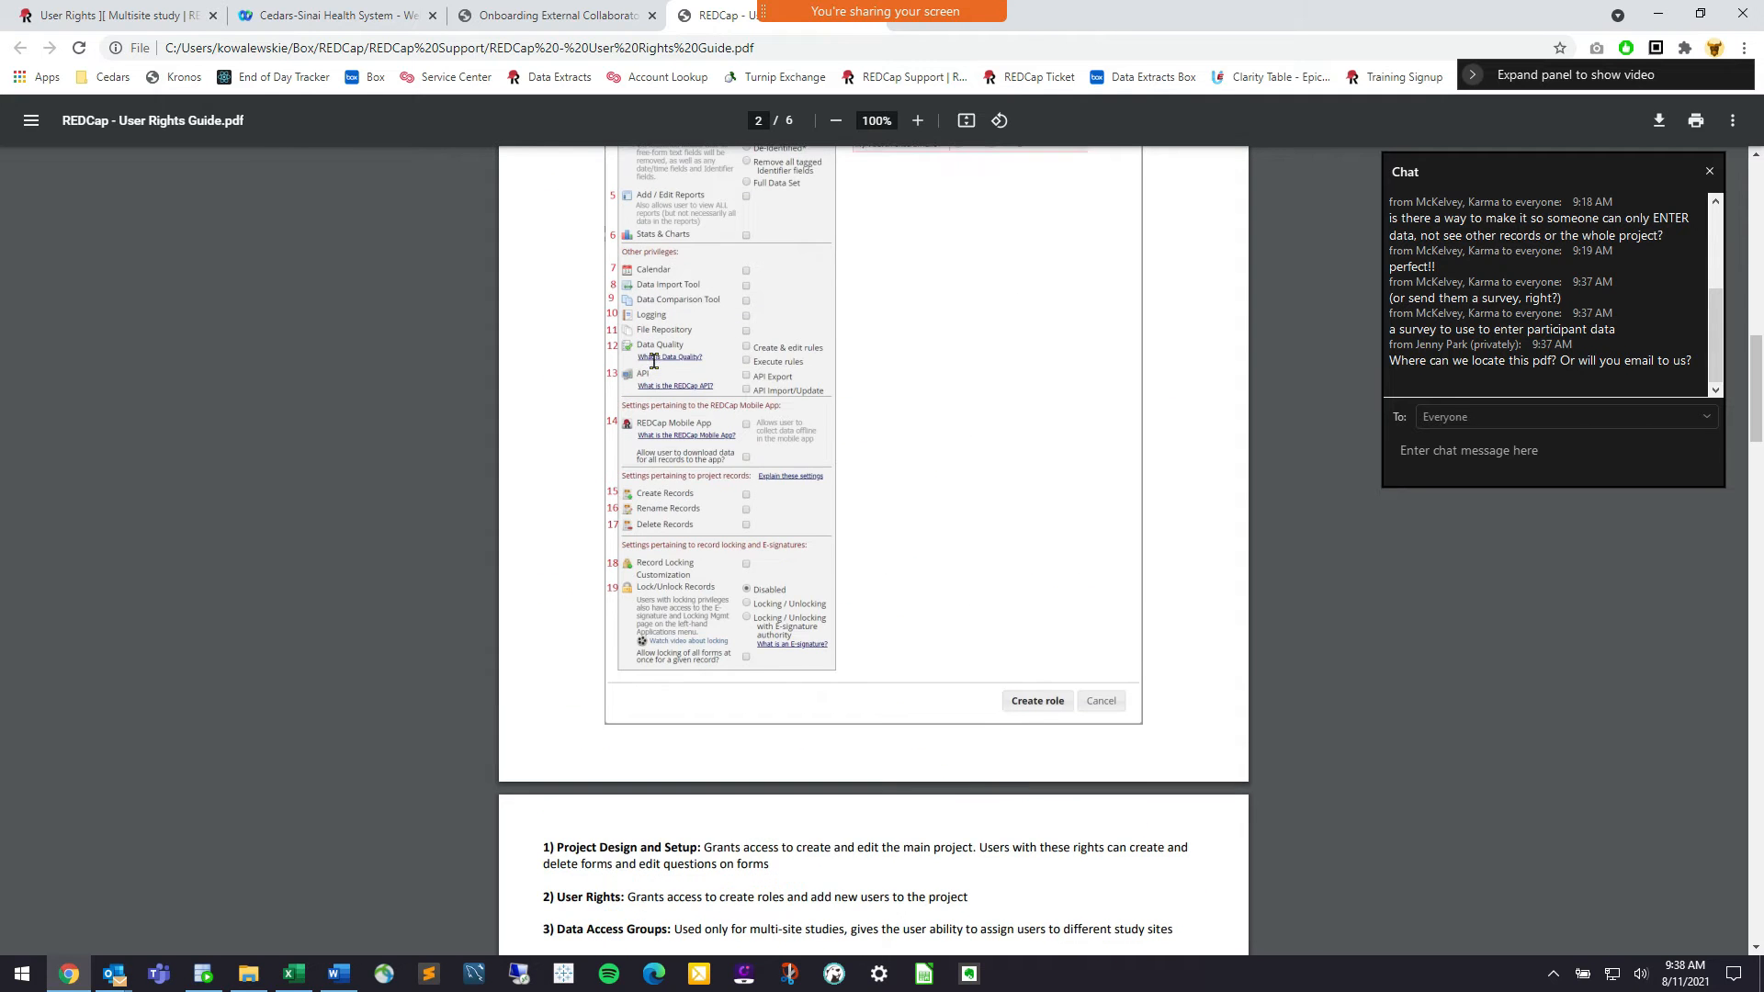
{"action": "scroll", "coordinate": [717, 457], "scroll_direction": "down", "scroll_amount": 15}
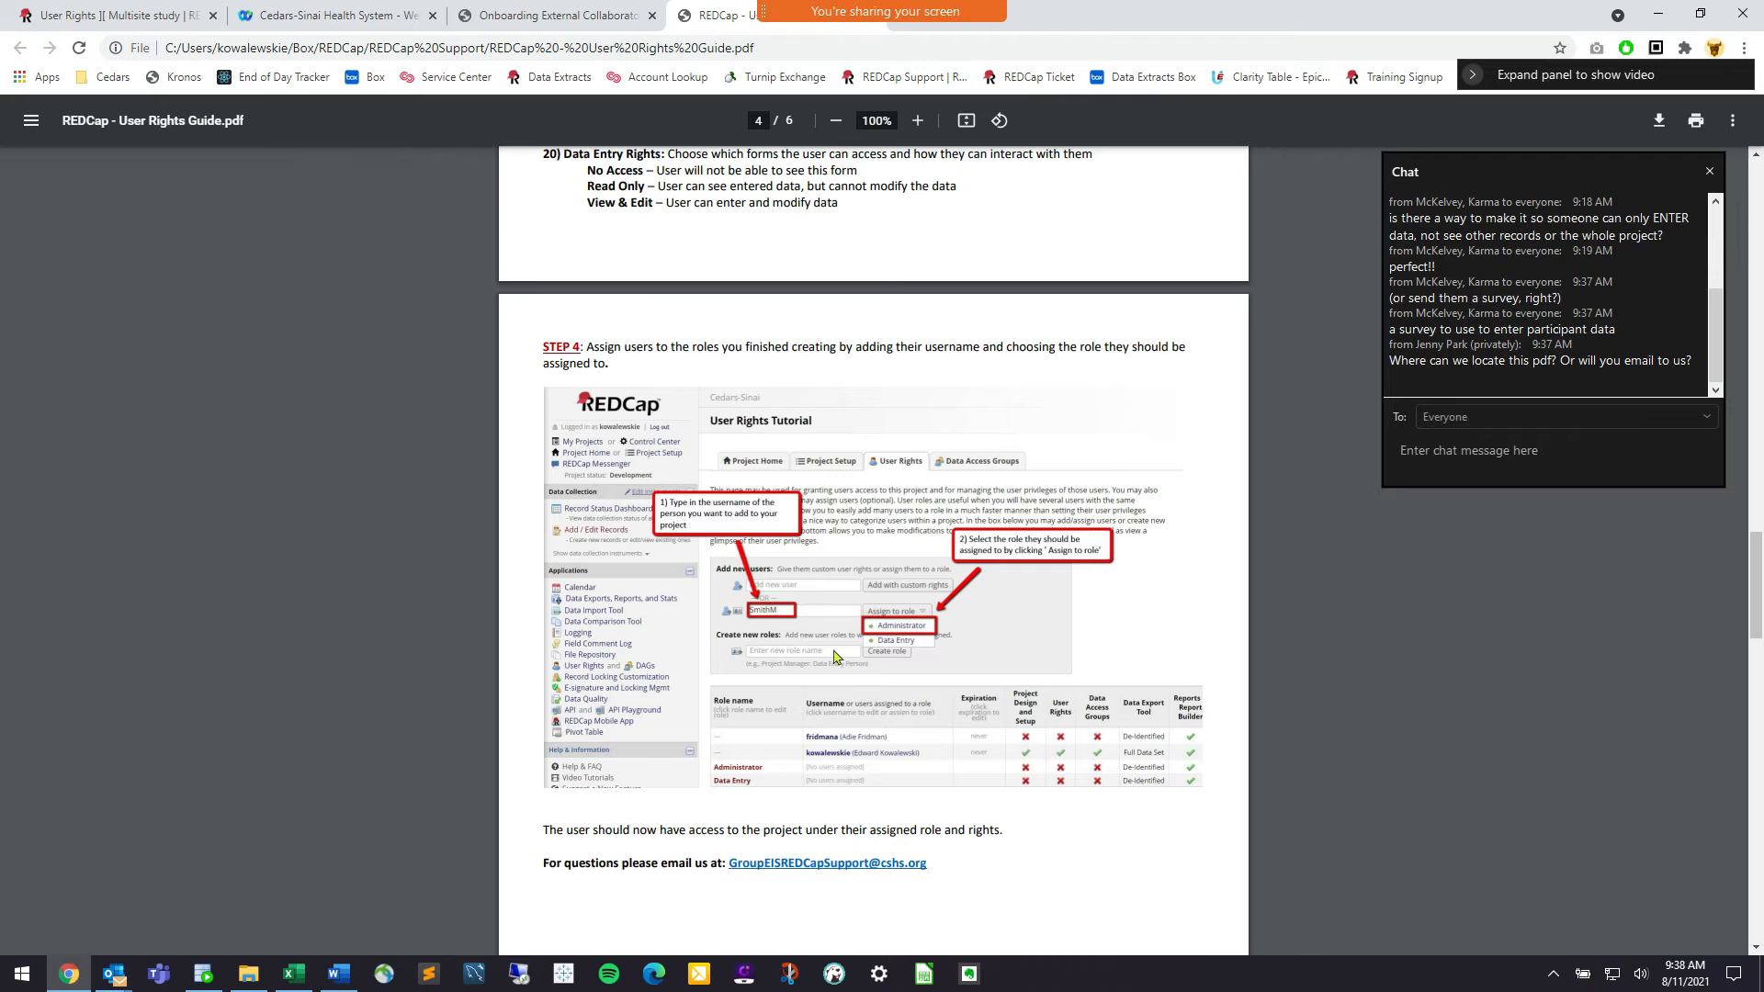
{"action": "scroll", "coordinate": [835, 656], "scroll_direction": "down", "scroll_amount": 6}
{"action": "scroll", "coordinate": [834, 657], "scroll_direction": "up", "scroll_amount": 20}
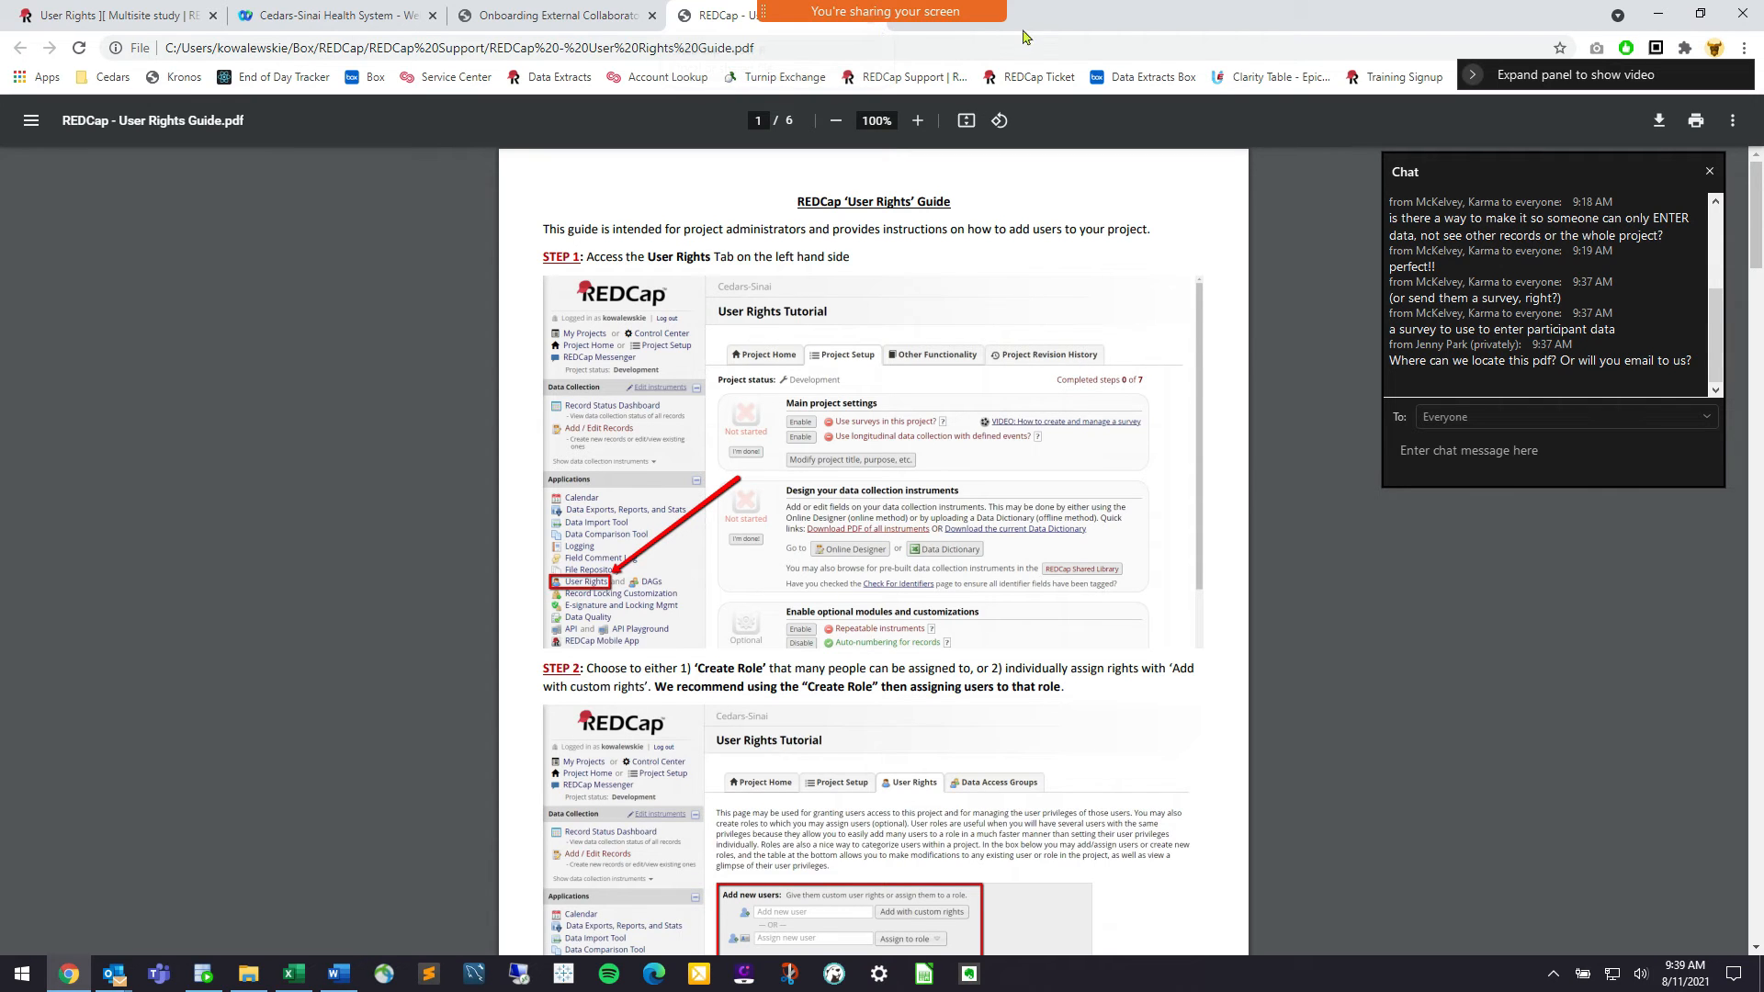
{"action": "left_click", "coordinate": [960, 23]}
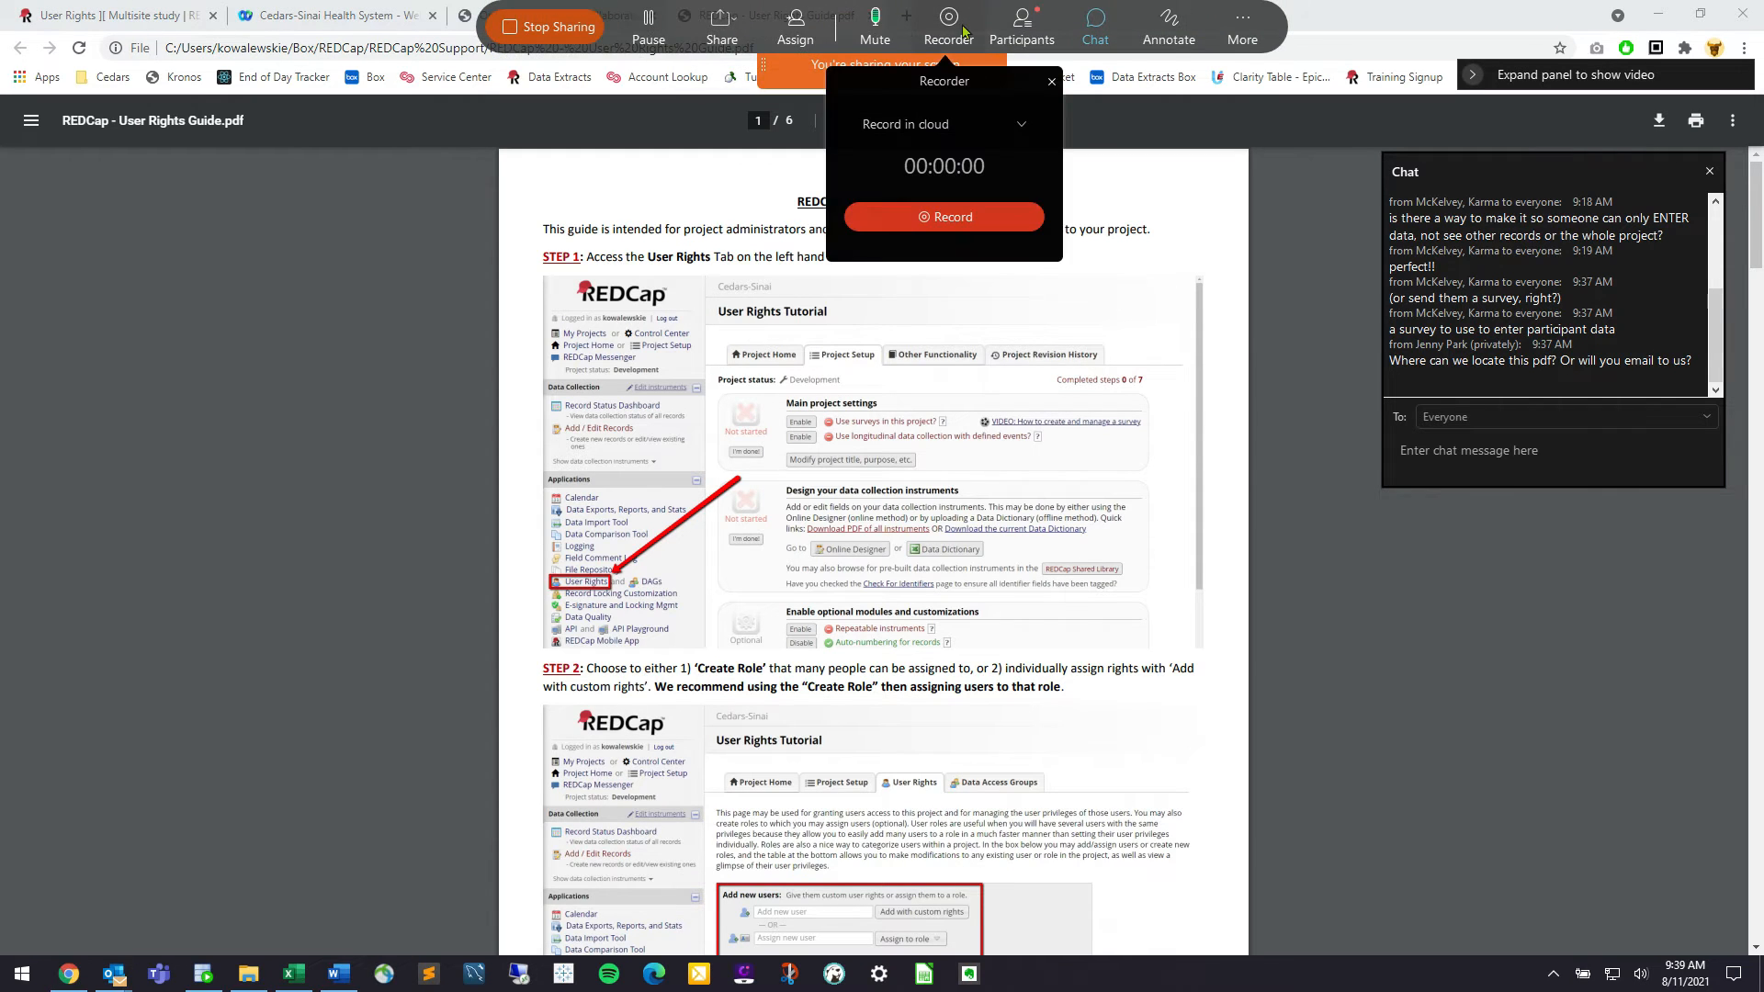
{"action": "left_click", "coordinate": [963, 30]}
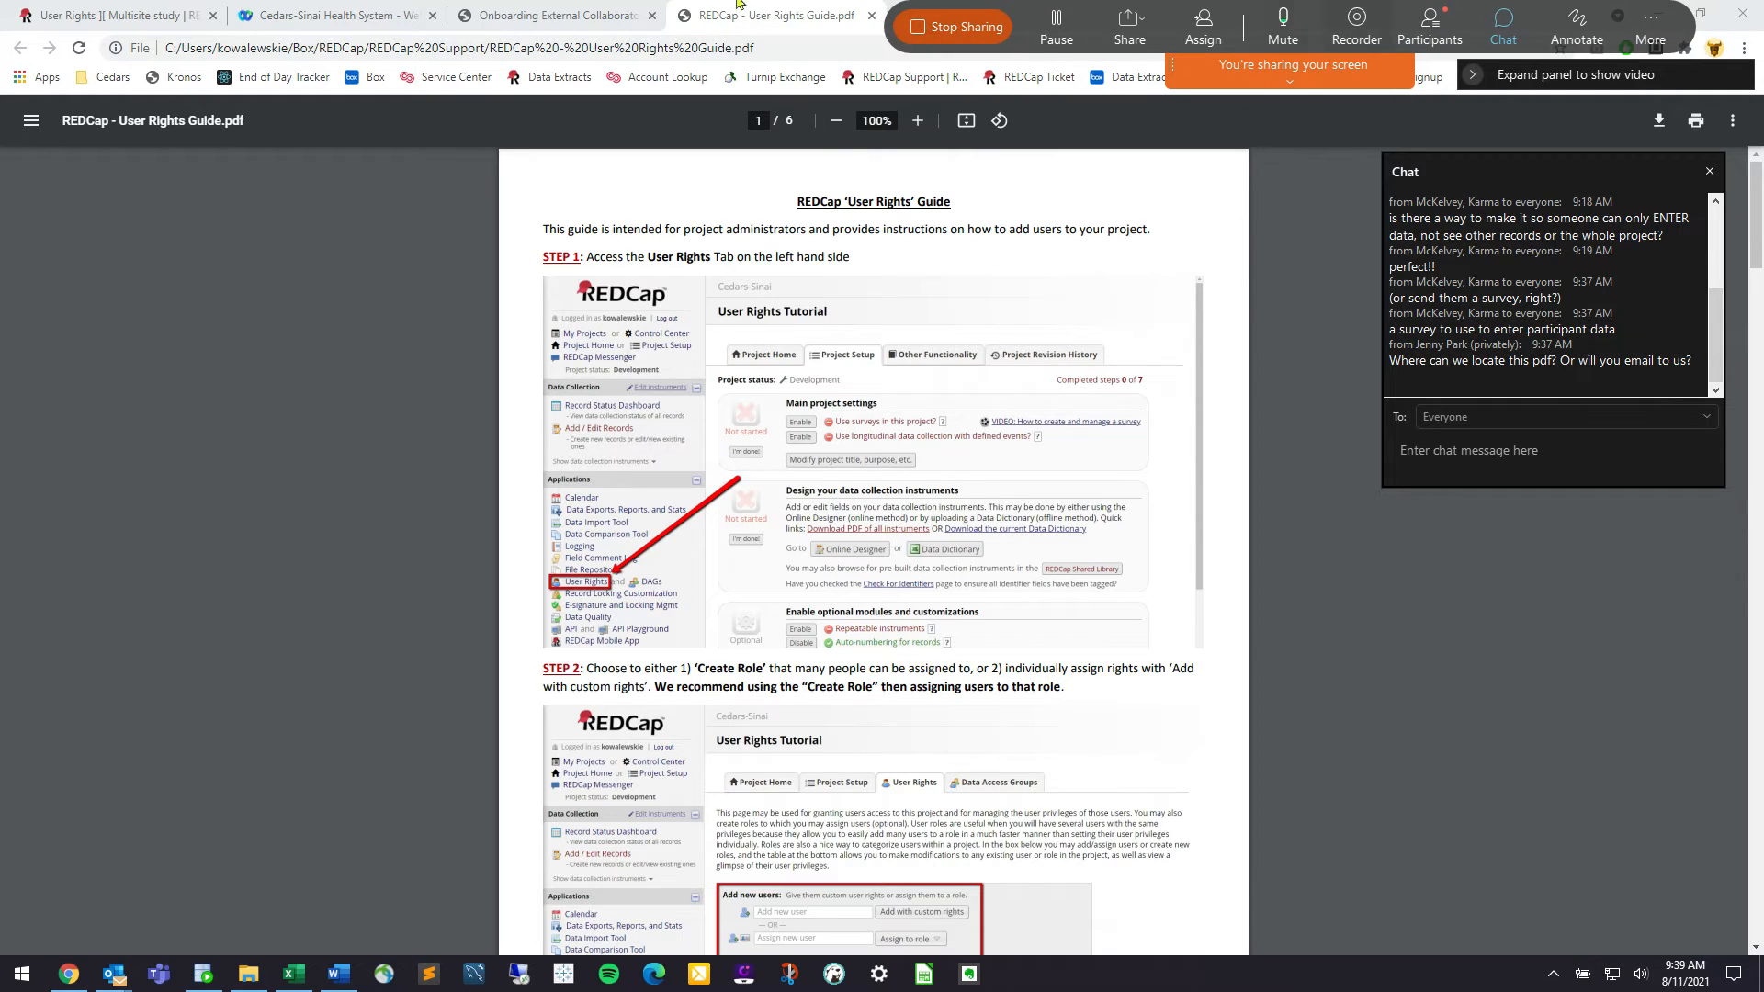
{"action": "left_click", "coordinate": [872, 16]}
{"action": "left_click", "coordinate": [651, 16]}
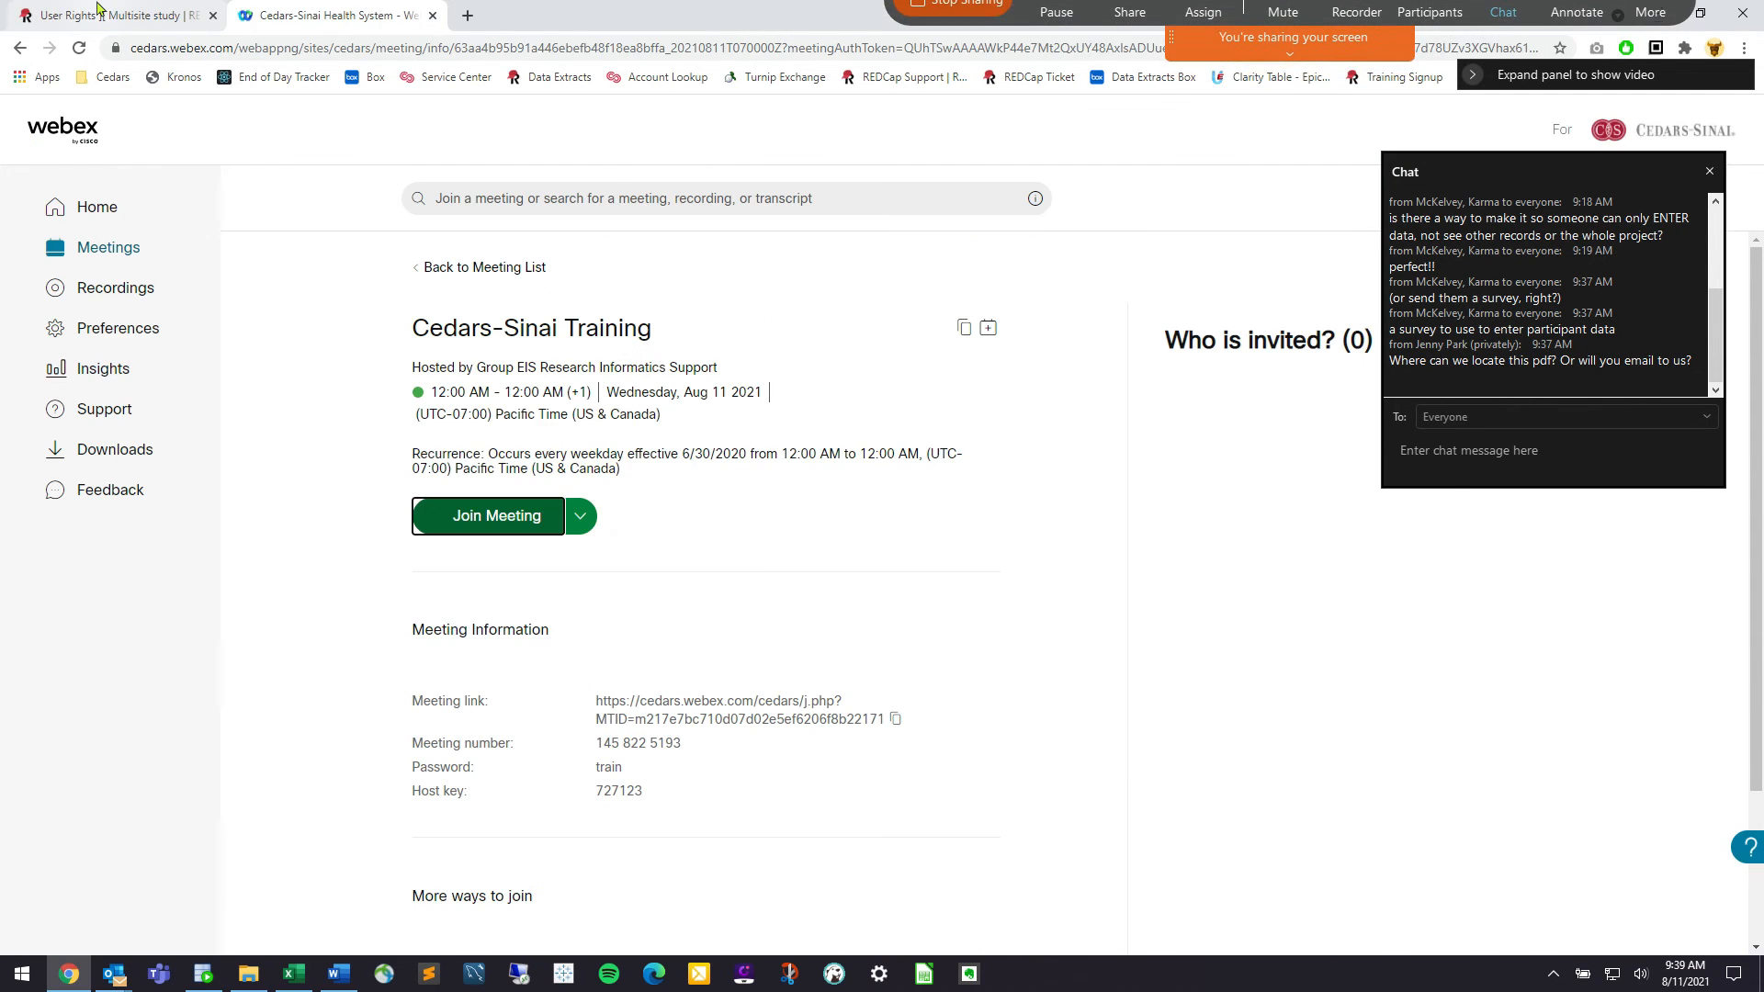
{"action": "left_click", "coordinate": [115, 15]}
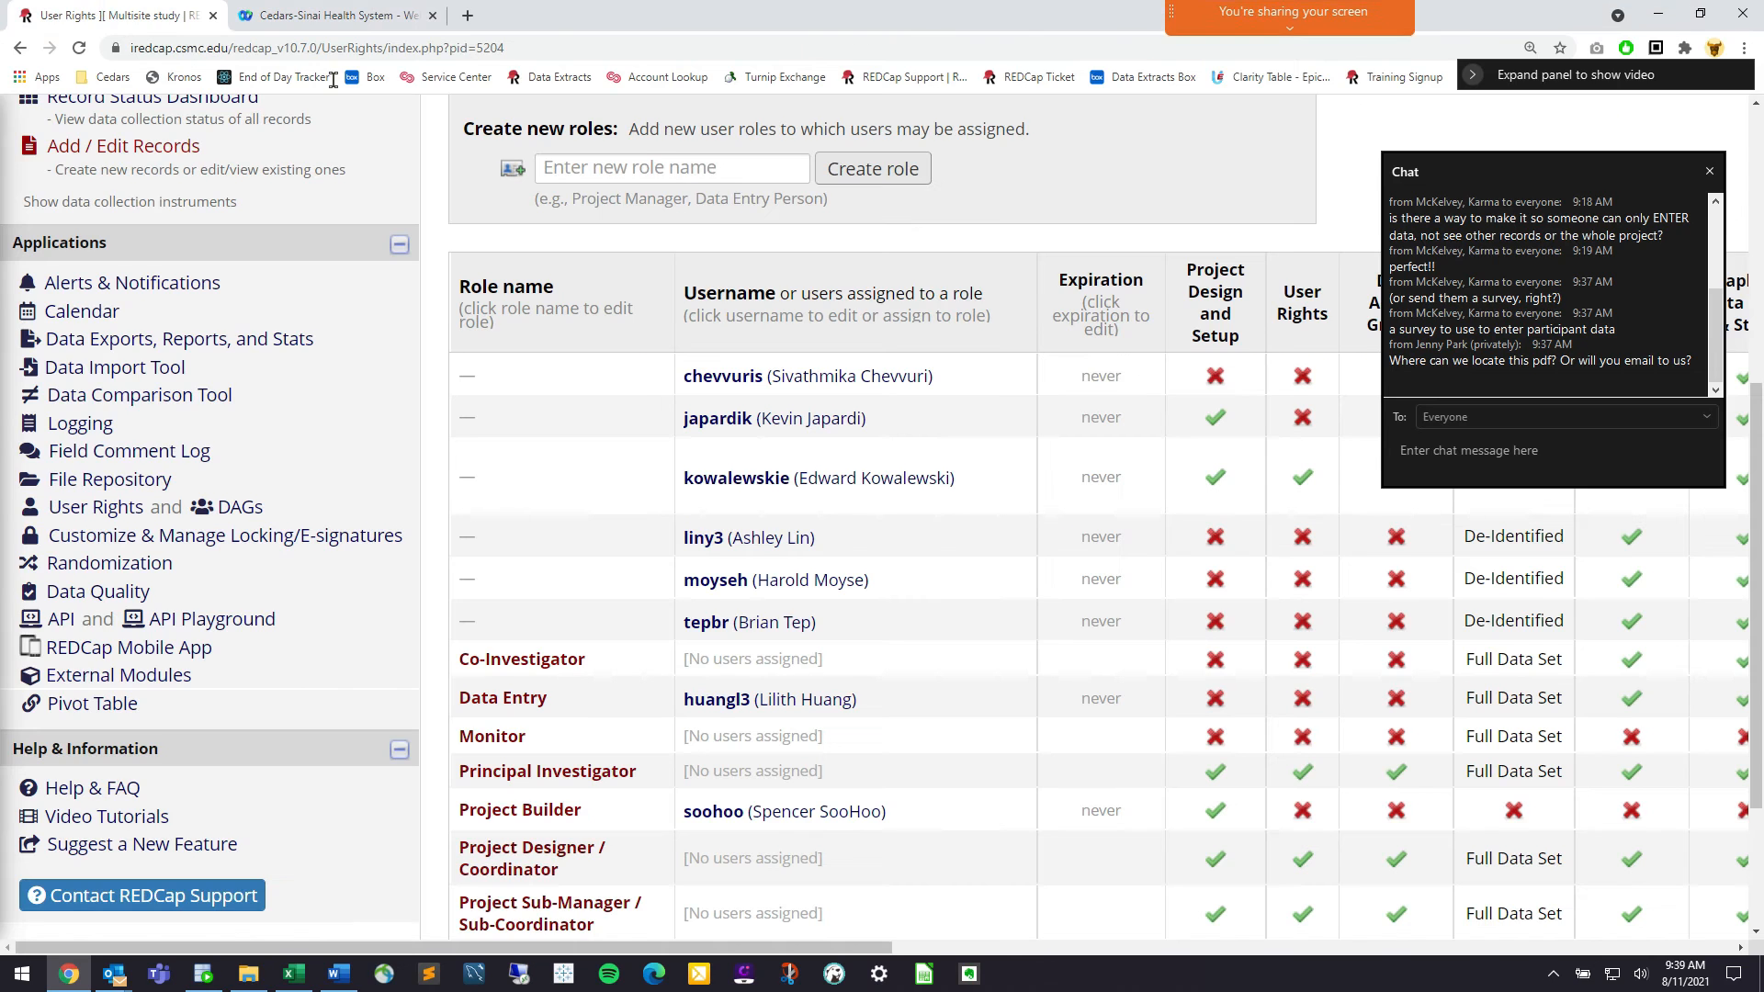
{"action": "left_click", "coordinate": [1711, 172]}
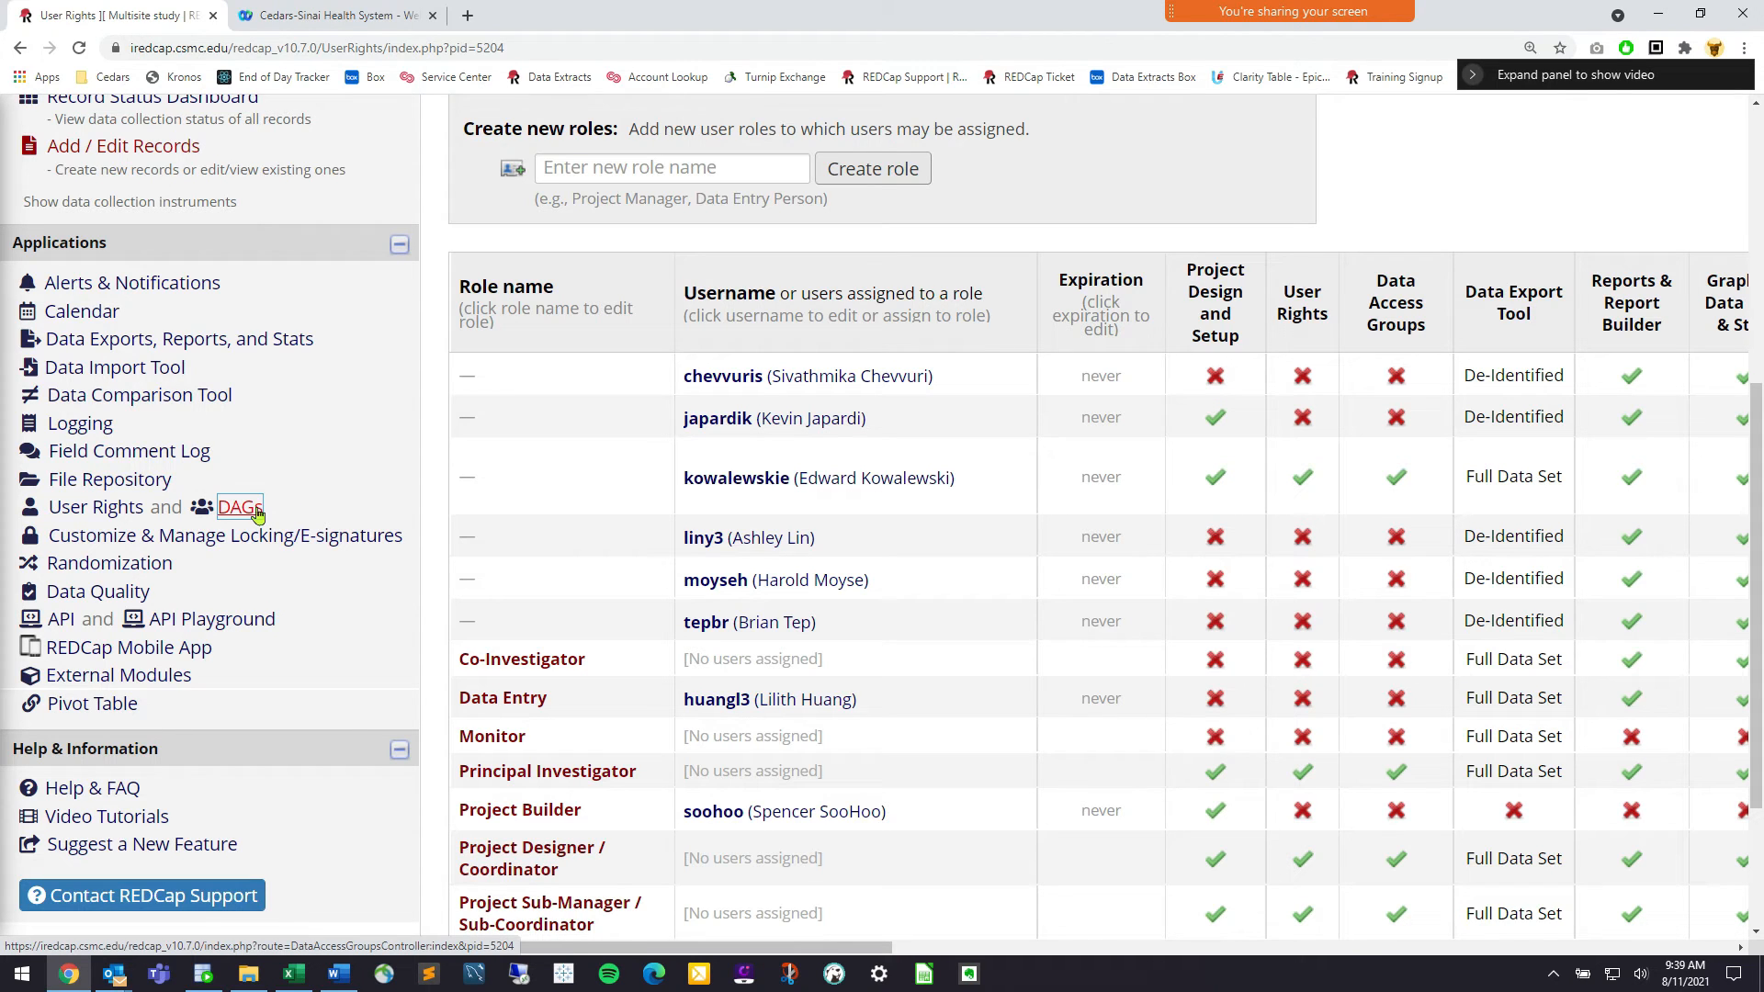
{"action": "left_click_drag", "start_coordinate": [269, 515], "coordinate": [207, 514]}
{"action": "scroll", "coordinate": [248, 520], "scroll_direction": "up", "scroll_amount": 1}
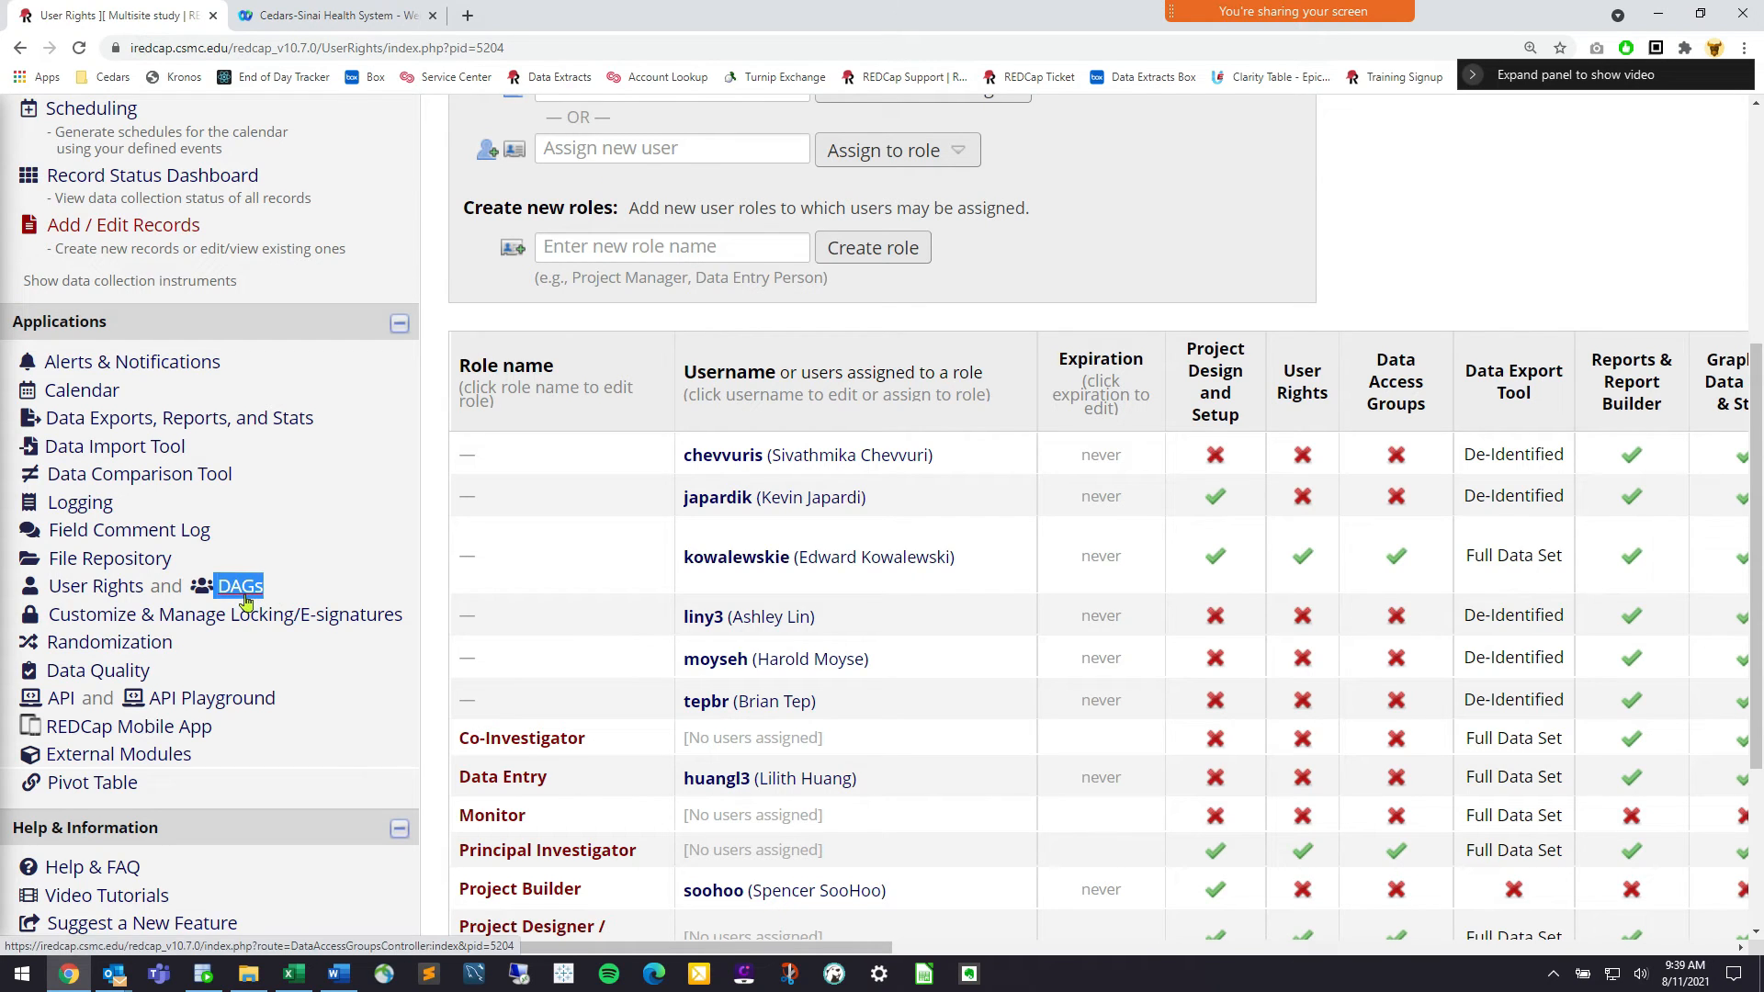
{"action": "left_click", "coordinate": [306, 585]}
{"action": "scroll", "coordinate": [138, 680], "scroll_direction": "down", "scroll_amount": 1}
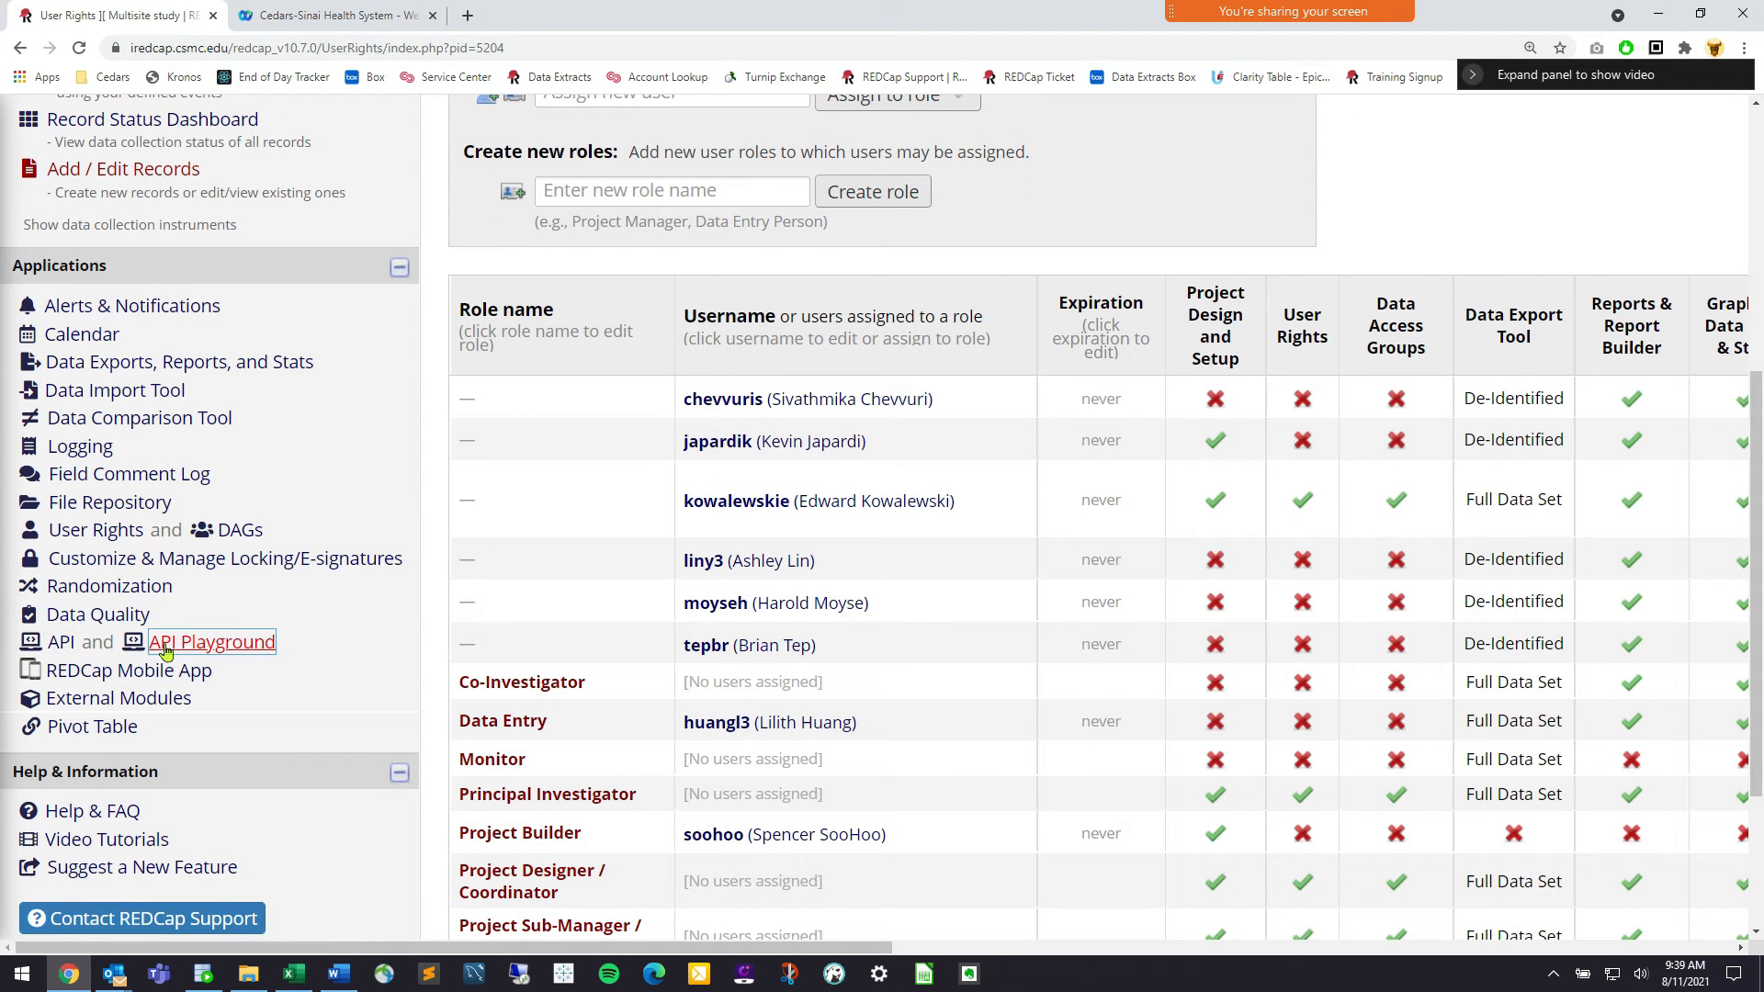
{"action": "left_click_drag", "start_coordinate": [272, 533], "coordinate": [229, 524]}
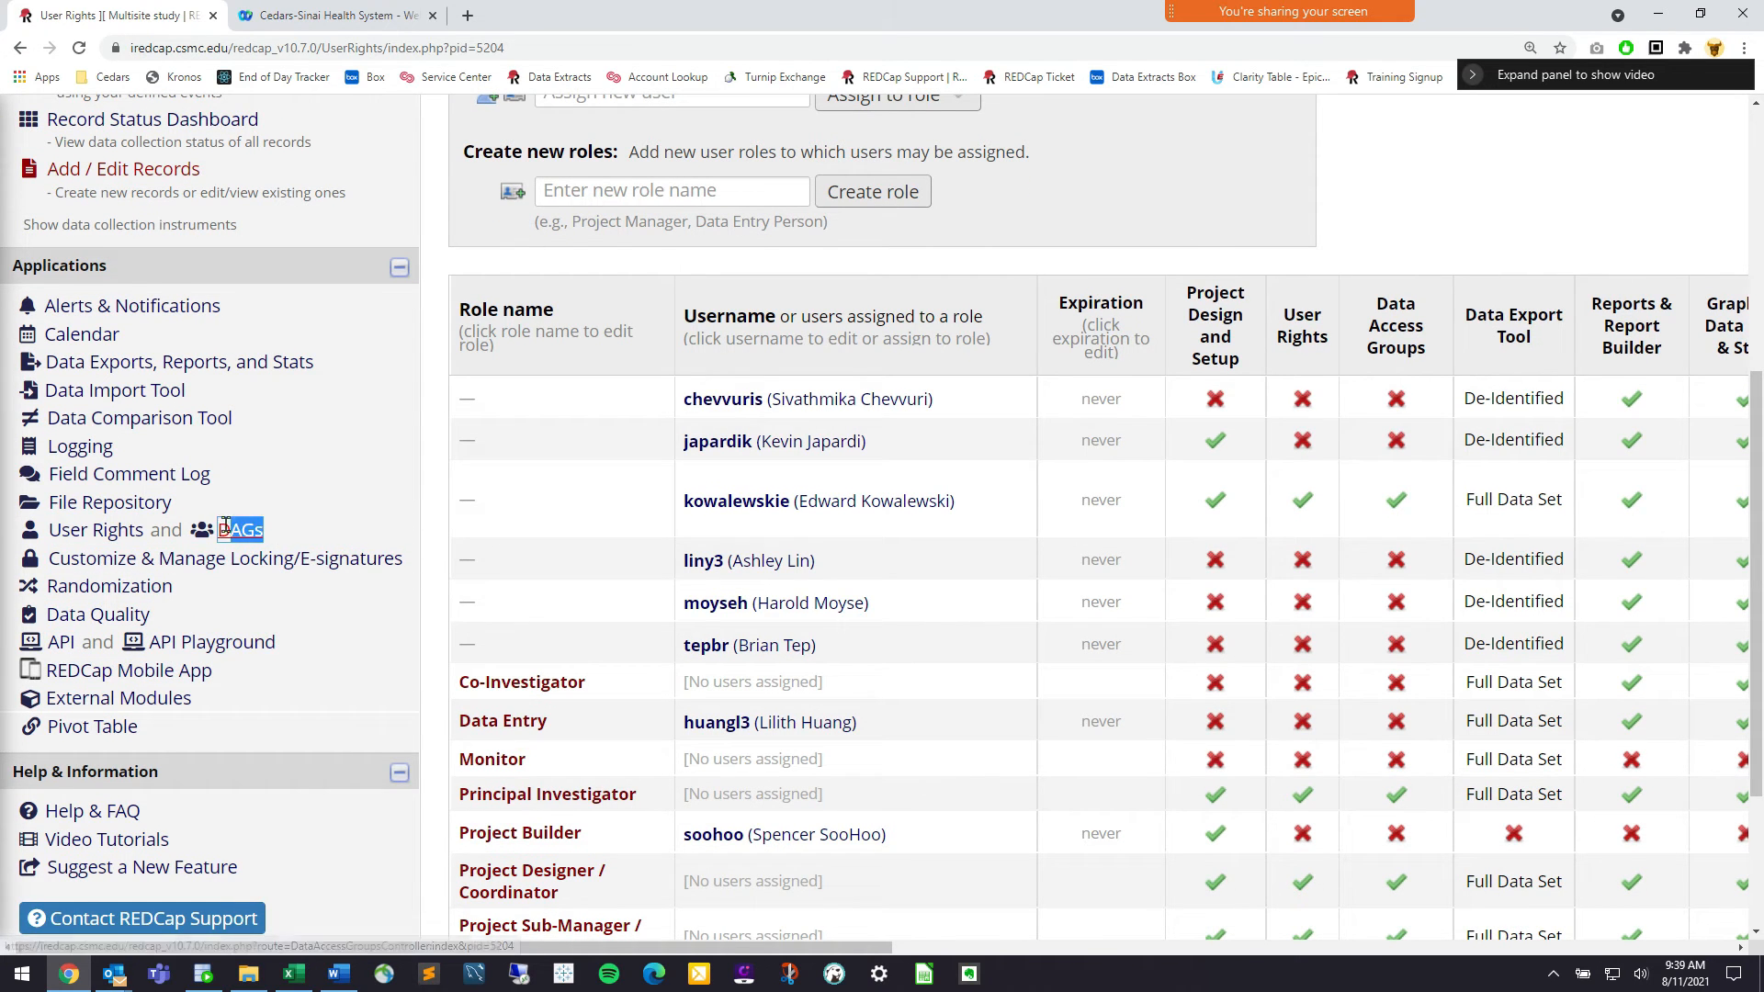
{"action": "triple_click", "coordinate": [244, 525]}
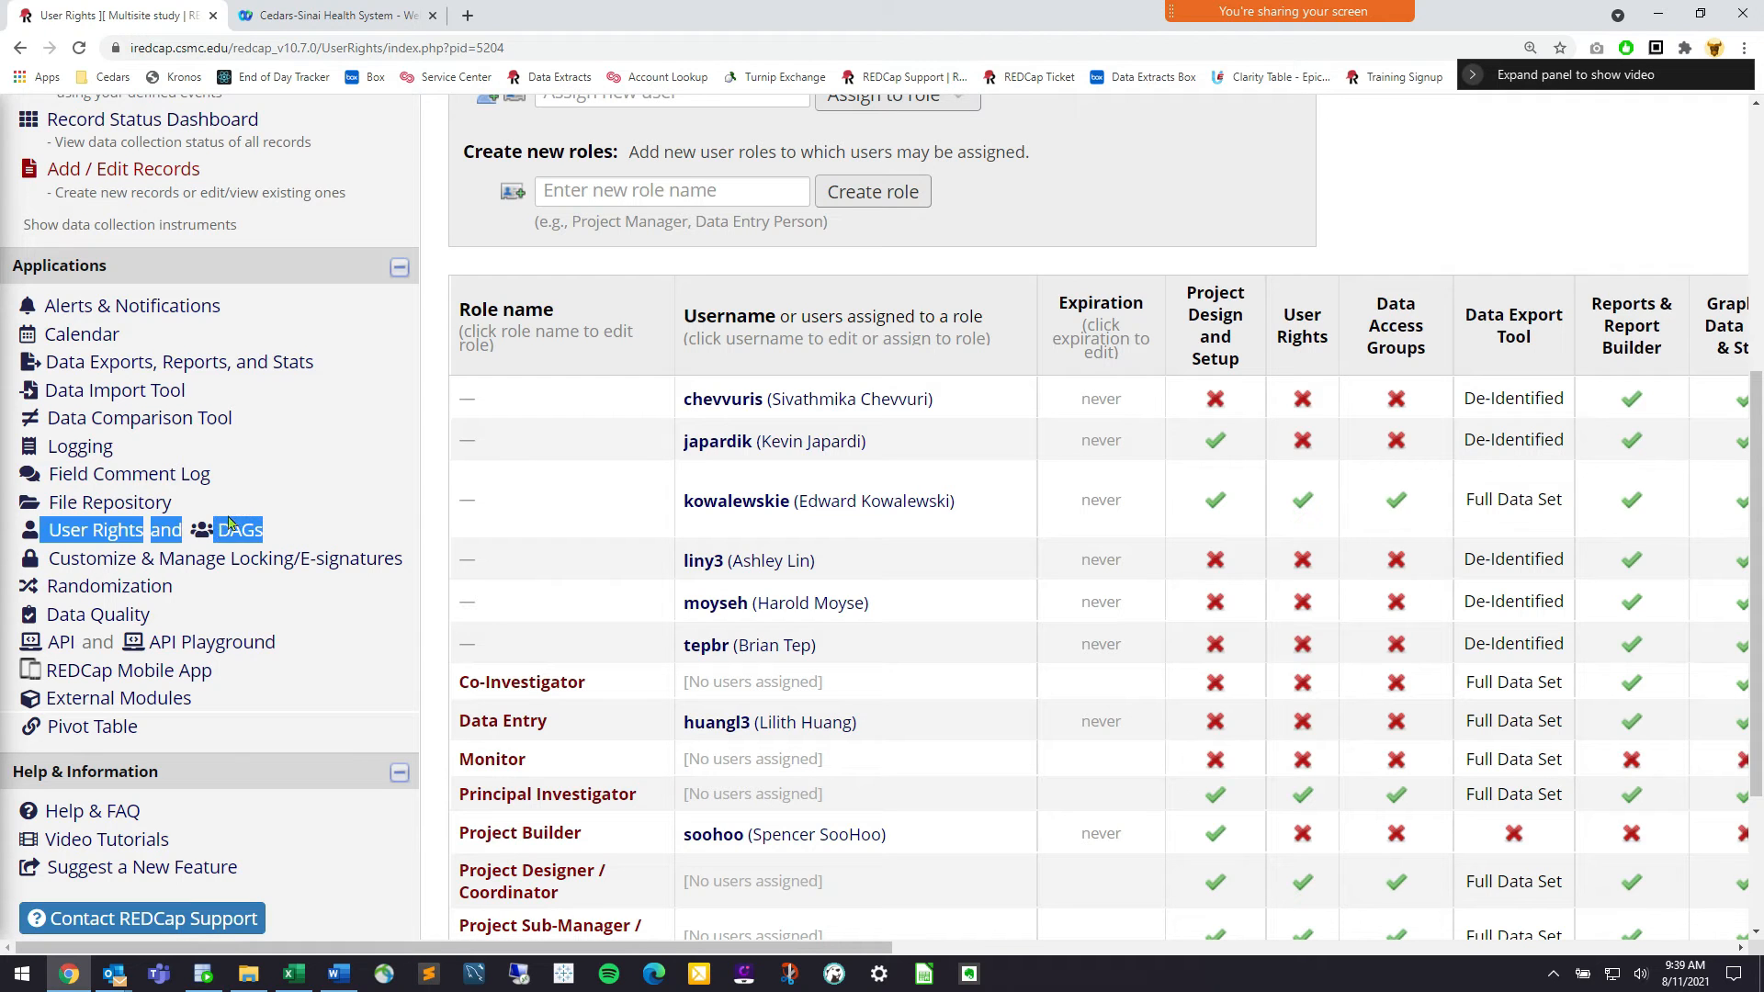
{"action": "left_click", "coordinate": [295, 531]}
{"action": "double_click", "coordinate": [290, 540]}
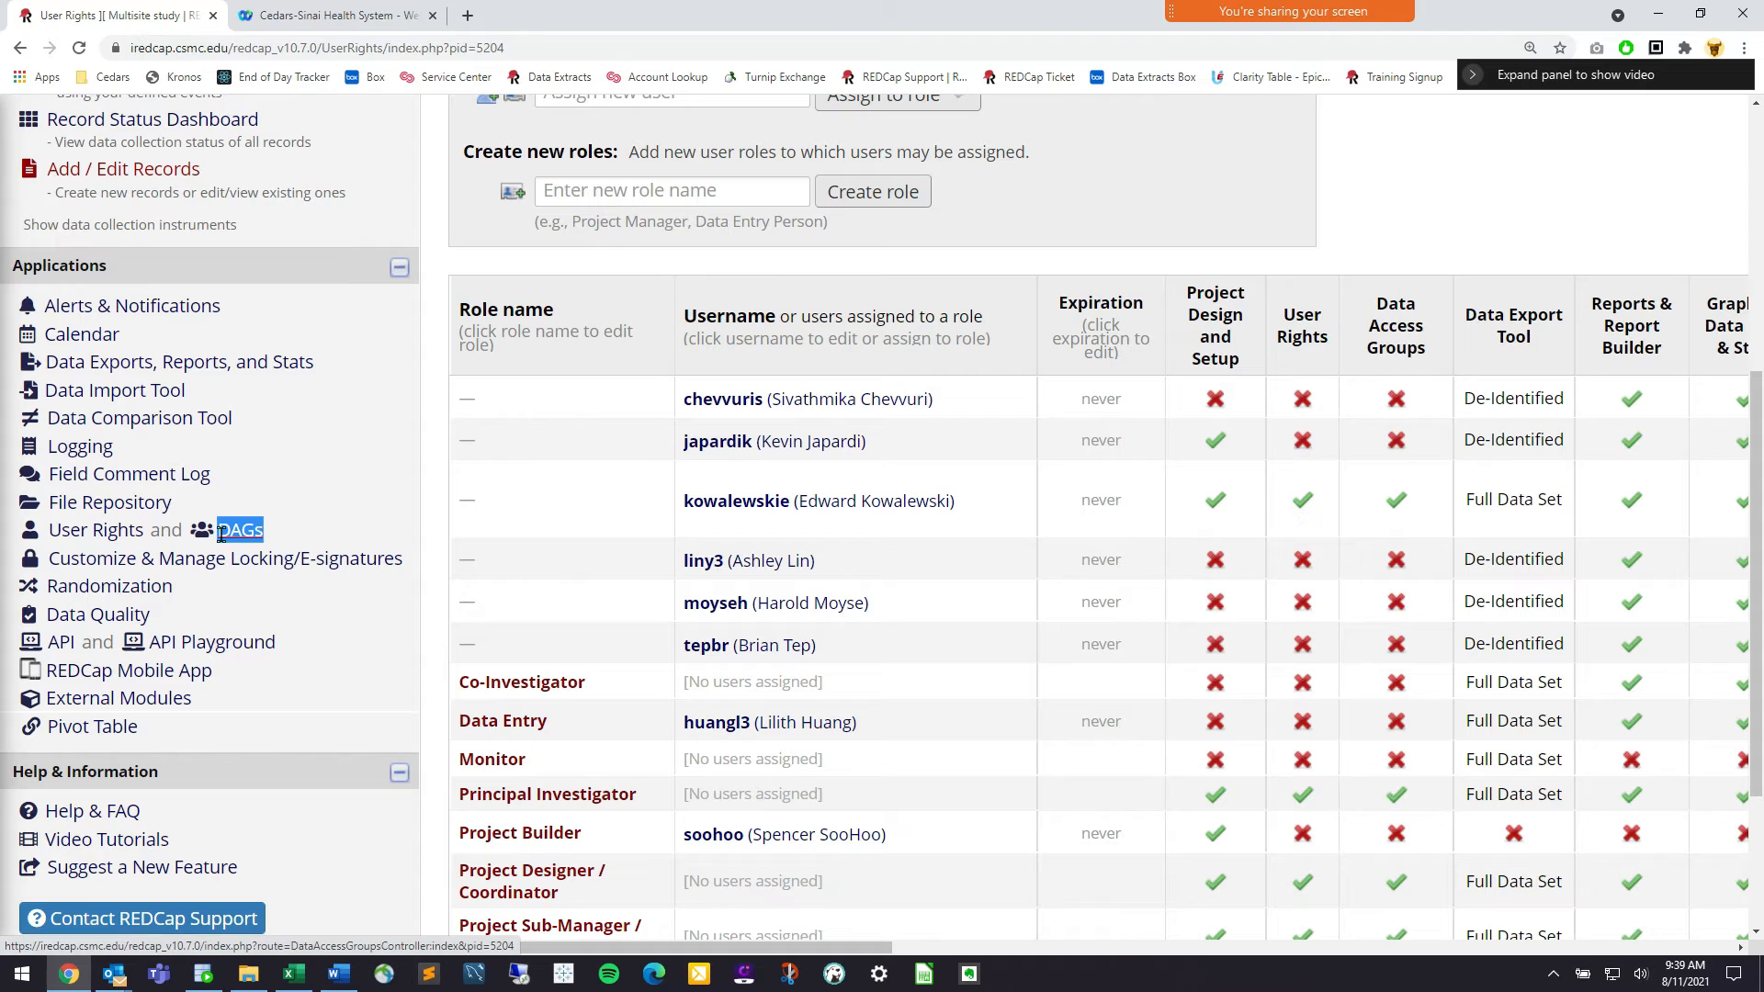
{"action": "left_click", "coordinate": [296, 540]}
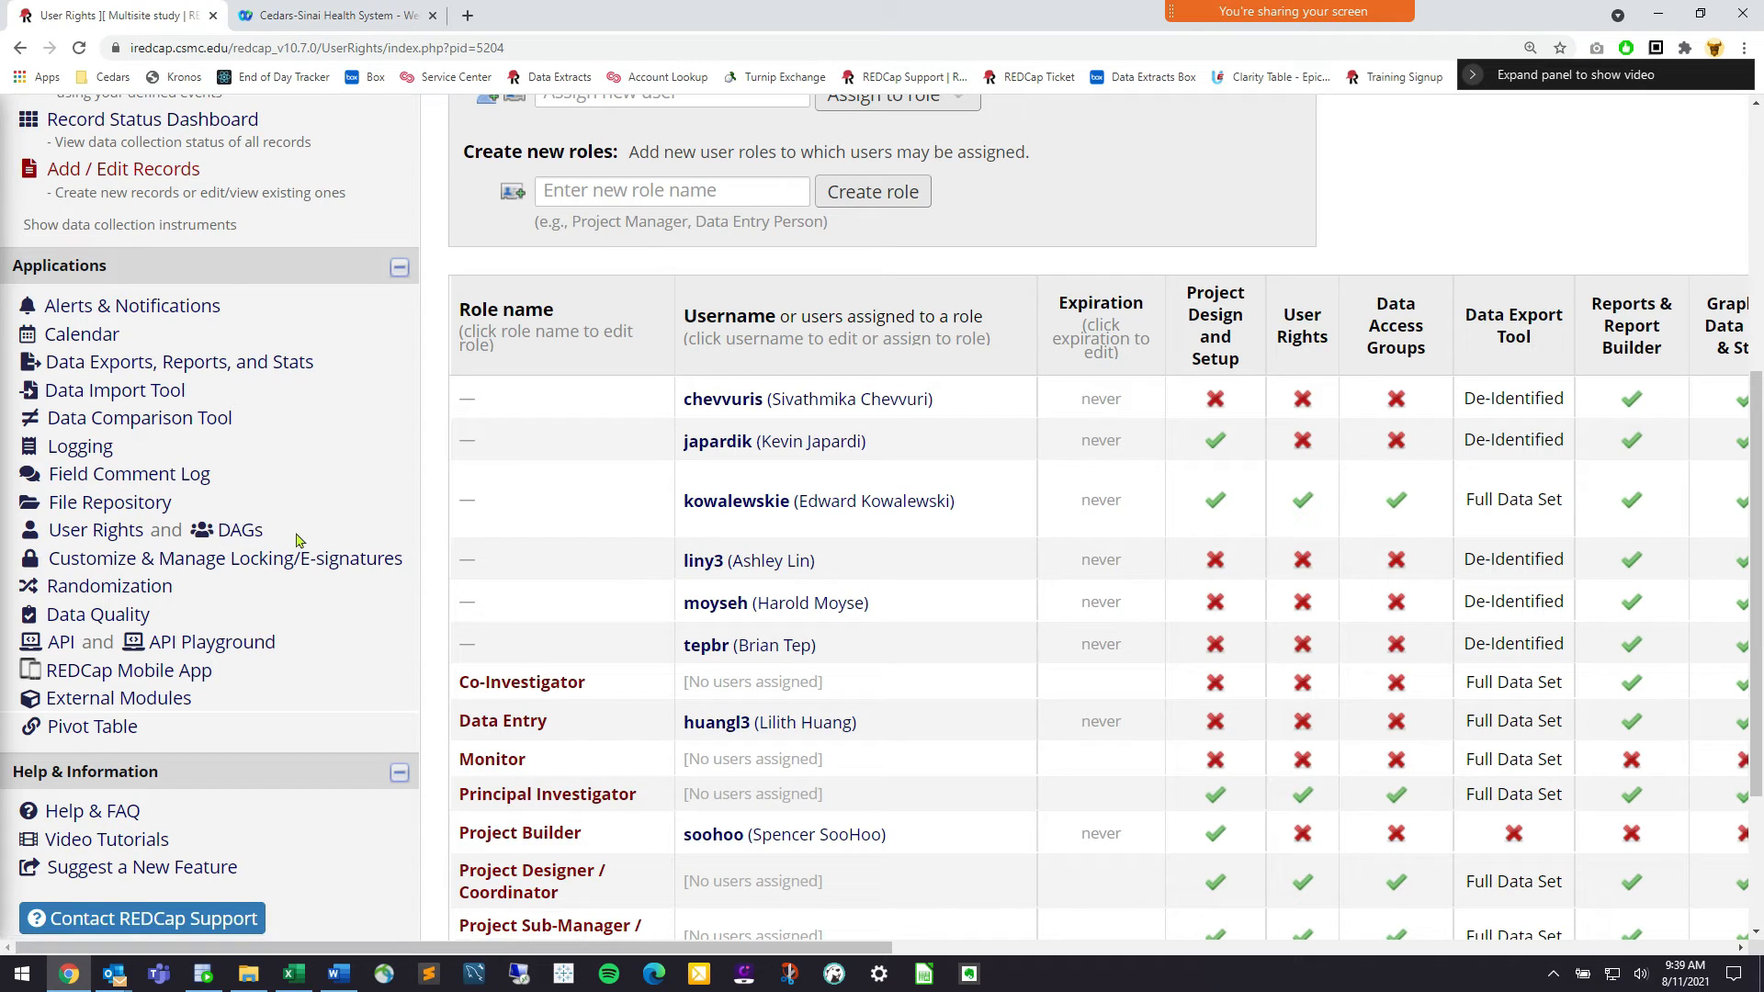
{"action": "left_click", "coordinate": [242, 541]}
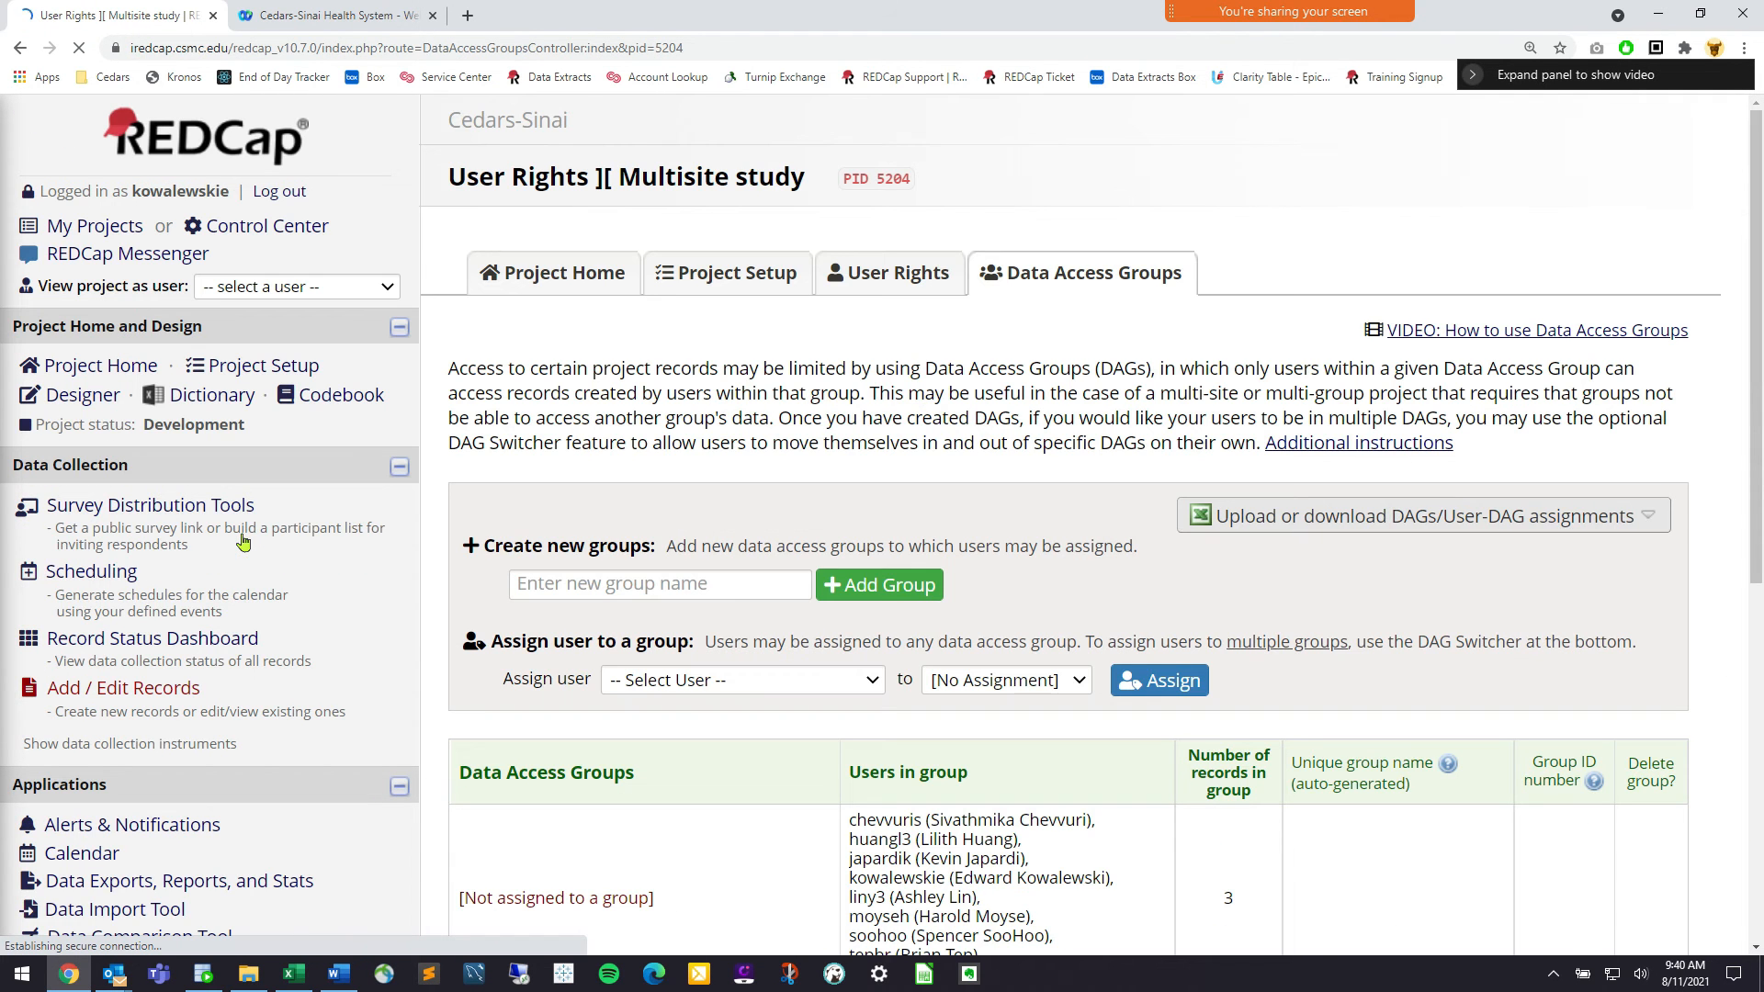
Highlight DAGs in the Applications sidebar, then begin naming a new data access group
{"action": "scroll", "coordinate": [267, 531], "scroll_direction": "down", "scroll_amount": 5}
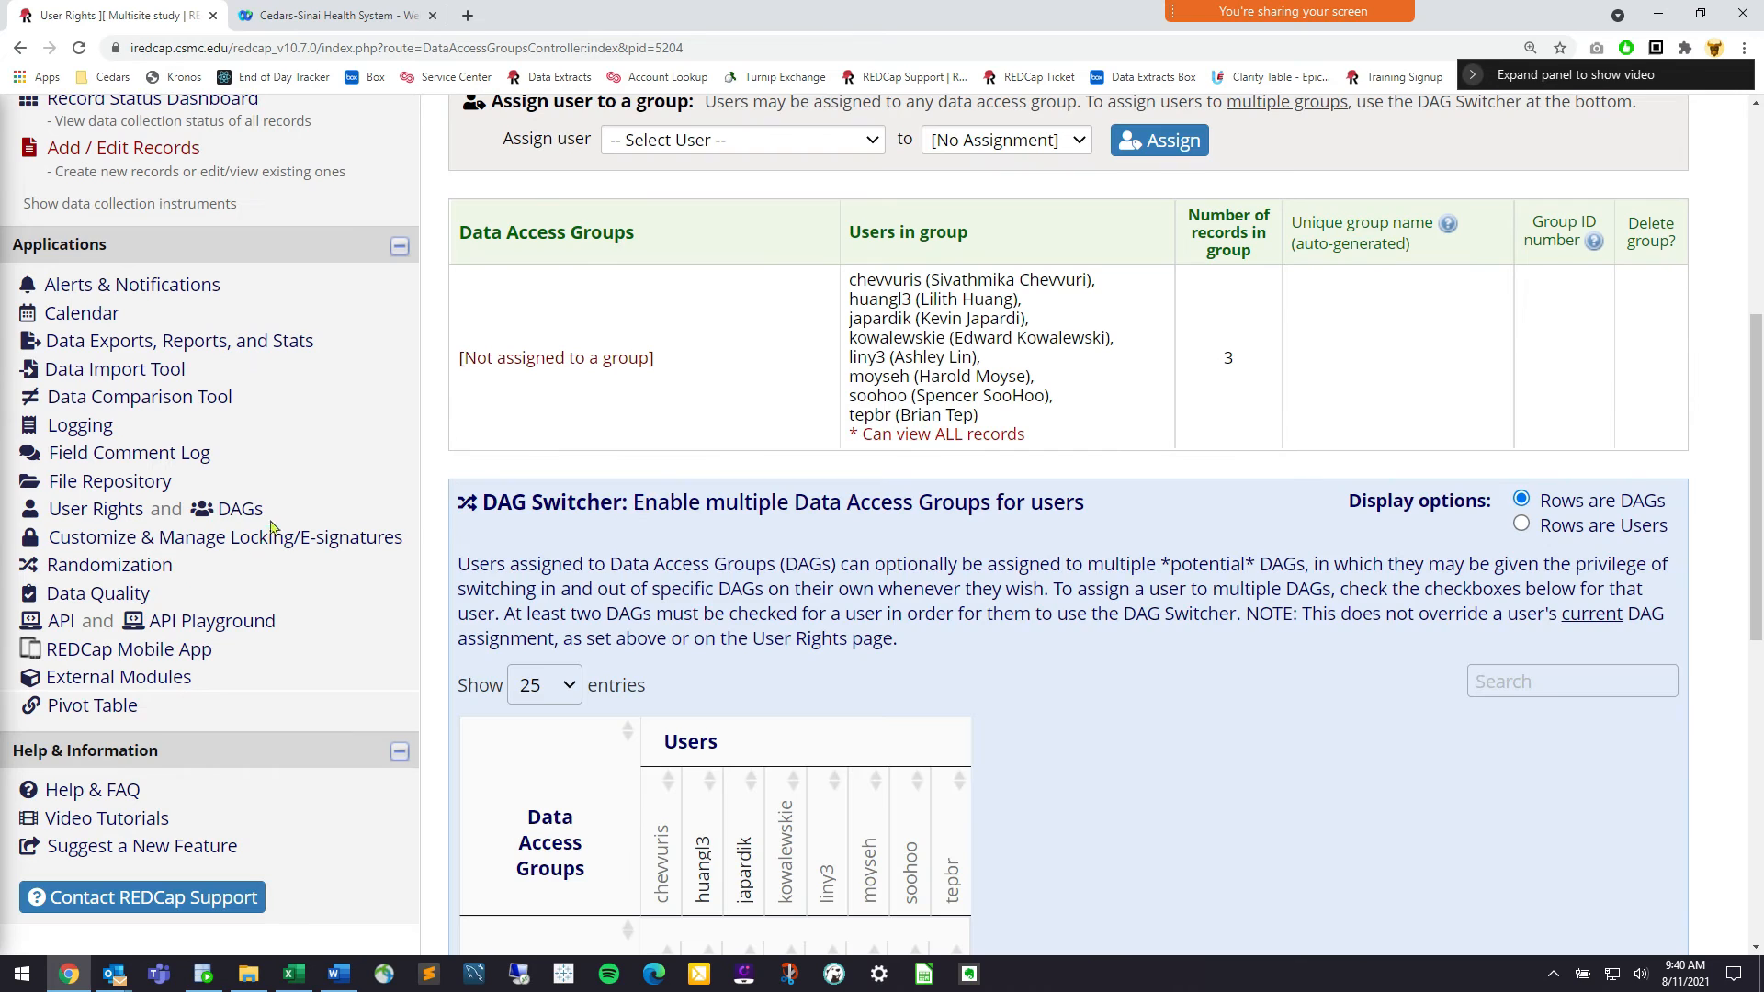
{"action": "left_click_drag", "start_coordinate": [282, 520], "coordinate": [217, 511]}
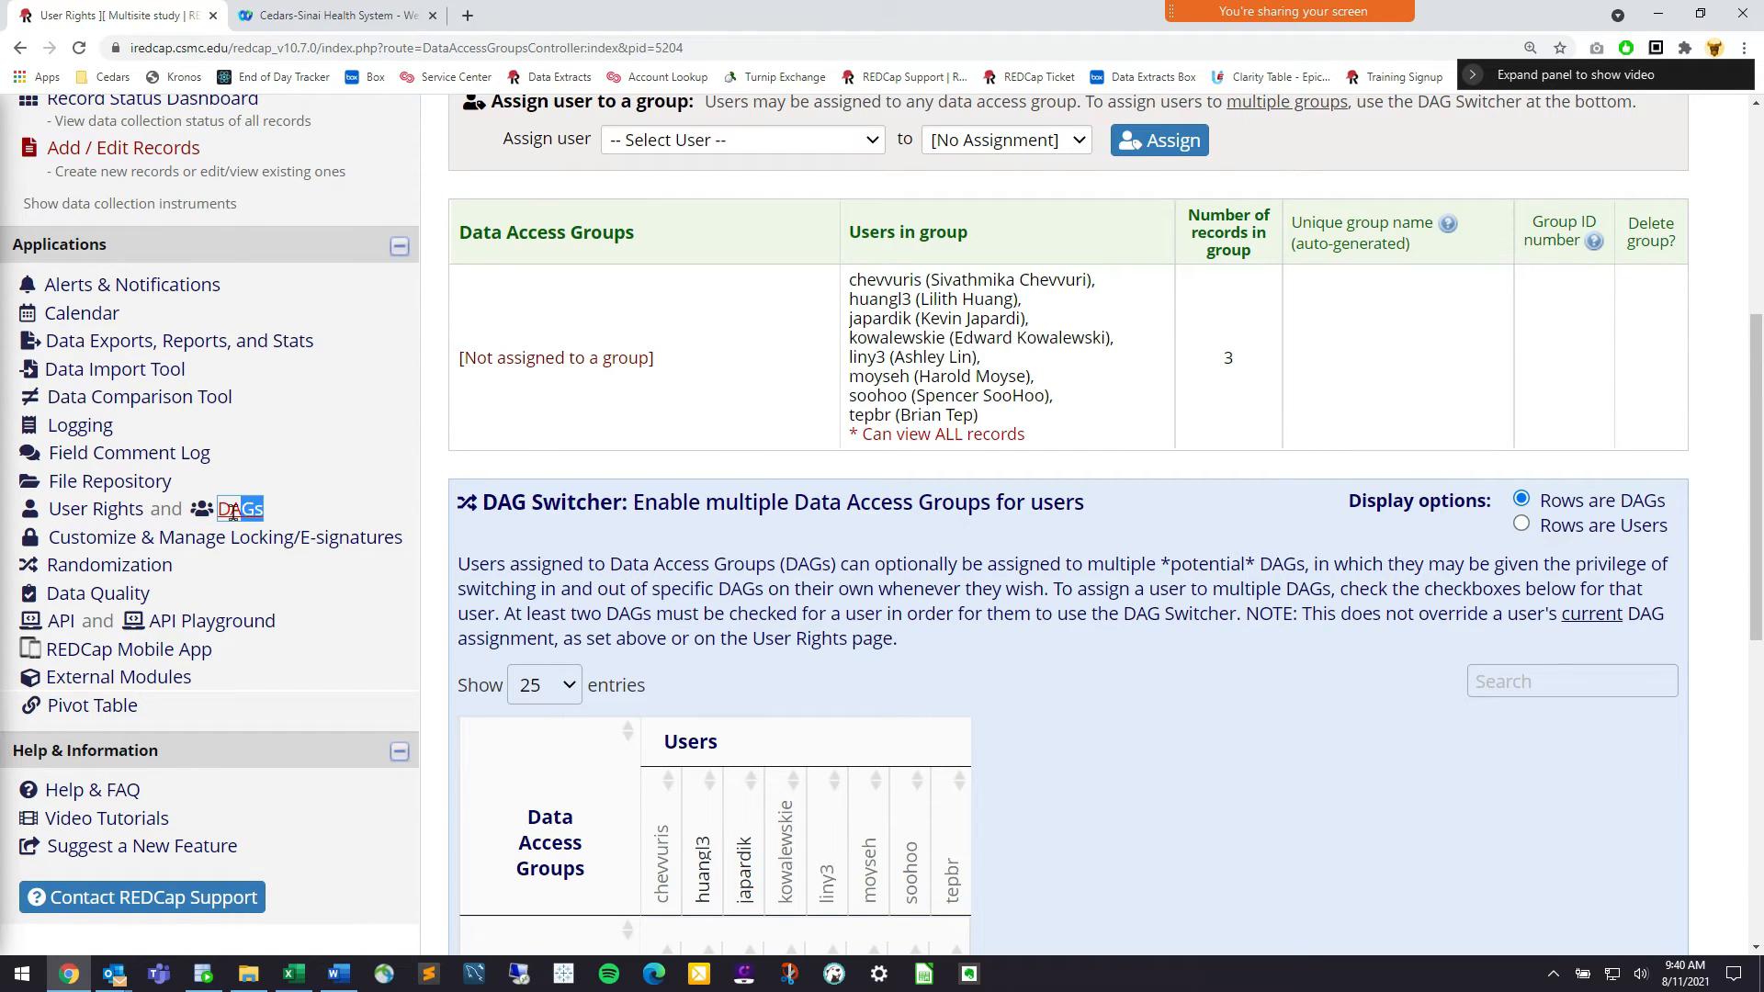
{"action": "left_click", "coordinate": [326, 514]}
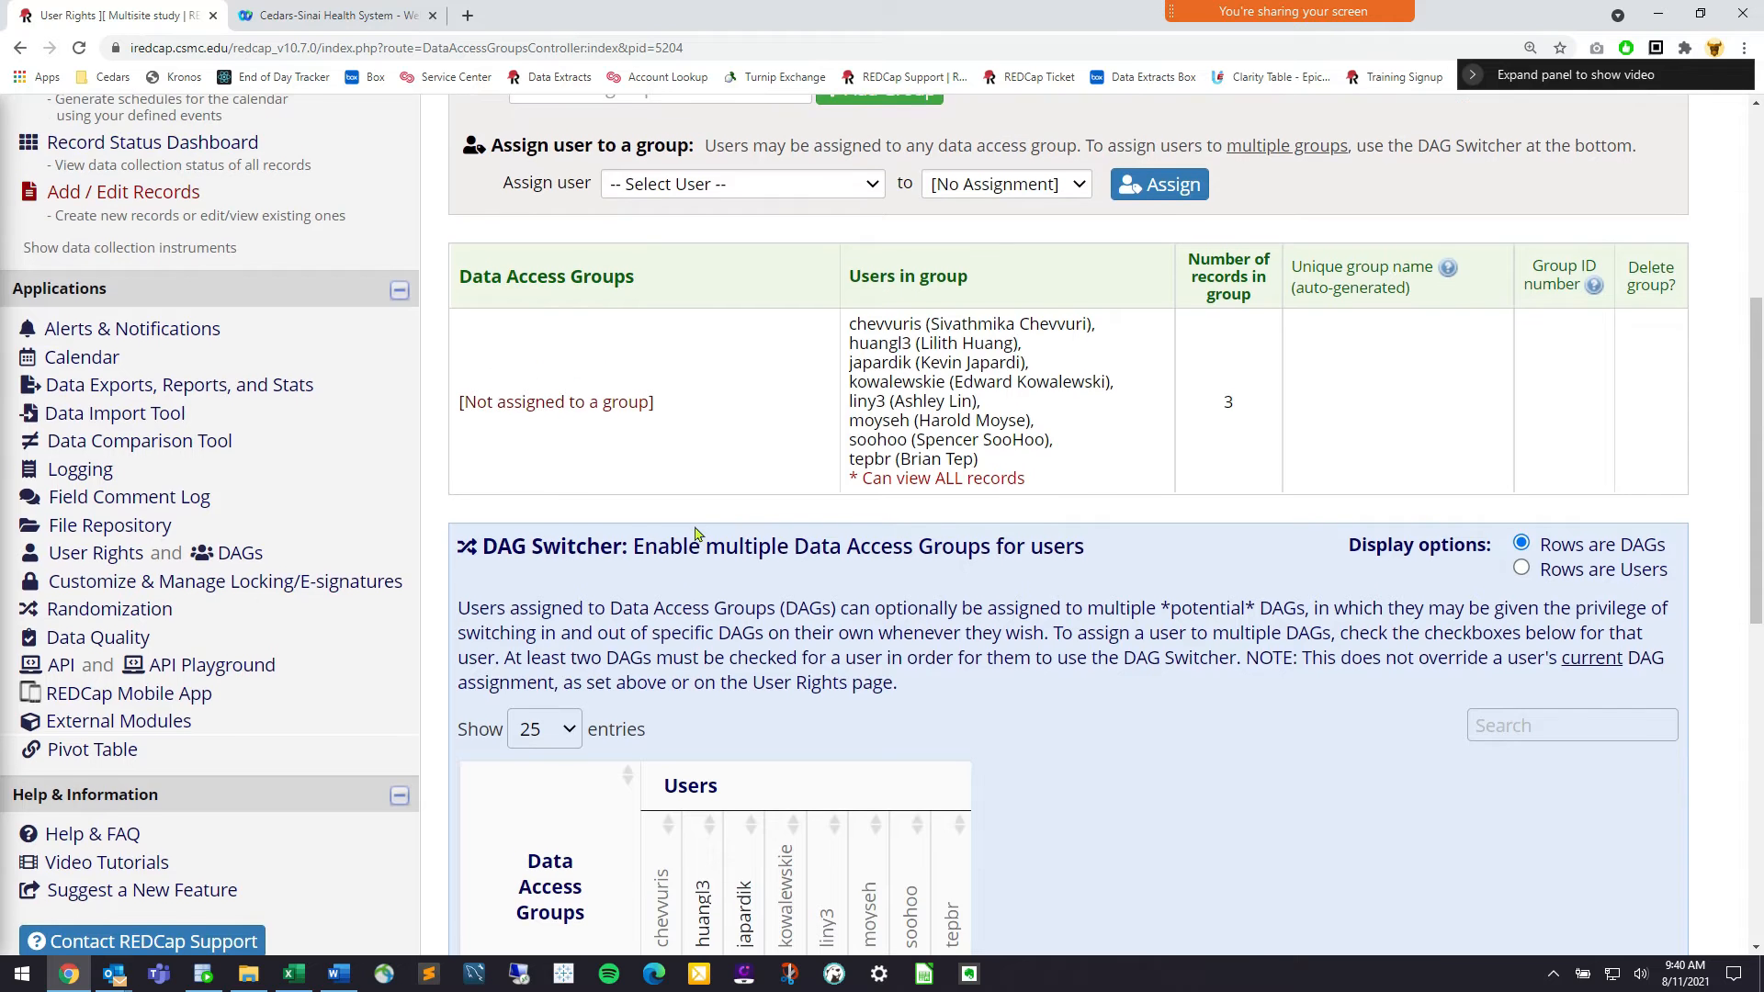
{"action": "scroll", "coordinate": [696, 534], "scroll_direction": "up", "scroll_amount": 2}
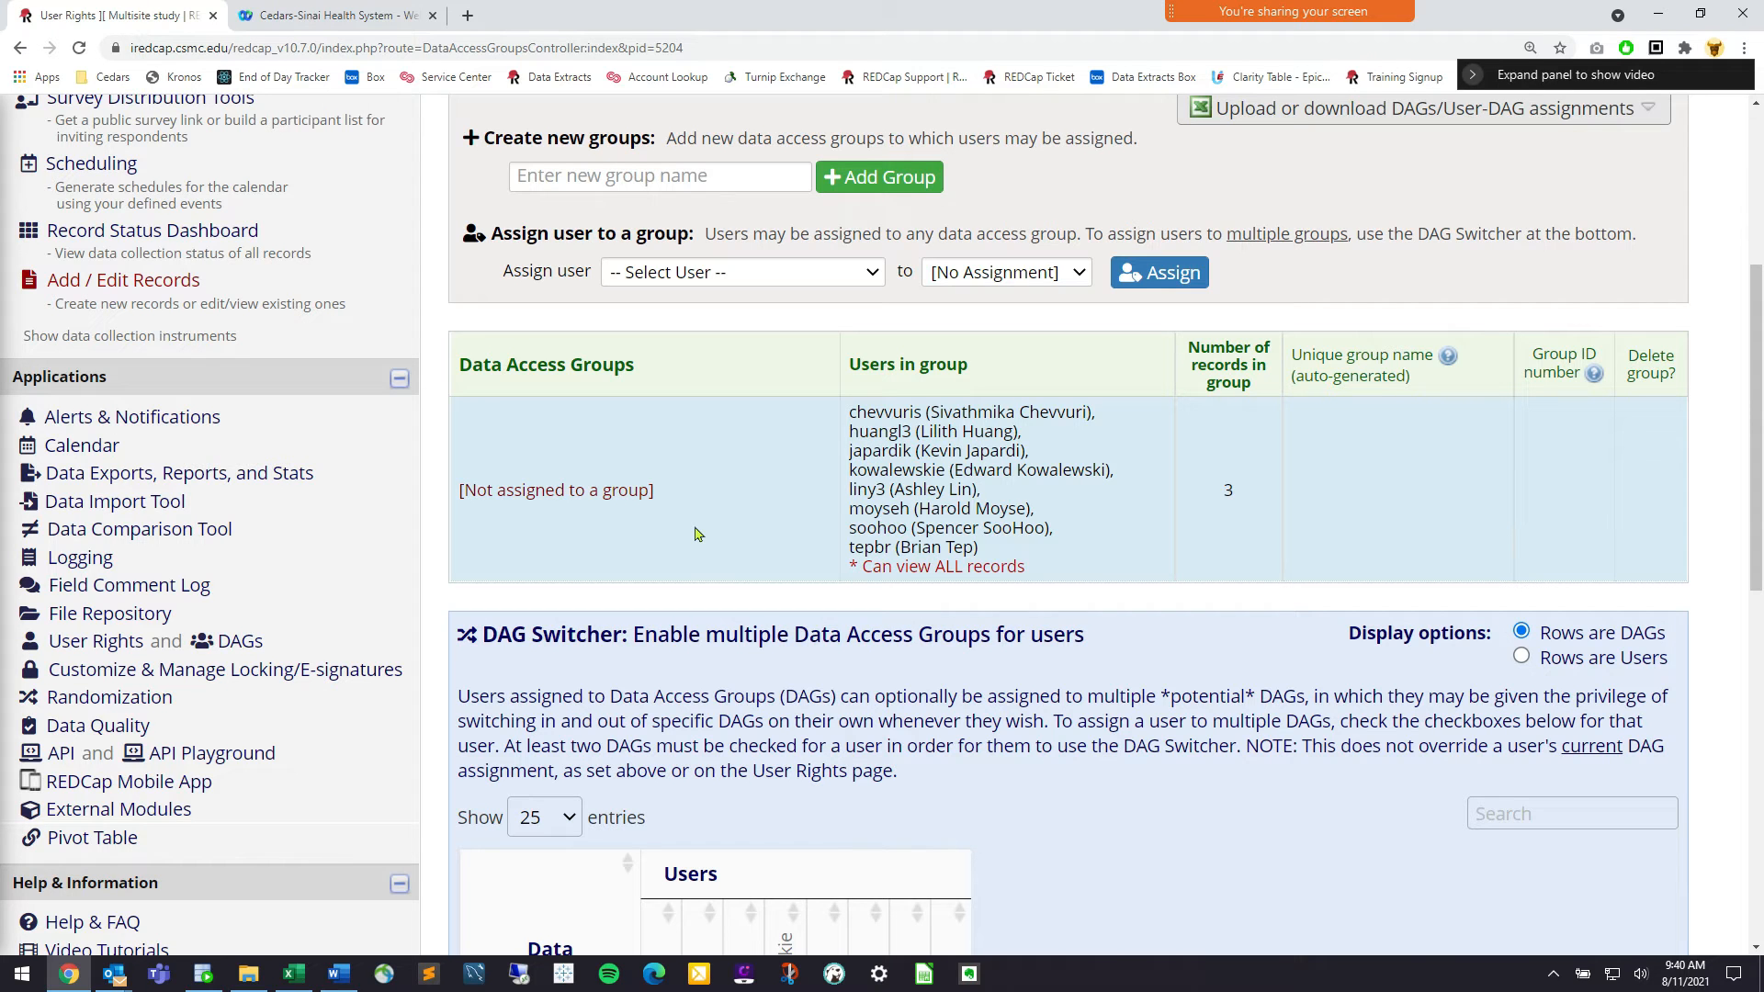
{"action": "left_click_drag", "start_coordinate": [296, 645], "coordinate": [209, 622]}
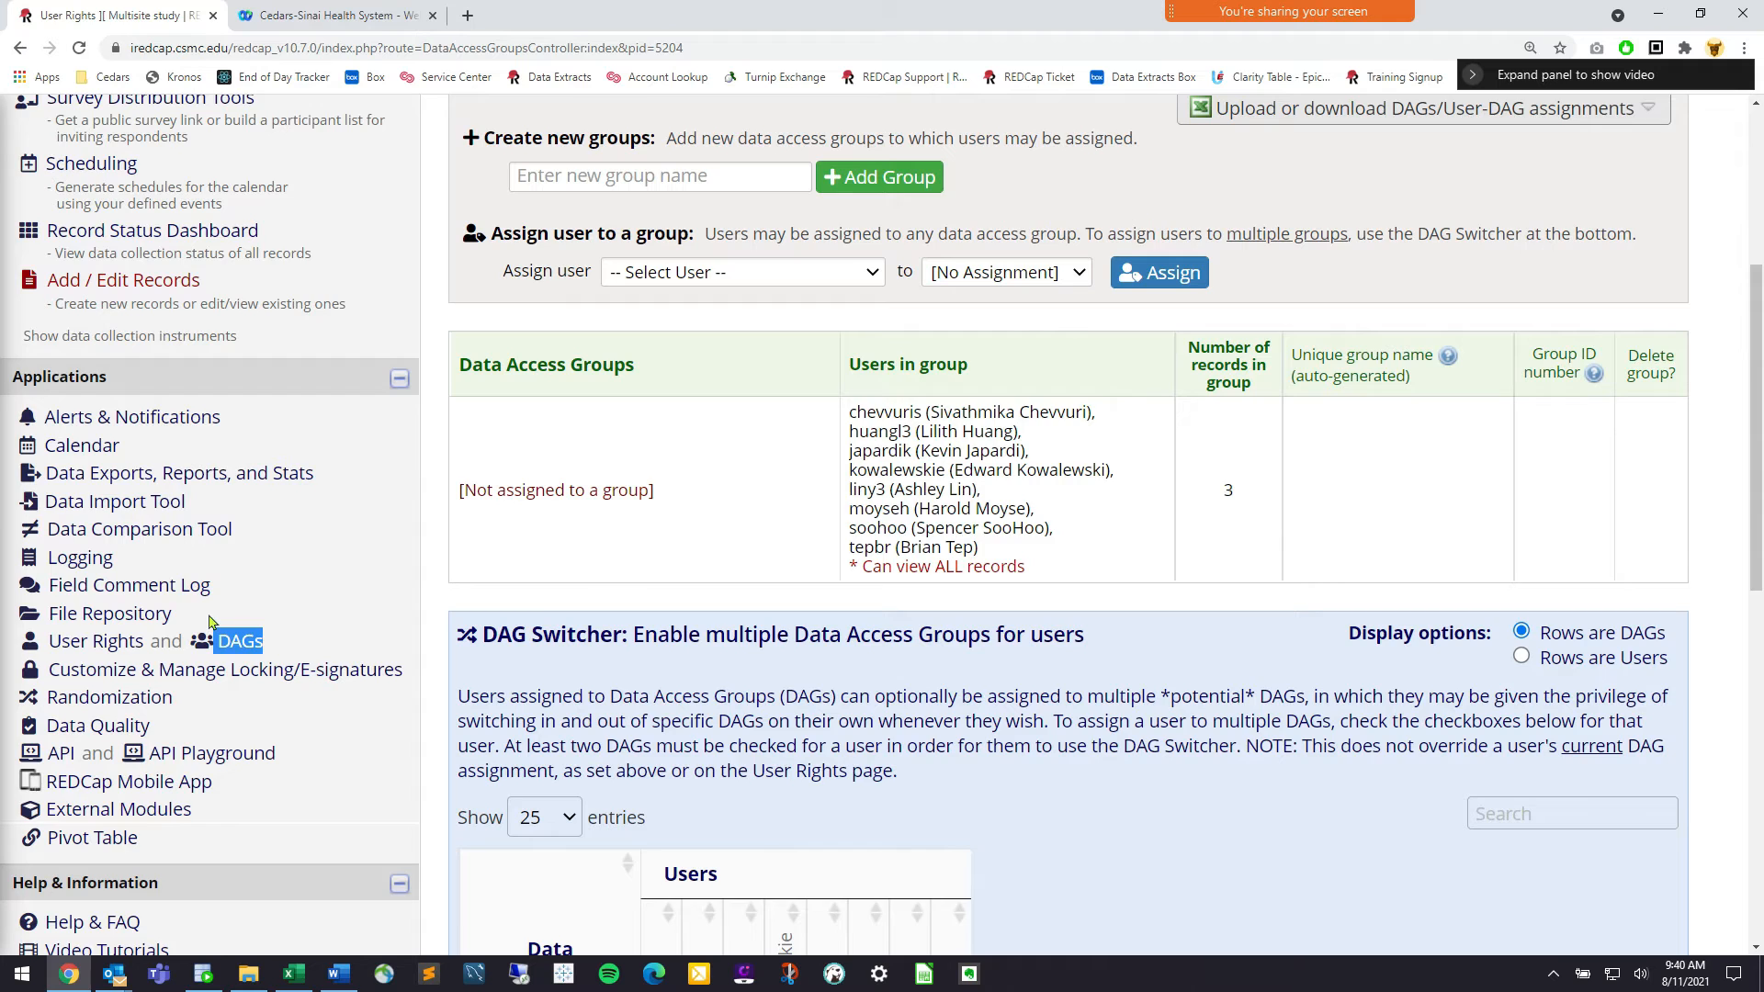
{"action": "scroll", "coordinate": [648, 514], "scroll_direction": "up", "scroll_amount": 1}
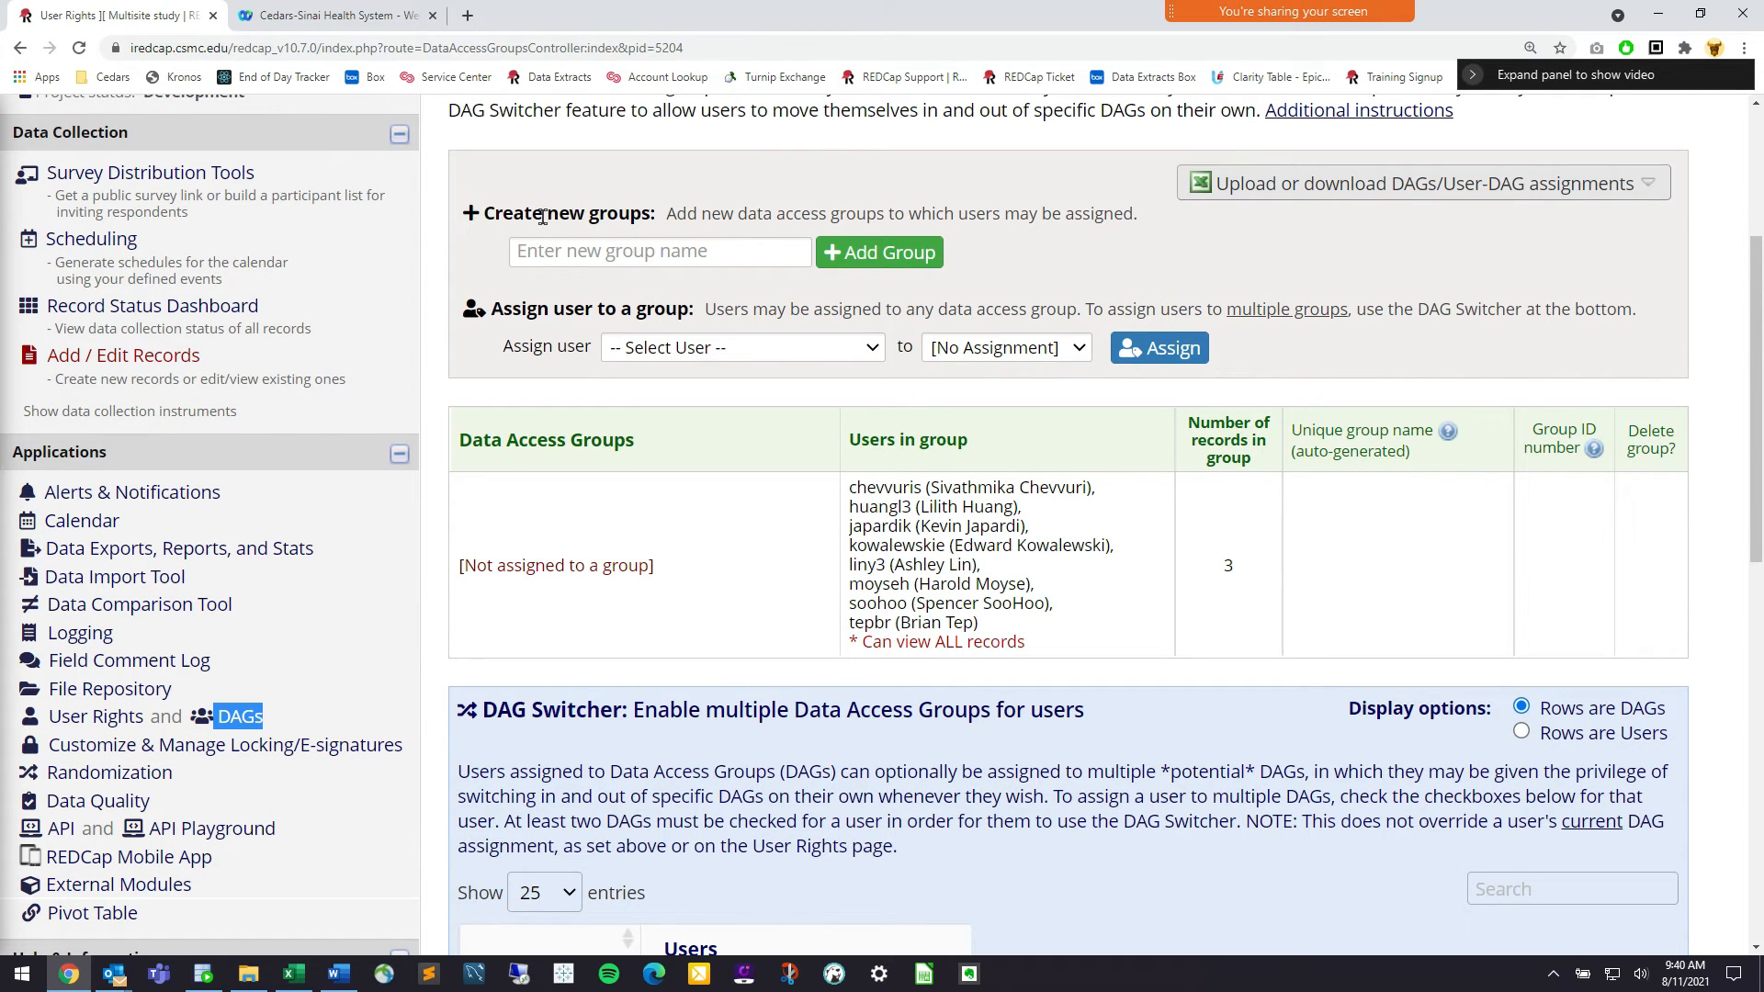
{"action": "left_click", "coordinate": [651, 257]}
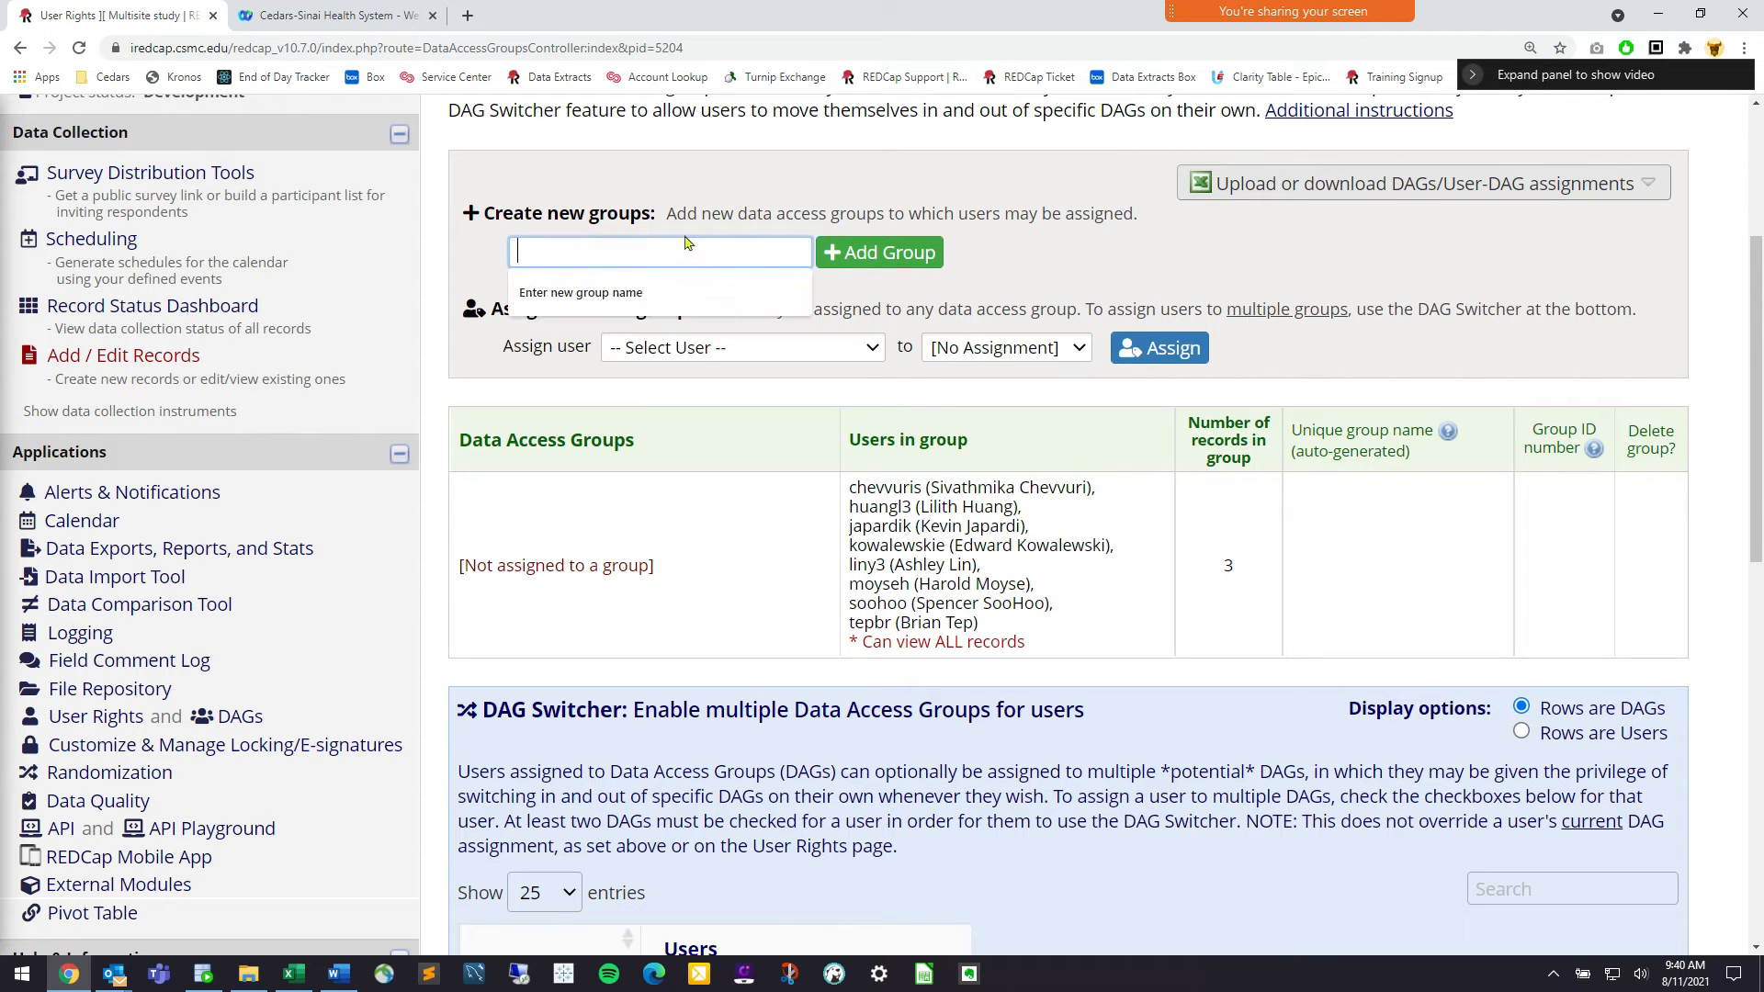
Add the data access groups UCLA, City of Hope and Cedars-Sinai
{"action": "type", "text": "UCLA"}
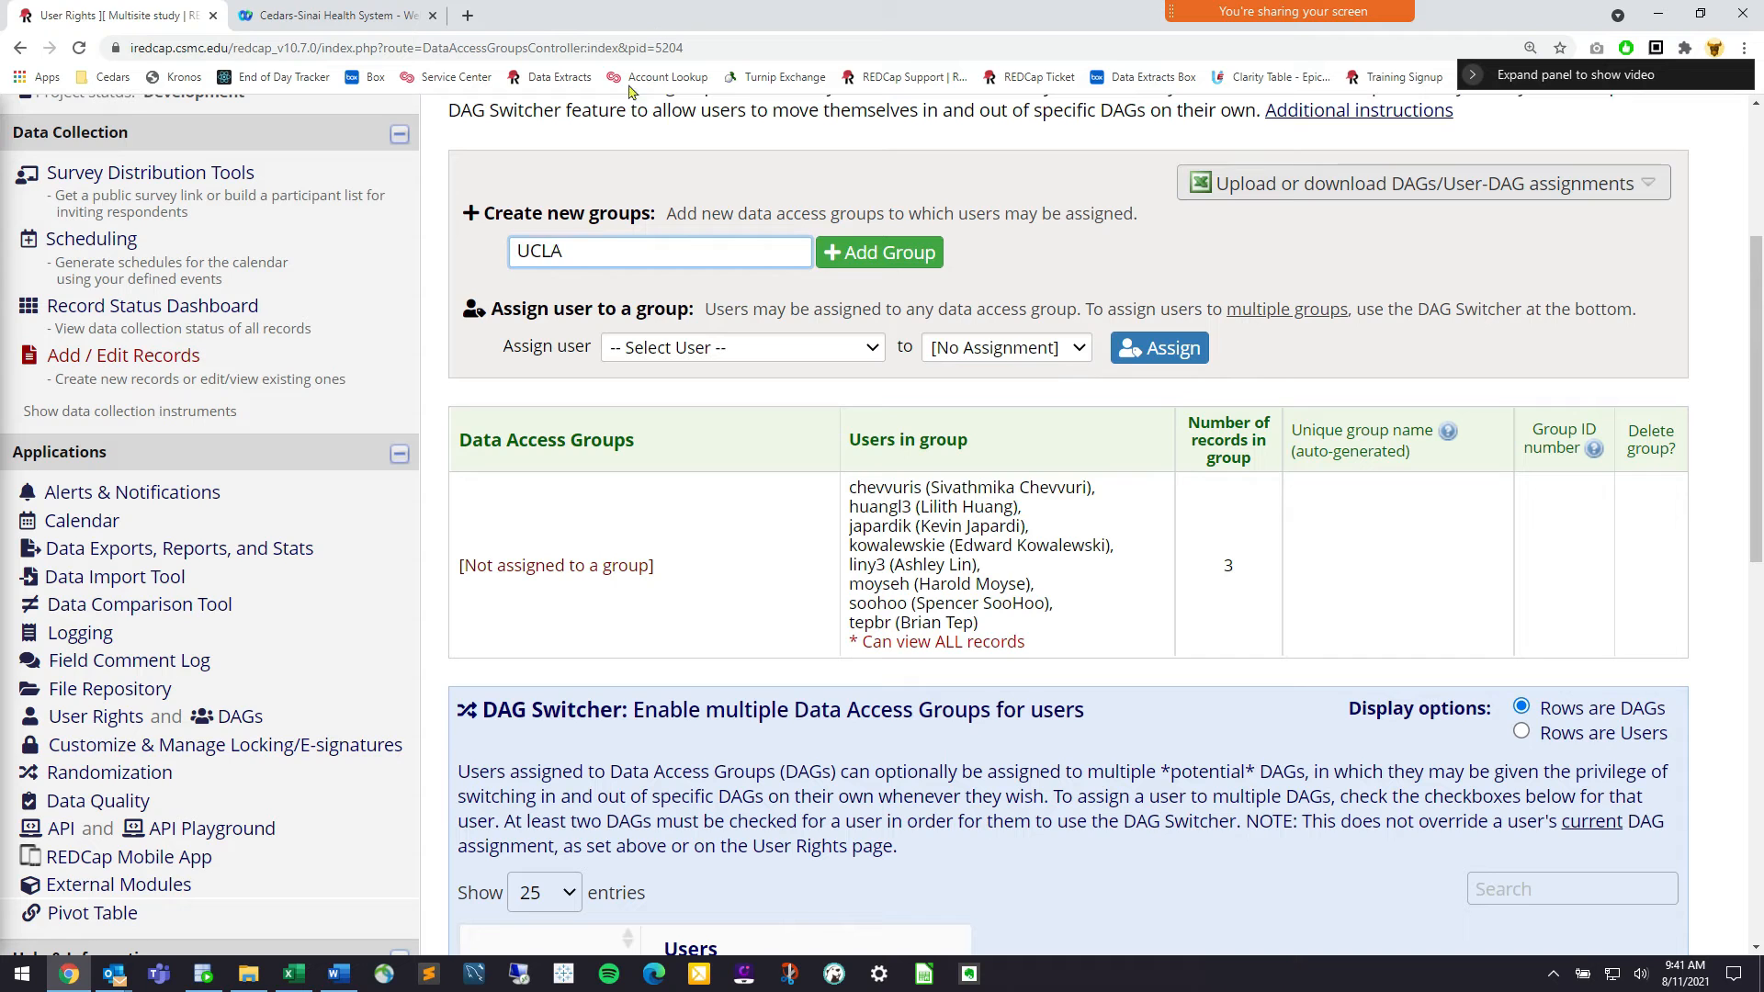
{"action": "left_click", "coordinate": [861, 265]}
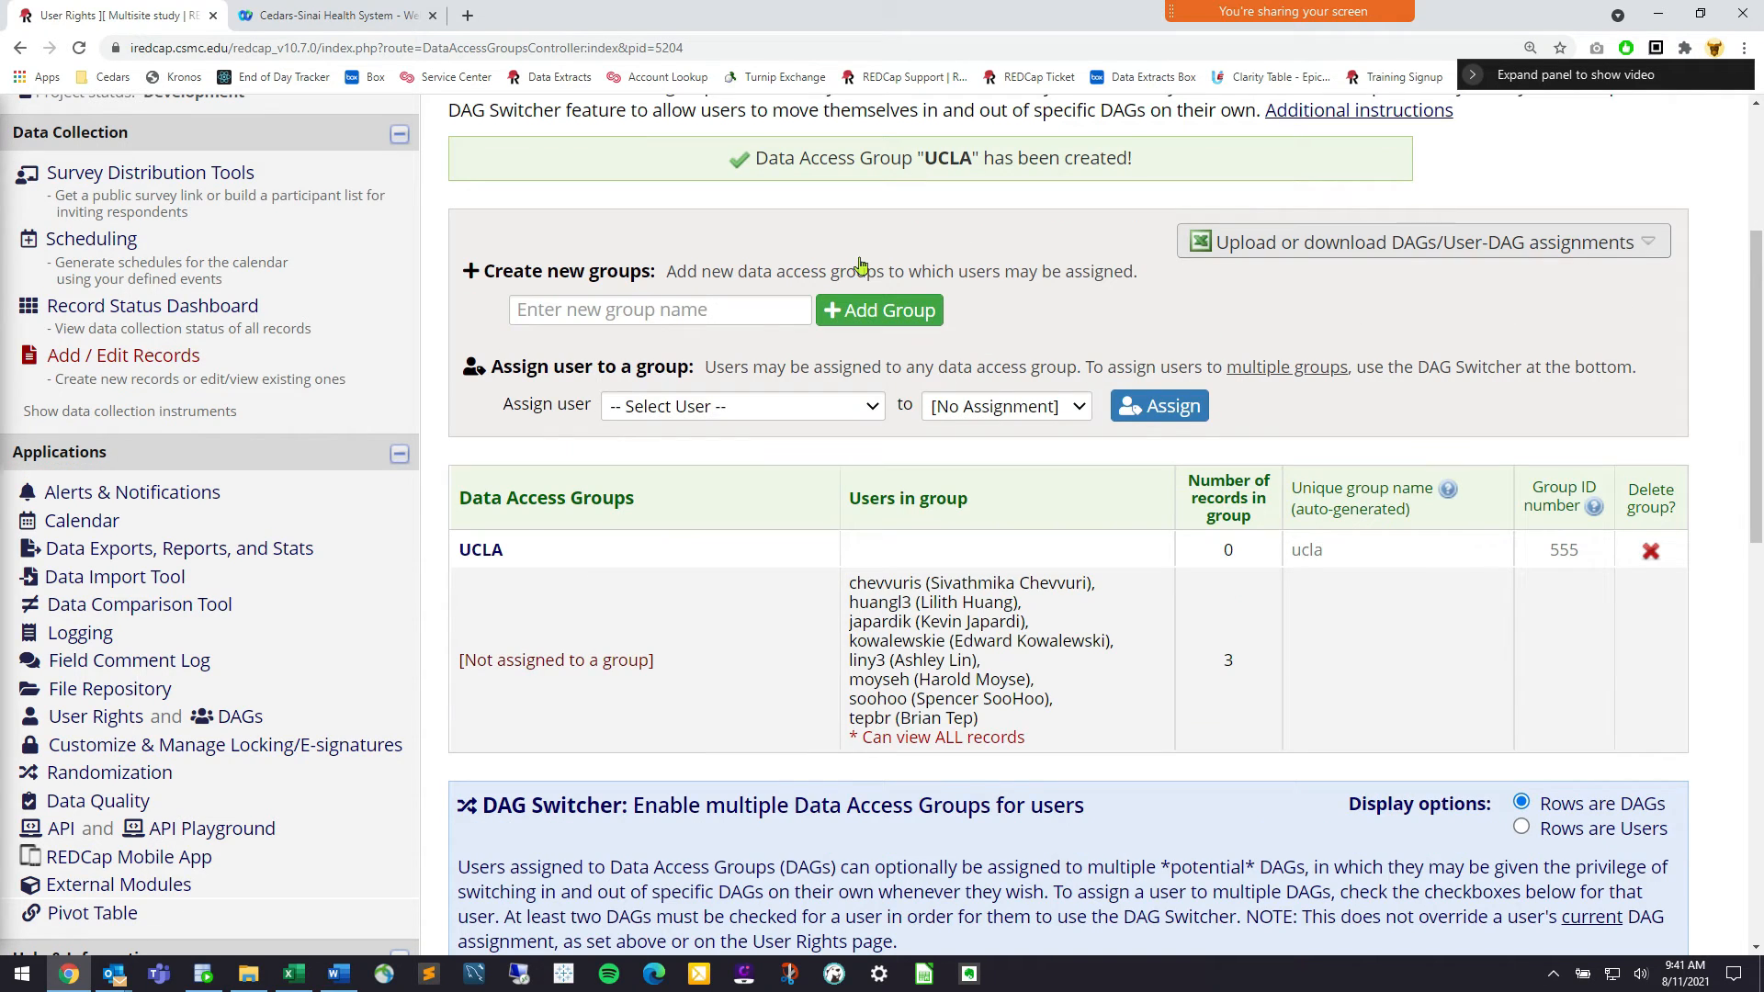
{"action": "left_click", "coordinate": [657, 308]}
{"action": "type", "text": "City of Ho"}
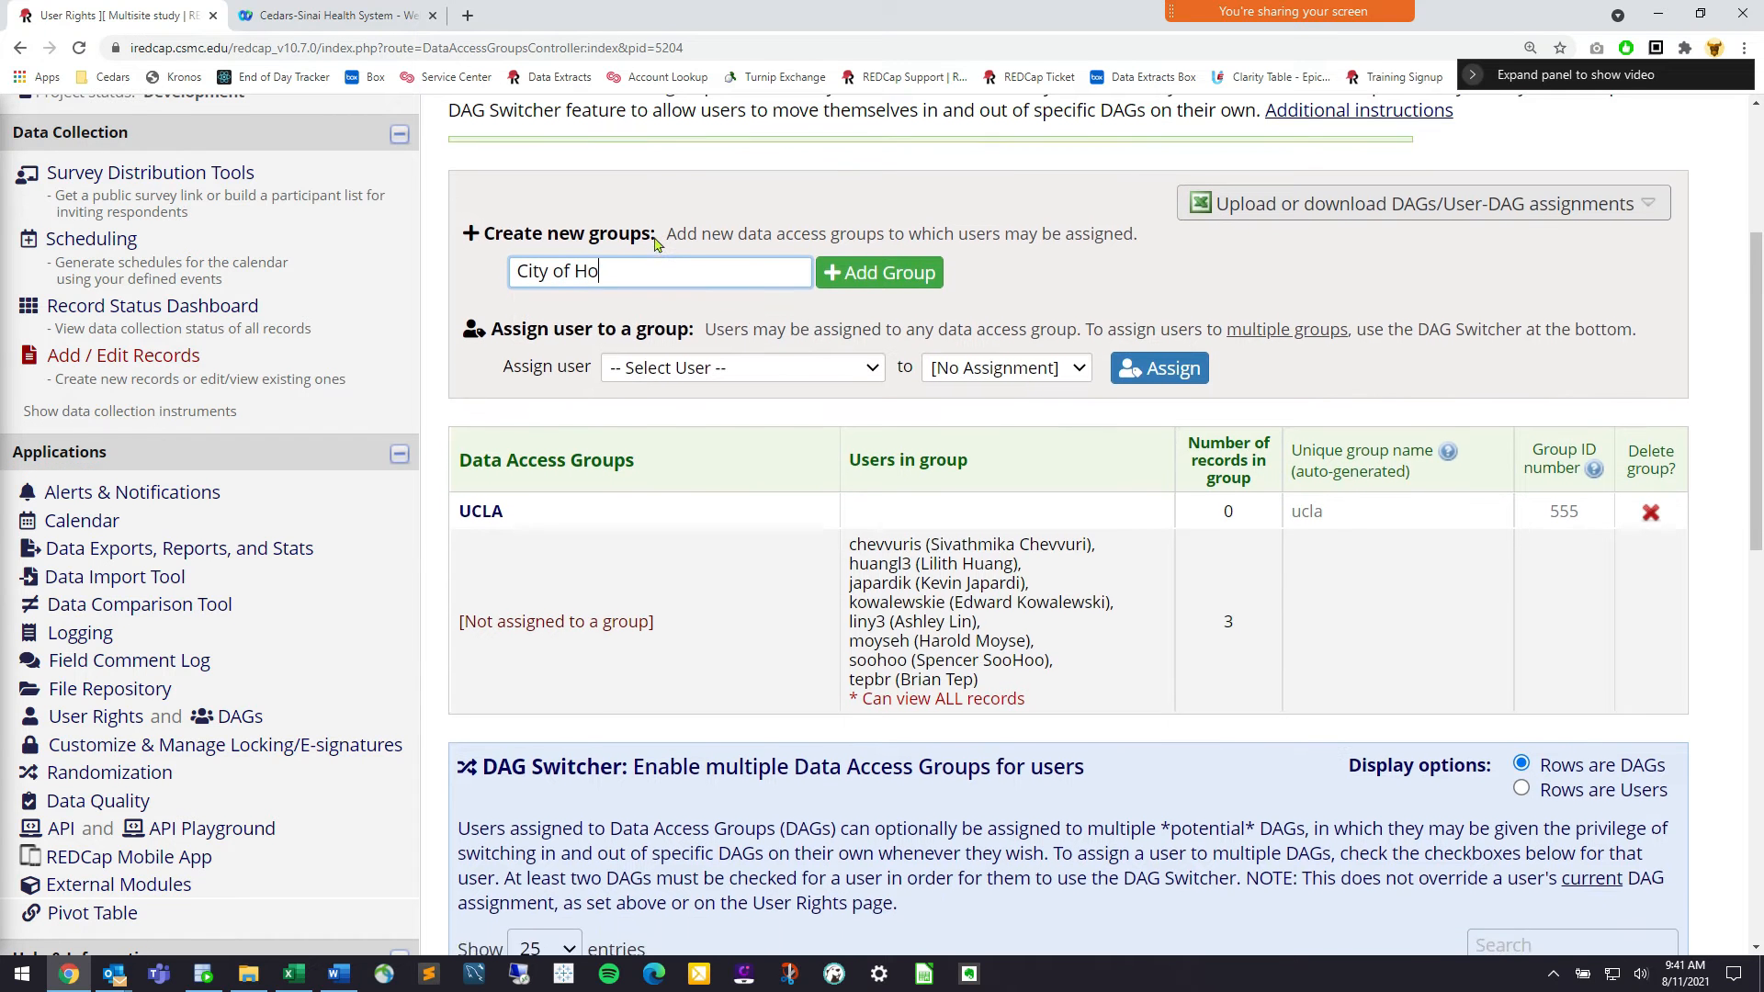
{"action": "type", "text": "pe"}
{"action": "left_click", "coordinate": [851, 252]}
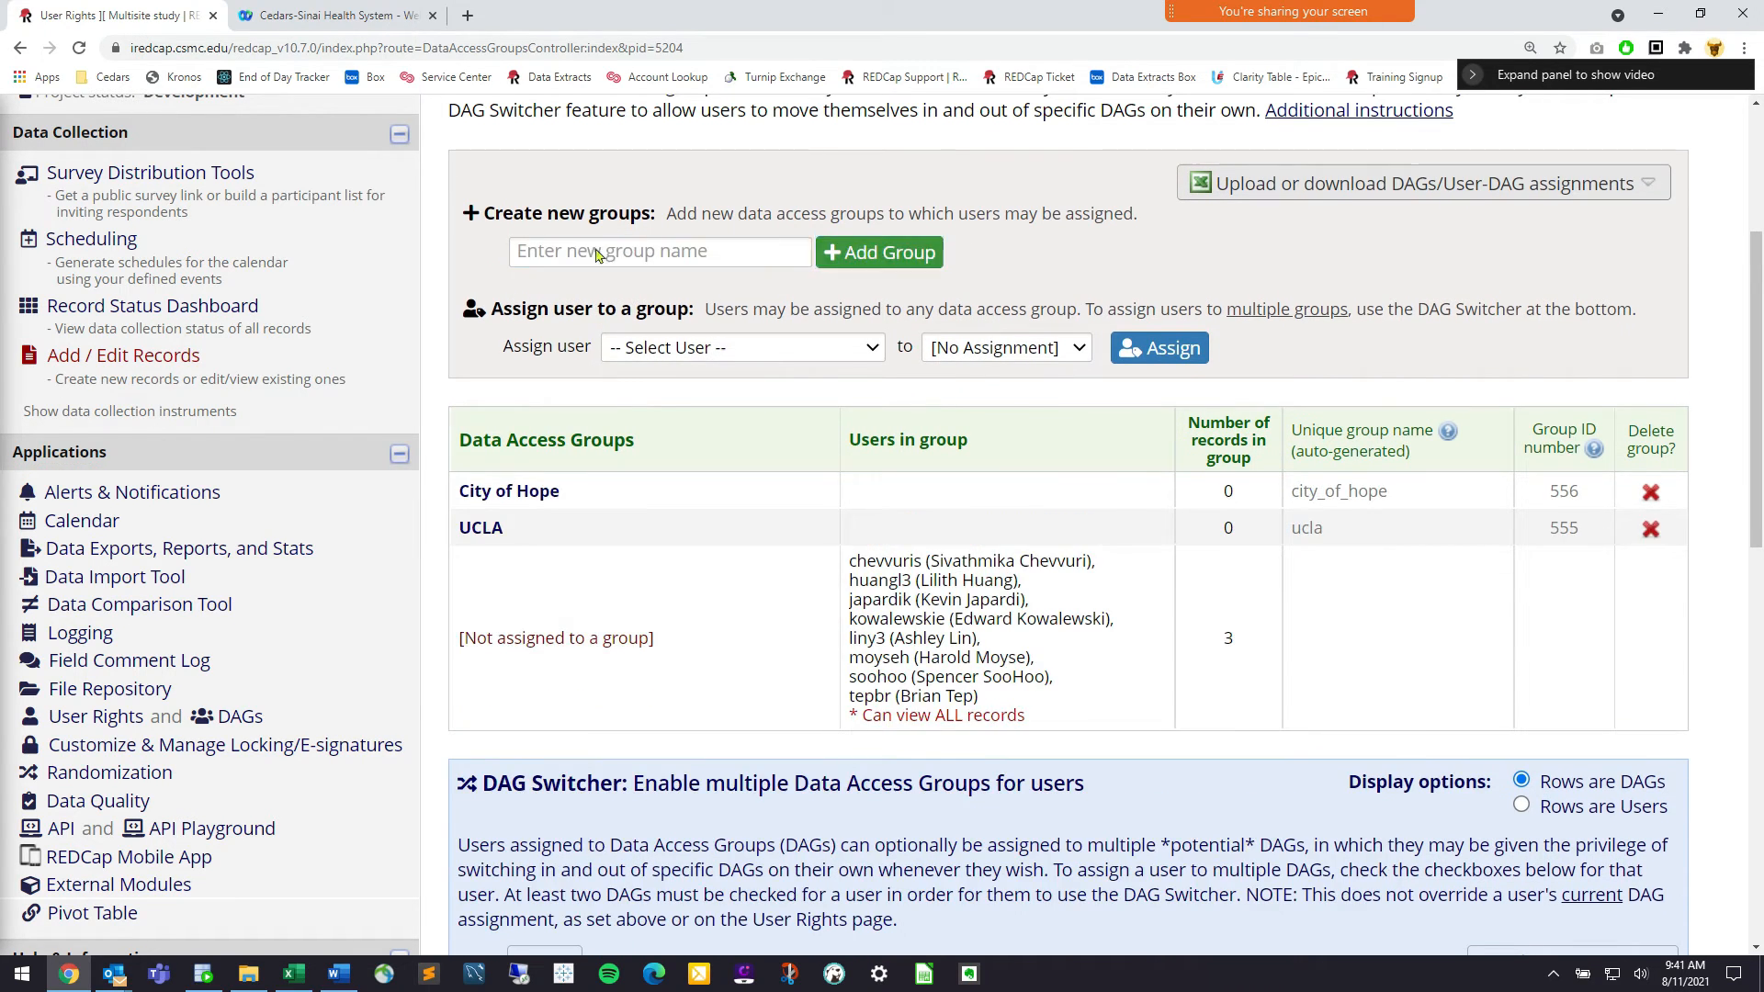
{"action": "left_click", "coordinate": [618, 307]}
{"action": "type", "text": "Cedras"}
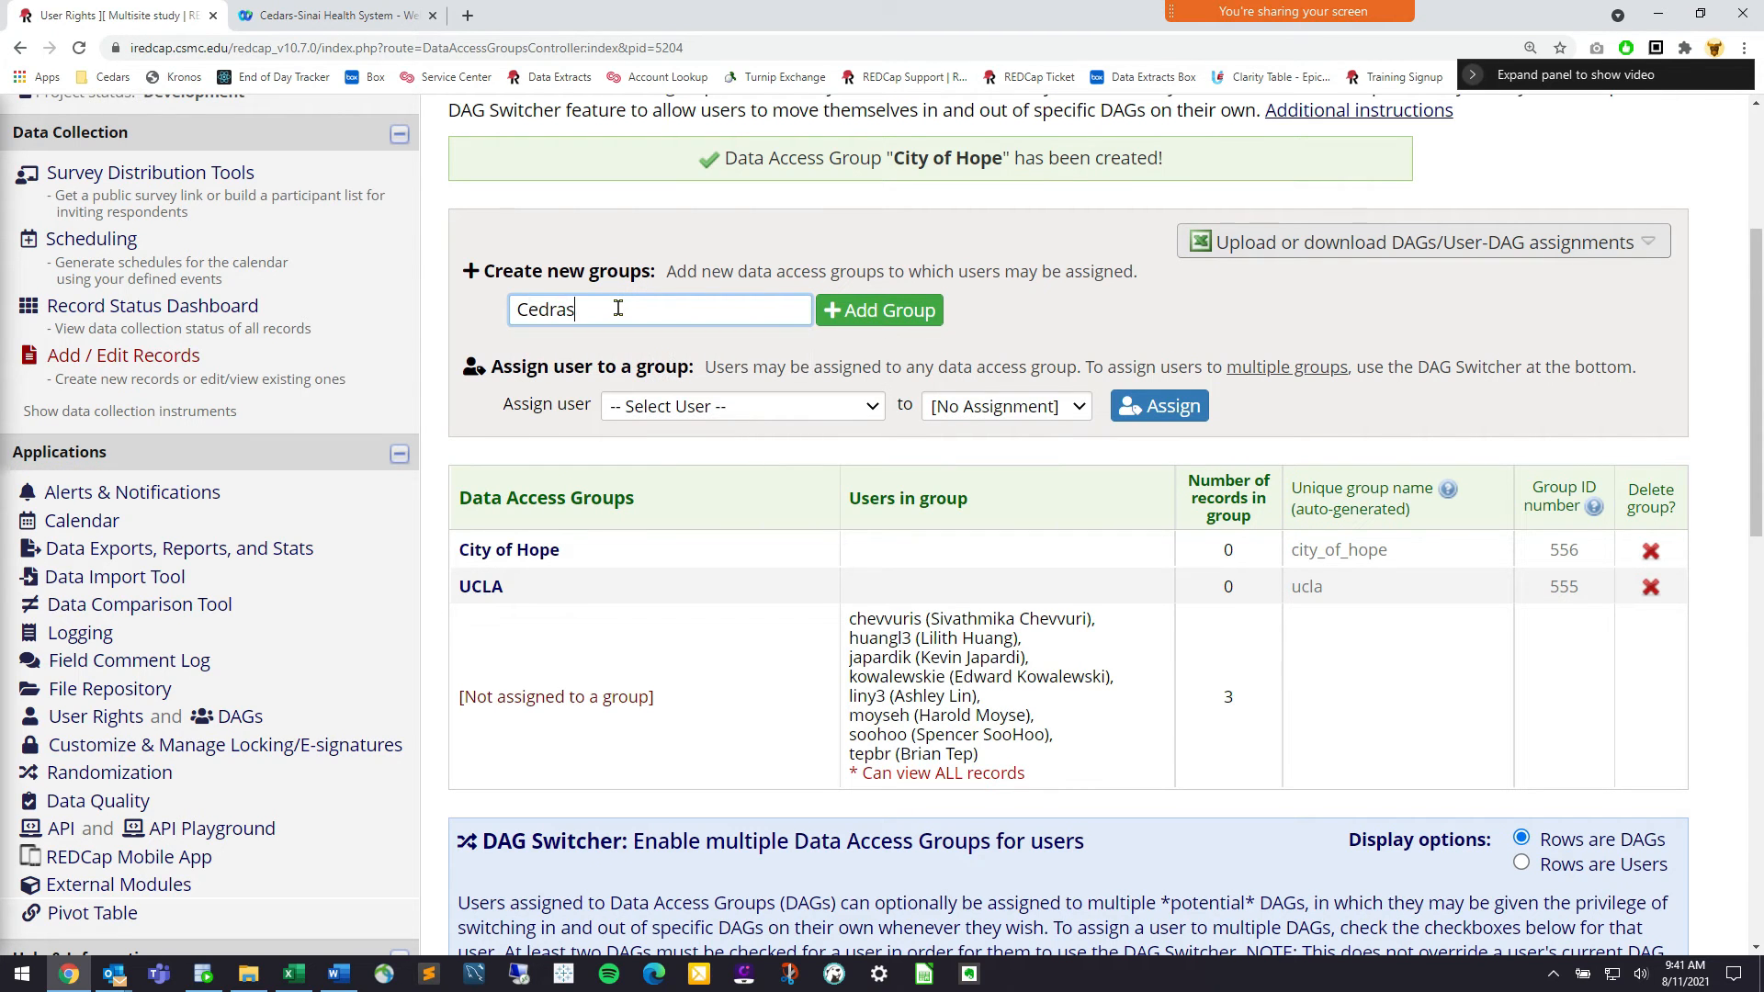
{"action": "type", "text": "-Sinai"}
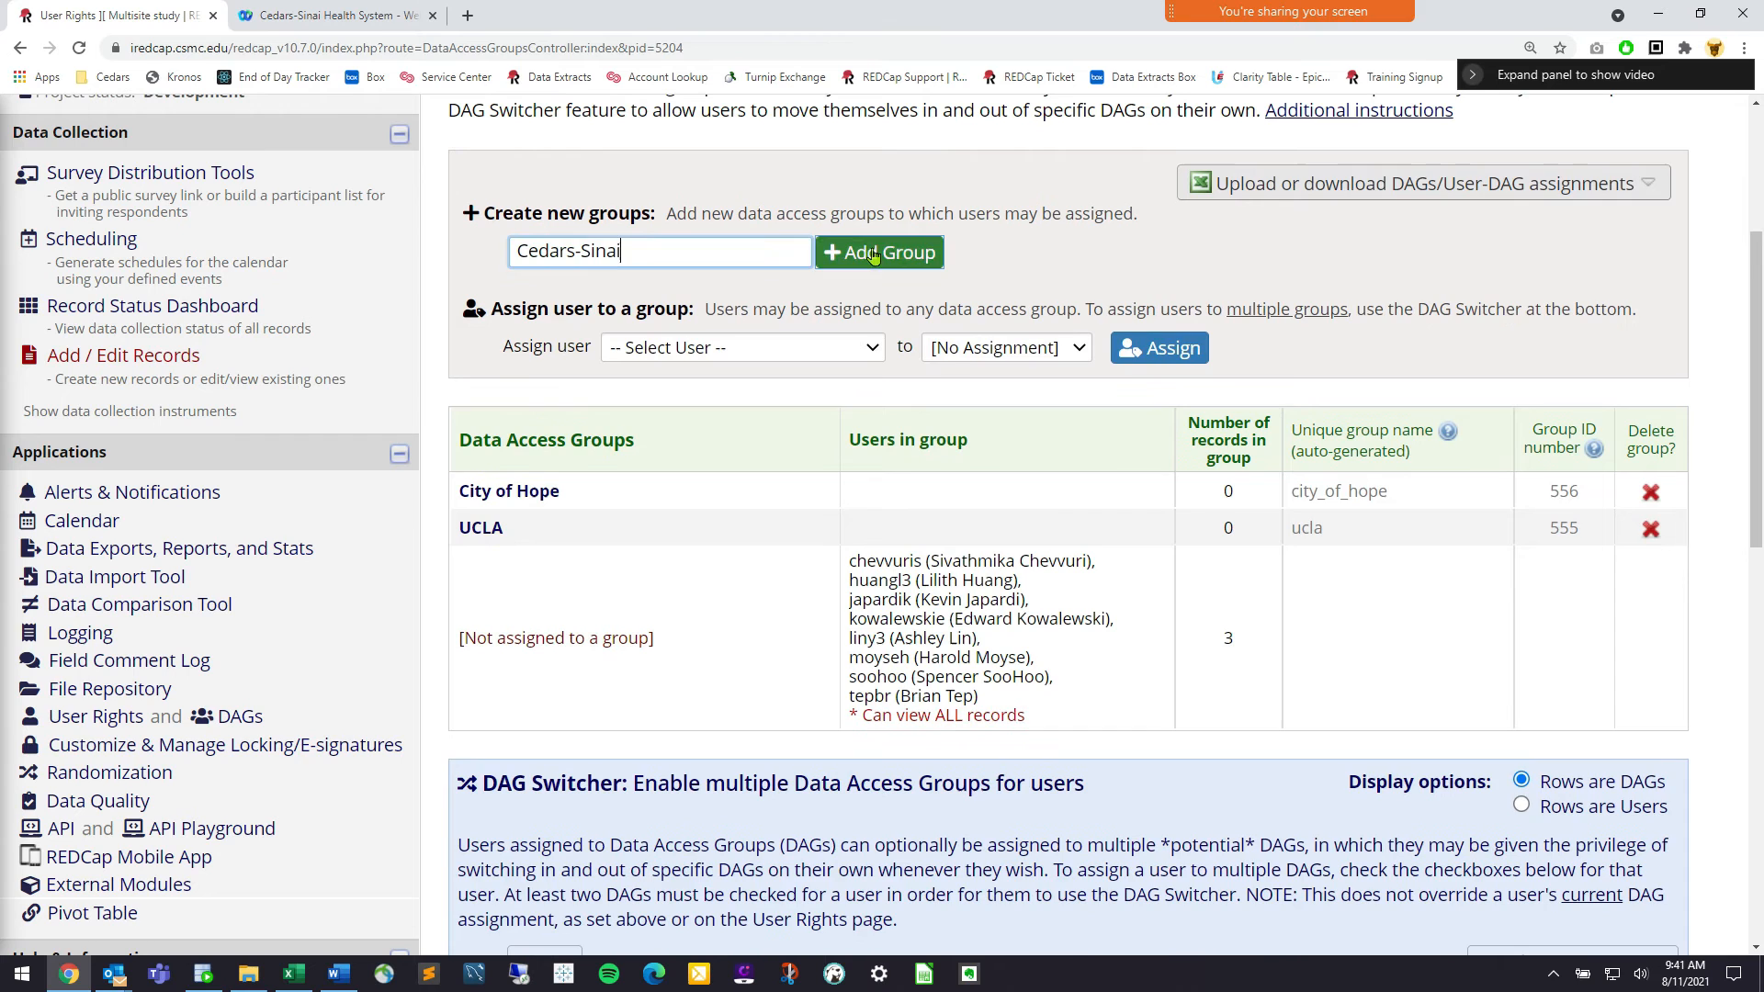
{"action": "left_click", "coordinate": [873, 254]}
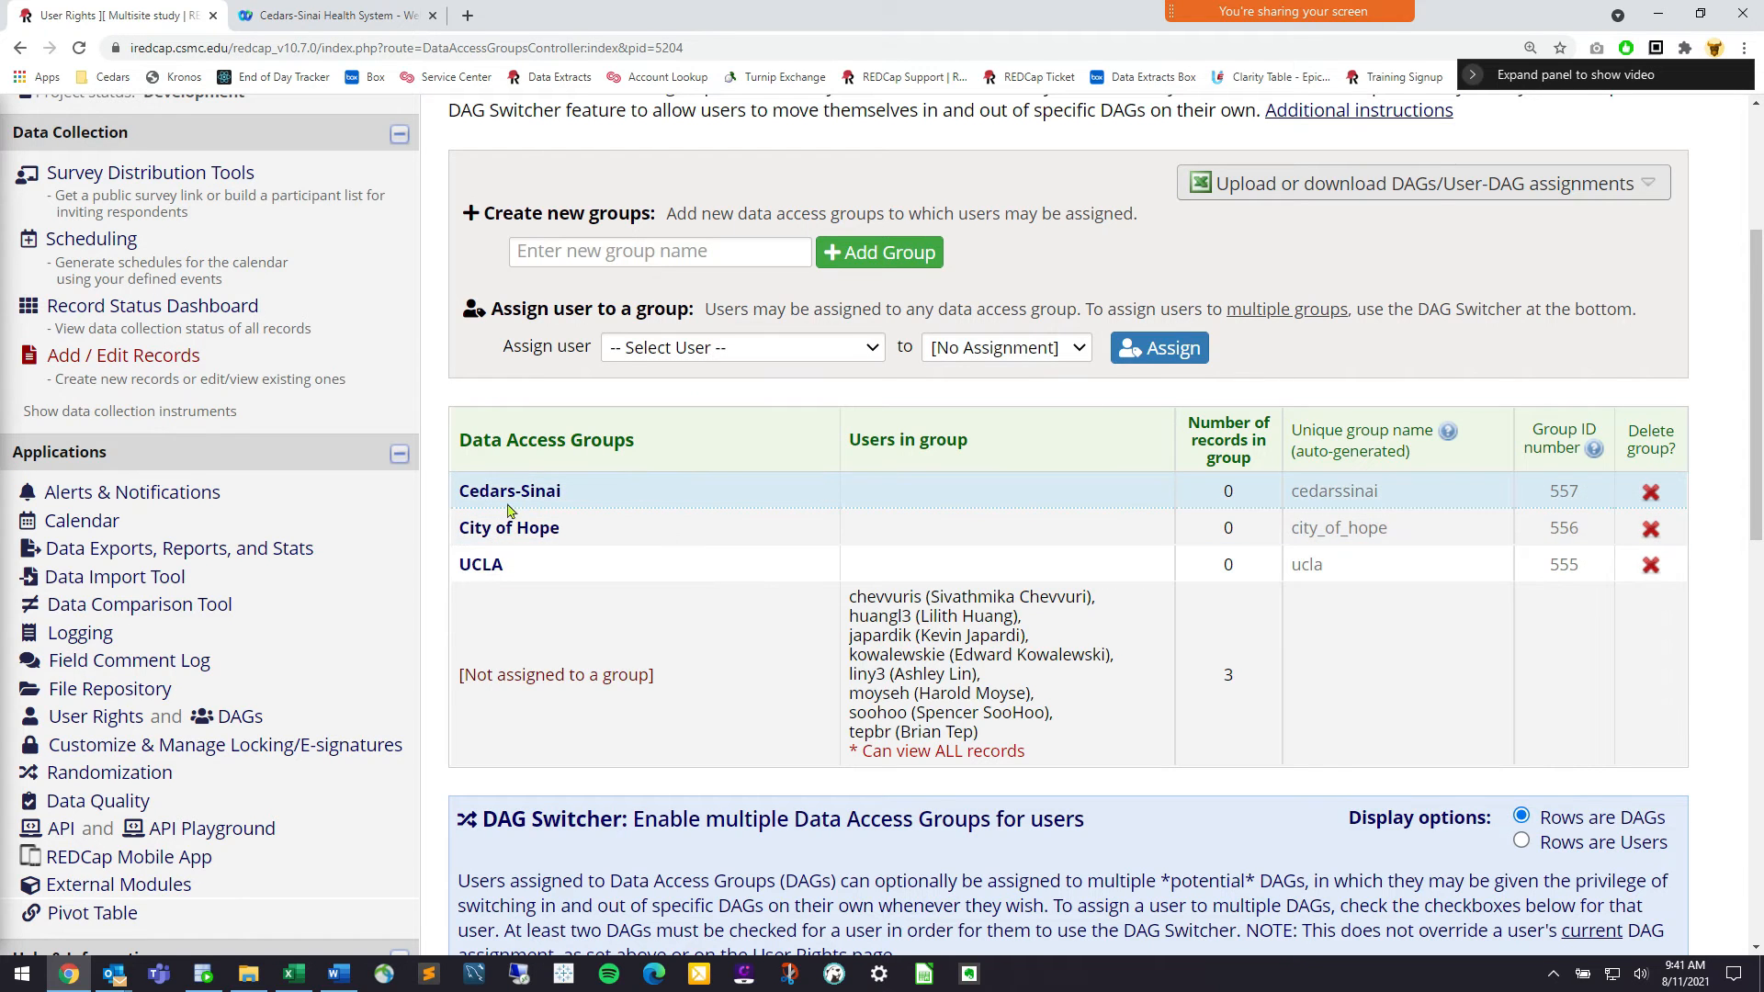
{"action": "left_click", "coordinate": [674, 354]}
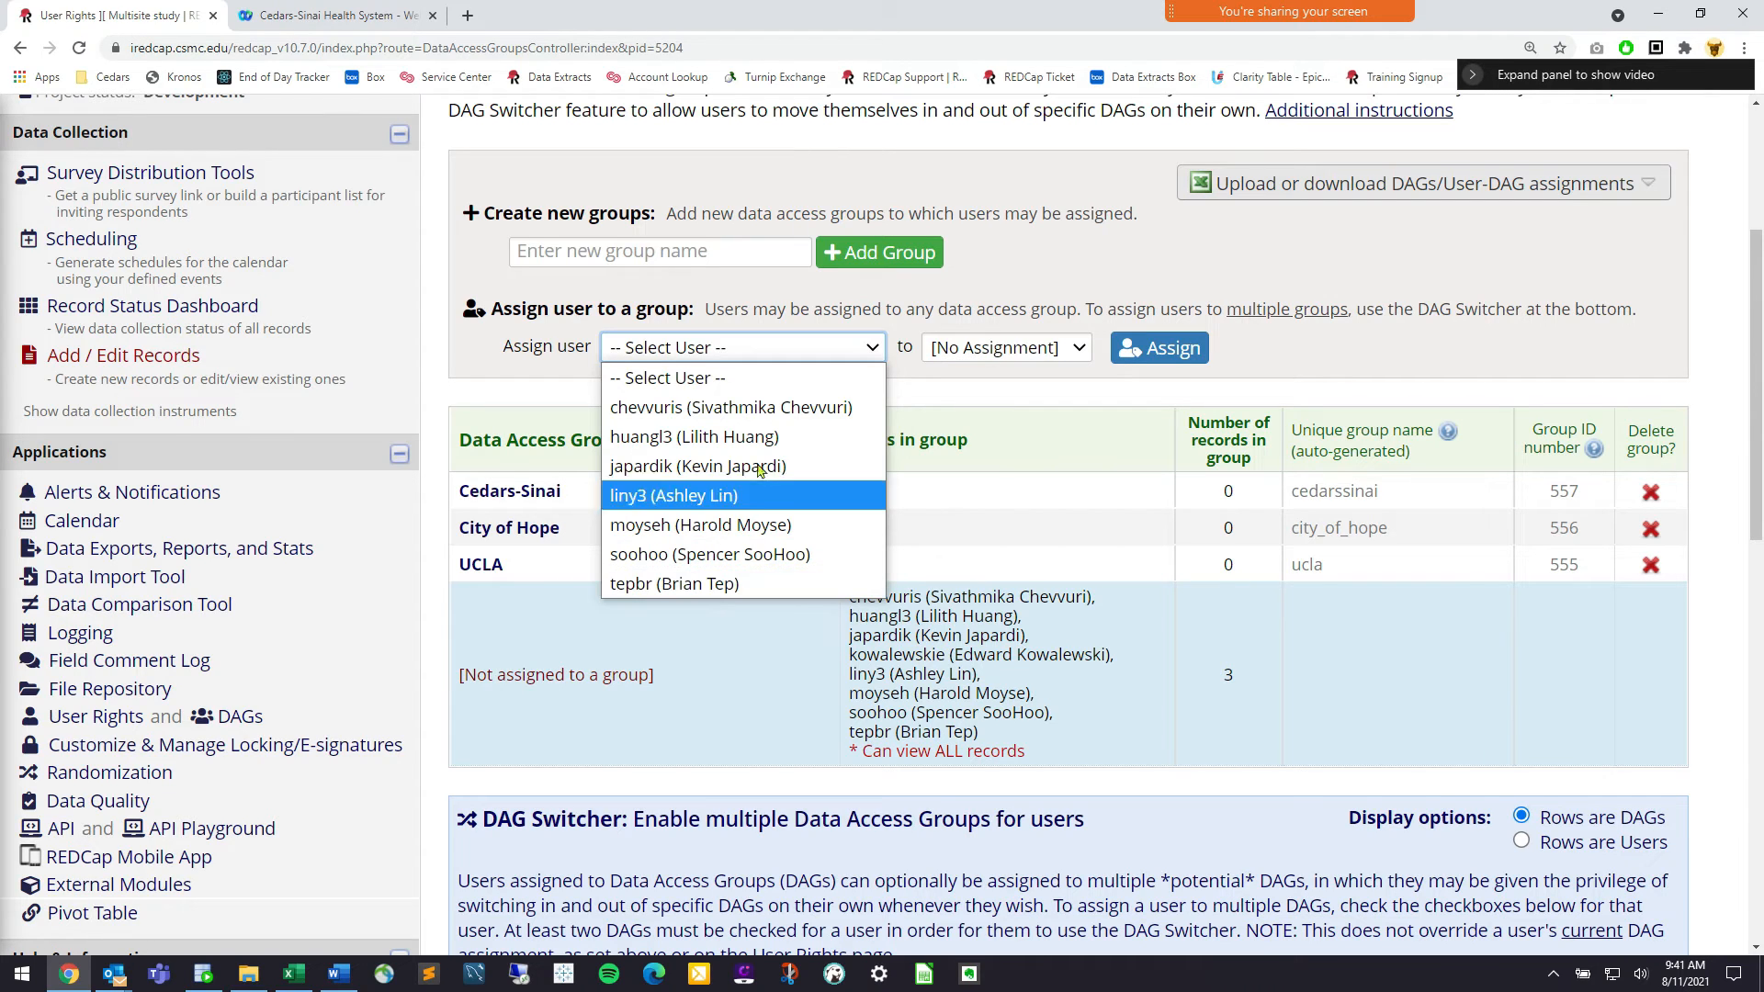
Assign the first two listed users to the City of Hope group
{"action": "left_click", "coordinate": [772, 407]}
{"action": "left_click", "coordinate": [980, 350]}
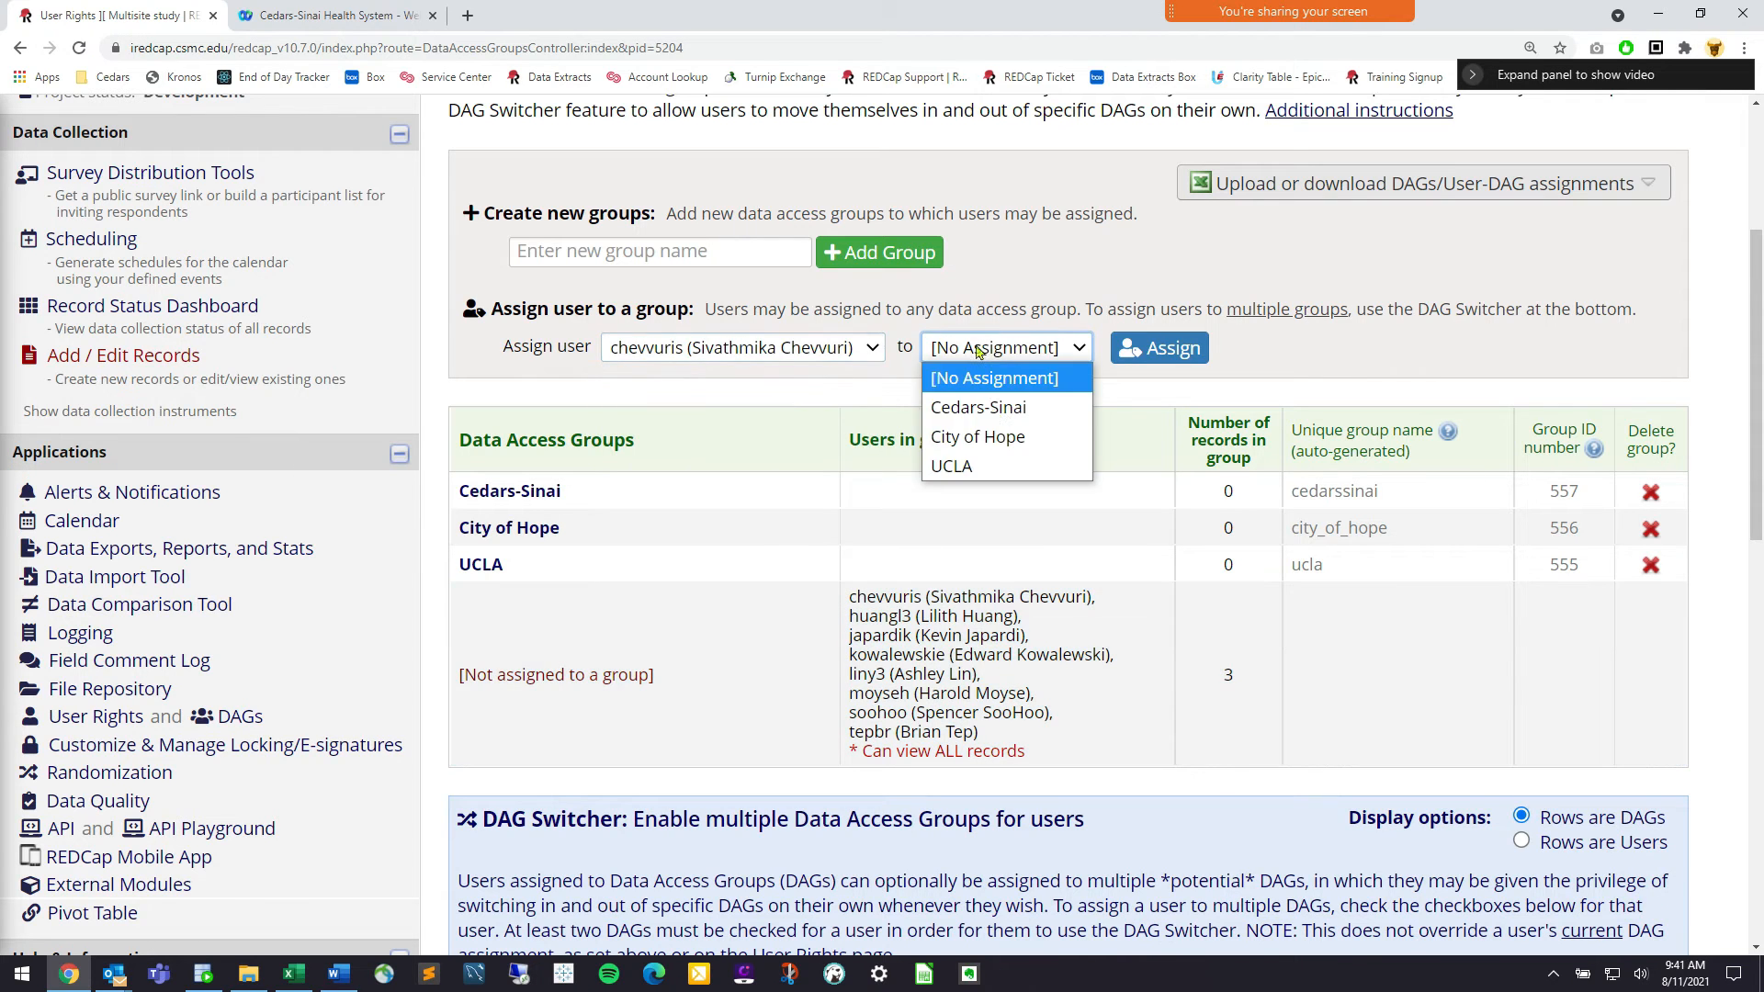
{"action": "left_click", "coordinate": [1000, 437]}
{"action": "left_click", "coordinate": [1159, 348]}
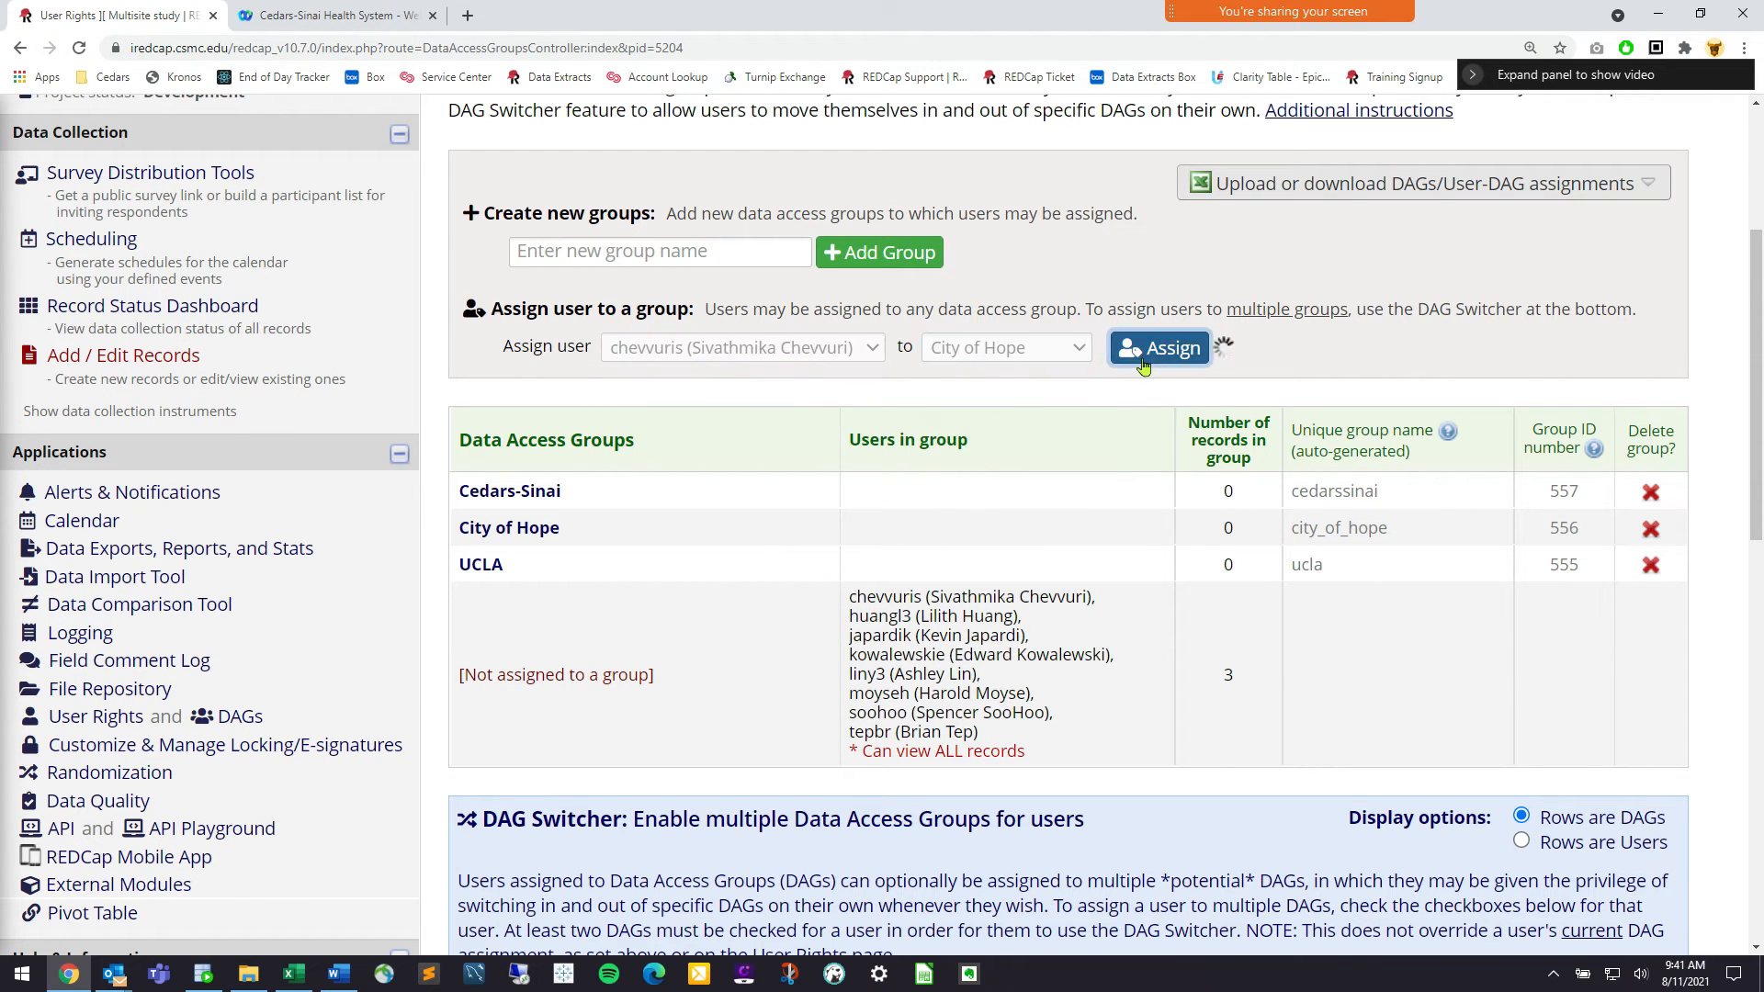
{"action": "left_click", "coordinate": [754, 410]}
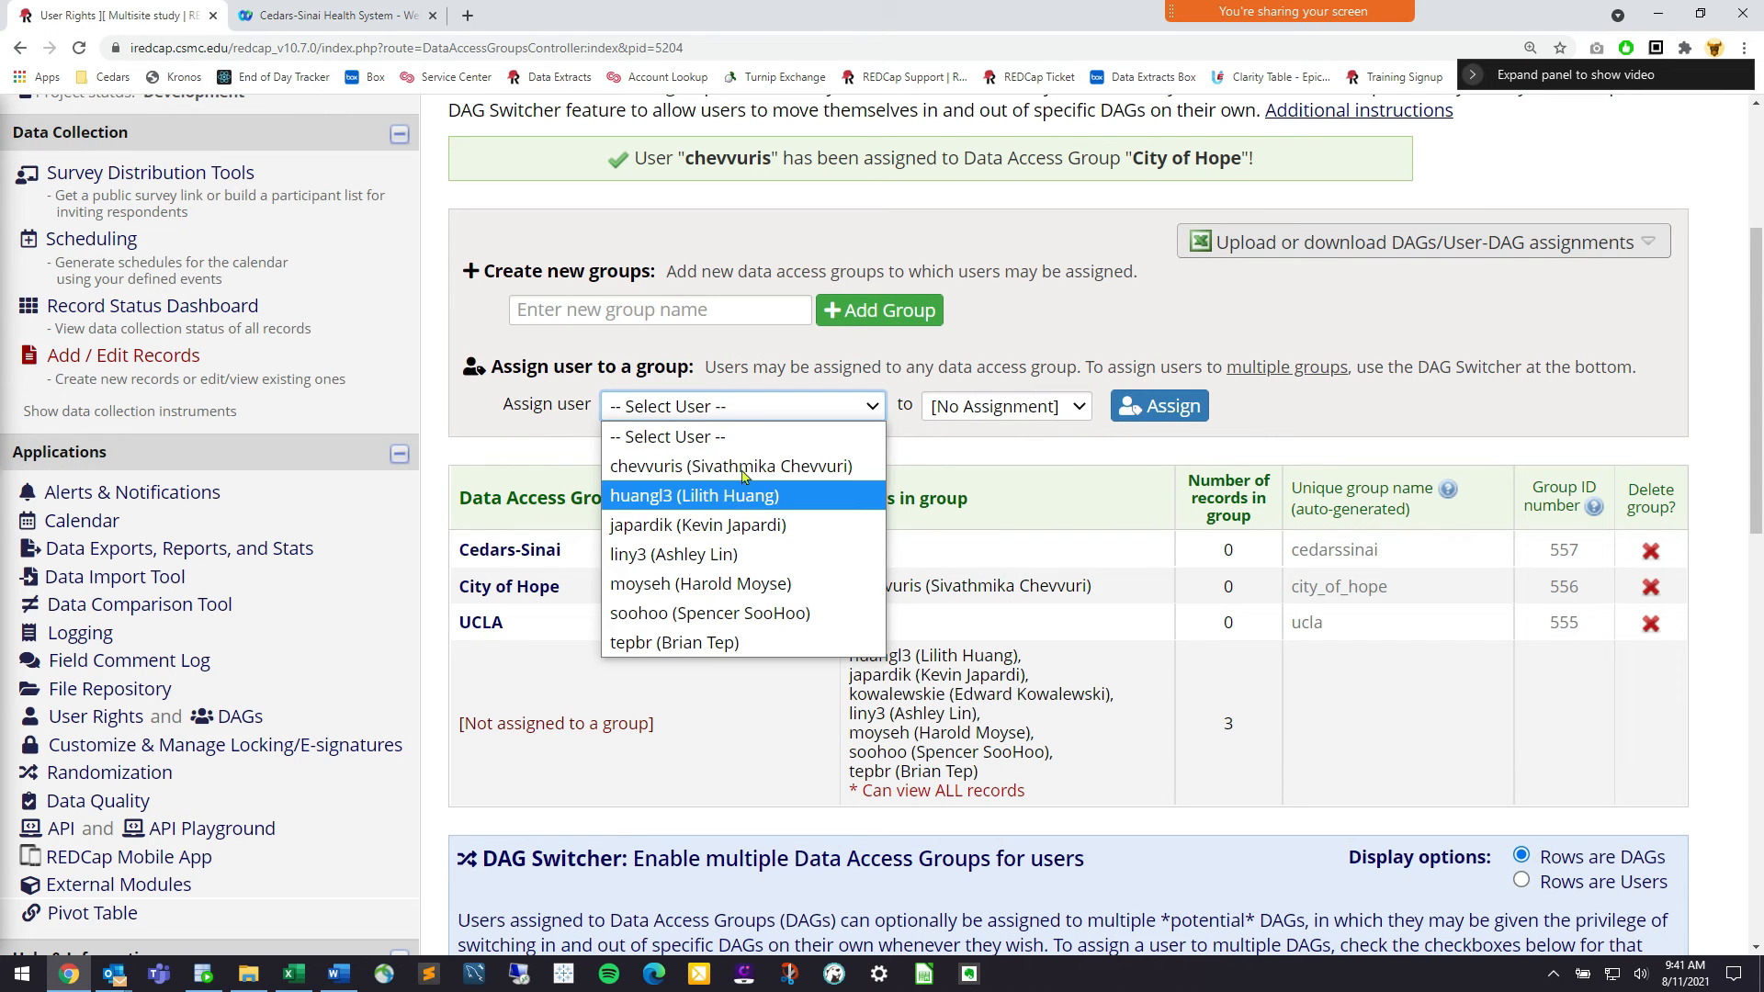
{"action": "left_click", "coordinate": [754, 497]}
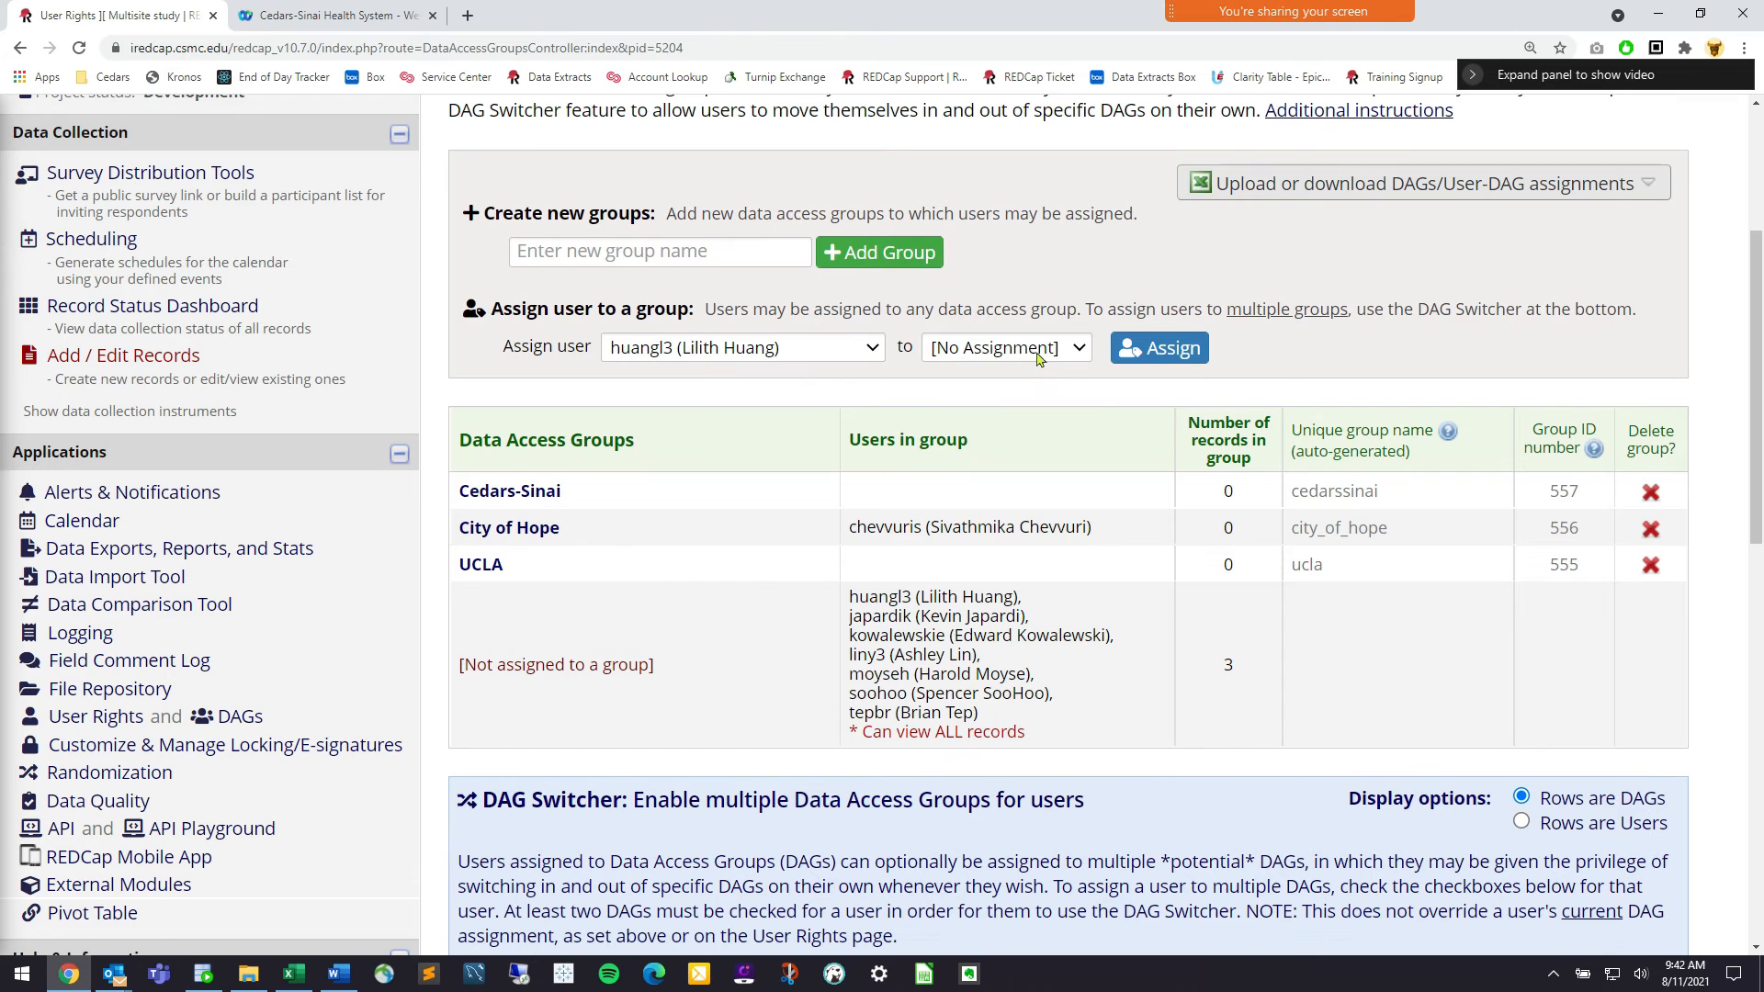
{"action": "left_click", "coordinate": [1040, 359]}
{"action": "left_click", "coordinate": [1024, 437]}
{"action": "left_click", "coordinate": [1136, 356]}
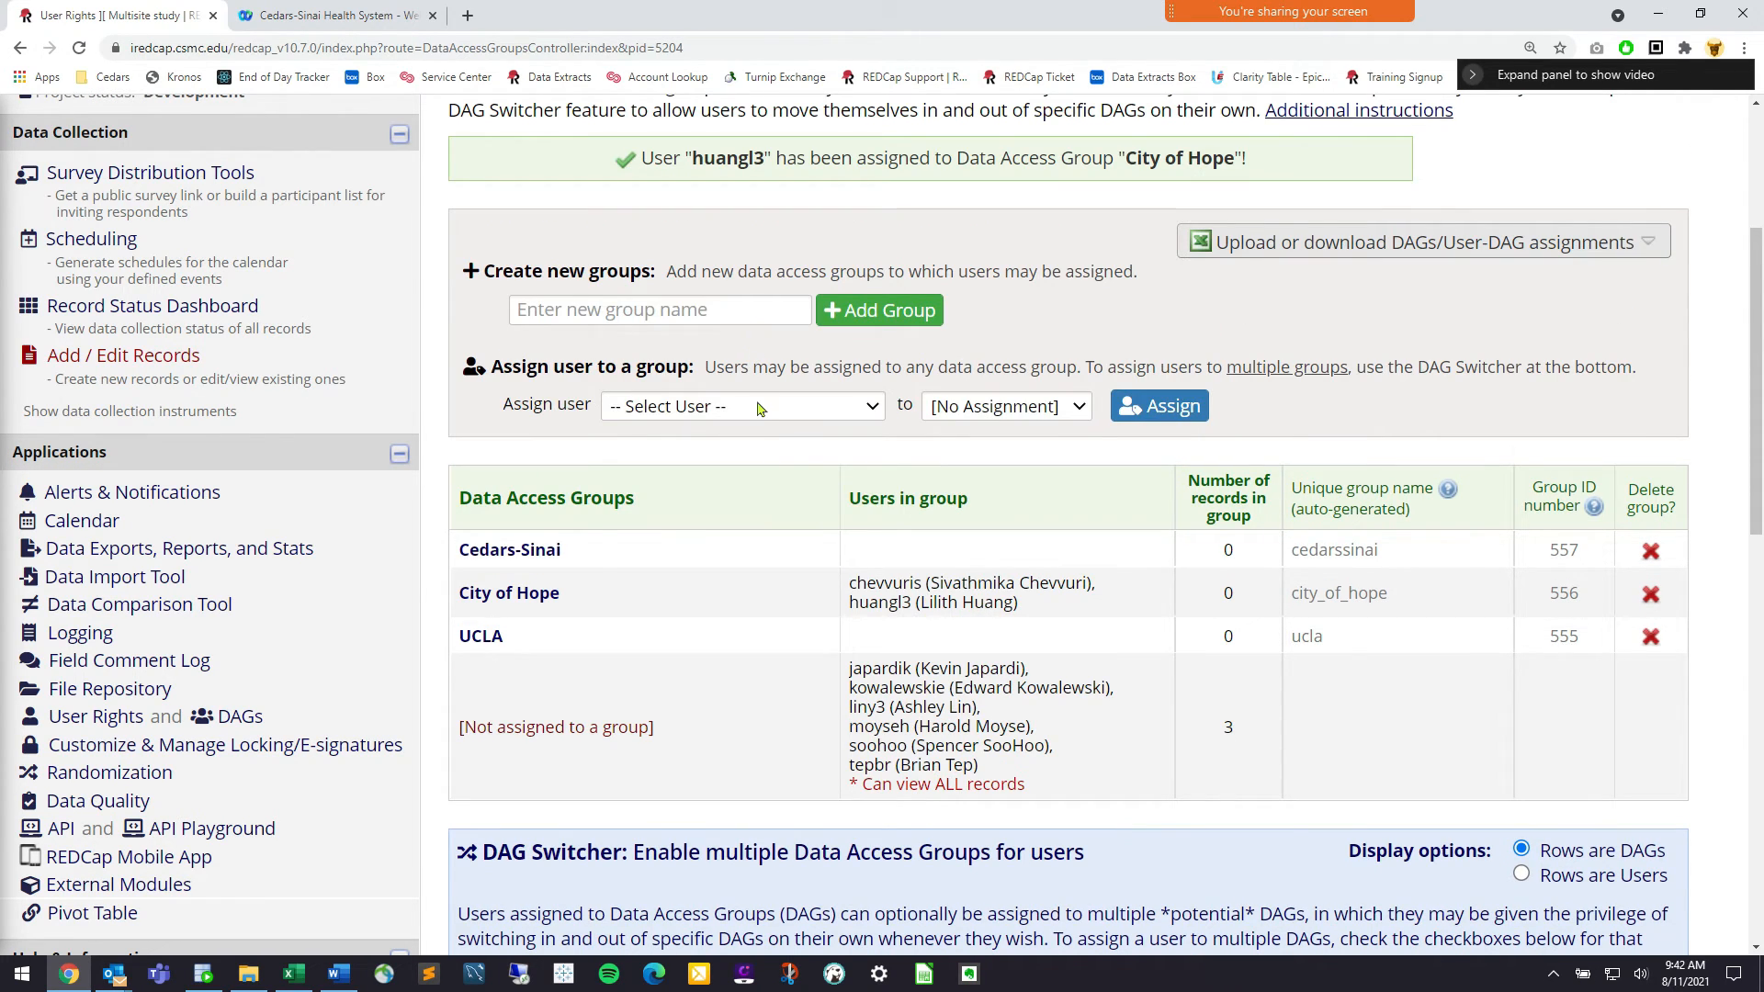
Assign the next three unassigned users to the UCLA group
{"action": "left_click", "coordinate": [758, 408]}
{"action": "left_click", "coordinate": [759, 526]}
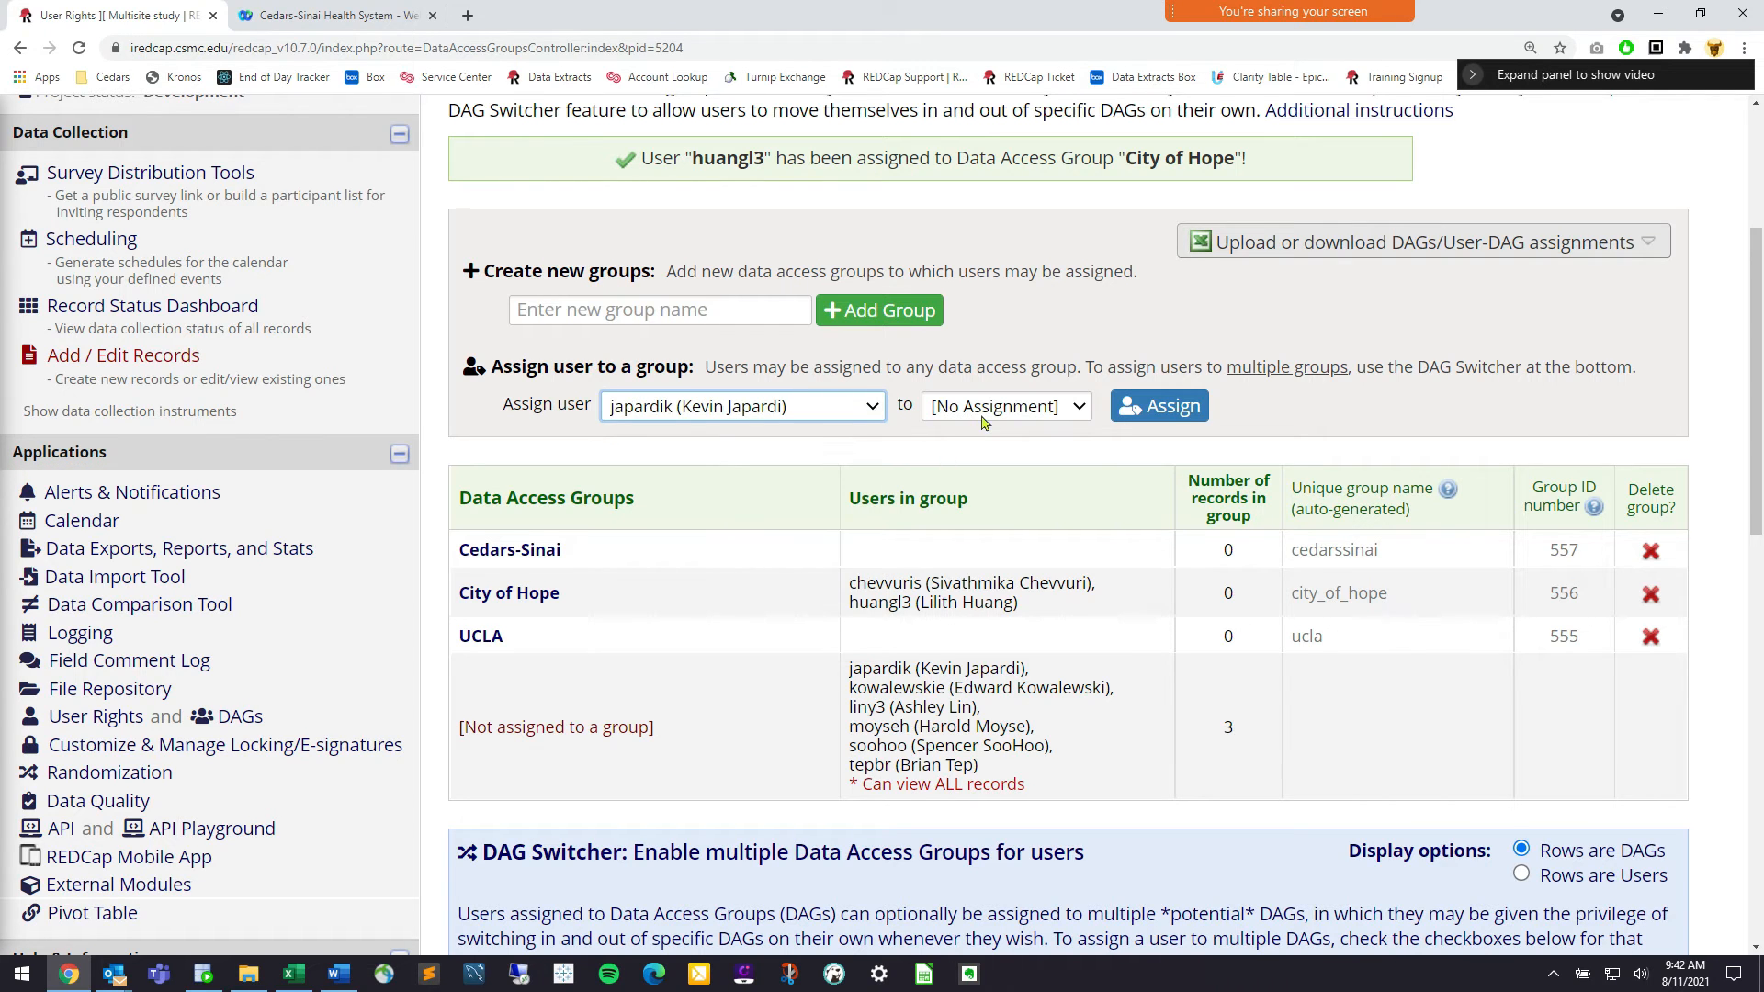
{"action": "left_click", "coordinate": [981, 413]}
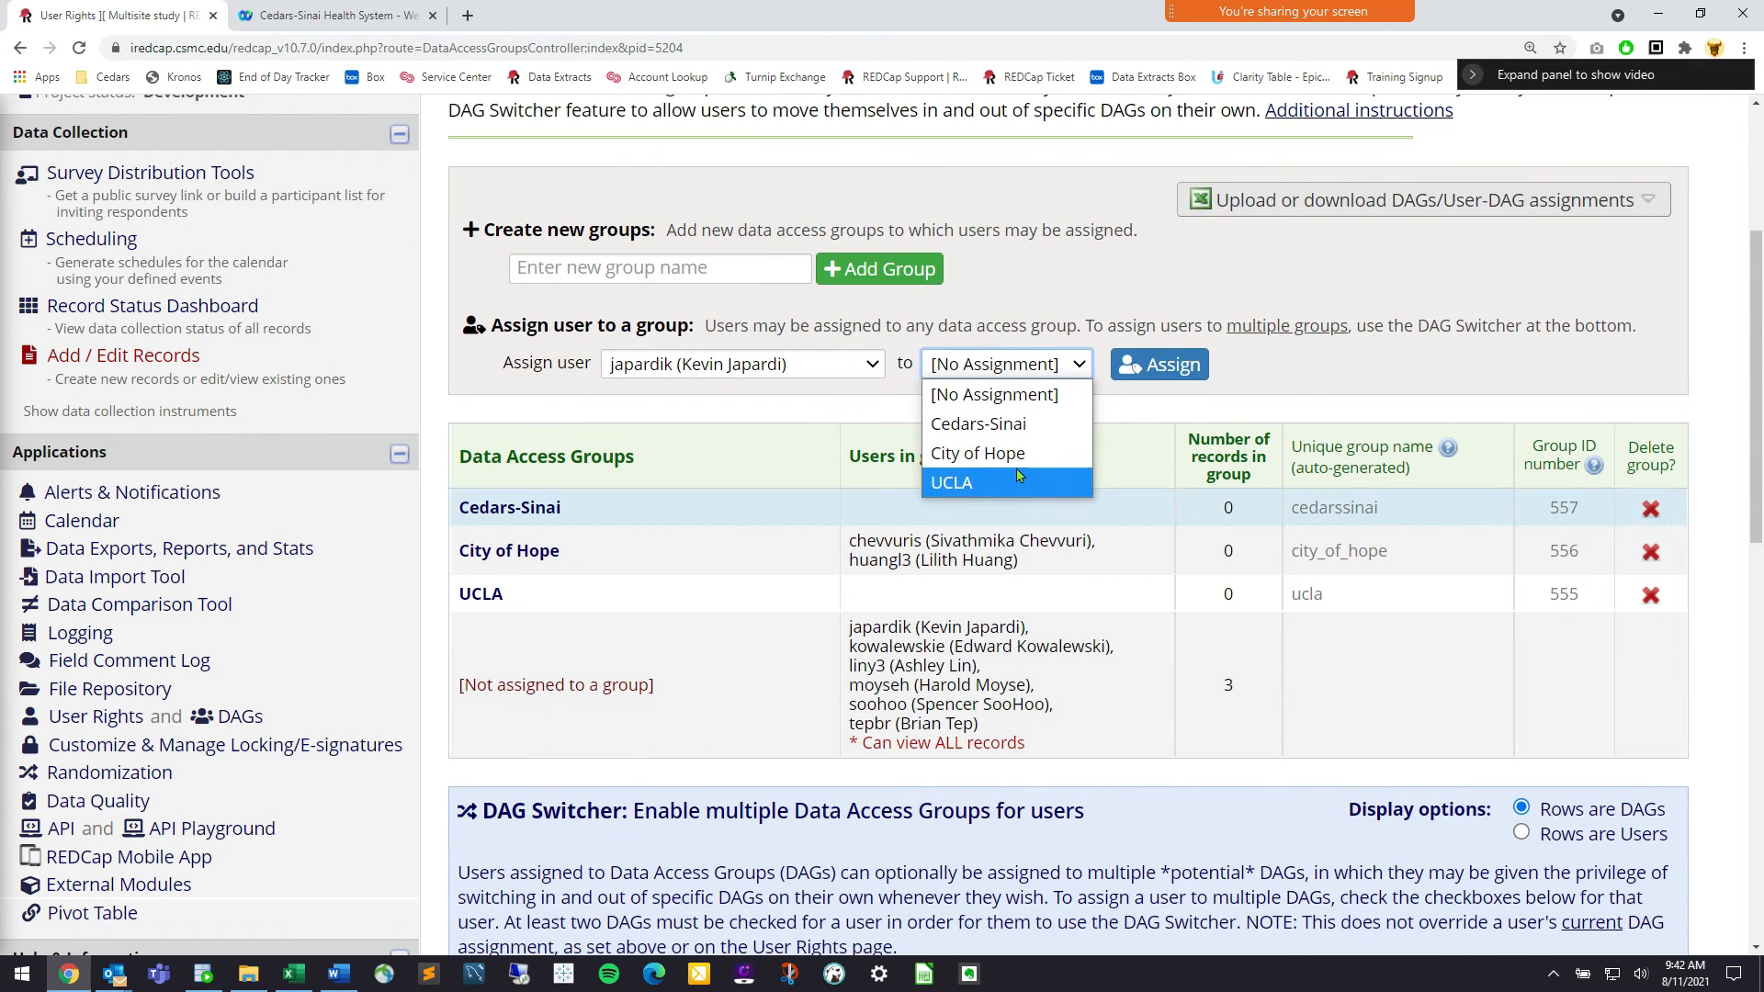
{"action": "left_click", "coordinate": [1017, 474]}
{"action": "left_click", "coordinate": [1129, 360]}
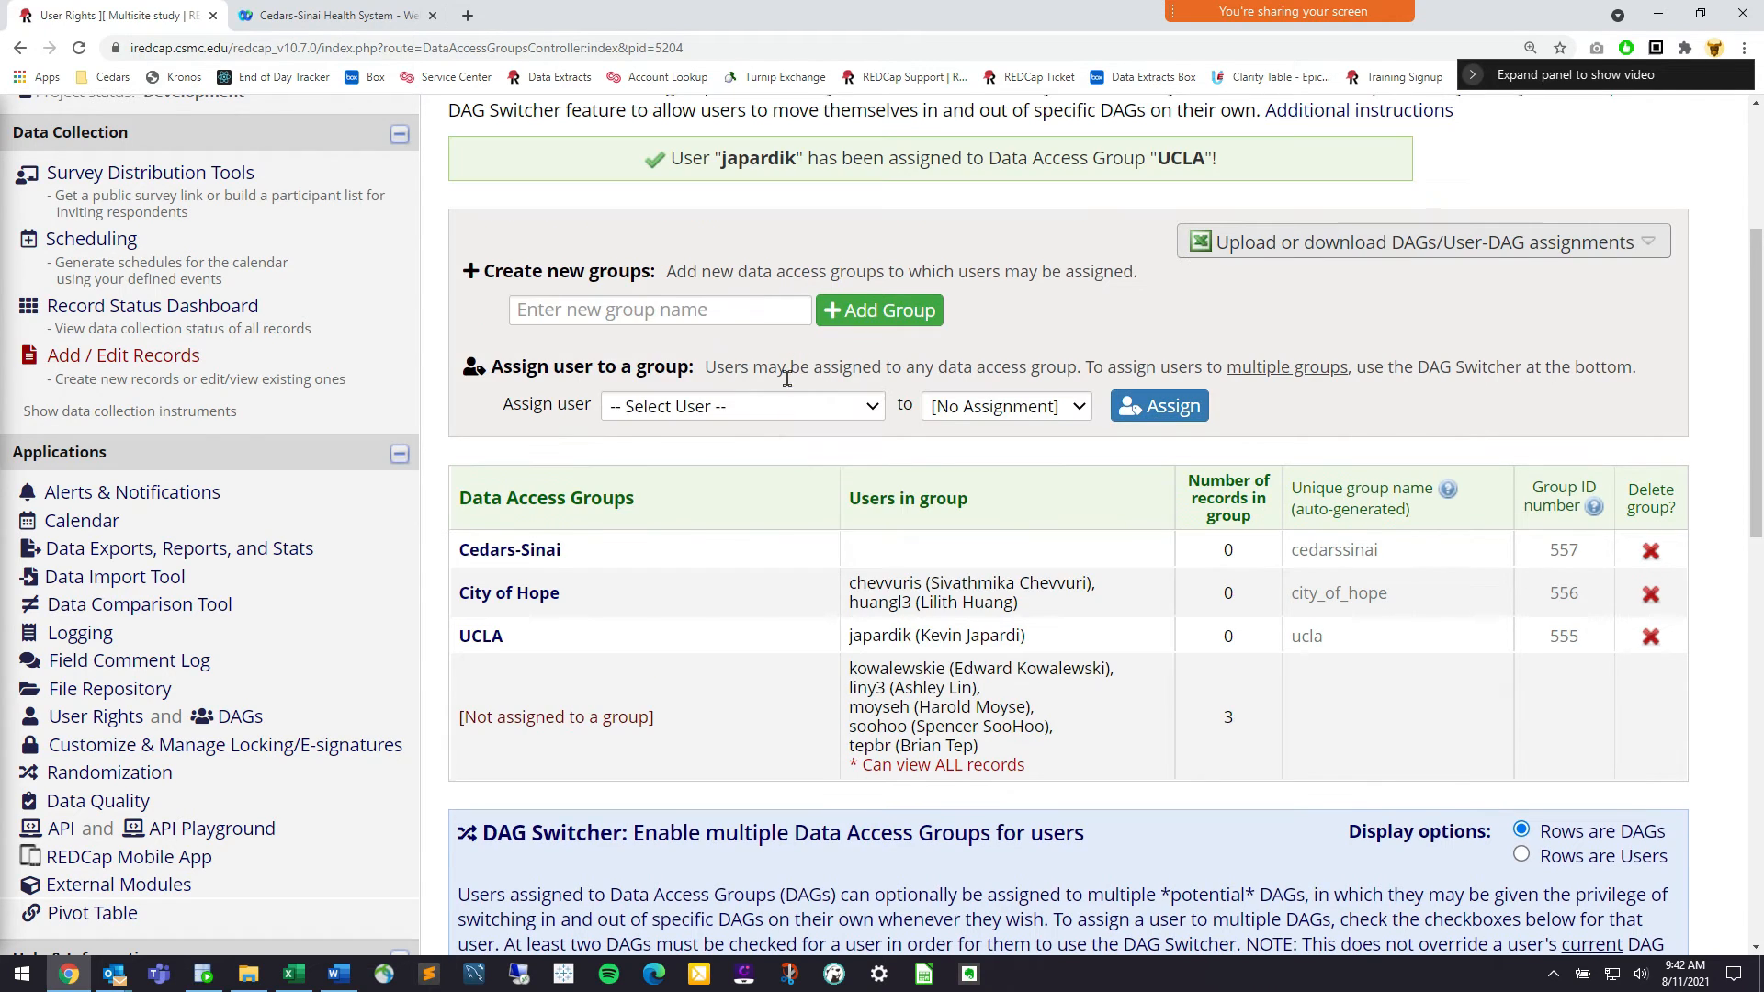
{"action": "left_click", "coordinate": [785, 416]}
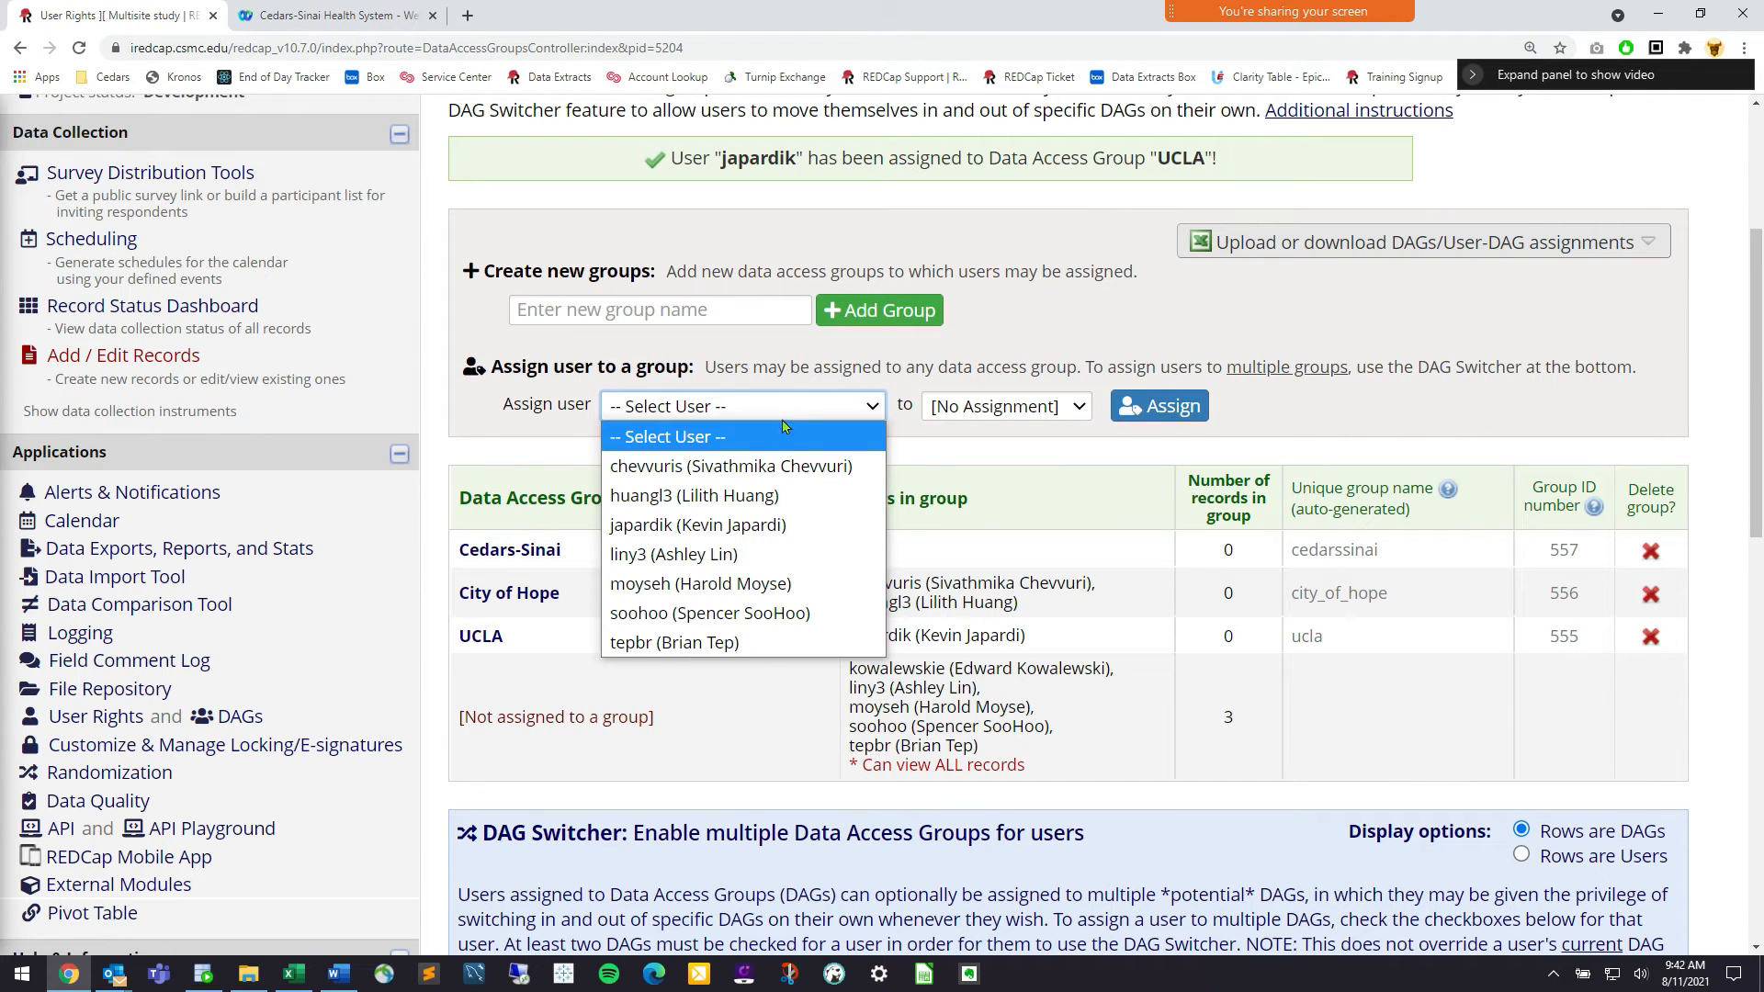
{"action": "left_click", "coordinate": [754, 554]}
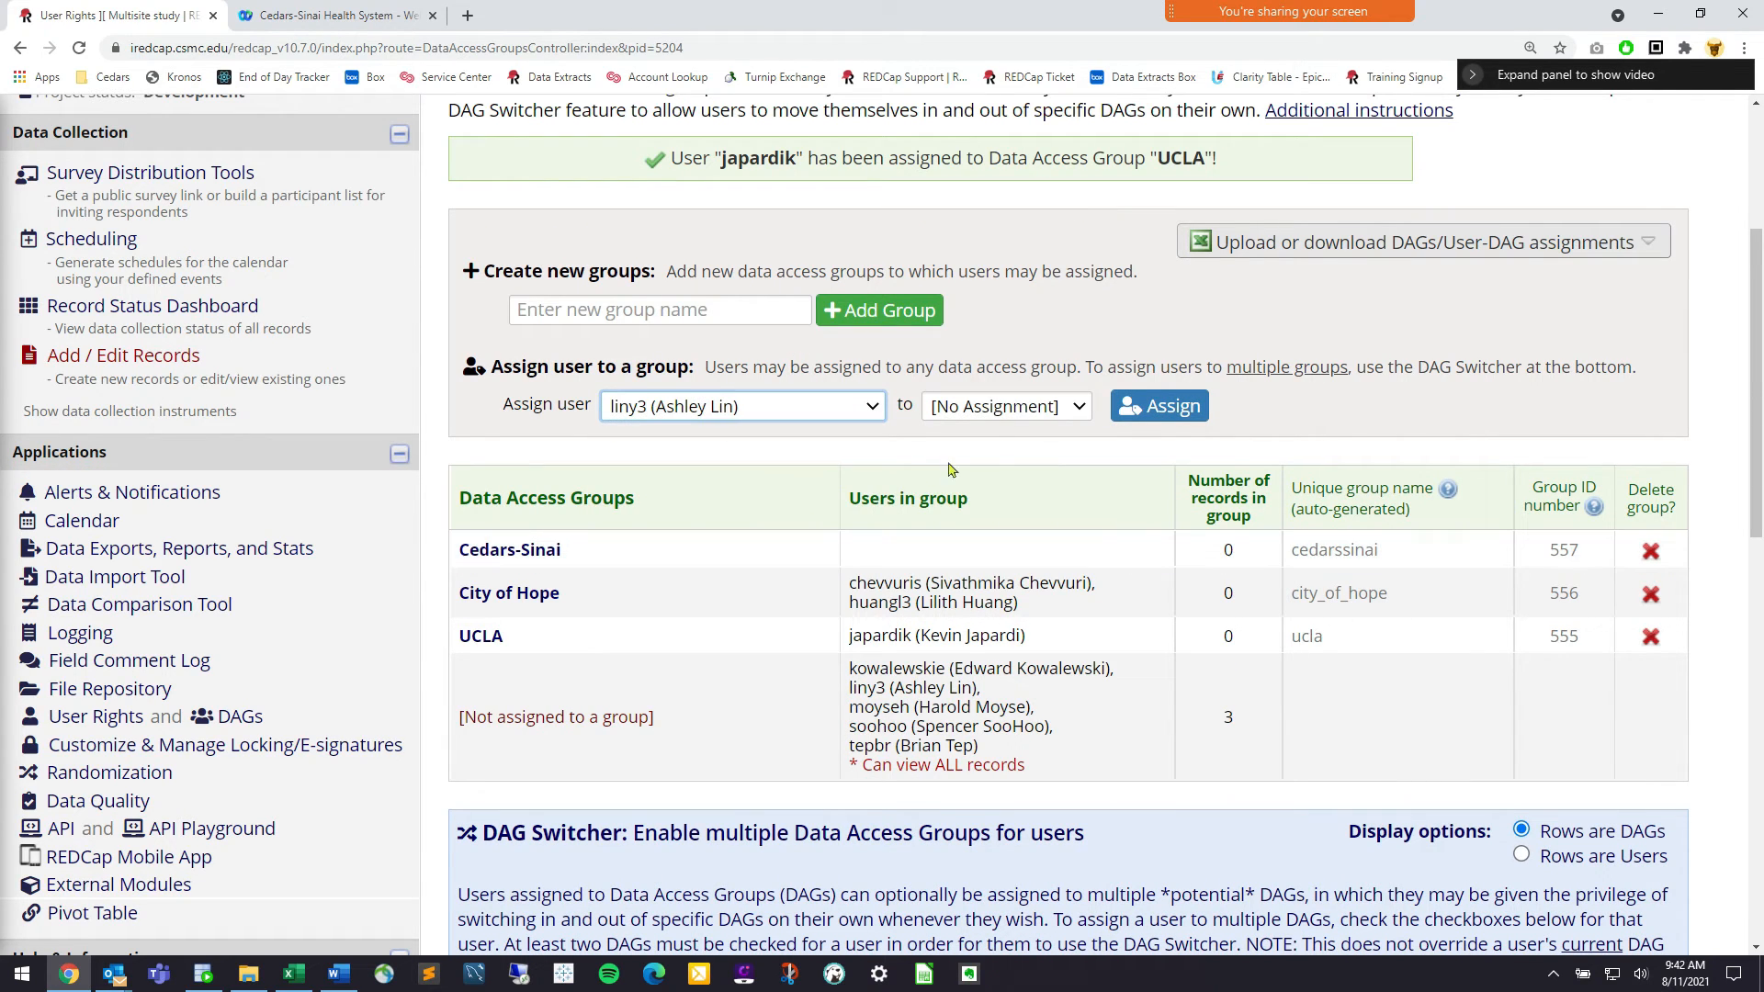
{"action": "left_click", "coordinate": [1041, 404]}
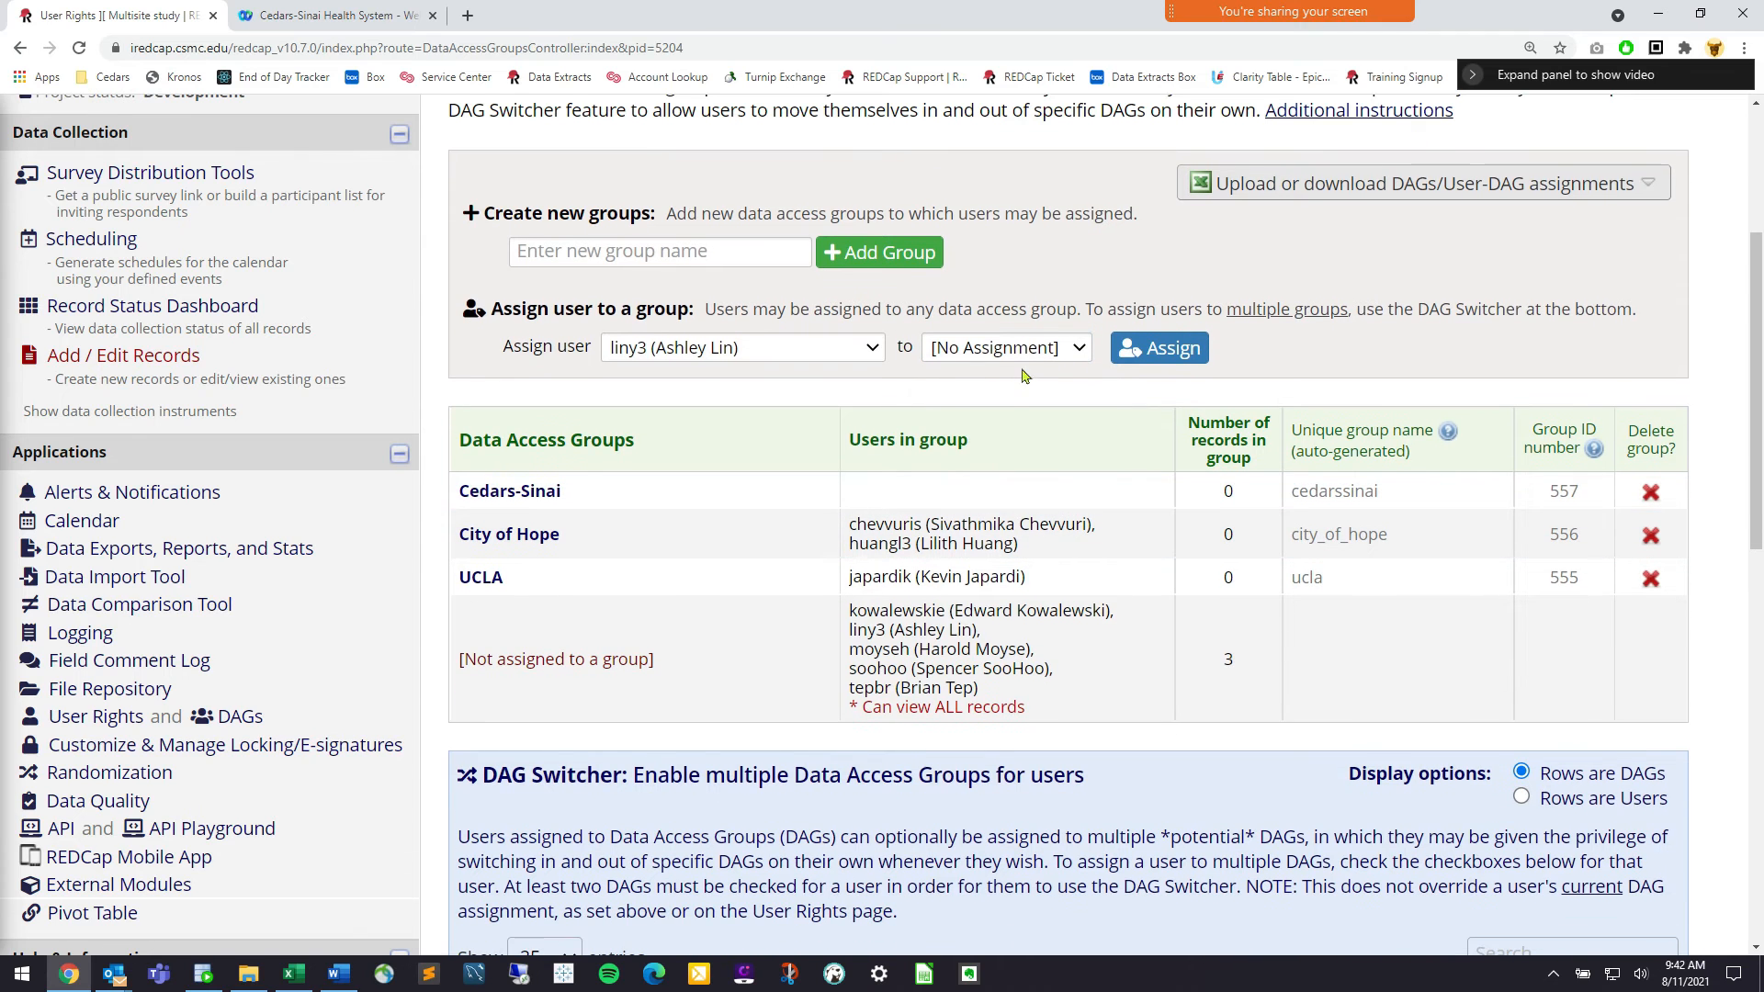
{"action": "left_click", "coordinate": [1027, 358]}
{"action": "left_click", "coordinate": [1011, 462]}
{"action": "left_click", "coordinate": [1142, 349]}
{"action": "left_click", "coordinate": [733, 403]}
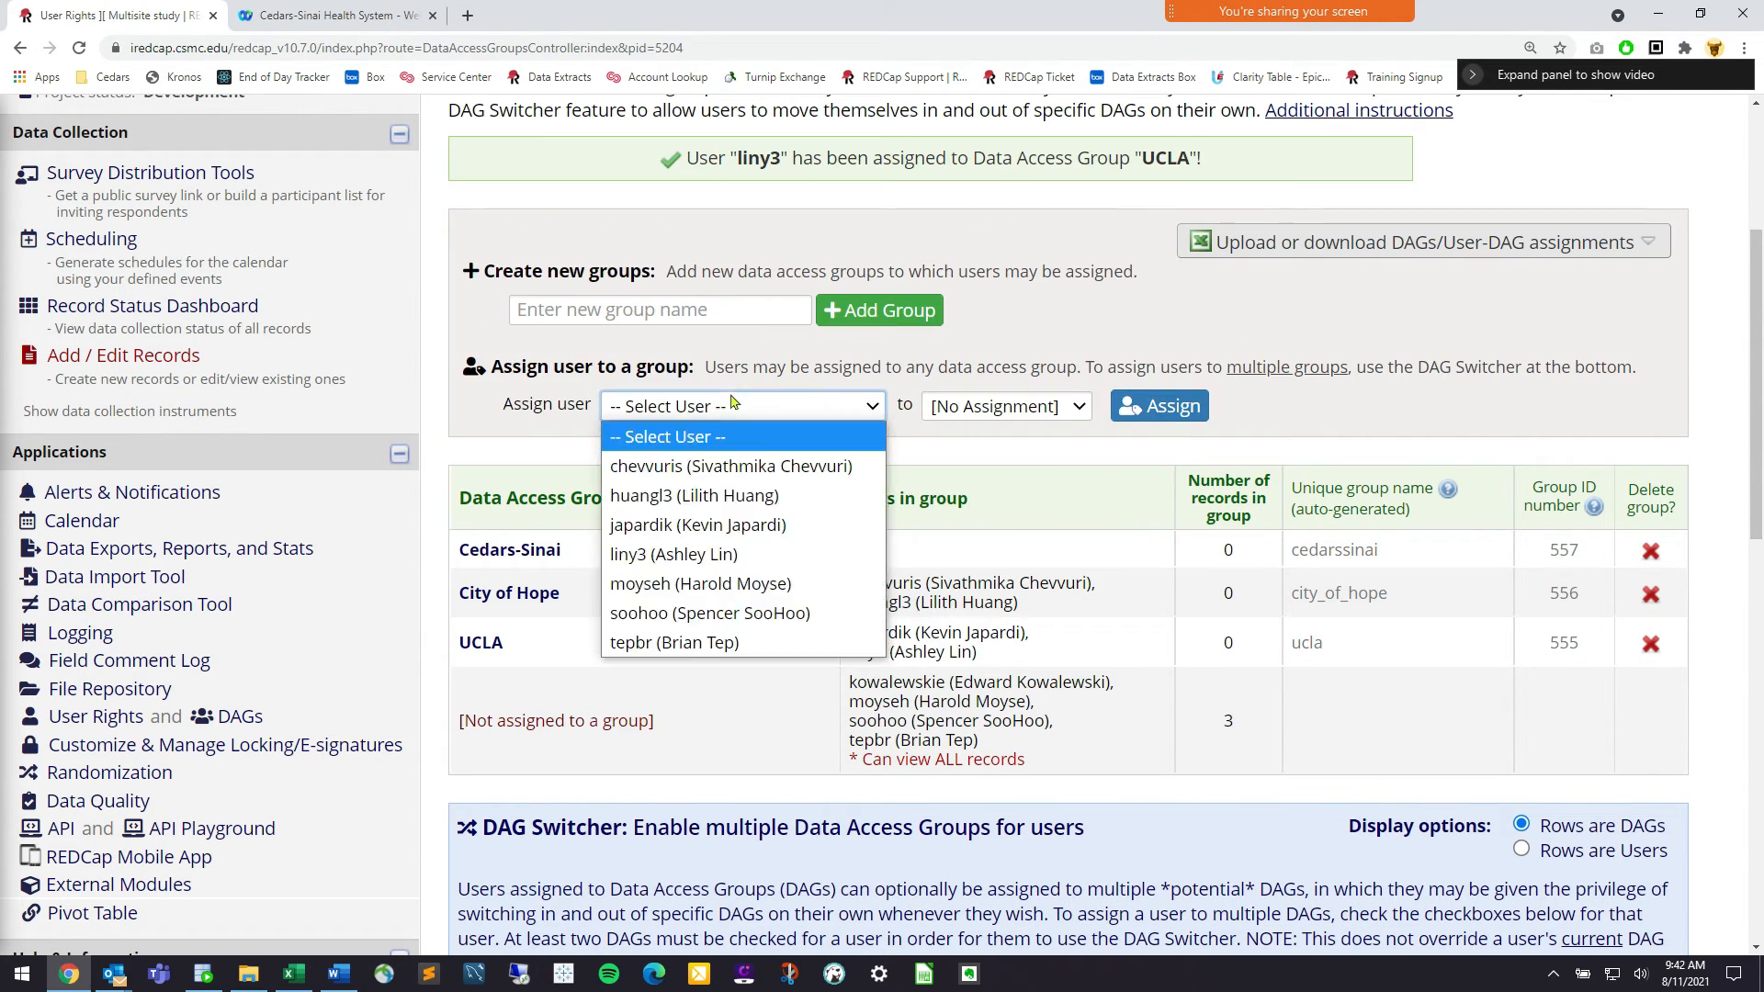
{"action": "left_click", "coordinate": [742, 586]}
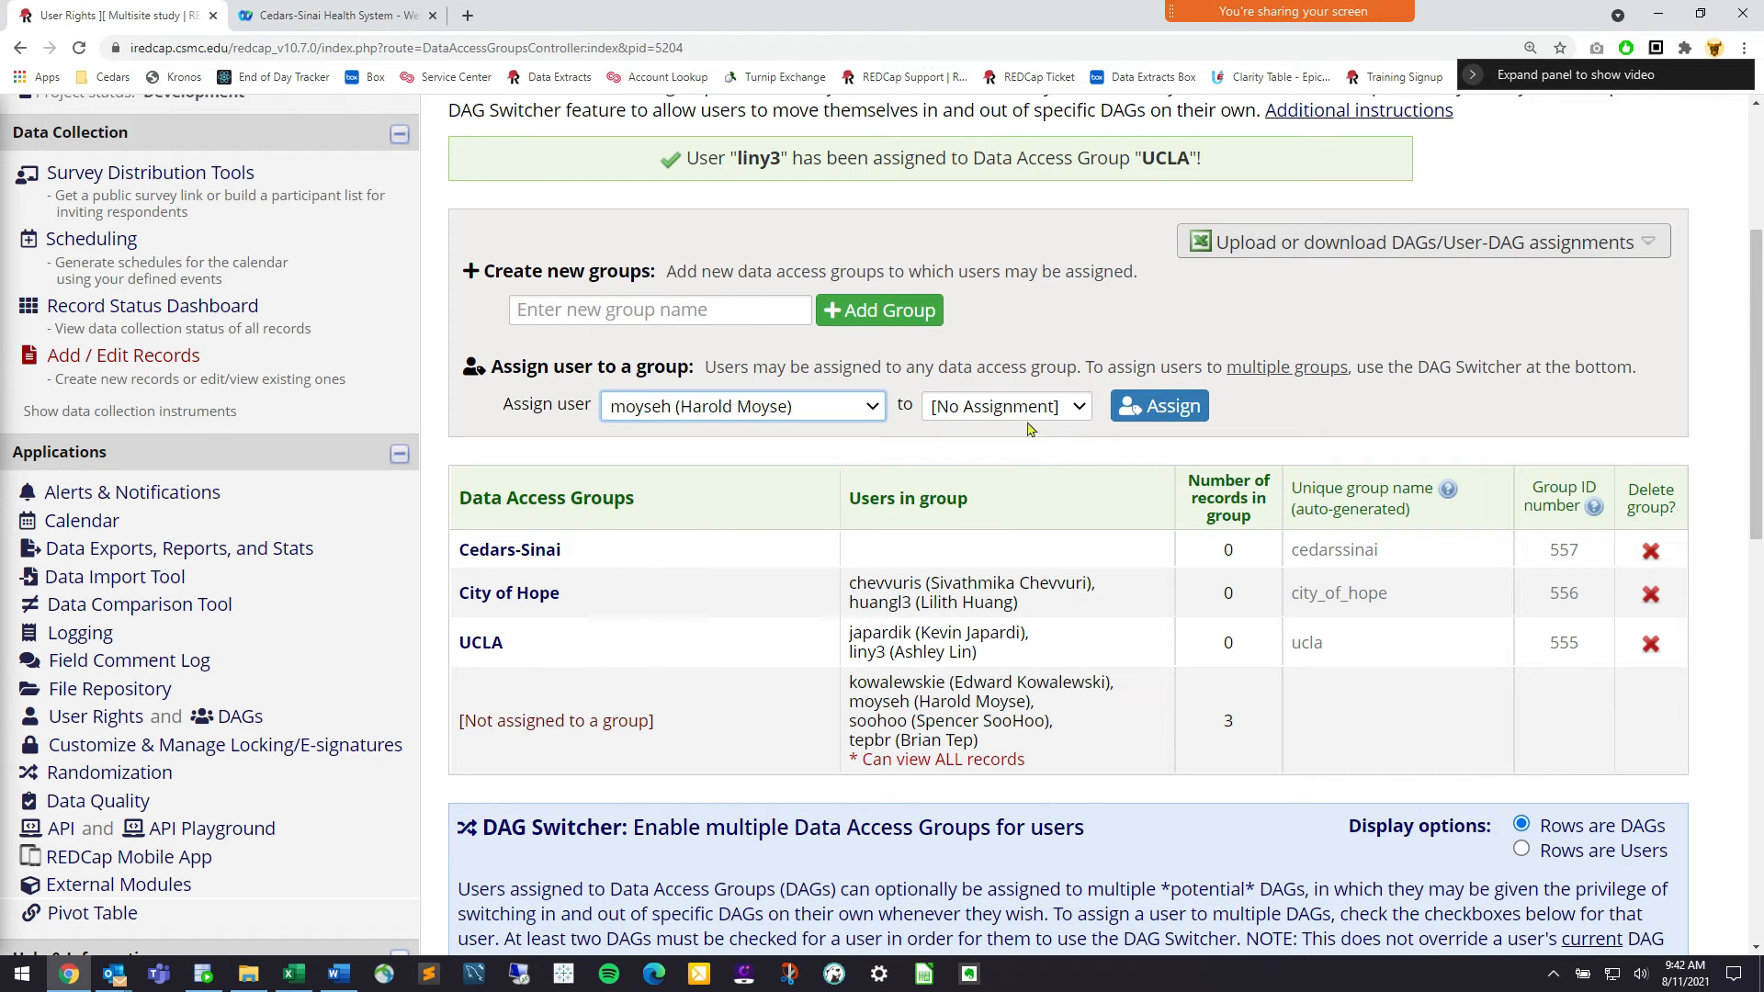
{"action": "left_click", "coordinate": [1031, 409]}
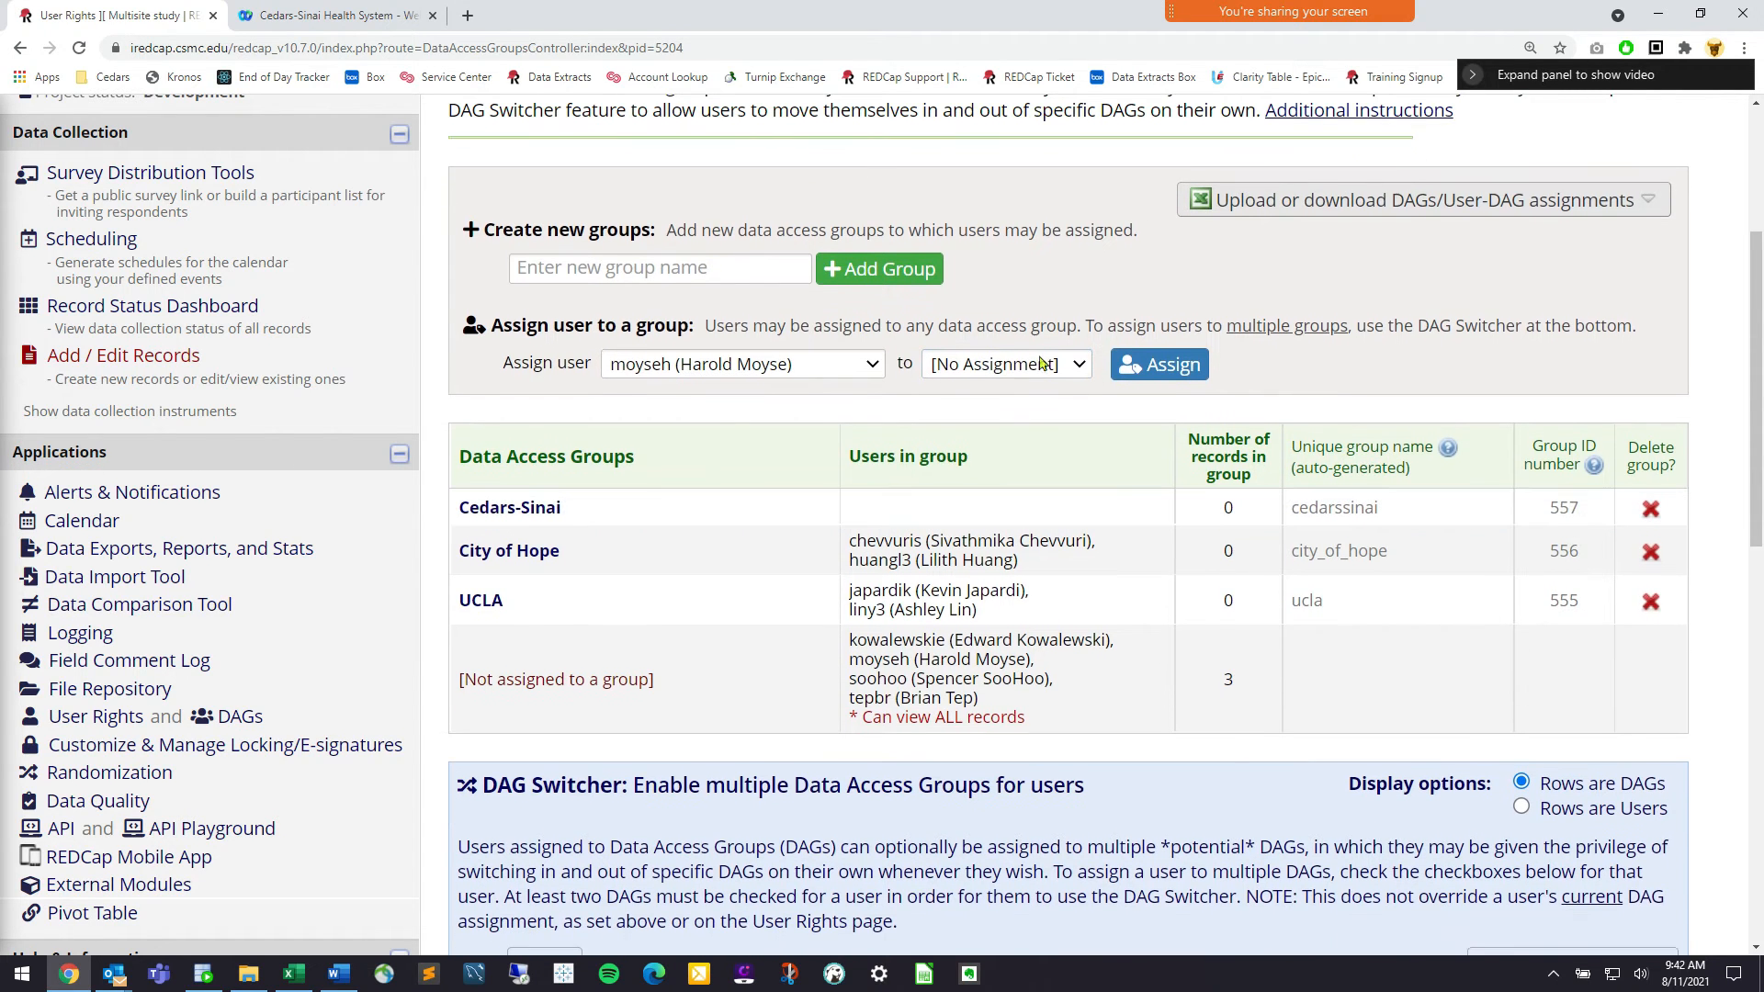
{"action": "left_click", "coordinate": [1010, 348]}
{"action": "left_click", "coordinate": [1014, 466]}
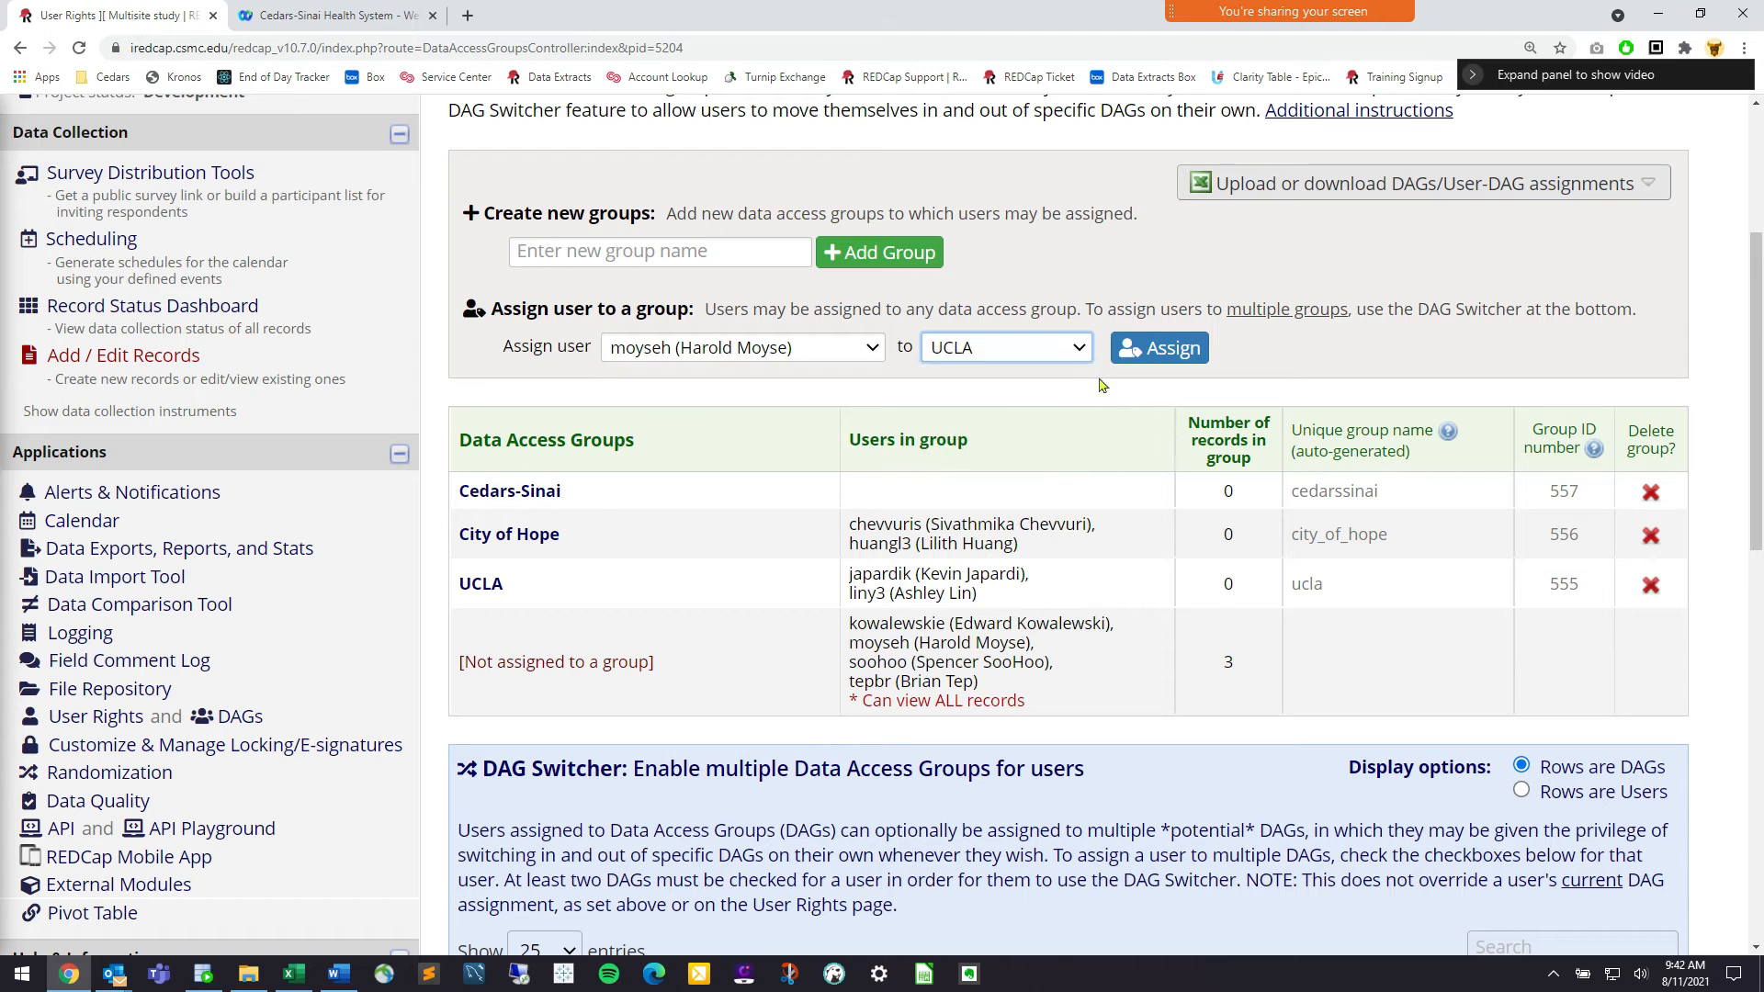
{"action": "left_click", "coordinate": [1160, 348]}
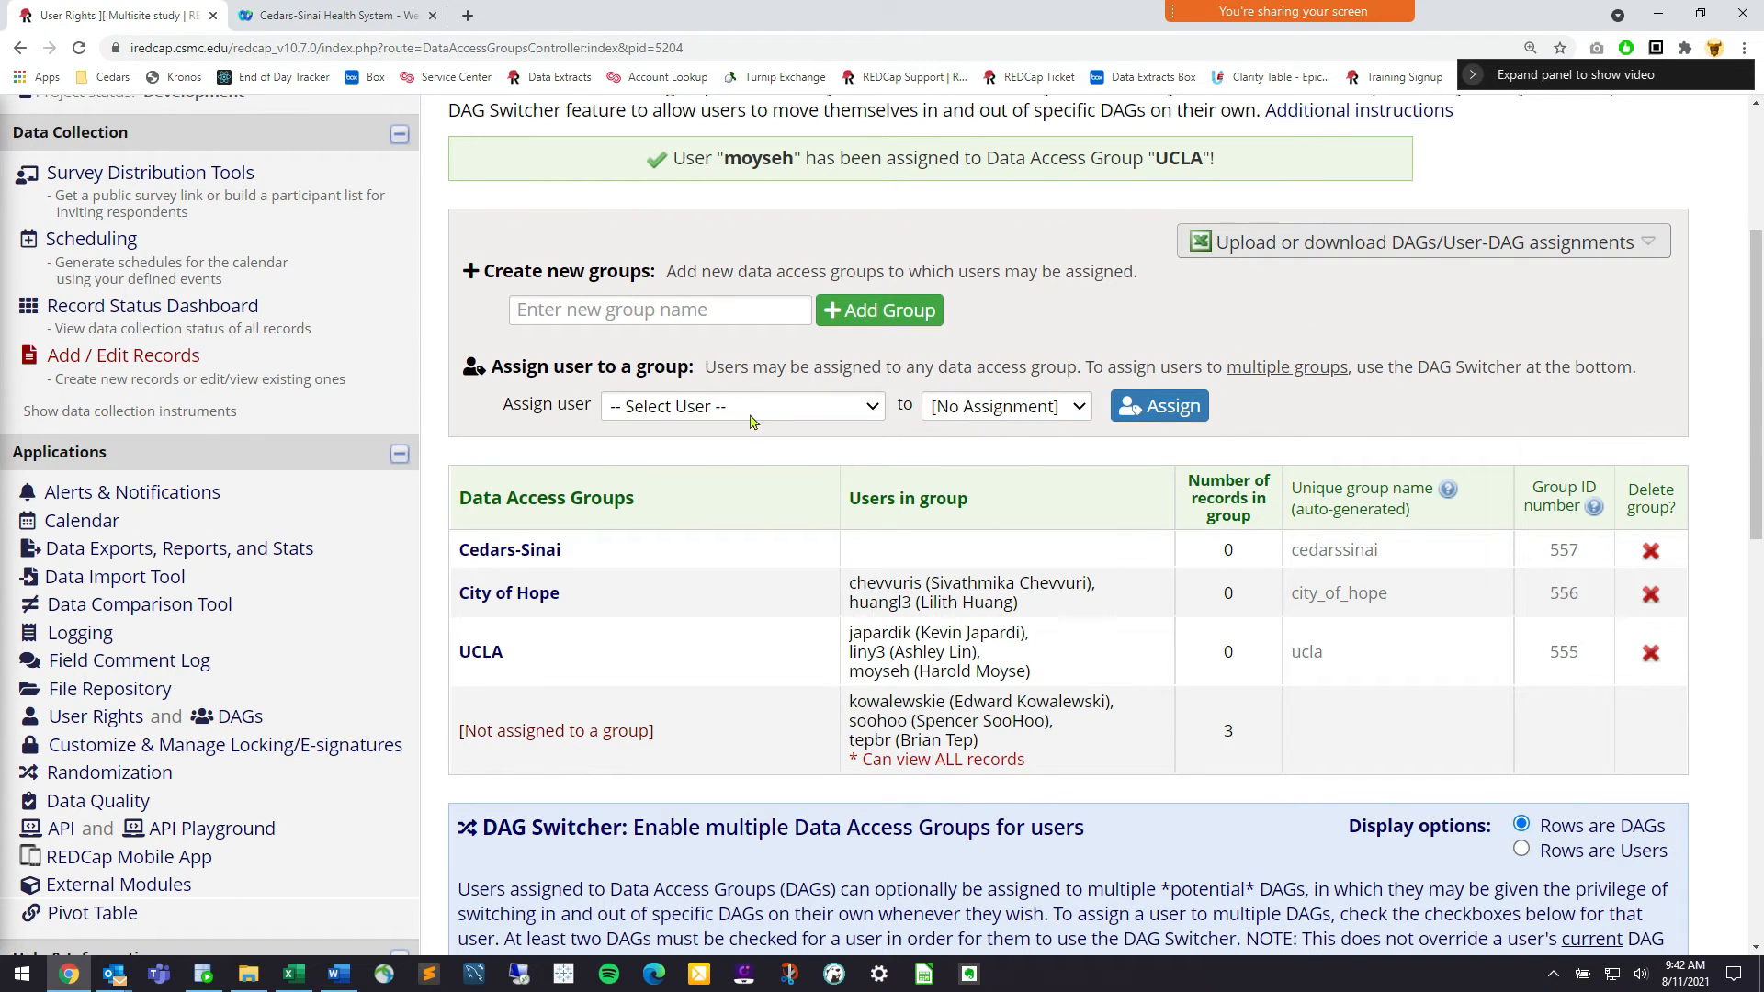
Assign two more unassigned users to the Cedars-Sinai group
{"action": "left_click", "coordinate": [752, 407]}
{"action": "left_click", "coordinate": [731, 615]}
{"action": "left_click", "coordinate": [1003, 406]}
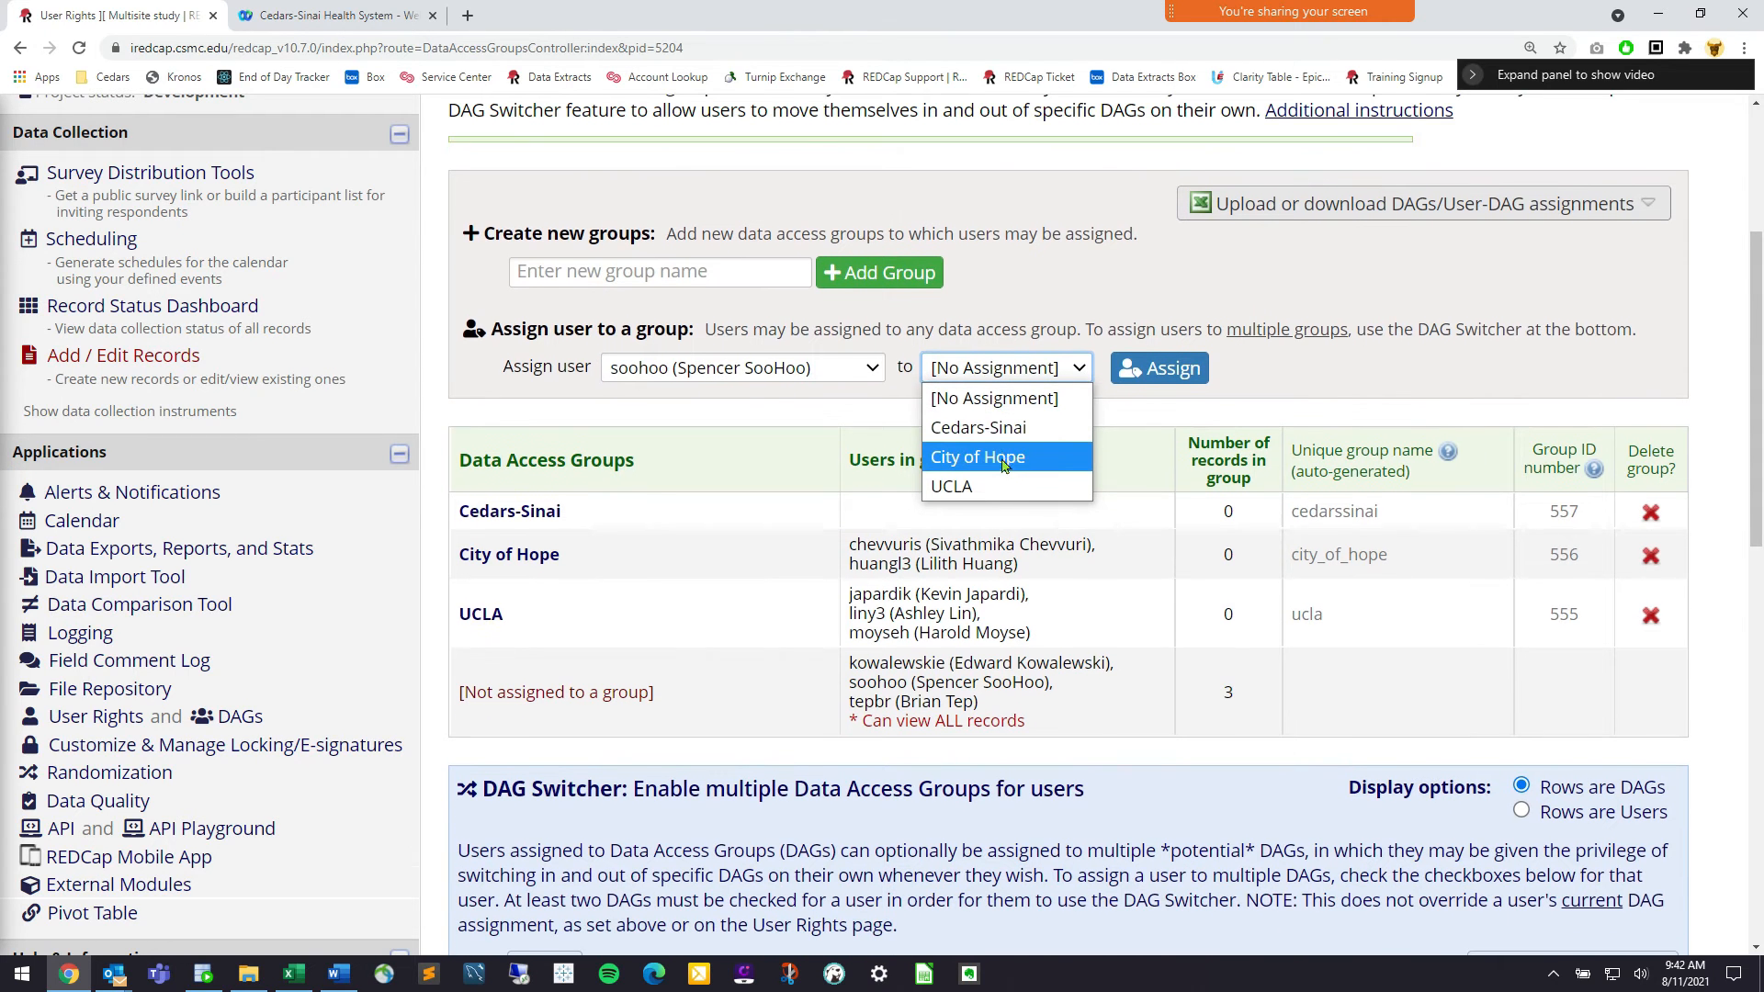
{"action": "left_click", "coordinate": [988, 405]}
{"action": "left_click", "coordinate": [1139, 347]}
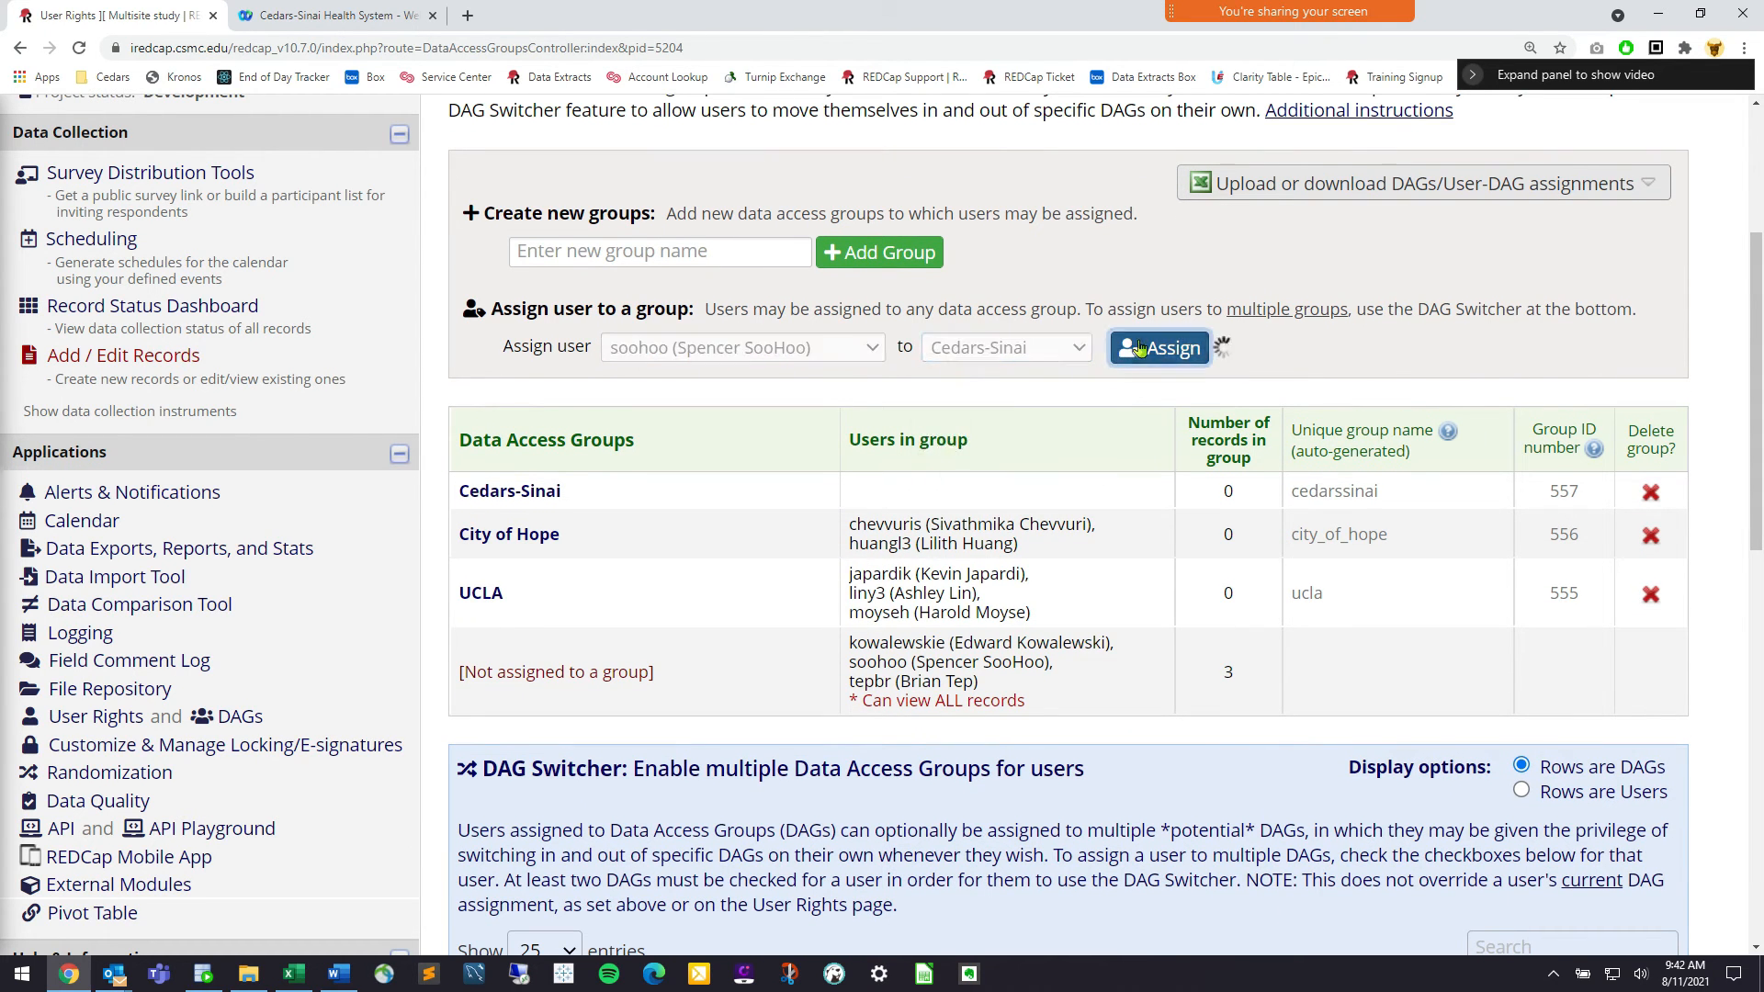
{"action": "left_click", "coordinate": [761, 413]}
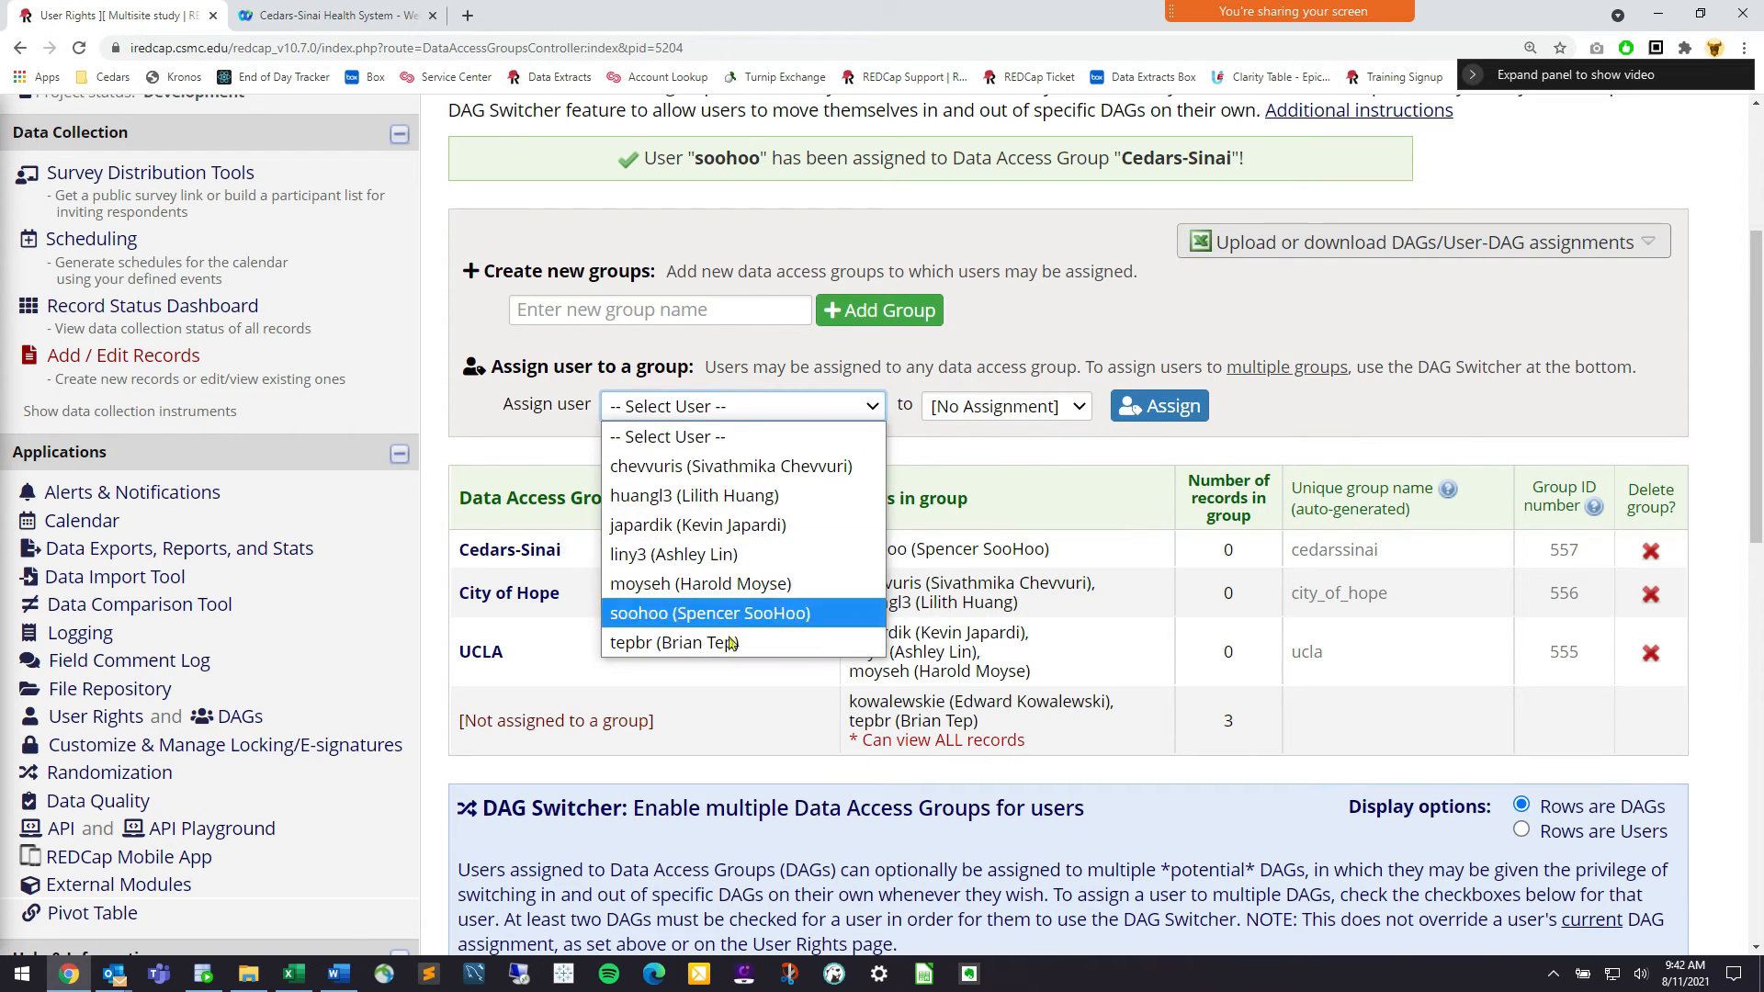
{"action": "left_click", "coordinate": [735, 645]}
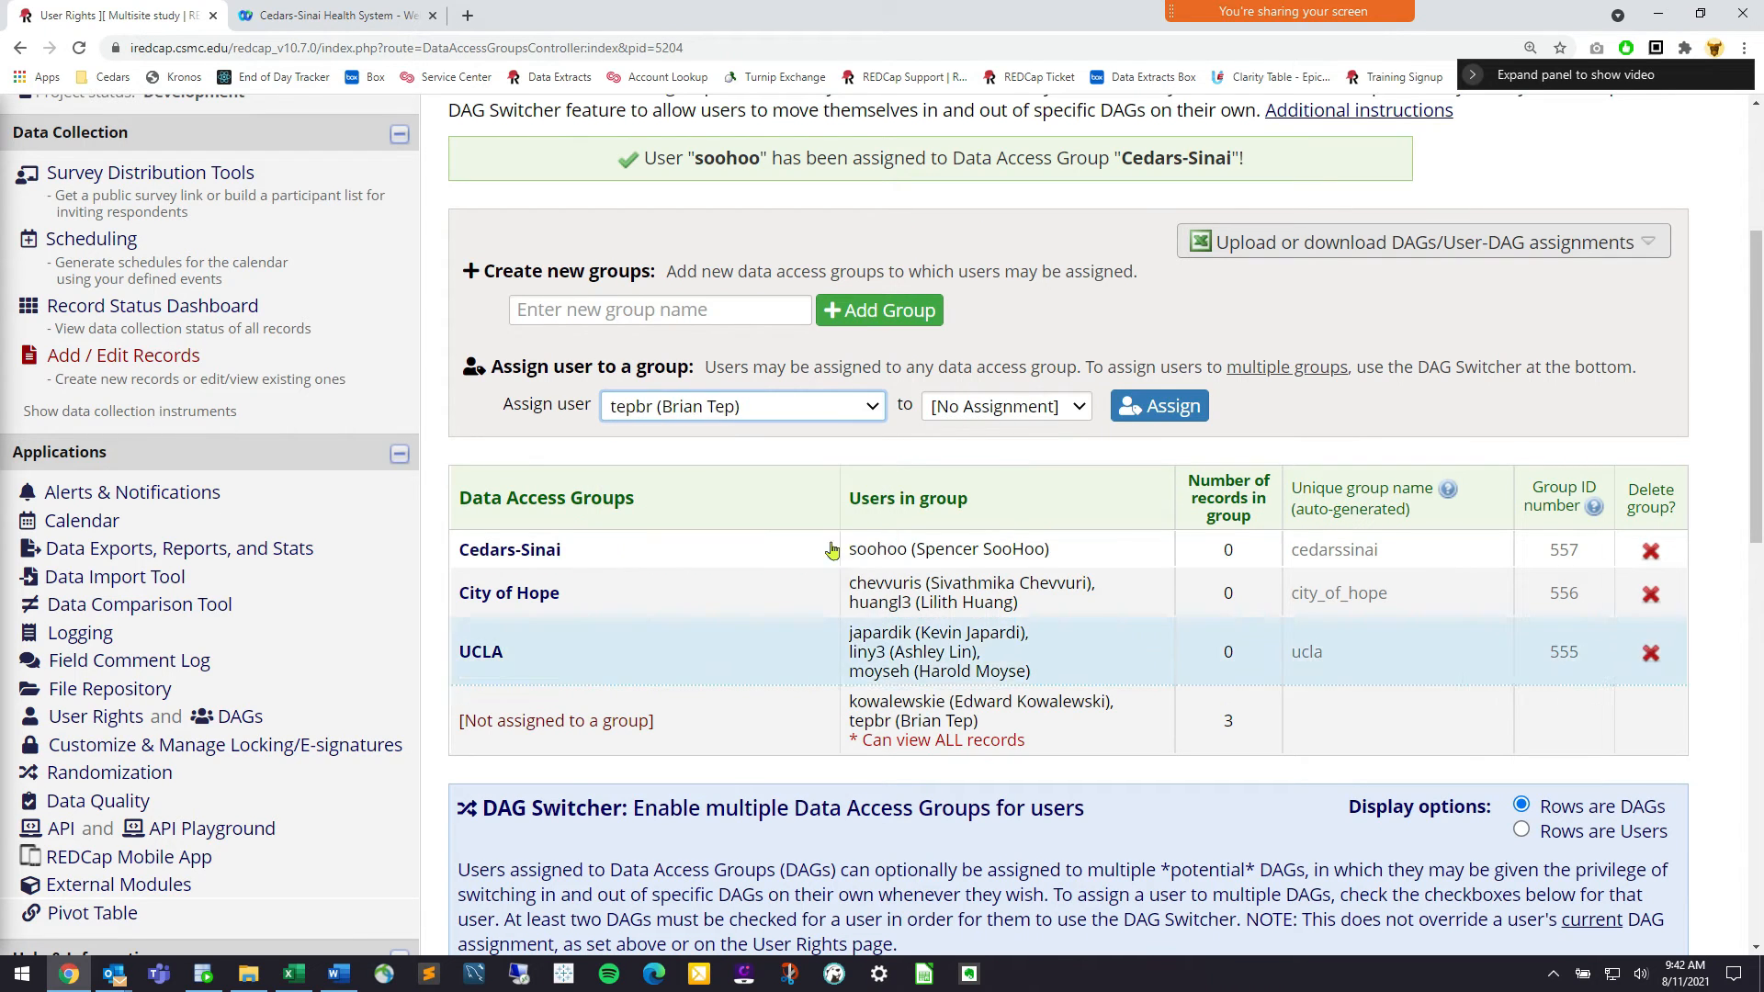
{"action": "left_click", "coordinate": [1036, 406]}
{"action": "left_click", "coordinate": [1024, 464]}
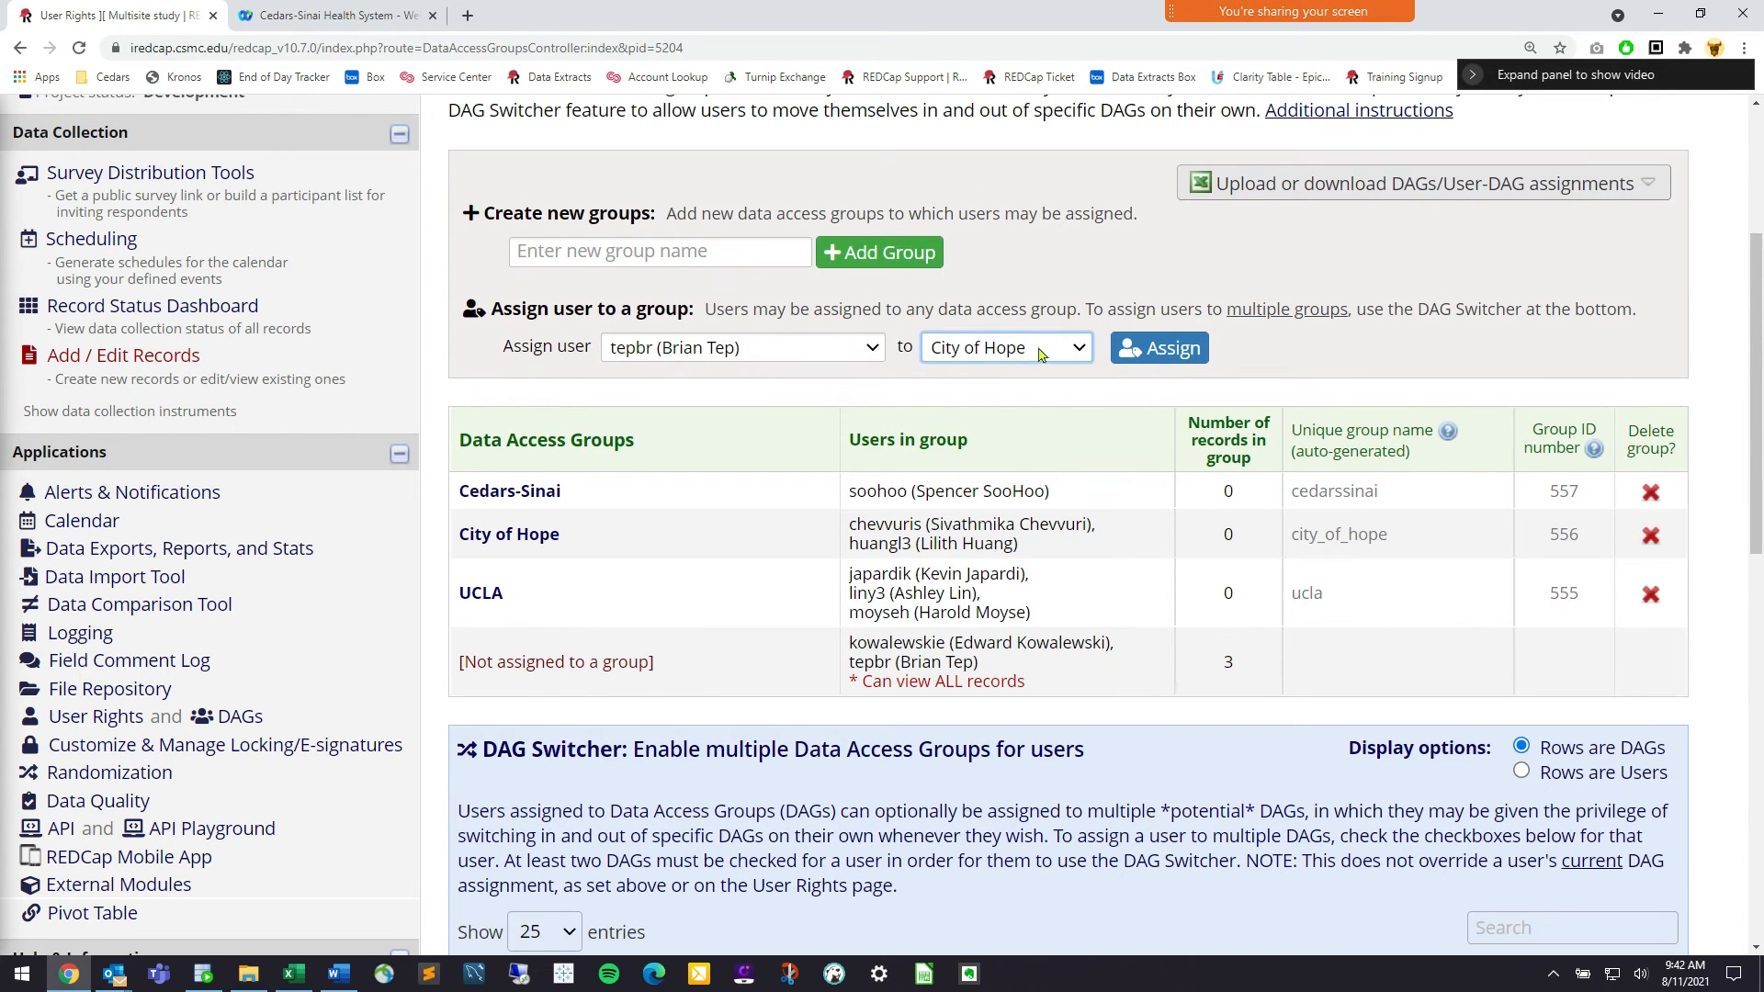
{"action": "left_click", "coordinate": [1029, 348]}
{"action": "left_click", "coordinate": [964, 405]}
{"action": "left_click", "coordinate": [1140, 345]}
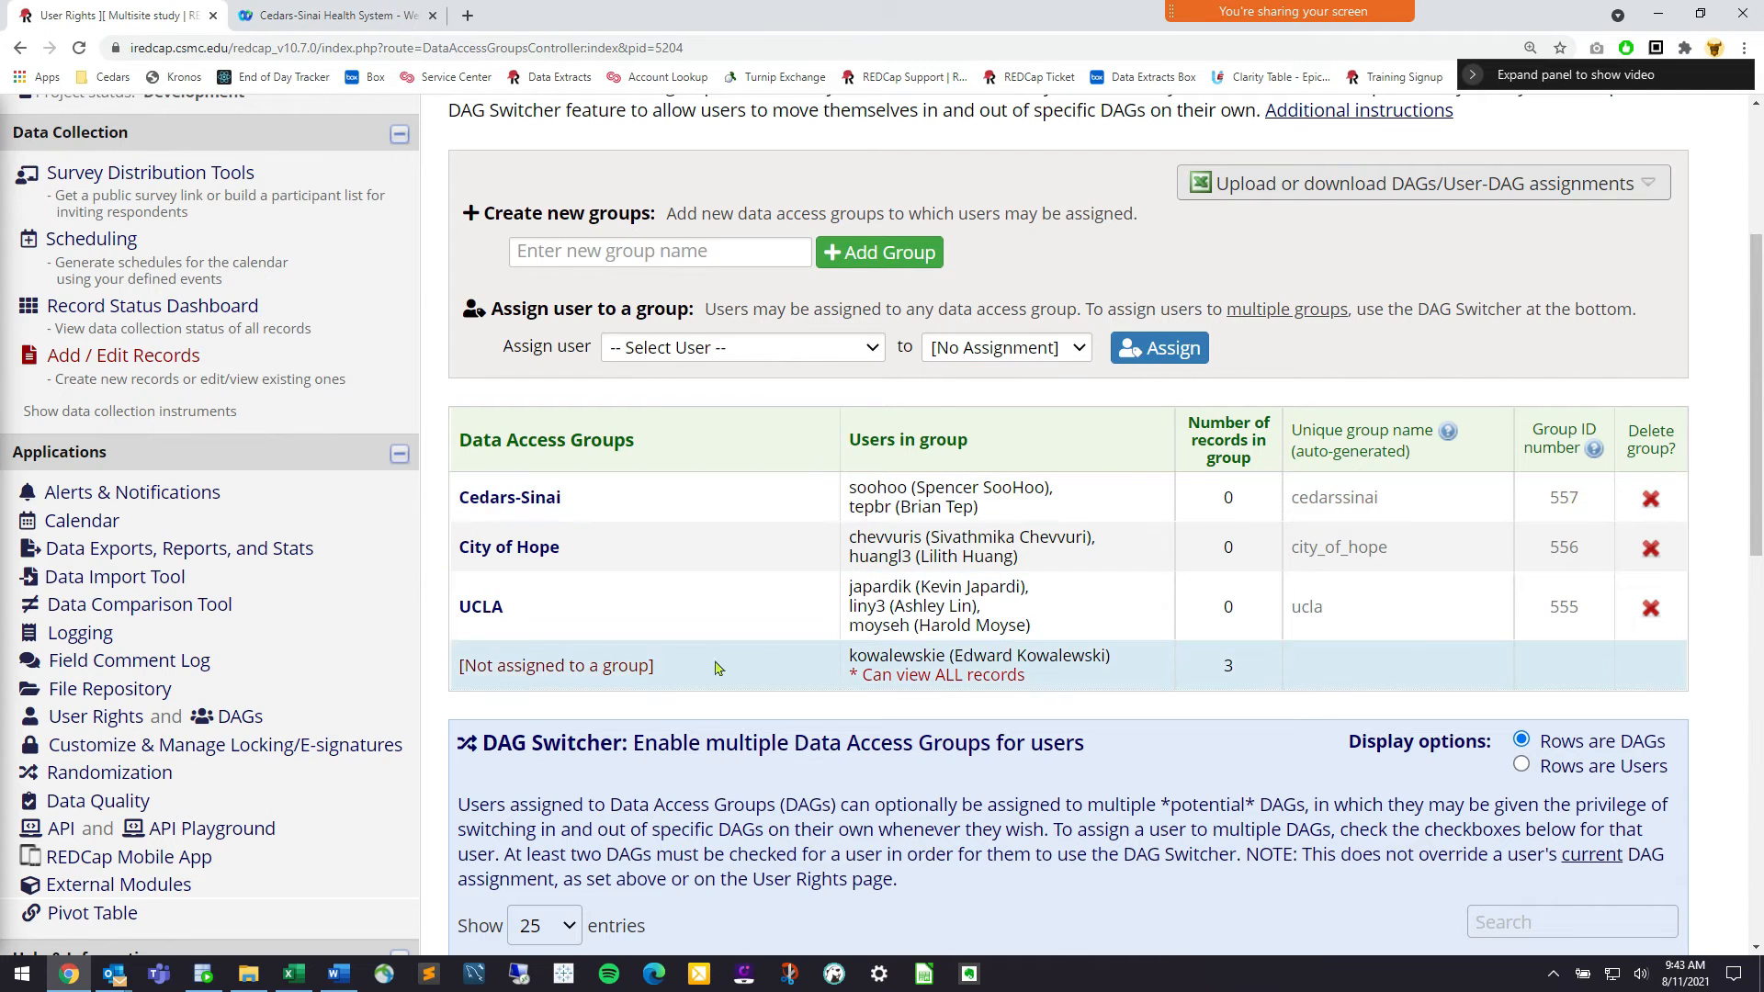
{"action": "left_click_drag", "start_coordinate": [666, 677], "coordinate": [470, 689]}
{"action": "double_click", "coordinate": [476, 682]}
{"action": "mouse_move", "coordinate": [868, 654]}
{"action": "left_mouse_down"}
{"action": "mouse_move", "coordinate": [1049, 660]}
{"action": "mouse_move", "coordinate": [854, 650]}
{"action": "left_mouse_up"}
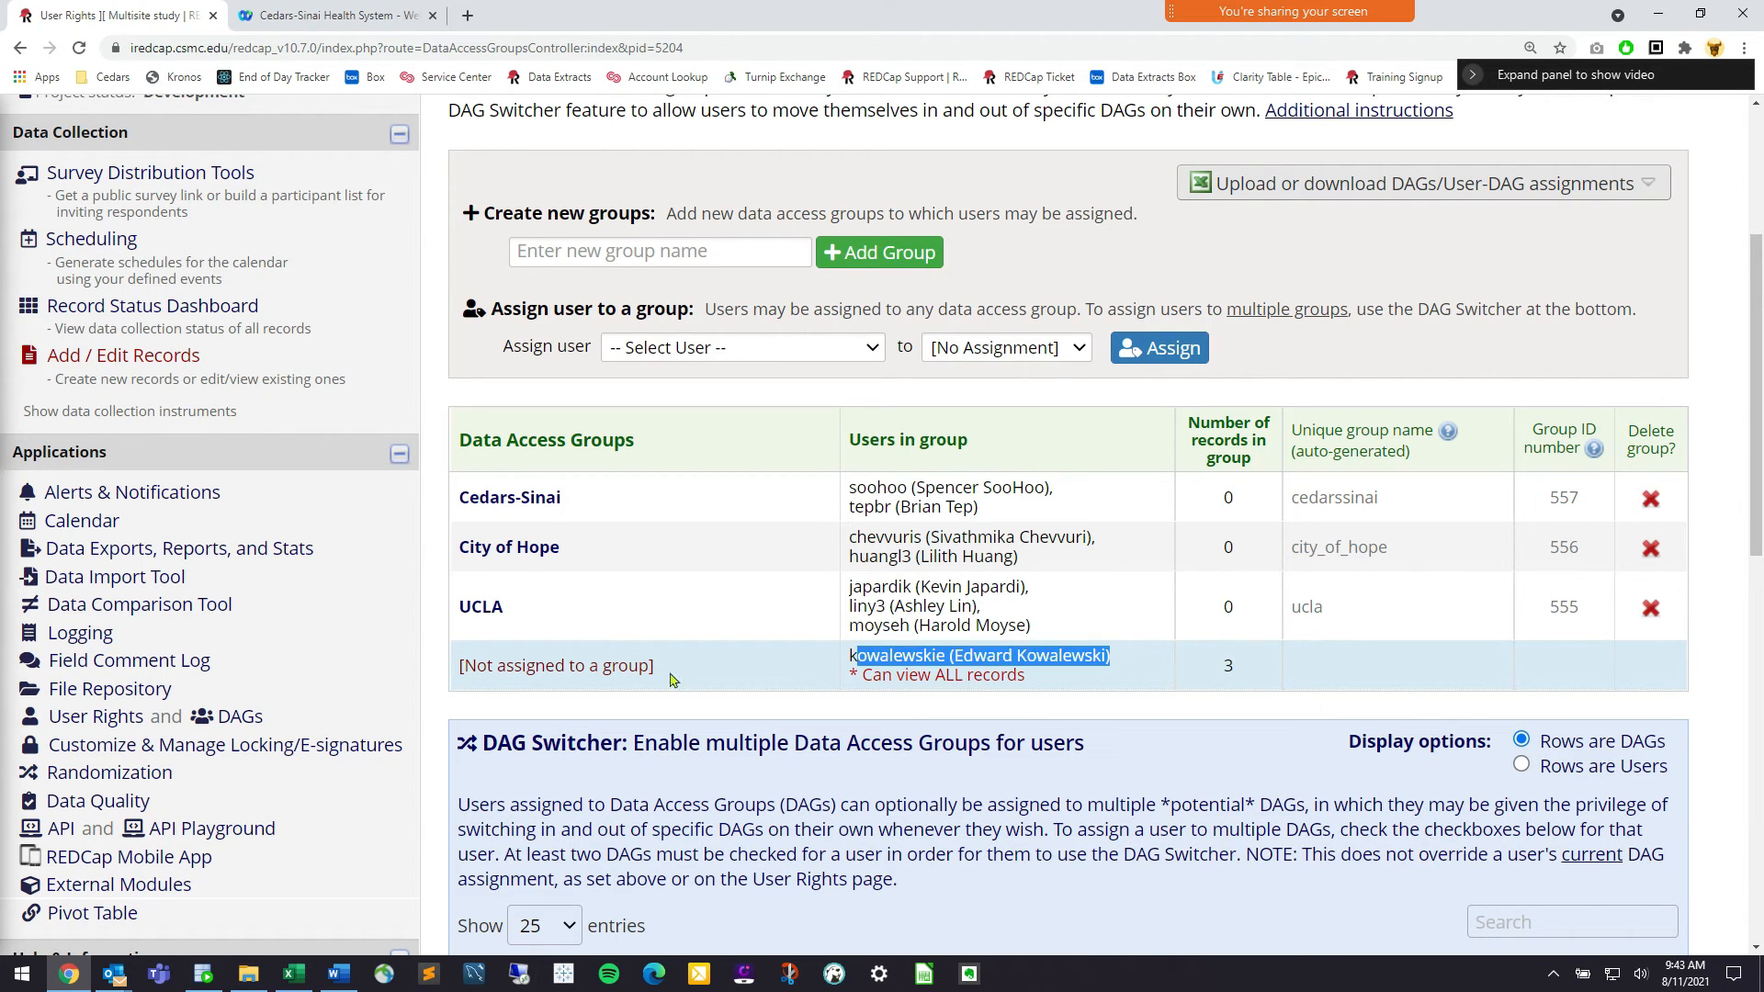
{"action": "left_click", "coordinate": [881, 654]}
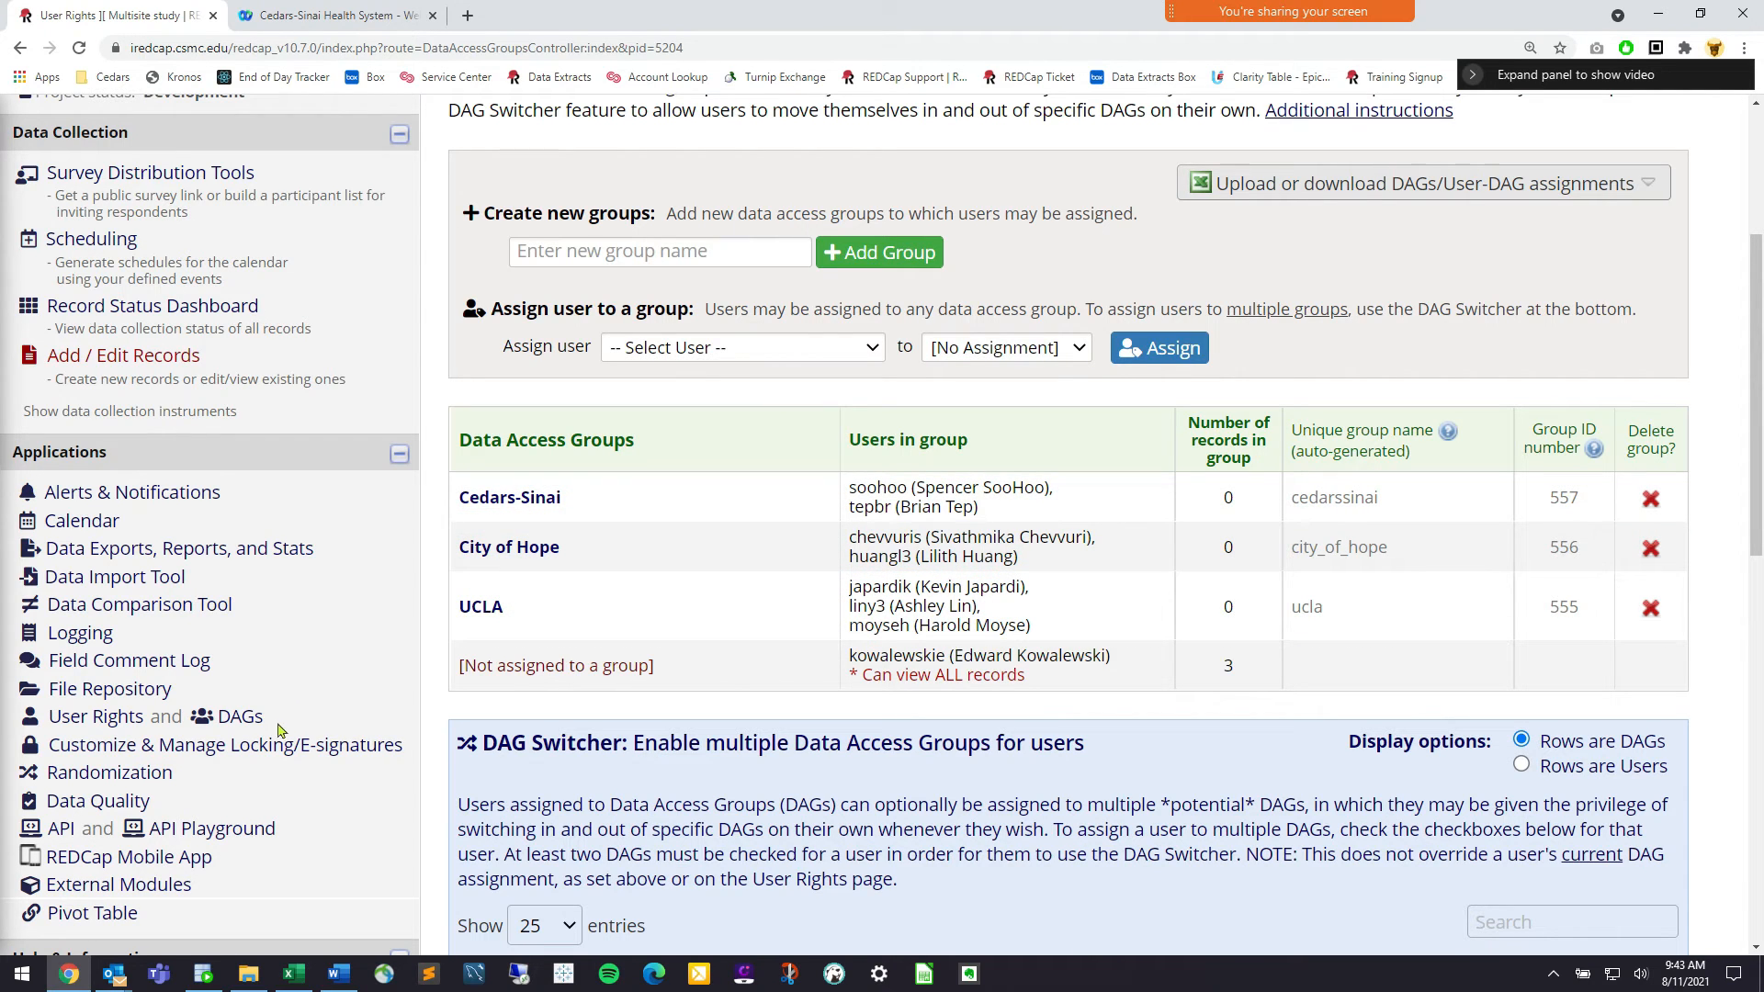
{"action": "double_click", "coordinate": [231, 726]}
{"action": "scroll", "coordinate": [338, 467], "scroll_direction": "up", "scroll_amount": 3}
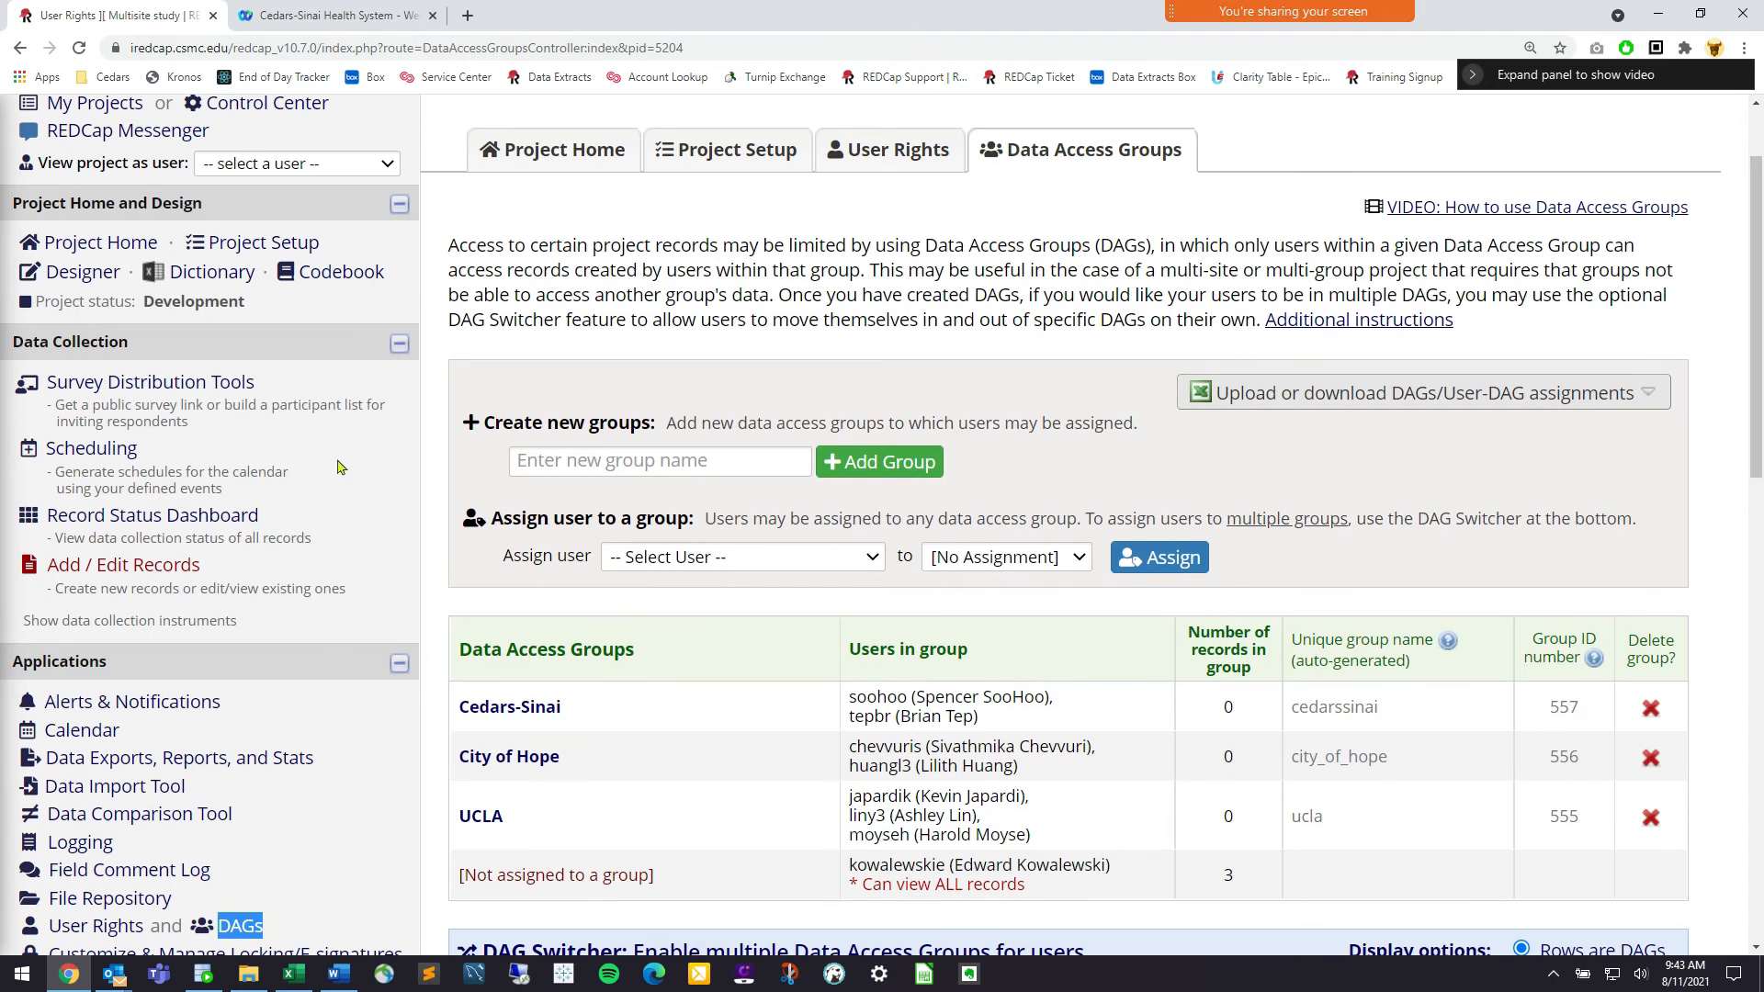
Switch to viewing the project as a City of Hope user and dismiss the success alert
{"action": "left_click", "coordinate": [276, 164]}
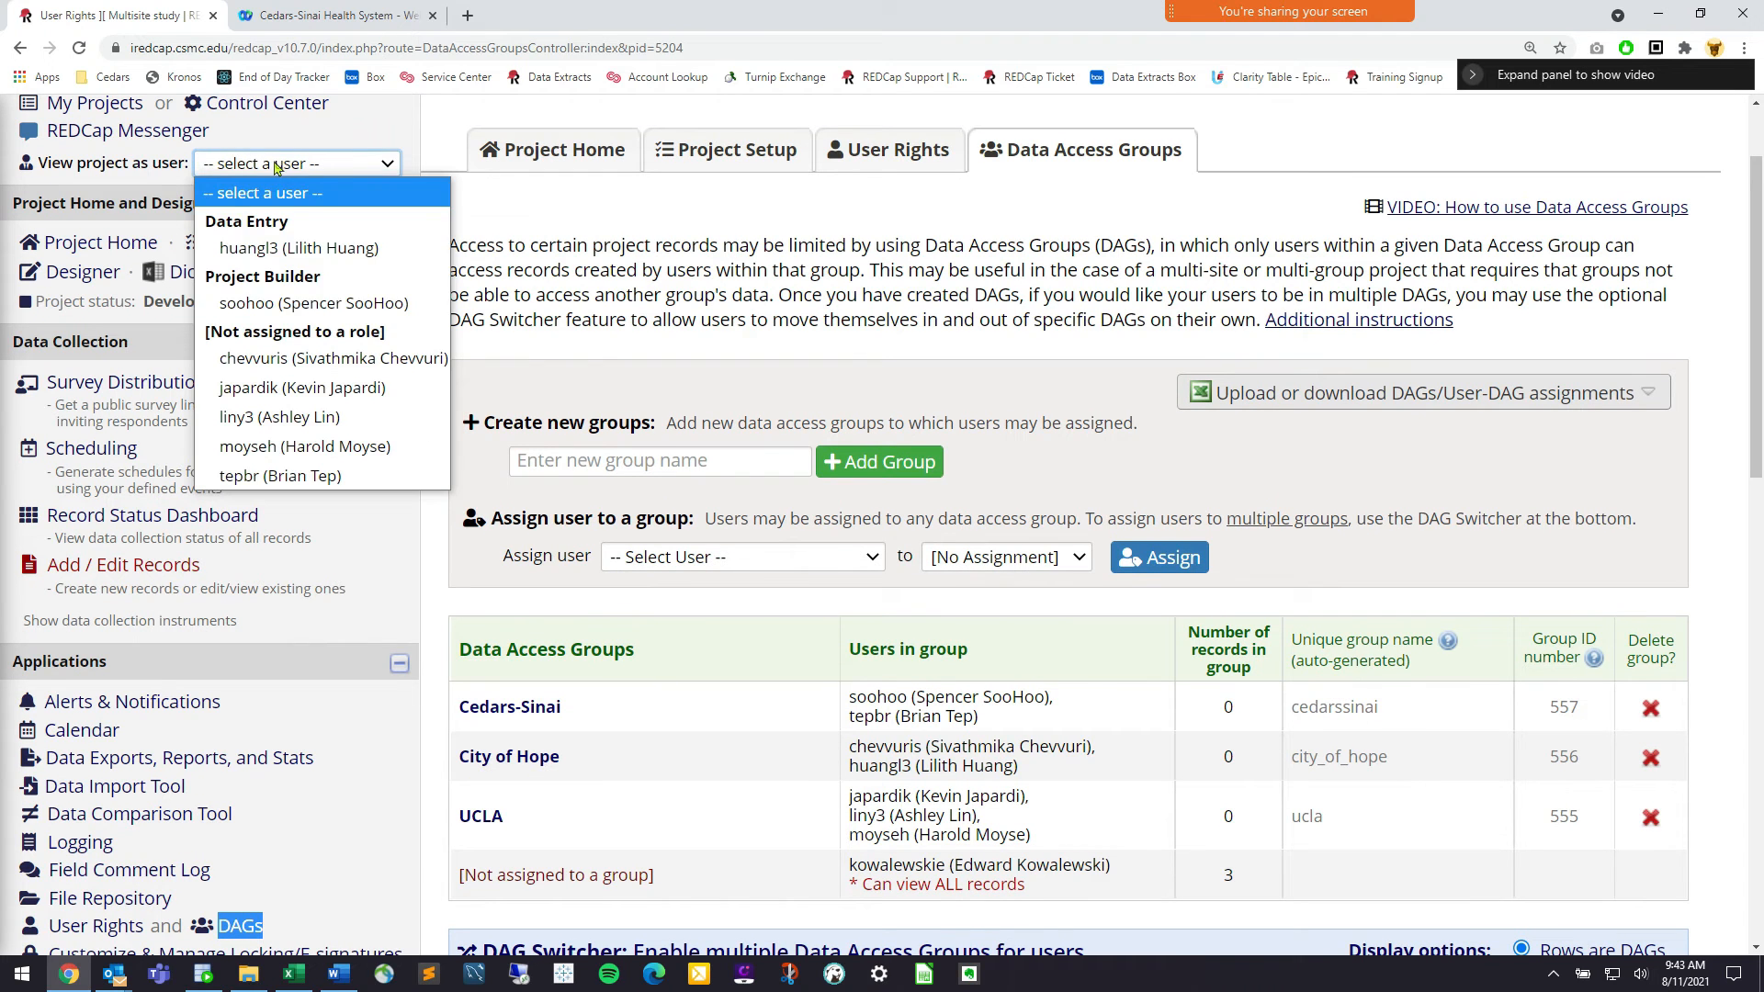
{"action": "left_click", "coordinate": [297, 360]}
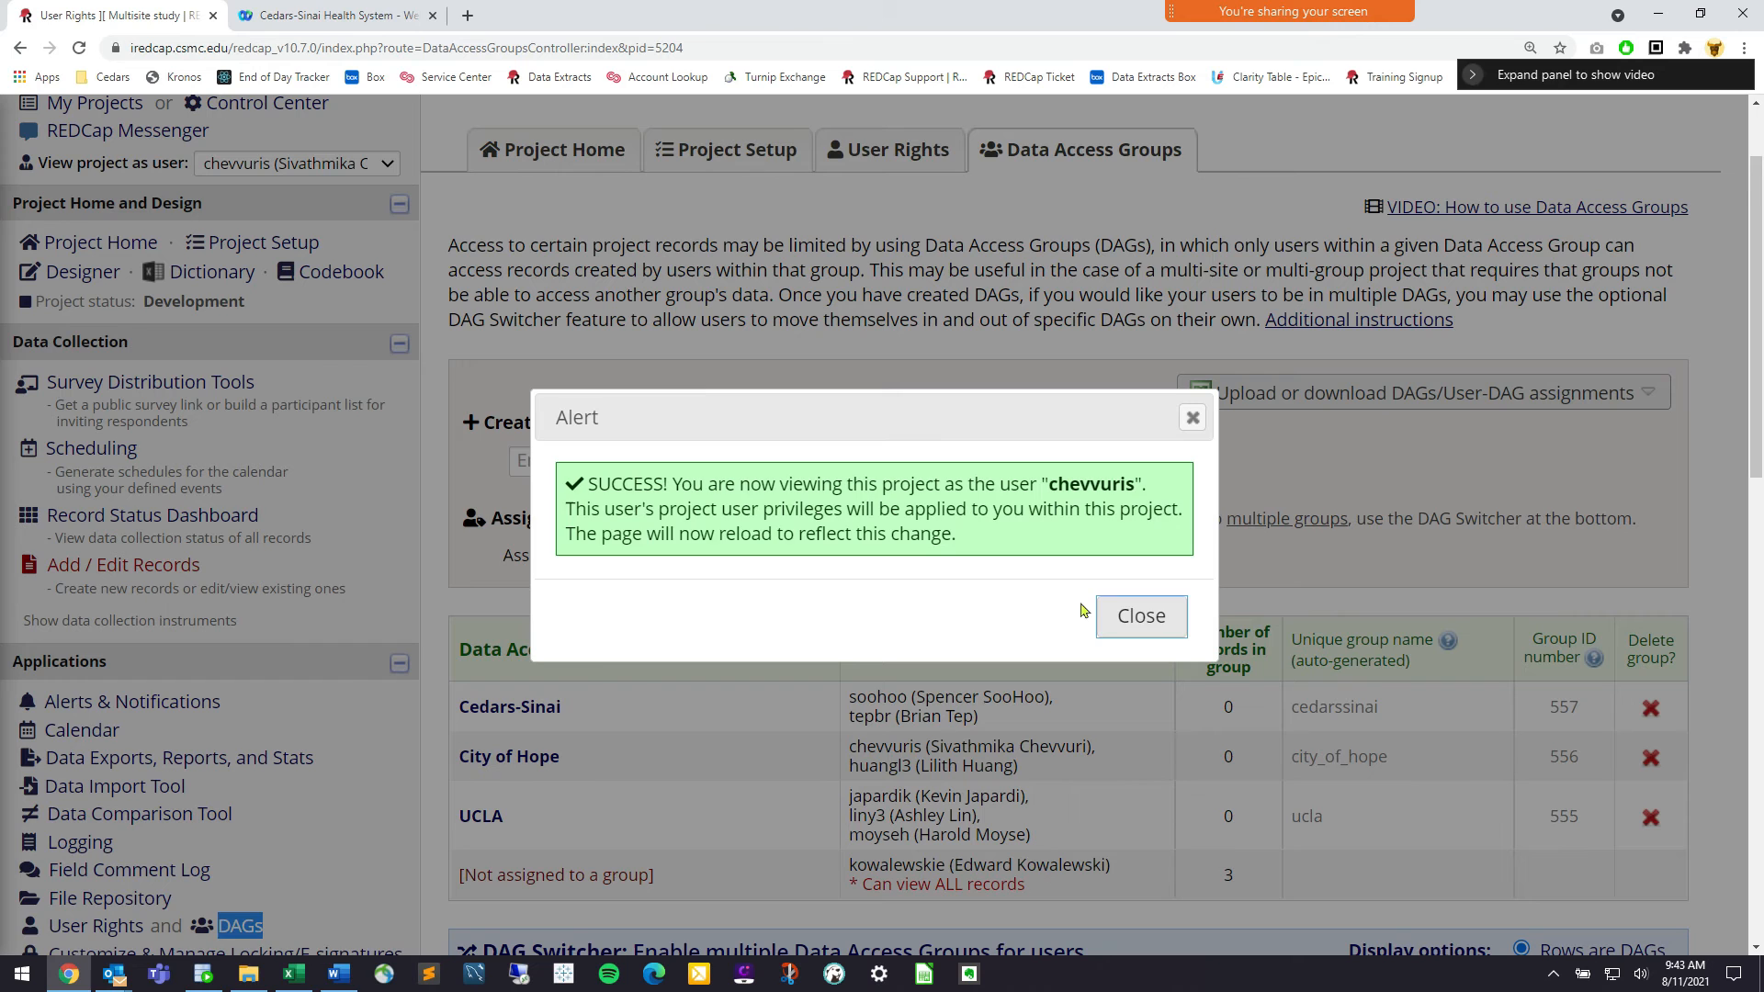
{"action": "left_click", "coordinate": [1140, 615]}
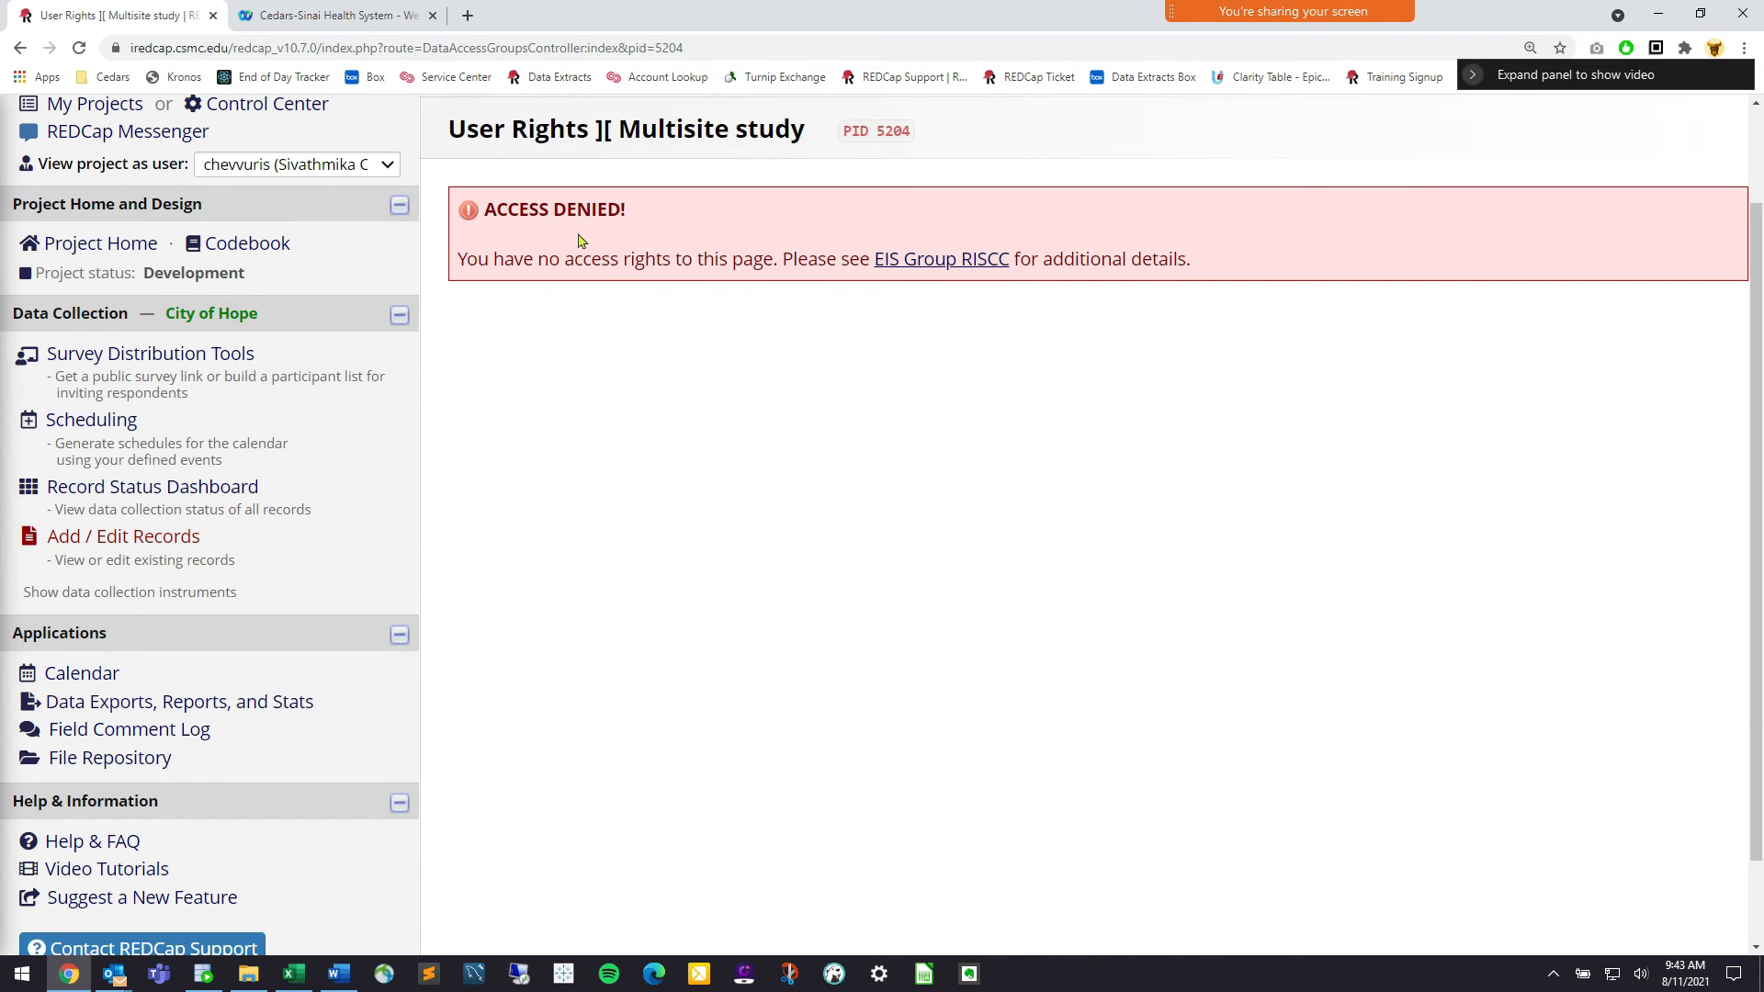
{"action": "left_click", "coordinate": [156, 548]}
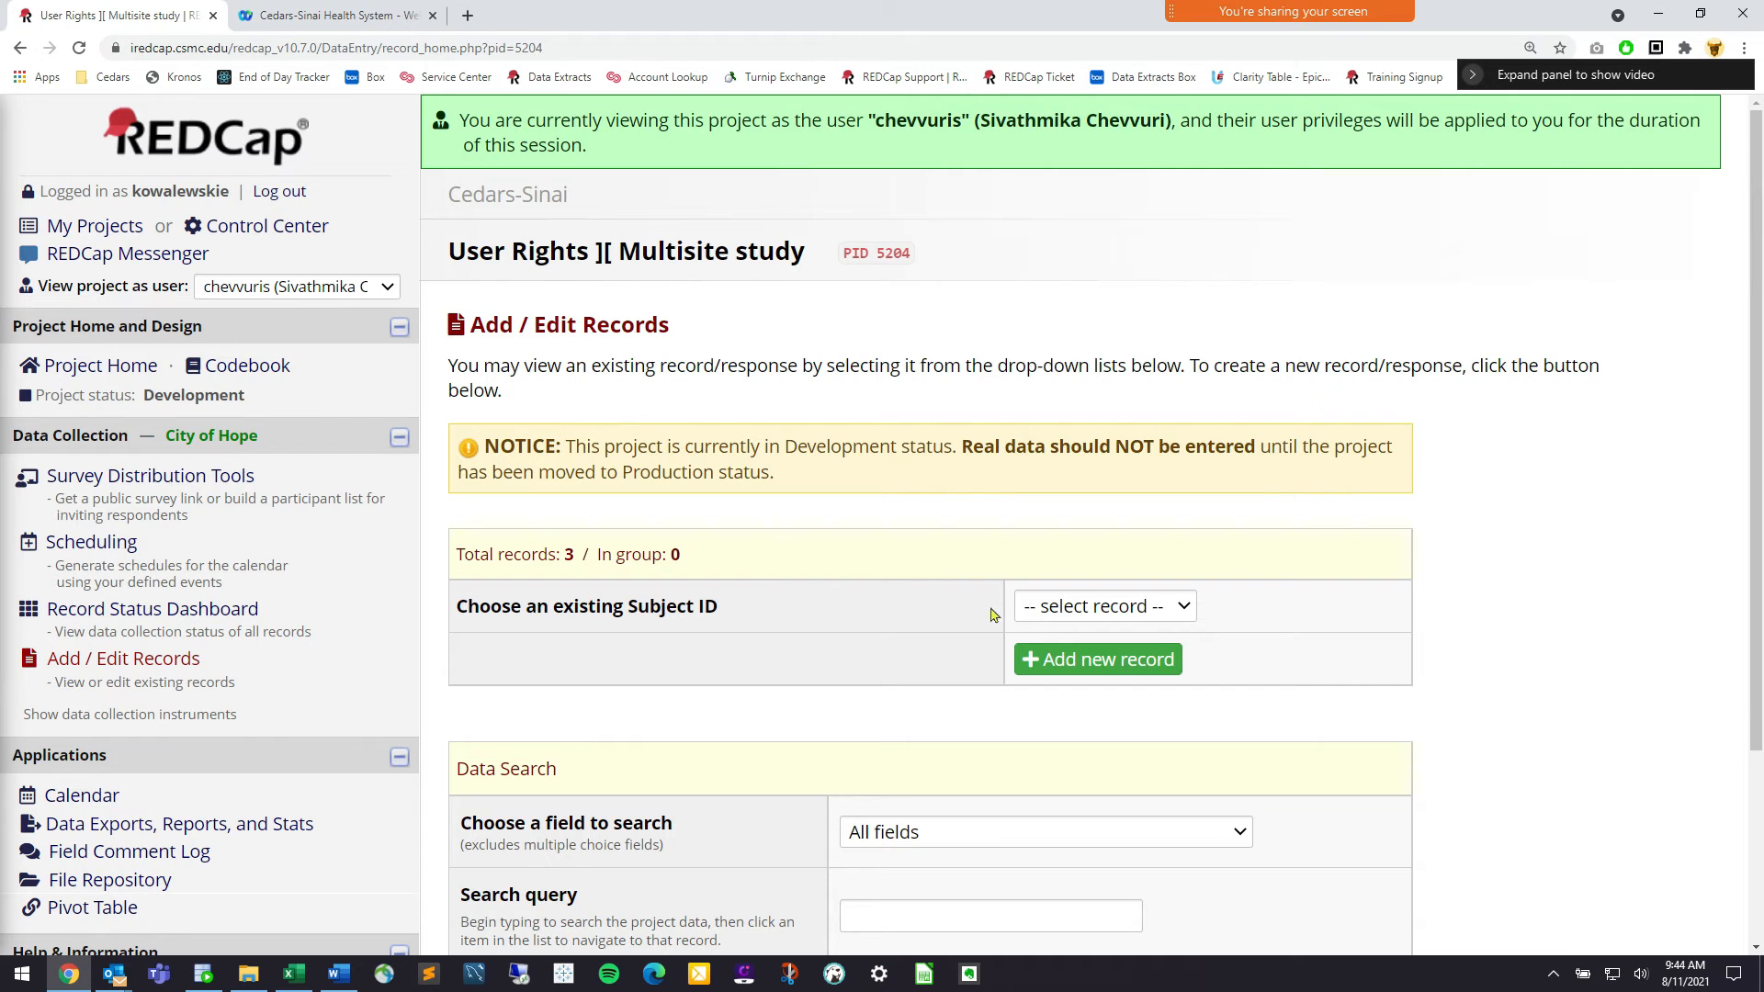
Start record 556-1's Demographics: state CA, Female - Cisgender, Lesbian, not Hispanic or Latino
{"action": "left_click", "coordinate": [1116, 659]}
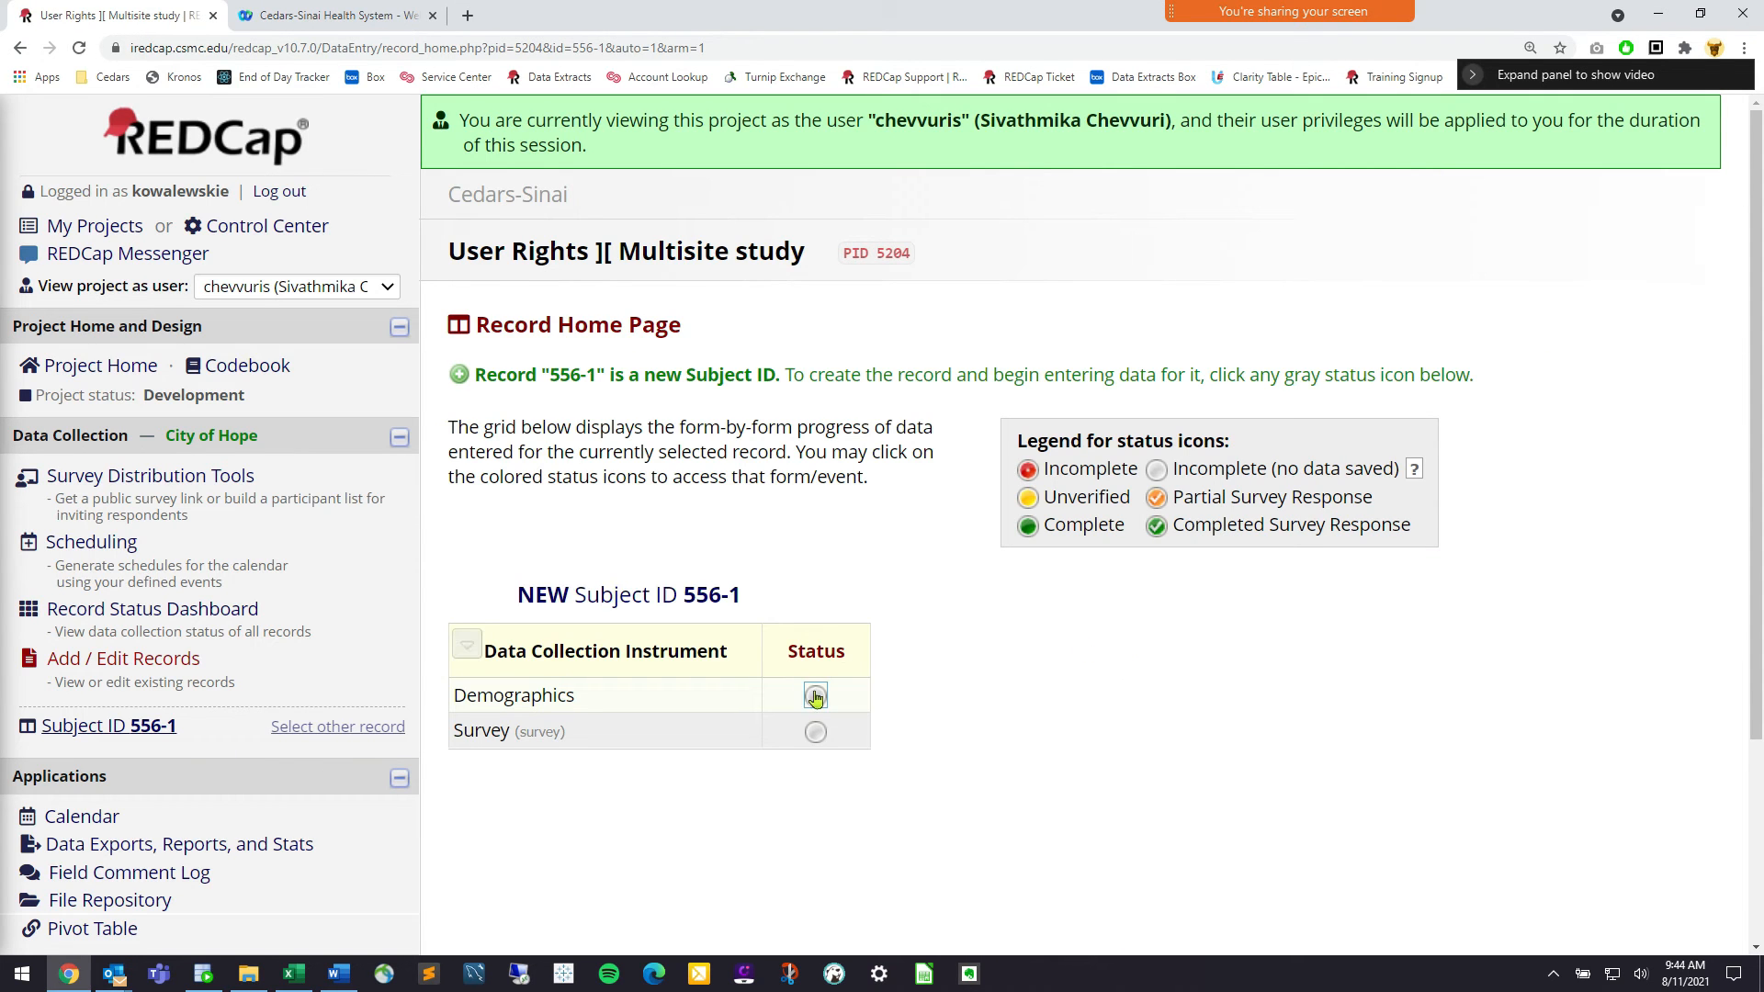
{"action": "left_click", "coordinate": [815, 699]}
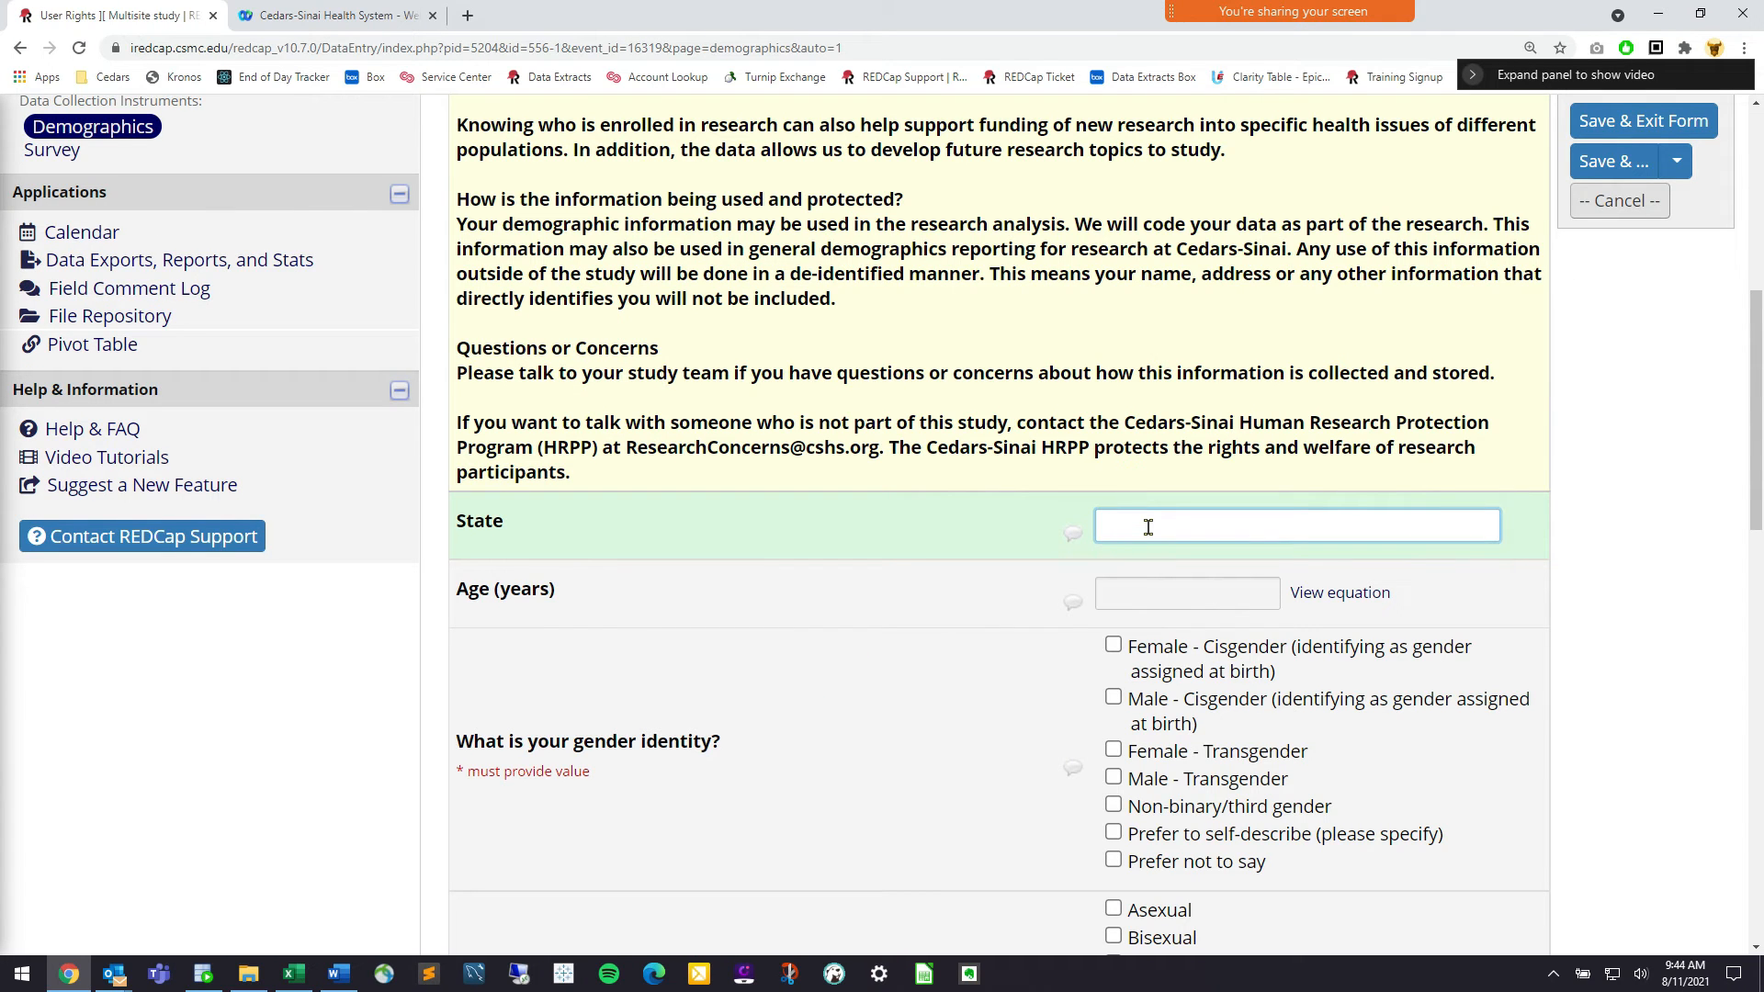
{"action": "type", "text": "CA"}
{"action": "key", "text": "Tab"}
{"action": "left_click", "coordinate": [1153, 647]}
{"action": "scroll", "coordinate": [1152, 647], "scroll_direction": "down", "scroll_amount": 4}
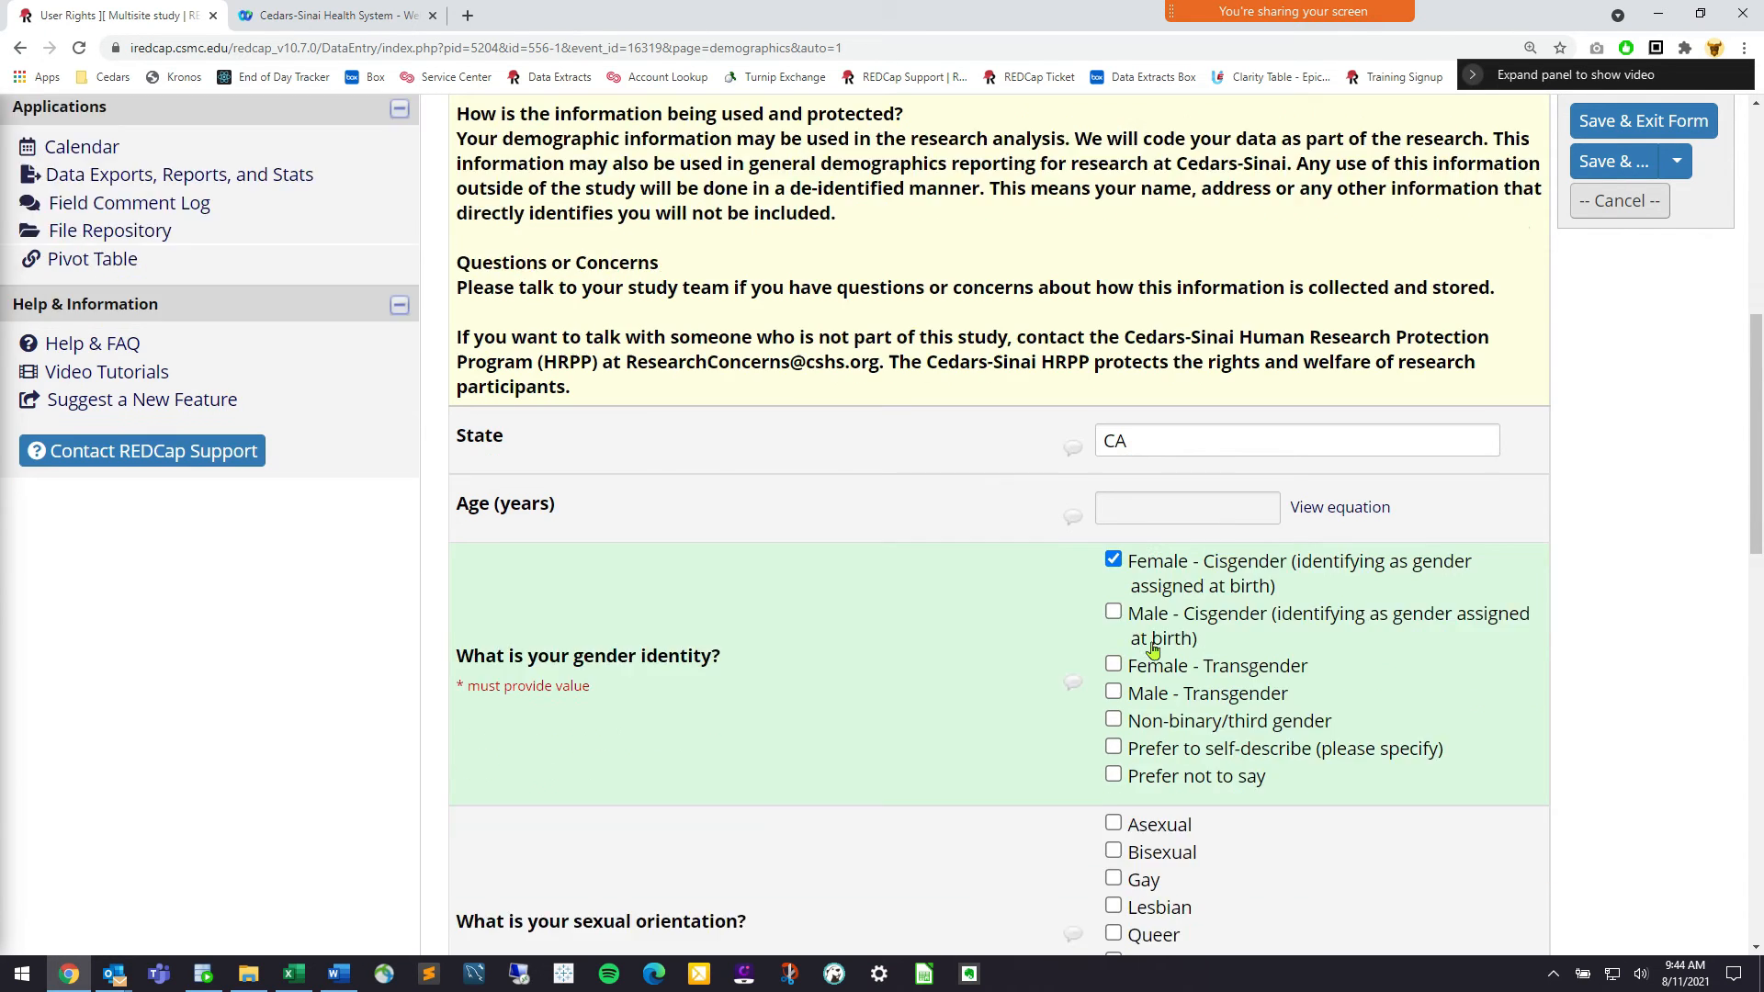
{"action": "left_click", "coordinate": [1152, 641]}
{"action": "scroll", "coordinate": [1153, 644], "scroll_direction": "down", "scroll_amount": 2}
{"action": "left_click", "coordinate": [1177, 571]}
Finish with Black or African American, Annulled, Some college, English Yes, and save as Complete
{"action": "left_click", "coordinate": [1179, 712]}
{"action": "scroll", "coordinate": [1181, 708], "scroll_direction": "down", "scroll_amount": 2}
{"action": "scroll", "coordinate": [1183, 703], "scroll_direction": "down", "scroll_amount": 3}
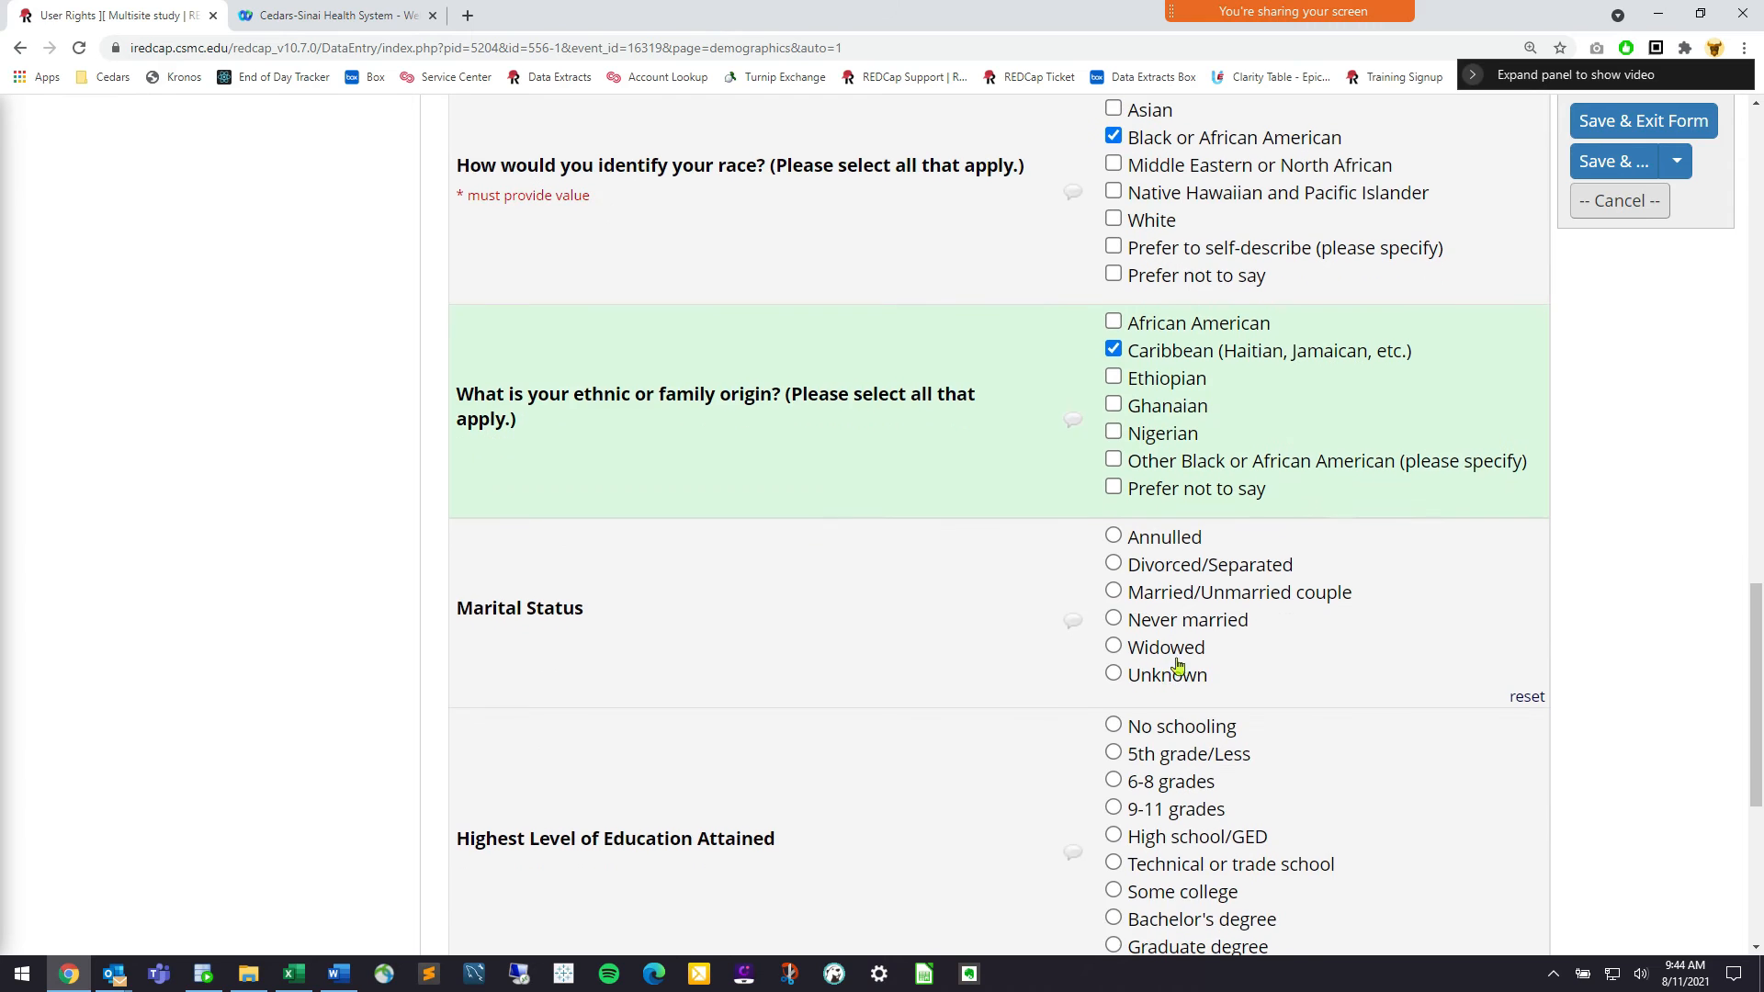
{"action": "left_click", "coordinate": [1176, 537]}
{"action": "left_click", "coordinate": [1169, 768]}
{"action": "left_click", "coordinate": [1177, 891]}
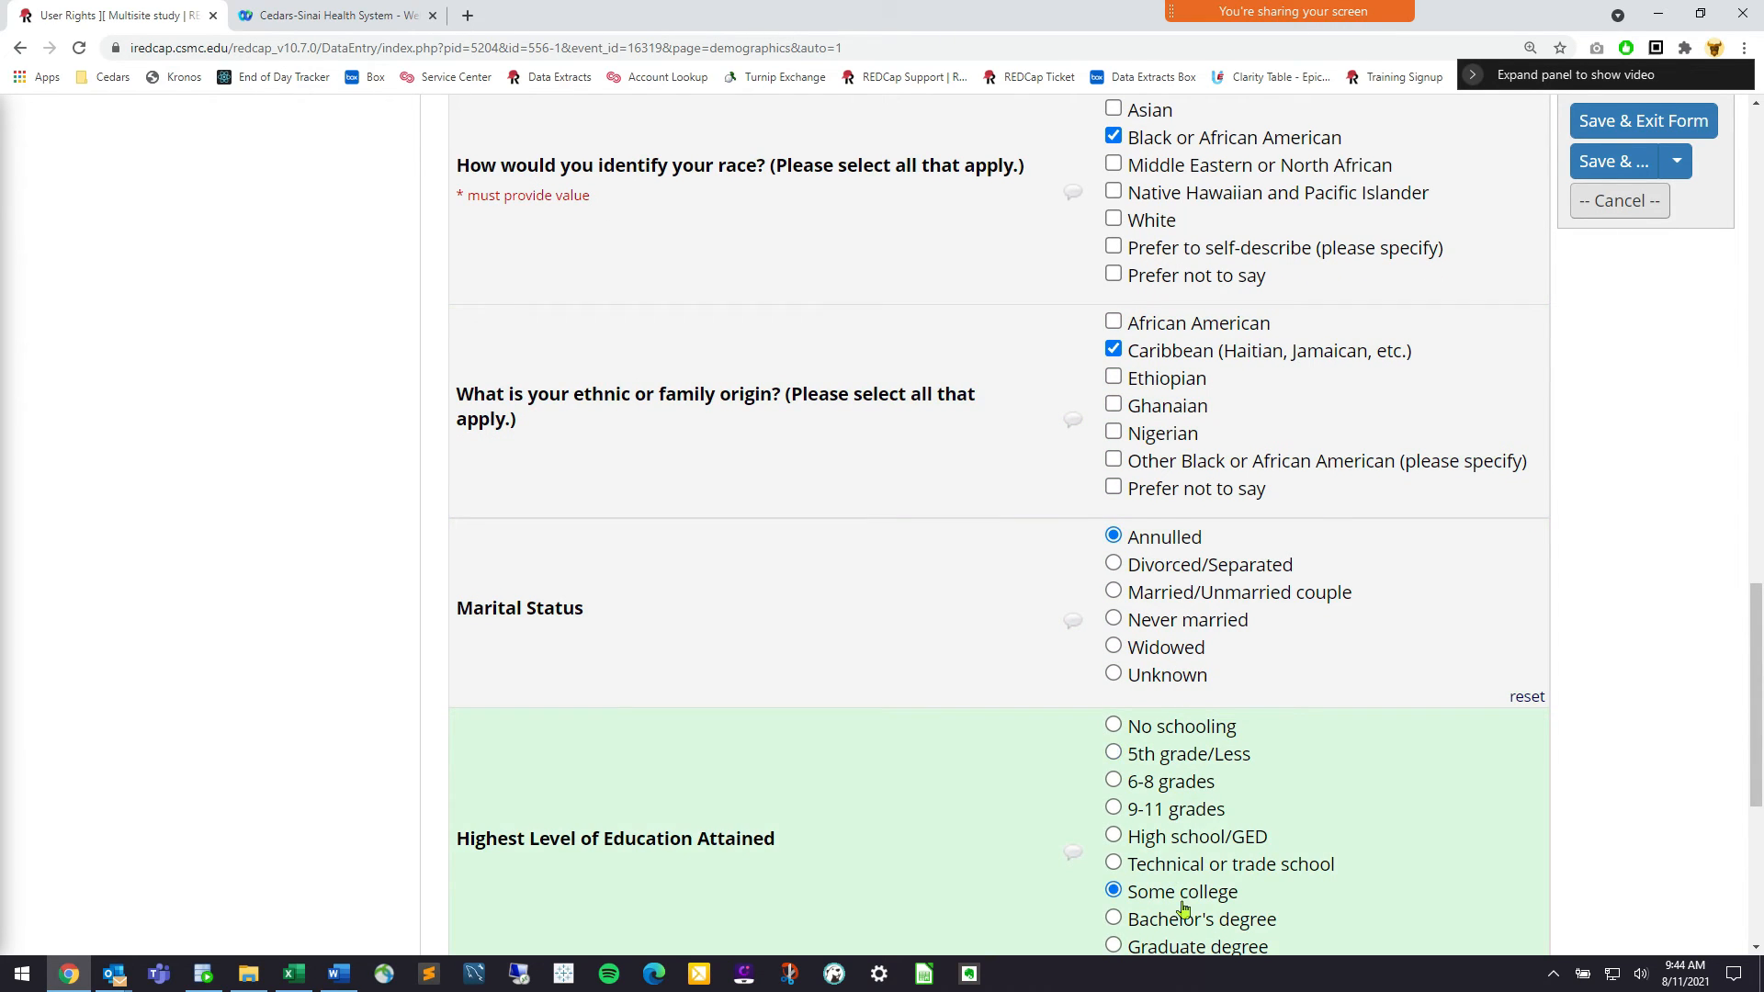
{"action": "scroll", "coordinate": [1176, 882], "scroll_direction": "down", "scroll_amount": 3}
{"action": "left_click", "coordinate": [1115, 669]}
{"action": "left_click", "coordinate": [1150, 804]}
{"action": "left_click", "coordinate": [1152, 901]}
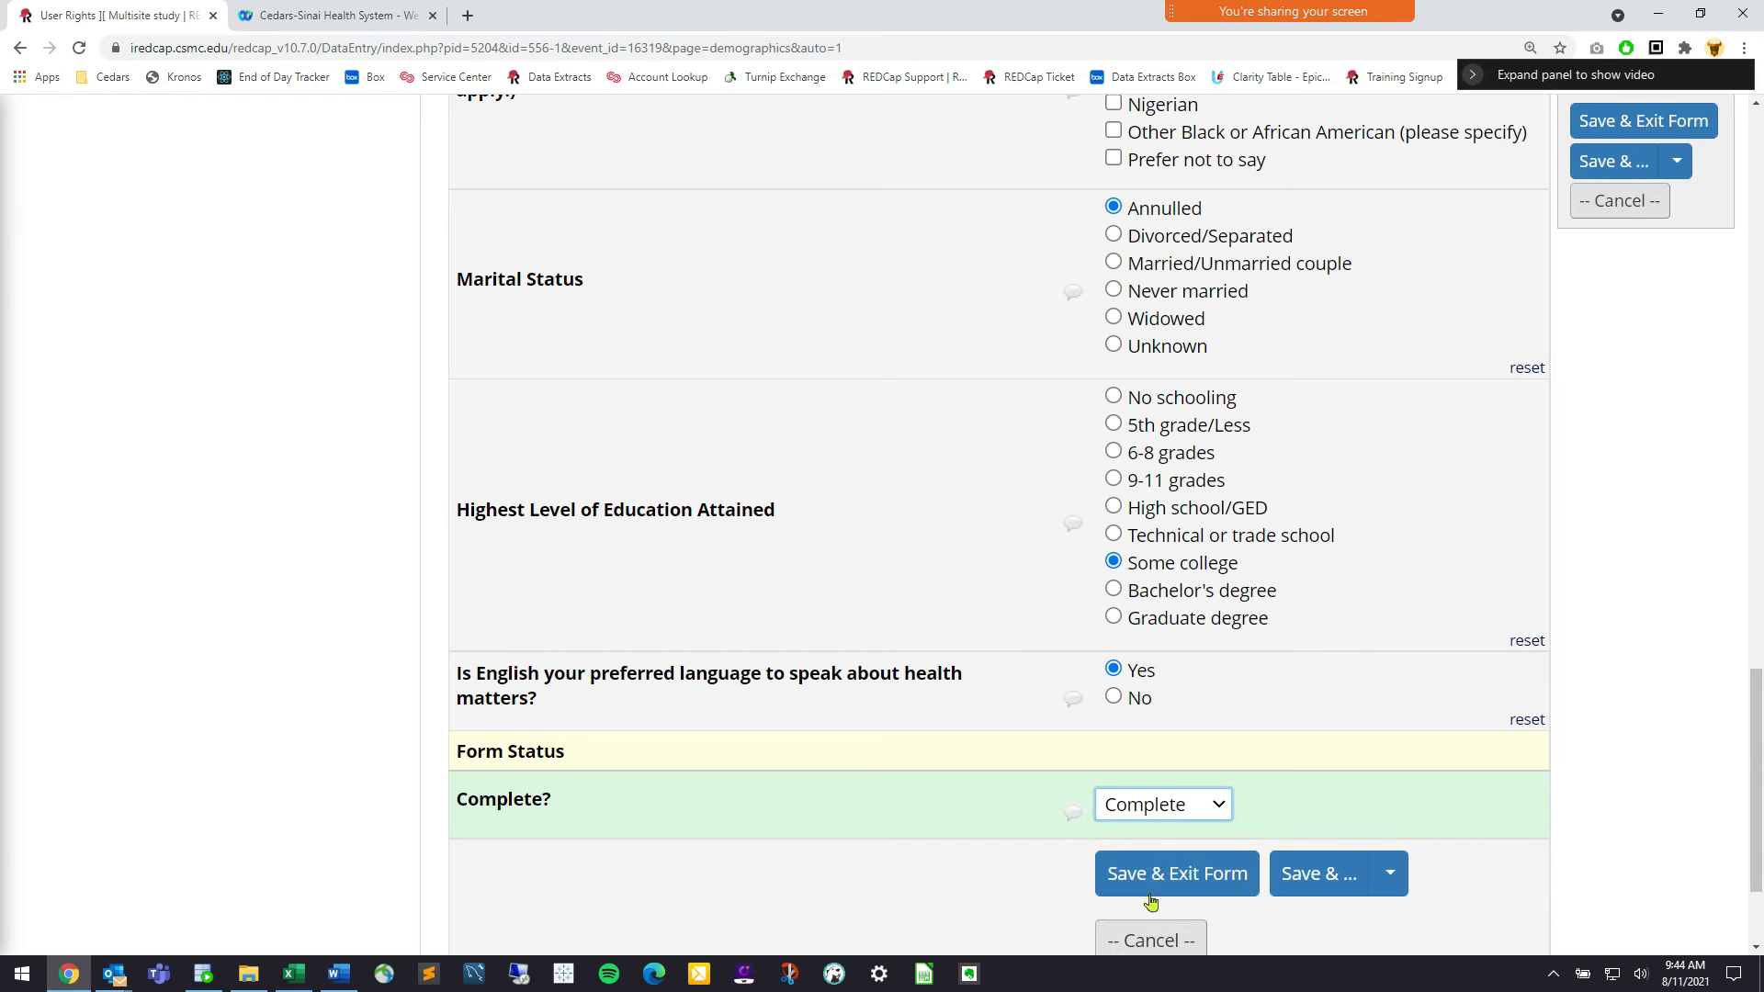
{"action": "left_click", "coordinate": [1198, 871]}
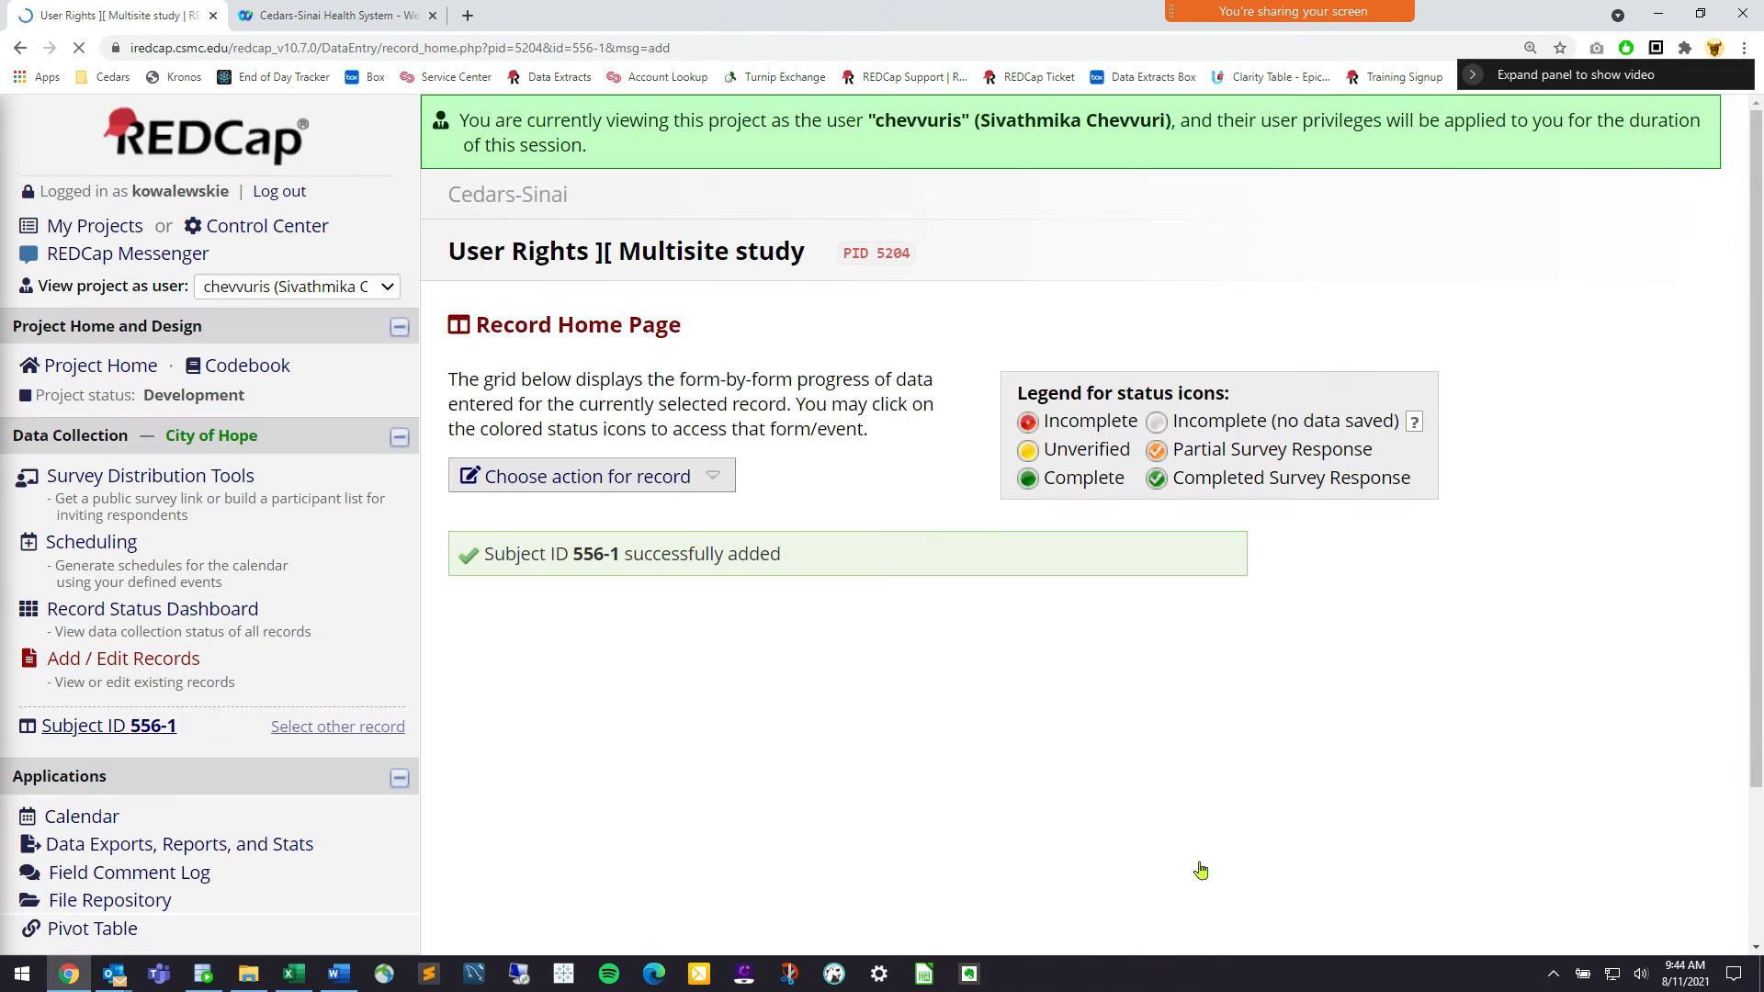
{"action": "left_click", "coordinate": [96, 670]}
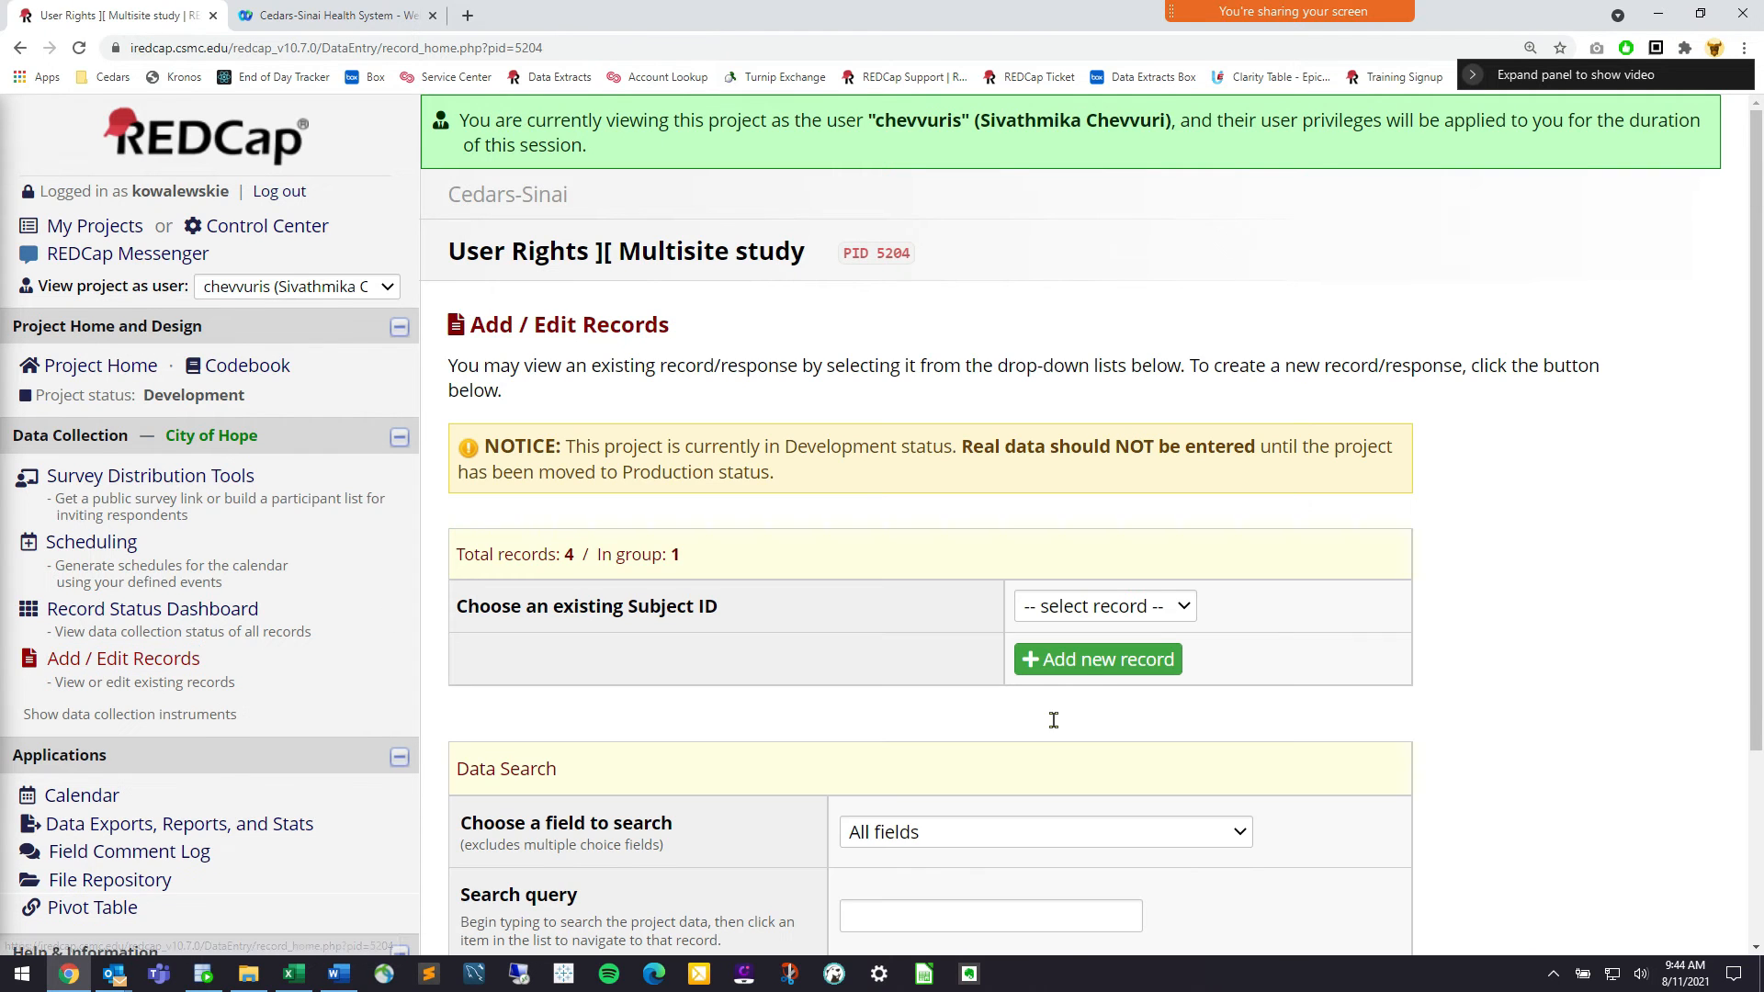
Start record 556-2's Demographics: Female - Cisgender, Asexual, not Hispanic, Black or African American
{"action": "left_click", "coordinate": [1103, 675]}
{"action": "scroll", "coordinate": [1098, 673], "scroll_direction": "down", "scroll_amount": 2}
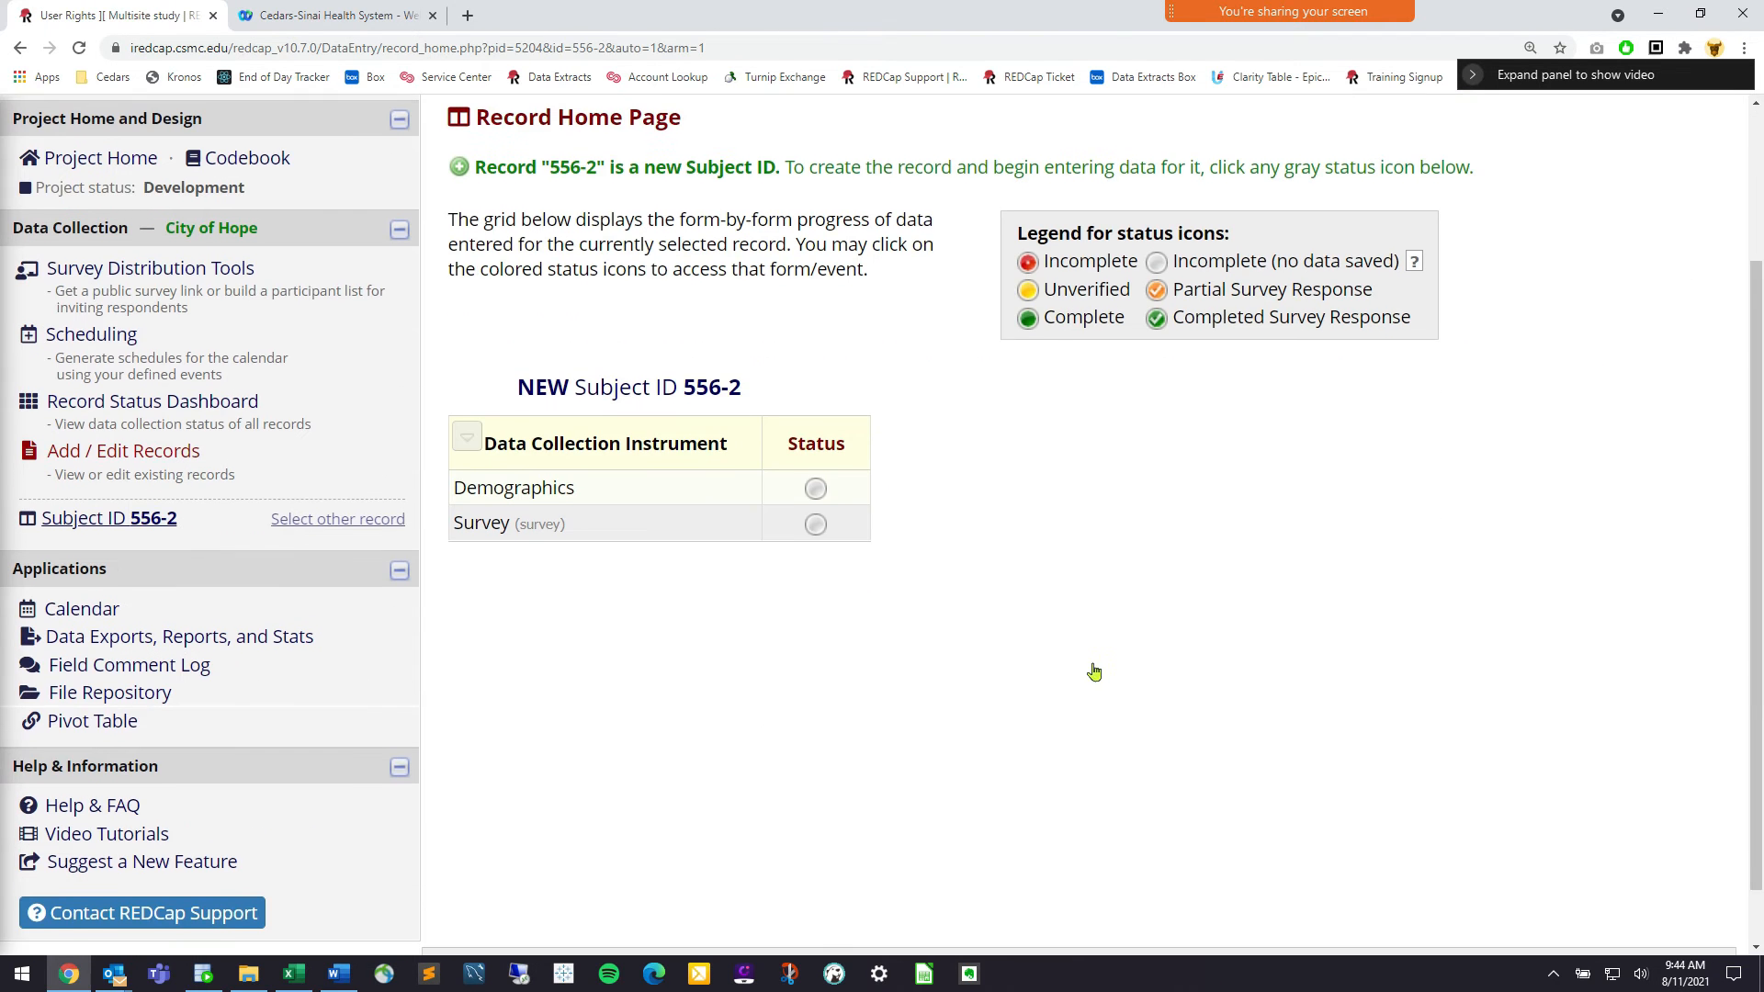
{"action": "left_click", "coordinate": [816, 487]}
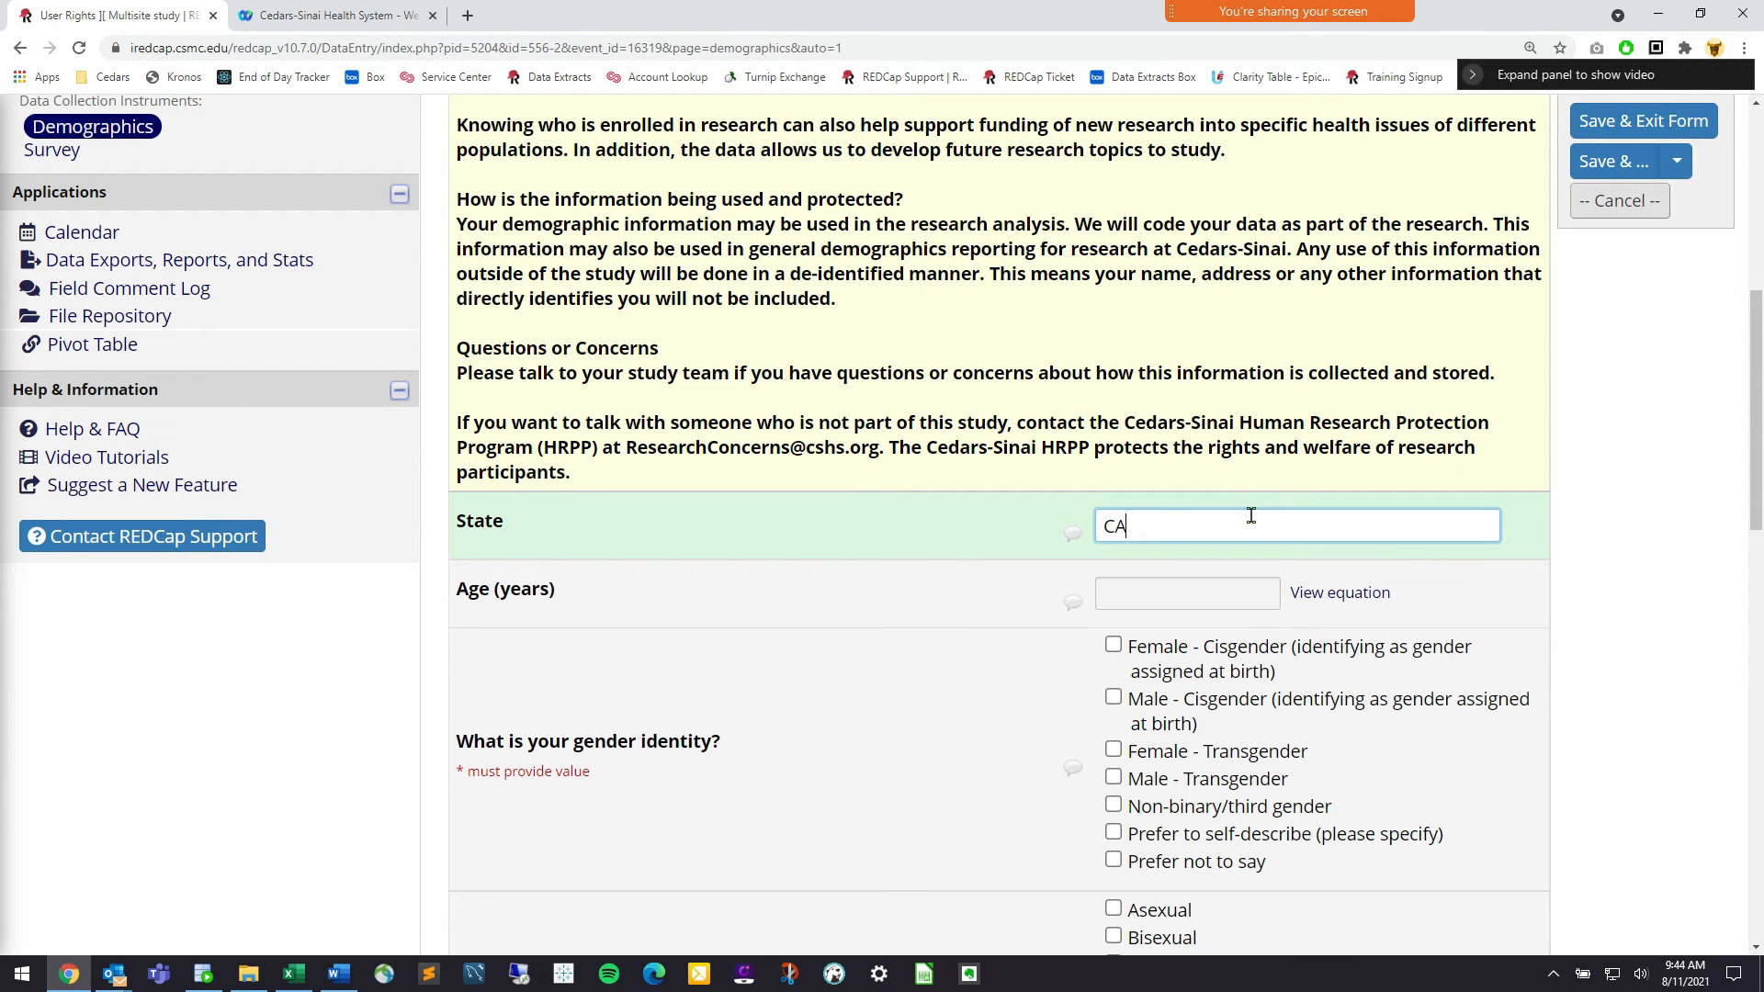
{"action": "left_click", "coordinate": [1222, 671]}
{"action": "scroll", "coordinate": [1176, 607], "scroll_direction": "down", "scroll_amount": 4}
{"action": "left_click", "coordinate": [1136, 562]}
{"action": "scroll", "coordinate": [1148, 628], "scroll_direction": "down", "scroll_amount": 2}
{"action": "left_click", "coordinate": [1149, 629]}
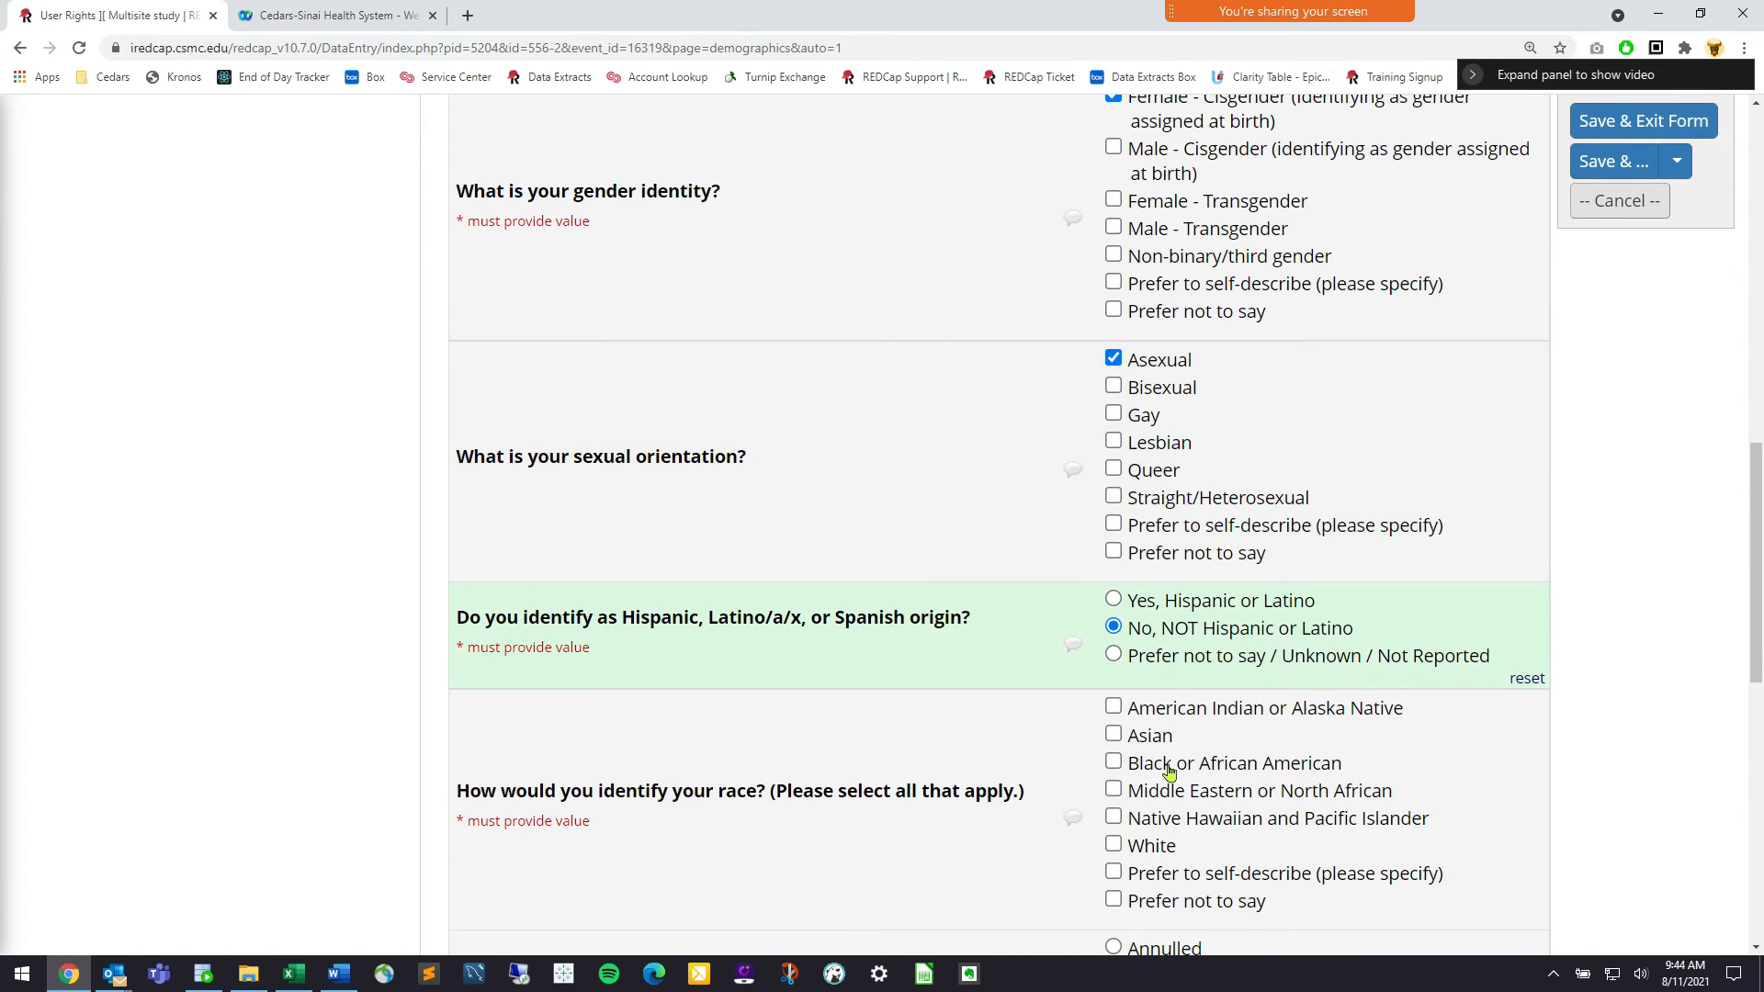
{"action": "left_click", "coordinate": [1165, 764]}
Set Annulled, Graduate degree, and English Yes, then save the form as Complete
{"action": "scroll", "coordinate": [1171, 689], "scroll_direction": "down", "scroll_amount": 4}
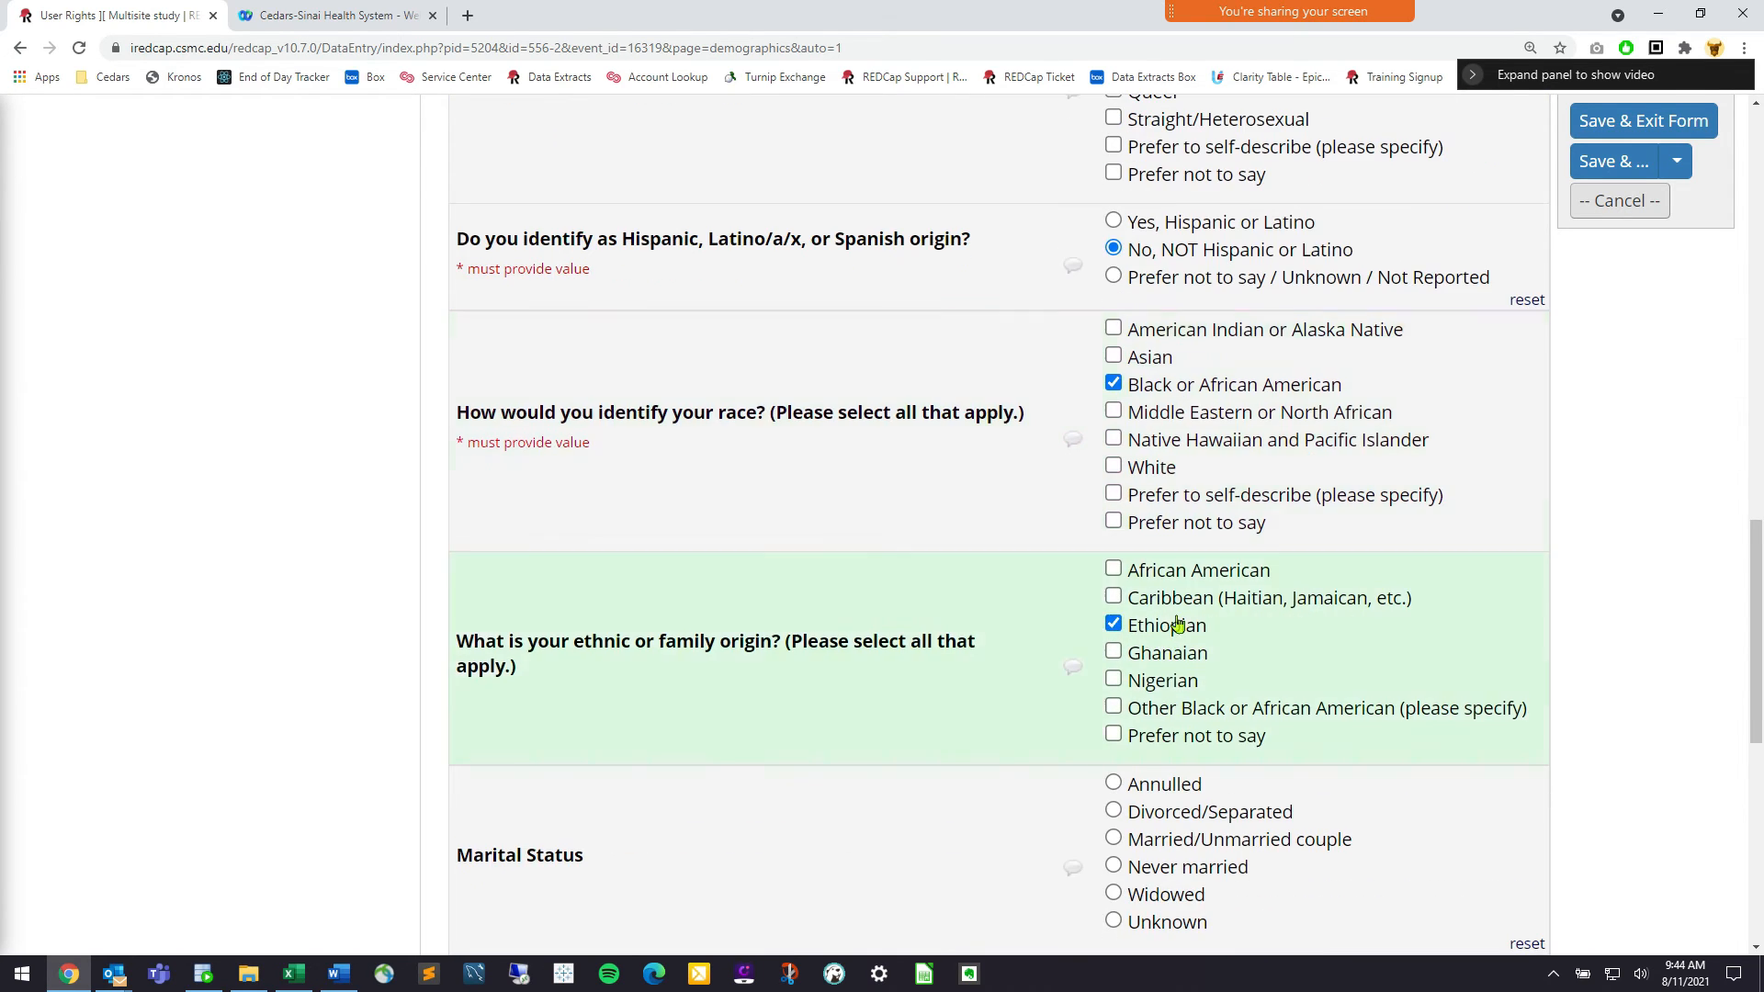
{"action": "scroll", "coordinate": [1176, 625], "scroll_direction": "down", "scroll_amount": 4}
{"action": "left_click", "coordinate": [1165, 419]}
{"action": "left_click", "coordinate": [1185, 824]}
{"action": "scroll", "coordinate": [1183, 818], "scroll_direction": "down", "scroll_amount": 2}
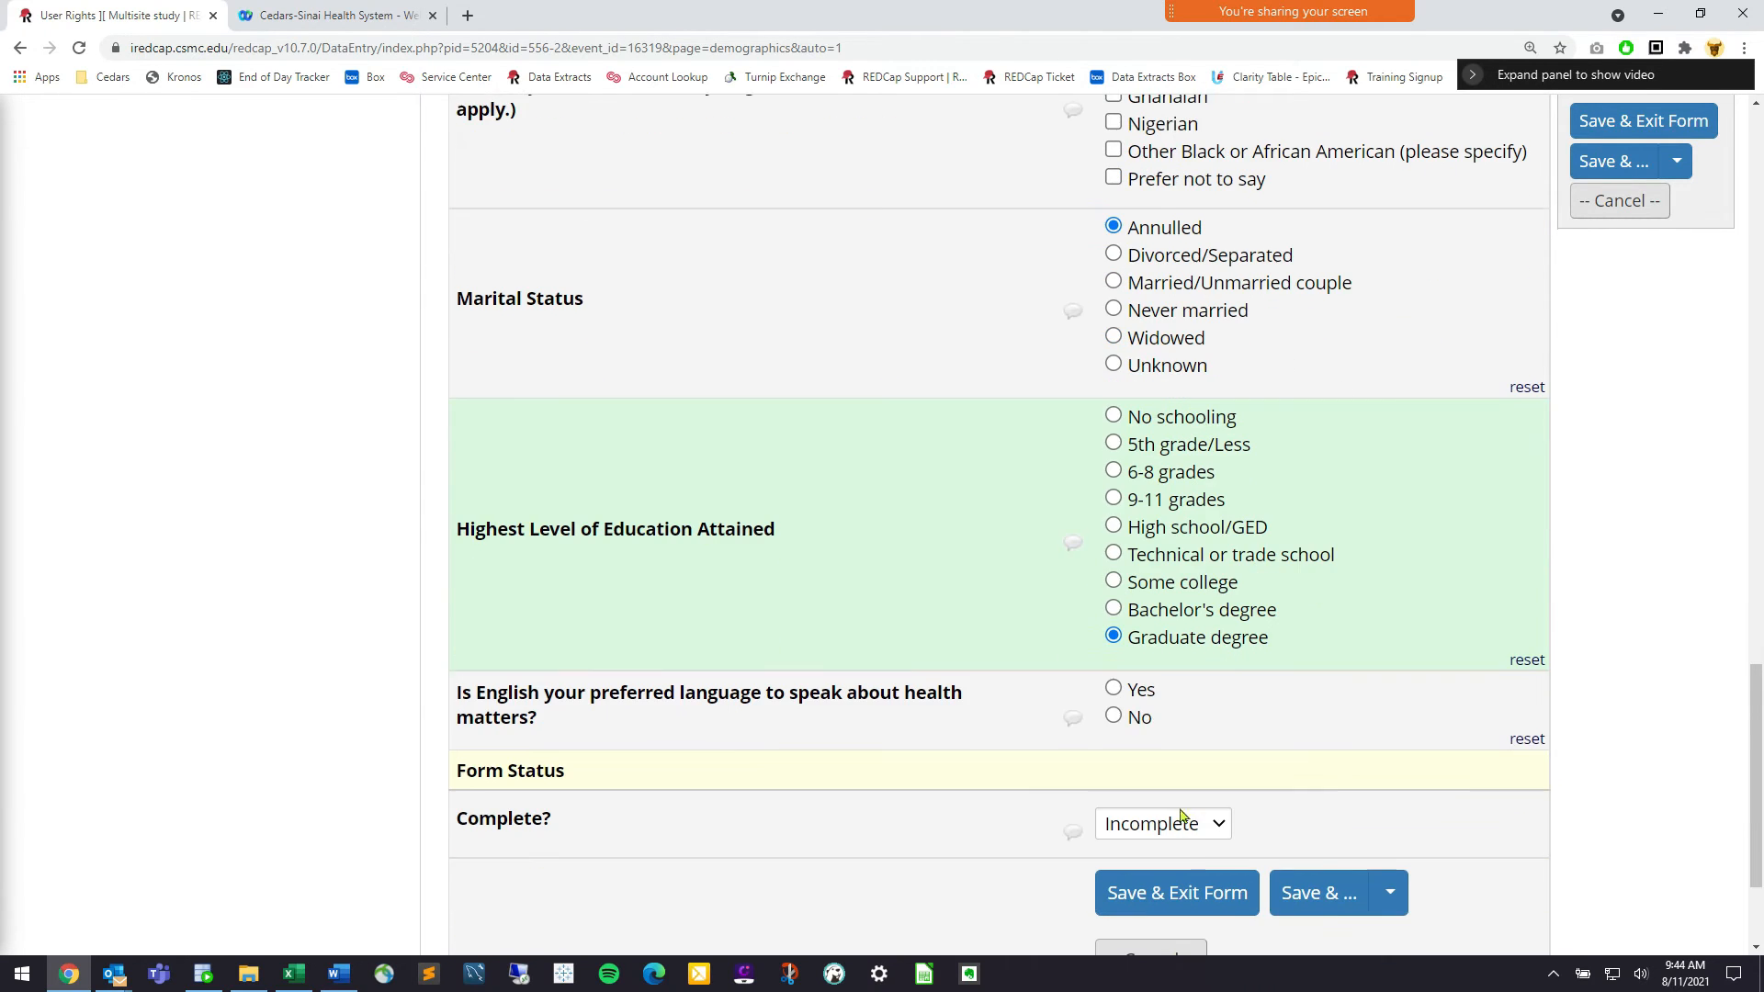
{"action": "left_click", "coordinate": [1139, 696]}
{"action": "left_click", "coordinate": [1186, 825]}
{"action": "left_click", "coordinate": [1148, 917]}
{"action": "left_click", "coordinate": [1208, 880]}
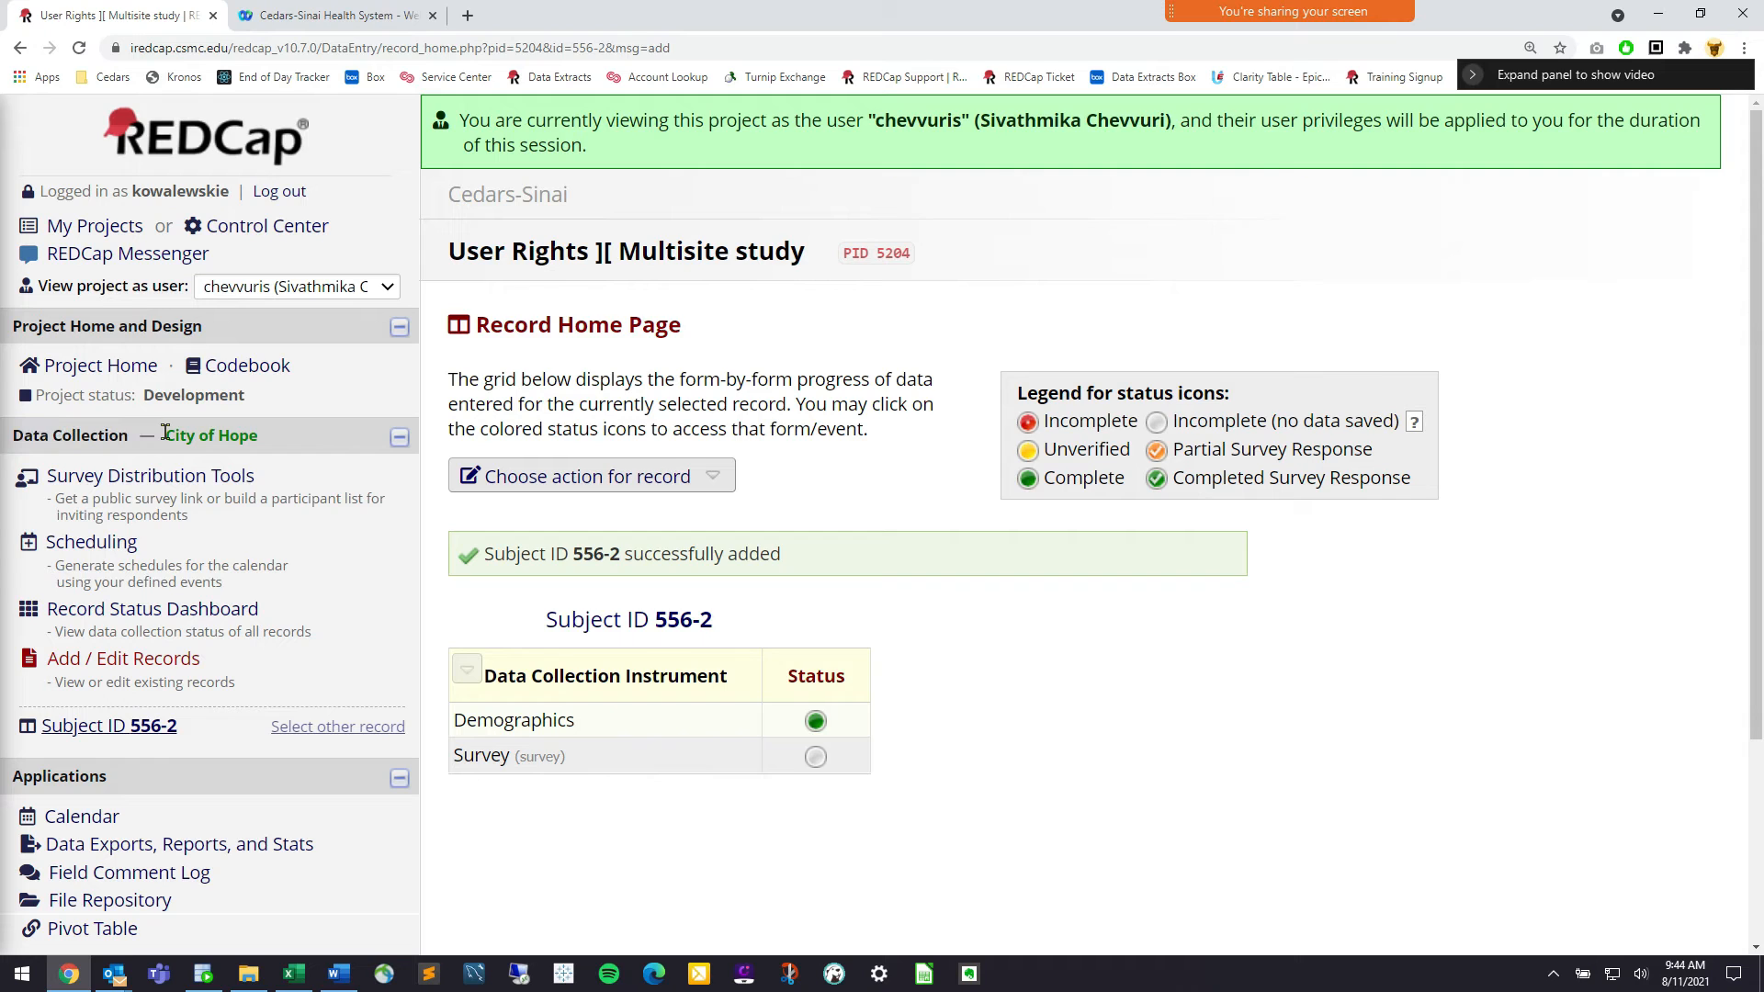
{"action": "left_click_drag", "start_coordinate": [166, 436], "coordinate": [260, 438]}
Open the Record Status Dashboard showing City of Hope records 556-1 and 556-2
{"action": "left_click", "coordinate": [261, 438]}
{"action": "left_click_drag", "start_coordinate": [167, 435], "coordinate": [254, 442]}
{"action": "left_click", "coordinate": [285, 452]}
{"action": "scroll", "coordinate": [209, 563], "scroll_direction": "down", "scroll_amount": 1}
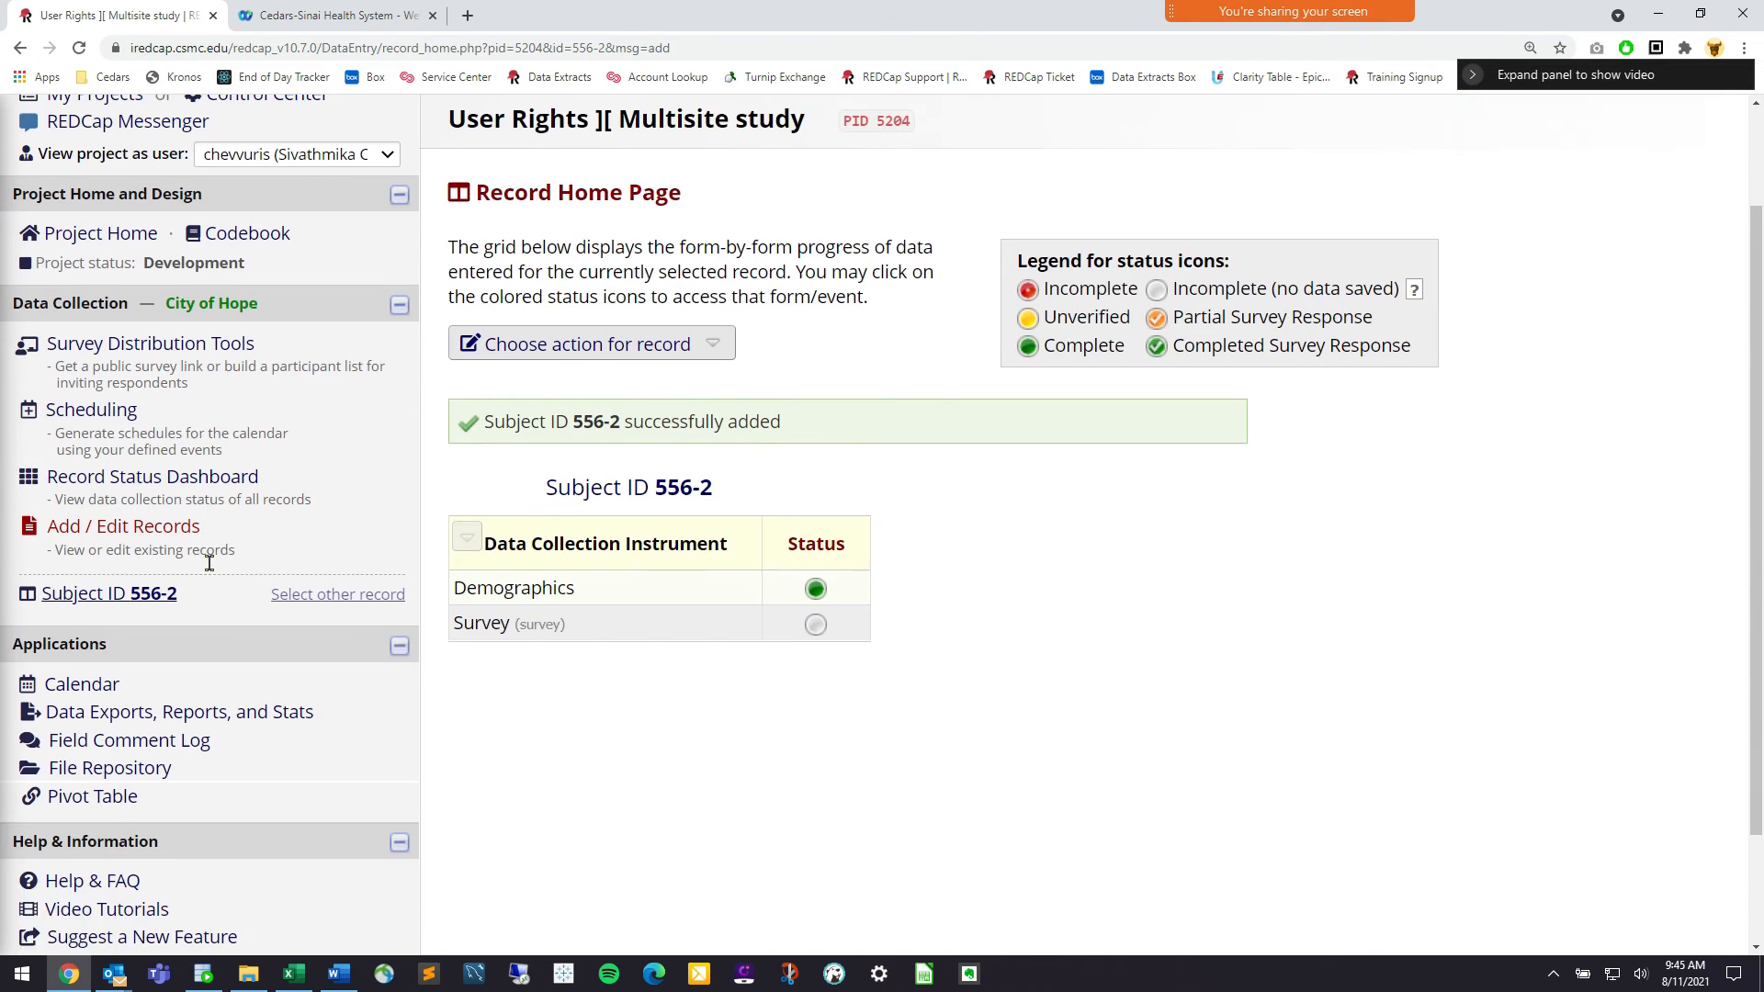
{"action": "scroll", "coordinate": [211, 515], "scroll_direction": "up", "scroll_amount": 1}
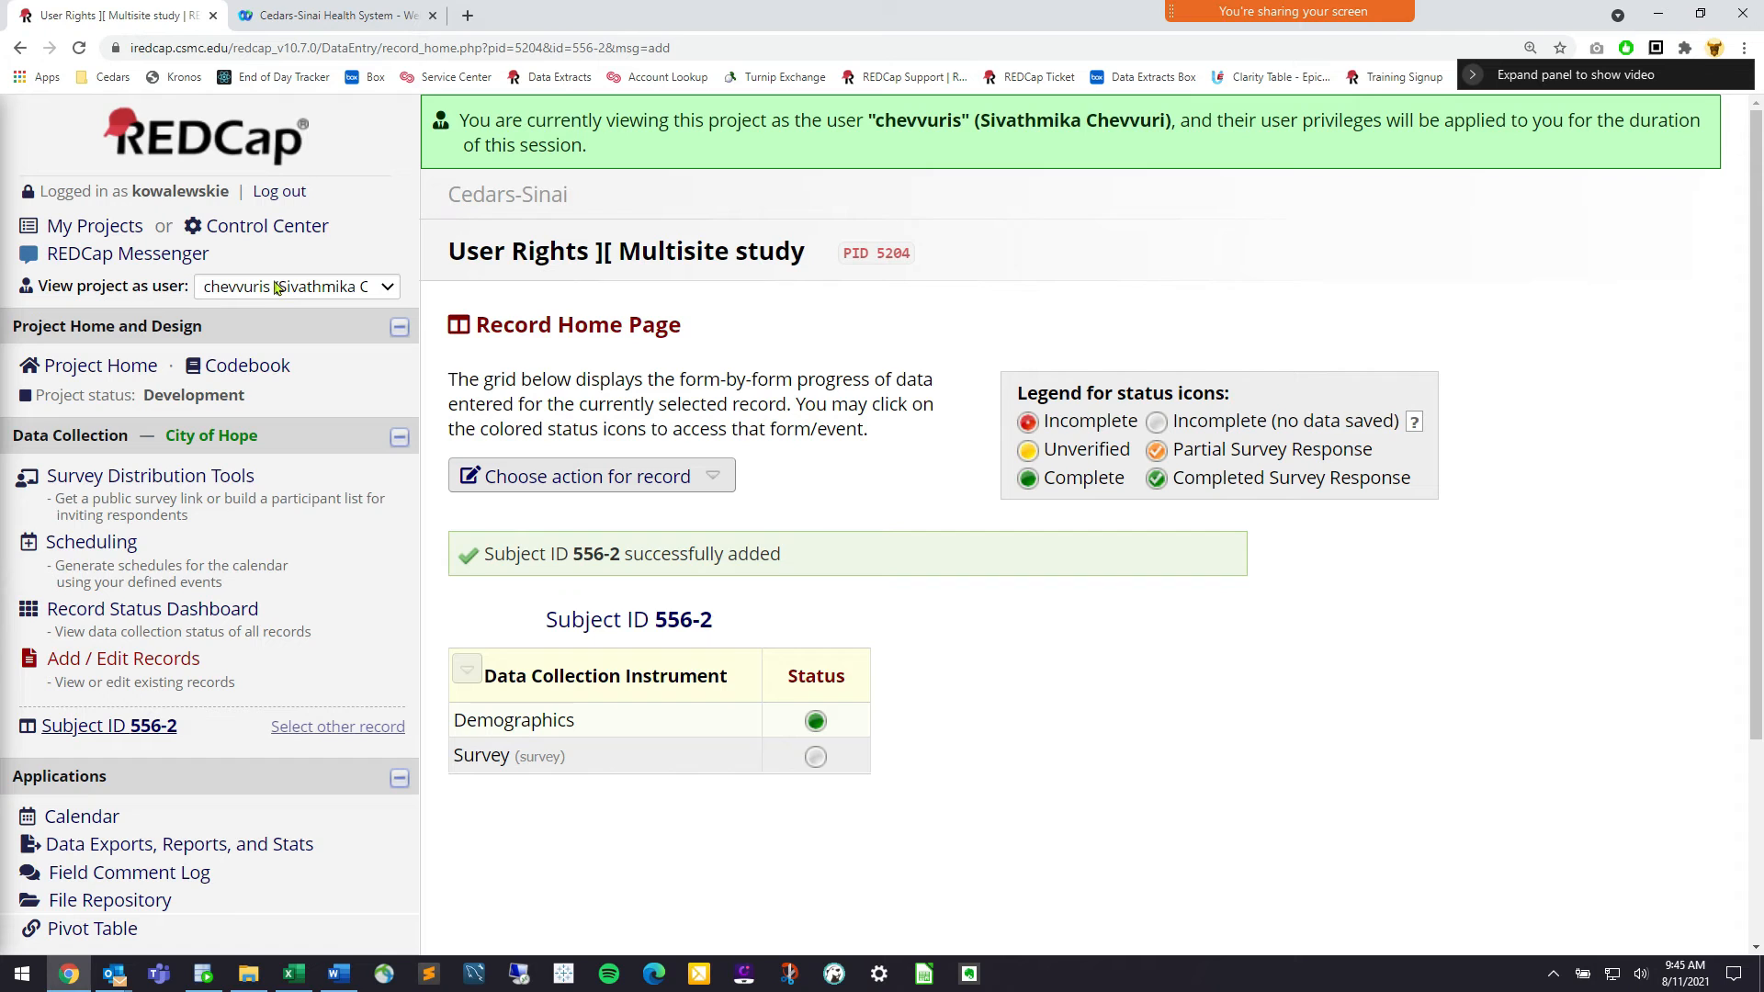
{"action": "left_click", "coordinate": [196, 610]}
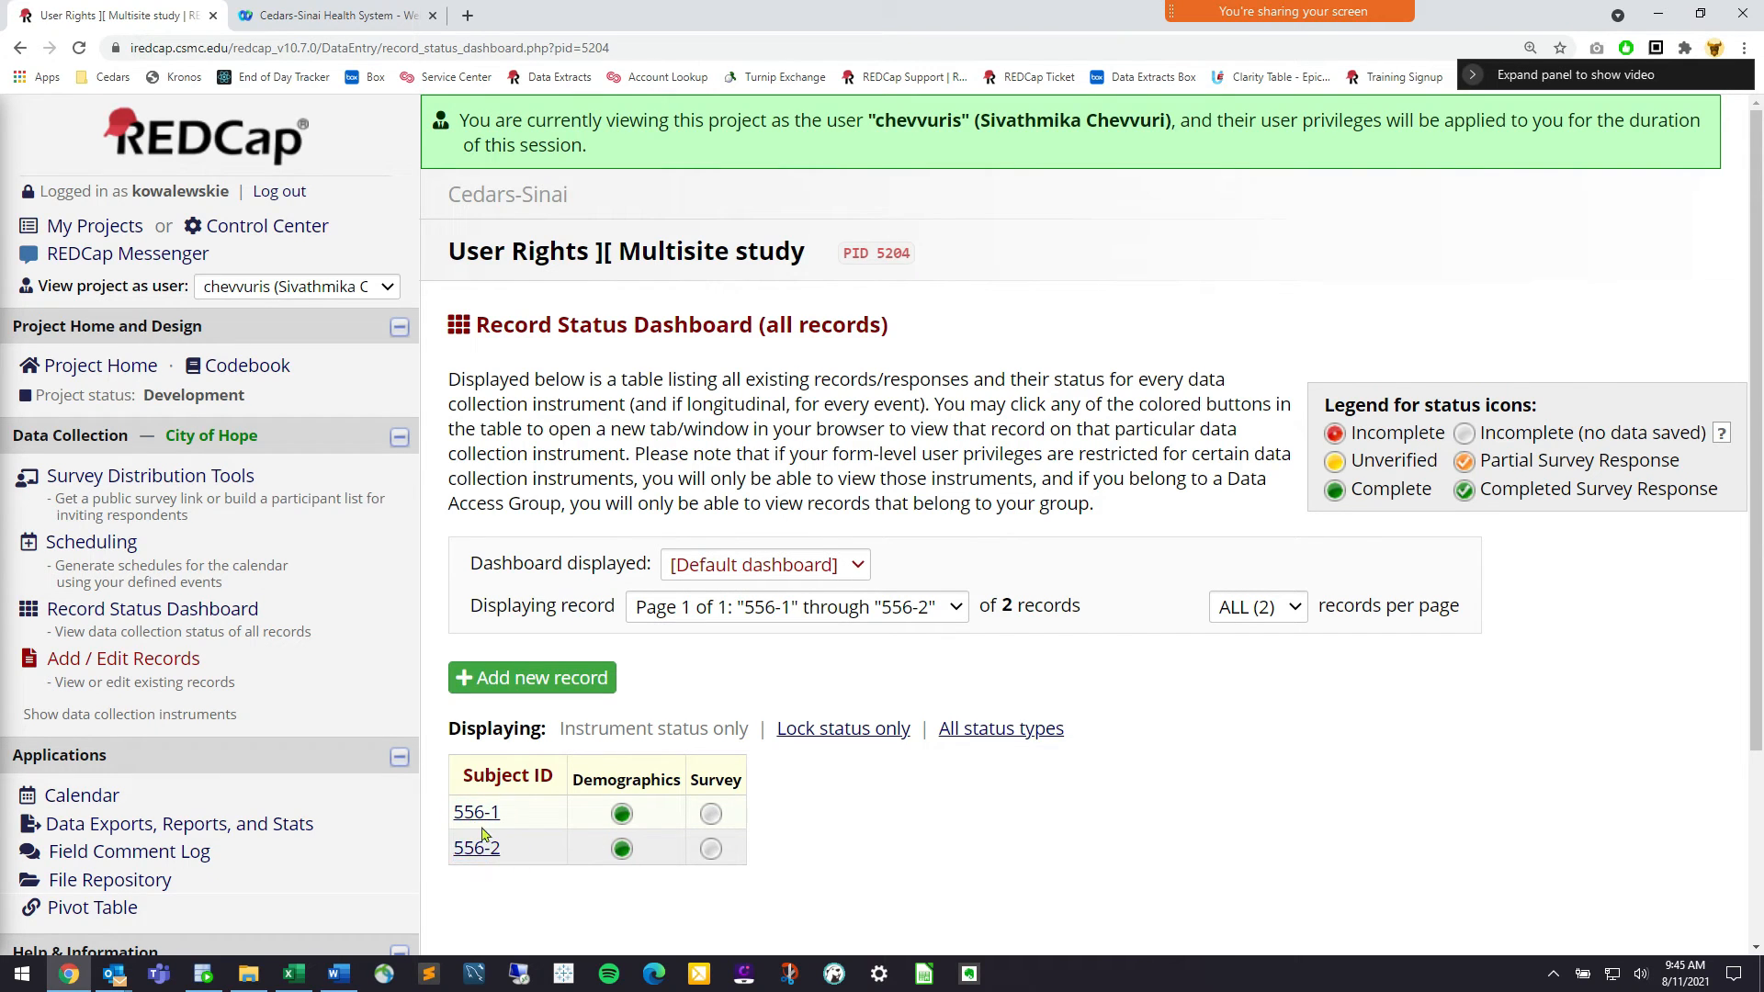
{"action": "scroll", "coordinate": [211, 661], "scroll_direction": "down", "scroll_amount": 2}
{"action": "scroll", "coordinate": [276, 478], "scroll_direction": "up", "scroll_amount": 2}
{"action": "left_click", "coordinate": [372, 290]}
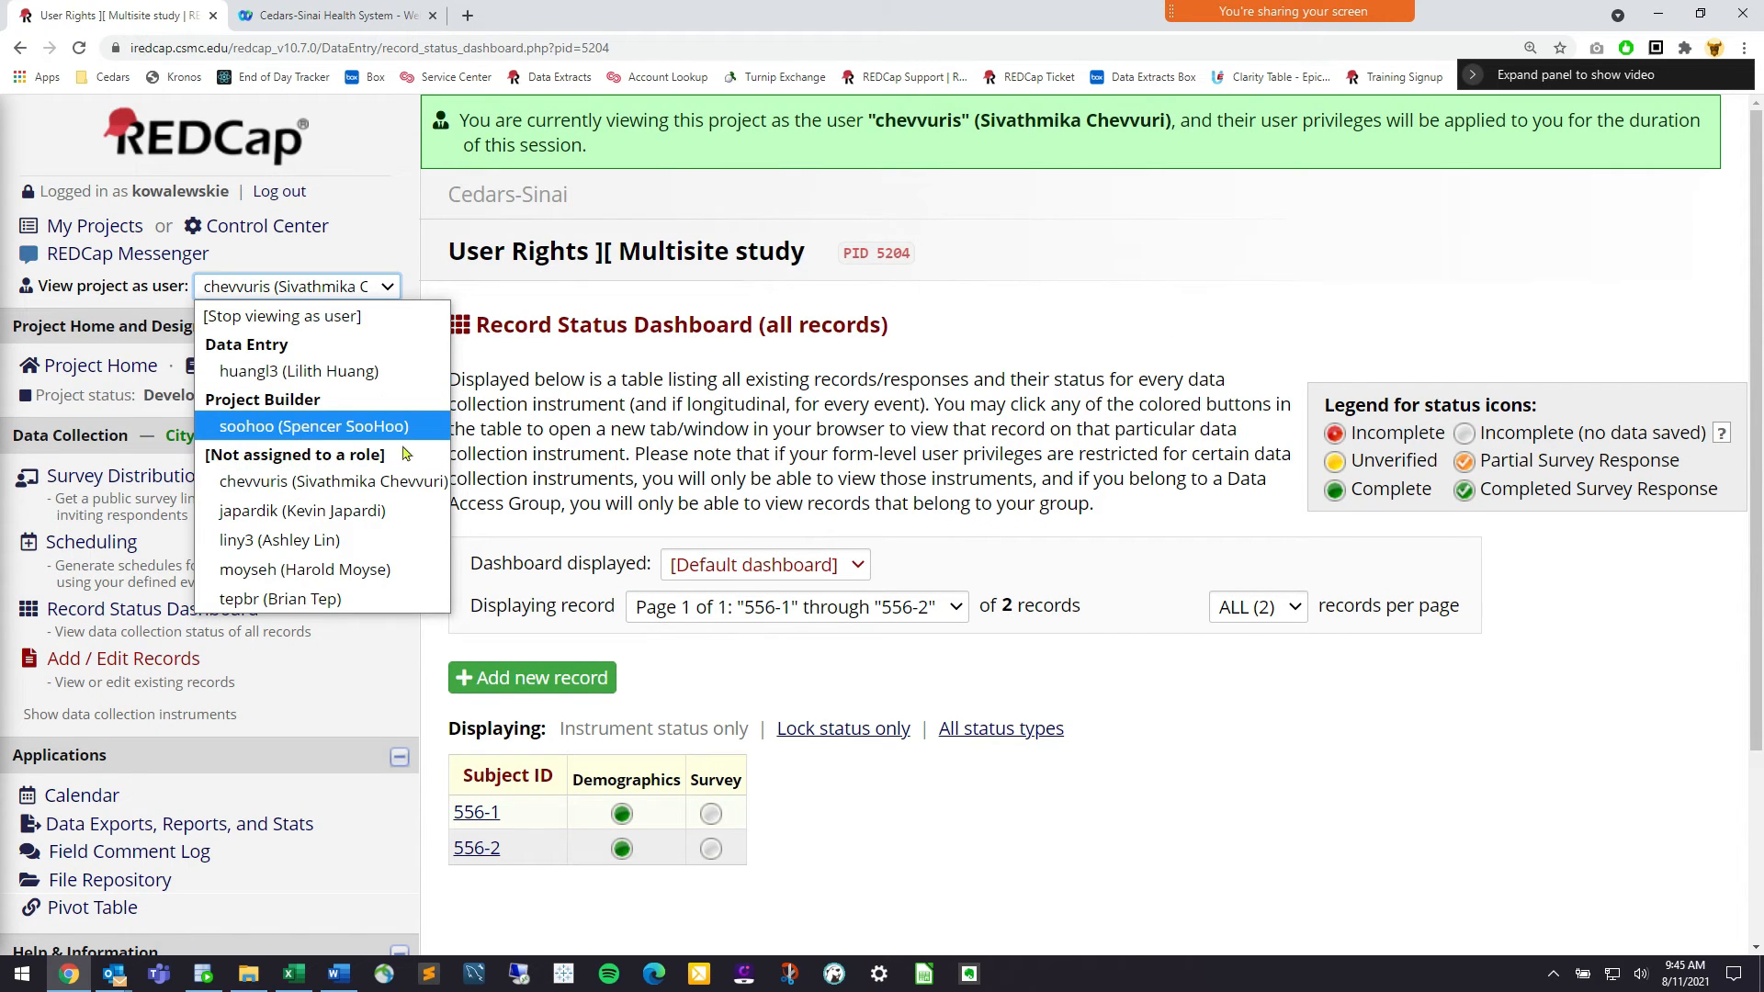
View the project as another unassigned user, then as the Data Entry user
{"action": "left_click", "coordinate": [391, 520]}
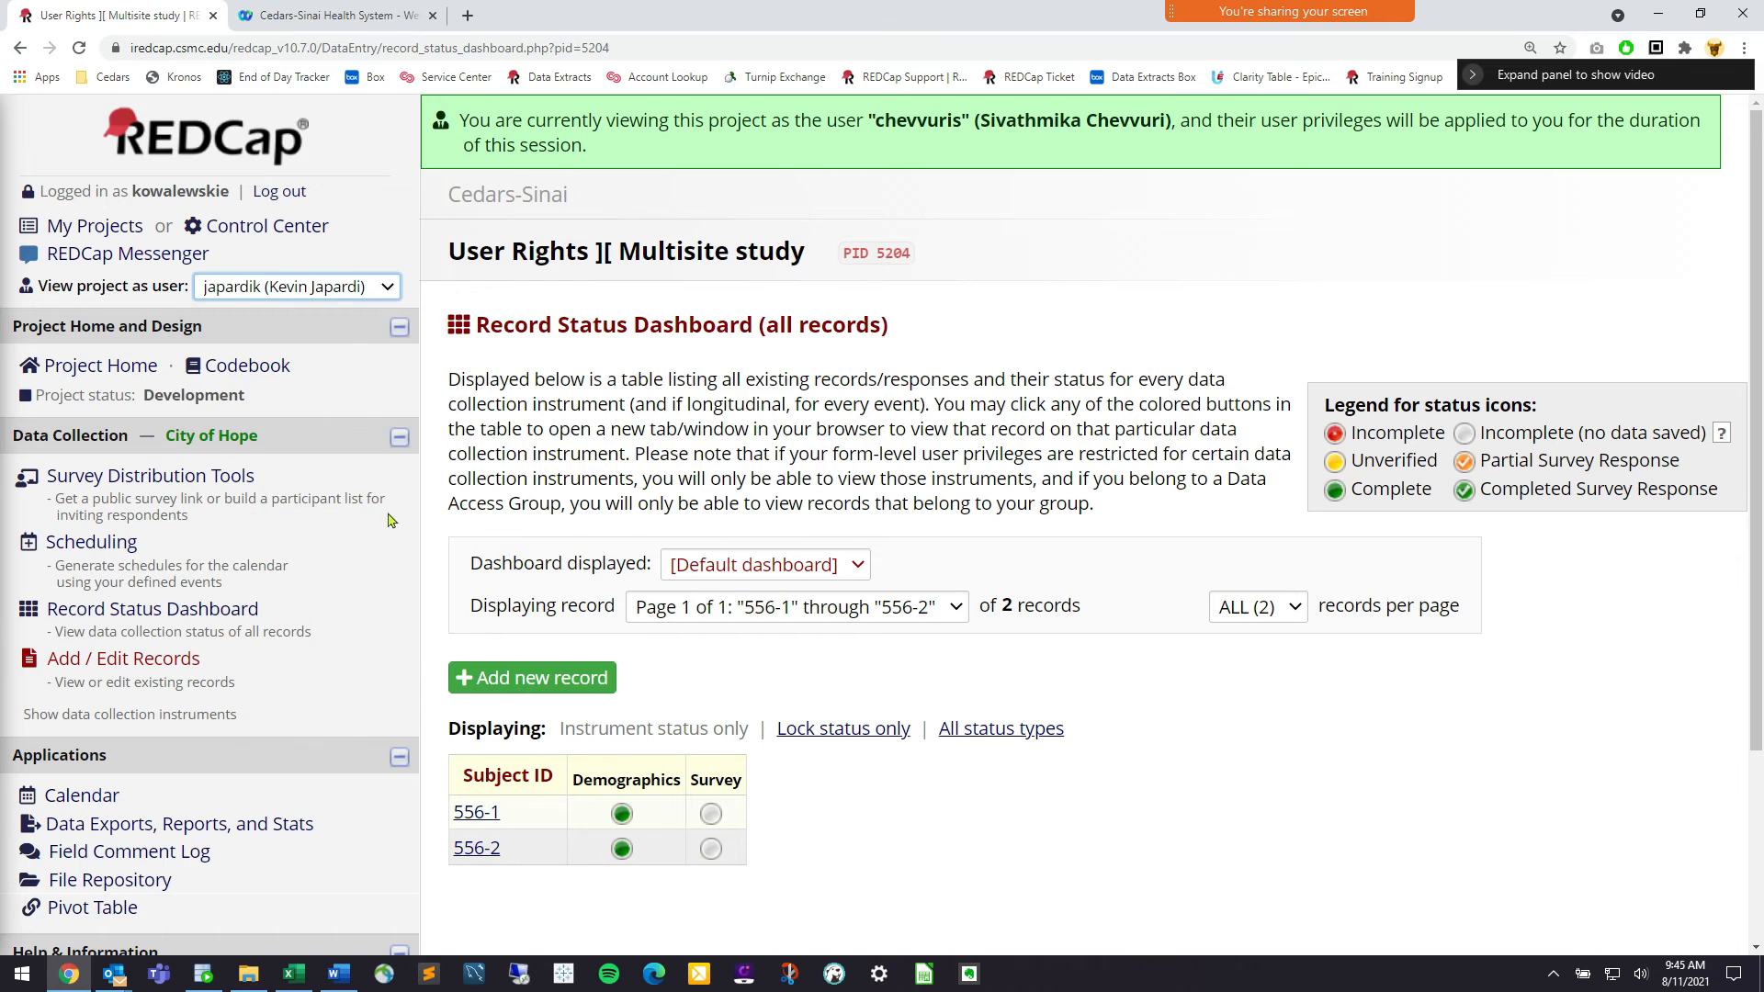
{"action": "left_click", "coordinate": [1140, 617]}
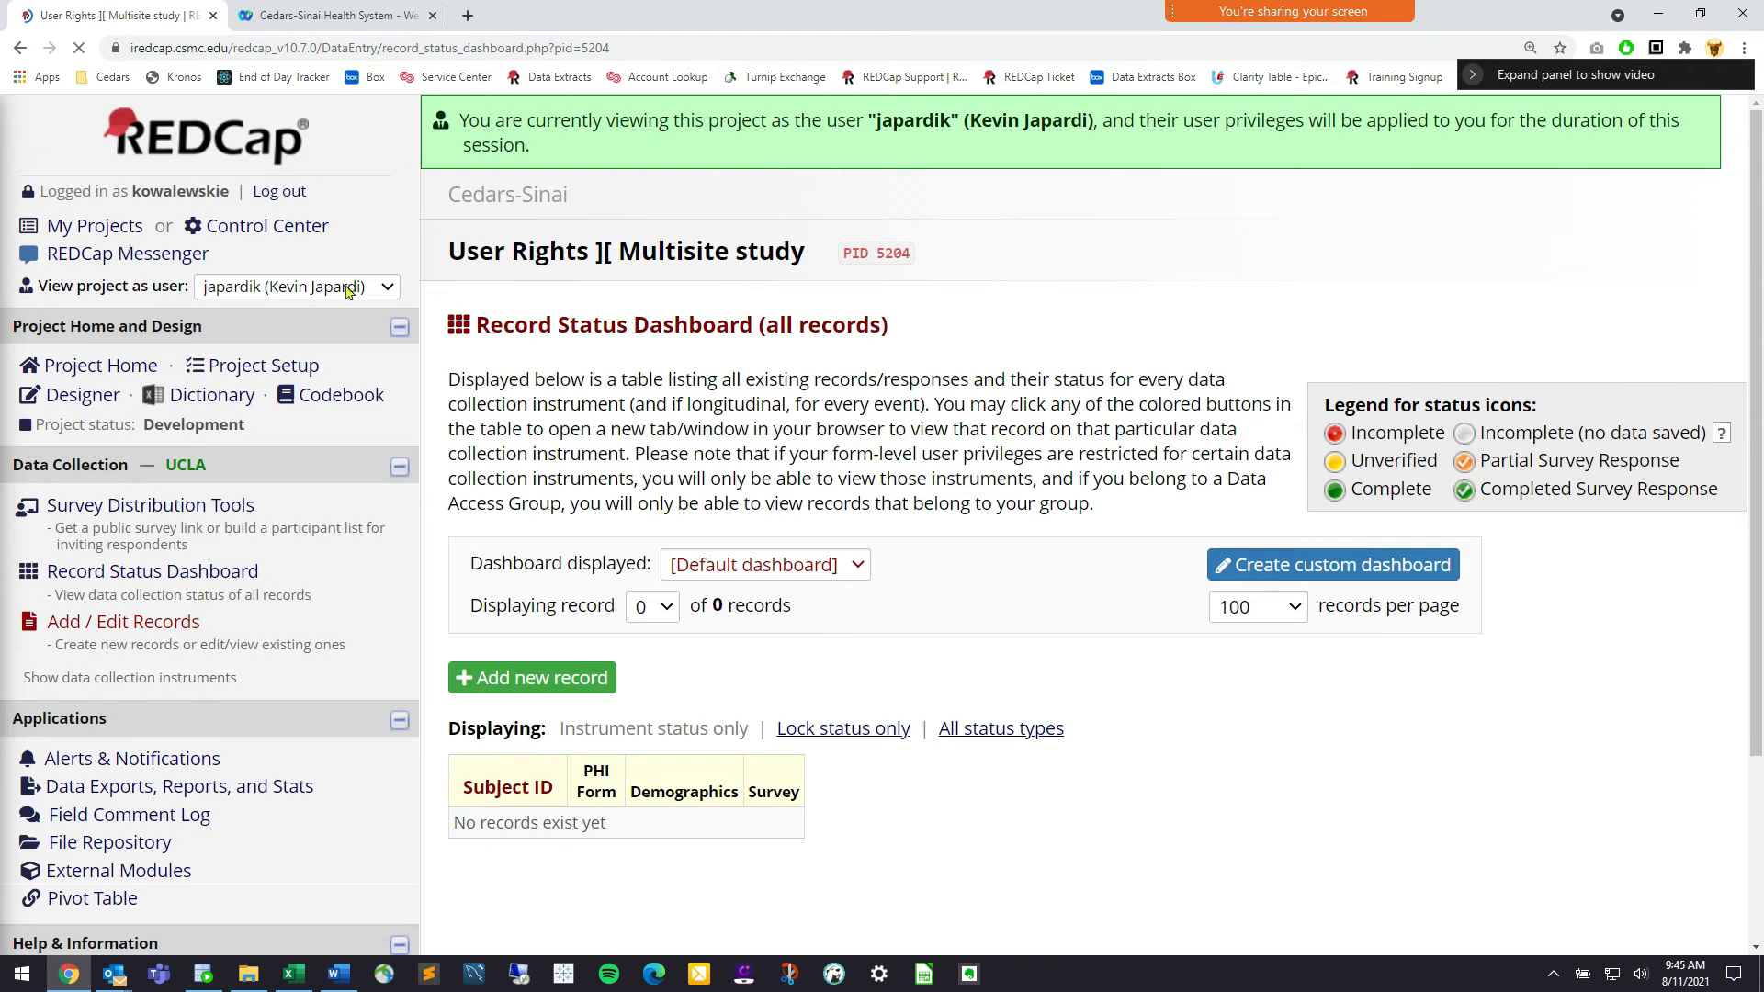
{"action": "left_click", "coordinate": [350, 288]}
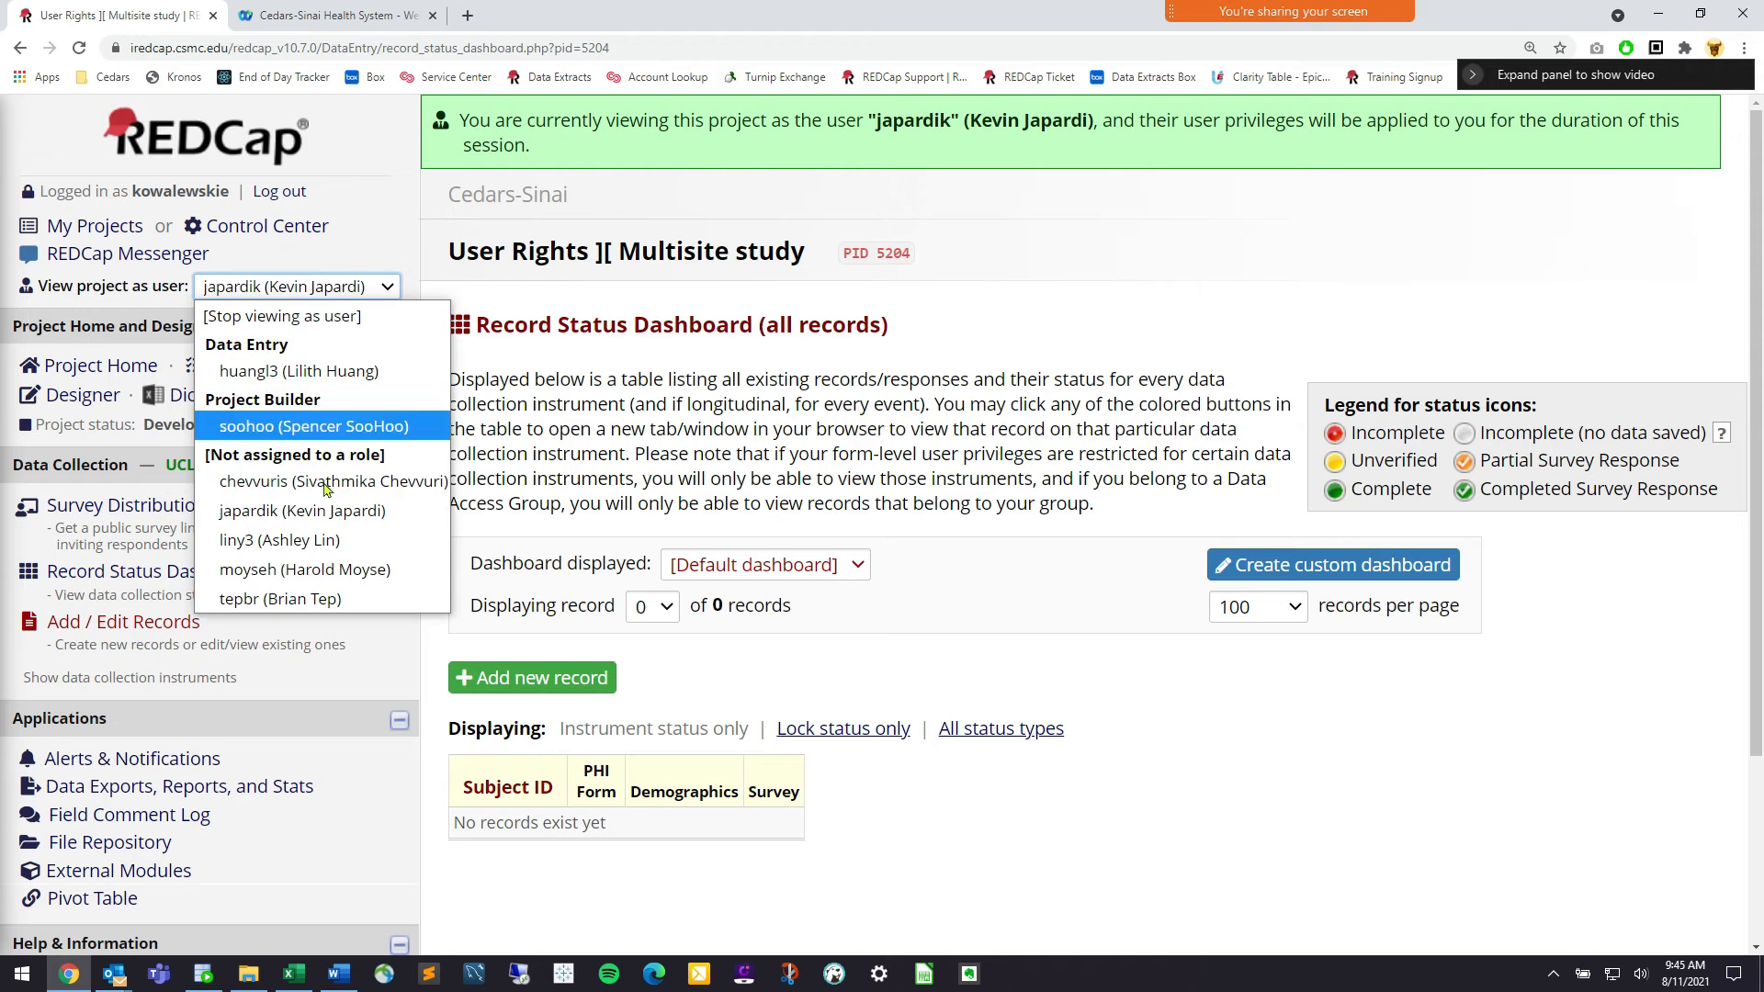
{"action": "left_click", "coordinate": [358, 377]}
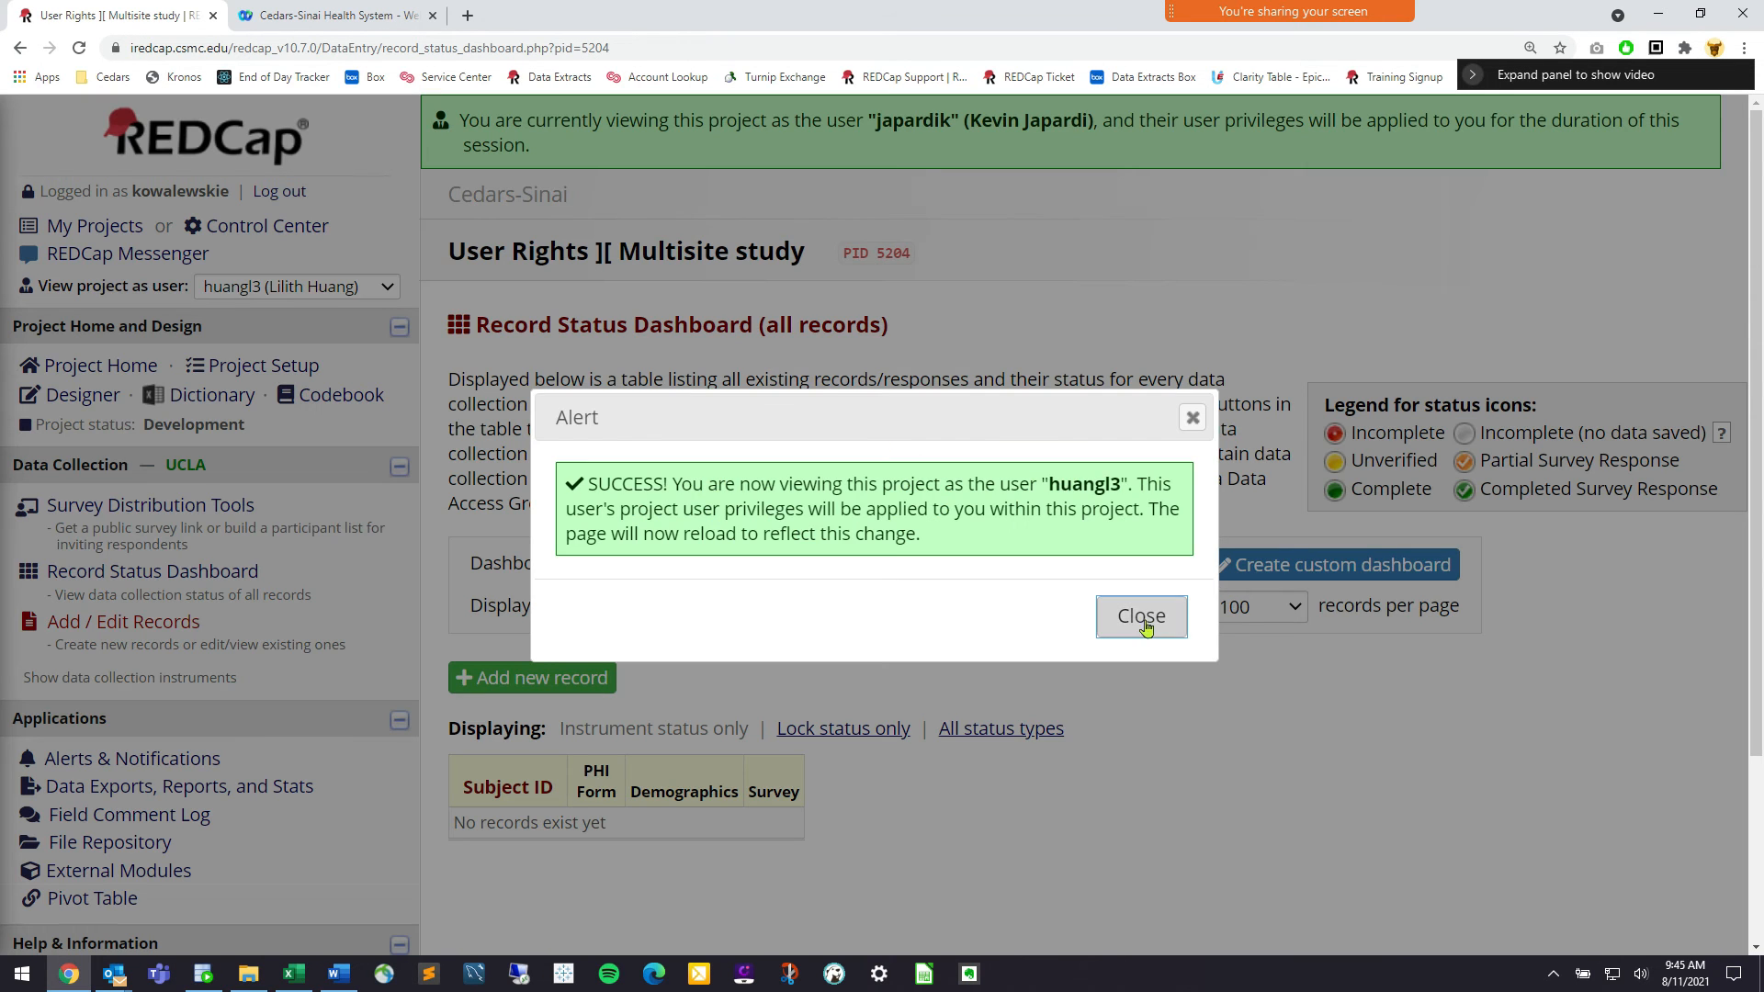
{"action": "left_click", "coordinate": [1142, 617]}
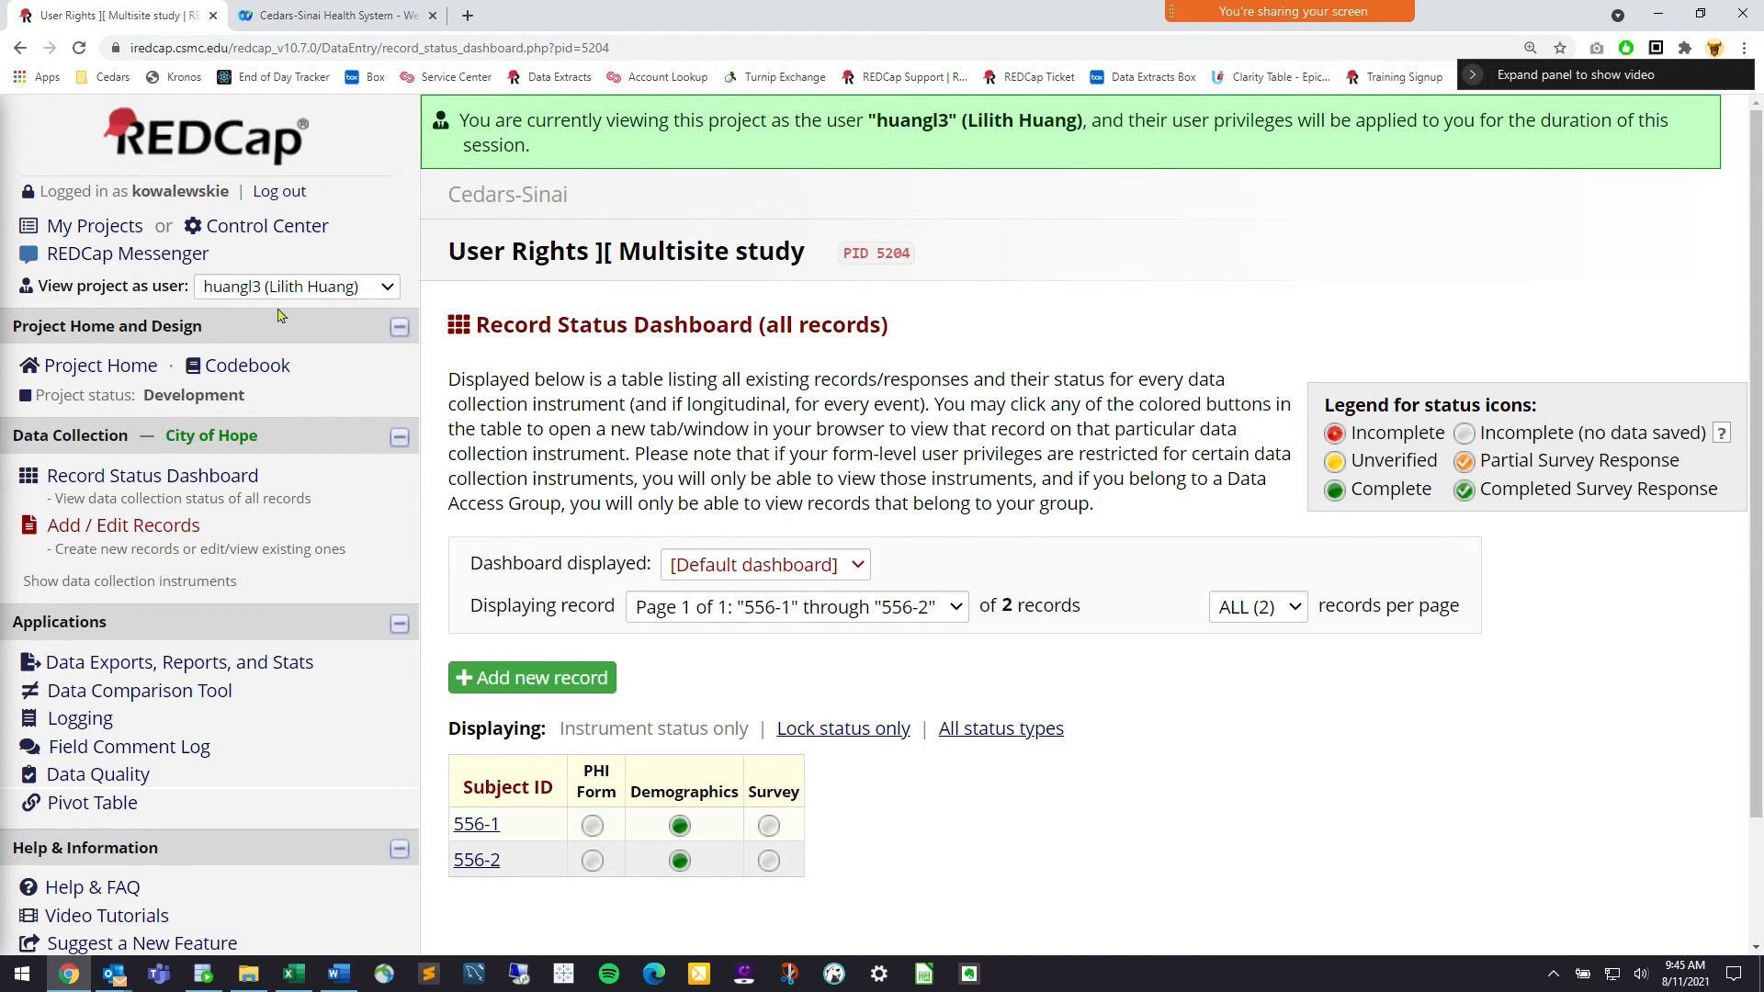
{"action": "scroll", "coordinate": [597, 643], "scroll_direction": "down", "scroll_amount": 2}
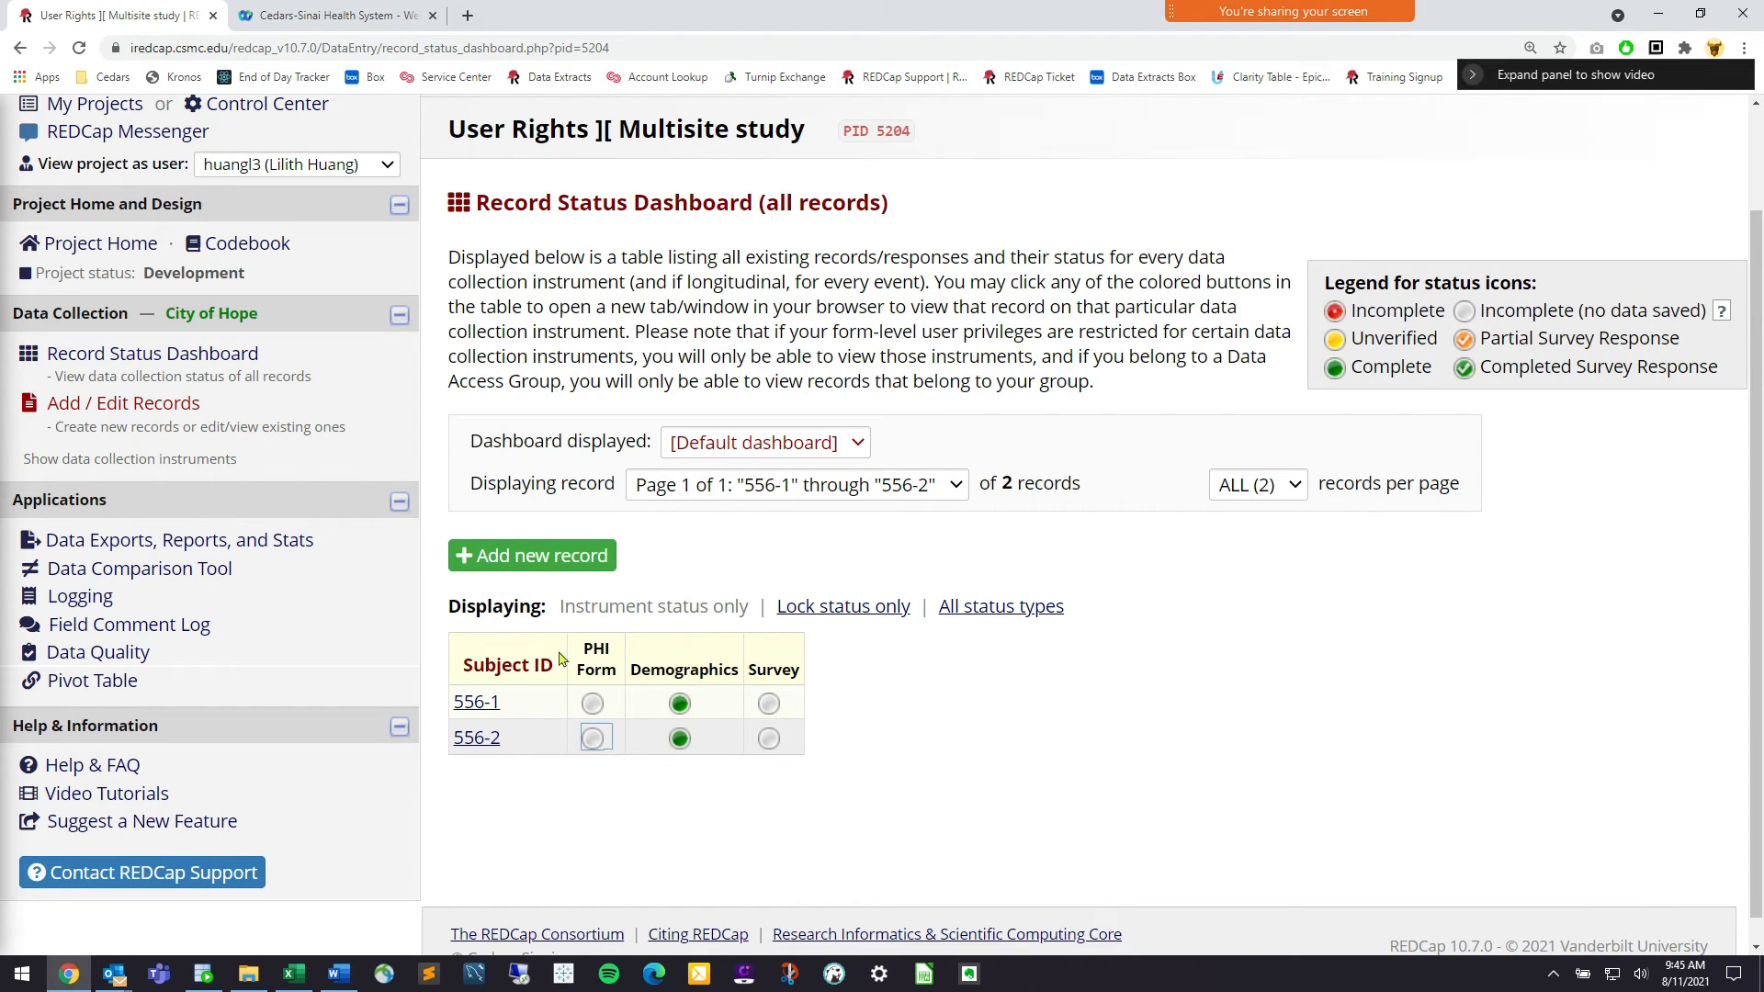
{"action": "left_click", "coordinate": [542, 562]}
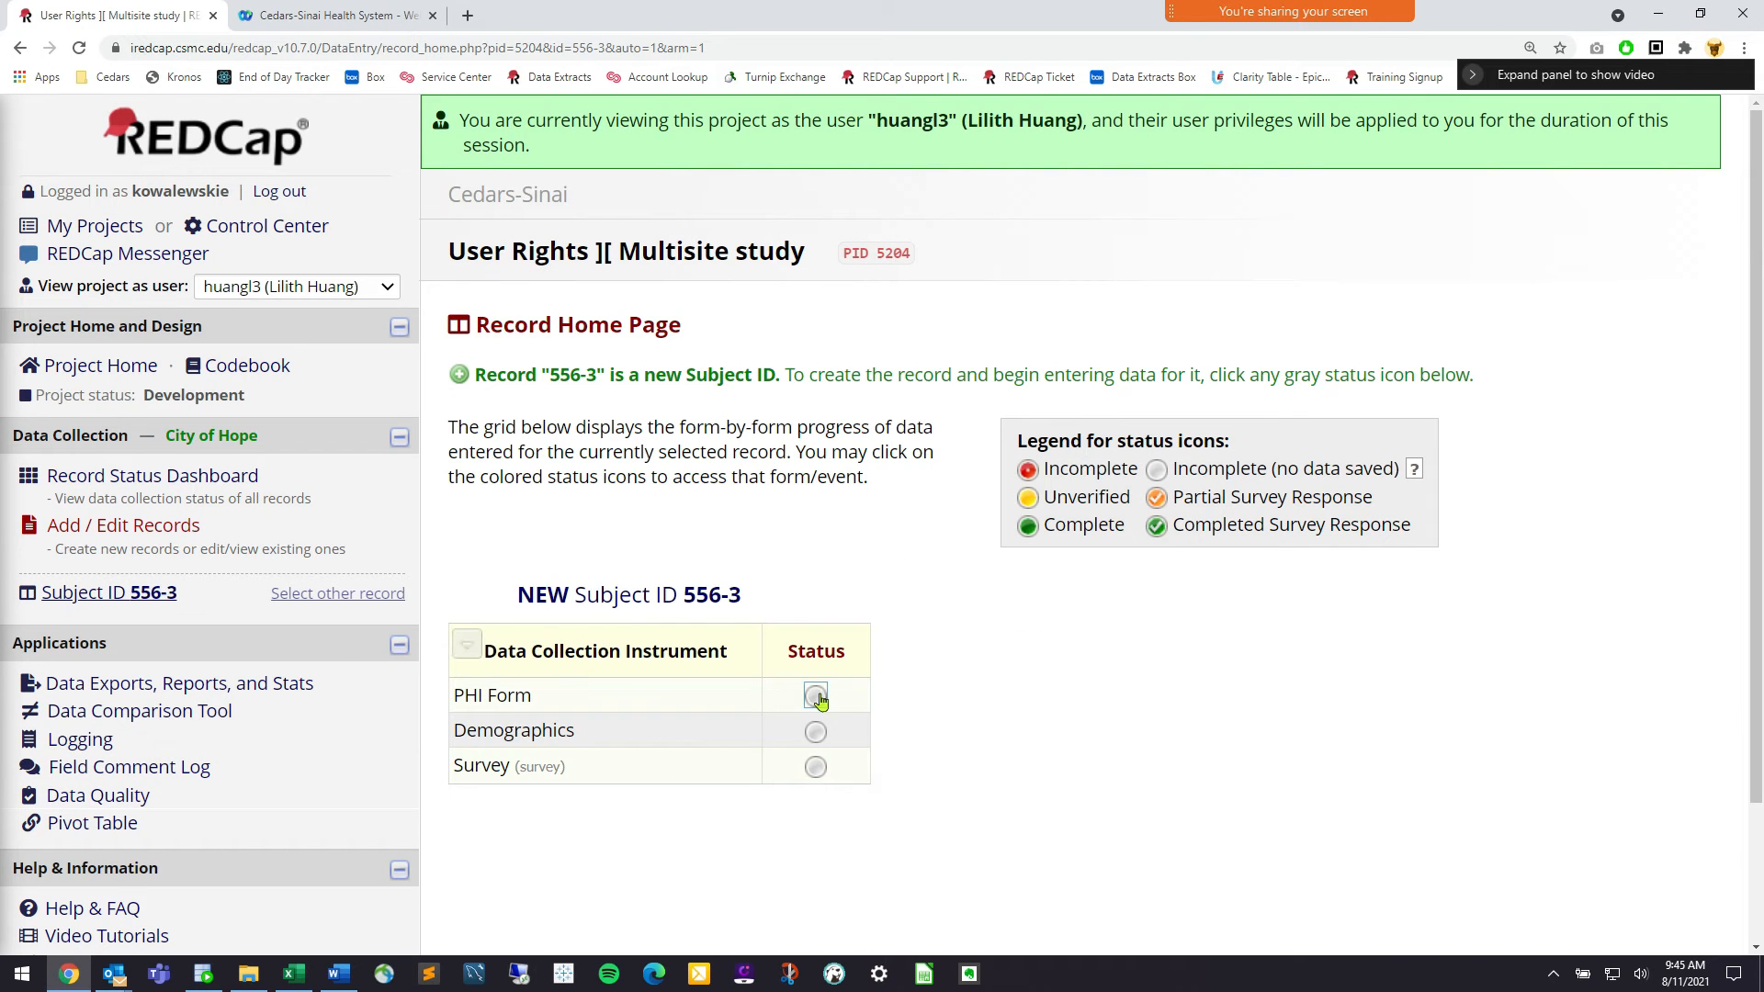
Fill record 556-3's Demographics: state WA, Male - Cisgender, Queer, Hispanic origin Prefer not to say
{"action": "left_click", "coordinate": [815, 732]}
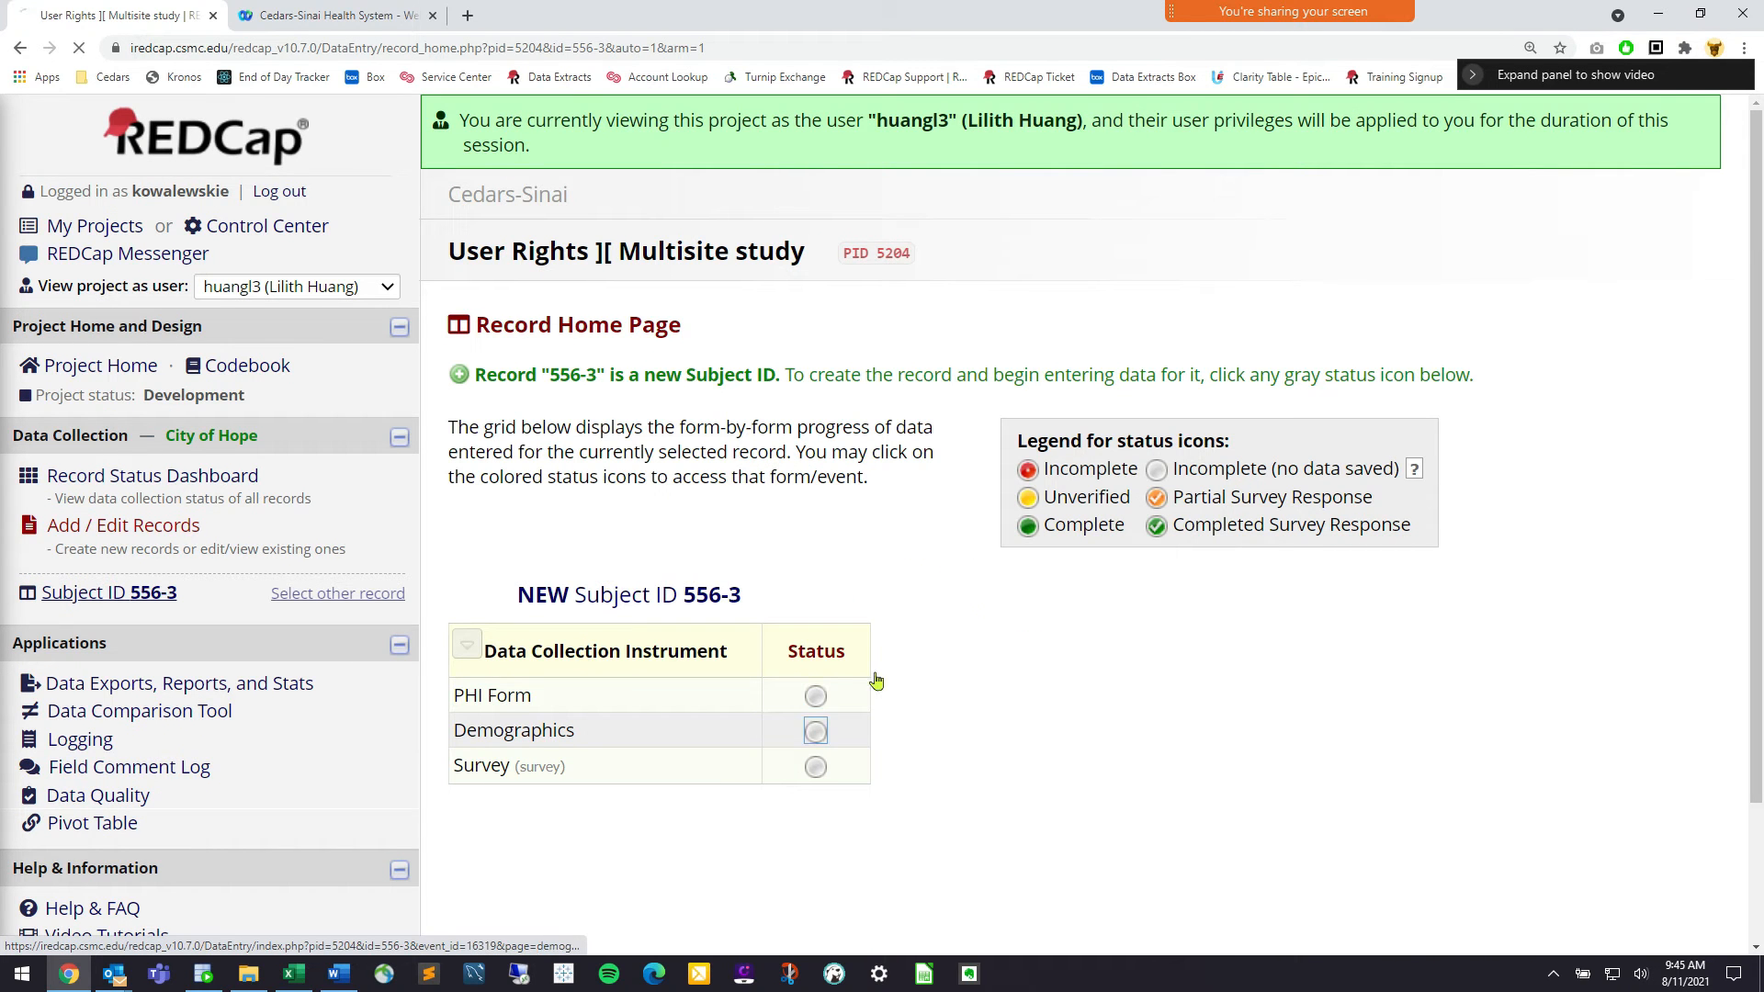
{"action": "scroll", "coordinate": [993, 598], "scroll_direction": "down", "scroll_amount": 10}
{"action": "left_click", "coordinate": [1156, 308]}
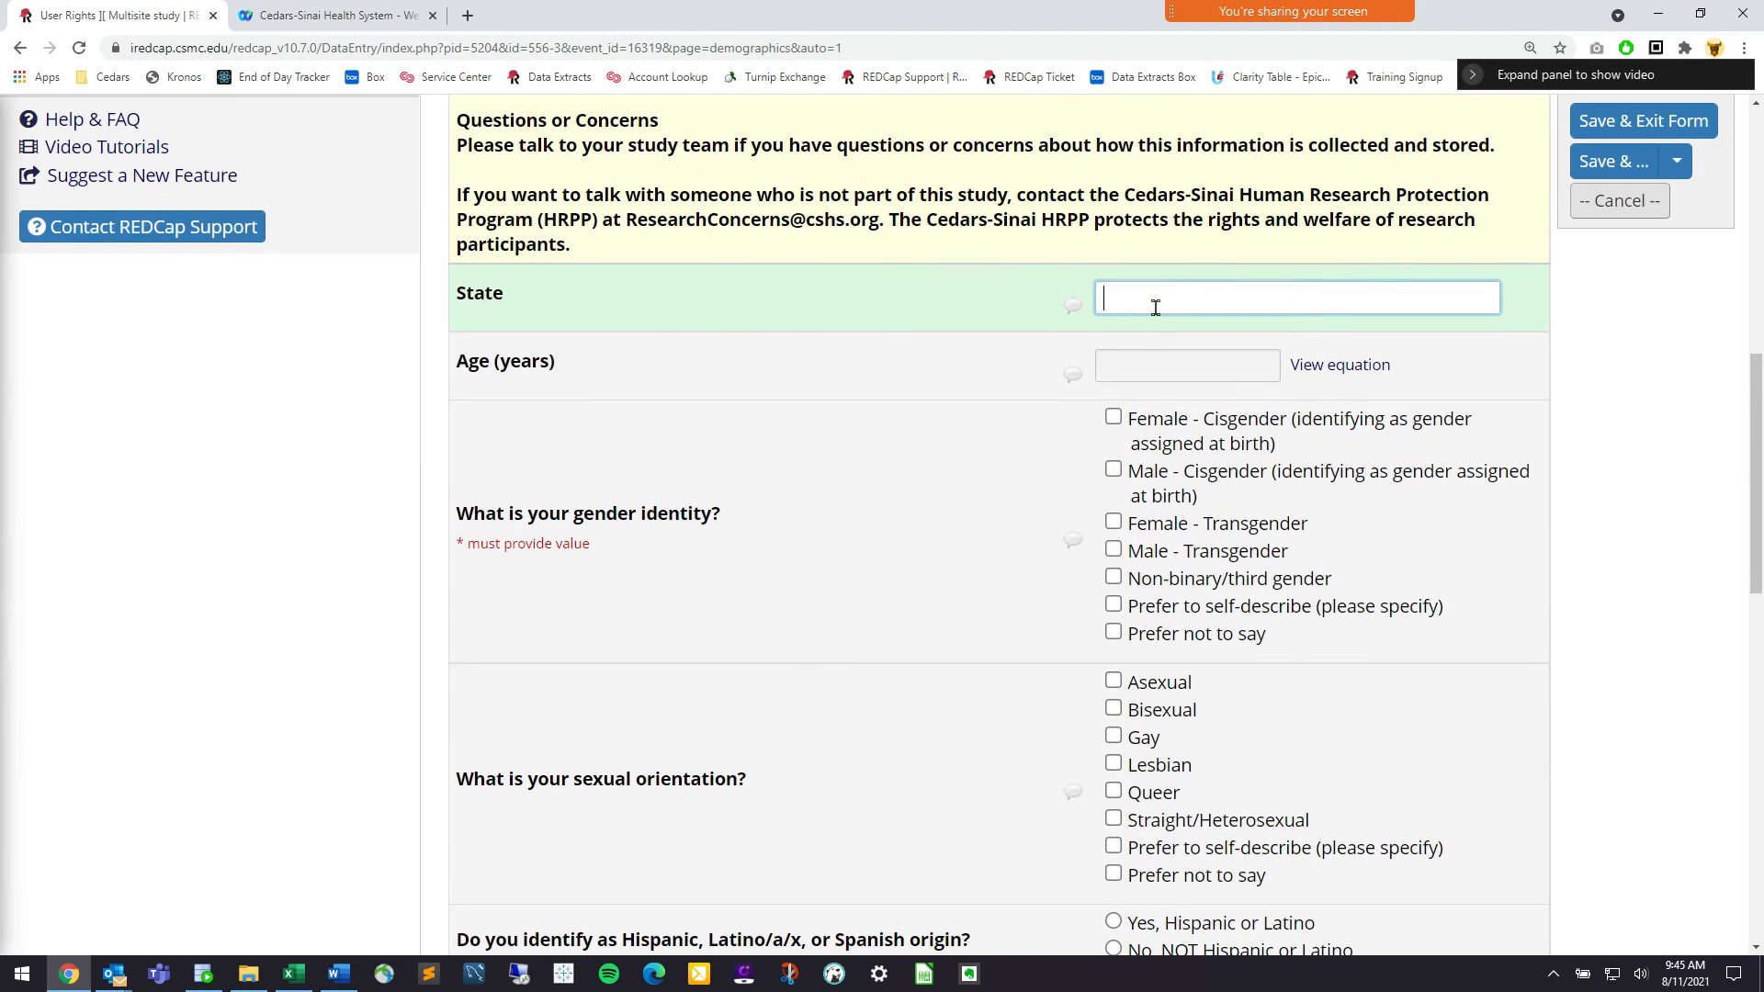
{"action": "type", "text": "WA"}
{"action": "left_click", "coordinate": [1188, 496]}
{"action": "scroll", "coordinate": [1183, 504], "scroll_direction": "down", "scroll_amount": 3}
{"action": "left_click", "coordinate": [1177, 576]}
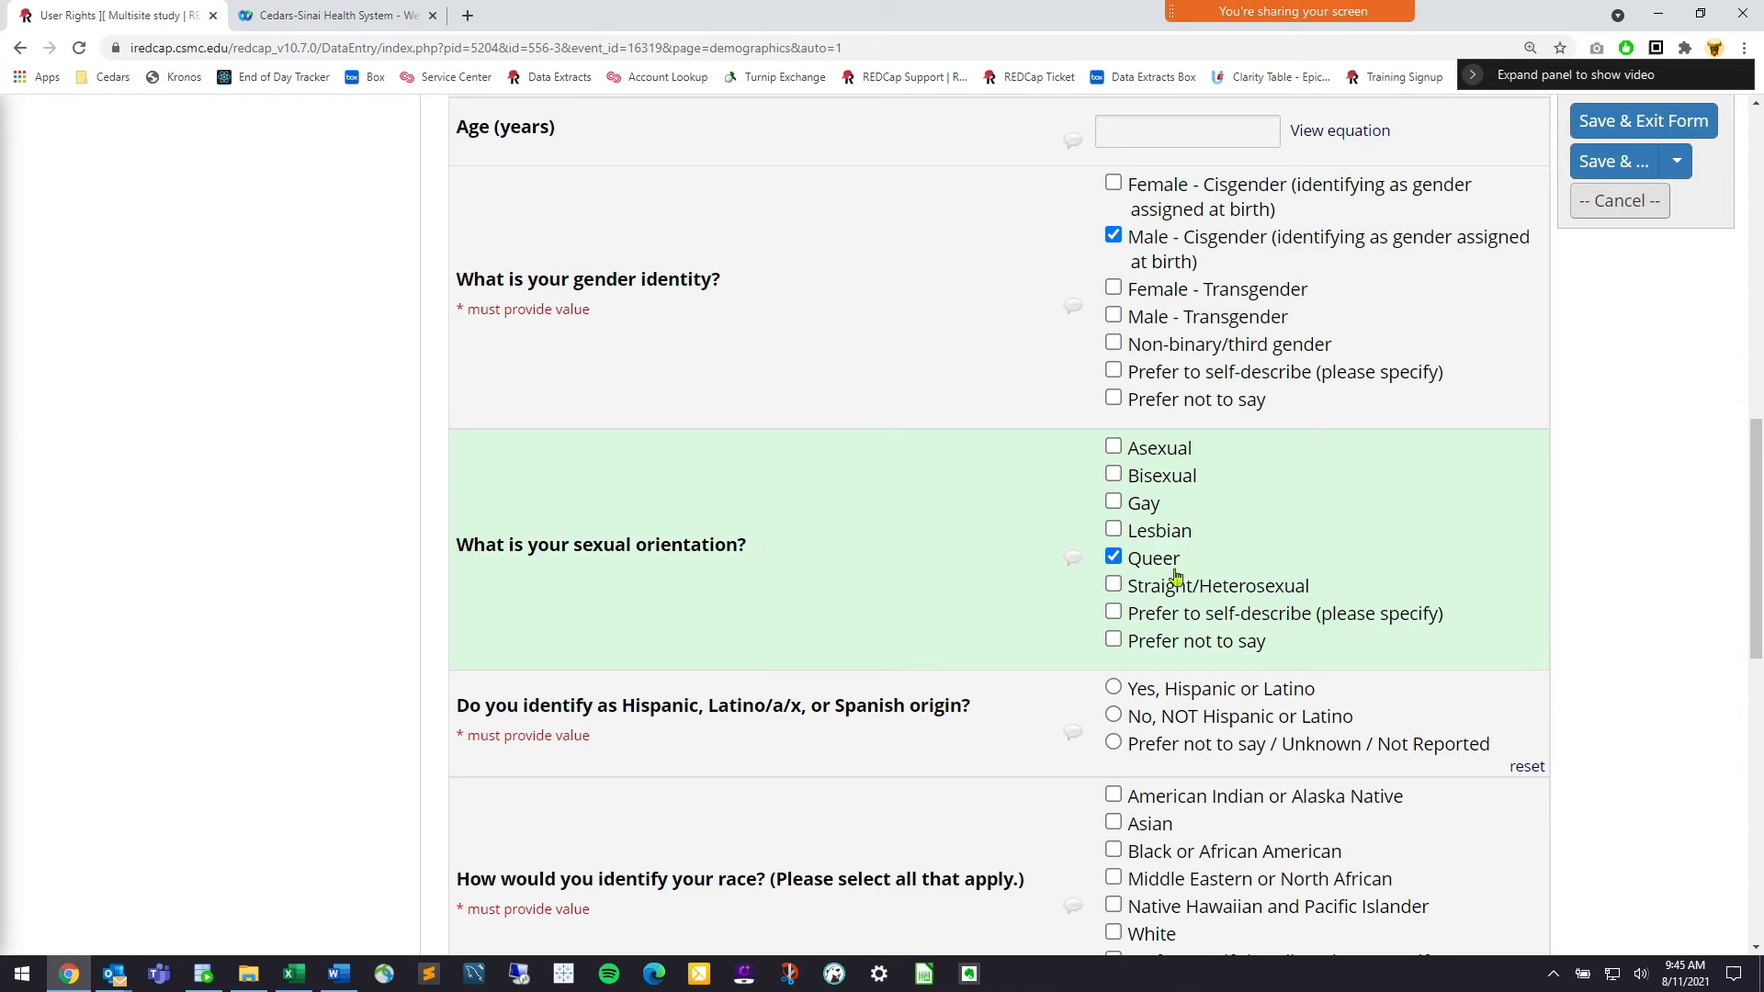
{"action": "scroll", "coordinate": [1177, 576], "scroll_direction": "down", "scroll_amount": 2}
{"action": "left_click", "coordinate": [1177, 579]}
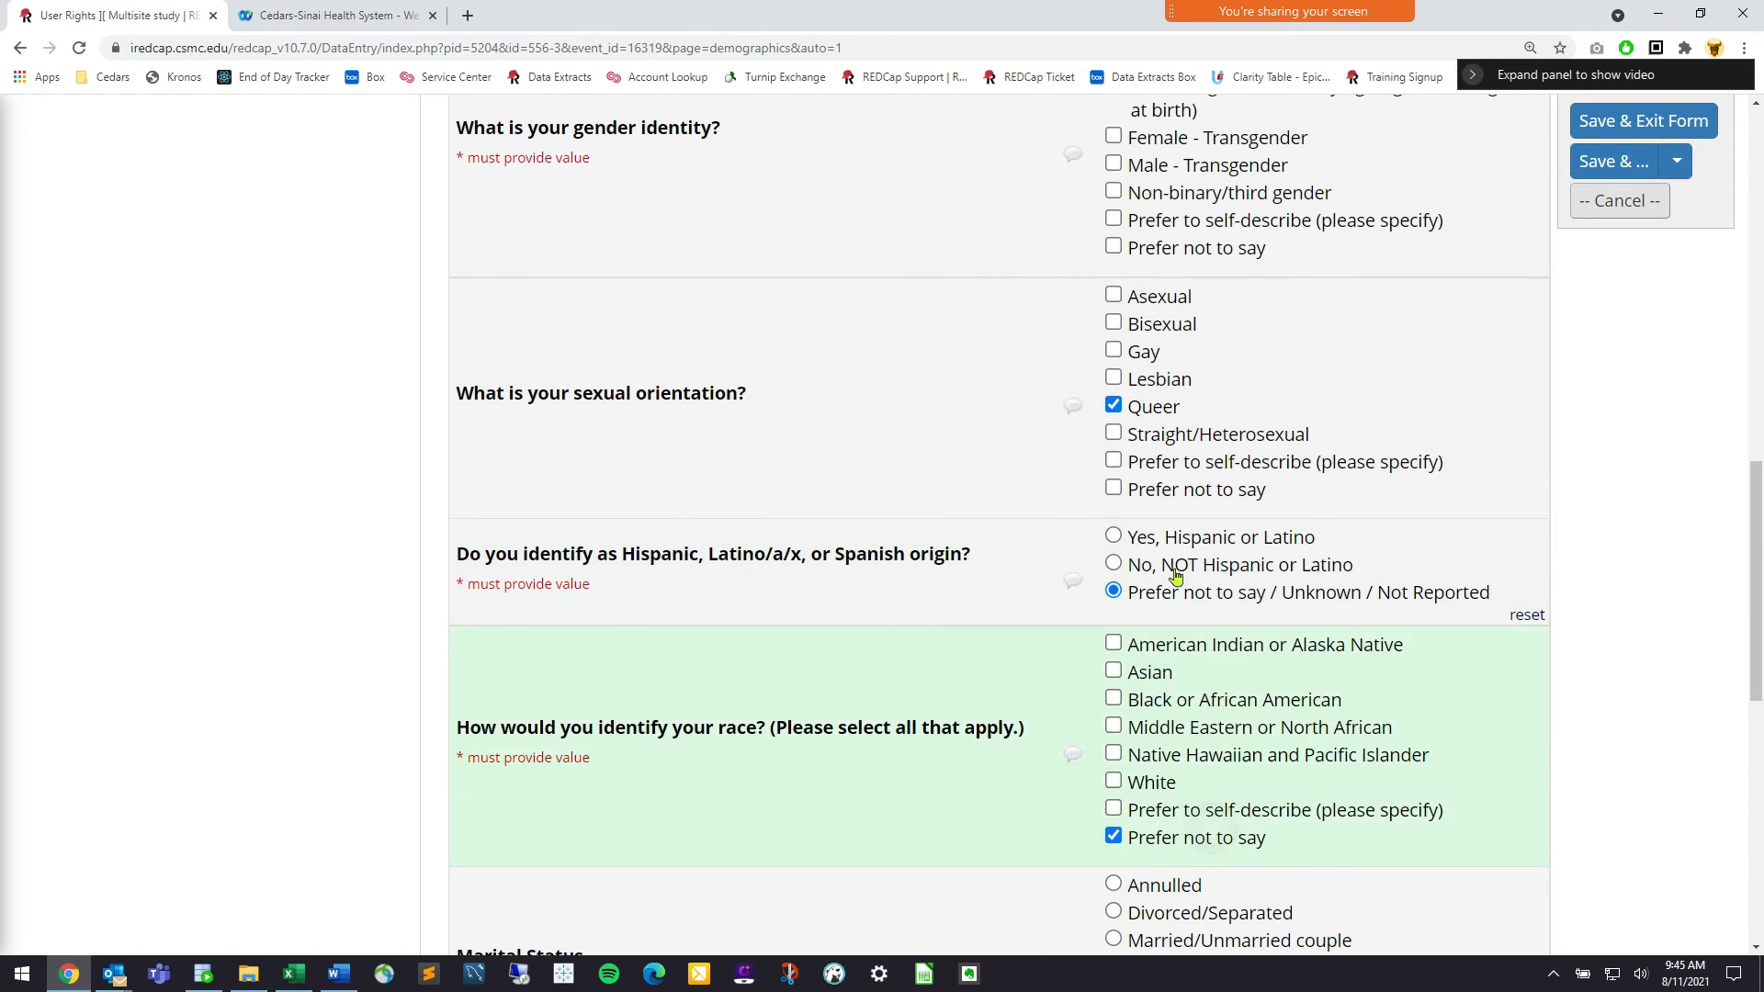
{"action": "scroll", "coordinate": [1177, 577], "scroll_direction": "down", "scroll_amount": 2}
{"action": "left_click", "coordinate": [1177, 576]}
{"action": "scroll", "coordinate": [1177, 576], "scroll_direction": "down", "scroll_amount": 2}
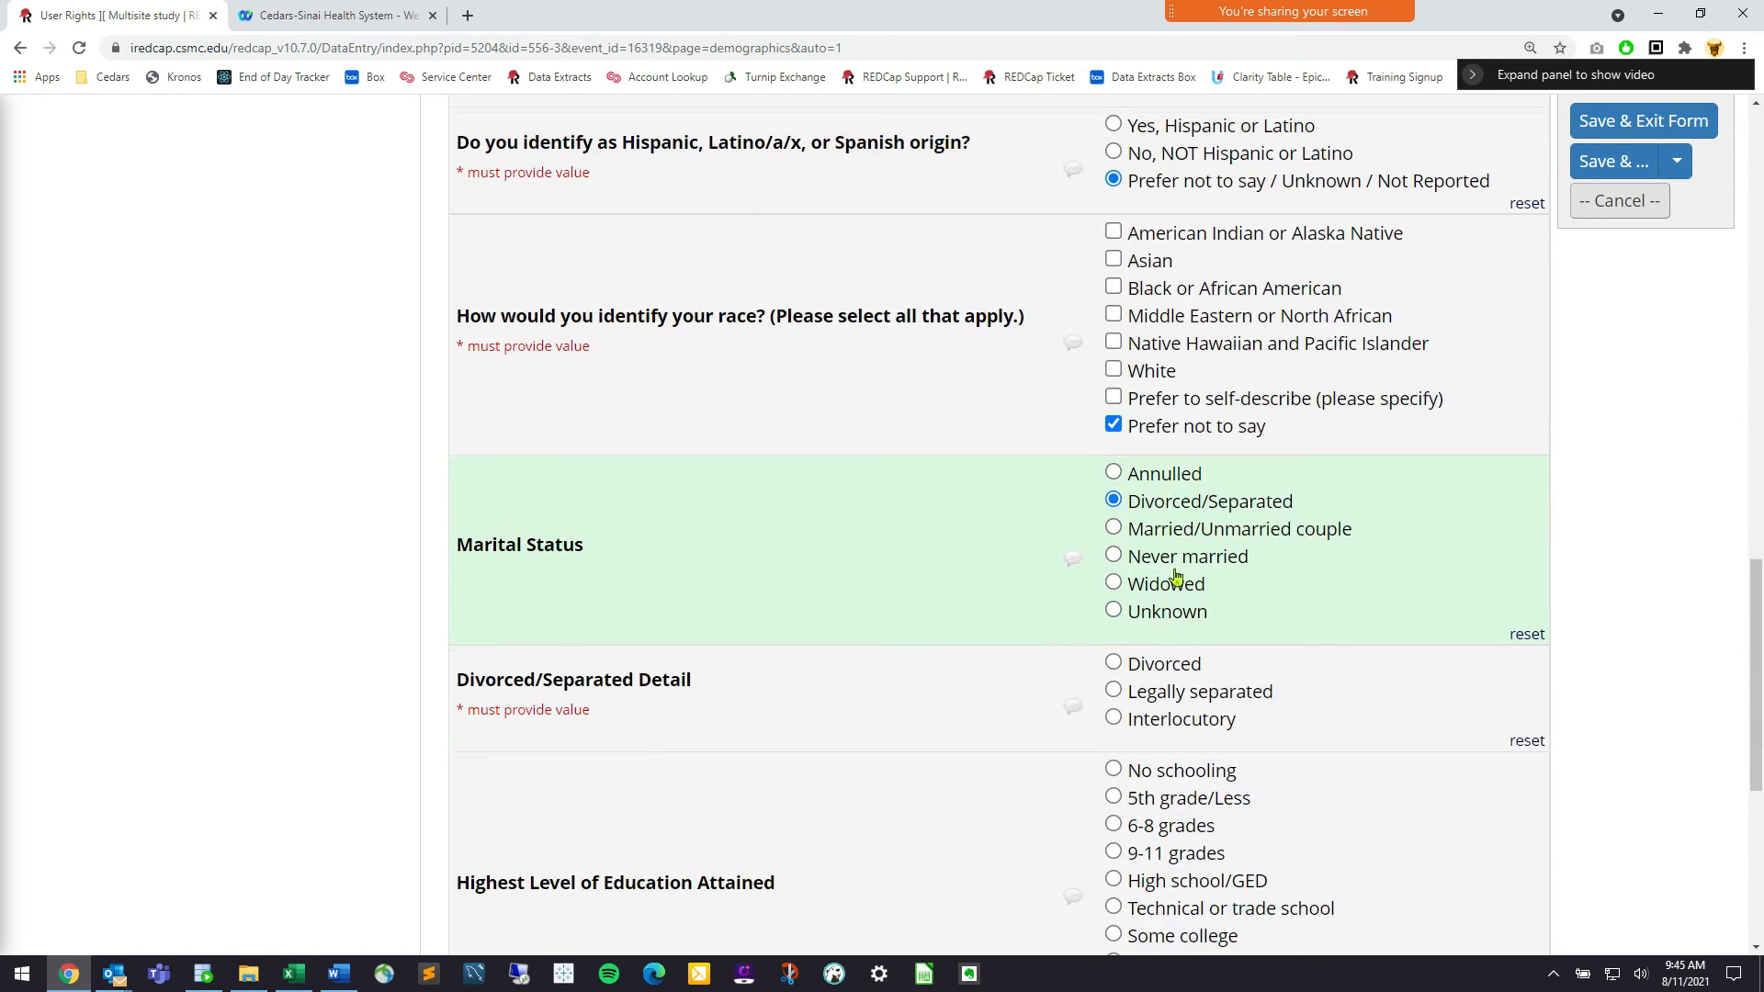
Set marital status Unknown, Graduate degree, English Yes, and save the form as Complete
{"action": "key", "text": "Down"}
{"action": "key", "text": "Down"}
{"action": "key", "text": "Down"}
{"action": "key", "text": "Down"}
{"action": "key", "text": "Tab"}
{"action": "key", "text": "Down"}
{"action": "key", "text": "Up"}
{"action": "key", "text": "Up"}
{"action": "scroll", "coordinate": [1177, 577], "scroll_direction": "down", "scroll_amount": 2}
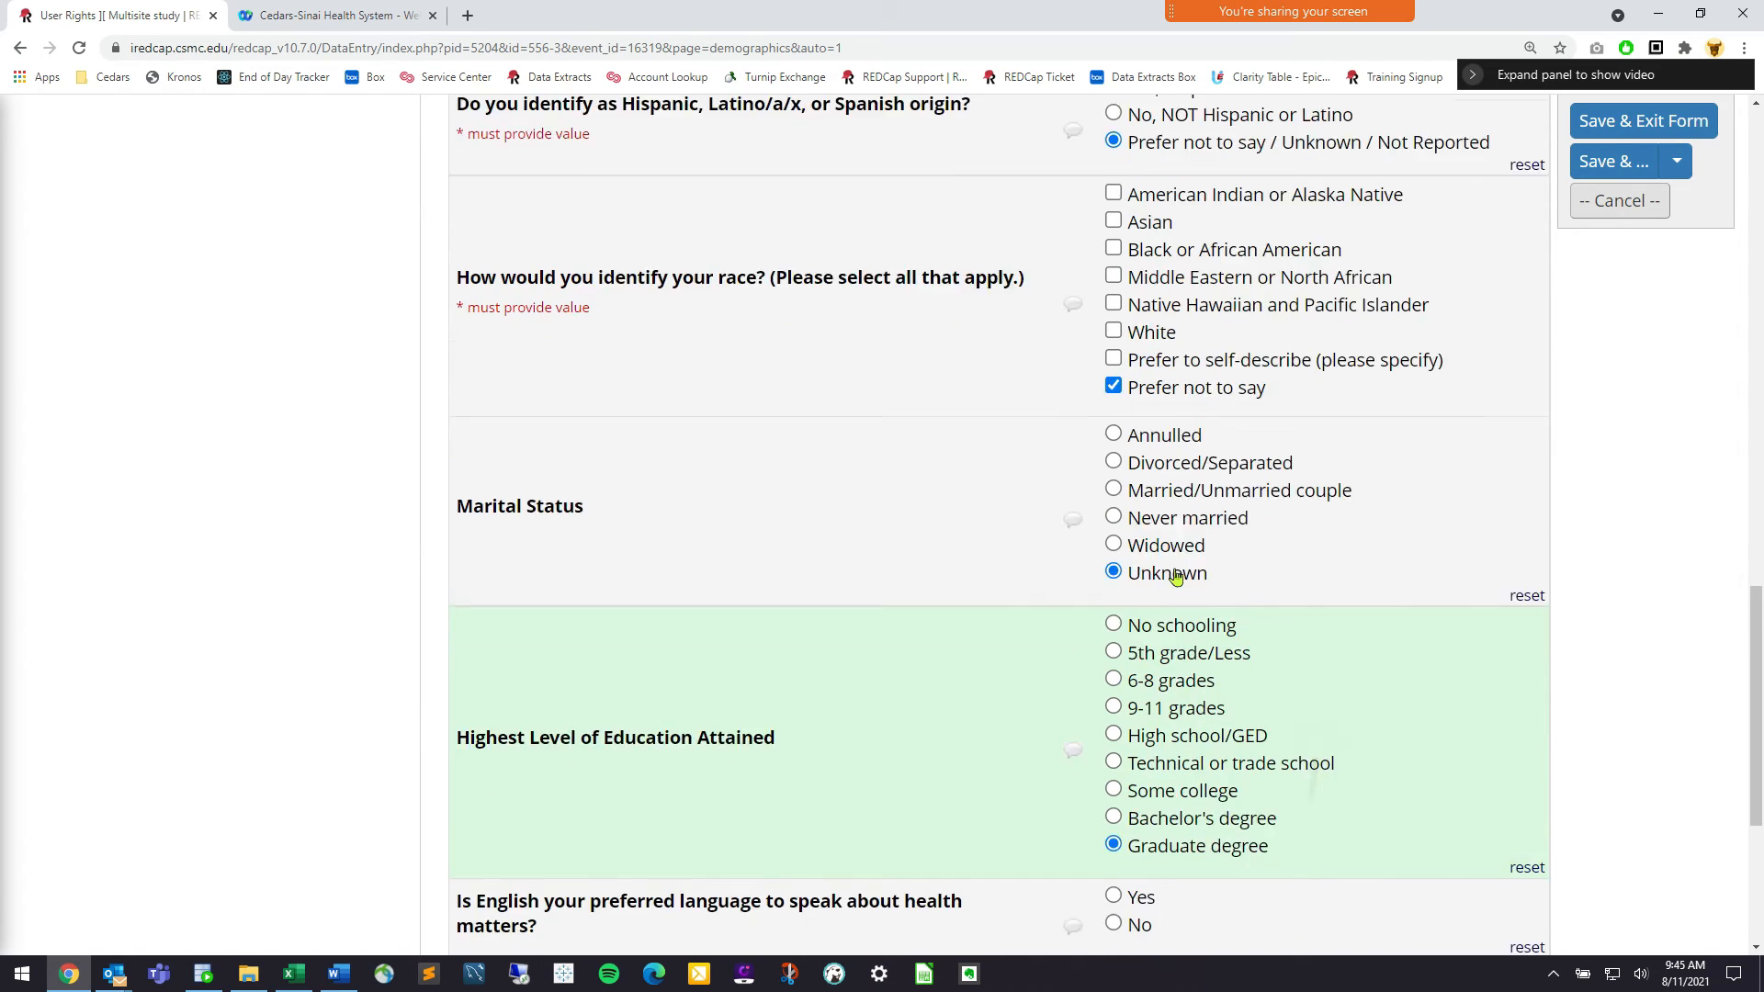
{"action": "key", "text": "Tab"}
{"action": "key", "text": "space"}
{"action": "key", "text": "Tab"}
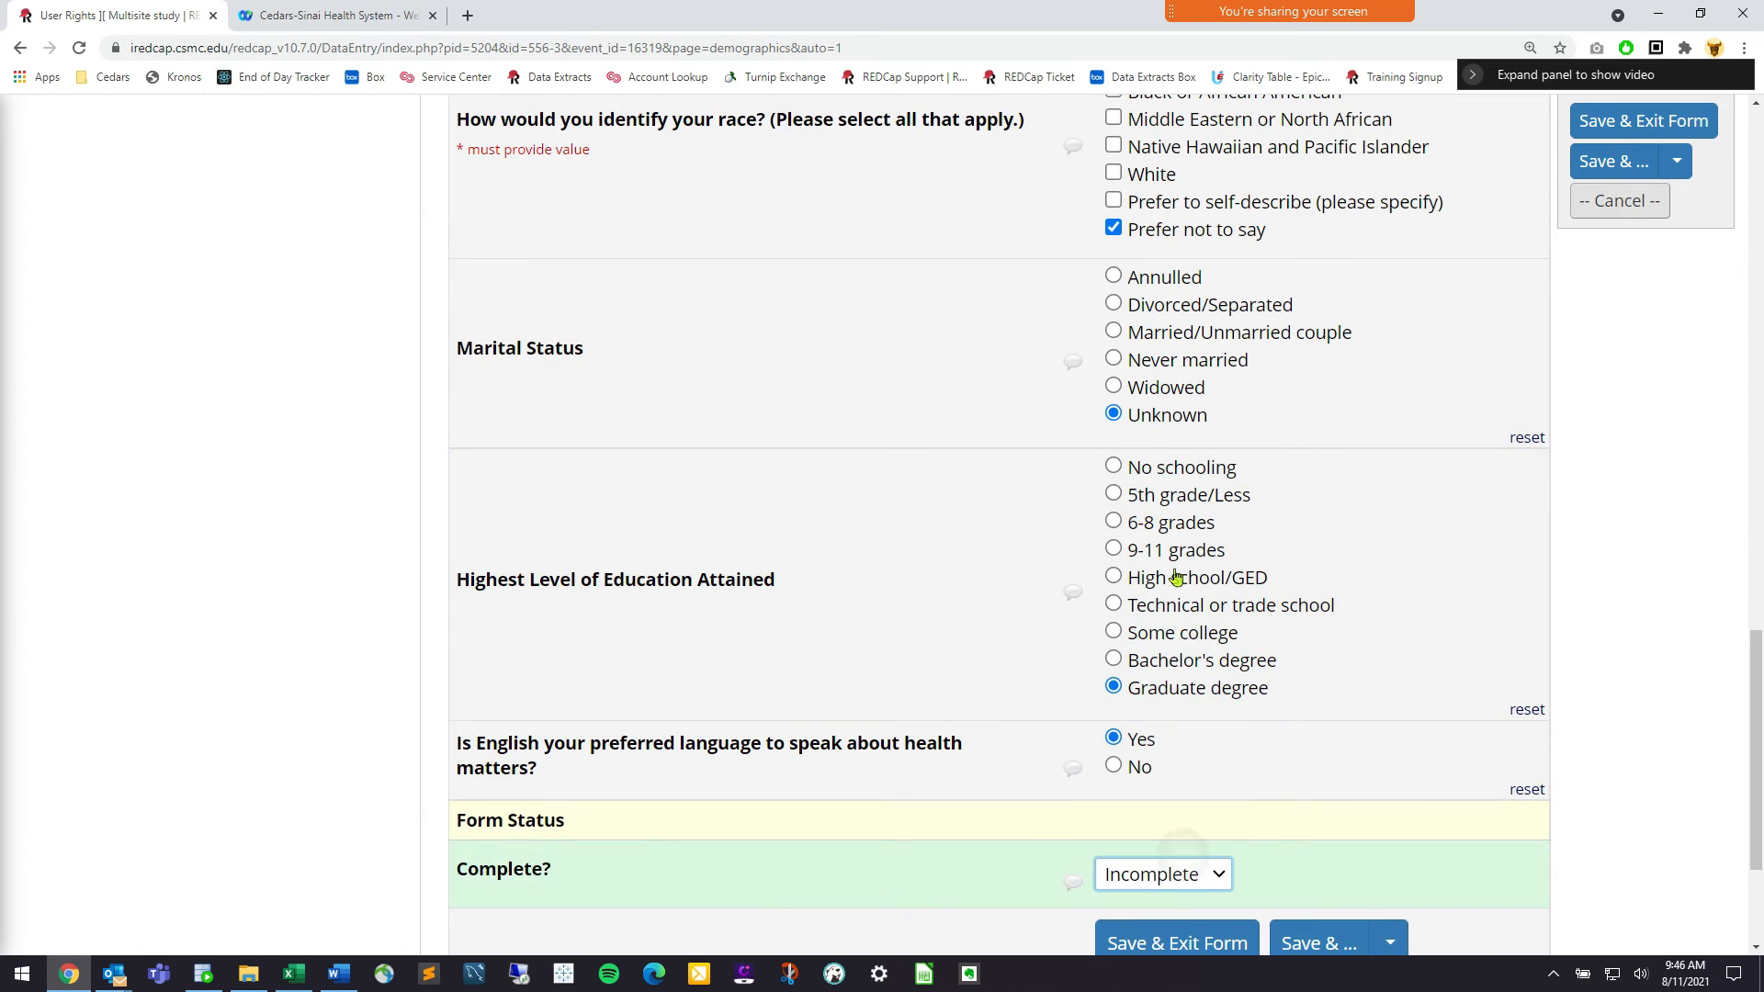
{"action": "right_click", "coordinate": [1178, 577]}
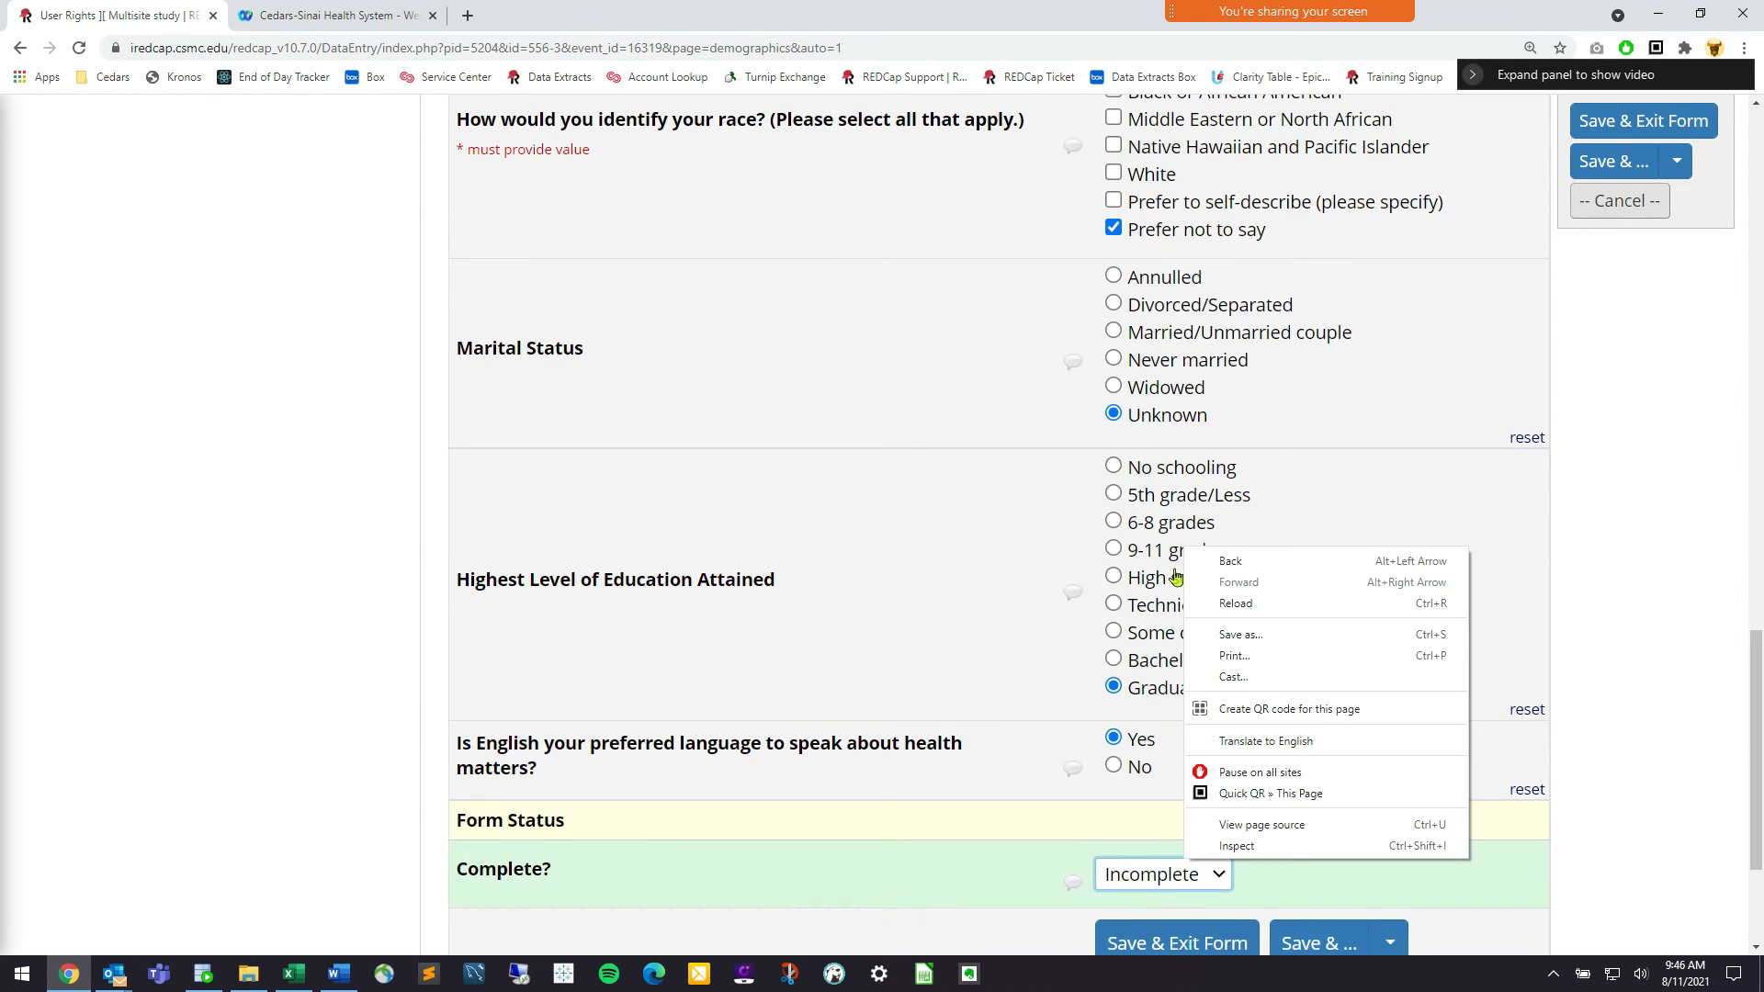
{"action": "key", "text": "Escape"}
{"action": "key", "text": "alt+Down"}
{"action": "key", "text": "Down"}
{"action": "key", "text": "Down"}
{"action": "key", "text": "Return"}
{"action": "scroll", "coordinate": [1177, 577], "scroll_direction": "down", "scroll_amount": 1}
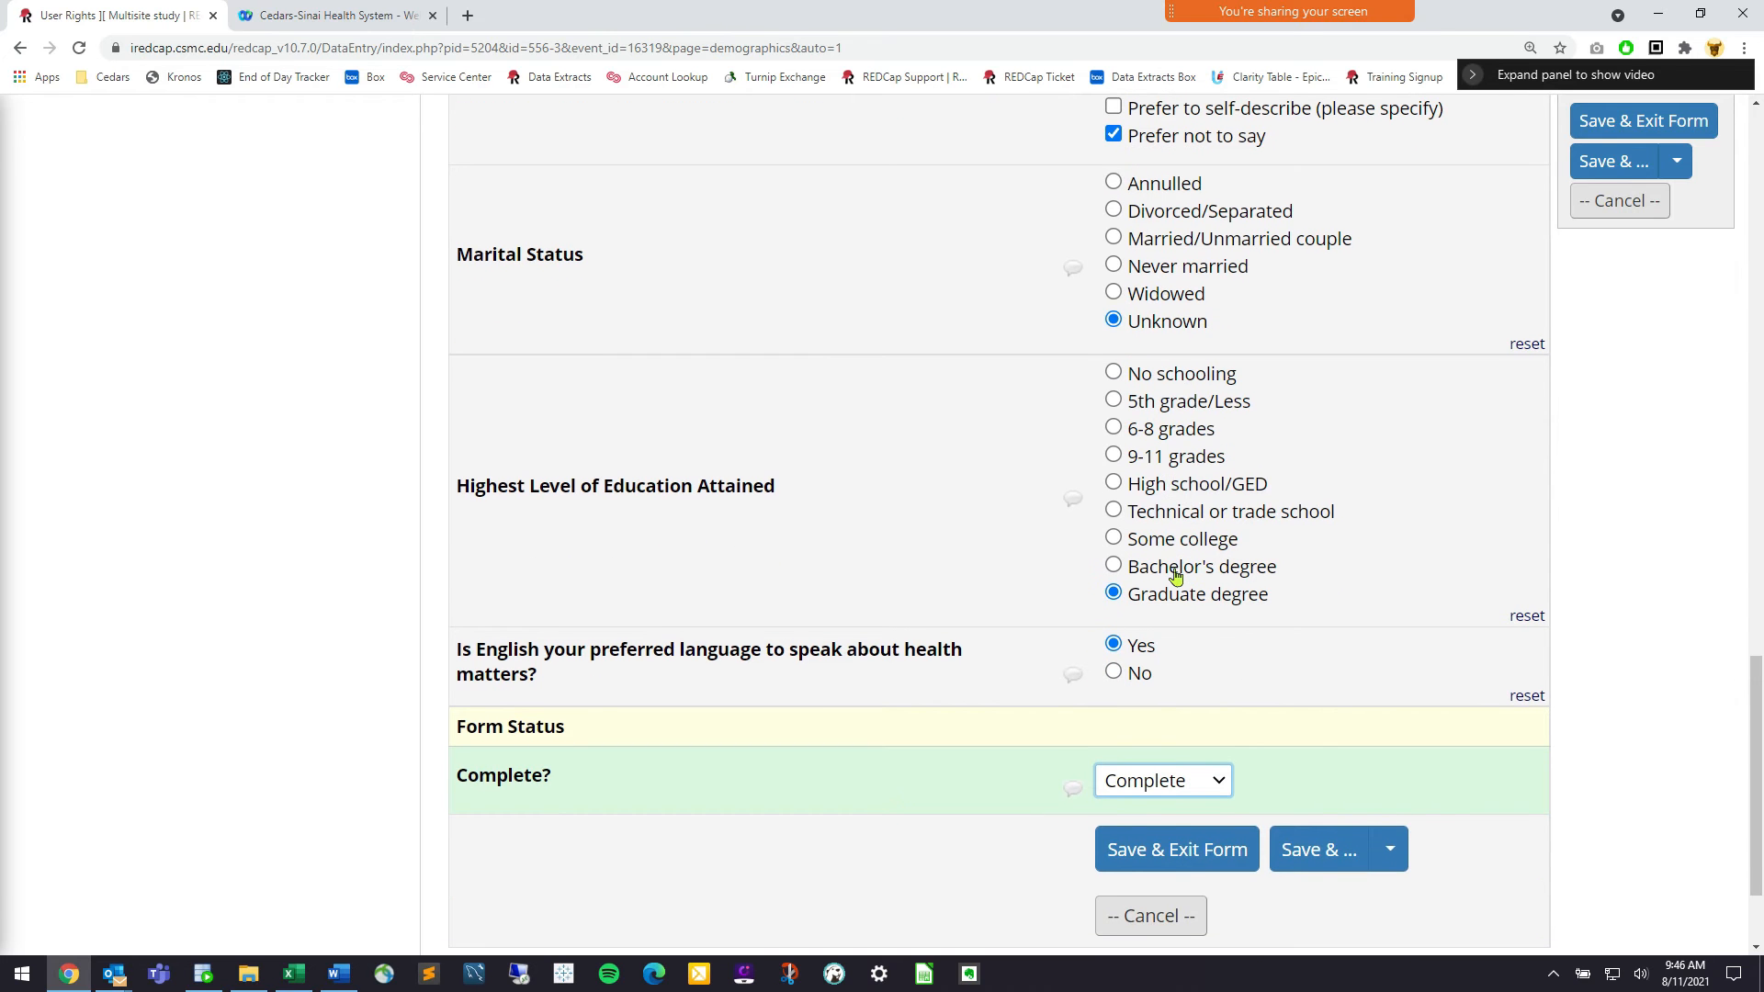
{"action": "key", "text": "Tab"}
{"action": "key", "text": "Return"}
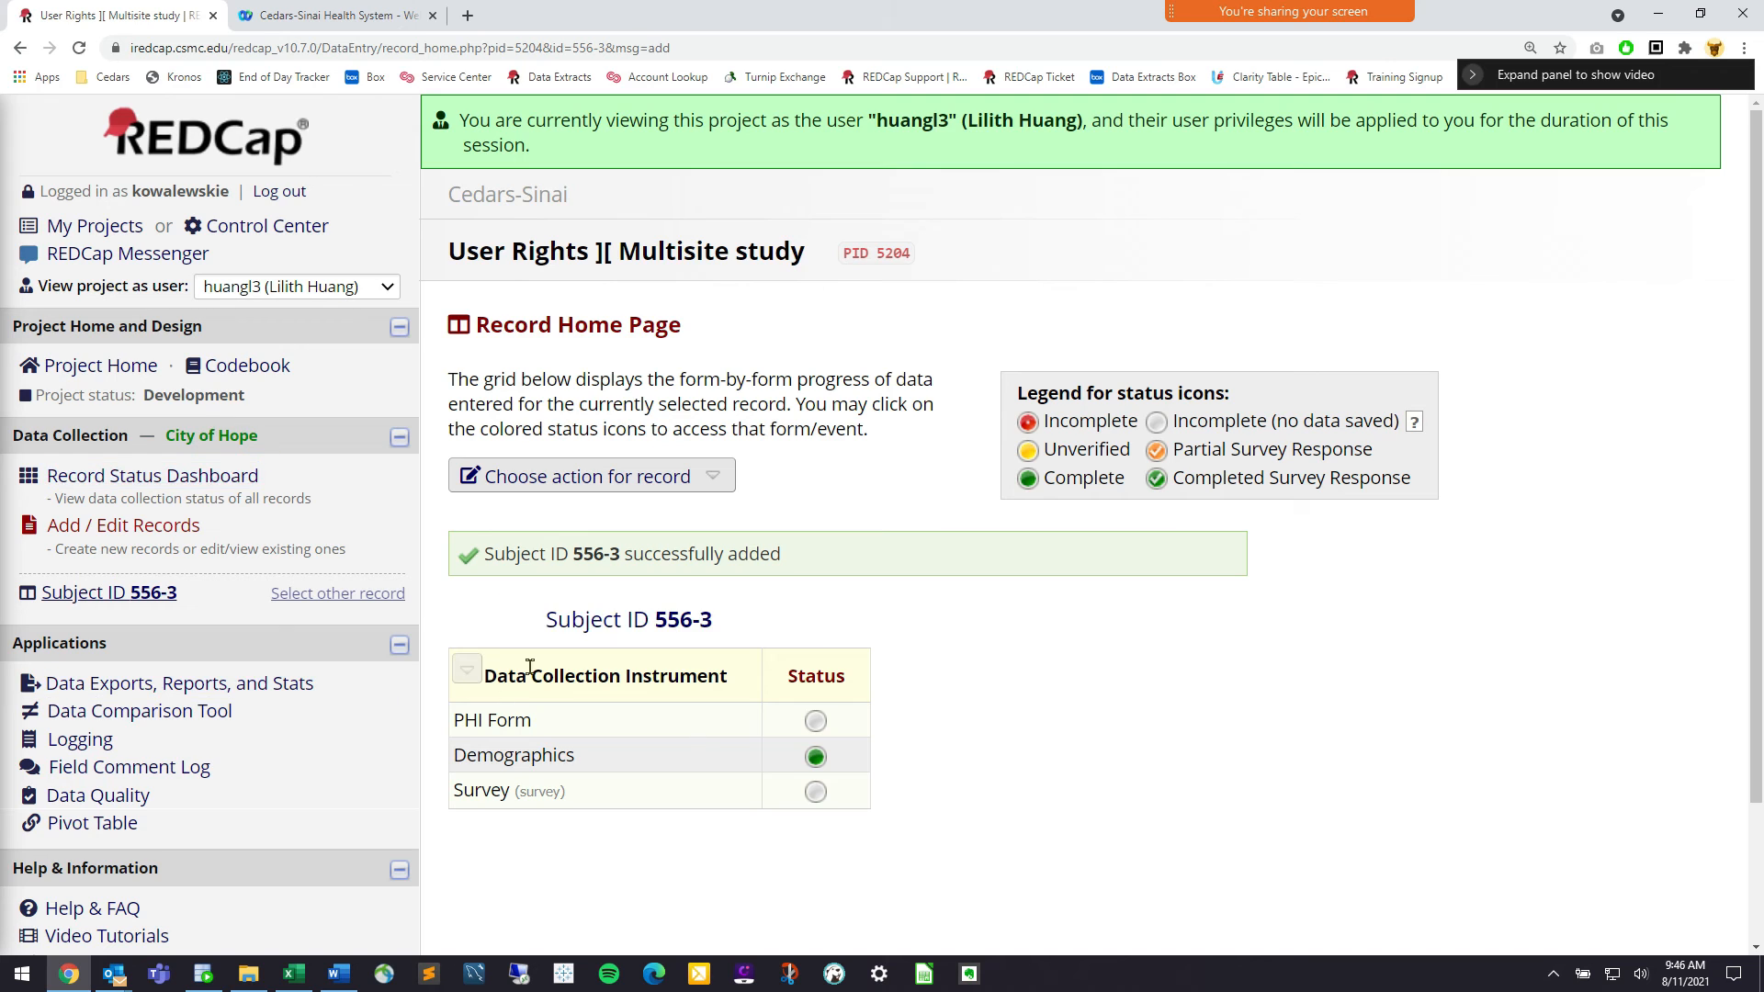
{"action": "left_click", "coordinate": [225, 473]}
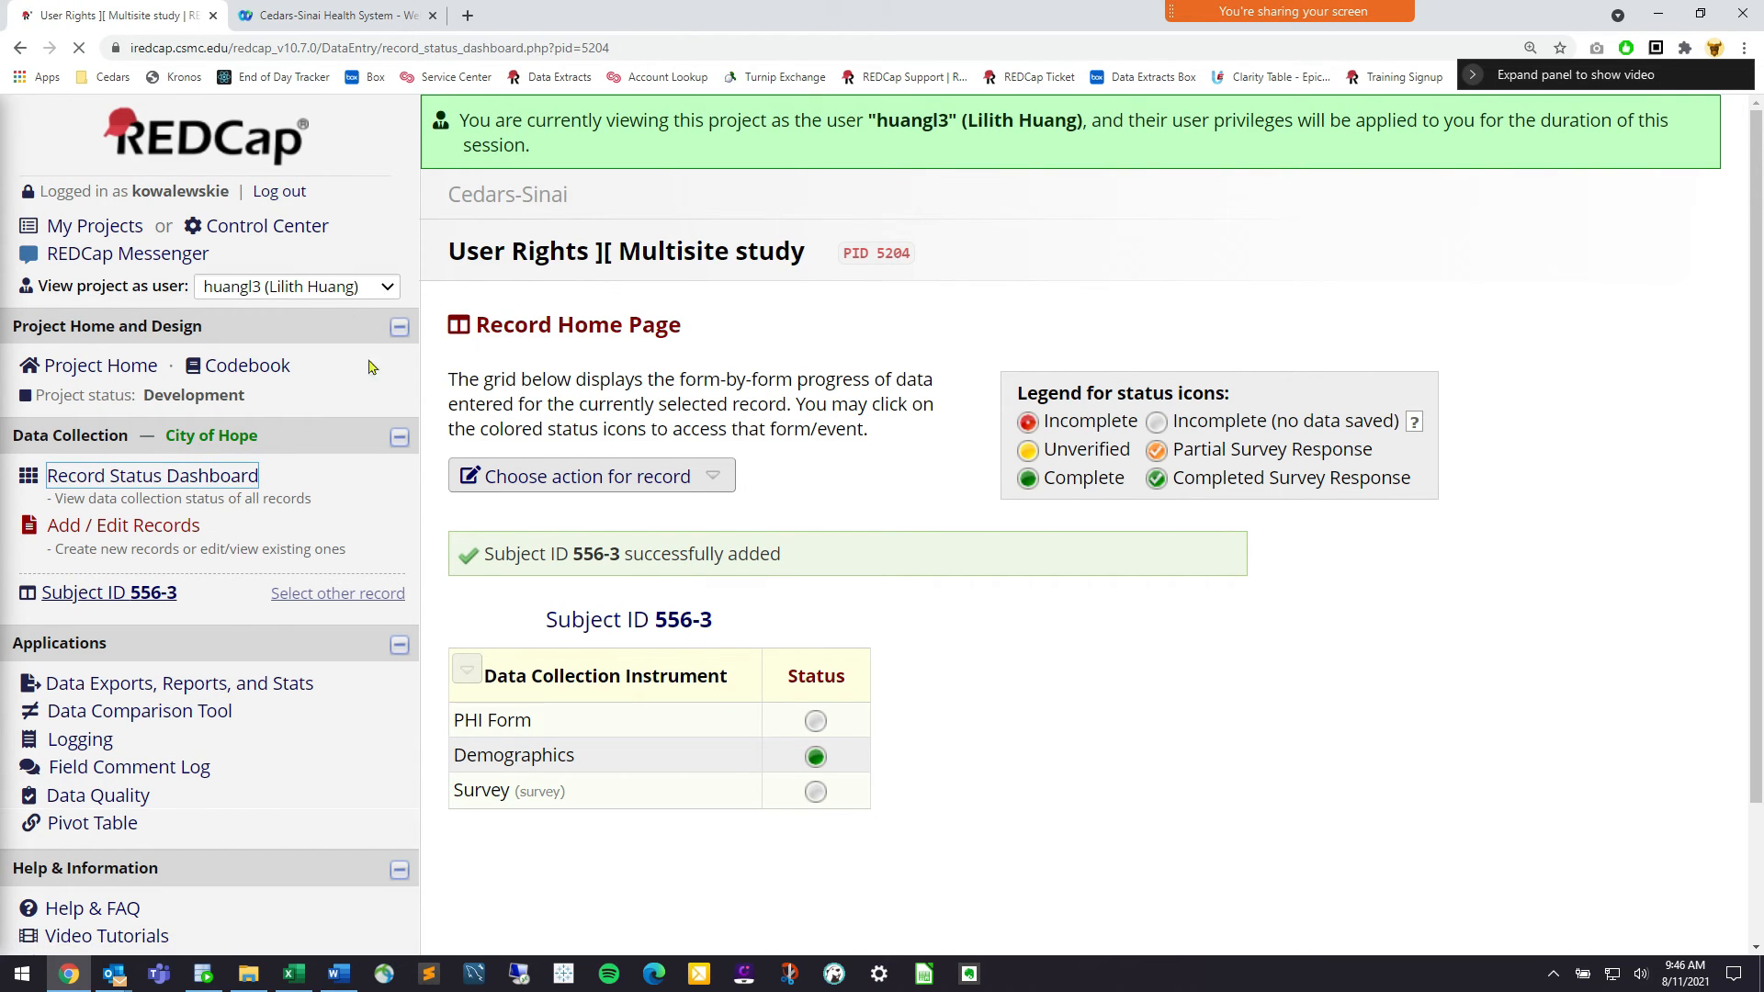
View the project as the UCLA user and reload its empty Record Status Dashboard
{"action": "left_click", "coordinate": [331, 292]}
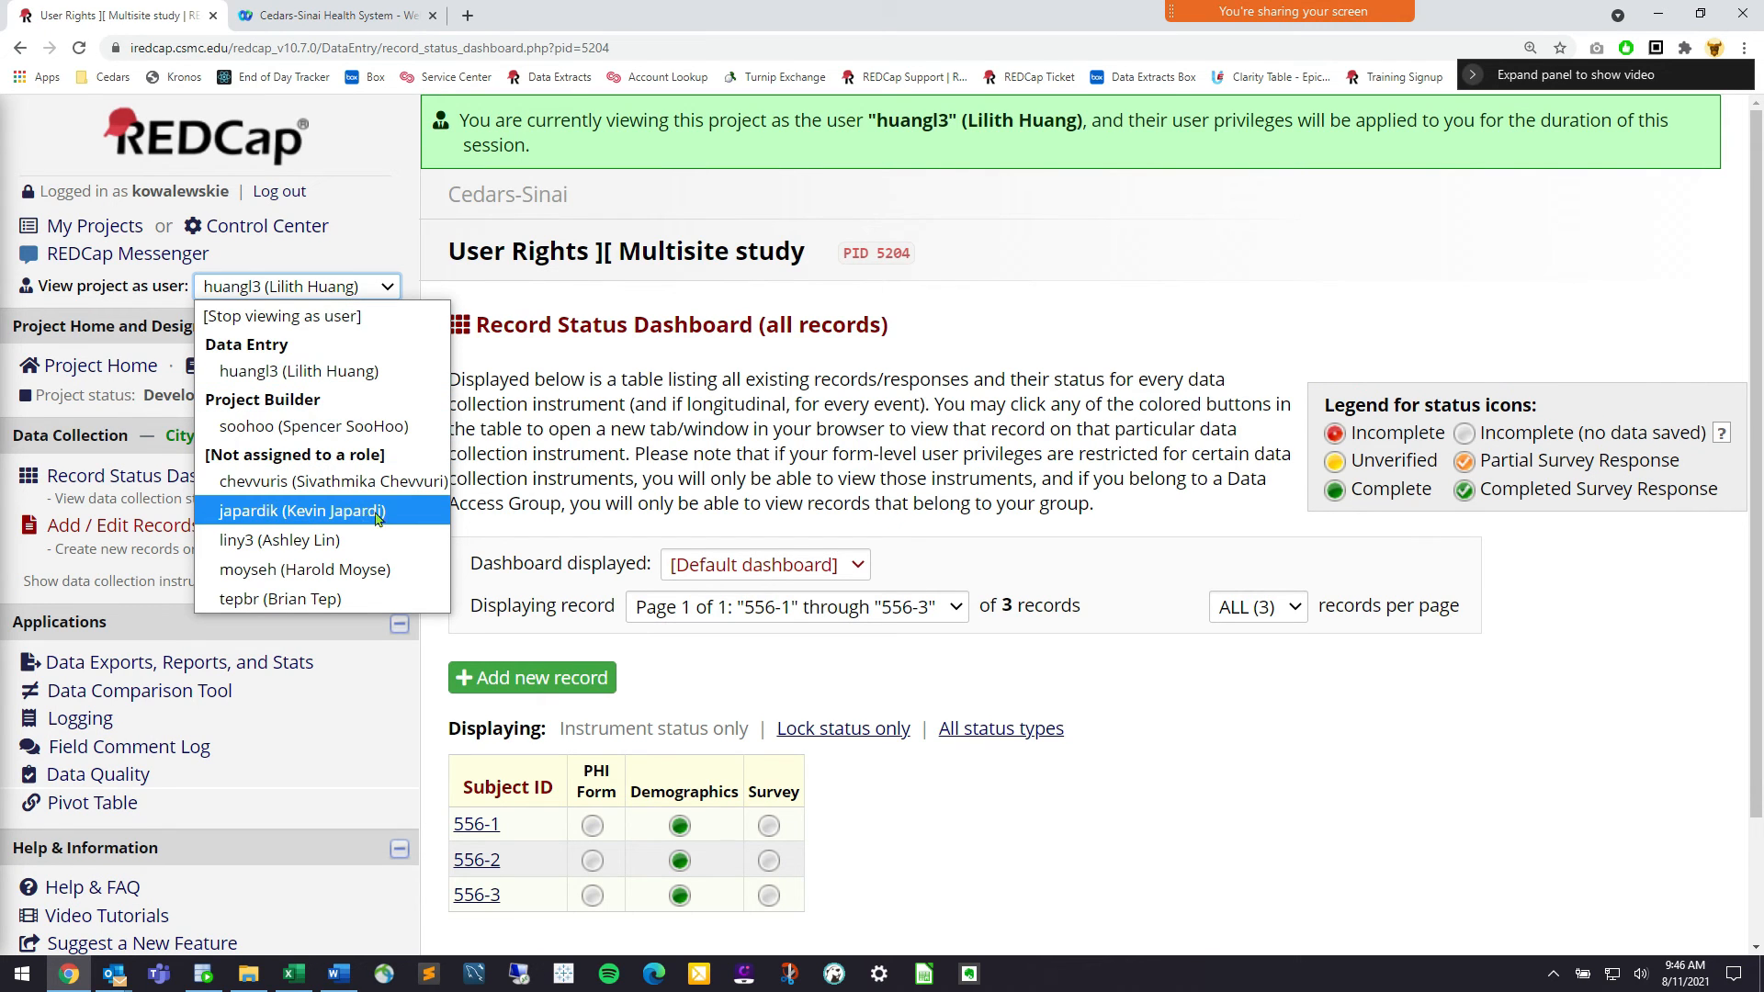
{"action": "left_click", "coordinate": [377, 515]}
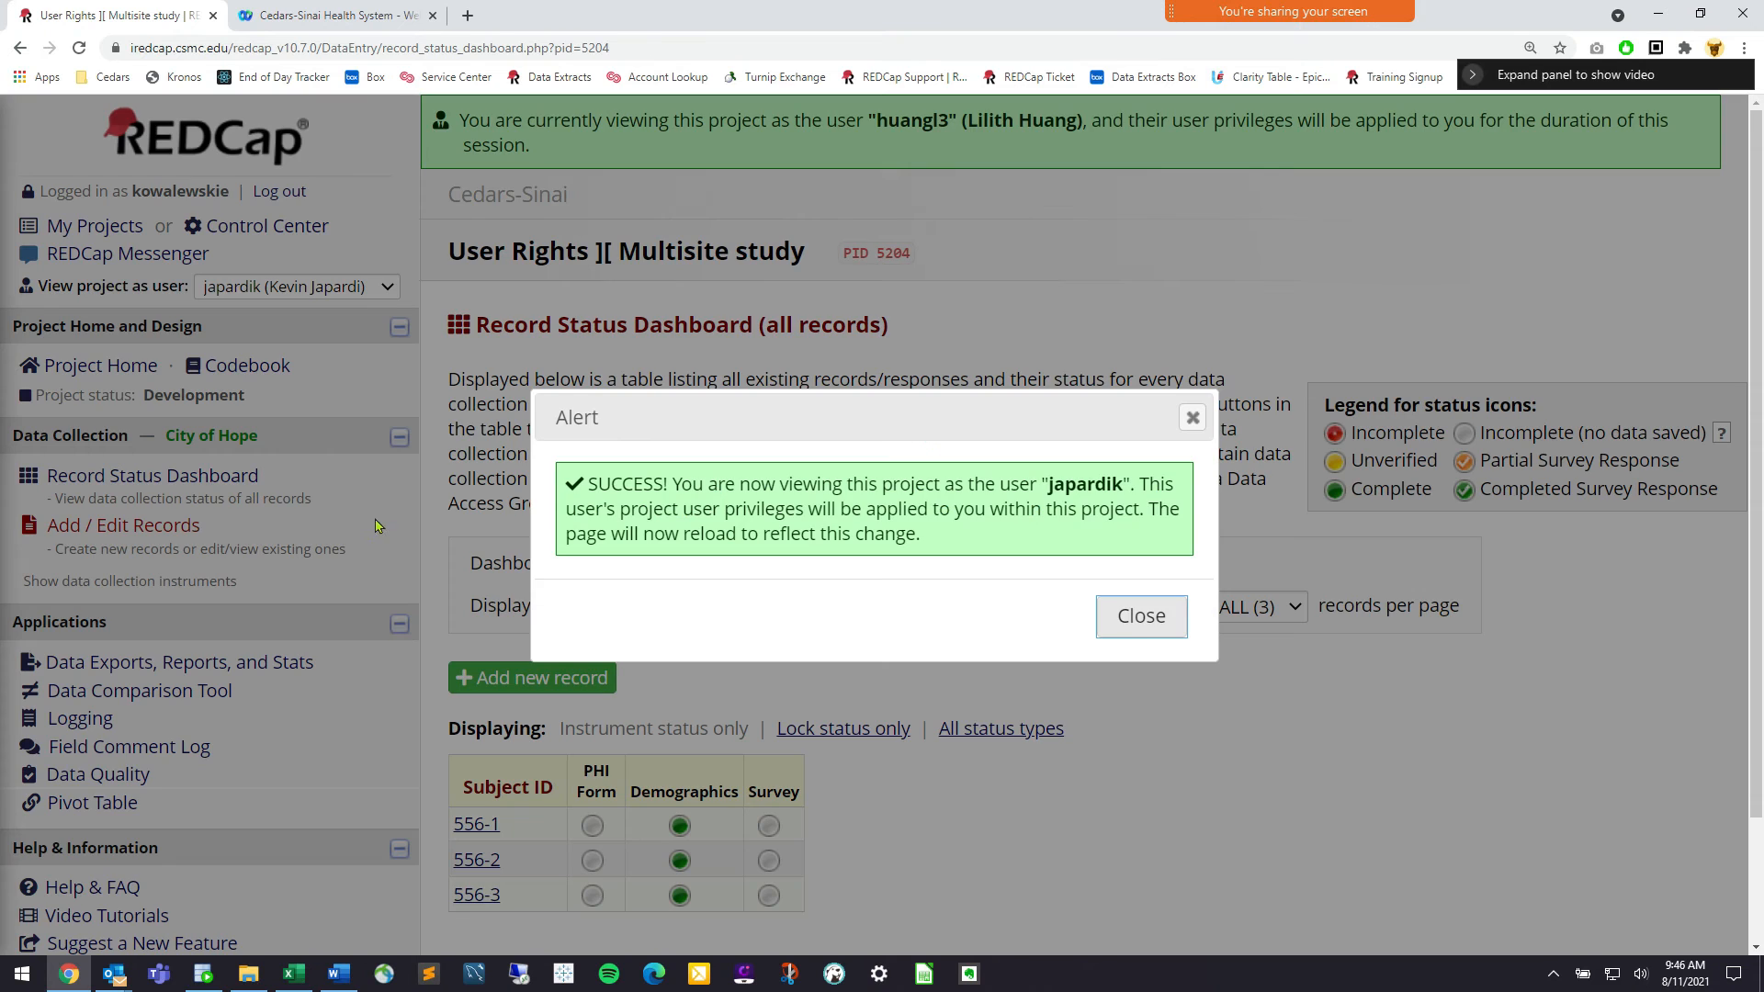
{"action": "left_click", "coordinate": [1130, 632]}
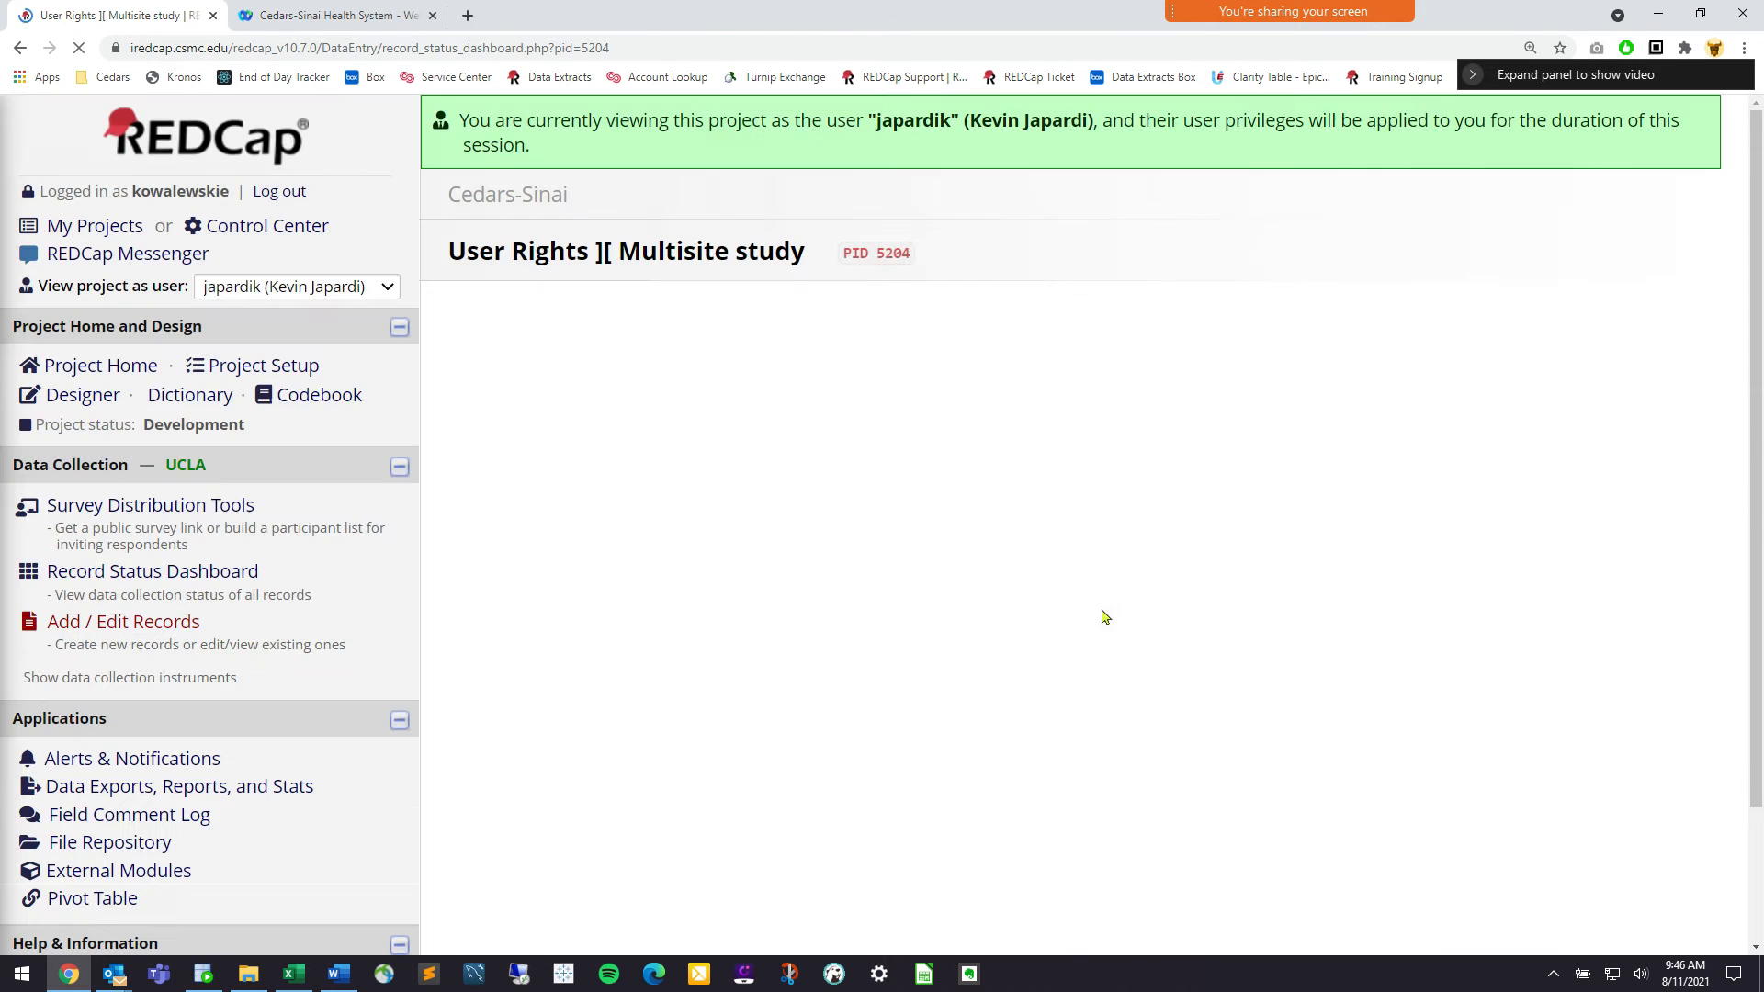
{"action": "scroll", "coordinate": [919, 552], "scroll_direction": "down", "scroll_amount": 2}
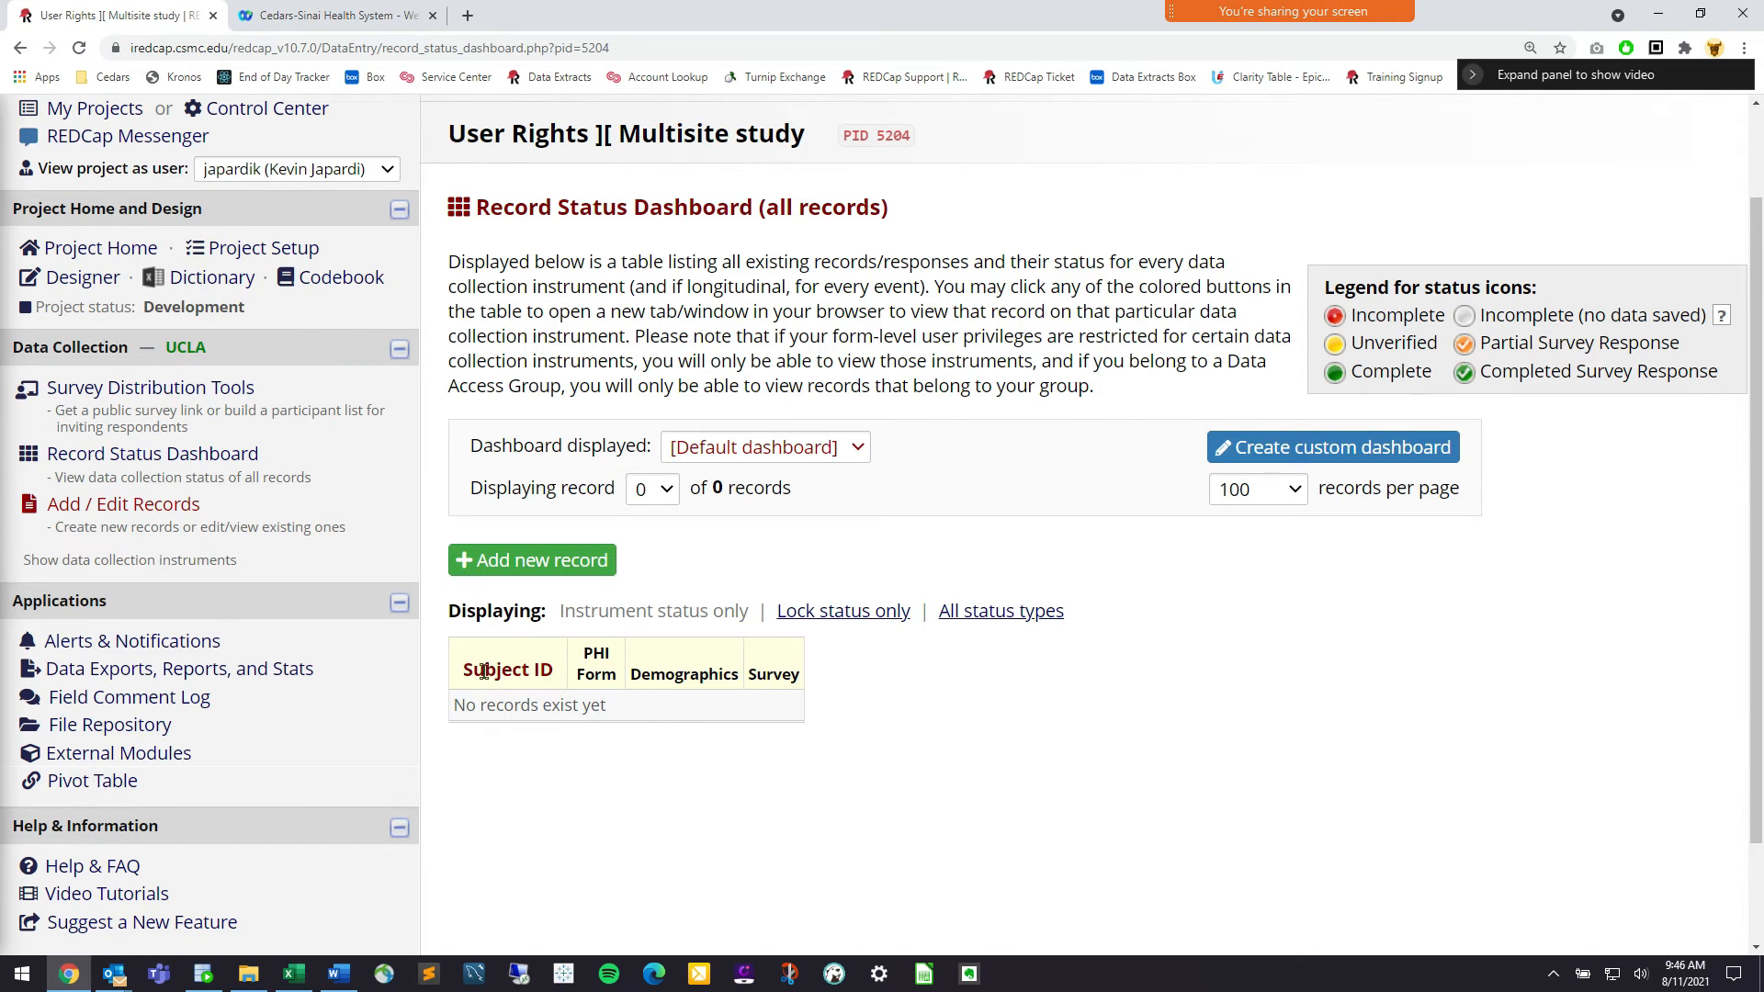
{"action": "left_click", "coordinate": [256, 455]}
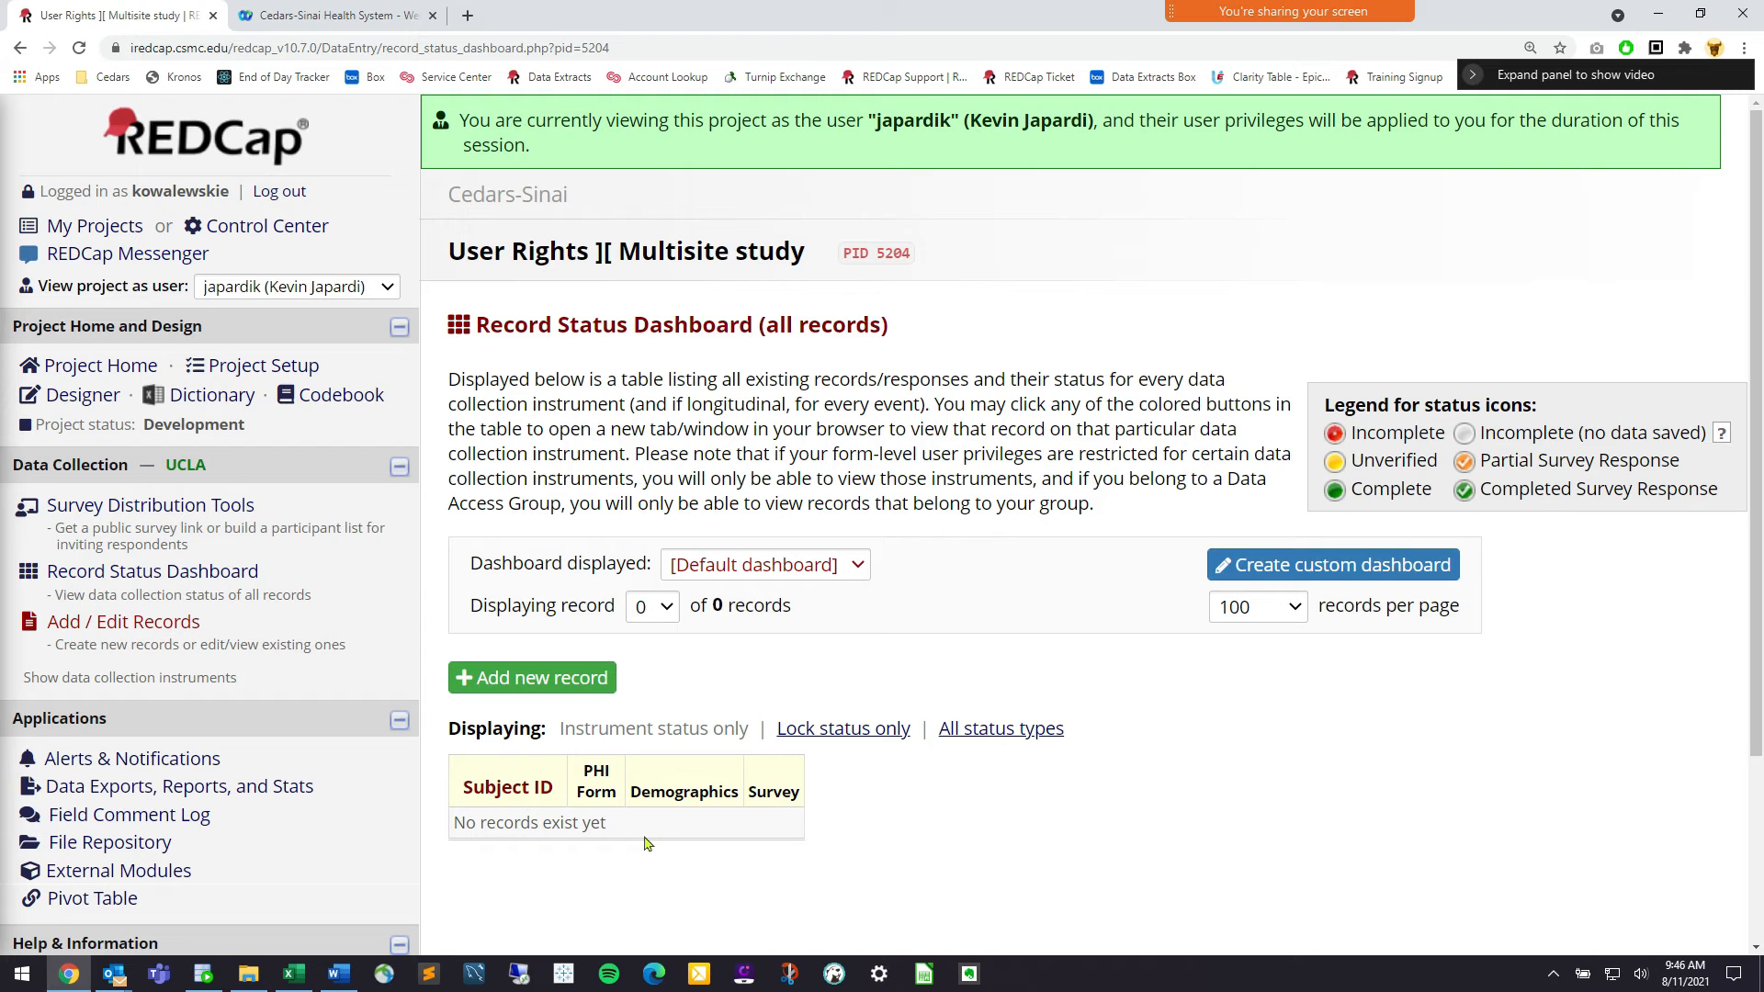
{"action": "left_click", "coordinate": [497, 678]}
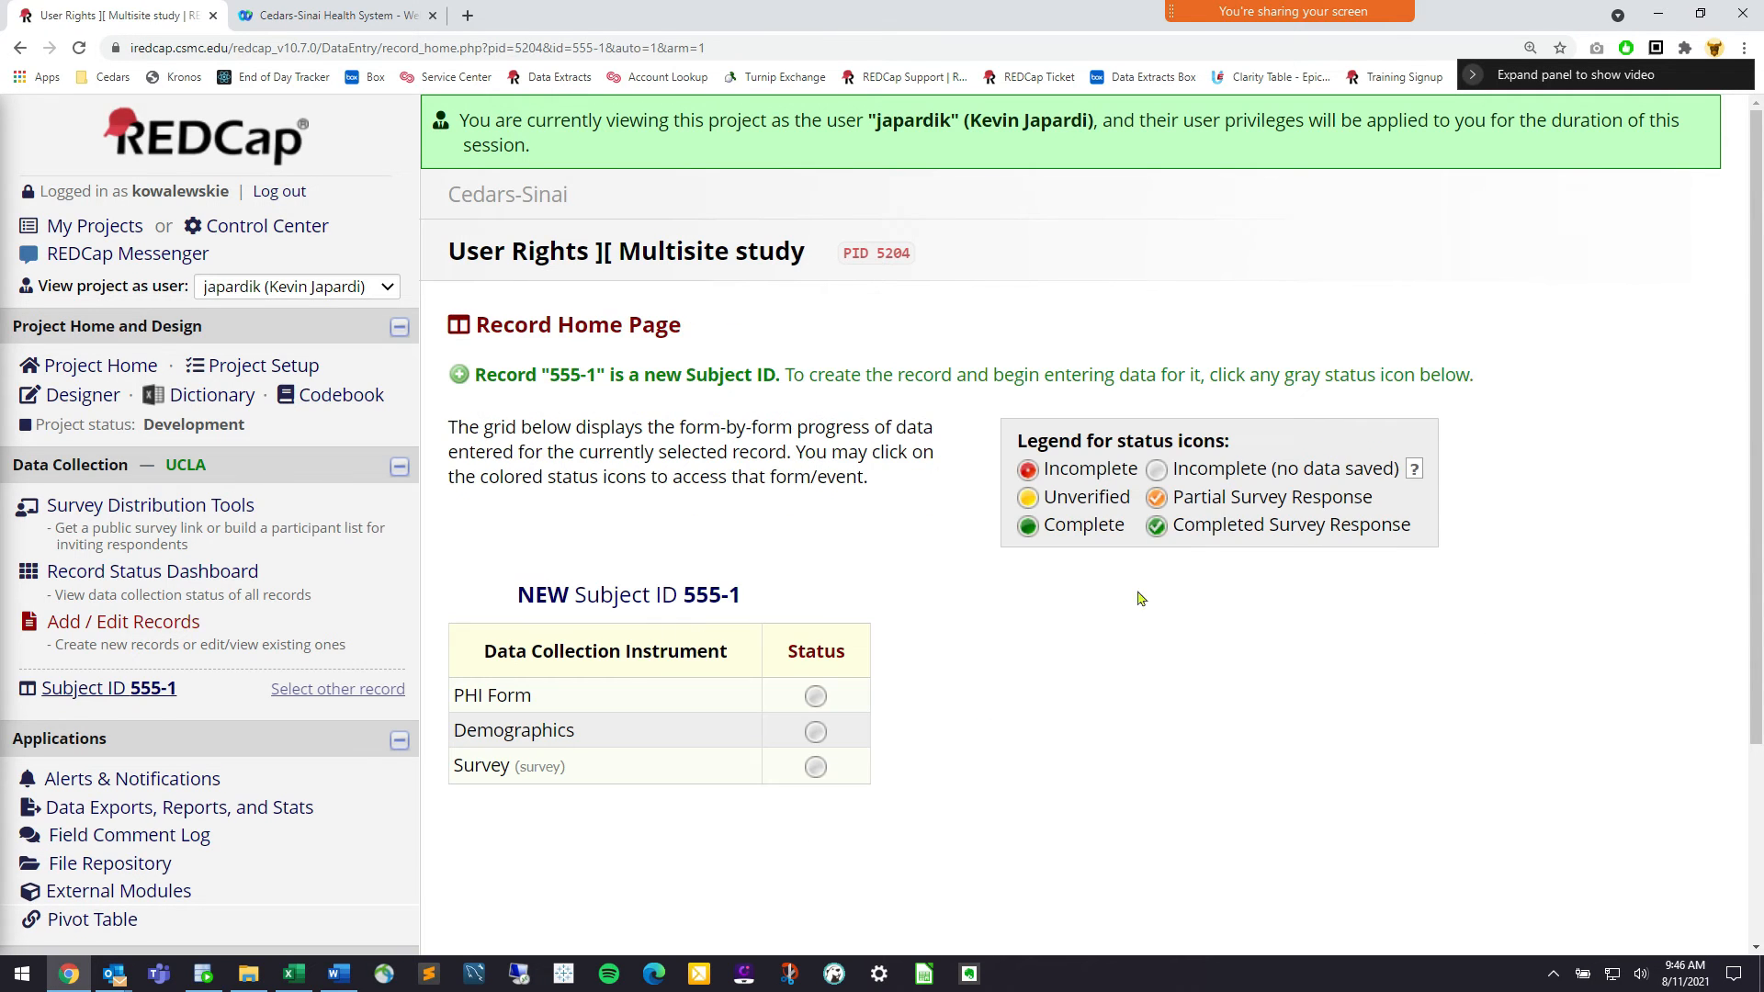
In record 555-1's Demographics, answer Male - Transgender, Straight/Heterosexual, Hispanic (Other Latinx), Black, Ghanaian
{"action": "left_click", "coordinate": [816, 732]}
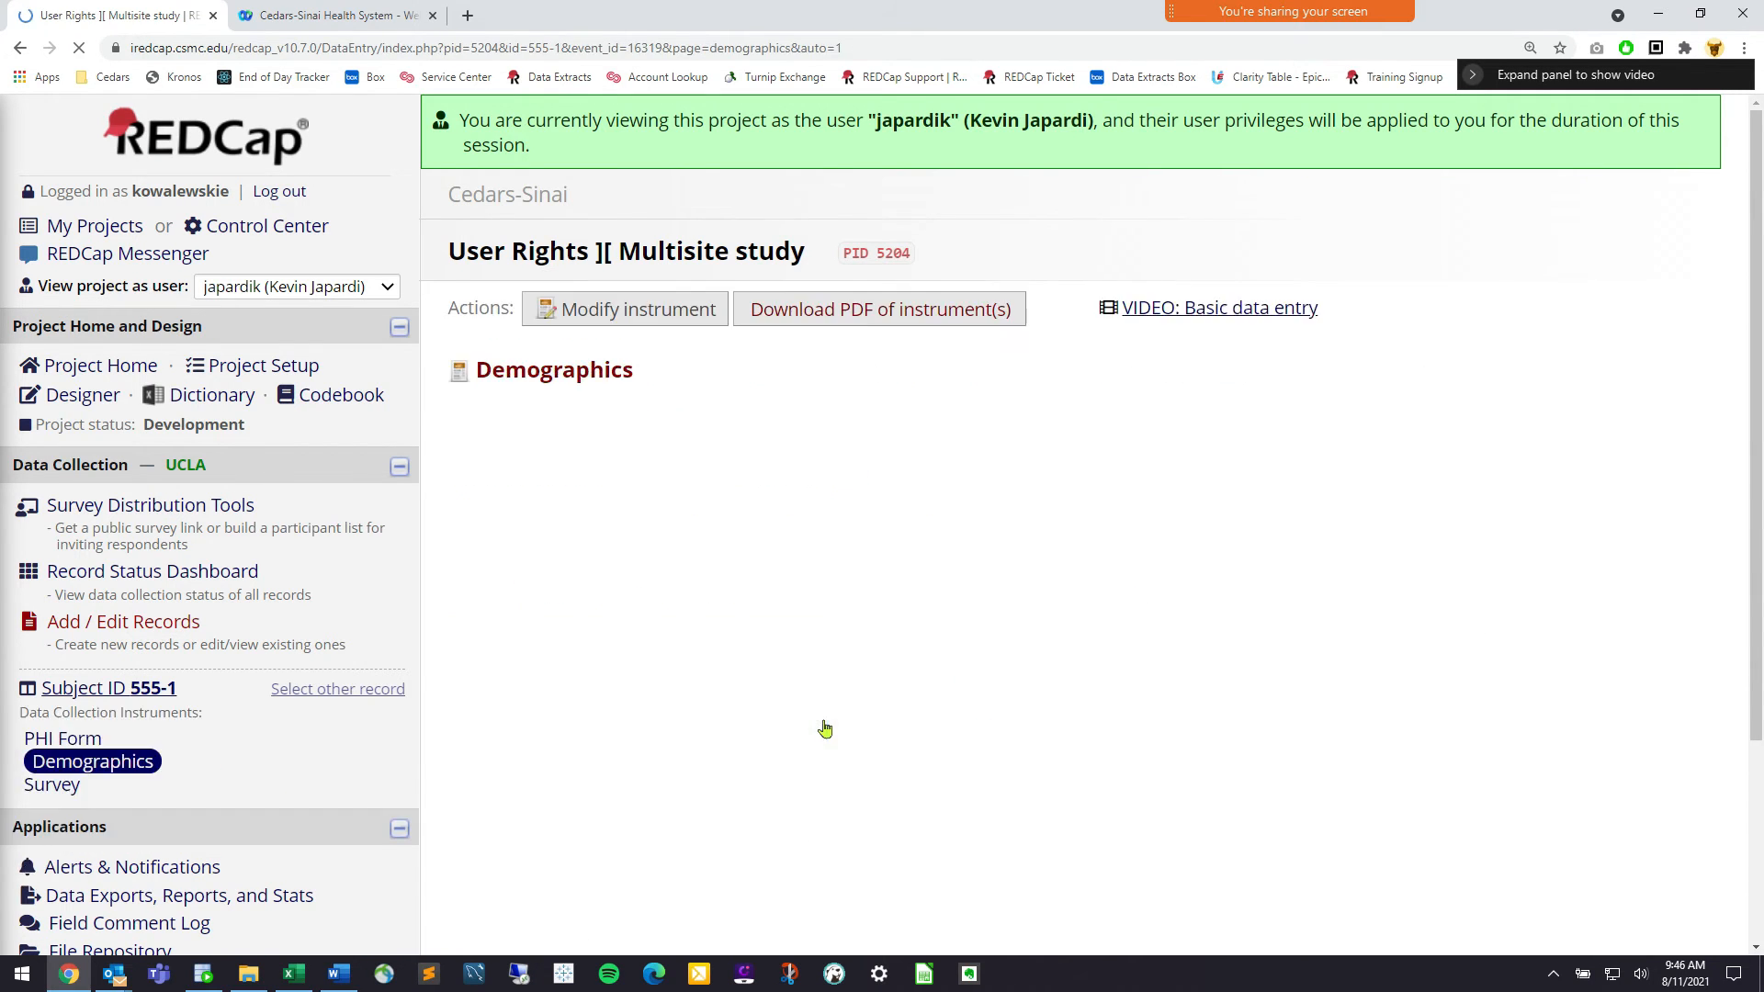
{"action": "scroll", "coordinate": [1257, 605], "scroll_direction": "down", "scroll_amount": 7}
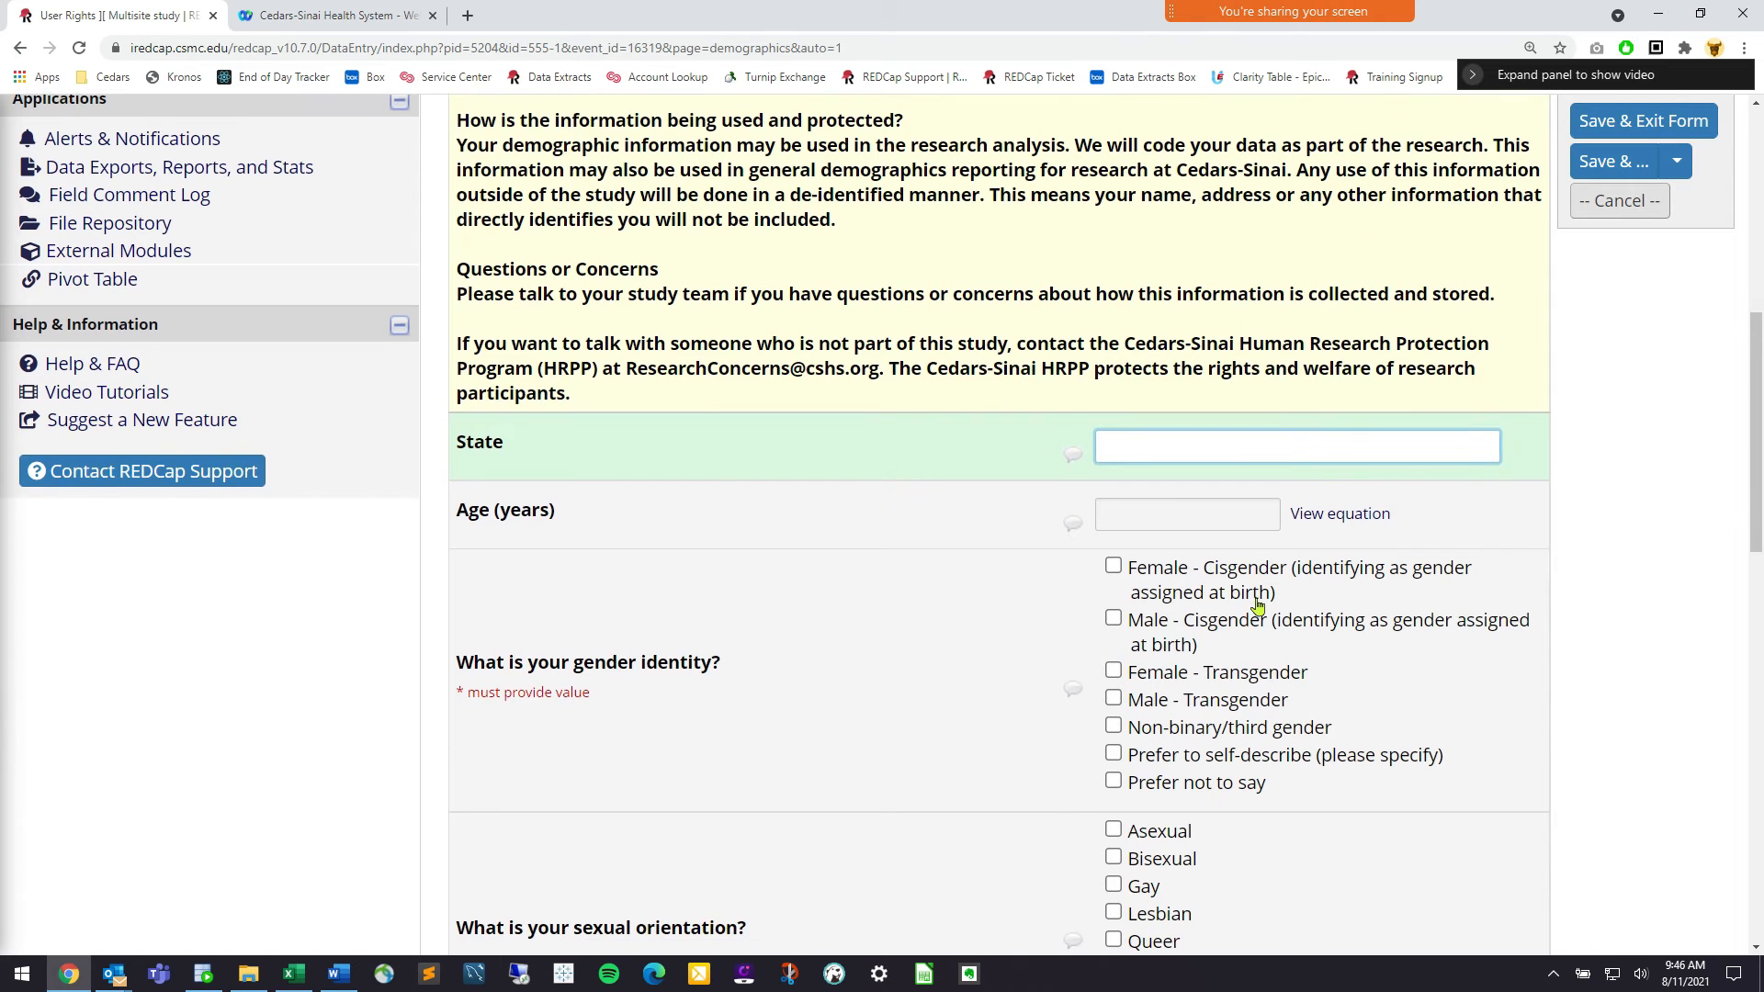
{"action": "left_click", "coordinate": [1269, 699]}
{"action": "scroll", "coordinate": [1257, 605], "scroll_direction": "down", "scroll_amount": 4}
{"action": "left_click", "coordinate": [1270, 627]}
{"action": "scroll", "coordinate": [1257, 606], "scroll_direction": "down", "scroll_amount": 3}
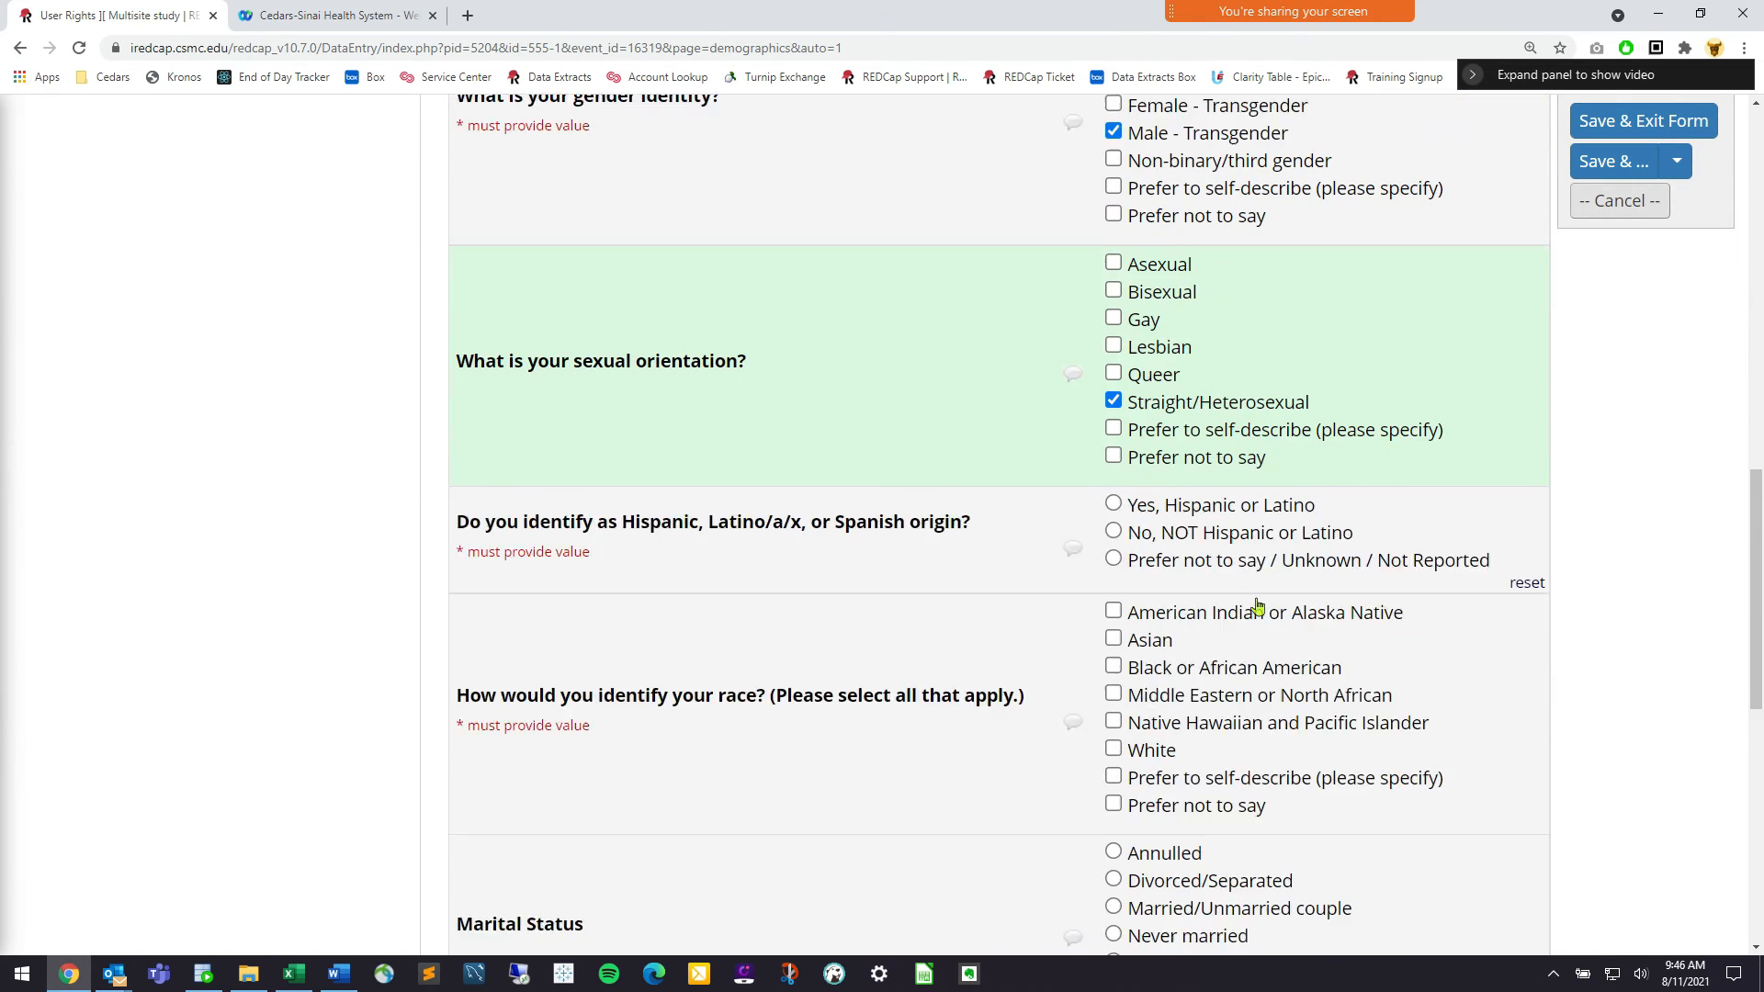
{"action": "left_click", "coordinate": [1274, 470]}
{"action": "scroll", "coordinate": [1257, 606], "scroll_direction": "down", "scroll_amount": 2}
{"action": "left_click", "coordinate": [1257, 606]}
{"action": "scroll", "coordinate": [1257, 605], "scroll_direction": "down", "scroll_amount": 1}
{"action": "left_click", "coordinate": [1257, 605]}
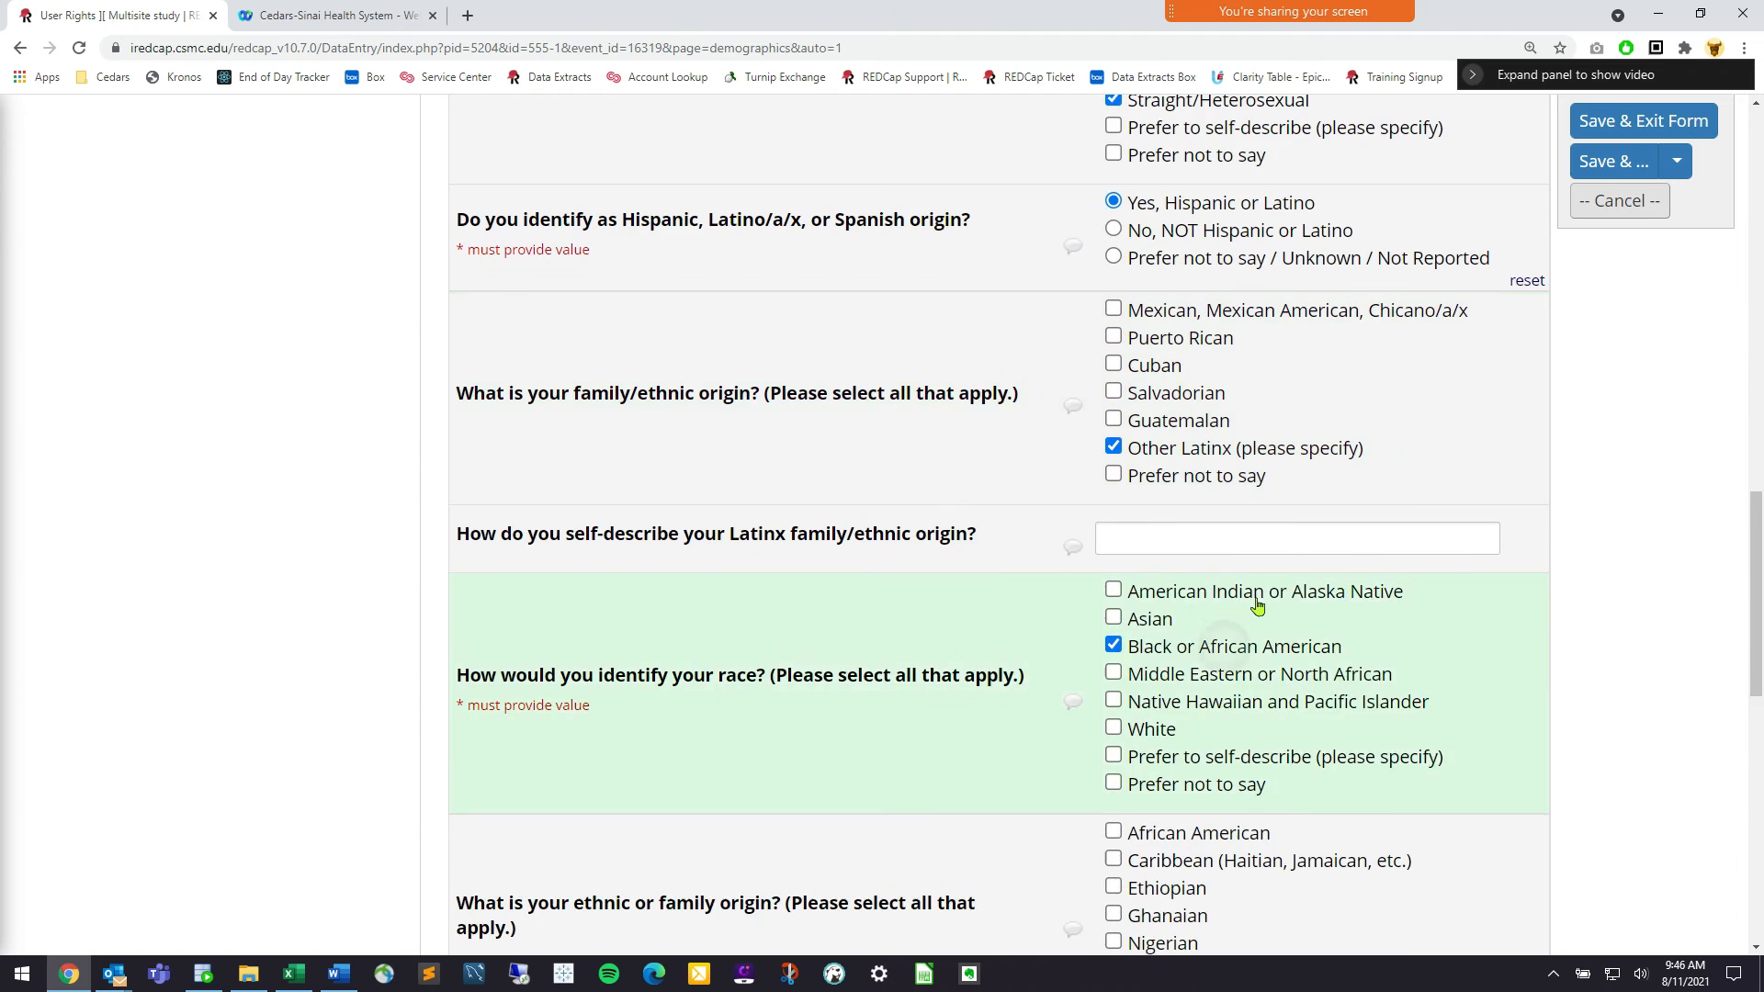
{"action": "scroll", "coordinate": [1257, 605], "scroll_direction": "down", "scroll_amount": 3}
{"action": "left_click", "coordinate": [1257, 606]}
{"action": "scroll", "coordinate": [1257, 605], "scroll_direction": "down", "scroll_amount": 3}
Set marital status to Married/Domestic partner, education to Bachelor's degree, mark Complete and save
{"action": "left_click", "coordinate": [1257, 605]}
{"action": "left_click", "coordinate": [1257, 605]}
{"action": "scroll", "coordinate": [1257, 605], "scroll_direction": "down", "scroll_amount": 2}
{"action": "left_click", "coordinate": [1231, 341]}
{"action": "left_click", "coordinate": [1216, 540]}
{"action": "scroll", "coordinate": [1258, 606], "scroll_direction": "down", "scroll_amount": 1}
{"action": "left_click", "coordinate": [1257, 605]}
{"action": "scroll", "coordinate": [1257, 605], "scroll_direction": "down", "scroll_amount": 2}
{"action": "left_click", "coordinate": [1257, 606]}
{"action": "left_click", "coordinate": [1164, 764]}
{"action": "left_click", "coordinate": [1167, 859]}
{"action": "left_click", "coordinate": [1177, 832]}
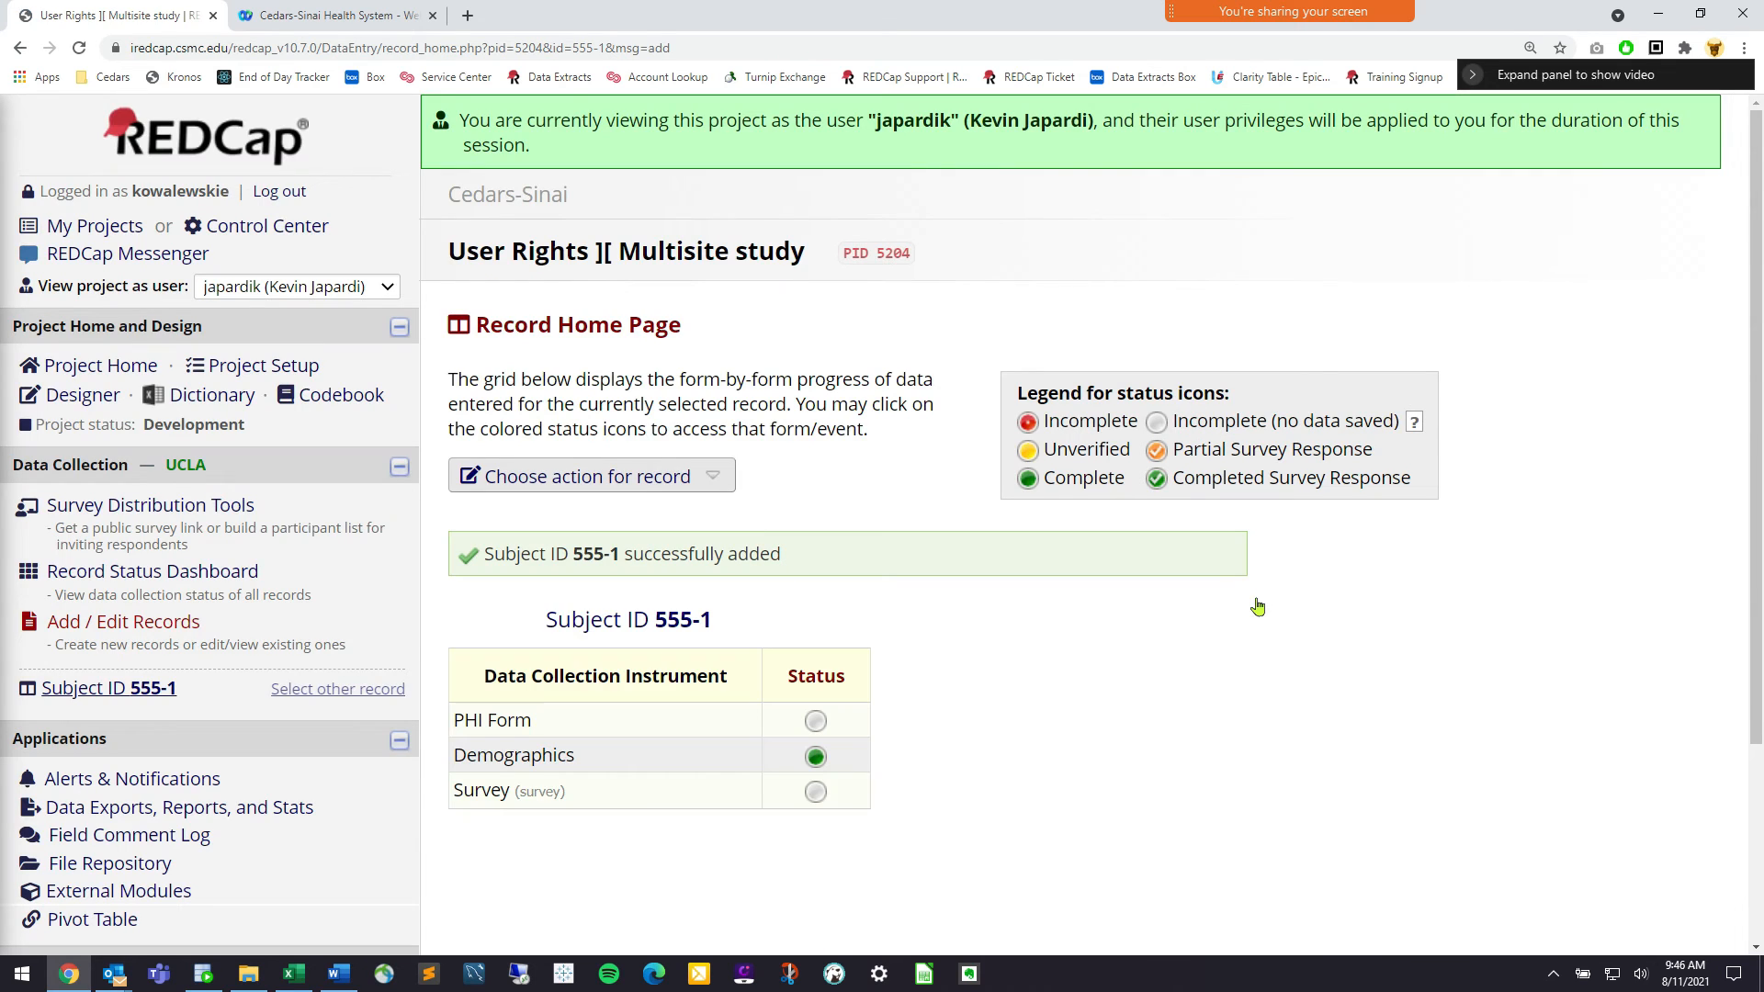
Open the Record Status Dashboard and stop viewing the project as another user
{"action": "left_click", "coordinate": [217, 571]}
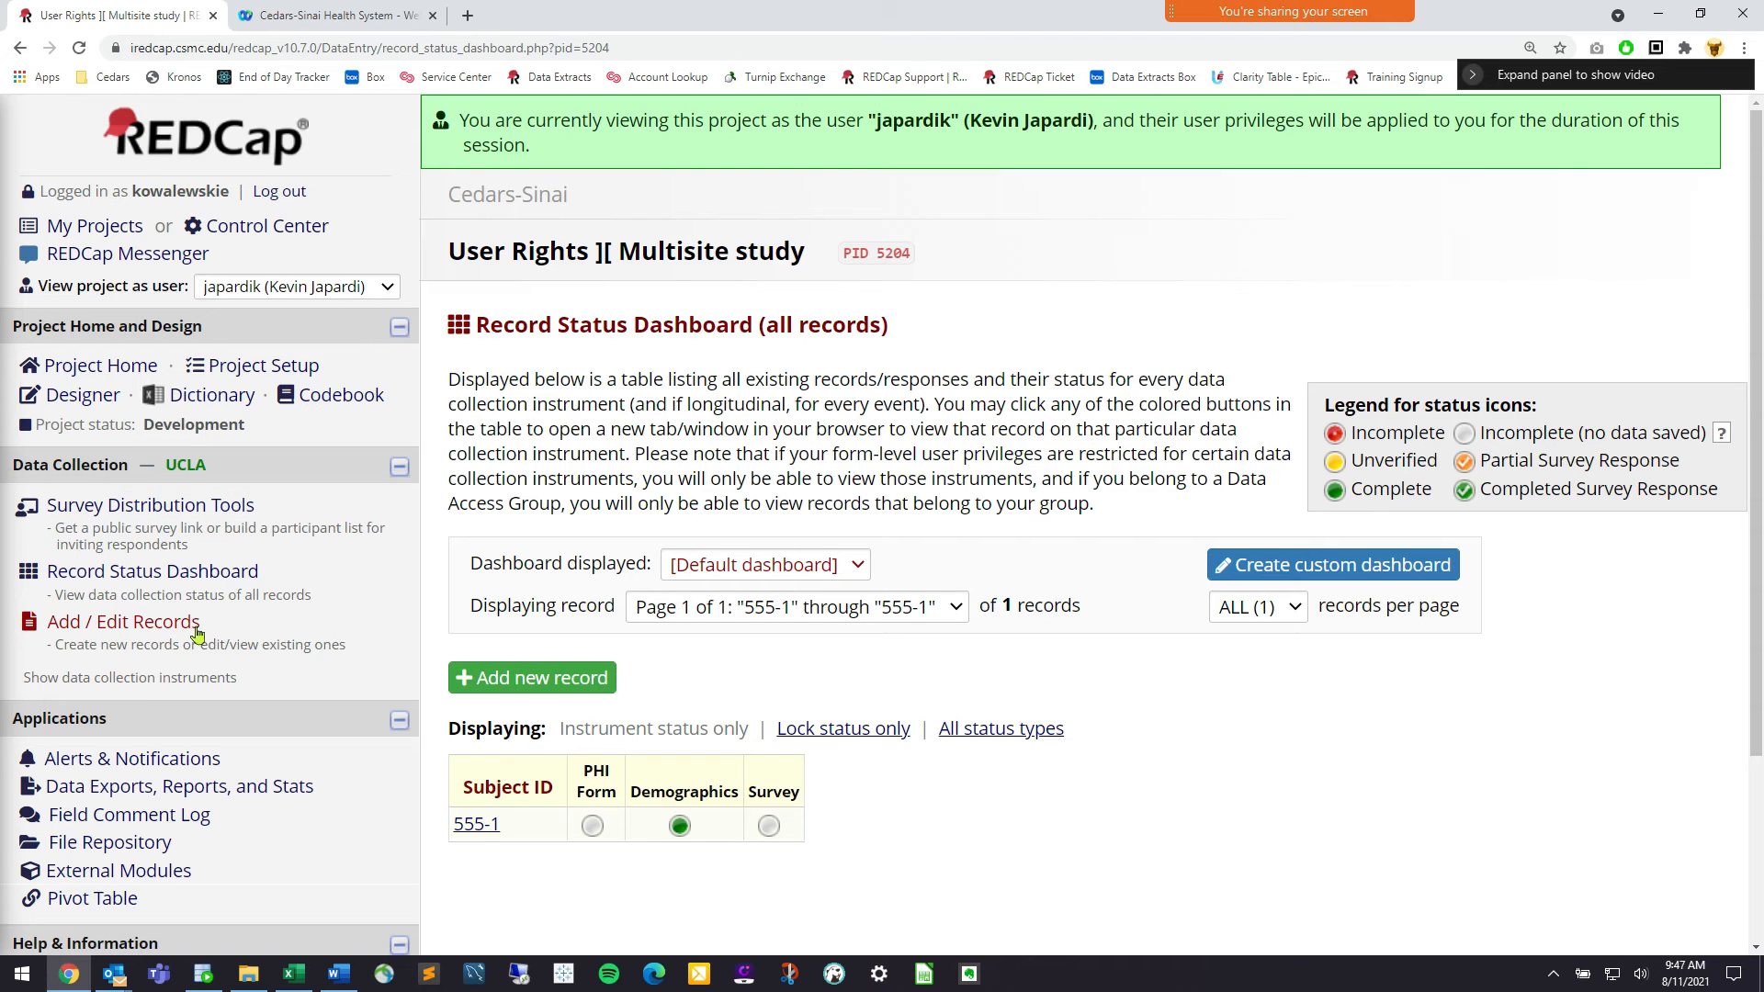
{"action": "left_click", "coordinate": [290, 292]}
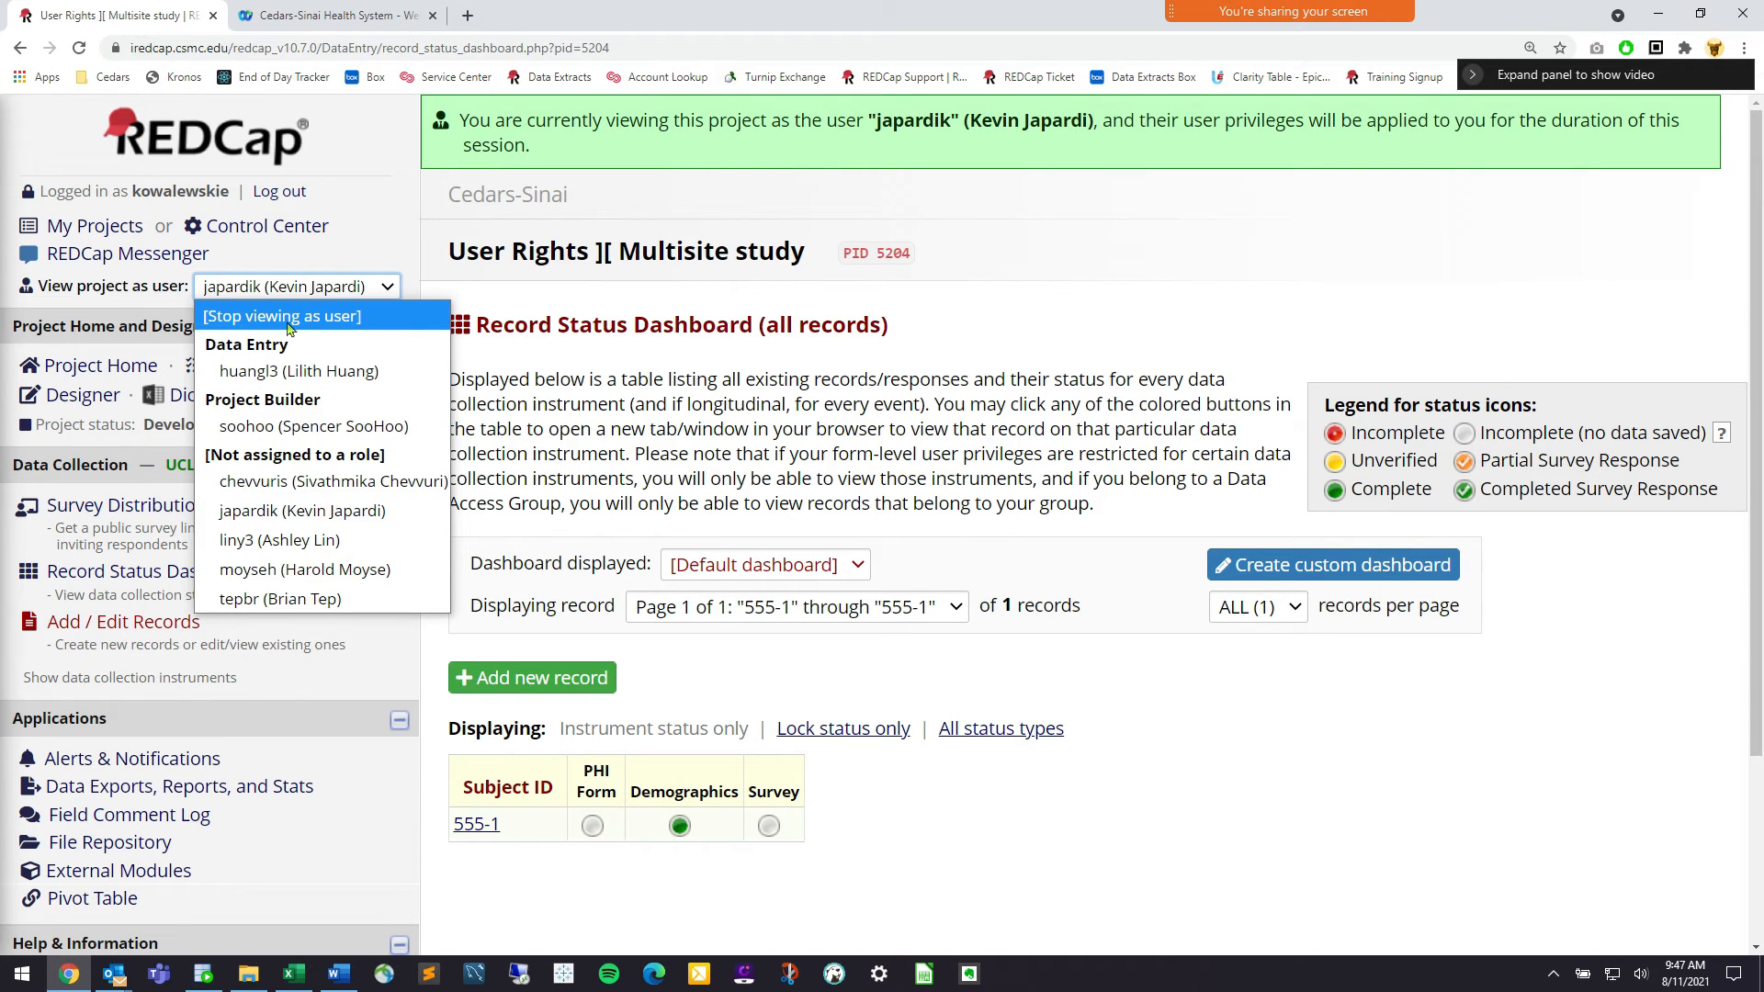
{"action": "left_click", "coordinate": [289, 318]}
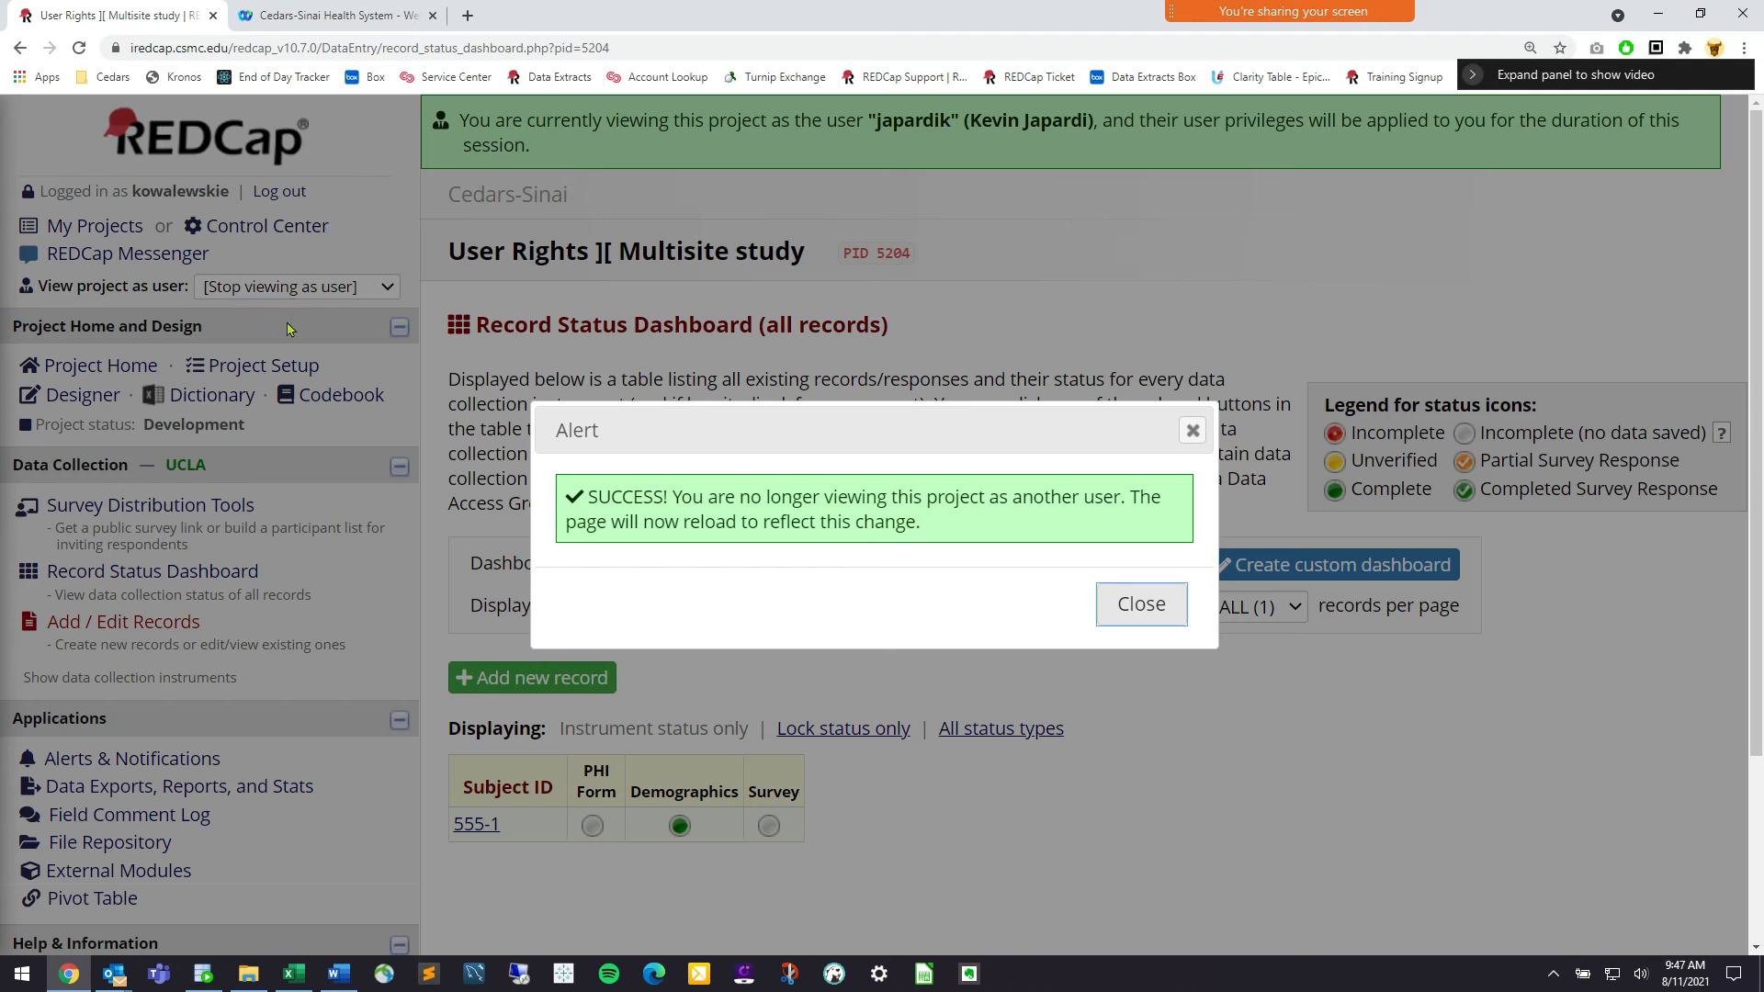
{"action": "left_click", "coordinate": [1143, 606]}
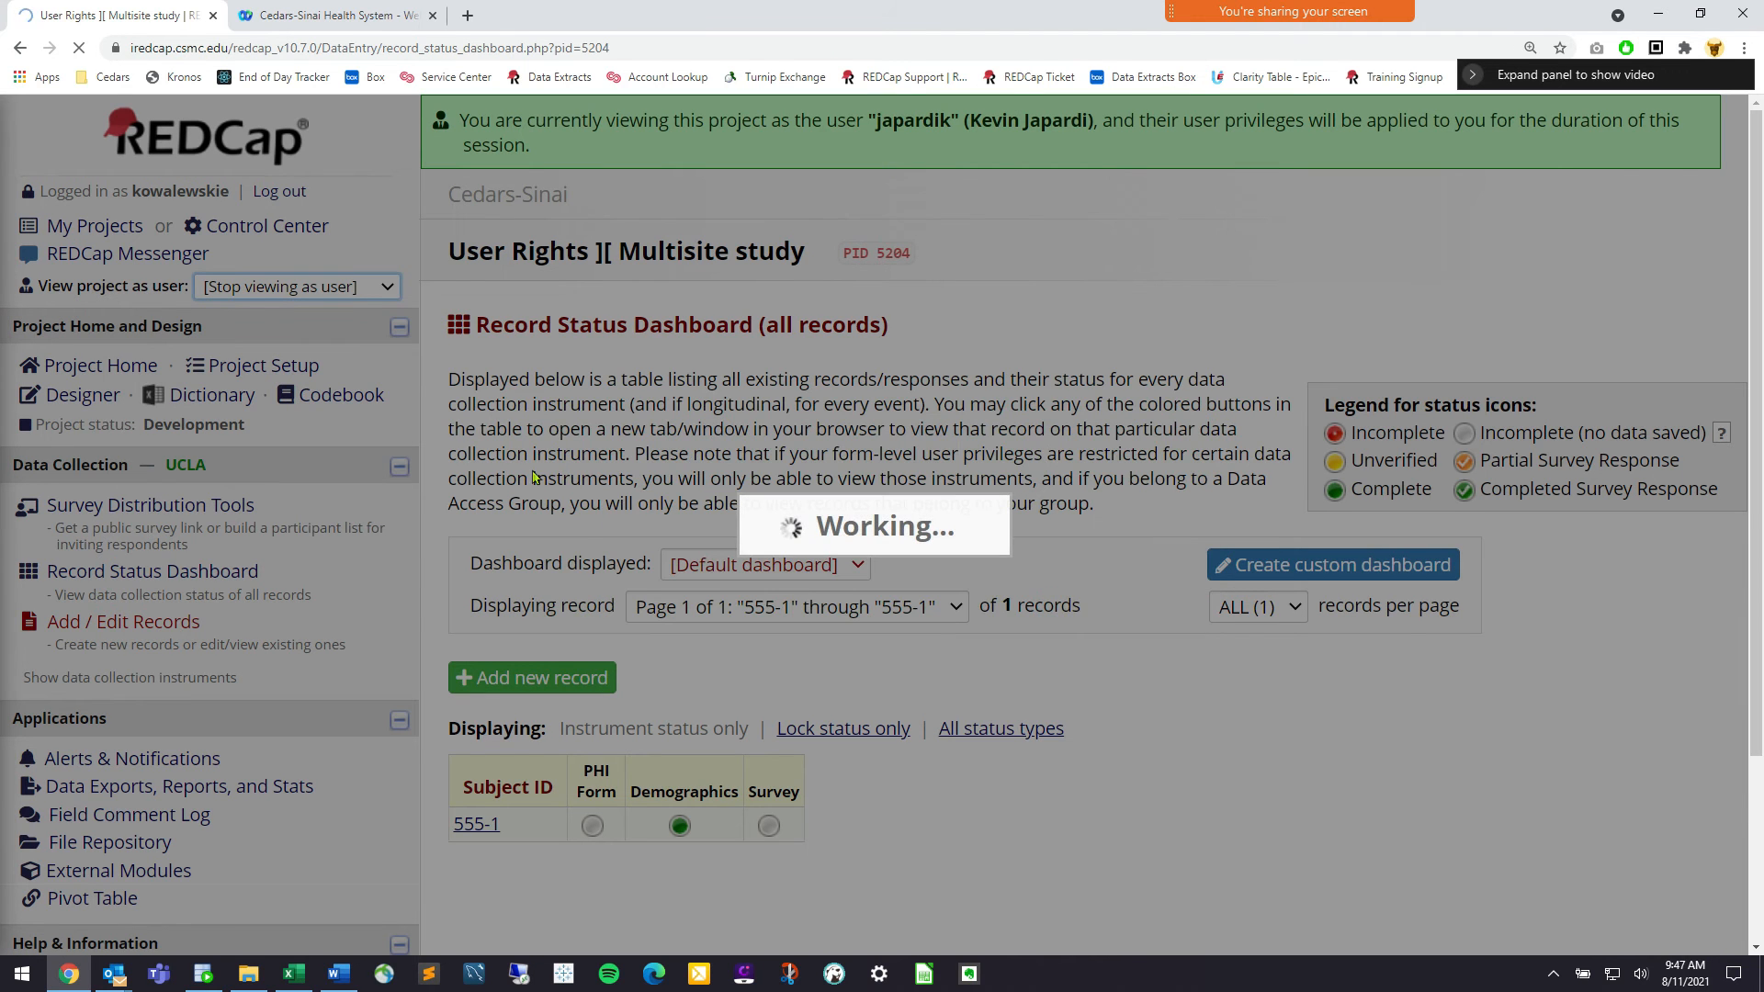
{"action": "scroll", "coordinate": [533, 476], "scroll_direction": "down", "scroll_amount": 5}
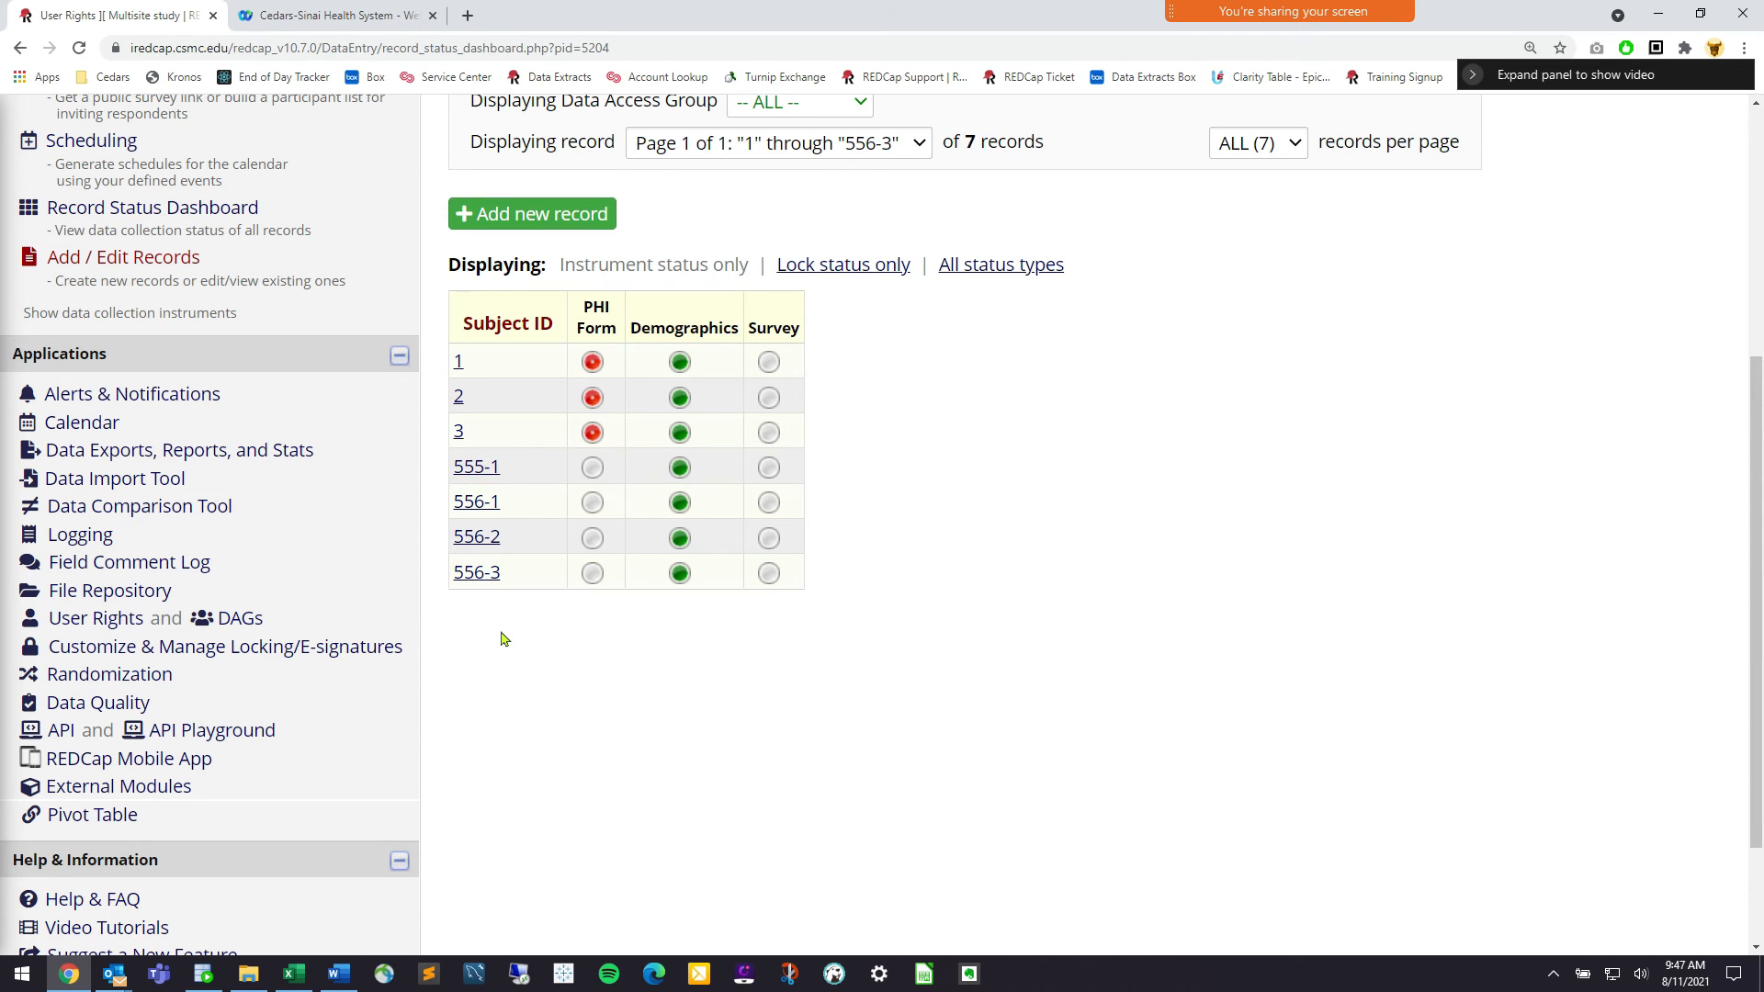
{"action": "scroll", "coordinate": [476, 587], "scroll_direction": "up", "scroll_amount": 2}
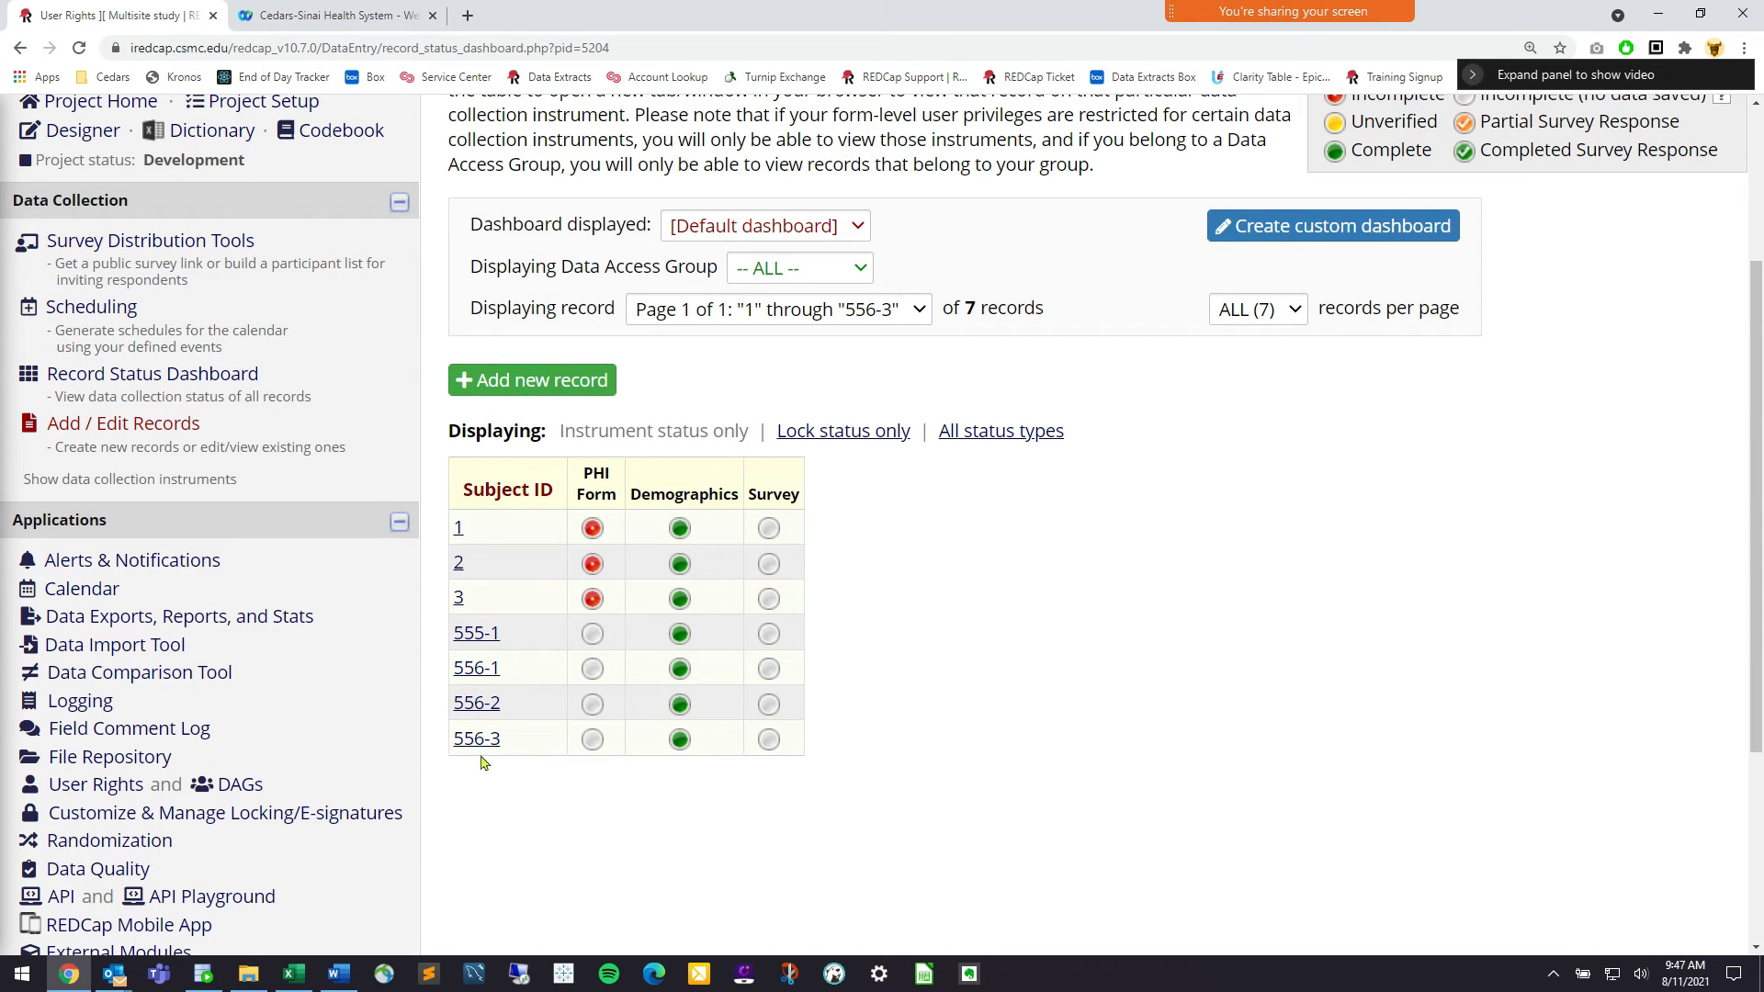
{"action": "left_click", "coordinate": [477, 673]}
{"action": "left_click", "coordinate": [605, 633]}
{"action": "left_click", "coordinate": [804, 268]}
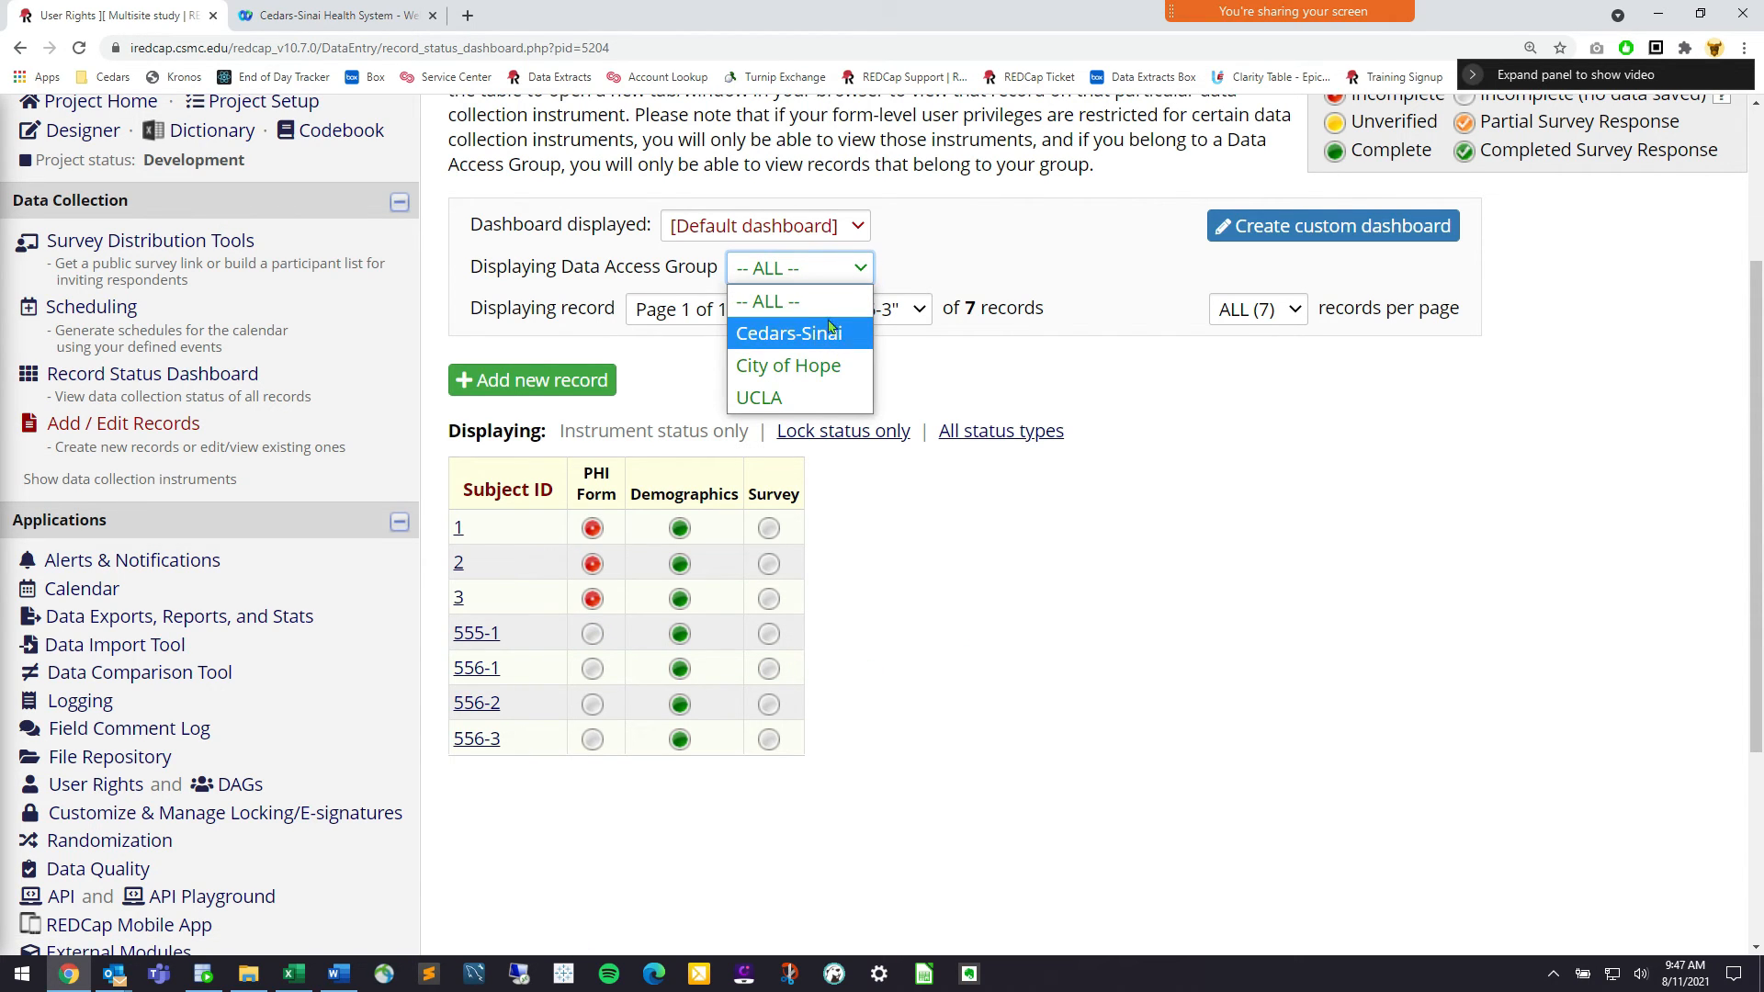
{"action": "left_click", "coordinate": [825, 393]}
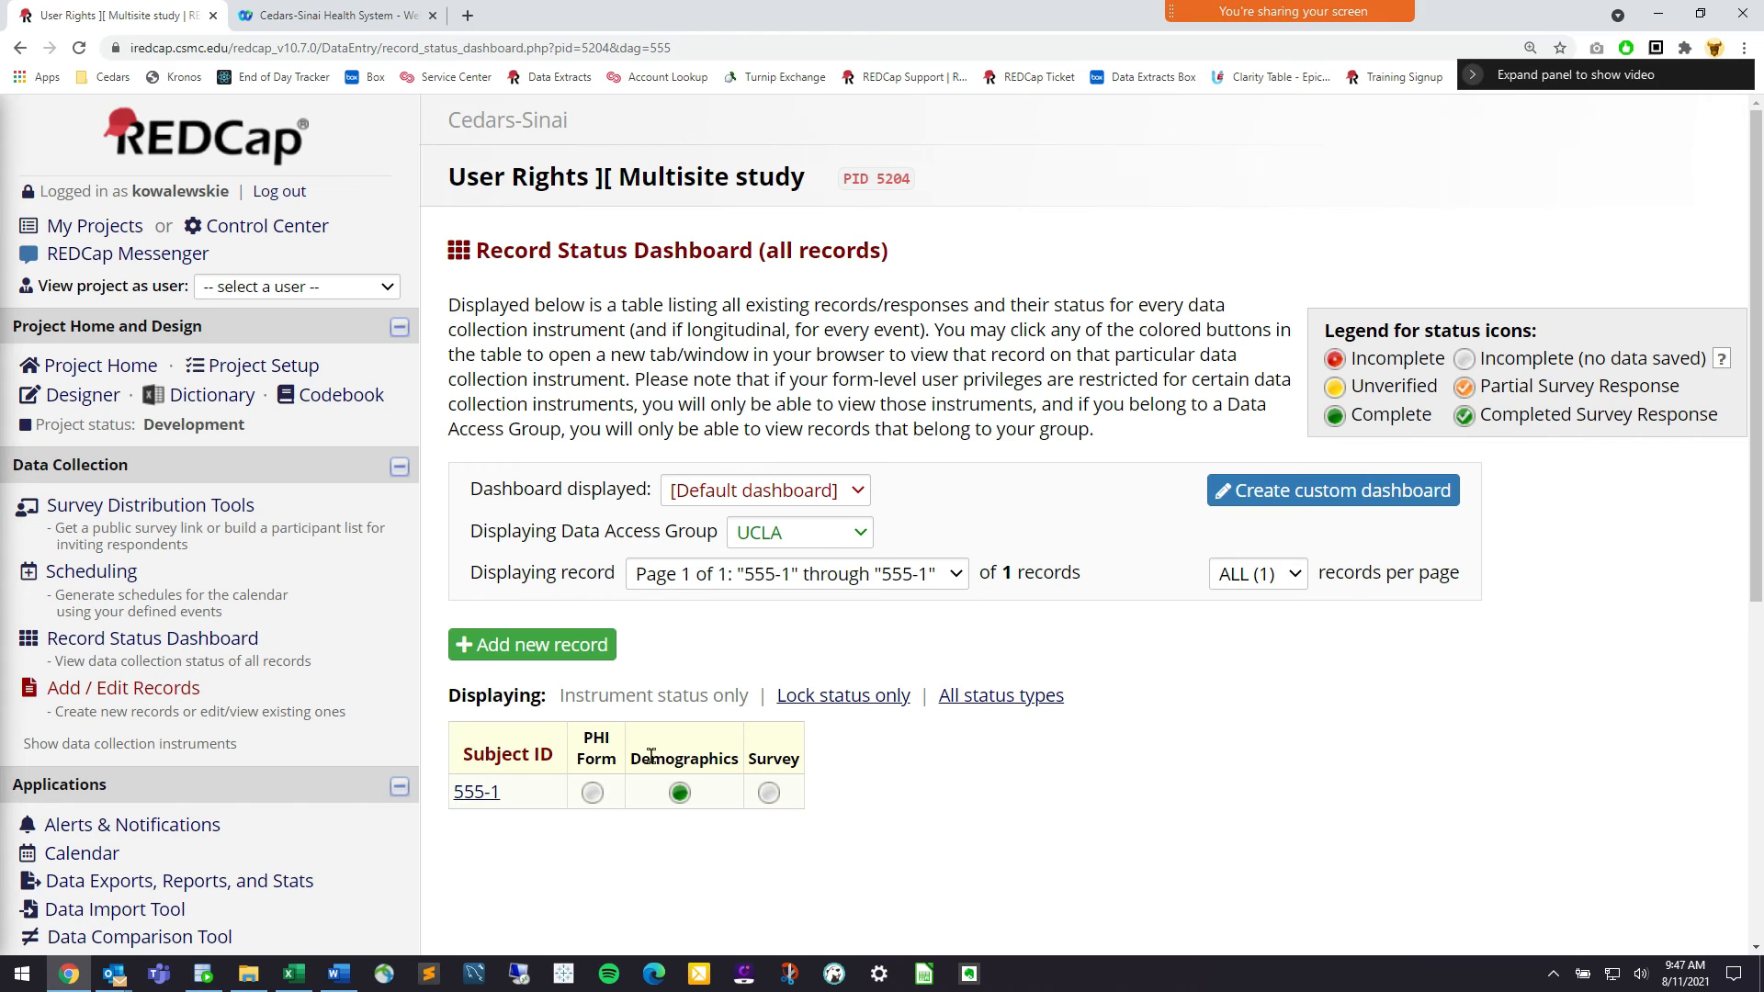
{"action": "left_click", "coordinate": [780, 534]}
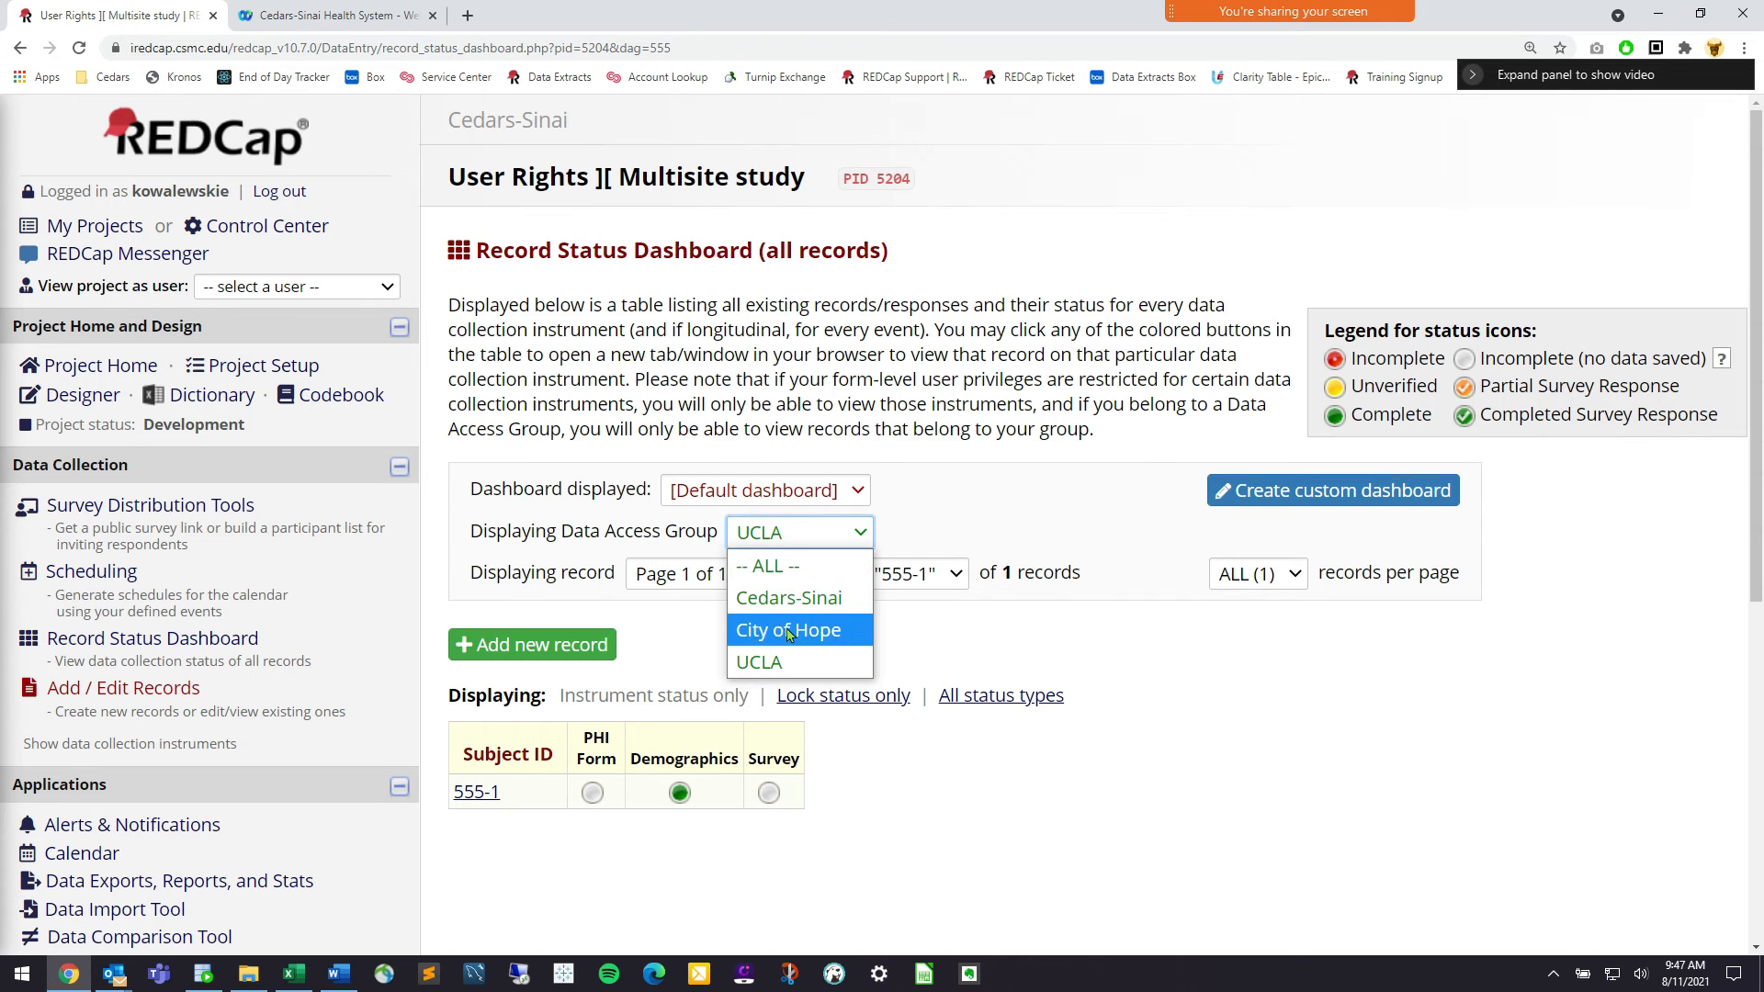
{"action": "left_click", "coordinate": [790, 630]}
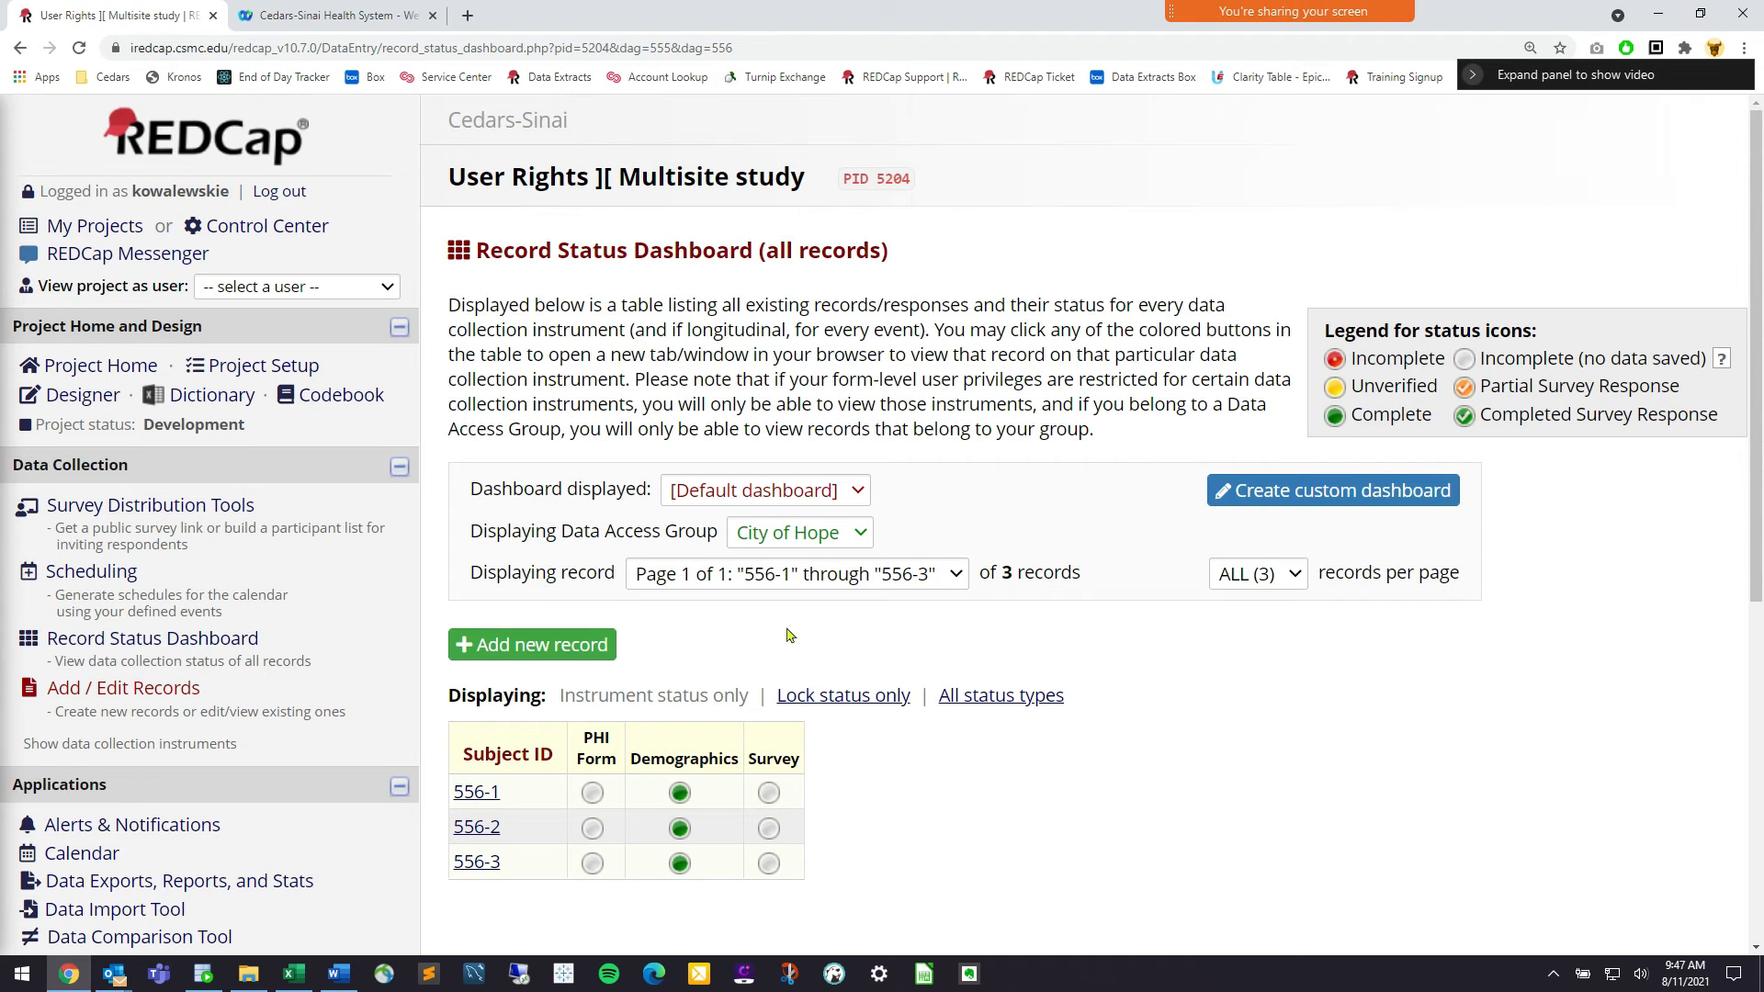
{"action": "scroll", "coordinate": [790, 636], "scroll_direction": "down", "scroll_amount": 1}
{"action": "left_click", "coordinate": [810, 511]}
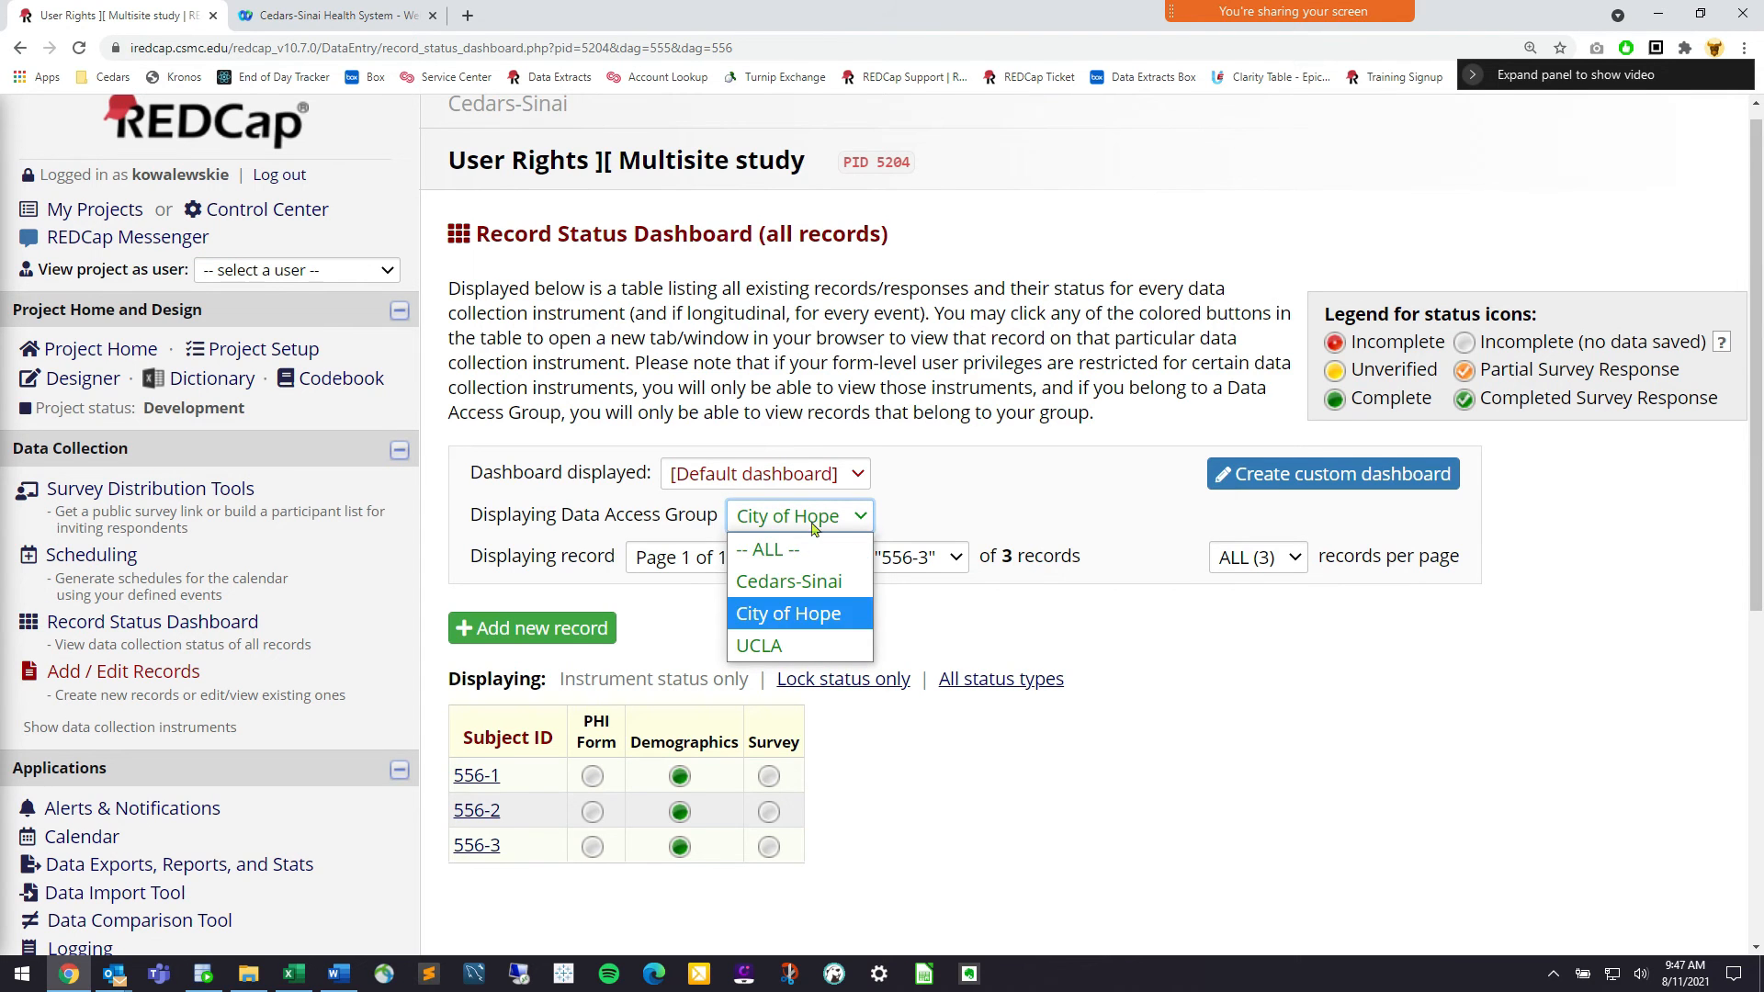
{"action": "left_click", "coordinate": [811, 579]}
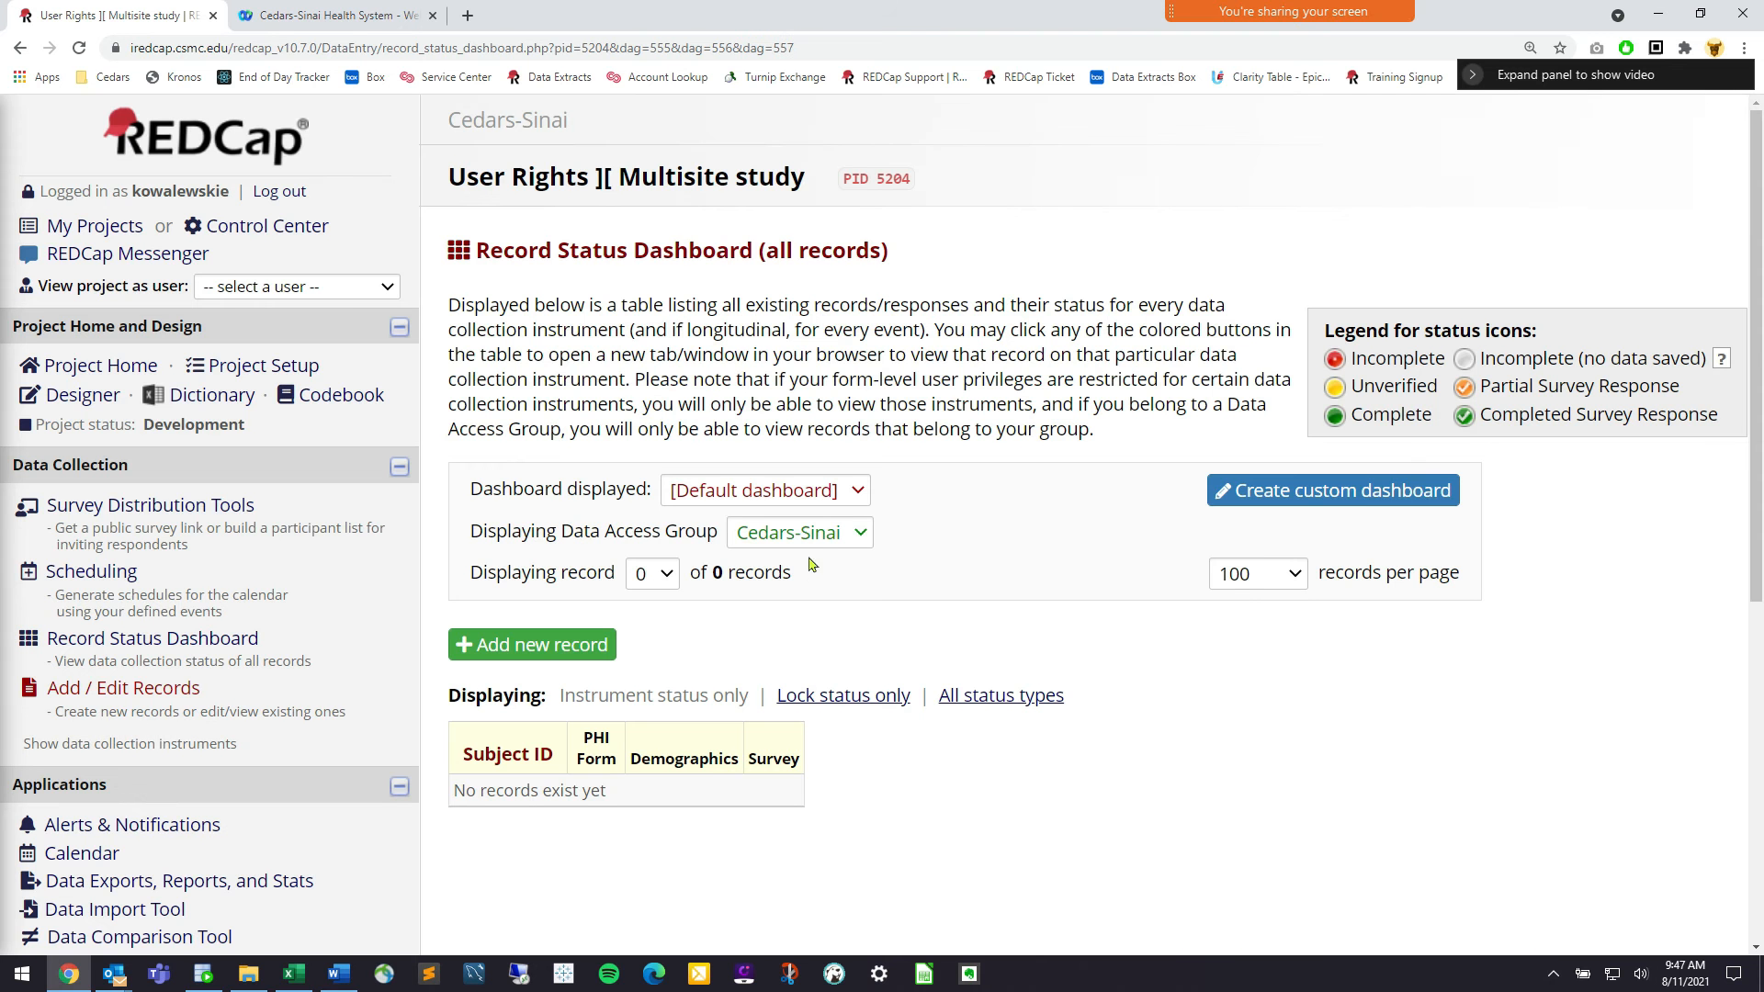
{"action": "left_click", "coordinate": [812, 543]}
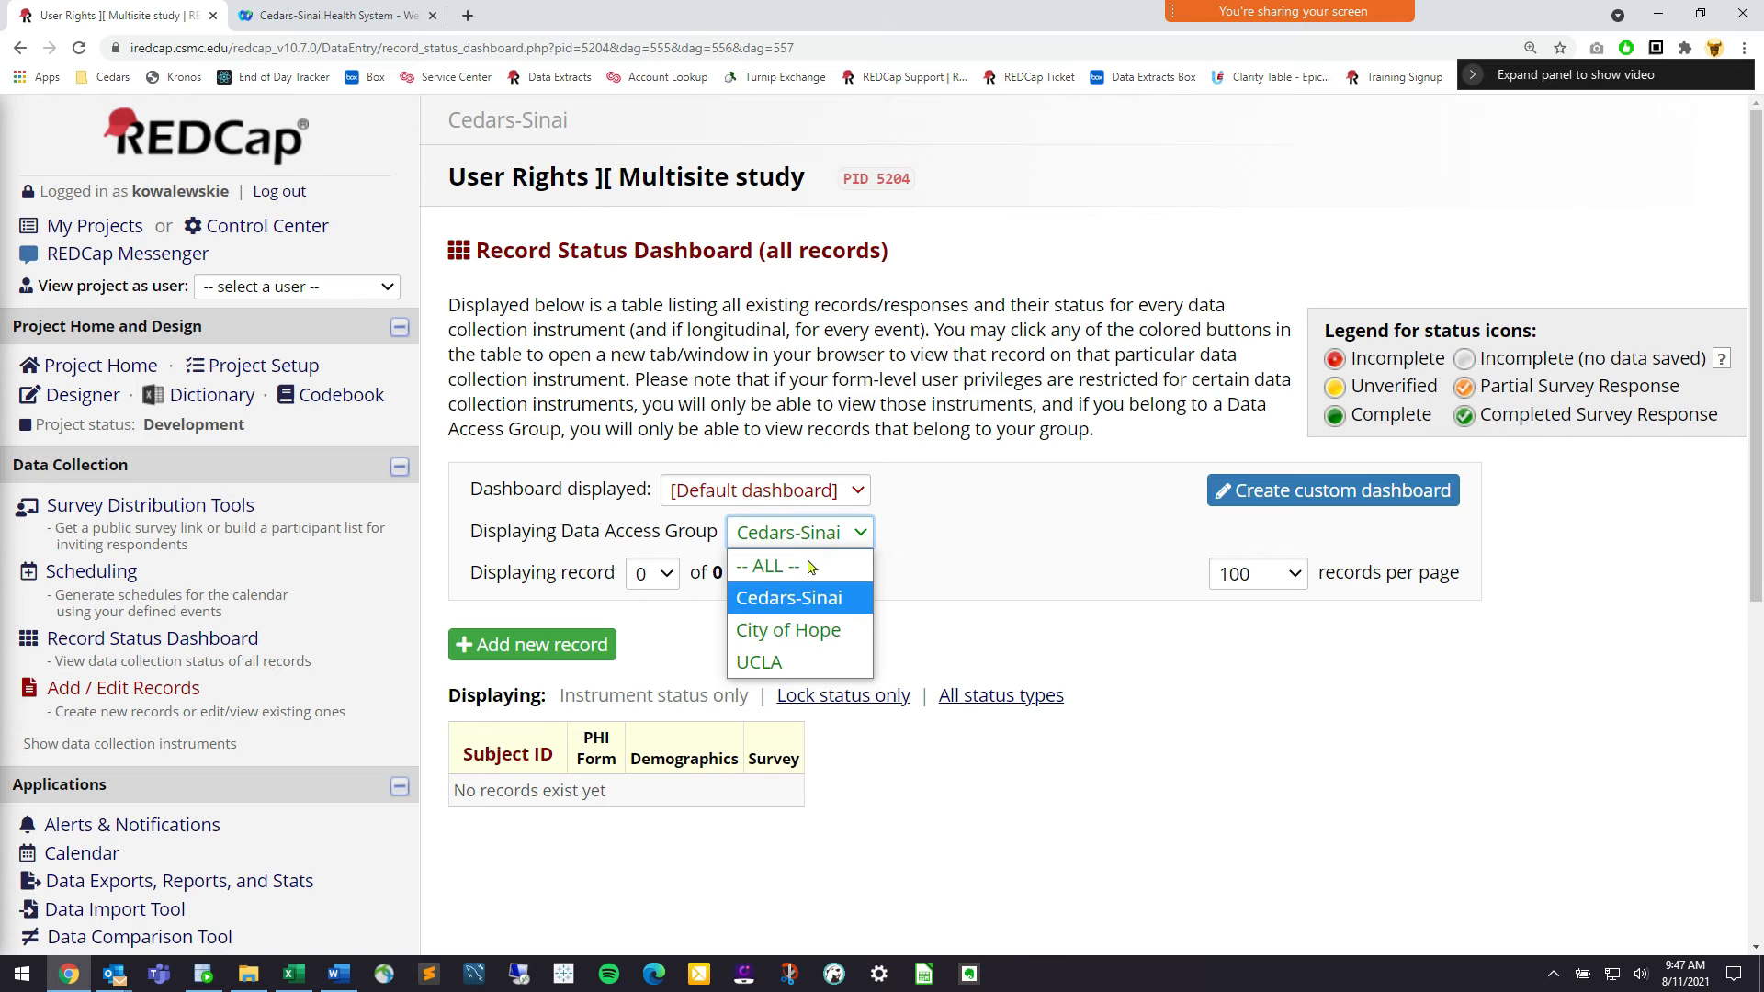
{"action": "left_click", "coordinate": [810, 567]}
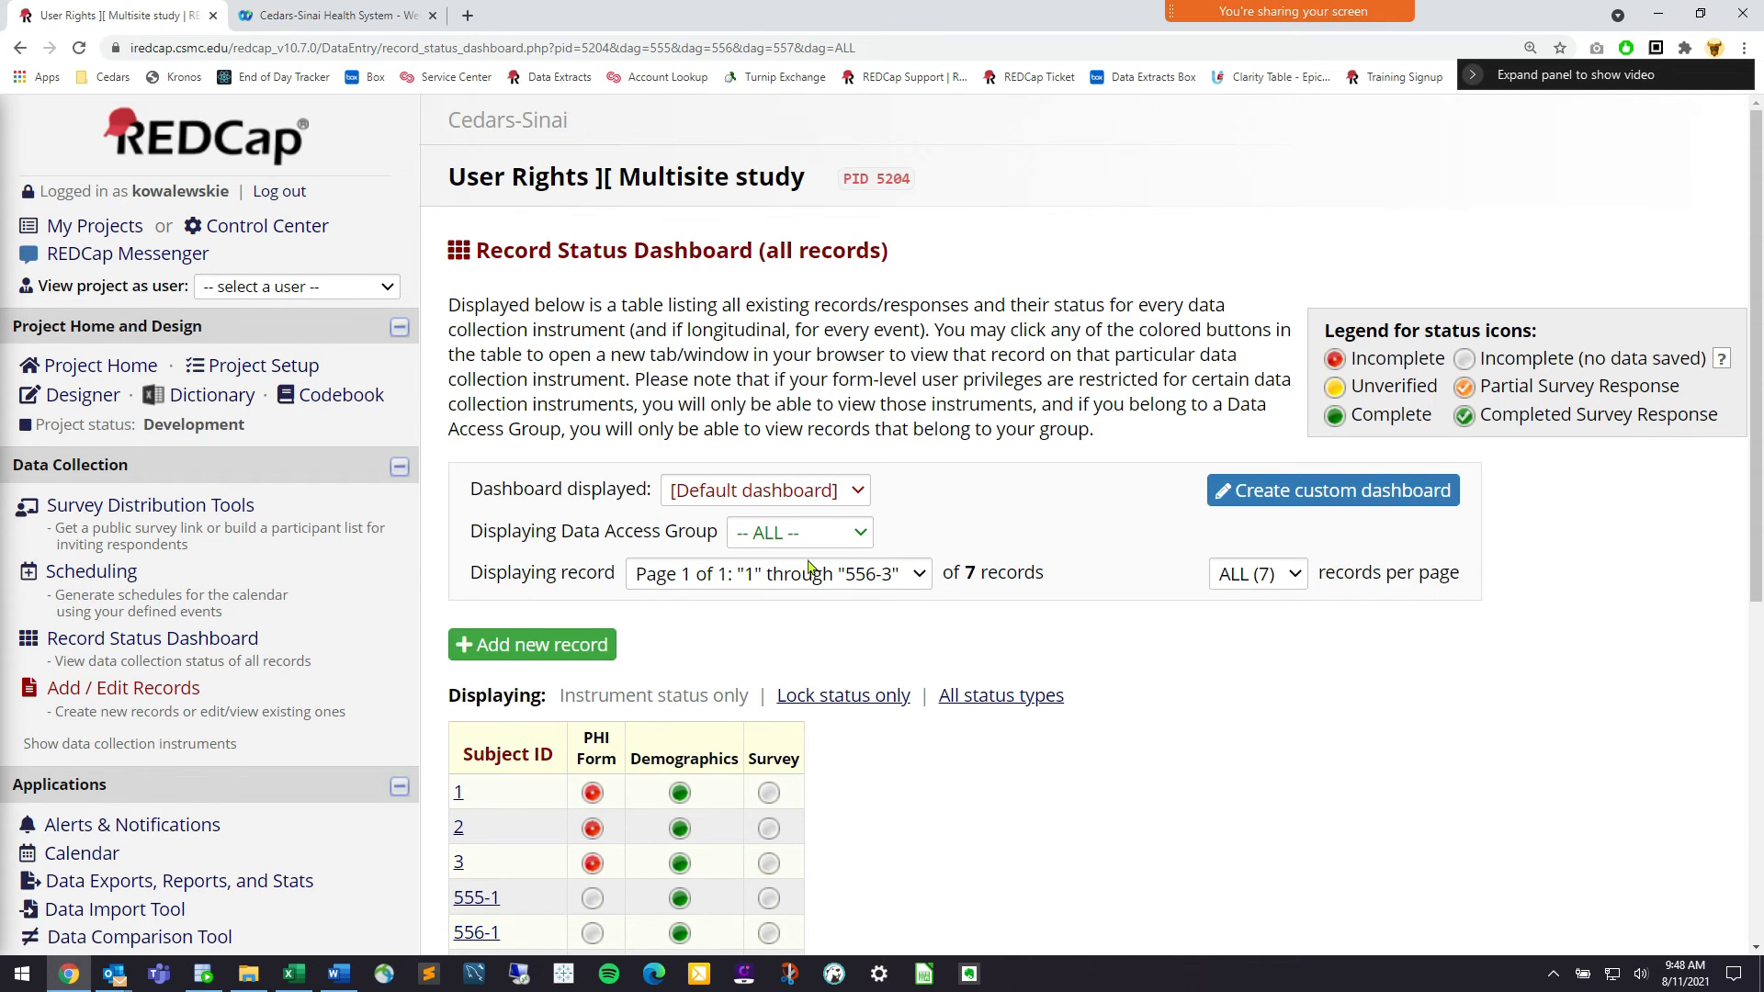
{"action": "scroll", "coordinate": [809, 567], "scroll_direction": "down", "scroll_amount": 3}
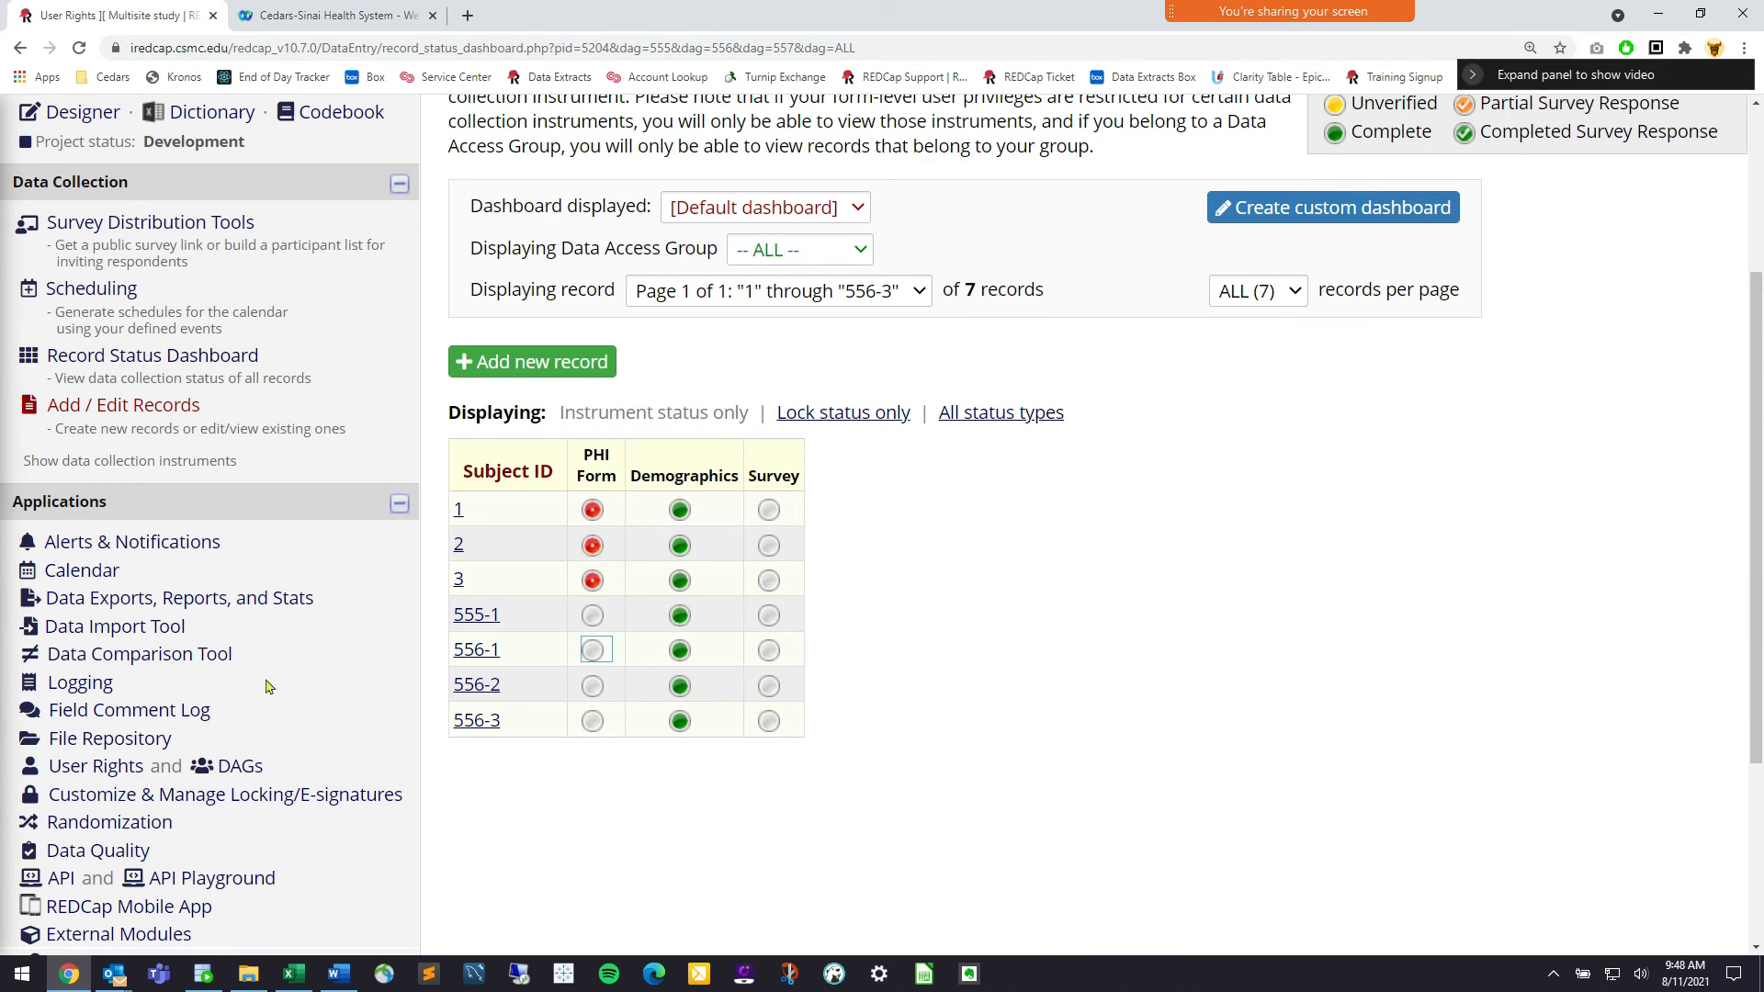
{"action": "left_click_drag", "start_coordinate": [259, 780], "coordinate": [223, 779]}
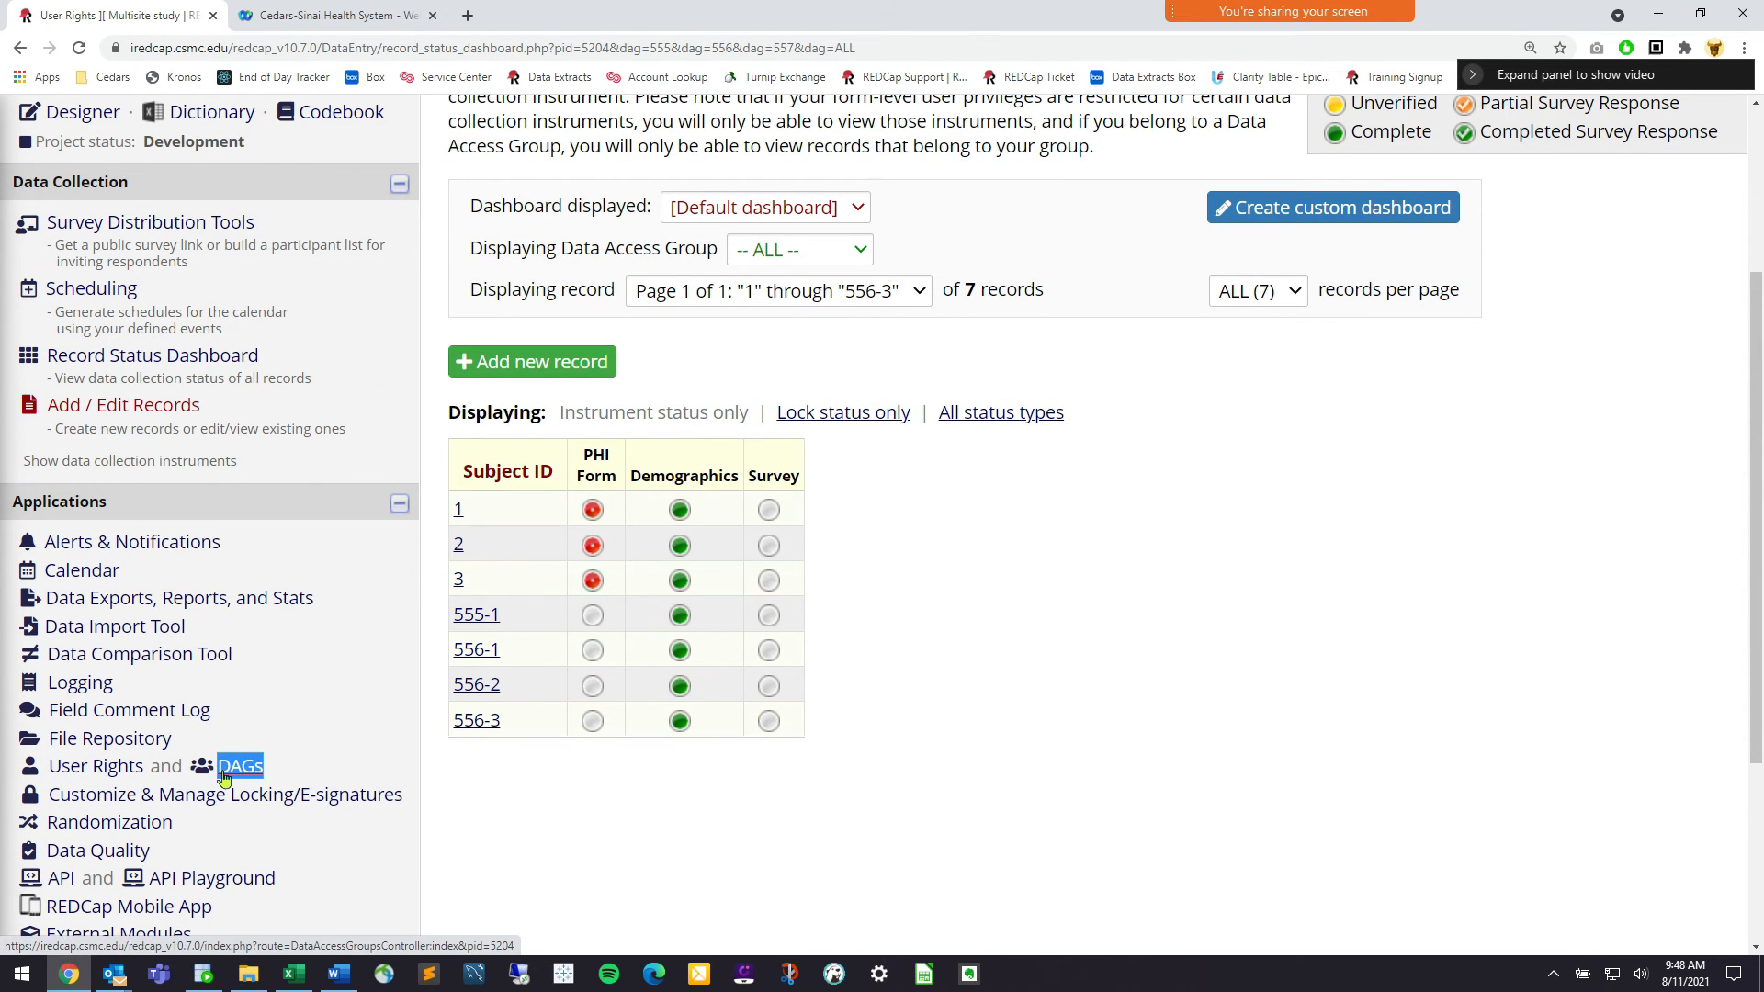
{"action": "left_click", "coordinate": [223, 778]}
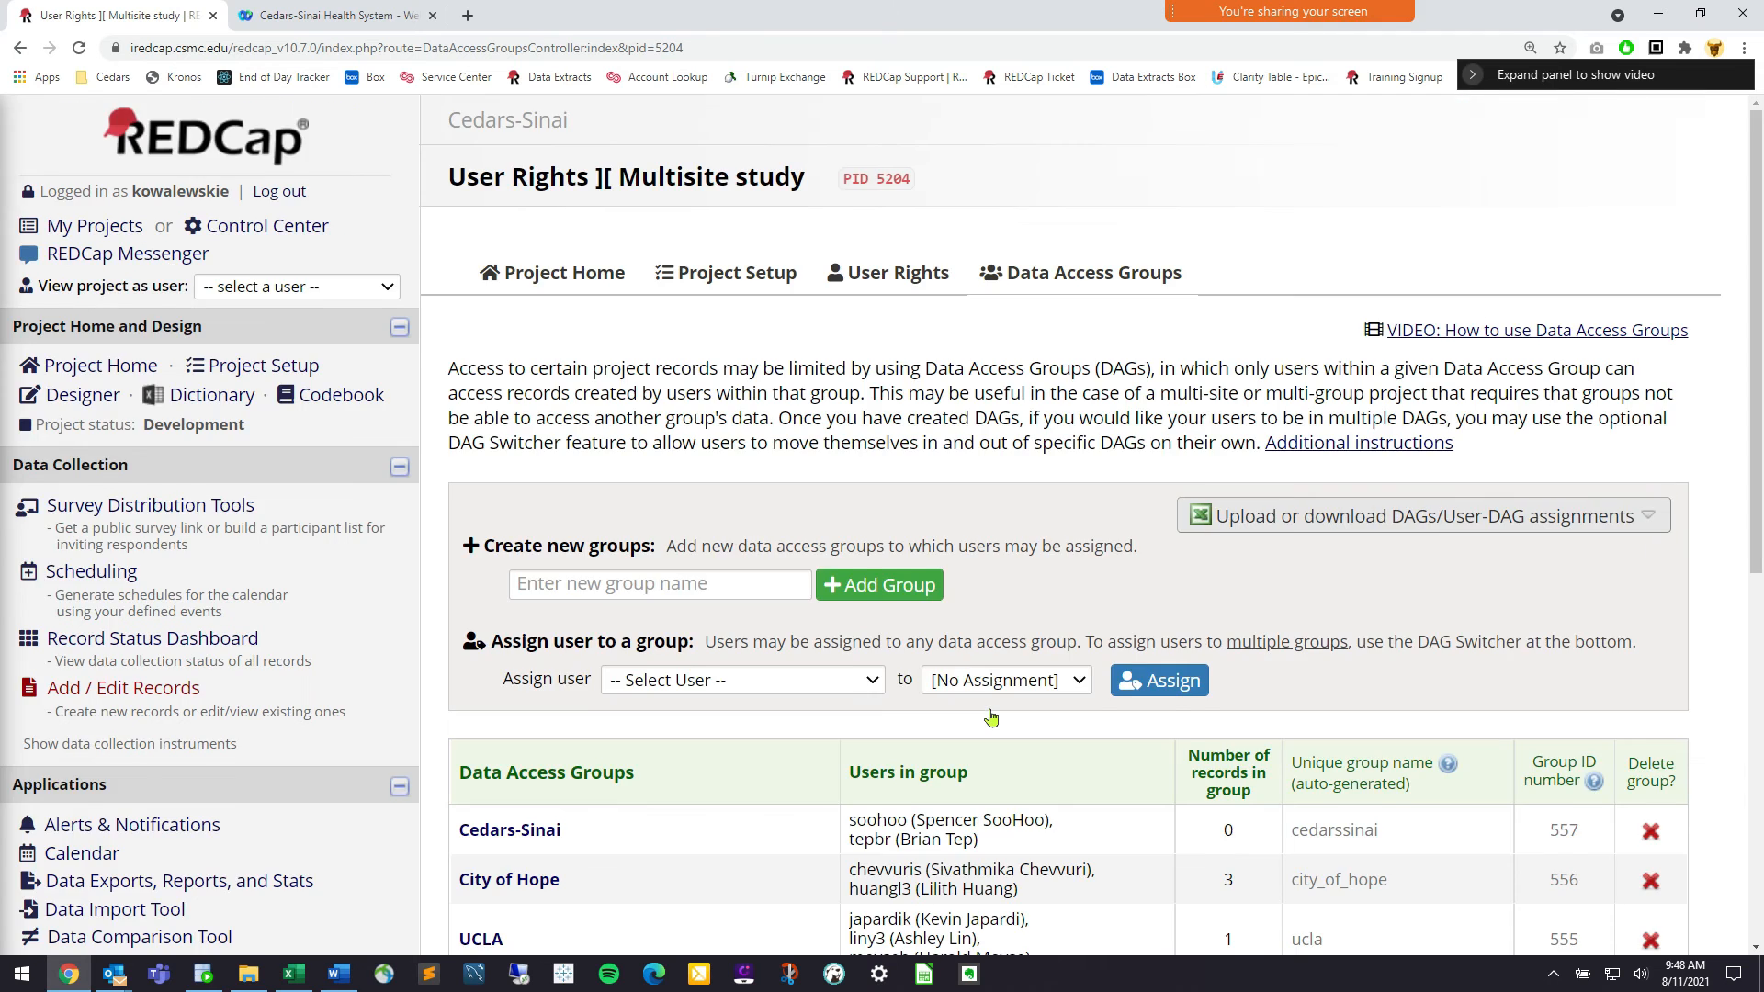
Scroll the sidebar to reach the DAGs page listing Cedars-Sinai, City of Hope and UCLA
{"action": "scroll", "coordinate": [294, 634], "scroll_direction": "down", "scroll_amount": 5}
{"action": "left_click_drag", "start_coordinate": [268, 572], "coordinate": [213, 571]}
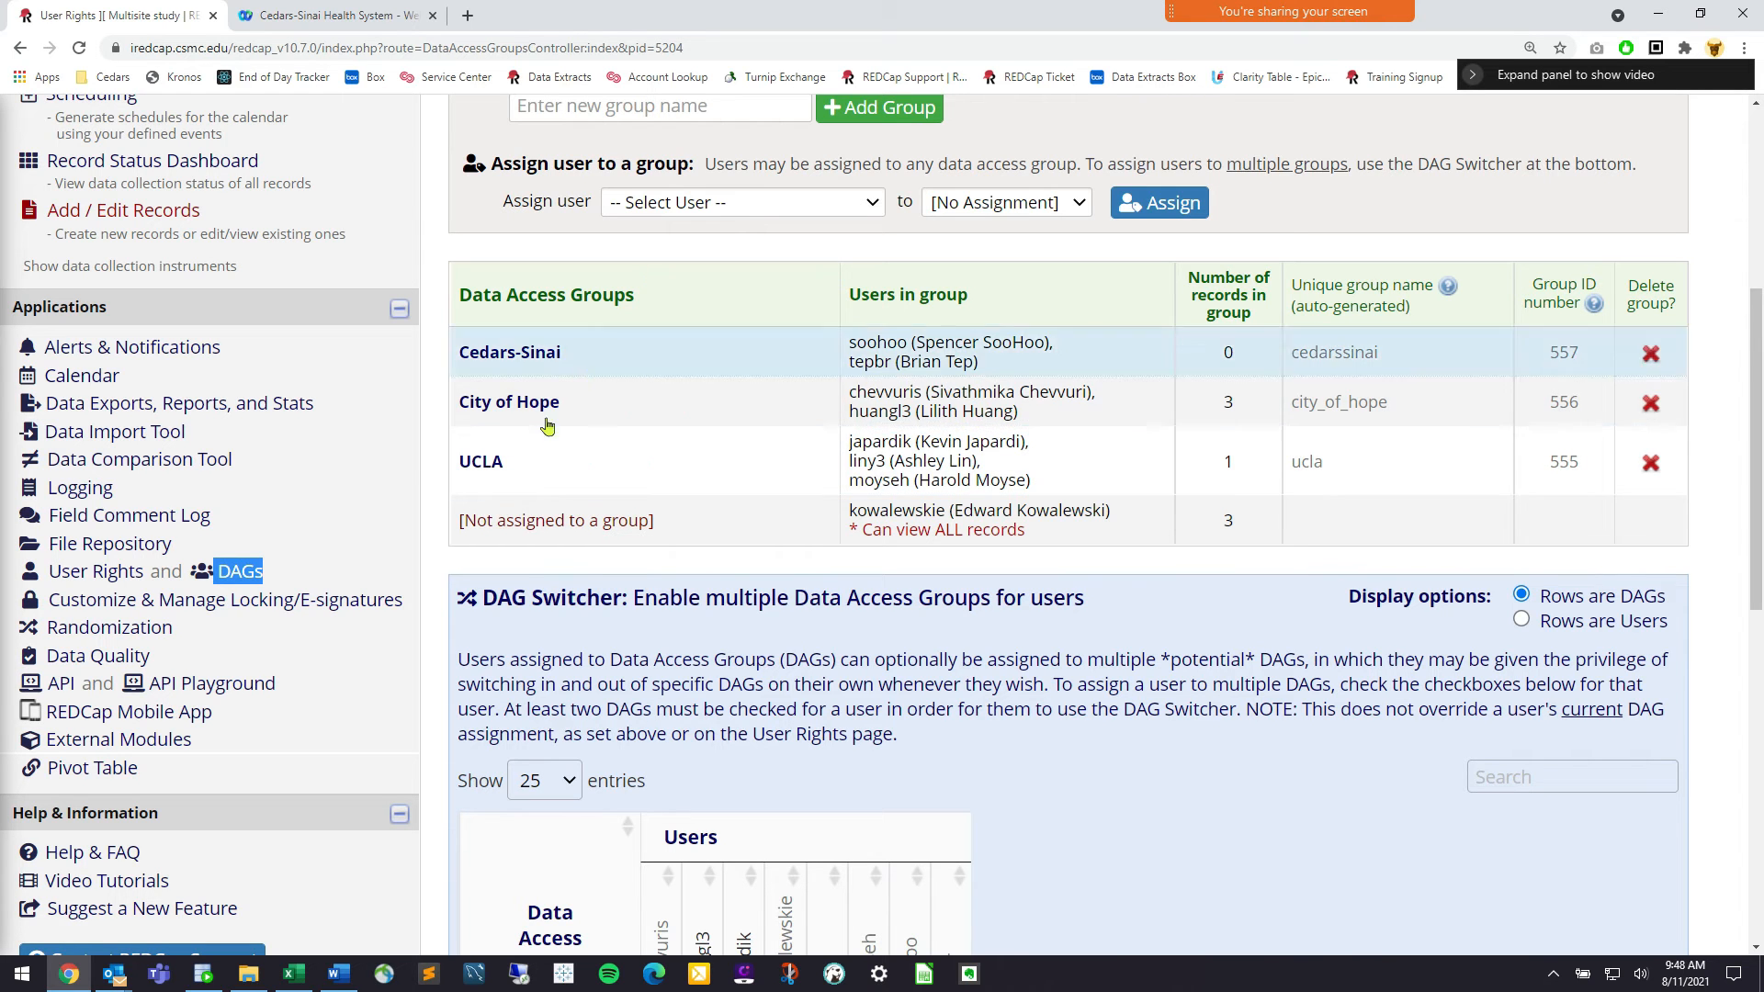
{"action": "scroll", "coordinate": [621, 402], "scroll_direction": "up", "scroll_amount": 2}
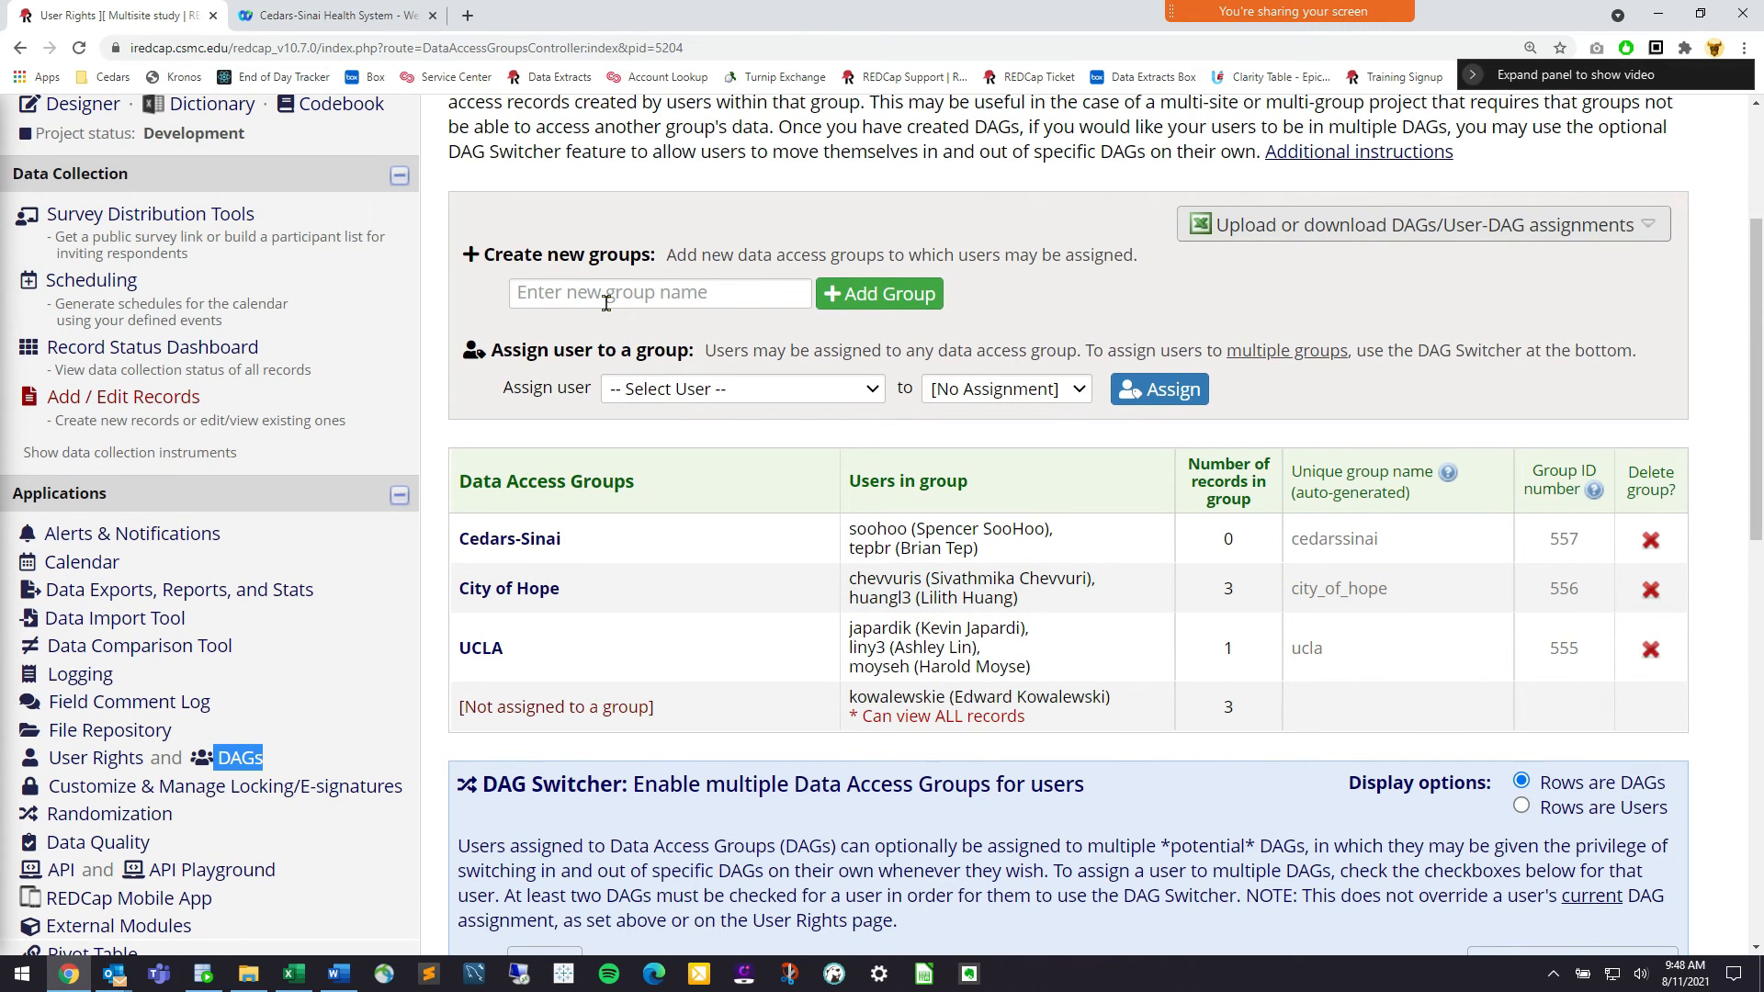
Add test data access groups Siv, Spencer and Ed, then request deletion of Ed
{"action": "left_click", "coordinate": [606, 301]}
{"action": "type", "text": "Siv"}
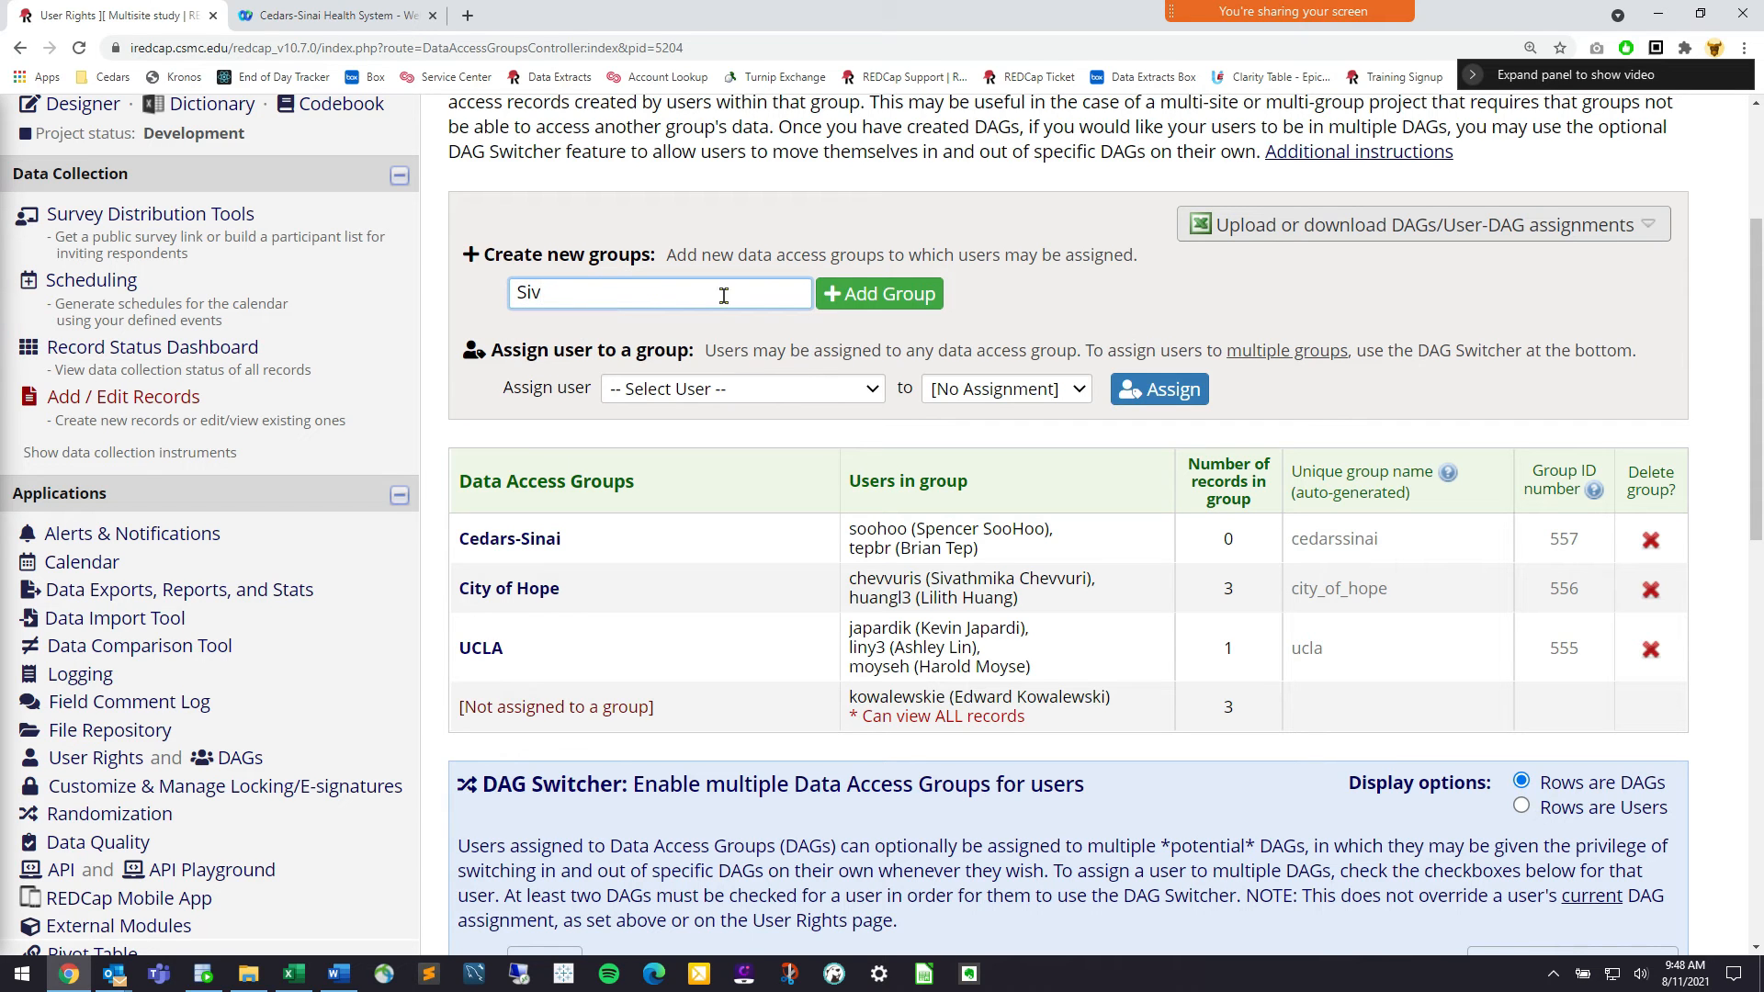
{"action": "left_click", "coordinate": [827, 294]}
{"action": "left_click", "coordinate": [669, 349]}
{"action": "type", "text": "Spencer"}
{"action": "left_click", "coordinate": [841, 352]}
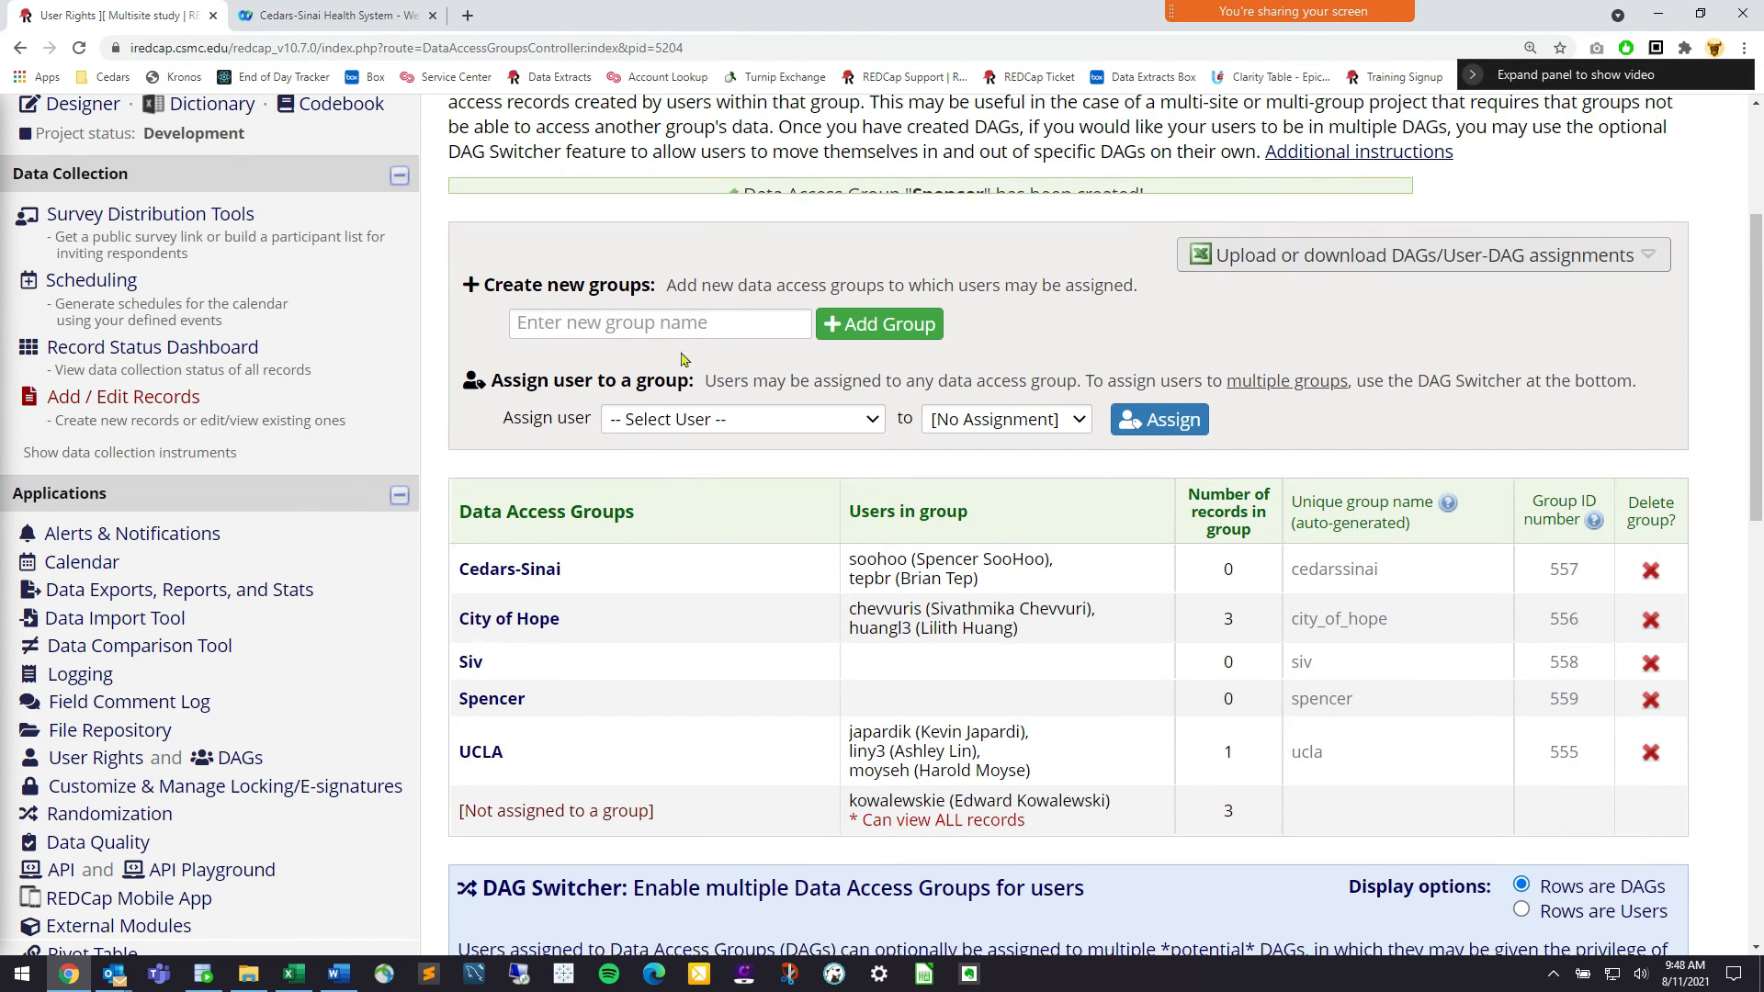
{"action": "left_click", "coordinate": [726, 294]}
{"action": "type", "text": "Ed"}
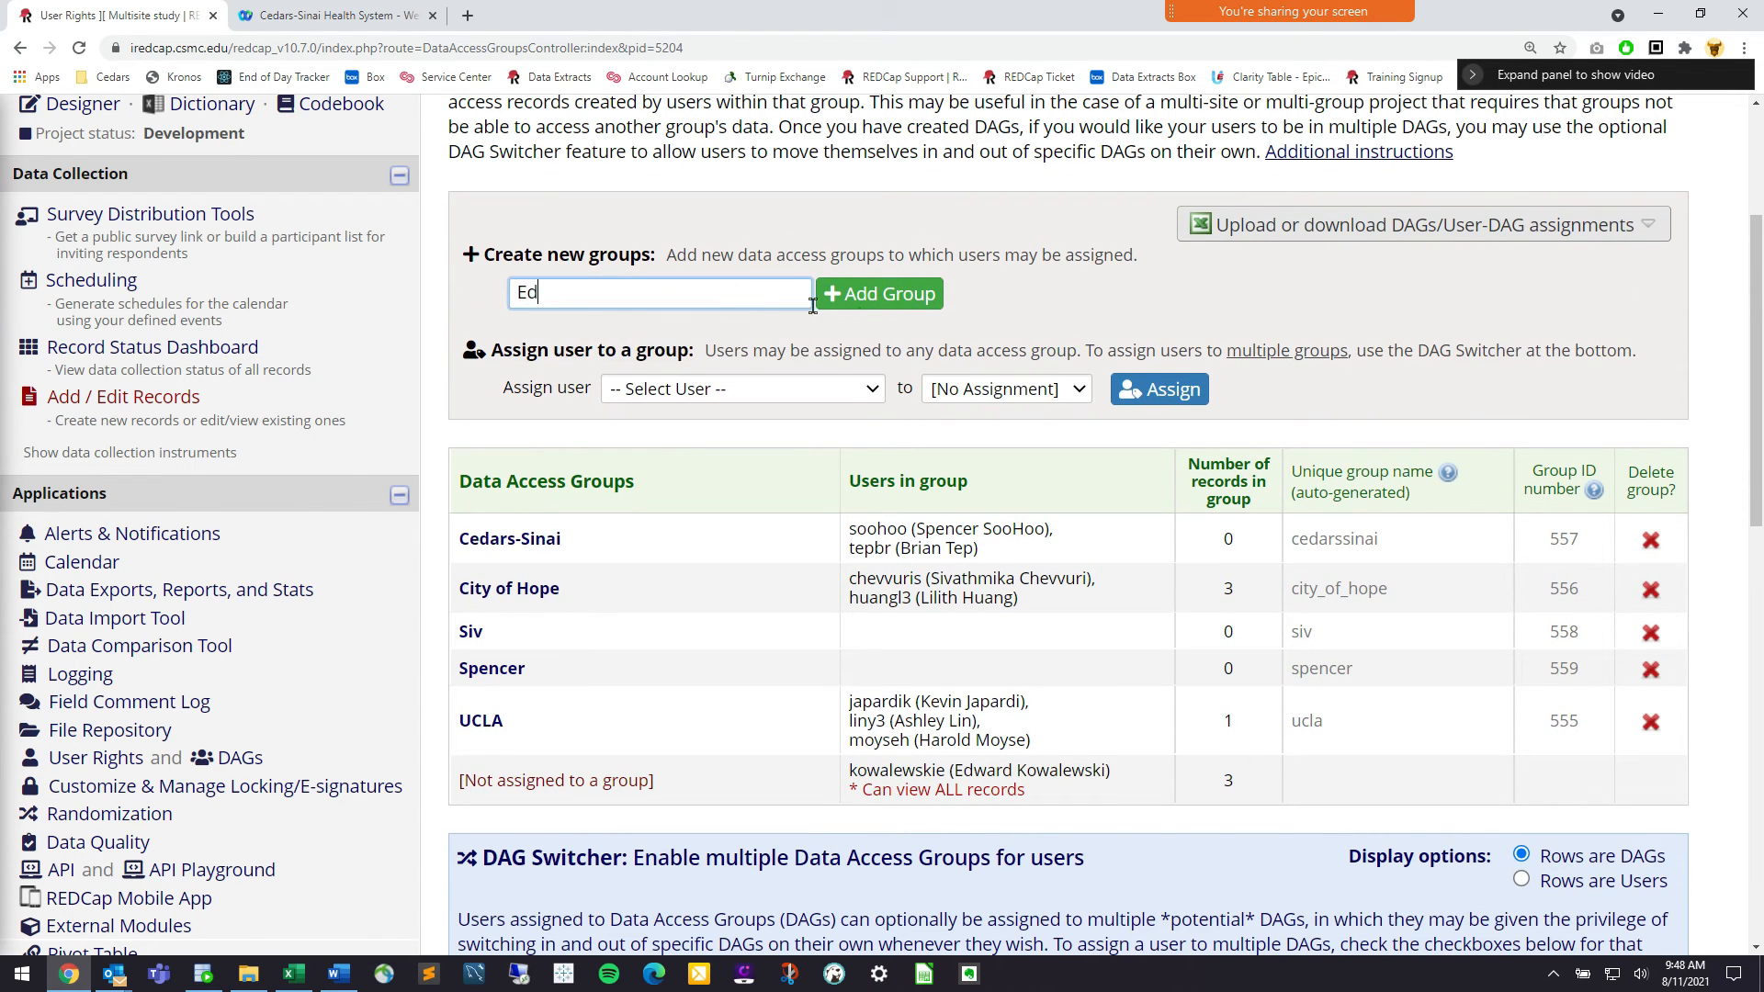
{"action": "left_click", "coordinate": [831, 296]}
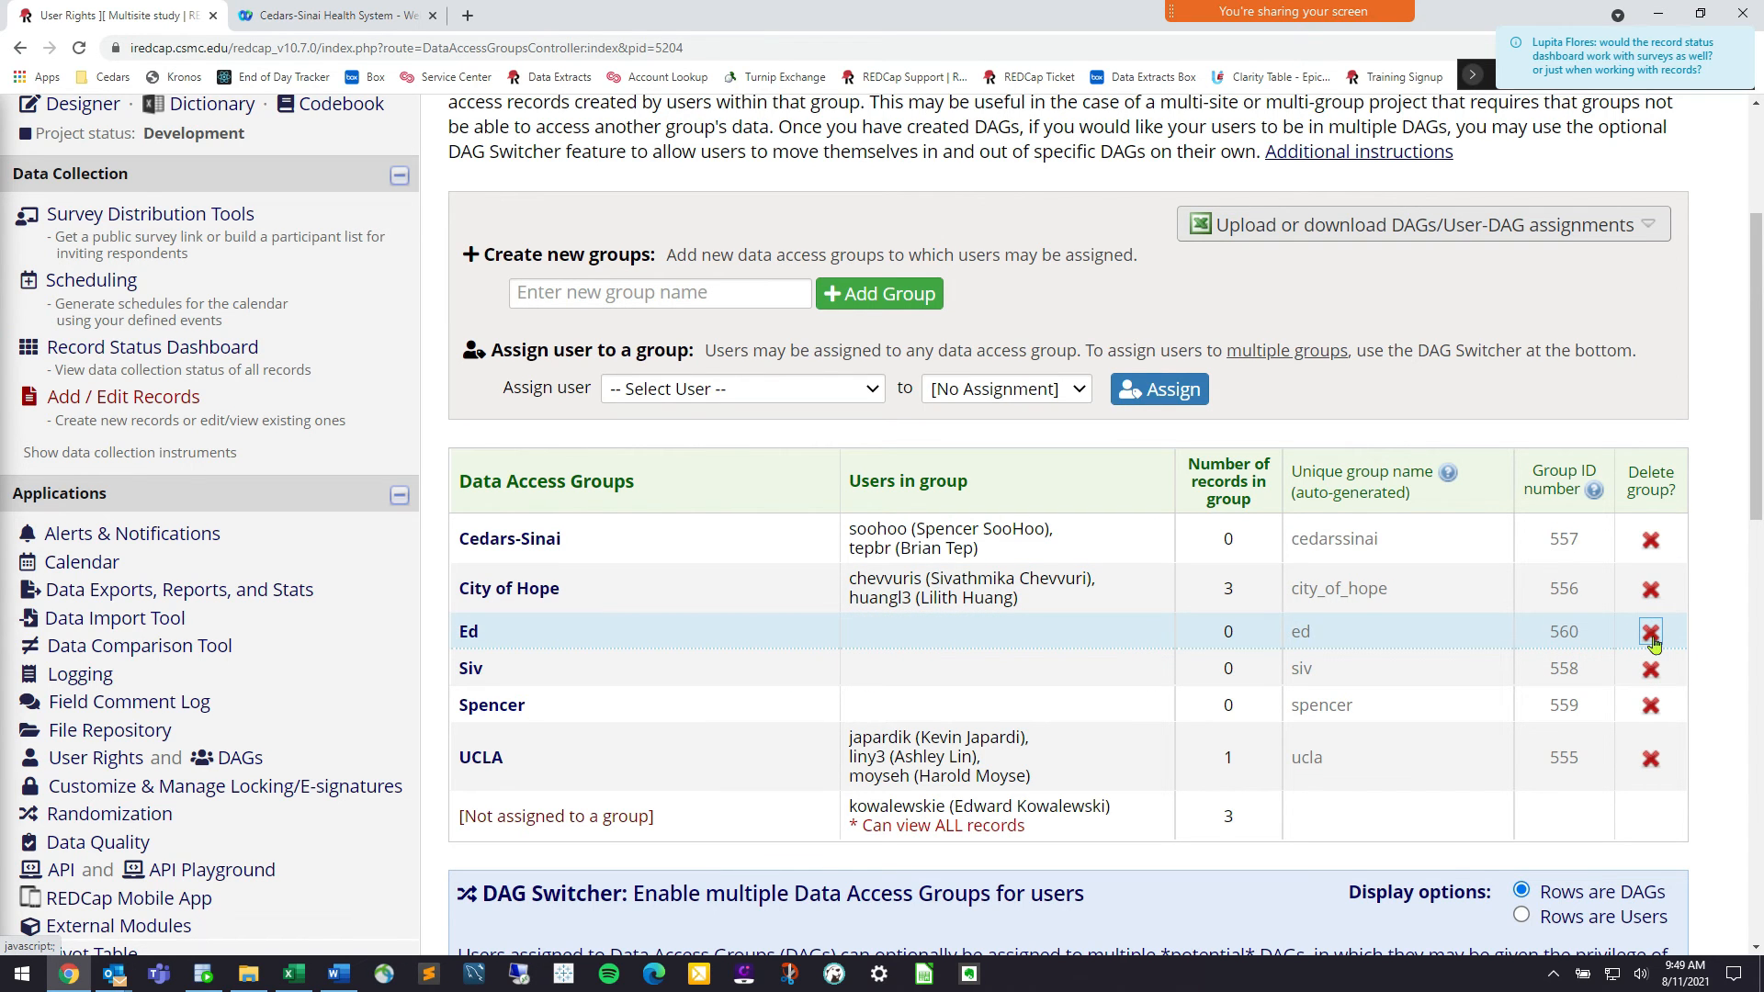
{"action": "left_click", "coordinate": [1651, 634]}
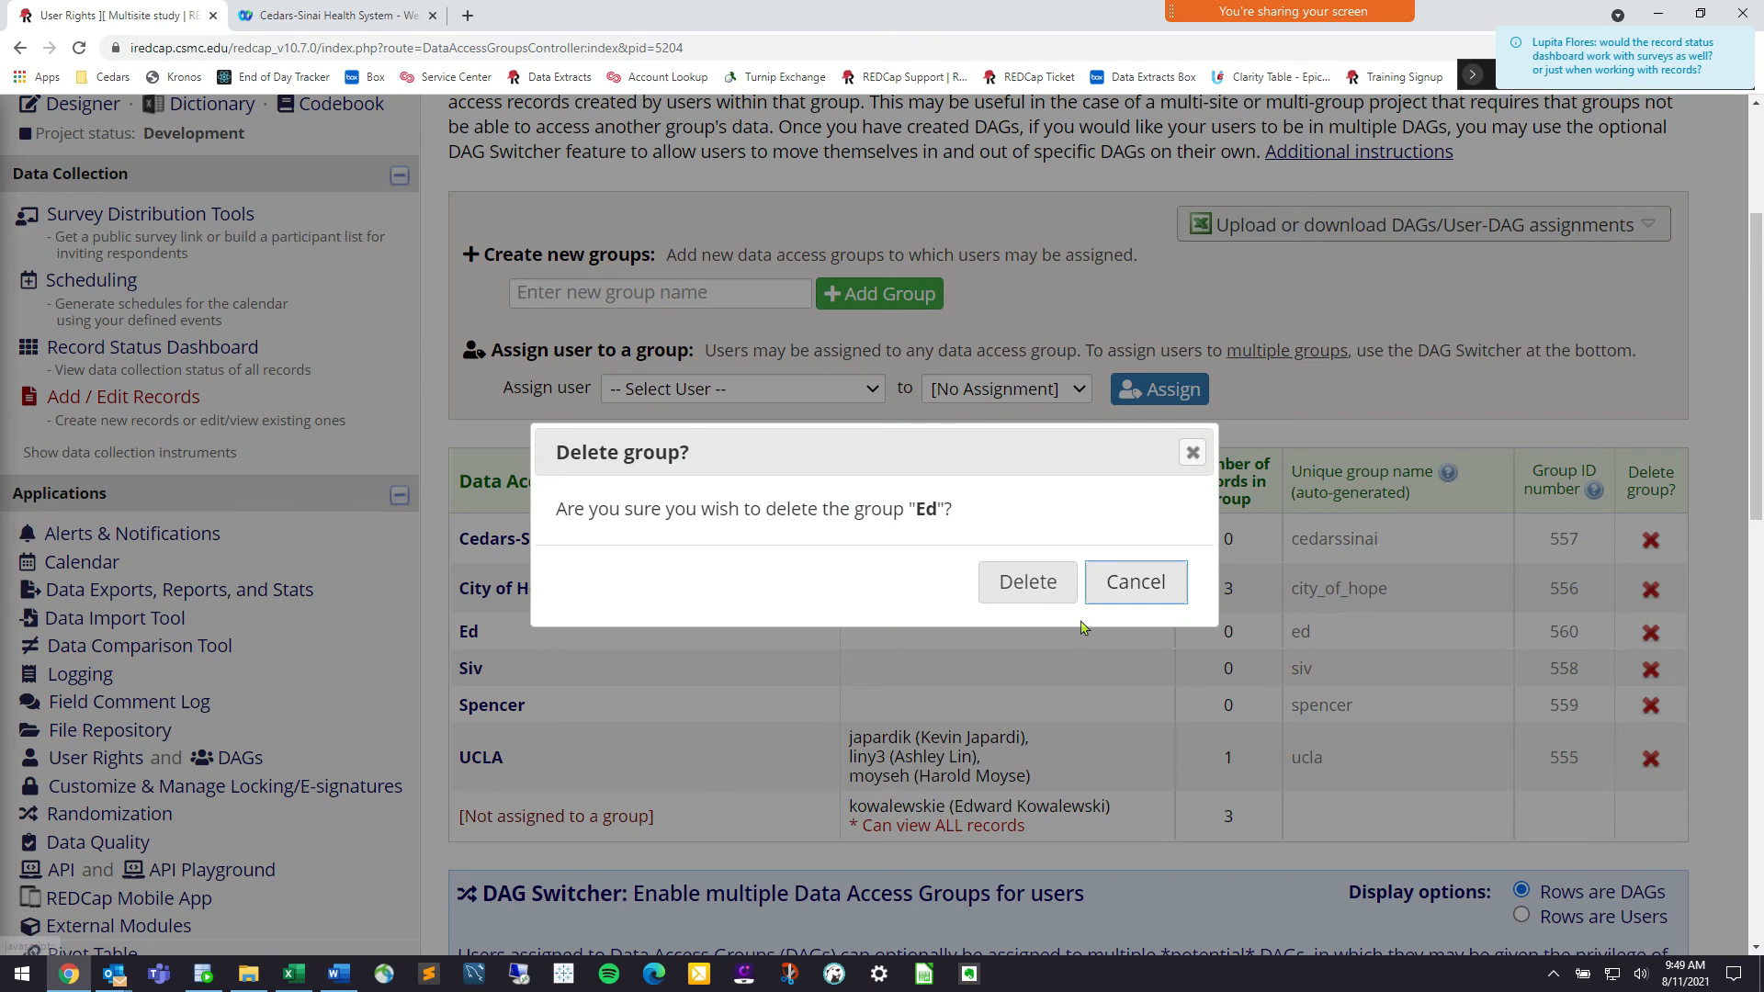
Delete the test groups Ed, Siv and Spencer, leaving Cedars-Sinai, City of Hope and UCLA
{"action": "left_click", "coordinate": [1025, 584]}
{"action": "left_click", "coordinate": [1651, 691]}
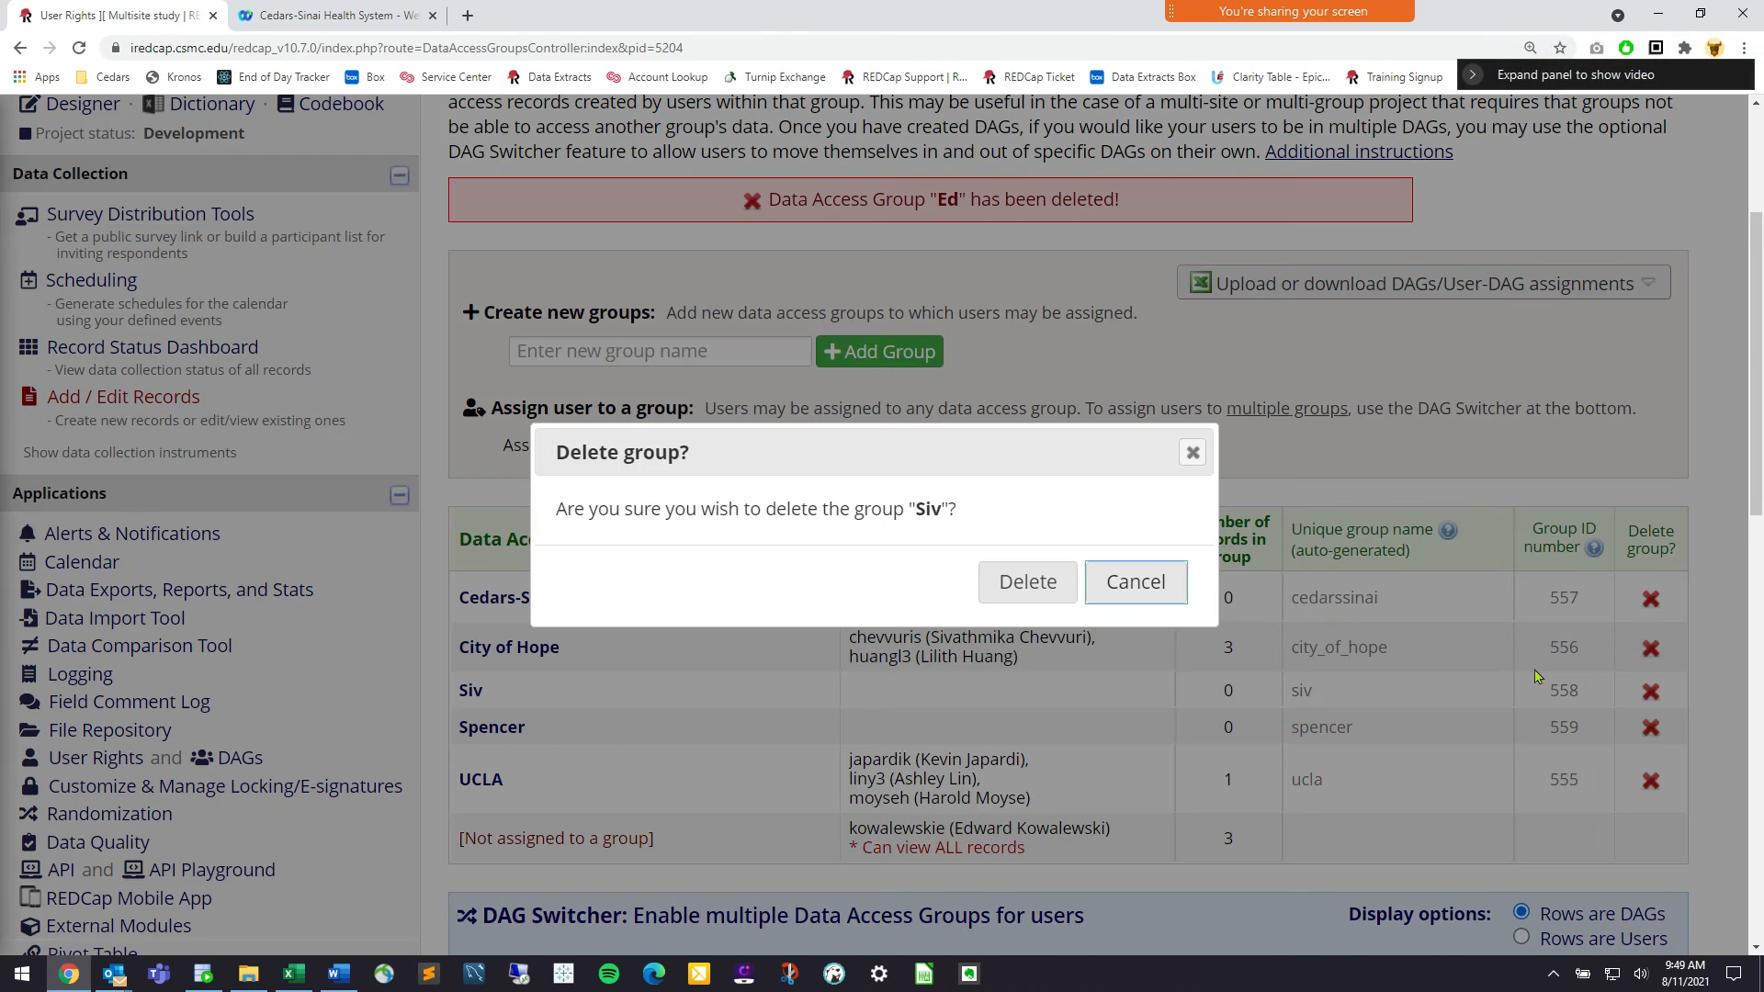
{"action": "left_click", "coordinate": [1029, 583]}
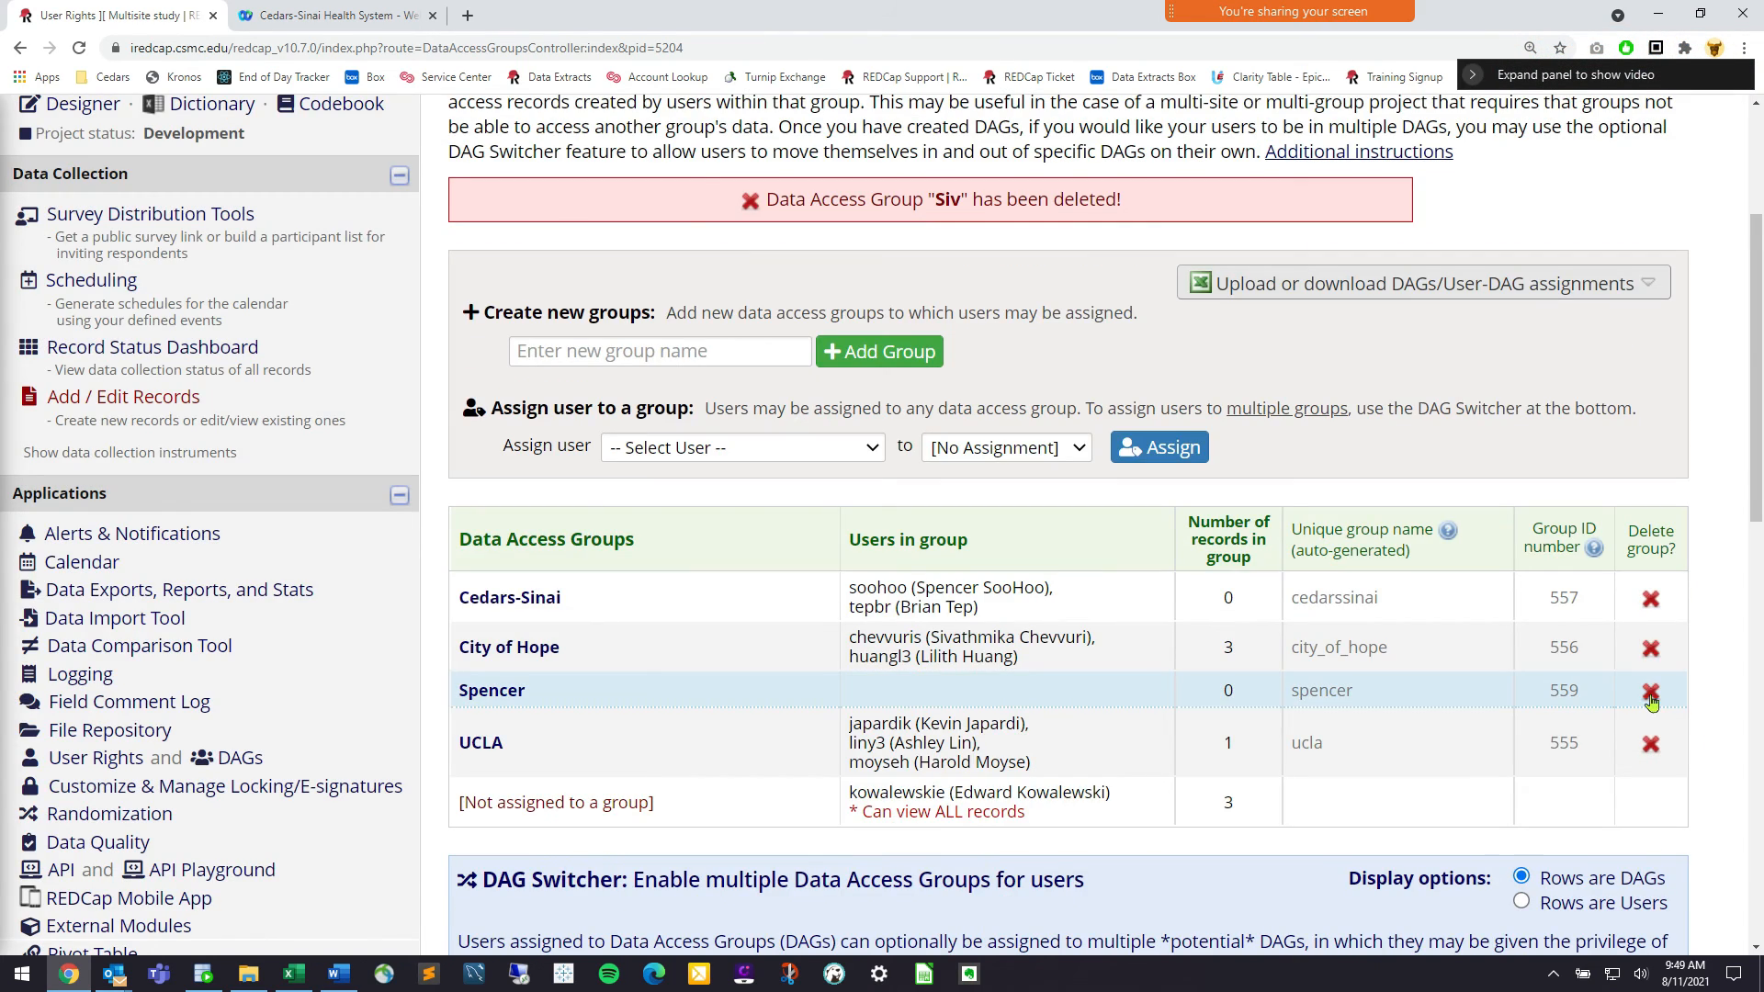
{"action": "left_click", "coordinate": [1651, 691]}
{"action": "left_click", "coordinate": [1025, 583]}
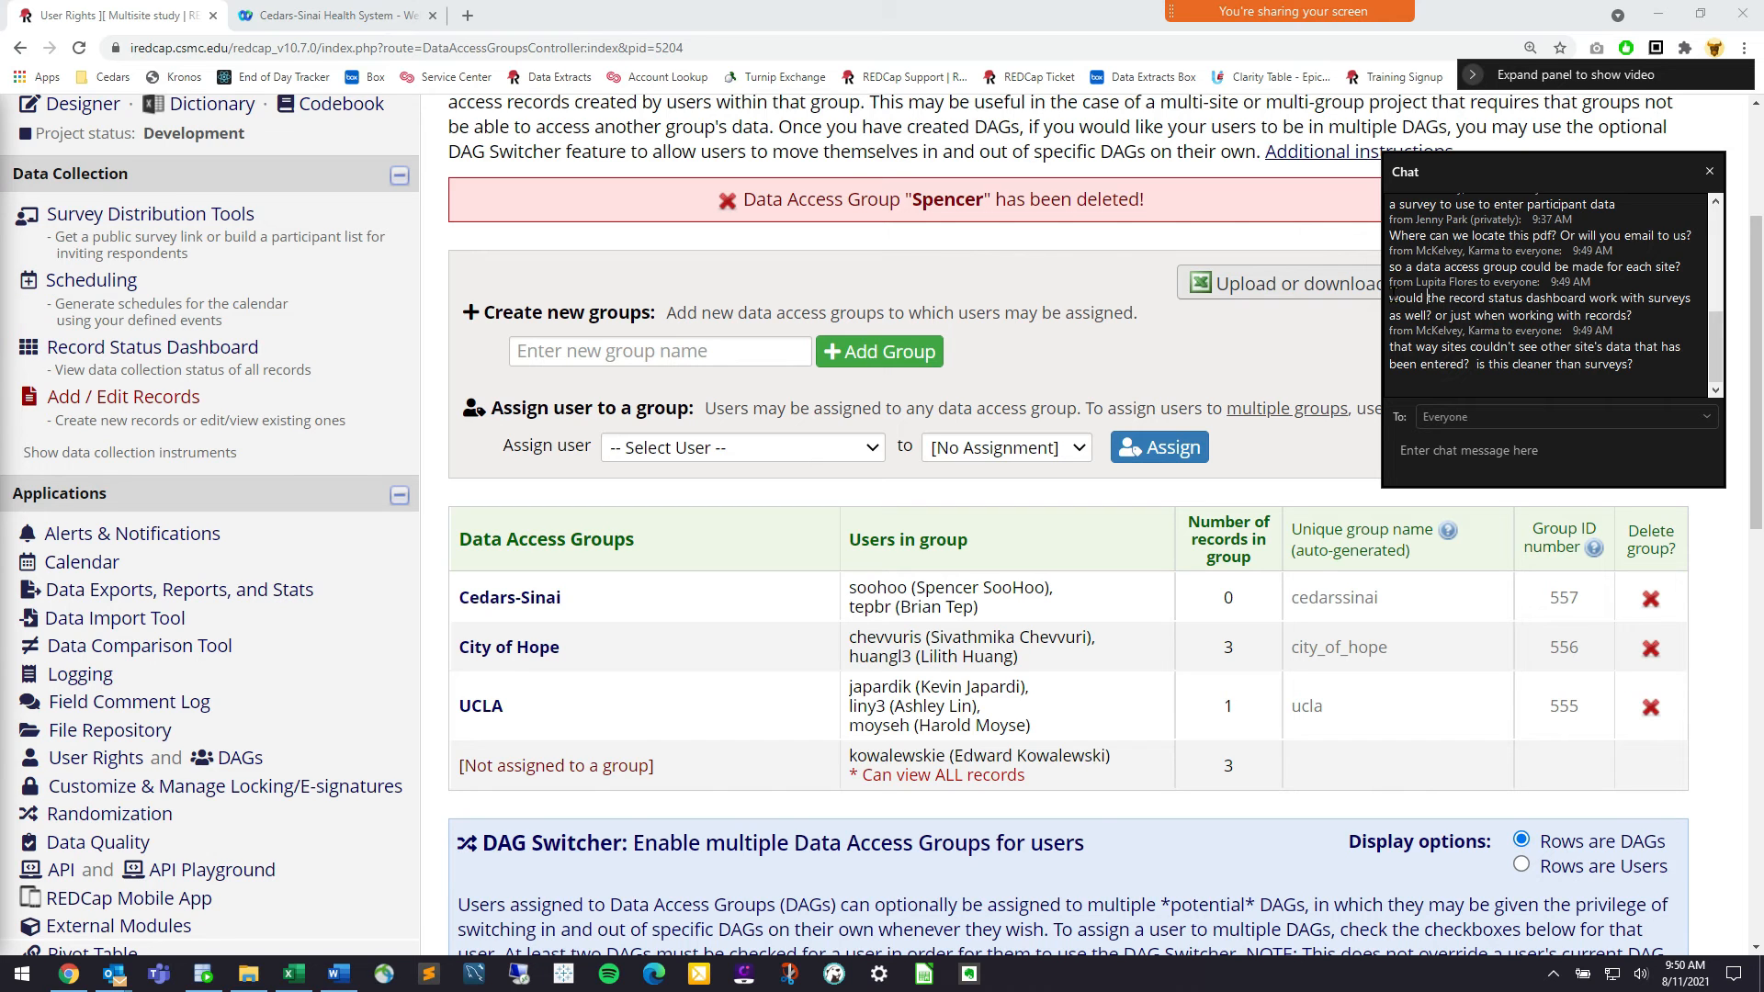
{"action": "left_click", "coordinate": [171, 223]}
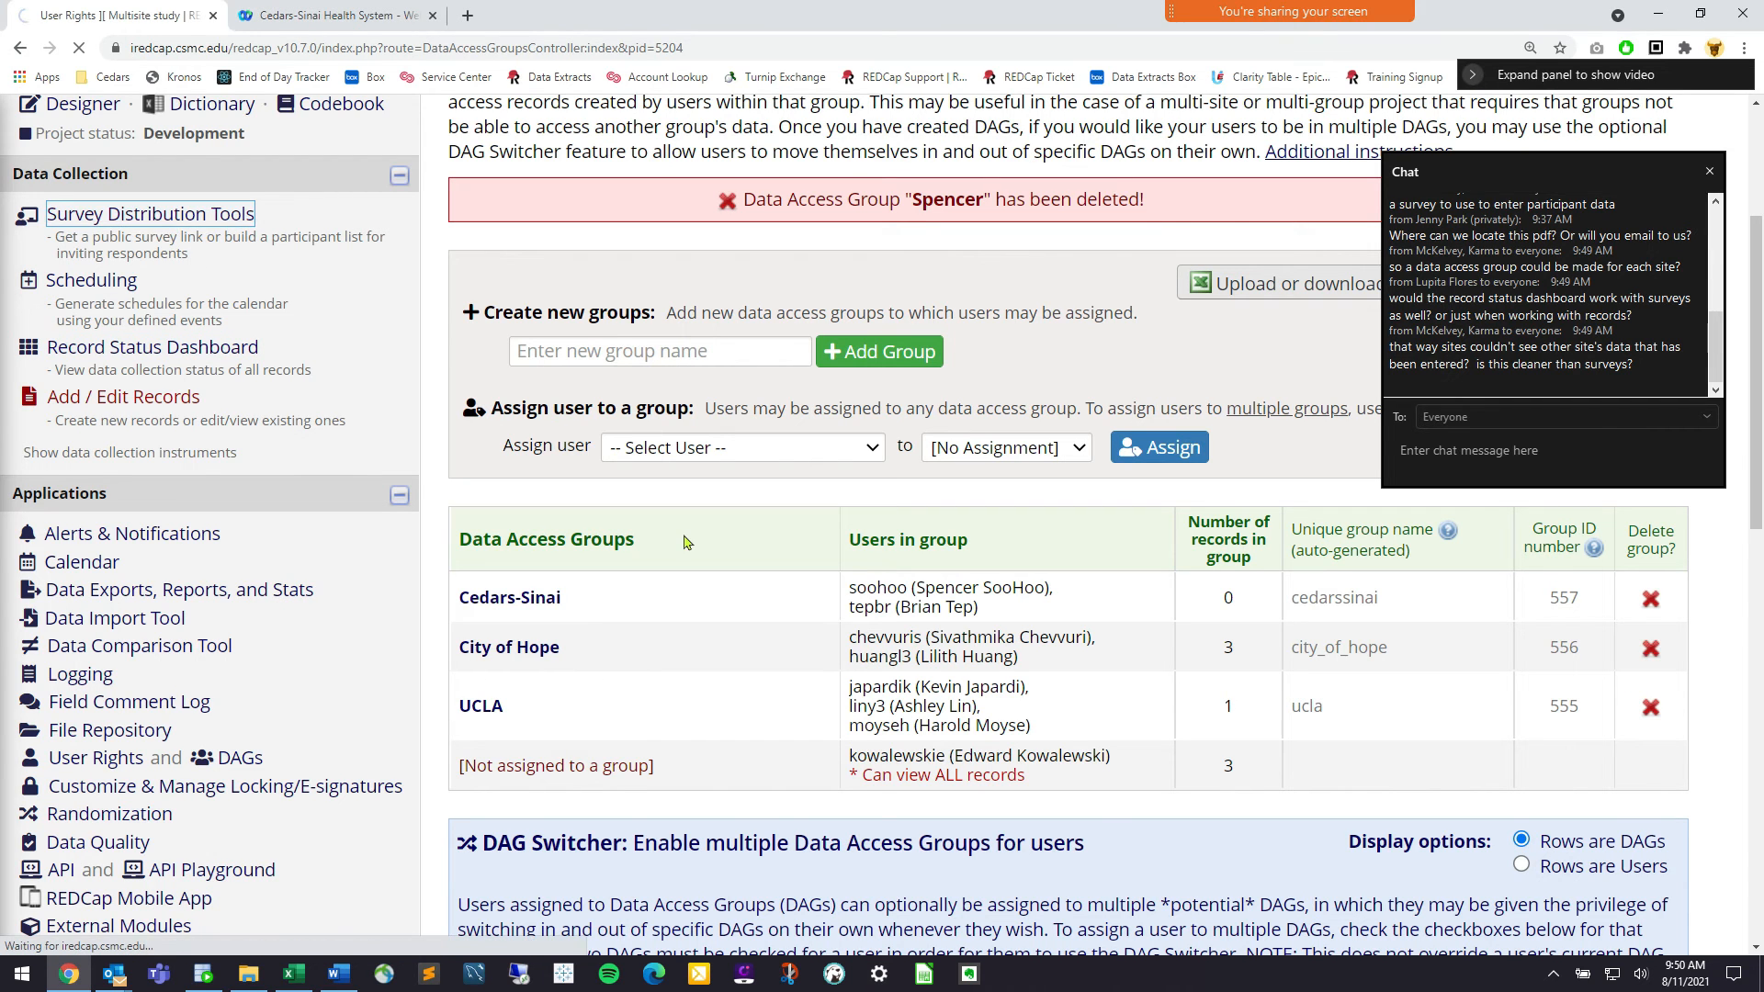
Enable the PHI Form as a survey in Project Setup's Online Designer
{"action": "scroll", "coordinate": [635, 413], "scroll_direction": "down", "scroll_amount": 1}
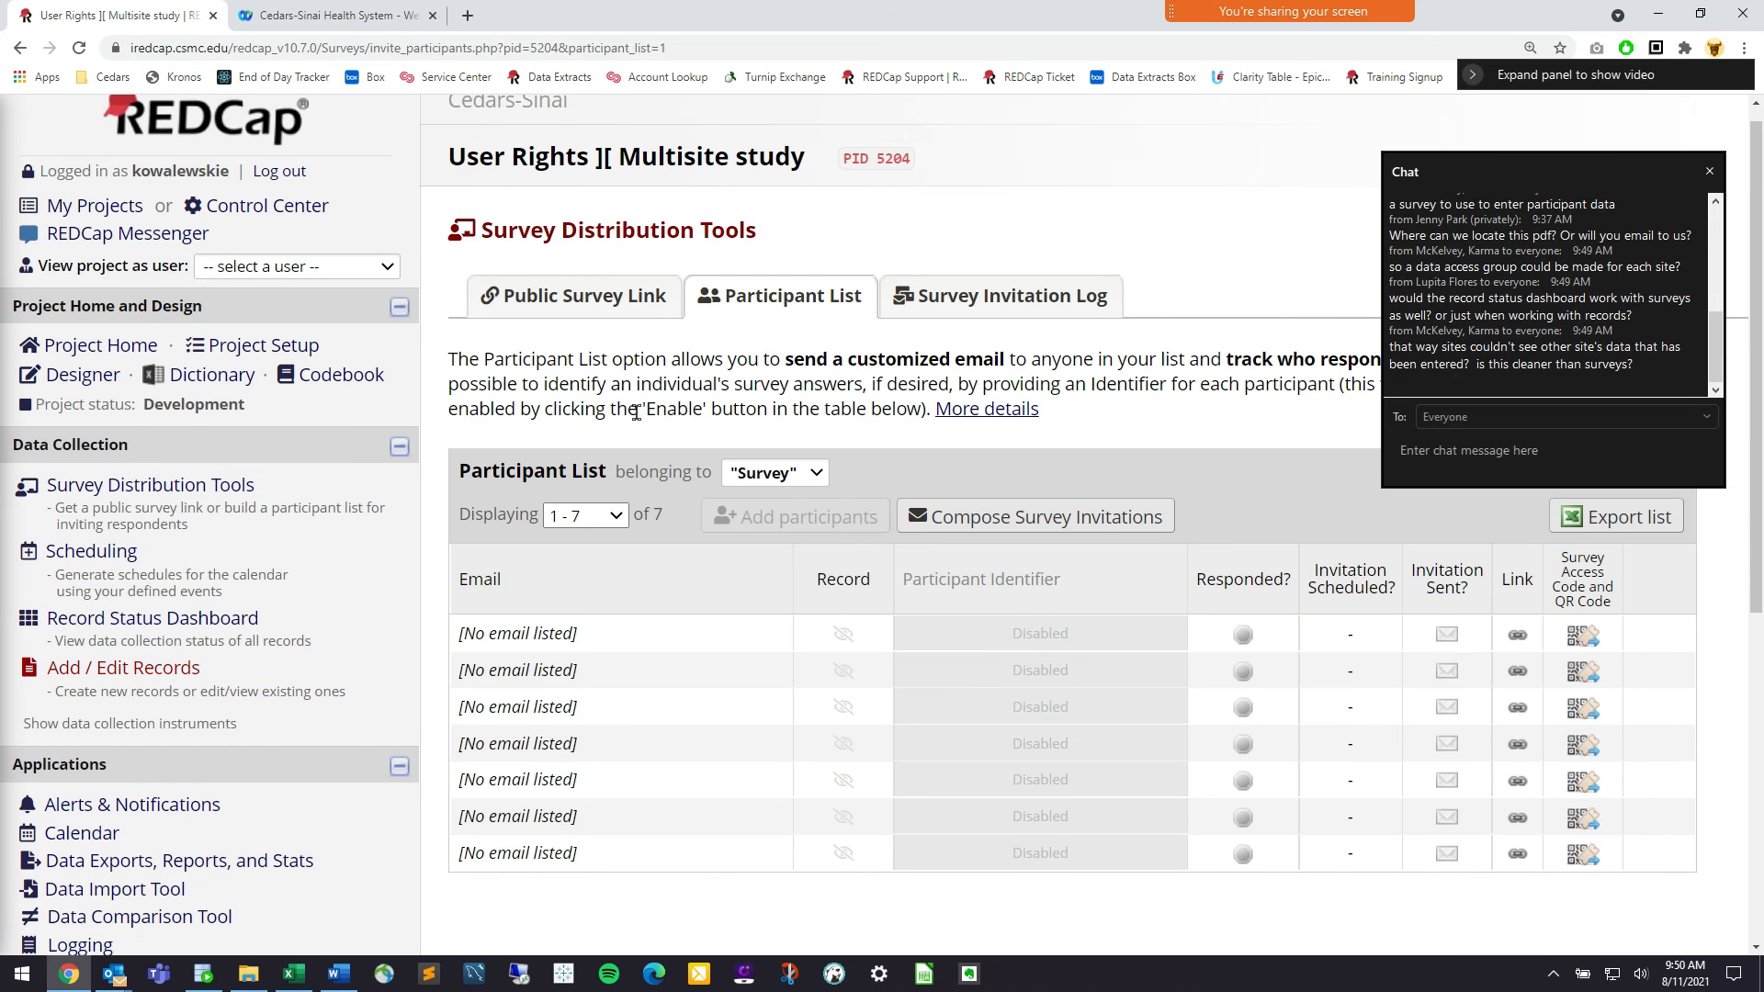
{"action": "left_click", "coordinate": [262, 352]}
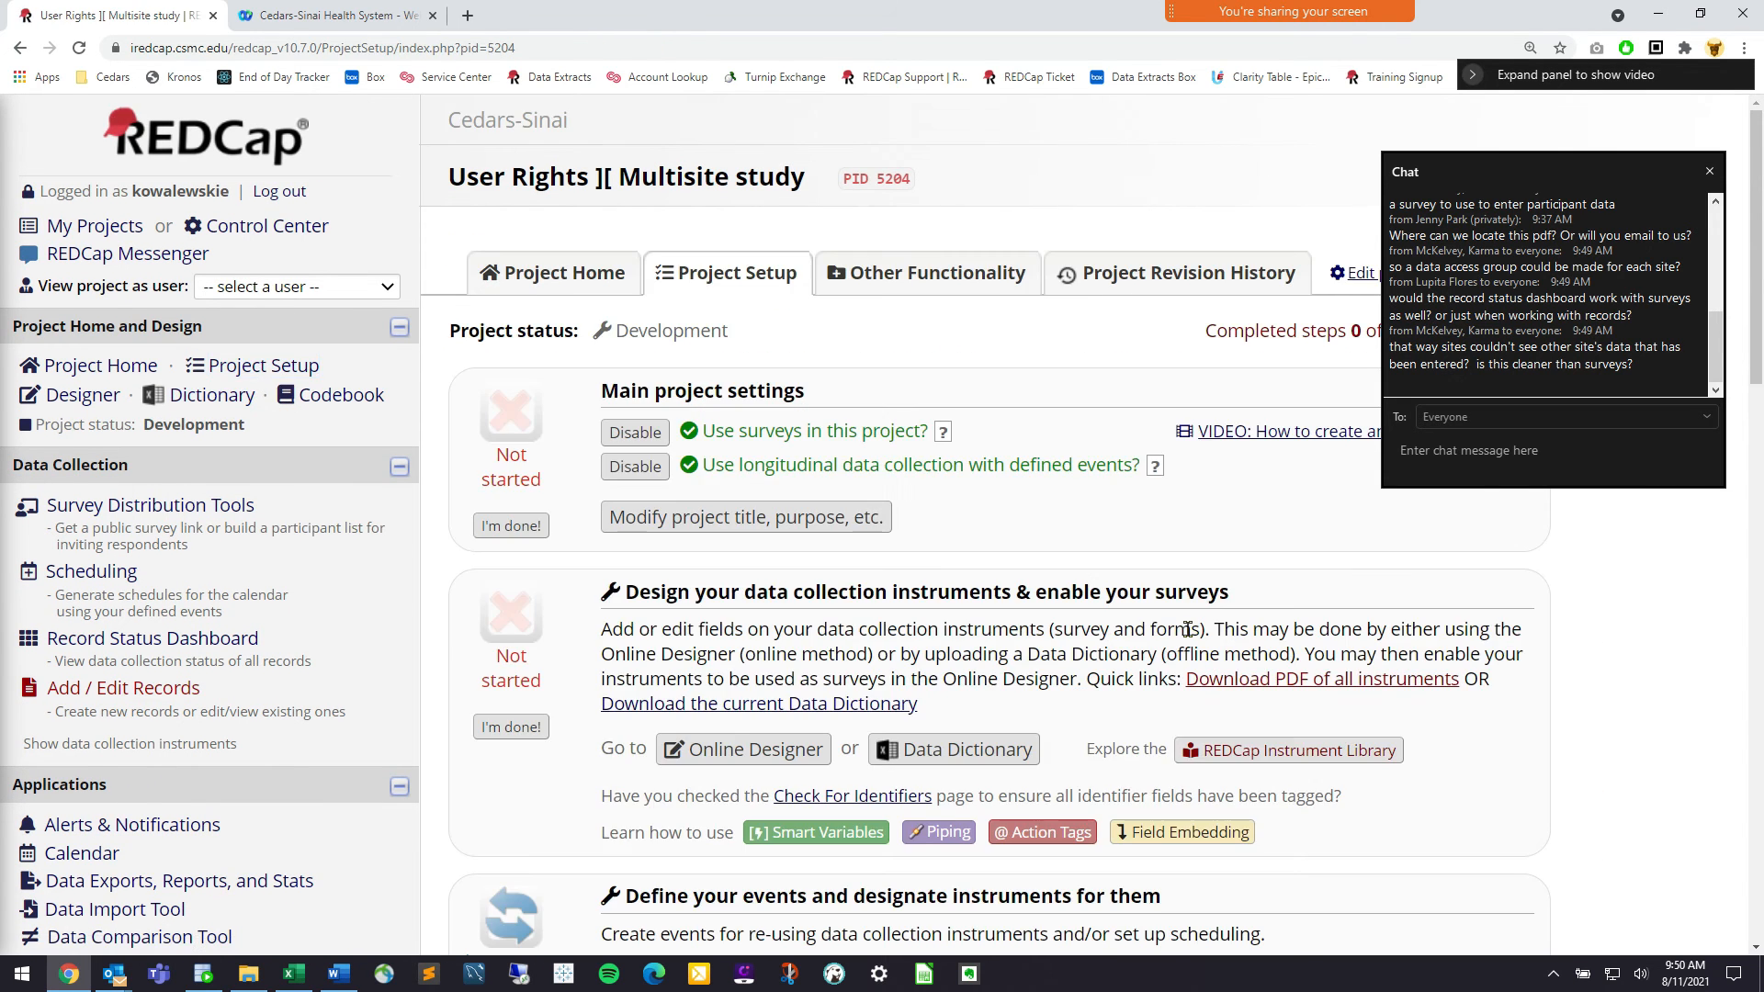
{"action": "scroll", "coordinate": [709, 413], "scroll_direction": "down", "scroll_amount": 5}
{"action": "left_click", "coordinate": [709, 413]}
{"action": "scroll", "coordinate": [1241, 629], "scroll_direction": "down", "scroll_amount": 1}
{"action": "left_click", "coordinate": [1241, 628]}
Save the PHI Form survey settings and open its public survey link
{"action": "scroll", "coordinate": [1174, 513], "scroll_direction": "down", "scroll_amount": 10}
{"action": "scroll", "coordinate": [1172, 513], "scroll_direction": "down", "scroll_amount": 15}
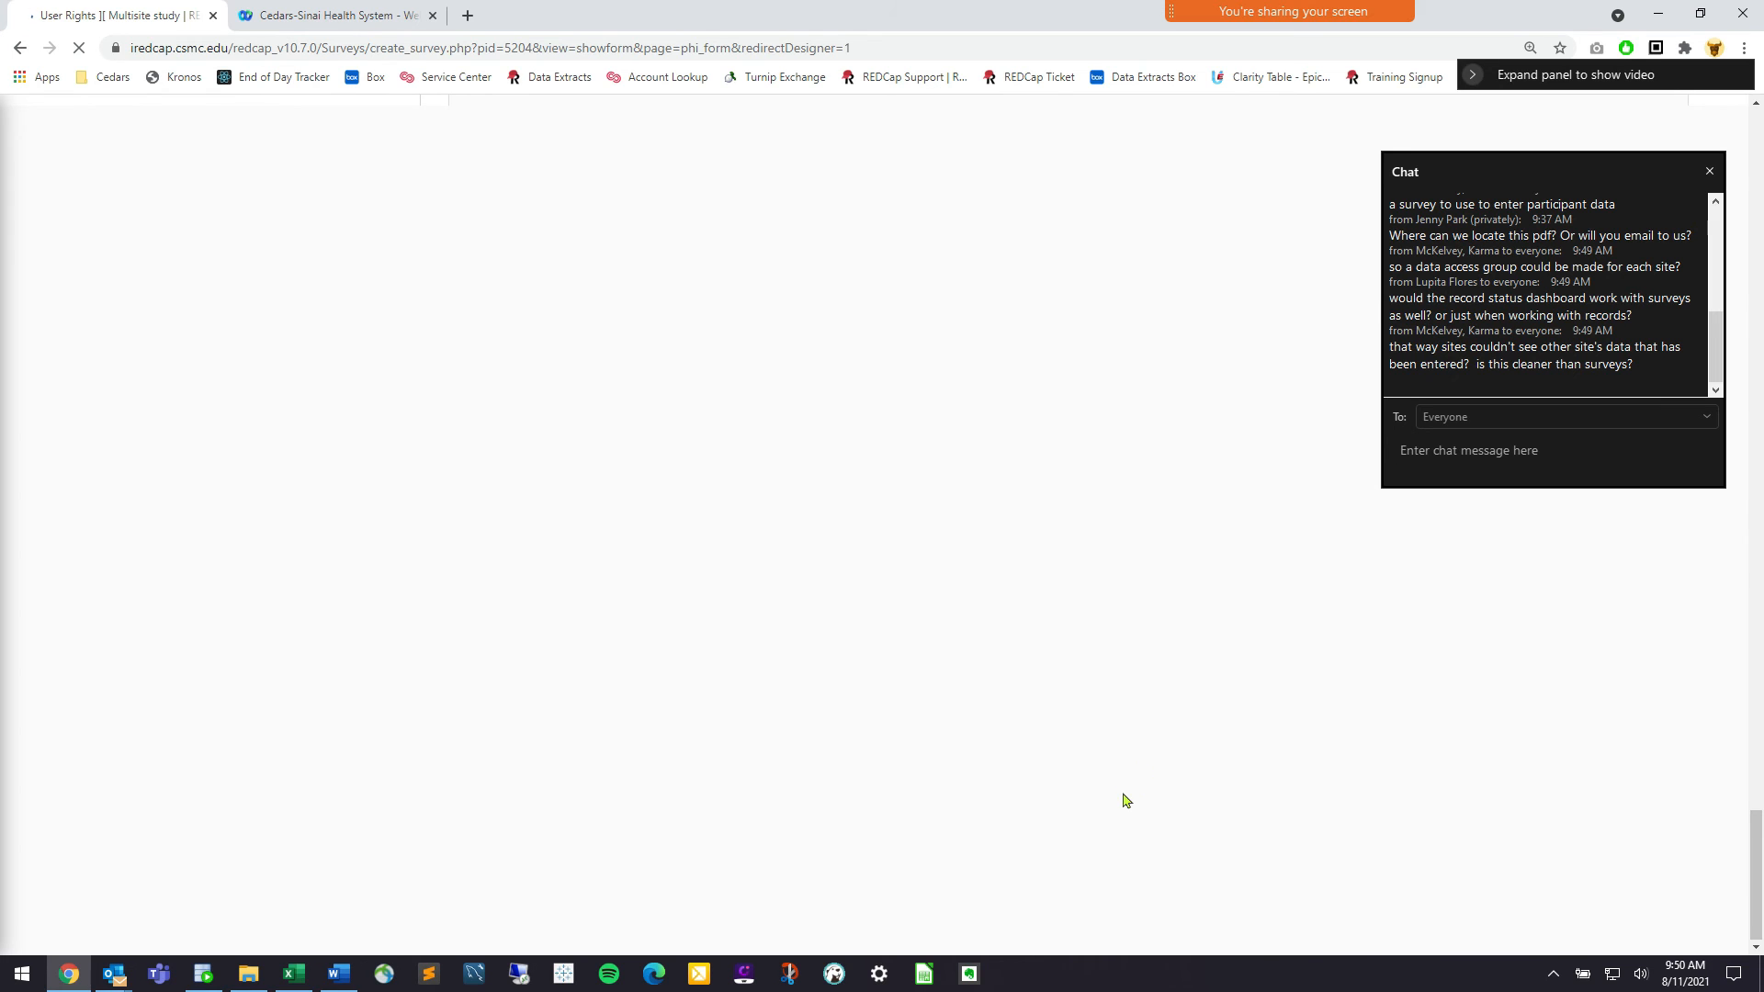
{"action": "left_click", "coordinate": [1035, 770]}
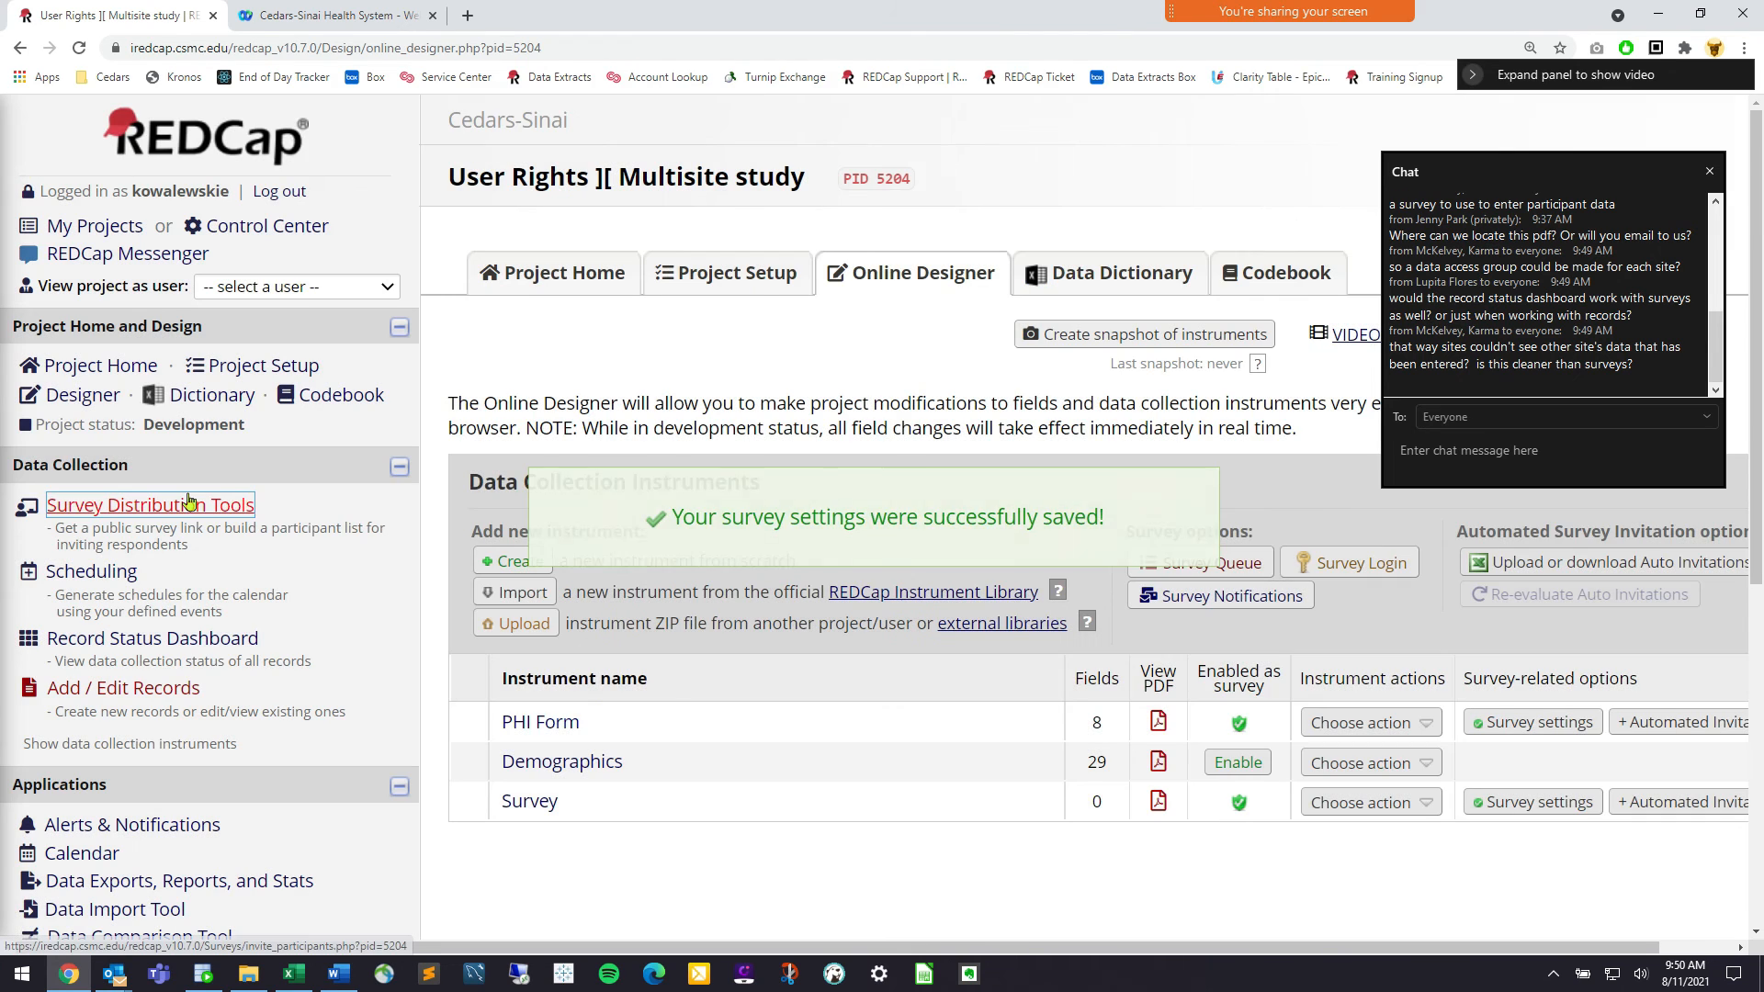
{"action": "left_click", "coordinate": [159, 504]}
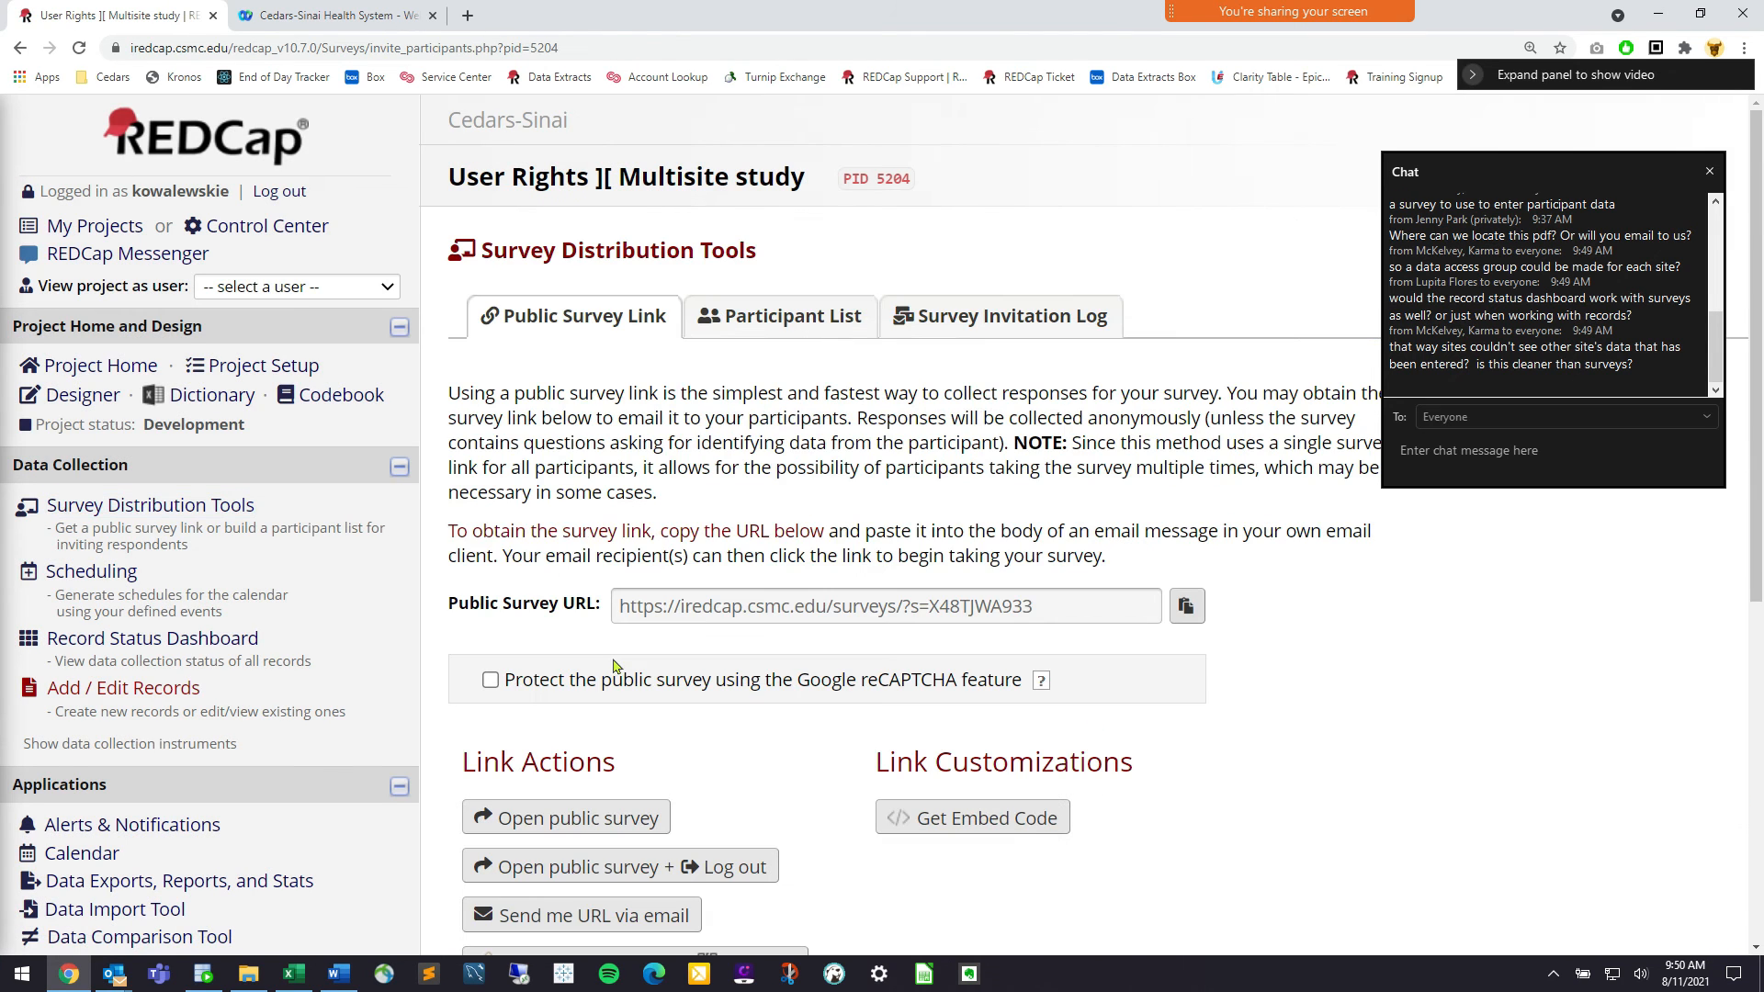
{"action": "left_click", "coordinate": [602, 815]}
Fill the survey's first name, last name, street address, city and zip code from autofill suggestions
{"action": "left_click", "coordinate": [1037, 348]}
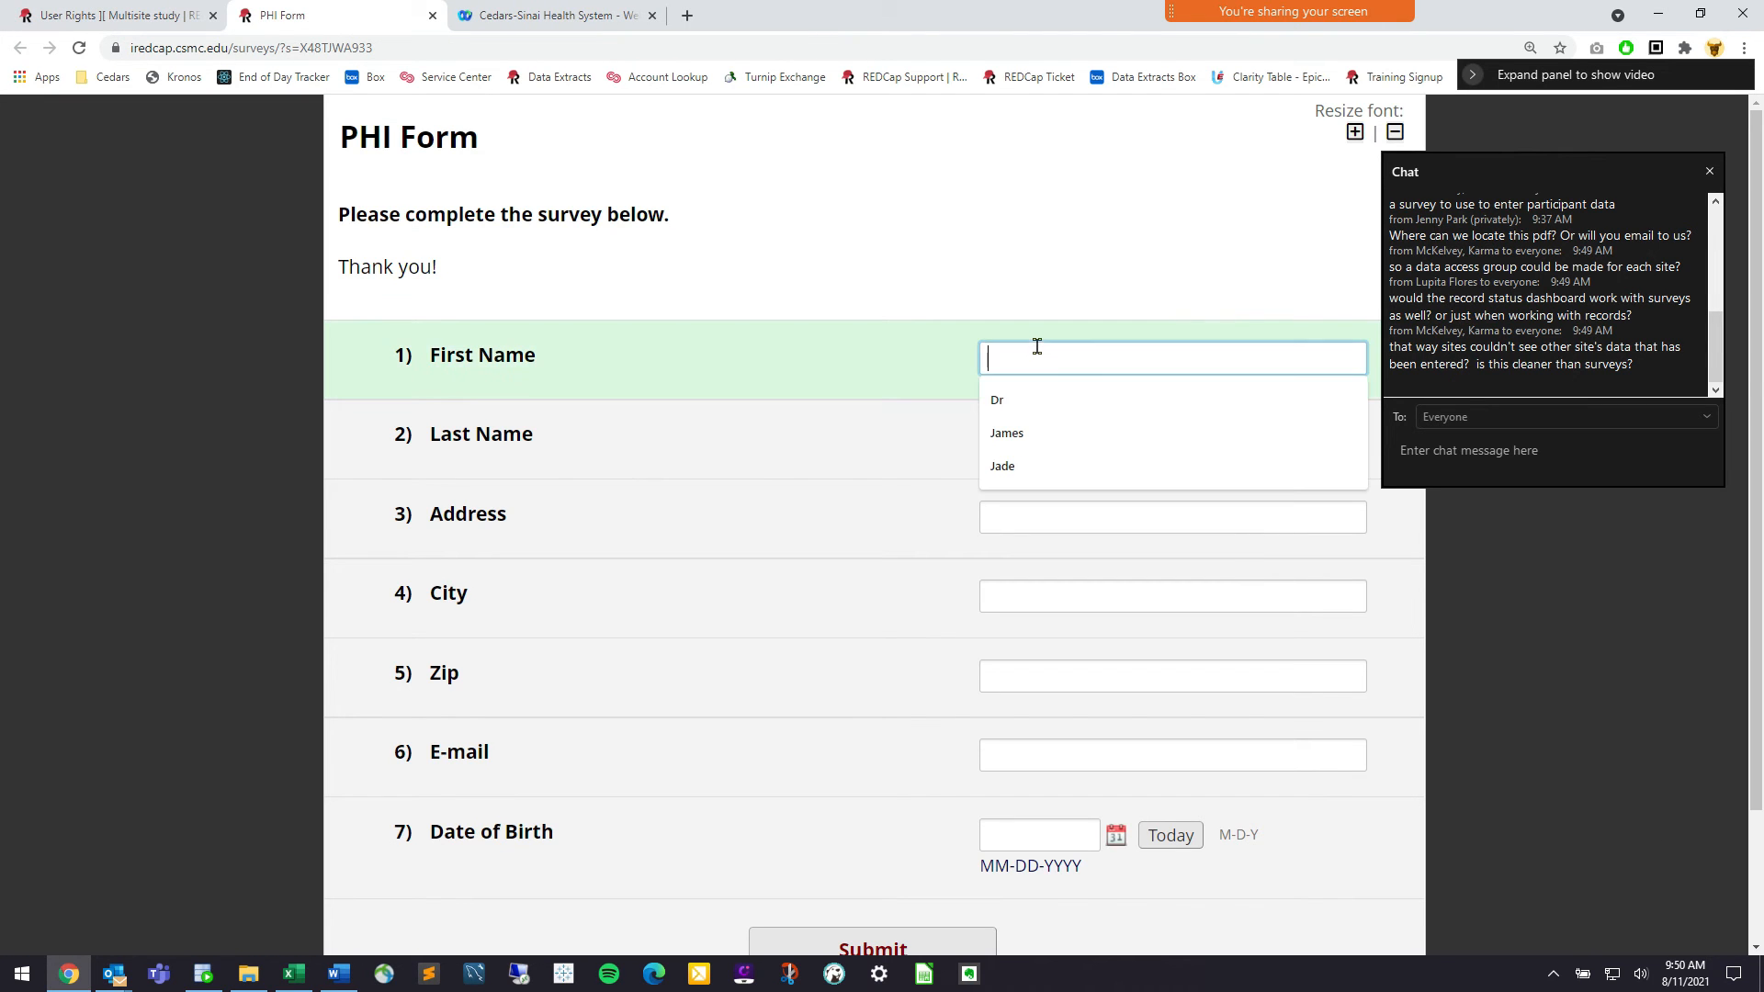
{"action": "left_click", "coordinate": [1031, 433]}
{"action": "left_click", "coordinate": [1036, 429]}
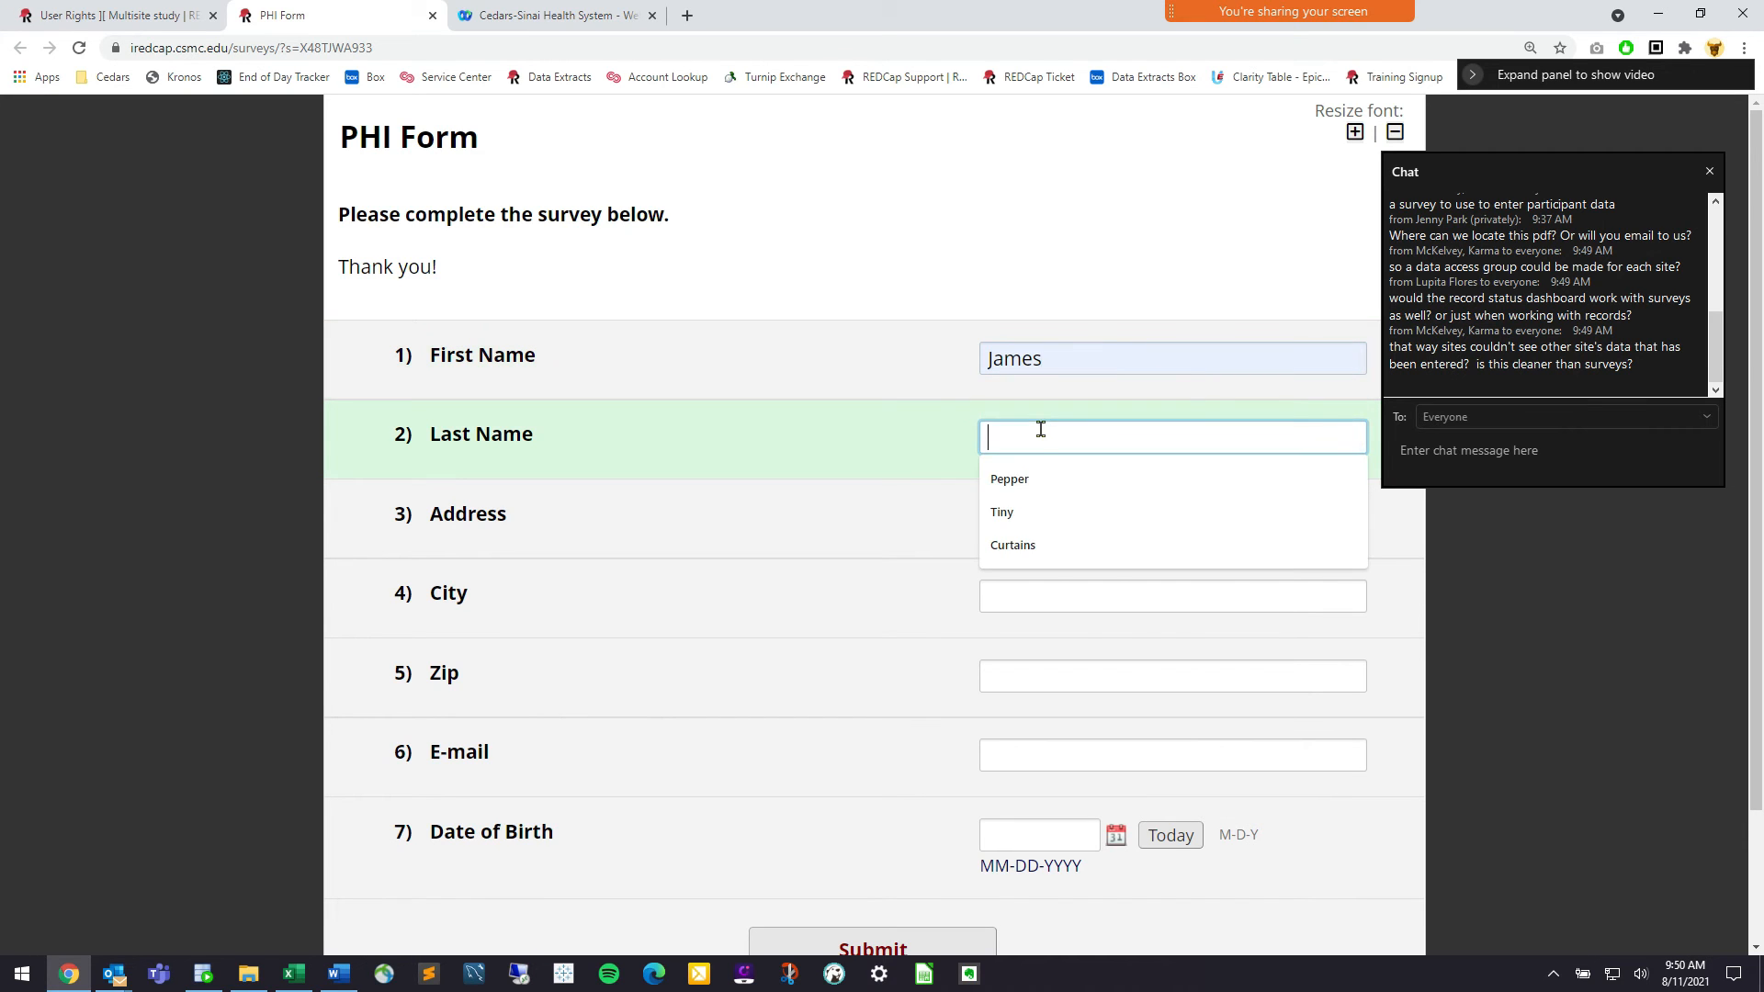
{"action": "left_click", "coordinate": [1038, 482]}
{"action": "left_click", "coordinate": [1047, 524]}
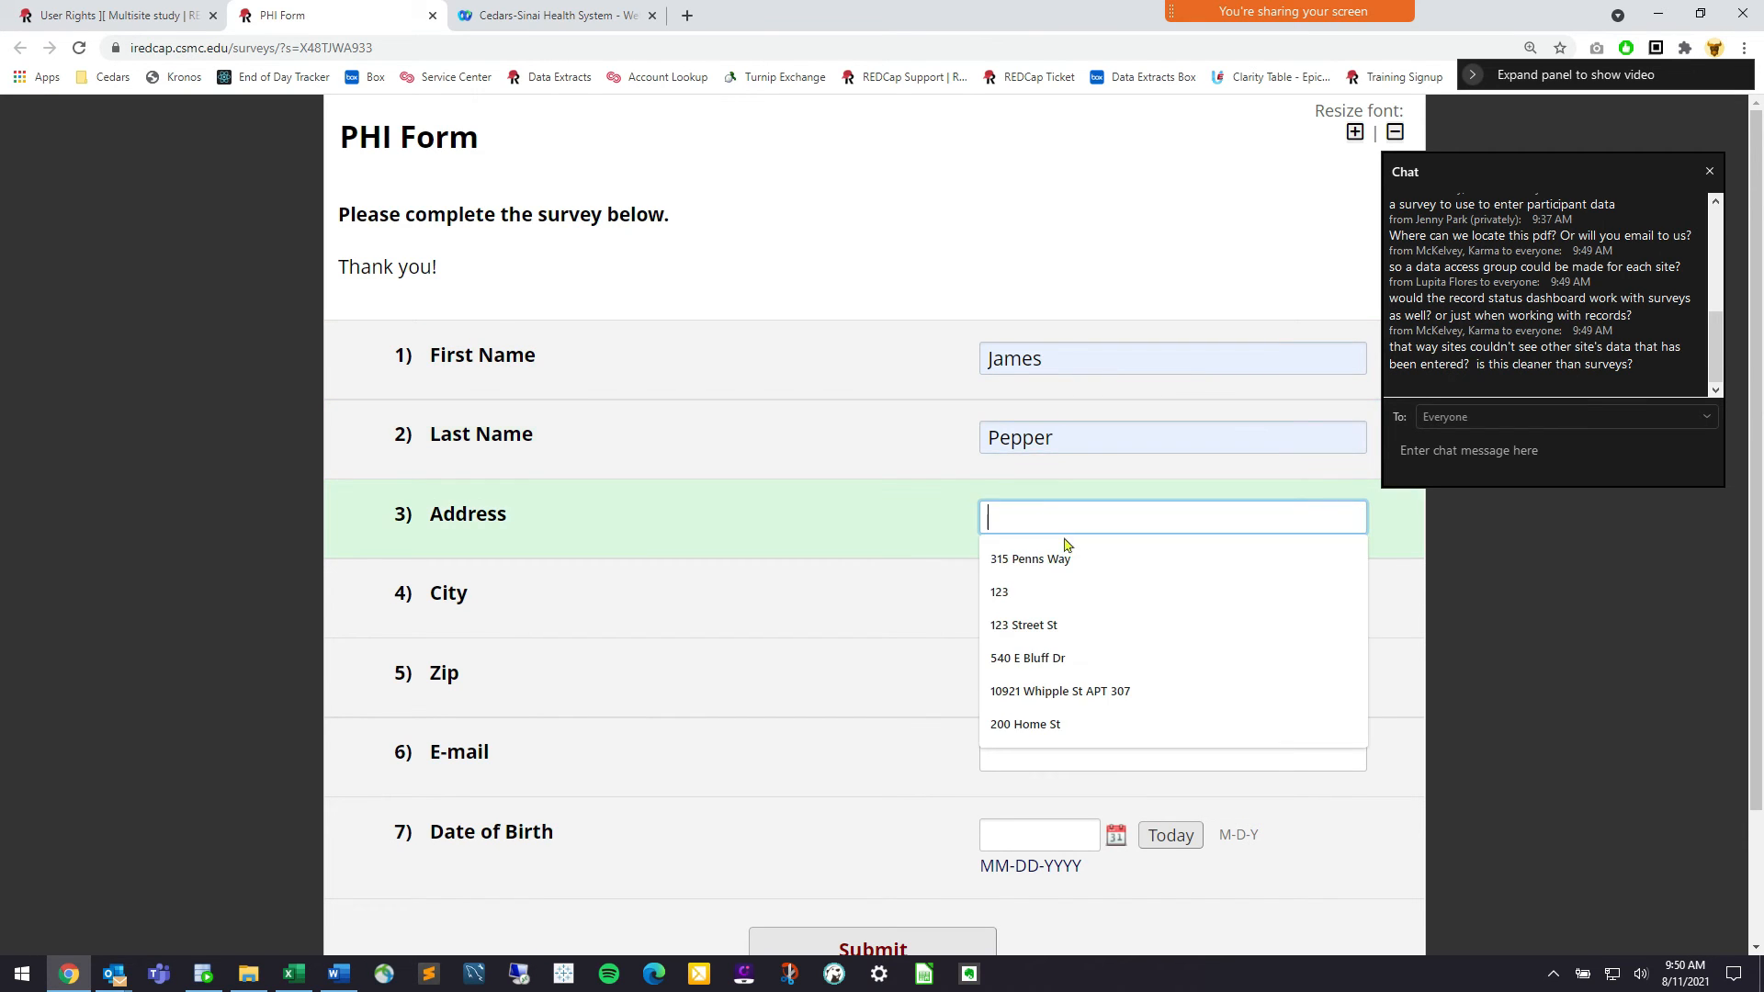
{"action": "left_click", "coordinate": [1083, 623]}
{"action": "left_click", "coordinate": [1119, 593]}
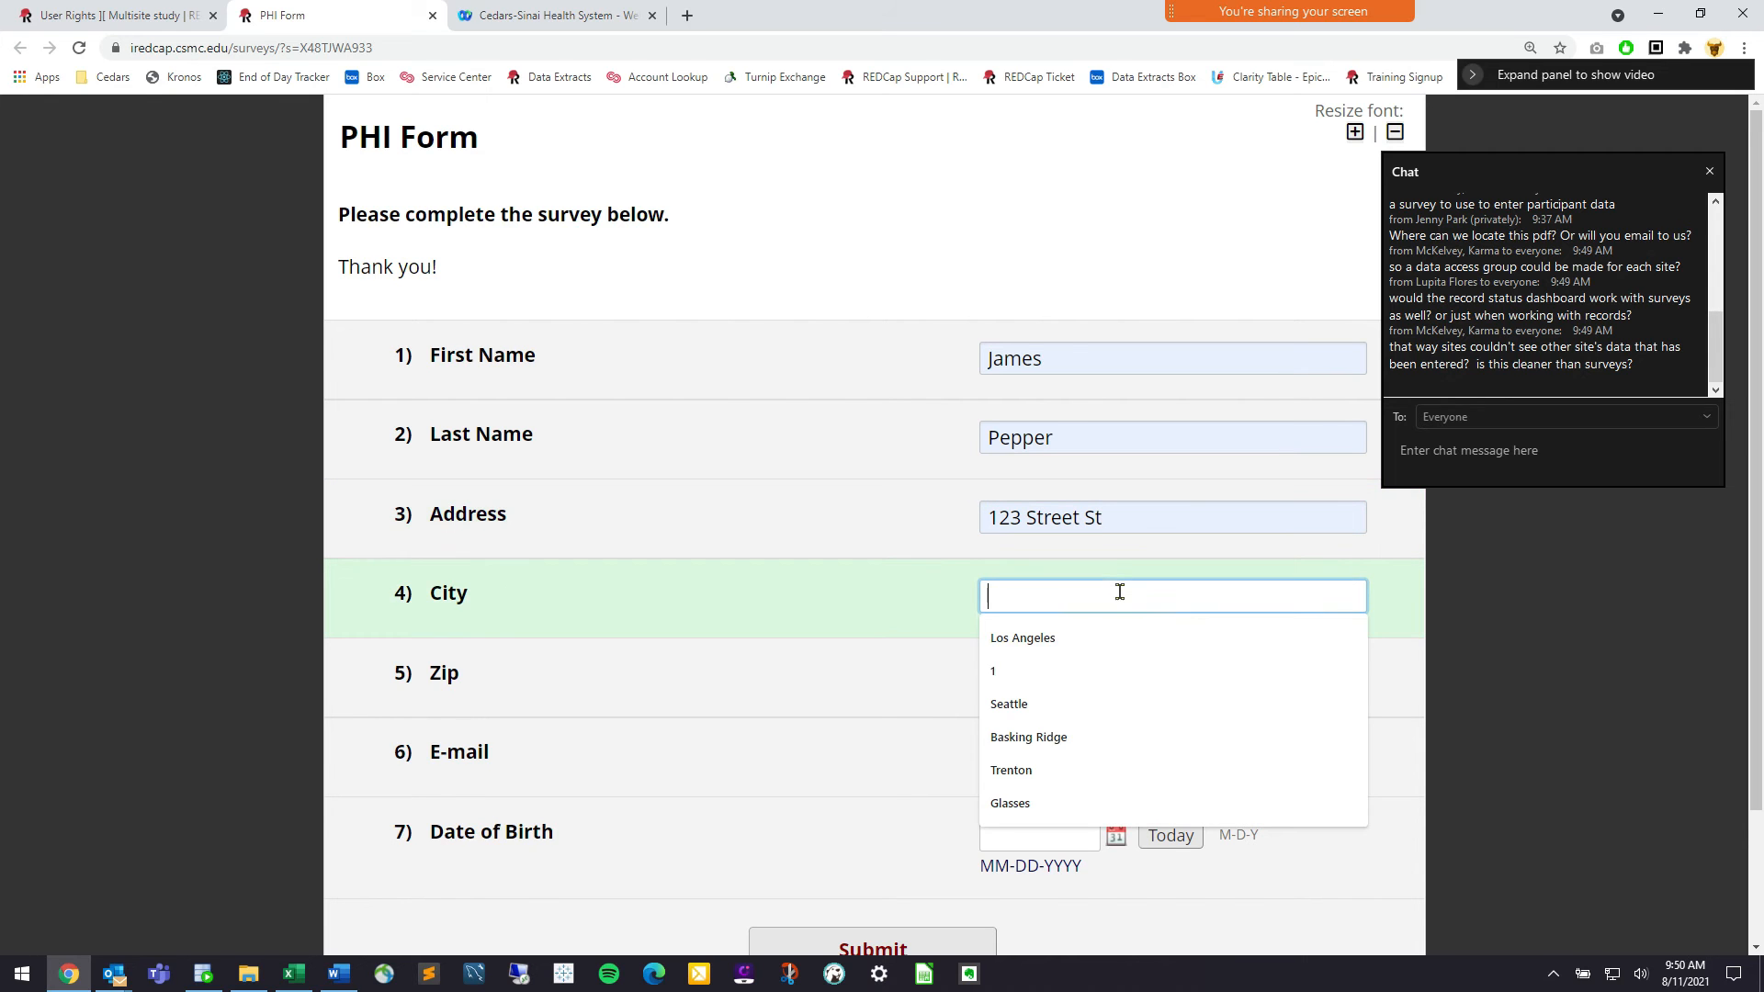
{"action": "left_click", "coordinate": [1090, 650]}
{"action": "left_click", "coordinate": [1087, 677]}
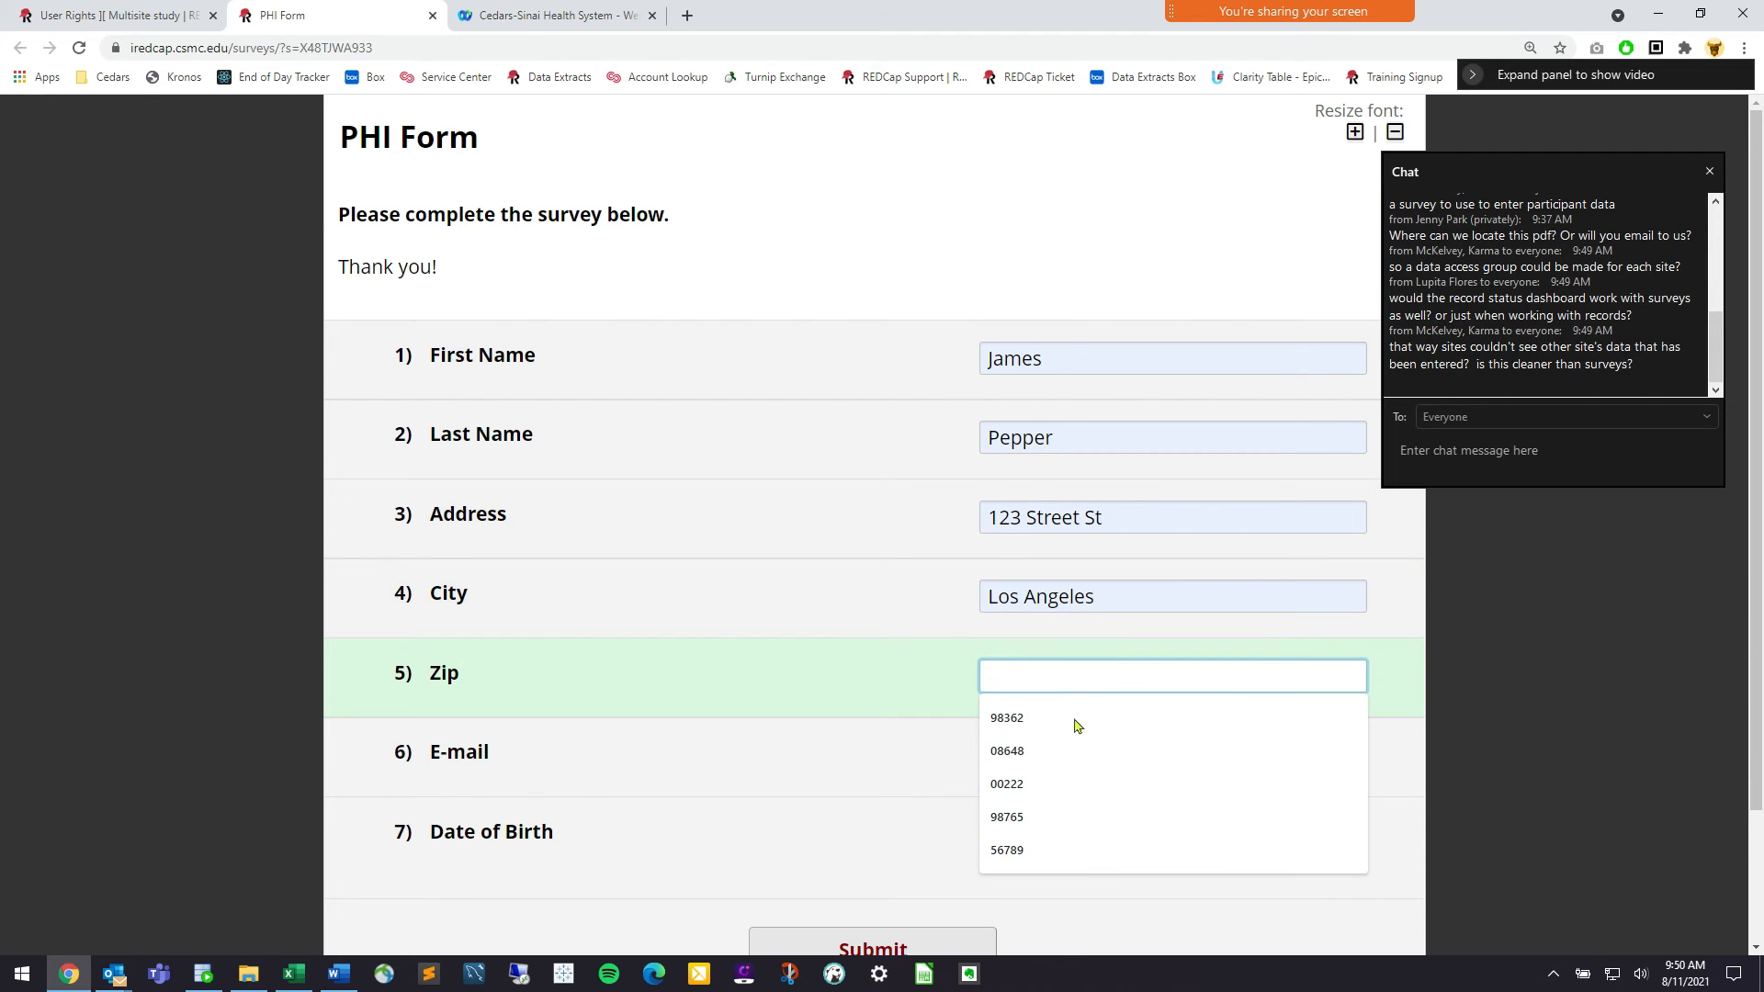
{"action": "left_click", "coordinate": [1072, 718]}
Enter a test e-mail address, set date of birth to today, submit, and close the survey
{"action": "left_click", "coordinate": [1078, 753]}
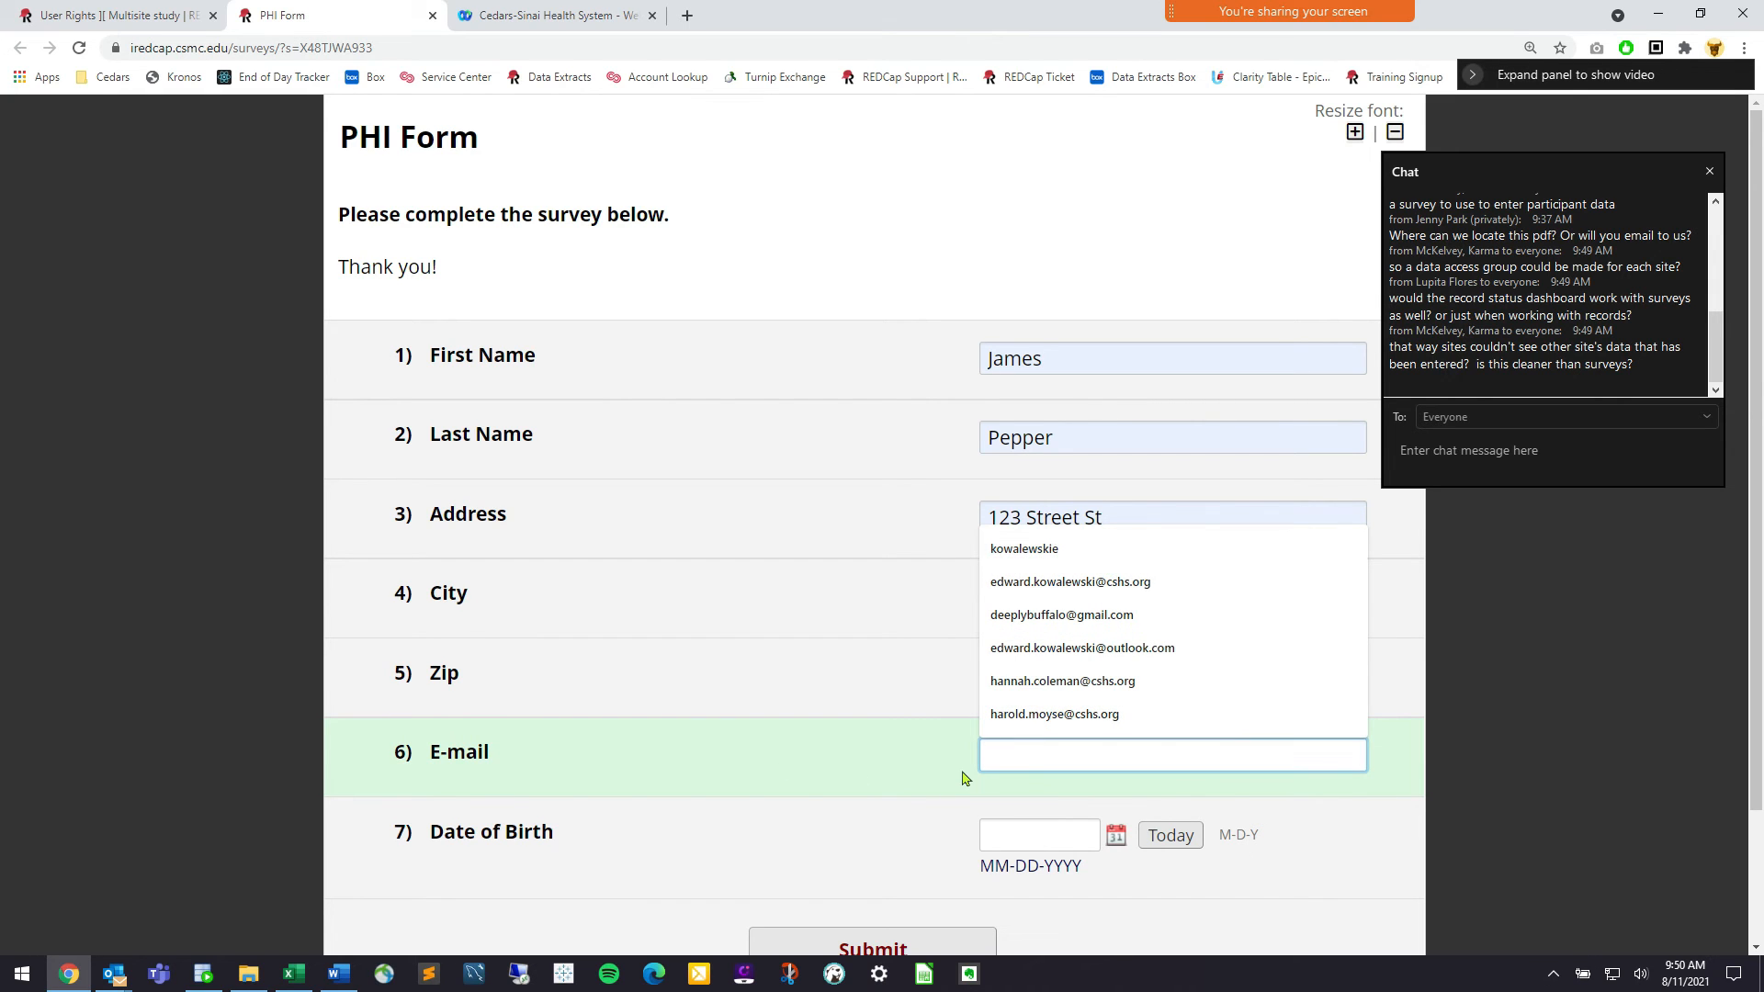
{"action": "type", "text": "test@test.com"}
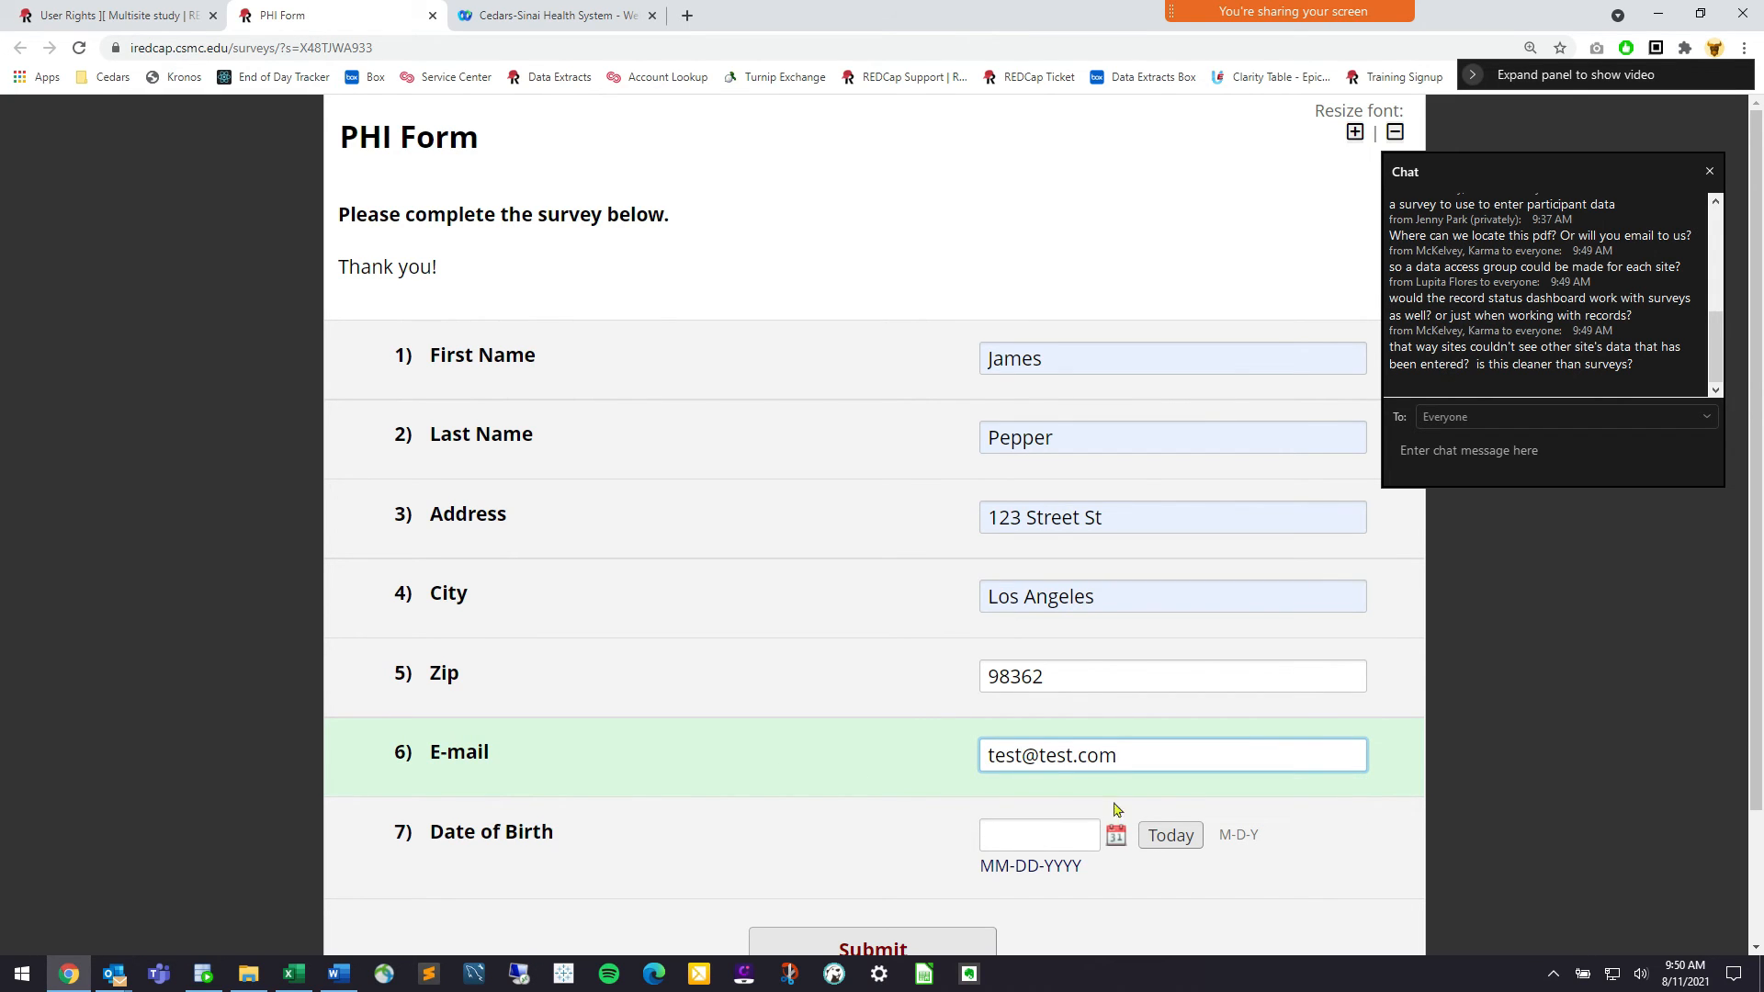
{"action": "left_click", "coordinate": [1167, 836]}
{"action": "scroll", "coordinate": [1057, 836], "scroll_direction": "down", "scroll_amount": 1}
{"action": "left_click", "coordinate": [953, 855]}
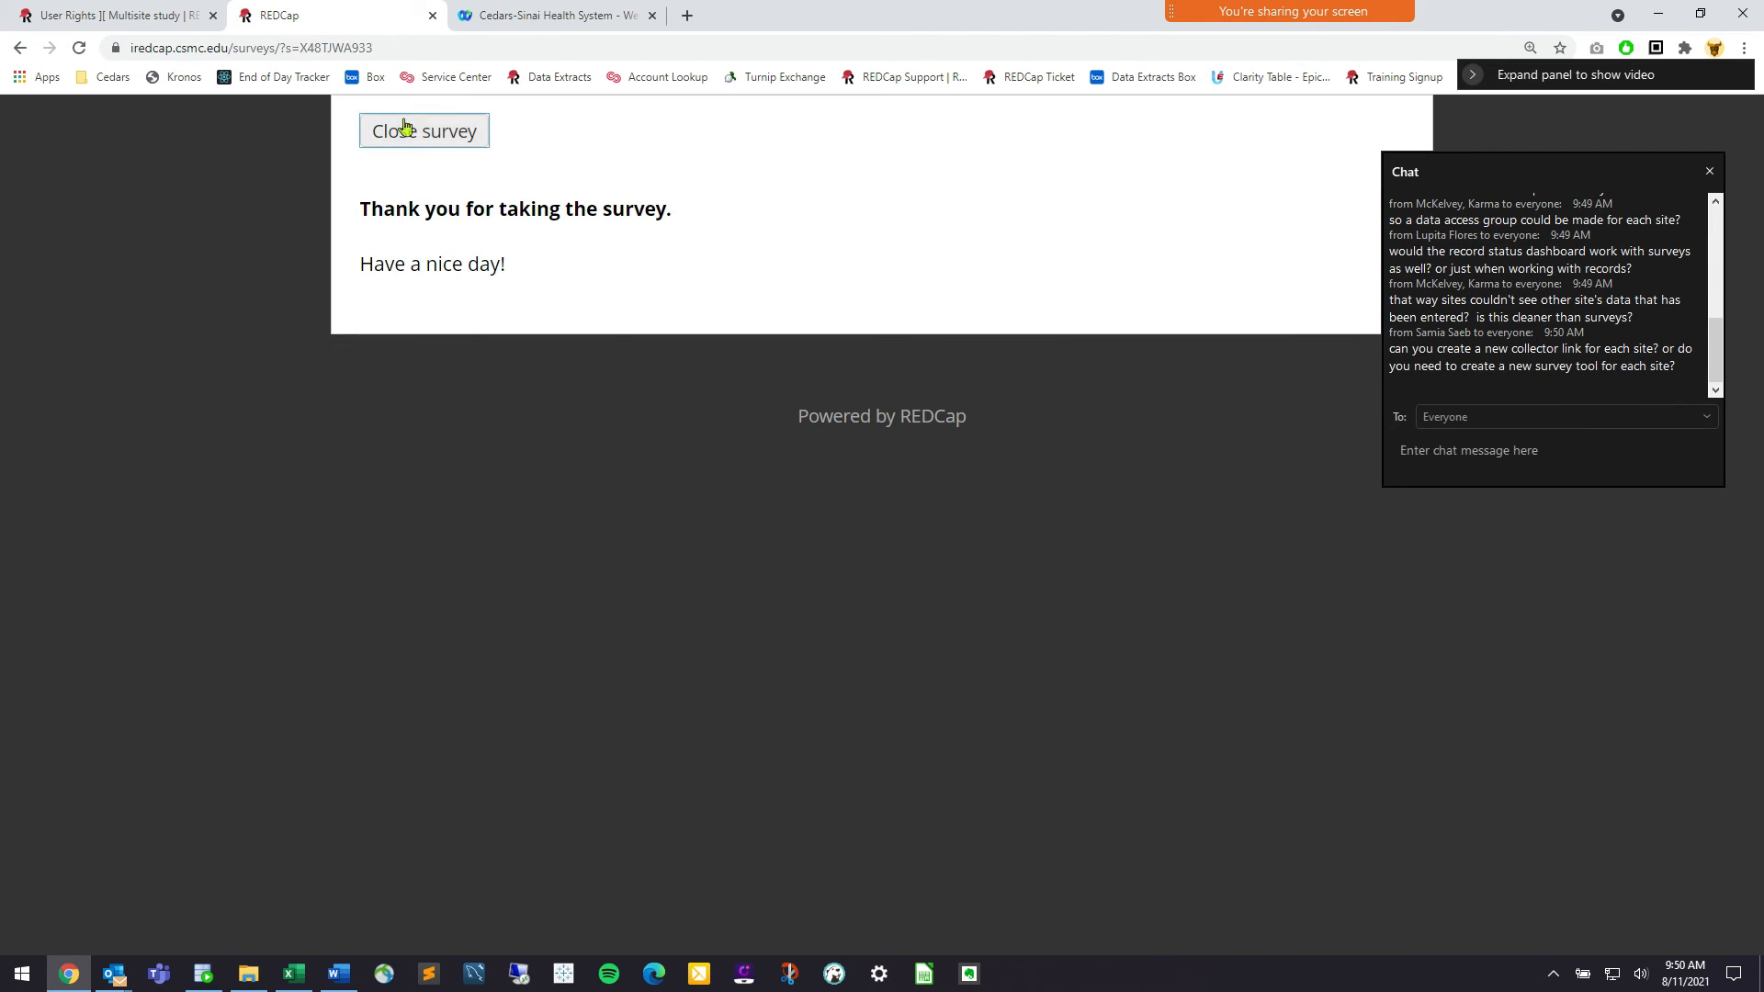
{"action": "left_click", "coordinate": [395, 130]}
Open record 4's completed PHI Form response from the Record Status Dashboard and make it editable
{"action": "left_click", "coordinate": [147, 637]}
{"action": "scroll", "coordinate": [684, 596], "scroll_direction": "down", "scroll_amount": 5}
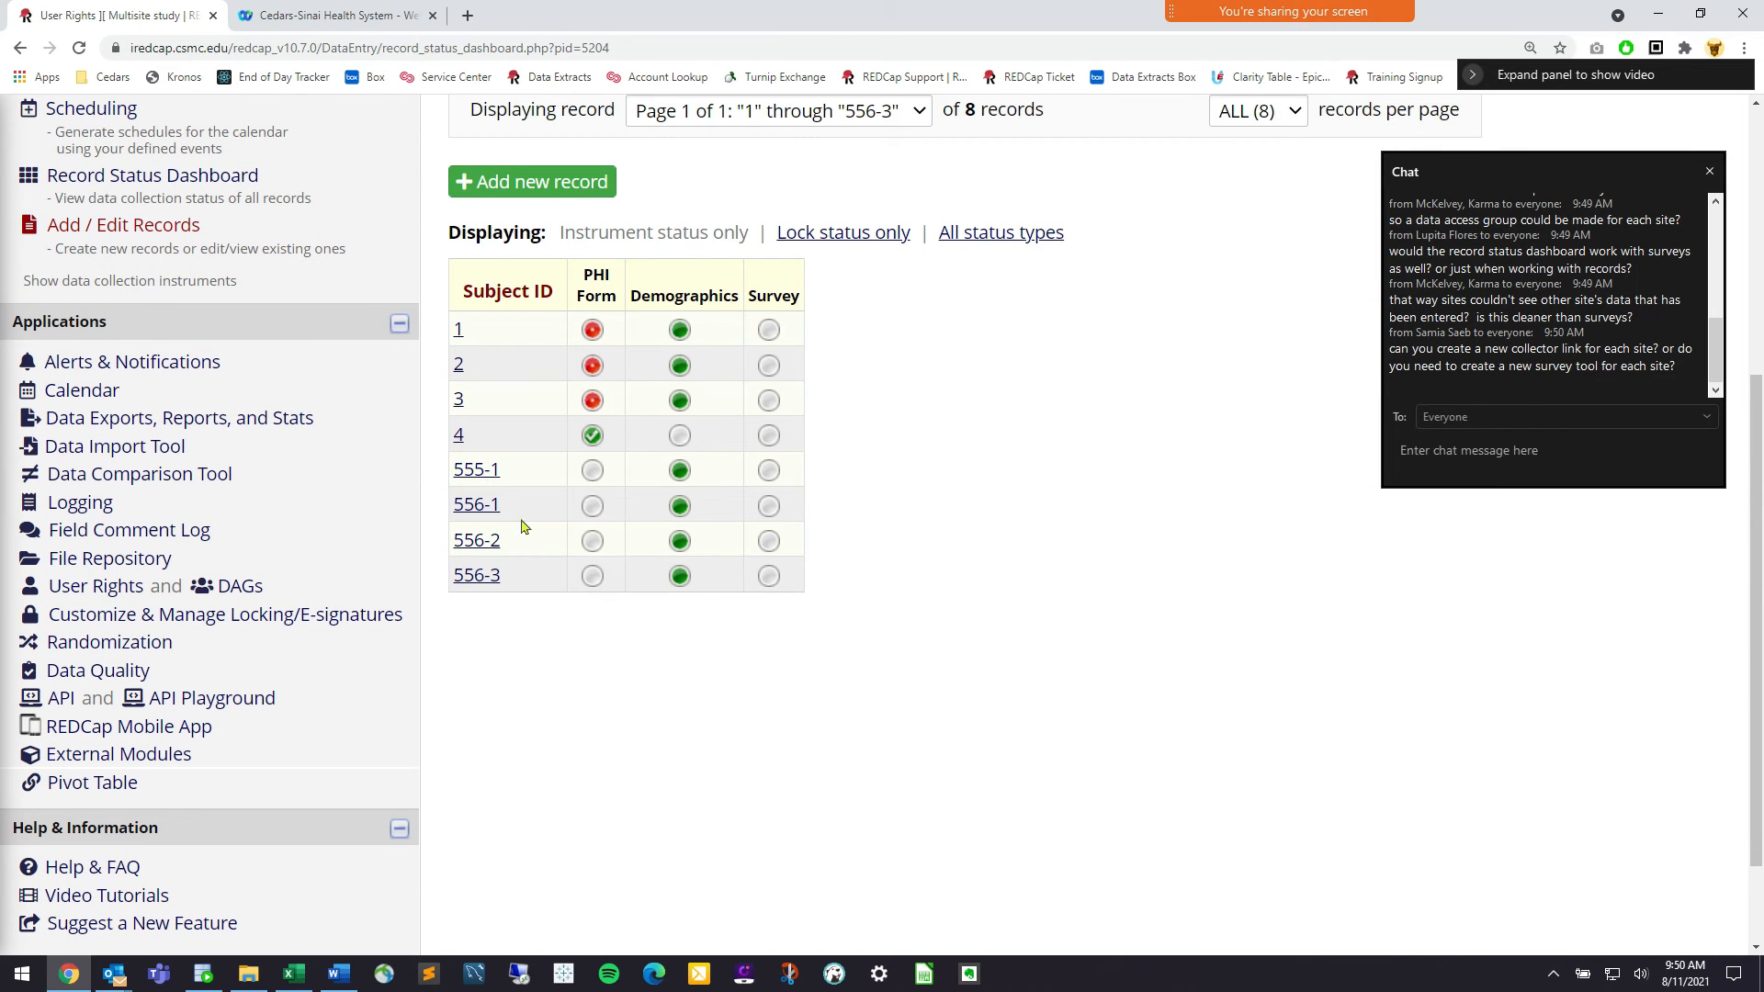
{"action": "left_click", "coordinate": [590, 448]}
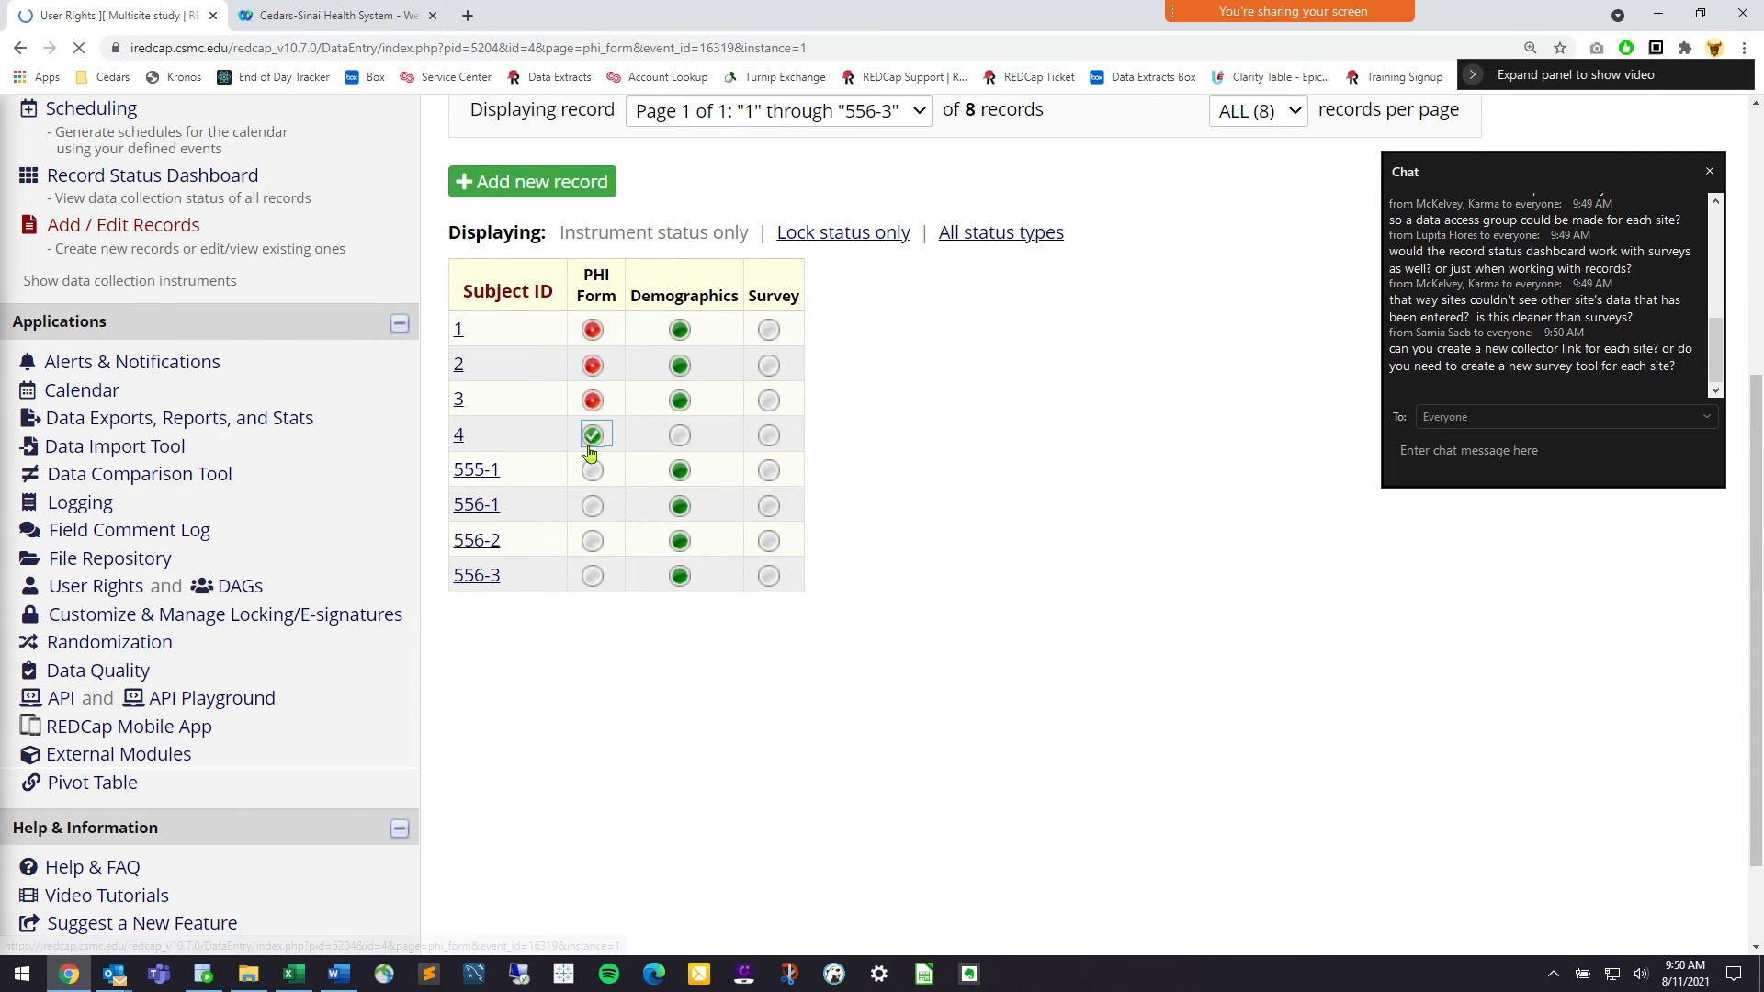
{"action": "left_click", "coordinate": [757, 390]}
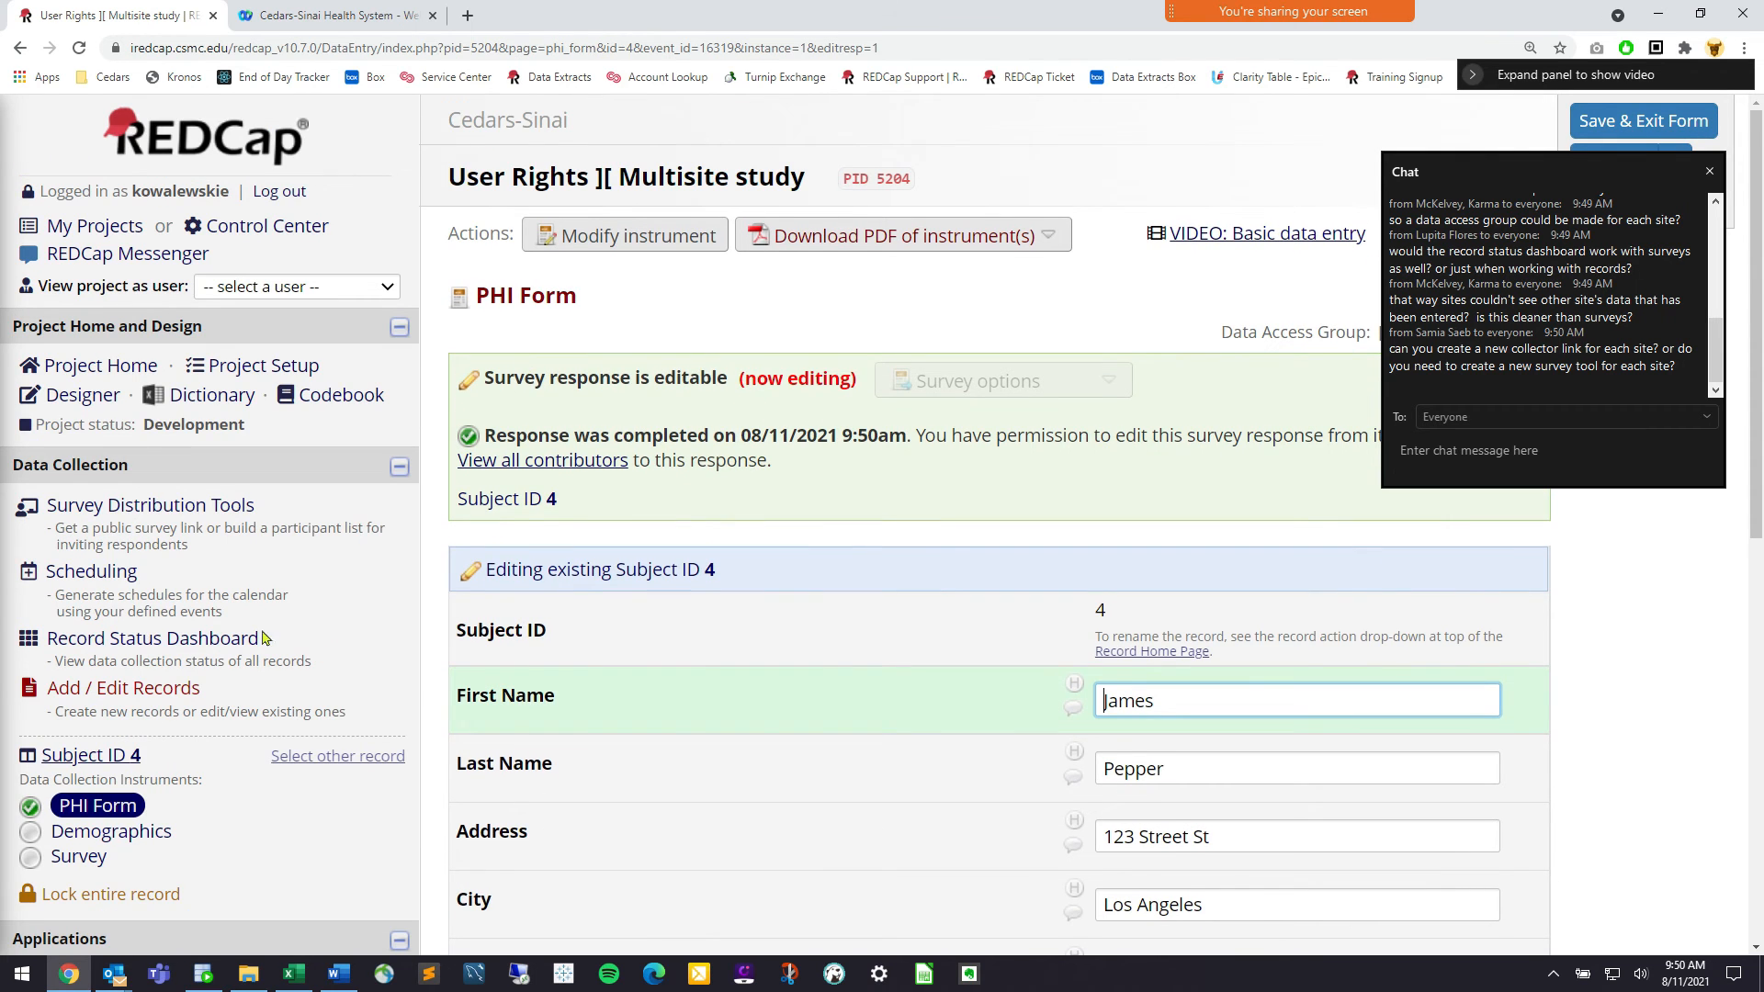
Assign Subject ID 4 to the UCLA data access group via the record's action menu
{"action": "left_click", "coordinate": [91, 756]}
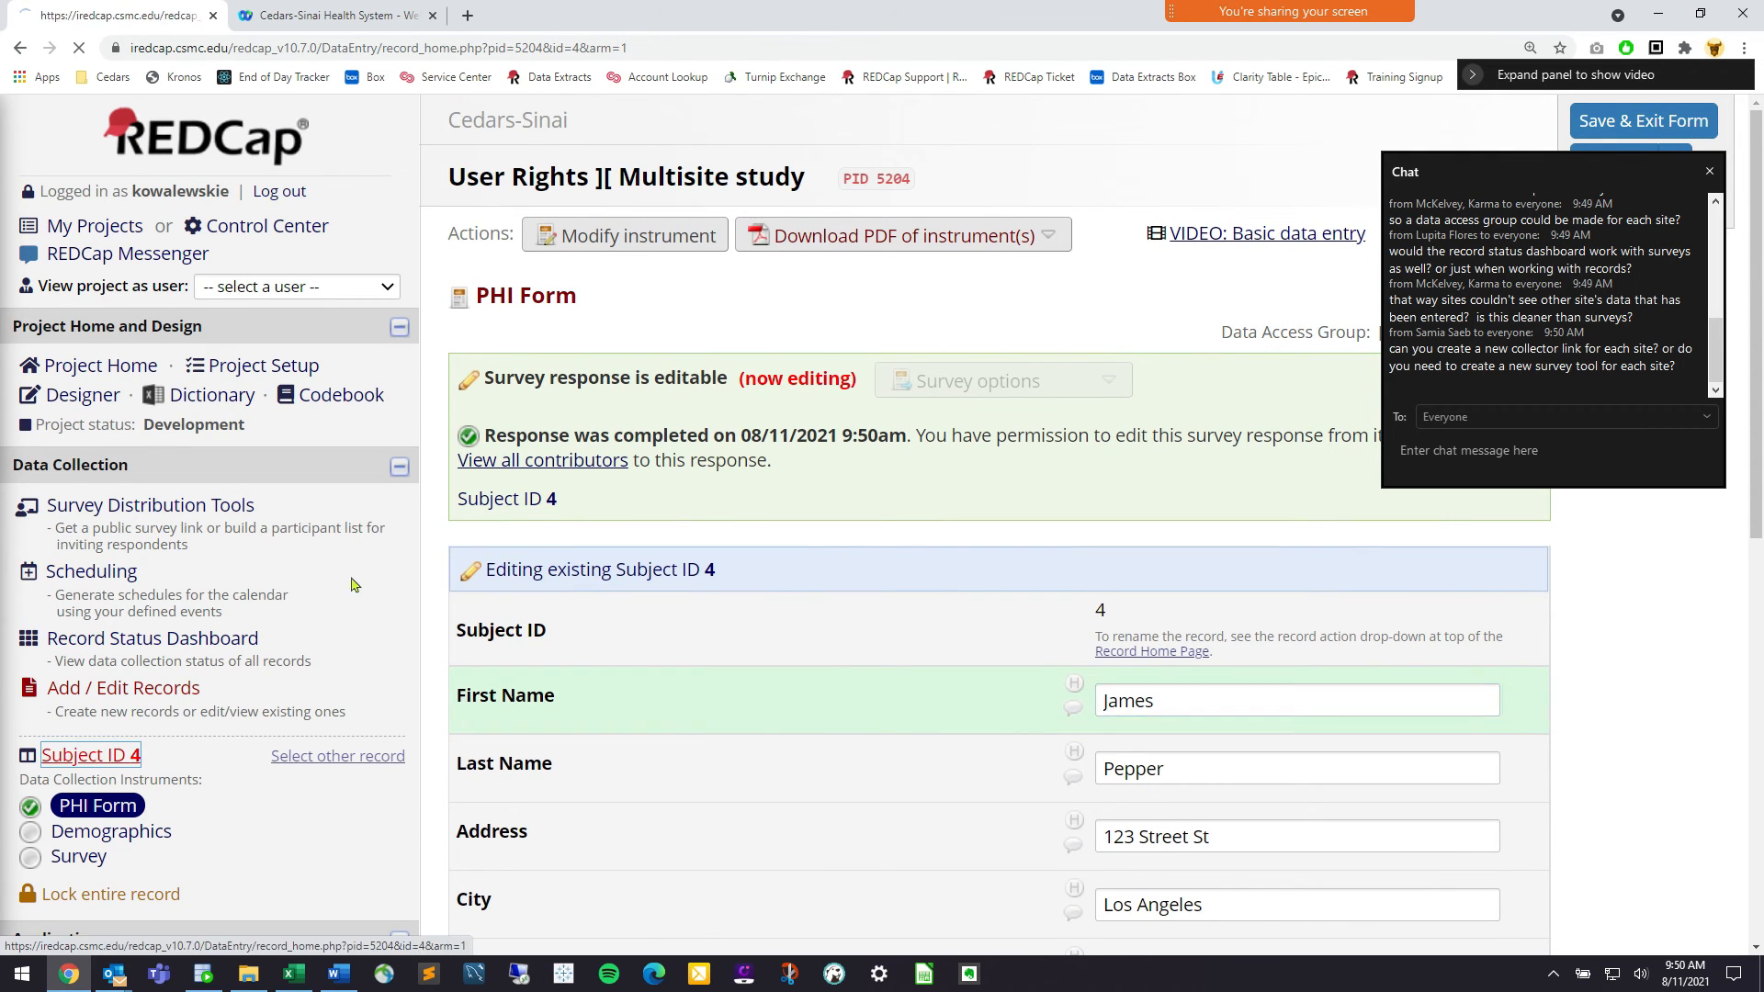
{"action": "left_click", "coordinate": [628, 413]}
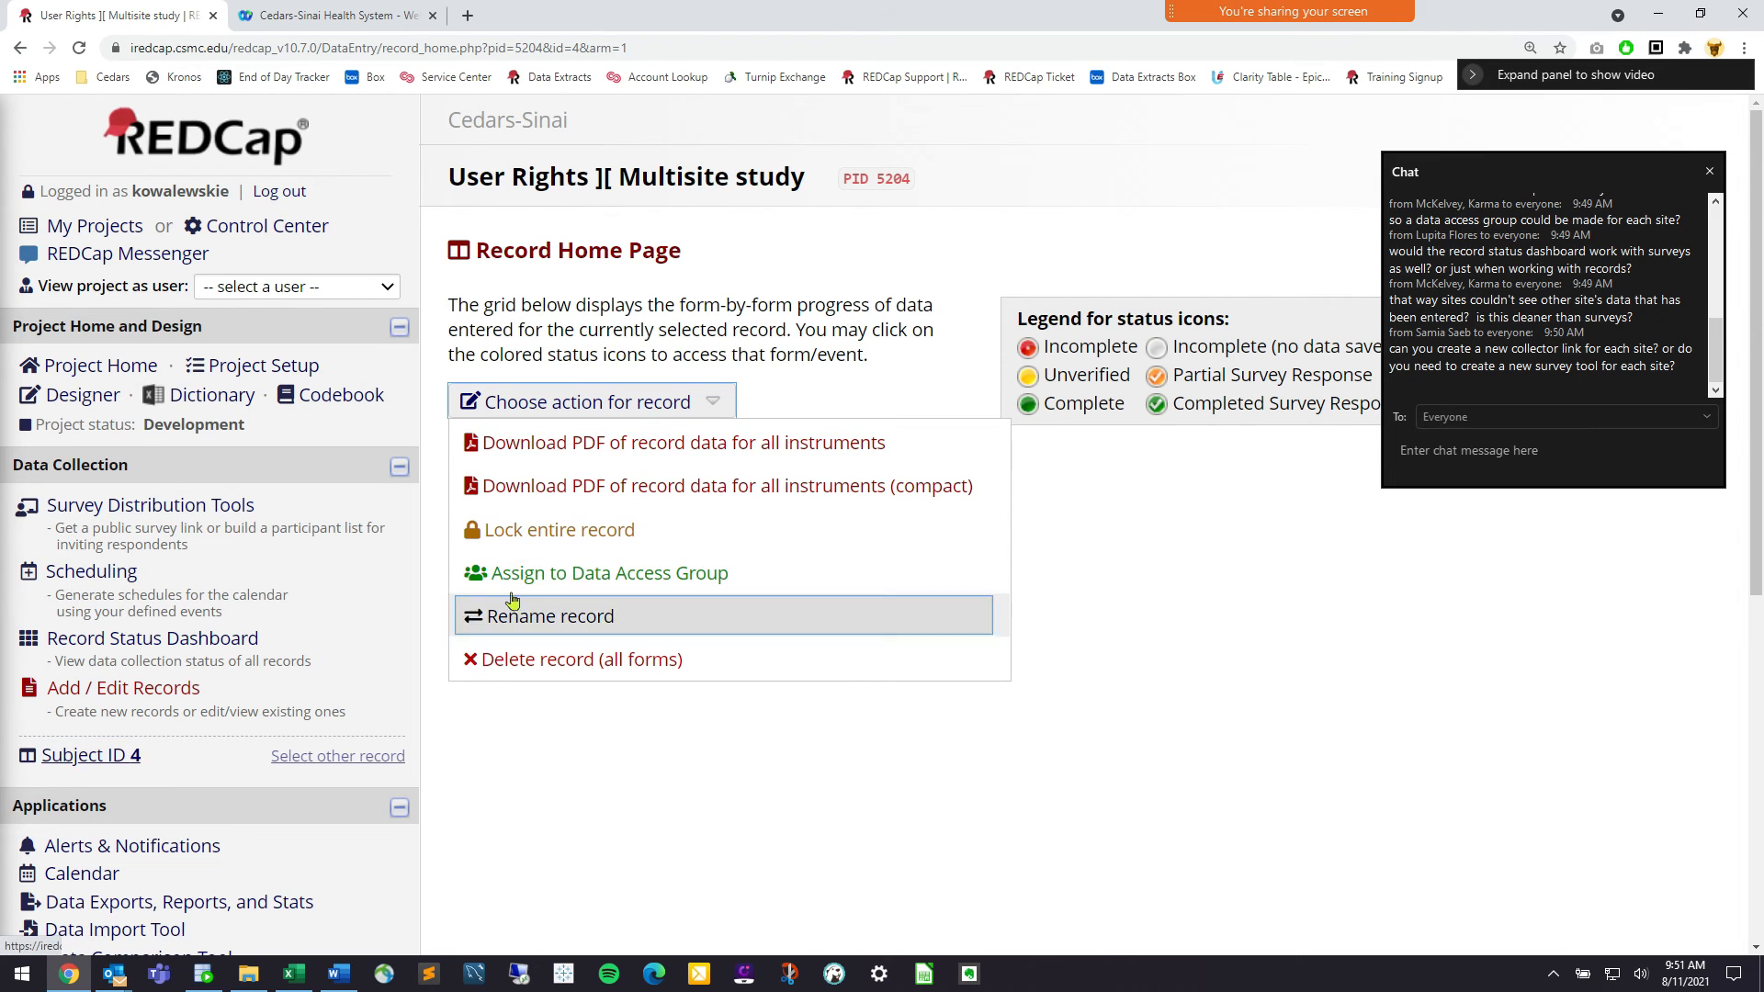
{"action": "left_click", "coordinate": [605, 582]}
{"action": "left_click", "coordinate": [667, 528]}
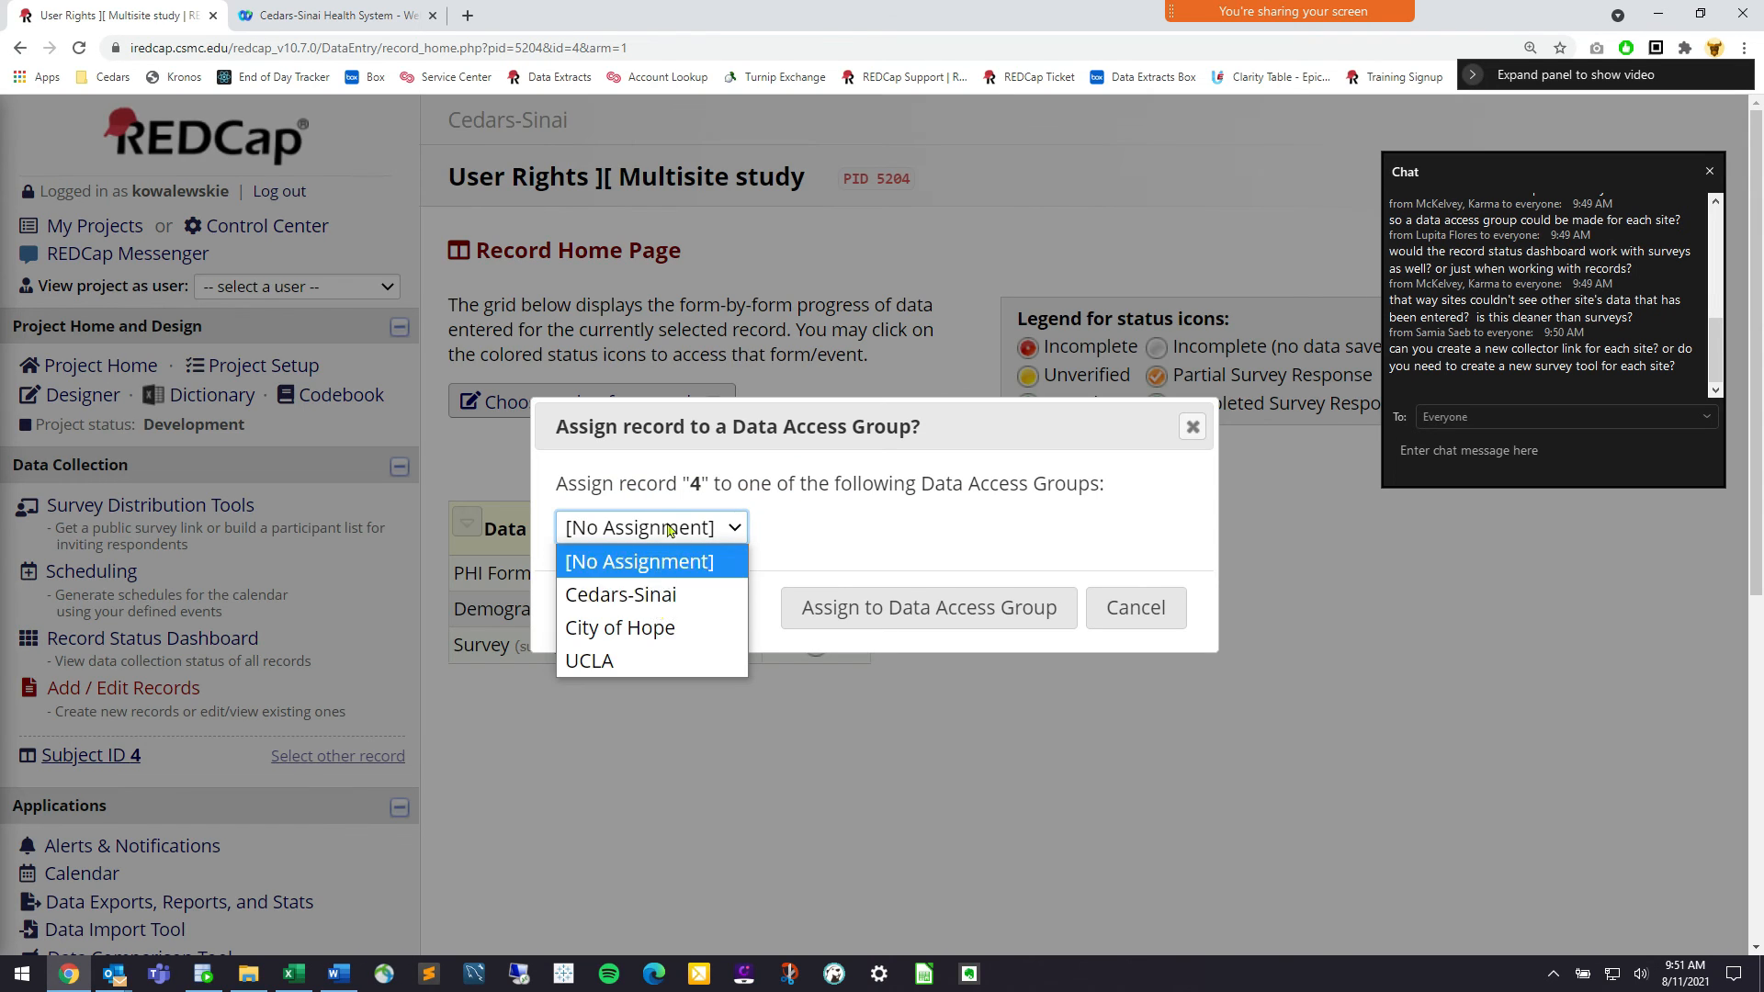
{"action": "left_click", "coordinate": [699, 657]}
{"action": "left_click", "coordinate": [900, 618]}
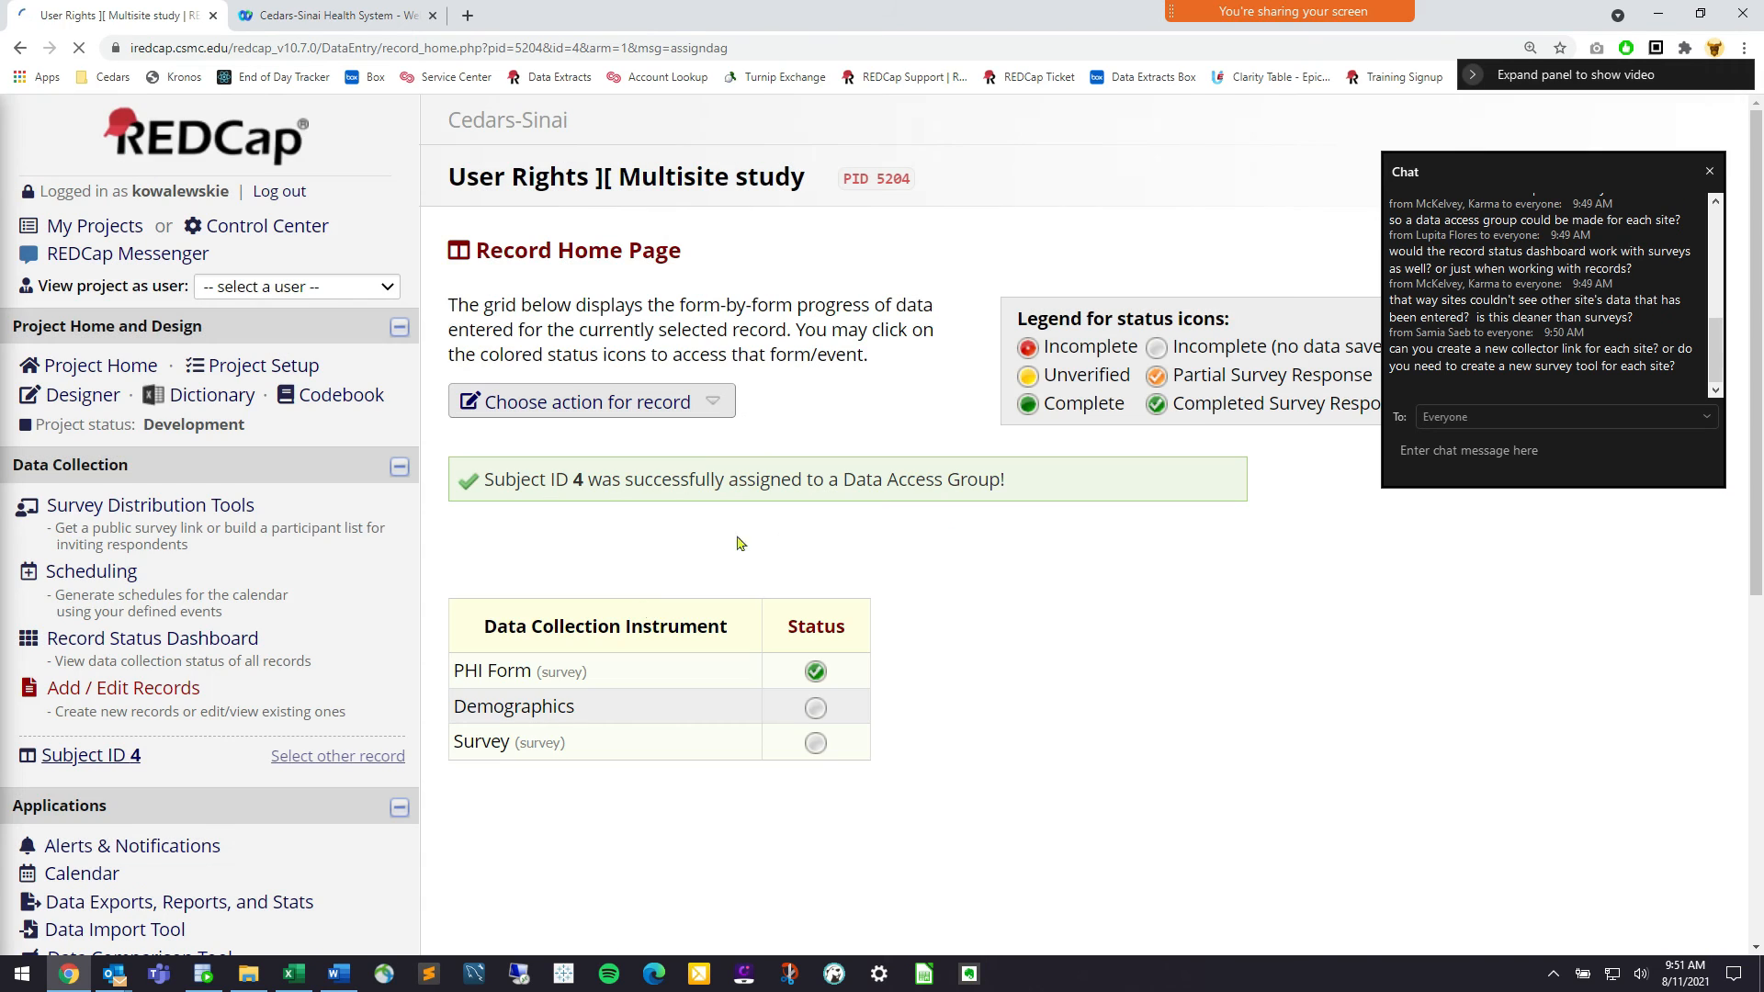
{"action": "left_click", "coordinate": [162, 636]}
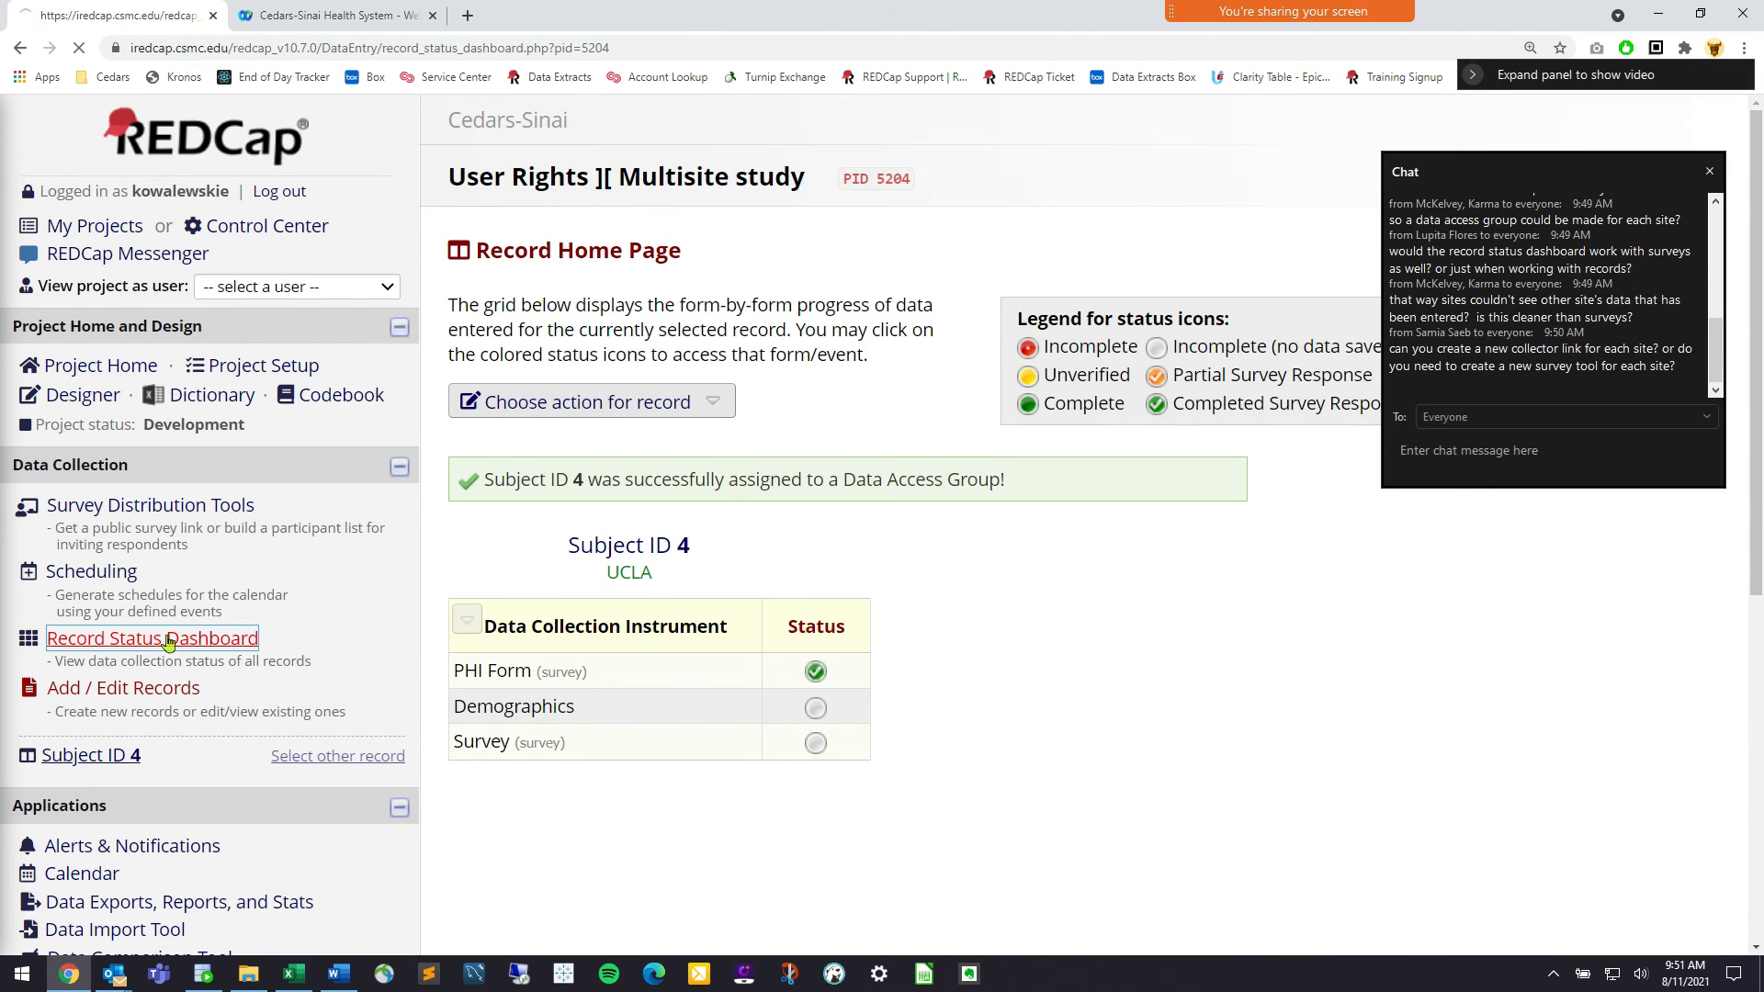
{"action": "scroll", "coordinate": [691, 650], "scroll_direction": "down", "scroll_amount": 2}
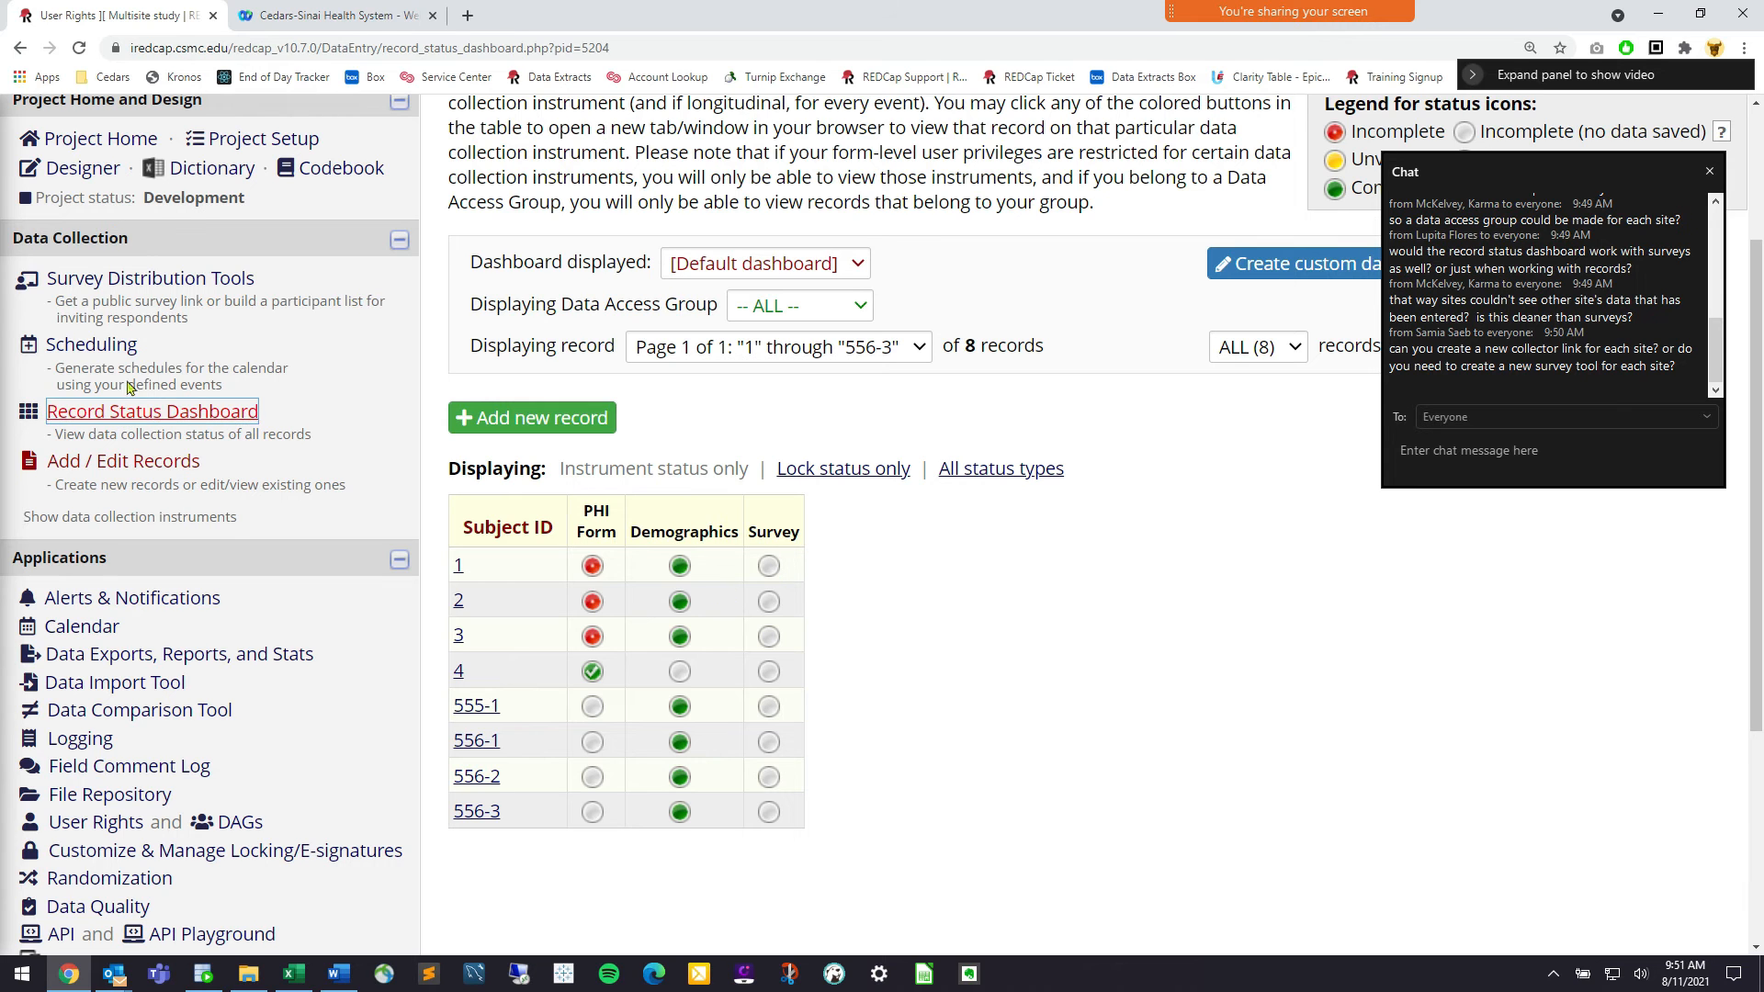
In Survey Distribution Tools, view the project as the data entry, then project builder user
{"action": "left_click", "coordinate": [165, 278]}
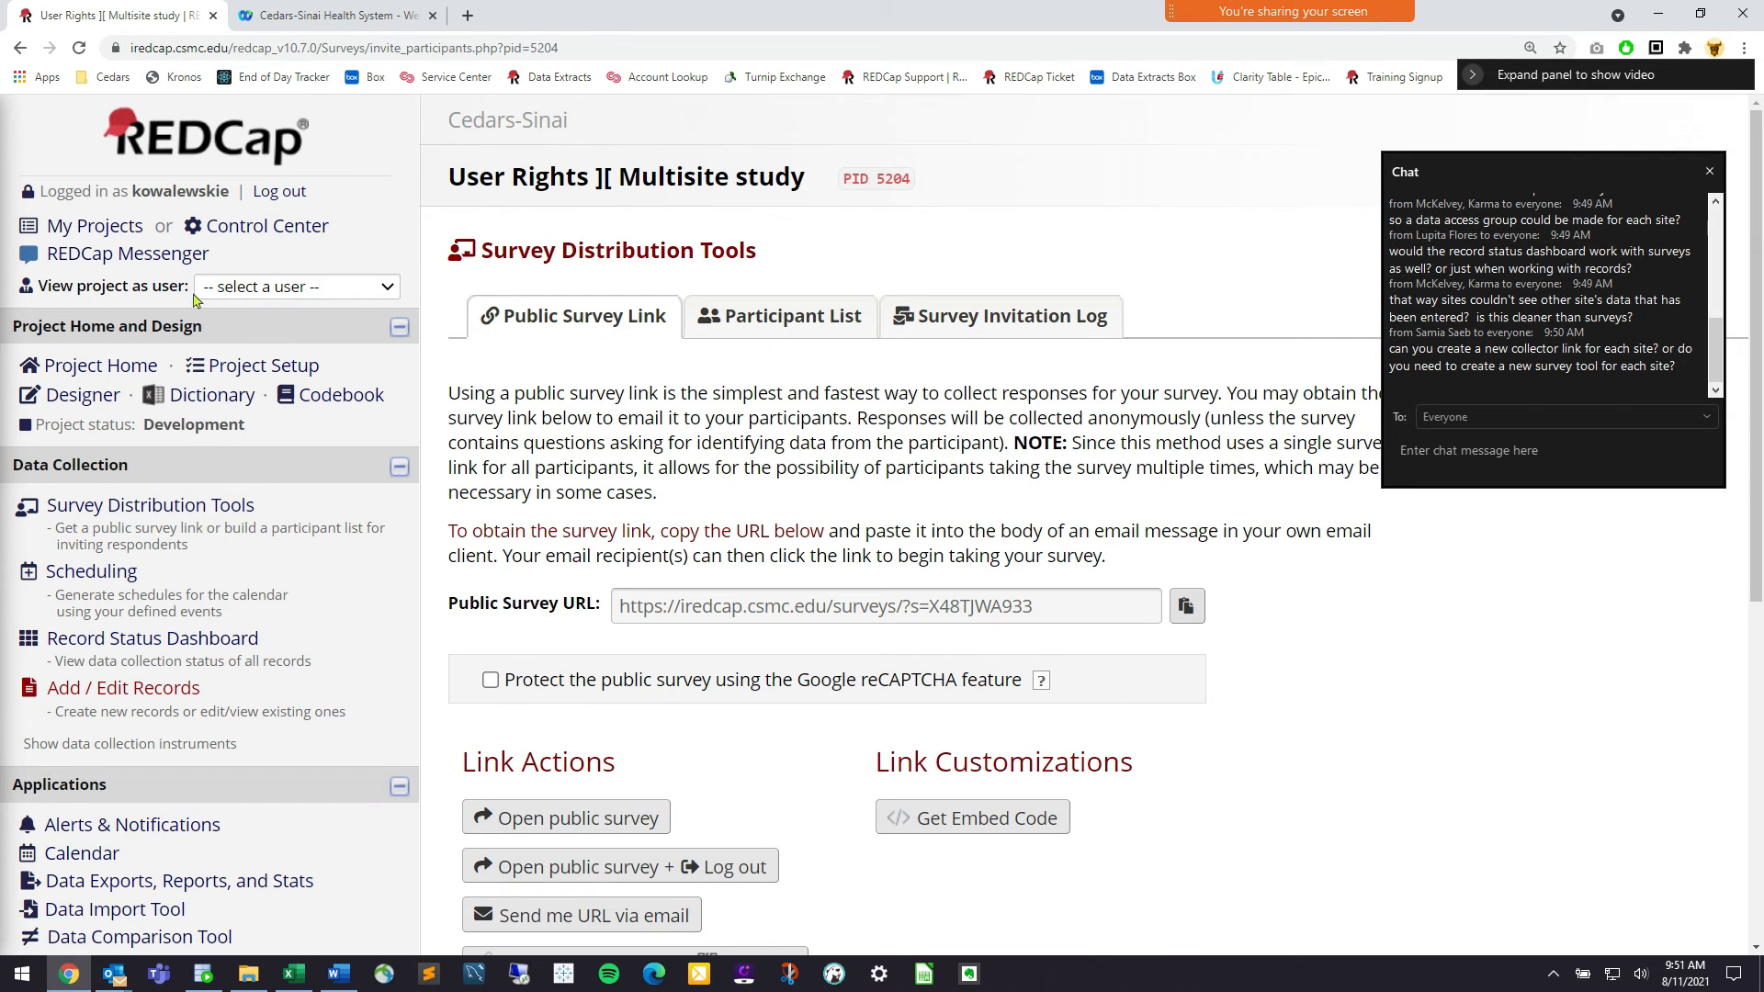
{"action": "left_click", "coordinate": [320, 292]}
{"action": "left_click", "coordinate": [367, 371]}
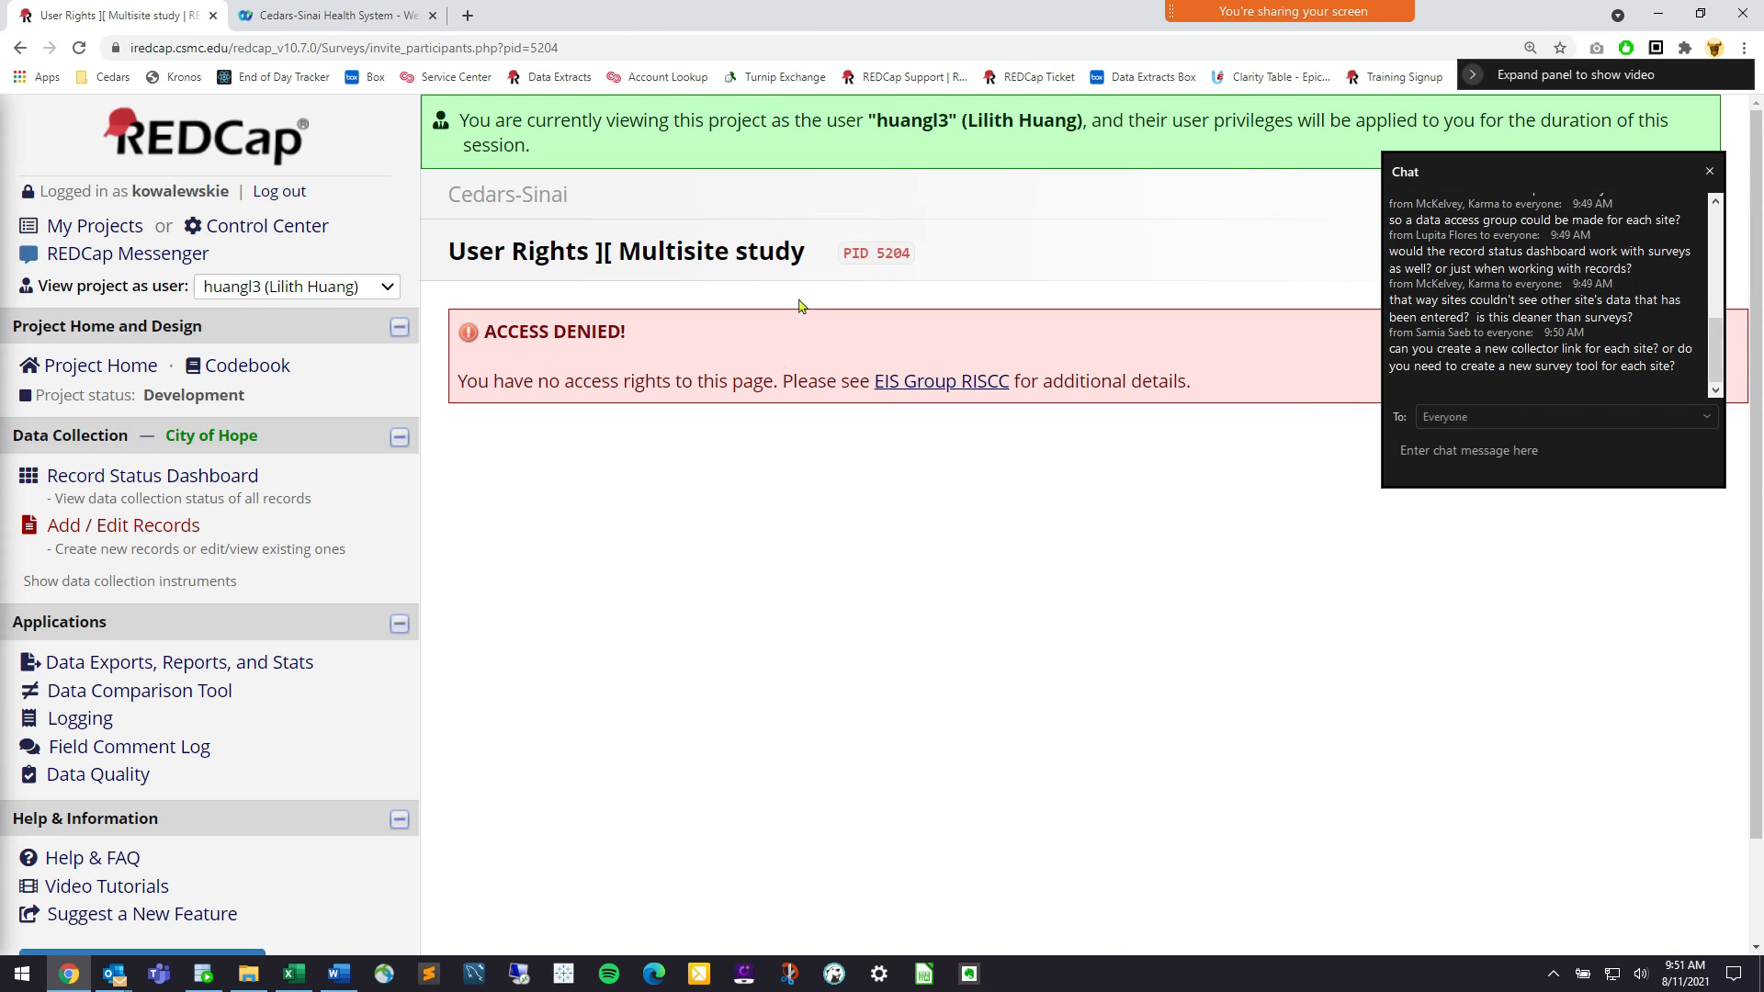
{"action": "left_click", "coordinate": [333, 291]}
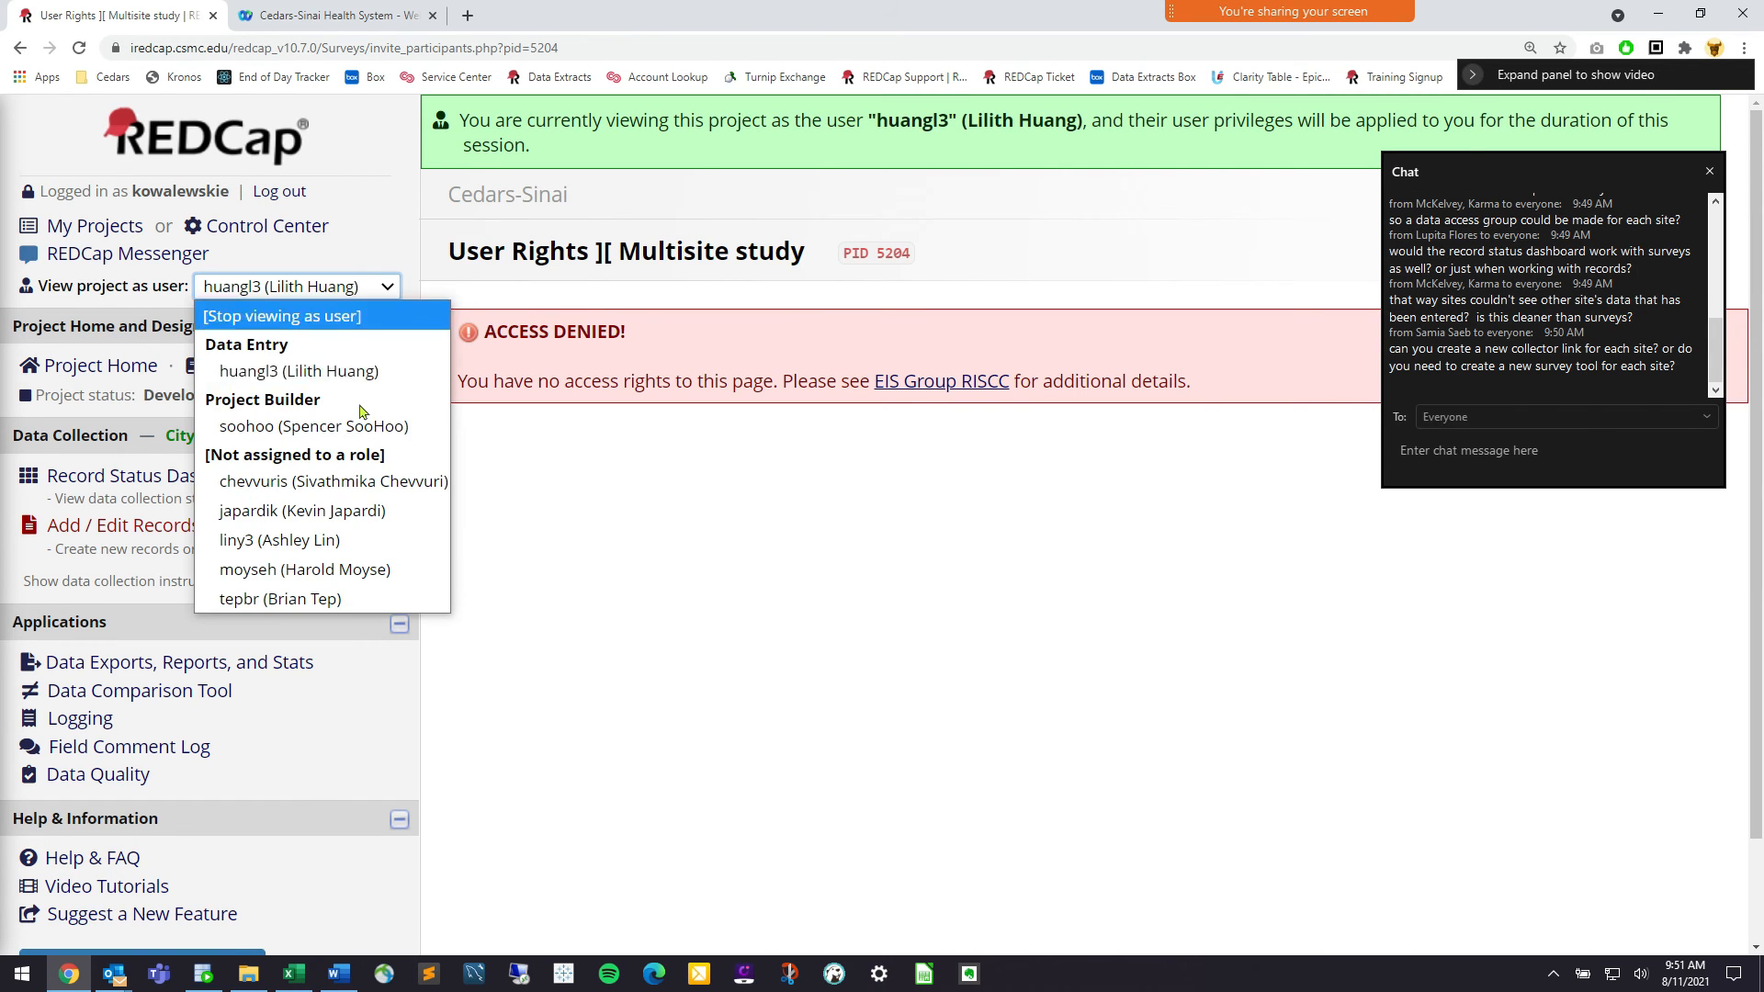
{"action": "left_click", "coordinate": [364, 434]}
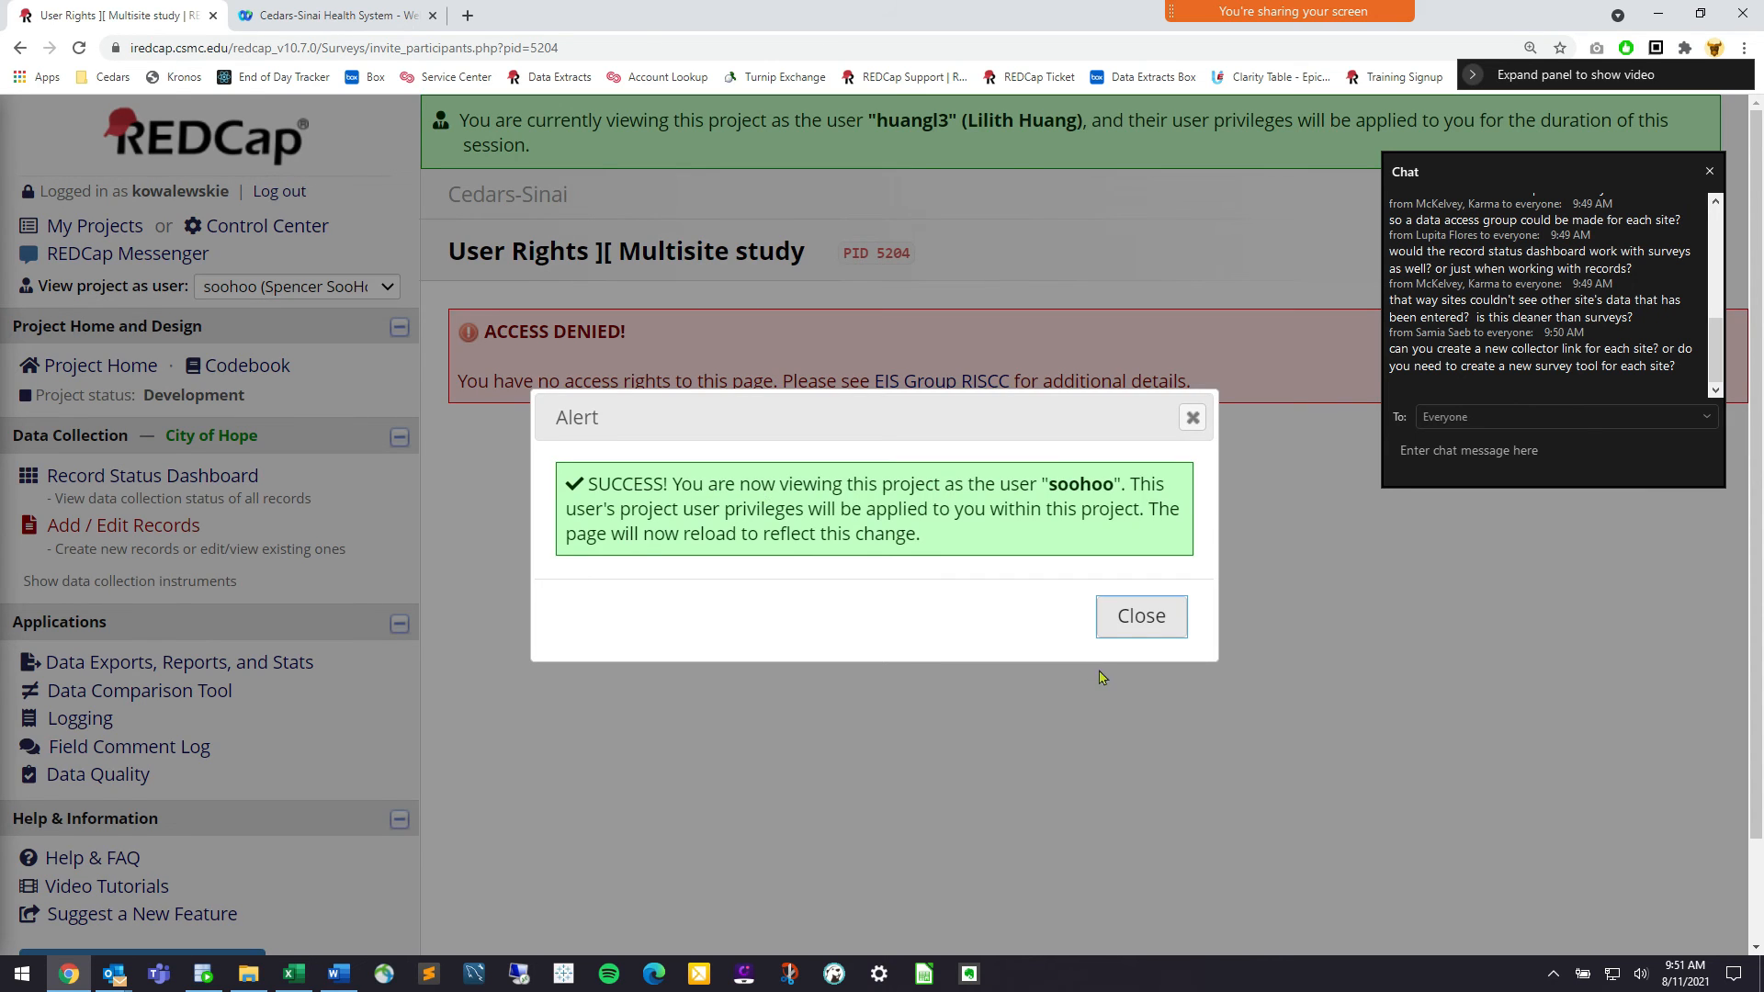
{"action": "left_click", "coordinate": [1162, 633]}
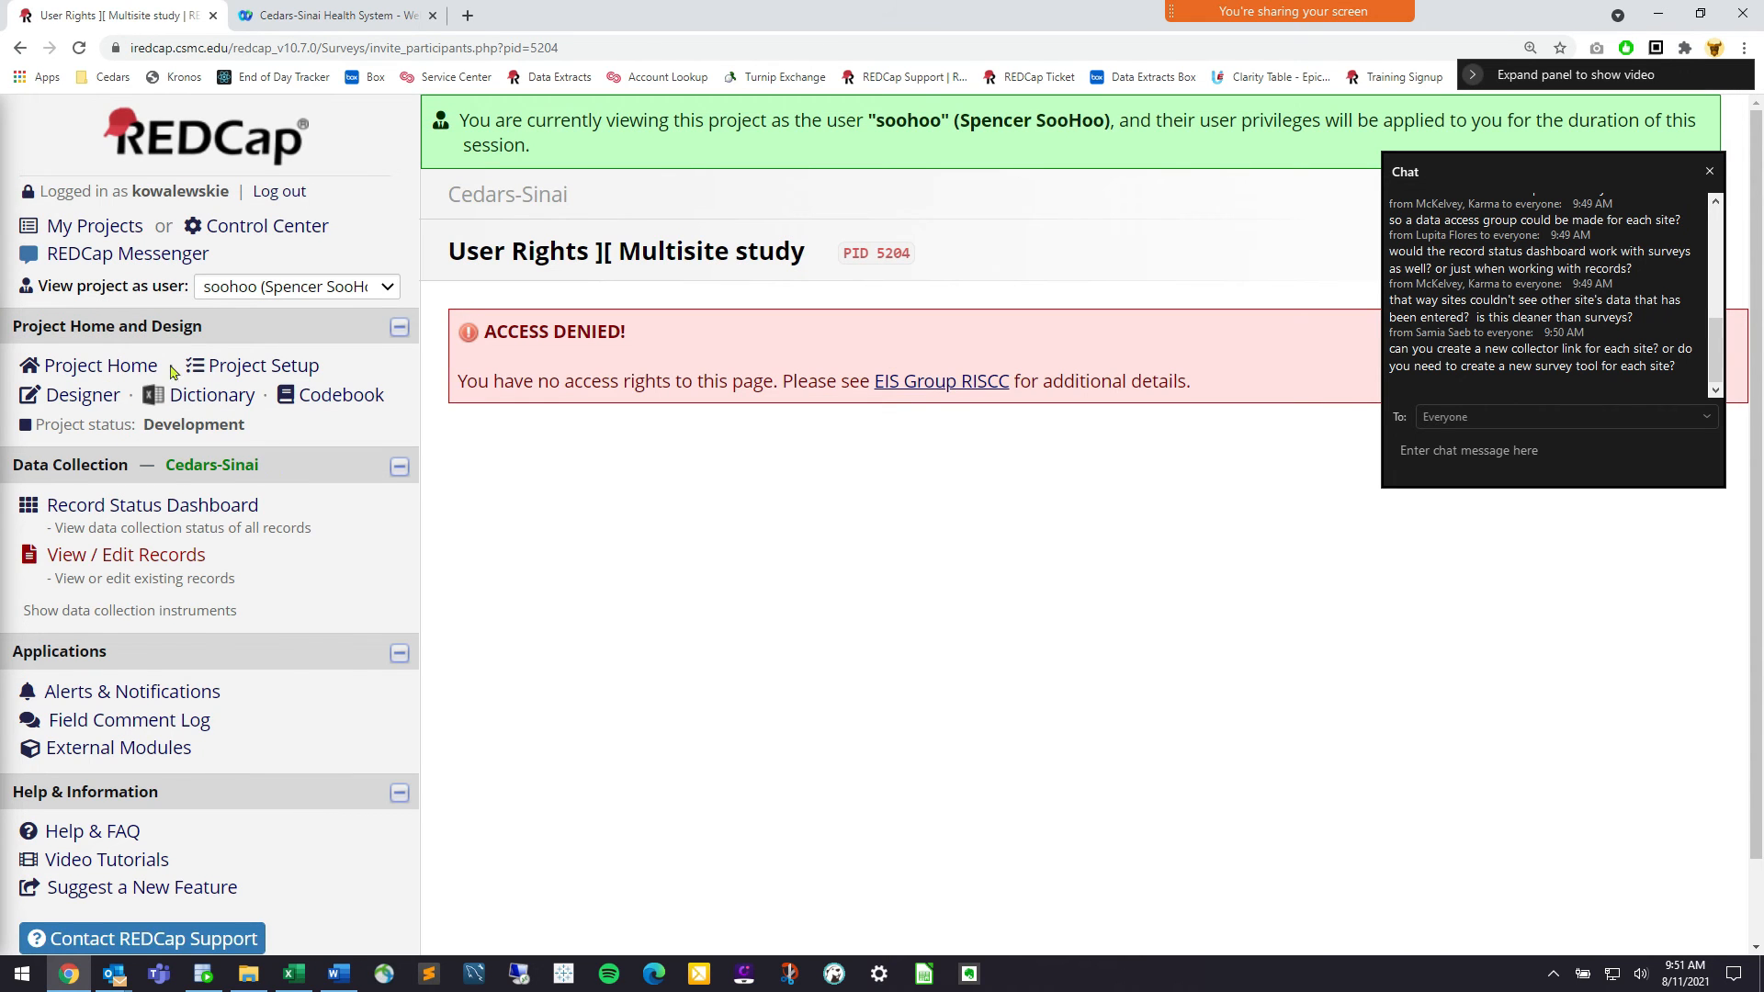
View the project as a user without a role and show the PHI Form Participant List
{"action": "left_click", "coordinate": [331, 287]}
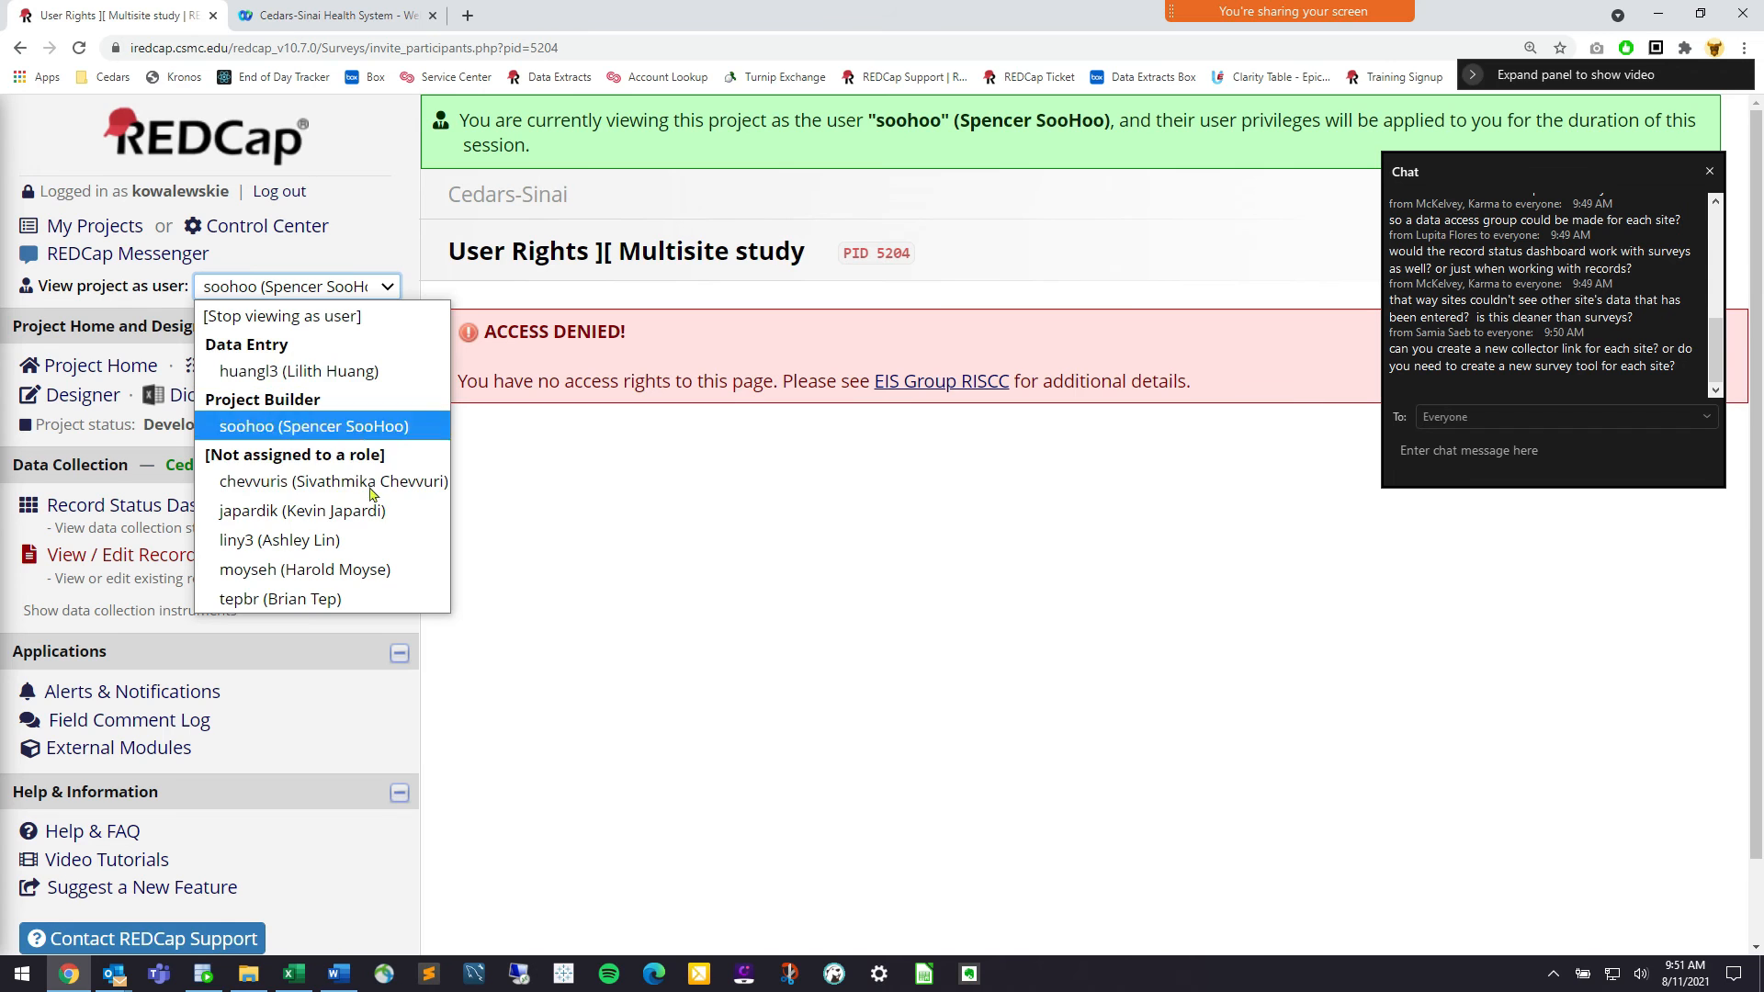
{"action": "left_click", "coordinate": [376, 487]}
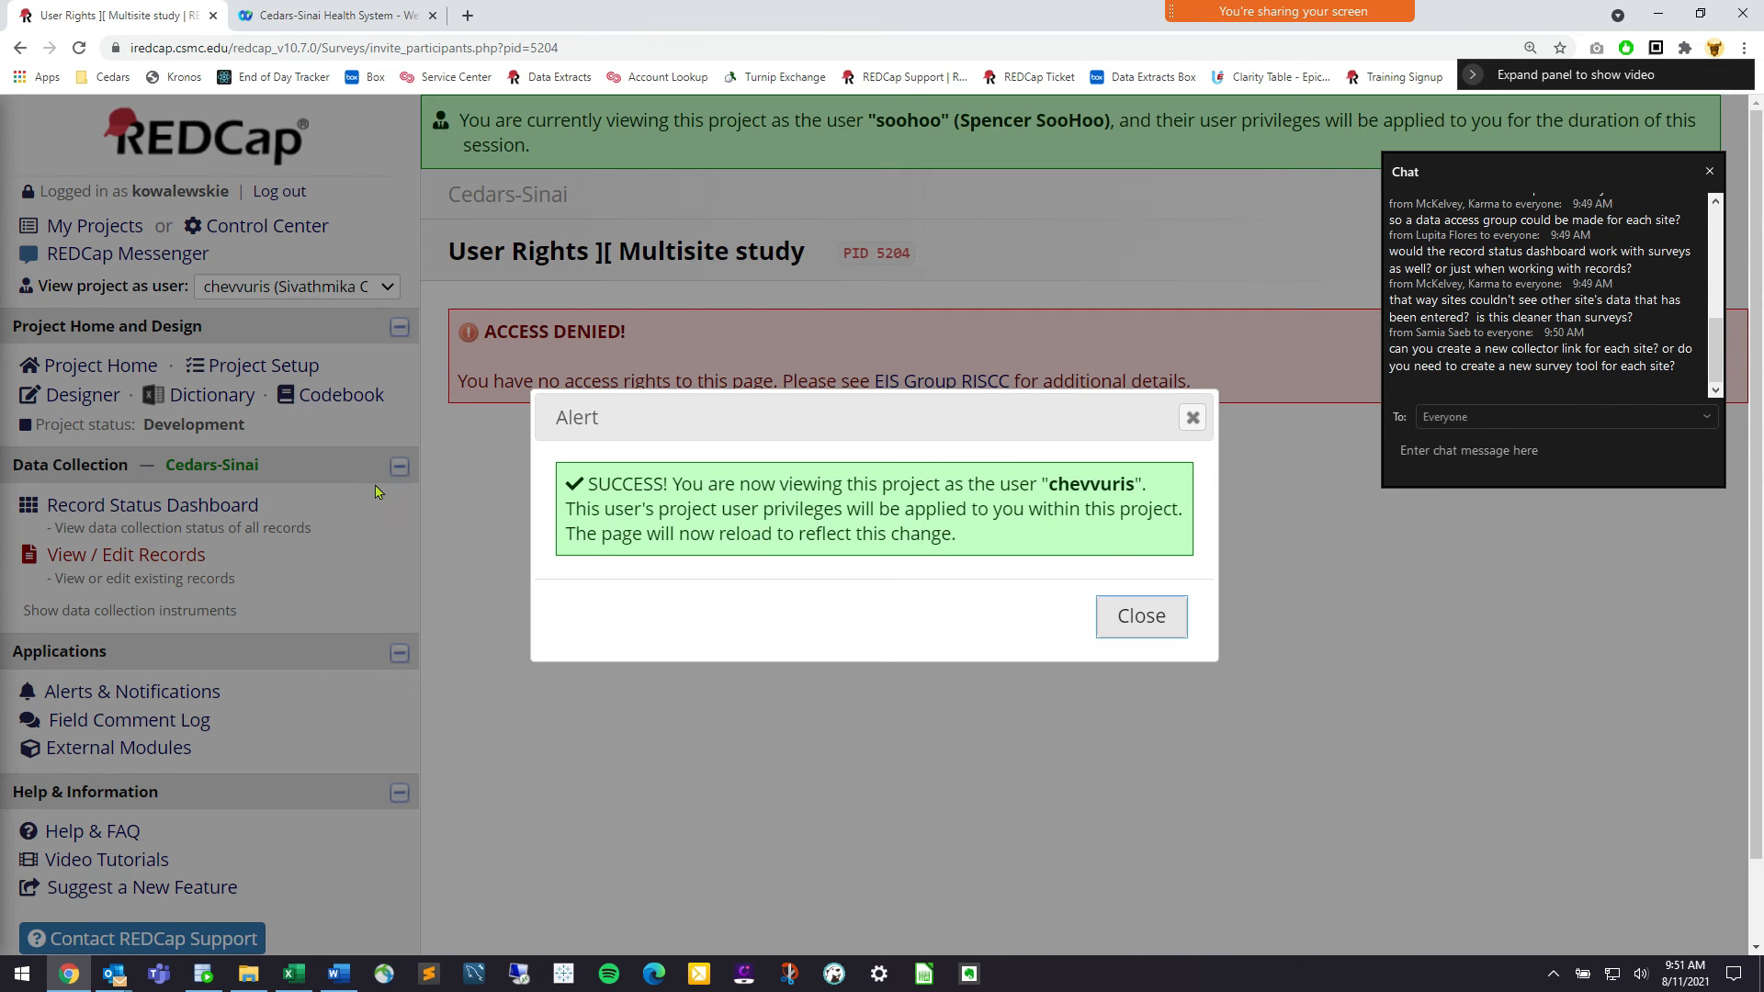
{"action": "left_click", "coordinate": [1142, 622]}
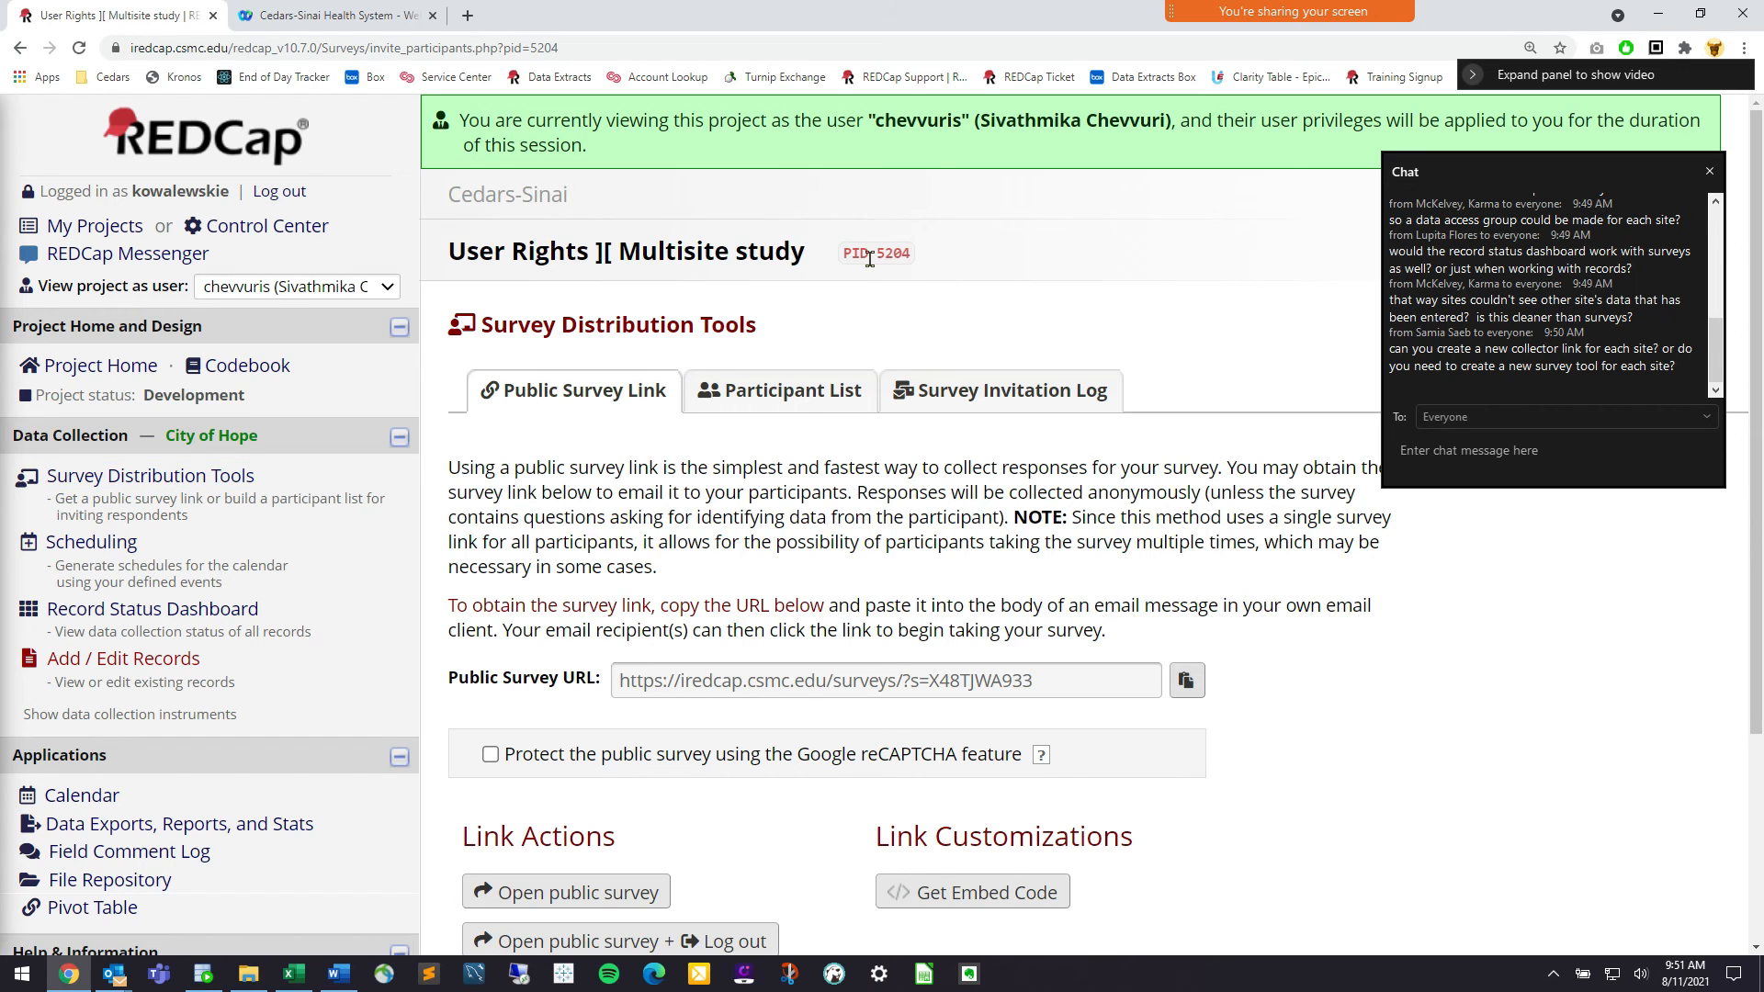
{"action": "left_click", "coordinate": [817, 407]}
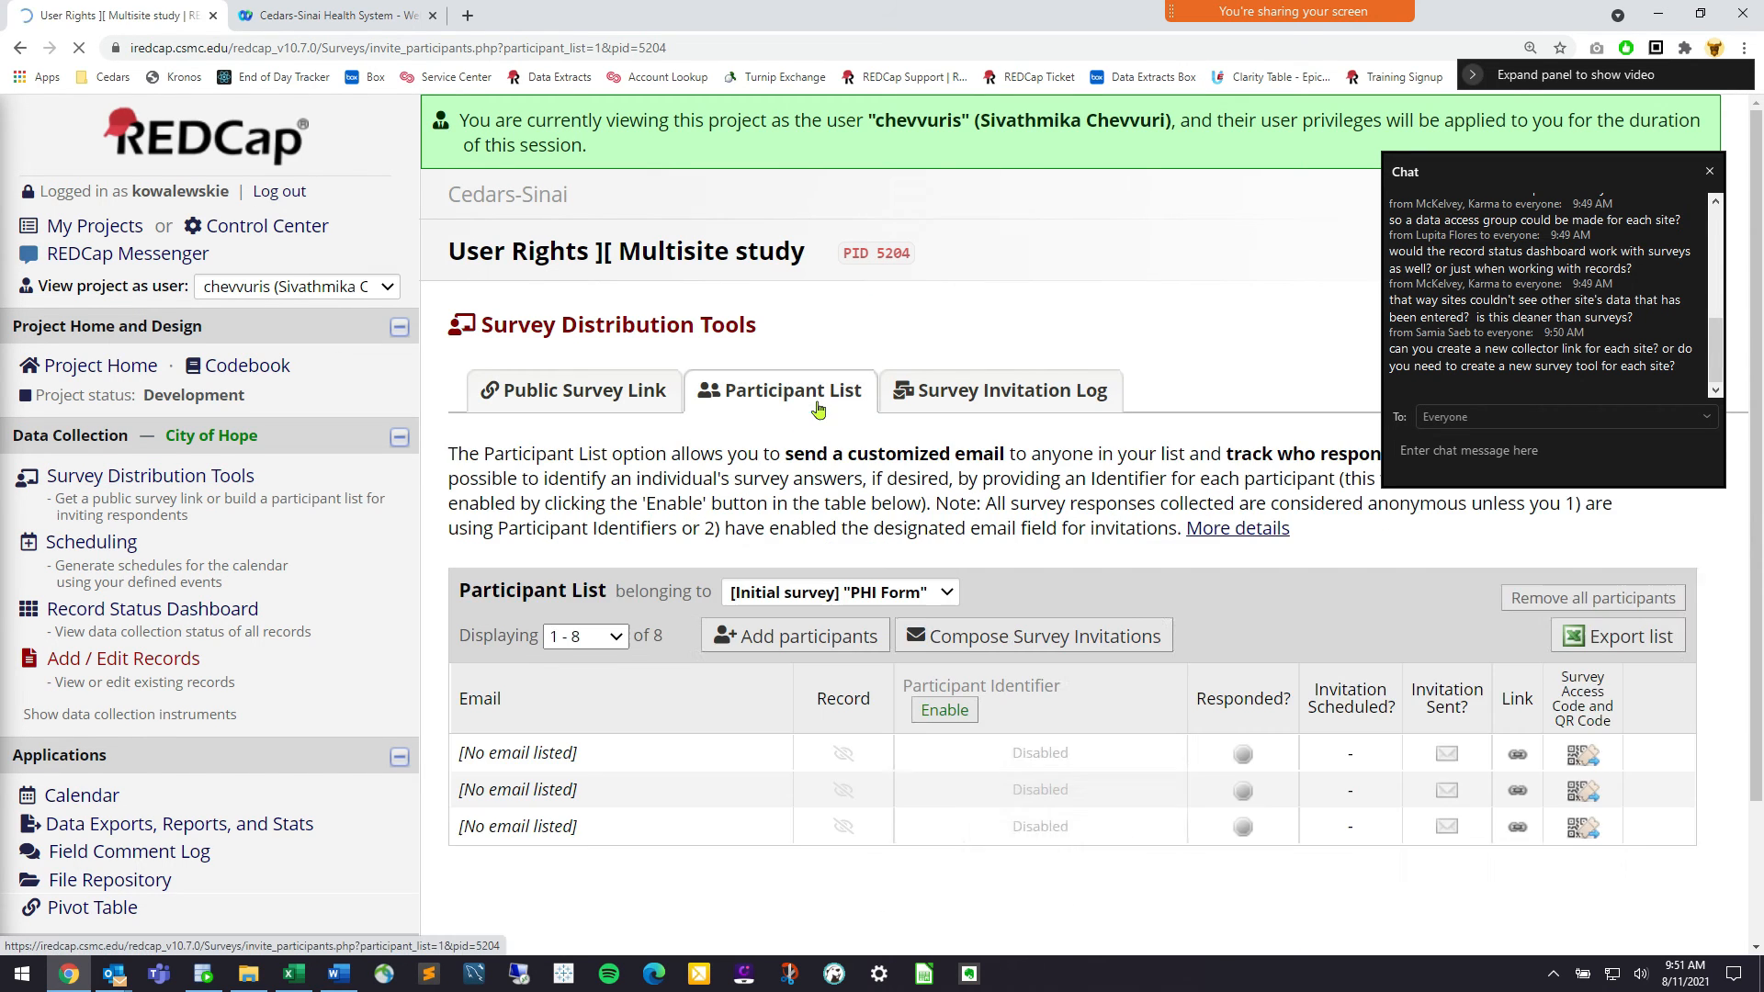
Add the participant's e-mail address to the PHI Form participant list
{"action": "scroll", "coordinate": [818, 407], "scroll_direction": "down", "scroll_amount": 2}
{"action": "left_click", "coordinate": [813, 459]}
{"action": "left_click", "coordinate": [1000, 738]}
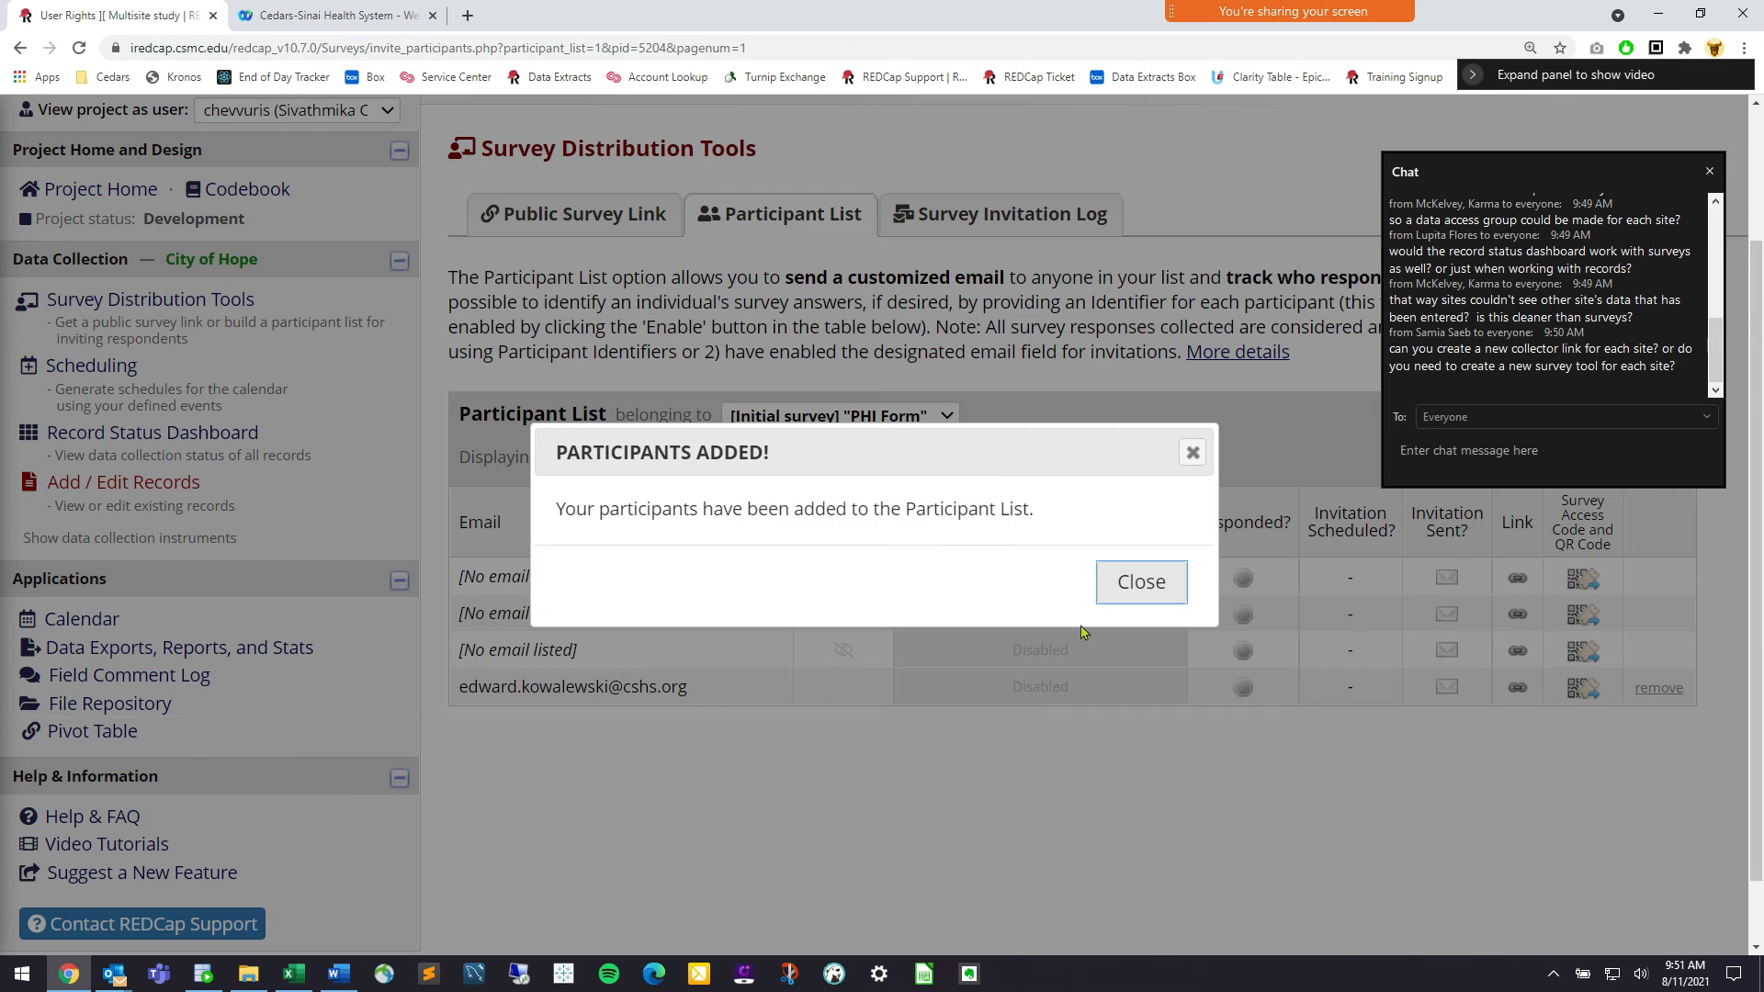
{"action": "left_click", "coordinate": [1141, 581]}
Send a PHI Form survey invitation with subject 'Test', then switch to the Outlook inbox
{"action": "left_click", "coordinate": [937, 462]}
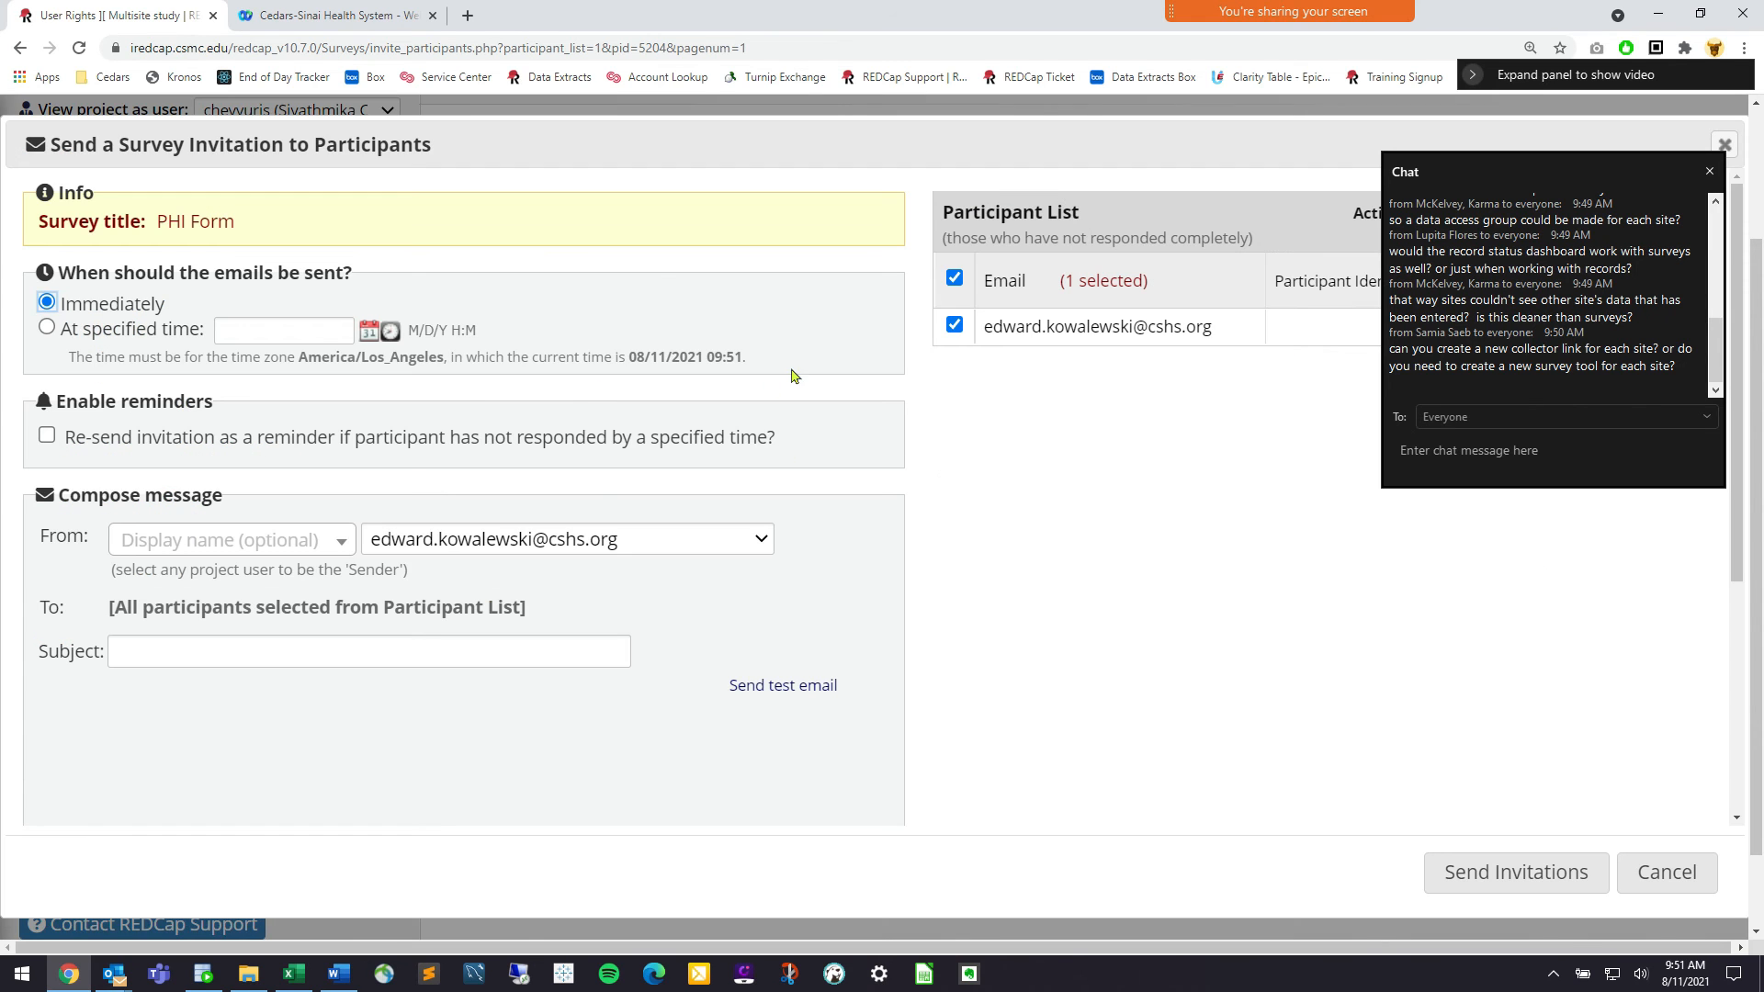
{"action": "left_click", "coordinate": [428, 649]}
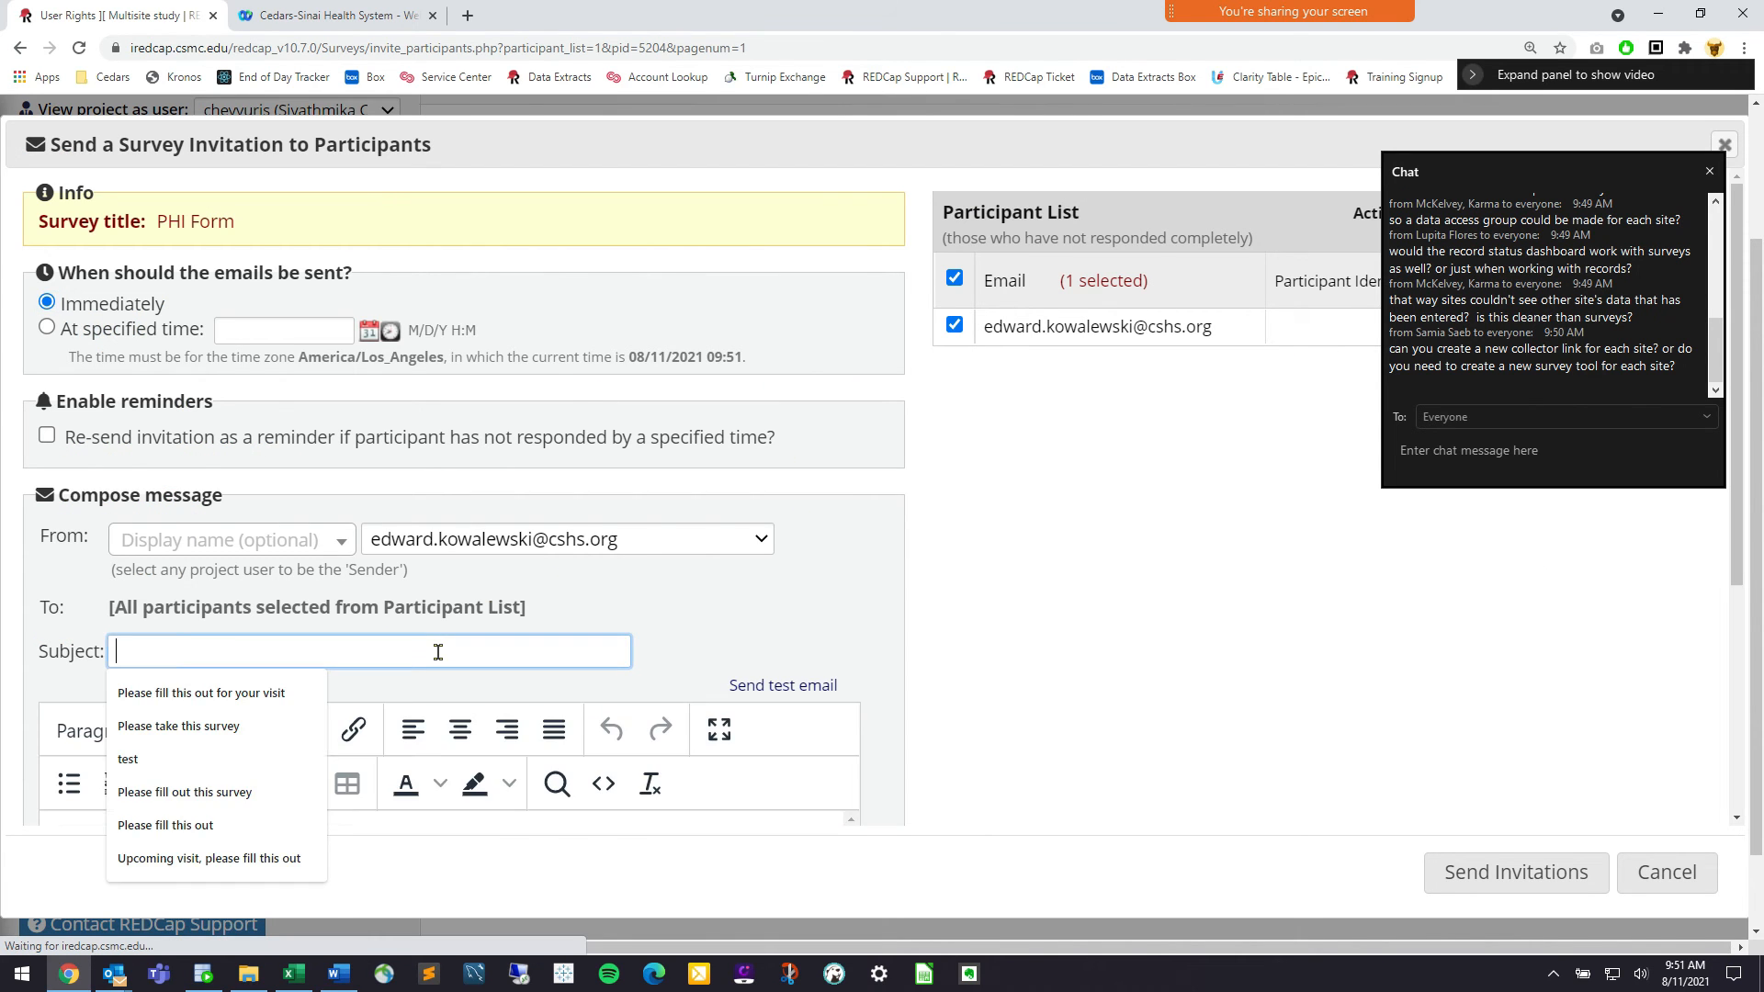
{"action": "type", "text": "Test"}
{"action": "scroll", "coordinate": [699, 583], "scroll_direction": "down", "scroll_amount": 4}
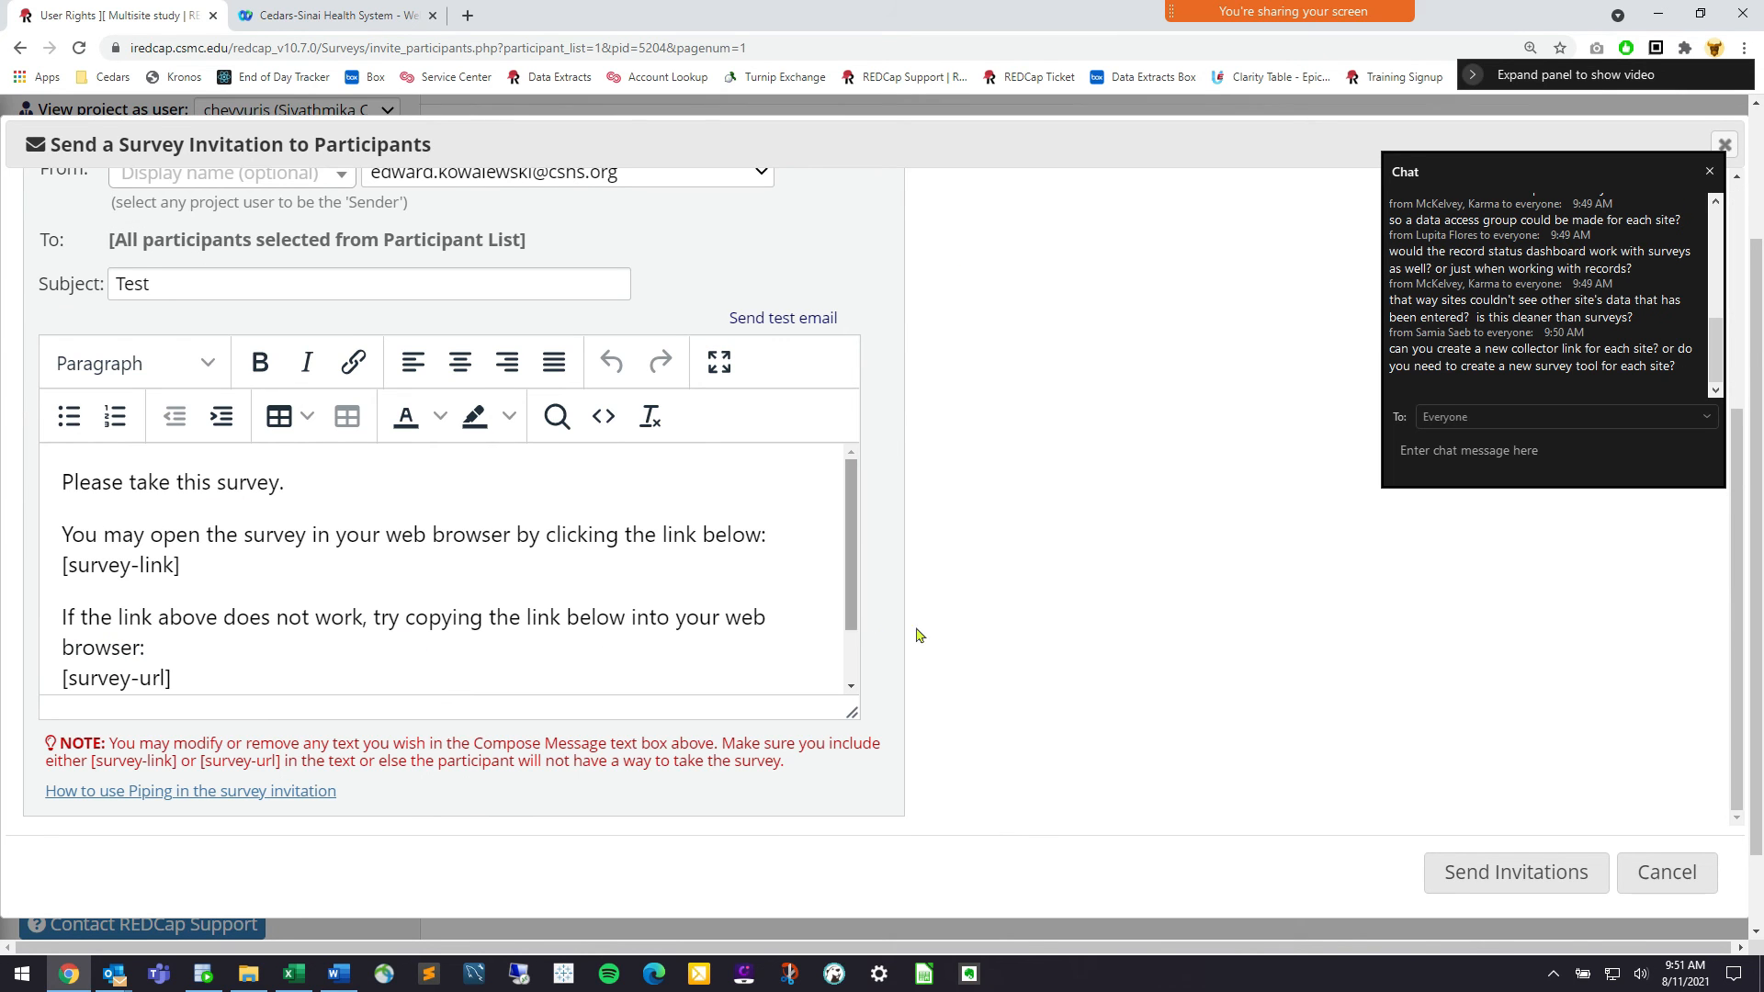
{"action": "left_click", "coordinate": [1474, 868]}
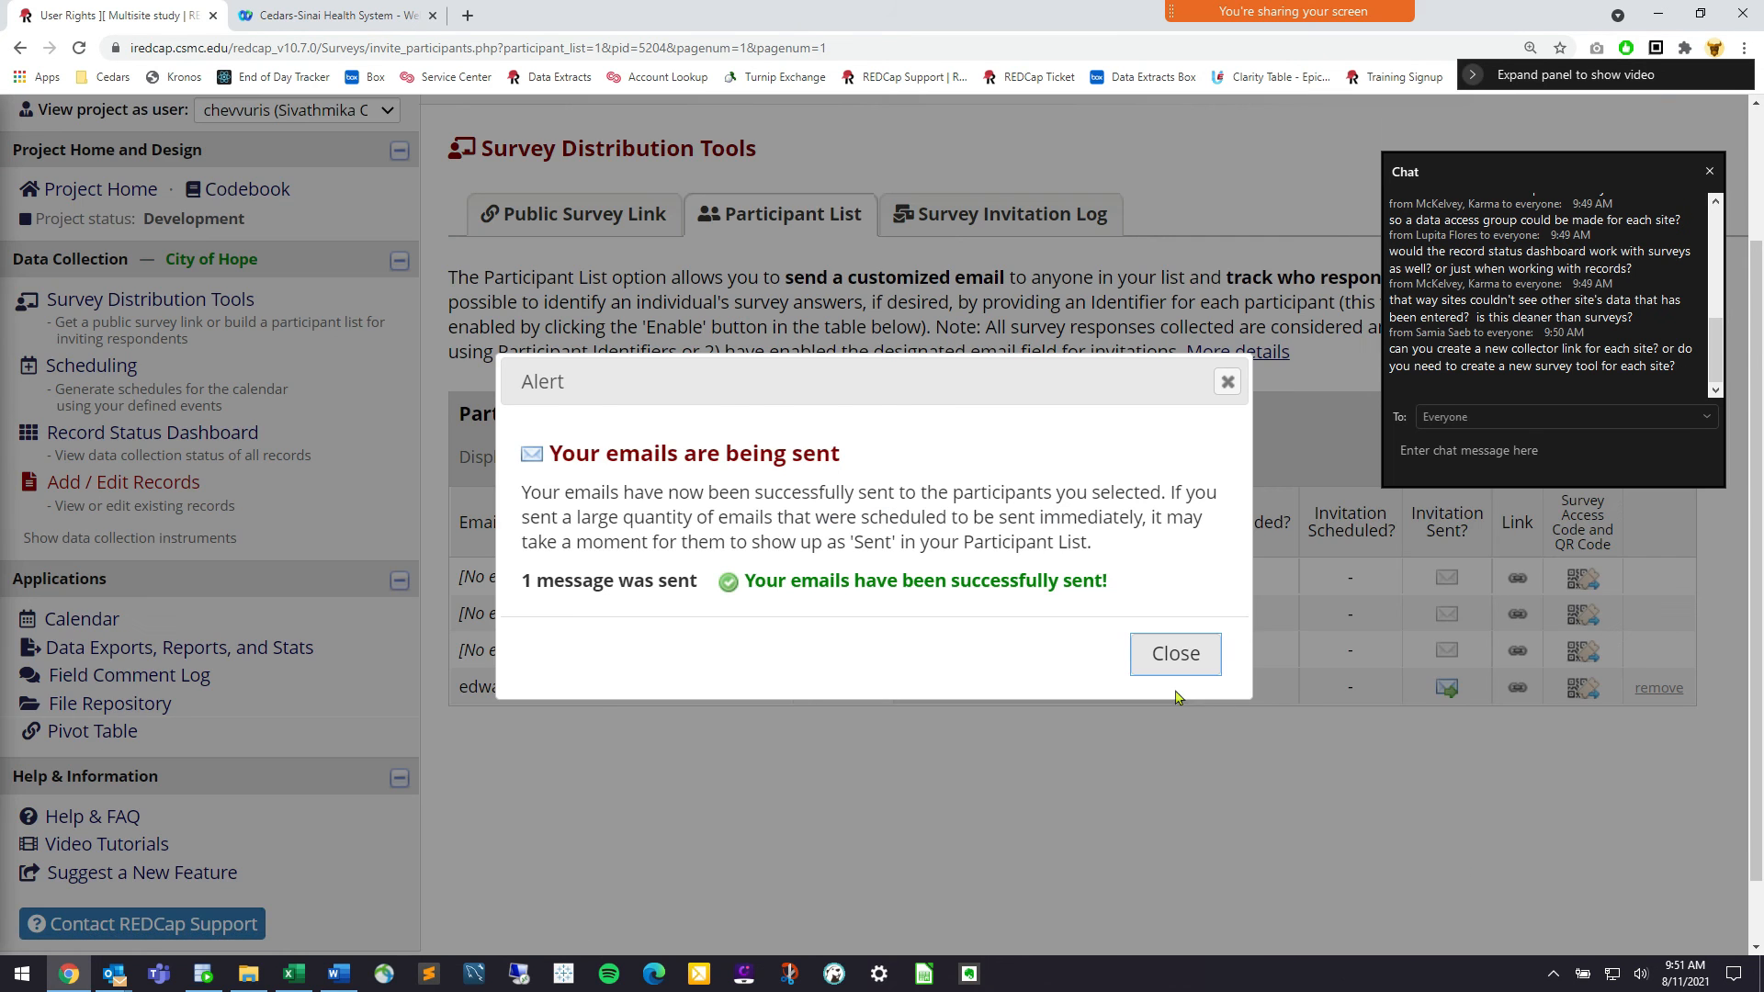
{"action": "left_click", "coordinate": [1177, 680]}
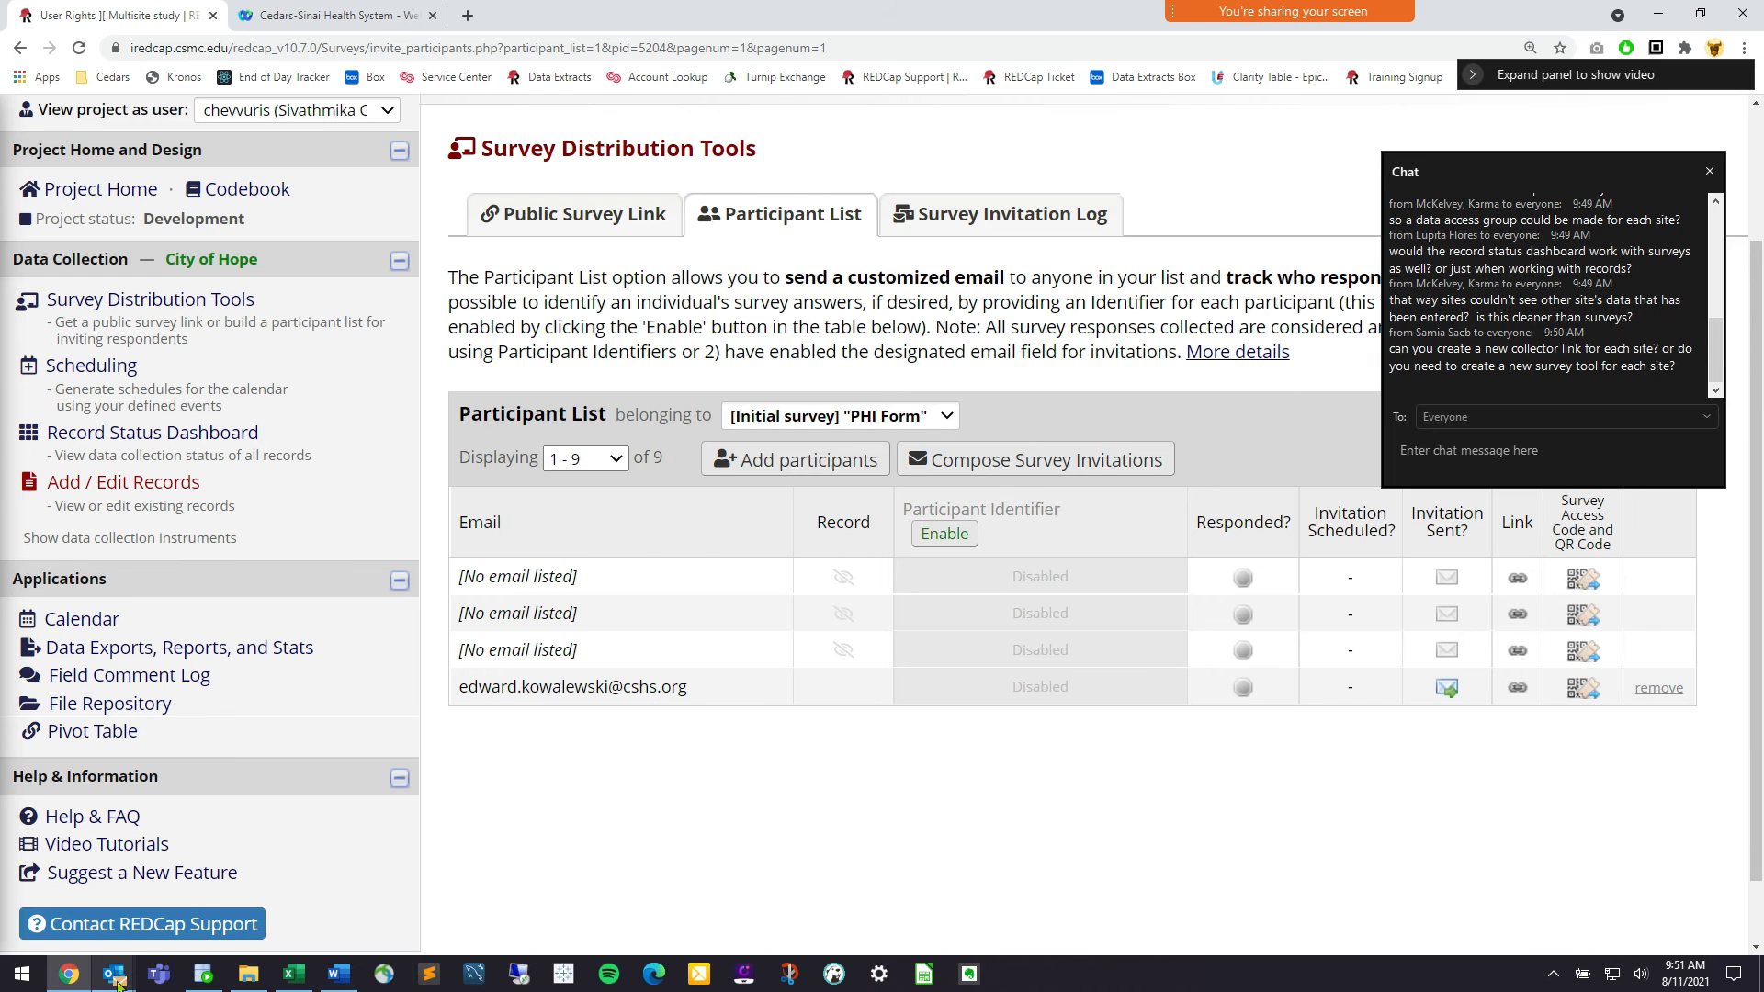
{"action": "mouse_move", "coordinate": [115, 978]}
{"action": "left_click", "coordinate": [98, 877]}
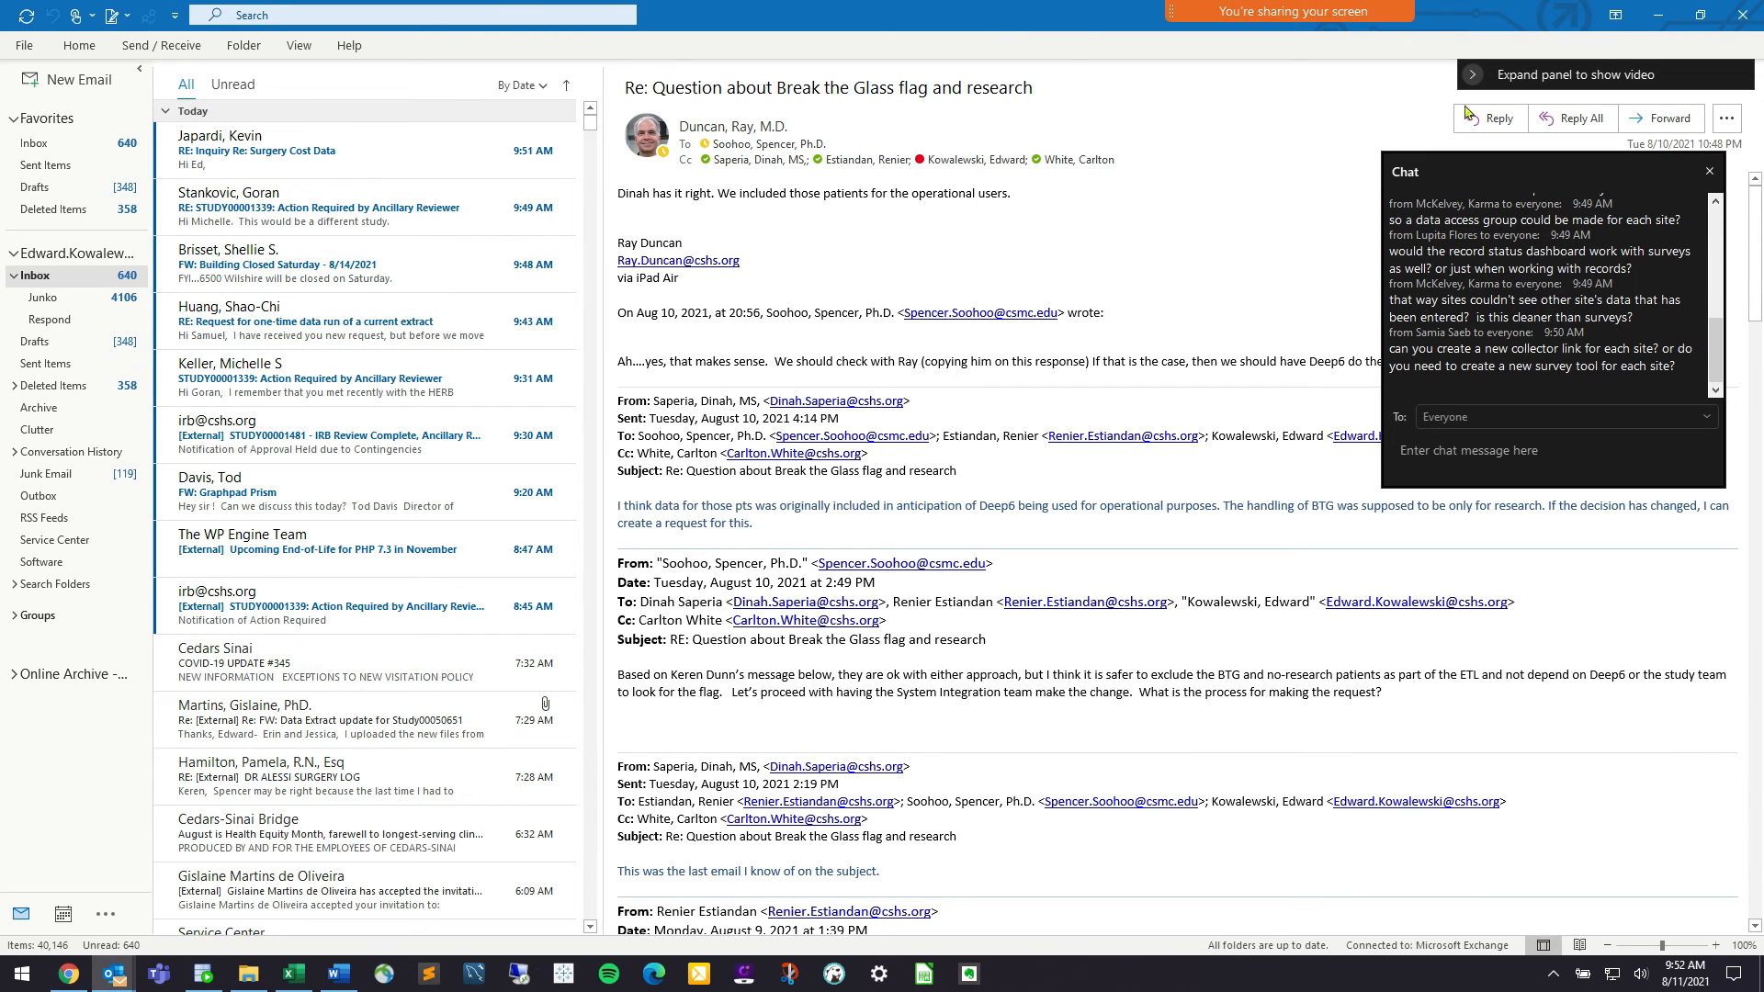
{"action": "left_click", "coordinate": [1653, 24]}
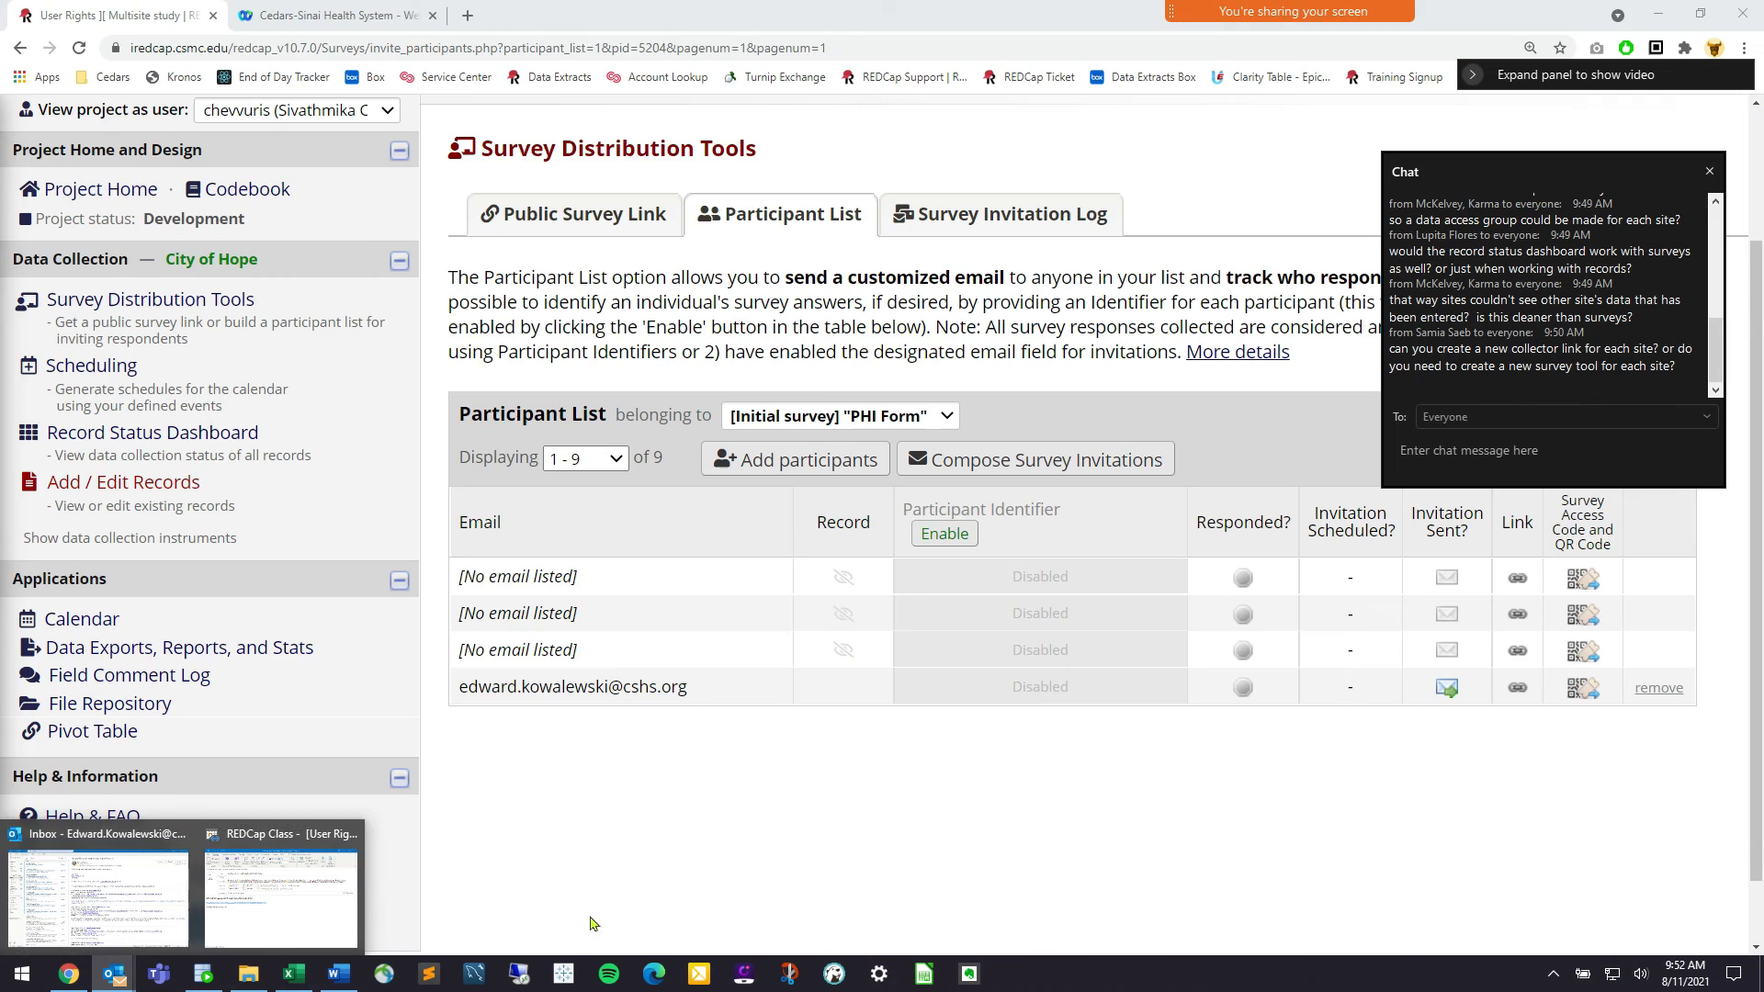
{"action": "left_click", "coordinate": [949, 210]}
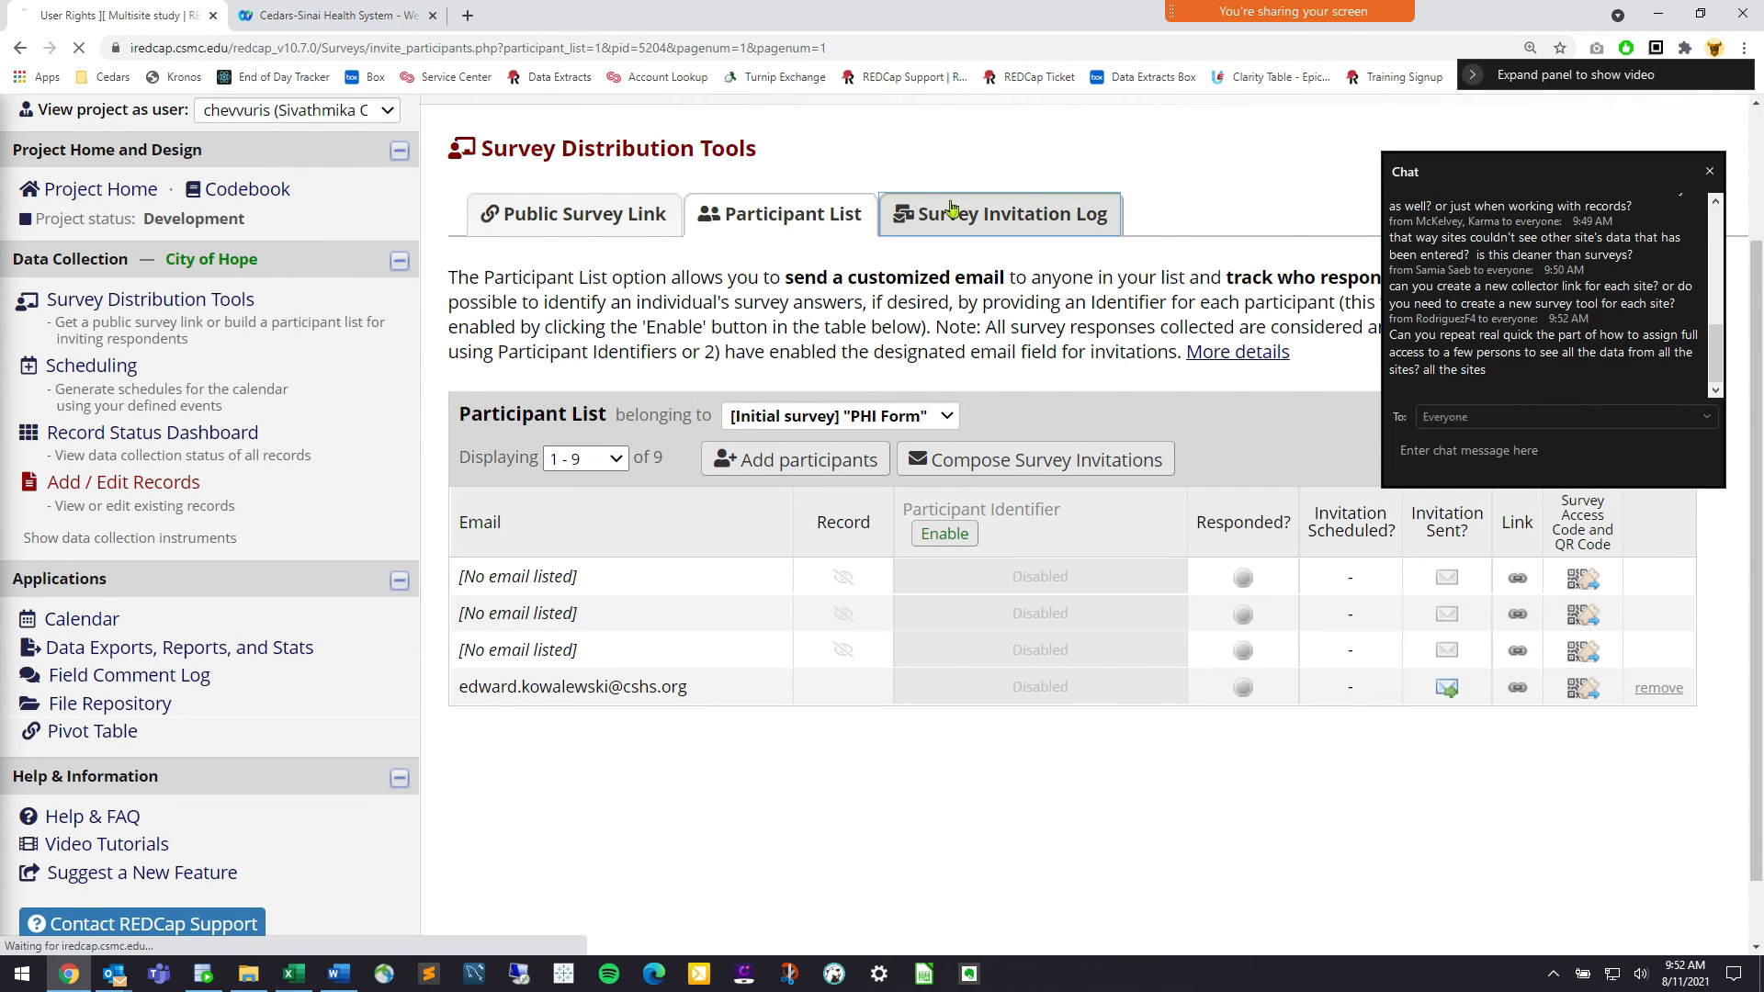
View the sent invitation in the Survey Invitation Log and open its PHI Form survey link
{"action": "scroll", "coordinate": [740, 548], "scroll_direction": "down", "scroll_amount": 1}
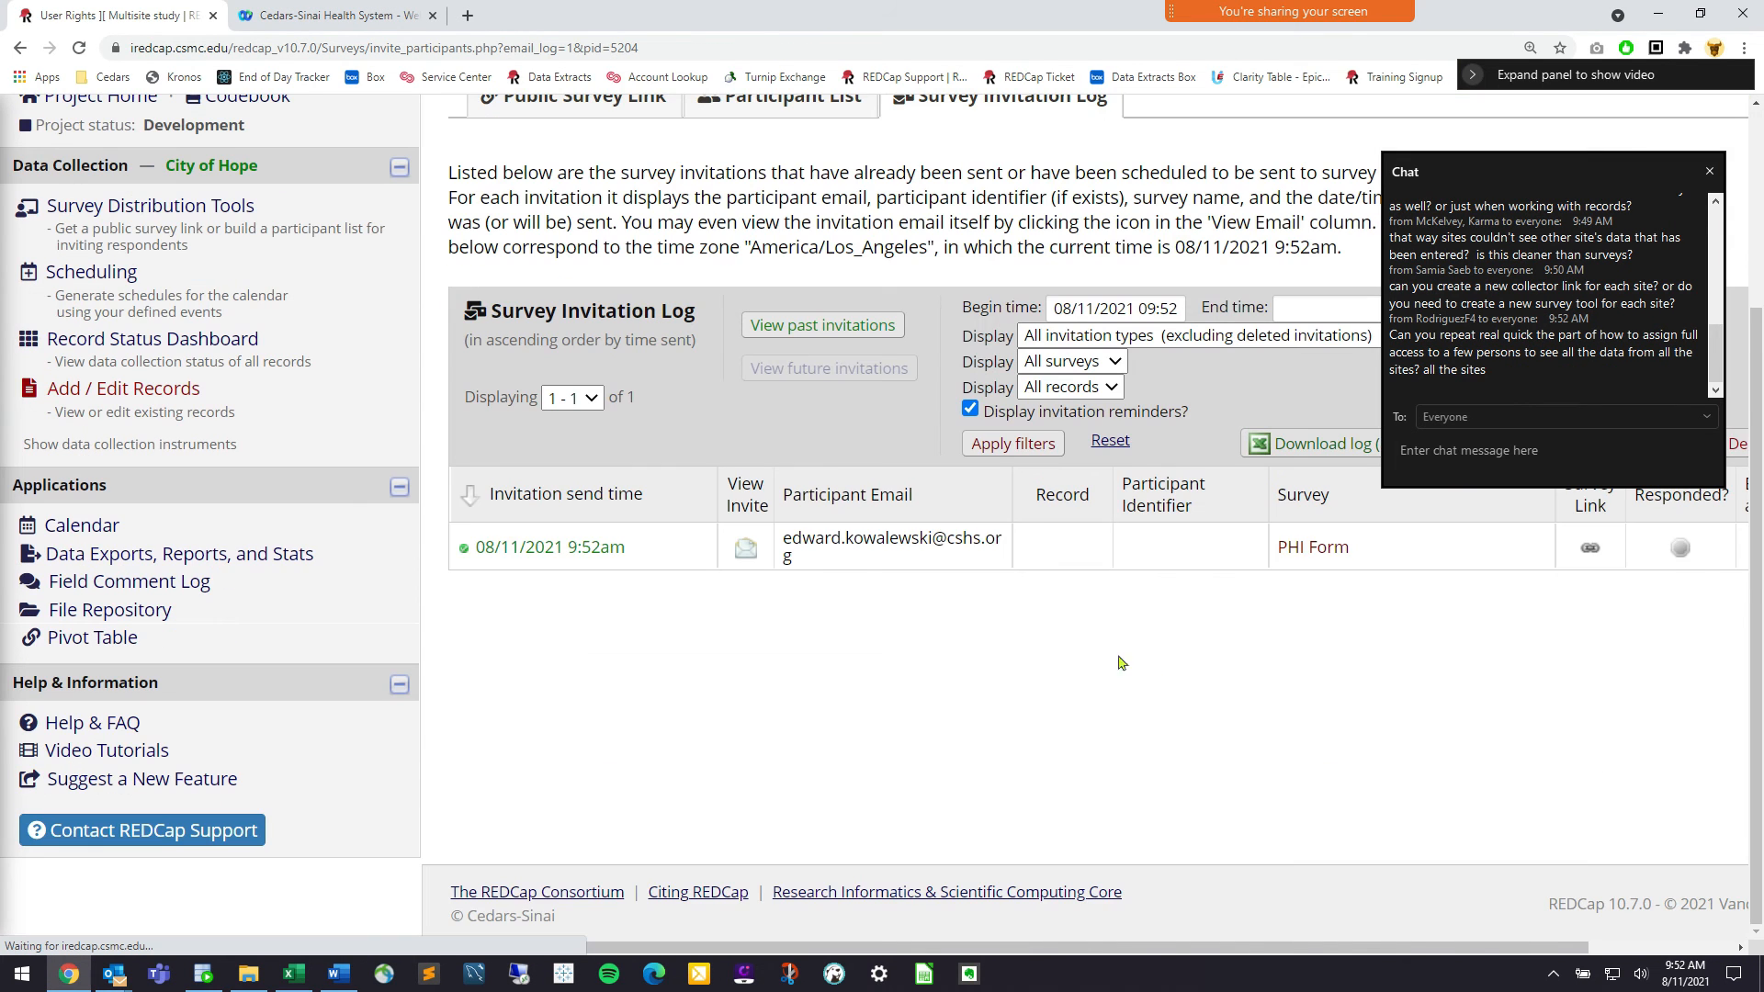
{"action": "left_click", "coordinate": [744, 548]}
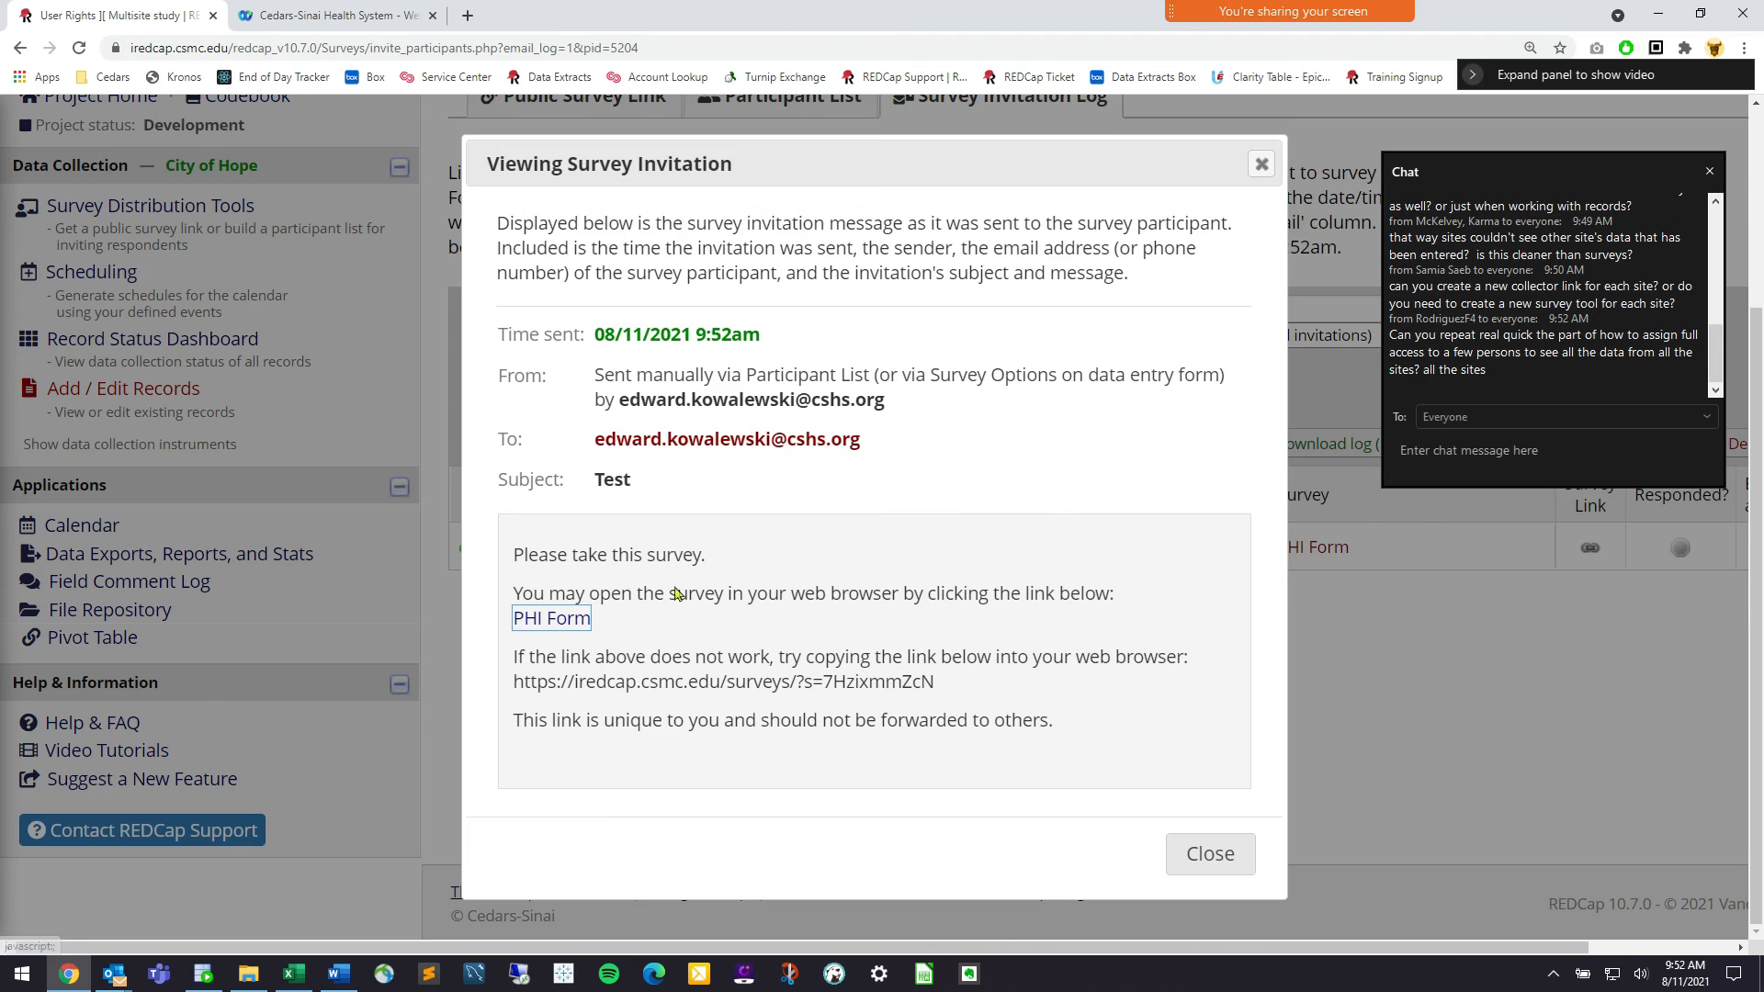
{"action": "left_click", "coordinate": [582, 620]}
Enter test answers for first name, last name, address 12, city 123 and zip 1235
{"action": "left_click", "coordinate": [1060, 346]}
{"action": "type", "text": "Test"}
{"action": "key", "text": "Tab"}
{"action": "type", "text": "Pateitn"}
{"action": "key", "text": "Tab"}
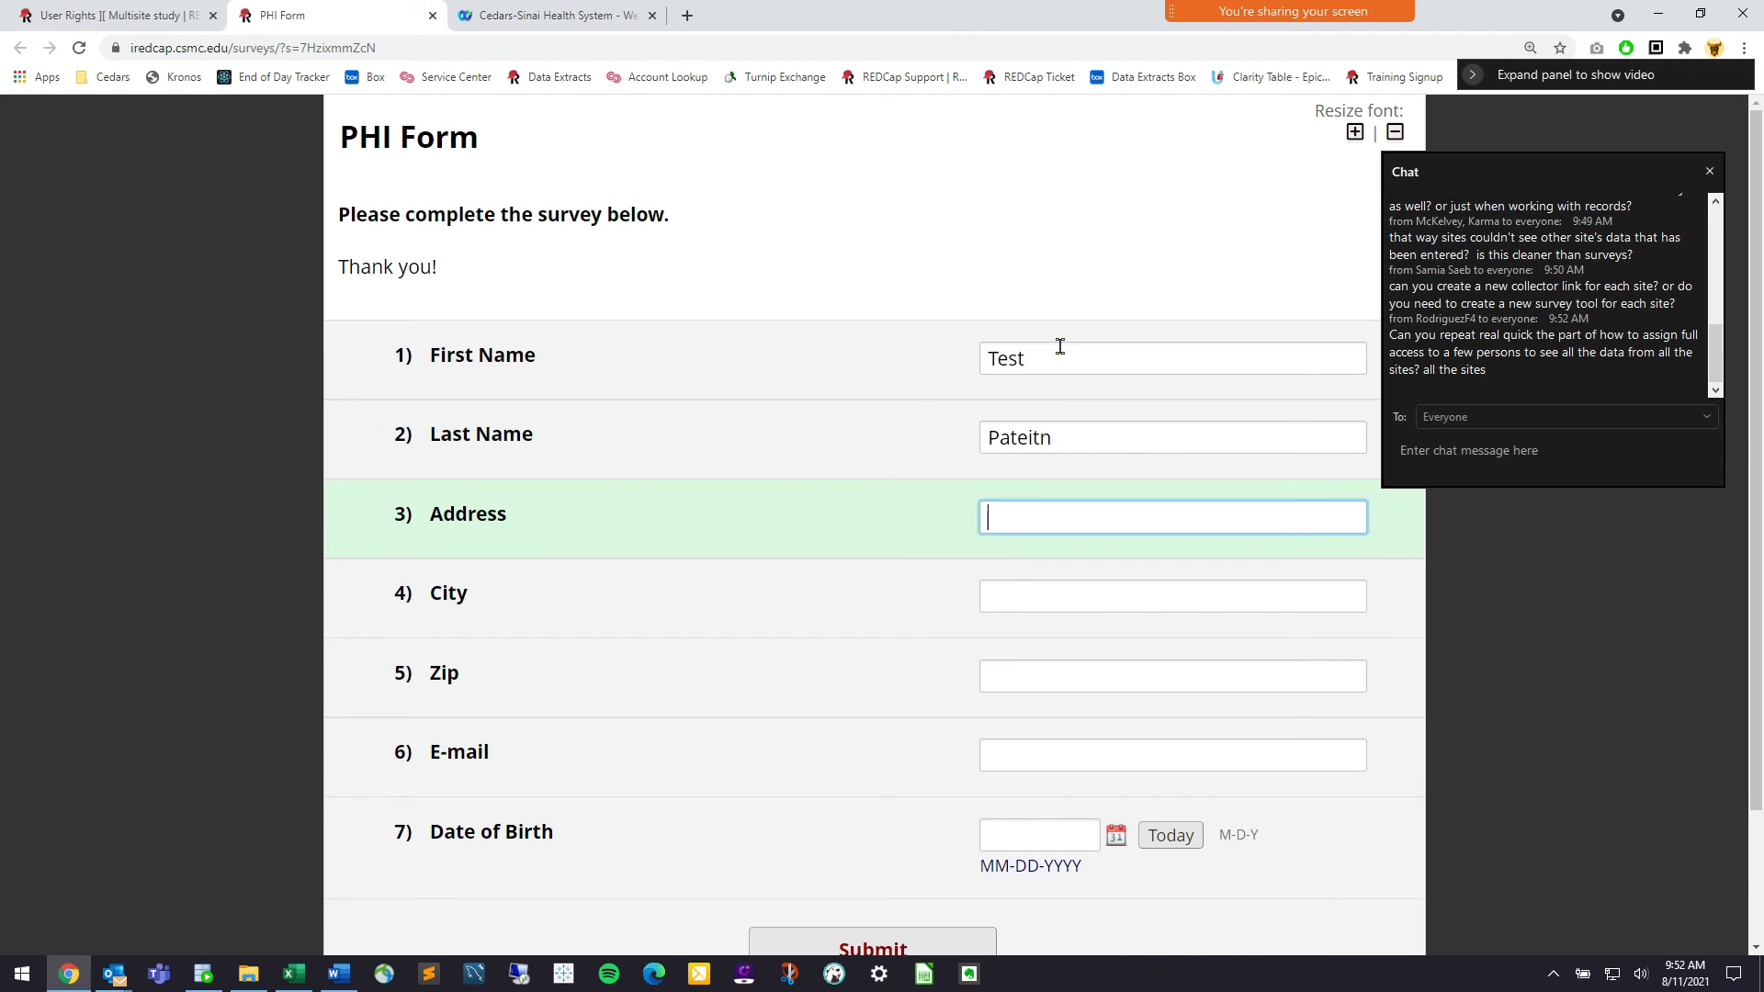
{"action": "type", "text": "12"}
{"action": "key", "text": "Tab"}
{"action": "type", "text": "123"}
{"action": "key", "text": "Tab"}
{"action": "type", "text": "1235"}
Fill in a test e-mail address, set Date of Birth to today, and submit the survey
{"action": "key", "text": "Tab"}
{"action": "type", "text": "test@est."}
{"action": "key", "text": "BackSpace"}
{"action": "key", "text": "BackSpace"}
{"action": "type", "text": "test.com"}
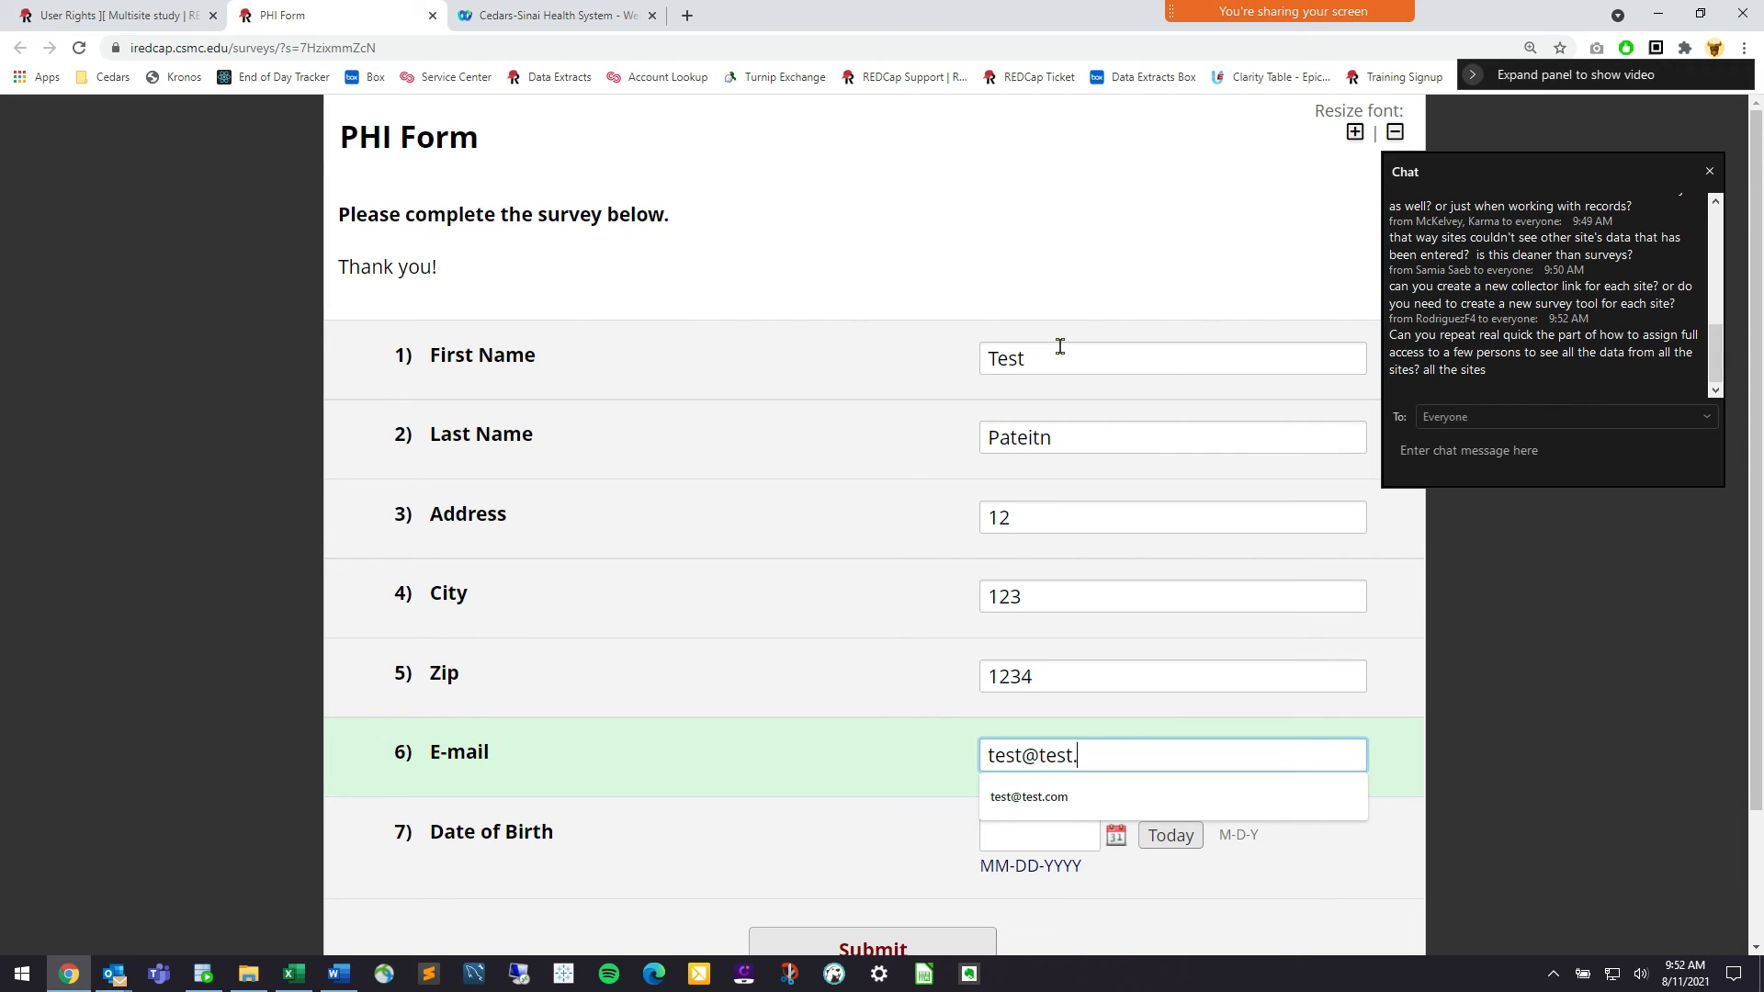
{"action": "key", "text": "Tab"}
{"action": "left_click", "coordinate": [1170, 835]}
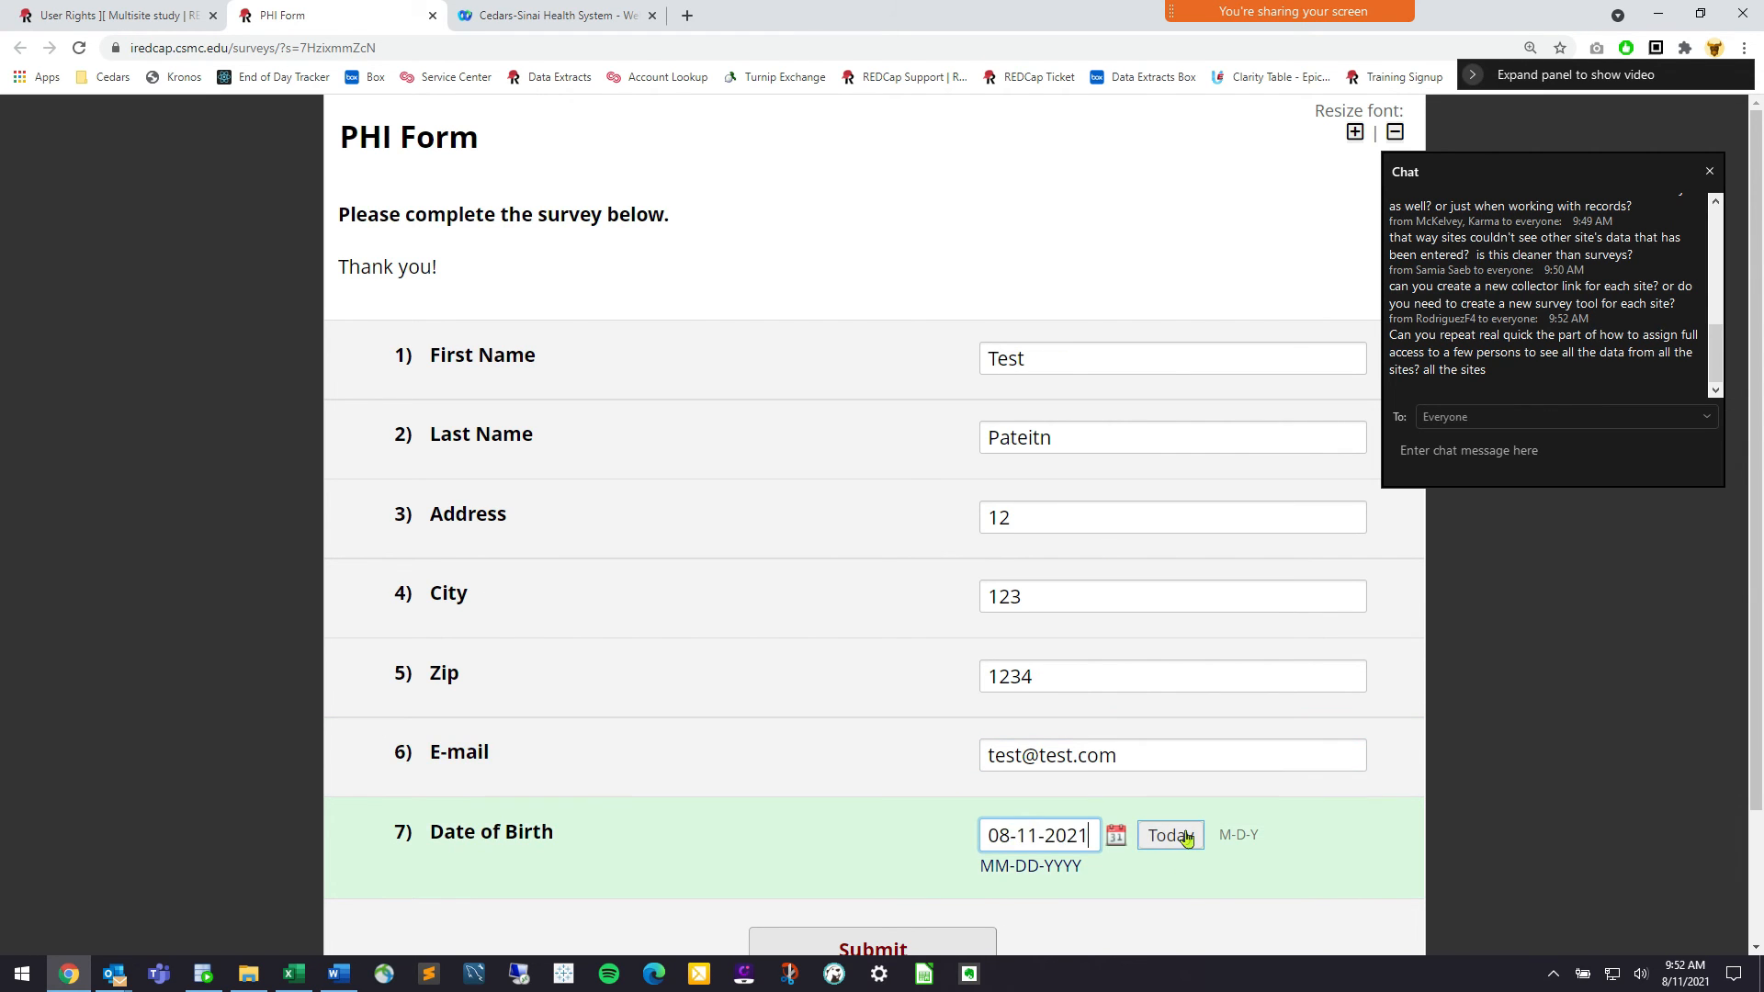
{"action": "scroll", "coordinate": [862, 830], "scroll_direction": "down", "scroll_amount": 1}
{"action": "left_click", "coordinate": [846, 828]}
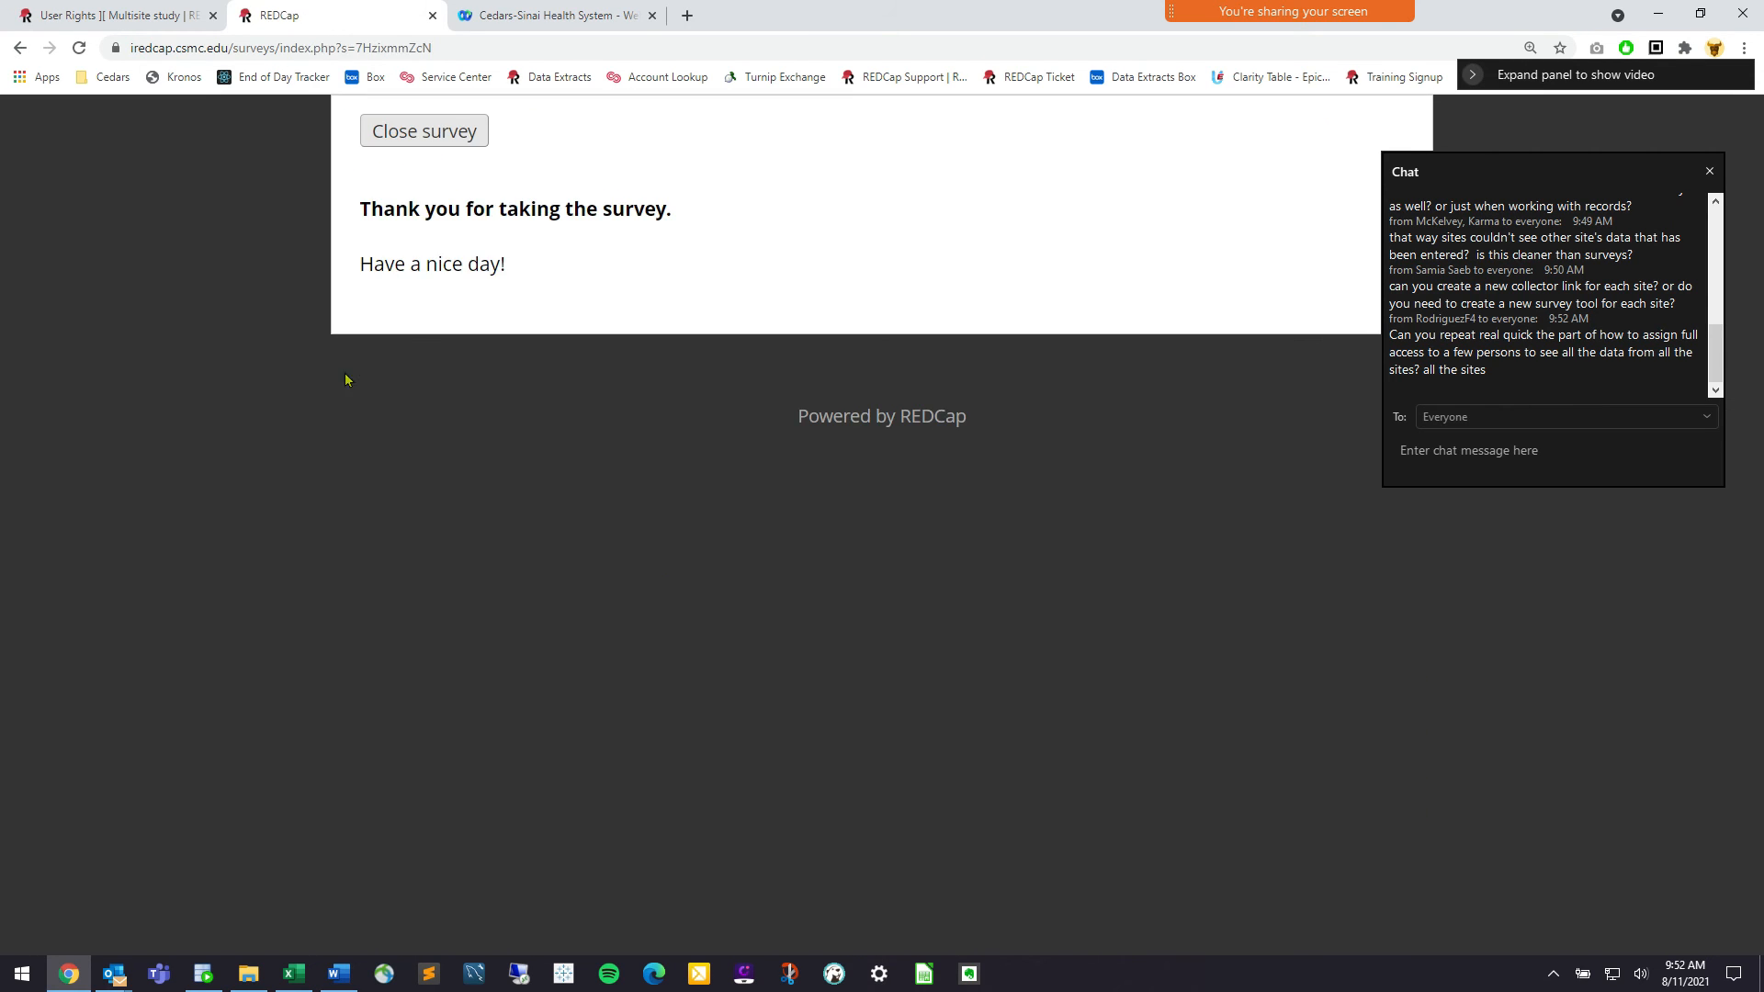
Return to the REDCap project and close the survey invitation preview
{"action": "left_click", "coordinate": [166, 13]}
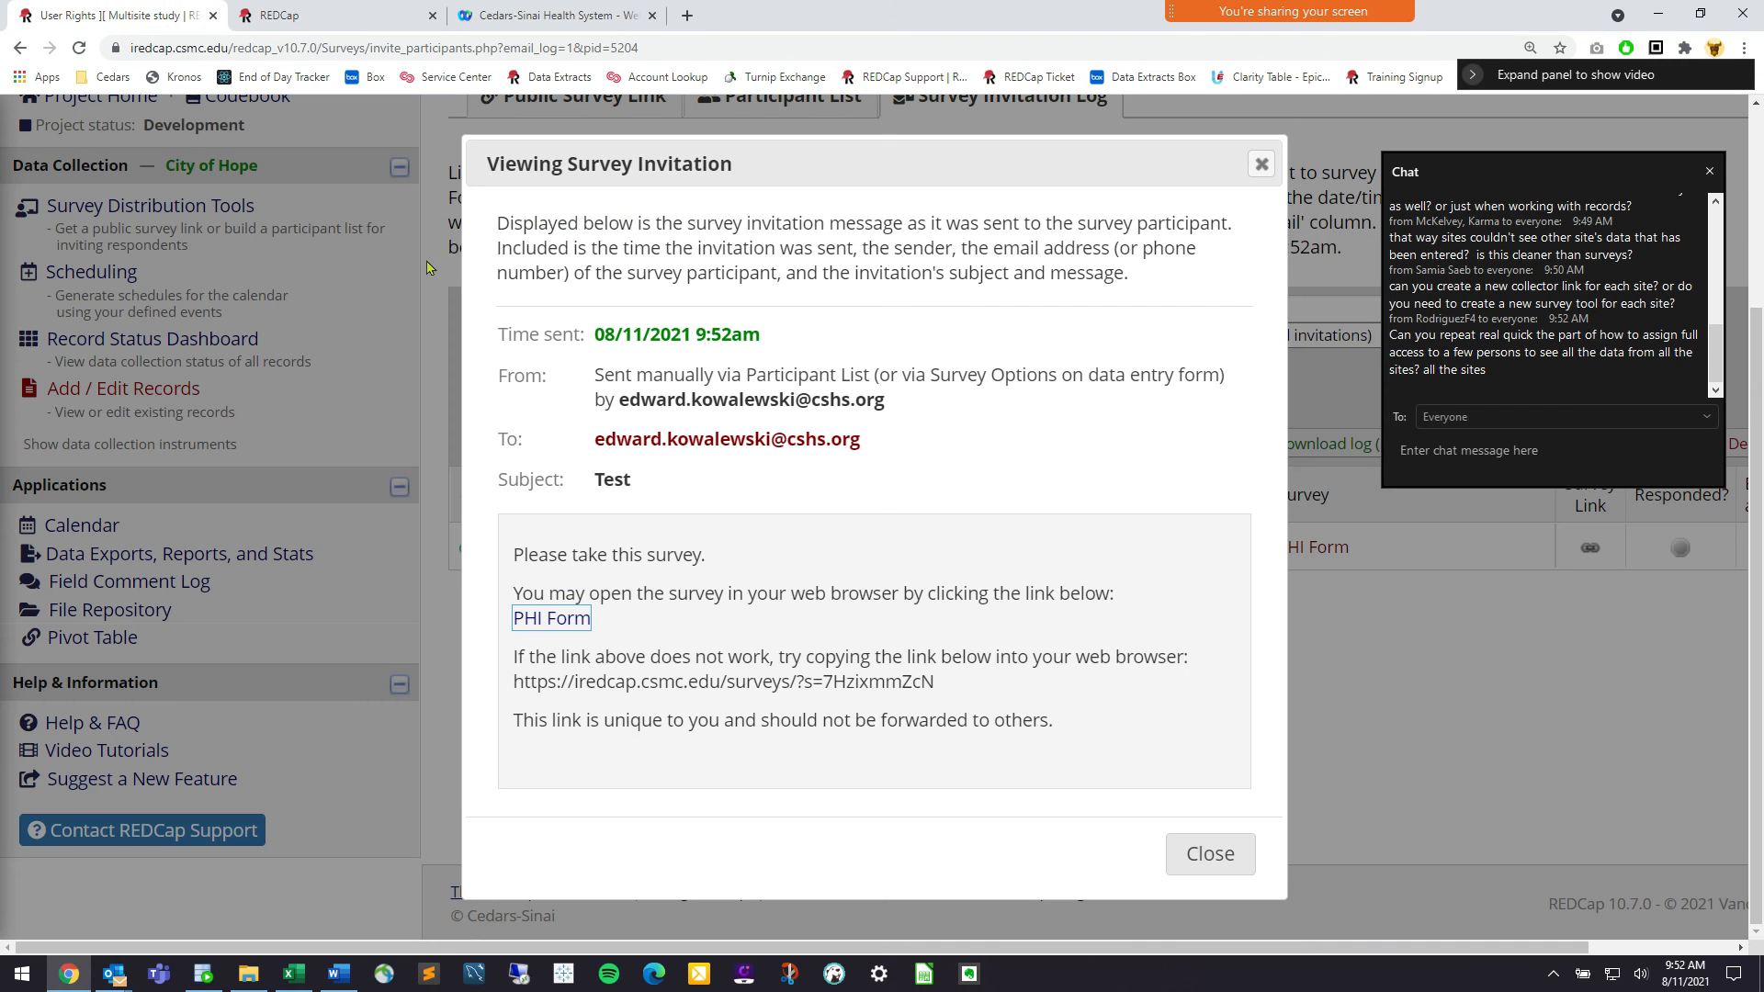
{"action": "left_click", "coordinate": [1204, 851]}
{"action": "scroll", "coordinate": [652, 650], "scroll_direction": "up", "scroll_amount": 3}
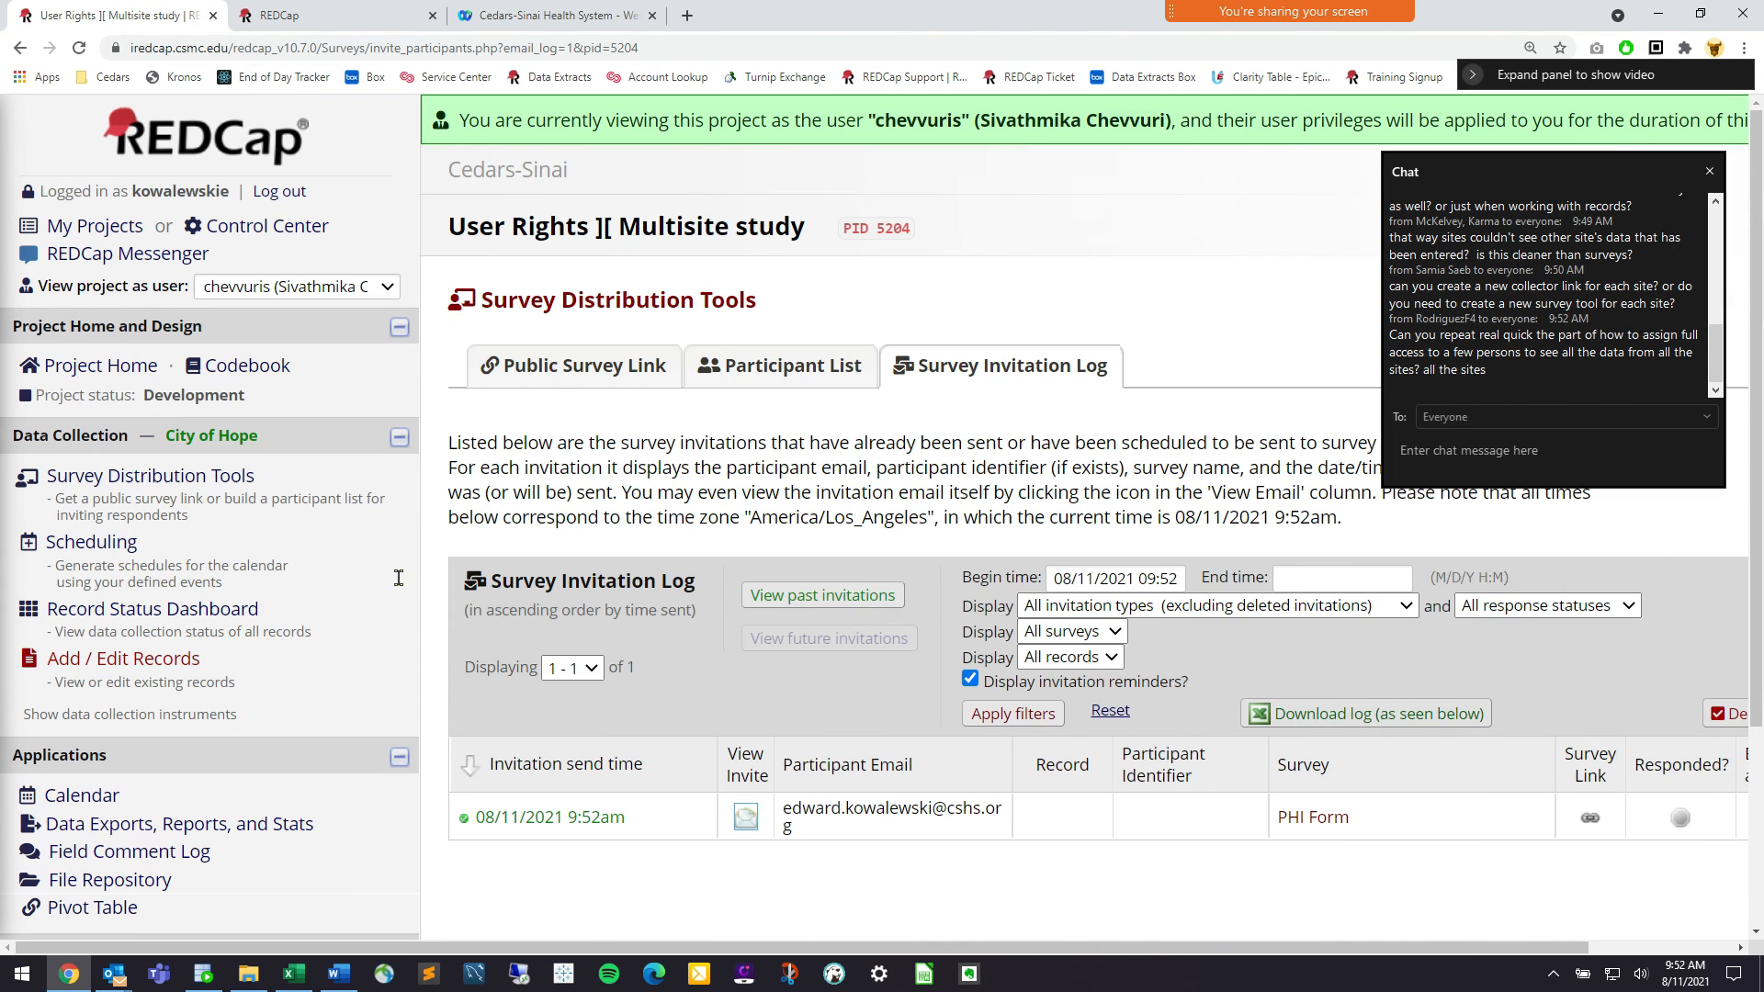
On the Record Status Dashboard, choose [Stop viewing as user] so all 9 records appear
{"action": "left_click", "coordinate": [181, 625]}
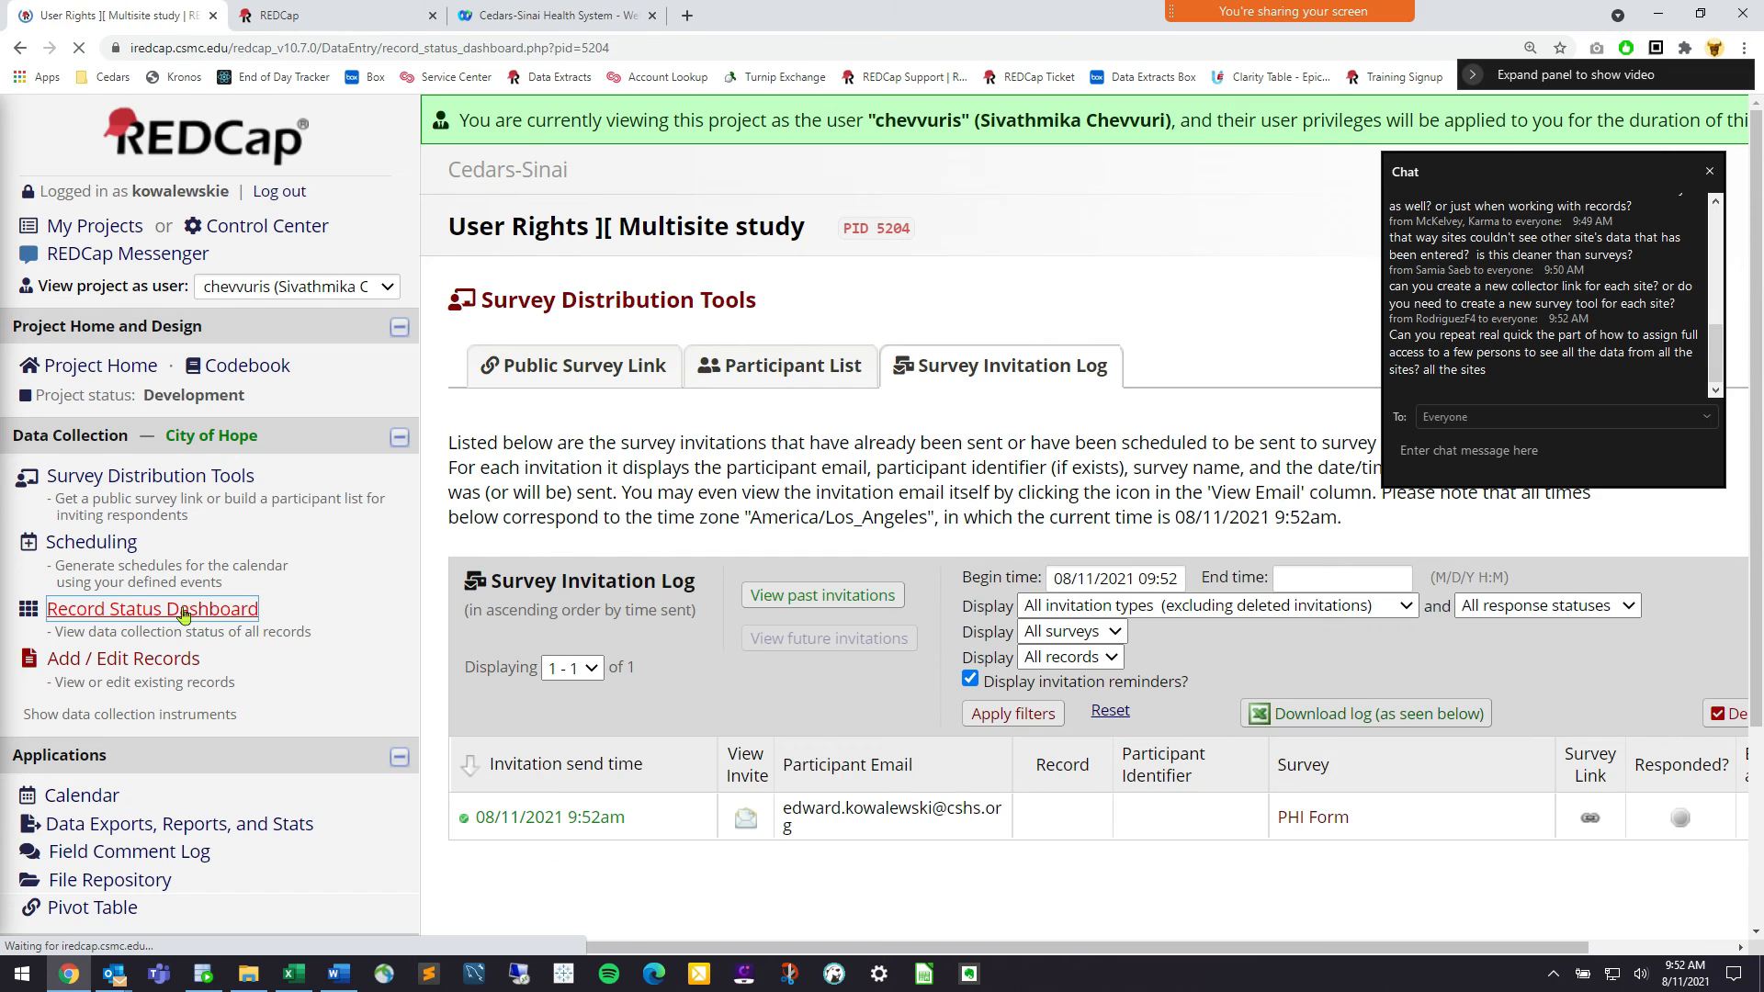
{"action": "scroll", "coordinate": [275, 551], "scroll_direction": "down", "scroll_amount": 1}
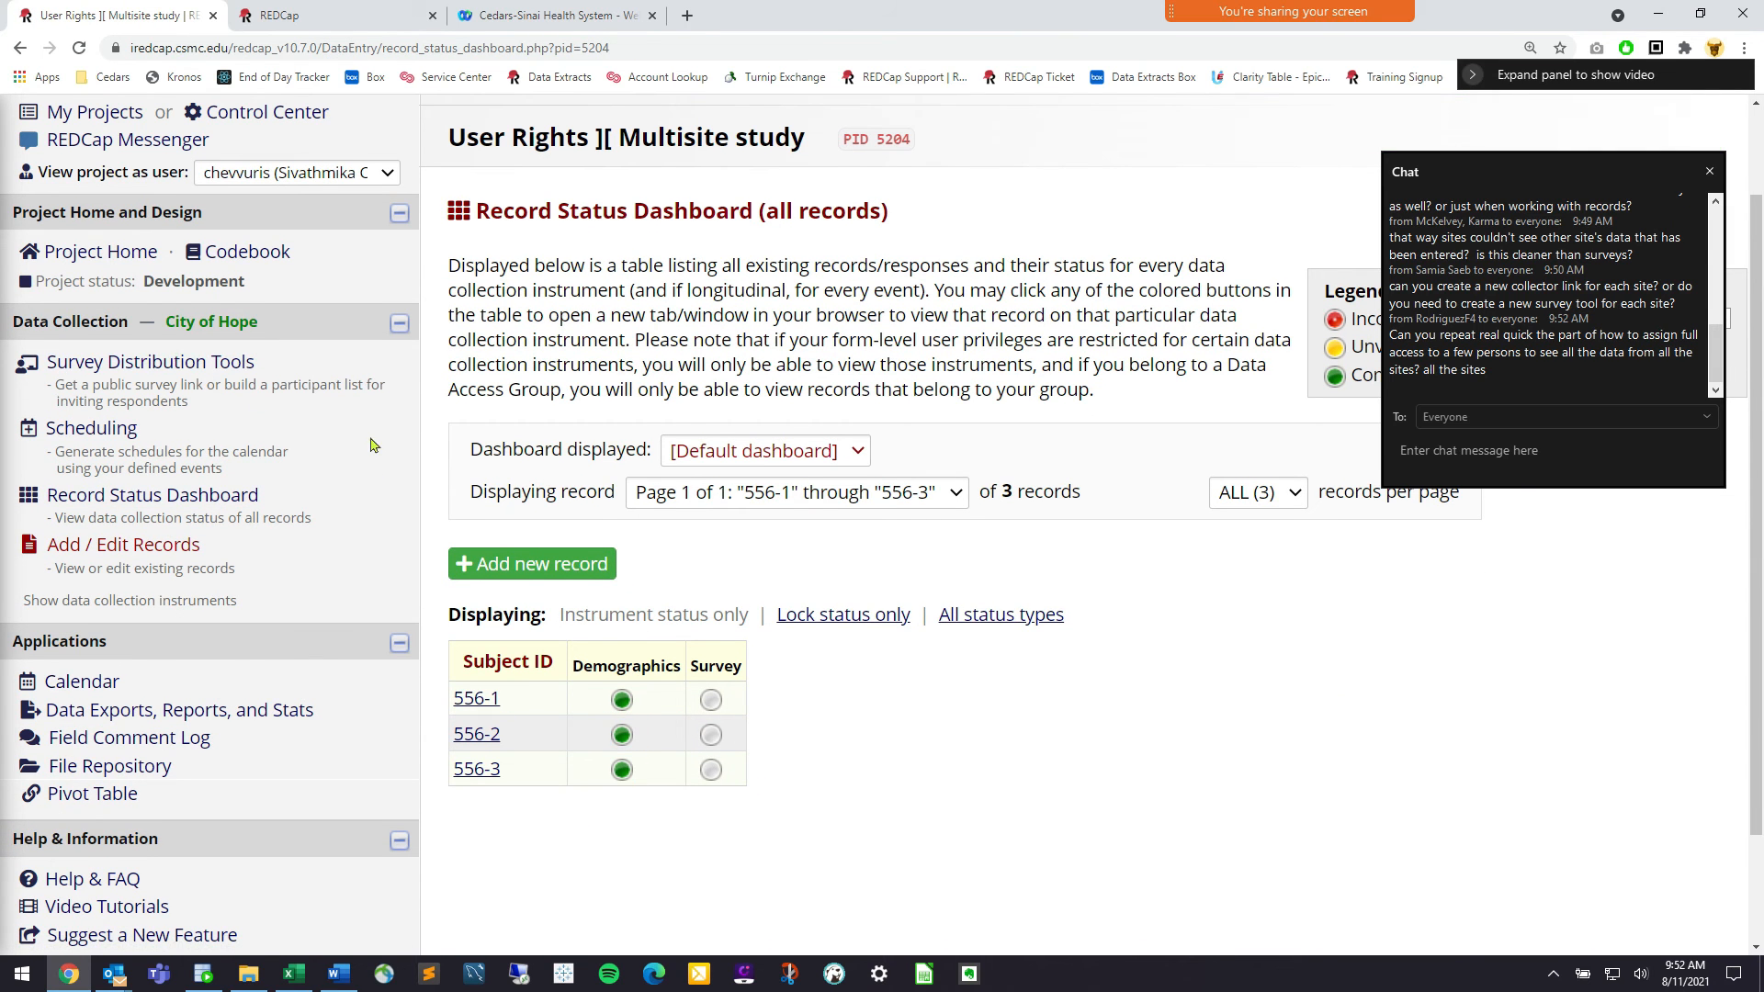
{"action": "scroll", "coordinate": [257, 308], "scroll_direction": "up", "scroll_amount": 1}
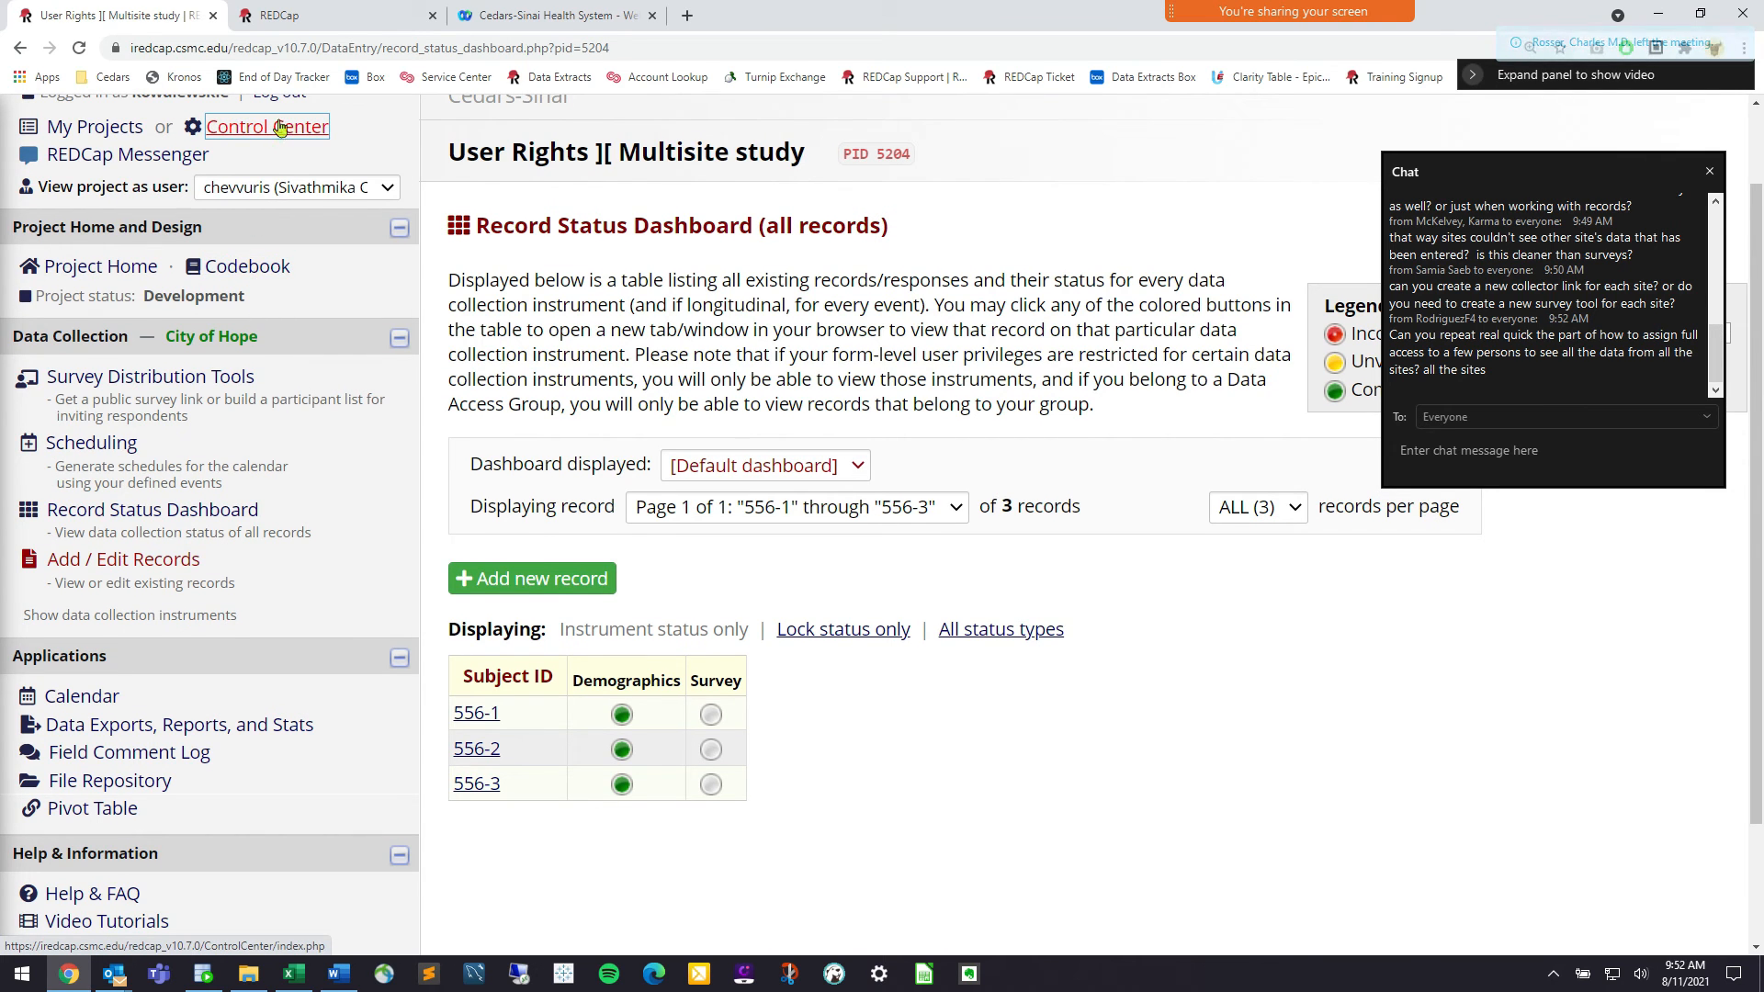
{"action": "left_click", "coordinate": [296, 186]}
{"action": "left_click", "coordinate": [308, 219]}
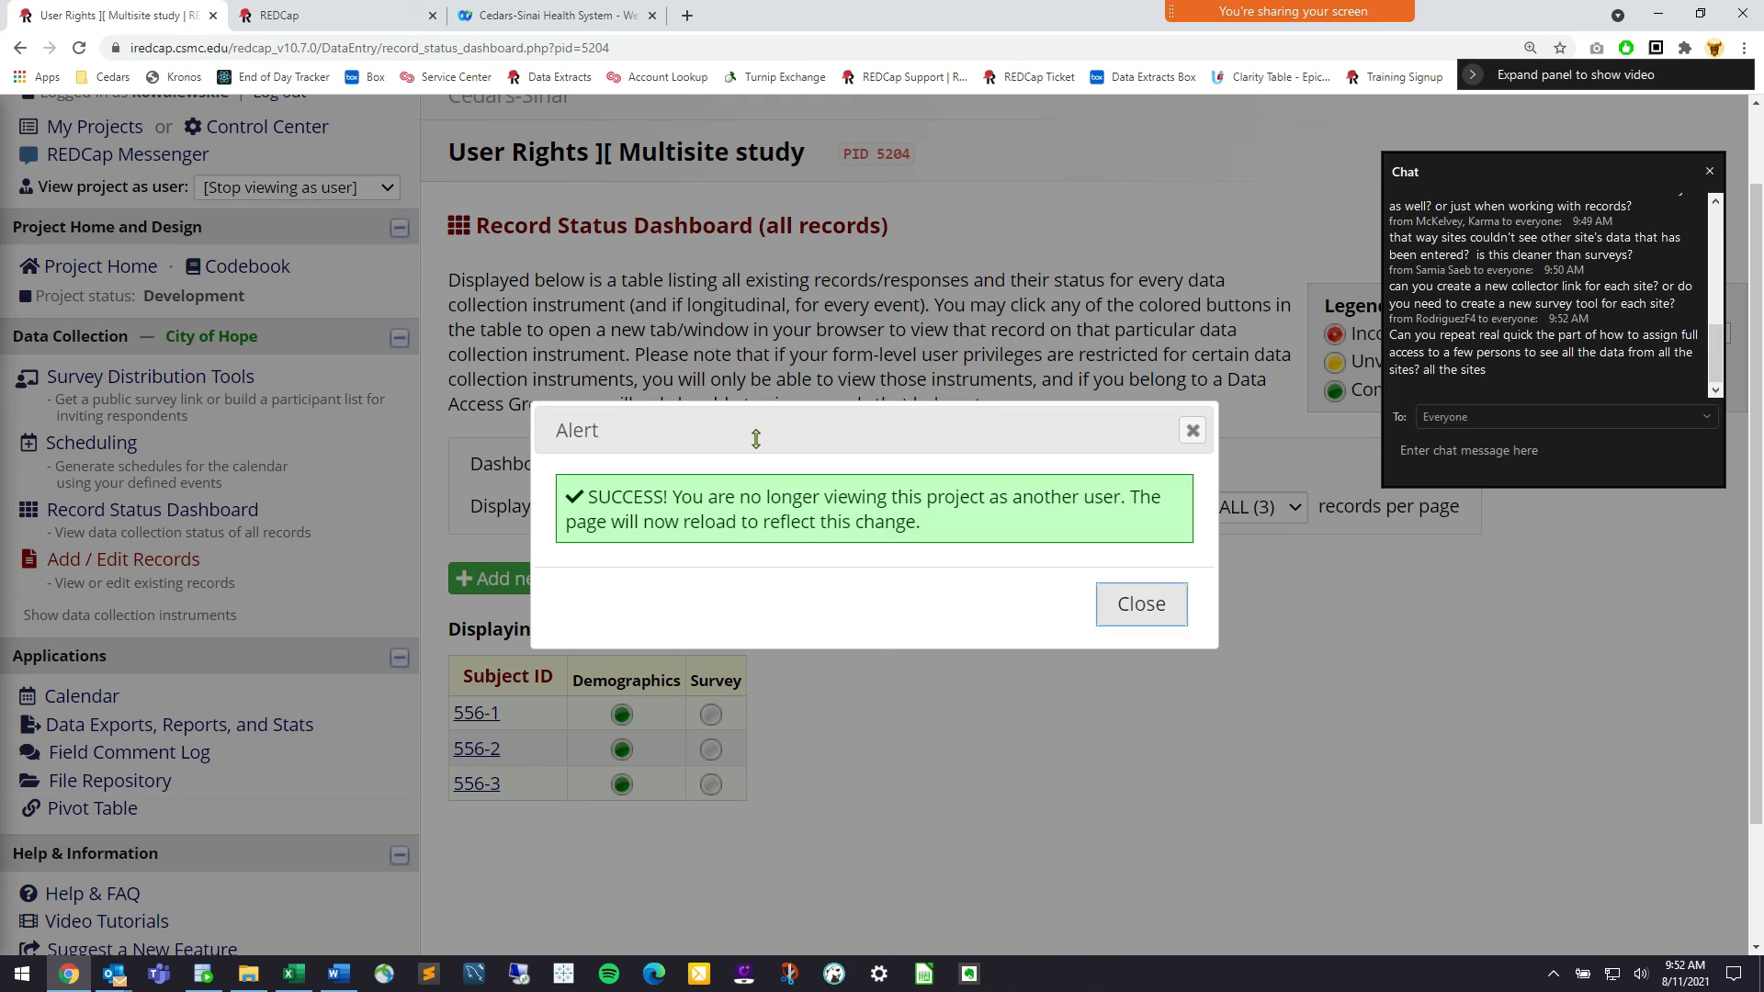
{"action": "left_click", "coordinate": [1139, 603]}
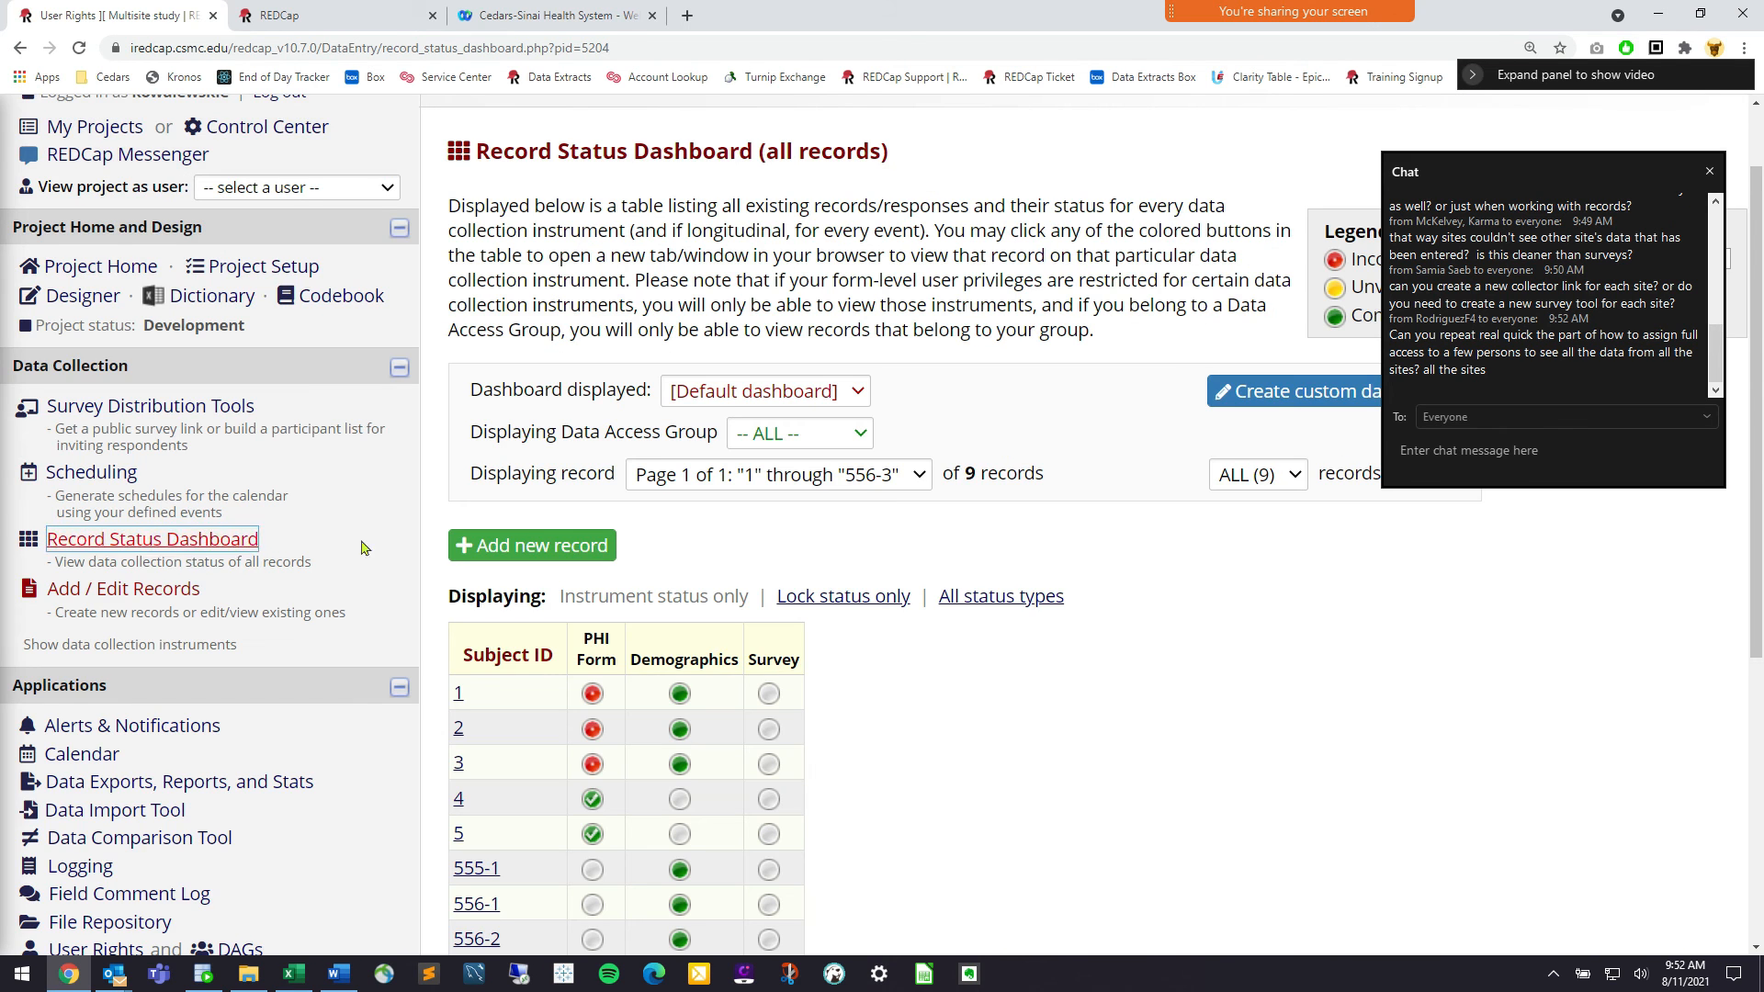
{"action": "scroll", "coordinate": [460, 597], "scroll_direction": "down", "scroll_amount": 2}
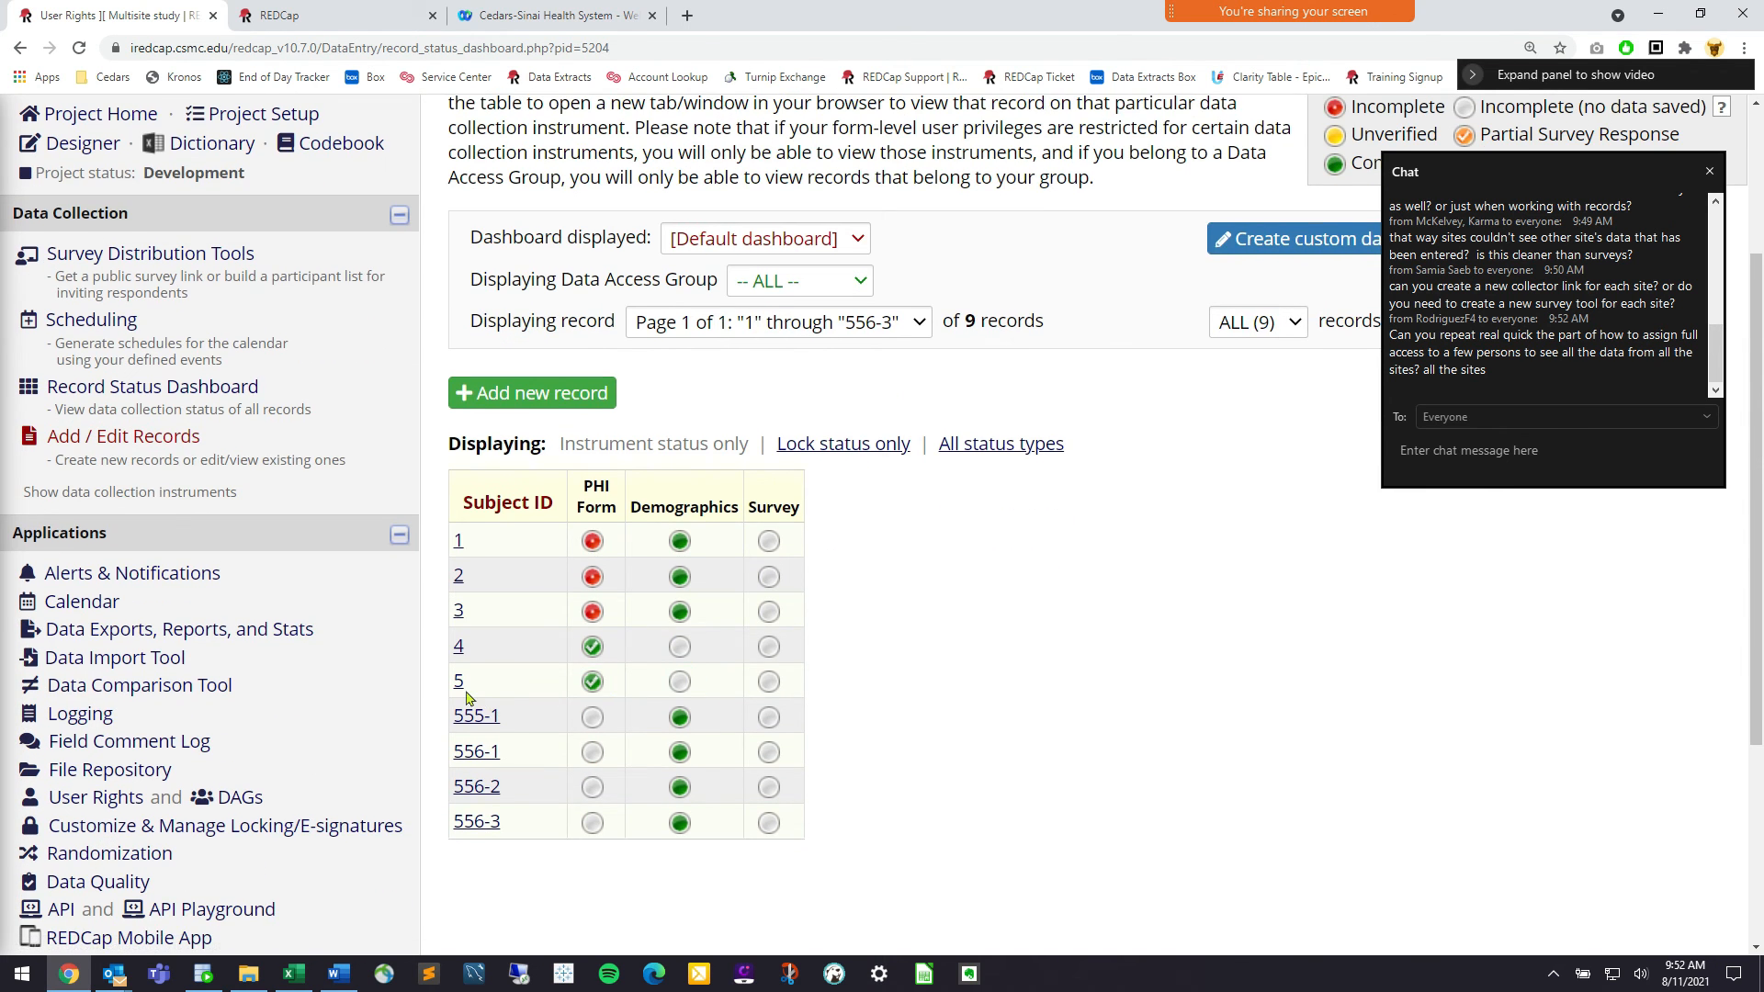
Open the Record Home Page for Subject ID 5 from the dashboard
{"action": "left_click", "coordinate": [458, 683]}
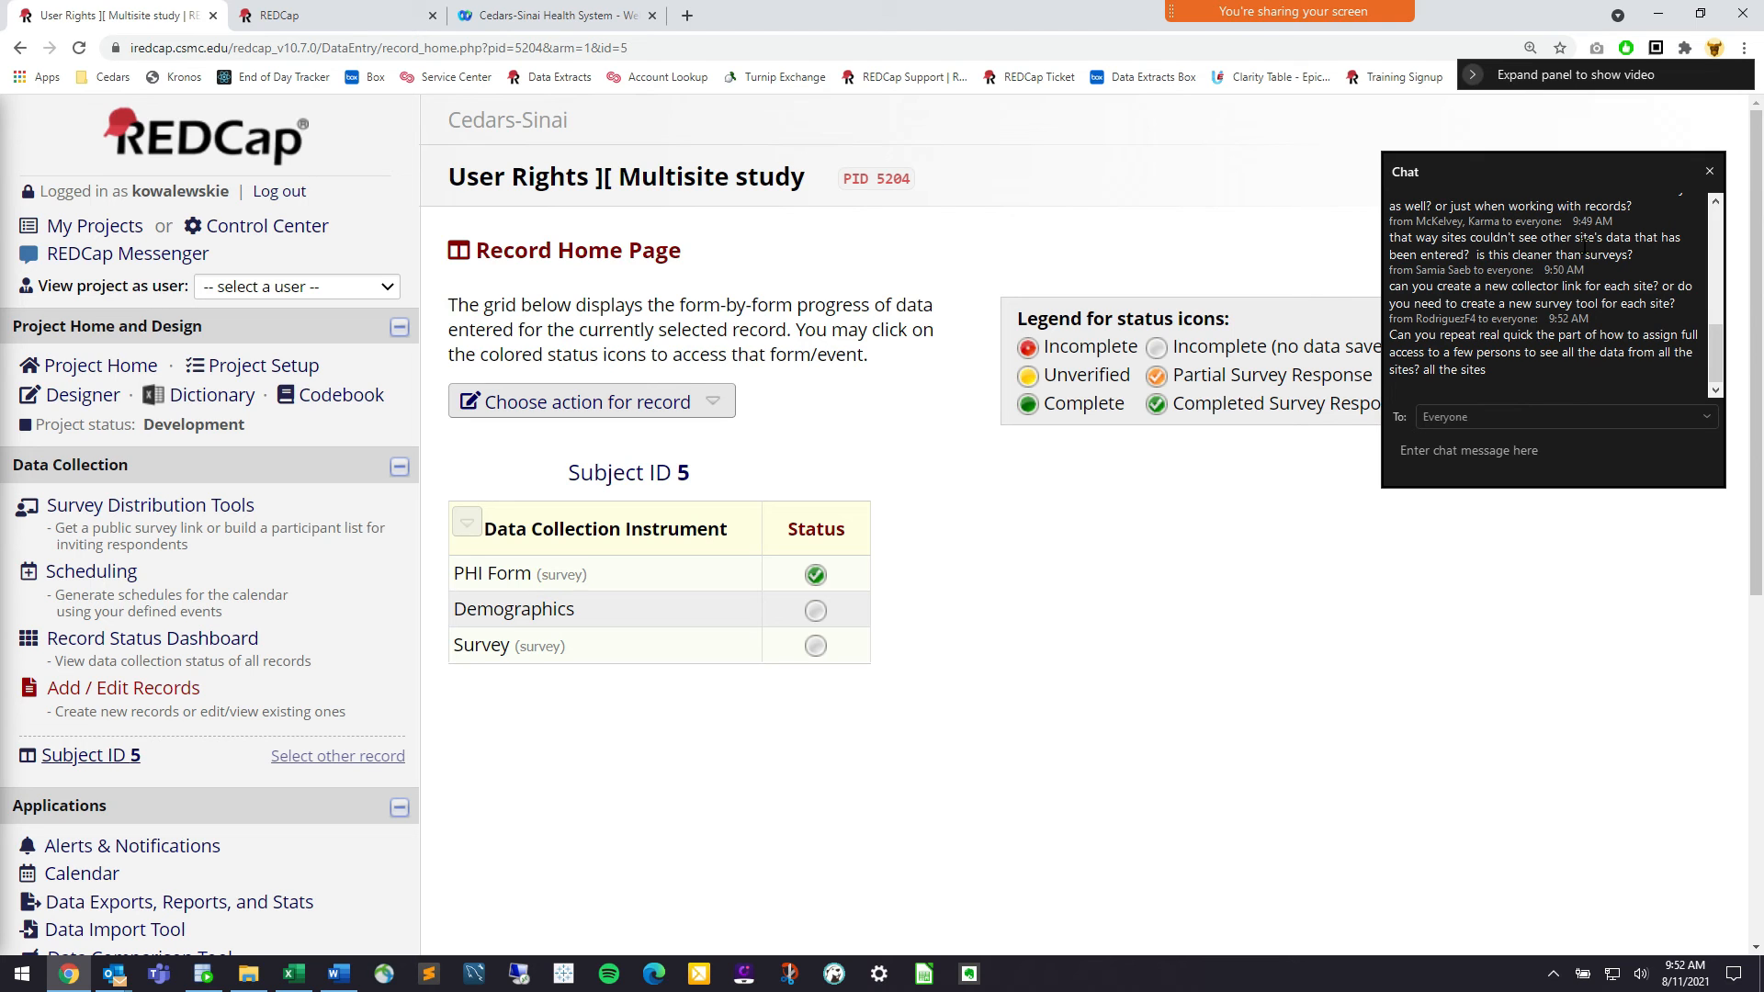
{"action": "left_click_drag", "start_coordinate": [1643, 254], "coordinate": [1538, 241]}
{"action": "left_click", "coordinate": [1536, 241]}
{"action": "scroll", "coordinate": [1535, 243], "scroll_direction": "up", "scroll_amount": 2}
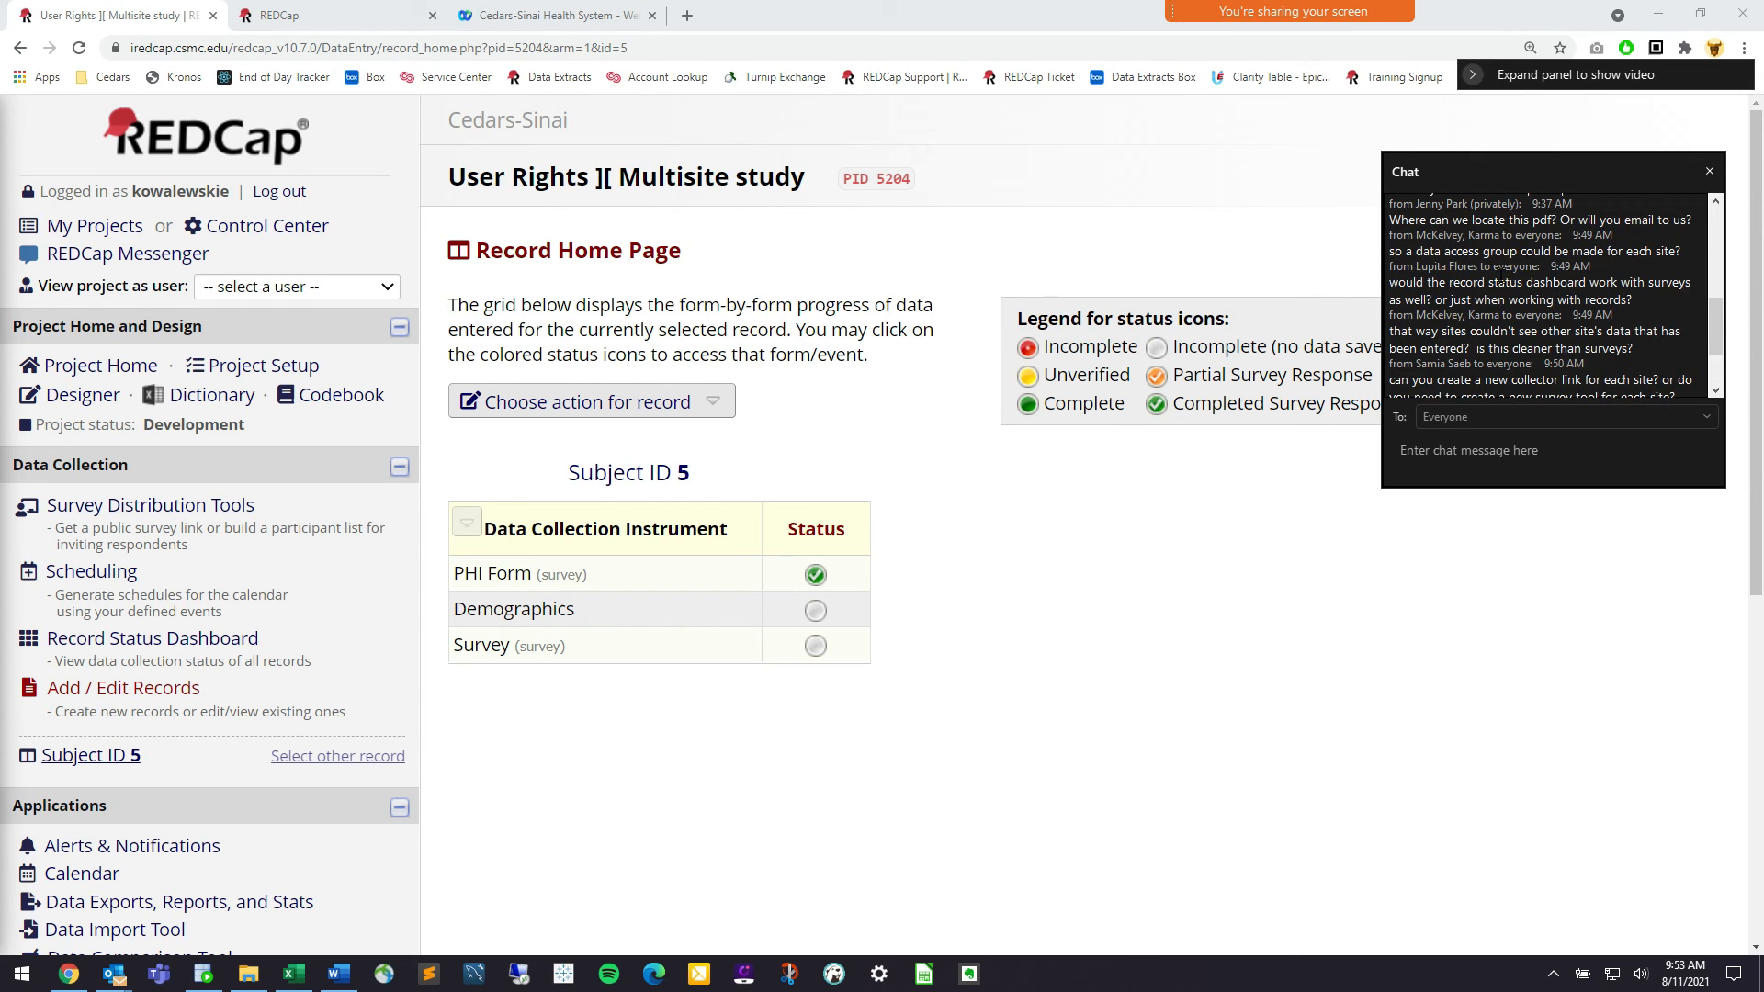
Highlight and clear parts of the questions in the chat panel
{"action": "left_click_drag", "start_coordinate": [1461, 282], "coordinate": [1541, 299]}
{"action": "left_click", "coordinate": [1527, 282]}
{"action": "left_click", "coordinate": [1553, 300]}
{"action": "scroll", "coordinate": [1574, 315], "scroll_direction": "down", "scroll_amount": 2}
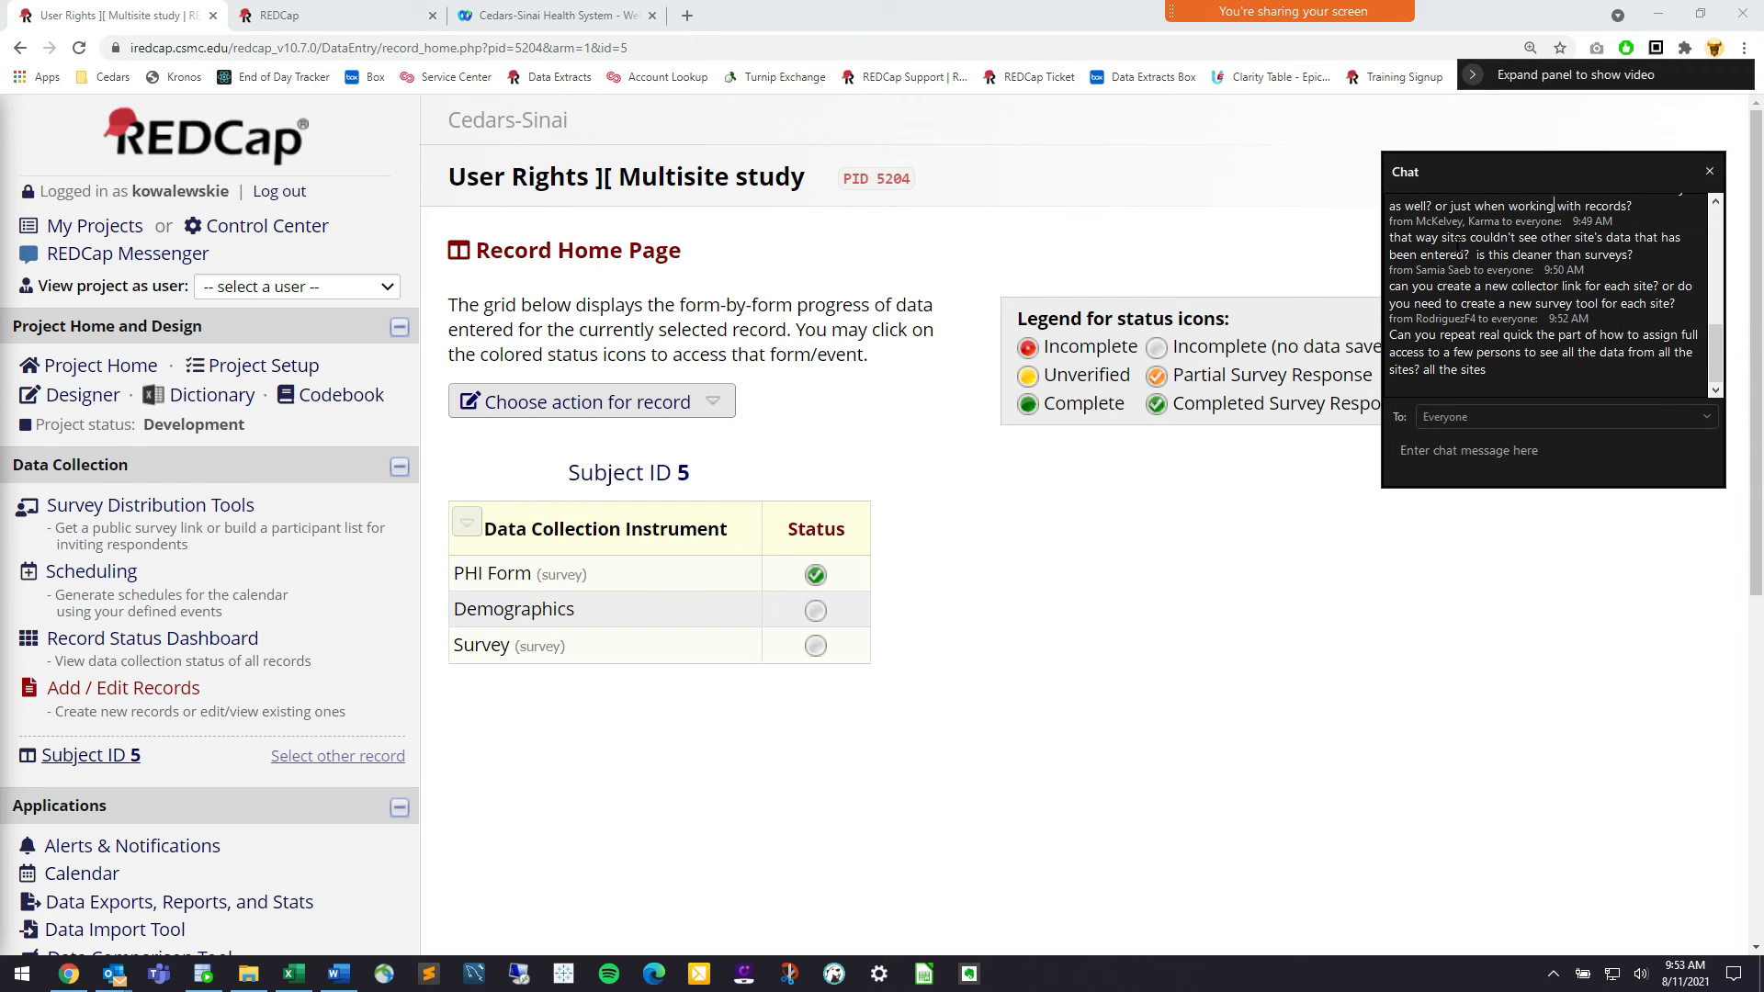
{"action": "left_click_drag", "start_coordinate": [1487, 237], "coordinate": [1549, 237]}
{"action": "left_click", "coordinate": [1549, 237]}
{"action": "left_click_drag", "start_coordinate": [1641, 251], "coordinate": [1475, 238]}
{"action": "left_click", "coordinate": [1475, 238]}
{"action": "left_click_drag", "start_coordinate": [1630, 258], "coordinate": [1498, 254]}
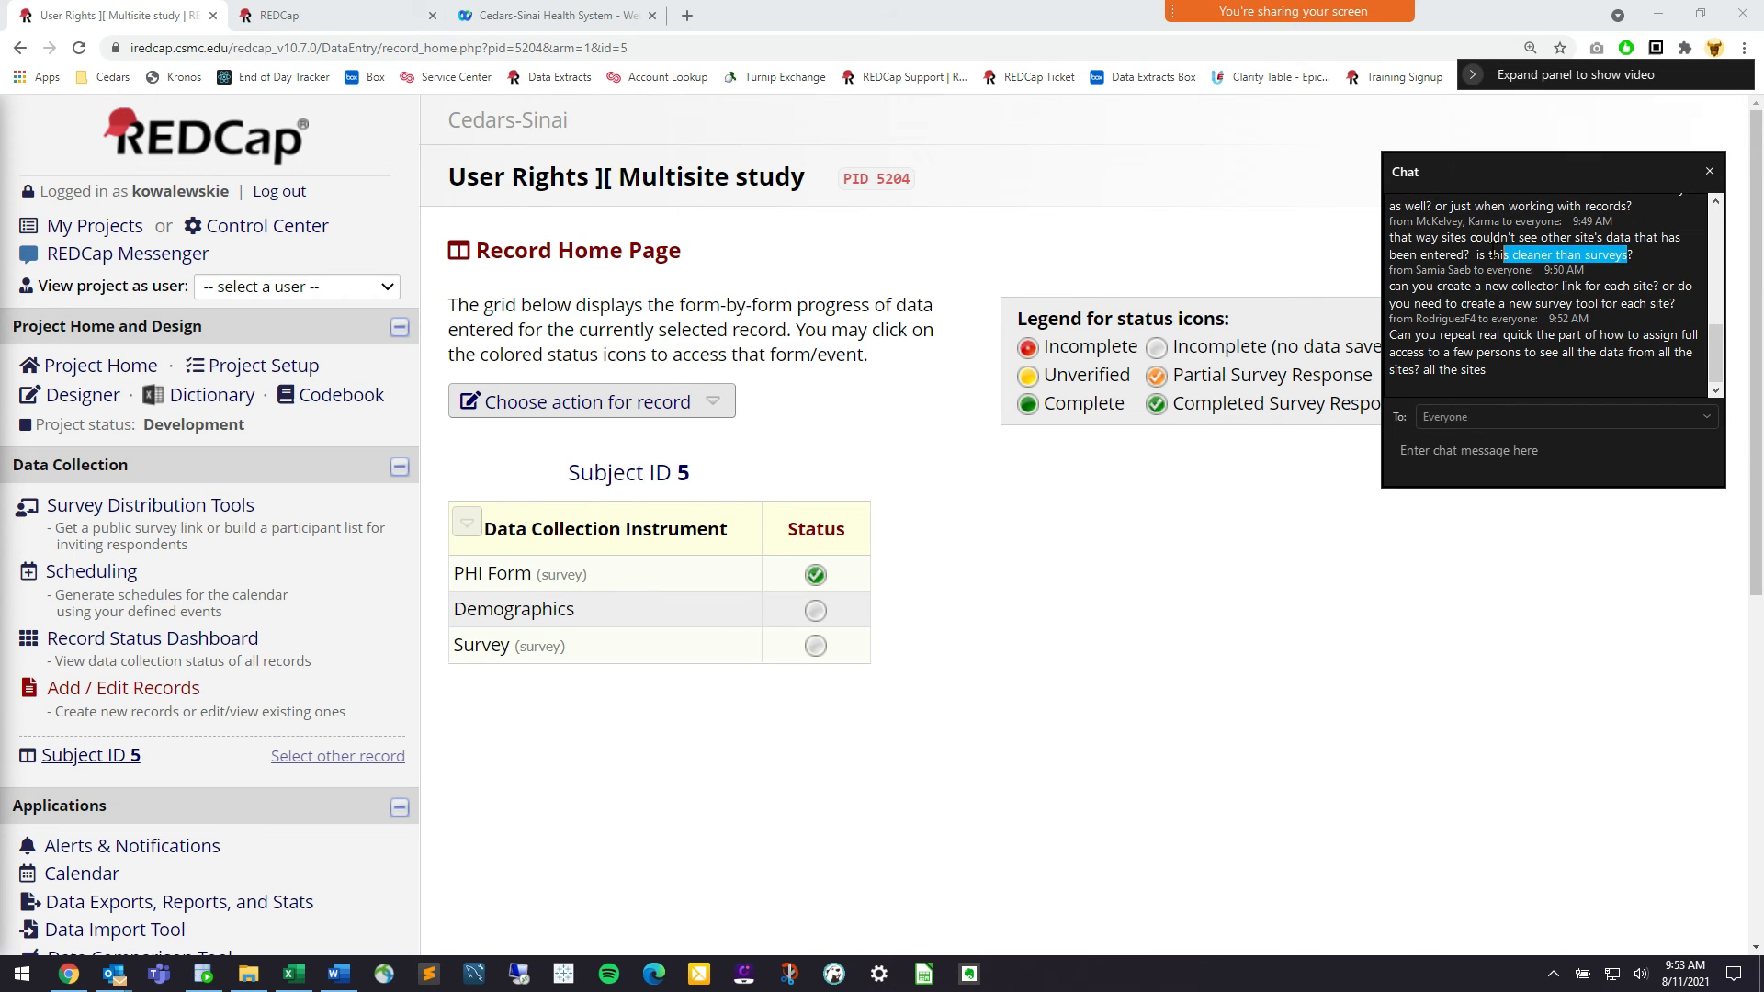
{"action": "triple_click", "coordinate": [1494, 251]}
{"action": "left_click", "coordinate": [1493, 251]}
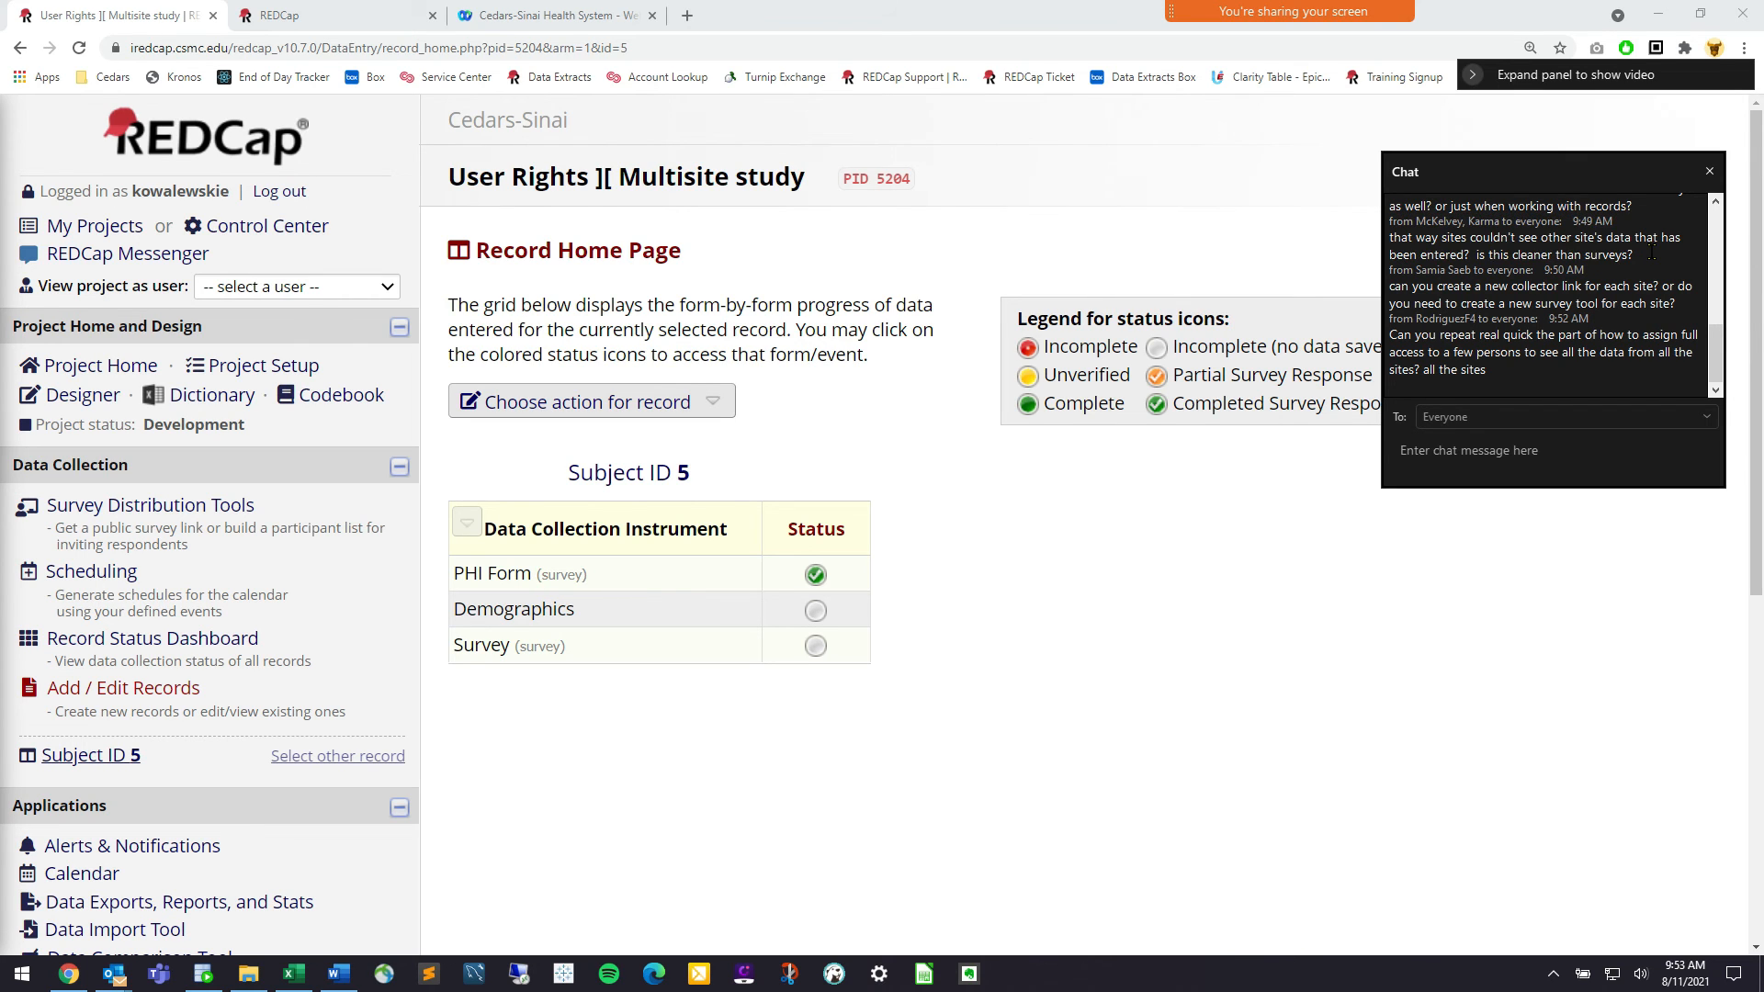
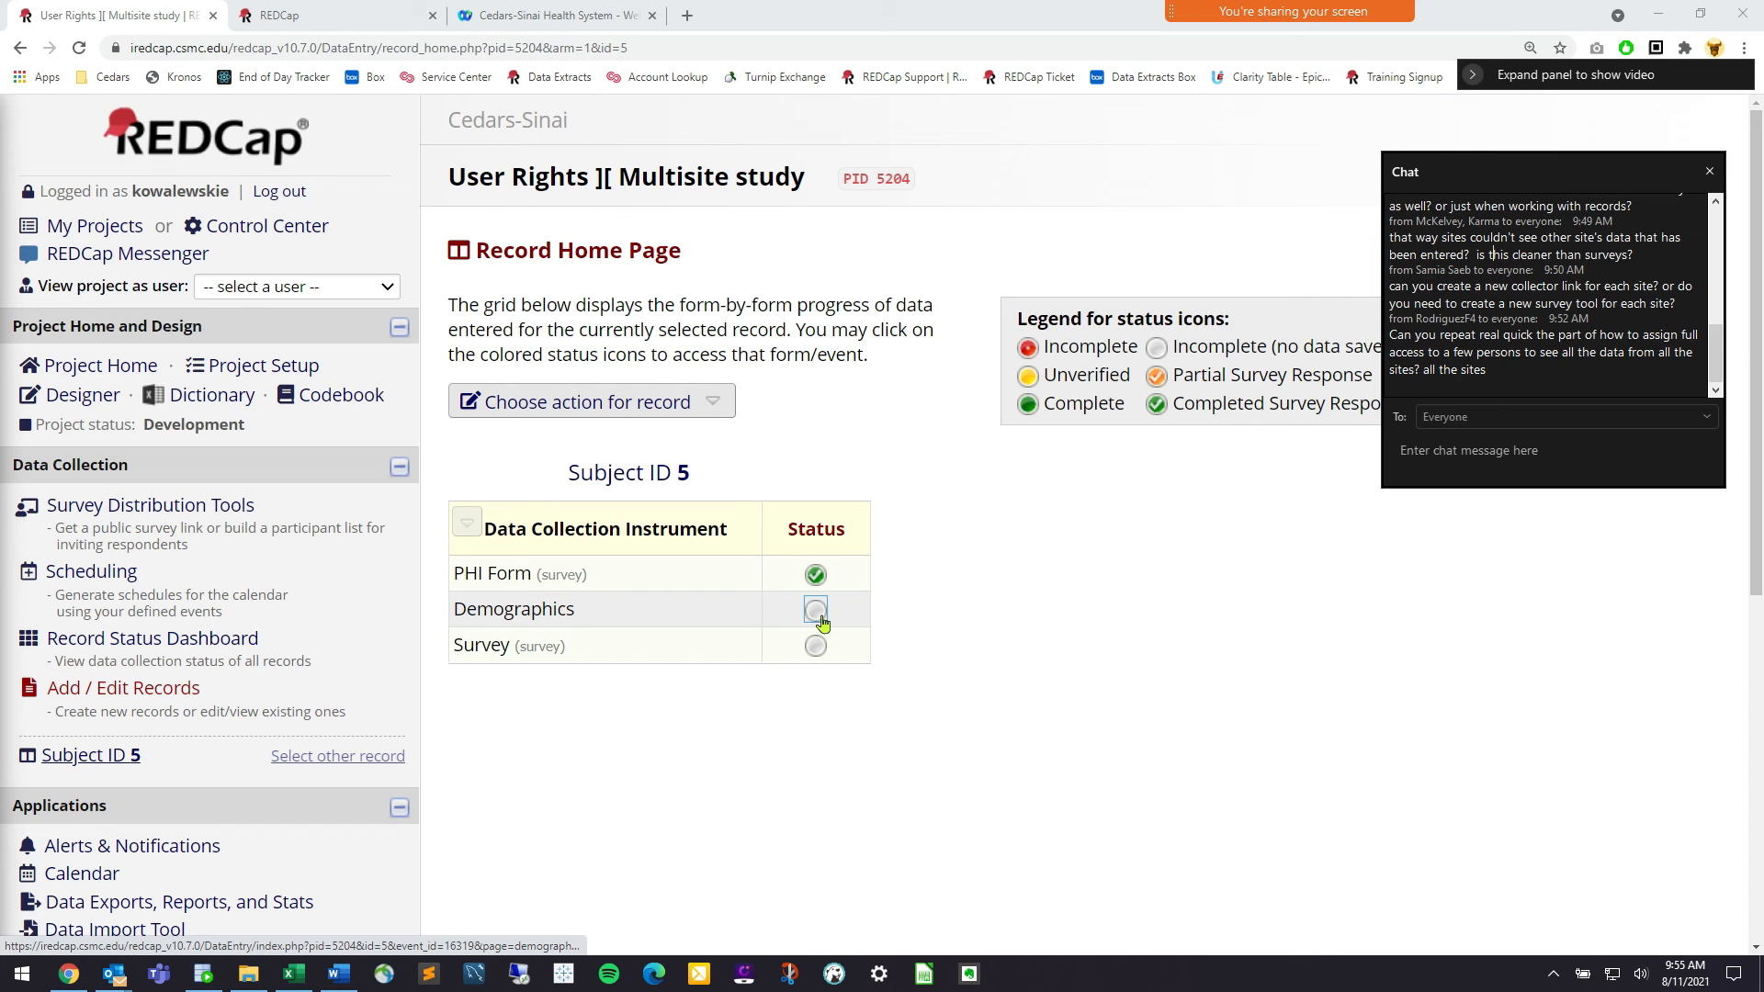
Go to the DAGs page from the Applications section of the left sidebar
{"action": "scroll", "coordinate": [281, 708], "scroll_direction": "down", "scroll_amount": 2}
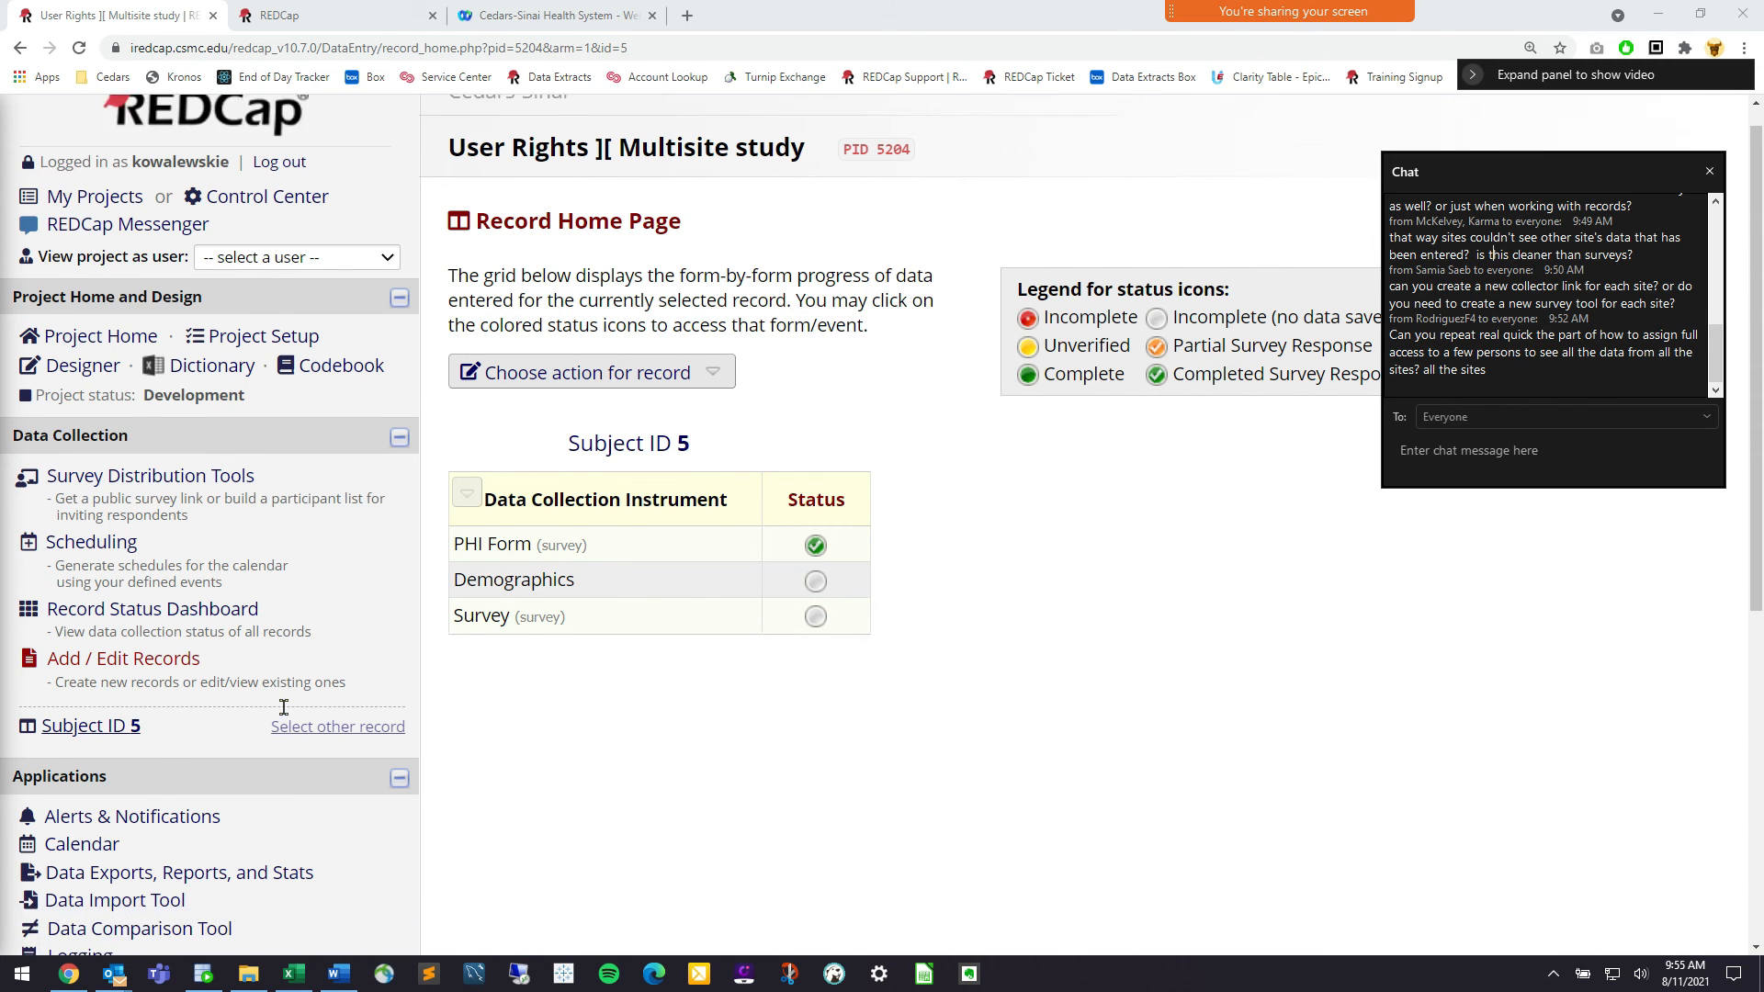
{"action": "left_click", "coordinate": [235, 913]}
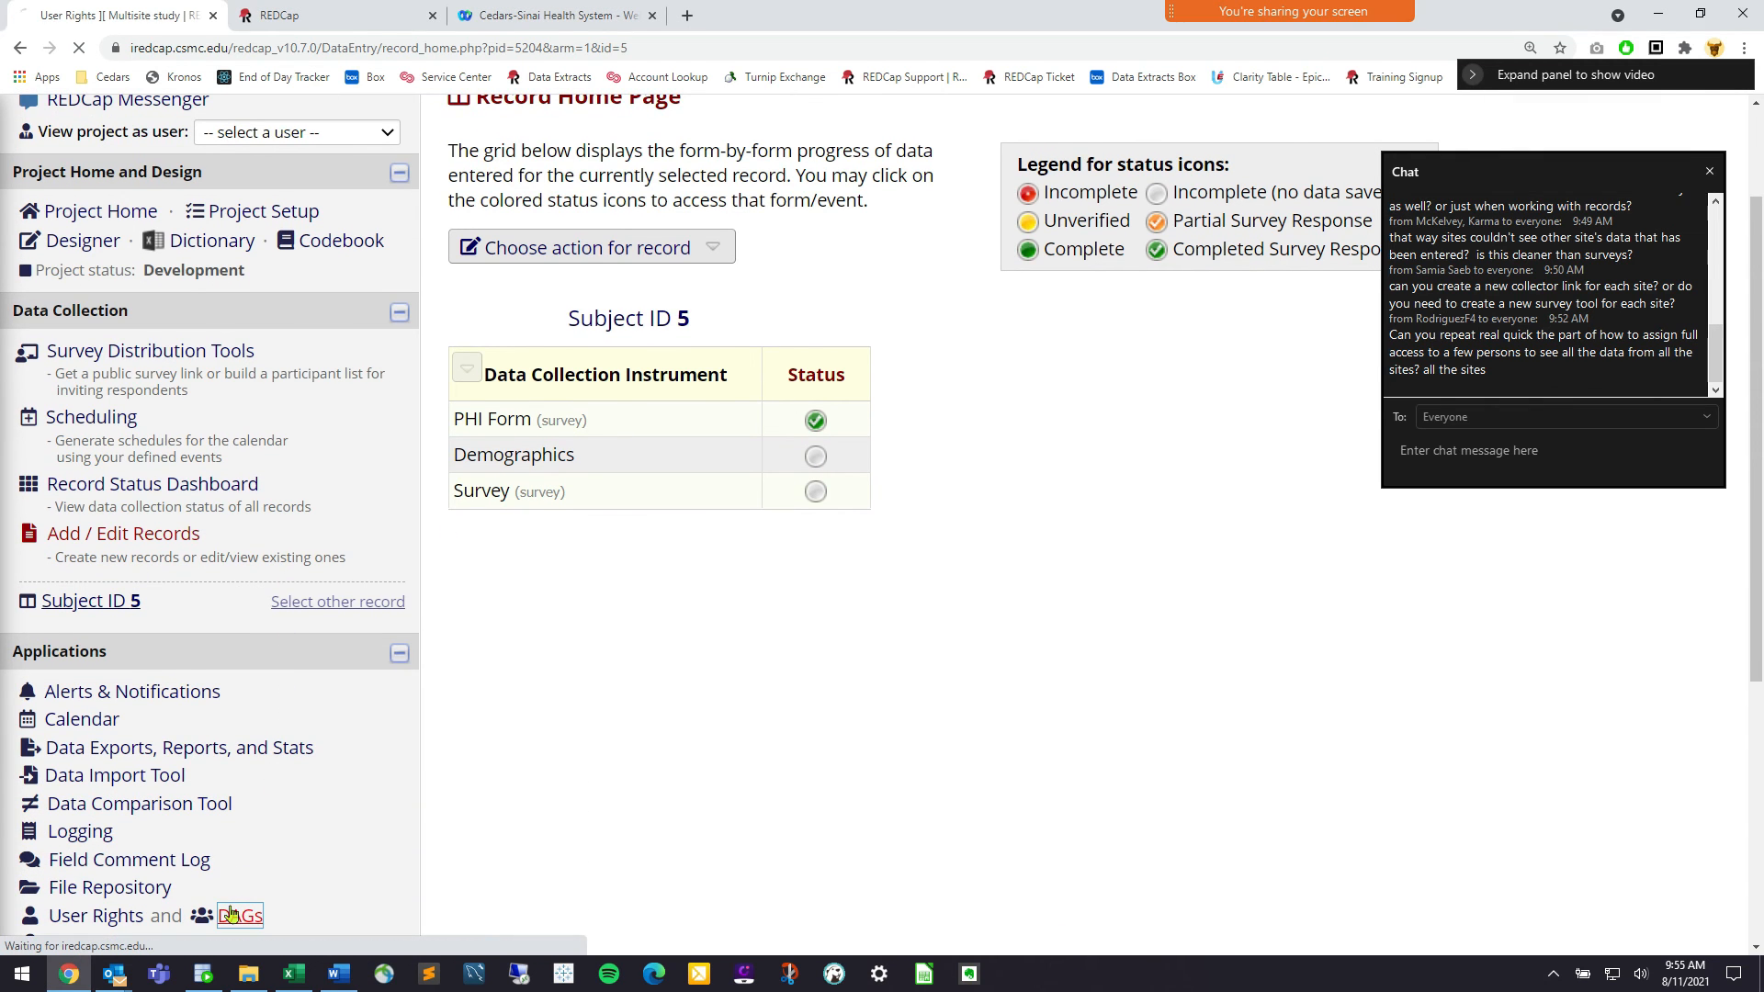
Point out the not-assigned-to-a-group row and the last UCLA member on the DAGs page
{"action": "scroll", "coordinate": [914, 636], "scroll_direction": "down", "scroll_amount": 3}
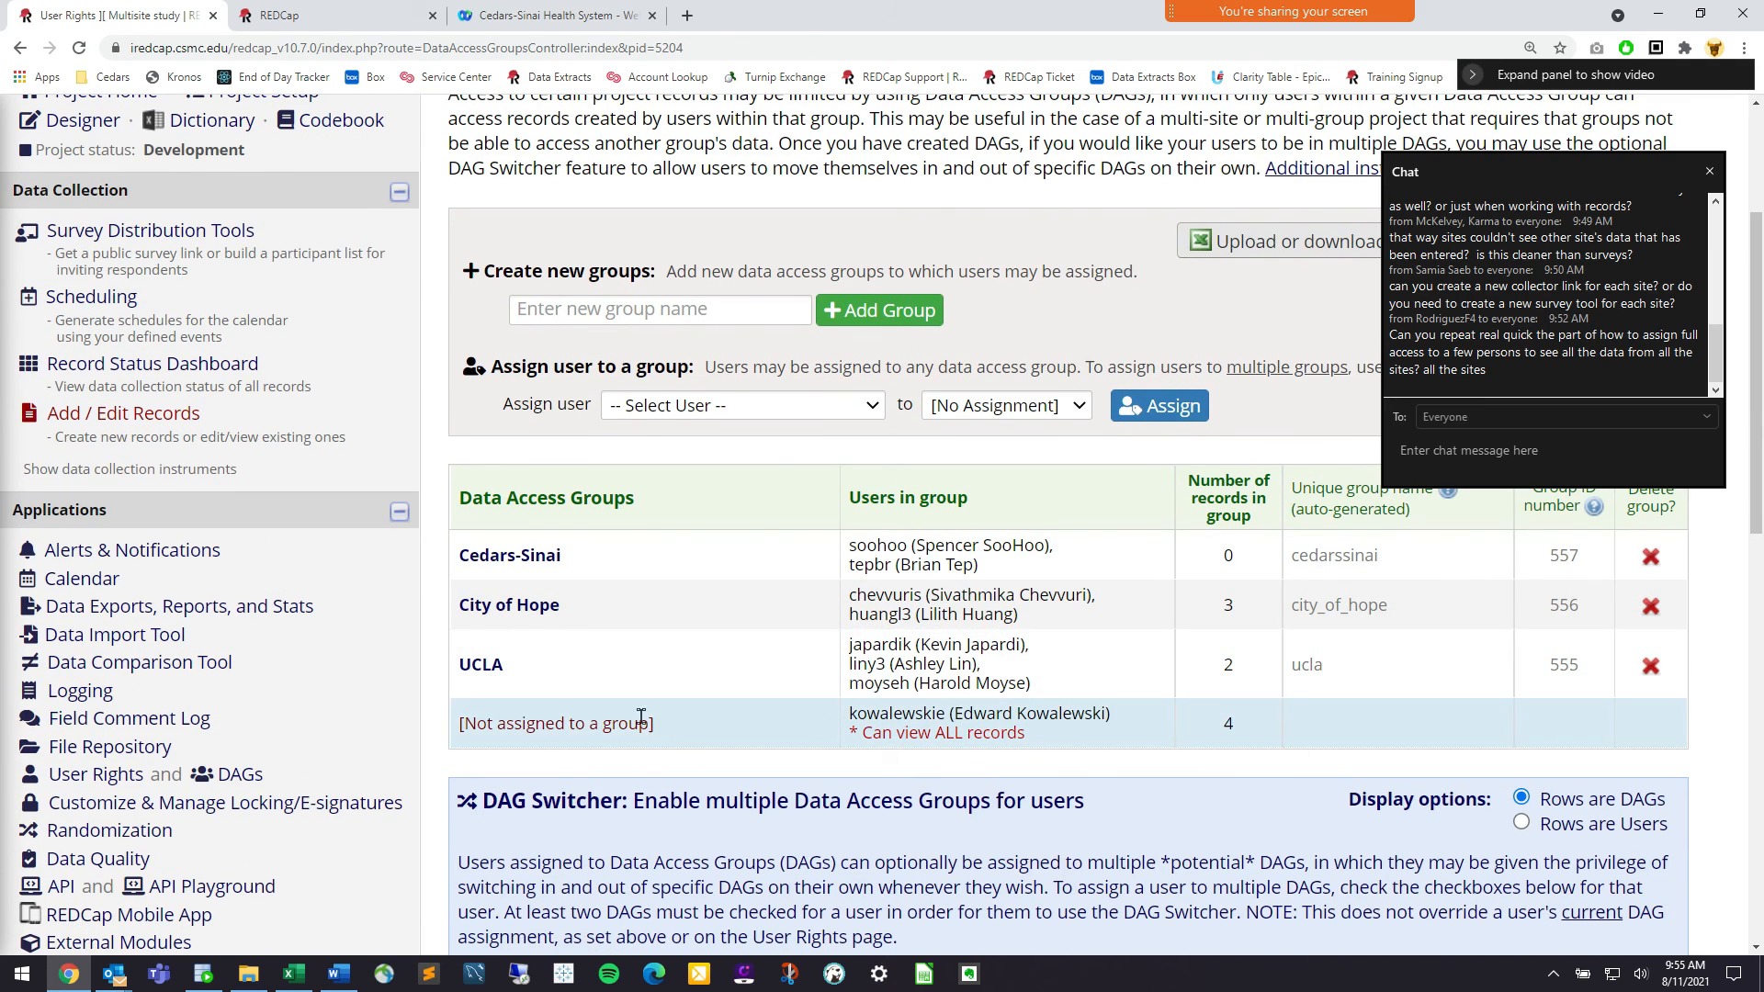
{"action": "left_click_drag", "start_coordinate": [653, 724], "coordinate": [478, 723]}
{"action": "left_click", "coordinate": [478, 723]}
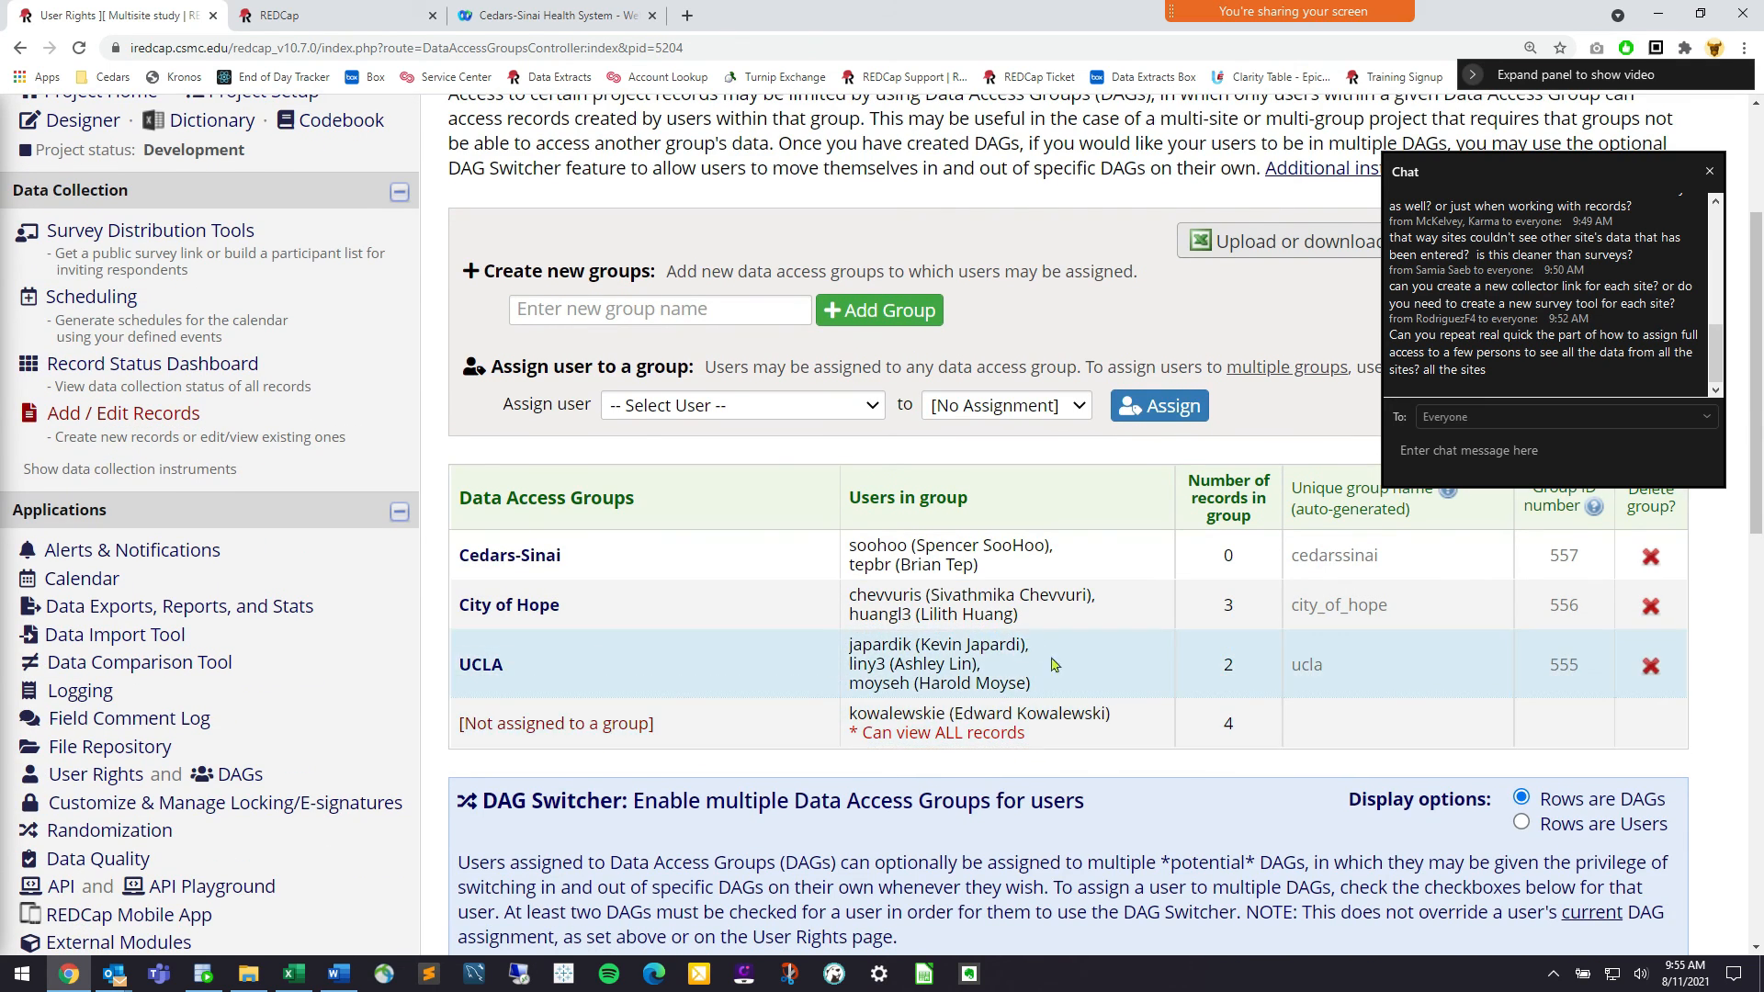
{"action": "left_click_drag", "start_coordinate": [1036, 684], "coordinate": [921, 689]}
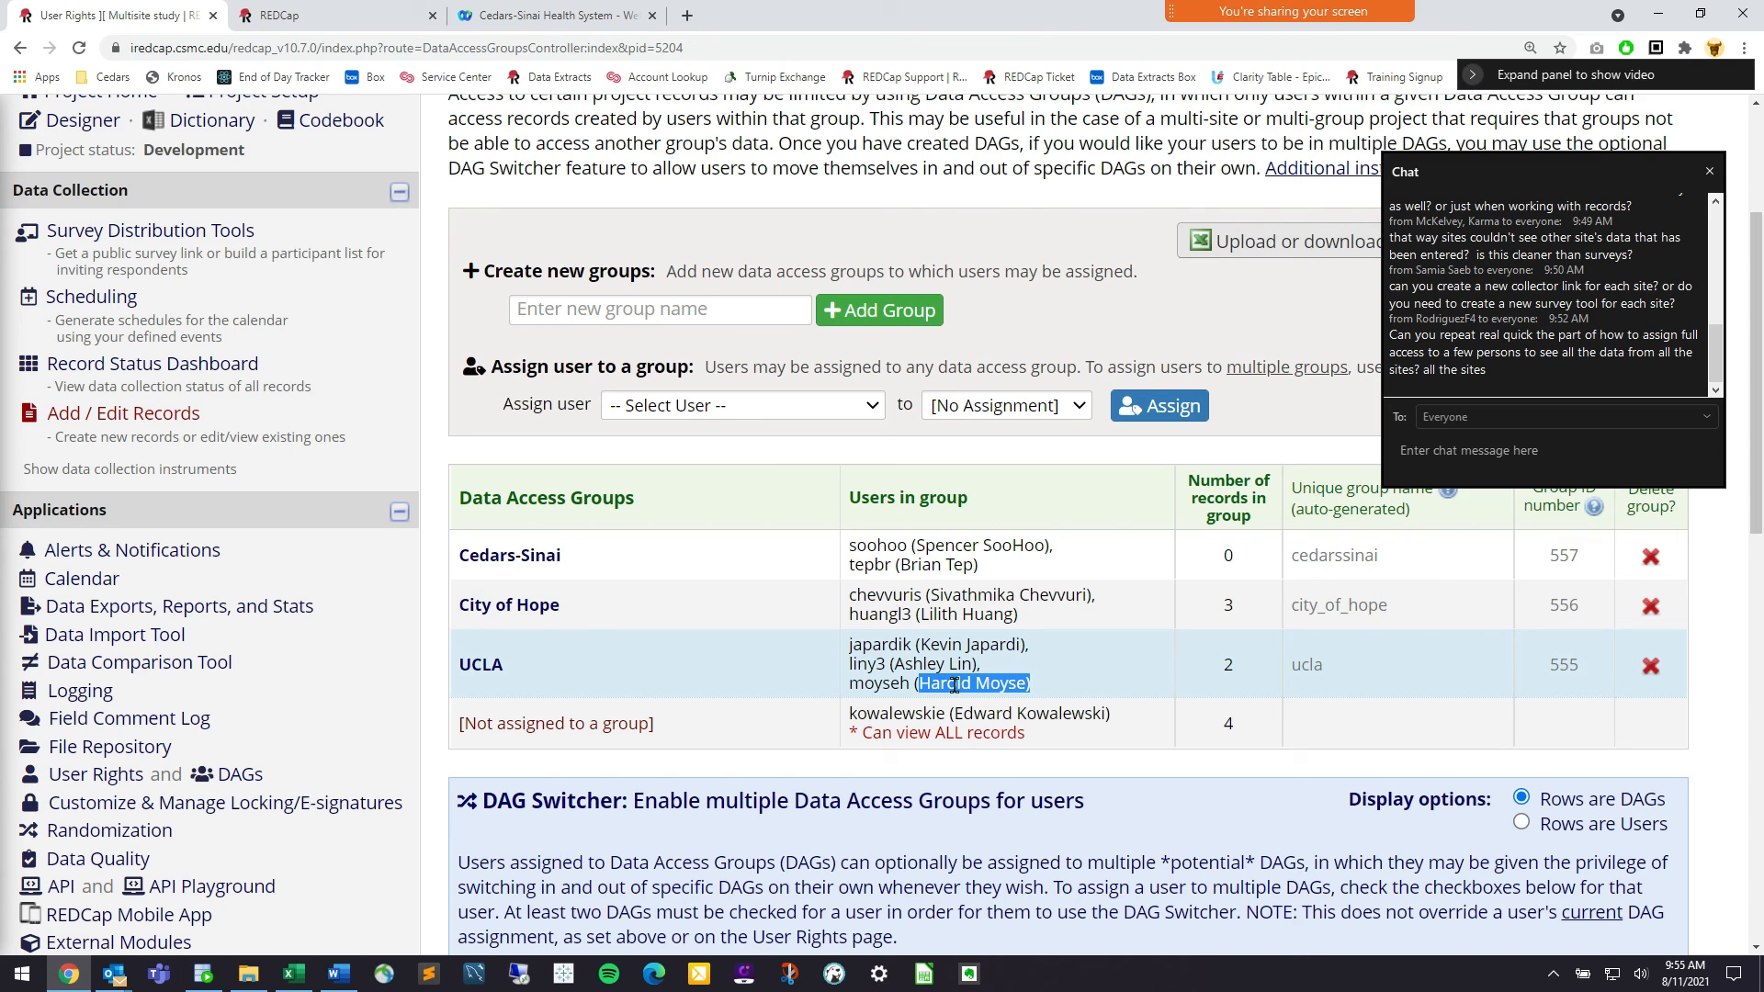
Assign the last UCLA member to [No Assignment] and point out their new unassigned row
{"action": "left_click", "coordinate": [846, 410]}
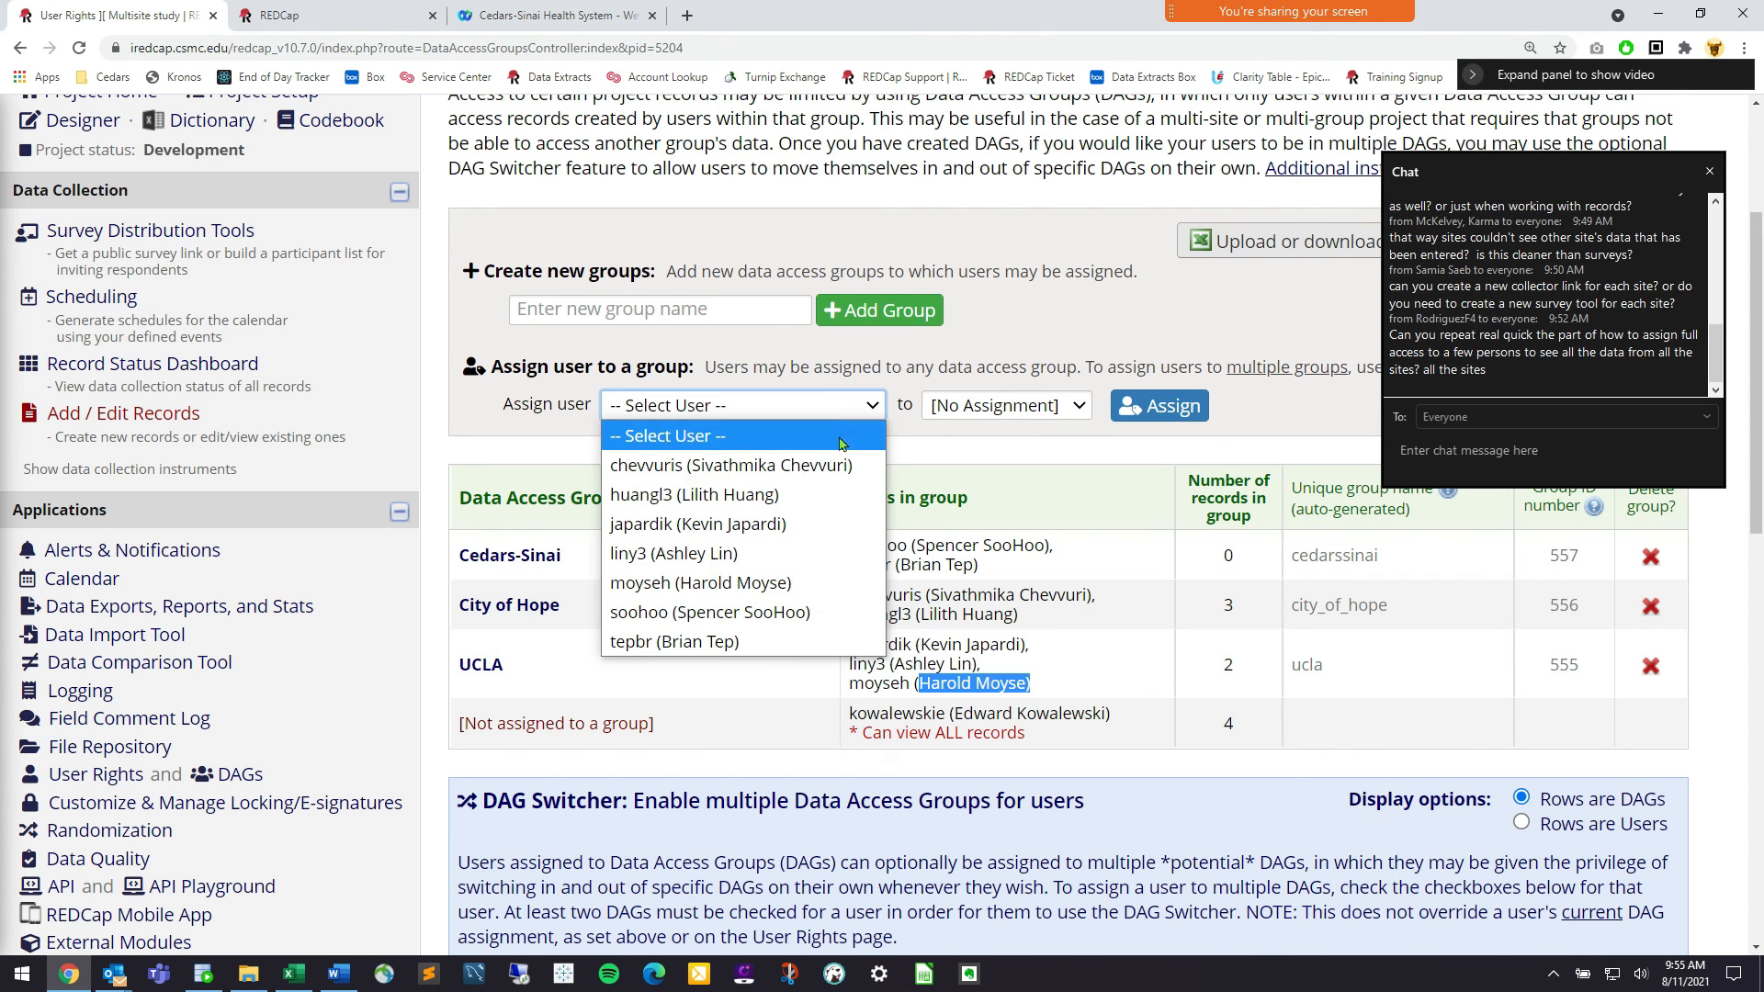
{"action": "left_click", "coordinate": [802, 595]}
{"action": "scroll", "coordinate": [1037, 395], "scroll_direction": "down", "scroll_amount": 3}
{"action": "left_click", "coordinate": [1034, 421]}
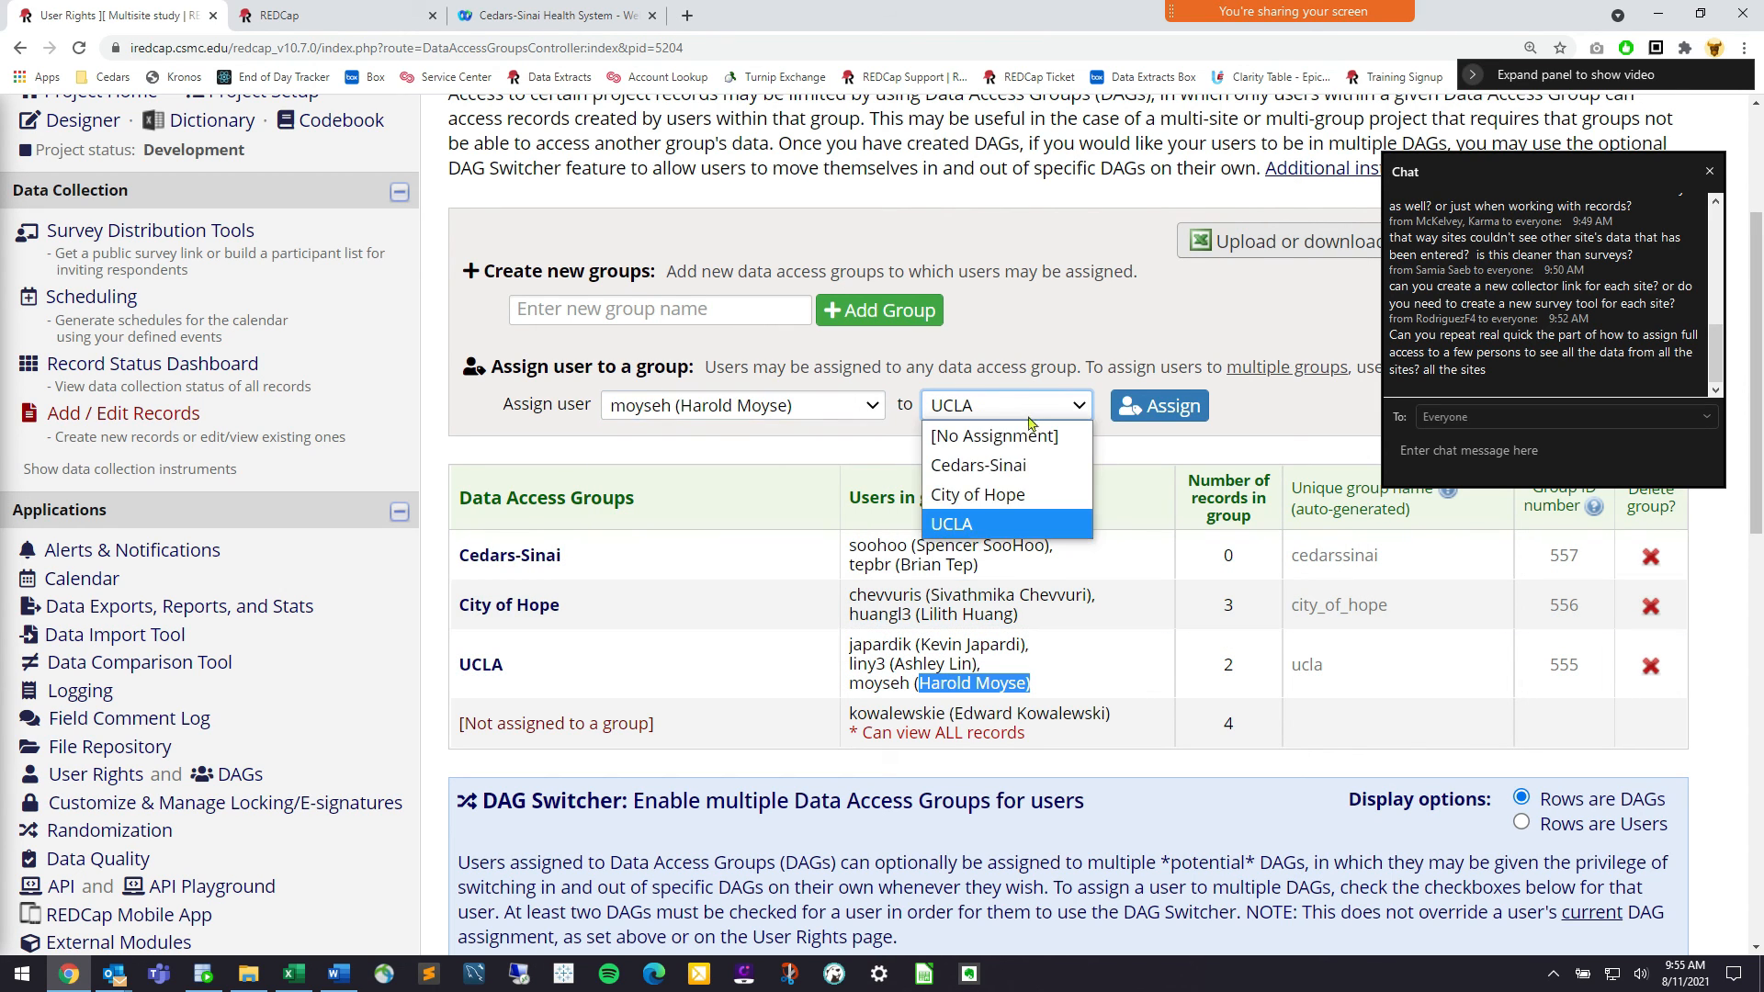
{"action": "left_click", "coordinate": [1030, 438]}
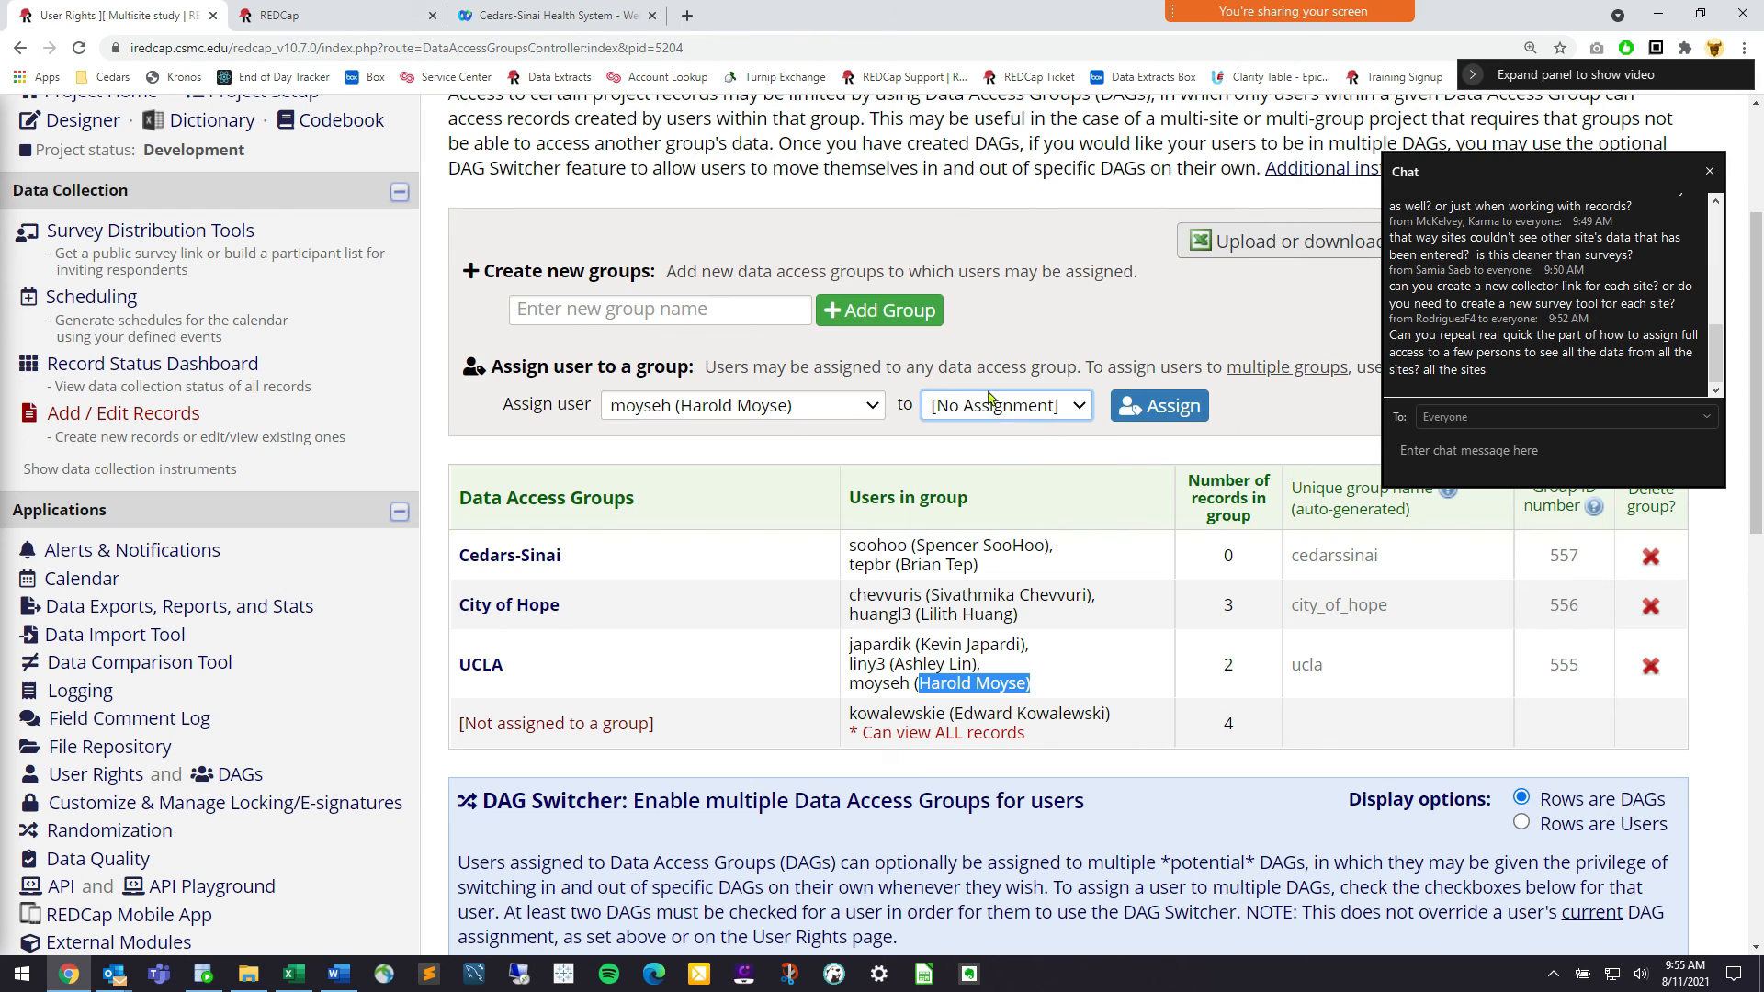
{"action": "left_click", "coordinate": [1155, 407]}
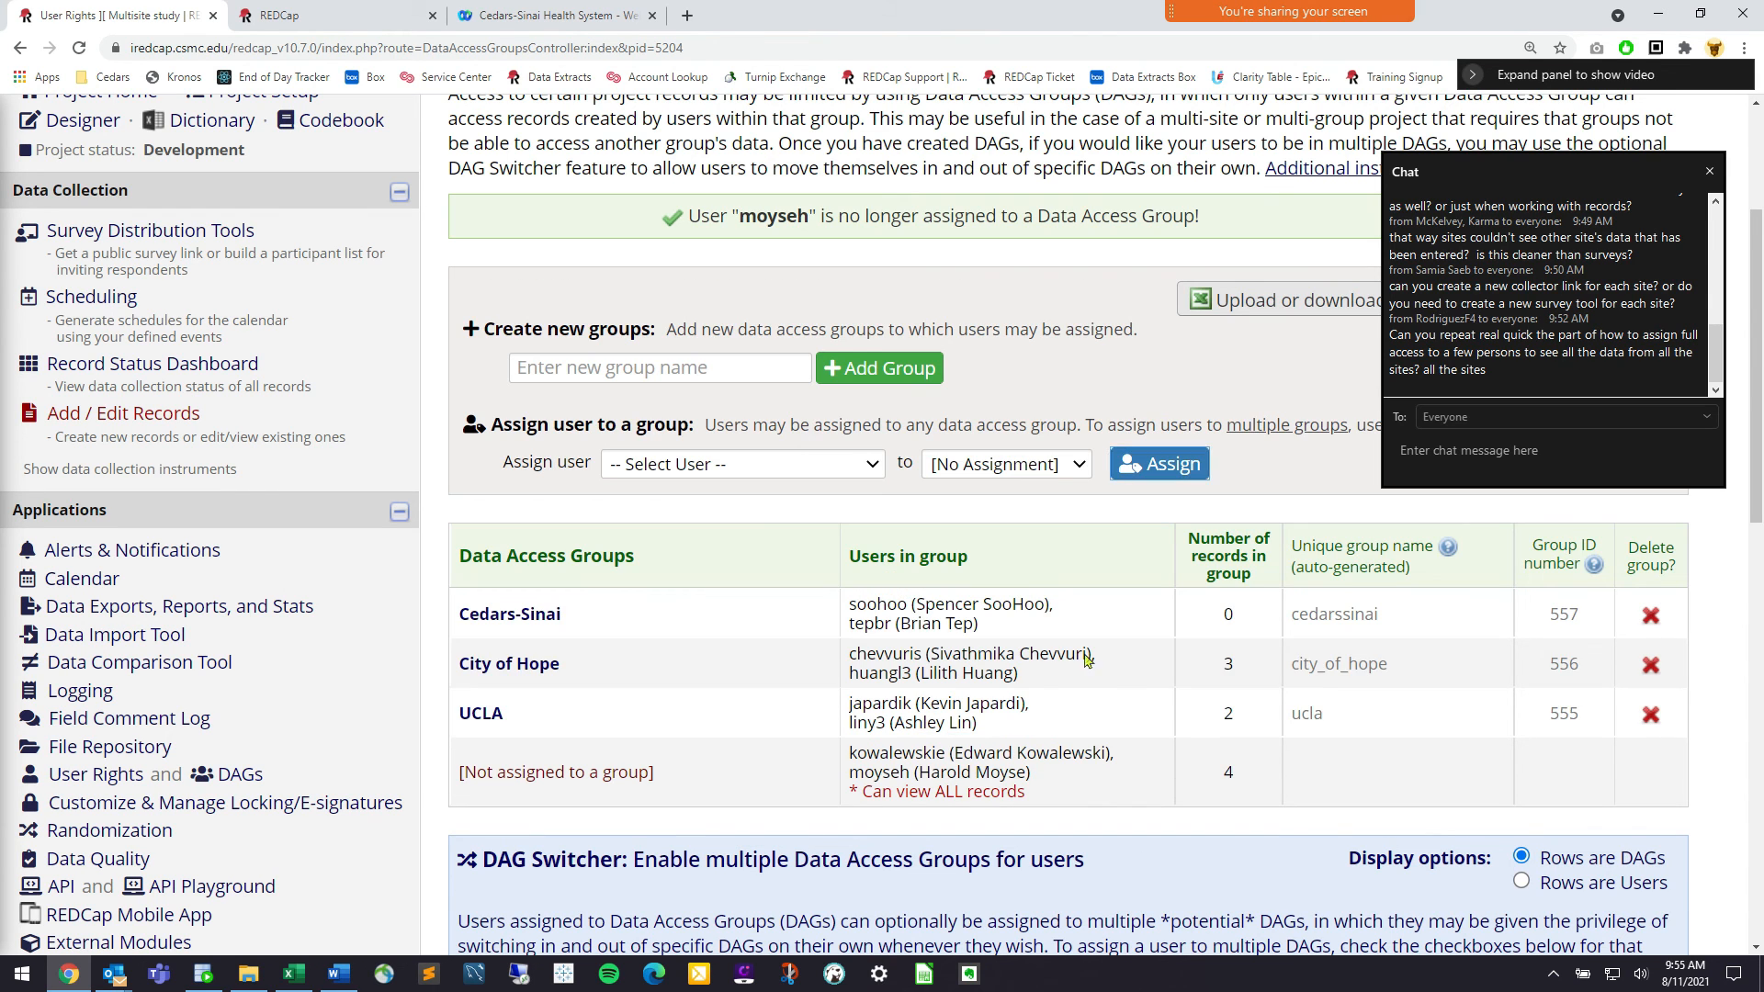
{"action": "mouse_move", "coordinate": [1031, 772]}
{"action": "left_mouse_down"}
{"action": "mouse_move", "coordinate": [856, 774]}
{"action": "mouse_move", "coordinate": [1009, 763]}
{"action": "left_mouse_up"}
{"action": "left_click", "coordinate": [855, 774]}
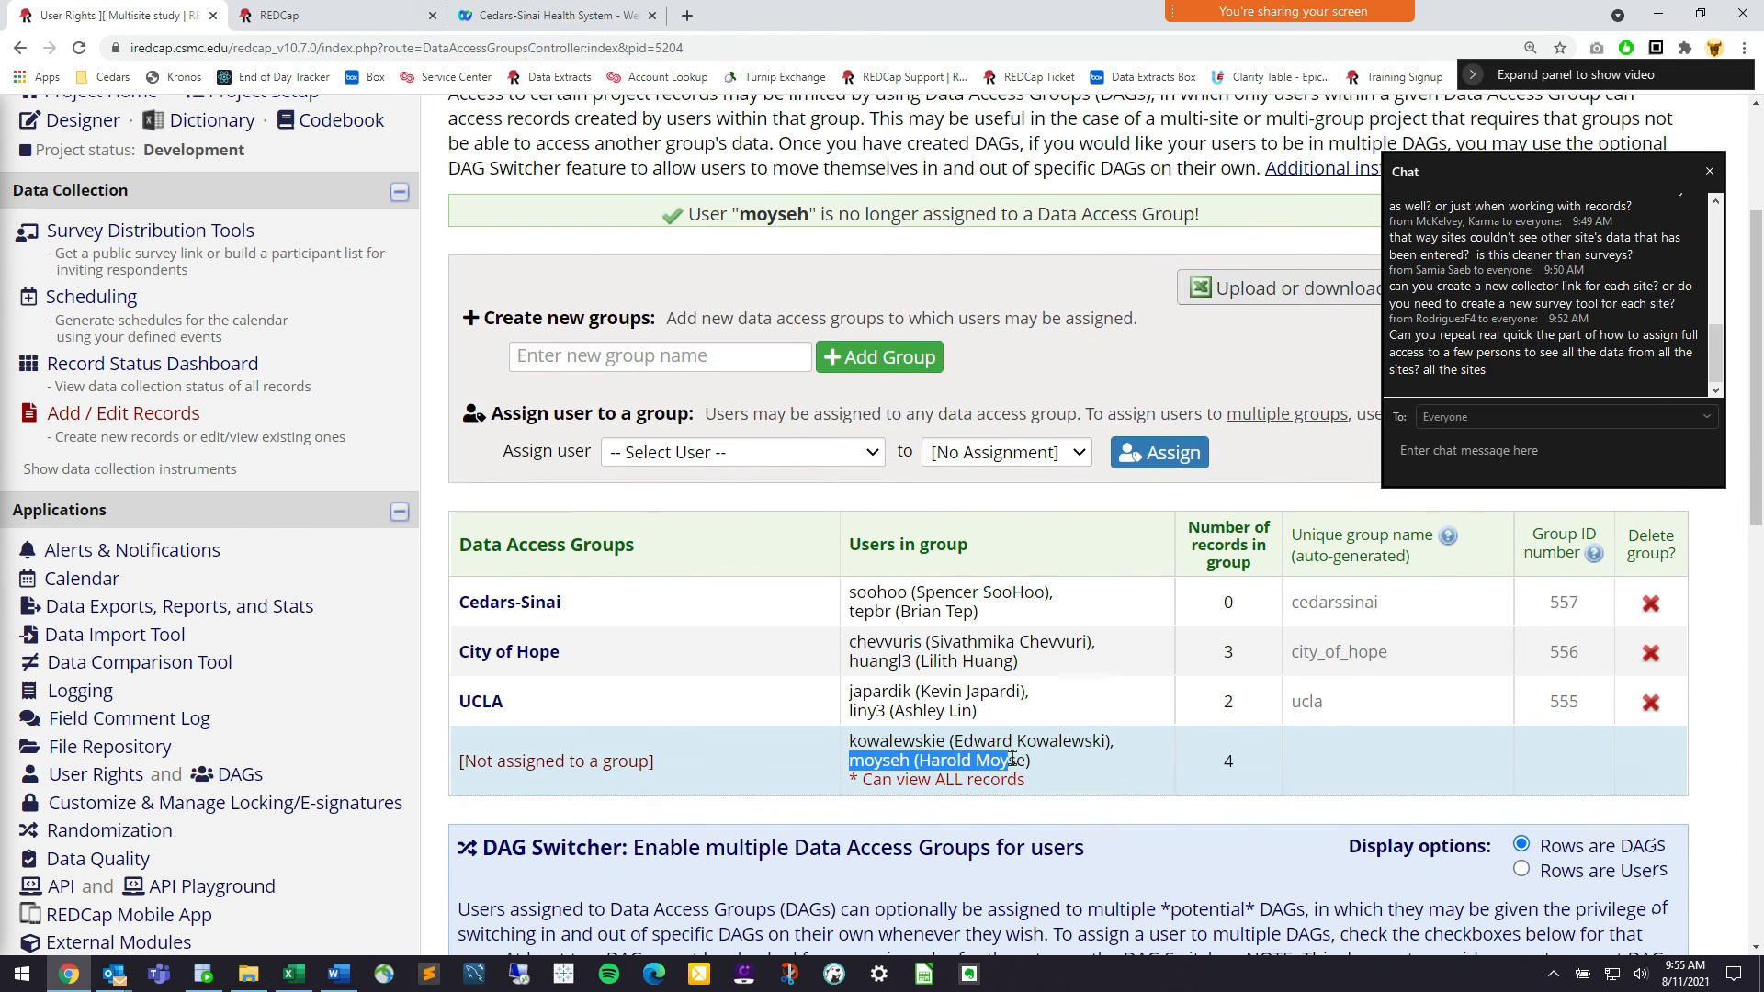
{"action": "left_click", "coordinate": [838, 787]}
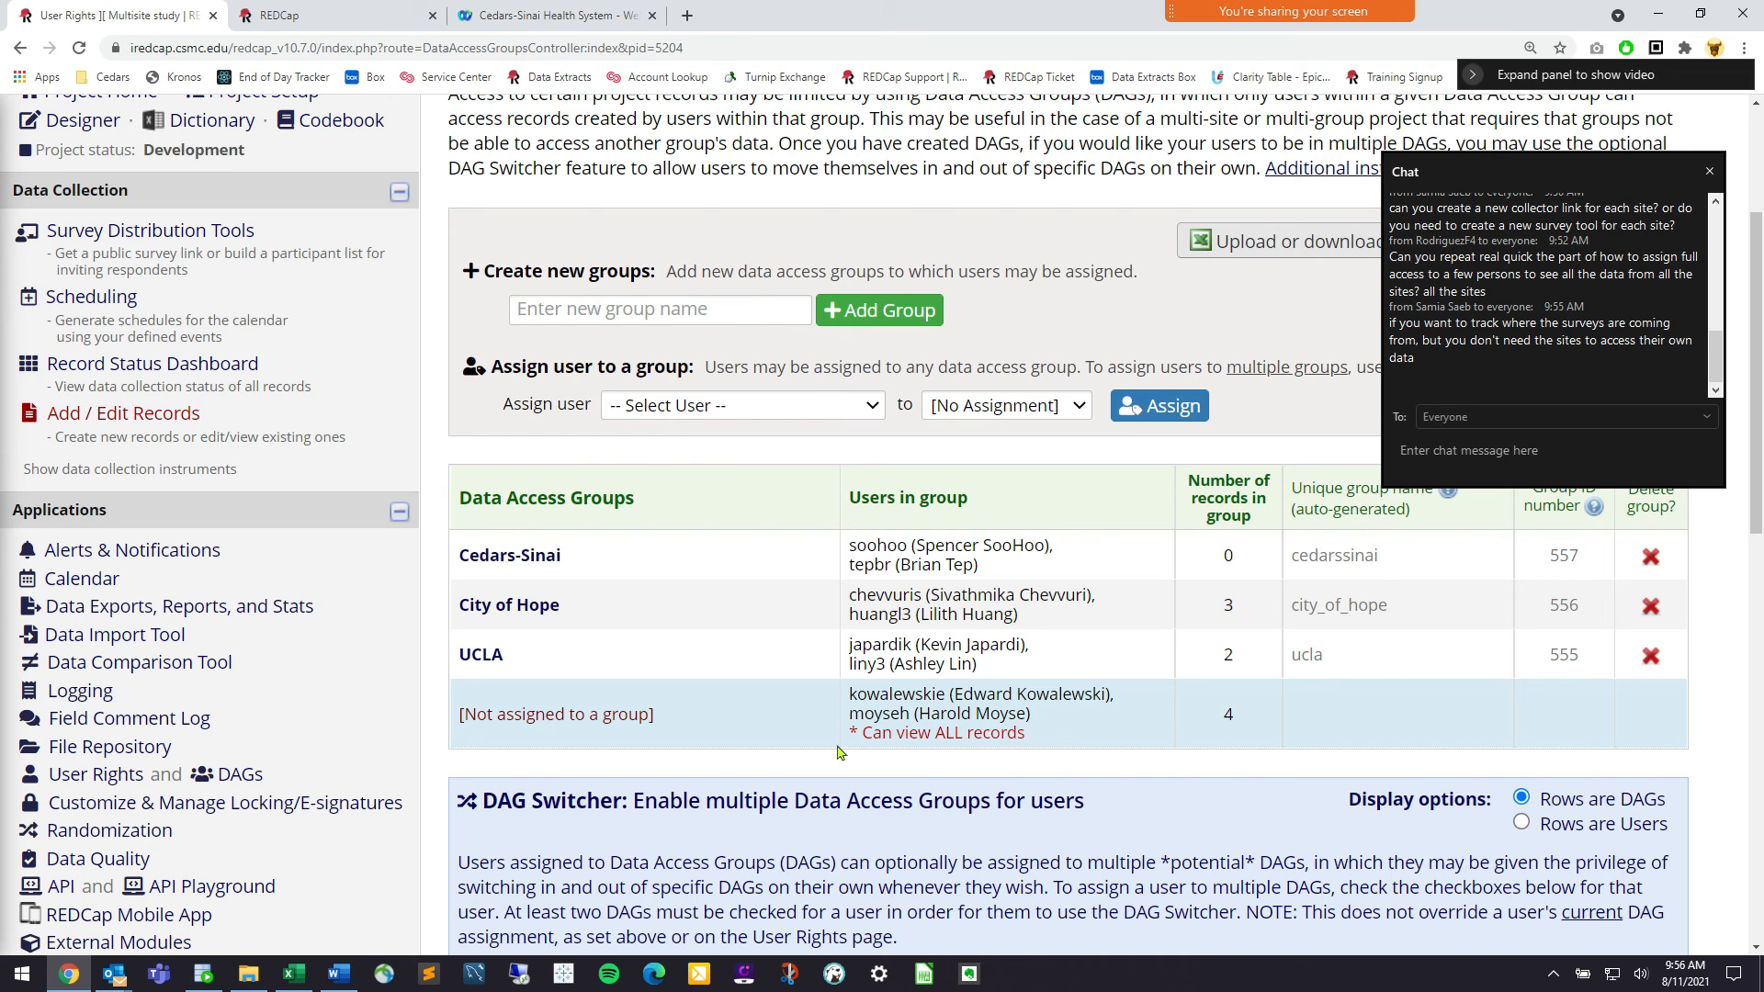
Go to the Record Status Dashboard and point out the User Rights and DAGs links
{"action": "left_click", "coordinate": [221, 366]}
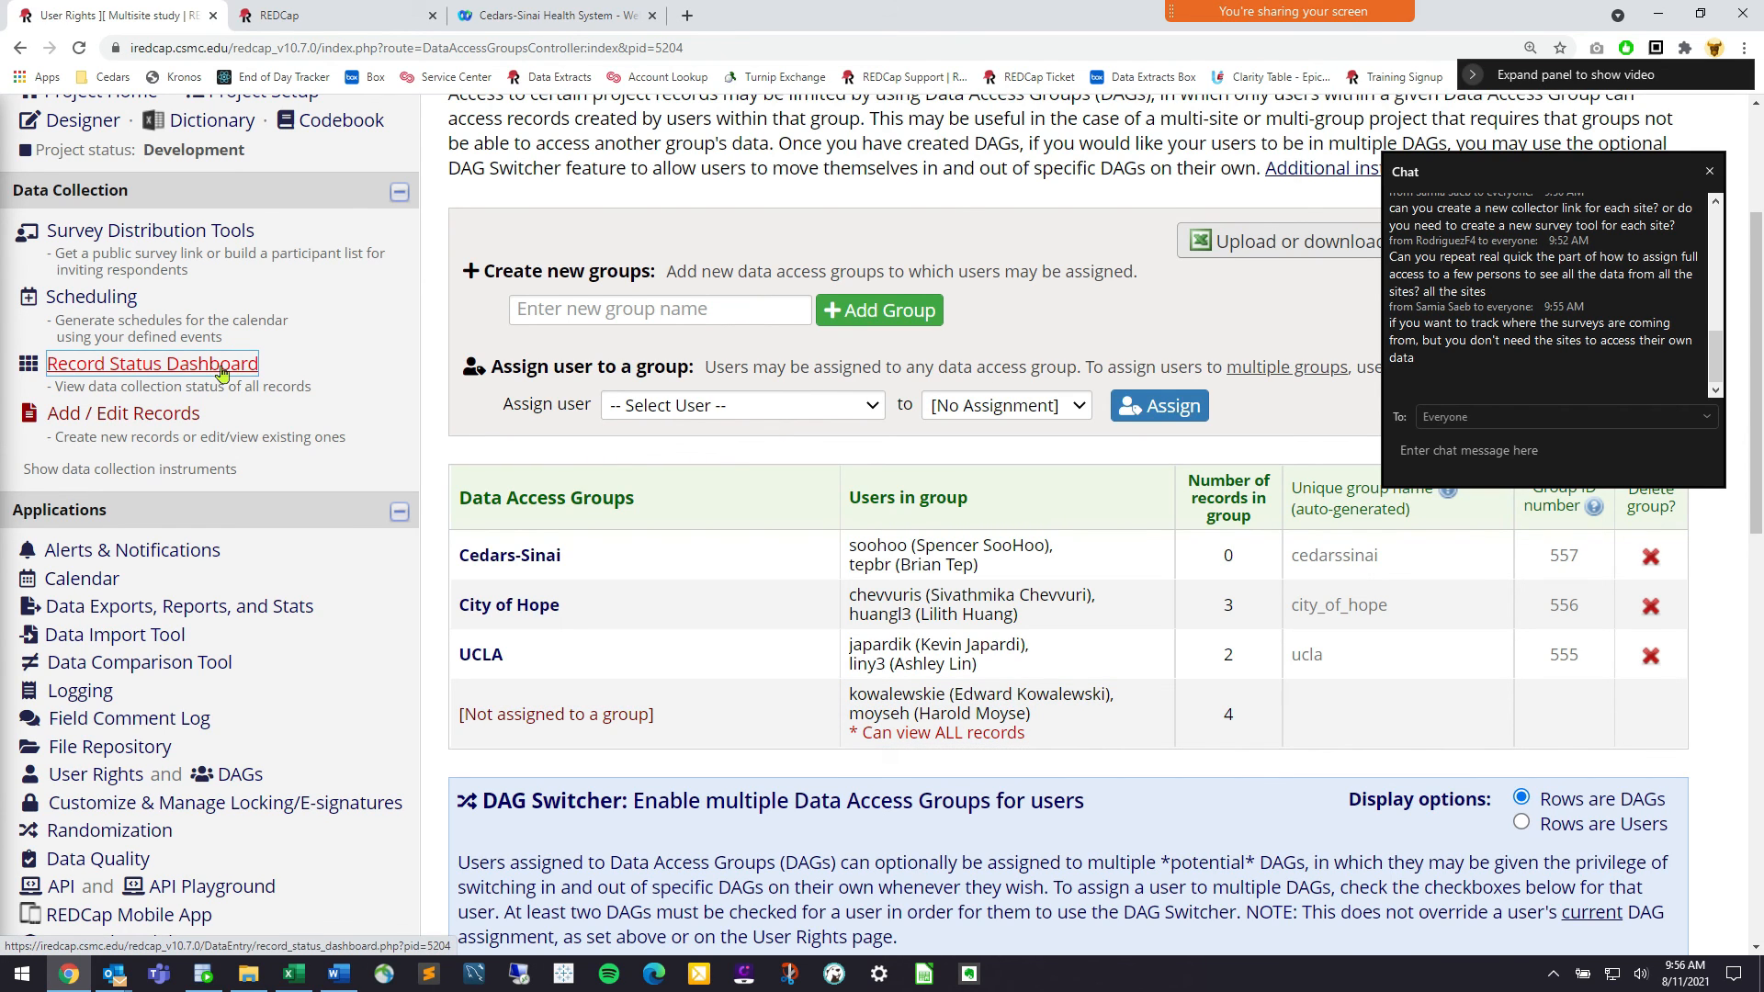
{"action": "scroll", "coordinate": [267, 790], "scroll_direction": "down", "scroll_amount": 3}
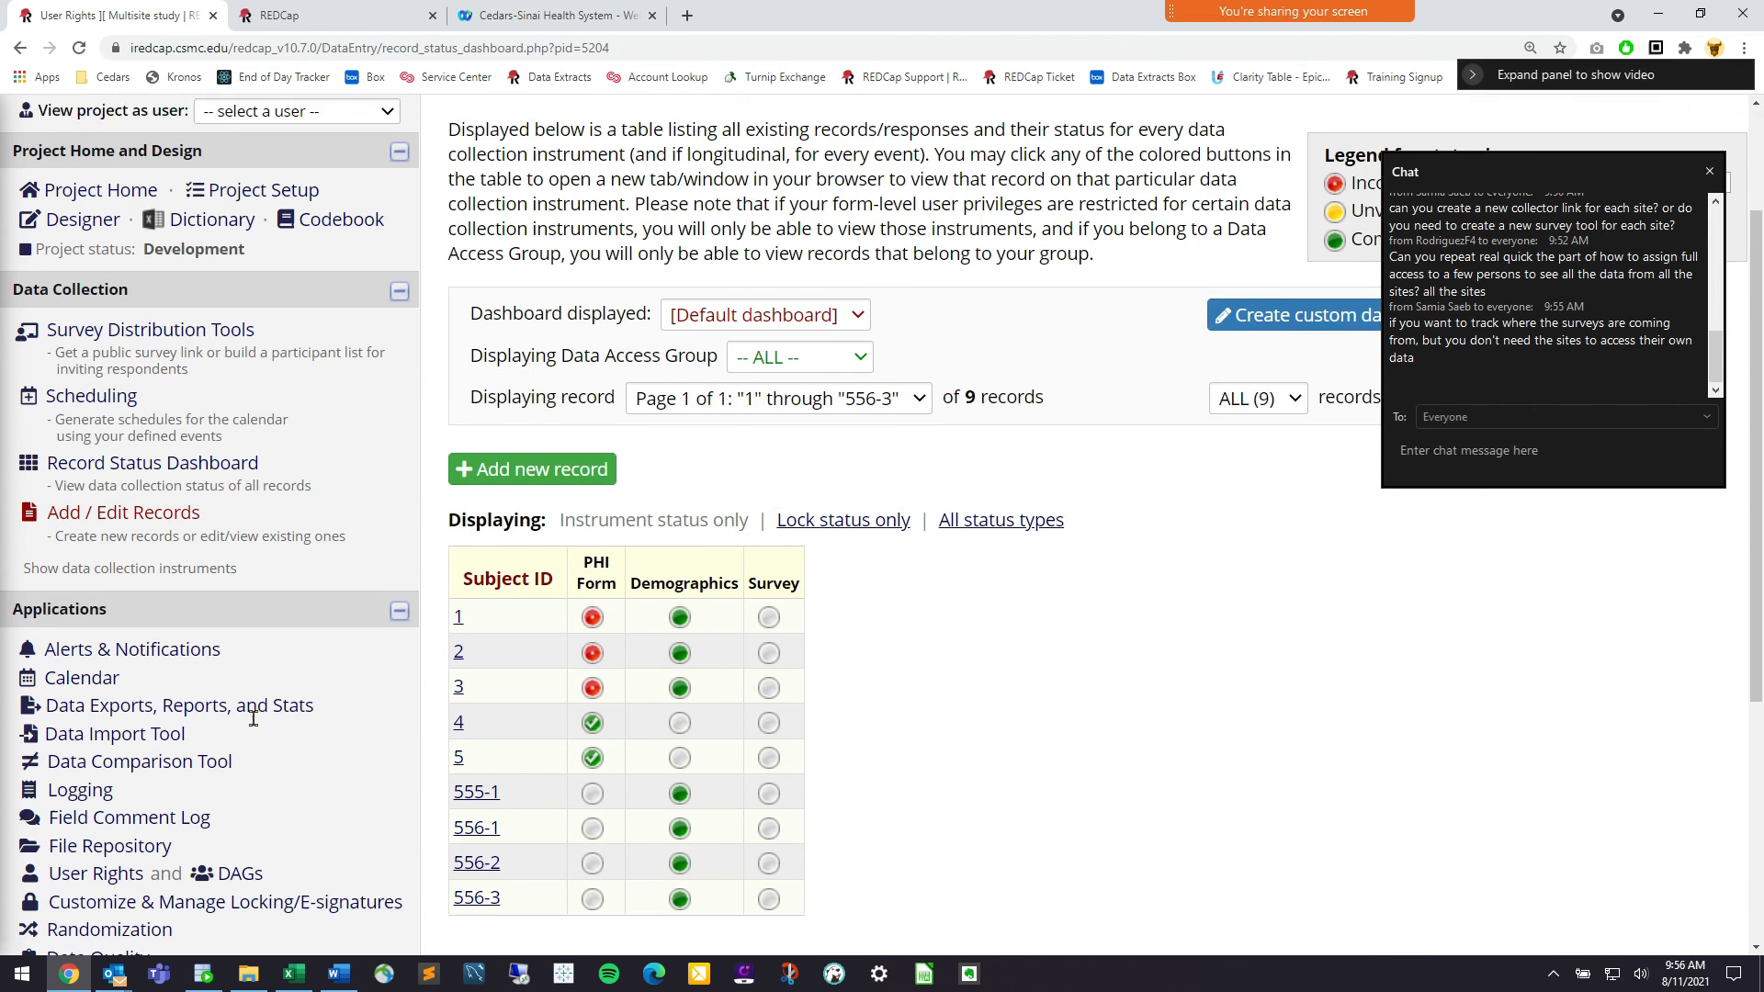
{"action": "left_click_drag", "start_coordinate": [263, 866], "coordinate": [216, 853]}
{"action": "left_click", "coordinate": [297, 850]}
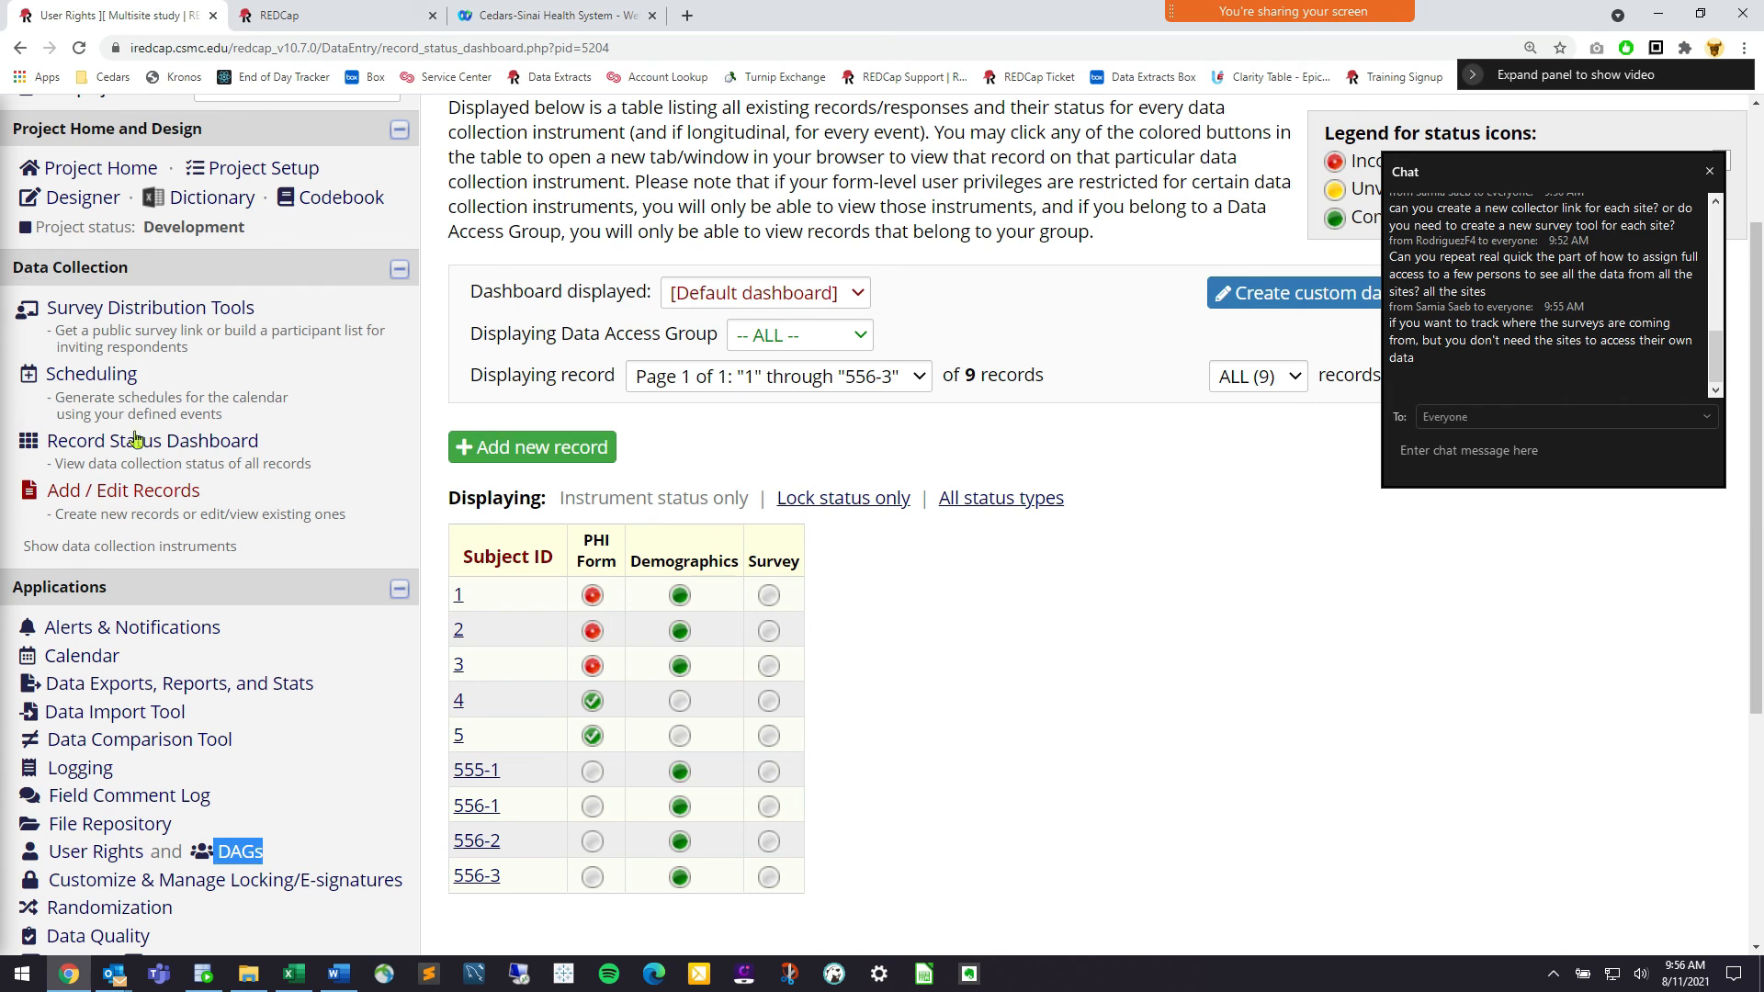
{"action": "left_click", "coordinate": [92, 223]}
{"action": "scroll", "coordinate": [708, 487], "scroll_direction": "down", "scroll_amount": 2}
{"action": "scroll", "coordinate": [539, 410], "scroll_direction": "up", "scroll_amount": 1}
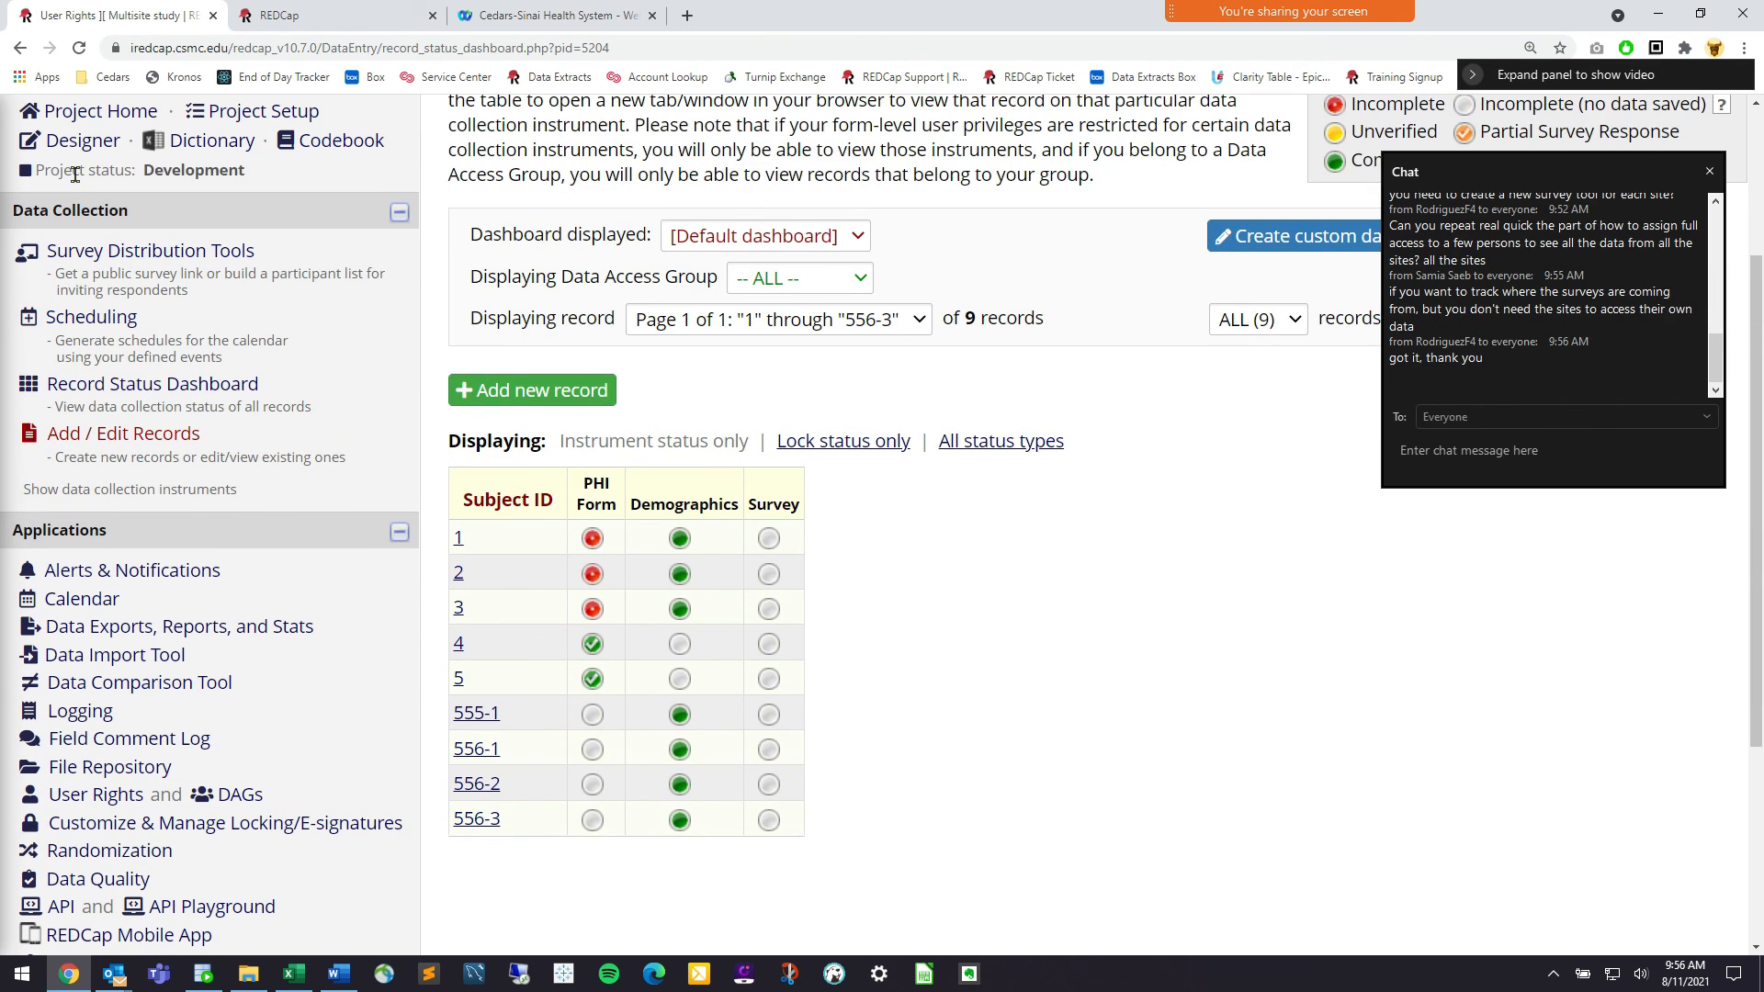
Open PHI Form in the Online Designer and begin adding a new field
{"action": "left_click", "coordinate": [81, 142]}
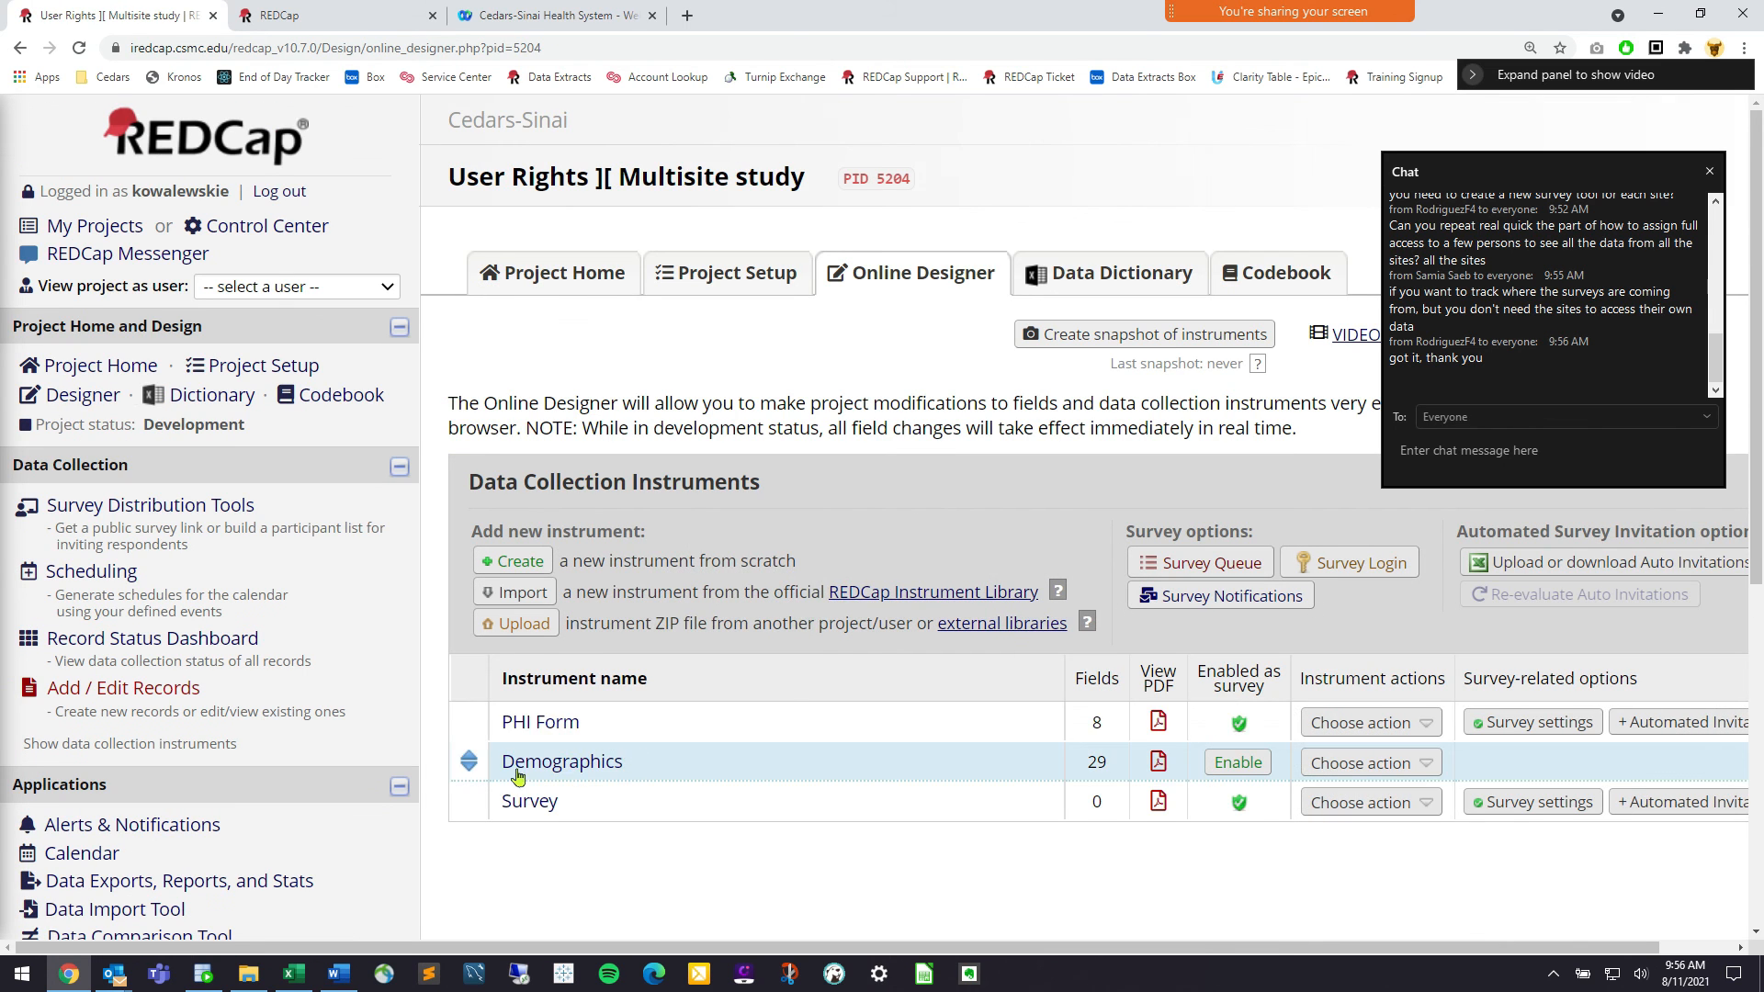
{"action": "left_click", "coordinate": [533, 727]}
{"action": "scroll", "coordinate": [806, 432], "scroll_direction": "down", "scroll_amount": 5}
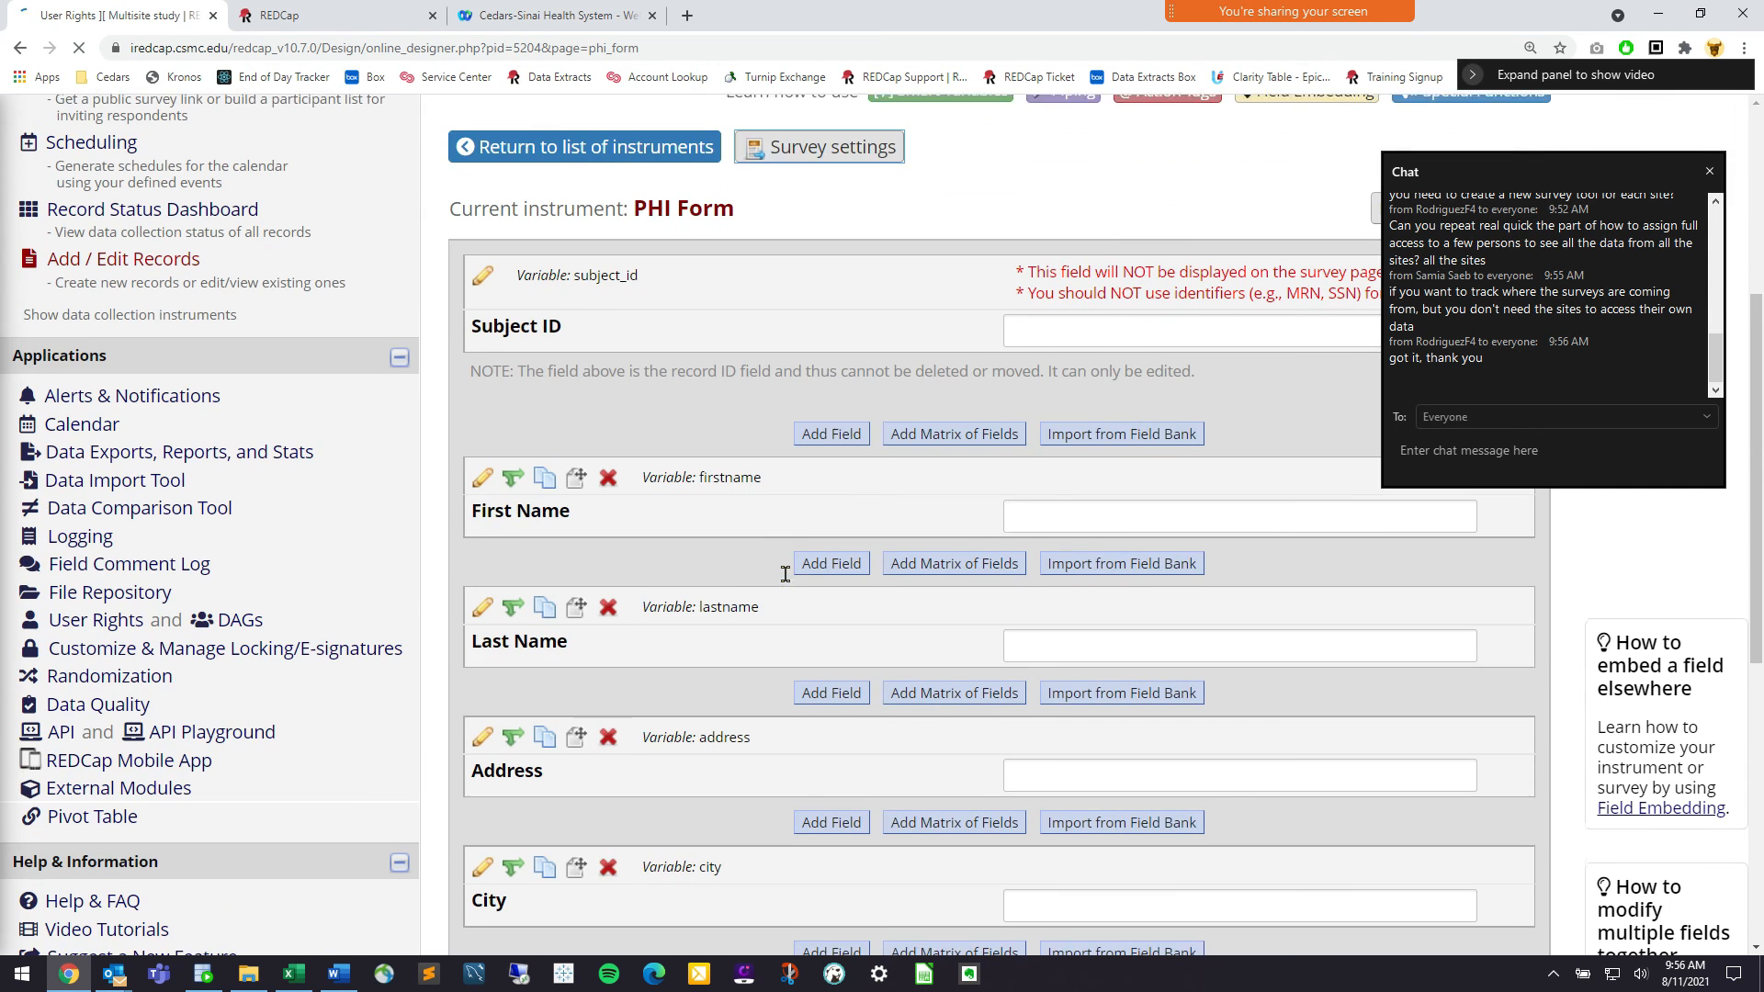
{"action": "left_click", "coordinate": [806, 432]}
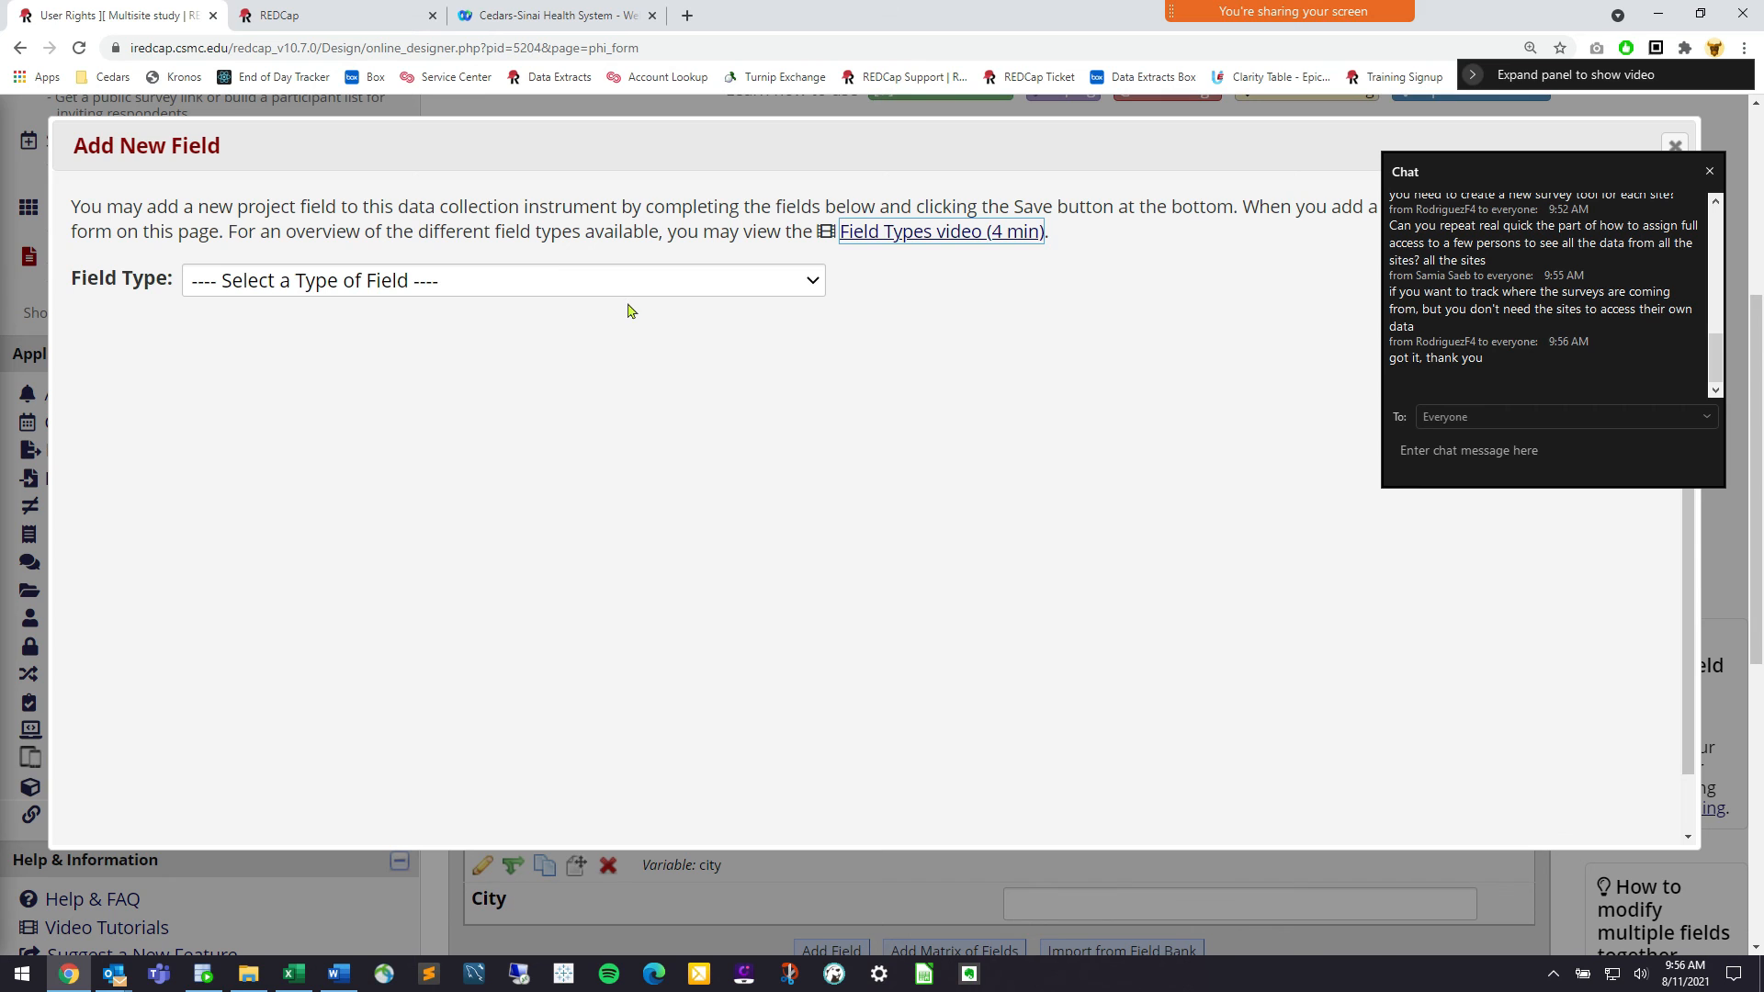
{"action": "left_click", "coordinate": [650, 292]}
Save a radio field 'What site are you a part of' (variable site): 1 Cedars-Sinai, 2 UCLA, 3 City of Hope
{"action": "left_click", "coordinate": [593, 477]}
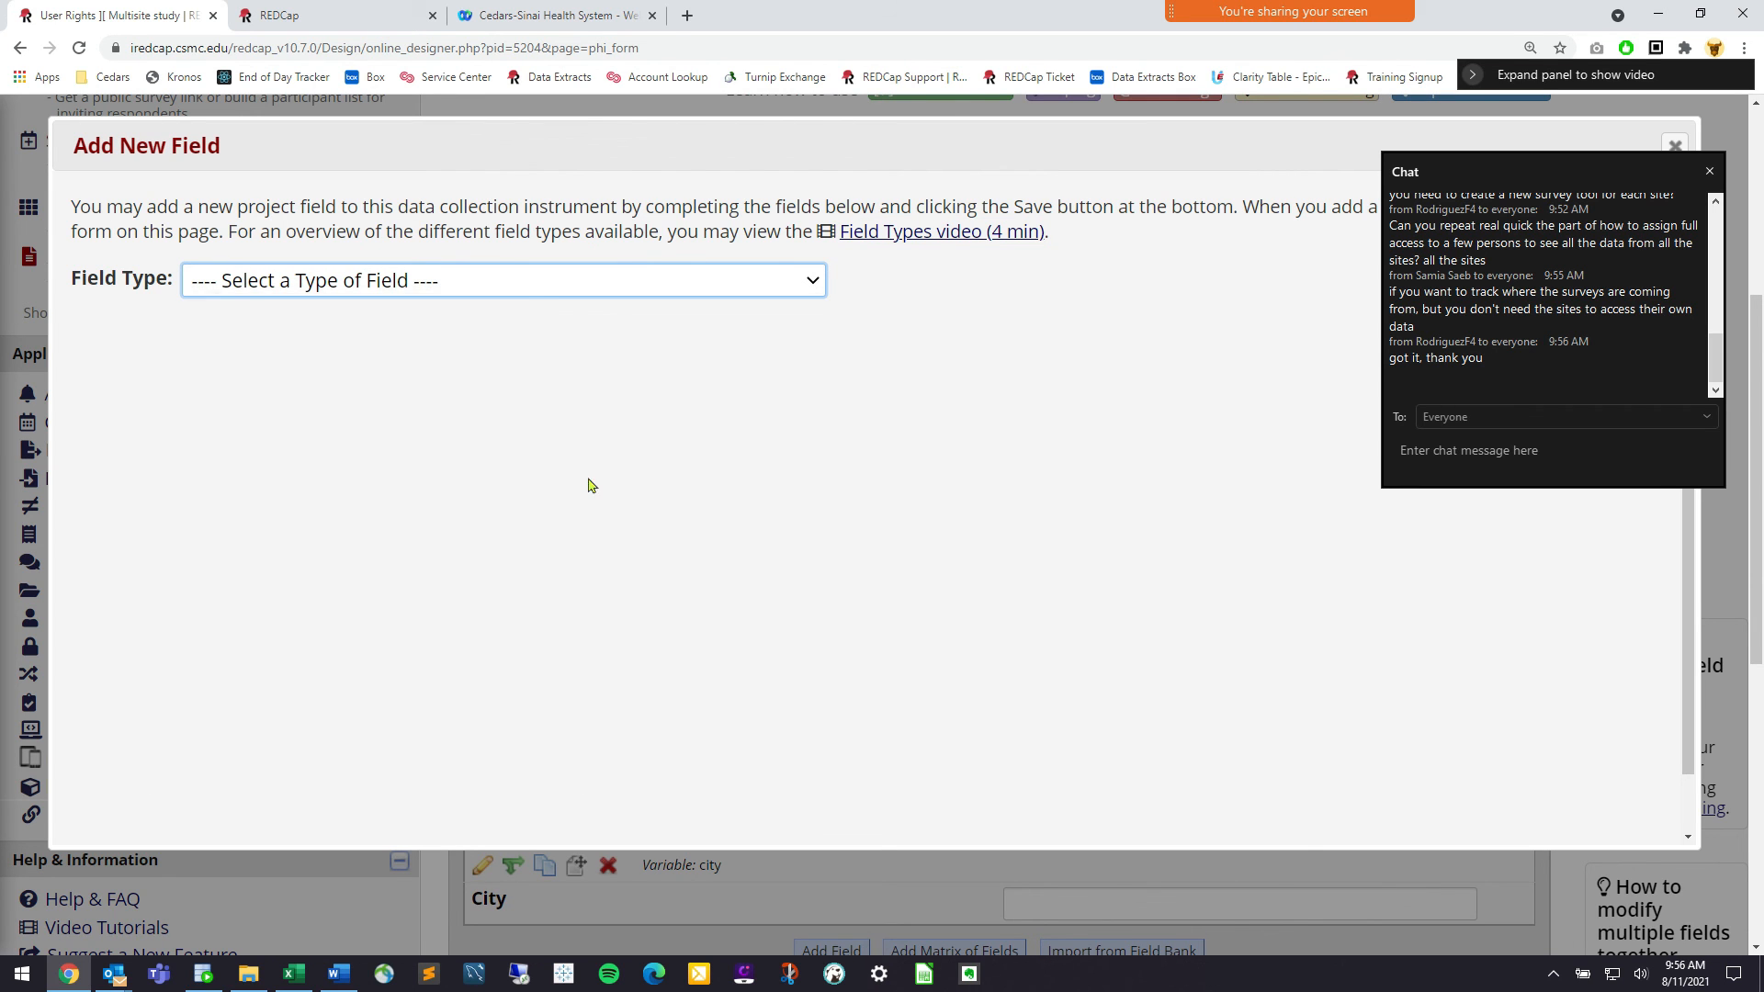
{"action": "type", "text": "What site"}
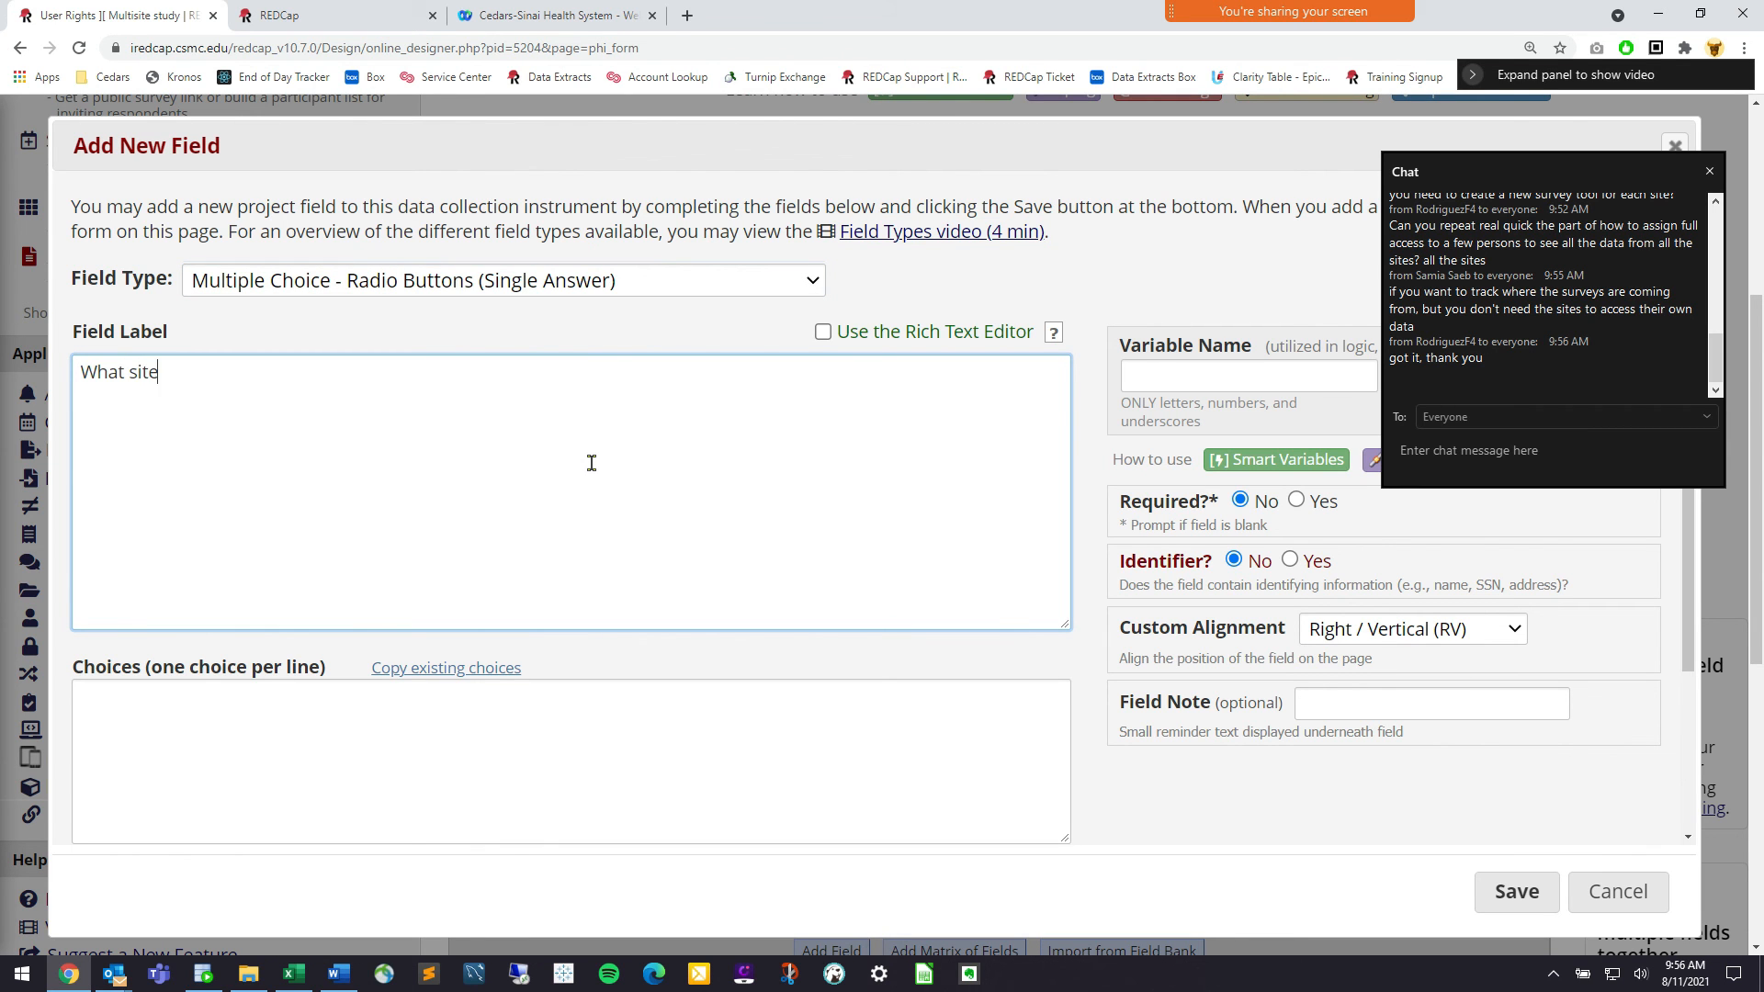
{"action": "type", "text": " are you a part of"}
{"action": "left_click", "coordinate": [521, 717]}
{"action": "type", "text": "1, "}
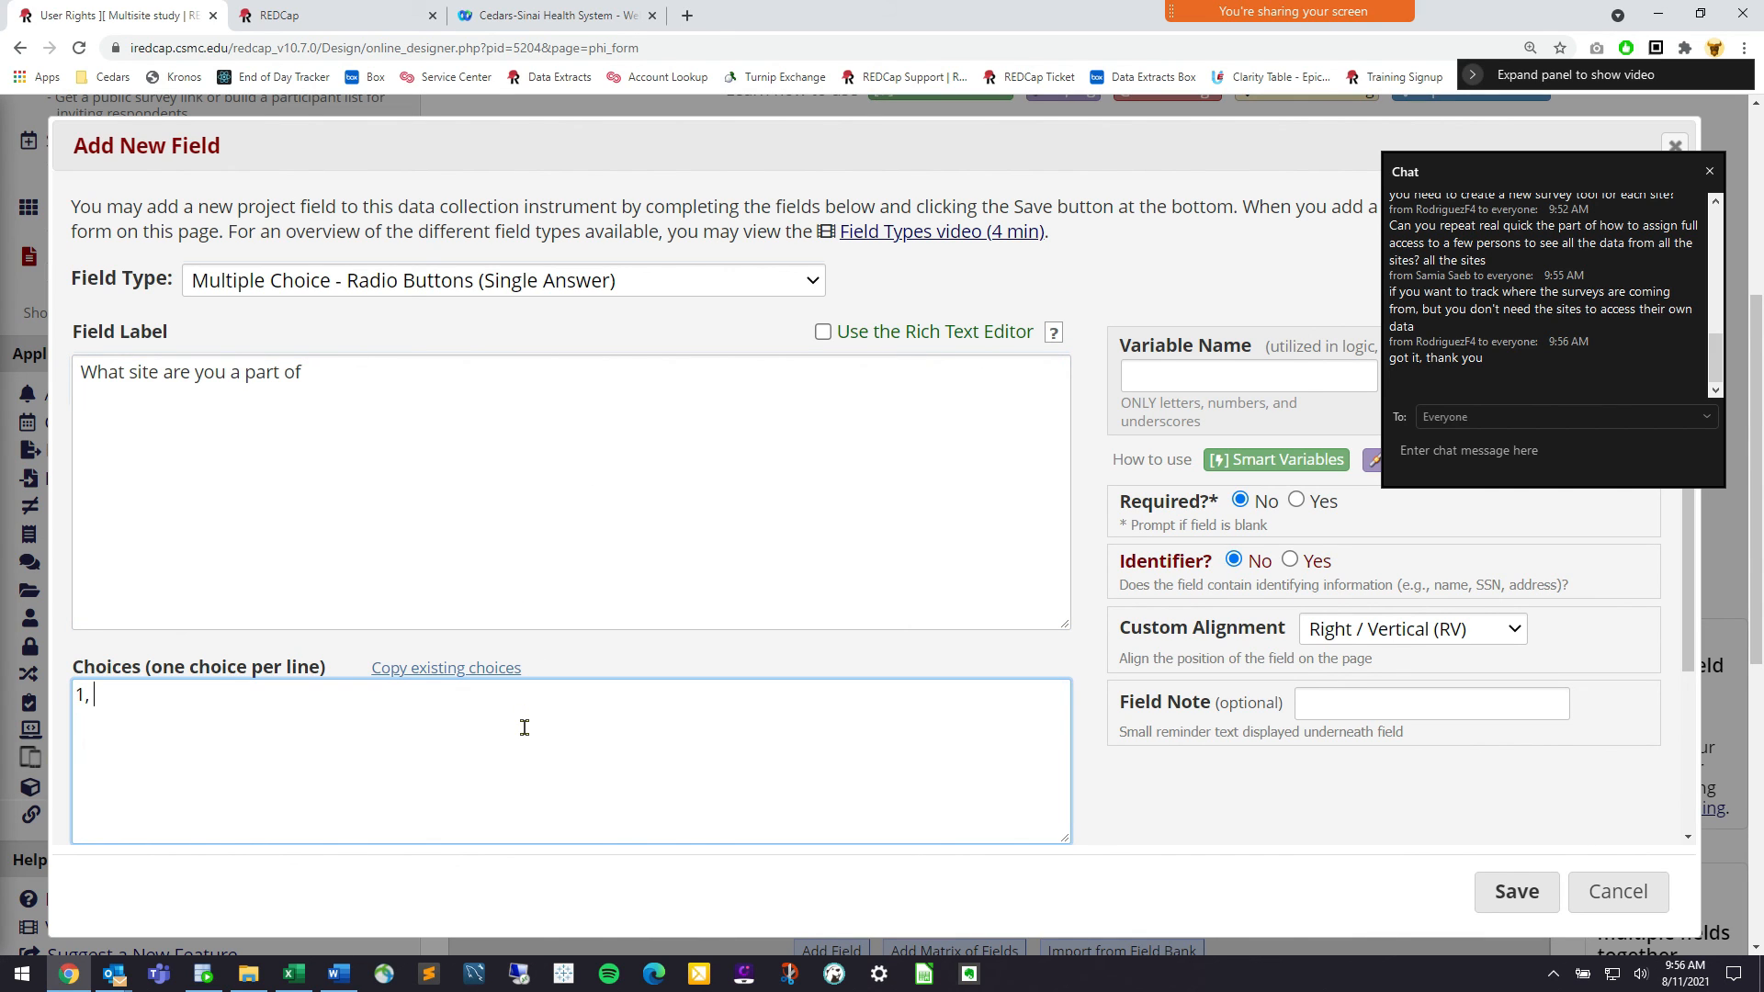
{"action": "type", "text": "Cedars-Sinai"}
{"action": "key", "text": "Return"}
{"action": "type", "text": "2, UCLA "}
{"action": "type", "text": "3, City of Hope"}
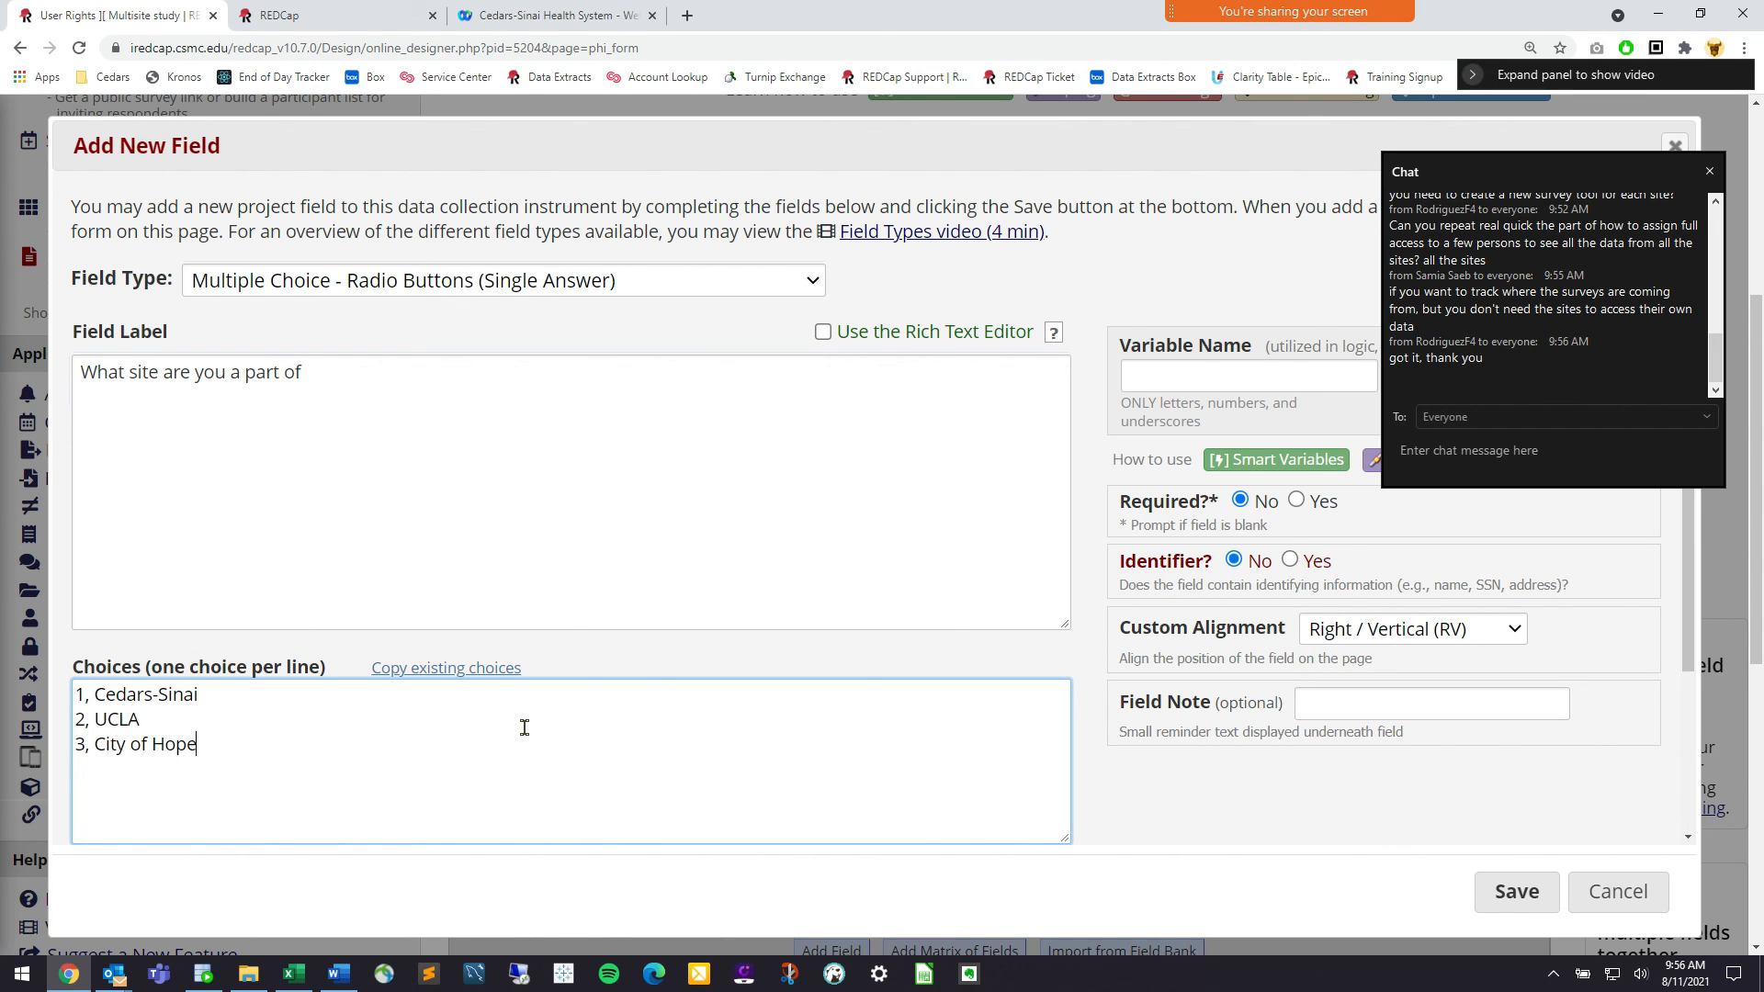
{"action": "left_click", "coordinate": [1148, 376]}
{"action": "type", "text": "site"}
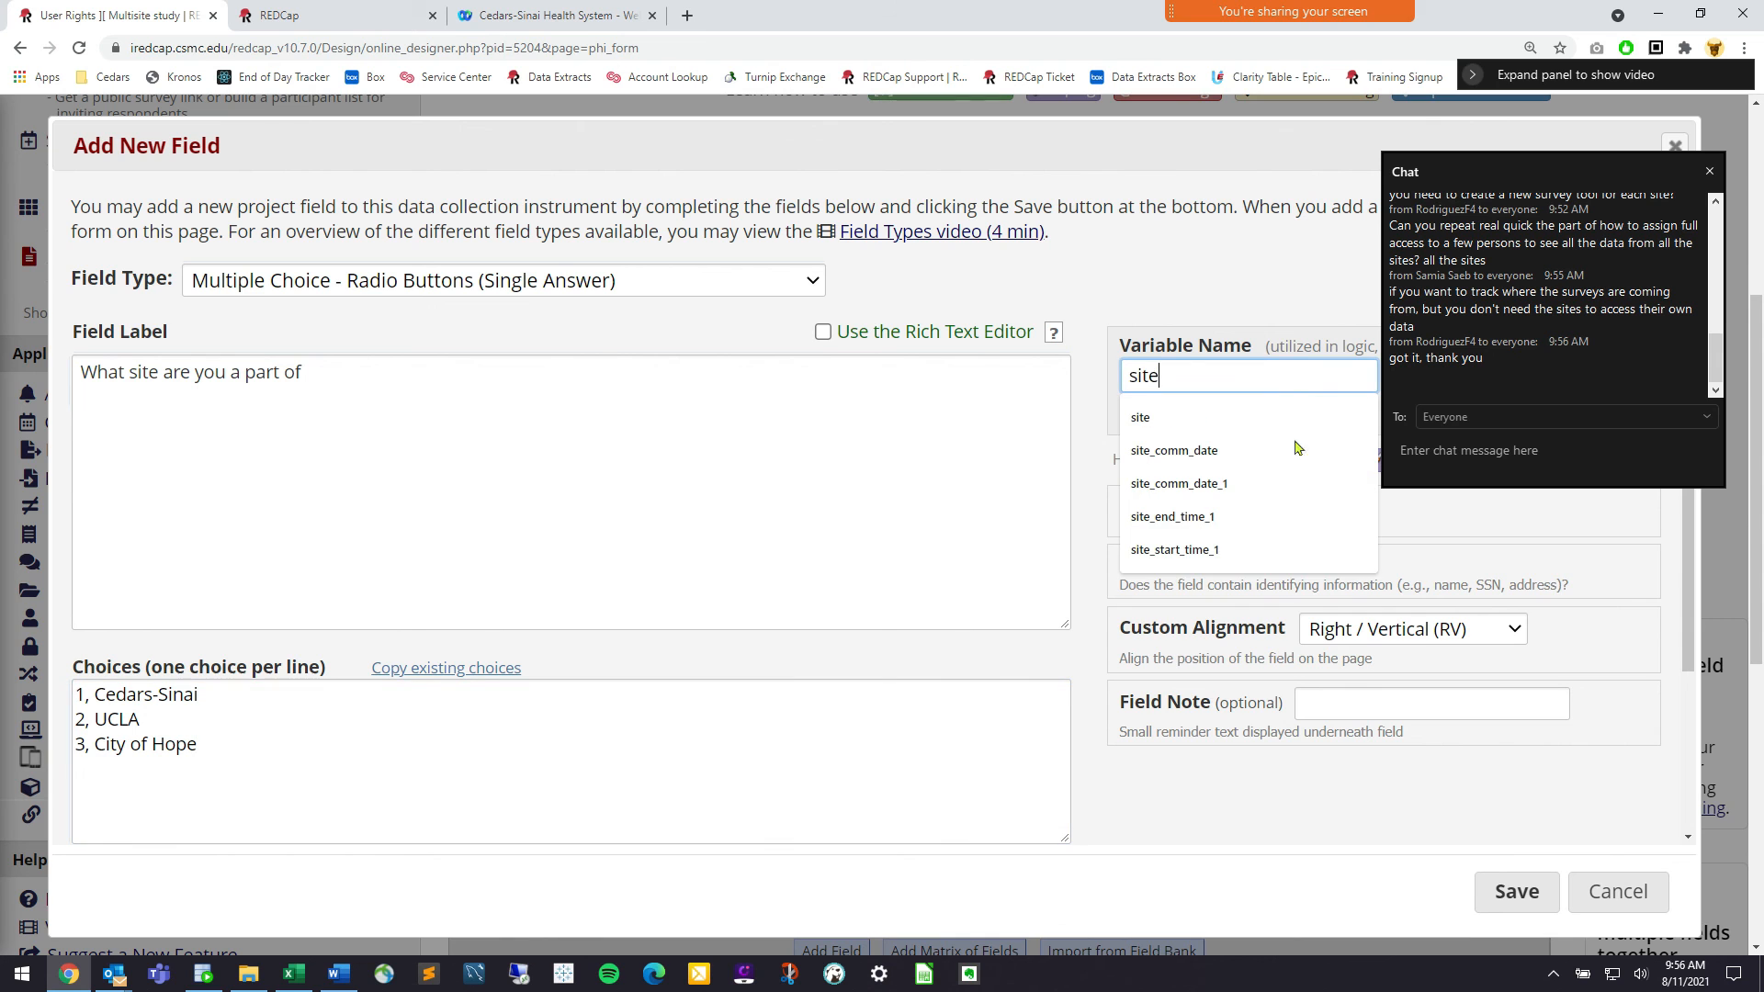
{"action": "left_click", "coordinate": [1517, 892]}
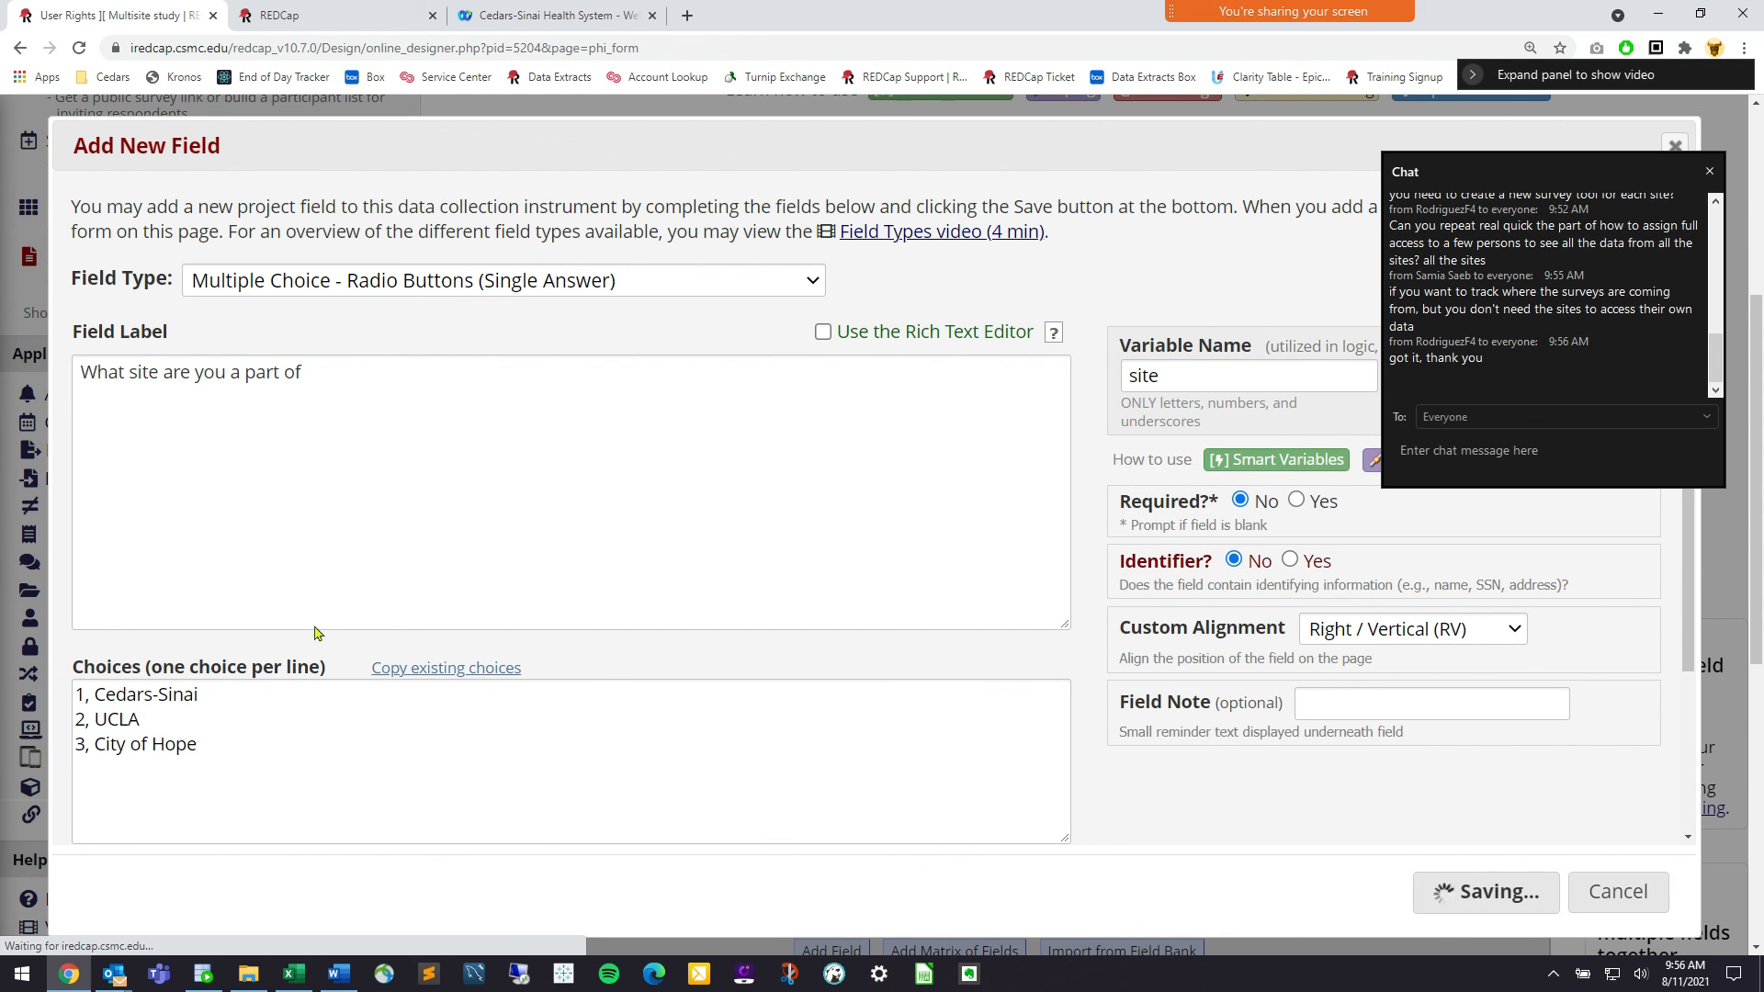
Open the public PHI Form survey and try each site option: Cedars-Sinai, UCLA, City of Hope
{"action": "scroll", "coordinate": [161, 313], "scroll_direction": "up", "scroll_amount": 1}
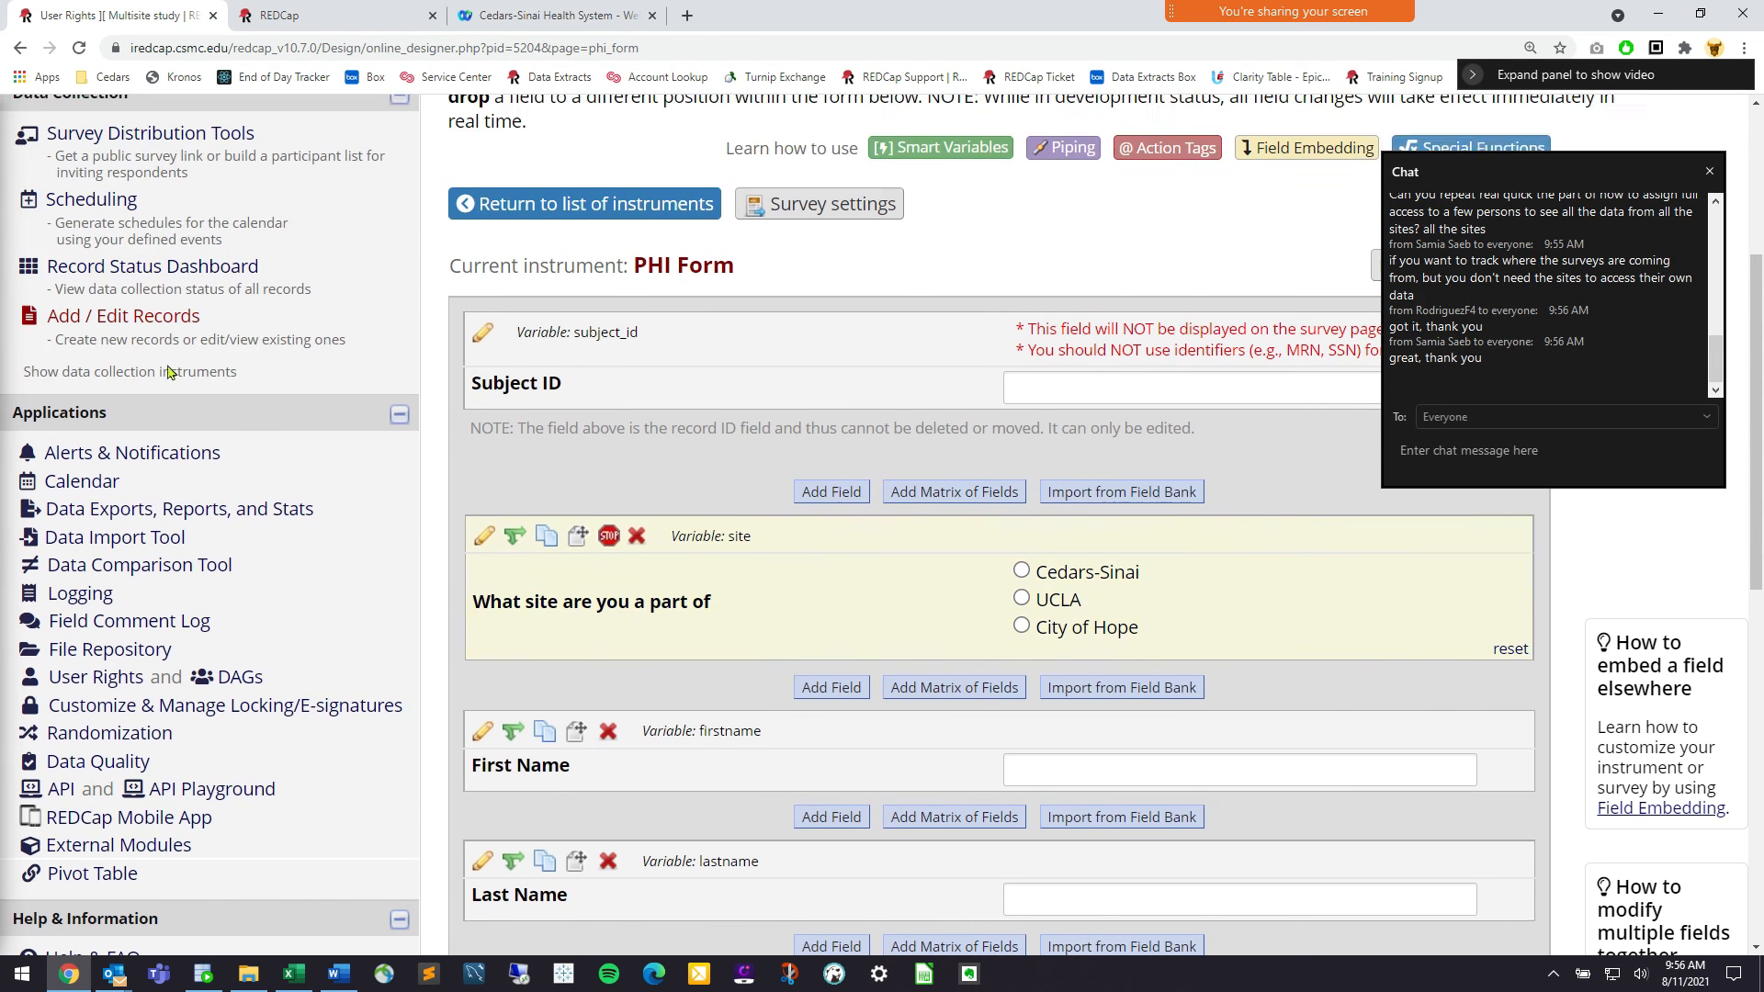
{"action": "left_click", "coordinate": [152, 193]}
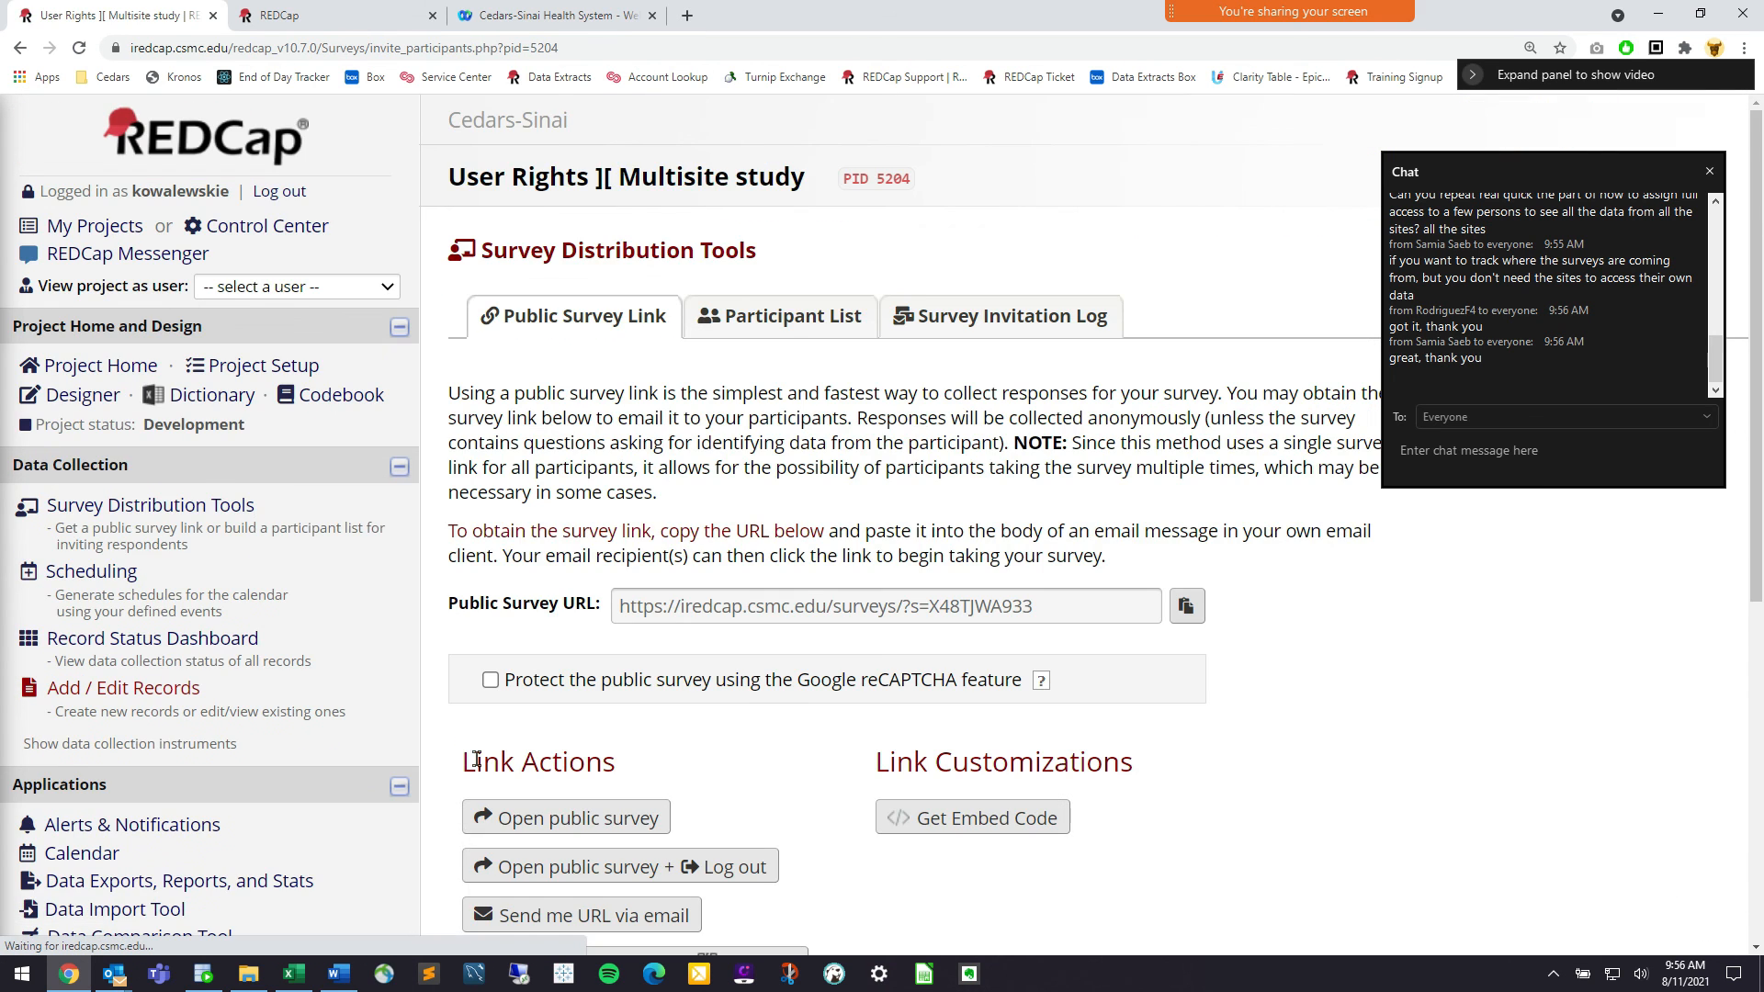
{"action": "left_click", "coordinate": [547, 818]}
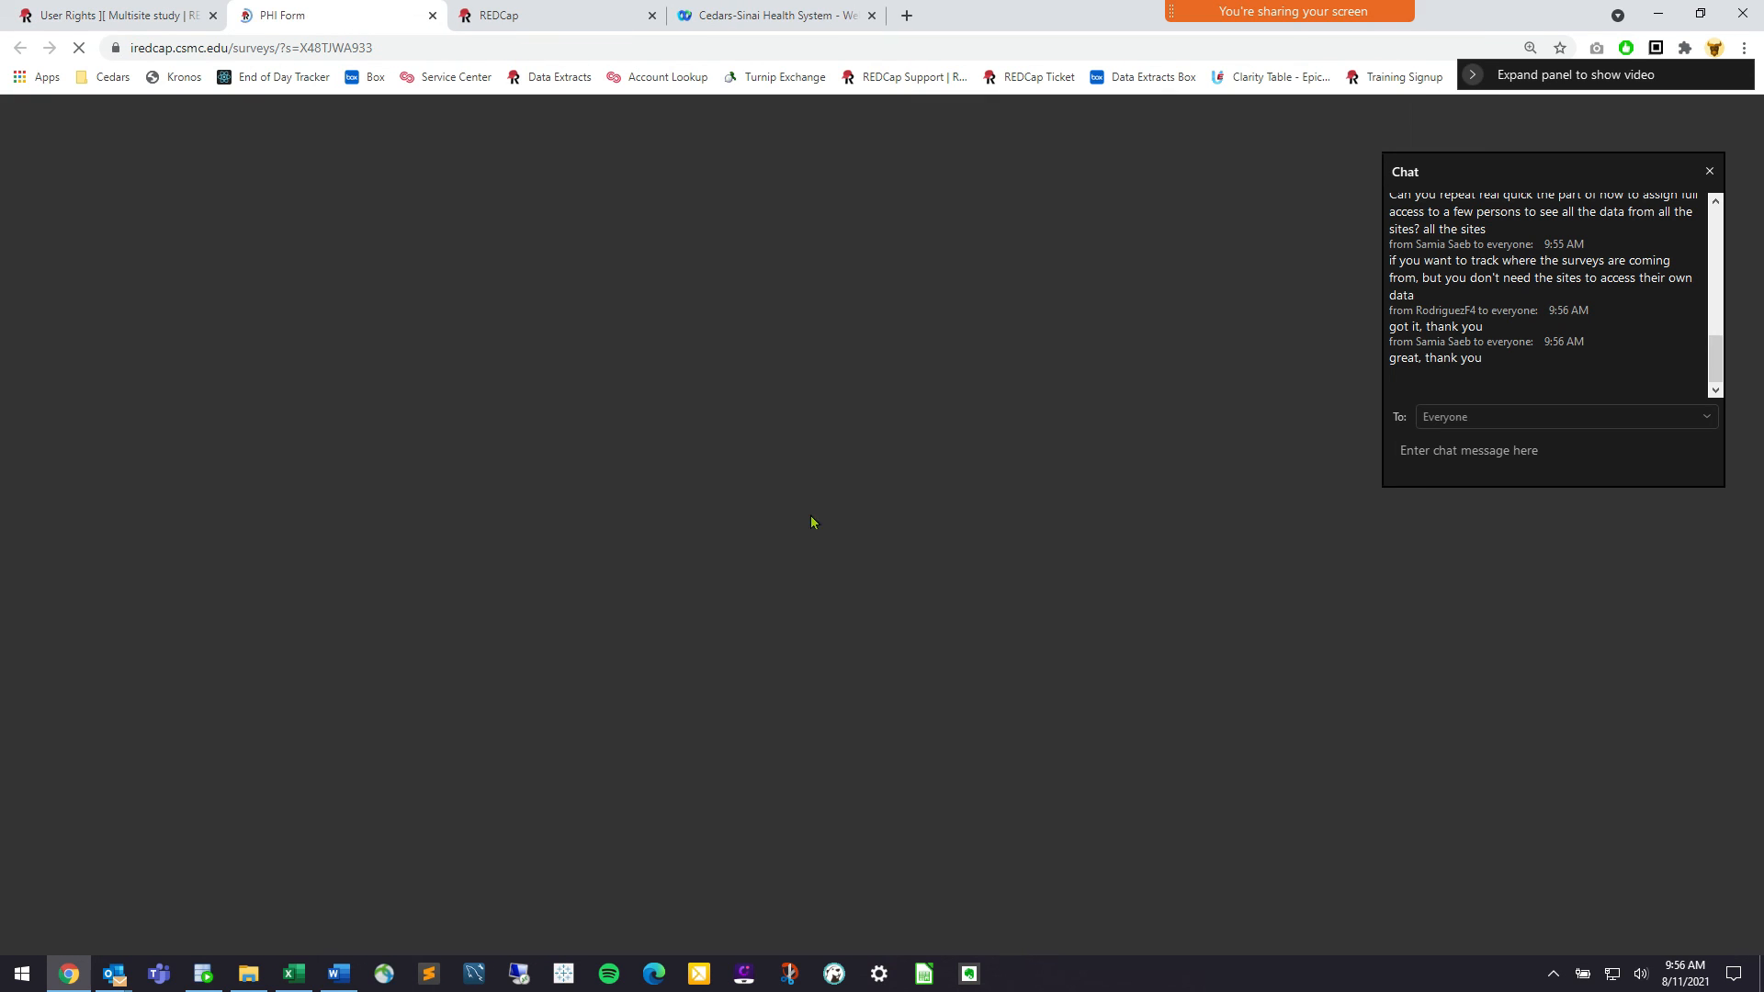
{"action": "left_click", "coordinate": [1042, 361]}
{"action": "left_click", "coordinate": [1040, 399]}
{"action": "left_click", "coordinate": [1042, 434]}
{"action": "left_click", "coordinate": [1042, 361]}
Return to the project's Data Exports, Reports, and Stats page and highlight the All data report
{"action": "left_click", "coordinate": [110, 15]}
{"action": "scroll", "coordinate": [598, 469], "scroll_direction": "down", "scroll_amount": 4}
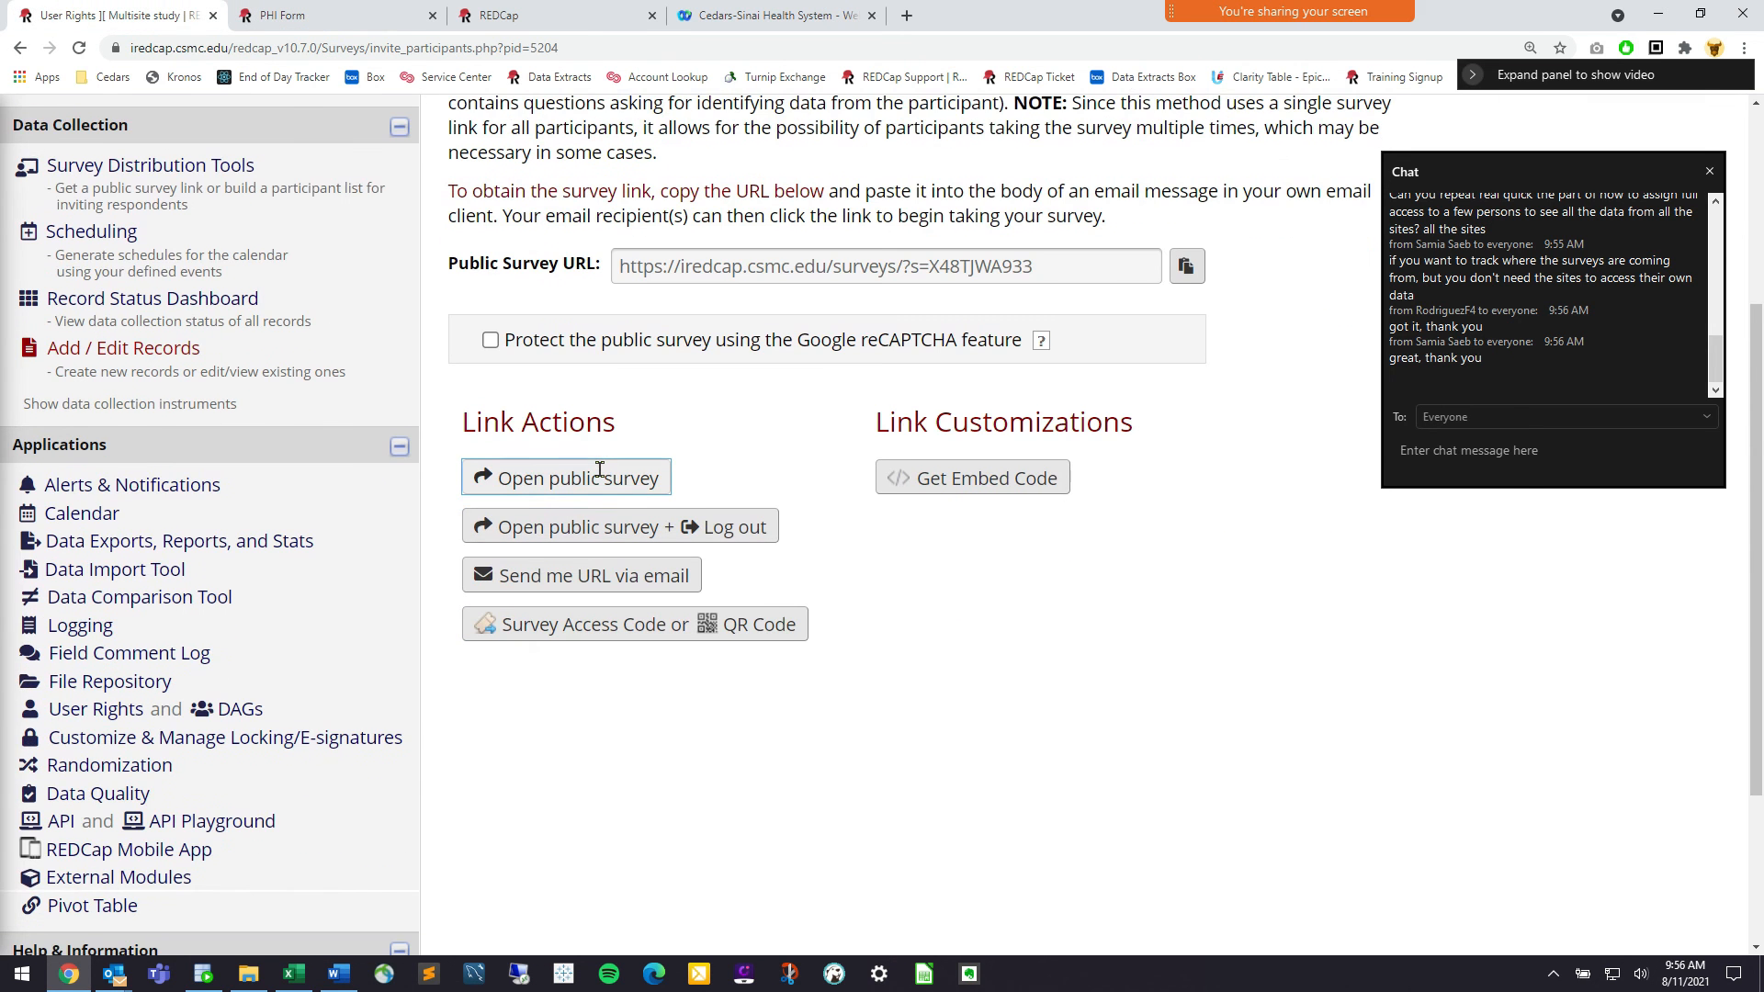
{"action": "left_click", "coordinate": [253, 548]}
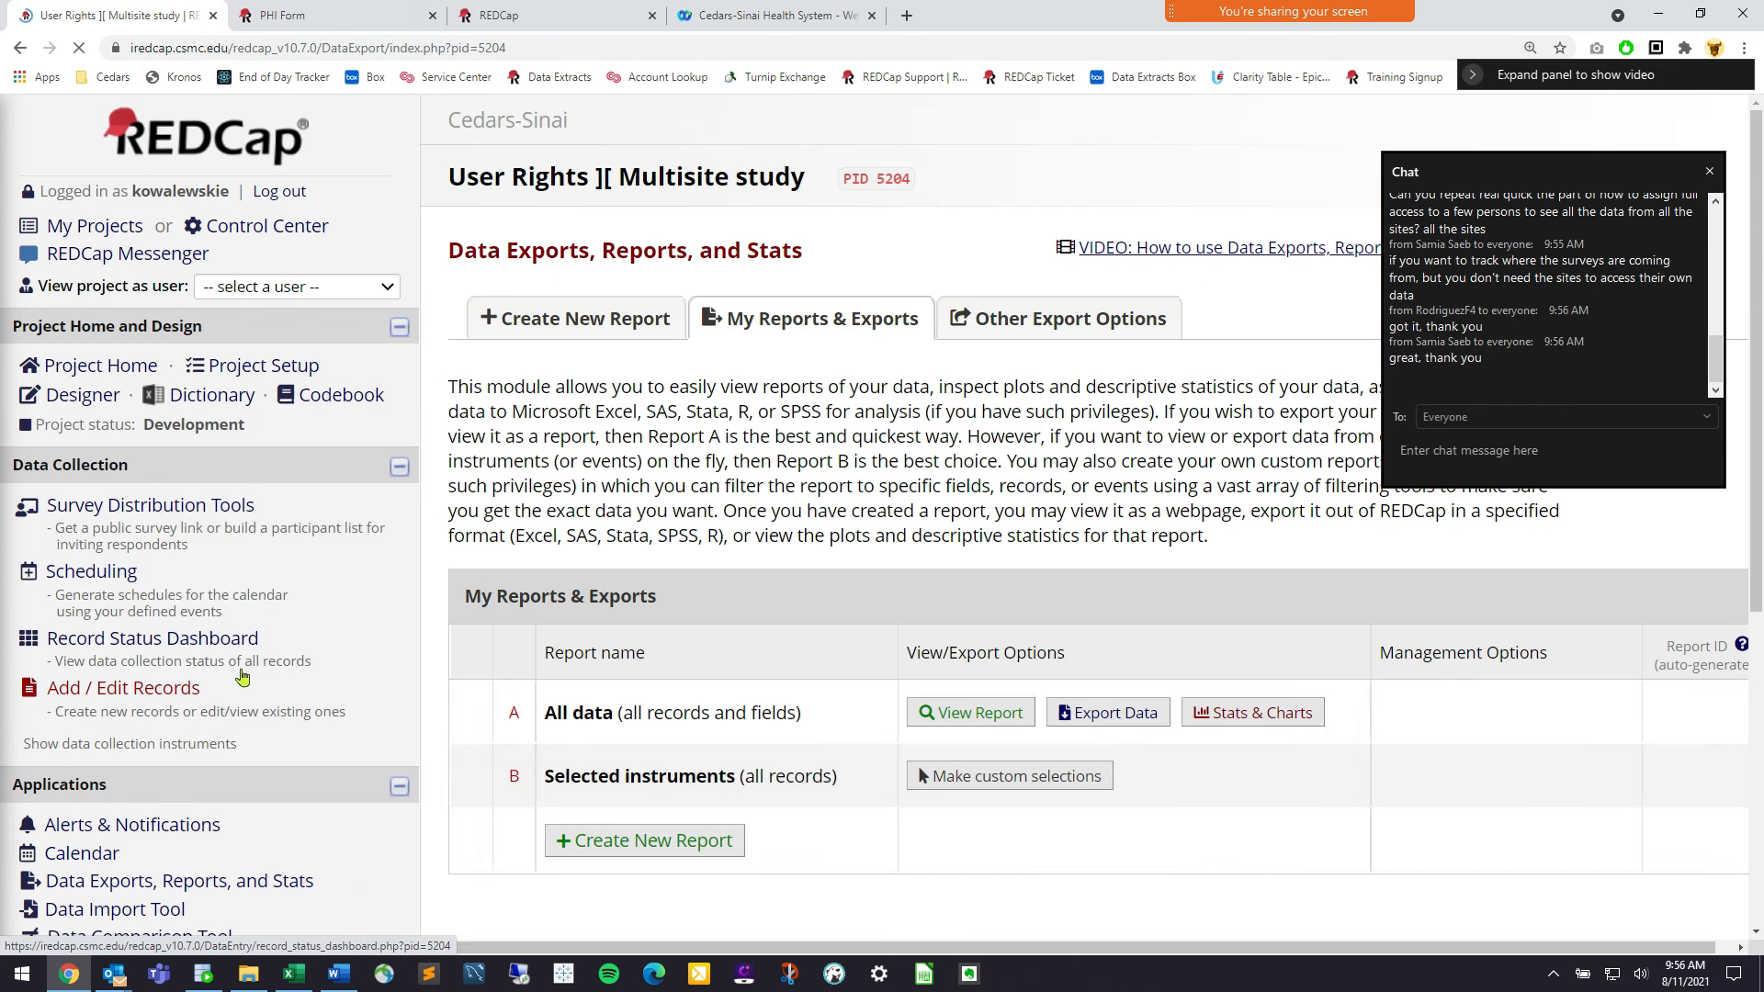
{"action": "scroll", "coordinate": [265, 781], "scroll_direction": "down", "scroll_amount": 2}
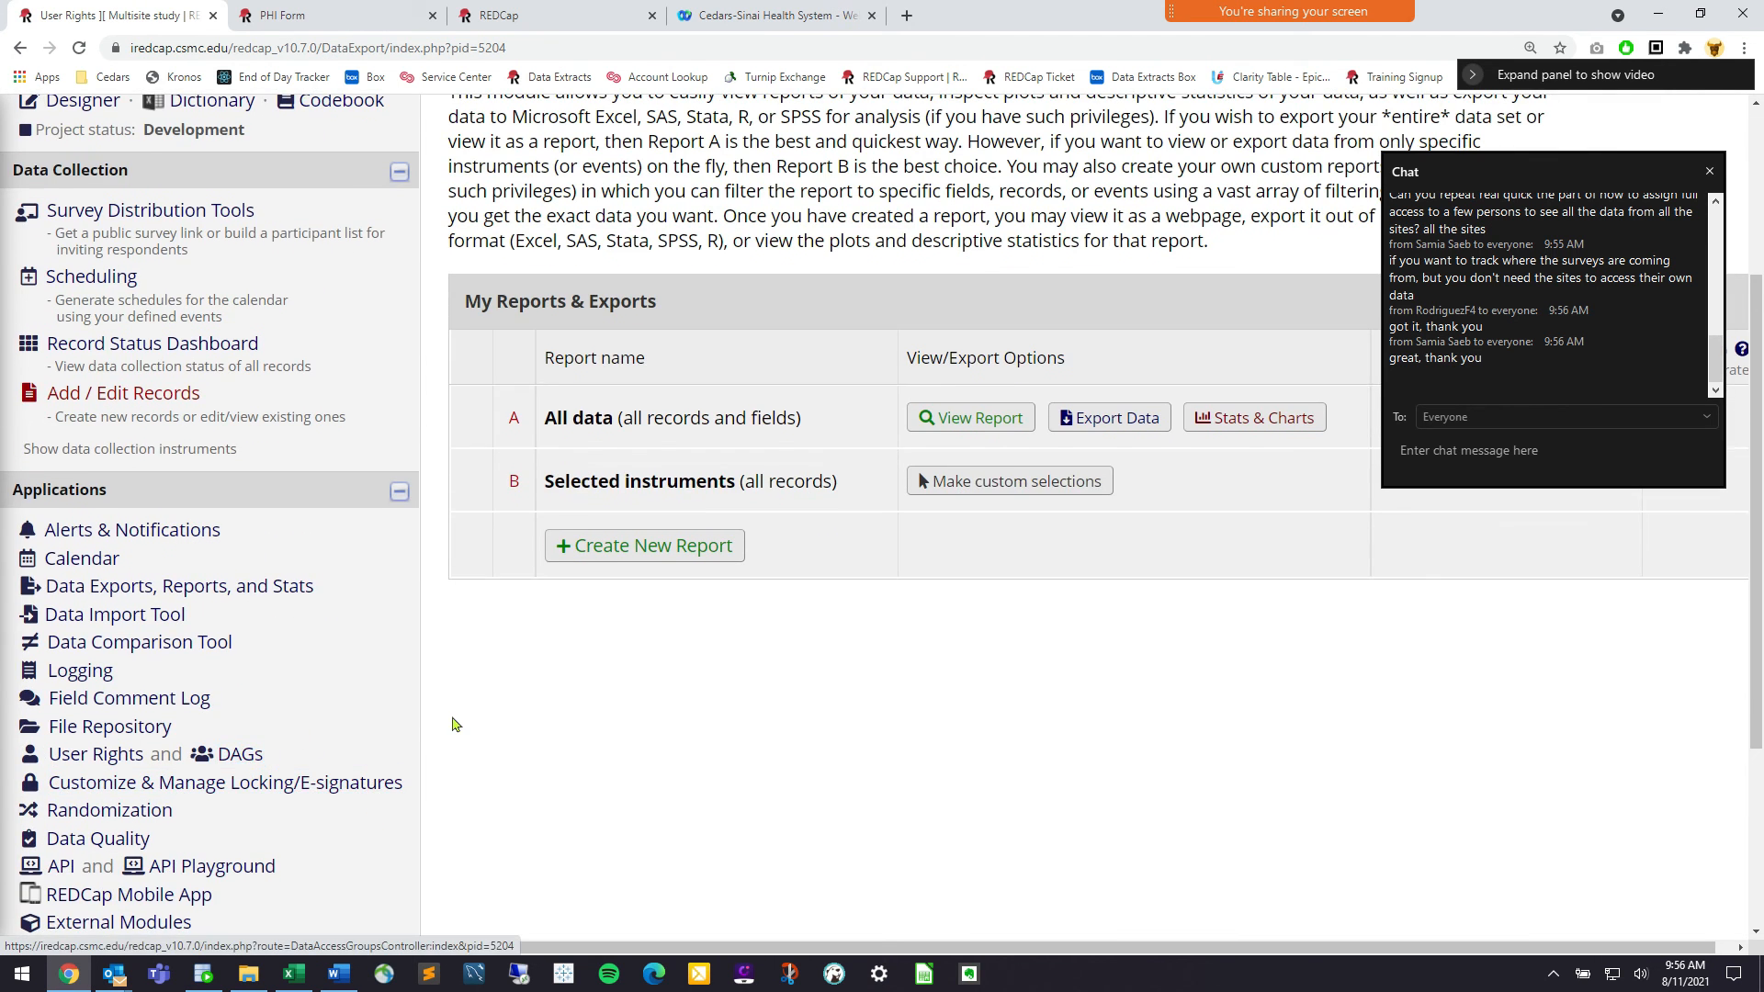
{"action": "scroll", "coordinate": [552, 551], "scroll_direction": "up", "scroll_amount": 1}
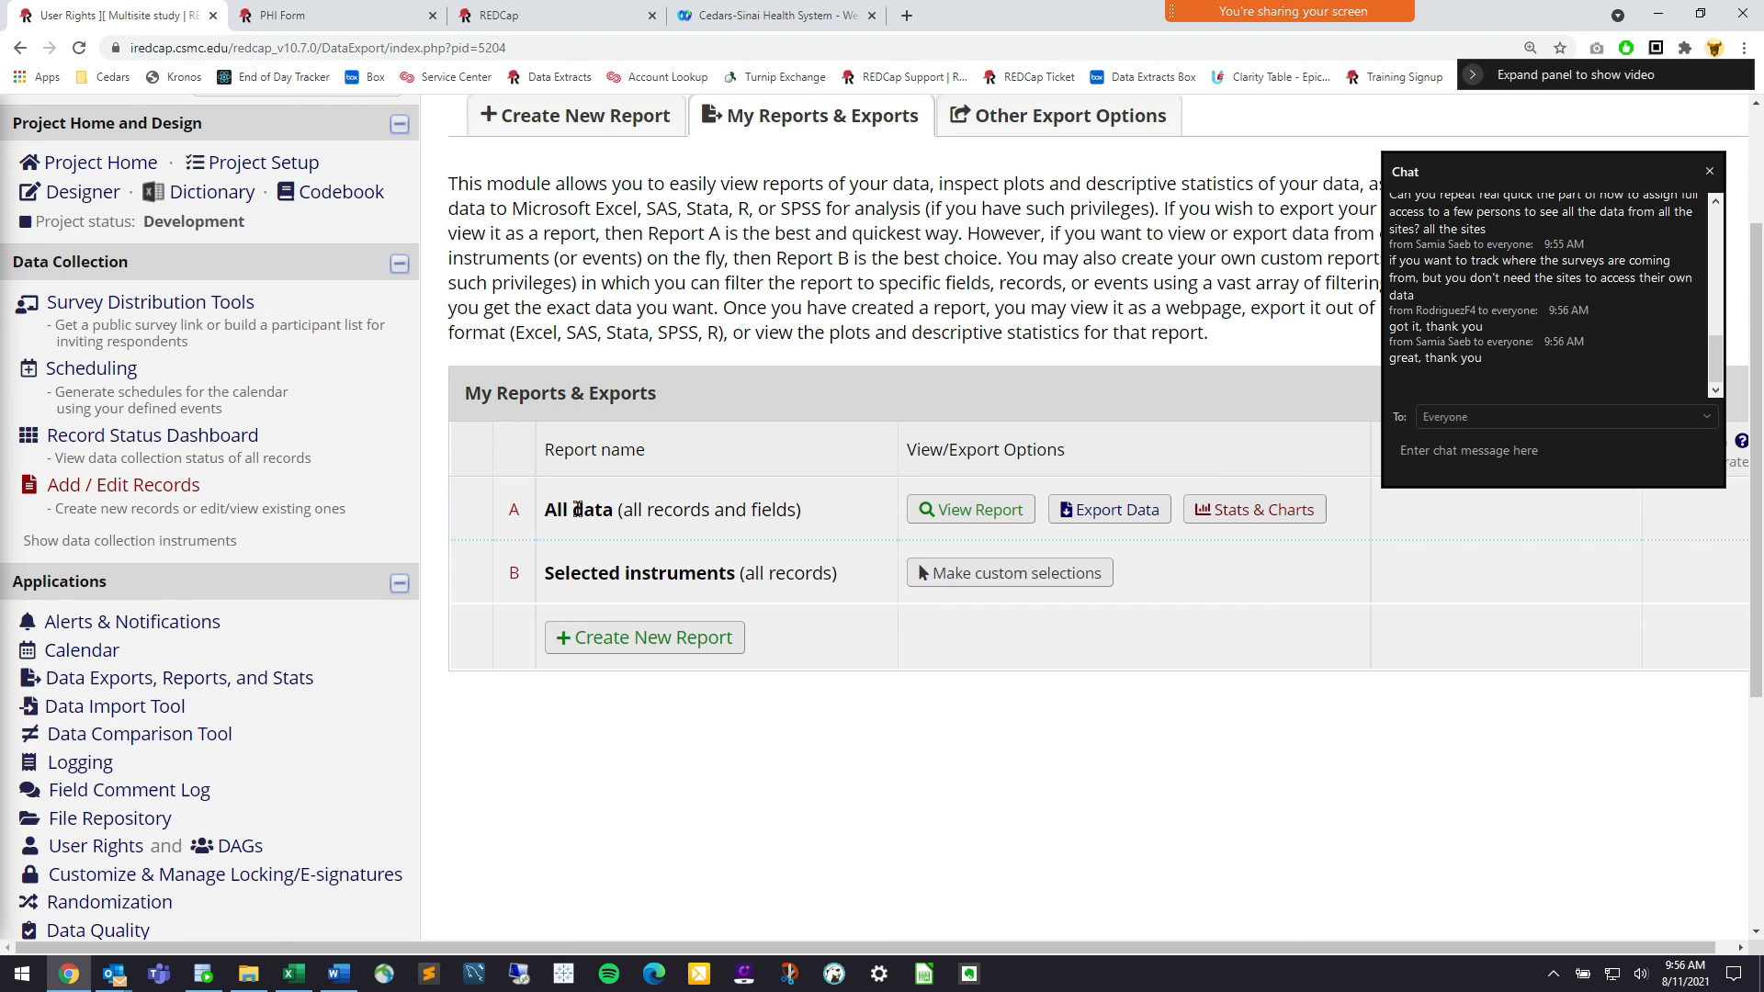
{"action": "left_click_drag", "start_coordinate": [606, 509], "coordinate": [536, 510]}
{"action": "left_click", "coordinate": [574, 511]}
{"action": "left_click", "coordinate": [114, 844]}
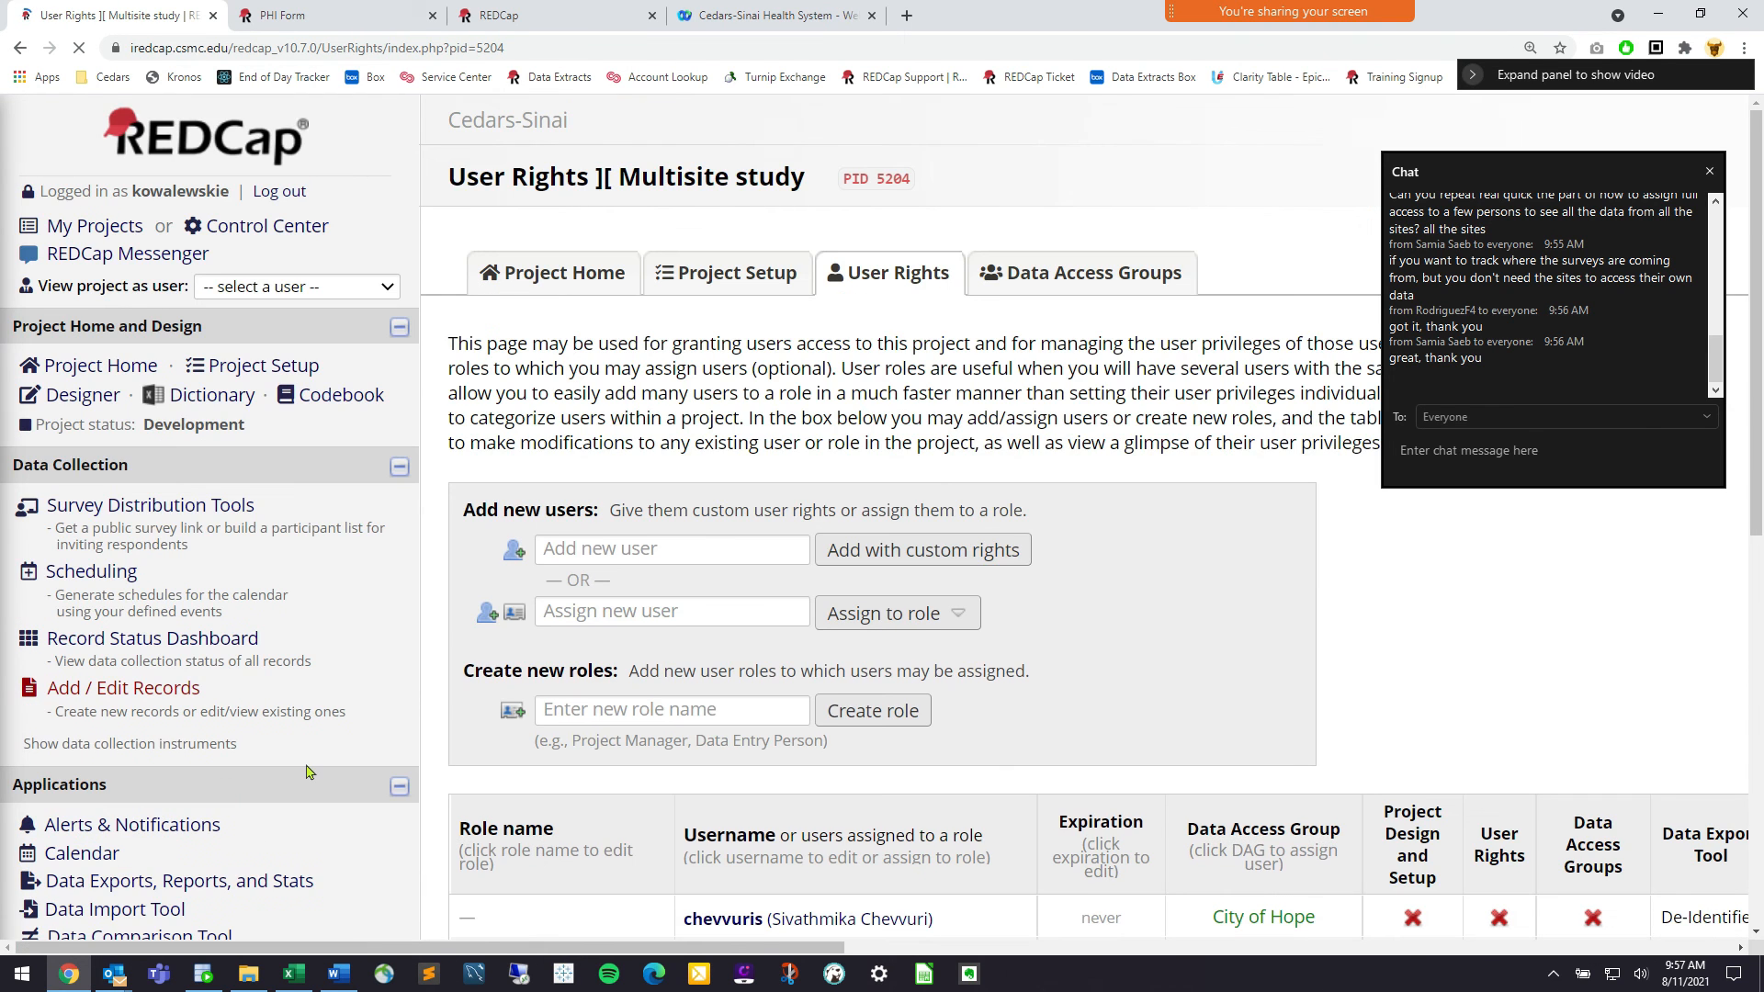
Review the User Rights table's users, roles and site groups, noting the administrator's own entry
{"action": "scroll", "coordinate": [308, 687], "scroll_direction": "down", "scroll_amount": 3}
{"action": "scroll", "coordinate": [307, 686], "scroll_direction": "down", "scroll_amount": 3}
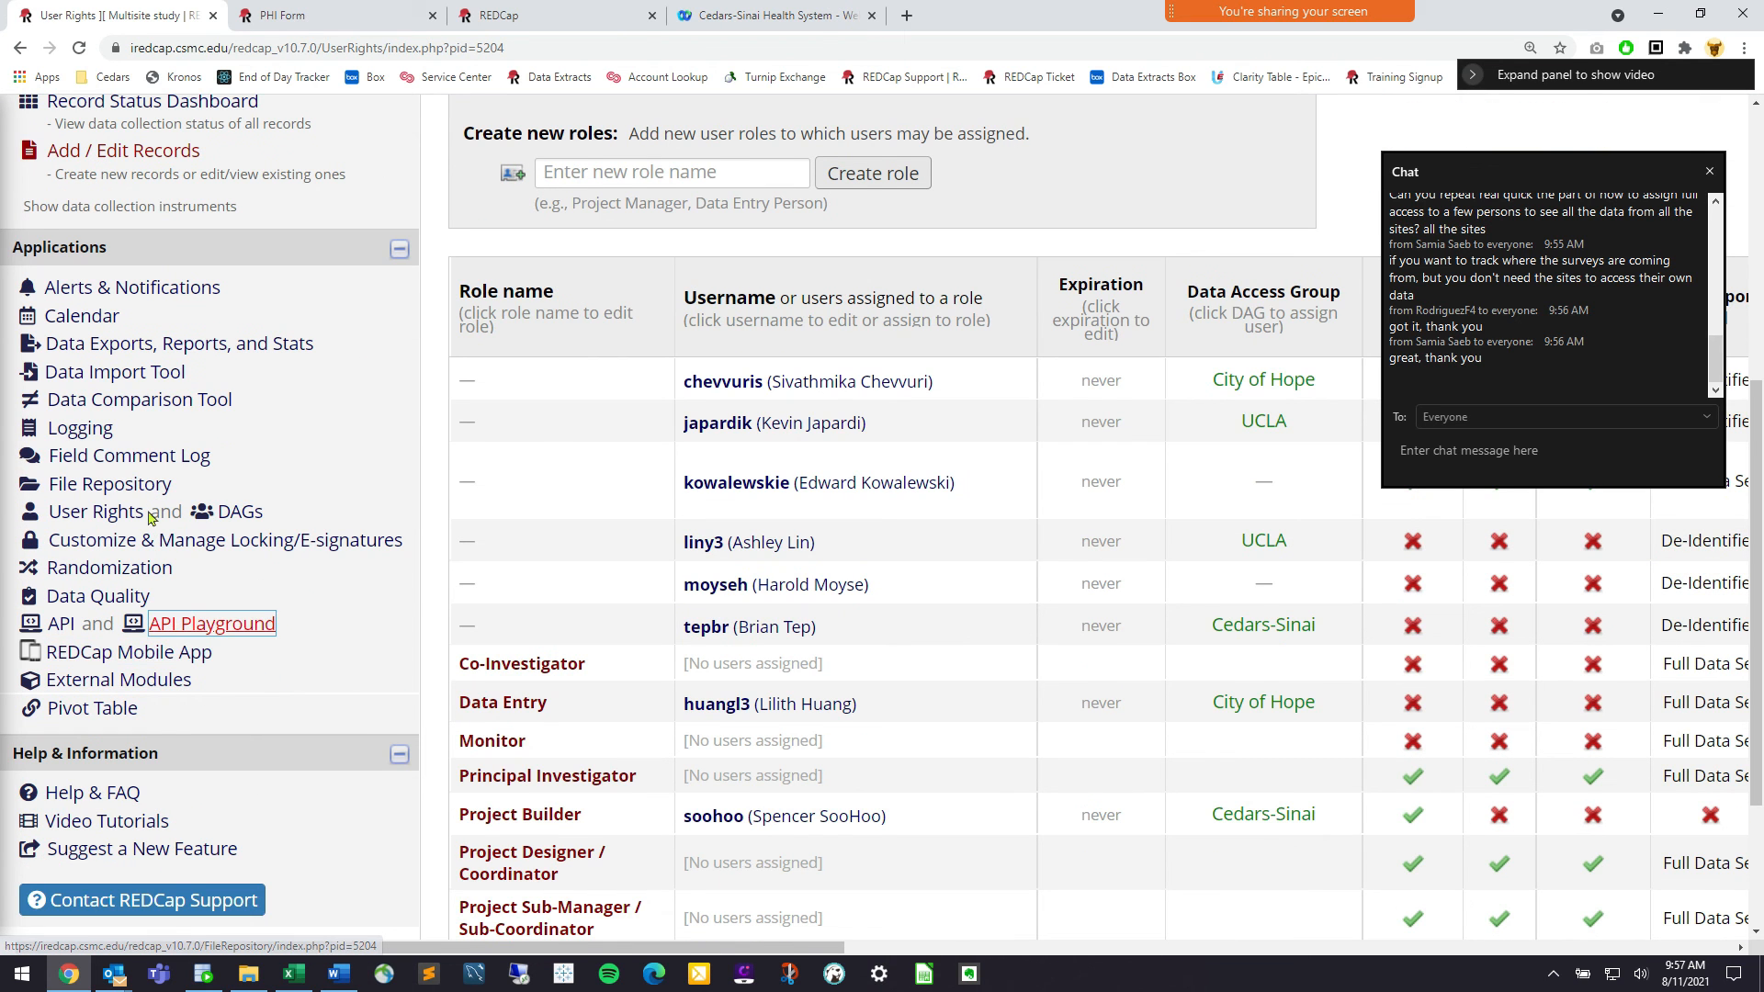
{"action": "left_click_drag", "start_coordinate": [143, 520], "coordinate": [53, 521]}
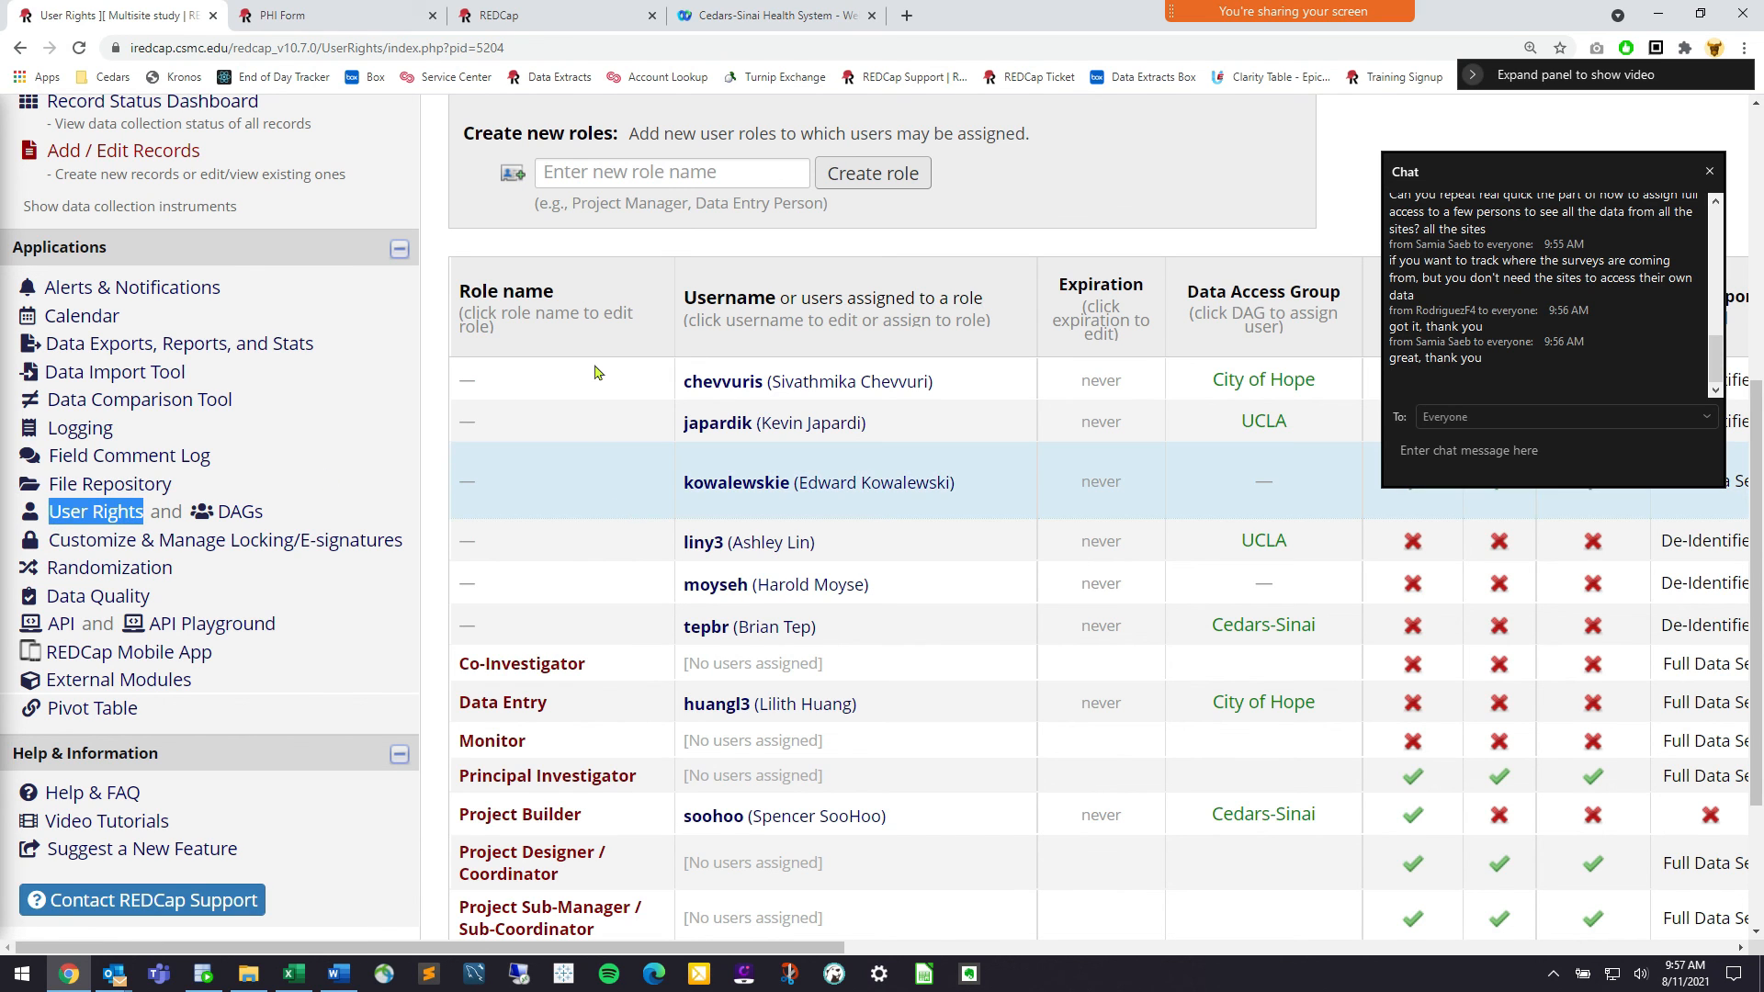
{"action": "scroll", "coordinate": [680, 165], "scroll_direction": "up", "scroll_amount": 1}
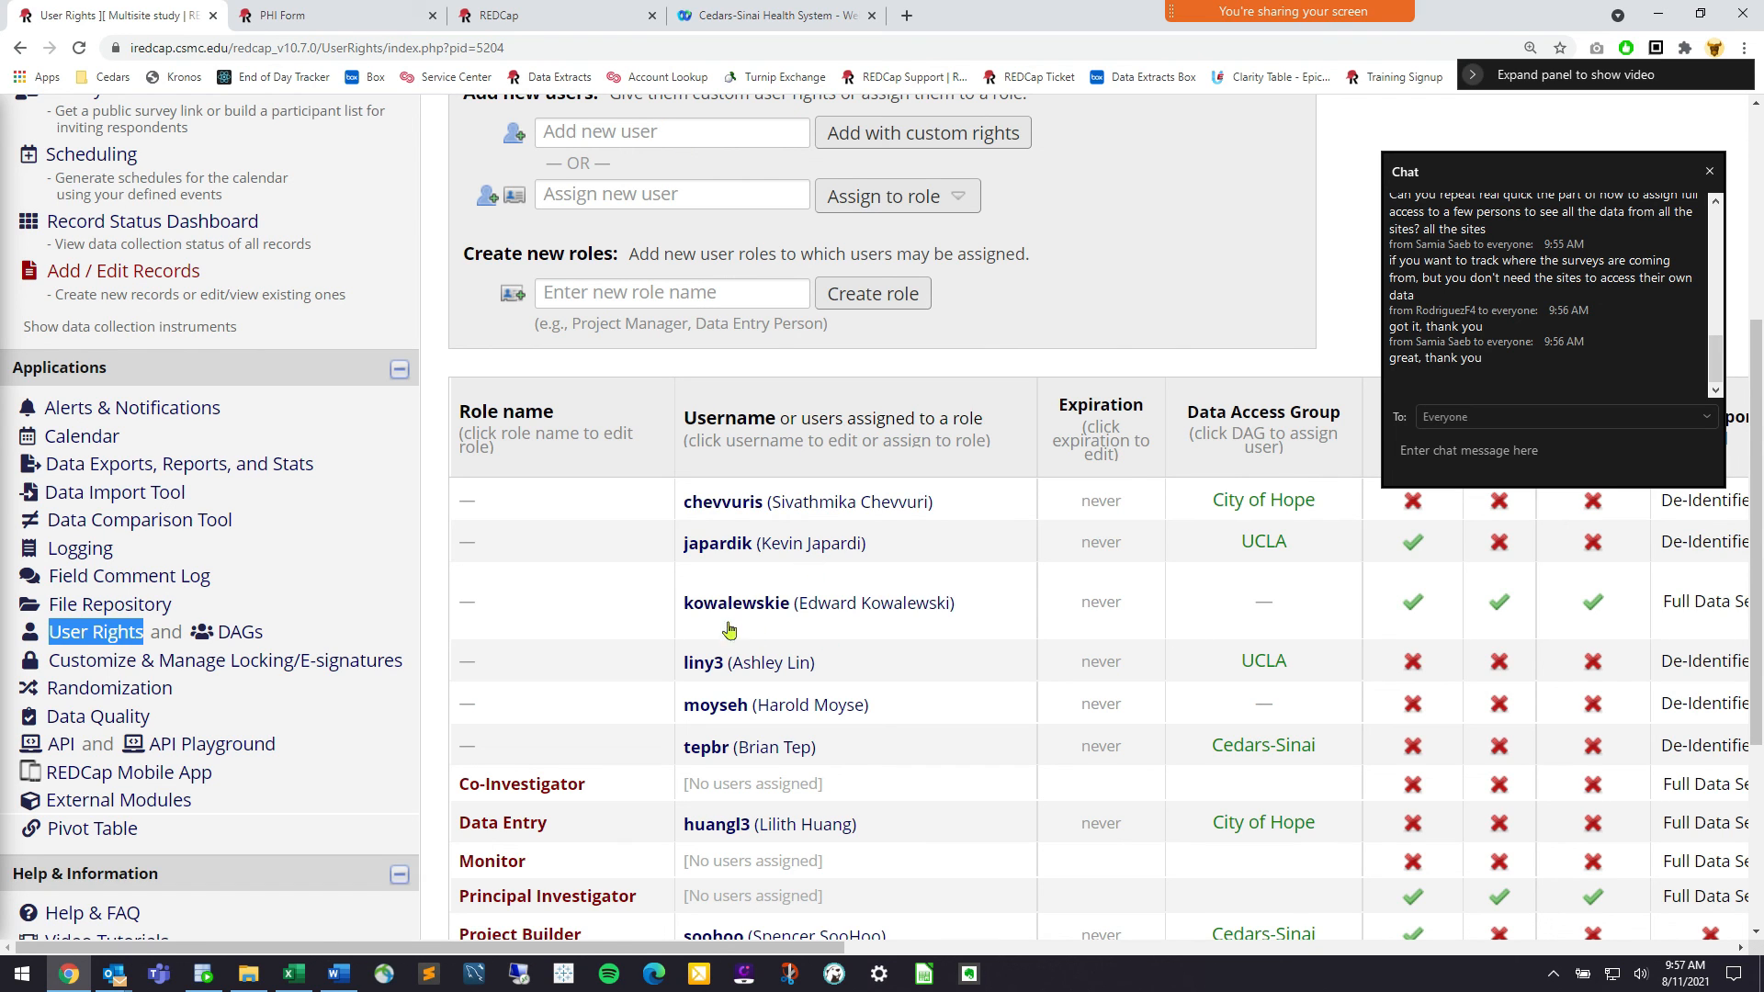
{"action": "left_click", "coordinate": [804, 604]}
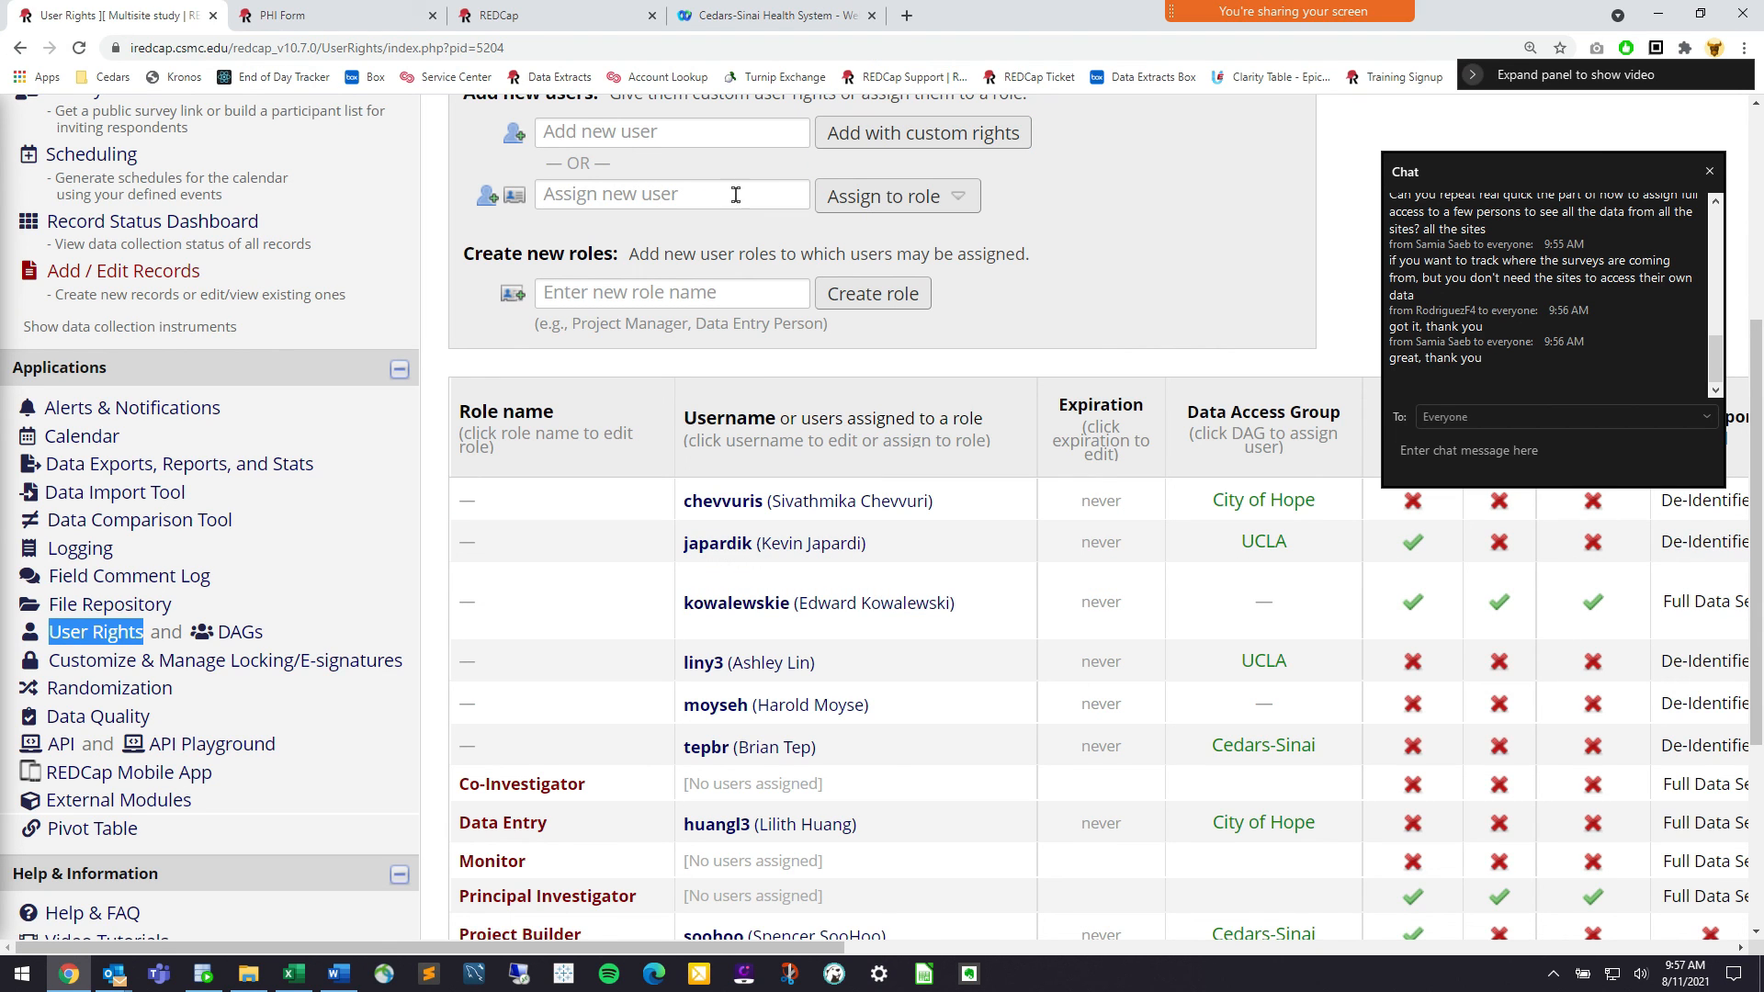
{"action": "left_click", "coordinate": [527, 788]}
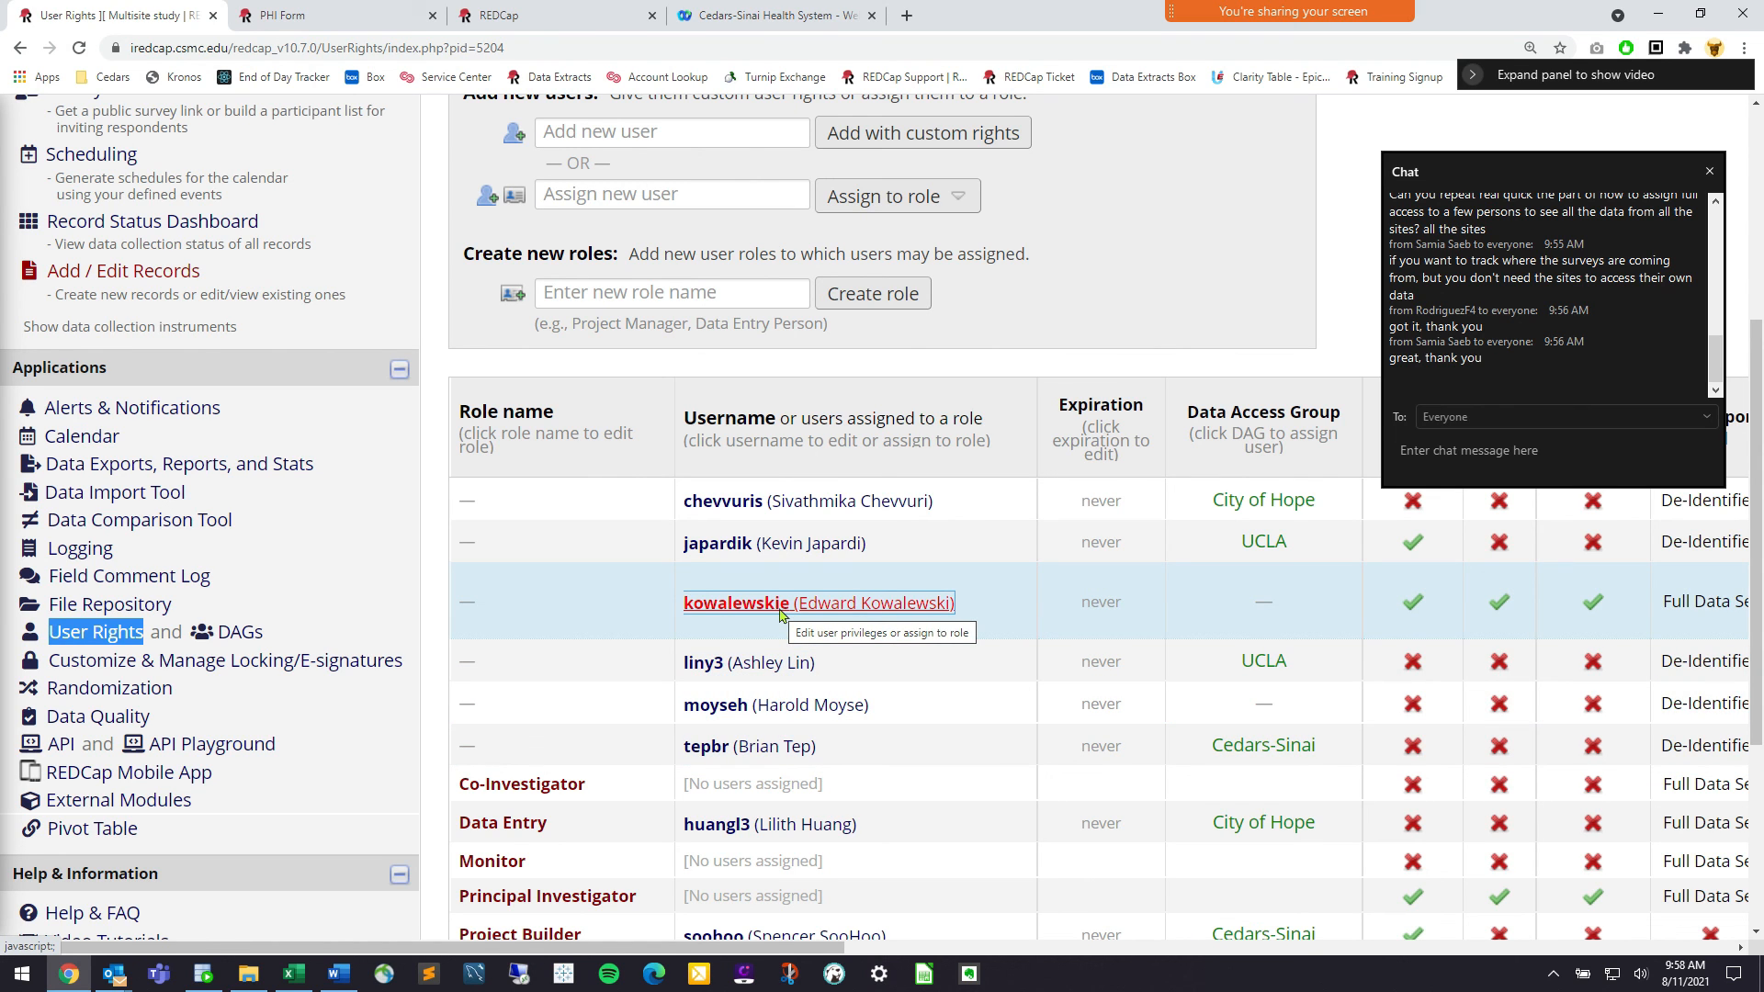
{"action": "left_click", "coordinate": [240, 633]}
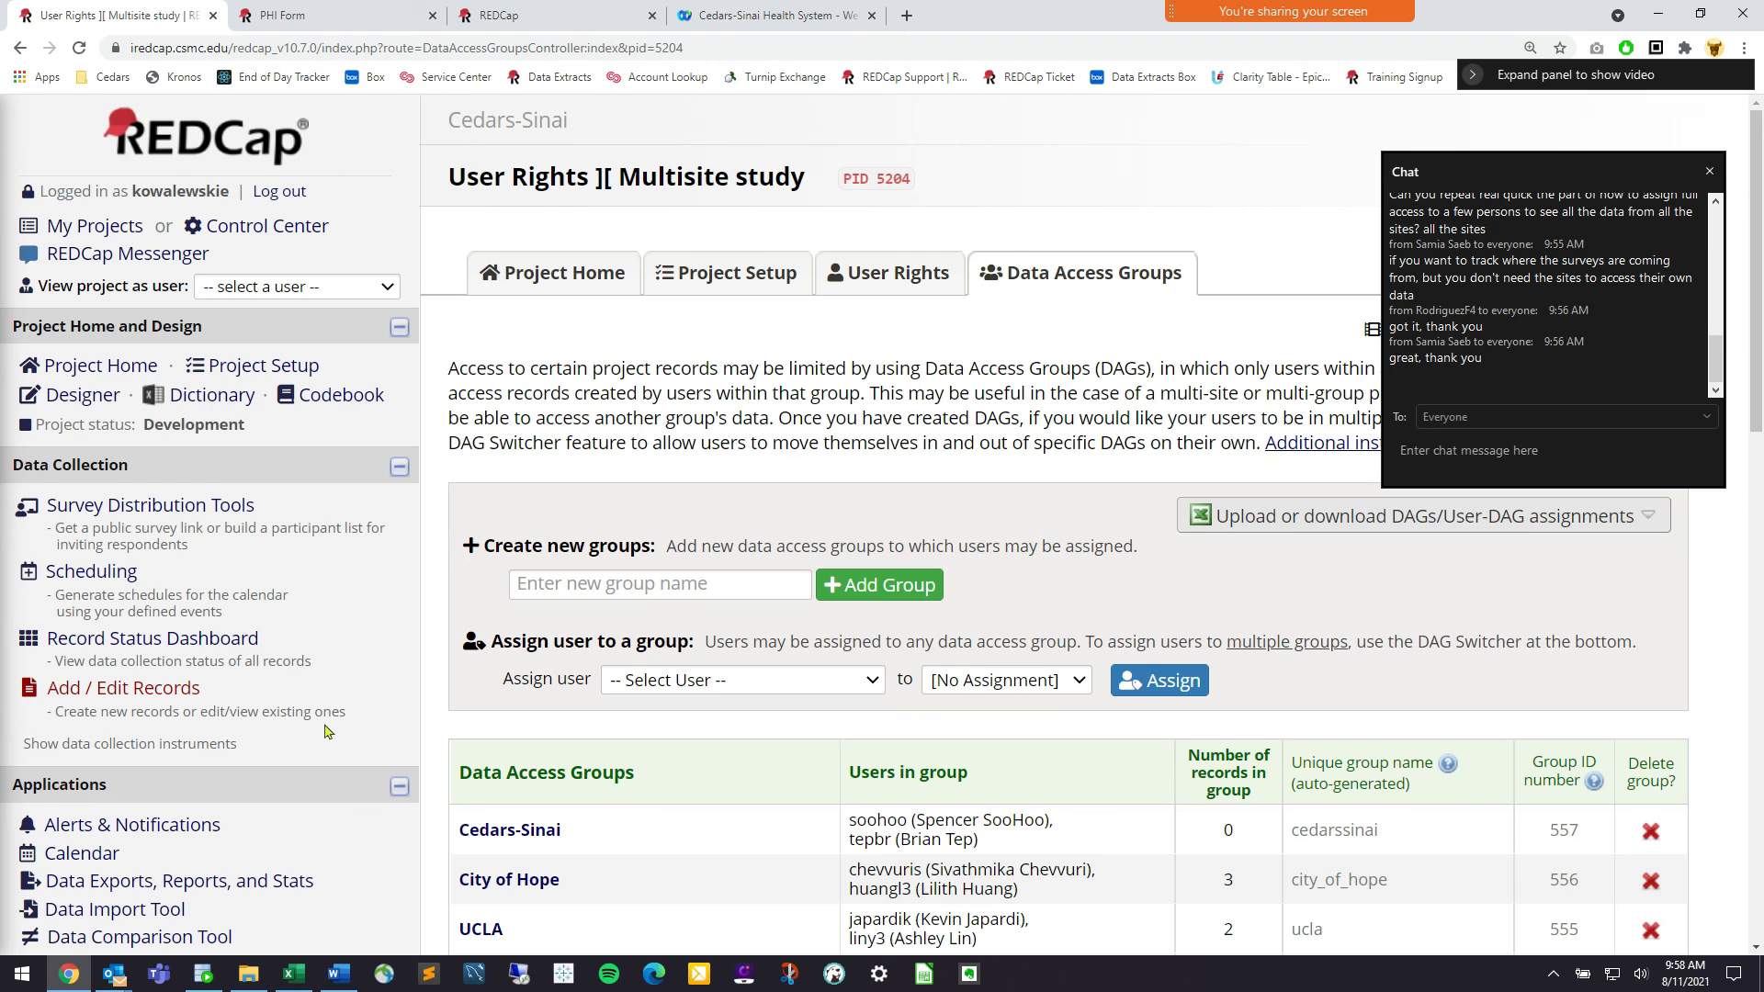
{"action": "scroll", "coordinate": [328, 731], "scroll_direction": "down", "scroll_amount": 3}
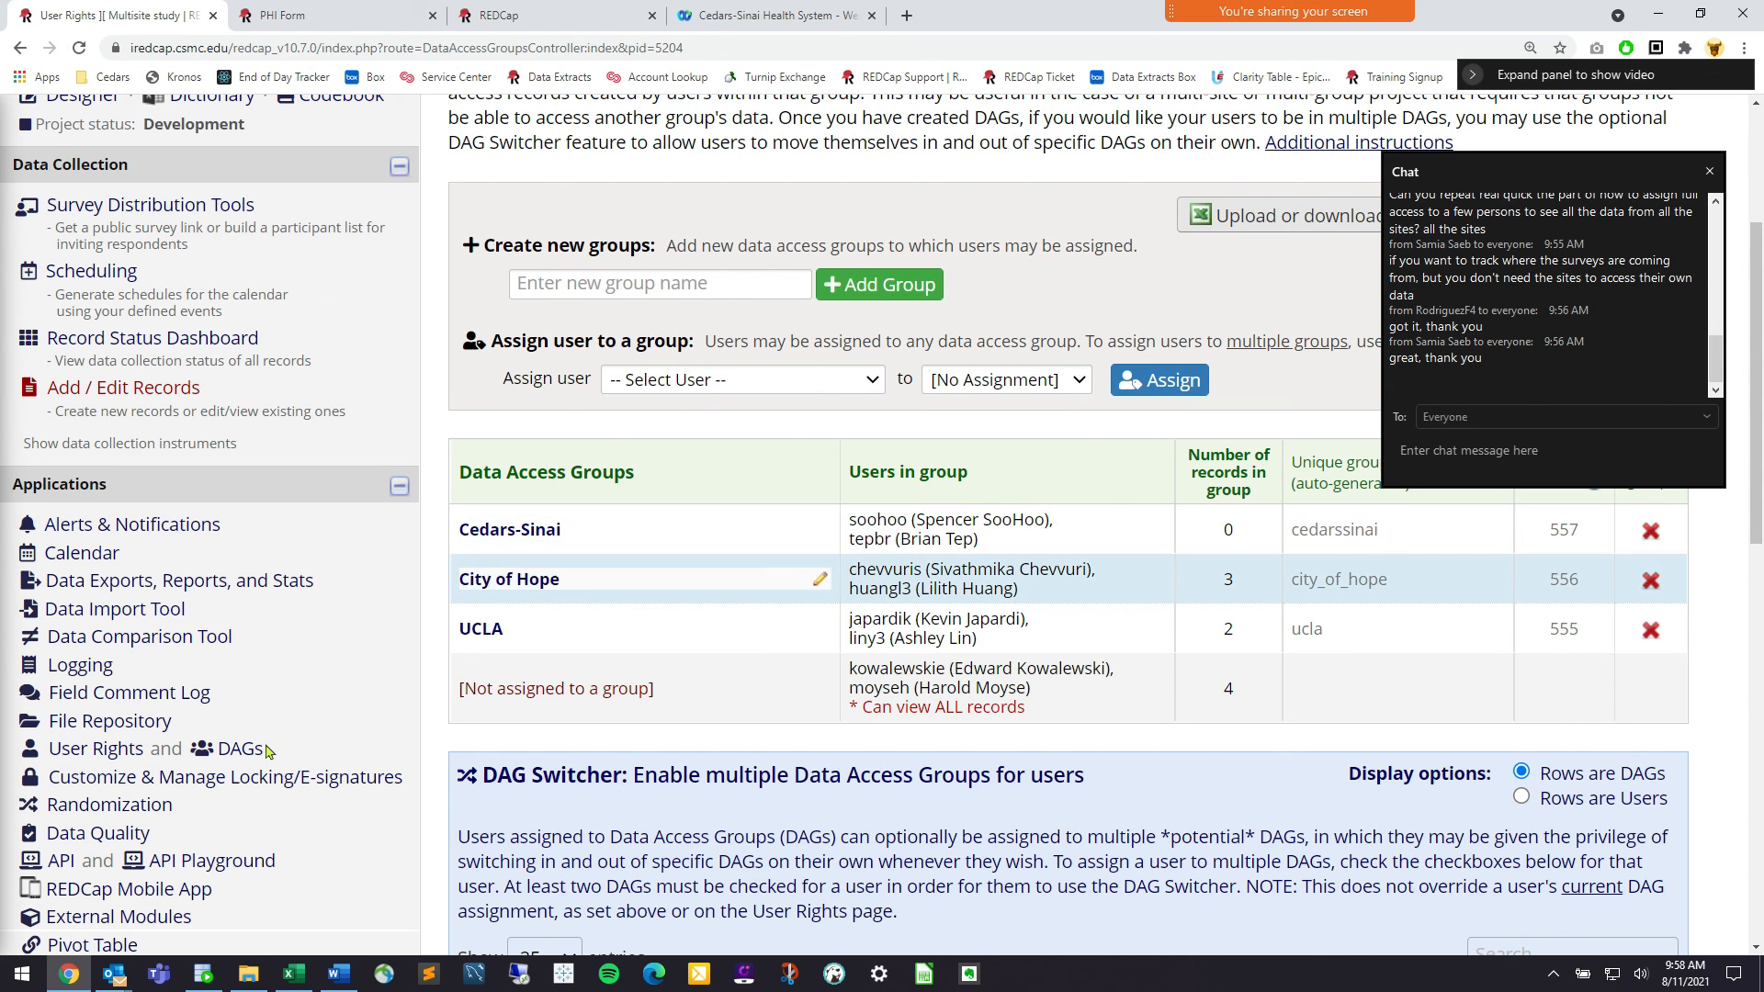
{"action": "double_click", "coordinate": [214, 753]}
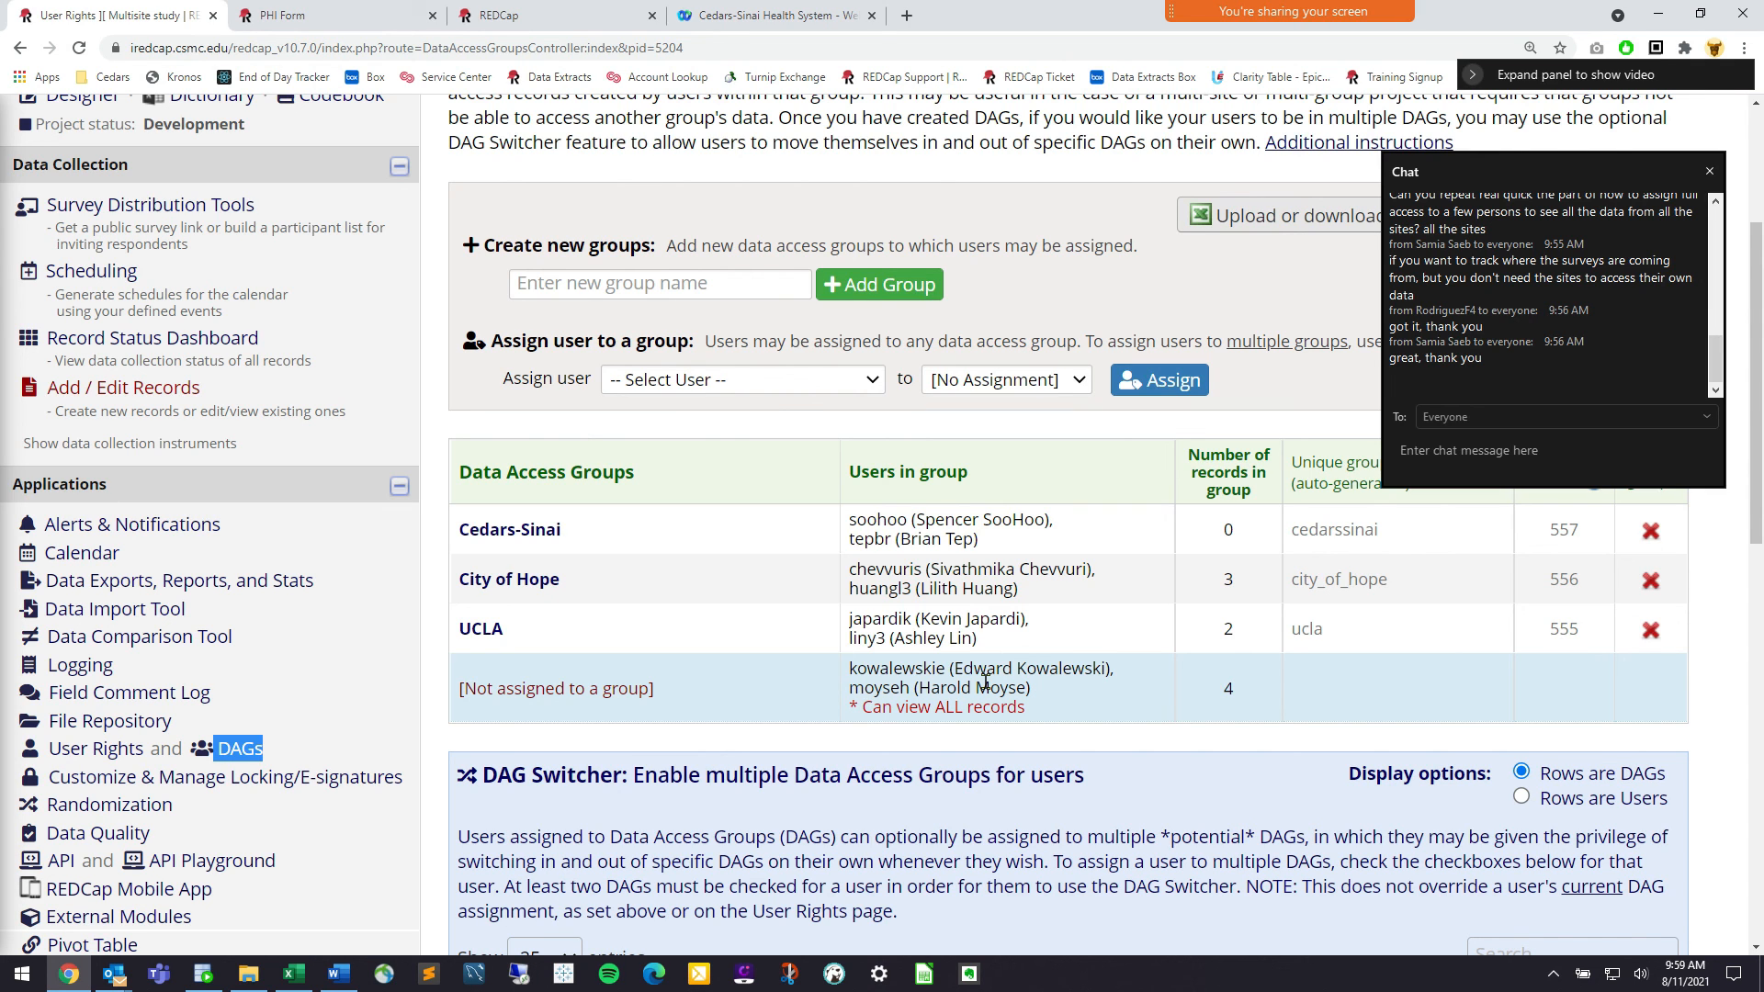
{"action": "left_click", "coordinate": [82, 749]}
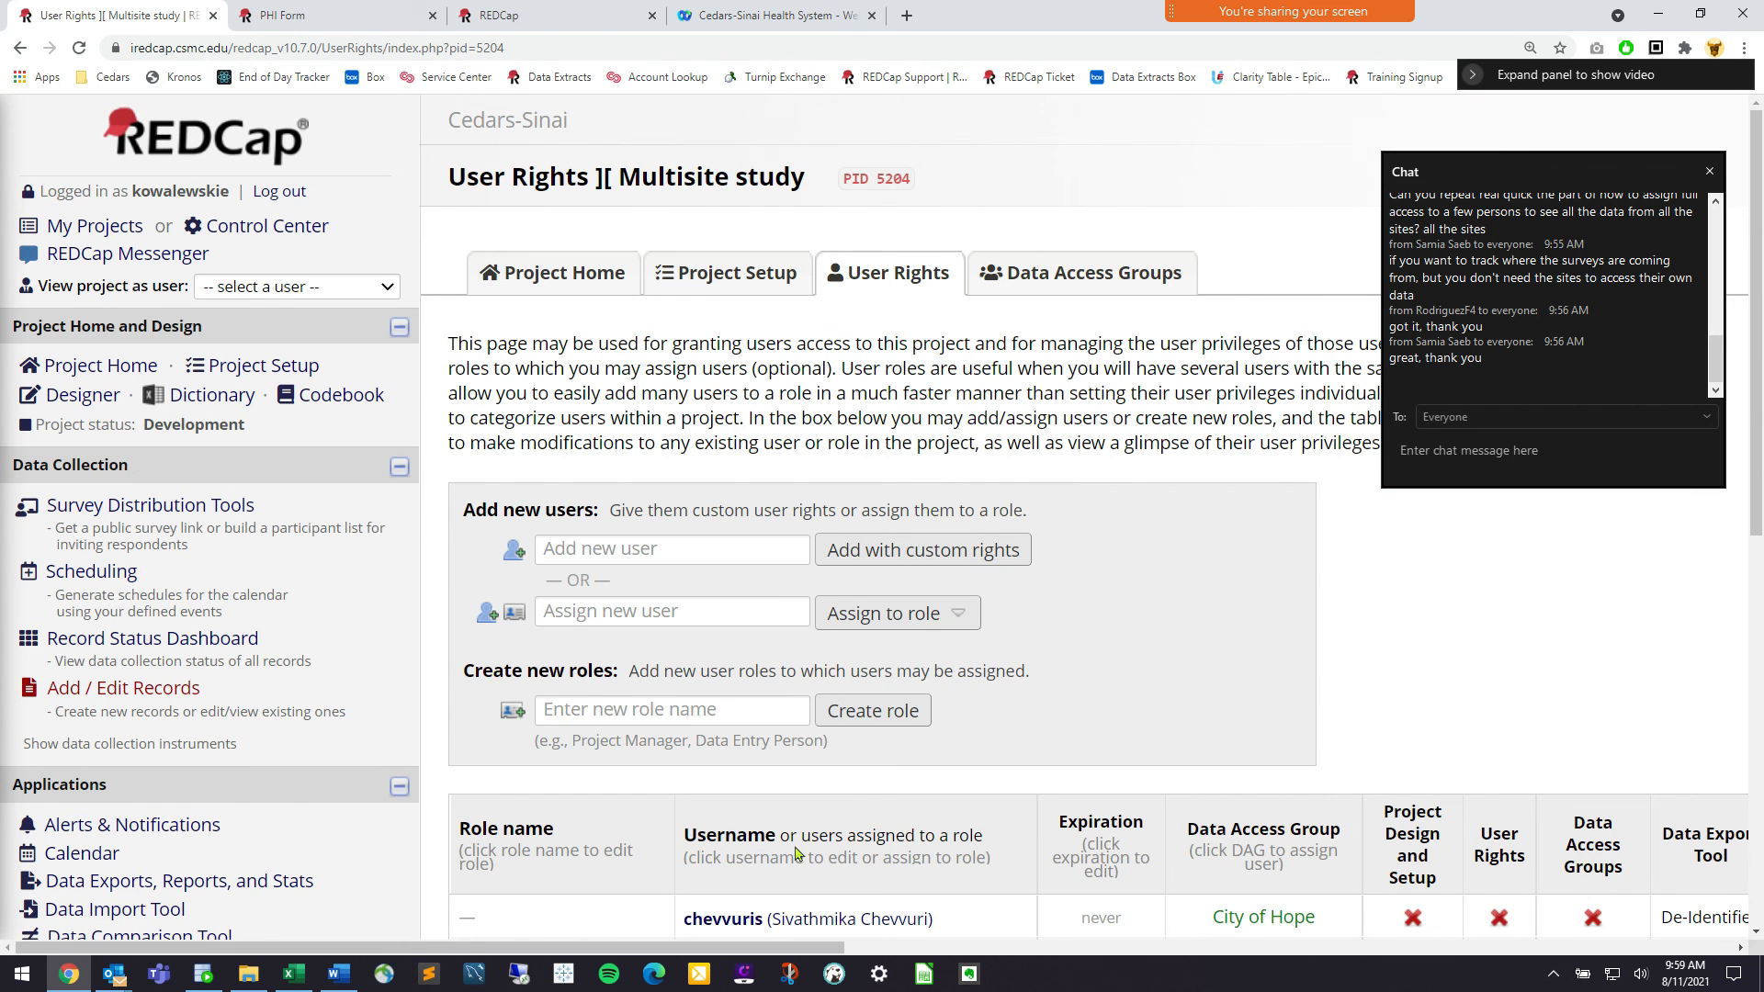
Edit the administrator's privileges to De-Identified data exports and No Access for PHI Form
{"action": "scroll", "coordinate": [796, 853], "scroll_direction": "down", "scroll_amount": 1}
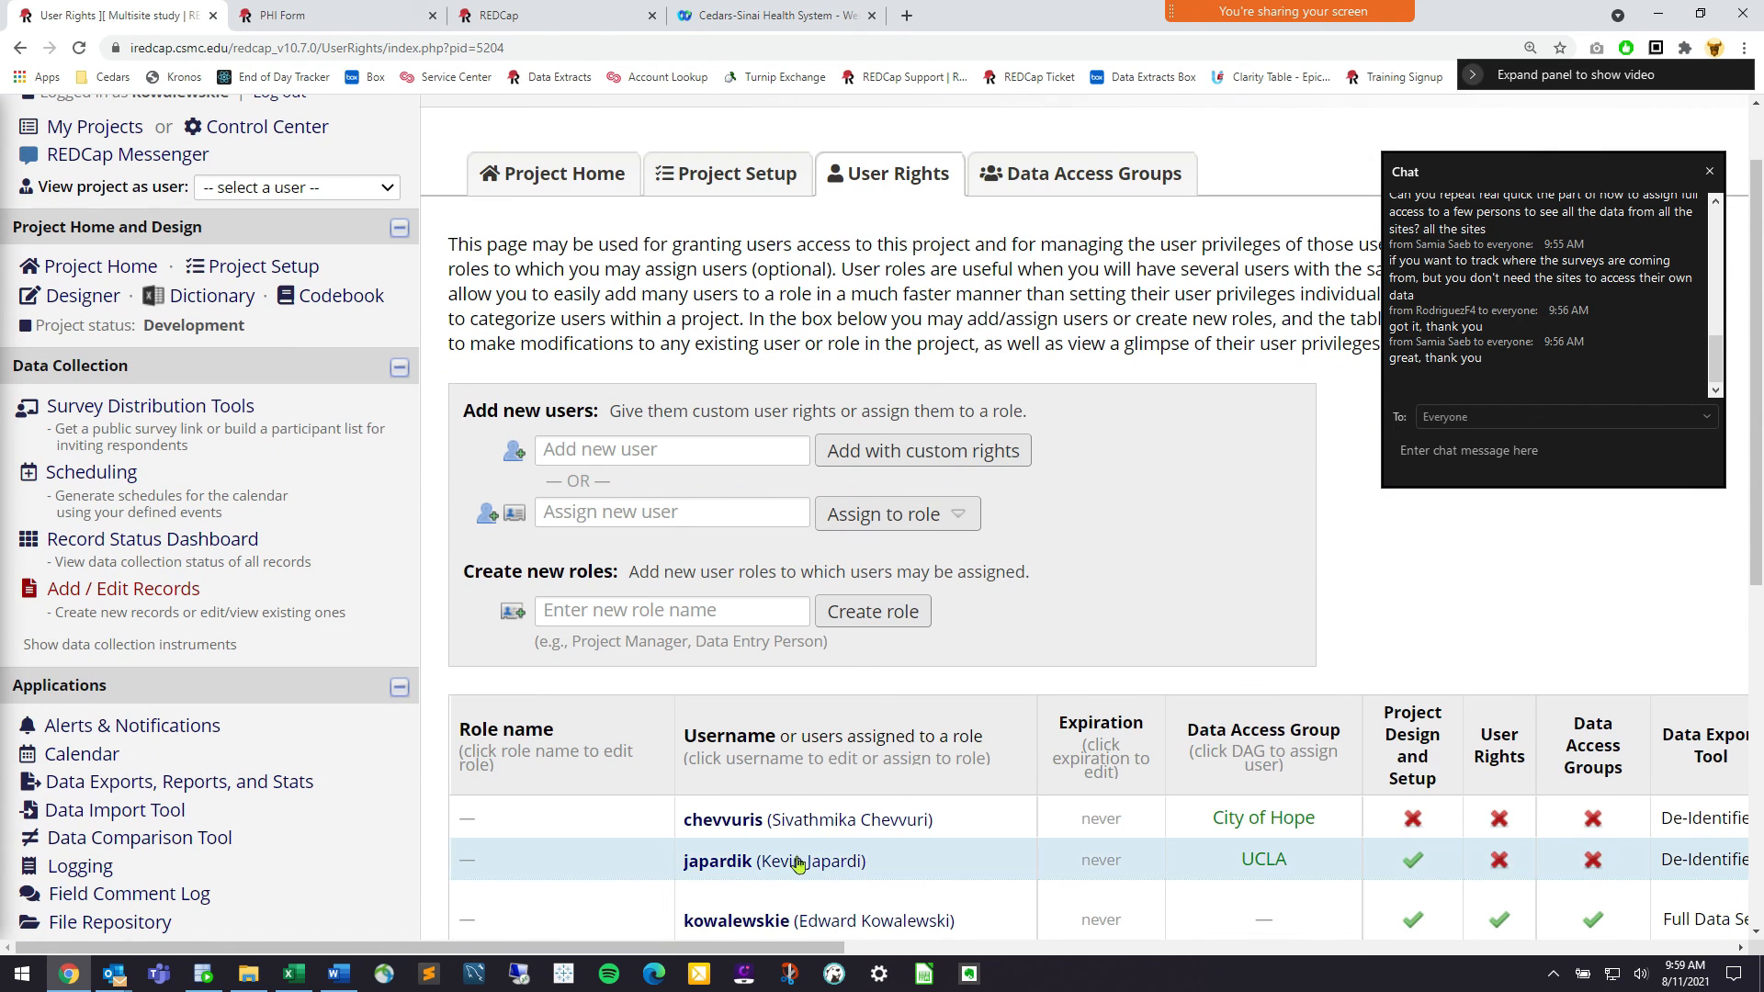
{"action": "left_click", "coordinate": [827, 921]}
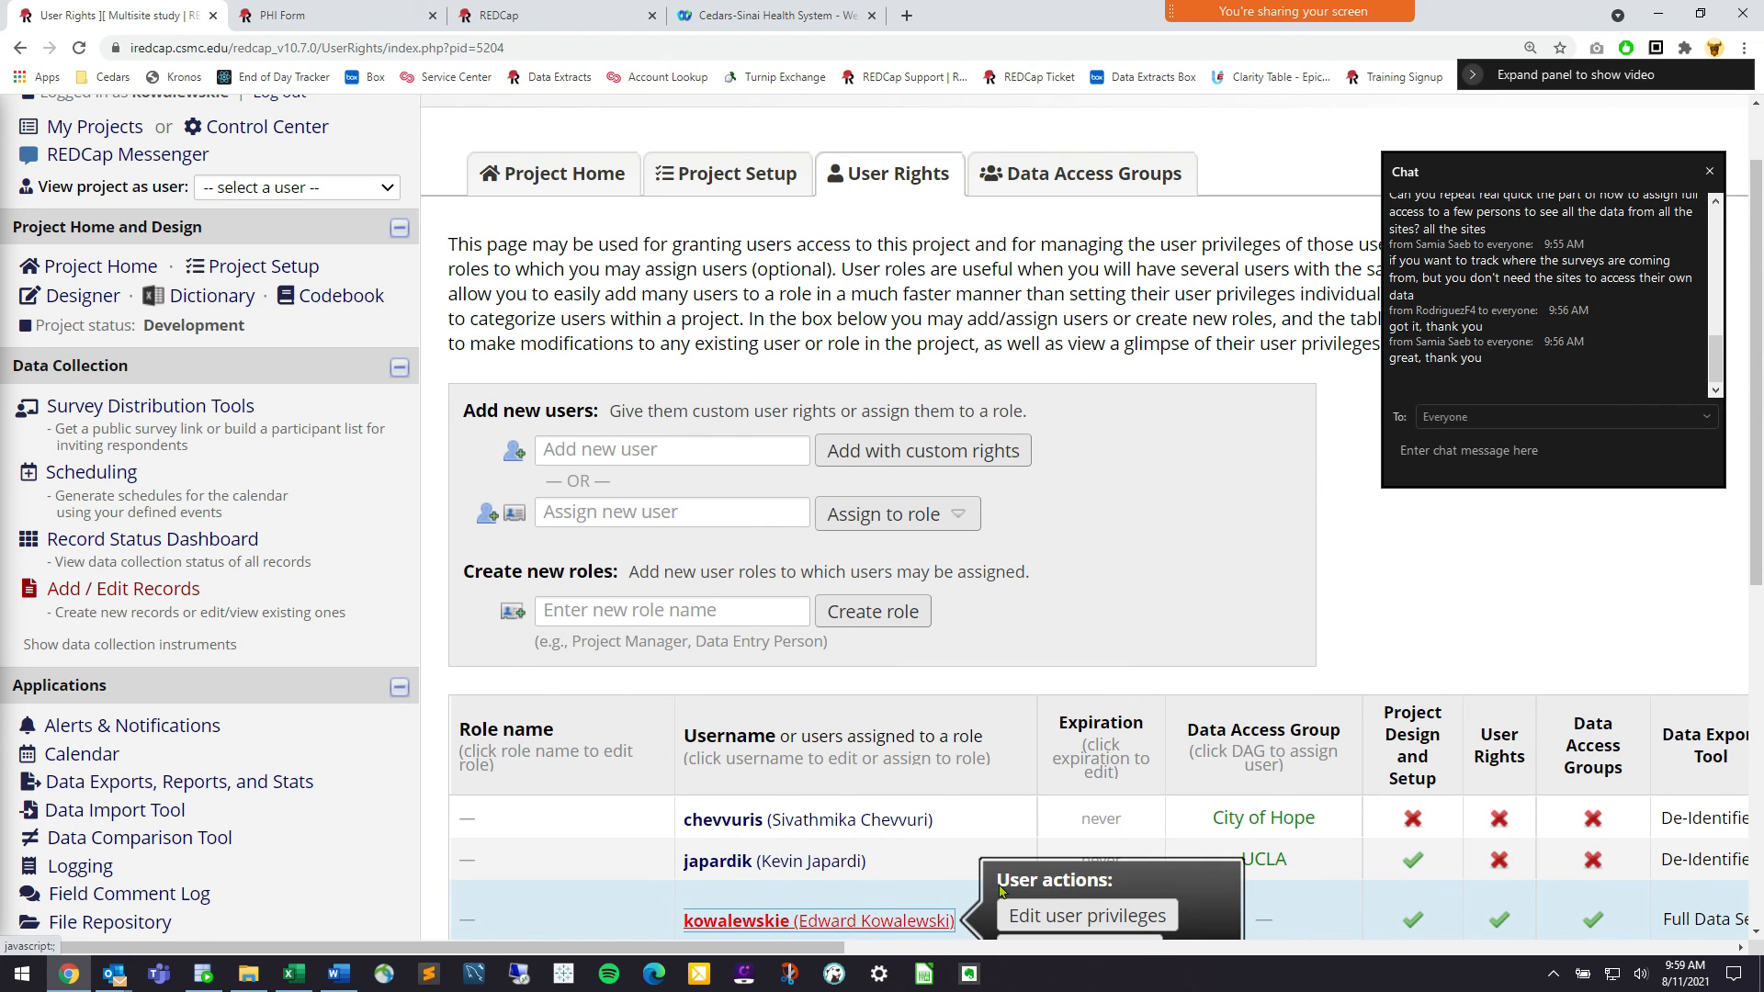
{"action": "left_click", "coordinate": [1068, 916]}
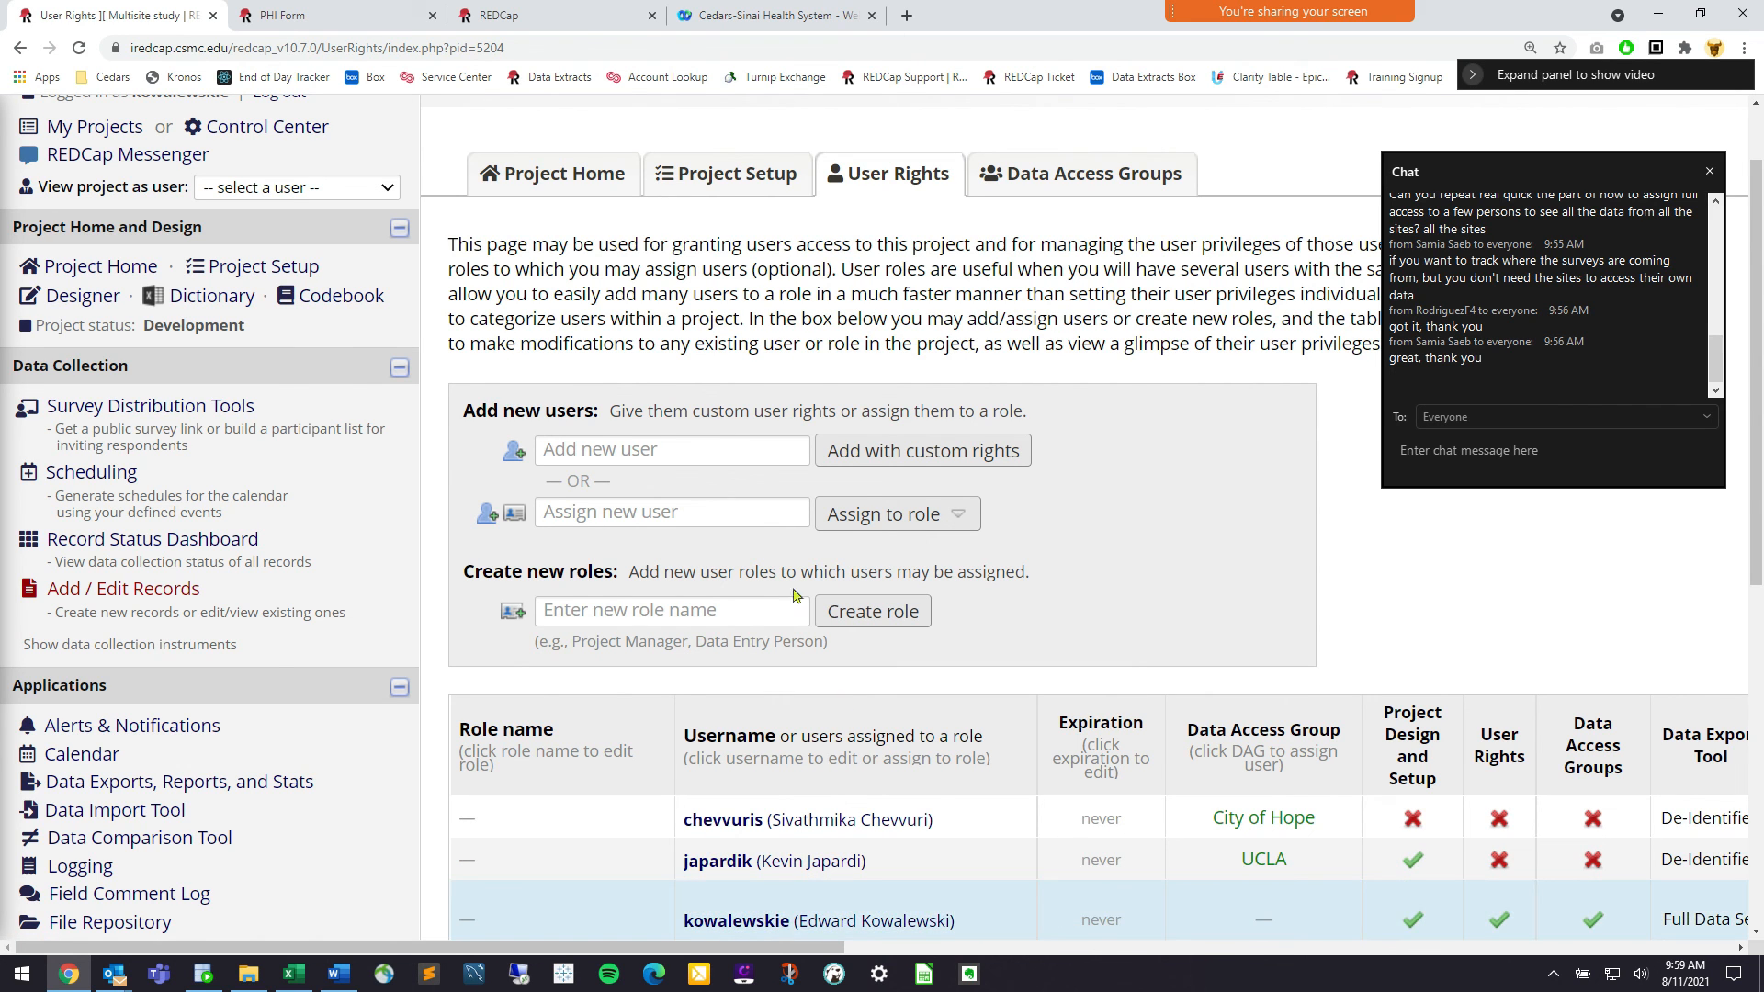
{"action": "scroll", "coordinate": [588, 646], "scroll_direction": "down", "scroll_amount": 1}
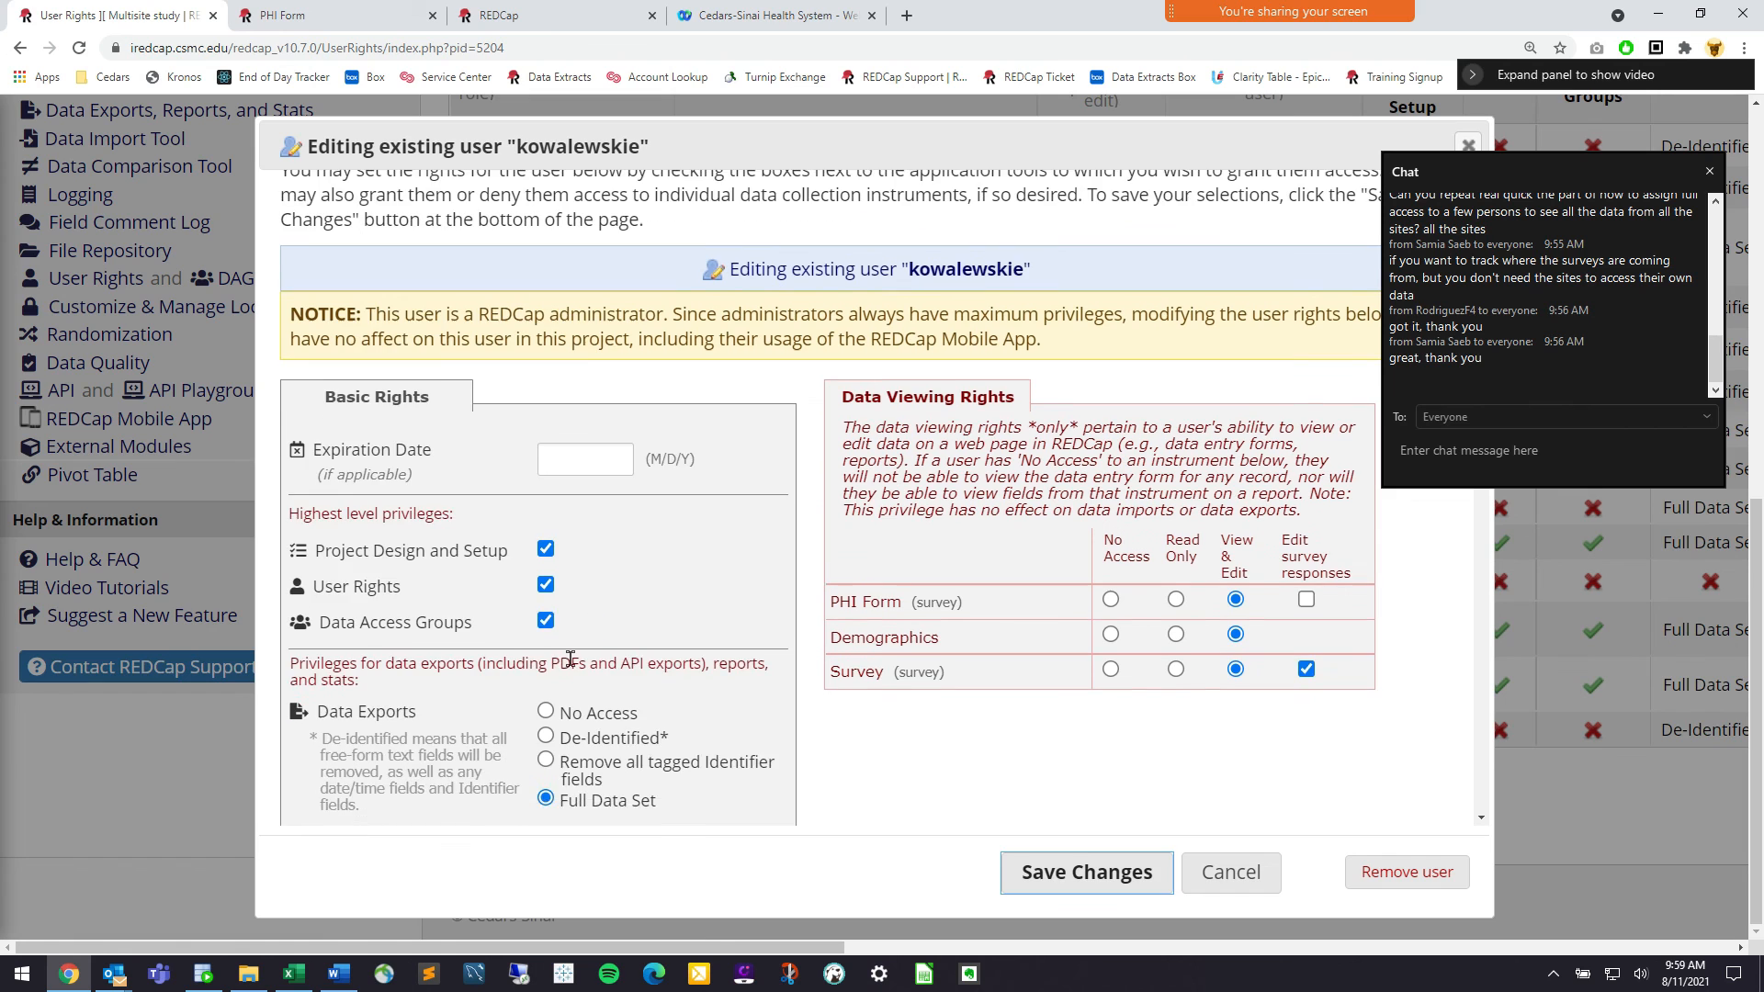
{"action": "left_click", "coordinate": [546, 641]}
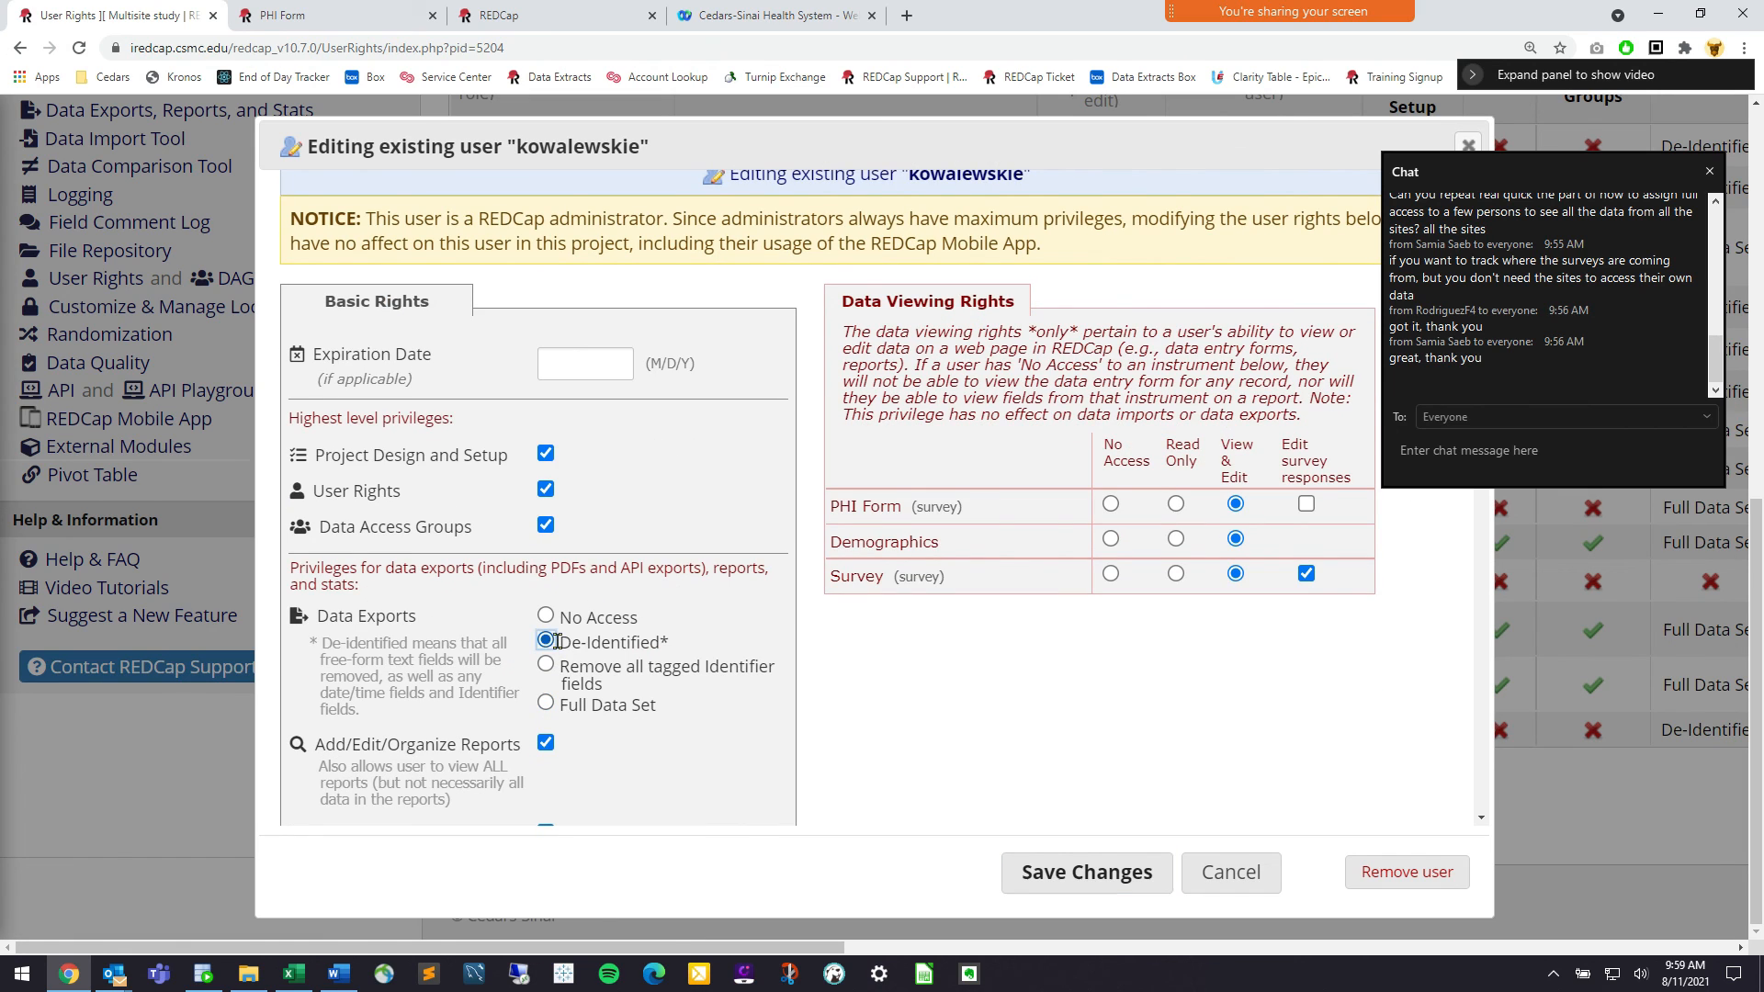
{"action": "left_click_drag", "start_coordinate": [557, 641], "coordinate": [663, 631]}
{"action": "left_click", "coordinate": [665, 646]}
{"action": "left_click_drag", "start_coordinate": [956, 505], "coordinate": [836, 521]}
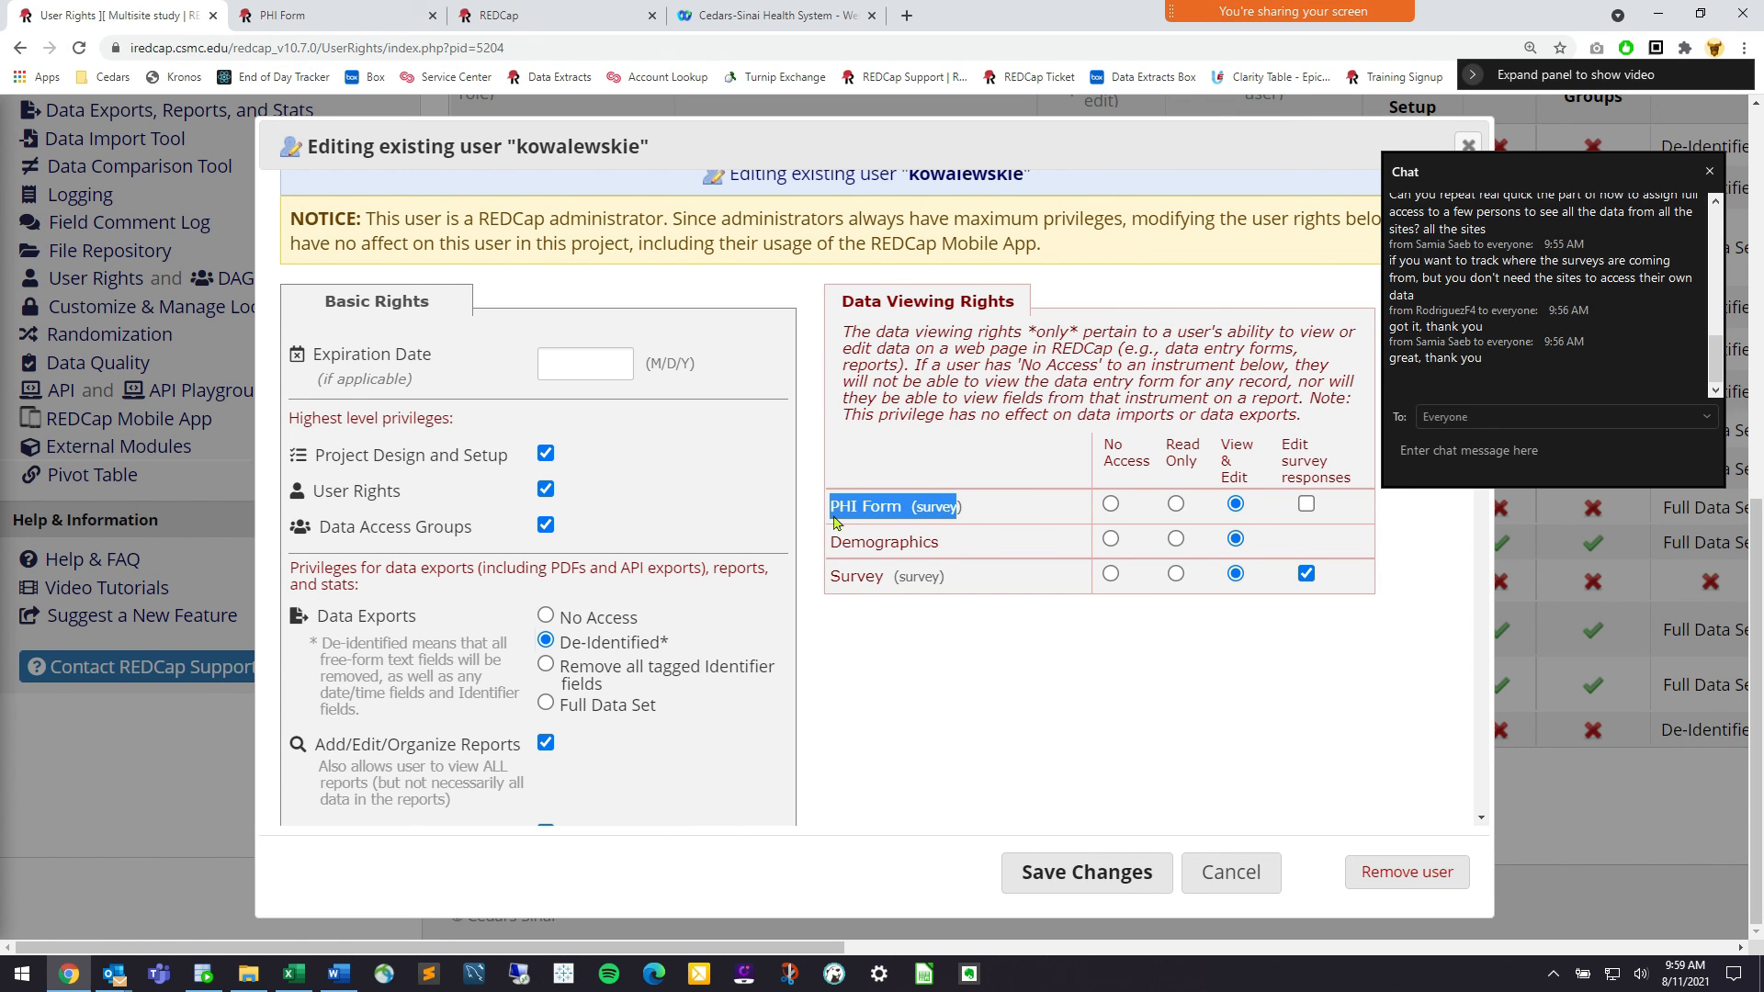
{"action": "left_click", "coordinate": [837, 522]}
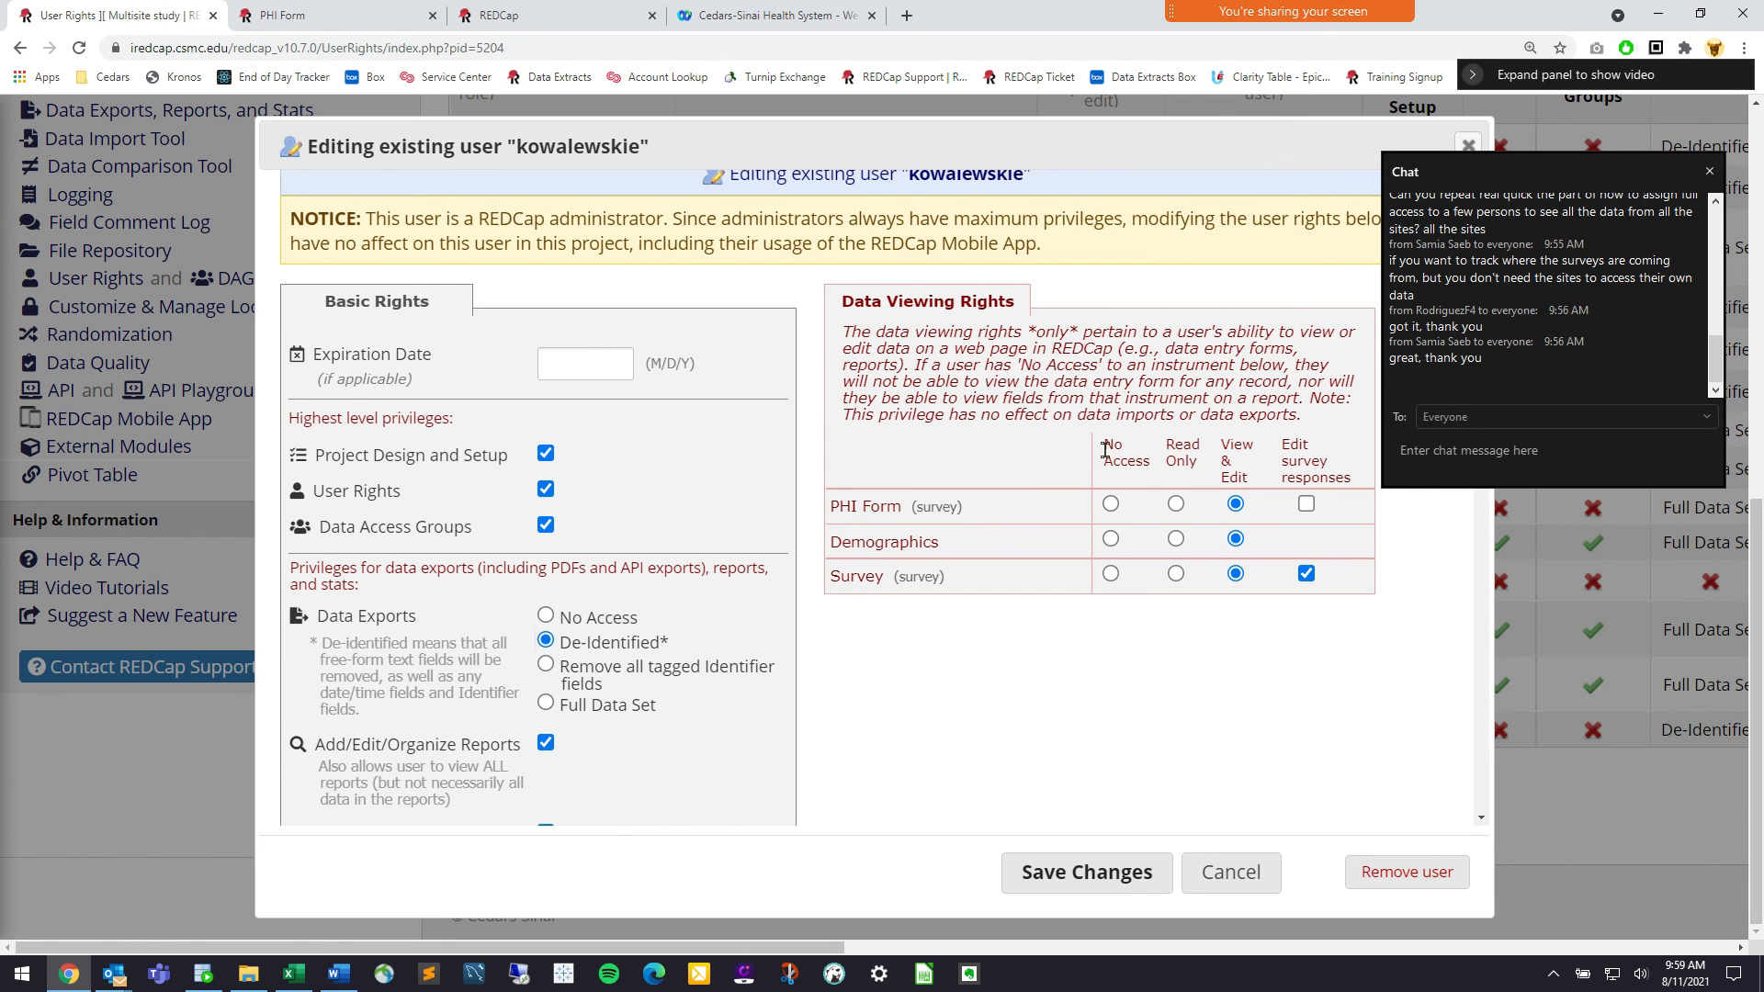
{"action": "left_click", "coordinate": [1111, 504]}
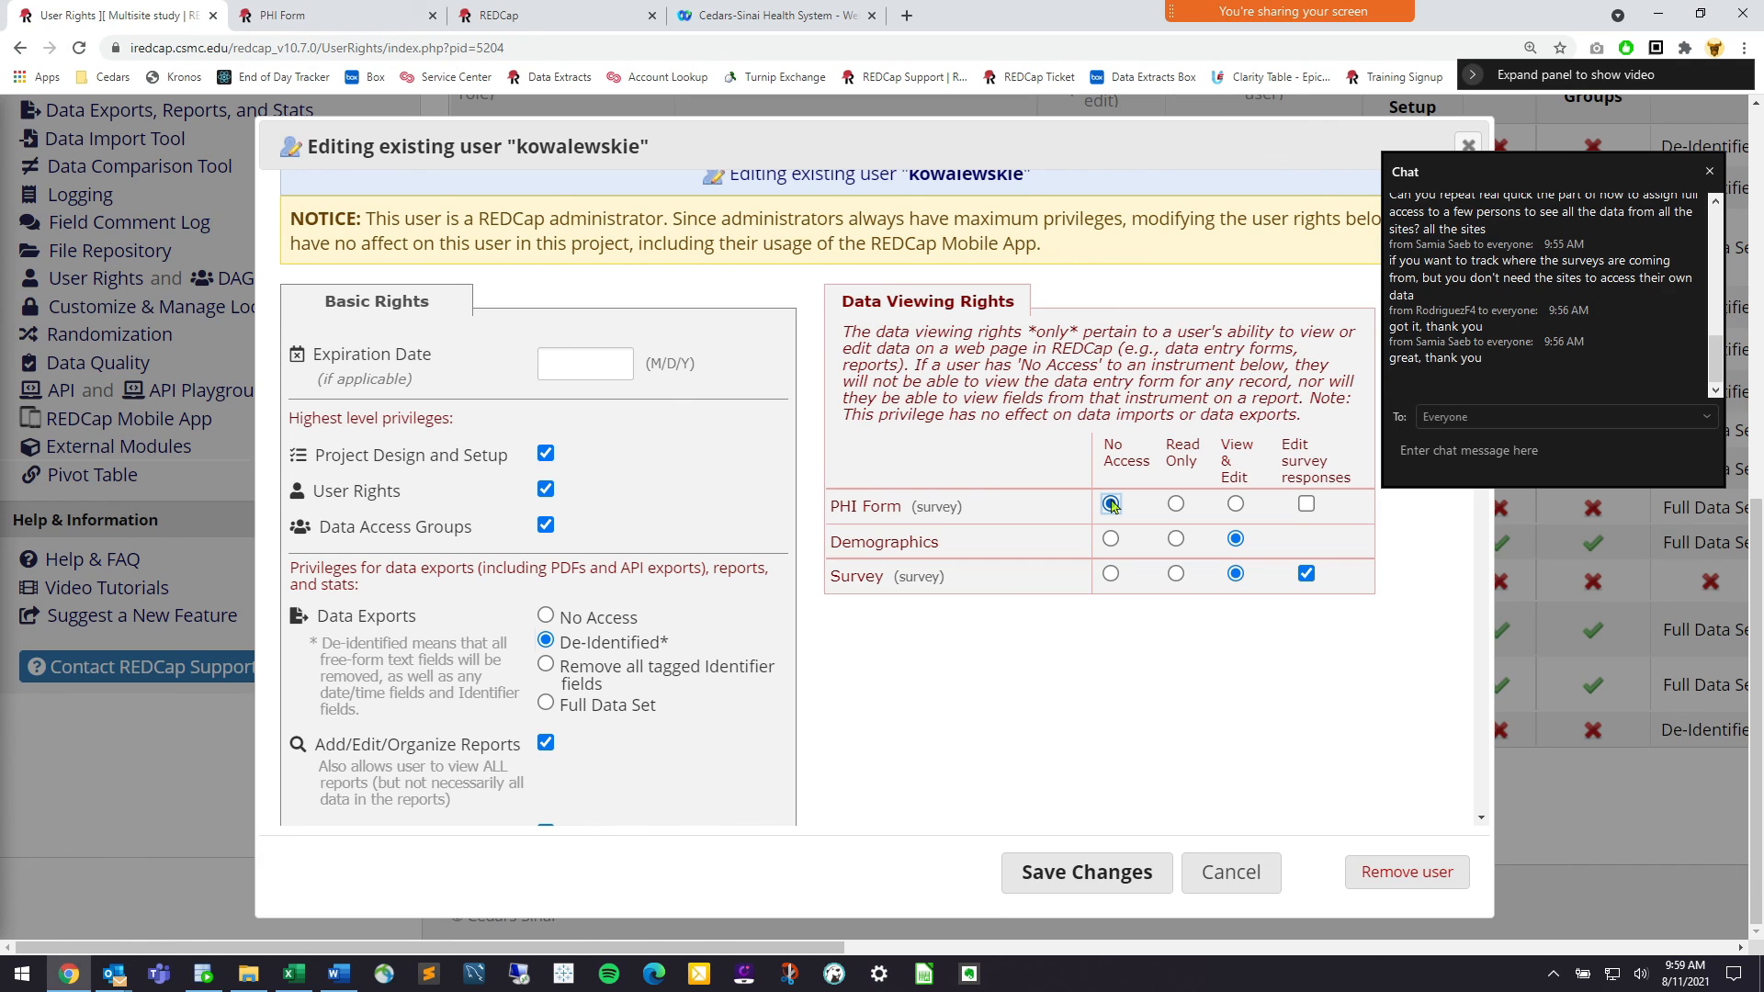